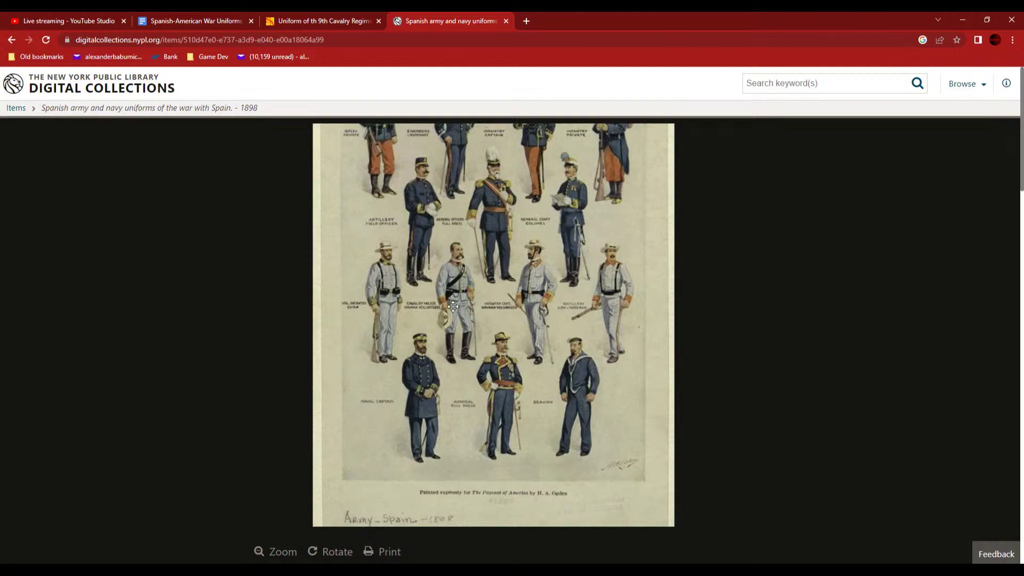
# - Compare the Spanish army uniform reference plate in the browser with the soldier model in Blender, from hat to shoes
pyautogui.moveTo(452, 329); pyautogui.dragTo(444, 347)
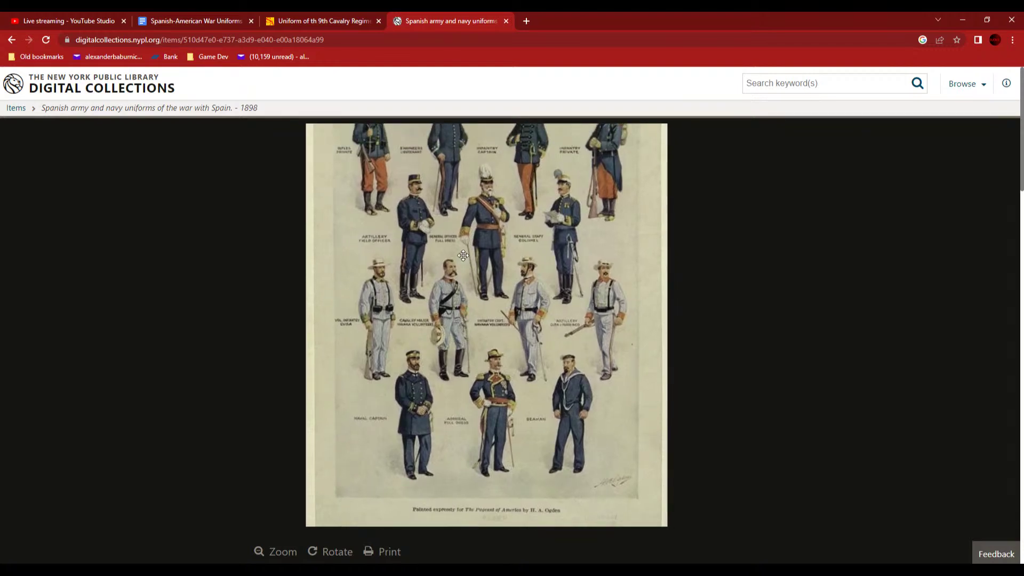
pyautogui.moveTo(435, 368); pyautogui.dragTo(462, 364)
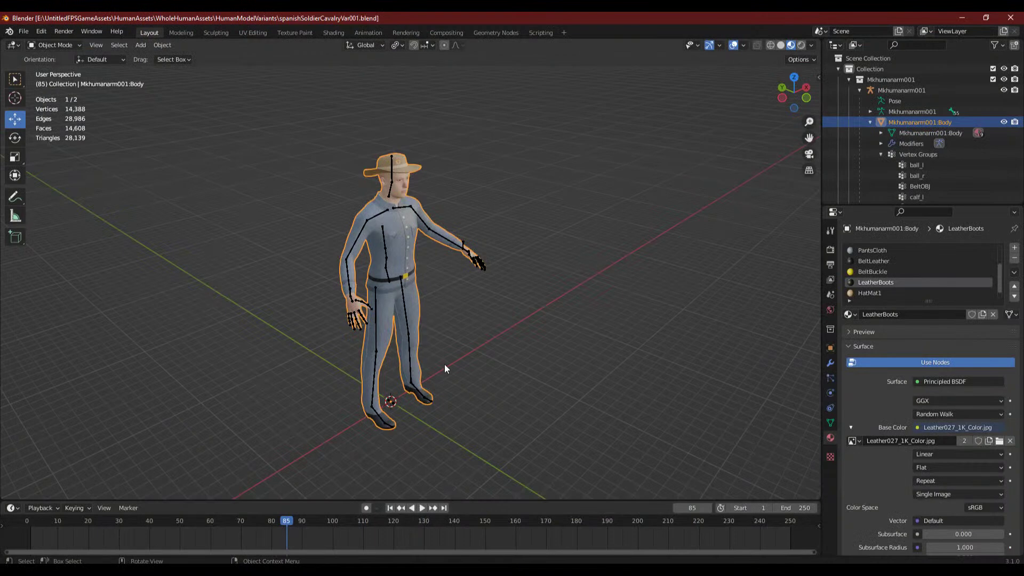
pyautogui.moveTo(444, 366); pyautogui.dragTo(421, 365, button='middle')
pyautogui.scroll(3, 458, 306)
pyautogui.keyDown('shift'); pyautogui.moveTo(475, 307); pyautogui.dragTo(488, 361, button='middle'); pyautogui.keyUp('shift')
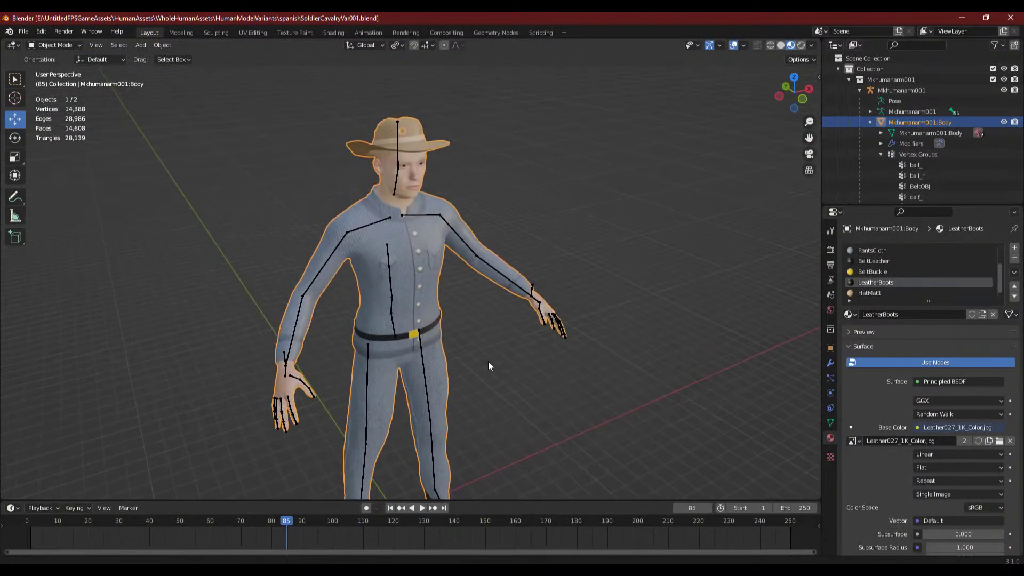
pyautogui.scroll(3, 497, 320)
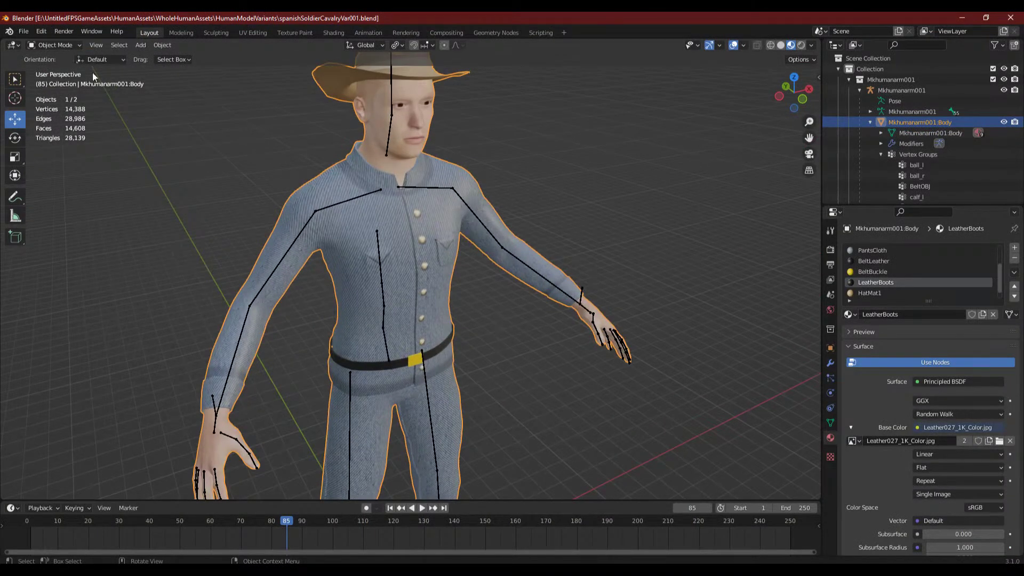
pyautogui.moveTo(408, 219); pyautogui.dragTo(418, 208, button='middle')
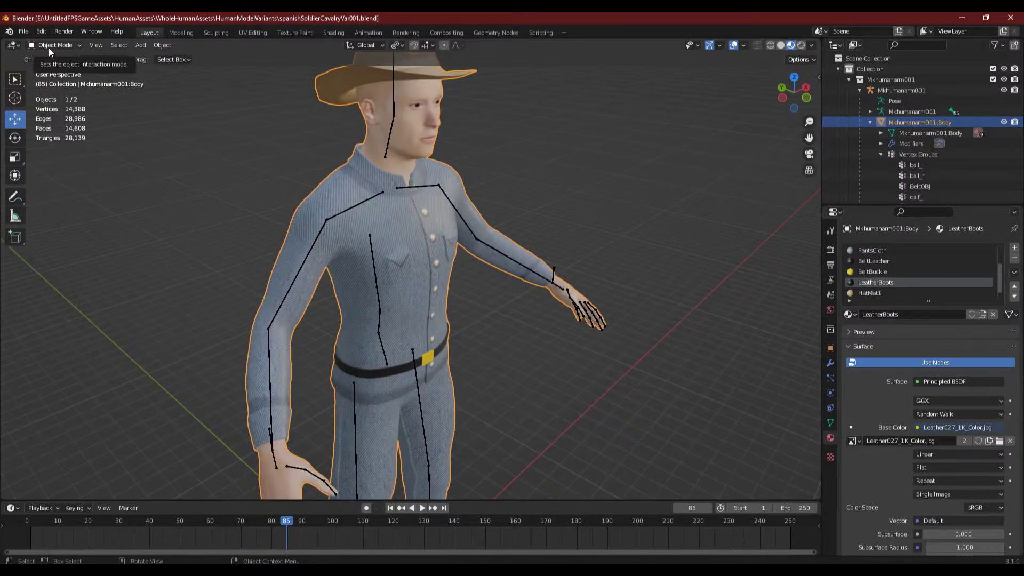
pyautogui.hotkey('alt', 'Tab')
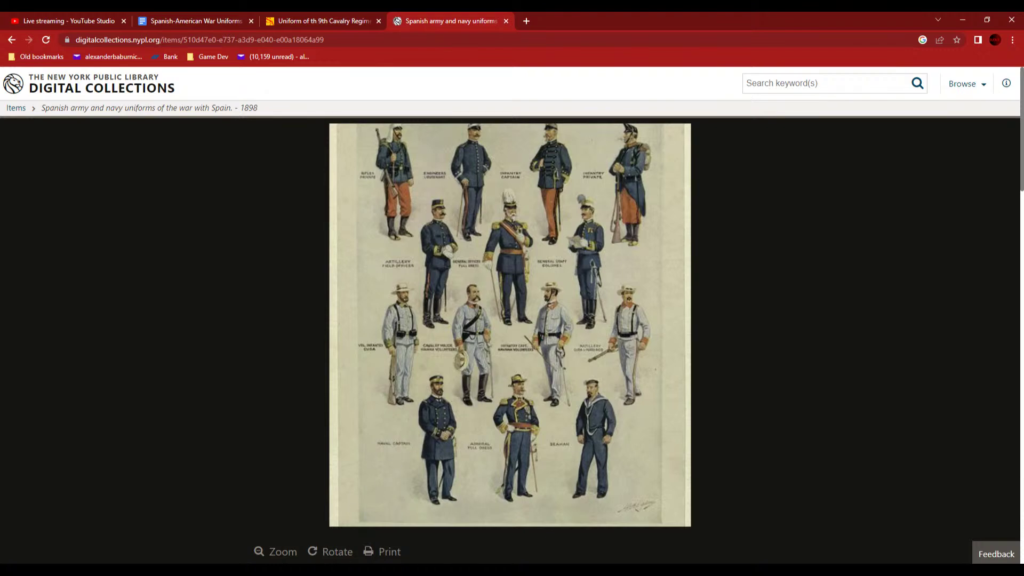
pyautogui.hotkey('alt', 'Tab')
pyautogui.keyDown('shift'); pyautogui.moveTo(431, 417); pyautogui.dragTo(405, 141, button='middle'); pyautogui.keyUp('shift')
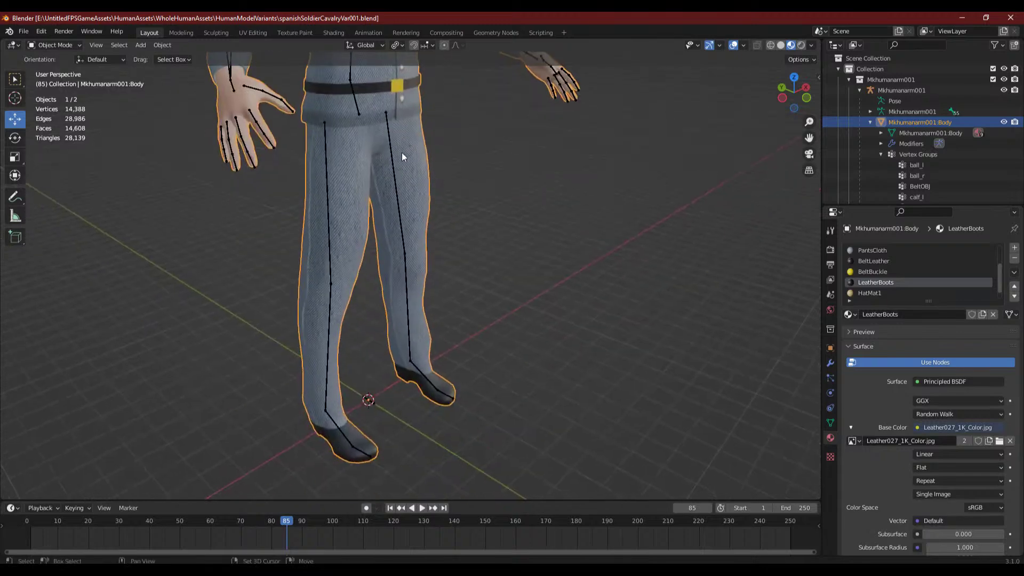
pyautogui.hotkey('alt', 'Tab')
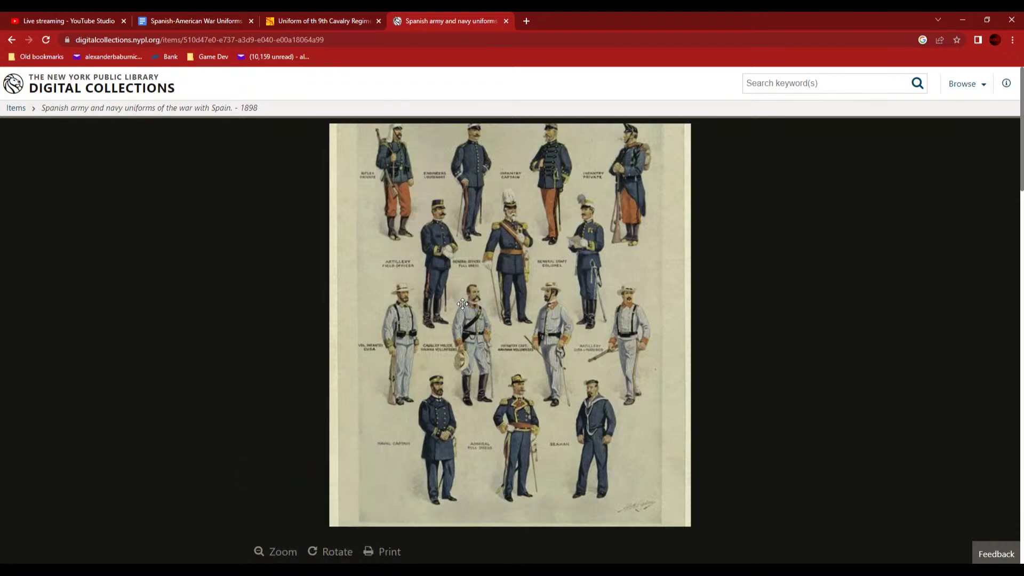
pyautogui.hotkey('alt', 'Tab')
# - Examine the model's jacket, collar and belt against the cavalry figure in the reference plate
pyautogui.keyDown('shift'); pyautogui.moveTo(428, 207); pyautogui.dragTo(459, 459, button='middle'); pyautogui.keyUp('shift')
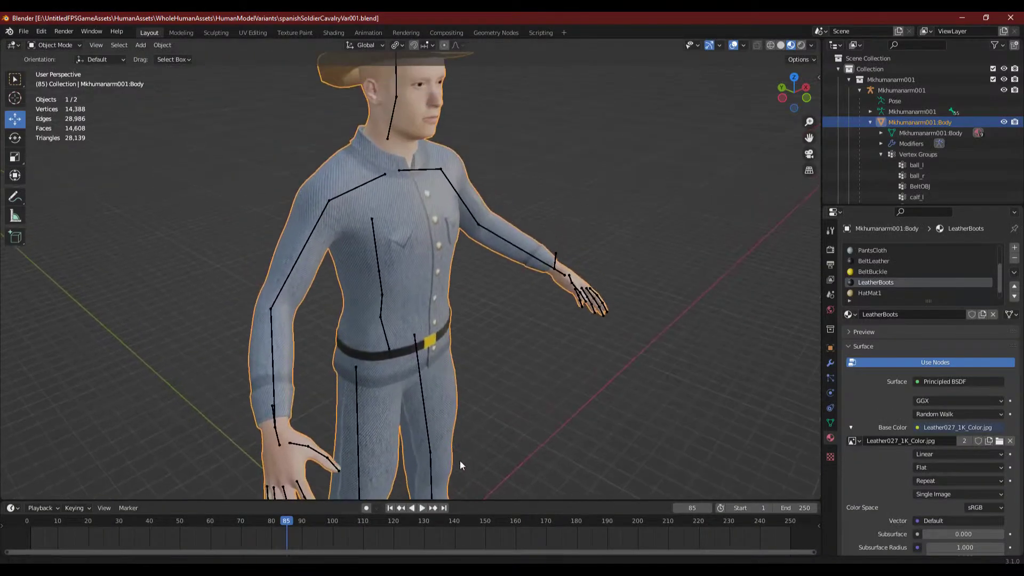
pyautogui.scroll(2, 459, 460)
pyautogui.hotkey('alt', 'Tab')
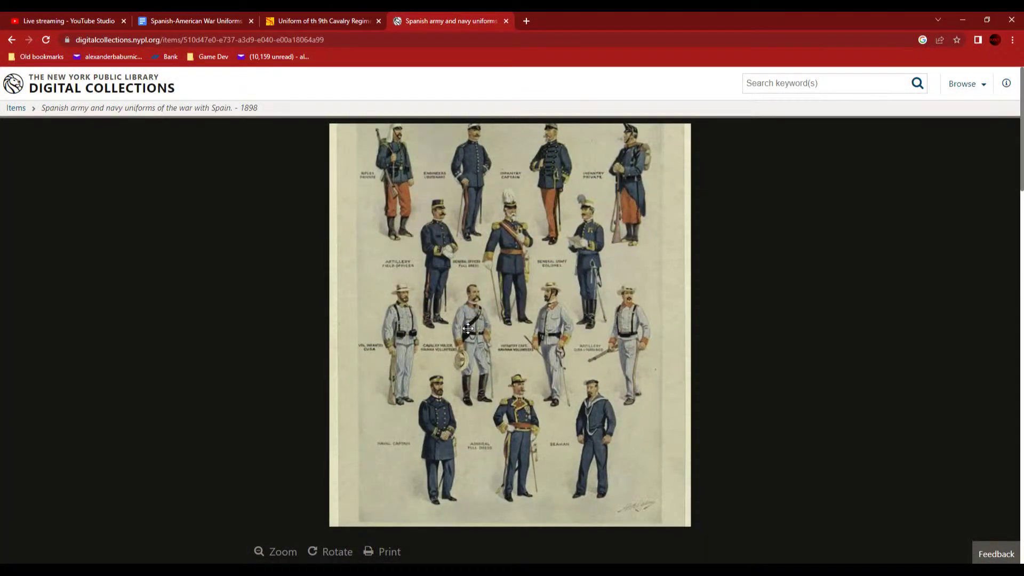
pyautogui.hotkey('alt', 'Tab')
pyautogui.keyDown('shift'); pyautogui.moveTo(421, 349); pyautogui.dragTo(399, 254, button='middle'); pyautogui.keyUp('shift')
pyautogui.scroll(-2, 433, 225)
pyautogui.scroll(2, 395, 213)
pyautogui.moveTo(396, 214); pyautogui.dragTo(399, 215, button='middle')
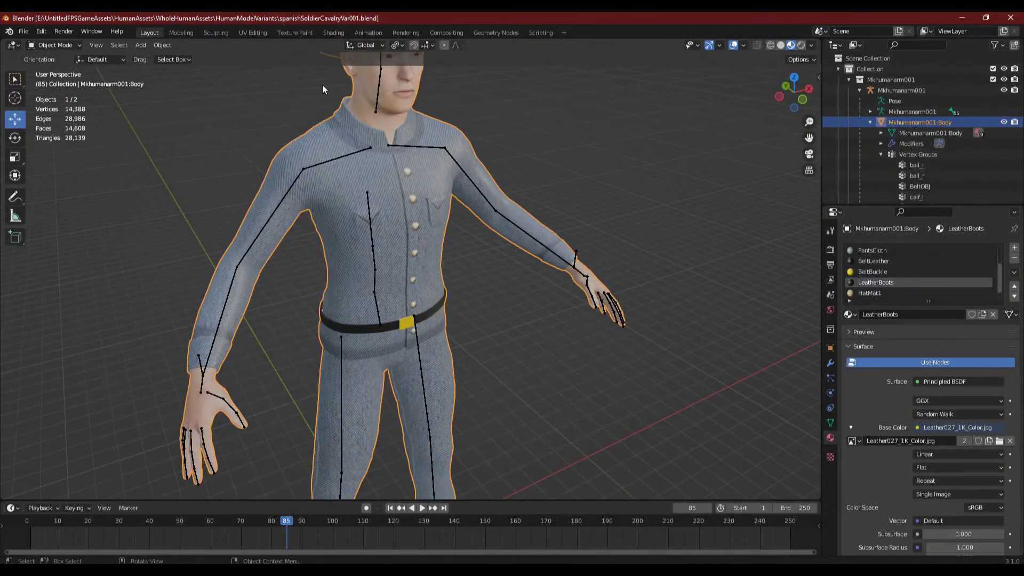
pyautogui.scroll(-2, 401, 154)
pyautogui.scroll(2, 405, 179)
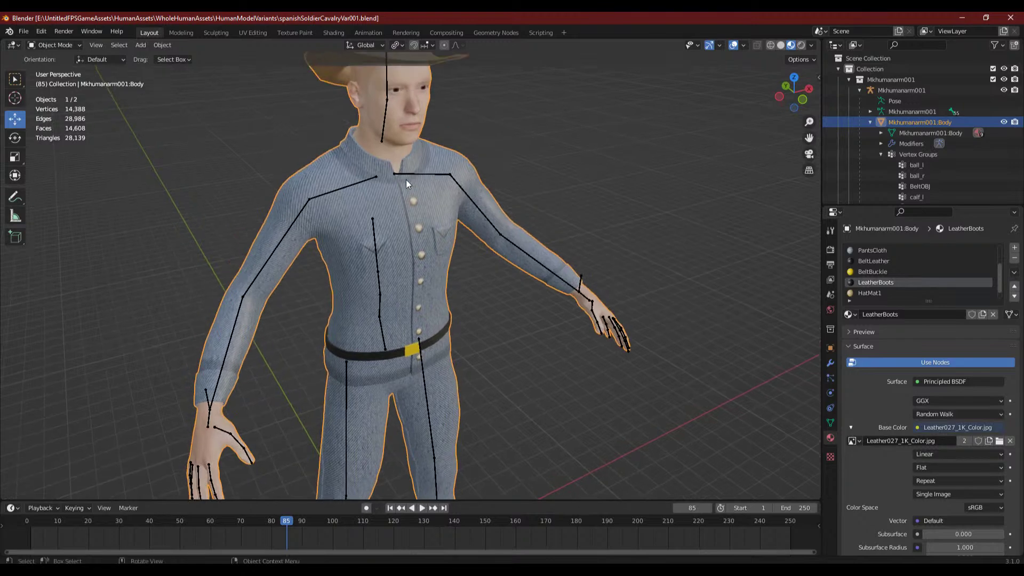
pyautogui.scroll(1, 406, 180)
pyautogui.keyDown('shift'); pyautogui.moveTo(405, 180); pyautogui.dragTo(415, 225, button='middle'); pyautogui.keyUp('shift')
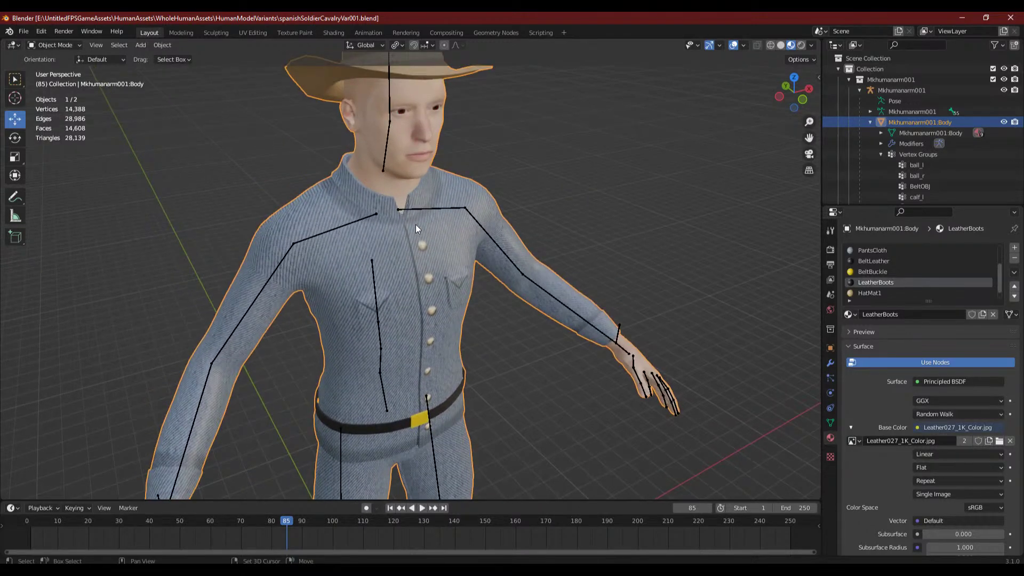
# - Switch the body mesh to Edit Mode and clear the face selection, with the trouser hem and shoe in close view
pyautogui.click(47, 43)
pyautogui.click(56, 69)
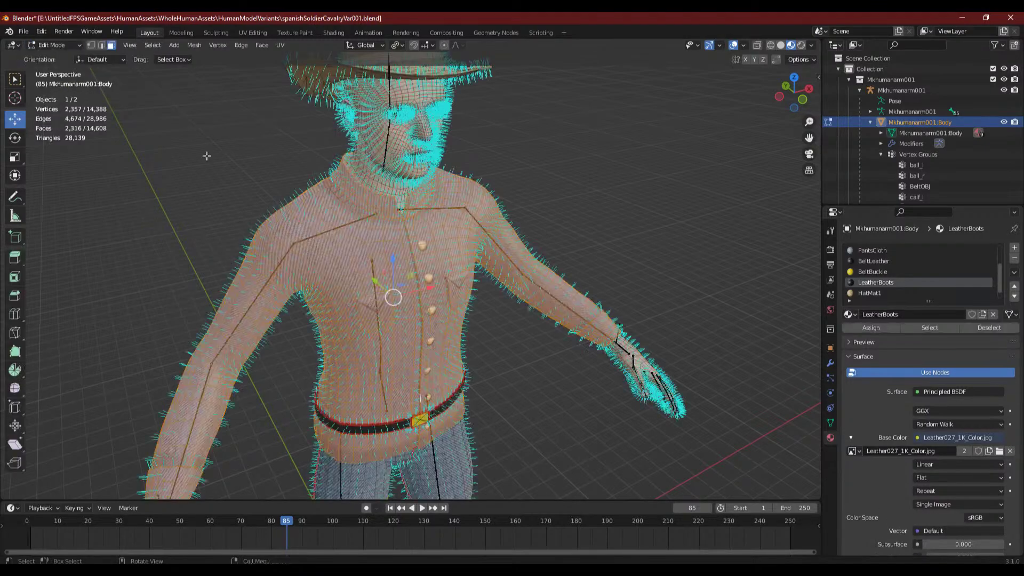
pyautogui.keyDown('shift'); pyautogui.moveTo(448, 379); pyautogui.dragTo(436, 237, button='middle'); pyautogui.keyUp('shift')
pyautogui.click(516, 293)
pyautogui.keyDown('shift'); pyautogui.moveTo(523, 349); pyautogui.dragTo(488, 182, button='middle'); pyautogui.keyUp('shift')
pyautogui.keyDown('shift'); pyautogui.moveTo(485, 258); pyautogui.dragTo(476, 119, button='middle'); pyautogui.keyUp('shift')
pyautogui.moveTo(299, 290); pyautogui.dragTo(336, 277, button='middle')
pyautogui.scroll(8, 424, 250)
pyautogui.scroll(-4, 336, 277)
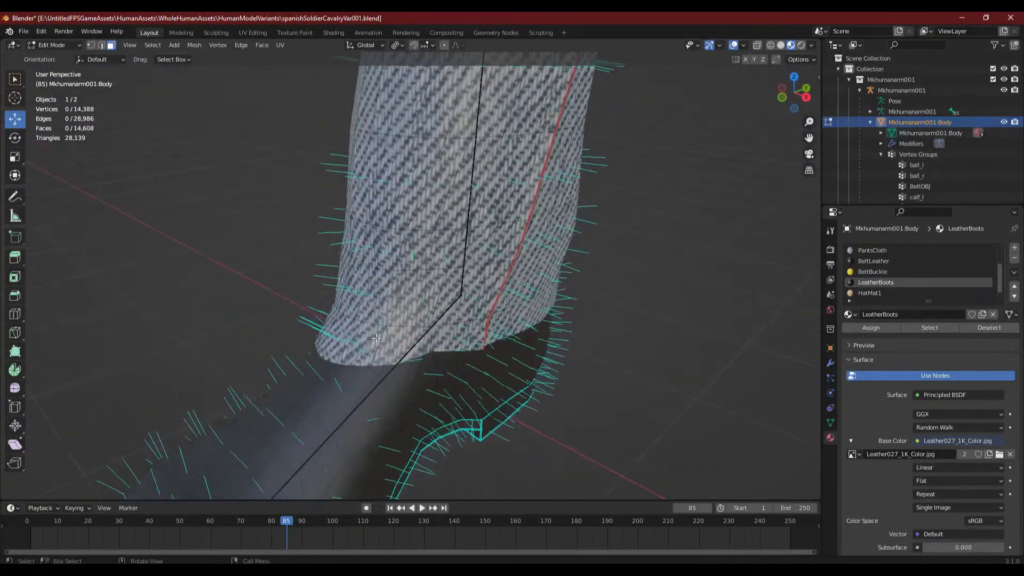
# - Select the ring of faces along the bottom hem of one trouser leg
pyautogui.keyDown('alt'); pyautogui.click(390, 341); pyautogui.keyUp('alt')
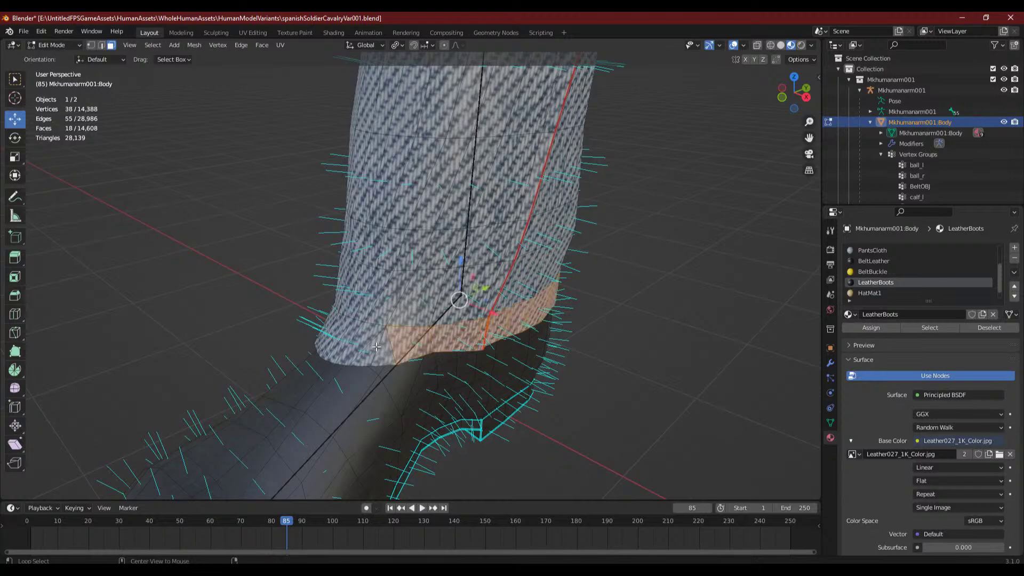
pyautogui.moveTo(390, 342); pyautogui.dragTo(463, 357, button='middle')
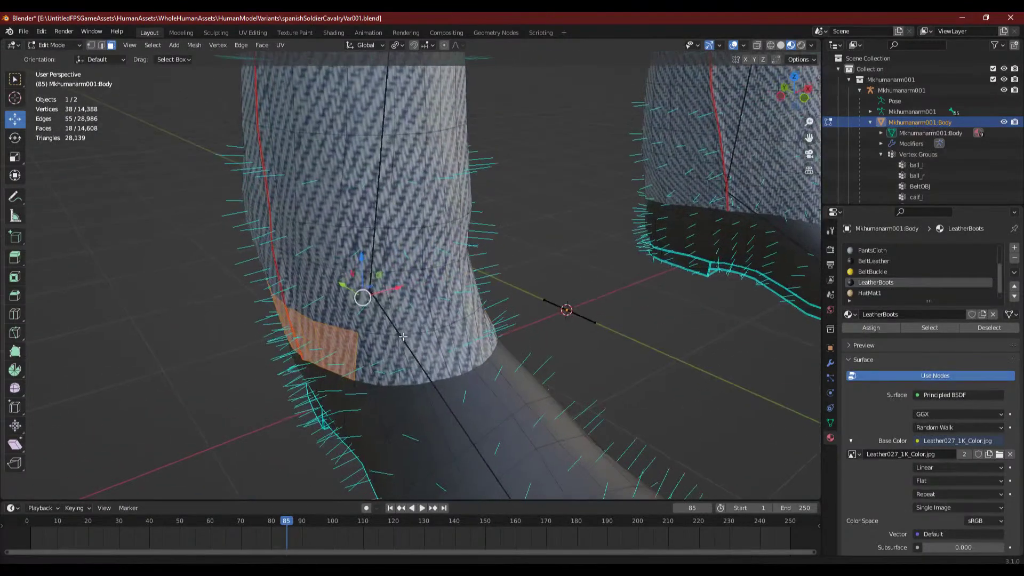
pyautogui.scroll(3, 388, 355)
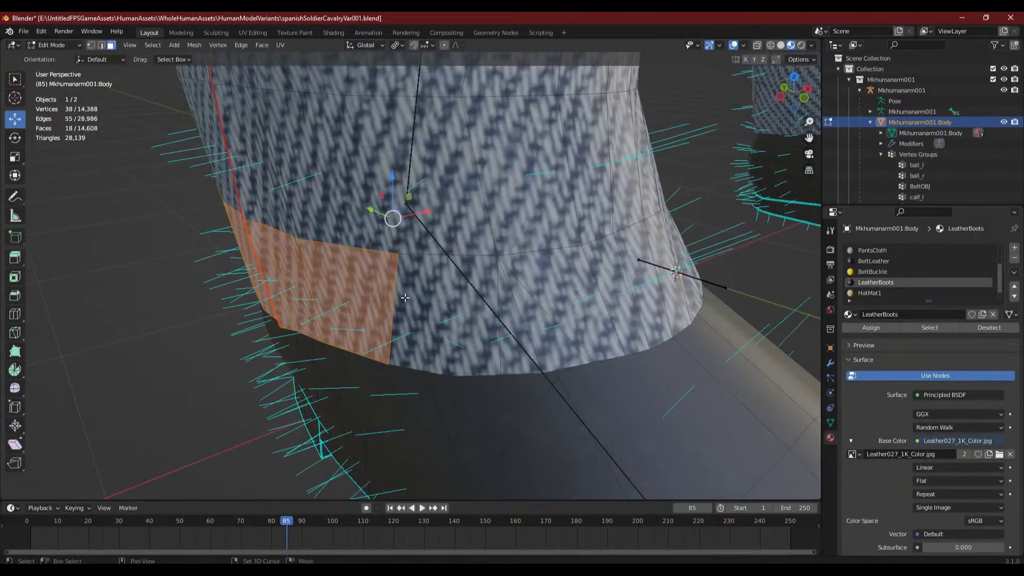
pyautogui.keyDown('ctrl'); pyautogui.click(539, 329); pyautogui.keyUp('ctrl')
pyautogui.moveTo(492, 327); pyautogui.dragTo(459, 340, button='middle')
pyautogui.keyDown('ctrl'); pyautogui.click(454, 331); pyautogui.keyUp('ctrl')
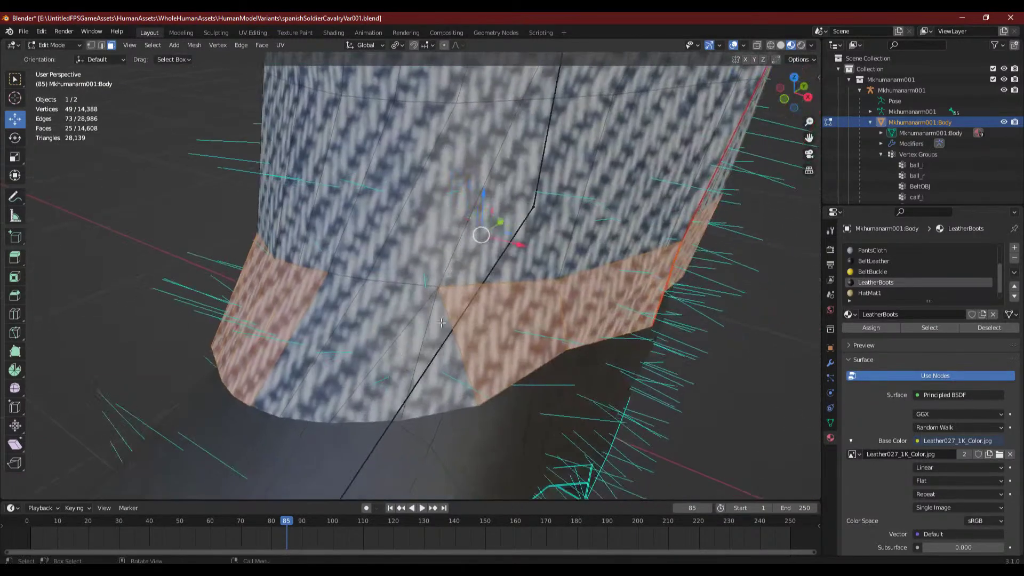
pyautogui.keyDown('ctrl'); pyautogui.click(459, 340); pyautogui.keyUp('ctrl')
pyautogui.scroll(-3, 458, 340)
pyautogui.press('b')
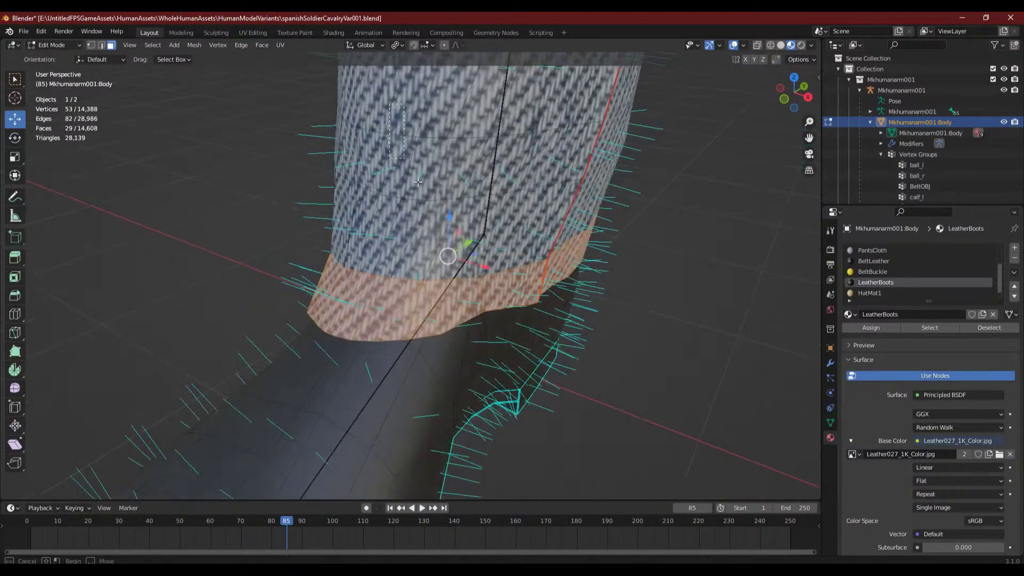
pyautogui.moveTo(502, 244); pyautogui.dragTo(507, 246)
# - Inspect the model's lower legs and compare them with the cavalry figure's tall boots in the browser reference
pyautogui.scroll(-3, 565, 261)
pyautogui.moveTo(583, 274); pyautogui.dragTo(659, 336, button='middle')
pyautogui.scroll(3, 496, 336)
pyautogui.scroll(-2, 596, 328)
pyautogui.scroll(-4, 602, 312)
pyautogui.moveTo(565, 299); pyautogui.dragTo(581, 312, button='middle')
pyautogui.click(80, 570)
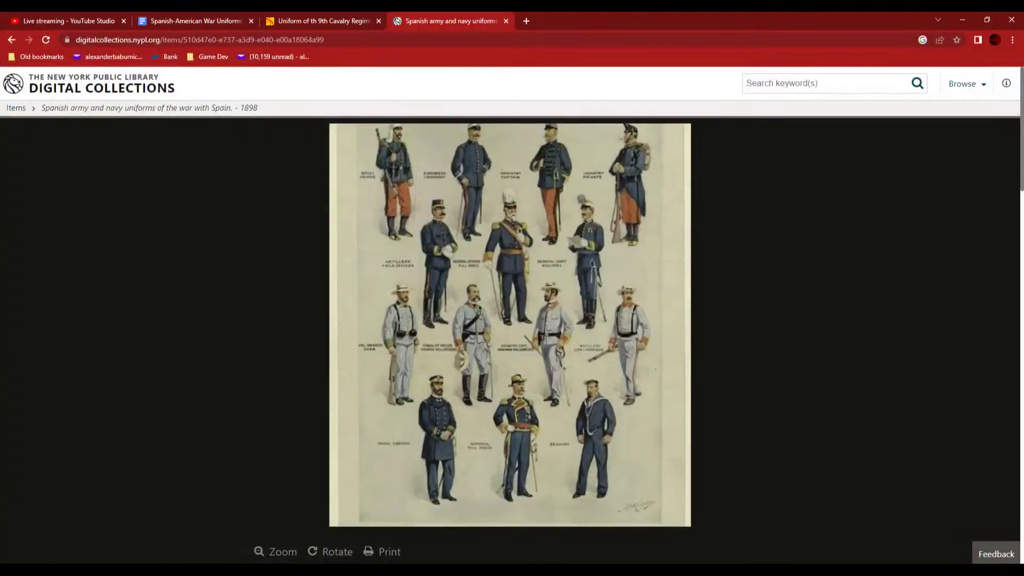
pyautogui.click(80, 571)
# - Select adjacent horizontal face loops around the knee of one trouser leg
pyautogui.keyDown('shift'); pyautogui.moveTo(453, 256); pyautogui.dragTo(460, 355, button='middle'); pyautogui.keyUp('shift')
pyautogui.scroll(3, 459, 319)
pyautogui.moveTo(475, 285); pyautogui.dragTo(514, 349, button='middle')
pyautogui.scroll(-3, 503, 285)
pyautogui.scroll(5, 447, 297)
pyautogui.keyDown('alt'); pyautogui.click(439, 323); pyautogui.keyUp('alt')
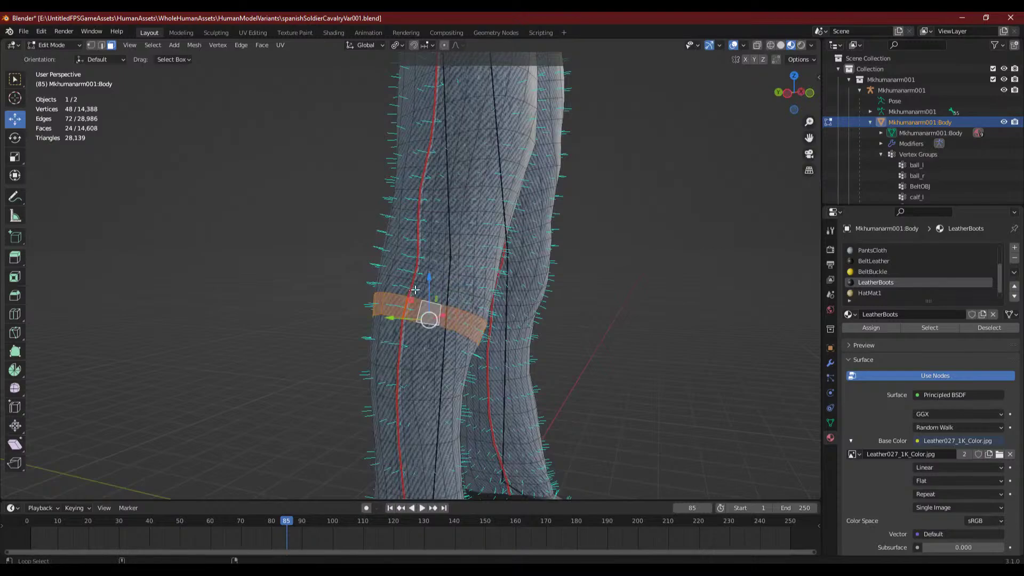
pyautogui.keyDown('alt'); pyautogui.keyDown('shift'); pyautogui.click(420, 290); pyautogui.keyUp('shift'); pyautogui.keyUp('alt')
pyautogui.scroll(4, 448, 299)
pyautogui.moveTo(491, 305); pyautogui.dragTo(428, 305, button='middle')
pyautogui.keyDown('alt'); pyautogui.keyDown('shift'); pyautogui.click(428, 305); pyautogui.keyUp('shift'); pyautogui.keyUp('alt')
# - Extend the selection with the matching face loops around the knee of the other trouser leg
pyautogui.scroll(-4, 573, 341)
pyautogui.moveTo(573, 341); pyautogui.dragTo(447, 233, button='middle')
pyautogui.keyDown('alt'); pyautogui.keyDown('shift'); pyautogui.click(530, 299); pyautogui.keyUp('shift'); pyautogui.keyUp('alt')
pyautogui.keyDown('alt'); pyautogui.keyDown('shift'); pyautogui.click(527, 322); pyautogui.keyUp('shift'); pyautogui.keyUp('alt')
pyautogui.keyDown('alt'); pyautogui.keyDown('shift'); pyautogui.click(528, 334); pyautogui.keyUp('shift'); pyautogui.keyUp('alt')
pyautogui.scroll(-3, 528, 334)
pyautogui.scroll(5, 552, 350)
pyautogui.scroll(4, 447, 232)
pyautogui.keyDown('alt'); pyautogui.keyDown('shift'); pyautogui.click(360, 267); pyautogui.keyUp('shift'); pyautogui.keyUp('alt')
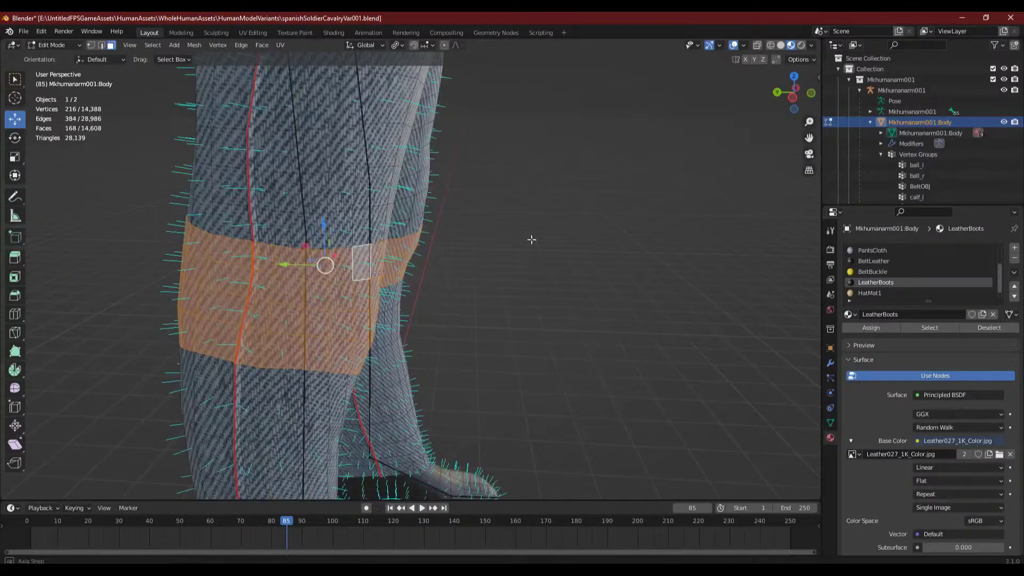
pyautogui.moveTo(551, 245); pyautogui.dragTo(484, 232, button='middle')
pyautogui.keyDown('alt'); pyautogui.keyDown('shift'); pyautogui.click(498, 255); pyautogui.keyUp('shift'); pyautogui.keyUp('alt')
# - Check the knee selection from the right orthographic view in solid shading and add one more face loop to it
pyautogui.moveTo(622, 254); pyautogui.dragTo(524, 251, button='middle')
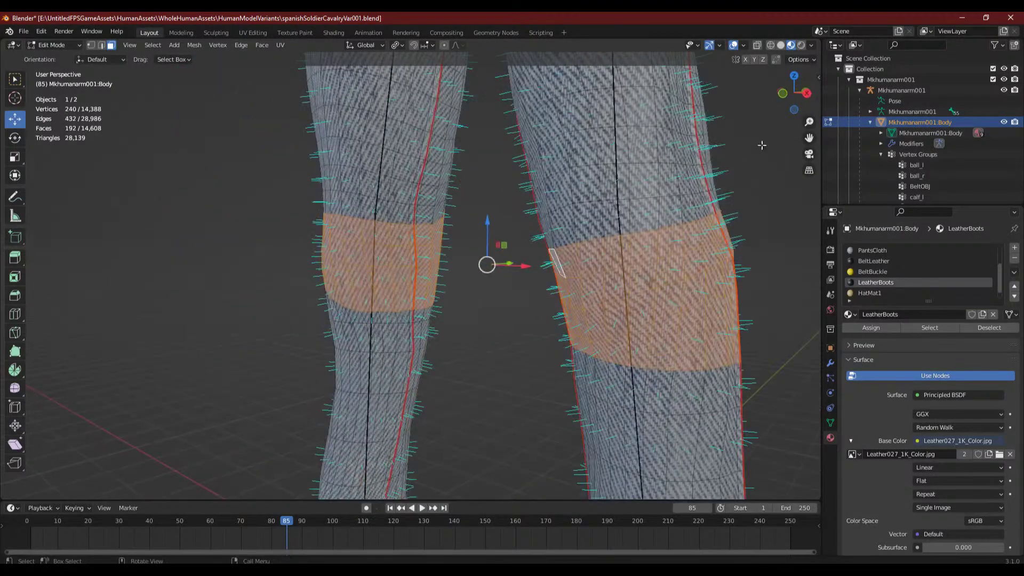
pyautogui.click(807, 95)
pyautogui.click(770, 45)
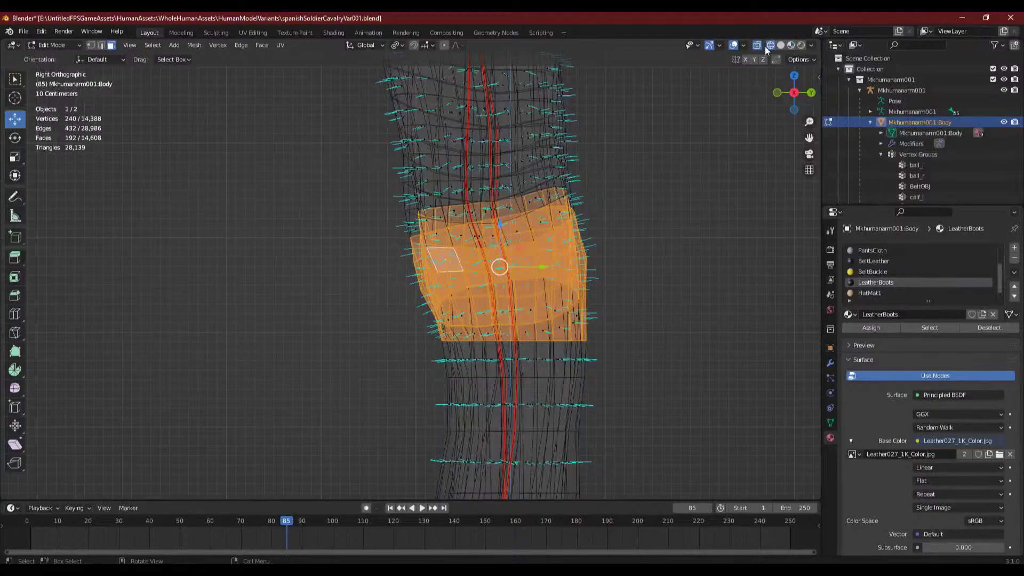
pyautogui.click(781, 44)
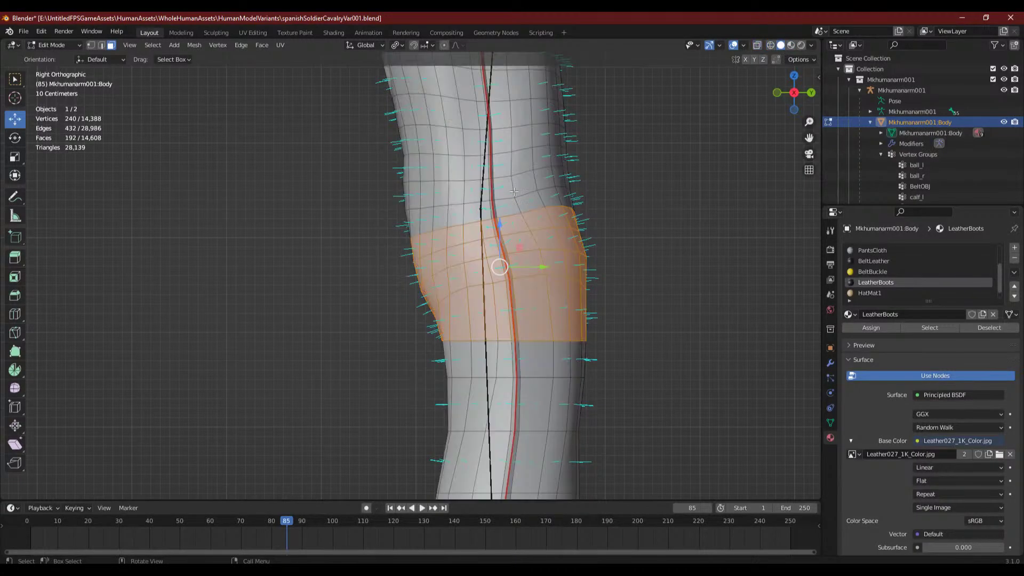
pyautogui.keyDown('alt'); pyautogui.keyDown('shift'); pyautogui.click(472, 213); pyautogui.keyUp('shift'); pyautogui.keyUp('alt')
pyautogui.click(790, 46)
pyautogui.moveTo(412, 230); pyautogui.dragTo(540, 245, button='middle')
pyautogui.scroll(-3, 482, 272)
# - Add the face loops below the knee of one trouser leg to the selection, working down toward the ankle
pyautogui.moveTo(315, 353); pyautogui.dragTo(497, 247, button='middle')
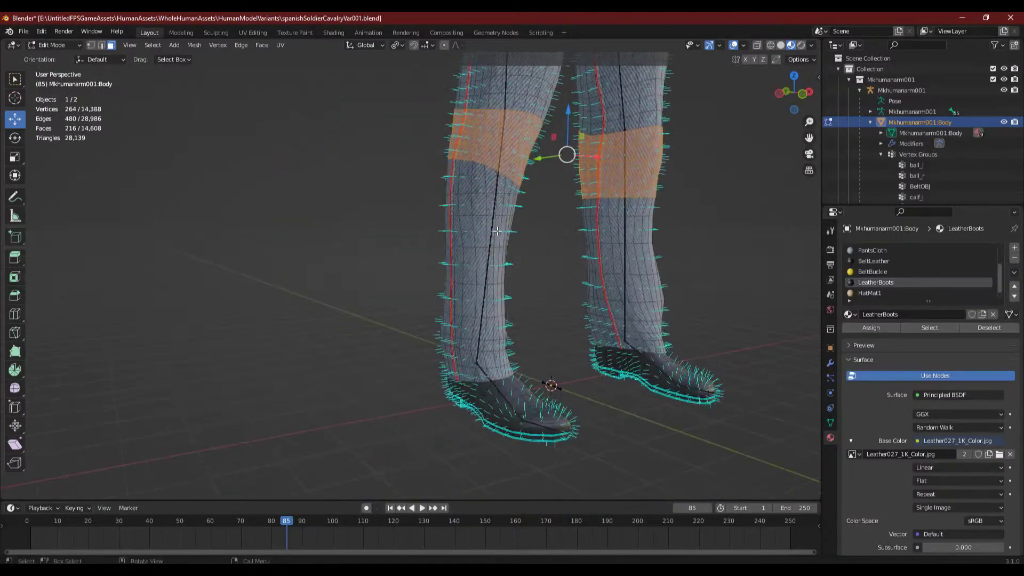
pyautogui.scroll(2, 497, 231)
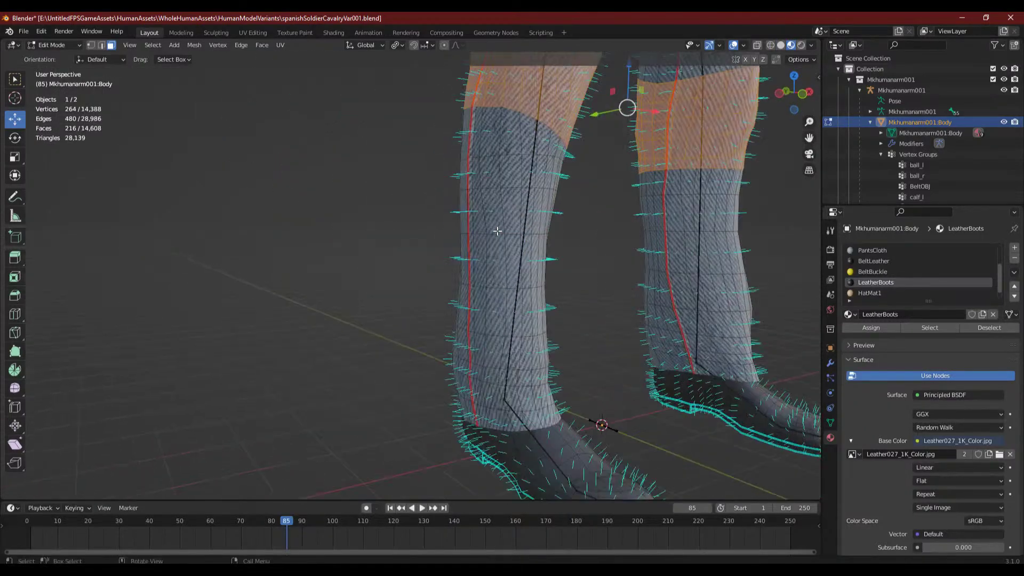
pyautogui.keyDown('alt'); pyautogui.keyDown('shift'); pyautogui.click(494, 132); pyautogui.keyUp('shift'); pyautogui.keyUp('alt')
pyautogui.keyDown('alt'); pyautogui.keyDown('shift'); pyautogui.click(499, 170); pyautogui.keyUp('shift'); pyautogui.keyUp('alt')
pyautogui.keyDown('alt'); pyautogui.keyDown('shift'); pyautogui.click(505, 243); pyautogui.keyUp('shift'); pyautogui.keyUp('alt')
pyautogui.keyDown('alt'); pyautogui.keyDown('shift'); pyautogui.click(505, 288); pyautogui.keyUp('shift'); pyautogui.keyUp('alt')
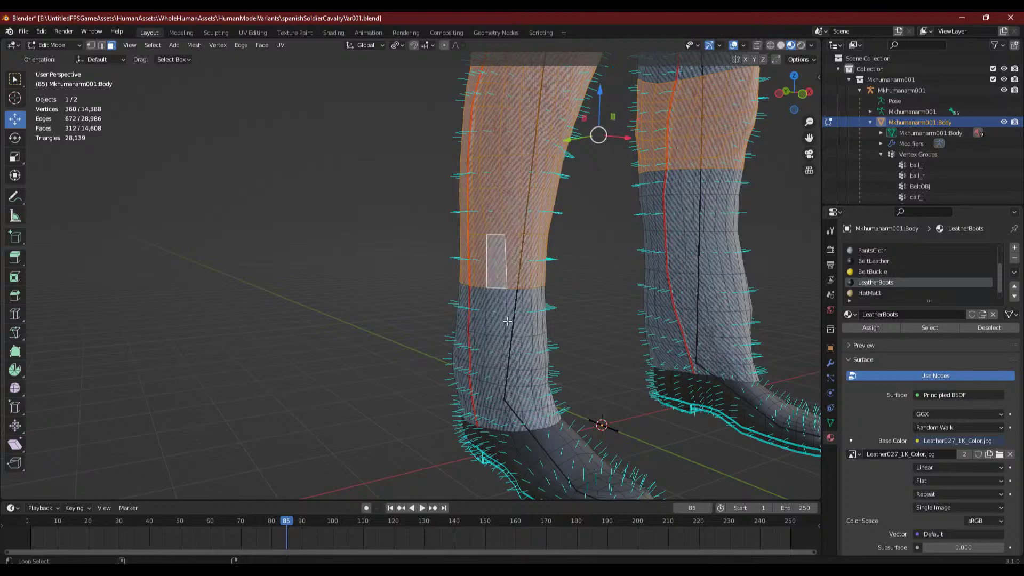
pyautogui.keyDown('alt'); pyautogui.keyDown('shift'); pyautogui.click(506, 325); pyautogui.keyUp('shift'); pyautogui.keyUp('alt')
pyautogui.keyDown('alt'); pyautogui.keyDown('shift'); pyautogui.click(513, 365); pyautogui.keyUp('shift'); pyautogui.keyUp('alt')
pyautogui.scroll(6, 535, 285)
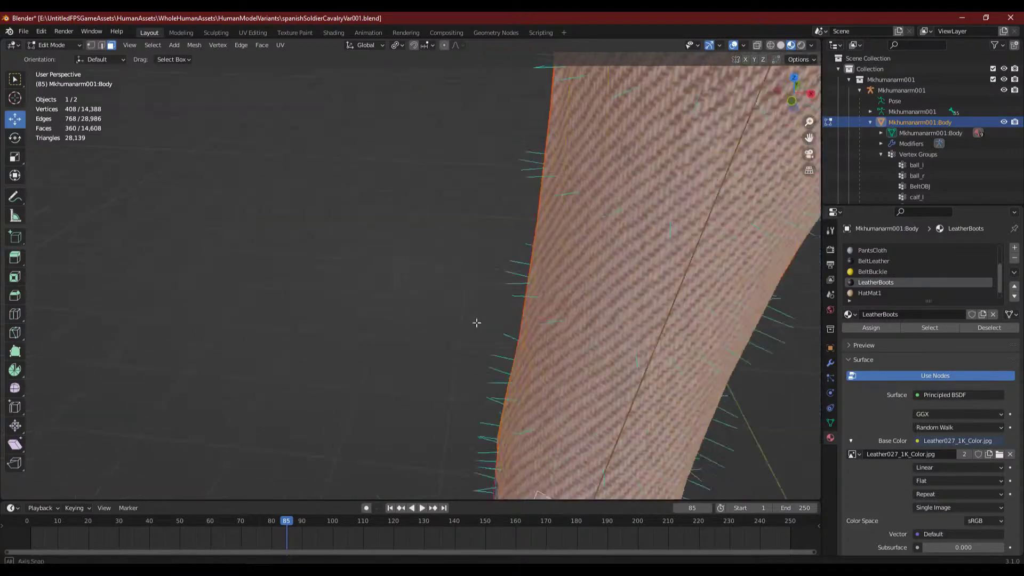
pyautogui.scroll(-4, 501, 315)
pyautogui.moveTo(502, 314); pyautogui.dragTo(409, 345, button='middle')
pyautogui.scroll(-5, 508, 307)
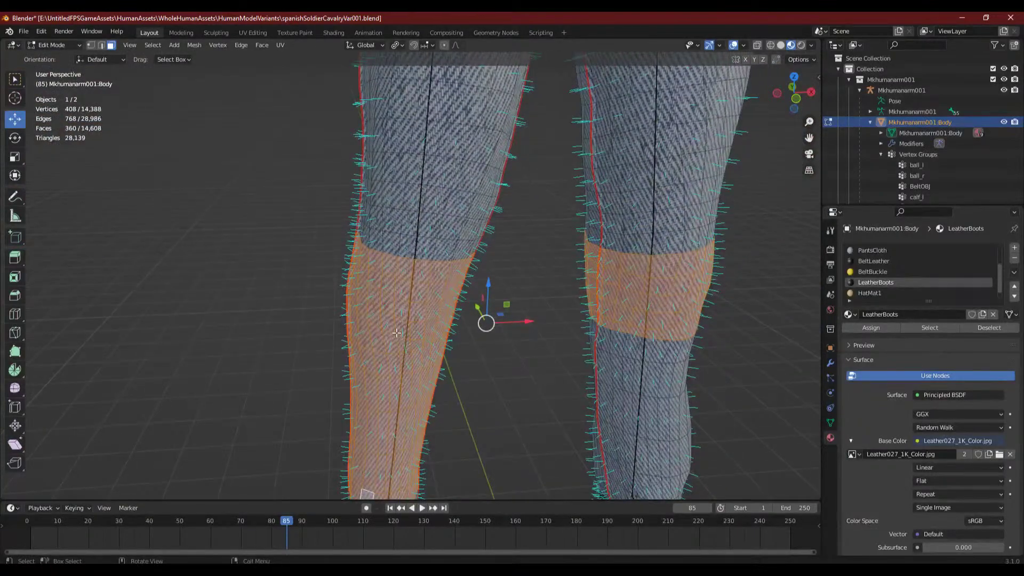
pyautogui.scroll(6, 392, 311)
# - Start a new selection on one trouser leg, taking the face loops around the knee and upper calf
pyautogui.click(469, 240)
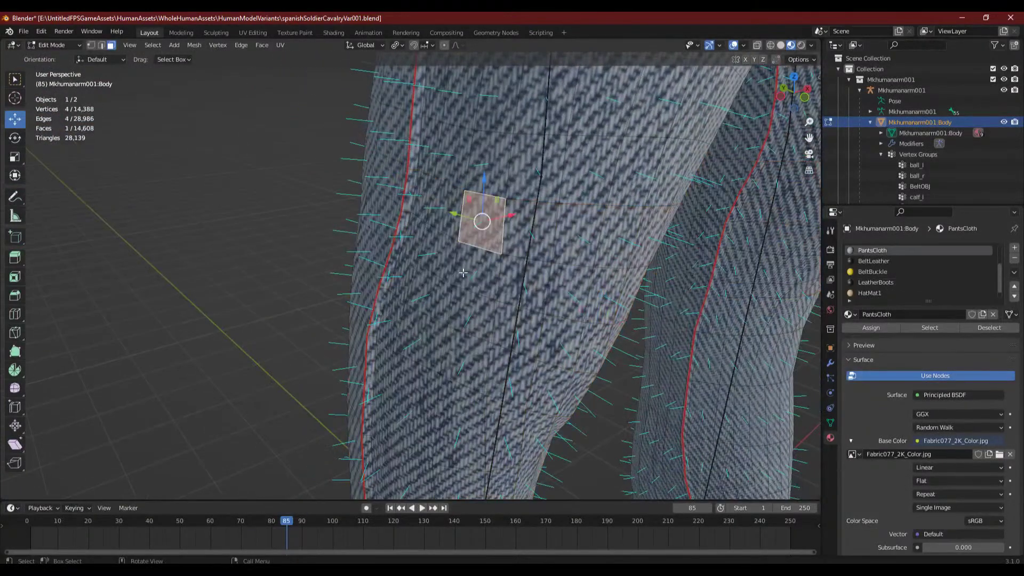
pyautogui.keyDown('alt'); pyautogui.click(420, 215); pyautogui.keyUp('alt')
pyautogui.scroll(-3, 420, 215)
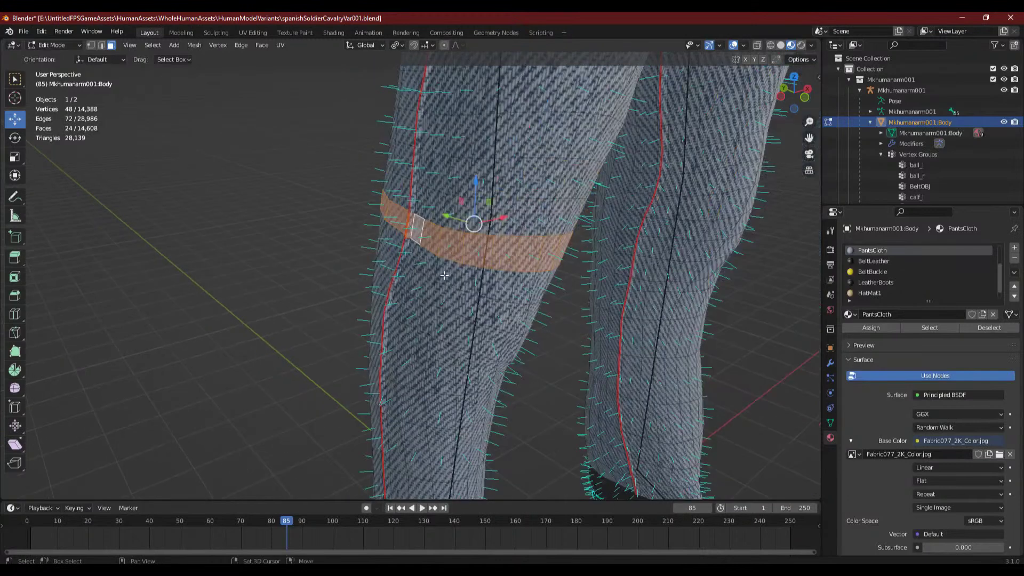
pyautogui.press('ctrl+KP_Add')
pyautogui.keyDown('alt'); pyautogui.keyDown('shift'); pyautogui.click(419, 331); pyautogui.keyUp('shift'); pyautogui.keyUp('alt')
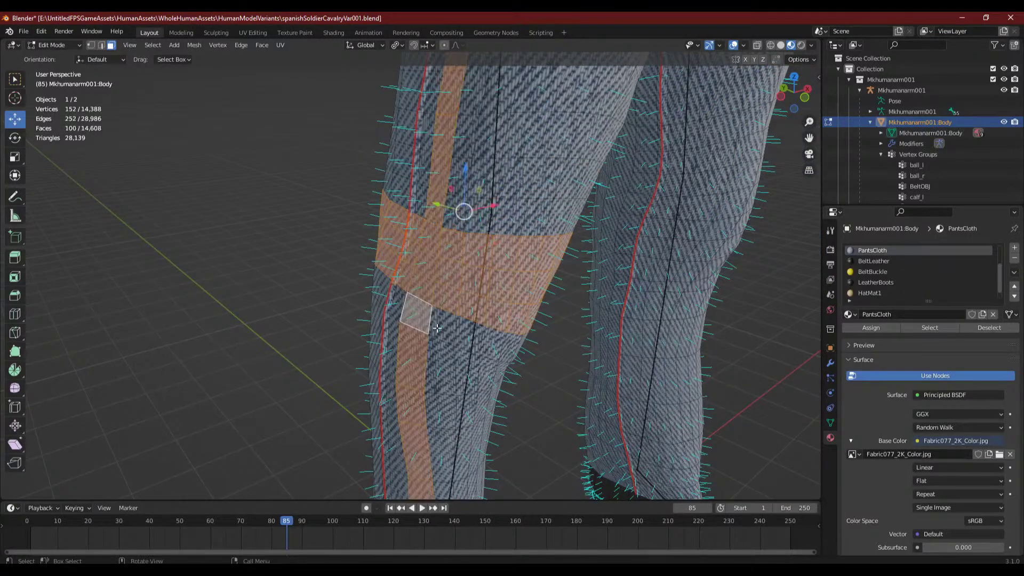
pyautogui.hotkey('ctrl', 'z')
pyautogui.keyDown('alt'); pyautogui.keyDown('shift'); pyautogui.click(429, 336); pyautogui.keyUp('shift'); pyautogui.keyUp('alt')
pyautogui.keyDown('alt'); pyautogui.keyDown('shift'); pyautogui.click(427, 366); pyautogui.keyUp('shift'); pyautogui.keyUp('alt')
pyautogui.keyDown('alt'); pyautogui.keyDown('shift'); pyautogui.click(422, 401); pyautogui.keyUp('shift'); pyautogui.keyUp('alt')
# - Extend the selection down the same trouser leg by adding the remaining calf face loops to just above the ankle
pyautogui.keyDown('shift'); pyautogui.moveTo(471, 425); pyautogui.dragTo(423, 295, button='middle'); pyautogui.keyUp('shift')
pyautogui.keyDown('alt'); pyautogui.keyDown('shift'); pyautogui.click(389, 320); pyautogui.keyUp('shift'); pyautogui.keyUp('alt')
pyautogui.keyDown('alt'); pyautogui.keyDown('shift'); pyautogui.click(389, 374); pyautogui.keyUp('shift'); pyautogui.keyUp('alt')
pyautogui.keyDown('alt'); pyautogui.keyDown('shift'); pyautogui.click(389, 426); pyautogui.keyUp('shift'); pyautogui.keyUp('alt')
pyautogui.keyDown('shift'); pyautogui.moveTo(389, 426); pyautogui.dragTo(397, 320, button='middle'); pyautogui.keyUp('shift')
pyautogui.scroll(-2, 397, 320)
pyautogui.keyDown('alt'); pyautogui.keyDown('shift'); pyautogui.click(404, 312); pyautogui.keyUp('shift'); pyautogui.keyUp('alt')
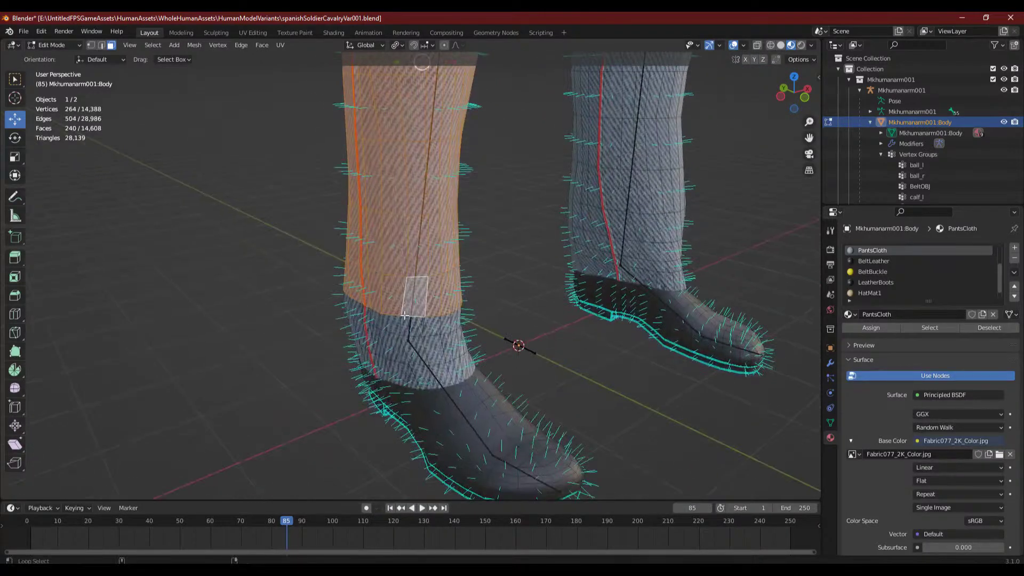
pyautogui.keyDown('alt'); pyautogui.keyDown('shift'); pyautogui.click(401, 337); pyautogui.keyUp('shift'); pyautogui.keyUp('alt')
pyautogui.keyDown('alt'); pyautogui.keyDown('shift'); pyautogui.click(401, 353); pyautogui.keyUp('shift'); pyautogui.keyUp('alt')
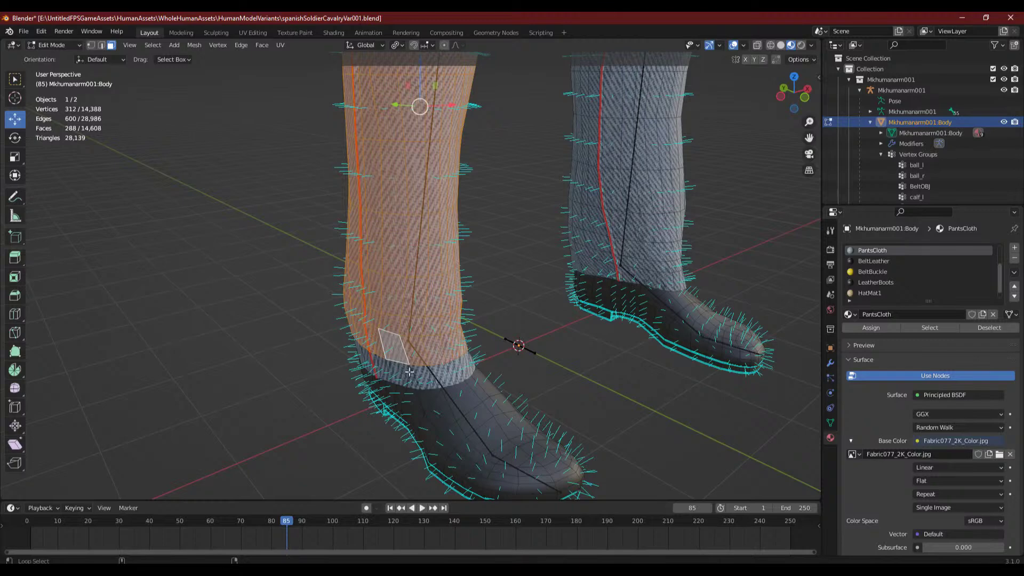
pyautogui.keyDown('alt'); pyautogui.keyDown('shift'); pyautogui.click(403, 344); pyautogui.keyUp('shift'); pyautogui.keyUp('alt')
pyautogui.keyDown('alt'); pyautogui.keyDown('shift'); pyautogui.click(403, 319); pyautogui.keyUp('shift'); pyautogui.keyUp('alt')
# - Add the face loops around the knee and upper calf of the other trouser leg to the selection
pyautogui.keyDown('shift'); pyautogui.moveTo(402, 319); pyautogui.dragTo(518, 430, button='middle'); pyautogui.keyUp('shift')
pyautogui.keyDown('alt'); pyautogui.keyDown('shift'); pyautogui.click(464, 241); pyautogui.keyUp('shift'); pyautogui.keyUp('alt')
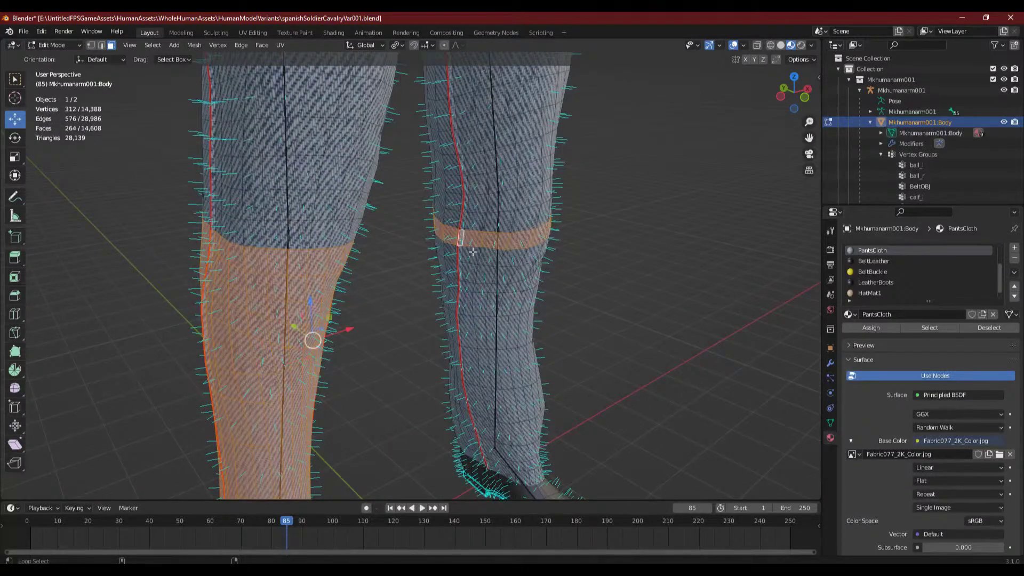
pyautogui.keyDown('alt'); pyautogui.keyDown('shift'); pyautogui.click(475, 257); pyautogui.keyUp('shift'); pyautogui.keyUp('alt')
pyautogui.keyDown('alt'); pyautogui.keyDown('shift'); pyautogui.click(476, 292); pyautogui.keyUp('shift'); pyautogui.keyUp('alt')
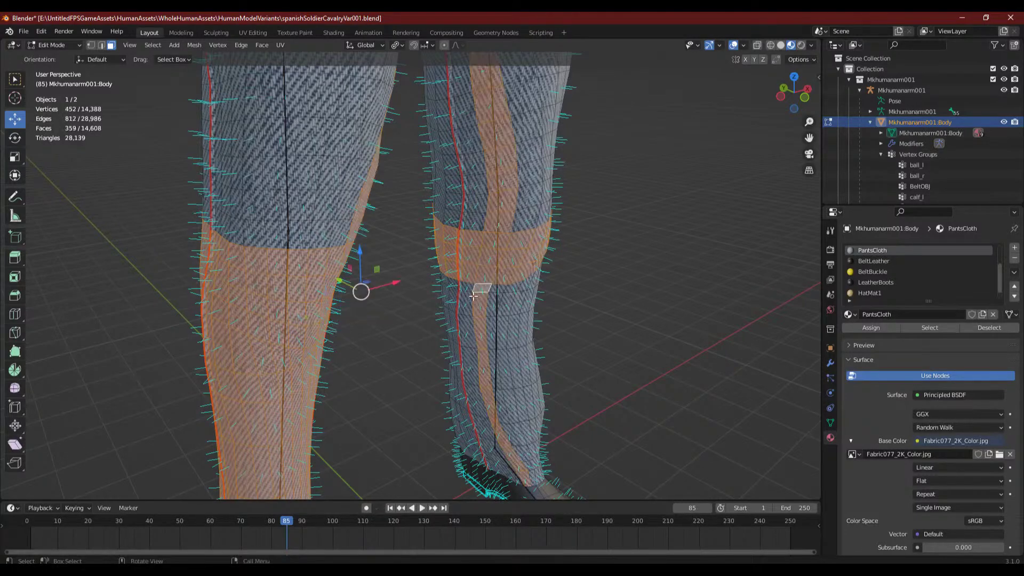
pyautogui.keyDown('alt'); pyautogui.keyDown('shift'); pyautogui.click(473, 295); pyautogui.keyUp('shift'); pyautogui.keyUp('alt')
pyautogui.keyDown('alt'); pyautogui.keyDown('shift'); pyautogui.click(473, 292); pyautogui.keyUp('shift'); pyautogui.keyUp('alt')
pyautogui.keyDown('alt'); pyautogui.keyDown('shift'); pyautogui.click(469, 307); pyautogui.keyUp('shift'); pyautogui.keyUp('alt')
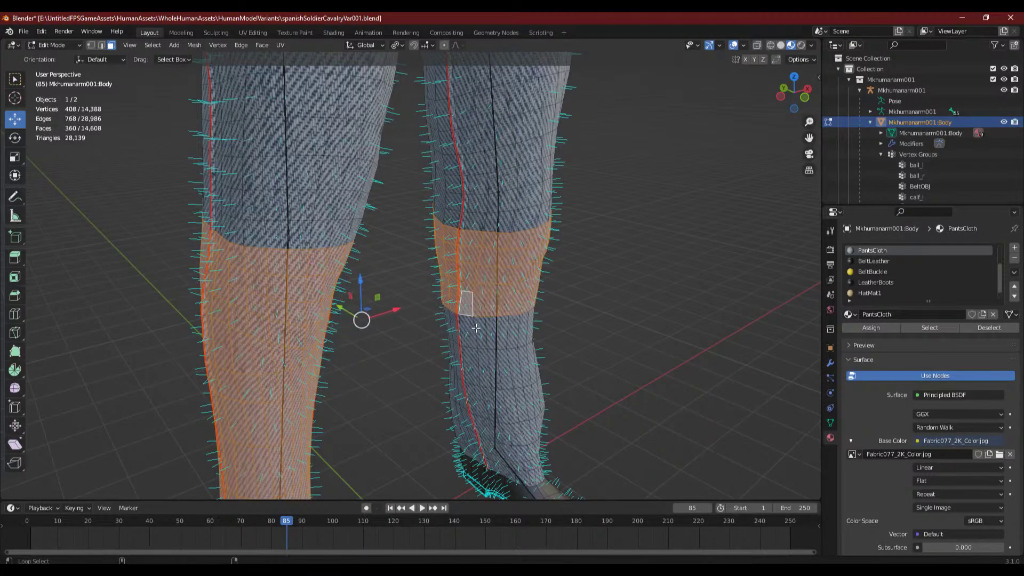
# - Continue the selection down the second trouser leg with its lower calf face loops, stopping above the ankle
pyautogui.keyDown('alt'); pyautogui.keyDown('shift'); pyautogui.click(475, 328); pyautogui.keyUp('shift'); pyautogui.keyUp('alt')
pyautogui.keyDown('alt'); pyautogui.keyDown('shift'); pyautogui.click(480, 366); pyautogui.keyUp('shift'); pyautogui.keyUp('alt')
pyautogui.keyDown('alt'); pyautogui.keyDown('shift'); pyautogui.click(484, 407); pyautogui.keyUp('shift'); pyautogui.keyUp('alt')
pyautogui.keyDown('alt'); pyautogui.keyDown('shift'); pyautogui.click(489, 434); pyautogui.keyUp('shift'); pyautogui.keyUp('alt')
# - Compare both legs from the front orthographic view and add one missing face loop at the knee of the second leg
pyautogui.moveTo(489, 434); pyautogui.dragTo(592, 216, button='middle')
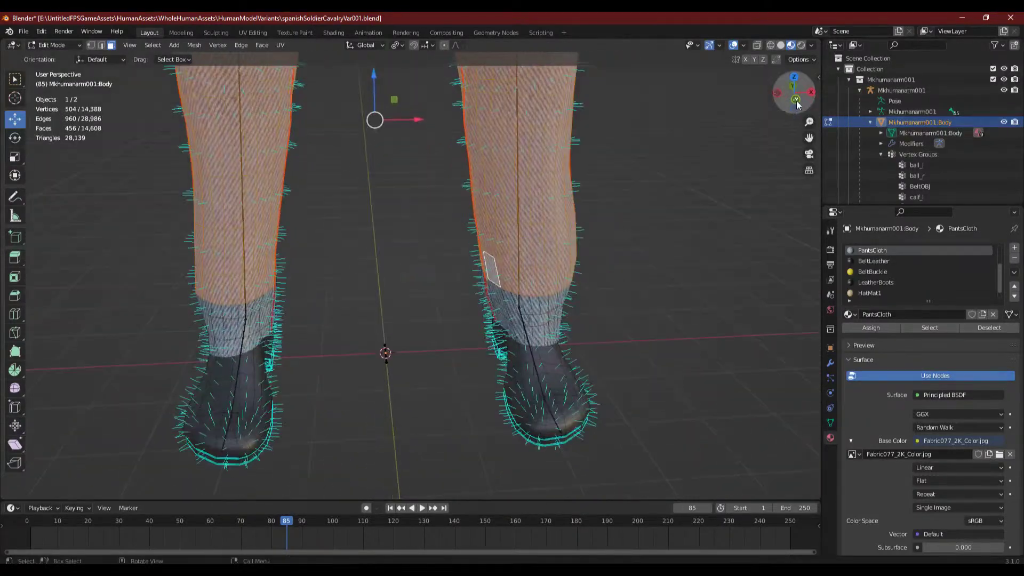
pyautogui.click(796, 102)
pyautogui.keyDown('shift'); pyautogui.moveTo(534, 160); pyautogui.dragTo(532, 387, button='middle'); pyautogui.keyUp('shift')
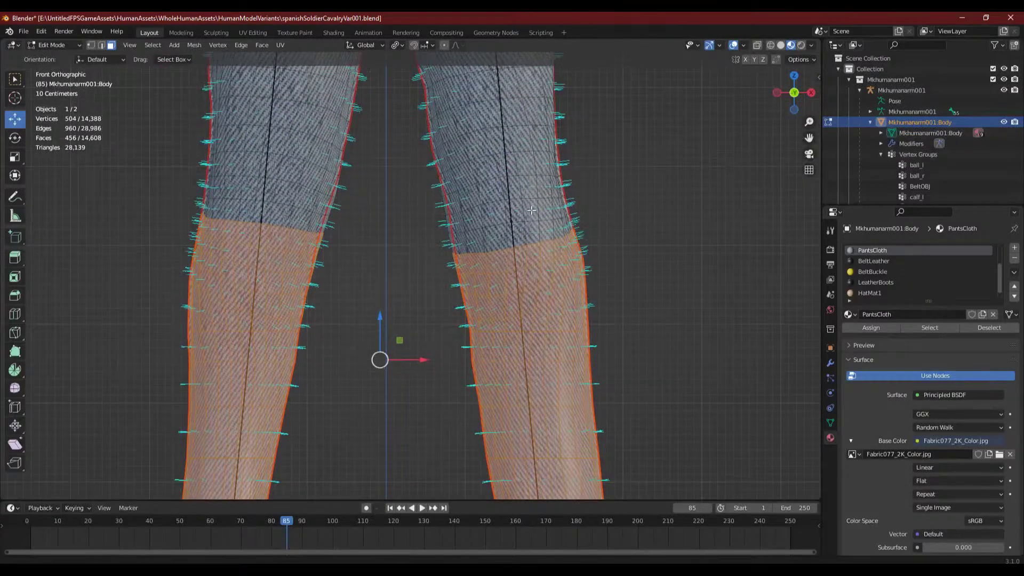
pyautogui.scroll(3, 480, 225)
pyautogui.keyDown('alt'); pyautogui.keyDown('shift'); pyautogui.click(516, 219); pyautogui.keyUp('shift'); pyautogui.keyUp('alt')
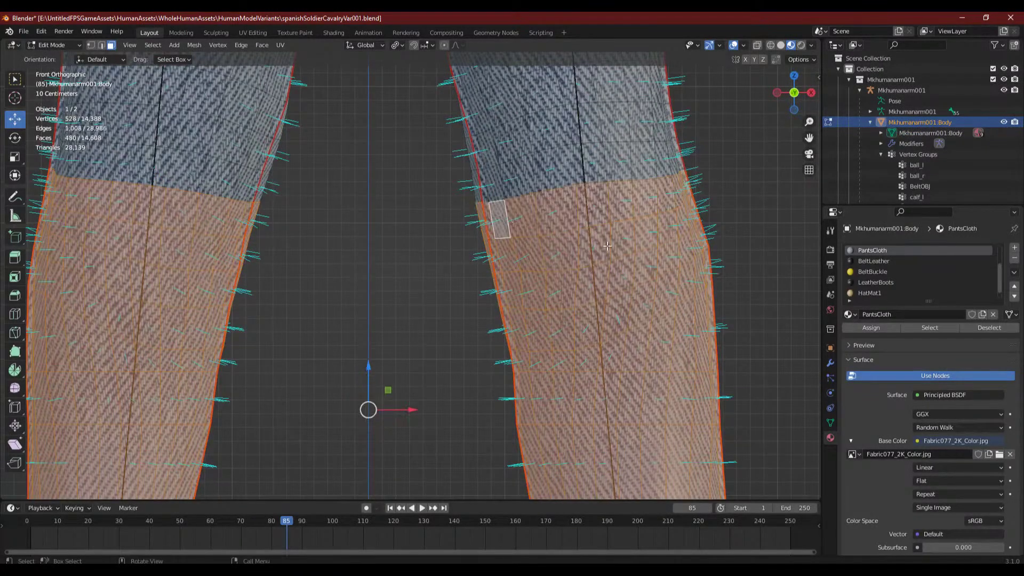
# - Duplicate the selected lower-leg faces of both trouser legs and leave the copies in their original position
pyautogui.scroll(-5, 607, 246)
pyautogui.moveTo(589, 266); pyautogui.dragTo(512, 249, button='middle')
pyautogui.scroll(2, 510, 251)
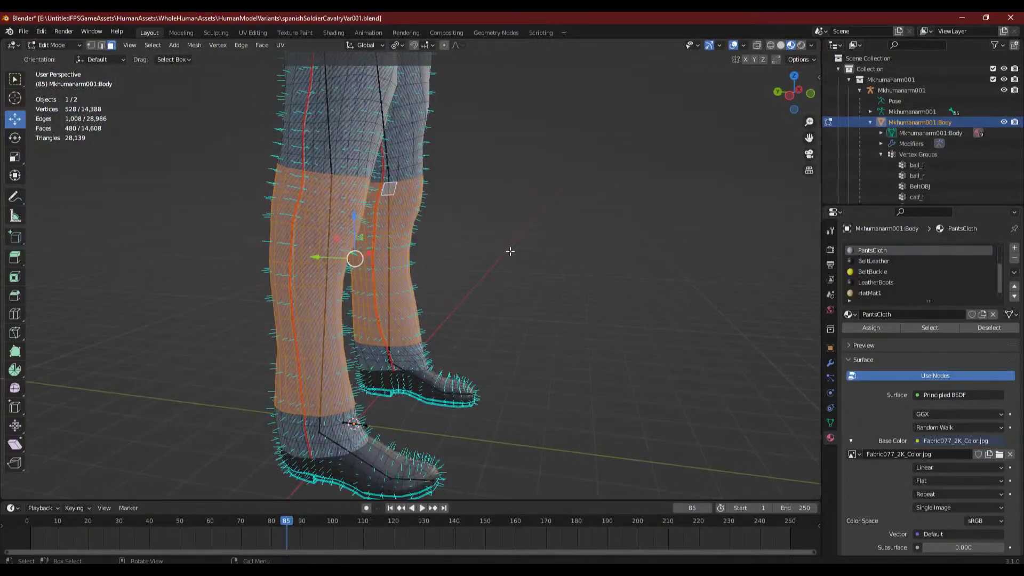
pyautogui.hotkey('shift', 'd')
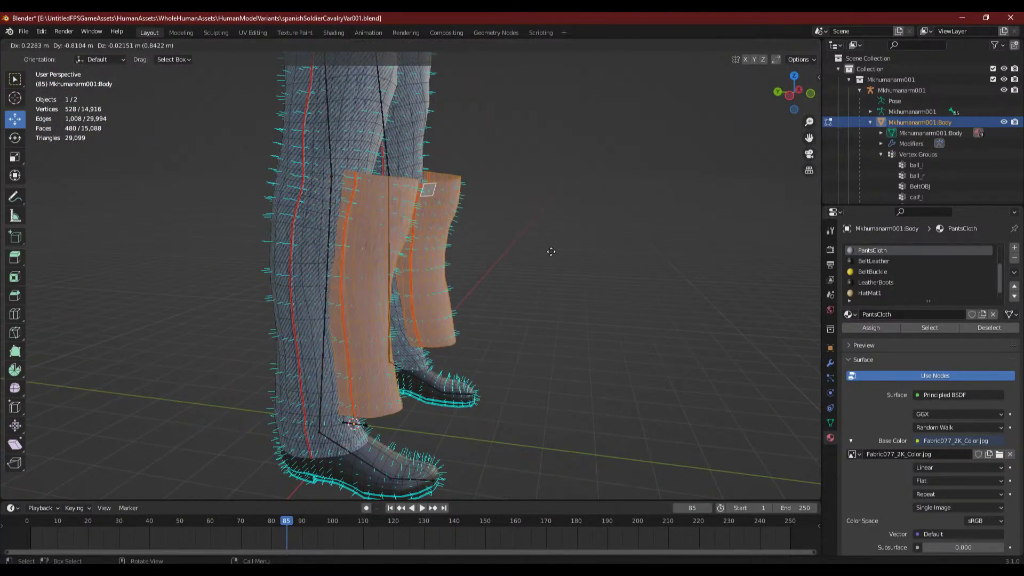
pyautogui.rightClick(552, 250)
pyautogui.moveTo(558, 247); pyautogui.dragTo(511, 270, button='middle')
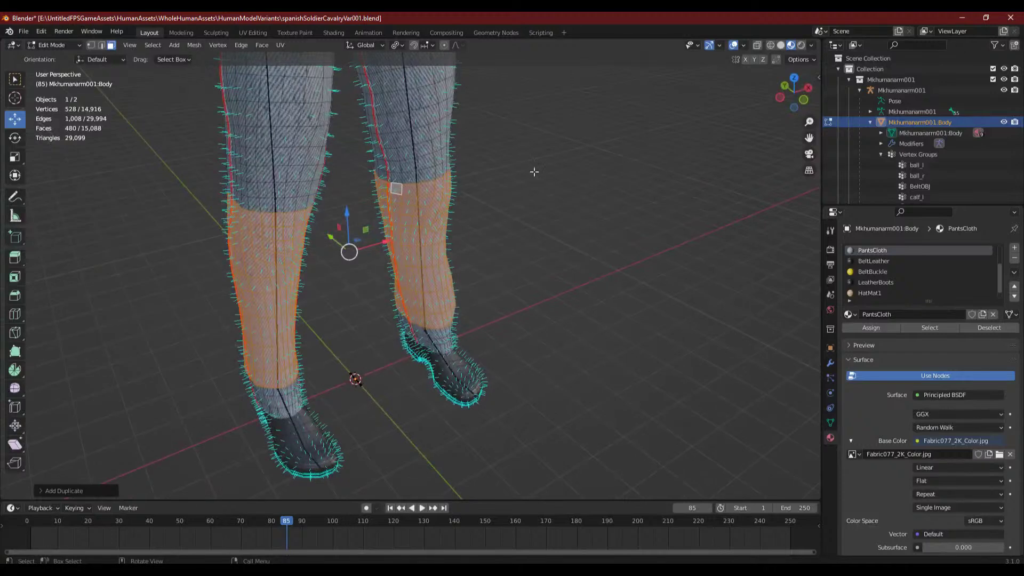
# - Set the transform pivot to individual origins and scale the duplicated leg faces up by about 1.04
pyautogui.click(395, 45)
pyautogui.click(411, 82)
pyautogui.press('s')
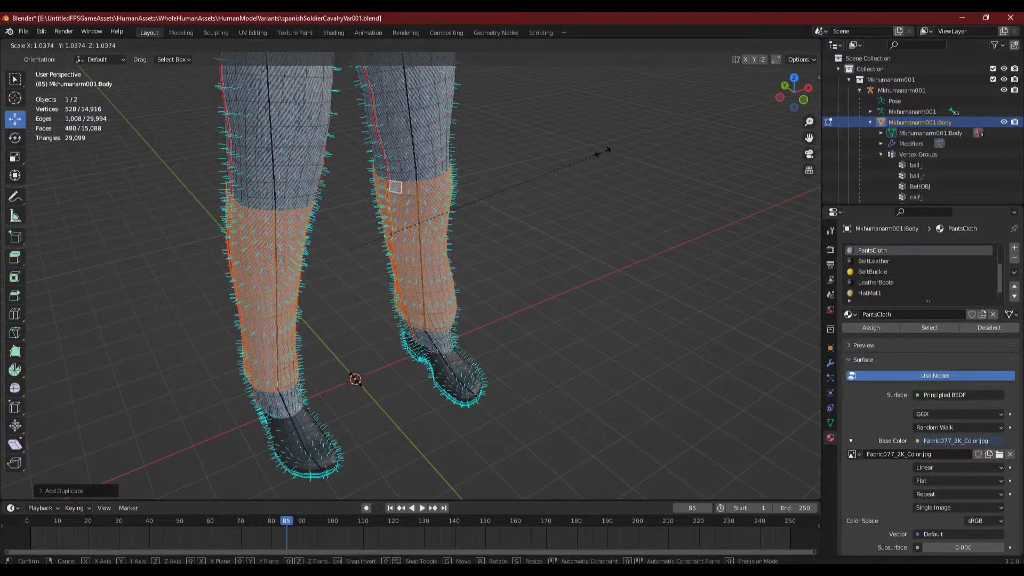
pyautogui.click(603, 152)
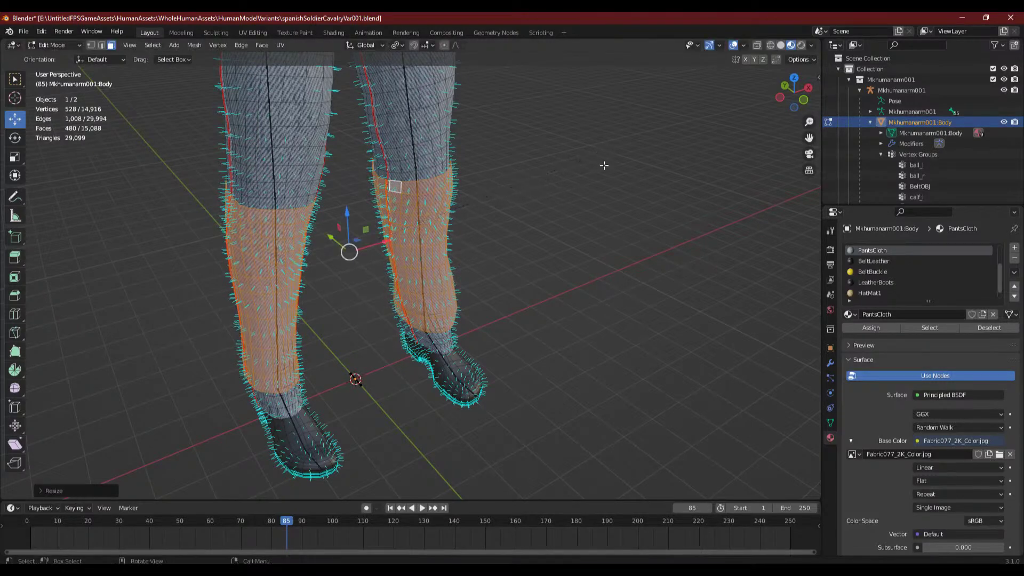
# - Enlarge the duplicated leg faces slightly more, working in the front orthographic view with wireframe shading
pyautogui.press('KP_1')
pyautogui.click(770, 45)
pyautogui.scroll(6, 437, 155)
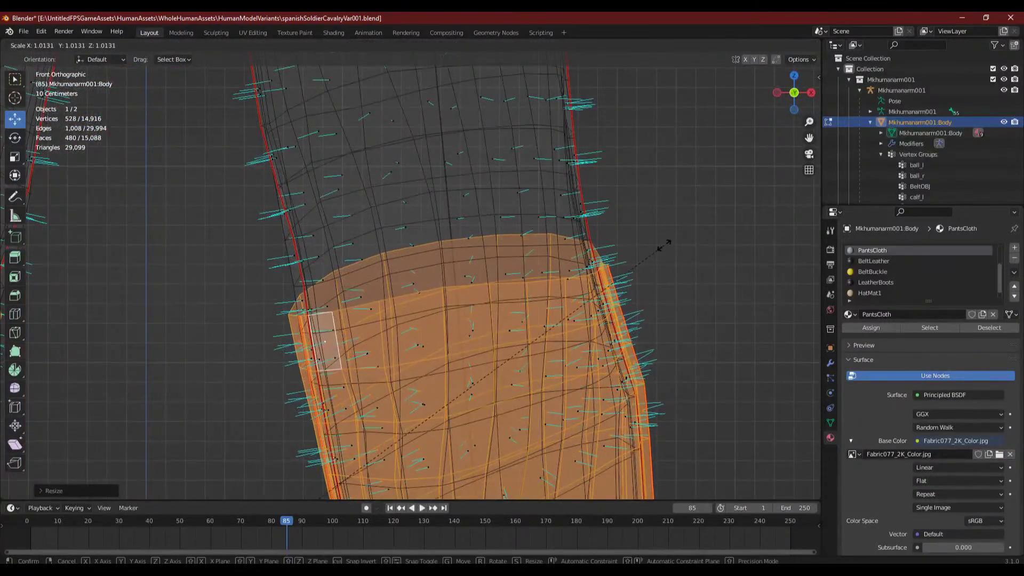
pyautogui.click(668, 243)
# - Scale the duplicated leg faces down slightly along the global Z axis and deselect everything
pyautogui.press('s')
pyautogui.press('z')
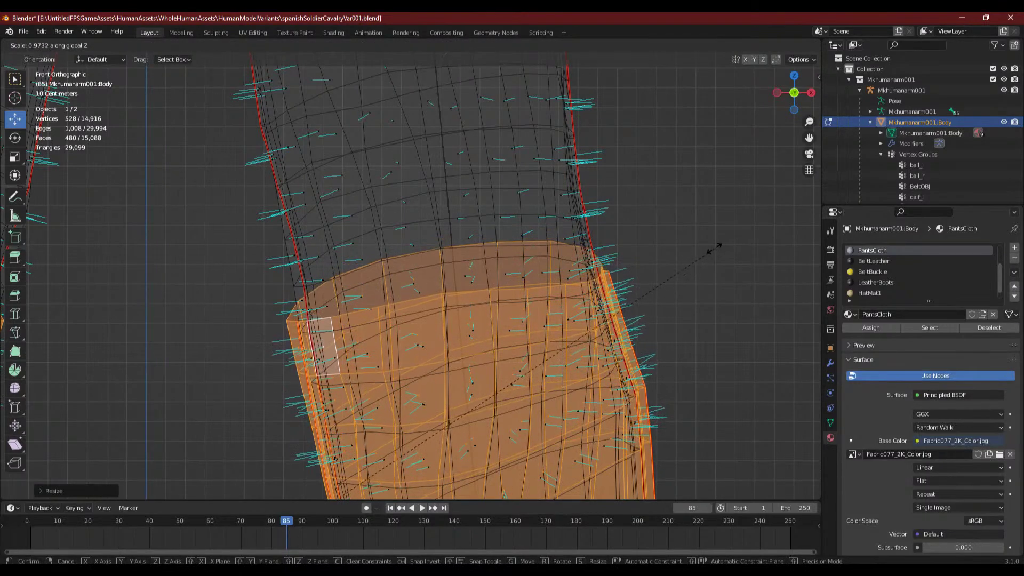
pyautogui.click(684, 254)
pyautogui.click(669, 256)
# - Inspect the enlarged leg duplicates in material preview, checking their fit over the trousers at the knees and ankles
pyautogui.scroll(-4, 667, 257)
pyautogui.moveTo(617, 275); pyautogui.dragTo(606, 302, button='middle')
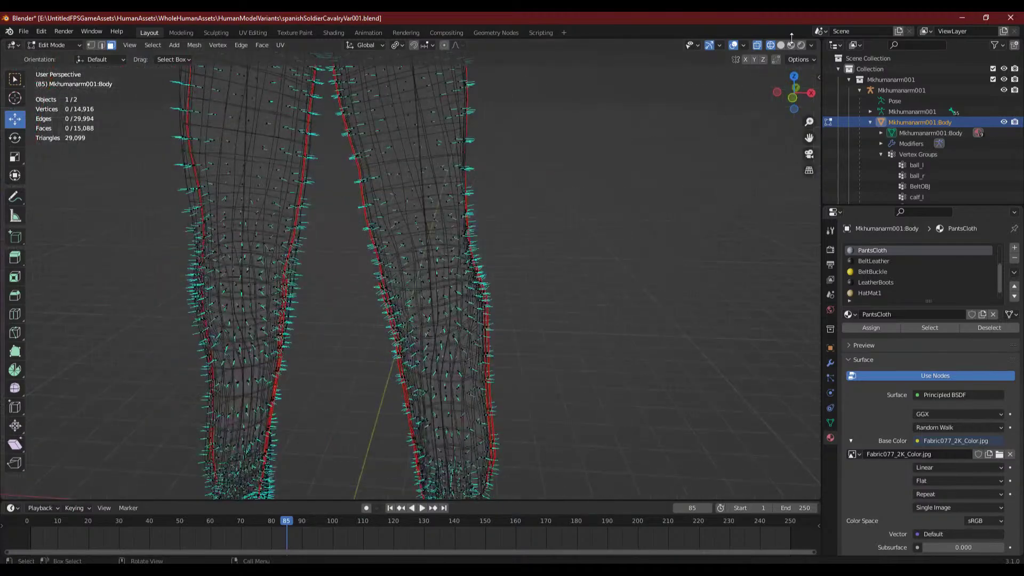
pyautogui.click(791, 45)
pyautogui.moveTo(663, 152); pyautogui.dragTo(548, 228, button='middle')
pyautogui.scroll(5, 533, 219)
pyautogui.keyDown('shift'); pyautogui.moveTo(472, 187); pyautogui.dragTo(454, 255, button='middle'); pyautogui.keyUp('shift')
pyautogui.moveTo(455, 255); pyautogui.dragTo(562, 286, button='middle')
pyautogui.scroll(-7, 562, 286)
pyautogui.scroll(5, 373, 281)
pyautogui.keyDown('shift'); pyautogui.moveTo(326, 392); pyautogui.dragTo(393, 288, button='middle'); pyautogui.keyUp('shift')
pyautogui.scroll(4, 393, 288)
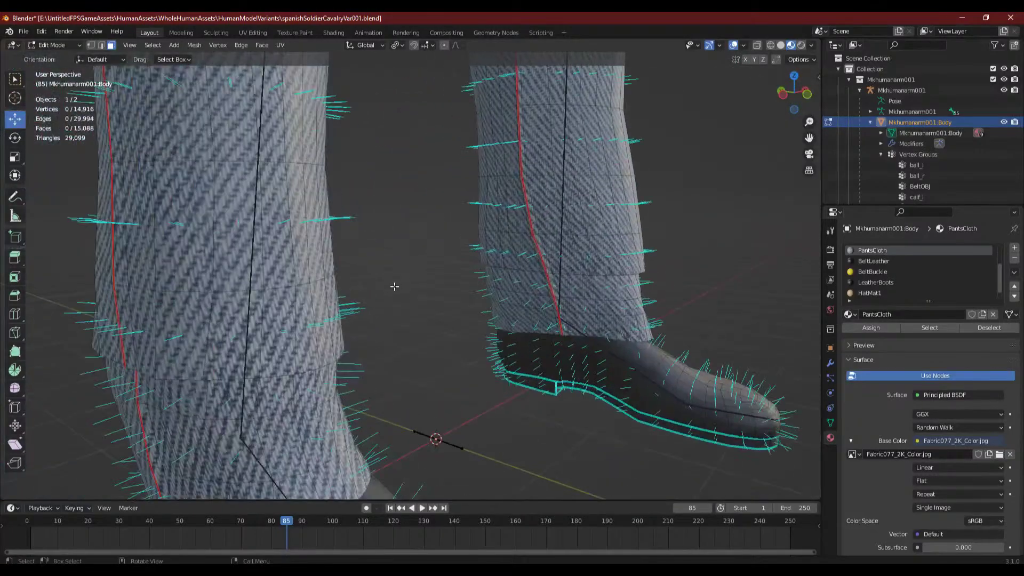
pyautogui.scroll(4, 399, 216)
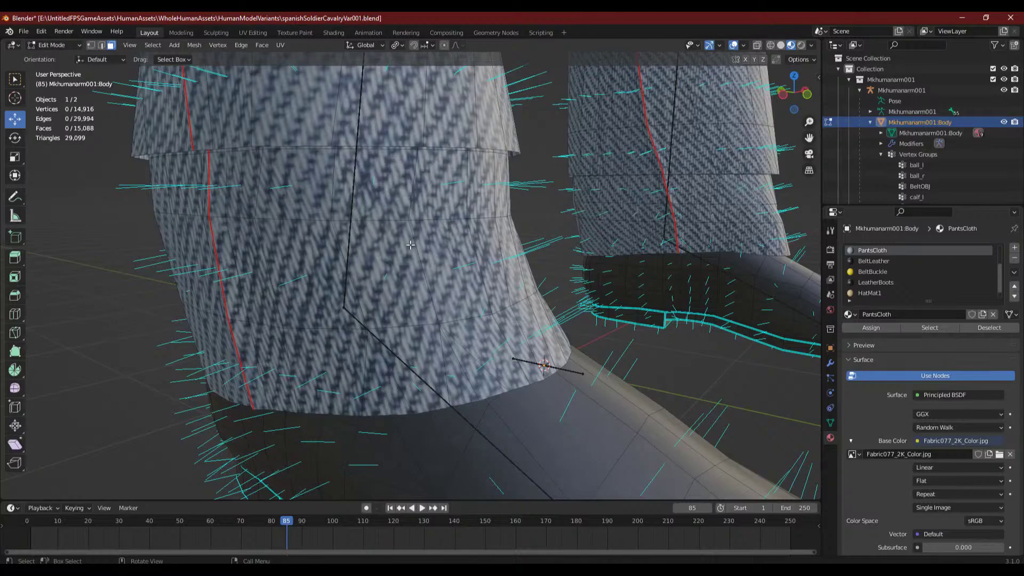
pyautogui.scroll(-4, 410, 245)
pyautogui.keyDown('shift'); pyautogui.moveTo(409, 237); pyautogui.dragTo(411, 358, button='middle'); pyautogui.keyUp('shift')
pyautogui.moveTo(411, 256); pyautogui.dragTo(390, 320, button='middle')
pyautogui.keyDown('shift'); pyautogui.moveTo(390, 222); pyautogui.dragTo(390, 359, button='middle'); pyautogui.keyUp('shift')
pyautogui.scroll(-4, 397, 333)
pyautogui.keyDown('shift'); pyautogui.moveTo(407, 308); pyautogui.dragTo(398, 337, button='middle'); pyautogui.keyUp('shift')
pyautogui.scroll(4, 352, 230)
pyautogui.moveTo(327, 216); pyautogui.dragTo(338, 212, button='middle')
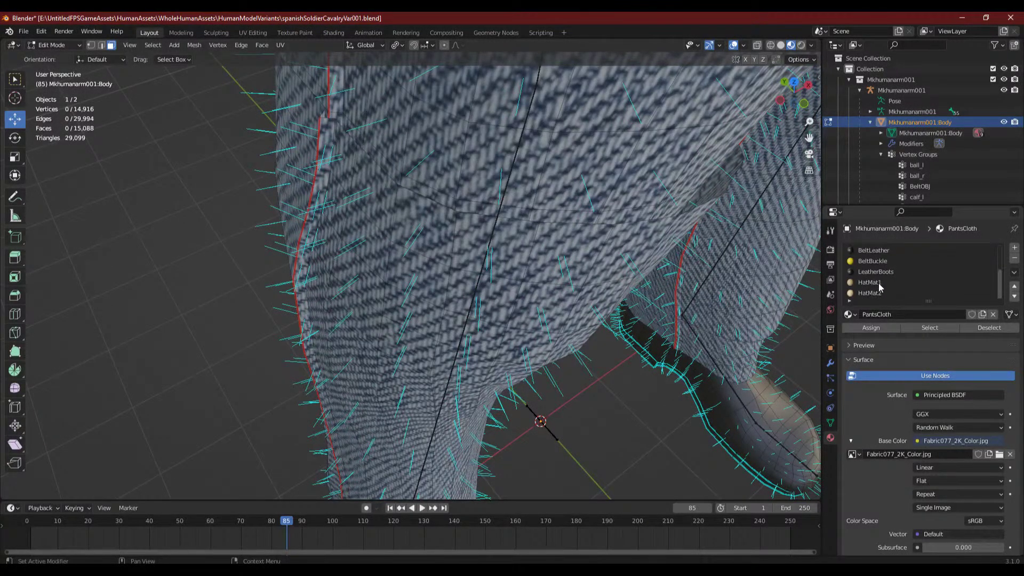
# - Make LeatherBoots the active material slot and select the upper face loops of one leg's duplicate around the knee
pyautogui.click(877, 283)
pyautogui.scroll(-1, 878, 280)
pyautogui.moveTo(526, 313); pyautogui.dragTo(448, 168, button='middle')
pyautogui.keyDown('alt'); pyautogui.click(437, 135); pyautogui.keyUp('alt')
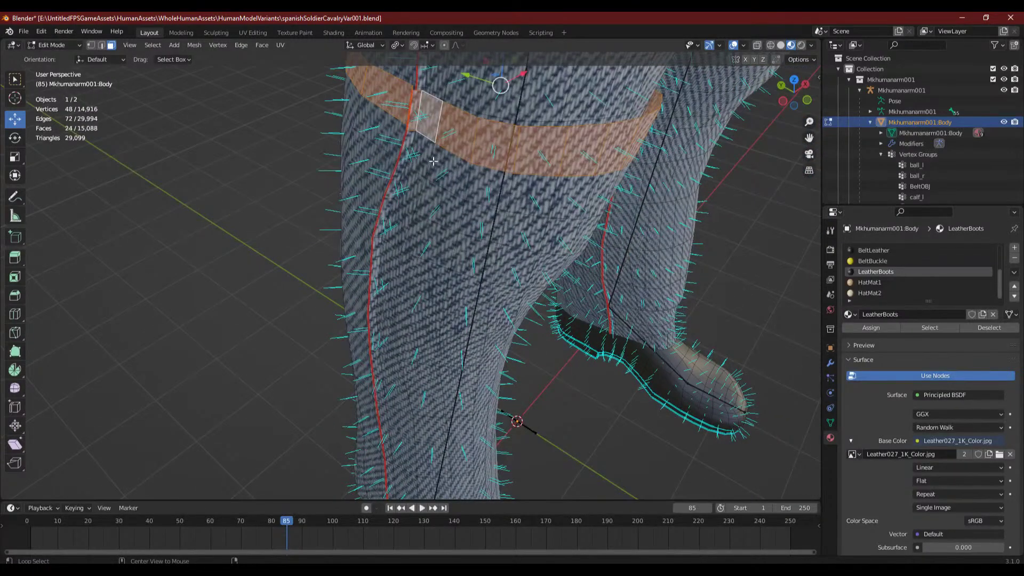
pyautogui.keyDown('alt'); pyautogui.click(431, 162); pyautogui.keyUp('alt')
pyautogui.keyDown('alt'); pyautogui.keyDown('shift'); pyautogui.click(427, 174); pyautogui.keyUp('shift'); pyautogui.keyUp('alt')
pyautogui.keyDown('alt'); pyautogui.keyDown('shift'); pyautogui.click(413, 221); pyautogui.keyUp('shift'); pyautogui.keyUp('alt')
pyautogui.keyDown('alt'); pyautogui.keyDown('shift'); pyautogui.click(404, 261); pyautogui.keyUp('shift'); pyautogui.keyUp('alt')
# - Extend the selection down the same duplicate through the calf to its lower edge above the ankle
pyautogui.moveTo(402, 269); pyautogui.dragTo(464, 176, button='middle')
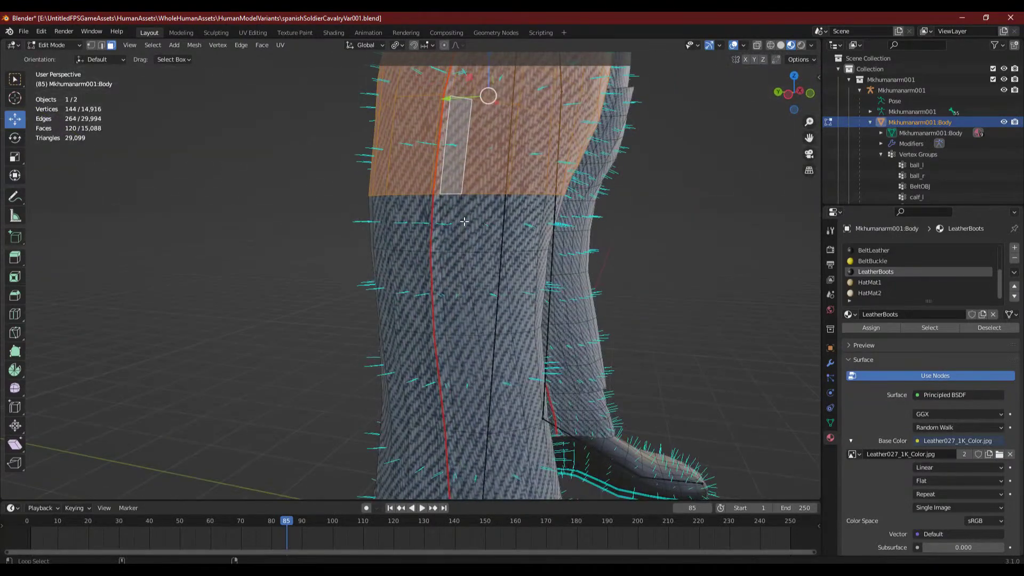
pyautogui.keyDown('alt'); pyautogui.keyDown('shift'); pyautogui.click(463, 176); pyautogui.keyUp('shift'); pyautogui.keyUp('alt')
pyautogui.keyDown('alt'); pyautogui.keyDown('shift'); pyautogui.click(469, 275); pyautogui.keyUp('shift'); pyautogui.keyUp('alt')
pyautogui.moveTo(469, 275); pyautogui.dragTo(502, 263, button='middle')
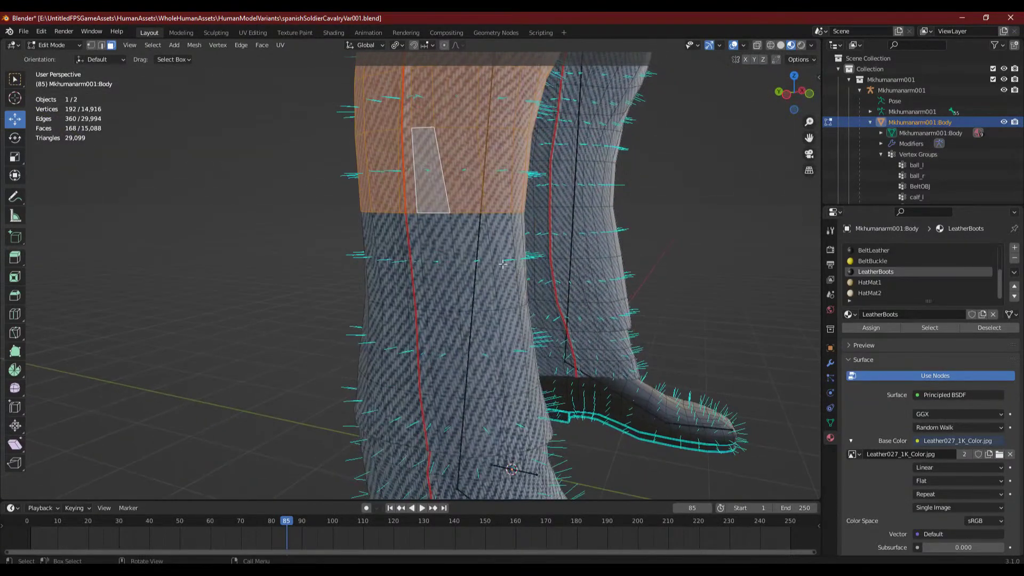
pyautogui.keyDown('alt'); pyautogui.keyDown('shift'); pyautogui.click(448, 255); pyautogui.keyUp('shift'); pyautogui.keyUp('alt')
pyautogui.keyDown('alt'); pyautogui.keyDown('shift'); pyautogui.click(447, 344); pyautogui.keyUp('shift'); pyautogui.keyUp('alt')
pyautogui.keyDown('shift'); pyautogui.moveTo(447, 344); pyautogui.dragTo(392, 221, button='middle'); pyautogui.keyUp('shift')
pyautogui.scroll(3, 390, 219)
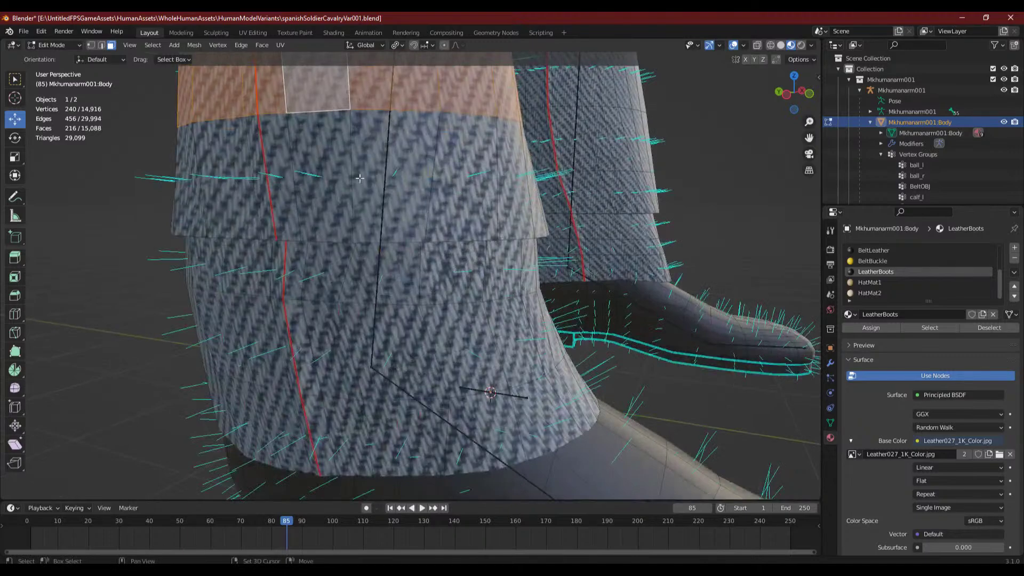
pyautogui.keyDown('alt'); pyautogui.keyDown('shift'); pyautogui.click(361, 180); pyautogui.keyUp('shift'); pyautogui.keyUp('alt')
# - Add the lower and middle calf face loops of the other leg's duplicate to the selection, working upward
pyautogui.scroll(-5, 361, 180)
pyautogui.keyDown('shift'); pyautogui.moveTo(577, 168); pyautogui.dragTo(460, 240, button='middle'); pyautogui.keyUp('shift')
pyautogui.scroll(4, 453, 267)
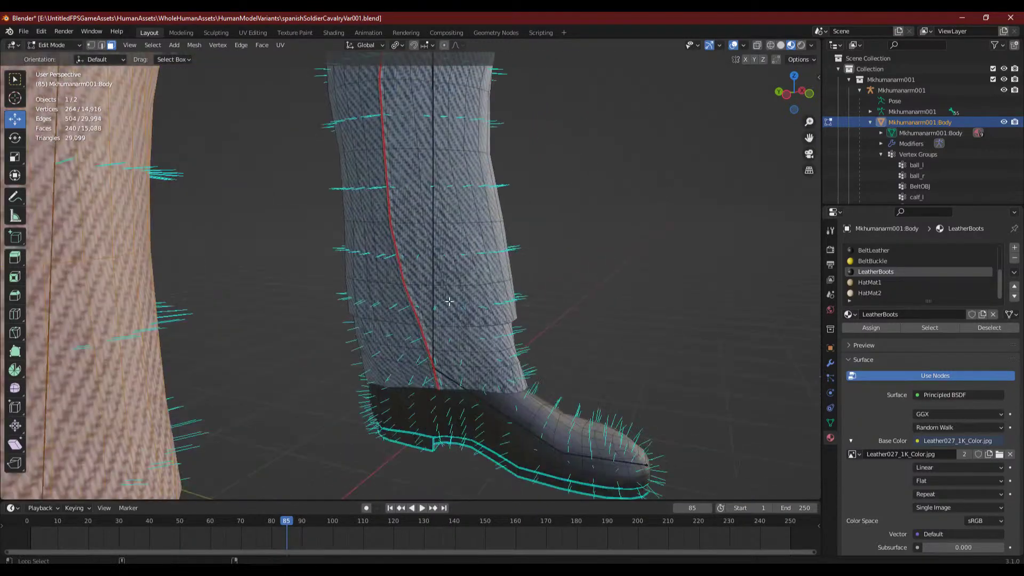
pyautogui.keyDown('alt'); pyautogui.keyDown('shift'); pyautogui.click(448, 299); pyautogui.keyUp('shift'); pyautogui.keyUp('alt')
pyautogui.keyDown('alt'); pyautogui.keyDown('shift'); pyautogui.click(433, 255); pyautogui.keyUp('shift'); pyautogui.keyUp('alt')
pyautogui.keyDown('alt'); pyautogui.keyDown('shift'); pyautogui.click(426, 187); pyautogui.keyUp('shift'); pyautogui.keyUp('alt')
pyautogui.keyDown('alt'); pyautogui.keyDown('shift'); pyautogui.click(421, 117); pyautogui.keyUp('shift'); pyautogui.keyUp('alt')
# - Add the remaining upper calf and knee face loops of the second duplicate, up to its top edge
pyautogui.keyDown('shift'); pyautogui.moveTo(418, 93); pyautogui.dragTo(403, 262, button='middle'); pyautogui.keyUp('shift')
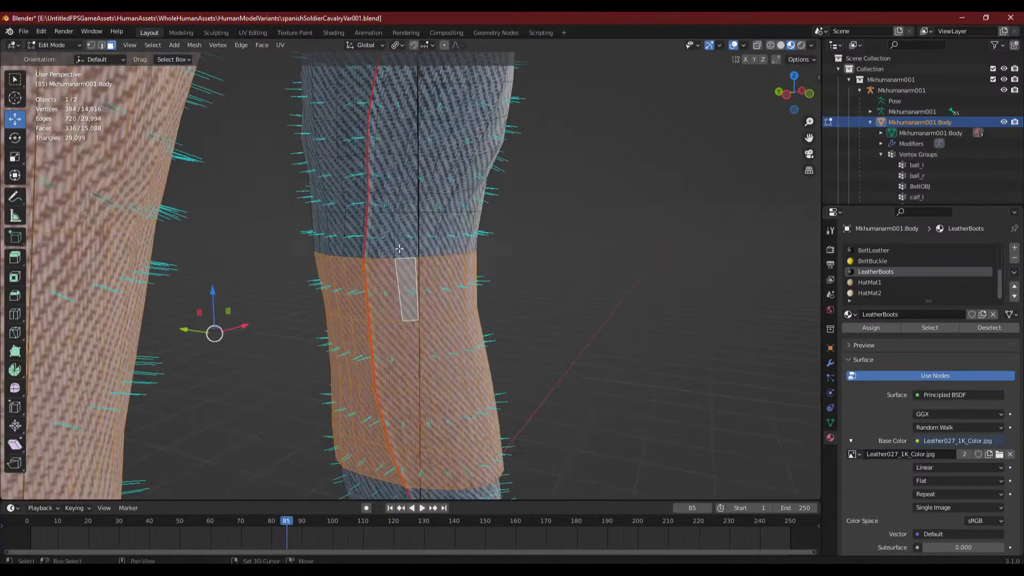
pyautogui.keyDown('alt'); pyautogui.keyDown('shift'); pyautogui.click(405, 235); pyautogui.keyUp('shift'); pyautogui.keyUp('alt')
pyautogui.keyDown('alt'); pyautogui.keyDown('shift'); pyautogui.click(408, 165); pyautogui.keyUp('shift'); pyautogui.keyUp('alt')
pyautogui.keyDown('alt'); pyautogui.keyDown('shift'); pyautogui.click(411, 133); pyautogui.keyUp('shift'); pyautogui.keyUp('alt')
pyautogui.keyDown('alt'); pyautogui.keyDown('shift'); pyautogui.click(385, 202); pyautogui.keyUp('shift'); pyautogui.keyUp('alt')
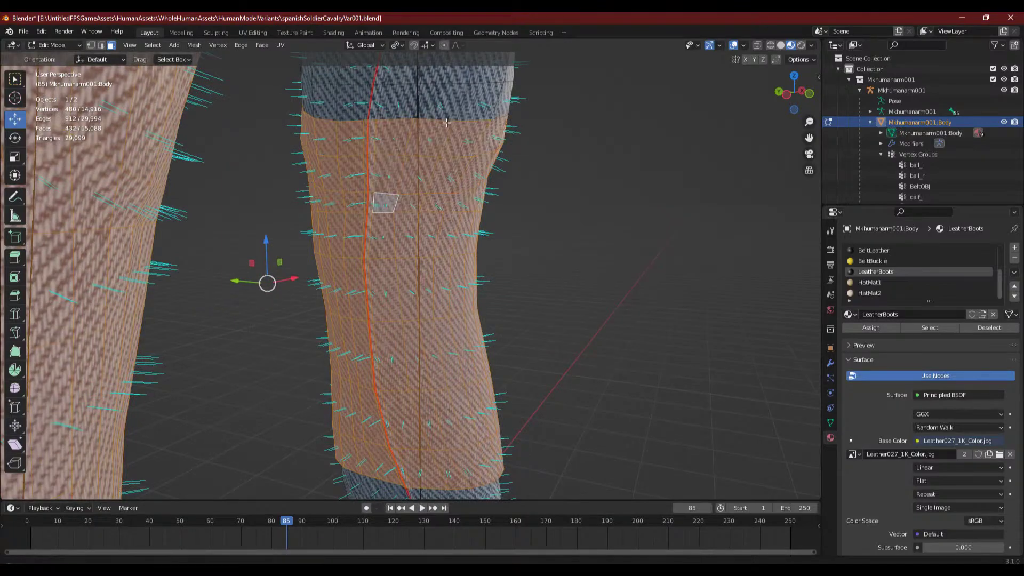
pyautogui.keyDown('shift'); pyautogui.moveTo(447, 121); pyautogui.dragTo(409, 332, button='middle'); pyautogui.keyUp('shift')
pyautogui.keyDown('alt'); pyautogui.keyDown('shift'); pyautogui.click(401, 302); pyautogui.keyUp('shift'); pyautogui.keyUp('alt')
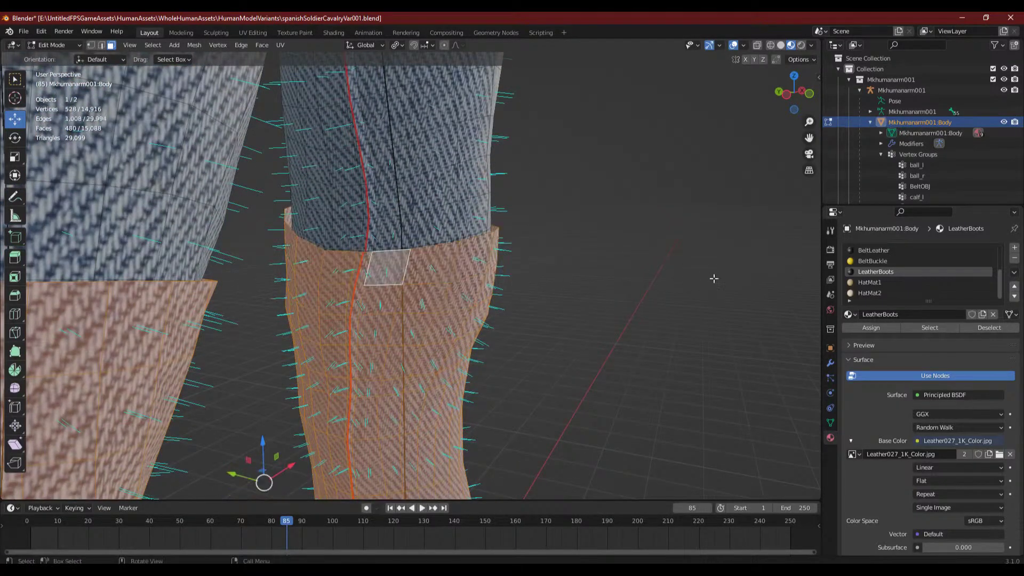
# - Assign the LeatherBoots material to the selected faces, deselect everything, and check the new boot shafts on both legs
pyautogui.click(871, 327)
pyautogui.hotkey('alt', 'a')
pyautogui.scroll(-5, 540, 301)
pyautogui.moveTo(528, 277); pyautogui.dragTo(457, 272, button='middle')
pyautogui.scroll(6, 457, 272)
pyautogui.keyDown('shift'); pyautogui.moveTo(370, 238); pyautogui.dragTo(448, 361, button='middle'); pyautogui.keyUp('shift')
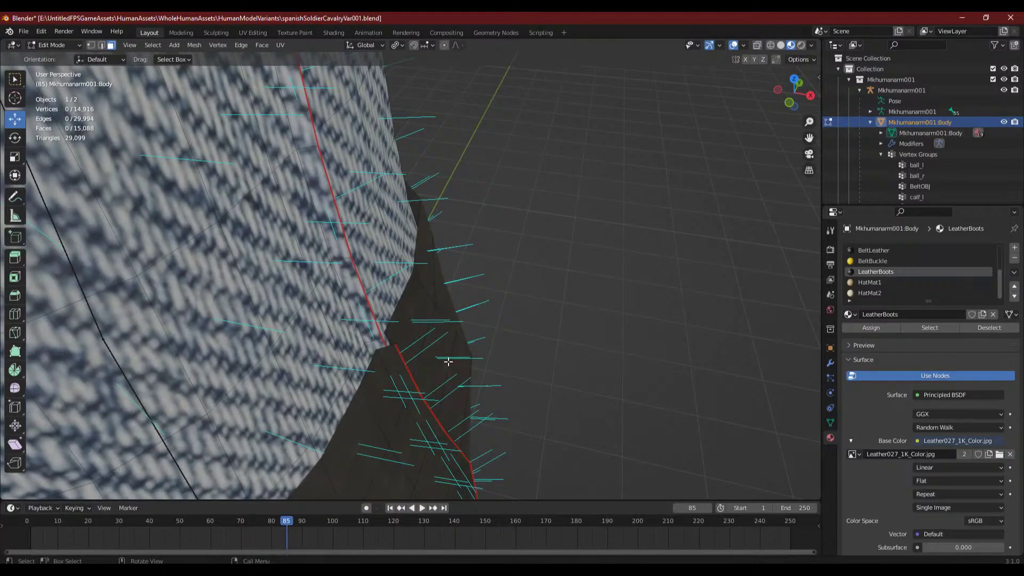
pyautogui.scroll(-5, 443, 365)
pyautogui.moveTo(549, 359); pyautogui.dragTo(535, 354, button='middle')
pyautogui.scroll(-1, 506, 344)
pyautogui.keyDown('shift'); pyautogui.moveTo(469, 347); pyautogui.dragTo(491, 160, button='middle'); pyautogui.keyUp('shift')
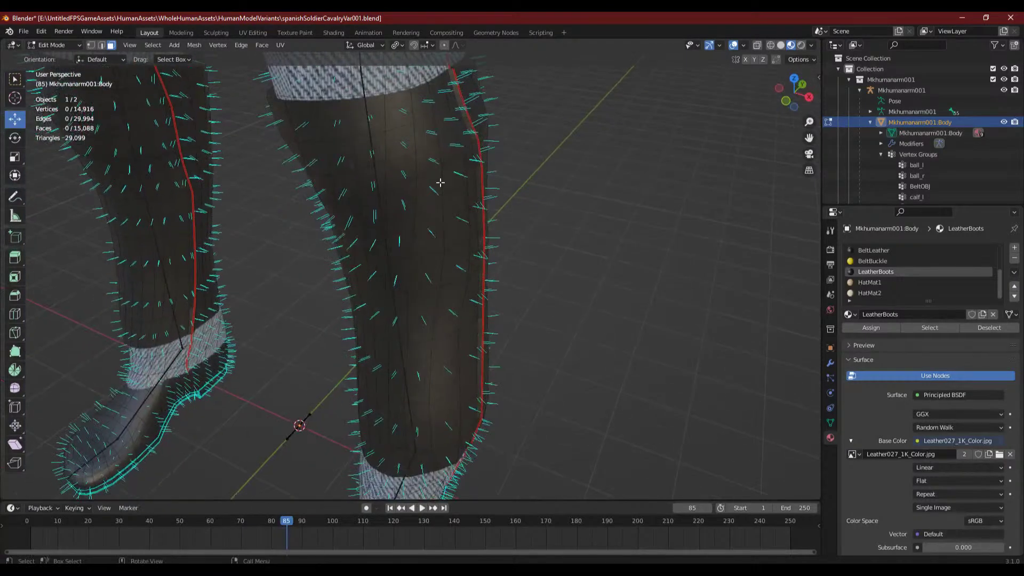
# - Select all faces that use the LeatherBoots material and hide them to expose the trouser legs underneath
pyautogui.click(931, 331)
pyautogui.click(192, 47)
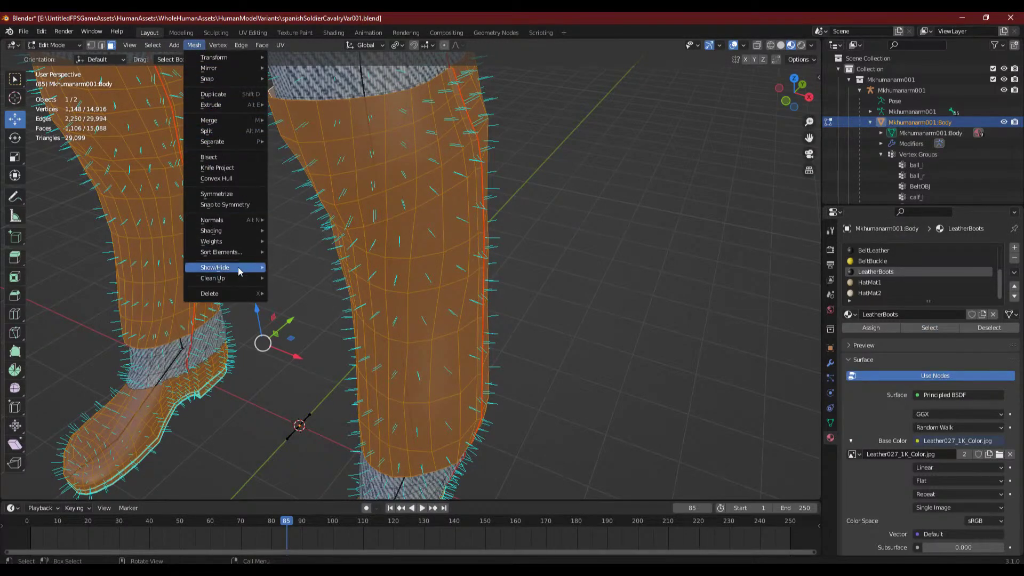
pyautogui.moveTo(239, 272)
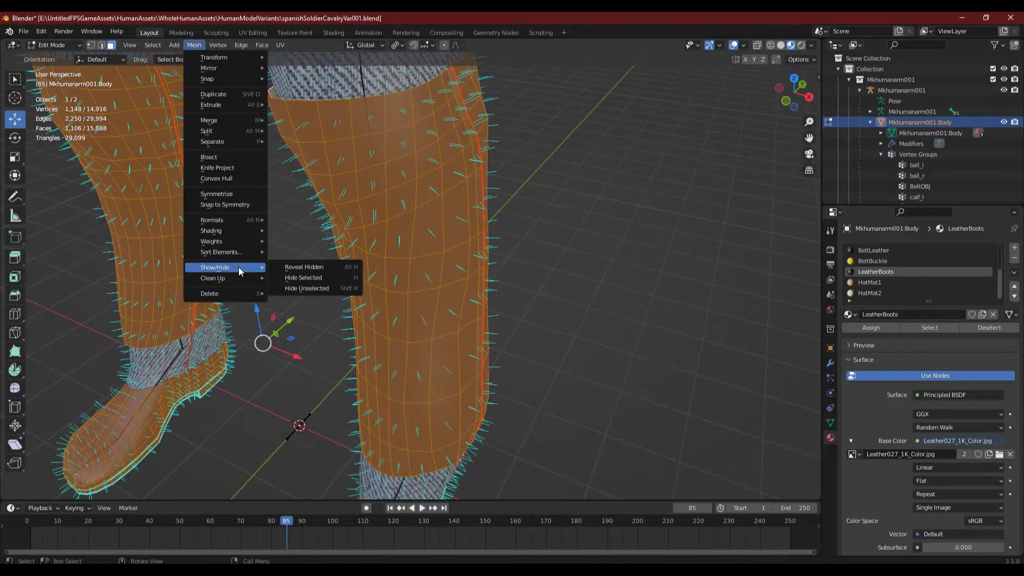
pyautogui.click(301, 278)
# - Select the face loops of one trouser leg from the knee down to the lower calf
pyautogui.moveTo(585, 219); pyautogui.dragTo(547, 218, button='middle')
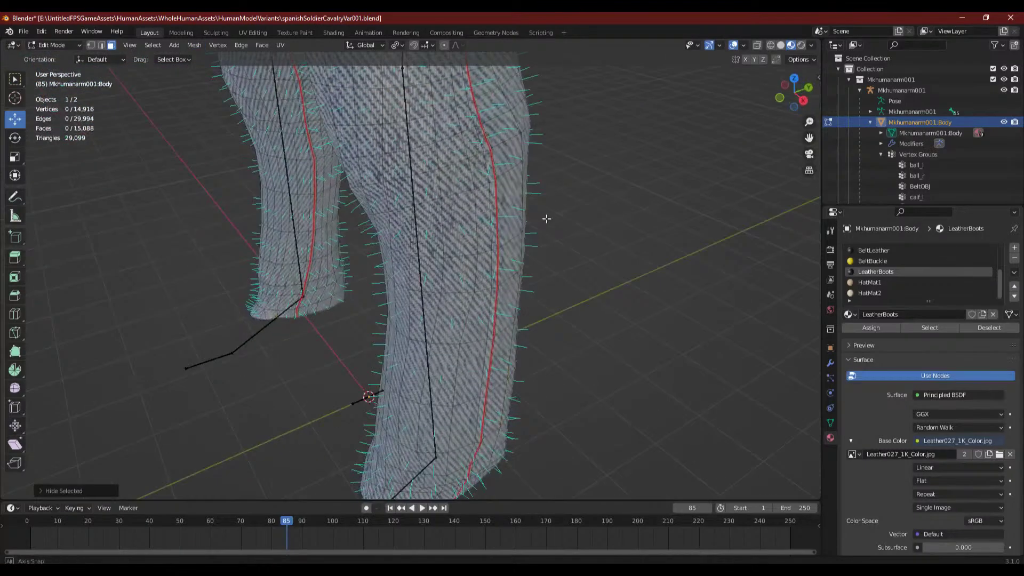
pyautogui.keyDown('alt'); pyautogui.click(482, 166); pyautogui.keyUp('alt')
pyautogui.keyDown('alt'); pyautogui.click(472, 259); pyautogui.keyUp('alt')
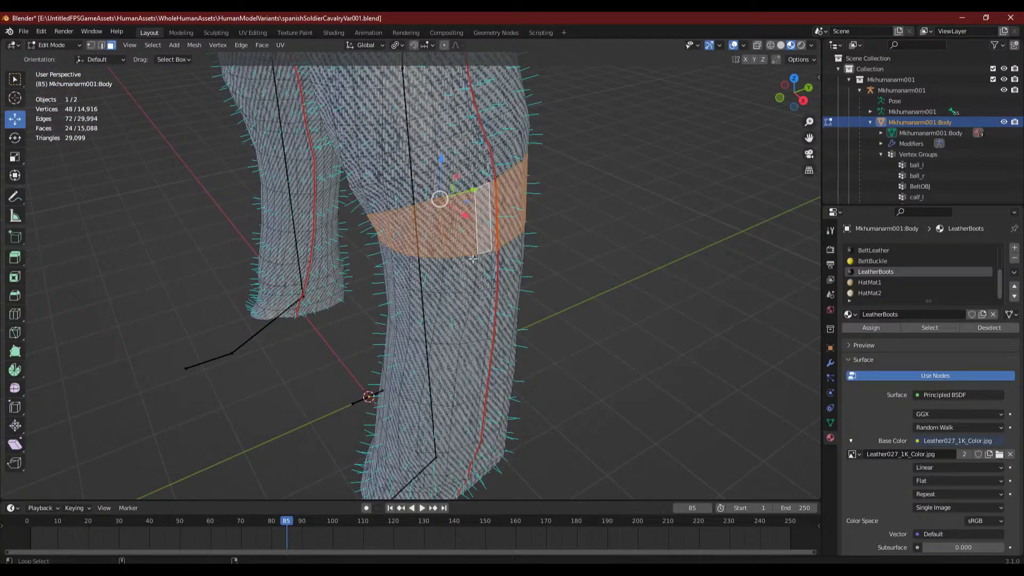
pyautogui.keyDown('alt'); pyautogui.keyDown('shift'); pyautogui.click(471, 173); pyautogui.keyUp('shift'); pyautogui.keyUp('alt')
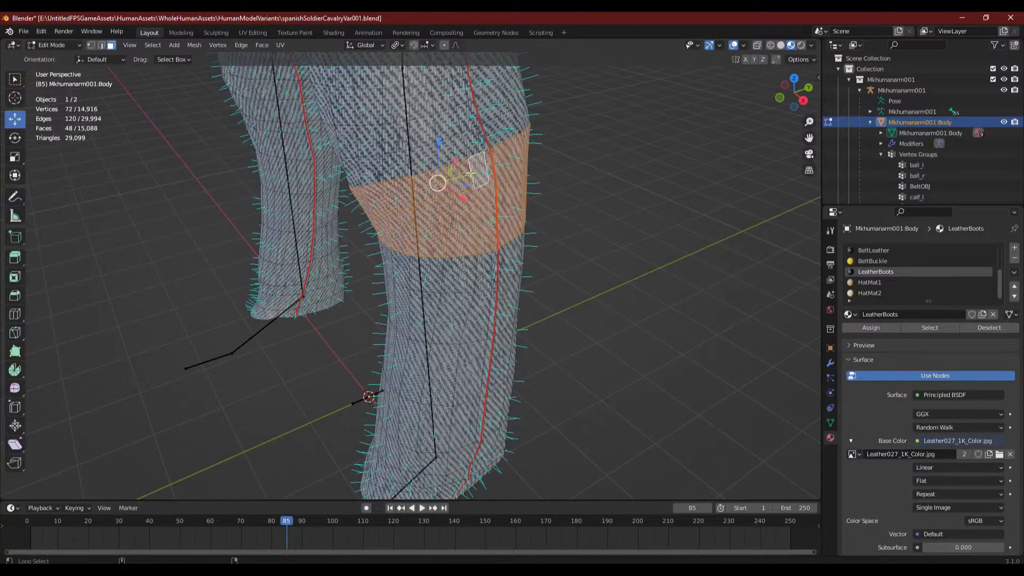
pyautogui.keyDown('alt'); pyautogui.keyDown('shift'); pyautogui.click(444, 272); pyautogui.keyUp('shift'); pyautogui.keyUp('alt')
pyautogui.keyDown('alt'); pyautogui.keyDown('shift'); pyautogui.click(424, 306); pyautogui.keyUp('shift'); pyautogui.keyUp('alt')
pyautogui.keyDown('alt'); pyautogui.keyDown('shift'); pyautogui.click(440, 363); pyautogui.keyUp('shift'); pyautogui.keyUp('alt')
pyautogui.keyDown('alt'); pyautogui.keyDown('shift'); pyautogui.click(417, 435); pyautogui.keyUp('shift'); pyautogui.keyUp('alt')
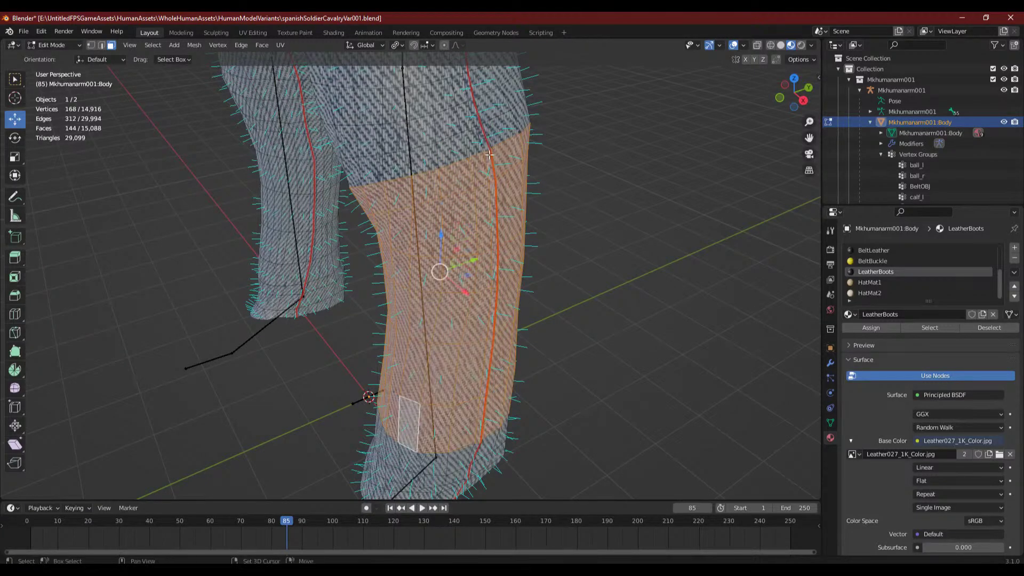
# - Add the matching knee-to-calf face loops on the other trouser leg and delete all the selected faces
pyautogui.keyDown('shift'); pyautogui.moveTo(487, 175); pyautogui.dragTo(481, 254, button='middle'); pyautogui.keyUp('shift')
pyautogui.moveTo(587, 197); pyautogui.dragTo(633, 165, button='middle')
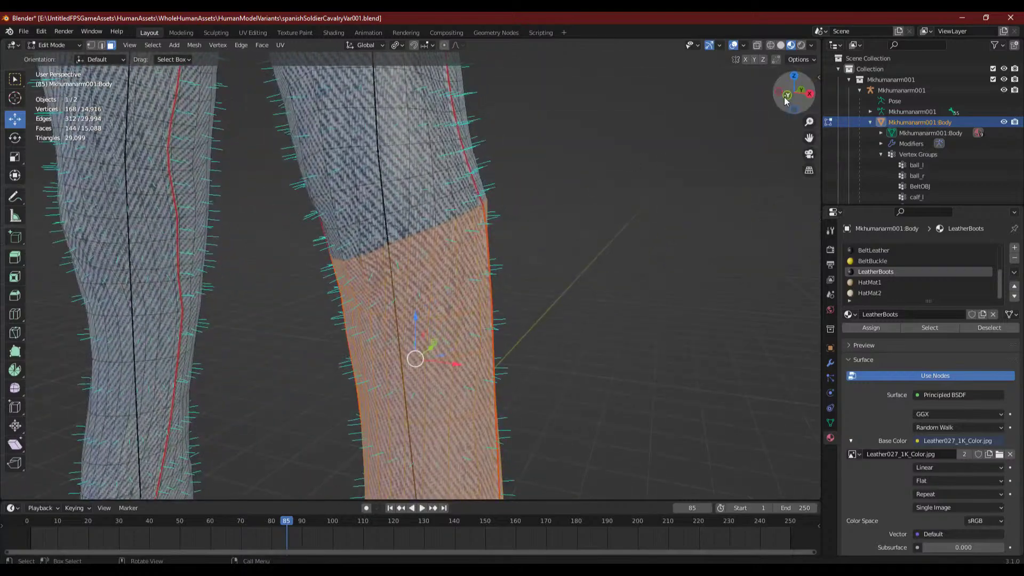
pyautogui.click(785, 102)
pyautogui.keyDown('shift'); pyautogui.moveTo(356, 249); pyautogui.dragTo(611, 179, button='middle'); pyautogui.keyUp('shift')
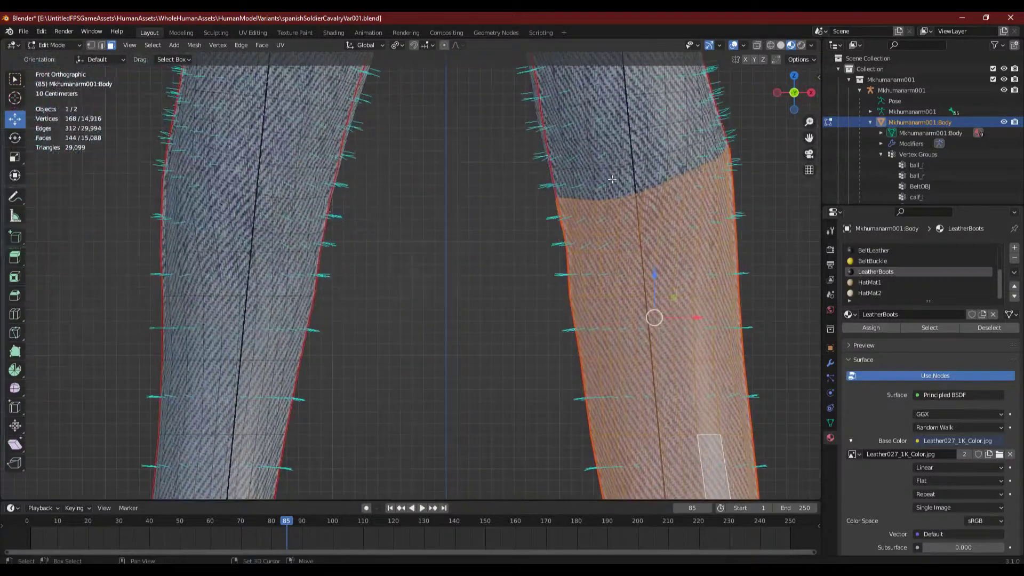
pyautogui.keyDown('alt'); pyautogui.keyDown('shift'); pyautogui.click(296, 220); pyautogui.keyUp('shift'); pyautogui.keyUp('alt')
pyautogui.keyDown('alt'); pyautogui.keyDown('shift'); pyautogui.click(289, 256); pyautogui.keyUp('shift'); pyautogui.keyUp('alt')
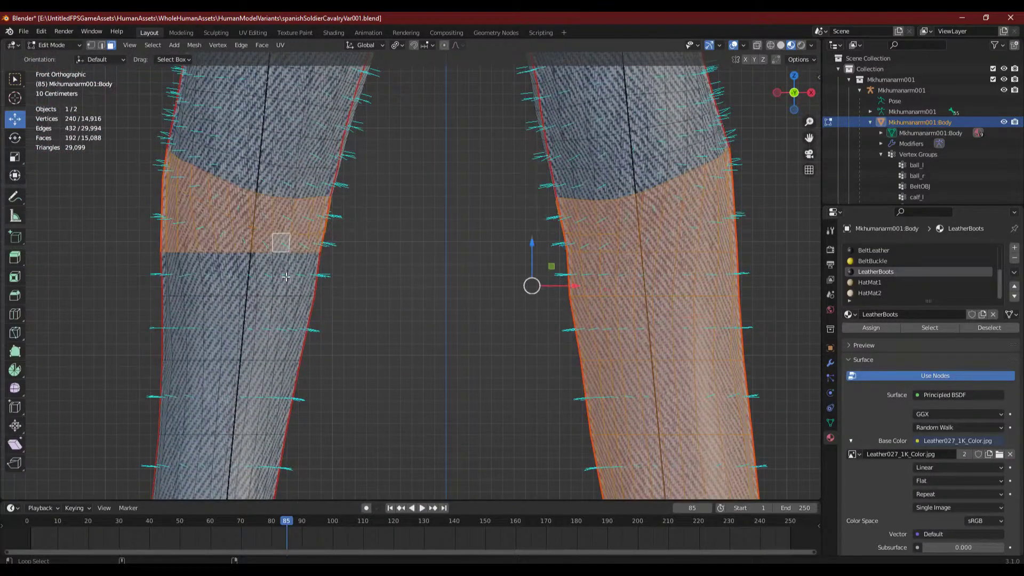
pyautogui.keyDown('alt'); pyautogui.keyDown('shift'); pyautogui.click(283, 312); pyautogui.keyUp('shift'); pyautogui.keyUp('alt')
pyautogui.keyDown('alt'); pyautogui.keyDown('shift'); pyautogui.click(273, 359); pyautogui.keyUp('shift'); pyautogui.keyUp('alt')
pyautogui.keyDown('alt'); pyautogui.keyDown('shift'); pyautogui.click(264, 406); pyautogui.keyUp('shift'); pyautogui.keyUp('alt')
pyautogui.scroll(-2, 354, 338)
pyautogui.keyDown('shift'); pyautogui.moveTo(370, 361); pyautogui.dragTo(382, 289, button='middle'); pyautogui.keyUp('shift')
pyautogui.keyDown('alt'); pyautogui.keyDown('shift'); pyautogui.click(317, 336); pyautogui.keyUp('shift'); pyautogui.keyUp('alt')
pyautogui.press('x')
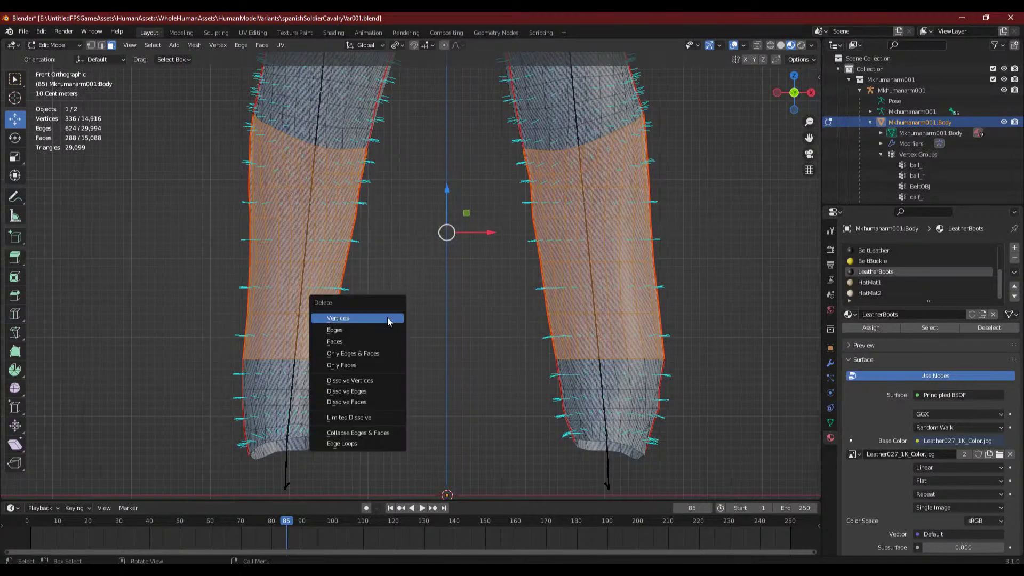
pyautogui.click(377, 340)
pyautogui.moveTo(464, 256)
pyautogui.keyDown('shift'); pyautogui.mouseDown(button='middle')
pyautogui.moveTo(440, 279)
pyautogui.moveTo(526, 279)
pyautogui.moveTo(501, 341)
pyautogui.moveTo(521, 285)
pyautogui.moveTo(558, 305)
pyautogui.moveTo(556, 144)
pyautogui.moveTo(493, 199)
pyautogui.moveTo(468, 272)
pyautogui.mouseUp(button='middle'); pyautogui.keyUp('shift')
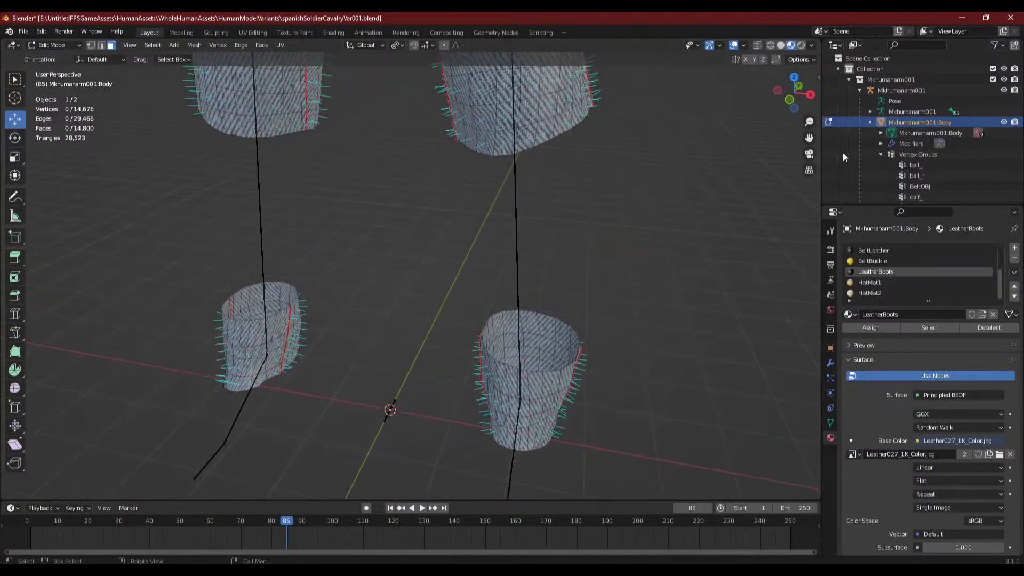
# - Reveal the hidden boot geometry, clear the selection and inspect the boots on both legs
pyautogui.click(193, 46)
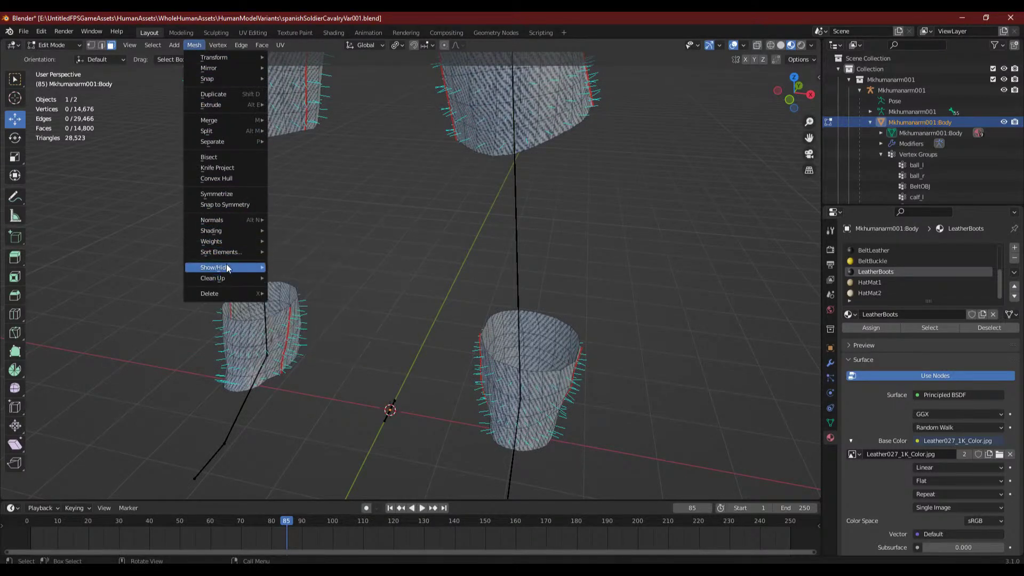
pyautogui.moveTo(230, 267)
pyautogui.click(297, 267)
pyautogui.hotkey('alt', 'a')
pyautogui.moveTo(296, 267); pyautogui.dragTo(544, 168, button='middle')
pyautogui.scroll(-9, 475, 199)
pyautogui.moveTo(475, 199); pyautogui.dragTo(585, 211, button='middle')
pyautogui.scroll(6, 446, 221)
pyautogui.moveTo(446, 222); pyautogui.dragTo(369, 317, button='middle')
pyautogui.scroll(-8, 467, 220)
pyautogui.scroll(8, 423, 262)
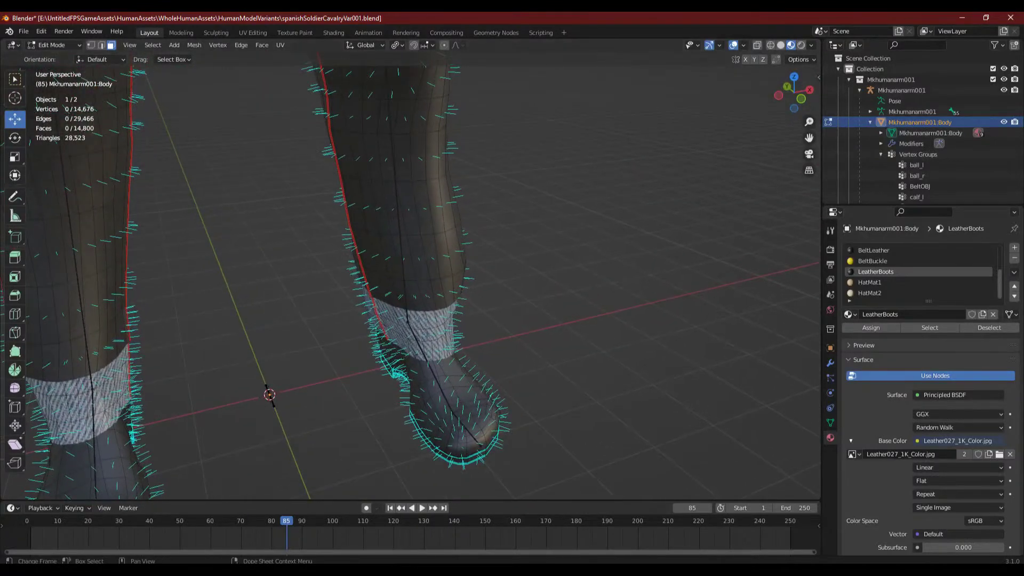
# - Consult the 1898 Spanish uniforms plate in the browser, return to Blender and compare the whole figure's boots with it
pyautogui.click(305, 570)
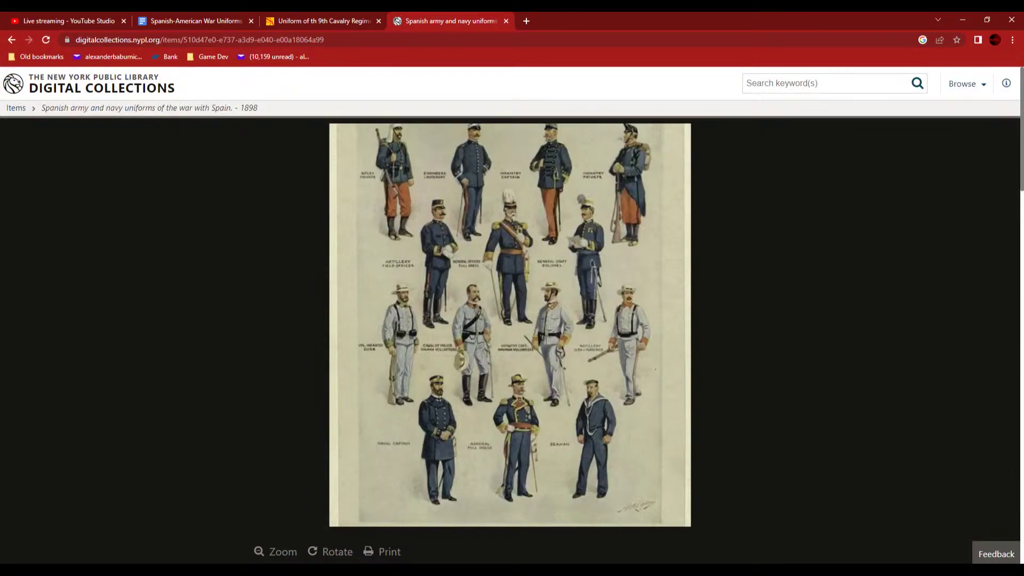
pyautogui.click(305, 571)
pyautogui.scroll(-6, 429, 298)
pyautogui.moveTo(429, 299); pyautogui.dragTo(435, 324, button='middle')
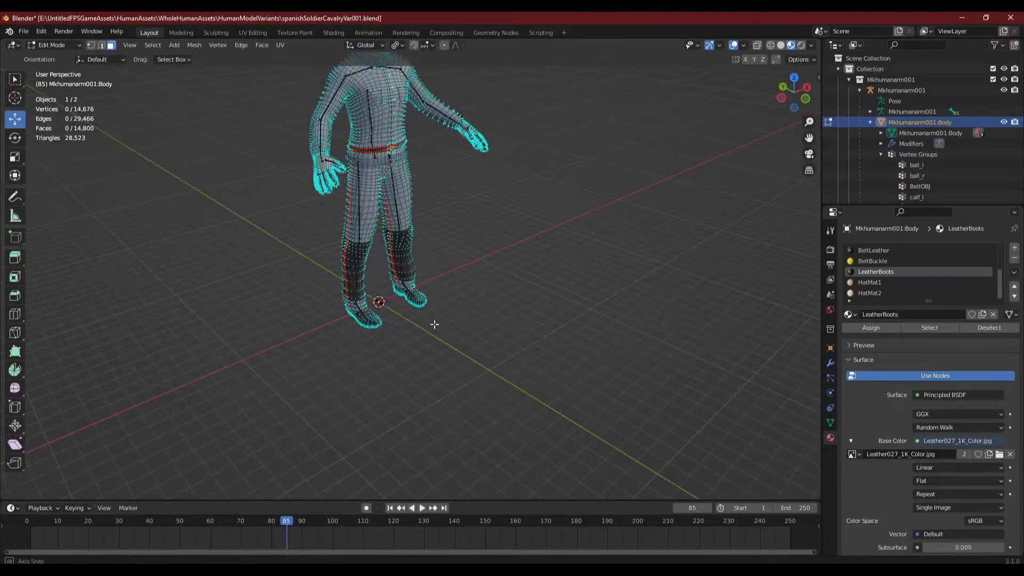
# - Delete two adjacent trouser face loops at the top of one boot
pyautogui.scroll(4, 410, 262)
pyautogui.keyDown('shift'); pyautogui.moveTo(401, 213); pyautogui.dragTo(395, 333, button='middle'); pyautogui.keyUp('shift')
pyautogui.scroll(6, 395, 334)
pyautogui.moveTo(427, 373); pyautogui.dragTo(559, 322, button='middle')
pyautogui.keyDown('alt'); pyautogui.click(533, 373); pyautogui.keyUp('alt')
pyautogui.moveTo(534, 373); pyautogui.dragTo(494, 336, button='middle')
pyautogui.keyDown('alt'); pyautogui.keyDown('shift'); pyautogui.click(535, 333); pyautogui.keyUp('shift'); pyautogui.keyUp('alt')
pyautogui.press('x')
pyautogui.click(535, 330)
# - Try deleting two further trouser face loops above the boot top, and undo the deletions
pyautogui.keyDown('alt'); pyautogui.click(490, 324); pyautogui.keyUp('alt')
pyautogui.press('x')
pyautogui.click(490, 322)
pyautogui.moveTo(494, 297); pyautogui.dragTo(467, 369, button='middle')
pyautogui.keyDown('alt'); pyautogui.click(462, 331); pyautogui.keyUp('alt')
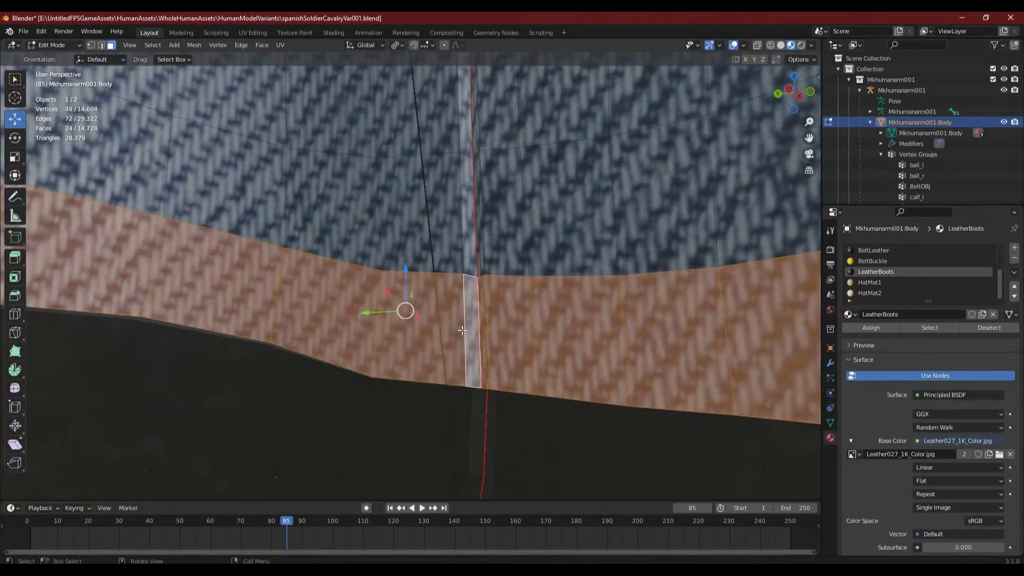
pyautogui.press('x')
pyautogui.click(462, 329)
pyautogui.moveTo(461, 331); pyautogui.dragTo(484, 295, button='middle')
pyautogui.hotkey('ctrl', 'z')
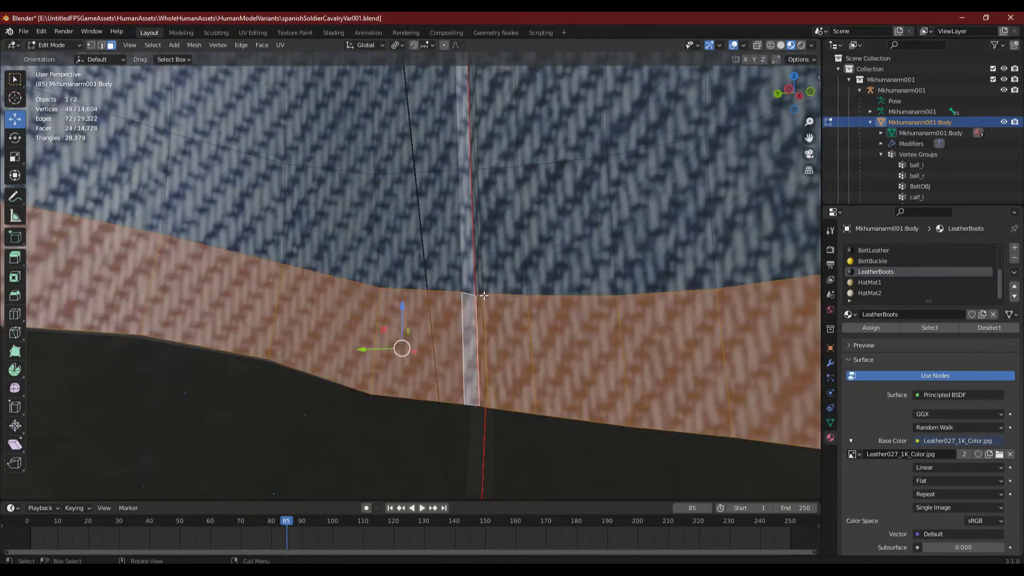
pyautogui.hotkey('ctrl', 'z')
pyautogui.hotkey('ctrl', 'z')
# - Delete one face loop along the trouser hem at the boot top
pyautogui.moveTo(484, 321); pyautogui.dragTo(389, 345, button='middle')
pyautogui.scroll(-6, 389, 346)
pyautogui.moveTo(576, 307); pyautogui.dragTo(525, 354, button='middle')
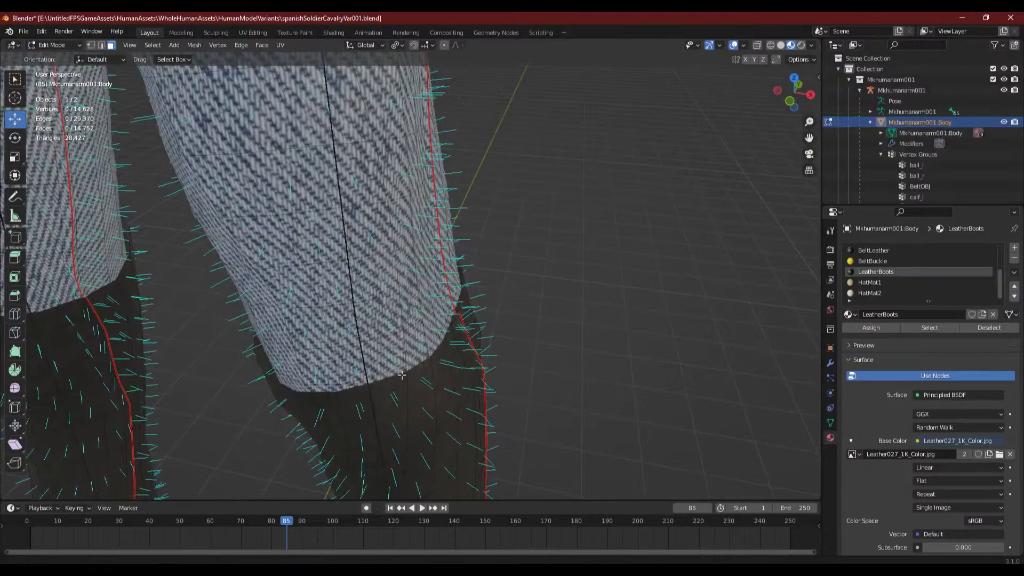
pyautogui.keyDown('shift'); pyautogui.moveTo(299, 400); pyautogui.dragTo(446, 322, button='middle'); pyautogui.keyUp('shift')
pyautogui.moveTo(245, 346); pyautogui.dragTo(408, 243, button='middle')
pyautogui.scroll(4, 369, 309)
pyautogui.scroll(-7, 407, 243)
pyautogui.scroll(6, 383, 296)
pyautogui.scroll(-3, 383, 296)
pyautogui.moveTo(377, 286); pyautogui.dragTo(374, 310, button='middle')
pyautogui.keyDown('alt'); pyautogui.click(187, 336); pyautogui.keyUp('alt')
pyautogui.press('x')
pyautogui.click(199, 347)
# - Try deleting another trouser face loop above the boot top, and undo the deletion
pyautogui.keyDown('shift'); pyautogui.moveTo(252, 243); pyautogui.dragTo(229, 299, button='middle'); pyautogui.keyUp('shift')
pyautogui.keyDown('alt'); pyautogui.click(222, 228); pyautogui.keyUp('alt')
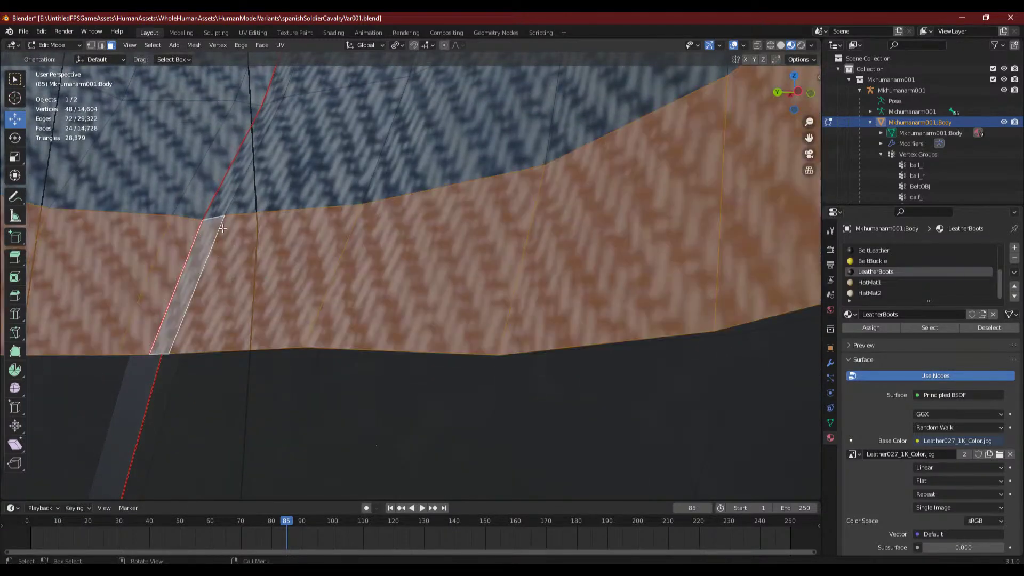
pyautogui.click(238, 191)
pyautogui.keyDown('alt'); pyautogui.click(238, 190); pyautogui.keyUp('alt')
pyautogui.press('x')
pyautogui.click(238, 191)
pyautogui.moveTo(239, 191); pyautogui.dragTo(271, 257, button='middle')
pyautogui.keyDown('shift'); pyautogui.moveTo(307, 342); pyautogui.dragTo(290, 330, button='middle'); pyautogui.keyUp('shift')
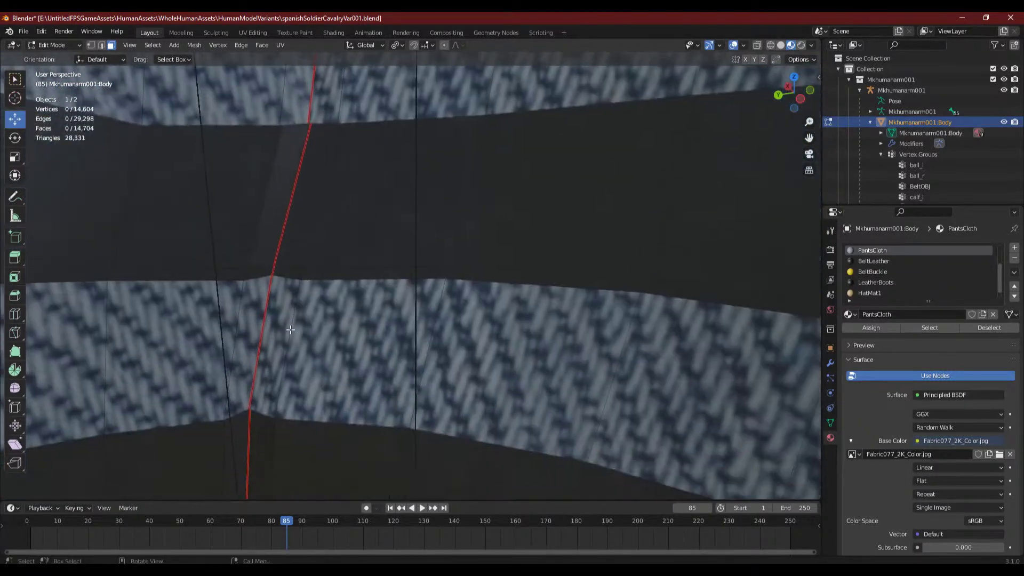
pyautogui.hotkey('ctrl', 'z')
# - Delete one more face loop near the trouser hem above the boot
pyautogui.keyDown('alt'); pyautogui.click(288, 340); pyautogui.keyUp('alt')
pyautogui.press('x')
pyautogui.click(289, 340)
# - Try deleting the face loop above the trouser hem strip, and undo the deletion and its selection
pyautogui.keyDown('alt'); pyautogui.click(339, 212); pyautogui.keyUp('alt')
pyautogui.press('x')
pyautogui.click(339, 212)
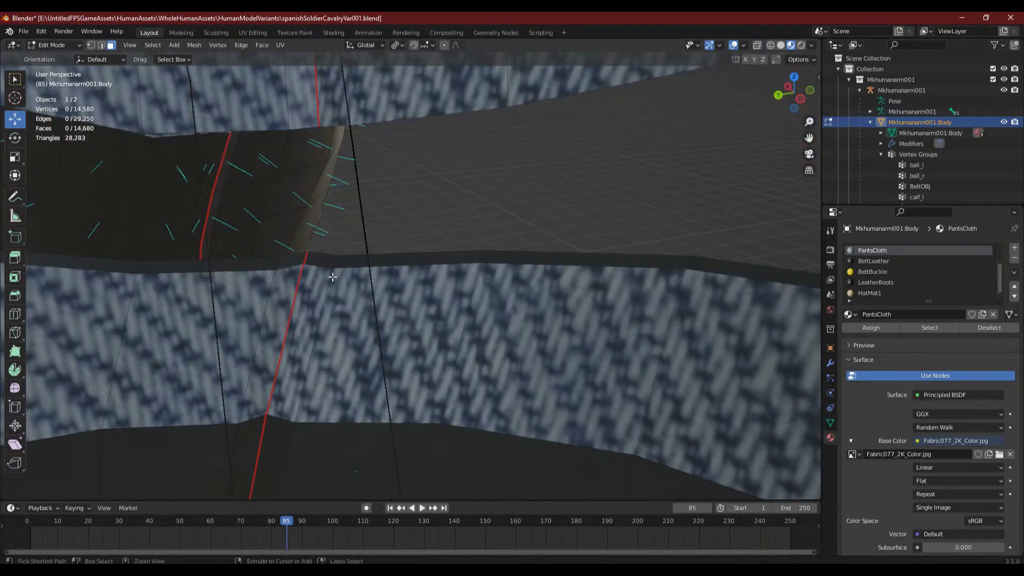
pyautogui.hotkey('ctrl', 'z')
pyautogui.scroll(-8, 346, 296)
pyautogui.hotkey('ctrl', 'z')
# - Select the middle trouser face loop around one ankle and scale it up to about 1.08
pyautogui.moveTo(640, 286); pyautogui.dragTo(466, 125, button='middle')
pyautogui.scroll(4, 528, 282)
pyautogui.keyDown('shift'); pyautogui.moveTo(409, 274); pyautogui.dragTo(509, 104, button='middle'); pyautogui.keyUp('shift')
pyautogui.moveTo(444, 213); pyautogui.dragTo(365, 252, button='middle')
pyautogui.keyDown('alt'); pyautogui.click(320, 263); pyautogui.keyUp('alt')
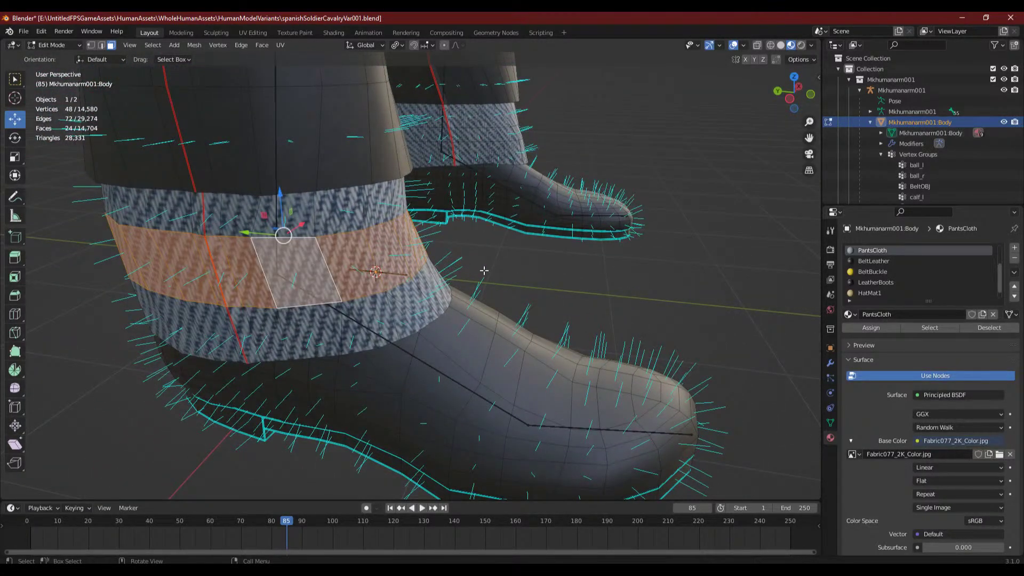
pyautogui.press('s')
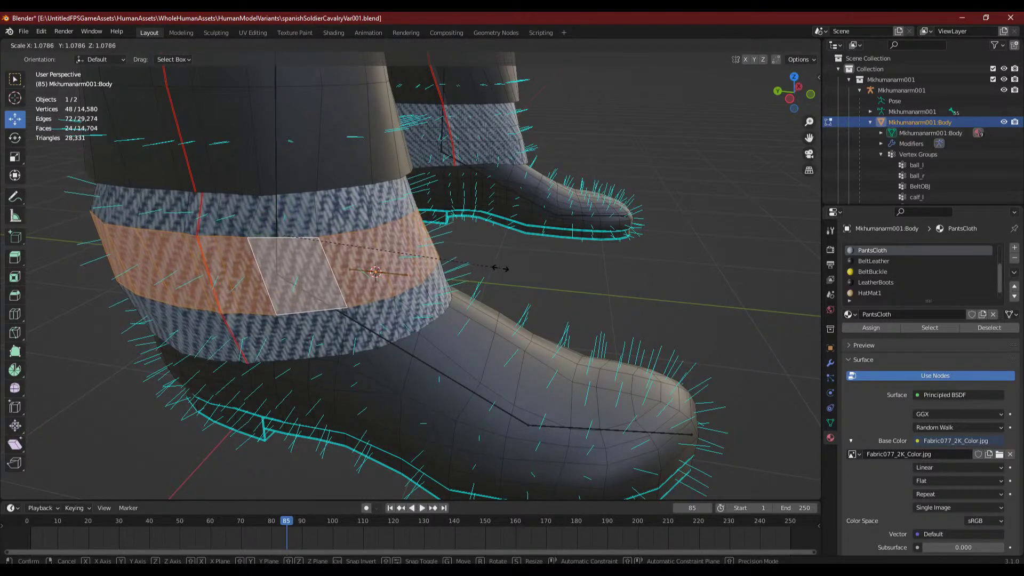
pyautogui.click(501, 269)
pyautogui.moveTo(502, 269); pyautogui.dragTo(458, 287, button='middle')
pyautogui.click(513, 256)
# - Select two face loops around the ankle of the same leg and delete them
pyautogui.scroll(4, 453, 266)
pyautogui.moveTo(301, 294); pyautogui.dragTo(268, 318, button='middle')
pyautogui.keyDown('alt'); pyautogui.click(298, 313); pyautogui.keyUp('alt')
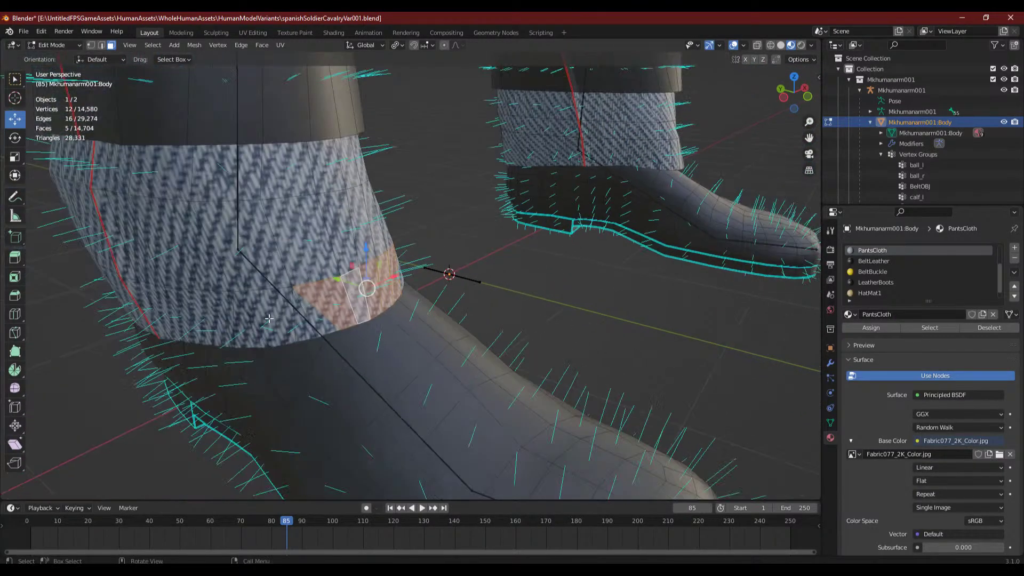
pyautogui.keyDown('alt'); pyautogui.click(261, 177); pyautogui.keyUp('alt')
pyautogui.moveTo(311, 257); pyautogui.dragTo(525, 422, button='middle')
pyautogui.keyDown('alt'); pyautogui.keyDown('shift'); pyautogui.click(443, 237); pyautogui.keyUp('shift'); pyautogui.keyUp('alt')
pyautogui.moveTo(434, 274); pyautogui.dragTo(306, 310, button='middle')
pyautogui.press('x')
pyautogui.click(471, 295)
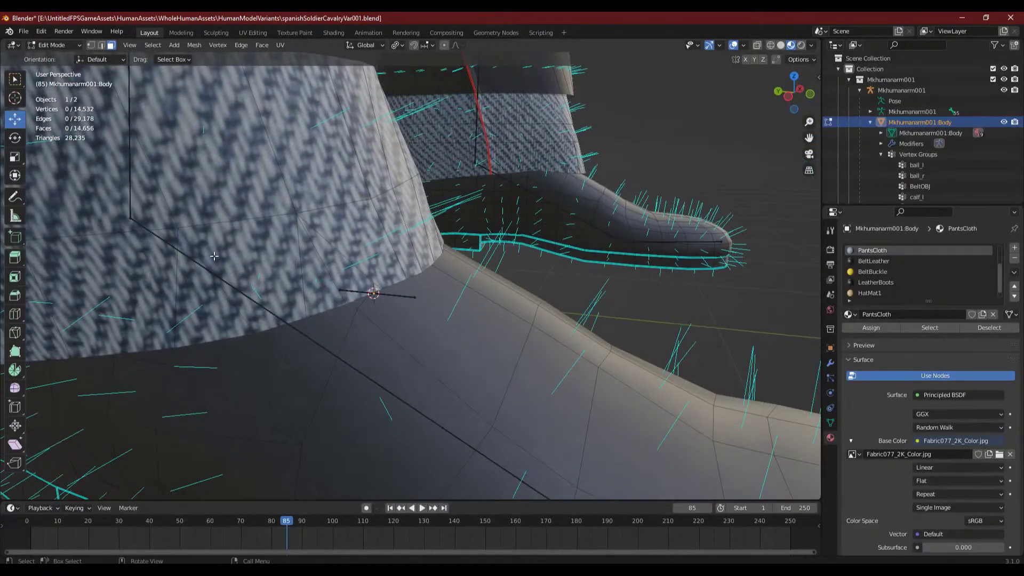
# - Select the lowest ring of trouser faces around the ankle, including the missed front triangles, and delete it
pyautogui.keyDown('alt'); pyautogui.click(176, 276); pyautogui.keyUp('alt')
pyautogui.moveTo(176, 276); pyautogui.dragTo(409, 309, button='middle')
pyautogui.keyDown('shift'); pyautogui.moveTo(169, 289); pyautogui.dragTo(182, 283); pyautogui.keyUp('shift')
pyautogui.moveTo(182, 283); pyautogui.dragTo(207, 283, button='middle')
pyautogui.keyDown('shift'); pyautogui.moveTo(206, 284); pyautogui.dragTo(240, 298); pyautogui.keyUp('shift')
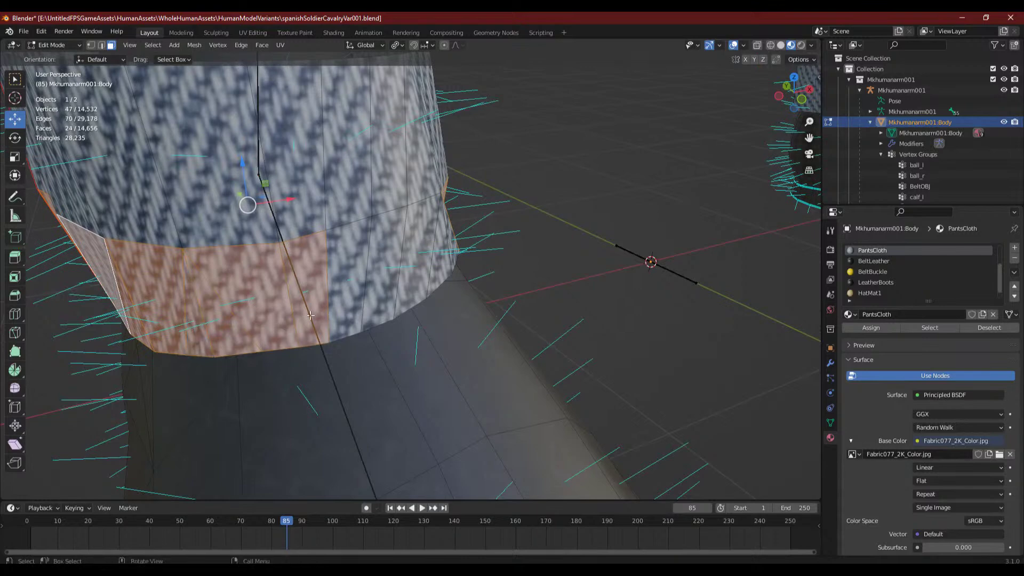
pyautogui.moveTo(284, 320); pyautogui.dragTo(209, 262, button='middle')
pyautogui.moveTo(305, 274); pyautogui.dragTo(274, 252, button='middle')
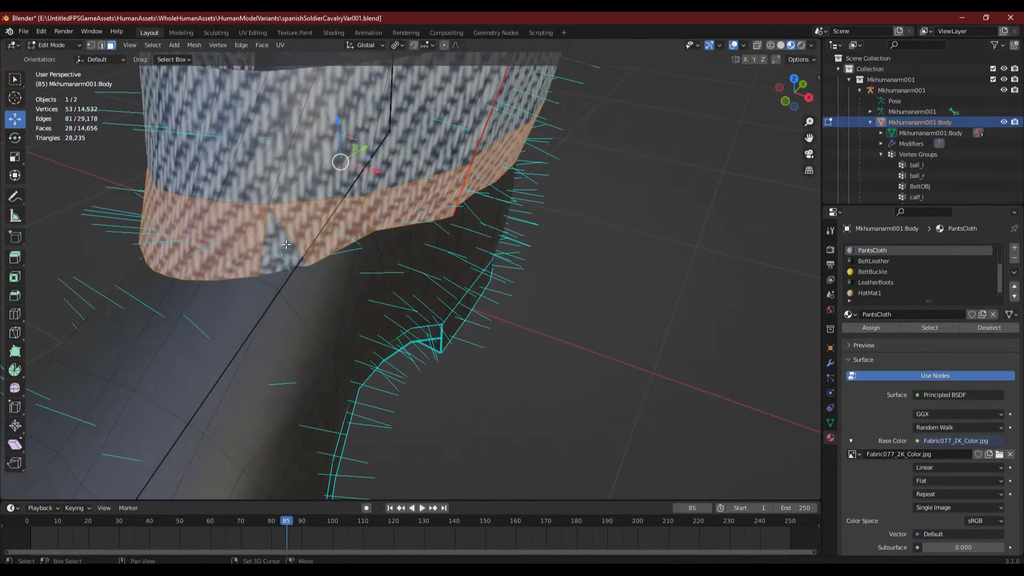
pyautogui.click(280, 251)
pyautogui.moveTo(281, 252); pyautogui.dragTo(351, 268, button='middle')
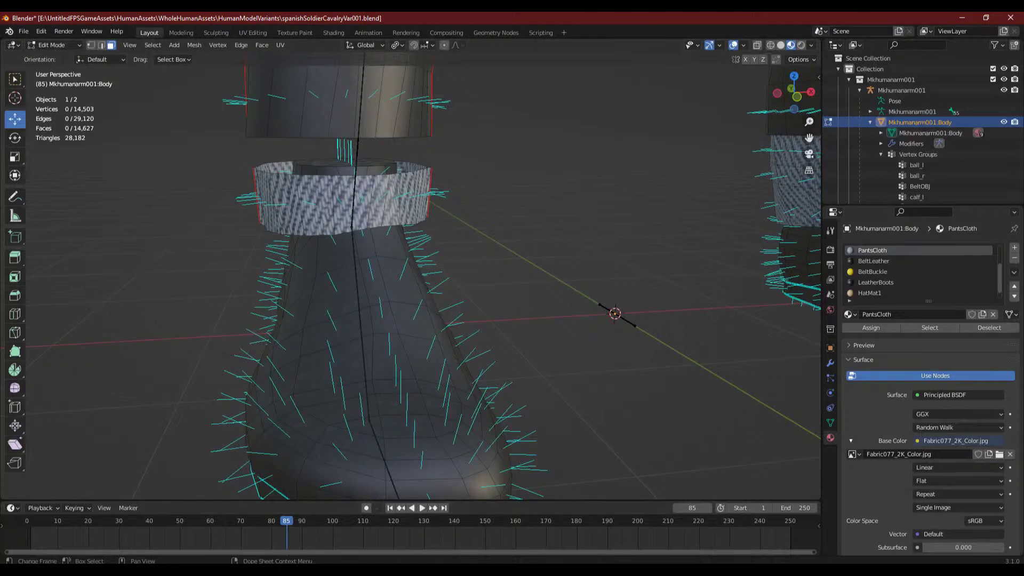
# - Start a second Blender instance and dismiss its splash screen
pyautogui.rightClick(376, 571)
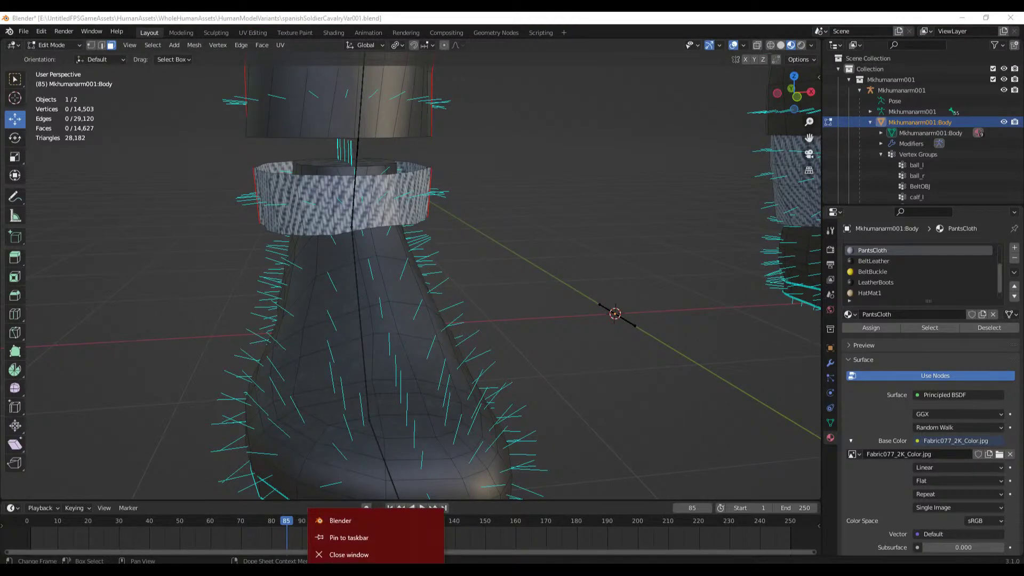
pyautogui.click(543, 417)
pyautogui.rightClick(376, 572)
pyautogui.click(374, 519)
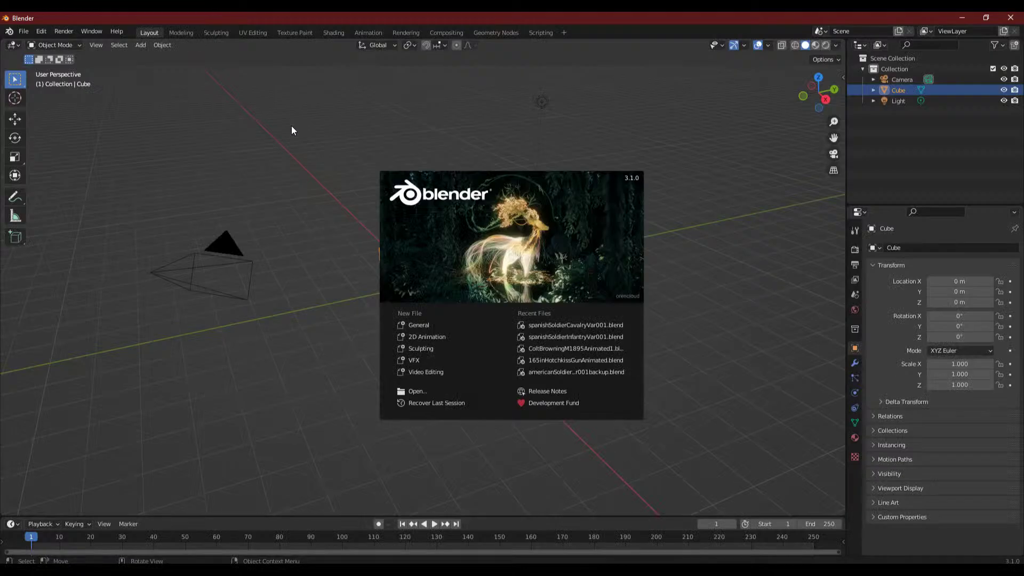
pyautogui.click(135, 125)
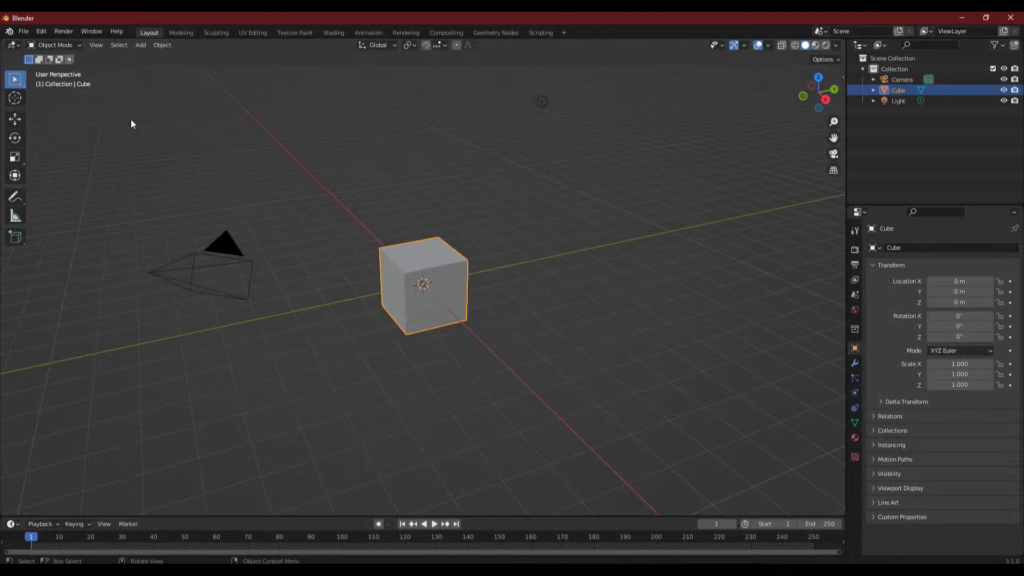
pyautogui.click(24, 27)
pyautogui.moveTo(49, 65)
pyautogui.moveTo(377, 142); pyautogui.dragTo(377, 187, button='middle')
pyautogui.scroll(-4, 407, 223)
pyautogui.moveTo(407, 223); pyautogui.dragTo(395, 228, button='middle')
pyautogui.moveTo(255, 185); pyautogui.dragTo(526, 288)
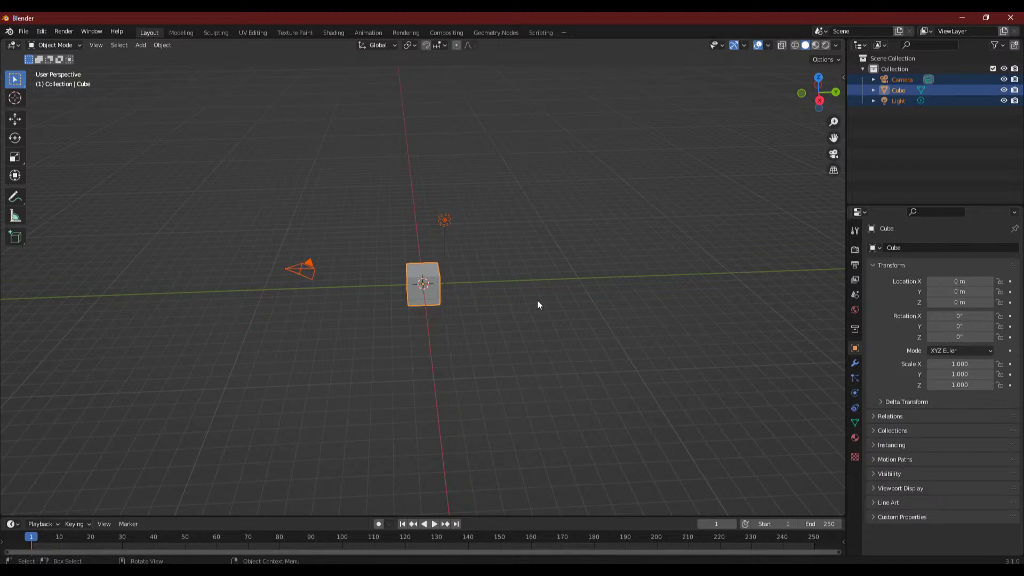
# - Open americanSoldierRoughRiderVar001backup.blend in the second Blender instance, discarding the changes to the untitled scene
pyautogui.click(24, 31)
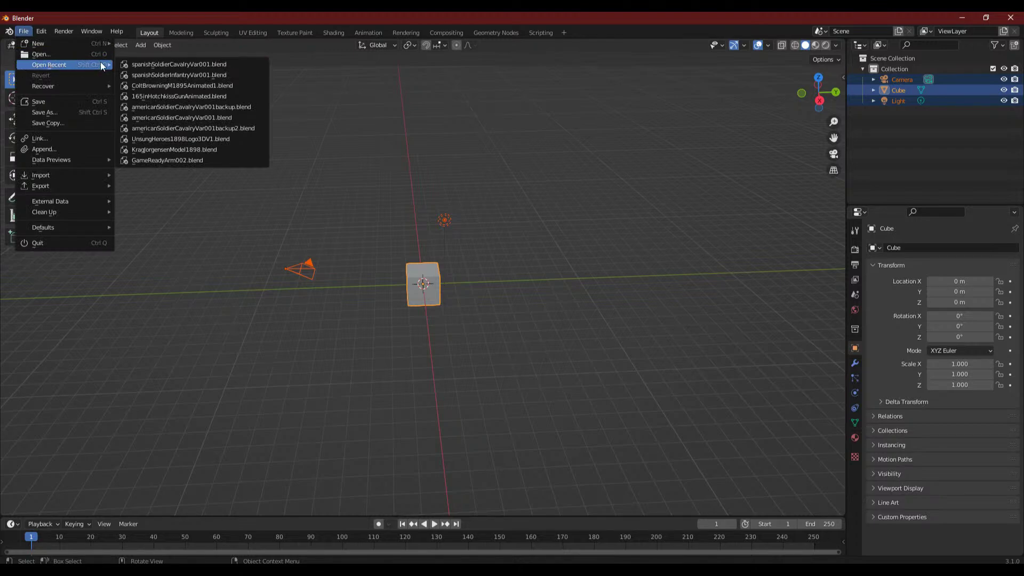
pyautogui.click(185, 78)
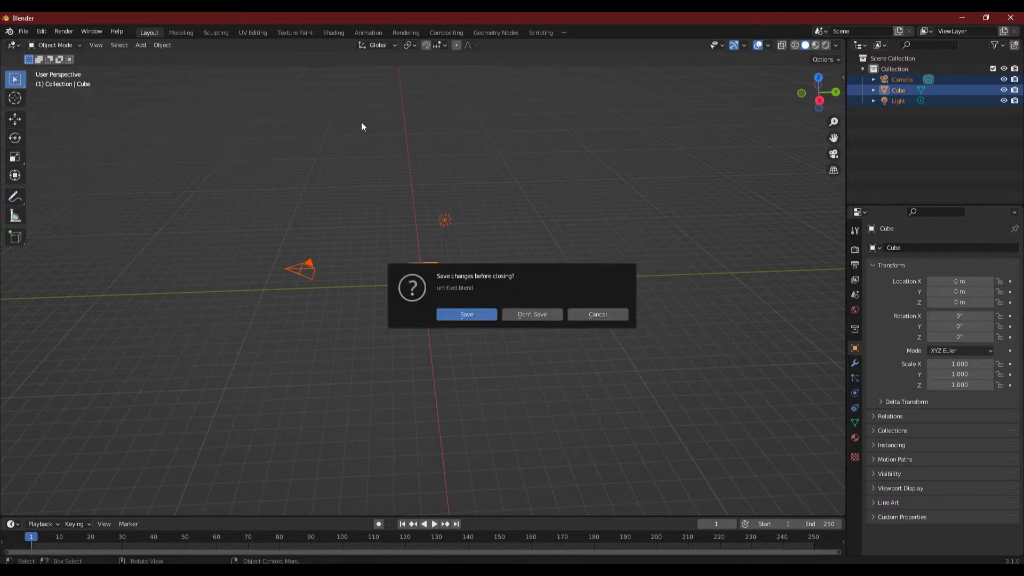
pyautogui.click(526, 314)
pyautogui.click(23, 31)
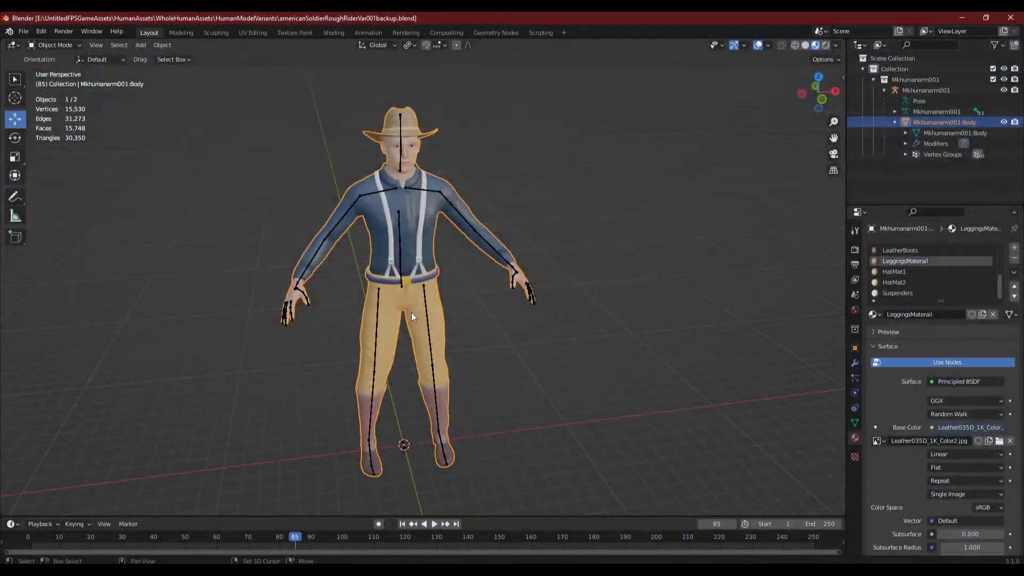
# - Examine the Rough Rider's leggings and boots from several sides, especially where the legging meets the shoe at the ankle
pyautogui.scroll(4, 399, 248)
pyautogui.keyDown('shift'); pyautogui.moveTo(411, 317); pyautogui.dragTo(553, 199, button='middle'); pyautogui.keyUp('shift')
pyautogui.scroll(3, 468, 284)
pyautogui.keyDown('shift'); pyautogui.moveTo(336, 195); pyautogui.dragTo(423, 376, button='middle'); pyautogui.keyUp('shift')
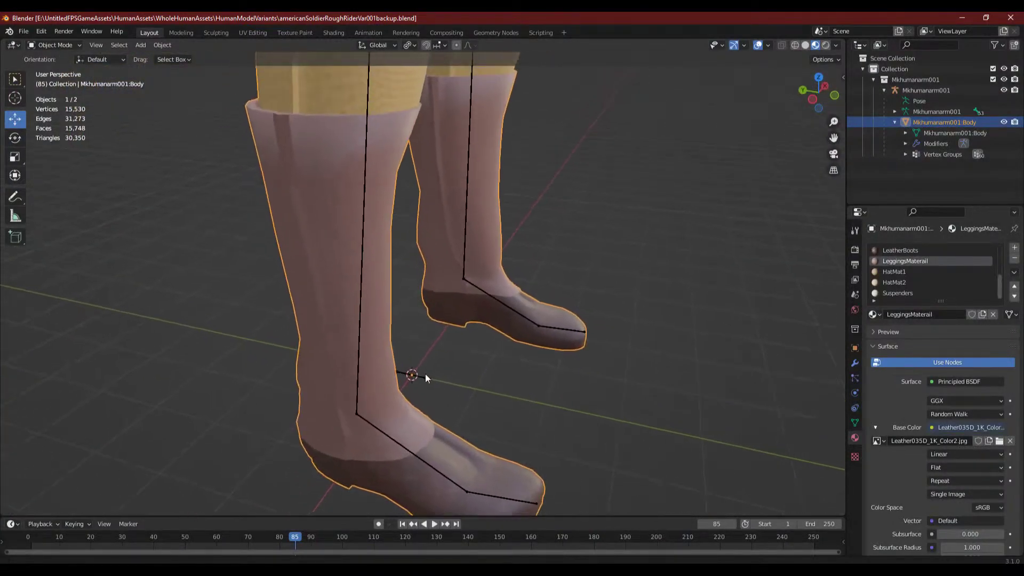
pyautogui.scroll(-2, 411, 362)
pyautogui.moveTo(443, 299); pyautogui.dragTo(382, 282, button='middle')
pyautogui.scroll(2, 406, 283)
pyautogui.moveTo(536, 292); pyautogui.dragTo(300, 200, button='middle')
pyautogui.scroll(-3, 509, 292)
pyautogui.scroll(3, 361, 214)
pyautogui.moveTo(362, 214); pyautogui.dragTo(345, 311, button='middle')
pyautogui.scroll(3, 455, 297)
pyautogui.moveTo(455, 297); pyautogui.dragTo(222, 319, button='middle')
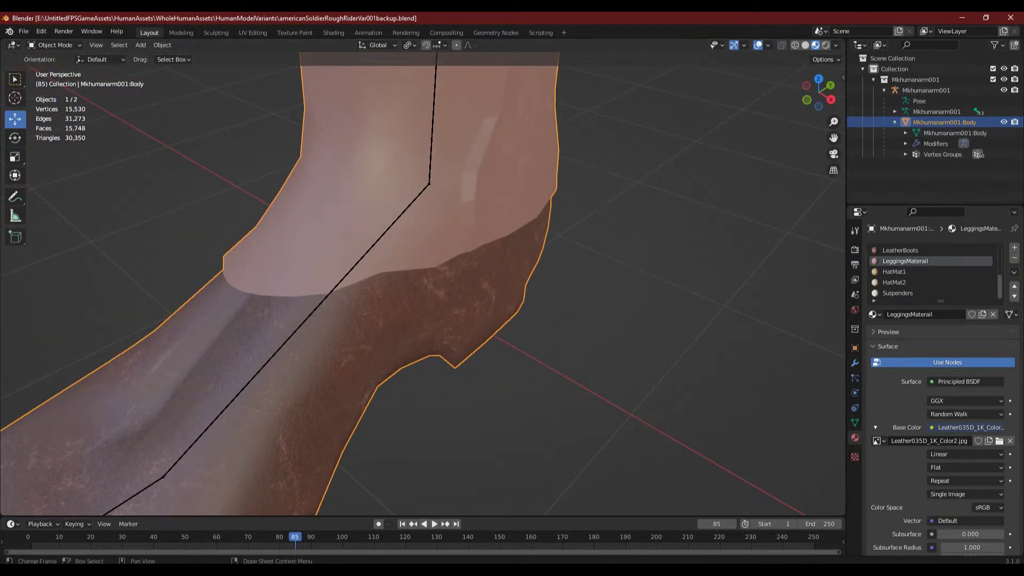
# - Return to spanishSoldierCavalryVar001.blend, select the ring of trouser cloth around the first ankle and scale it to about 0.99
pyautogui.click(328, 549)
pyautogui.moveTo(307, 347); pyautogui.dragTo(365, 297, button='middle')
pyautogui.keyDown('alt'); pyautogui.click(317, 252); pyautogui.keyUp('alt')
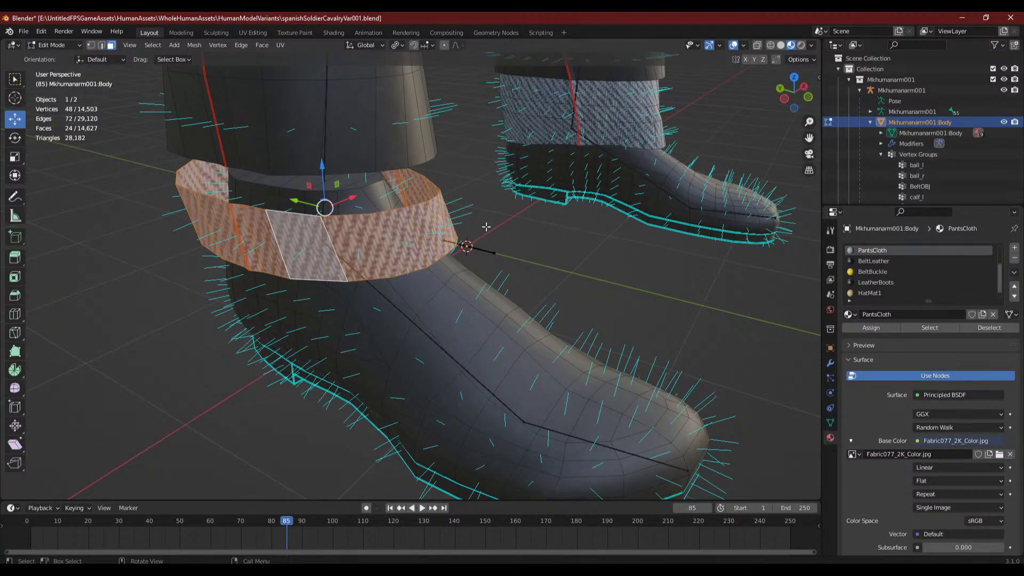
pyautogui.keyDown('shift'); pyautogui.moveTo(502, 208); pyautogui.dragTo(498, 271, button='middle'); pyautogui.keyUp('shift')
pyautogui.moveTo(545, 249); pyautogui.dragTo(503, 242, button='middle')
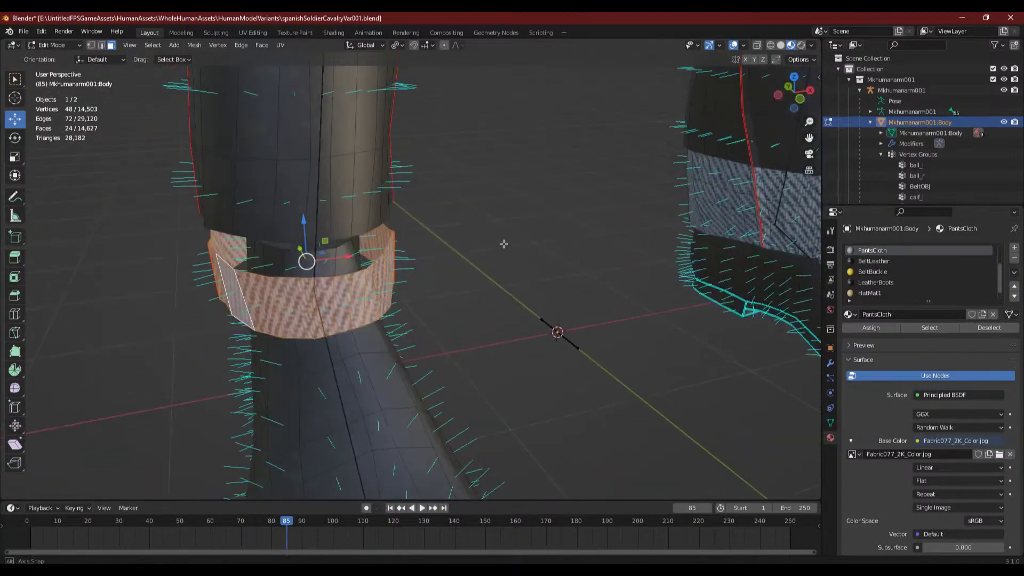
pyautogui.scroll(2, 515, 241)
pyautogui.press('s')
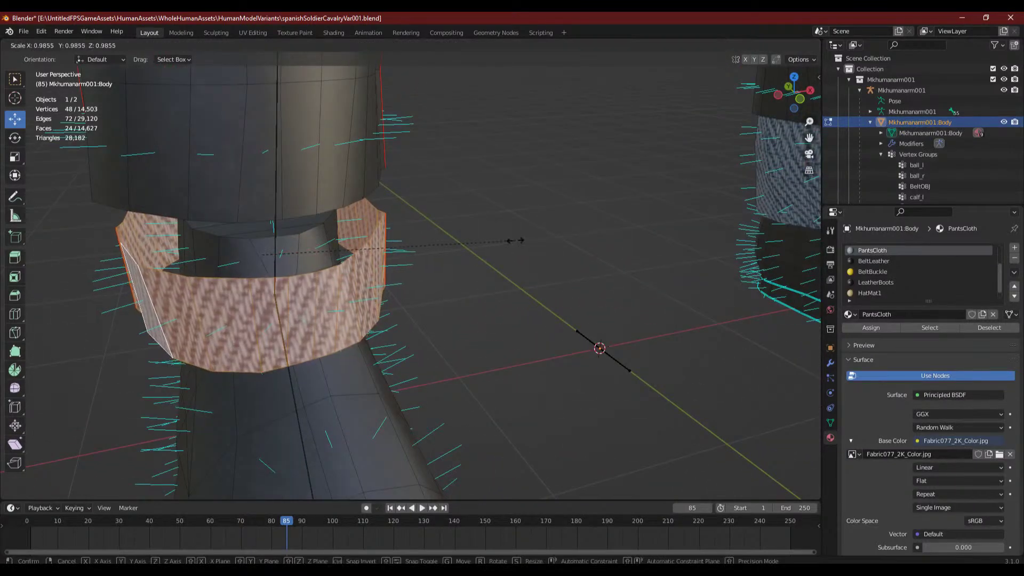
pyautogui.click(514, 240)
# - Select the upper ring of trouser cloth faces around the other ankle and delete its faces
pyautogui.scroll(-3, 515, 239)
pyautogui.scroll(1, 515, 239)
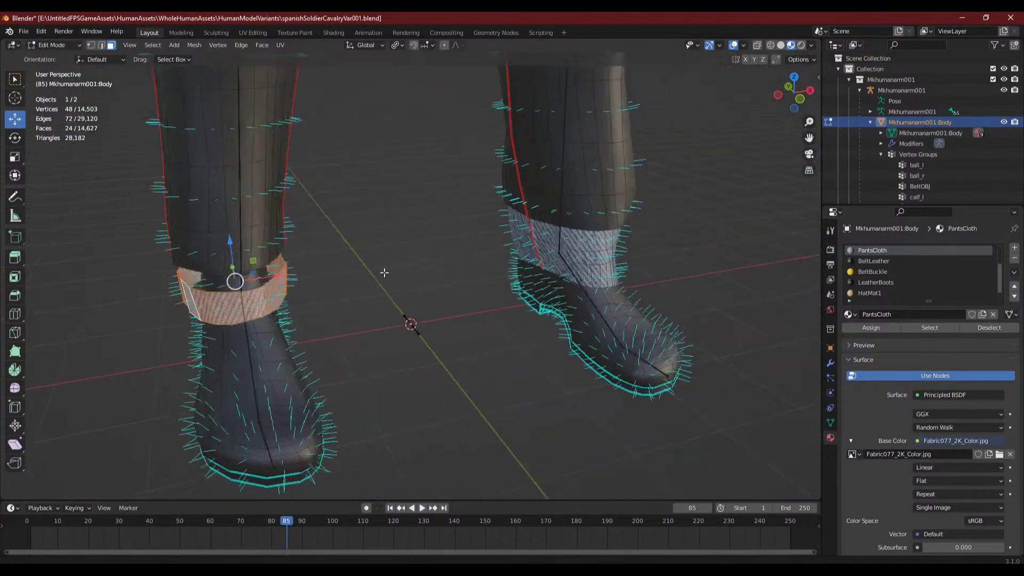
pyautogui.moveTo(515, 239); pyautogui.dragTo(363, 267, button='middle')
pyautogui.scroll(3, 363, 267)
pyautogui.scroll(2, 364, 268)
pyautogui.keyDown('alt'); pyautogui.click(380, 253); pyautogui.keyUp('alt')
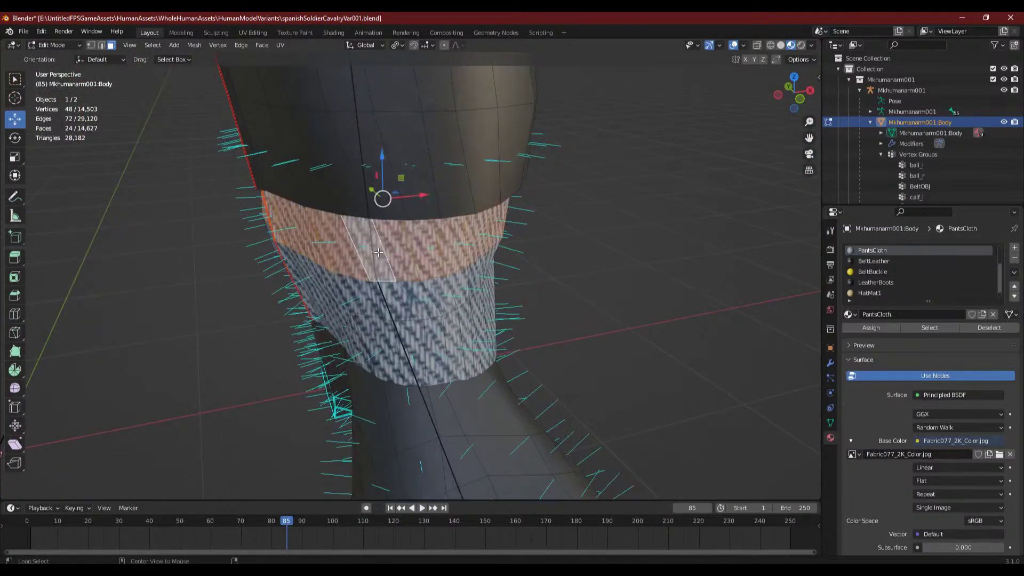
pyautogui.press('x')
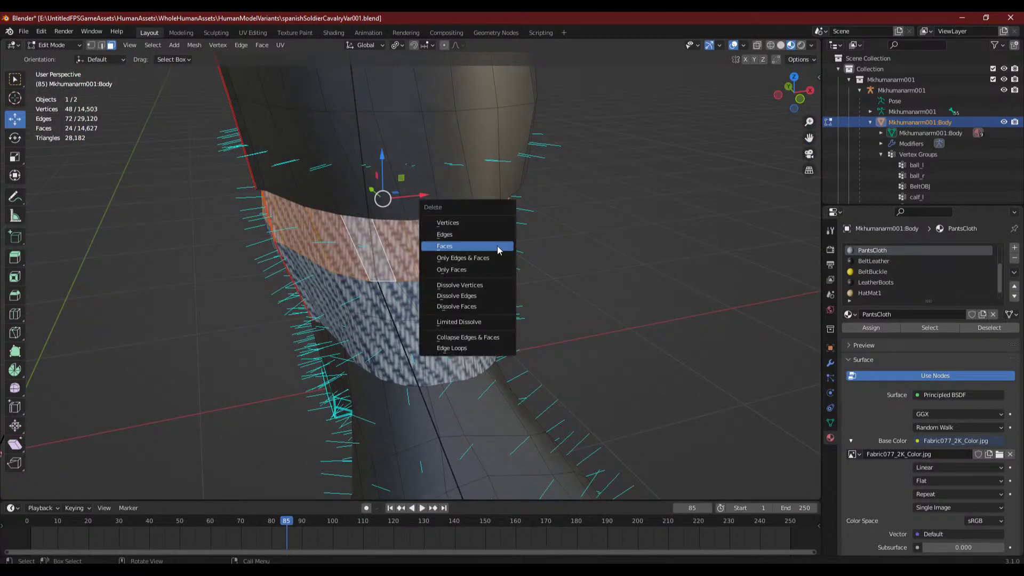
pyautogui.click(499, 251)
# - Select the whole lowest ring of trouser cloth on the same ankle, adding the missed faces, and delete it
pyautogui.keyDown('alt'); pyautogui.click(426, 361); pyautogui.keyUp('alt')
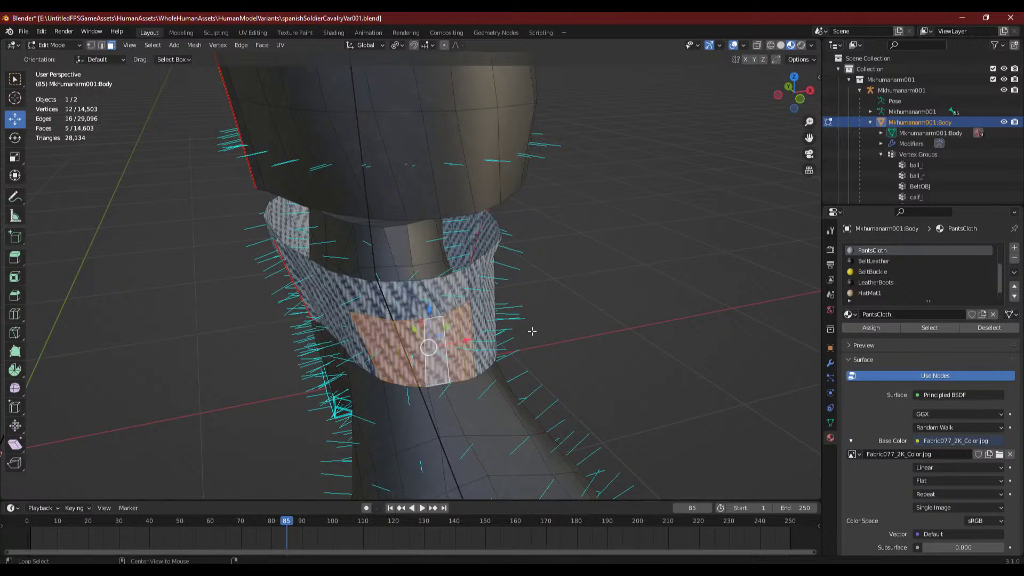
pyautogui.moveTo(363, 344); pyautogui.dragTo(364, 361, button='middle')
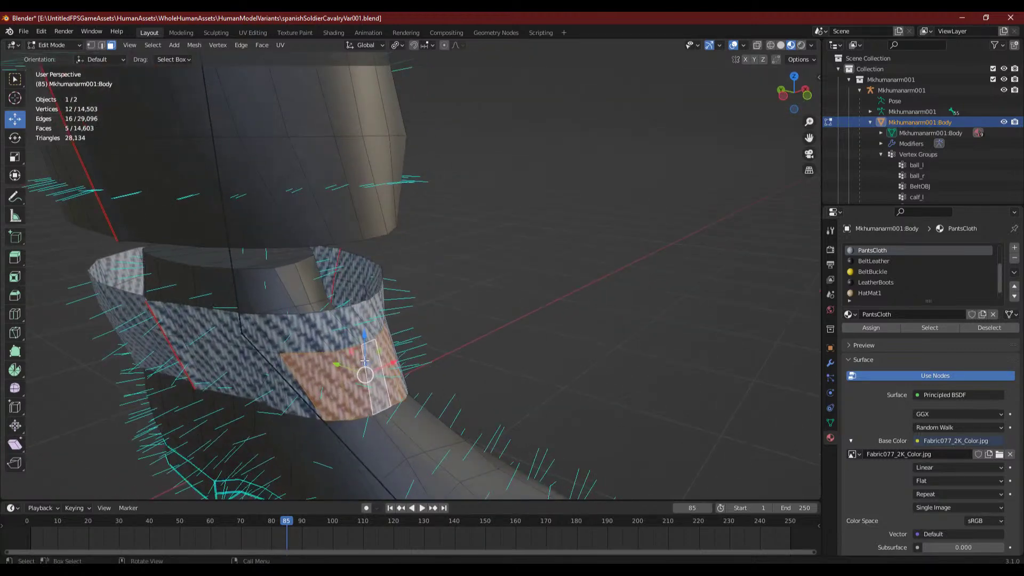
pyautogui.keyDown('alt'); pyautogui.keyDown('shift'); pyautogui.click(199, 376); pyautogui.keyUp('shift'); pyautogui.keyUp('alt')
pyautogui.keyDown('shift'); pyautogui.click(268, 375); pyautogui.keyUp('shift')
pyautogui.moveTo(268, 375); pyautogui.dragTo(193, 215, button='middle')
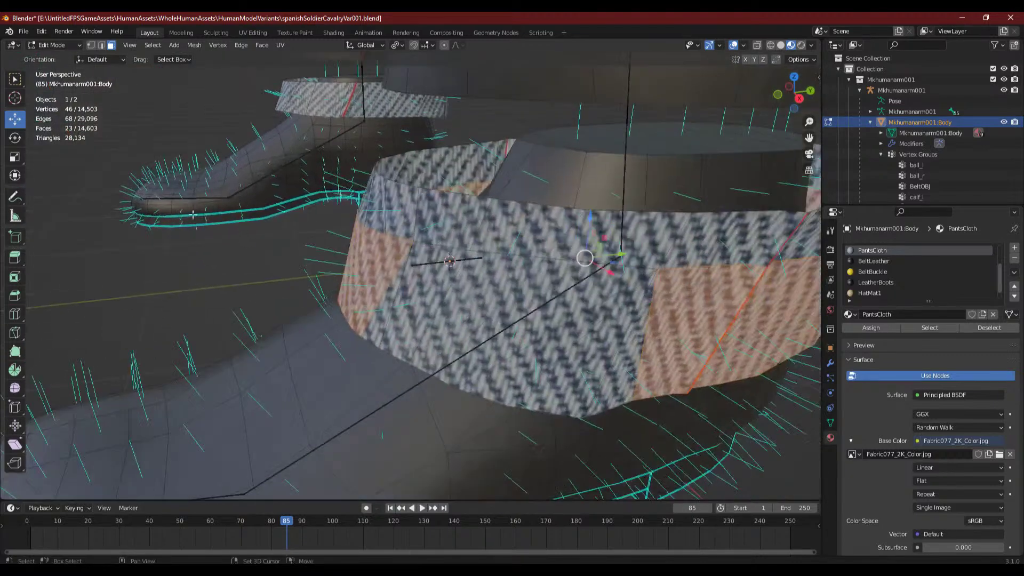
pyautogui.keyDown('shift'); pyautogui.click(417, 293); pyautogui.keyUp('shift')
pyautogui.keyDown('shift'); pyautogui.click(395, 315); pyautogui.keyUp('shift')
pyautogui.keyDown('shift'); pyautogui.click(395, 315); pyautogui.keyUp('shift')
pyautogui.moveTo(396, 315)
pyautogui.mouseDown(button='middle')
pyautogui.moveTo(427, 326)
pyautogui.moveTo(407, 311)
pyautogui.moveTo(467, 290)
pyautogui.moveTo(389, 326)
pyautogui.mouseUp(button='middle')
pyautogui.press('x')
pyautogui.click(426, 322)
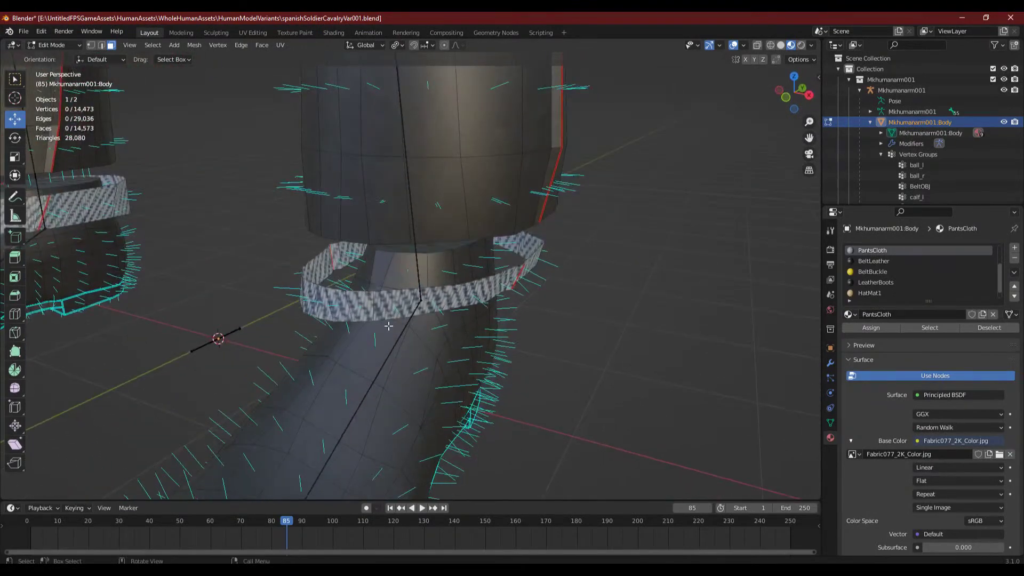
# - Select the remaining trouser cloth rings around both ankles and scale them together to about 0.91
pyautogui.scroll(2, 345, 324)
pyautogui.keyDown('alt'); pyautogui.click(329, 333); pyautogui.keyUp('alt')
pyautogui.scroll(-3, 330, 331)
pyautogui.keyDown('shift'); pyautogui.moveTo(290, 340); pyautogui.dragTo(568, 345, button='middle'); pyautogui.keyUp('shift')
pyautogui.keyDown('alt'); pyautogui.keyDown('shift'); pyautogui.click(209, 227); pyautogui.keyUp('shift'); pyautogui.keyUp('alt')
pyautogui.moveTo(209, 228); pyautogui.dragTo(551, 297, button='middle')
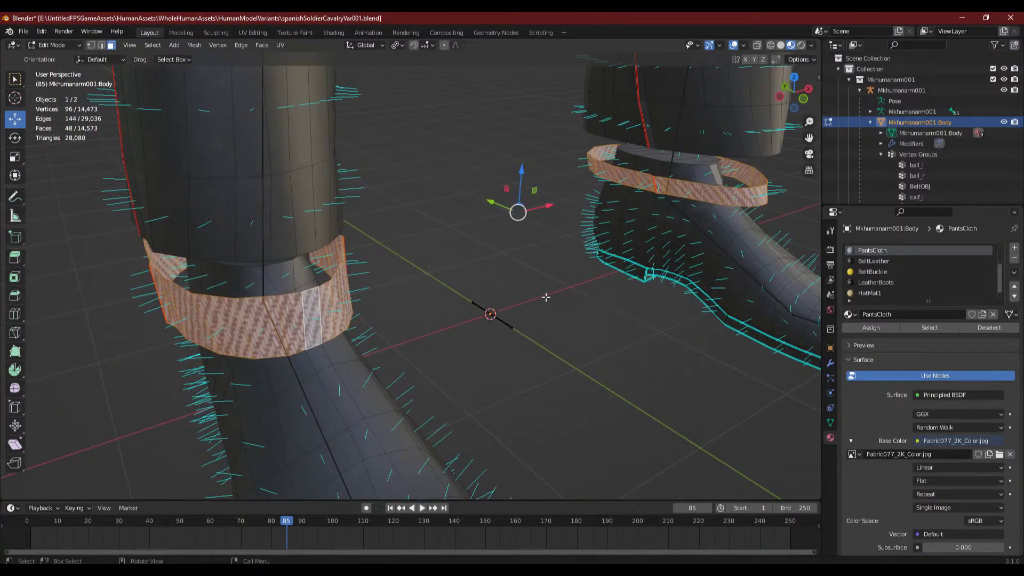
pyautogui.scroll(-1, 589, 283)
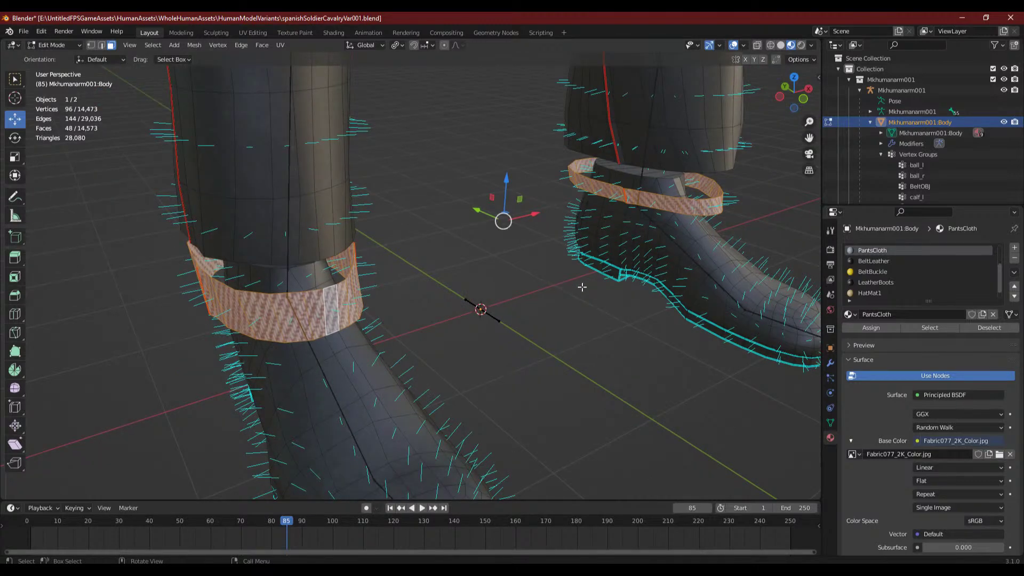
pyautogui.moveTo(582, 287)
pyautogui.mouseDown(button='middle')
pyautogui.moveTo(542, 290)
pyautogui.moveTo(587, 309)
pyautogui.moveTo(345, 304)
pyautogui.moveTo(591, 291)
pyautogui.mouseUp(button='middle')
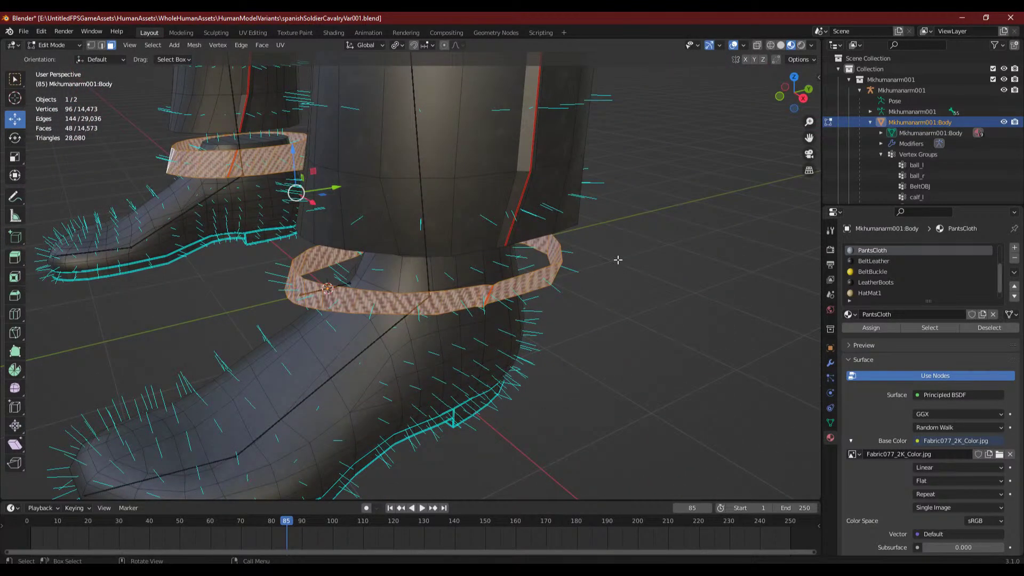
pyautogui.press('s')
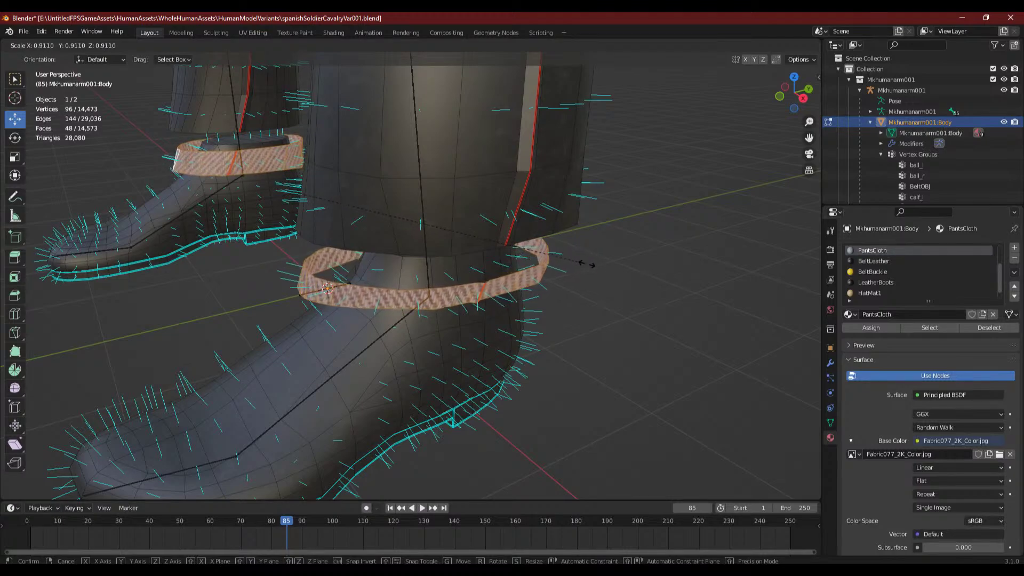
pyautogui.click(587, 264)
# - Select the lowest two face rings of the dark boot shafts on both legs and scale them to about 0.94
pyautogui.hotkey('alt', 'a')
pyautogui.moveTo(617, 304); pyautogui.dragTo(422, 228, button='middle')
pyautogui.keyDown('alt'); pyautogui.click(422, 228); pyautogui.keyUp('alt')
pyautogui.scroll(-2, 422, 228)
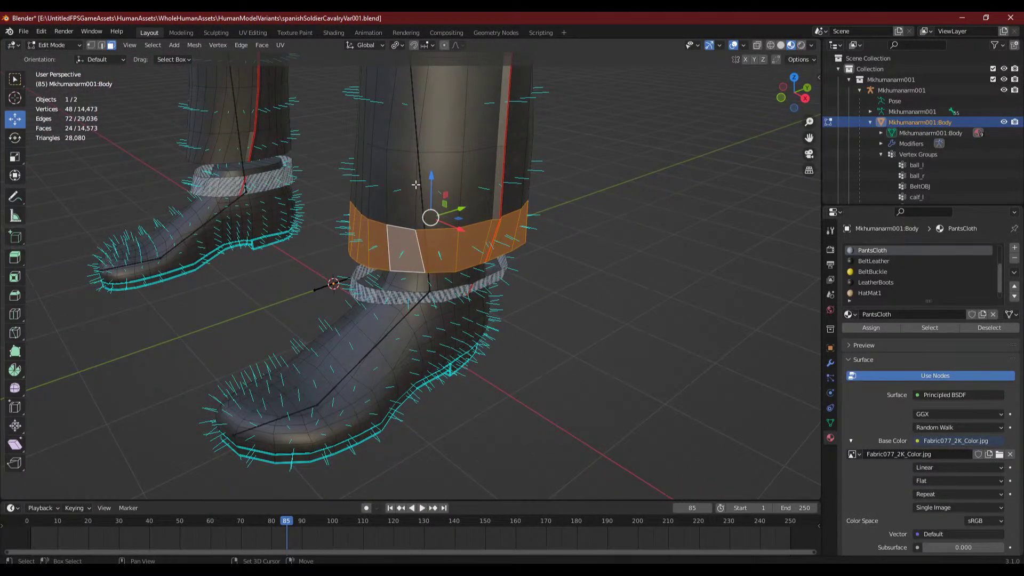
pyautogui.keyDown('alt'); pyautogui.keyDown('shift'); pyautogui.click(416, 184); pyautogui.keyUp('shift'); pyautogui.keyUp('alt')
pyautogui.keyDown('alt'); pyautogui.keyDown('shift'); pyautogui.click(198, 149); pyautogui.keyUp('shift'); pyautogui.keyUp('alt')
pyautogui.keyDown('alt'); pyautogui.keyDown('shift'); pyautogui.click(213, 124); pyautogui.keyUp('shift'); pyautogui.keyUp('alt')
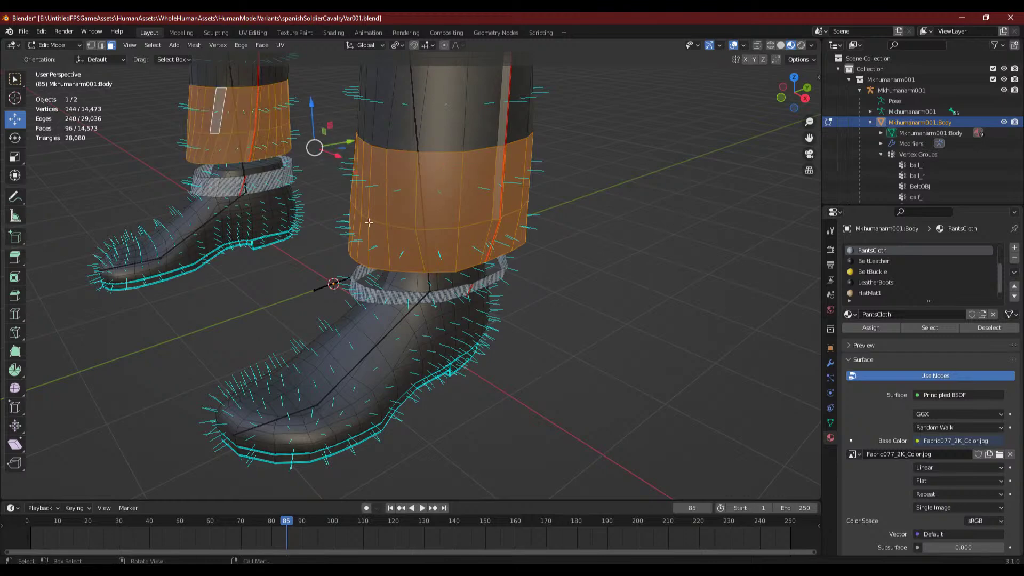
pyautogui.moveTo(212, 123); pyautogui.dragTo(542, 273, button='middle')
pyautogui.press('s')
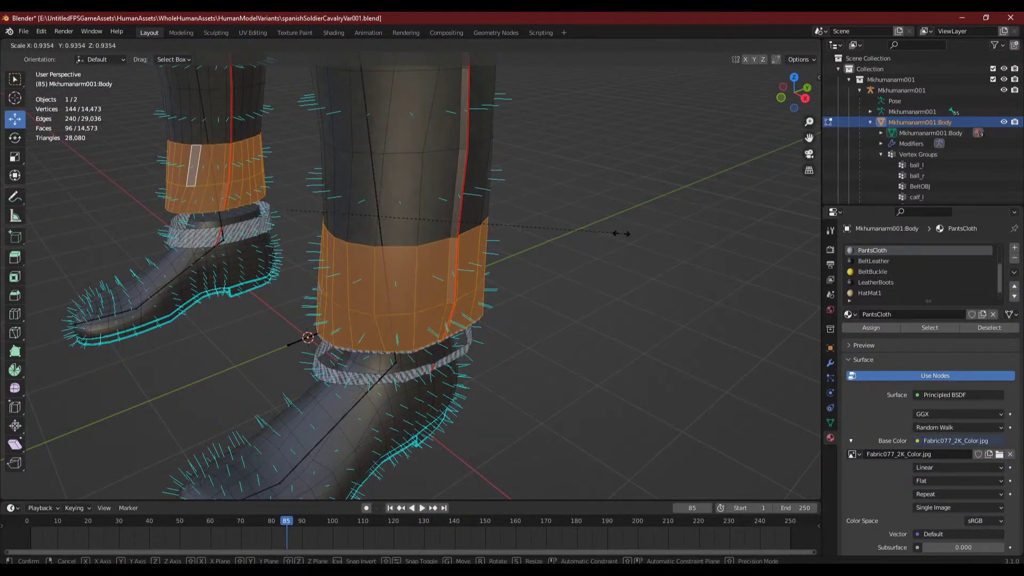
pyautogui.click(628, 234)
pyautogui.click(591, 271)
# - Select the detached loop of faces near the lower end of the boot shaft and delete it
pyautogui.scroll(5, 573, 289)
pyautogui.moveTo(535, 302); pyautogui.dragTo(483, 343, button='middle')
pyautogui.keyDown('alt'); pyautogui.click(467, 252); pyautogui.keyUp('alt')
pyautogui.moveTo(467, 252); pyautogui.dragTo(512, 303, button='middle')
pyautogui.scroll(-6, 407, 293)
pyautogui.keyDown('shift'); pyautogui.moveTo(320, 320); pyautogui.dragTo(405, 299, button='middle'); pyautogui.keyUp('shift')
pyautogui.scroll(5, 546, 323)
pyautogui.scroll(3, 405, 299)
pyautogui.moveTo(507, 284); pyautogui.dragTo(378, 250, button='middle')
pyautogui.press('x')
pyautogui.click(464, 270)
pyautogui.scroll(5, 377, 272)
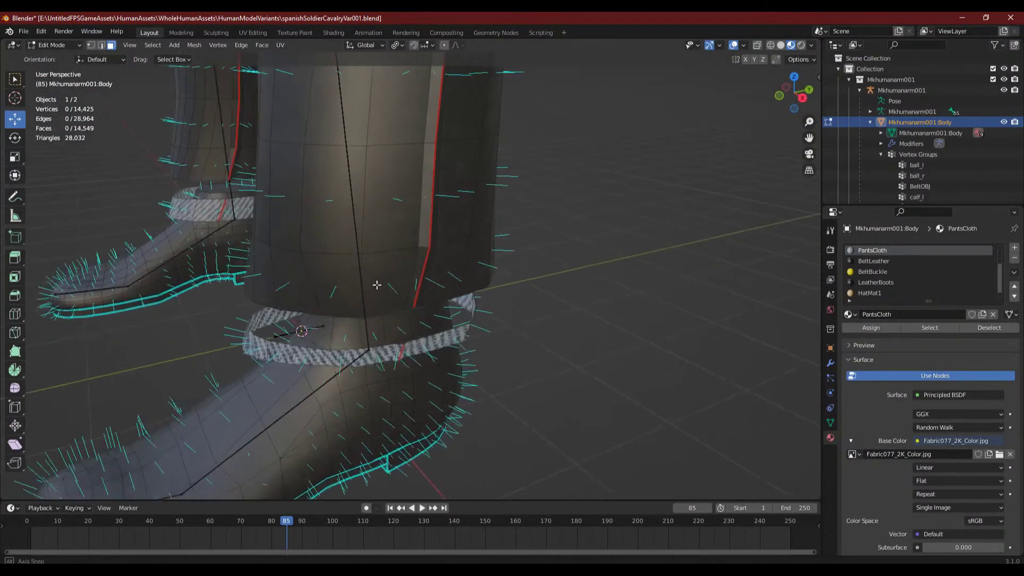
# - Reselect the lowest two rings of the boot shafts on both legs and scale them down further
pyautogui.keyDown('alt'); pyautogui.click(327, 285); pyautogui.keyUp('alt')
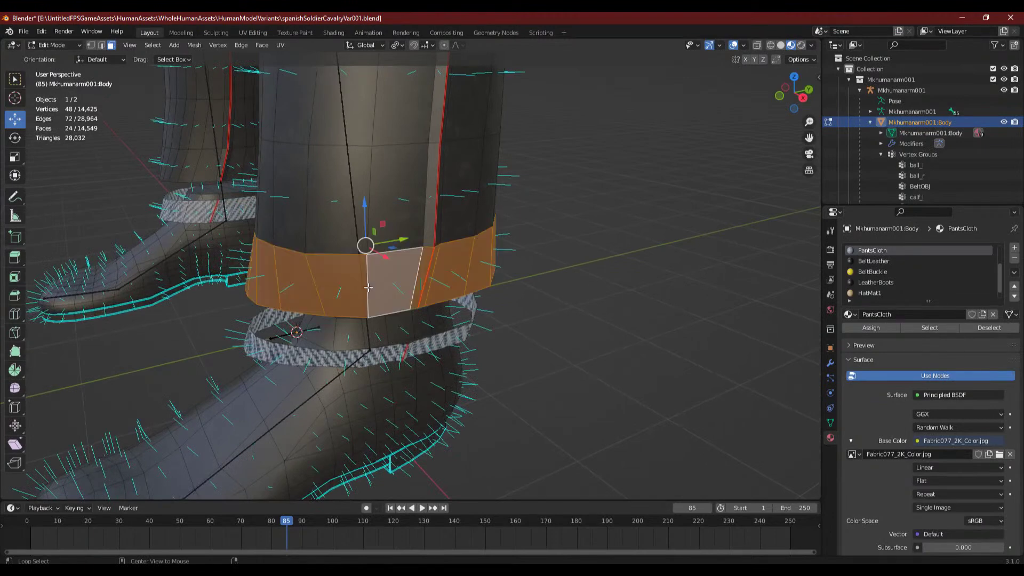
pyautogui.keyDown('alt'); pyautogui.keyDown('shift'); pyautogui.click(371, 189); pyautogui.keyUp('shift'); pyautogui.keyUp('alt')
pyautogui.keyDown('alt'); pyautogui.keyDown('shift'); pyautogui.click(196, 166); pyautogui.keyUp('shift'); pyautogui.keyUp('alt')
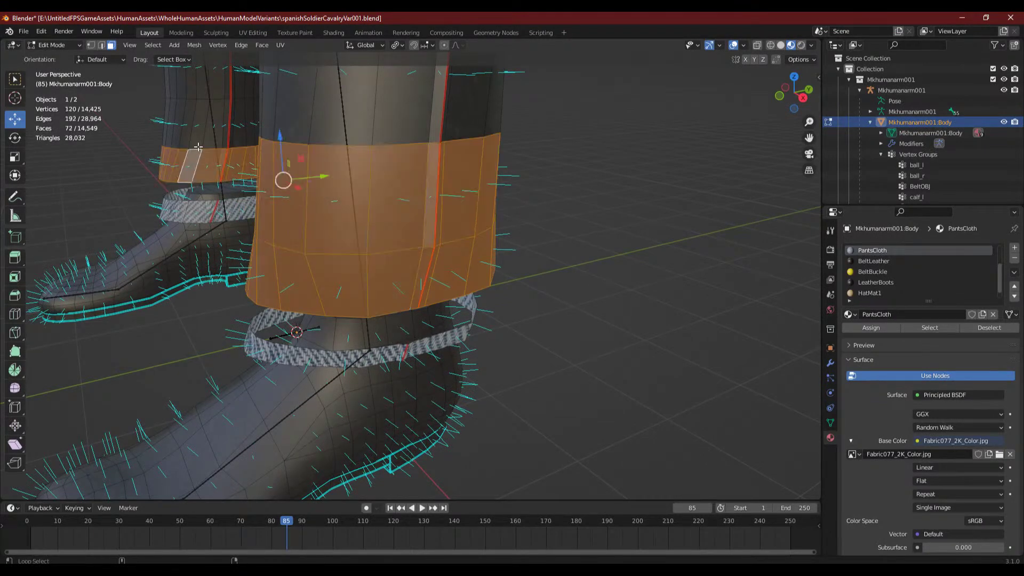
pyautogui.keyDown('alt'); pyautogui.keyDown('shift'); pyautogui.click(200, 128); pyautogui.keyUp('shift'); pyautogui.keyUp('alt')
pyautogui.press('s')
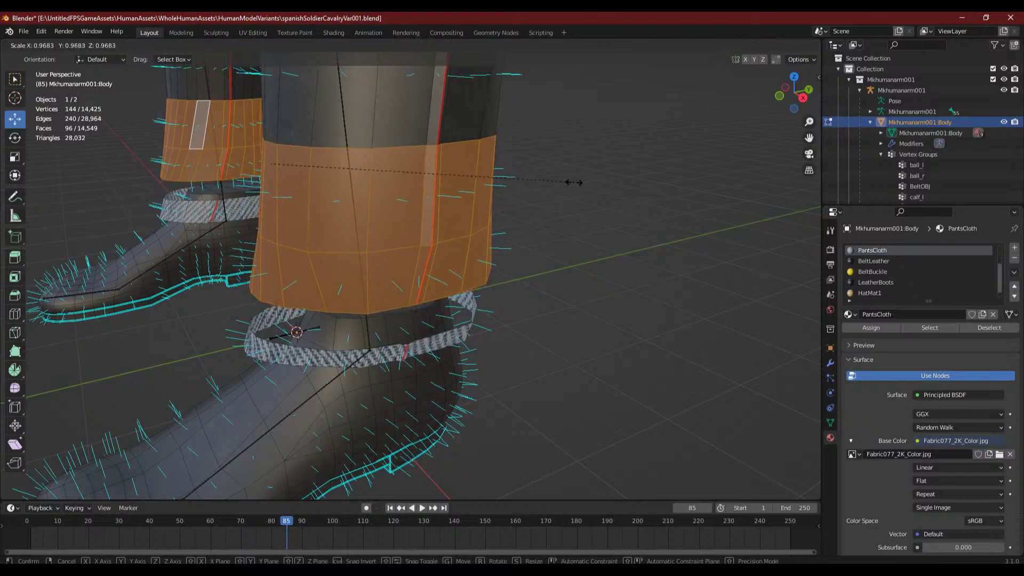
pyautogui.click(556, 185)
pyautogui.moveTo(474, 320); pyautogui.dragTo(421, 430, button='middle')
pyautogui.scroll(-4, 520, 340)
pyautogui.scroll(1, 537, 266)
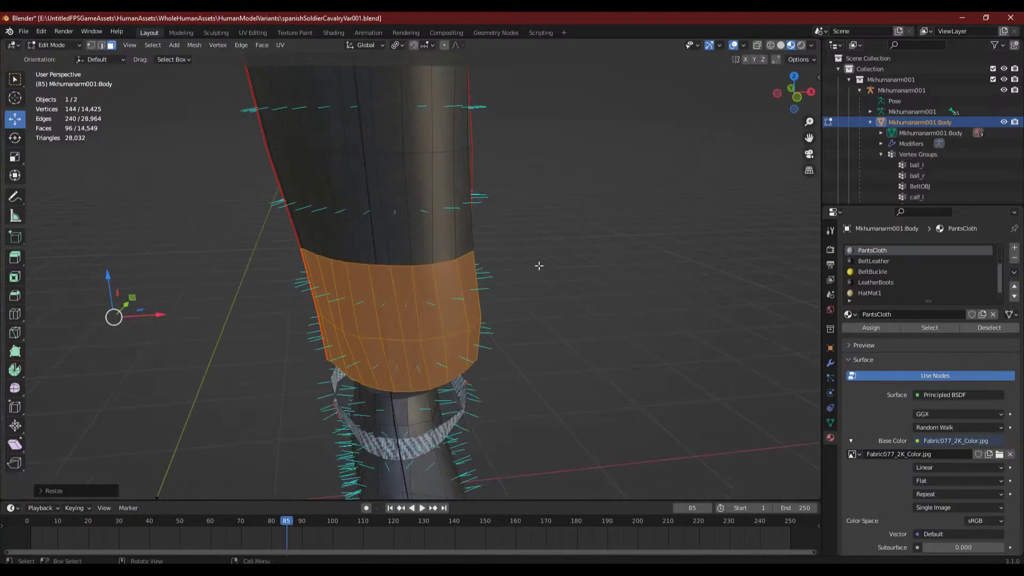
pyautogui.press('s')
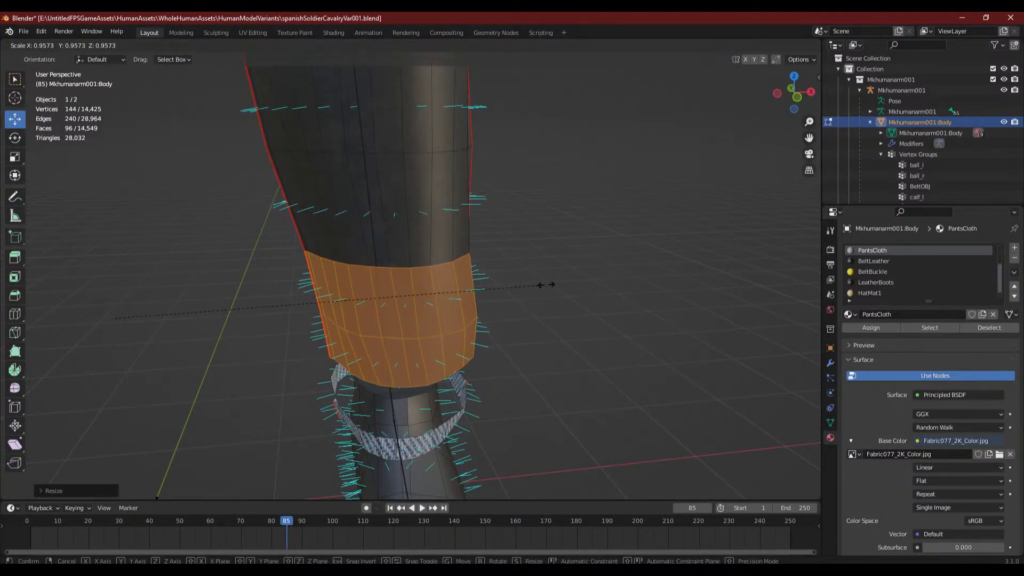
pyautogui.rightClick(566, 277)
# - Extend the selection upward to the lowest five rings of both boot shafts and scale them to about 0.945
pyautogui.scroll(-3, 549, 277)
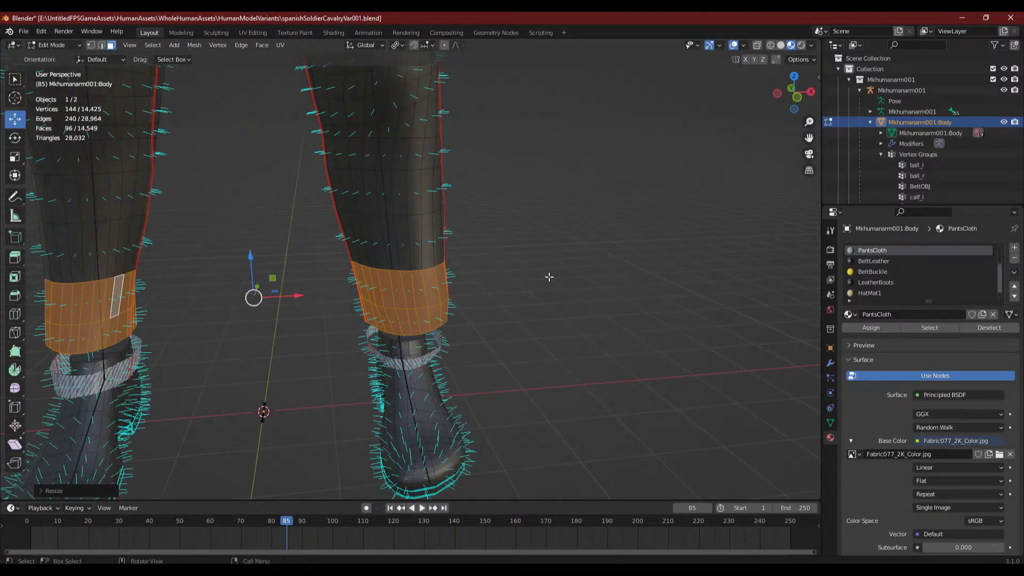
pyautogui.keyDown('alt'); pyautogui.keyDown('shift'); pyautogui.click(398, 244); pyautogui.keyUp('shift'); pyautogui.keyUp('alt')
pyautogui.keyDown('alt'); pyautogui.keyDown('shift'); pyautogui.click(393, 196); pyautogui.keyUp('shift'); pyautogui.keyUp('alt')
pyautogui.keyDown('alt'); pyautogui.keyDown('shift'); pyautogui.click(388, 158); pyautogui.keyUp('shift'); pyautogui.keyUp('alt')
pyautogui.keyDown('shift'); pyautogui.moveTo(394, 177); pyautogui.dragTo(488, 331, button='middle'); pyautogui.keyUp('shift')
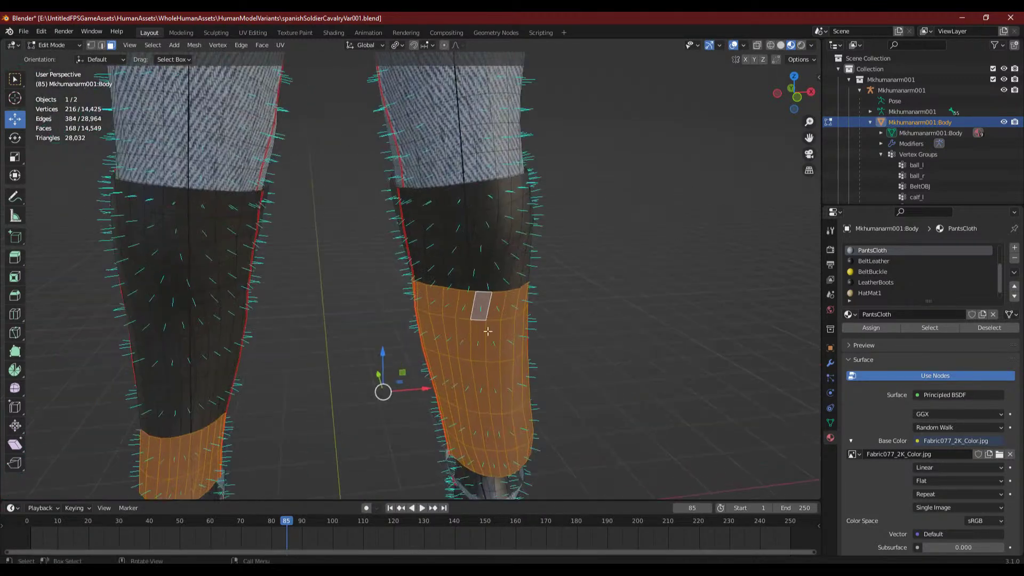
pyautogui.keyDown('alt'); pyautogui.keyDown('shift'); pyautogui.click(196, 416); pyautogui.keyUp('shift'); pyautogui.keyUp('alt')
pyautogui.keyDown('alt'); pyautogui.keyDown('shift'); pyautogui.click(196, 360); pyautogui.keyUp('shift'); pyautogui.keyUp('alt')
pyautogui.moveTo(196, 360); pyautogui.dragTo(341, 320, button='middle')
pyautogui.keyDown('alt'); pyautogui.keyDown('shift'); pyautogui.click(195, 280); pyautogui.keyUp('shift'); pyautogui.keyUp('alt')
pyautogui.scroll(-3, 441, 291)
pyautogui.scroll(3, 546, 285)
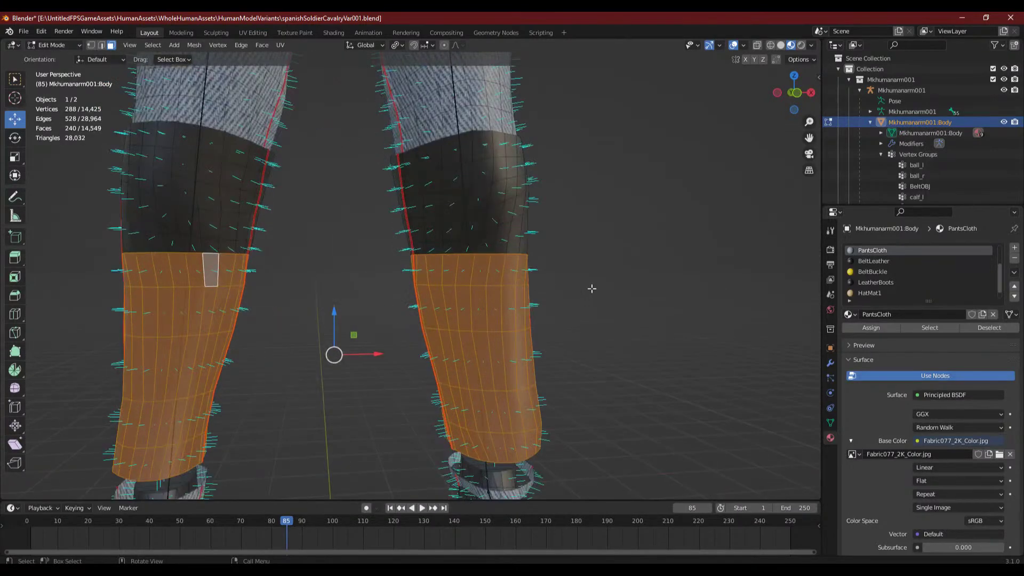
pyautogui.press('s')
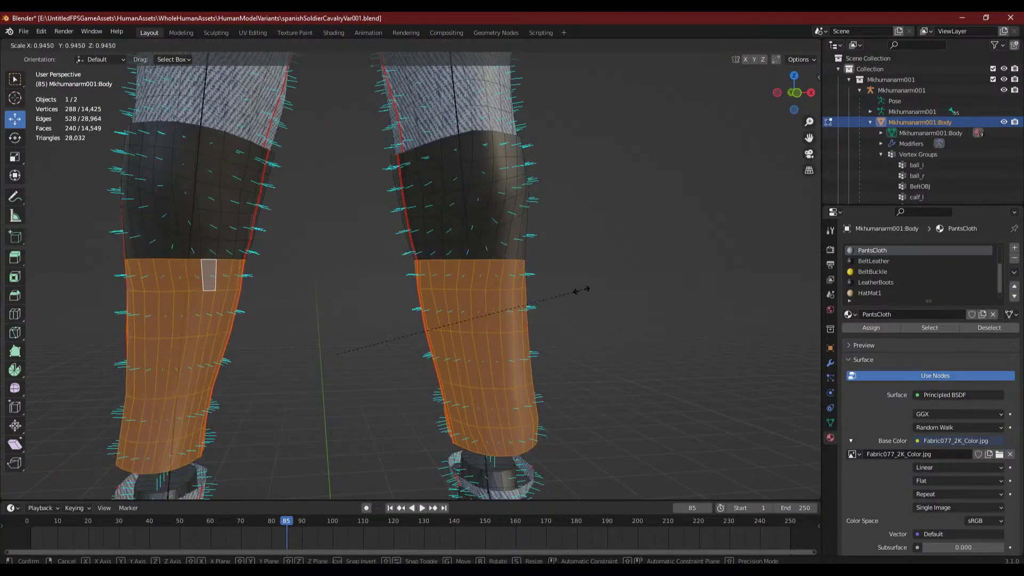
pyautogui.click(585, 289)
# - Taper both shafts by dropping the top selected ring and scaling the rest to about 0.92, repeating one ring lower at about 0.91
pyautogui.keyDown('alt'); pyautogui.keyDown('shift'); pyautogui.click(247, 283); pyautogui.keyUp('shift'); pyautogui.keyUp('alt')
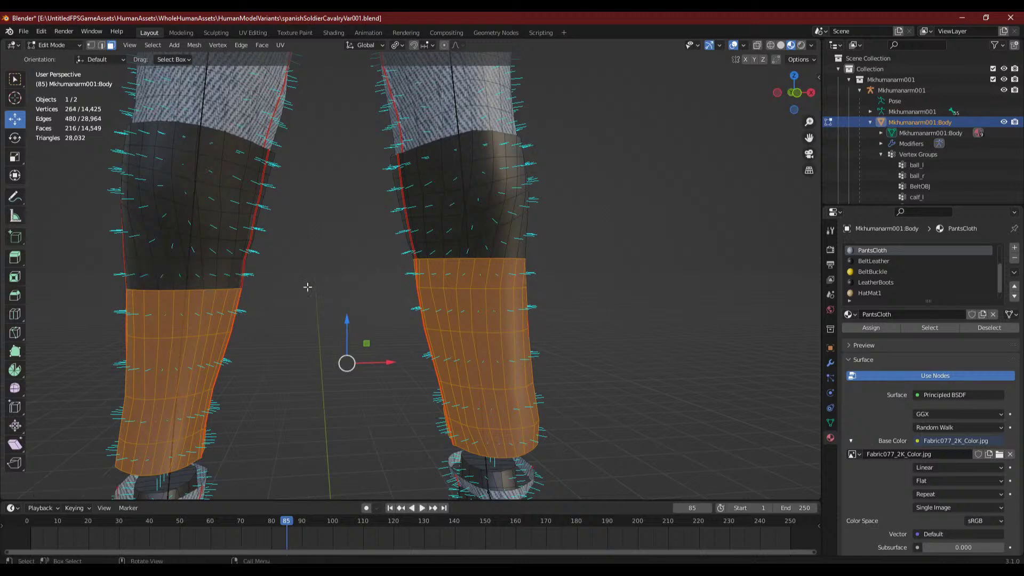
pyautogui.keyDown('alt'); pyautogui.keyDown('shift'); pyautogui.click(468, 281); pyautogui.keyUp('shift'); pyautogui.keyUp('alt')
pyautogui.press('s')
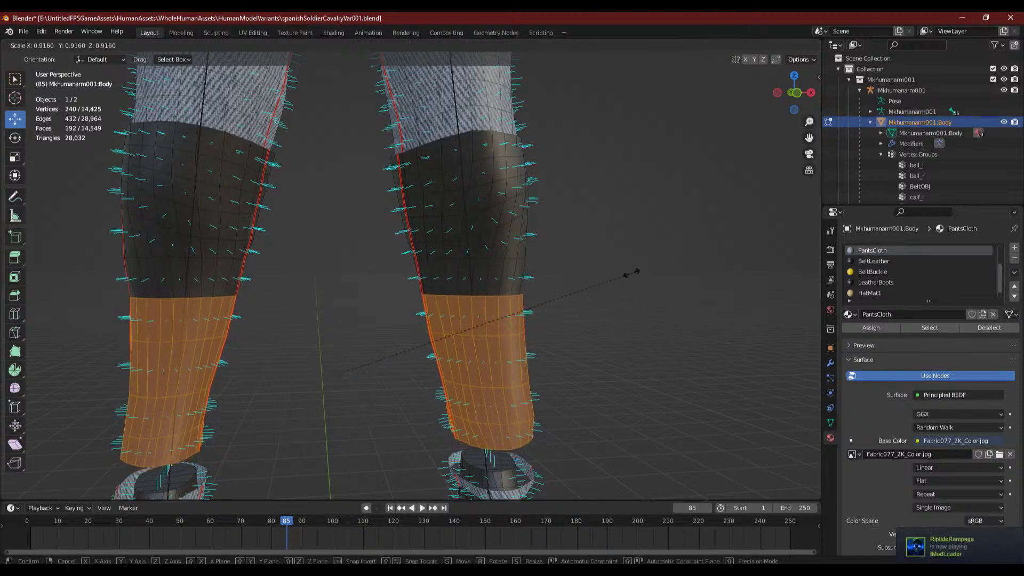
pyautogui.click(632, 273)
pyautogui.keyDown('alt'); pyautogui.keyDown('shift'); pyautogui.click(484, 323); pyautogui.keyUp('shift'); pyautogui.keyUp('alt')
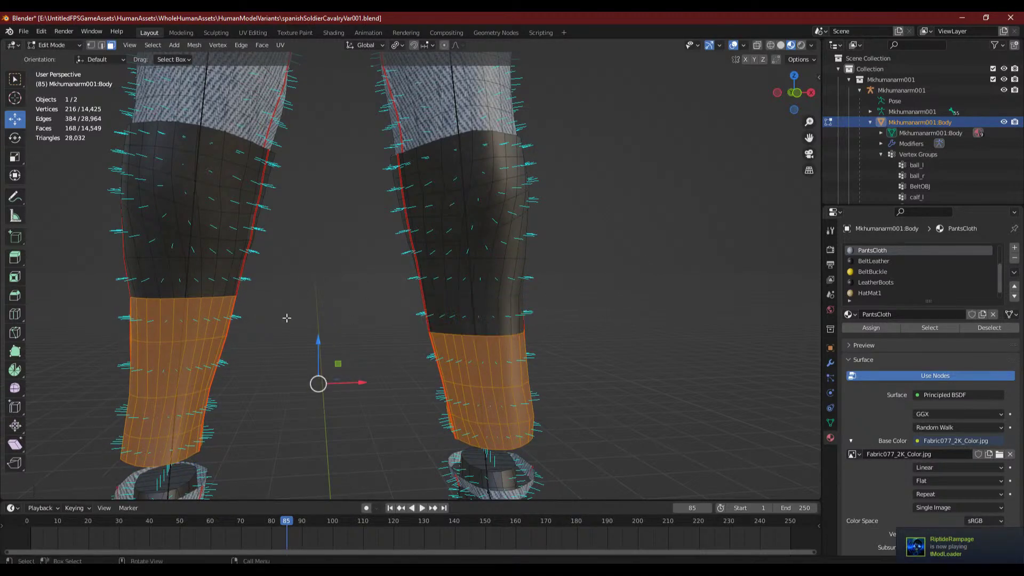
pyautogui.keyDown('alt'); pyautogui.keyDown('shift'); pyautogui.click(196, 318); pyautogui.keyUp('shift'); pyautogui.keyUp('alt')
pyautogui.press('s')
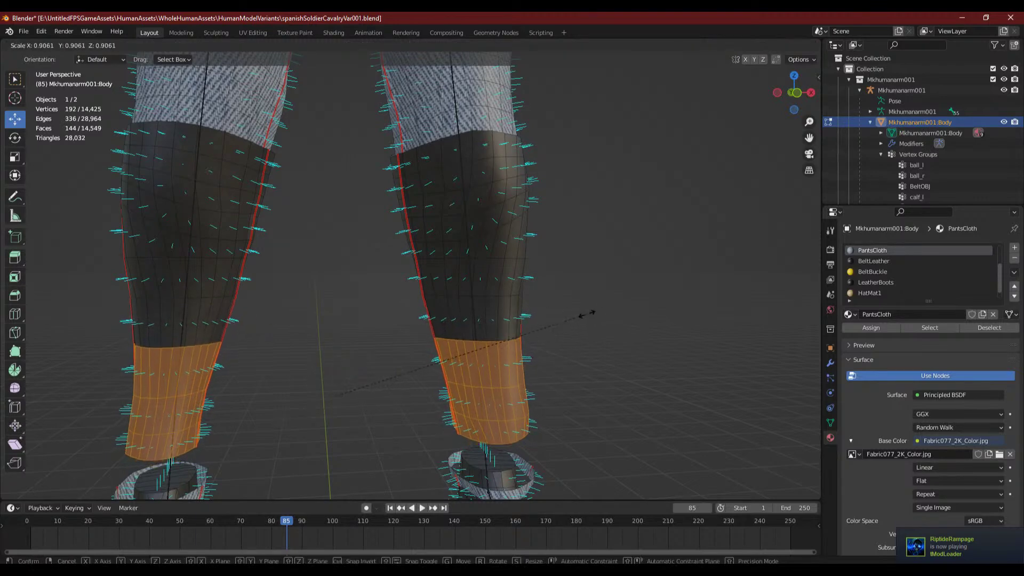
pyautogui.click(589, 315)
# - Drop another top ring from the selection on each leg and scale the lowest two shaft rings down twice
pyautogui.keyDown('shift'); pyautogui.moveTo(582, 352); pyautogui.dragTo(537, 188, button='middle'); pyautogui.keyUp('shift')
pyautogui.keyDown('alt'); pyautogui.keyDown('shift'); pyautogui.click(437, 202); pyautogui.keyUp('shift'); pyautogui.keyUp('alt')
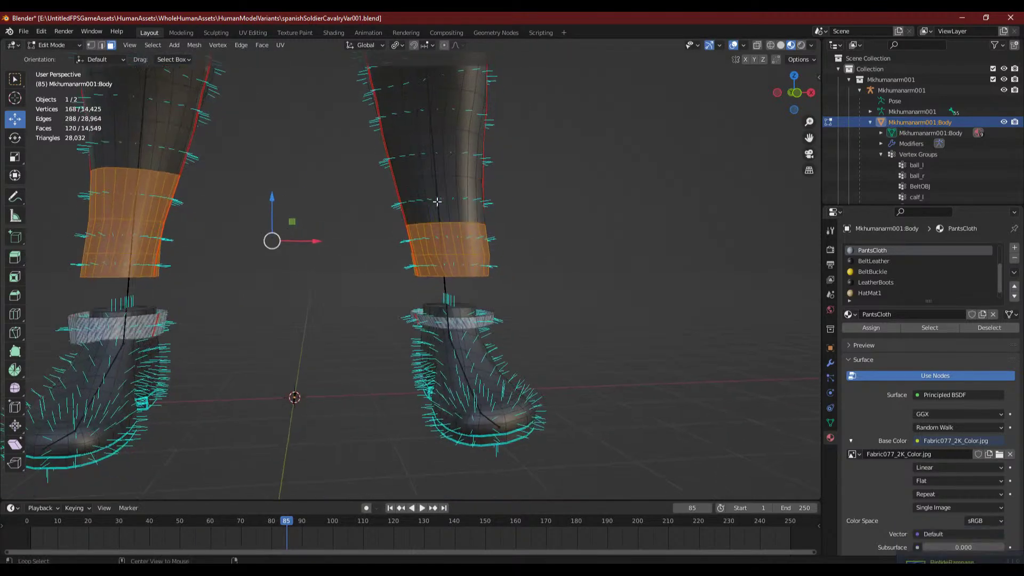
pyautogui.keyDown('alt'); pyautogui.keyDown('shift'); pyautogui.click(144, 193); pyautogui.keyUp('shift'); pyautogui.keyUp('alt')
pyautogui.press('s')
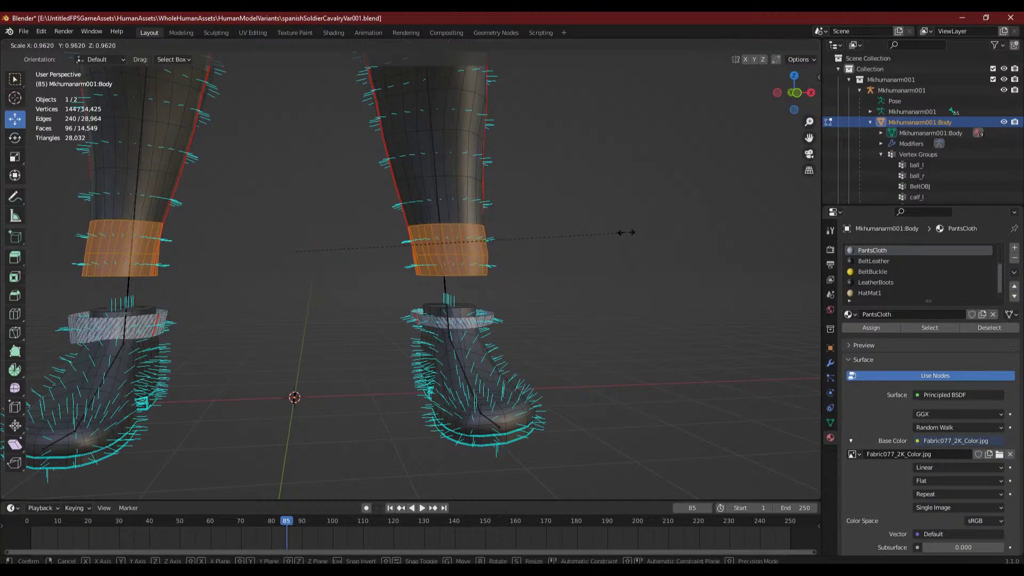
pyautogui.click(583, 251)
pyautogui.moveTo(584, 252); pyautogui.dragTo(603, 271, button='middle')
pyautogui.press('s')
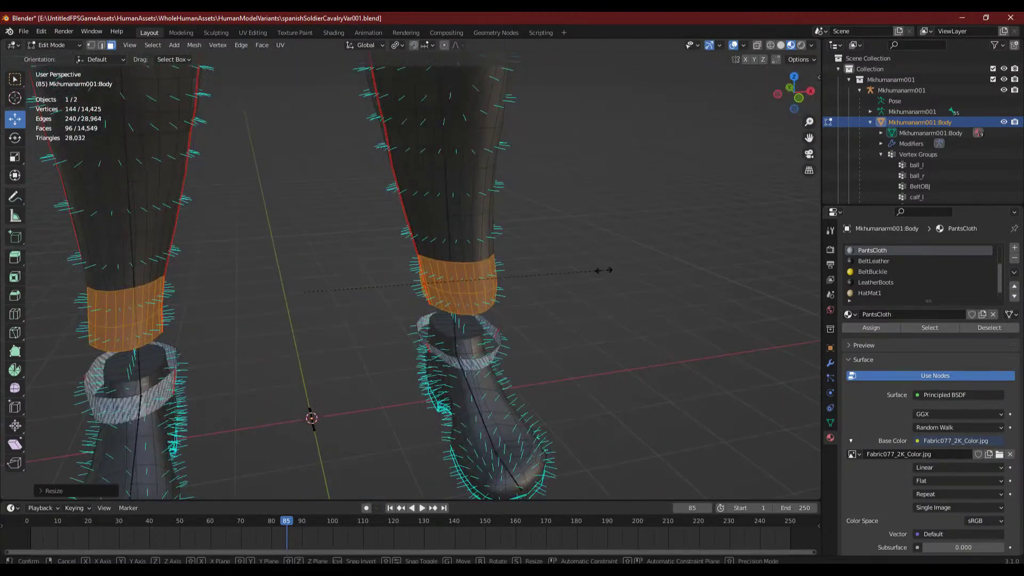
pyautogui.click(597, 271)
pyautogui.scroll(-3, 565, 294)
pyautogui.moveTo(560, 297)
pyautogui.mouseDown(button='middle')
pyautogui.moveTo(587, 263)
pyautogui.moveTo(622, 283)
pyautogui.moveTo(651, 275)
pyautogui.moveTo(579, 302)
pyautogui.mouseUp(button='middle')
pyautogui.scroll(5, 651, 281)
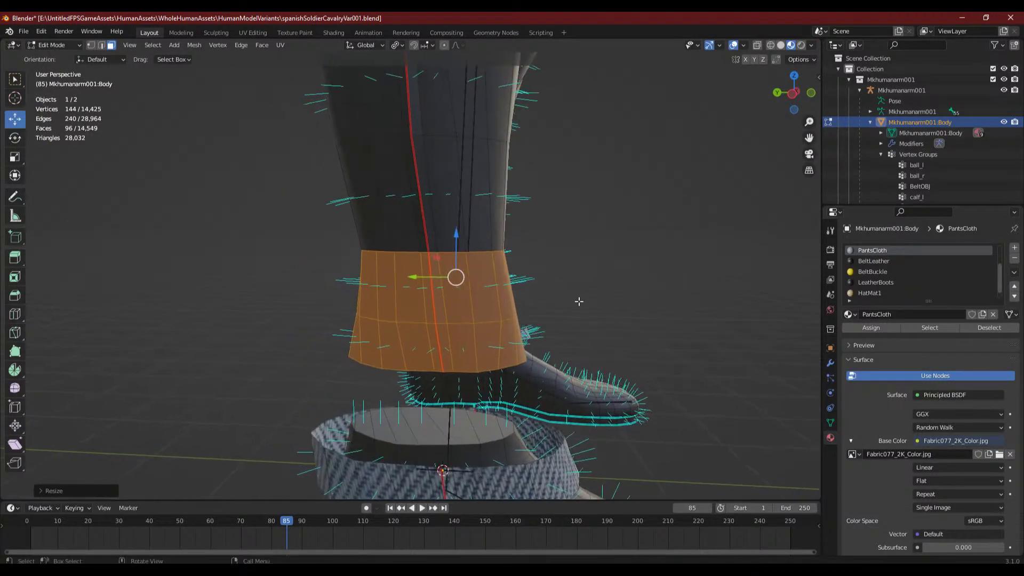
# - Scale down the lowest two shaft rings on both legs once more, shift them slightly along Y and clear the selection
pyautogui.press('s')
pyautogui.click(593, 300)
pyautogui.moveTo(414, 278); pyautogui.dragTo(406, 278)
pyautogui.moveTo(648, 283); pyautogui.dragTo(412, 307, button='middle')
pyautogui.click(593, 278)
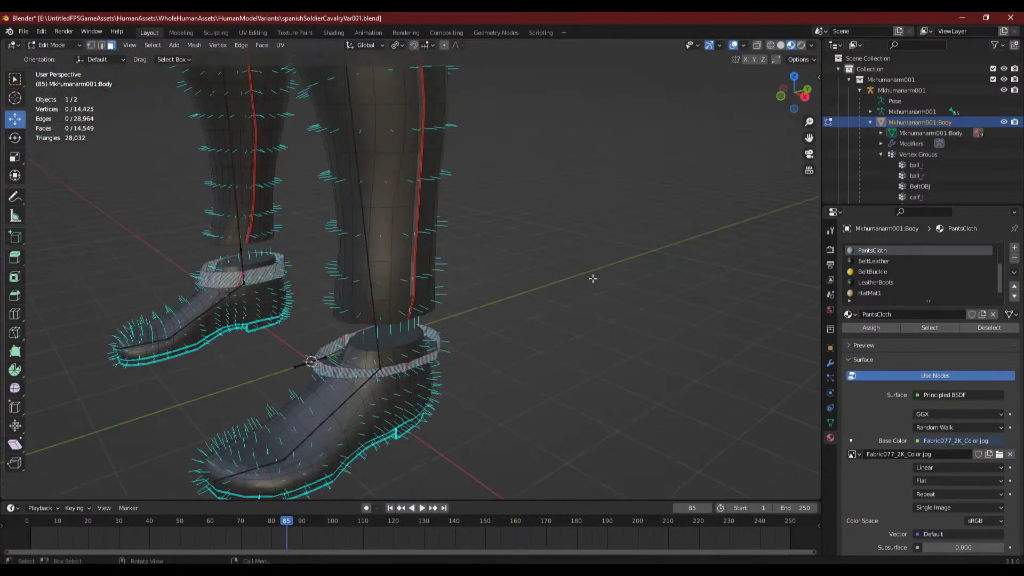
# - Examine the tapered boot shafts from the full figure down to the ankles on both legs
pyautogui.scroll(3, 593, 278)
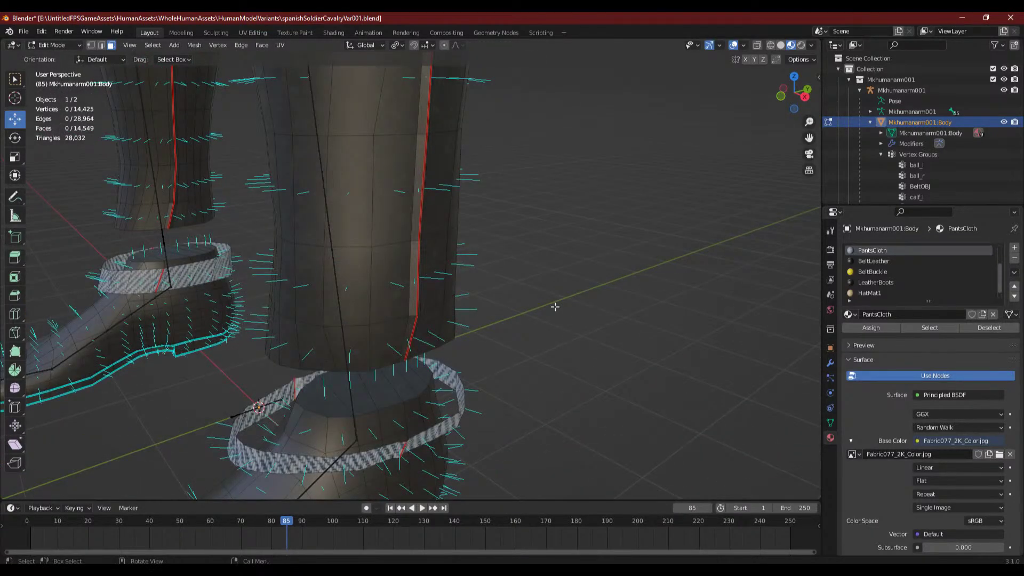
pyautogui.scroll(-6, 528, 354)
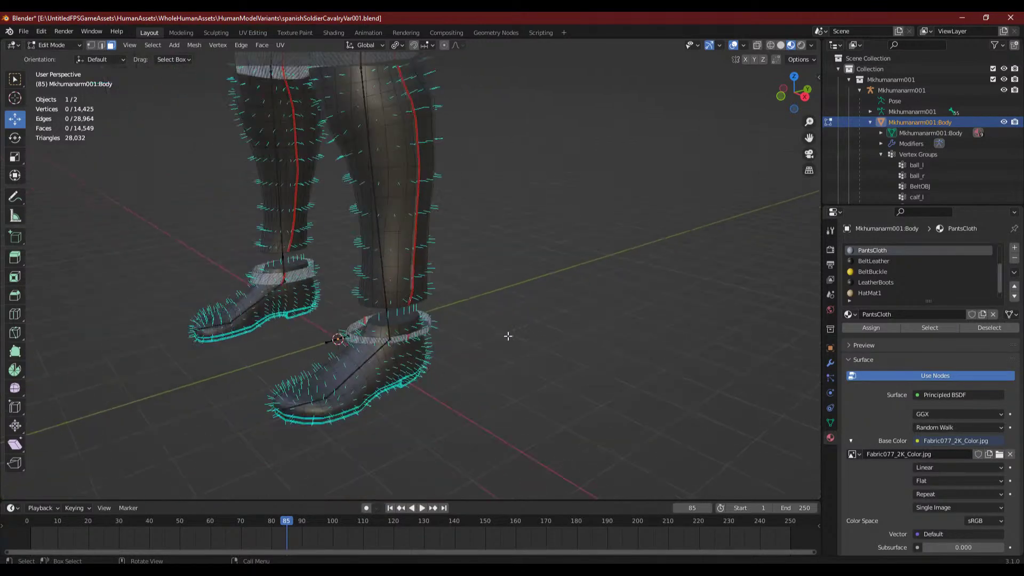
pyautogui.scroll(-2, 530, 309)
pyautogui.keyDown('shift'); pyautogui.moveTo(499, 270); pyautogui.dragTo(497, 407, button='middle'); pyautogui.keyUp('shift')
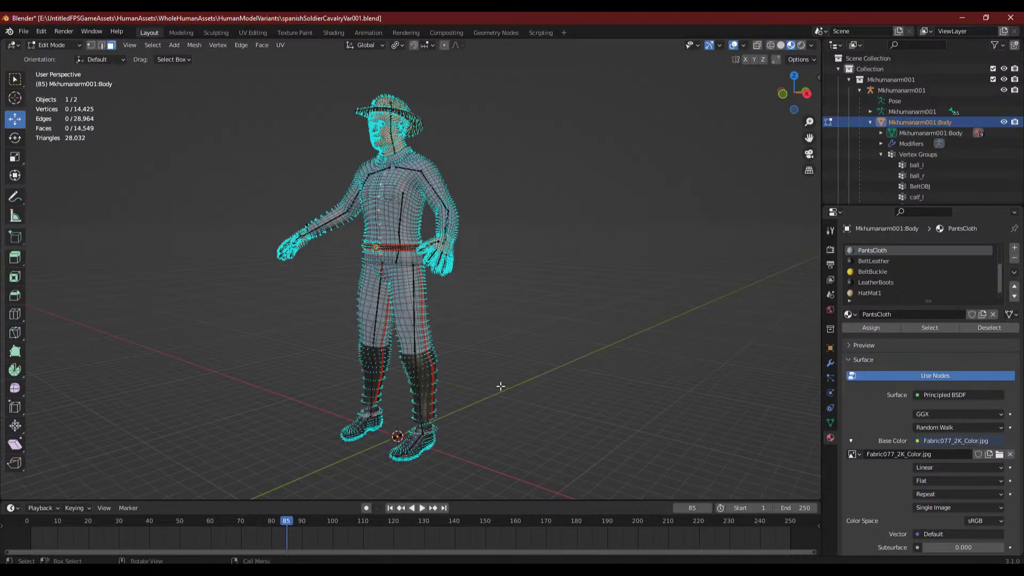
pyautogui.scroll(6, 501, 382)
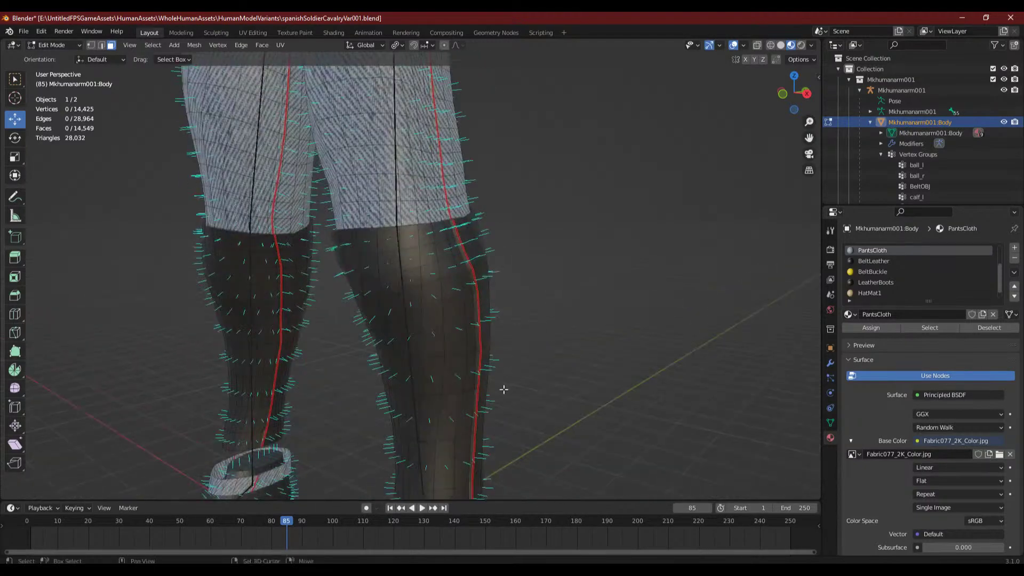
pyautogui.moveTo(464, 247); pyautogui.dragTo(500, 249, button='middle')
pyautogui.scroll(-4, 503, 247)
pyautogui.scroll(1, 496, 302)
pyautogui.scroll(2, 496, 302)
pyautogui.moveTo(494, 302); pyautogui.dragTo(487, 306, button='middle')
pyautogui.scroll(2, 469, 361)
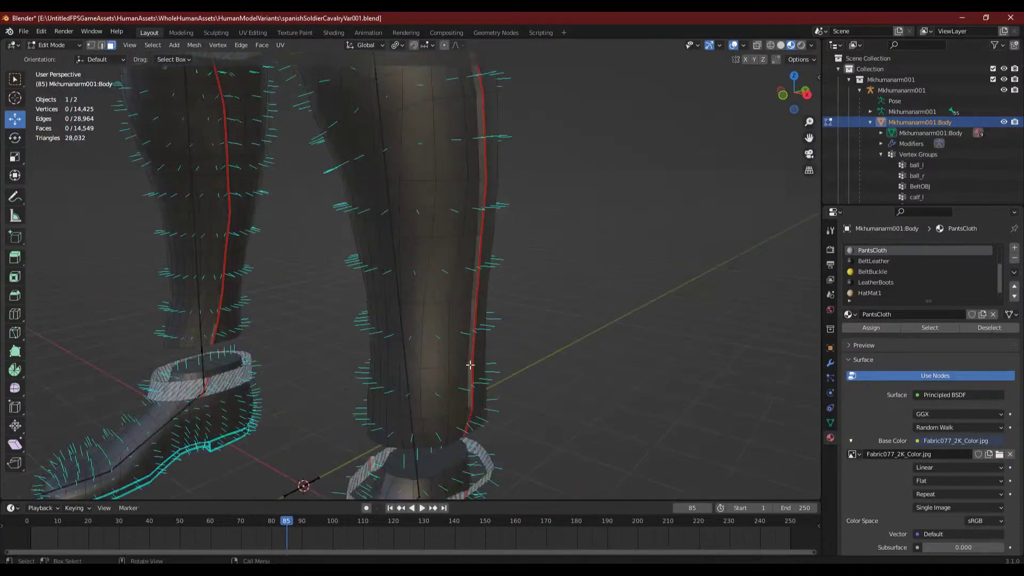
pyautogui.scroll(-3, 482, 352)
pyautogui.moveTo(480, 353); pyautogui.dragTo(479, 358, button='middle')
pyautogui.scroll(4, 479, 358)
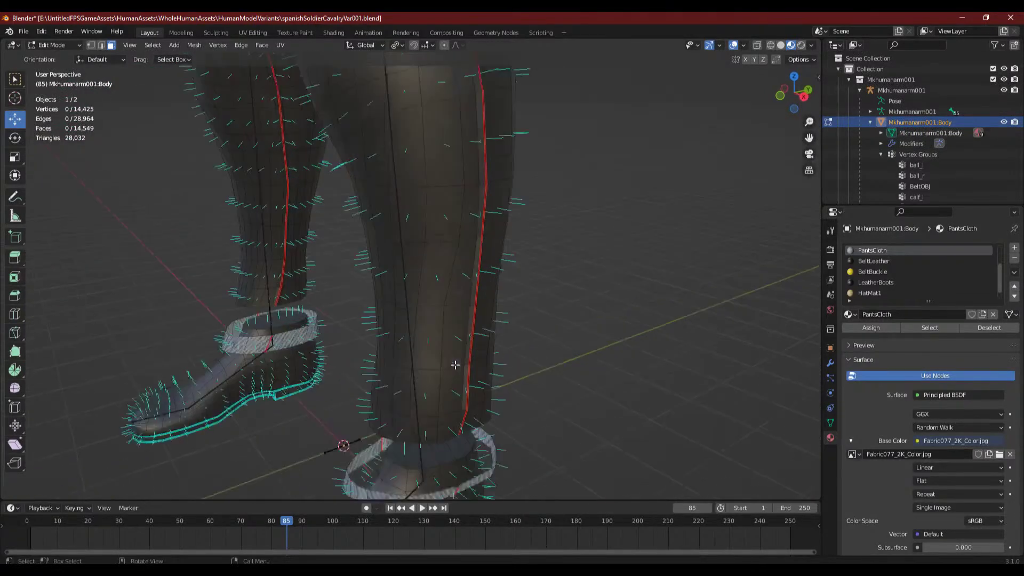
pyautogui.scroll(3, 421, 232)
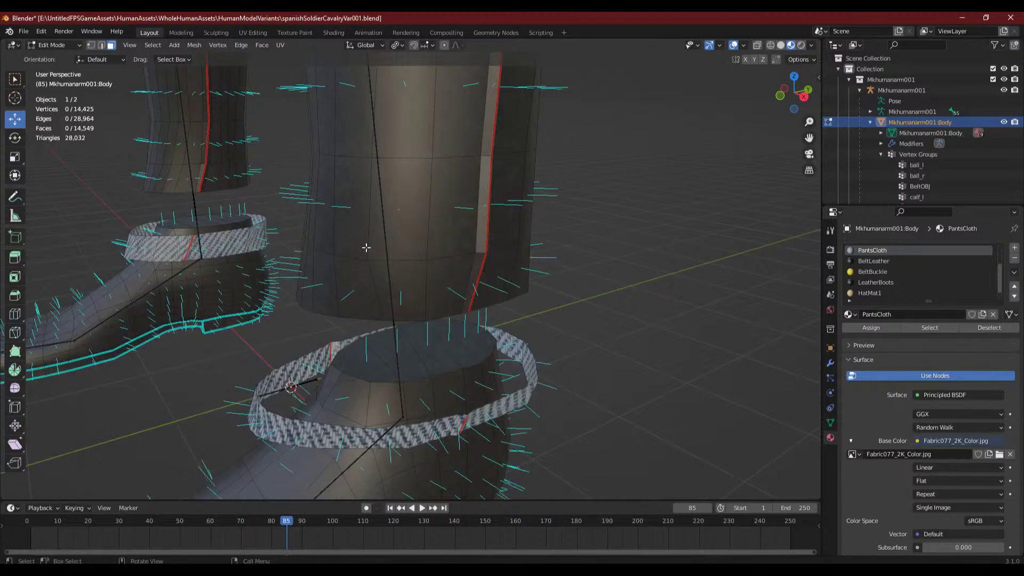
pyautogui.scroll(-2, 368, 247)
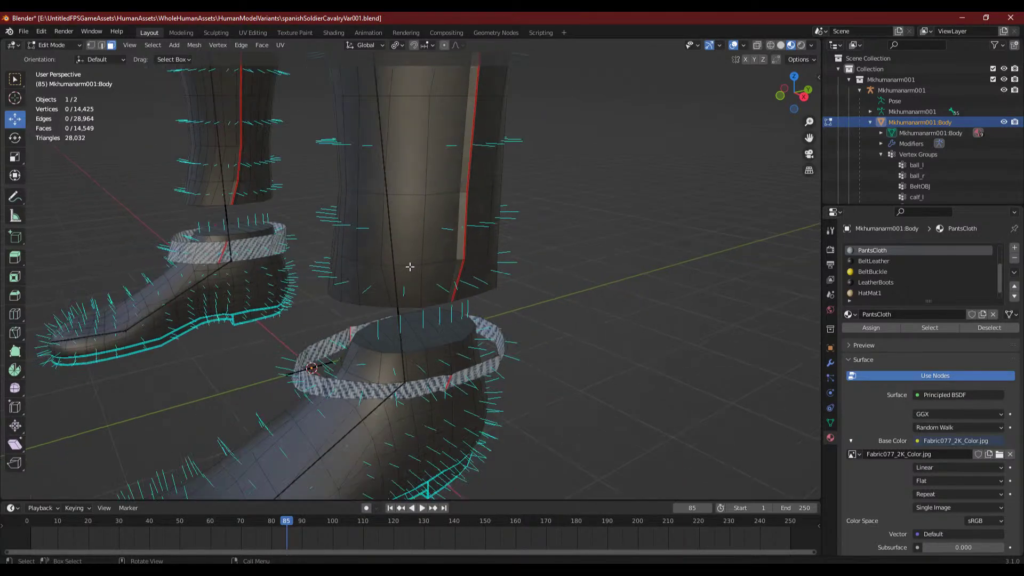
# - Select only the lowest ring of the boot shaft on both legs and scale the rings down slightly
pyautogui.keyDown('alt'); pyautogui.click(437, 258); pyautogui.keyUp('alt')
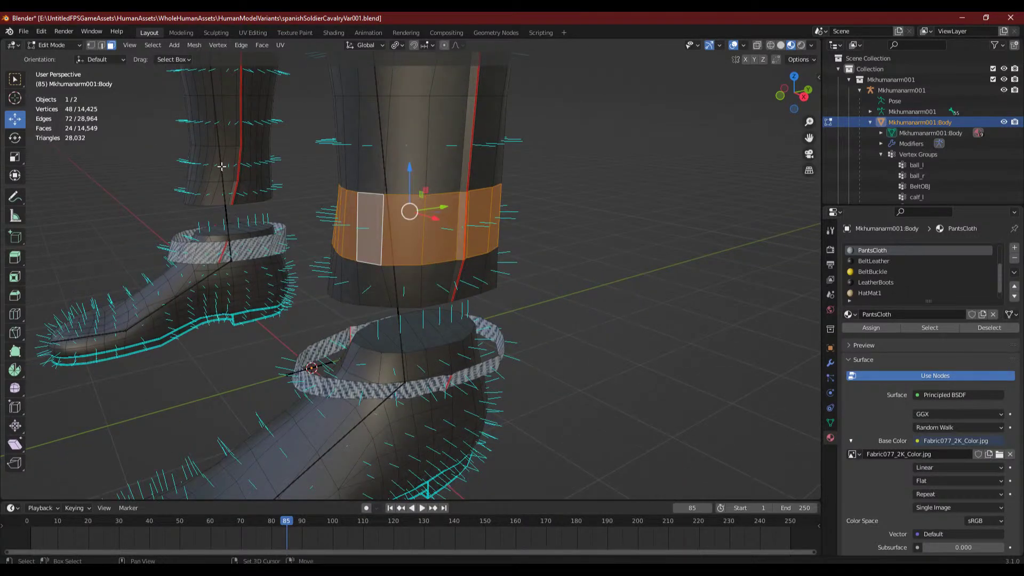
pyautogui.keyDown('alt'); pyautogui.keyDown('shift'); pyautogui.click(221, 166); pyautogui.keyUp('shift'); pyautogui.keyUp('alt')
pyautogui.moveTo(224, 169); pyautogui.dragTo(139, 153, button='middle')
pyautogui.keyDown('alt'); pyautogui.keyDown('shift'); pyautogui.click(364, 227); pyautogui.keyUp('shift'); pyautogui.keyUp('alt')
pyautogui.keyDown('alt'); pyautogui.click(112, 144); pyautogui.keyUp('alt')
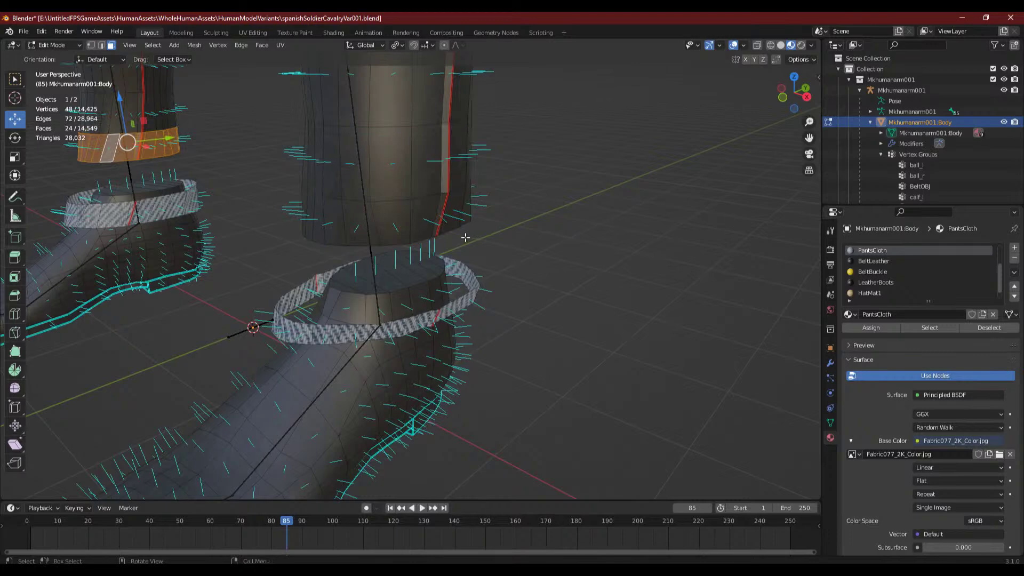
pyautogui.keyDown('alt'); pyautogui.keyDown('shift'); pyautogui.click(369, 225); pyautogui.keyUp('shift'); pyautogui.keyUp('alt')
pyautogui.press('s')
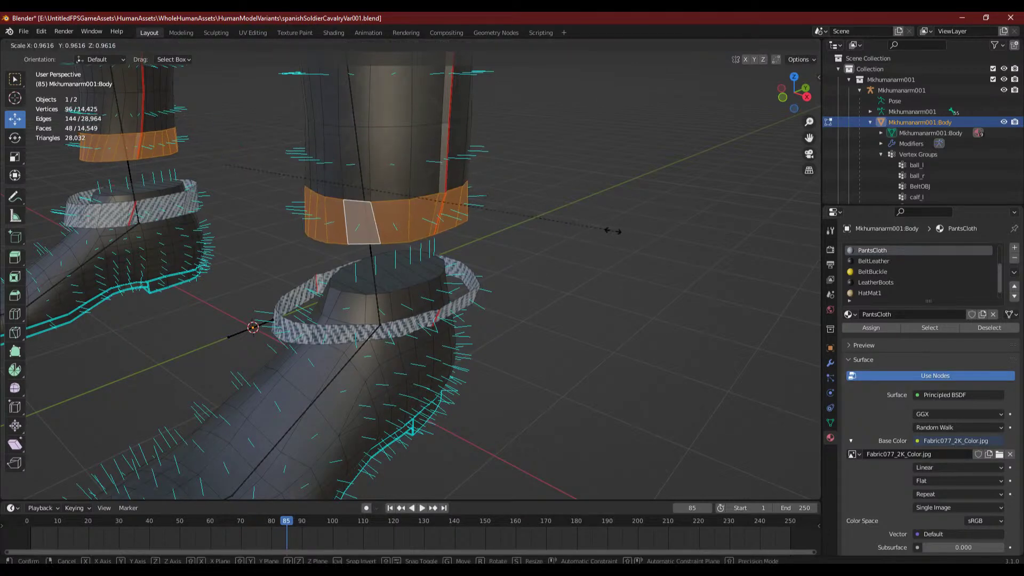
pyautogui.click(600, 233)
# - Examine the narrowed shaft bottoms and the leftover trouser-cloth rings around the ankles from several angles
pyautogui.moveTo(600, 233); pyautogui.dragTo(517, 301, button='middle')
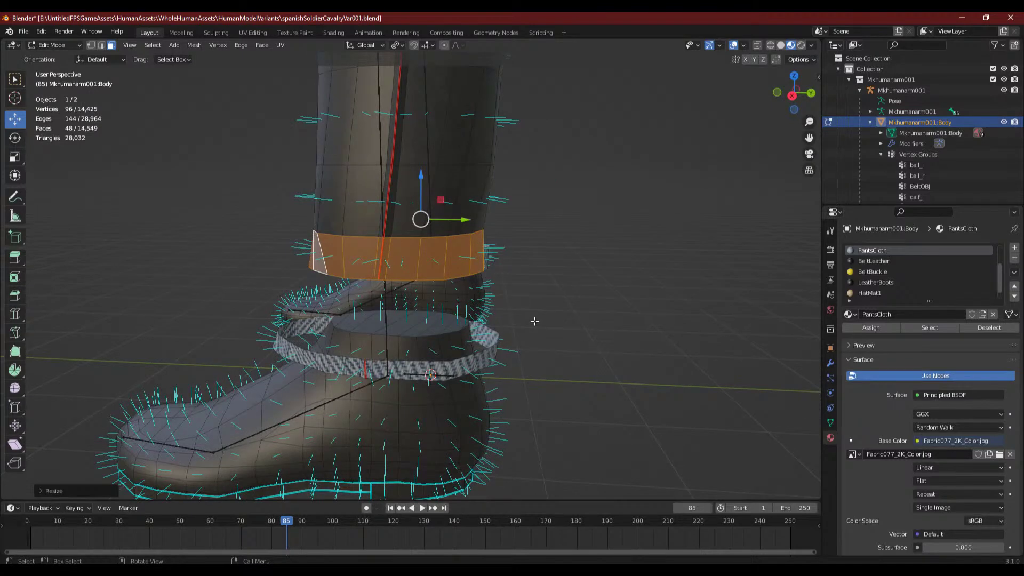
pyautogui.moveTo(534, 320); pyautogui.dragTo(594, 343, button='middle')
pyautogui.keyDown('shift'); pyautogui.moveTo(525, 364); pyautogui.dragTo(576, 364, button='middle'); pyautogui.keyUp('shift')
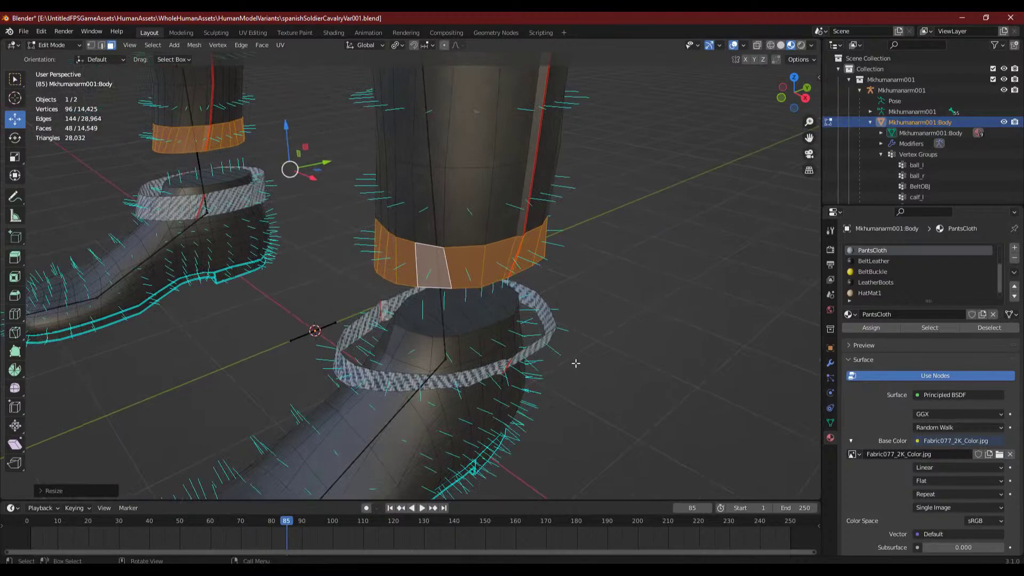
pyautogui.scroll(-2, 575, 363)
pyautogui.moveTo(602, 314); pyautogui.dragTo(497, 362, button='middle')
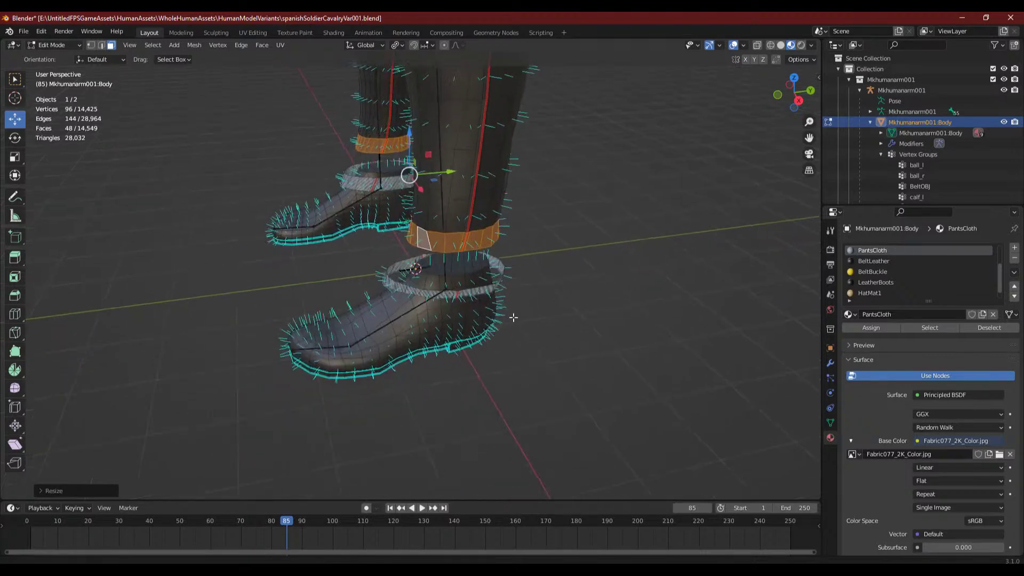
pyautogui.keyDown('shift'); pyautogui.moveTo(571, 307); pyautogui.dragTo(453, 355, button='middle'); pyautogui.keyUp('shift')
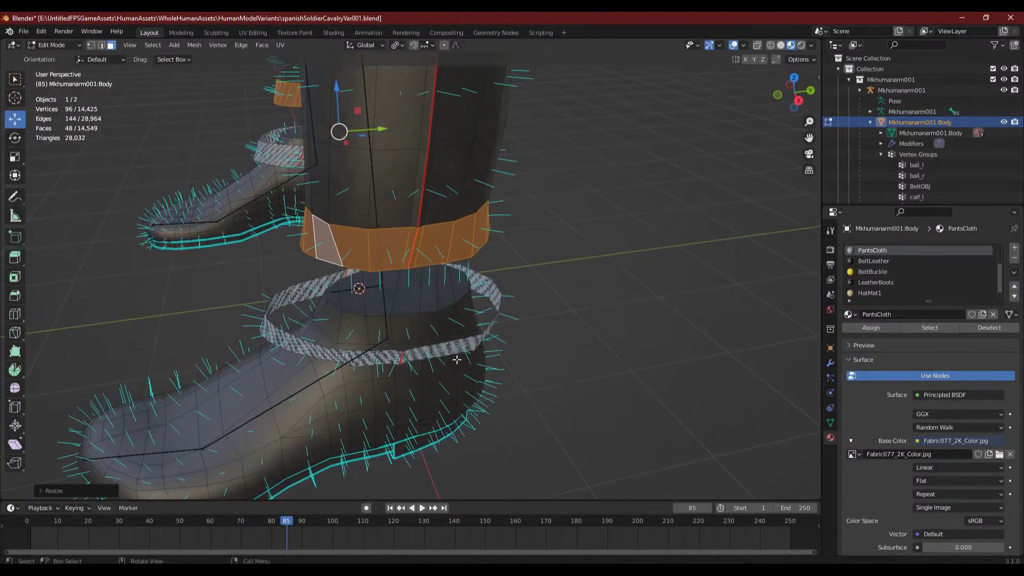
pyautogui.scroll(2, 457, 359)
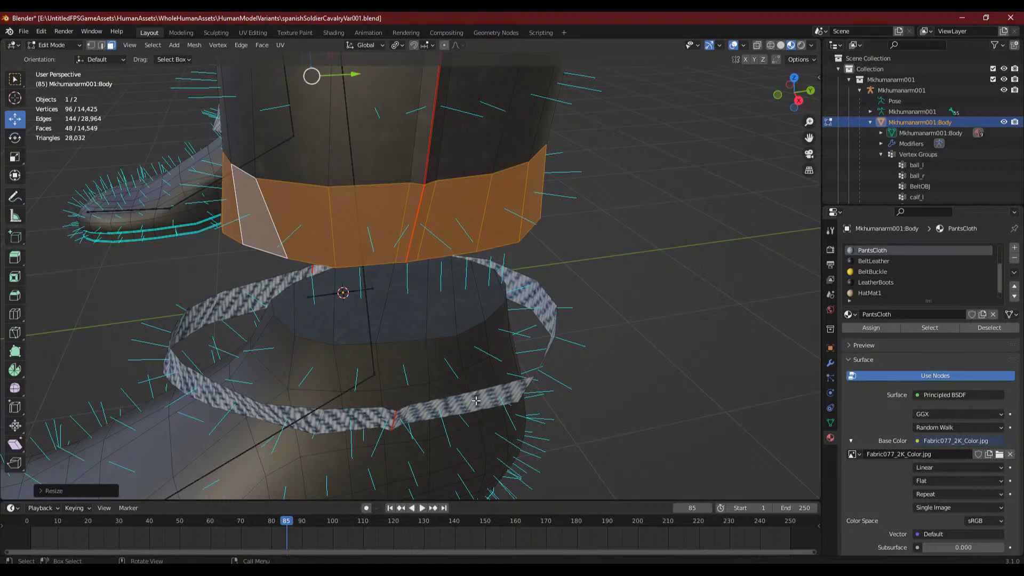
pyautogui.moveTo(427, 391); pyautogui.dragTo(487, 351, button='middle')
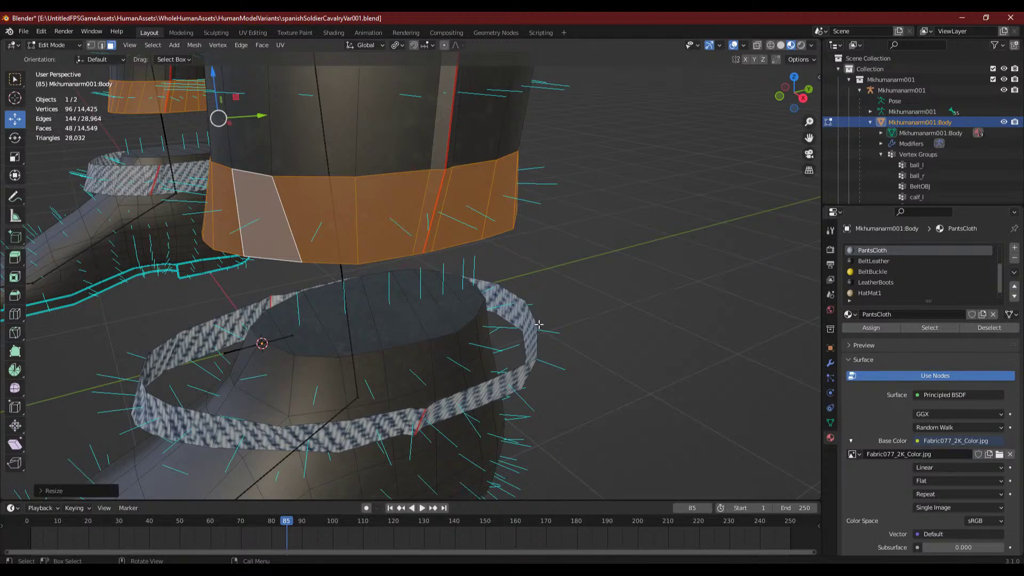
# - Switch to the browser and look through the soldier screenshots on the Ravenfield Steam store page
pyautogui.click(319, 571)
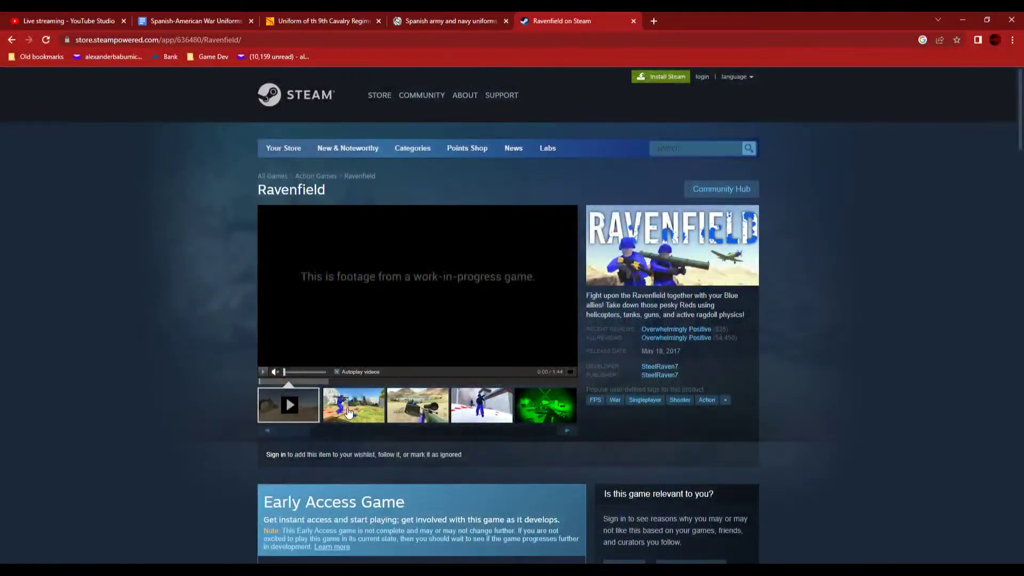
pyautogui.click(348, 412)
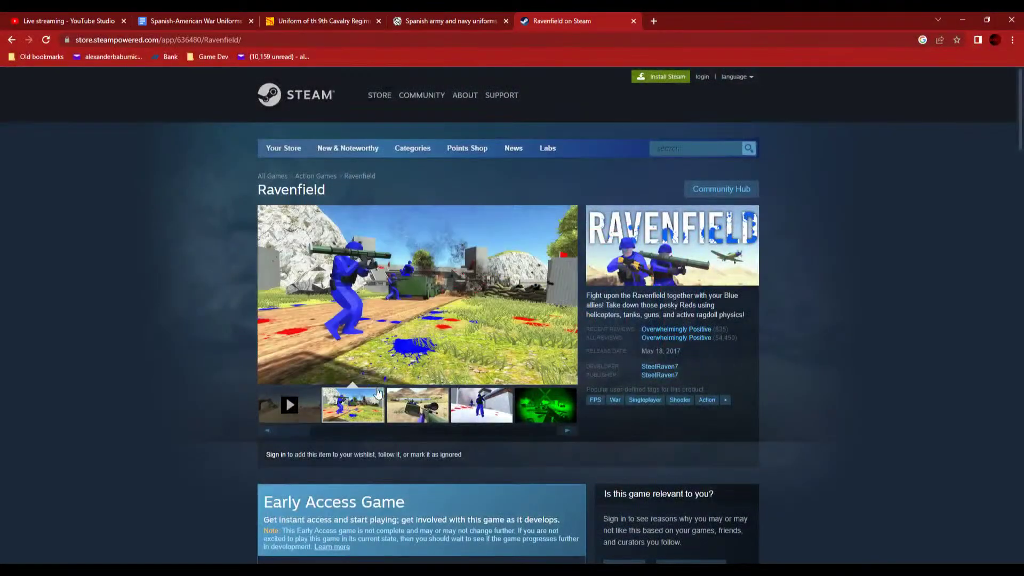
pyautogui.click(421, 406)
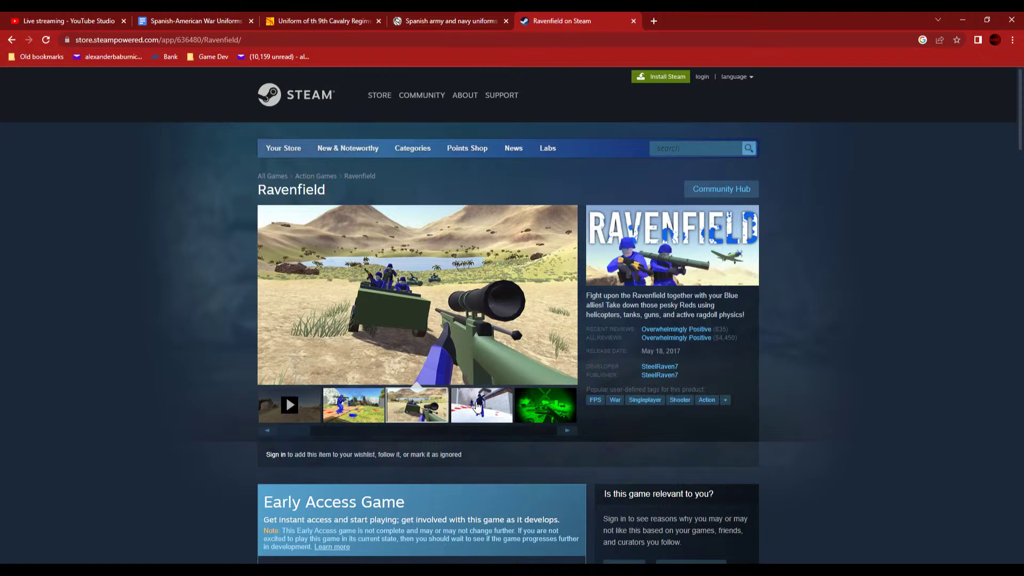
pyautogui.click(478, 407)
pyautogui.moveTo(287, 438); pyautogui.dragTo(461, 436)
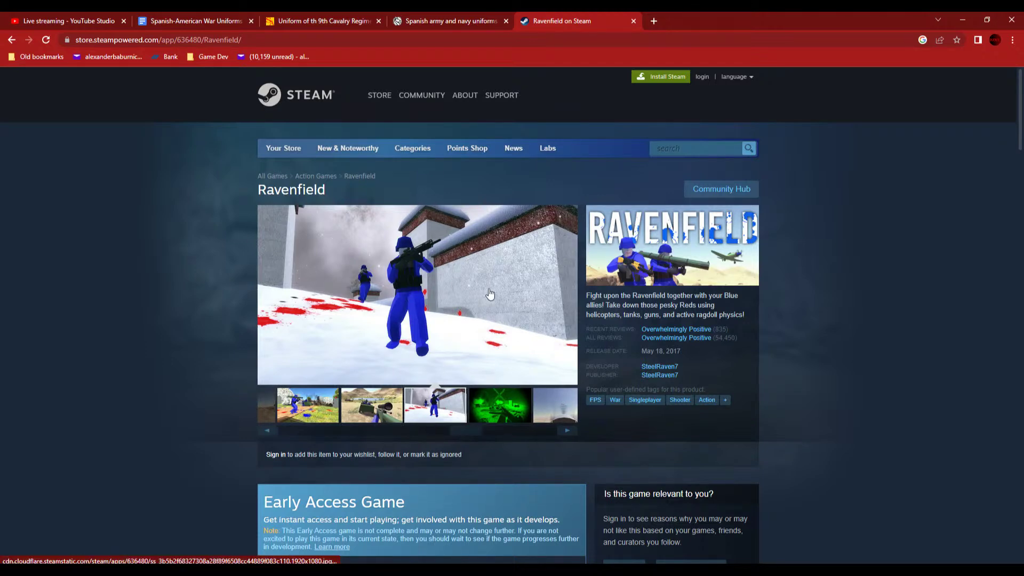
pyautogui.moveTo(468, 431); pyautogui.dragTo(551, 433)
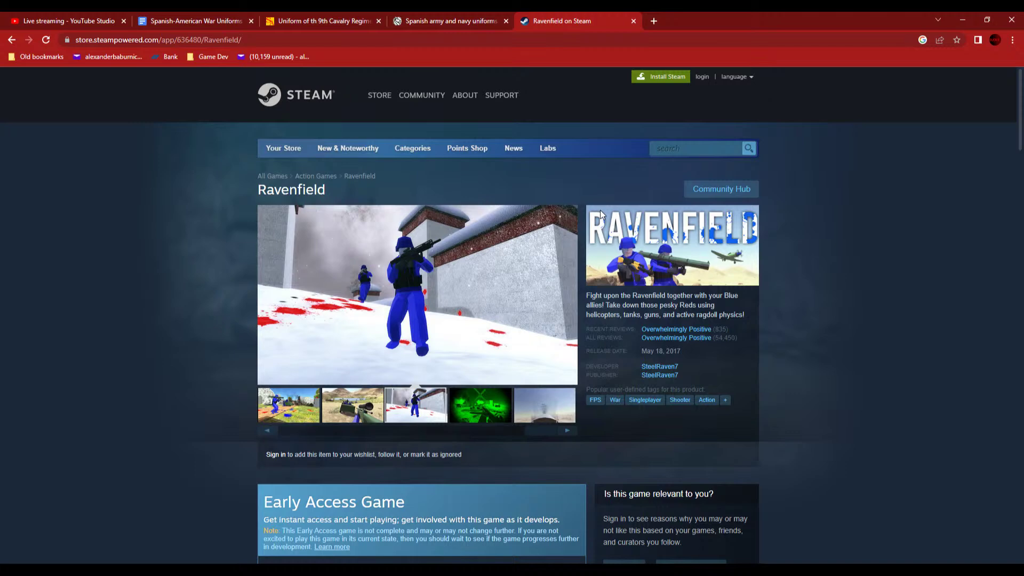
pyautogui.click(486, 410)
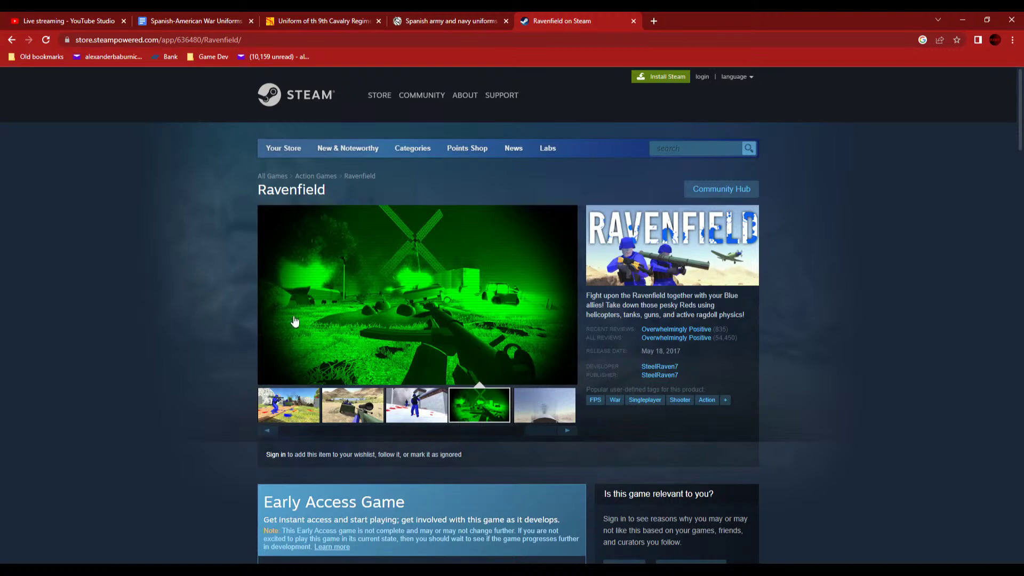
pyautogui.click(406, 408)
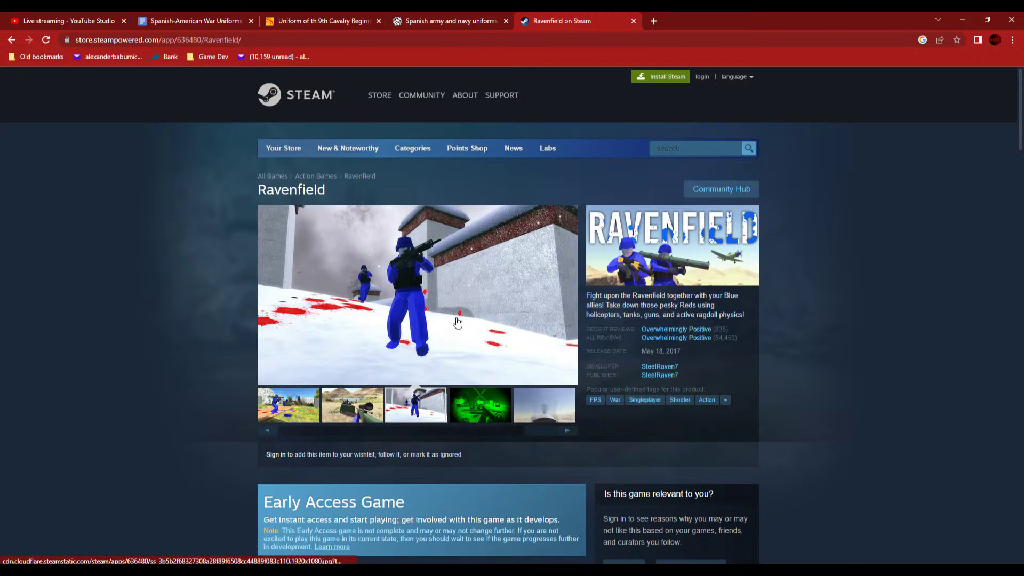
pyautogui.click(352, 406)
pyautogui.click(308, 409)
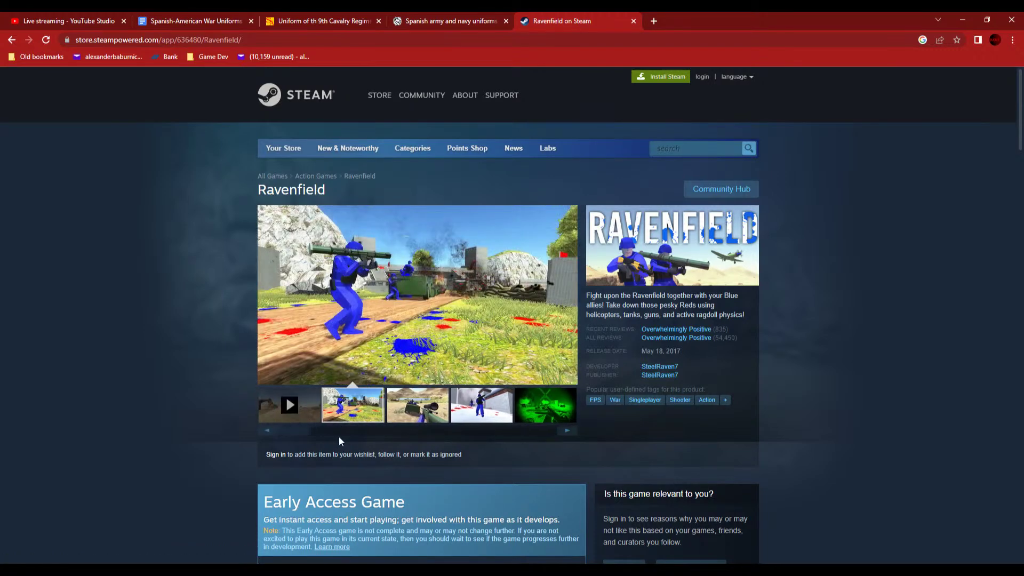
pyautogui.moveTo(305, 430); pyautogui.dragTo(555, 420)
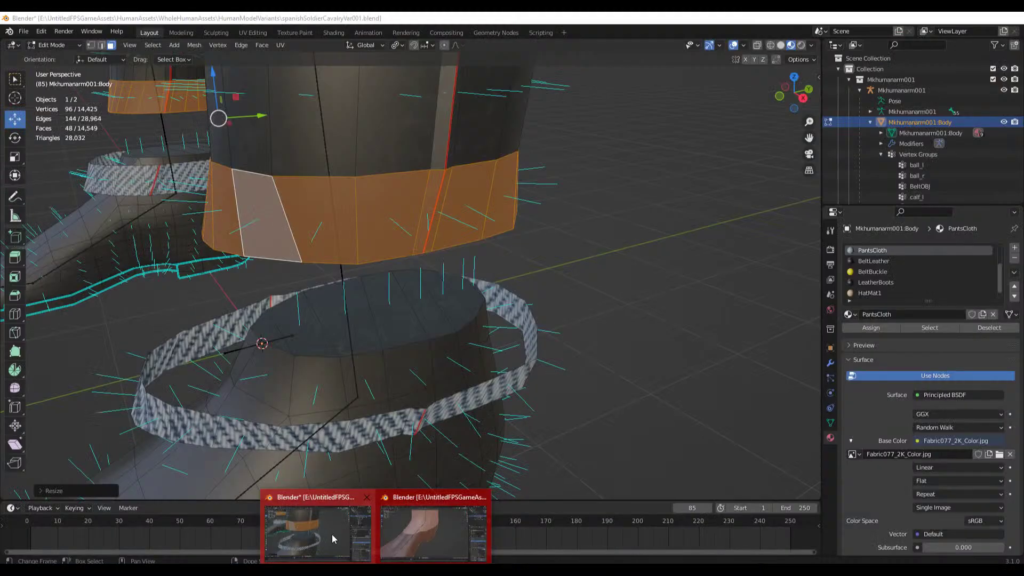
# - Switch back to the Spanish cavalry soldier in Blender and delete the leftover trouser-cloth rings around both ankles
pyautogui.click(331, 533)
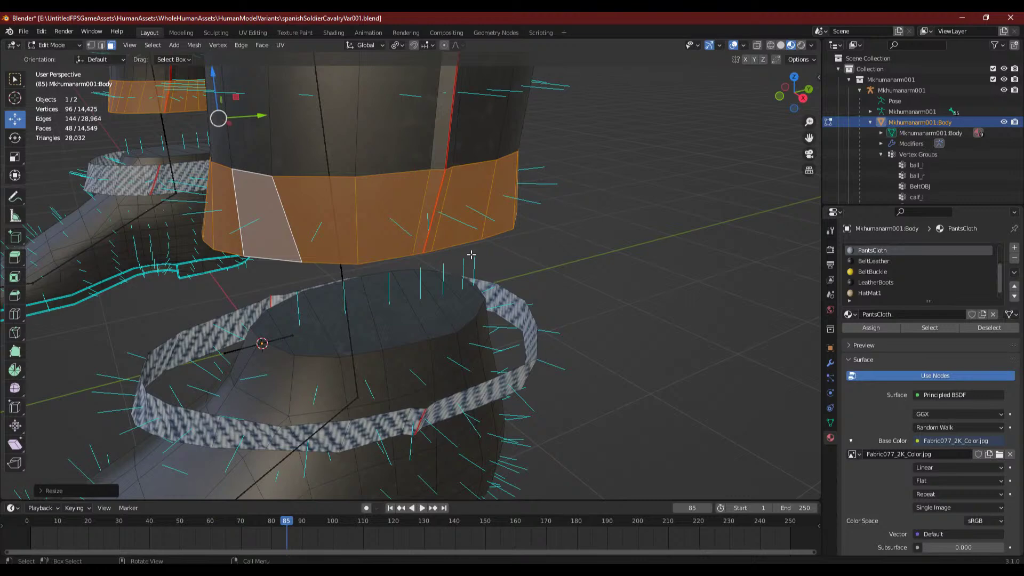
pyautogui.moveTo(471, 254); pyautogui.dragTo(512, 255, button='middle')
pyautogui.scroll(2, 424, 349)
pyautogui.moveTo(446, 347); pyautogui.dragTo(412, 314, button='middle')
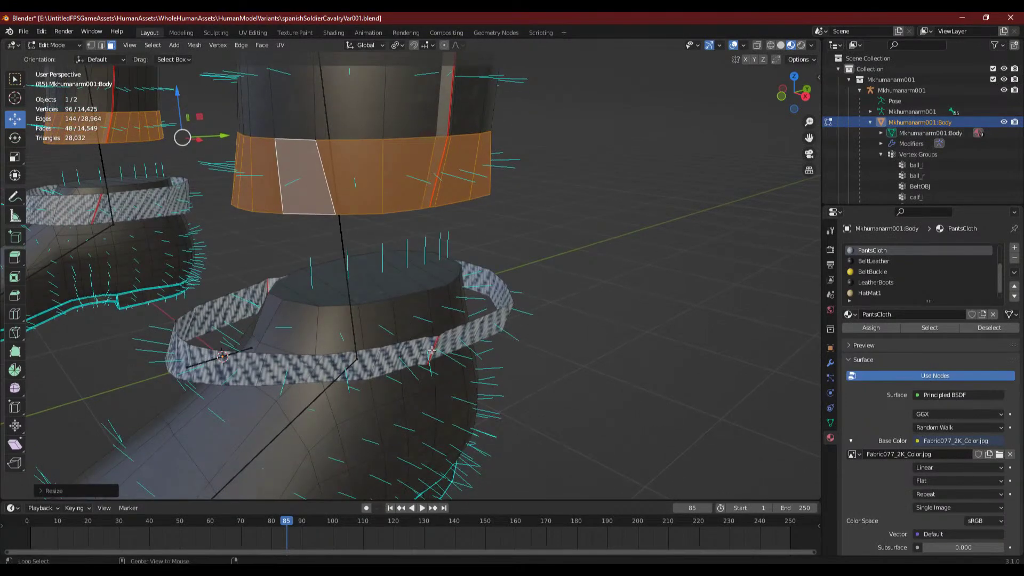
pyautogui.keyDown('alt'); pyautogui.click(443, 342); pyautogui.keyUp('alt')
pyautogui.scroll(-2, 486, 304)
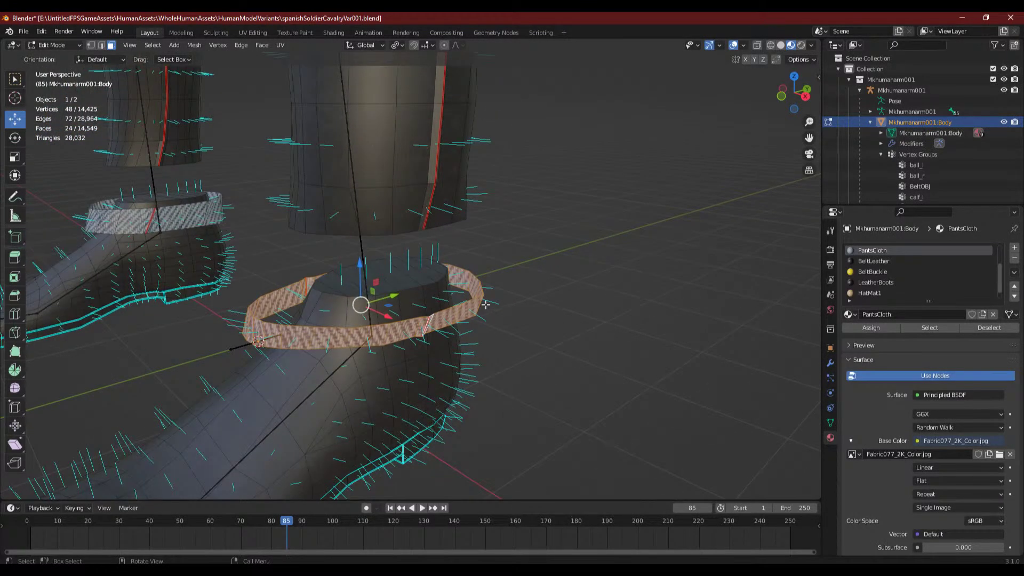
pyautogui.press('x')
pyautogui.click(486, 307)
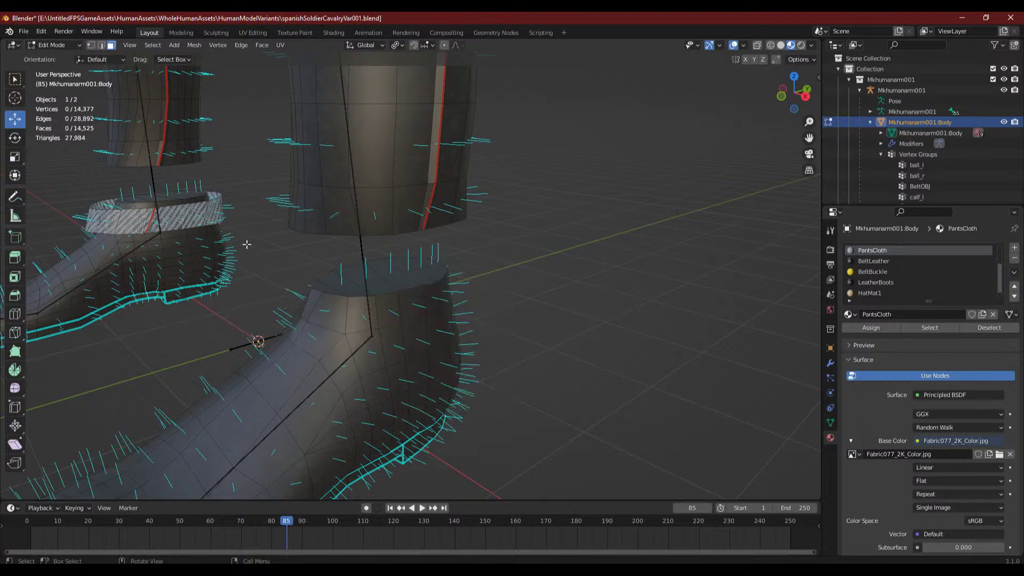
pyautogui.keyDown('alt'); pyautogui.click(197, 220); pyautogui.keyUp('alt')
pyautogui.press('x')
pyautogui.click(196, 220)
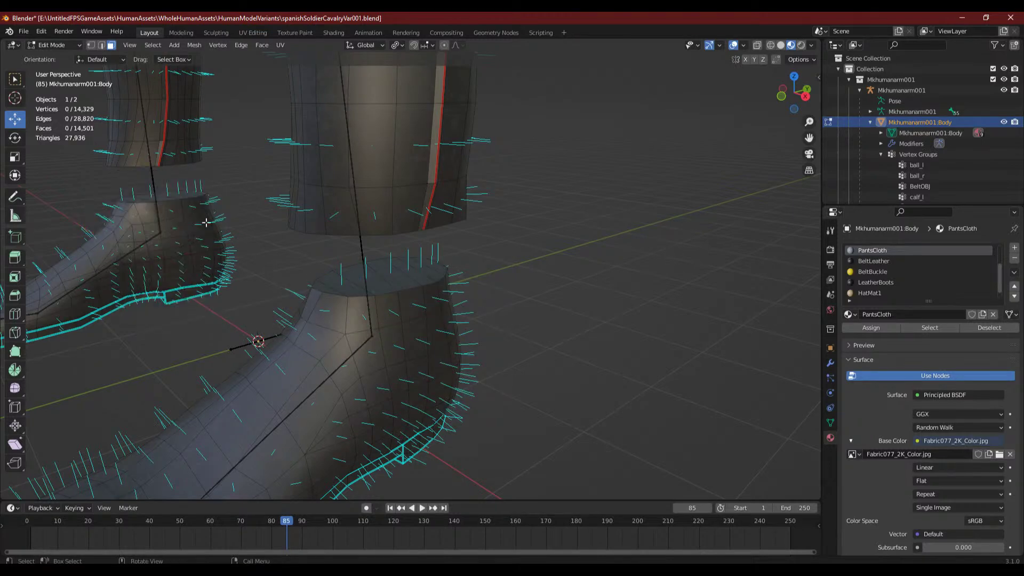
pyautogui.moveTo(263, 286); pyautogui.dragTo(369, 269, button='middle')
pyautogui.scroll(-3, 369, 269)
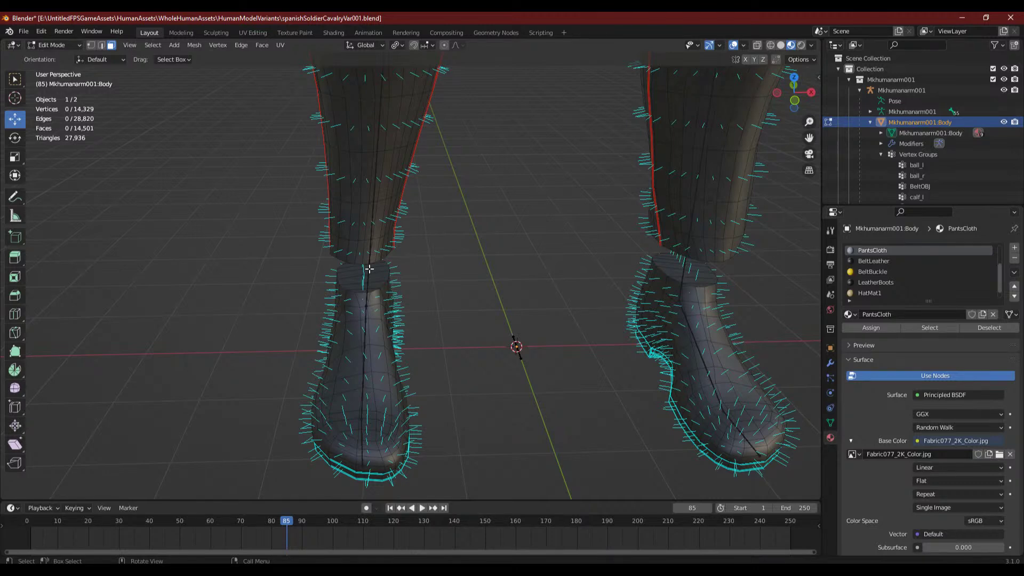
pyautogui.moveTo(369, 269); pyautogui.dragTo(417, 256, button='middle')
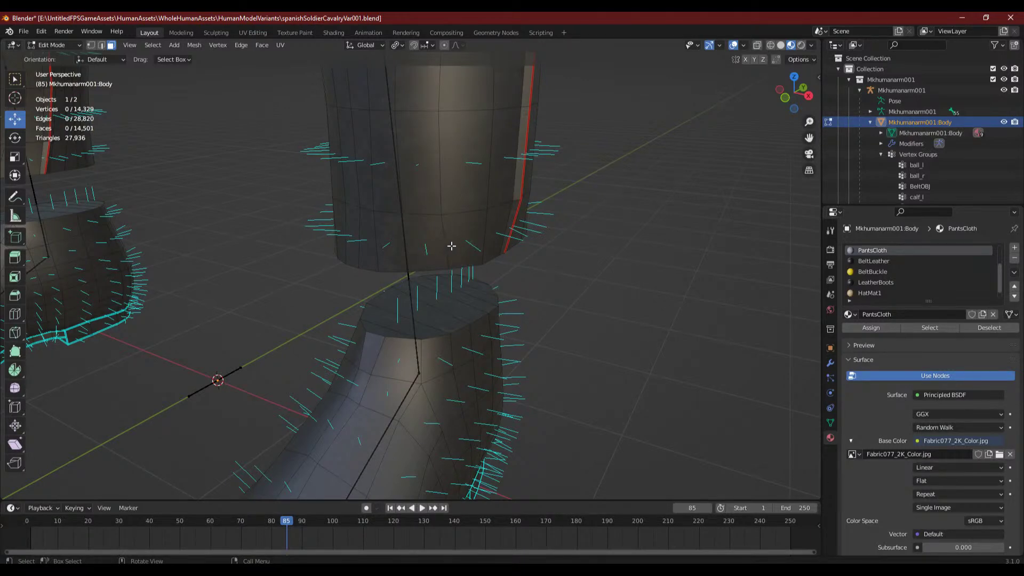
pyautogui.click(92, 45)
pyautogui.moveTo(346, 267); pyautogui.dragTo(418, 235, button='middle')
pyautogui.click(380, 177)
pyautogui.keyDown('shift'); pyautogui.click(413, 330); pyautogui.keyUp('shift')
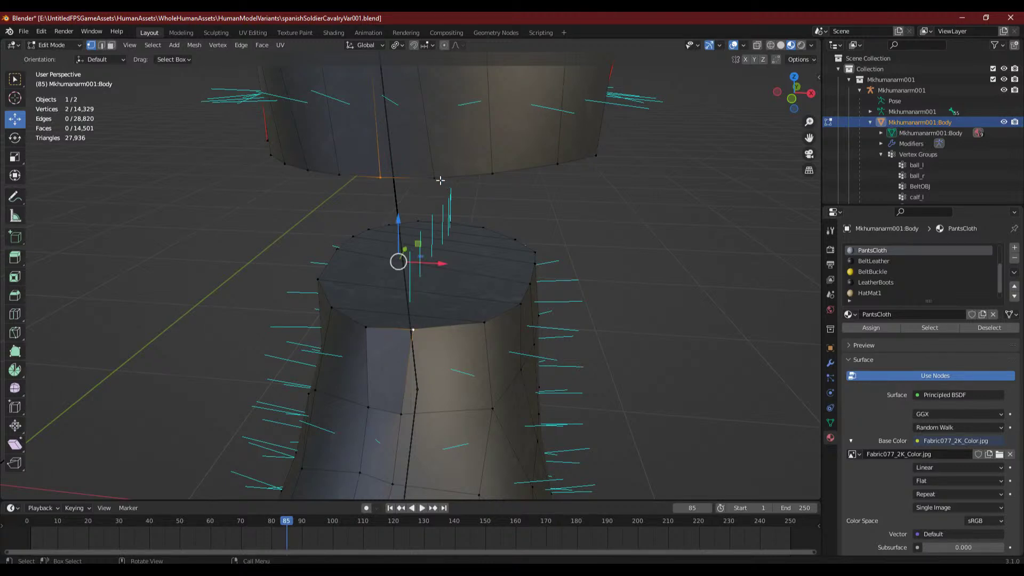
pyautogui.click(367, 327)
pyautogui.moveTo(366, 328); pyautogui.dragTo(427, 256, button='middle')
pyautogui.hotkey('alt', 'a')
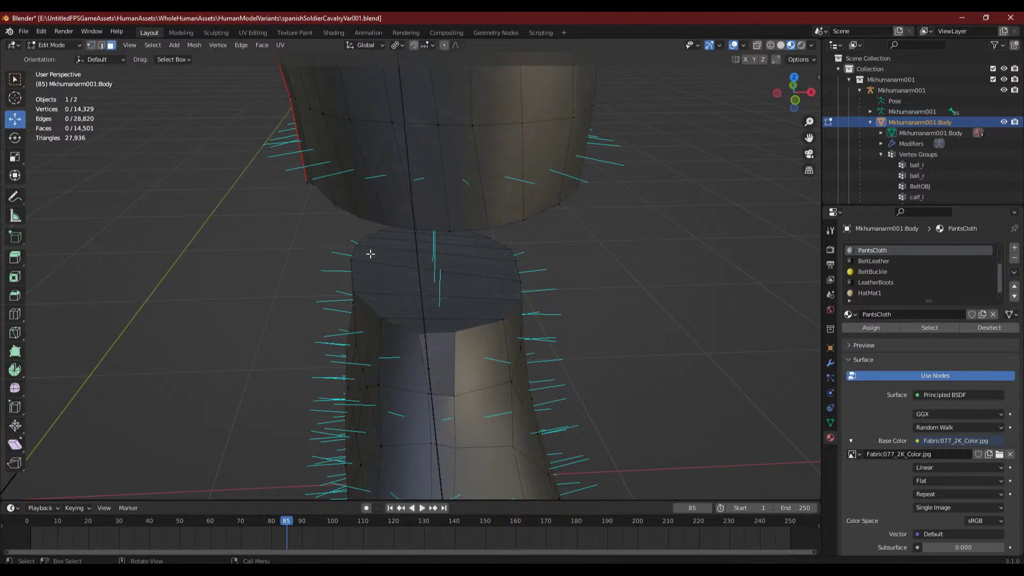
# - Select the eight faces capping the top of the left shoe at the ankle and delete them
pyautogui.keyDown('alt'); pyautogui.click(436, 313); pyautogui.keyUp('alt')
pyautogui.keyDown('shift'); pyautogui.click(399, 281); pyautogui.keyUp('shift')
pyautogui.keyDown('shift'); pyautogui.click(404, 260); pyautogui.keyUp('shift')
pyautogui.moveTo(499, 275); pyautogui.dragTo(415, 292, button='middle')
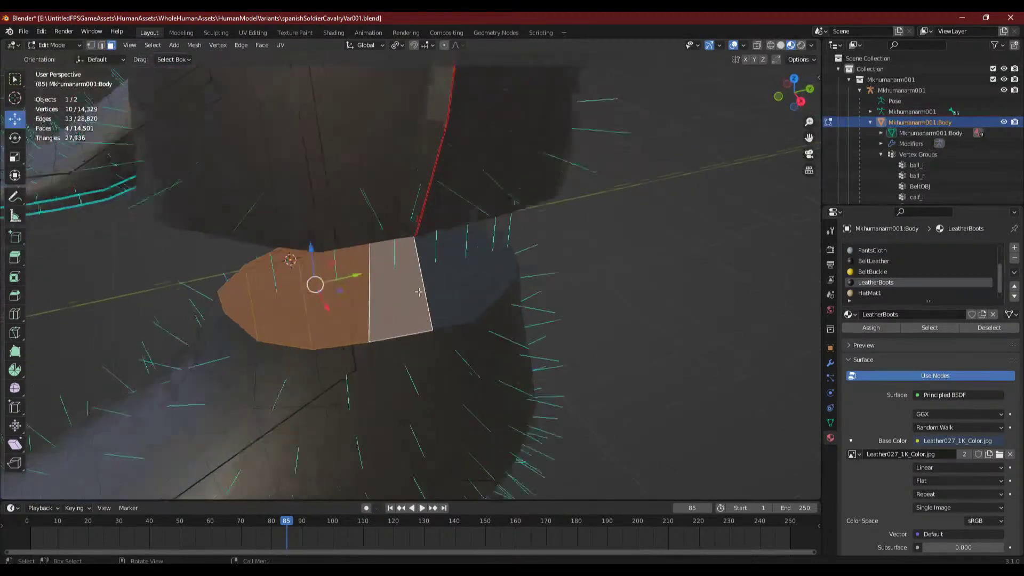
pyautogui.scroll(1, 415, 292)
pyautogui.keyDown('shift'); pyautogui.click(457, 284); pyautogui.keyUp('shift')
pyautogui.keyDown('shift'); pyautogui.click(491, 269); pyautogui.keyUp('shift')
pyautogui.keyDown('shift'); pyautogui.click(521, 252); pyautogui.keyUp('shift')
pyautogui.keyDown('shift'); pyautogui.click(527, 240); pyautogui.keyUp('shift')
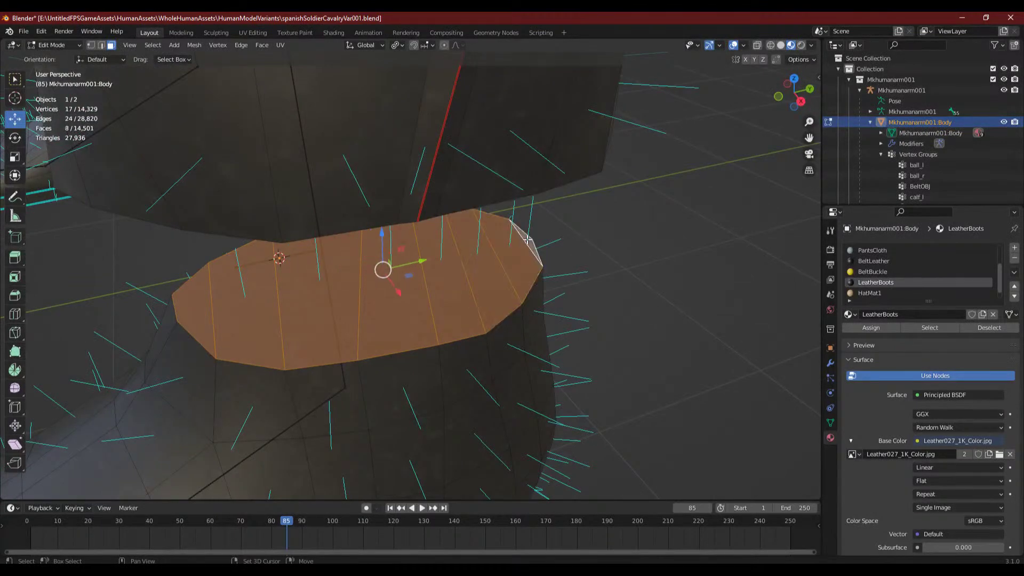
pyautogui.press('x')
pyautogui.click(523, 276)
# - Select all the faces capping the top of the right shoe at the ankle and delete them
pyautogui.scroll(-3, 382, 254)
pyautogui.moveTo(382, 254); pyautogui.dragTo(480, 267, button='middle')
pyautogui.keyDown('shift'); pyautogui.moveTo(222, 287); pyautogui.dragTo(523, 266, button='middle'); pyautogui.keyUp('shift')
pyautogui.keyDown('shift'); pyautogui.moveTo(179, 275); pyautogui.dragTo(459, 276, button='middle'); pyautogui.keyUp('shift')
pyautogui.keyDown('shift'); pyautogui.moveTo(214, 320); pyautogui.dragTo(313, 286, button='middle'); pyautogui.keyUp('shift')
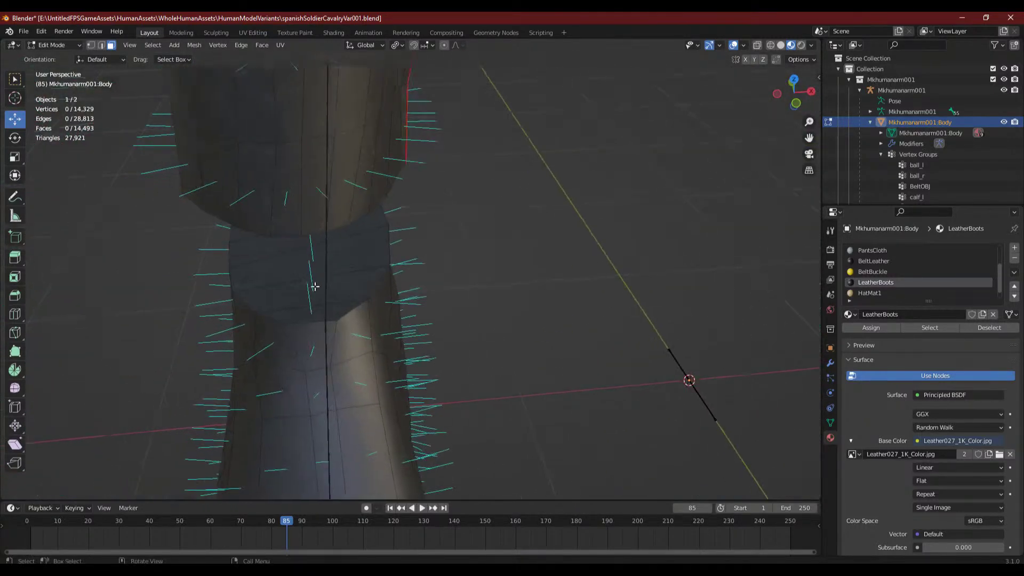
pyautogui.scroll(2, 313, 286)
pyautogui.click(260, 345)
pyautogui.keyDown('shift'); pyautogui.click(287, 302); pyautogui.keyUp('shift')
pyautogui.keyDown('shift'); pyautogui.click(300, 265); pyautogui.keyUp('shift')
pyautogui.keyDown('shift'); pyautogui.click(316, 216); pyautogui.keyUp('shift')
pyautogui.moveTo(386, 214); pyautogui.dragTo(298, 206, button='middle')
pyautogui.keyDown('shift'); pyautogui.click(351, 128); pyautogui.keyUp('shift')
pyautogui.keyDown('shift'); pyautogui.click(391, 96); pyautogui.keyUp('shift')
pyautogui.keyDown('shift'); pyautogui.click(401, 91); pyautogui.keyUp('shift')
pyautogui.keyDown('shift'); pyautogui.click(414, 107); pyautogui.keyUp('shift')
pyautogui.press('x')
pyautogui.click(423, 128)
# - Select the bottom edge loop of the right boot shaft and scale it down slightly towards the shoe opening's width
pyautogui.moveTo(423, 128); pyautogui.dragTo(244, 197, button='middle')
pyautogui.click(90, 45)
pyautogui.moveTo(144, 227); pyautogui.dragTo(218, 242, button='middle')
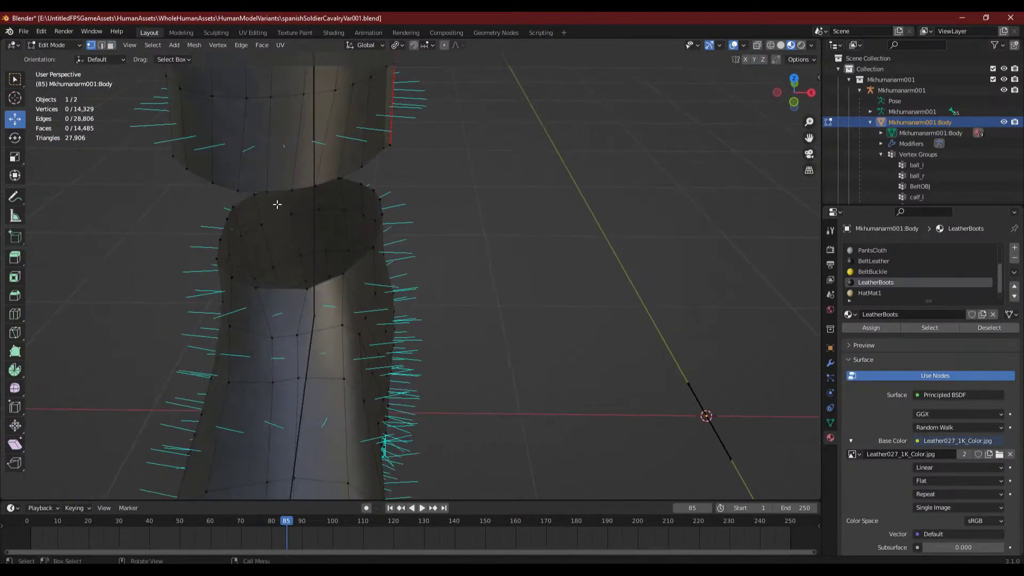
pyautogui.click(266, 192)
pyautogui.keyDown('shift'); pyautogui.click(254, 292); pyautogui.keyUp('shift')
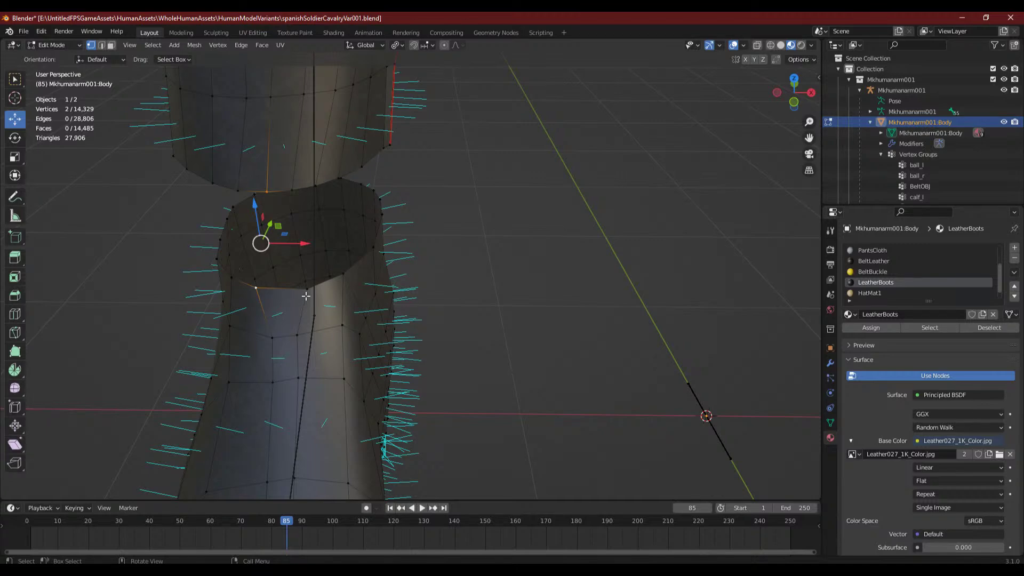
pyautogui.moveTo(368, 285)
pyautogui.mouseDown(button='middle')
pyautogui.moveTo(366, 265)
pyautogui.moveTo(370, 283)
pyautogui.mouseUp(button='middle')
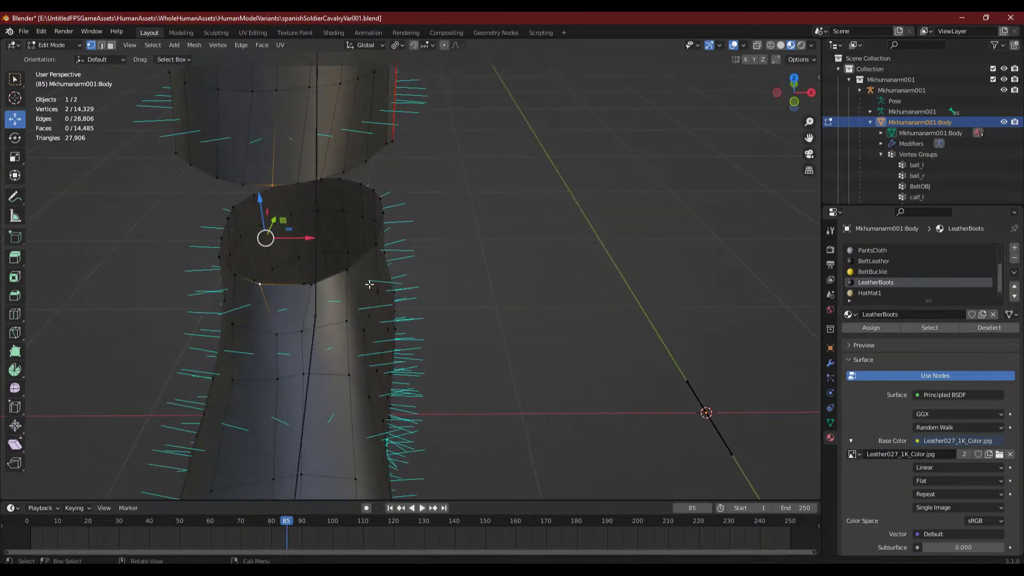
pyautogui.keyDown('alt'); pyautogui.click(315, 181); pyautogui.keyUp('alt')
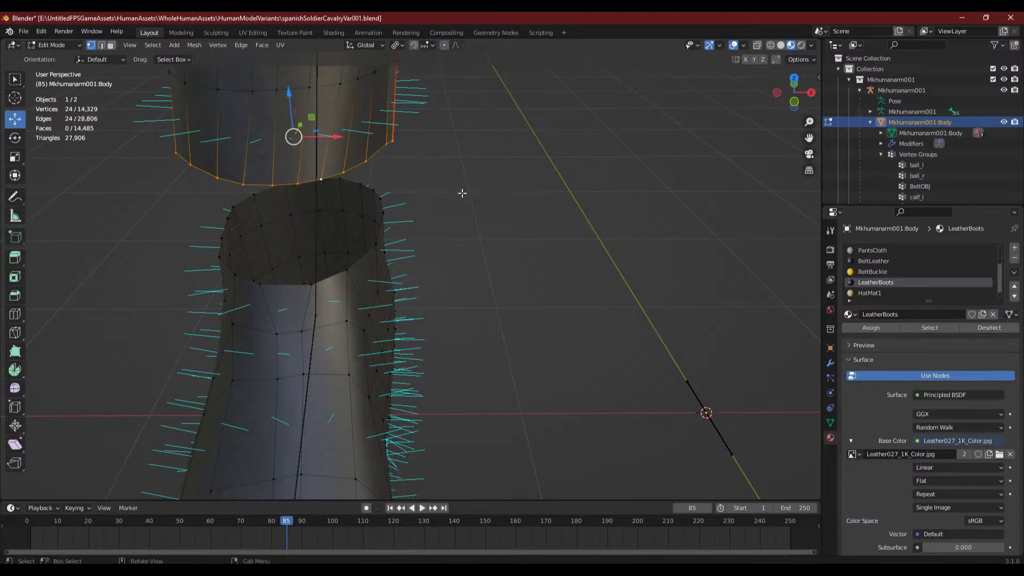
pyautogui.press('s')
pyautogui.click(443, 194)
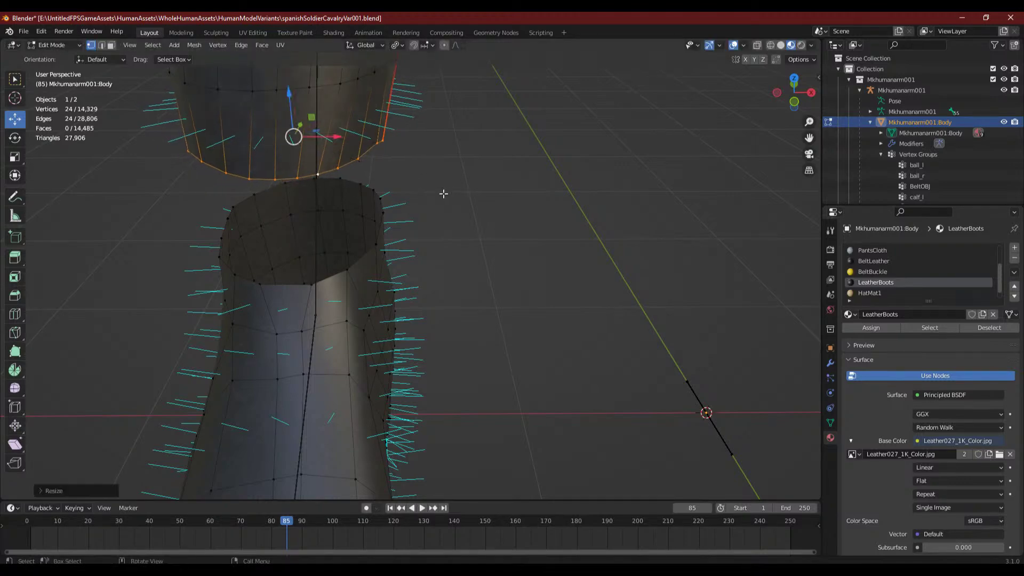
# - Fill the first two faces between the right shaft's bottom edge and the shoe top at the front of the ankle
pyautogui.scroll(-5, 443, 194)
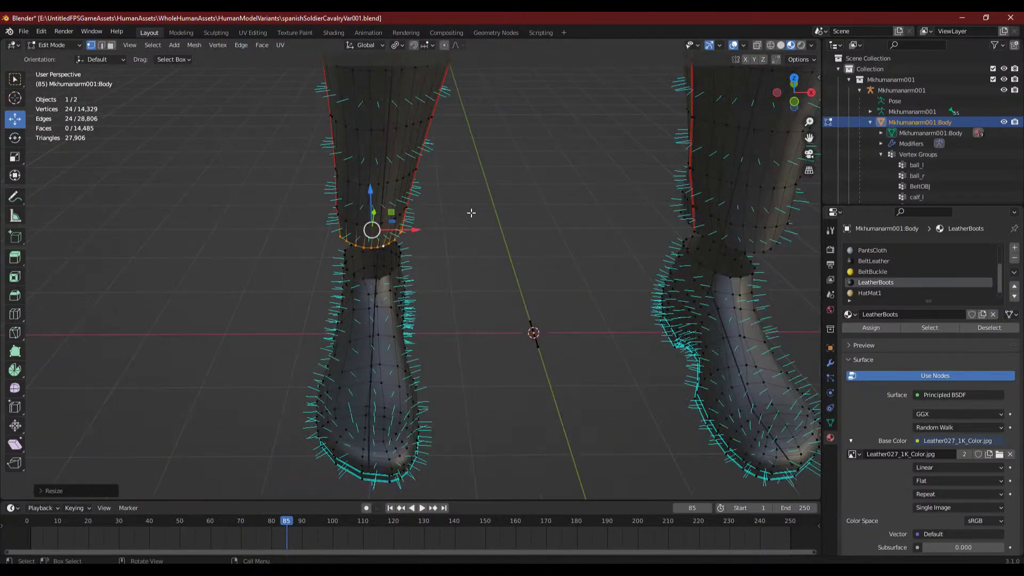
pyautogui.keyDown('shift'); pyautogui.moveTo(510, 206); pyautogui.dragTo(430, 273, button='middle'); pyautogui.keyUp('shift')
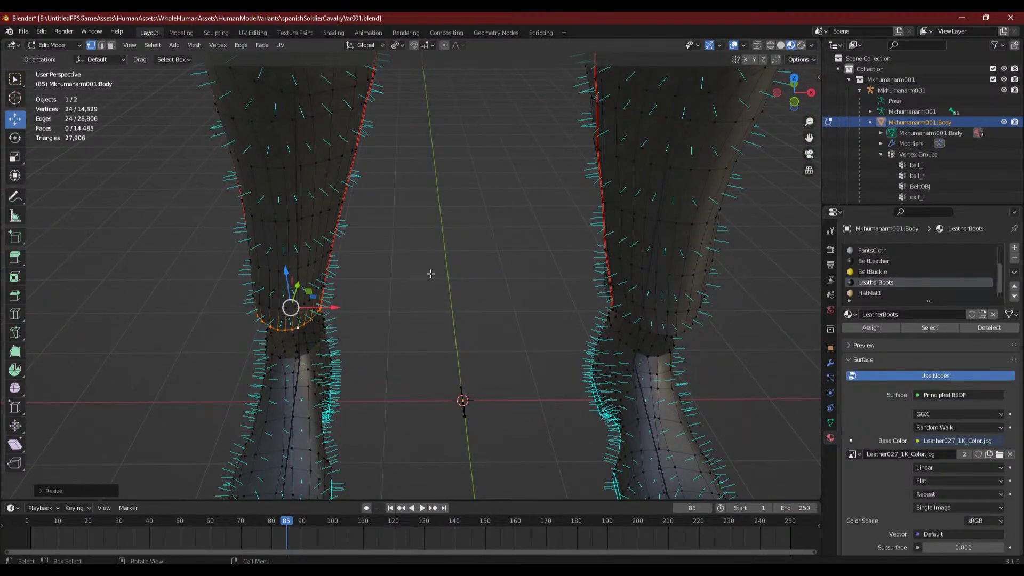
pyautogui.keyDown('shift'); pyautogui.moveTo(317, 346); pyautogui.dragTo(354, 302, button='middle'); pyautogui.keyUp('shift')
pyautogui.scroll(4, 326, 301)
pyautogui.keyDown('shift'); pyautogui.moveTo(205, 325); pyautogui.dragTo(307, 285, button='middle'); pyautogui.keyUp('shift')
pyautogui.keyDown('shift'); pyautogui.click(299, 317); pyautogui.keyUp('shift')
pyautogui.scroll(3, 325, 325)
pyautogui.keyDown('shift'); pyautogui.click(287, 346); pyautogui.keyUp('shift')
pyautogui.keyDown('shift'); pyautogui.click(264, 211); pyautogui.keyUp('shift')
pyautogui.press('f')
pyautogui.click(266, 210)
pyautogui.keyDown('shift'); pyautogui.click(288, 346); pyautogui.keyUp('shift')
pyautogui.keyDown('shift'); pyautogui.click(295, 204); pyautogui.keyUp('shift')
pyautogui.keyDown('shift'); pyautogui.click(337, 324); pyautogui.keyUp('shift')
pyautogui.moveTo(351, 337); pyautogui.dragTo(355, 359, button='middle')
pyautogui.press('f')
# - Fill two more faces between the right shaft and shoe, continuing around the inner front of the ankle
pyautogui.click(267, 322)
pyautogui.keyDown('shift'); pyautogui.click(208, 213); pyautogui.keyUp('shift')
pyautogui.keyDown('shift'); pyautogui.click(239, 205); pyautogui.keyUp('shift')
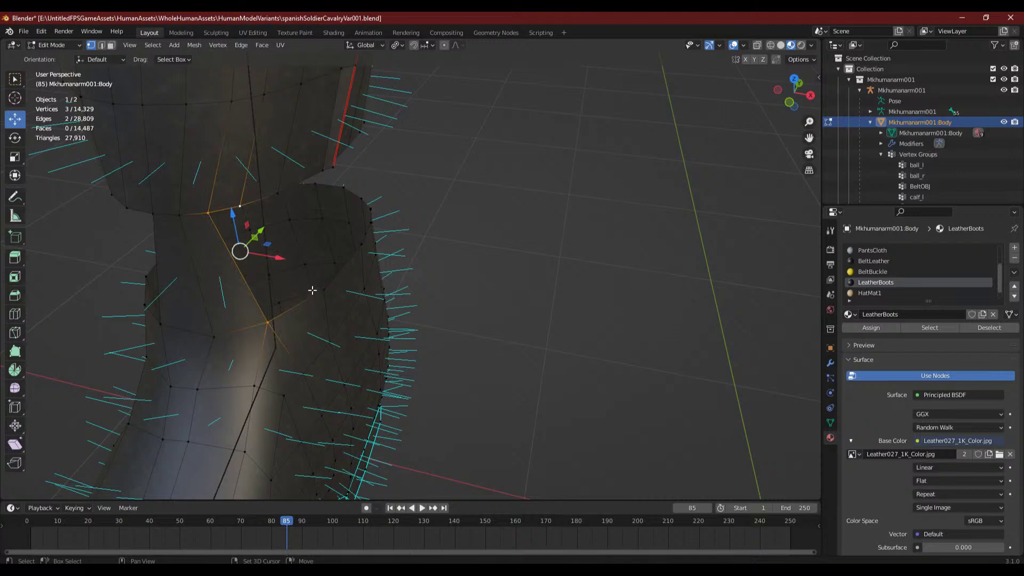
pyautogui.press('f')
pyautogui.click(240, 206)
pyautogui.moveTo(240, 206); pyautogui.dragTo(237, 332, button='middle')
pyautogui.keyDown('shift'); pyautogui.click(237, 332); pyautogui.keyUp('shift')
pyautogui.keyDown('shift'); pyautogui.click(297, 293); pyautogui.keyUp('shift')
pyautogui.keyDown('shift'); pyautogui.click(293, 191); pyautogui.keyUp('shift')
pyautogui.press('f')
# - Bridge the right shaft and shoe with three more faces, working from the front towards the outer side of the ankle
pyautogui.moveTo(293, 192); pyautogui.dragTo(291, 213, button='middle')
pyautogui.moveTo(359, 194); pyautogui.dragTo(477, 270, button='middle')
pyautogui.click(455, 274)
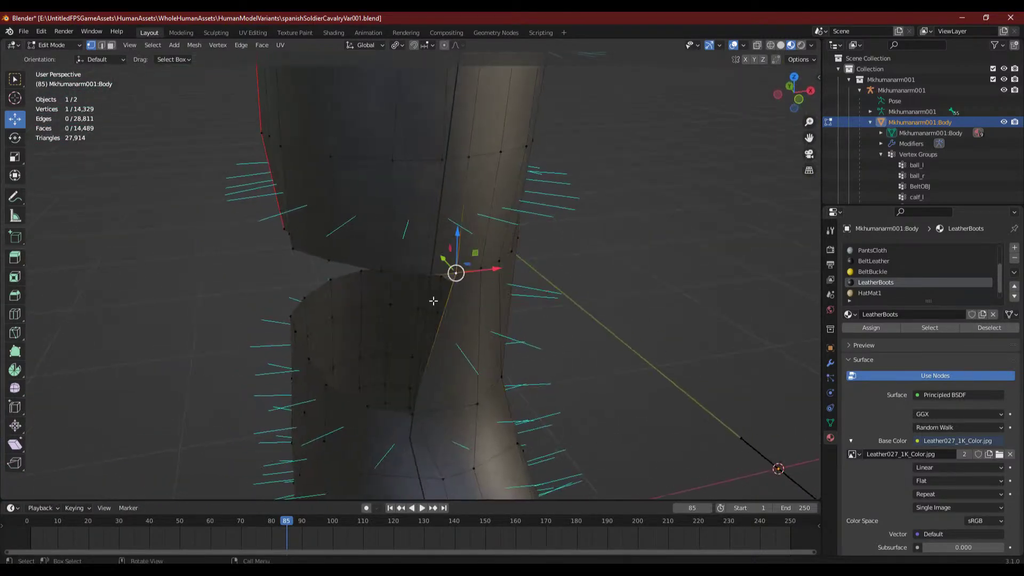
pyautogui.keyDown('shift'); pyautogui.click(411, 418); pyautogui.keyUp('shift')
pyautogui.keyDown('shift'); pyautogui.click(381, 270); pyautogui.keyUp('shift')
pyautogui.press('f')
pyautogui.click(381, 270)
pyautogui.keyDown('shift'); pyautogui.click(413, 419); pyautogui.keyUp('shift')
pyautogui.keyDown('shift'); pyautogui.click(362, 411); pyautogui.keyUp('shift')
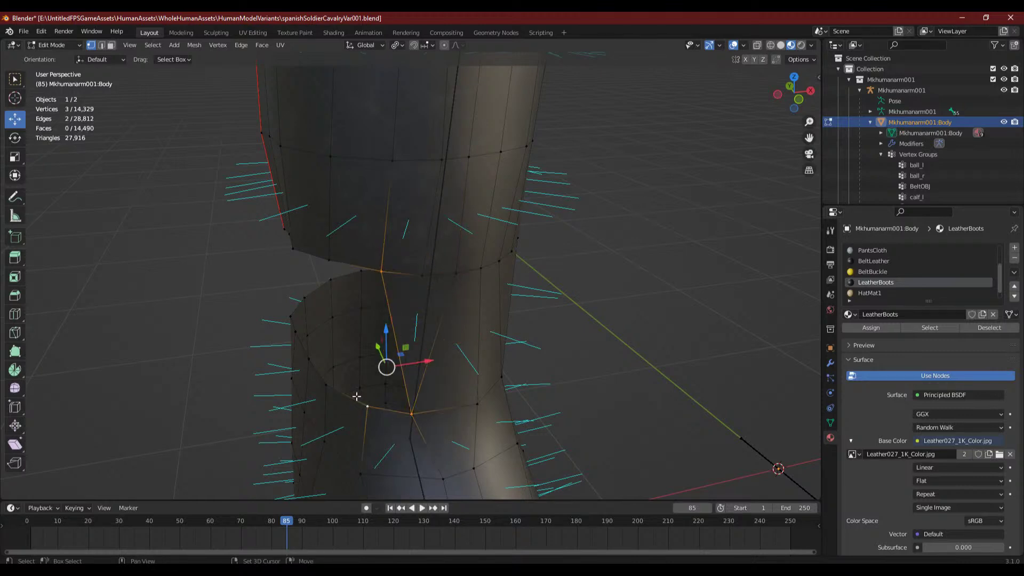
pyautogui.press('f')
pyautogui.click(329, 260)
pyautogui.keyDown('shift'); pyautogui.click(367, 406); pyautogui.keyUp('shift')
pyautogui.keyDown('shift'); pyautogui.click(325, 385); pyautogui.keyUp('shift')
pyautogui.moveTo(311, 285)
pyautogui.mouseDown(button='middle')
pyautogui.moveTo(297, 290)
pyautogui.moveTo(311, 299)
pyautogui.mouseUp(button='middle')
pyautogui.press('f')
# - Add two more connecting faces between the right shaft and shoe around the outer side of the ankle
pyautogui.click(460, 321)
pyautogui.keyDown('shift'); pyautogui.click(481, 427); pyautogui.keyUp('shift')
pyautogui.keyDown('shift'); pyautogui.click(427, 412); pyautogui.keyUp('shift')
pyautogui.keyDown('shift'); pyautogui.click(426, 299); pyautogui.keyUp('shift')
pyautogui.press('f')
pyautogui.click(426, 302)
pyautogui.keyDown('shift'); pyautogui.click(439, 409); pyautogui.keyUp('shift')
pyautogui.keyDown('shift'); pyautogui.click(413, 300); pyautogui.keyUp('shift')
pyautogui.moveTo(413, 299); pyautogui.dragTo(446, 398, button='middle')
pyautogui.press('f')
# - Delete the lower faces flanking the outer seam of the right boot shaft and the connecting face directly below them
pyautogui.click(470, 381)
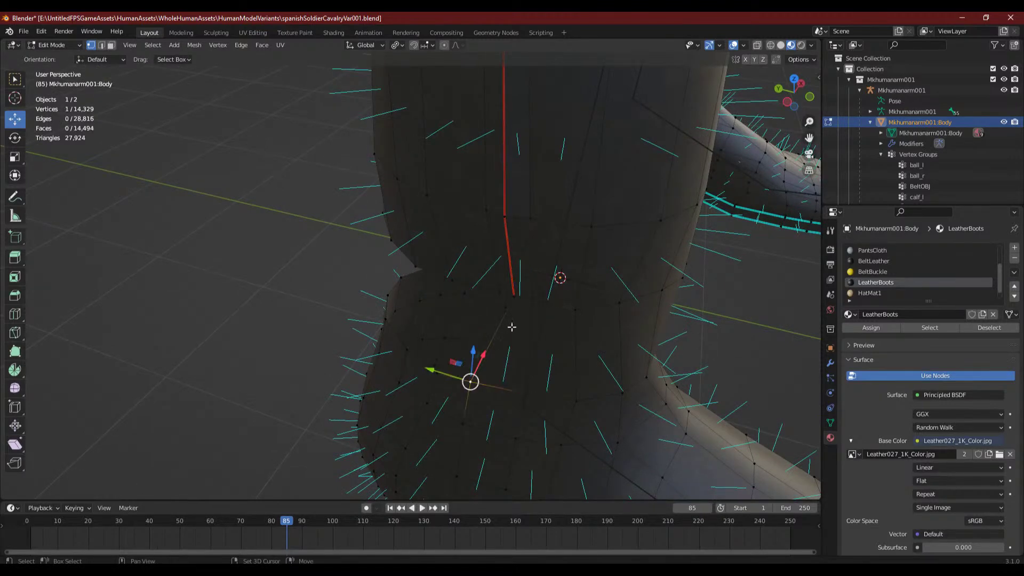
pyautogui.moveTo(539, 309); pyautogui.dragTo(448, 306, button='middle')
pyautogui.click(111, 46)
pyautogui.moveTo(347, 219); pyautogui.dragTo(392, 226, button='middle')
pyautogui.moveTo(431, 211); pyautogui.dragTo(457, 243)
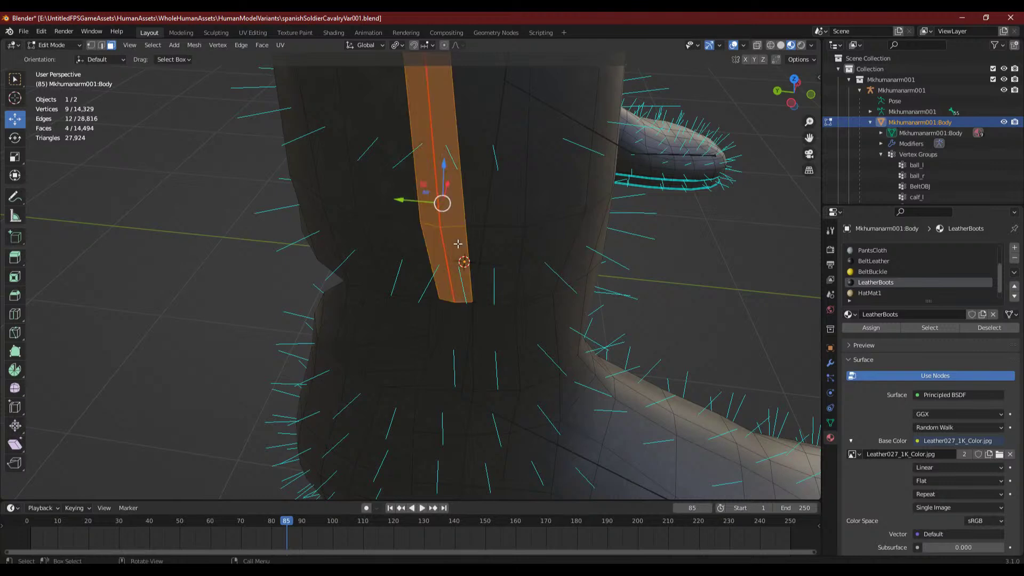
pyautogui.press('x')
pyautogui.click(458, 244)
pyautogui.click(438, 325)
pyautogui.click(450, 347)
pyautogui.press('x')
pyautogui.click(451, 348)
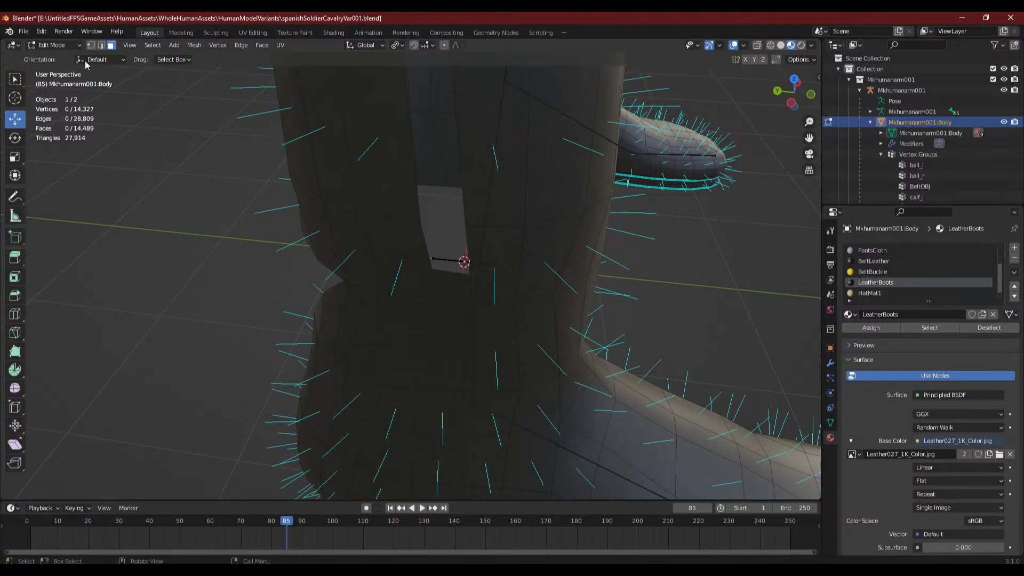
# - Fill two wider faces over the outer seam gap, starting from the top edge of the right shoe
pyautogui.click(480, 303)
pyautogui.keyDown('shift'); pyautogui.click(482, 399); pyautogui.keyUp('shift')
pyautogui.keyDown('shift'); pyautogui.click(412, 394); pyautogui.keyUp('shift')
pyautogui.keyDown('shift'); pyautogui.click(437, 299); pyautogui.keyUp('shift')
pyautogui.press('f')
pyautogui.click(437, 300)
pyautogui.keyDown('shift'); pyautogui.click(473, 302); pyautogui.keyUp('shift')
pyautogui.keyDown('shift'); pyautogui.click(465, 226); pyautogui.keyUp('shift')
pyautogui.keyDown('shift'); pyautogui.click(420, 221); pyautogui.keyUp('shift')
pyautogui.press('f')
# - Fill the opening remaining in the lower outer seam gap with one more face and clear the selection
pyautogui.click(421, 222)
pyautogui.keyDown('shift'); pyautogui.click(464, 226); pyautogui.keyUp('shift')
pyautogui.keyDown('shift'); pyautogui.moveTo(410, 221); pyautogui.dragTo(416, 299, button='middle'); pyautogui.keyUp('shift')
pyautogui.keyDown('shift'); pyautogui.click(437, 299); pyautogui.keyUp('shift')
pyautogui.keyDown('shift'); pyautogui.click(472, 303); pyautogui.keyUp('shift')
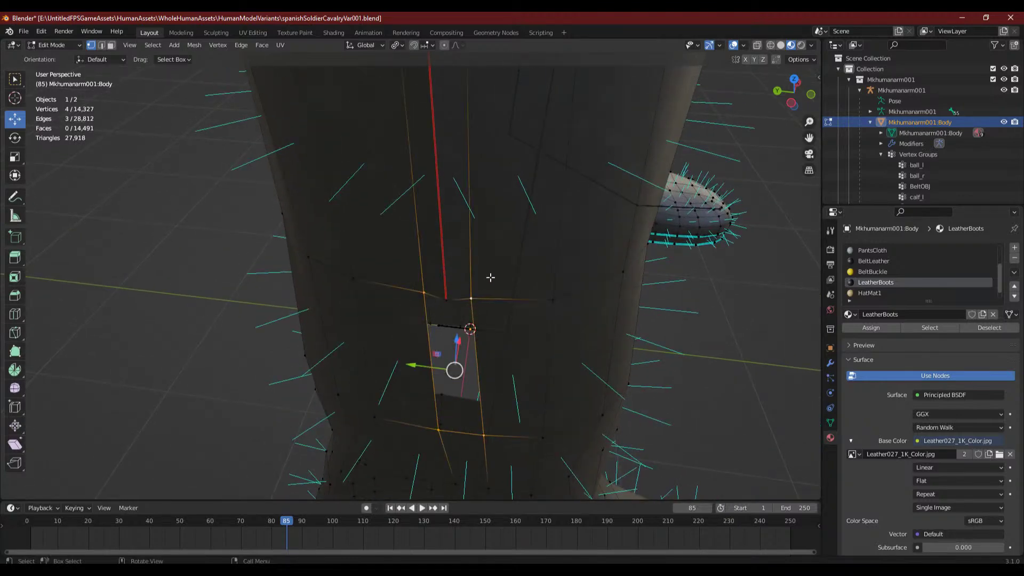
pyautogui.press('f')
pyautogui.hotkey('alt', 'a')
pyautogui.moveTo(491, 277); pyautogui.dragTo(491, 276, button='middle')
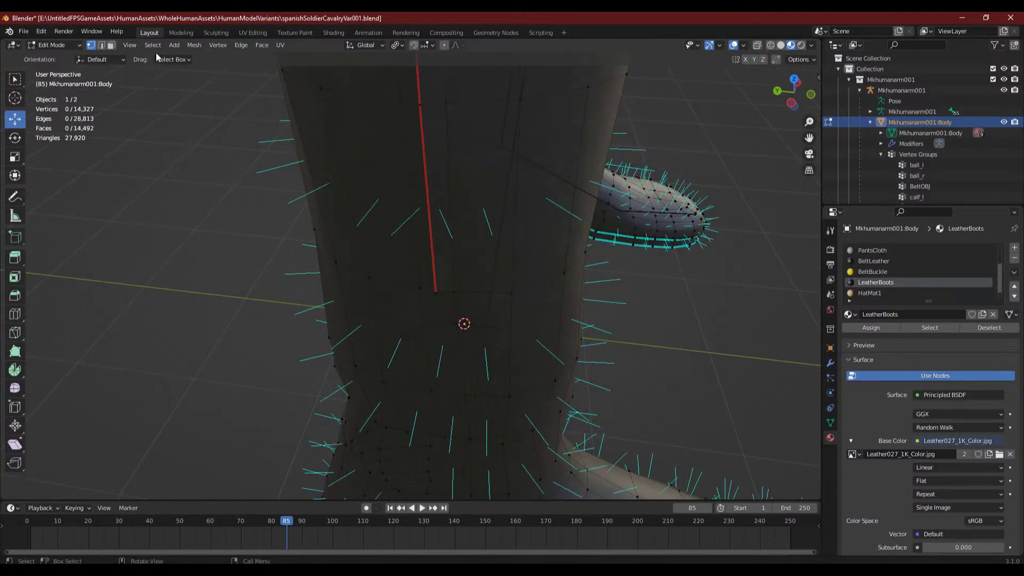
# - Delete the next four narrow faces flanking the outer seam further up the right boot shaft
pyautogui.moveTo(408, 132); pyautogui.dragTo(436, 86)
pyautogui.moveTo(436, 86); pyautogui.dragTo(509, 249, button='middle')
pyautogui.press('x')
pyautogui.click(510, 249)
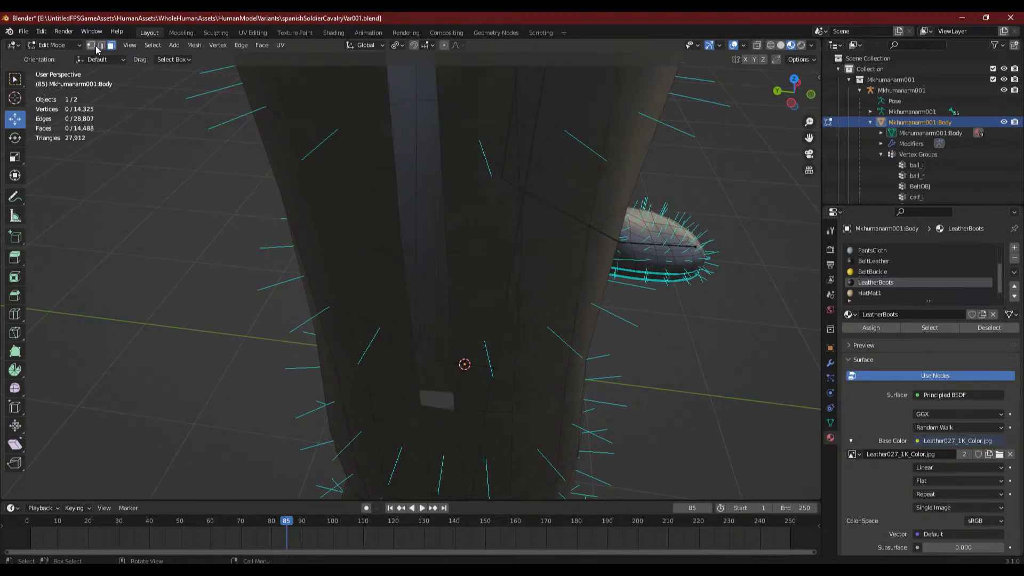
# - Close the upper outer seam gap on the right boot shaft with two wide faces and clear the selection
pyautogui.click(400, 247)
pyautogui.keyDown('shift'); pyautogui.click(420, 405); pyautogui.keyUp('shift')
pyautogui.keyDown('shift'); pyautogui.click(453, 410); pyautogui.keyUp('shift')
pyautogui.keyDown('shift'); pyautogui.click(448, 253); pyautogui.keyUp('shift')
pyautogui.press('f')
pyautogui.click(449, 253)
pyautogui.keyDown('shift'); pyautogui.click(400, 250); pyautogui.keyUp('shift')
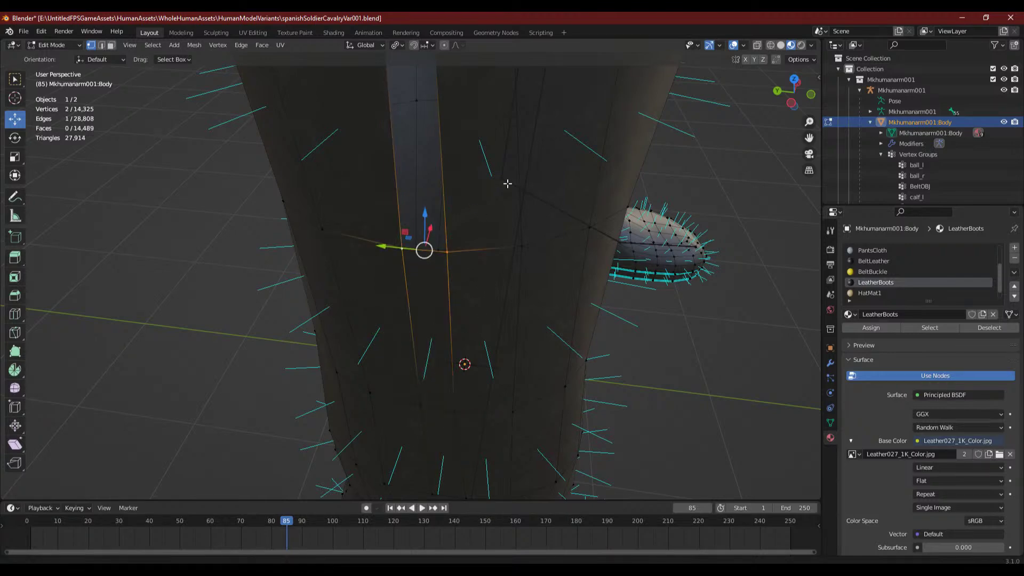
pyautogui.keyDown('shift'); pyautogui.moveTo(507, 183); pyautogui.dragTo(525, 293, button='middle'); pyautogui.keyUp('shift')
pyautogui.keyDown('shift'); pyautogui.click(433, 275); pyautogui.keyUp('shift')
pyautogui.keyDown('shift'); pyautogui.click(490, 278); pyautogui.keyUp('shift')
pyautogui.press('f')
pyautogui.hotkey('alt', 'a')
pyautogui.scroll(-7, 505, 258)
pyautogui.moveTo(505, 258); pyautogui.dragTo(514, 316, button='middle')
pyautogui.scroll(5, 457, 308)
pyautogui.moveTo(515, 316); pyautogui.dragTo(384, 307, button='middle')
pyautogui.scroll(4, 384, 307)
pyautogui.keyDown('shift'); pyautogui.moveTo(519, 348); pyautogui.dragTo(391, 315, button='middle'); pyautogui.keyUp('shift')
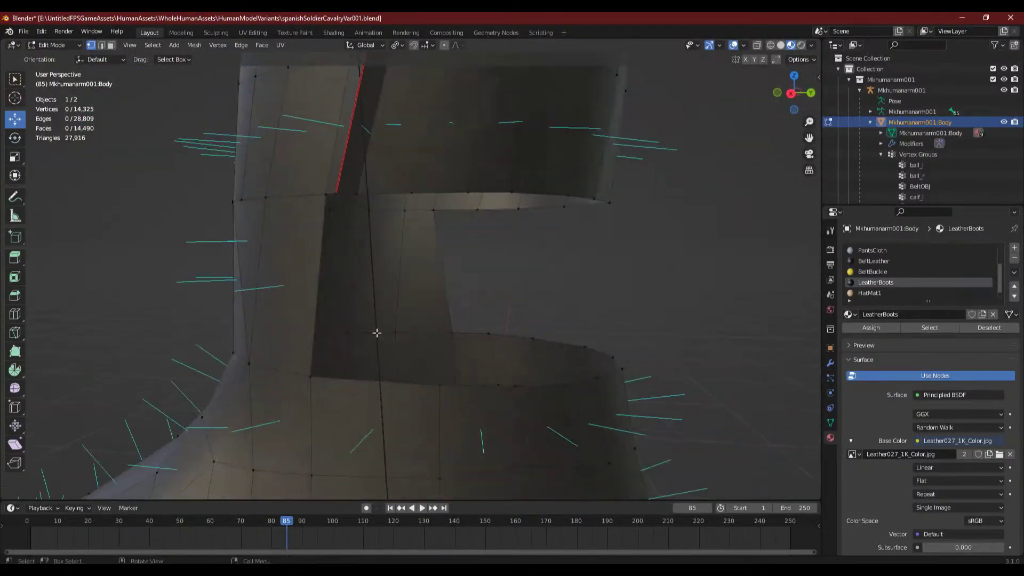
pyautogui.keyDown('shift'); pyautogui.click(310, 377); pyautogui.keyUp('shift')
pyautogui.keyDown('shift'); pyautogui.click(440, 385); pyautogui.keyUp('shift')
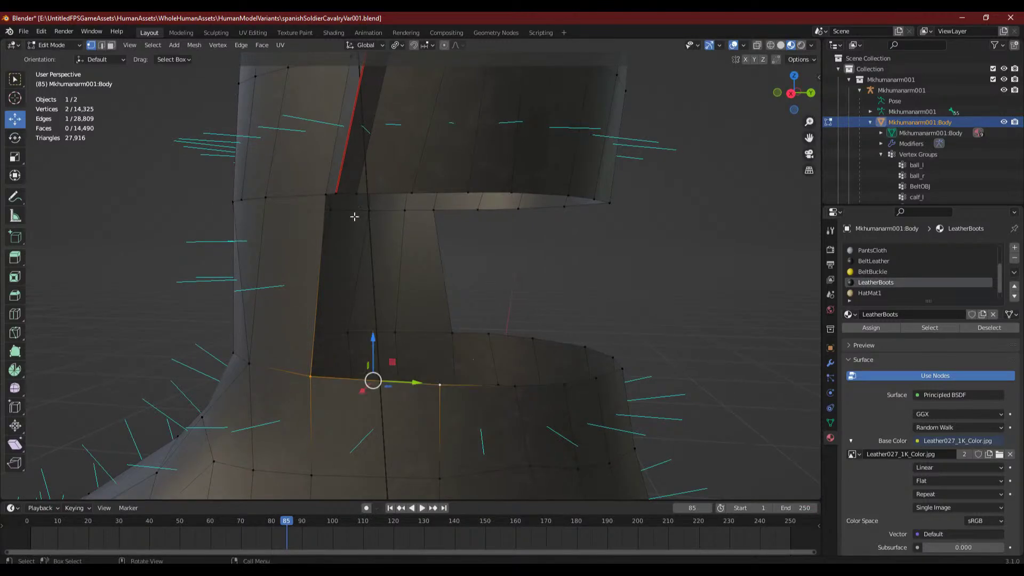
pyautogui.keyDown('shift'); pyautogui.click(326, 194); pyautogui.keyUp('shift')
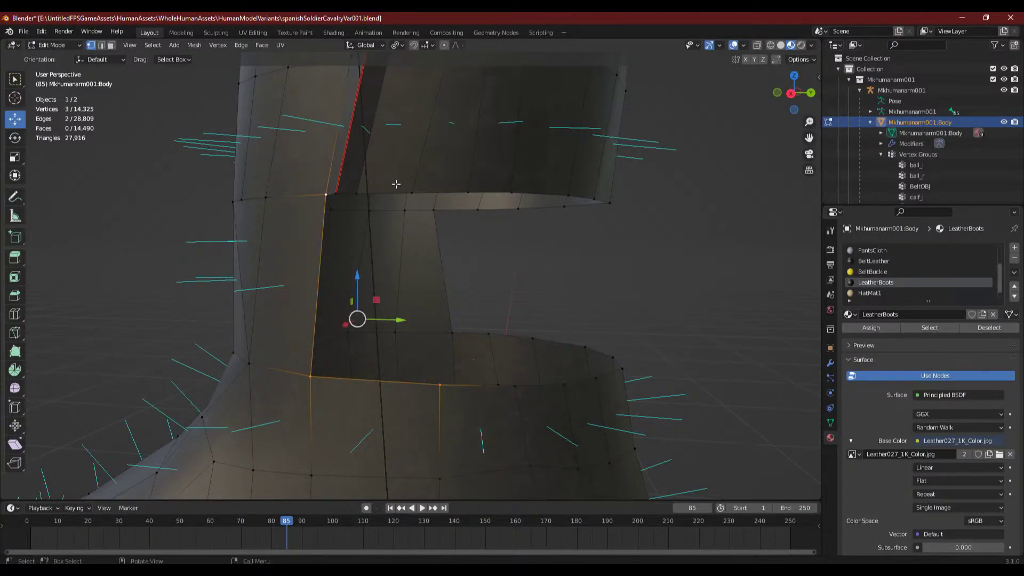
# - Delete the strip of narrow faces along the inner seam of the right boot shaft
pyautogui.moveTo(393, 183); pyautogui.dragTo(407, 202, button='middle')
pyautogui.click(111, 46)
pyautogui.moveTo(412, 100); pyautogui.dragTo(472, 145)
pyautogui.keyDown('shift'); pyautogui.moveTo(477, 150); pyautogui.dragTo(470, 217, button='middle'); pyautogui.keyUp('shift')
pyautogui.press('x')
pyautogui.click(460, 215)
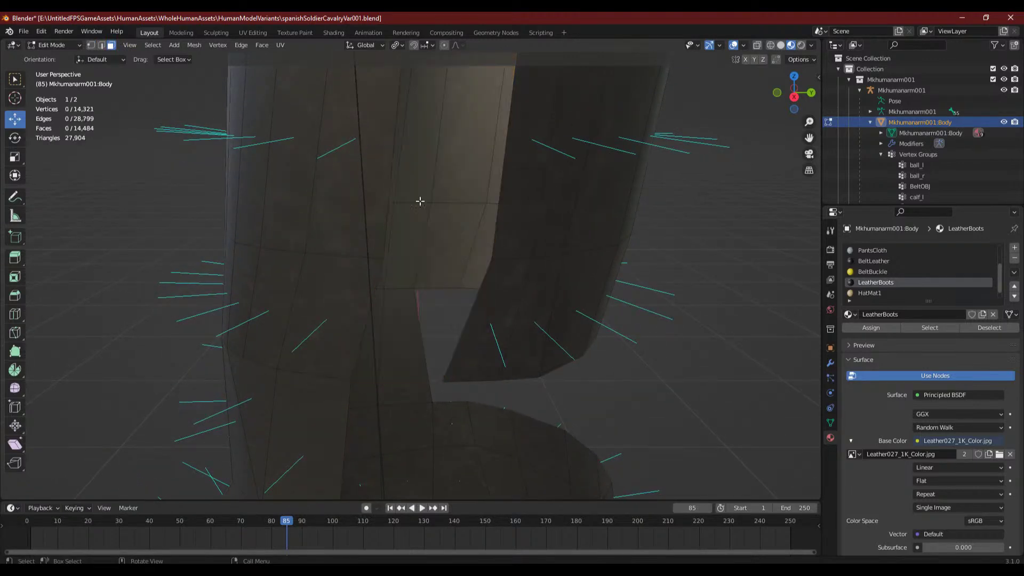
# - Close the lower inner seam gap on the right boot shaft with two wide faces and clear the selection
pyautogui.click(374, 260)
pyautogui.keyDown('shift'); pyautogui.click(351, 380); pyautogui.keyUp('shift')
pyautogui.keyDown('shift'); pyautogui.click(443, 380); pyautogui.keyUp('shift')
pyautogui.keyDown('shift'); pyautogui.click(493, 271); pyautogui.keyUp('shift')
pyautogui.press('f')
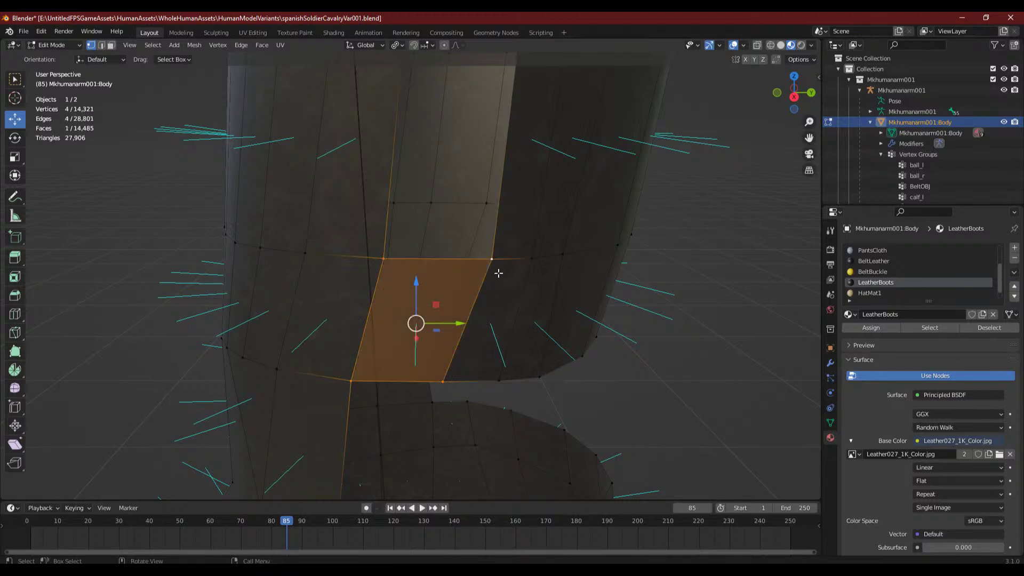
pyautogui.click(491, 260)
pyautogui.keyDown('shift'); pyautogui.click(384, 259); pyautogui.keyUp('shift')
pyautogui.moveTo(388, 263); pyautogui.dragTo(421, 298, button='middle')
pyautogui.keyDown('shift'); pyautogui.click(249, 128); pyautogui.keyUp('shift')
pyautogui.keyDown('shift'); pyautogui.click(386, 133); pyautogui.keyUp('shift')
pyautogui.press('f')
pyautogui.hotkey('alt', 'a')
# - Delete the next six faces along the inner seam, directly above the rebuilt part of the right boot shaft
pyautogui.moveTo(411, 107); pyautogui.dragTo(438, 316, button='middle')
pyautogui.scroll(-4, 438, 316)
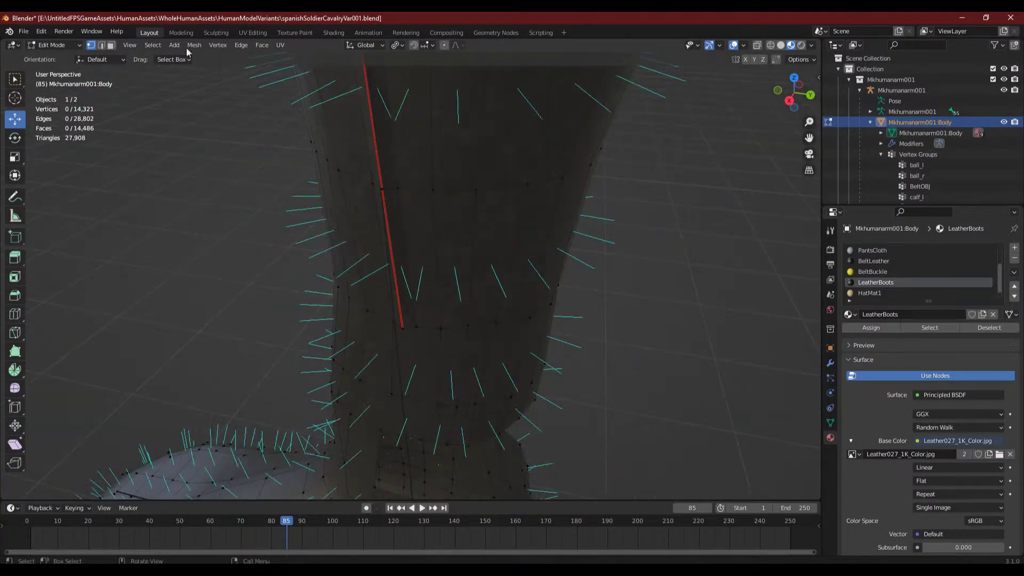
pyautogui.keyDown('alt'); pyautogui.click(411, 200); pyautogui.keyUp('alt')
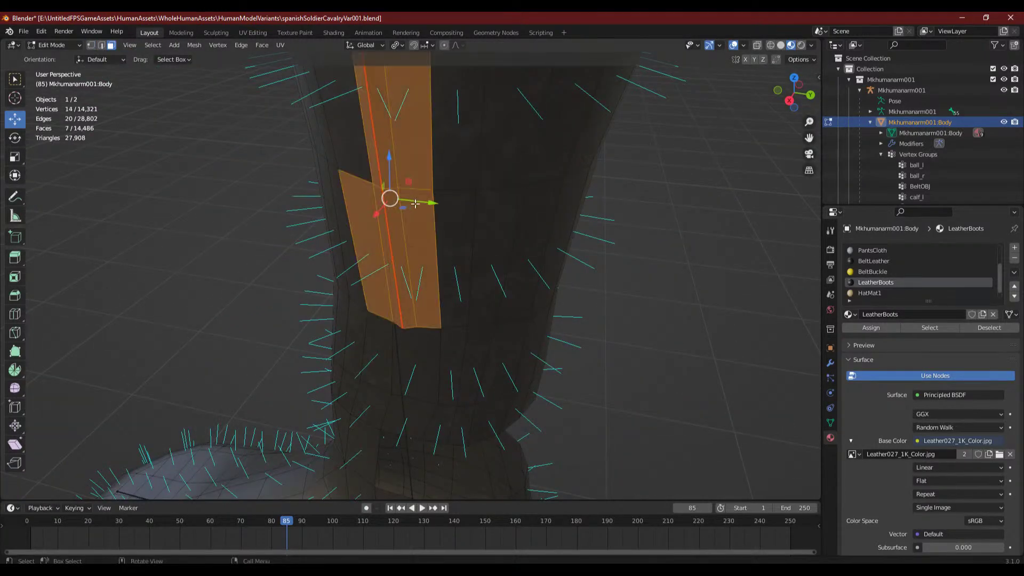
pyautogui.click(422, 162)
pyautogui.moveTo(505, 226); pyautogui.dragTo(518, 225, button='middle')
pyautogui.moveTo(434, 177); pyautogui.dragTo(473, 211)
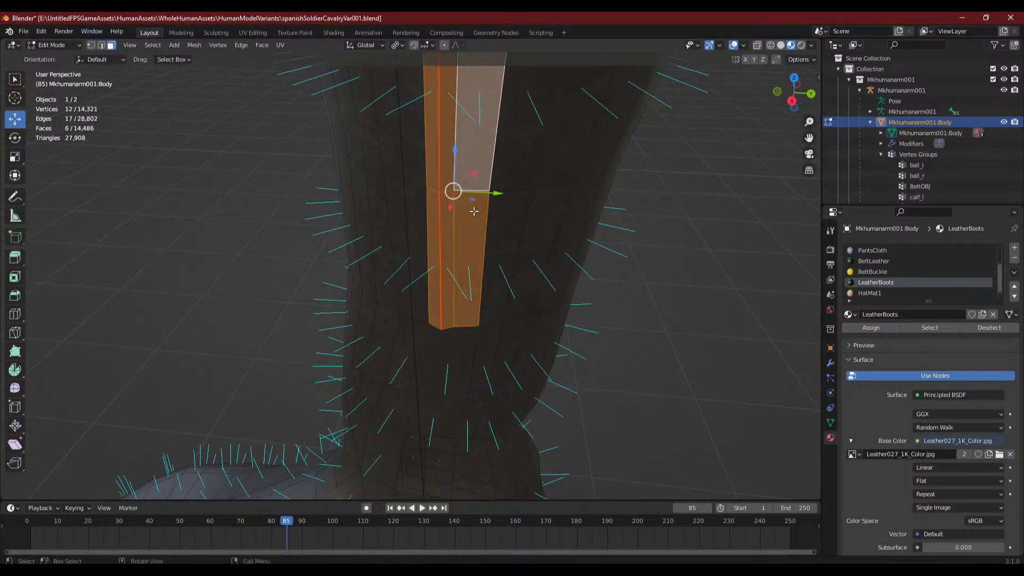
pyautogui.press('x')
pyautogui.click(473, 213)
# - Fill the mid-shaft opening in the right boot's inner seam with two stacked faces and clear the selection
pyautogui.press('1')
pyautogui.click(423, 186)
pyautogui.keyDown('shift'); pyautogui.click(423, 331); pyautogui.keyUp('shift')
pyautogui.keyDown('shift'); pyautogui.click(494, 338); pyautogui.keyUp('shift')
pyautogui.keyDown('shift'); pyautogui.click(506, 203); pyautogui.keyUp('shift')
pyautogui.press('f')
pyautogui.click(492, 195)
pyautogui.keyDown('shift'); pyautogui.moveTo(490, 196); pyautogui.dragTo(472, 347, button='middle'); pyautogui.keyUp('shift')
pyautogui.keyDown('shift'); pyautogui.click(412, 346); pyautogui.keyUp('shift')
pyautogui.keyDown('shift'); pyautogui.click(402, 184); pyautogui.keyUp('shift')
pyautogui.keyDown('shift'); pyautogui.click(512, 185); pyautogui.keyUp('shift')
pyautogui.press('f')
pyautogui.click(494, 245)
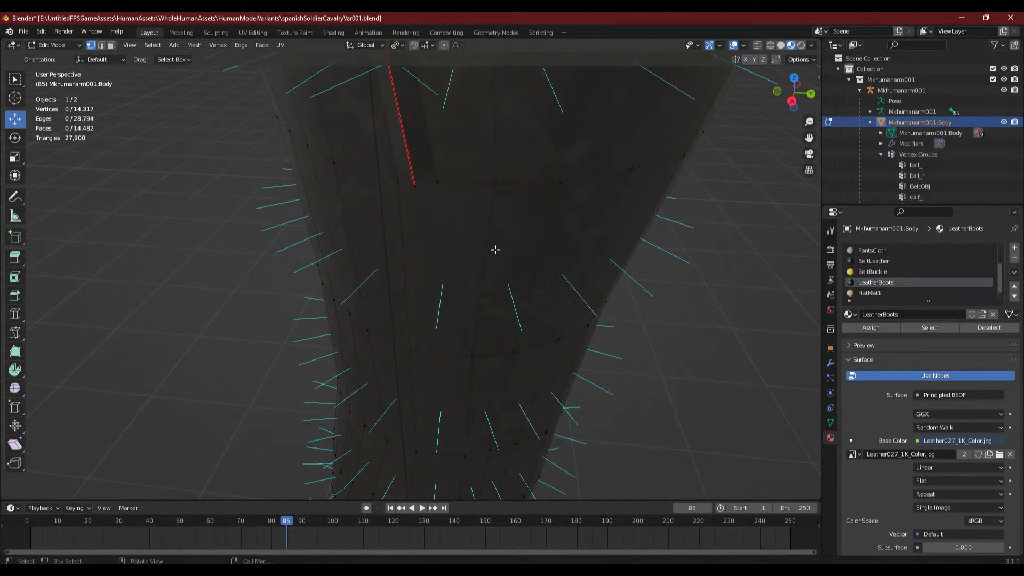
# - Delete six more faces along the remaining inner seam on the widening part of the right boot shaft
pyautogui.scroll(4, 495, 248)
pyautogui.scroll(-6, 493, 269)
pyautogui.moveTo(494, 271); pyautogui.dragTo(382, 283, button='middle')
pyautogui.press('3')
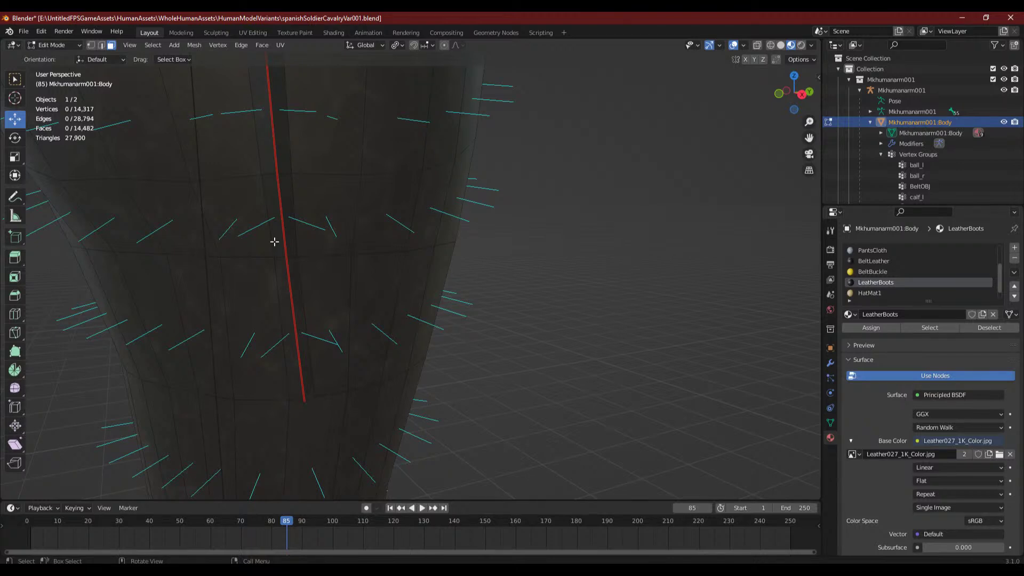
pyautogui.moveTo(280, 247); pyautogui.dragTo(319, 291)
pyautogui.press('x')
pyautogui.click(320, 290)
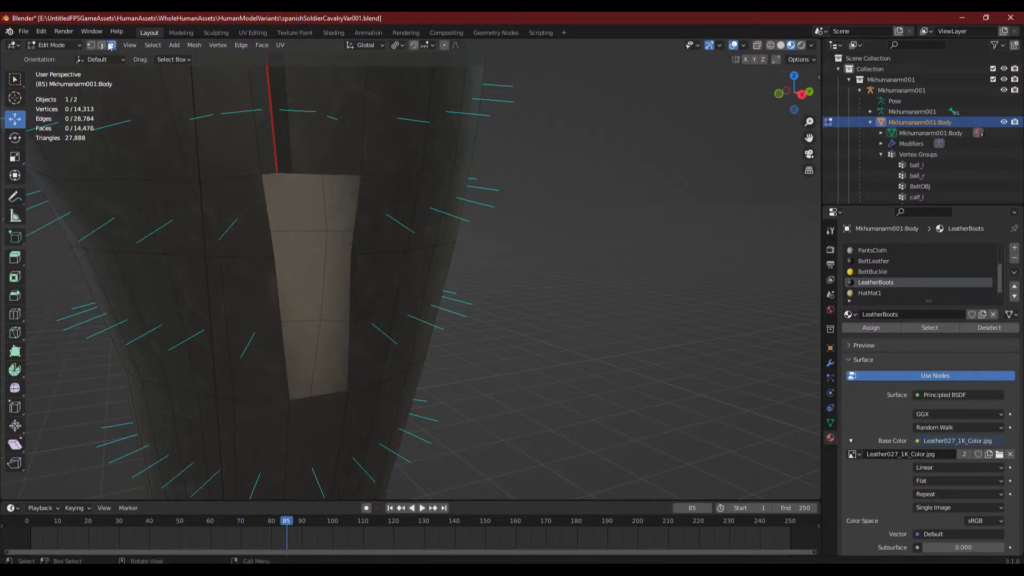
# - Bridge the new inner seam opening on the widening part of the shaft with two wide faces and clear the selection
pyautogui.click(272, 260)
pyautogui.keyDown('shift'); pyautogui.click(289, 400); pyautogui.keyUp('shift')
pyautogui.keyDown('shift'); pyautogui.click(347, 392); pyautogui.keyUp('shift')
pyautogui.keyDown('shift'); pyautogui.click(358, 258); pyautogui.keyUp('shift')
pyautogui.press('f')
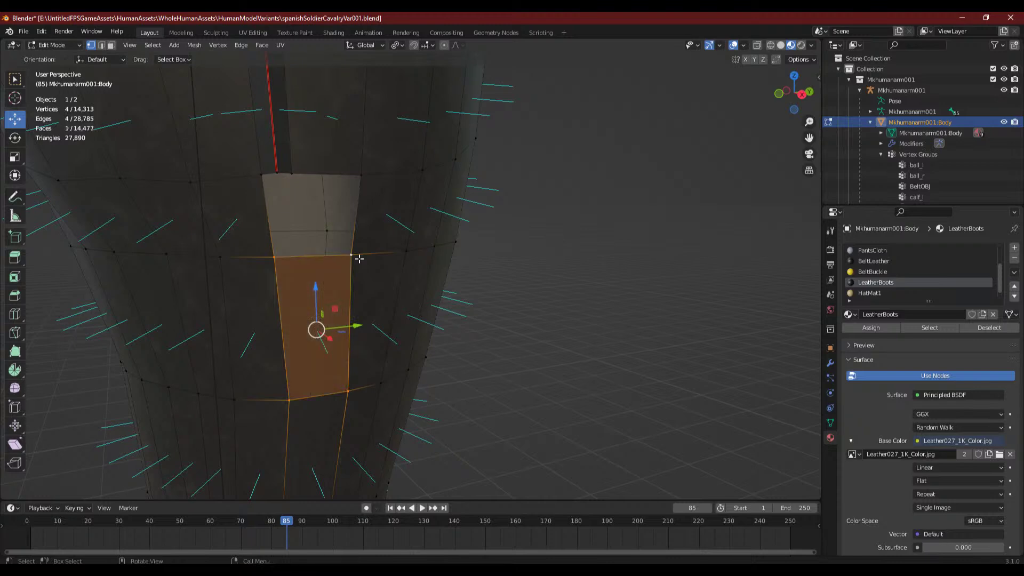
pyautogui.click(359, 259)
pyautogui.keyDown('shift'); pyautogui.click(269, 258); pyautogui.keyUp('shift')
pyautogui.keyDown('shift'); pyautogui.click(249, 180); pyautogui.keyUp('shift')
pyautogui.keyDown('shift'); pyautogui.click(367, 177); pyautogui.keyUp('shift')
pyautogui.press('f')
pyautogui.hotkey('alt', 'a')
# - Delete the six faces around the lower end of the inner seam remaining on the upper right boot shaft
pyautogui.moveTo(365, 168); pyautogui.dragTo(299, 310, button='middle')
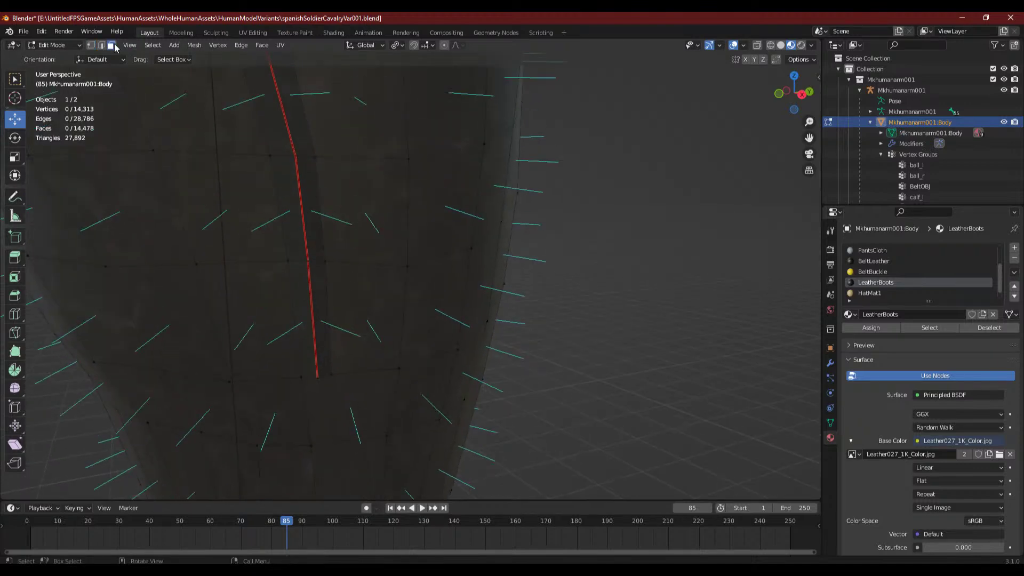
pyautogui.moveTo(297, 242); pyautogui.dragTo(368, 342)
pyautogui.press('x')
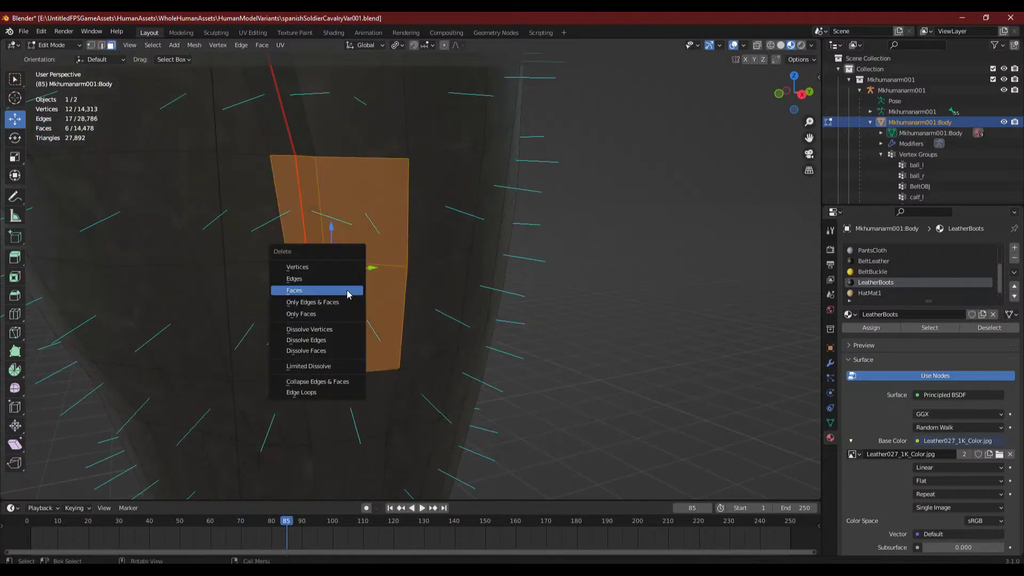
pyautogui.click(347, 290)
# - Fill the lower half of the upper-shaft inner seam opening with one wide face
pyautogui.click(288, 261)
pyautogui.keyDown('shift'); pyautogui.click(301, 377); pyautogui.keyUp('shift')
pyautogui.keyDown('shift'); pyautogui.click(399, 368); pyautogui.keyUp('shift')
pyautogui.keyDown('shift'); pyautogui.click(407, 266); pyautogui.keyUp('shift')
pyautogui.press('f')
# - Fill the upper half of the same inner seam opening with another wide face and clear the selection
pyautogui.click(408, 266)
pyautogui.keyDown('shift'); pyautogui.click(288, 261); pyautogui.keyUp('shift')
pyautogui.keyDown('shift'); pyautogui.click(265, 169); pyautogui.keyUp('shift')
pyautogui.keyDown('shift'); pyautogui.click(409, 161); pyautogui.keyUp('shift')
pyautogui.moveTo(444, 198); pyautogui.dragTo(389, 334, button='middle')
pyautogui.scroll(8, 393, 341)
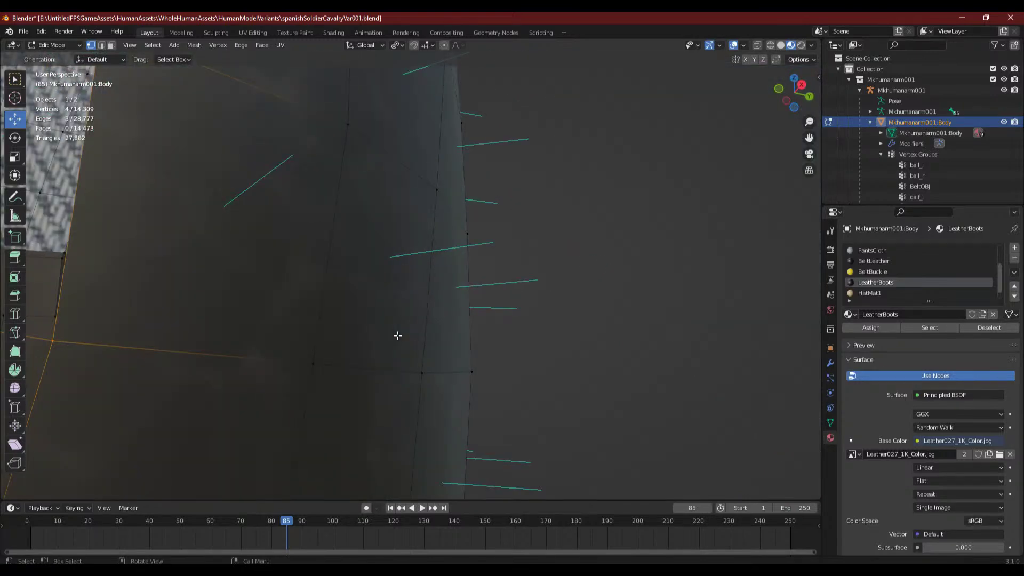
pyautogui.moveTo(379, 321); pyautogui.dragTo(415, 338, button='middle')
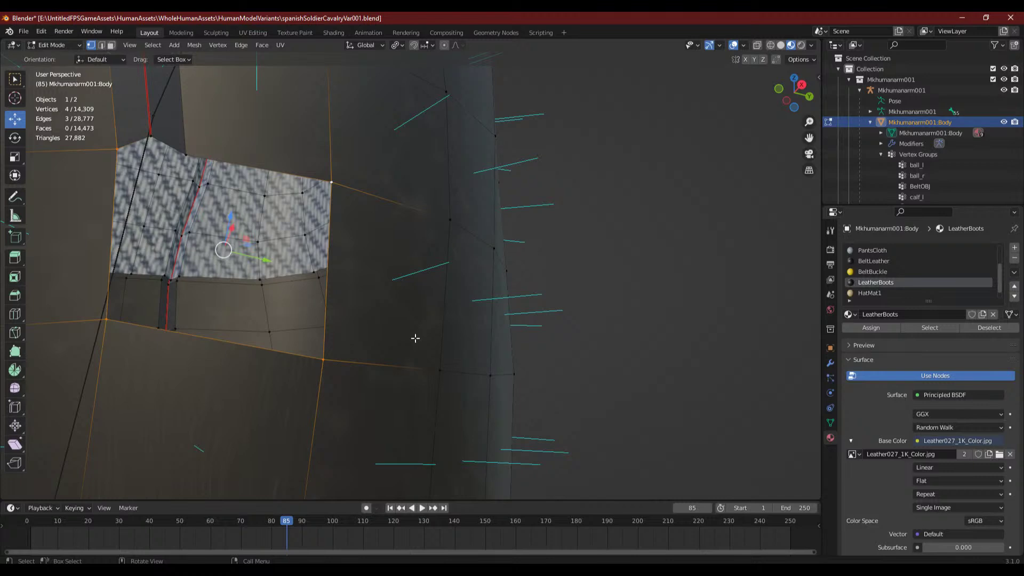
pyautogui.scroll(-3, 414, 338)
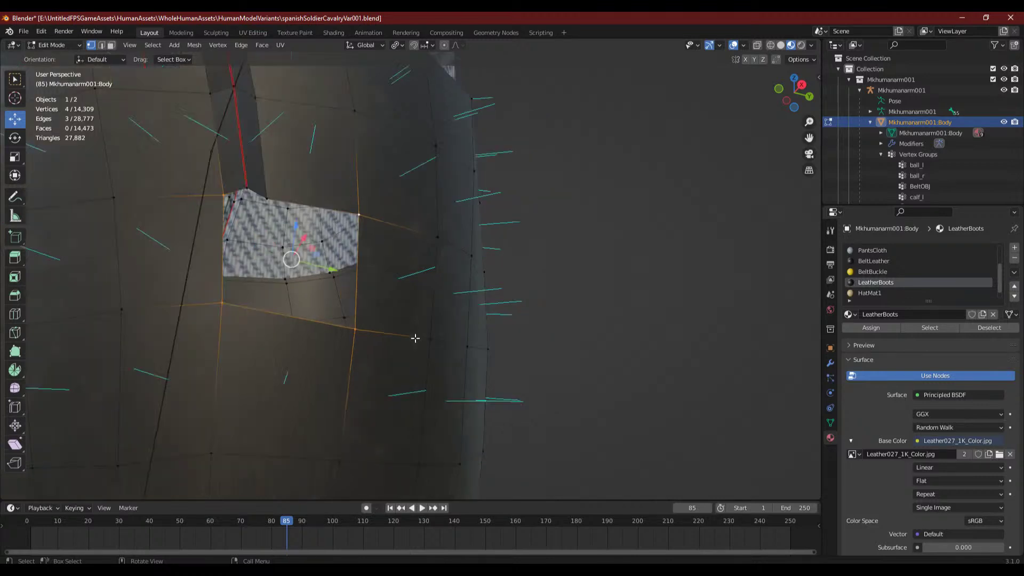
pyautogui.moveTo(411, 322); pyautogui.dragTo(341, 306, button='middle')
pyautogui.press('f')
pyautogui.click(279, 264)
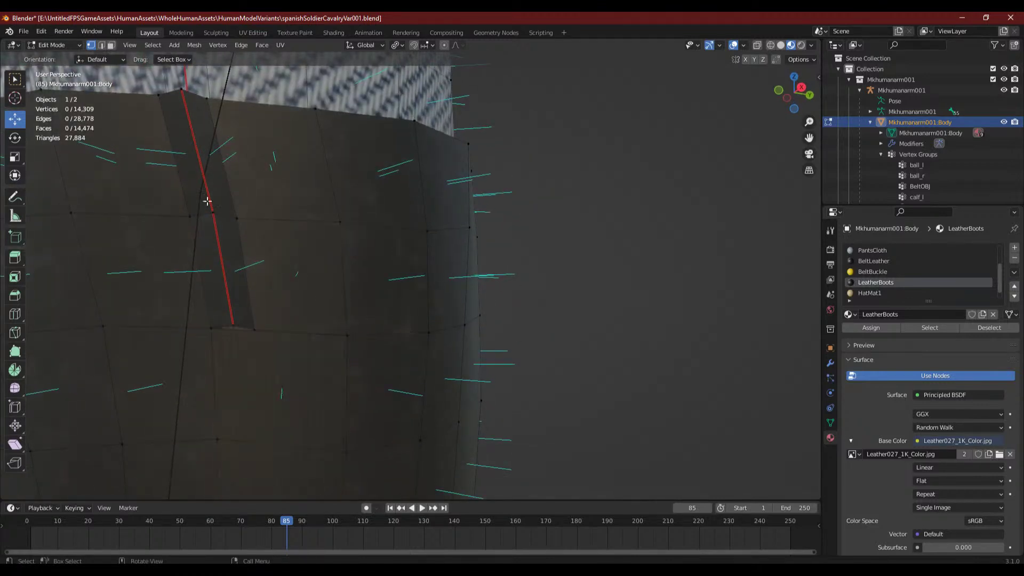
# - Replace the three inner seam faces in the second row below the right boot's rim with one wide face
pyautogui.moveTo(205, 231); pyautogui.dragTo(309, 291)
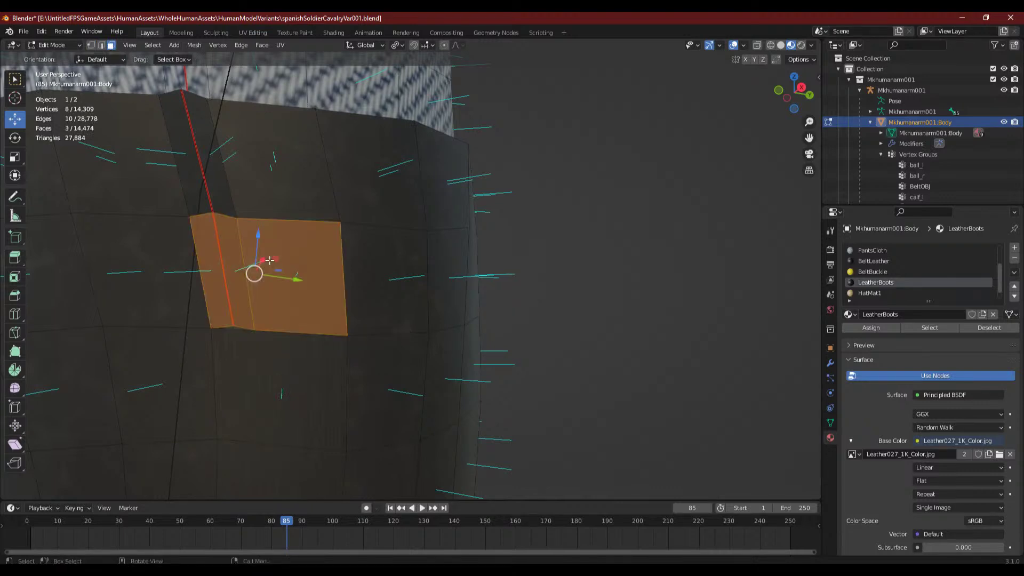
pyautogui.press('x')
pyautogui.click(270, 260)
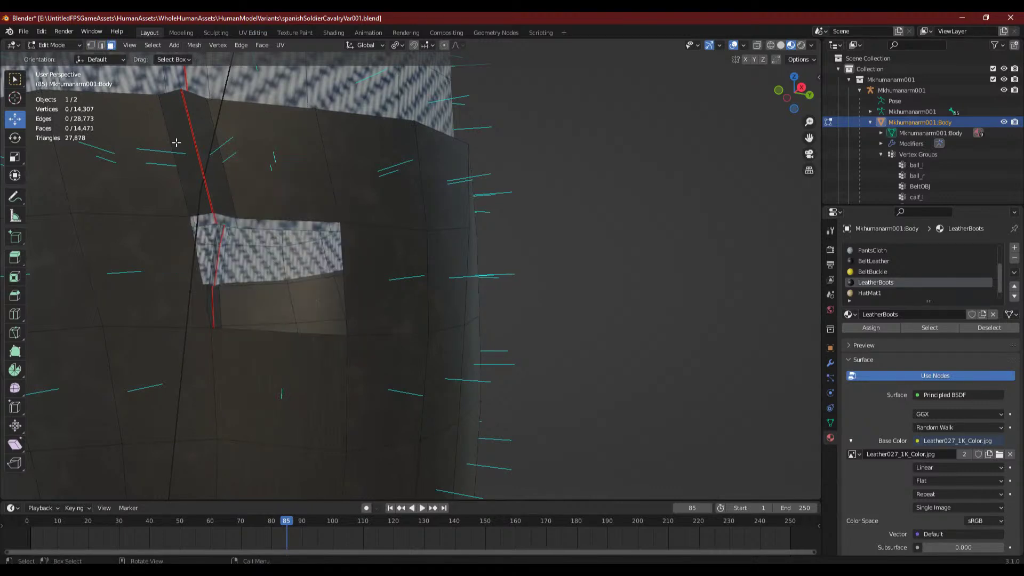
pyautogui.click(209, 328)
pyautogui.keyDown('shift'); pyautogui.click(354, 224); pyautogui.keyUp('shift')
pyautogui.keyDown('shift'); pyautogui.click(355, 327); pyautogui.keyUp('shift')
pyautogui.keyDown('shift'); pyautogui.click(190, 217); pyautogui.keyUp('shift')
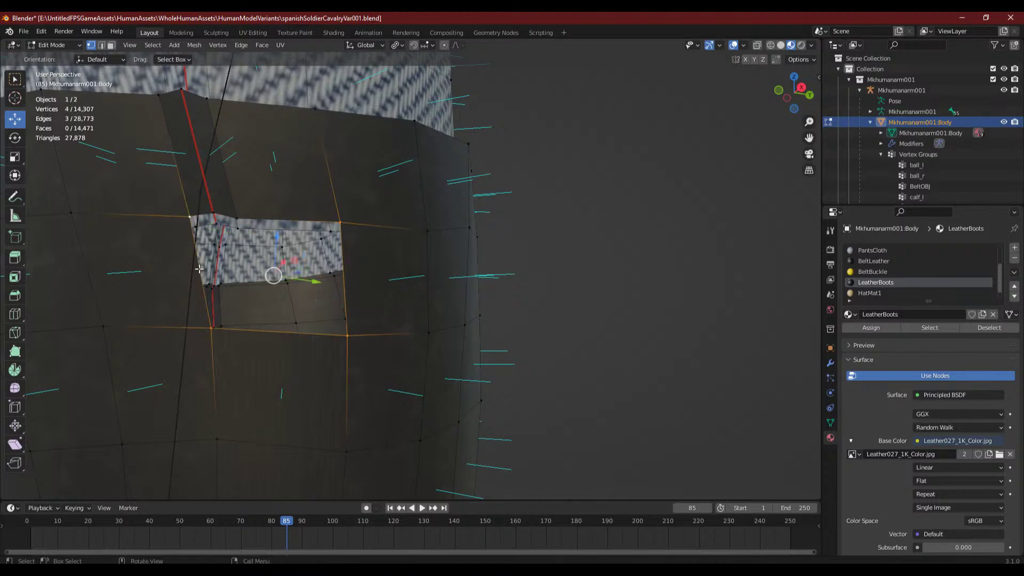
pyautogui.press('f')
pyautogui.click(177, 274)
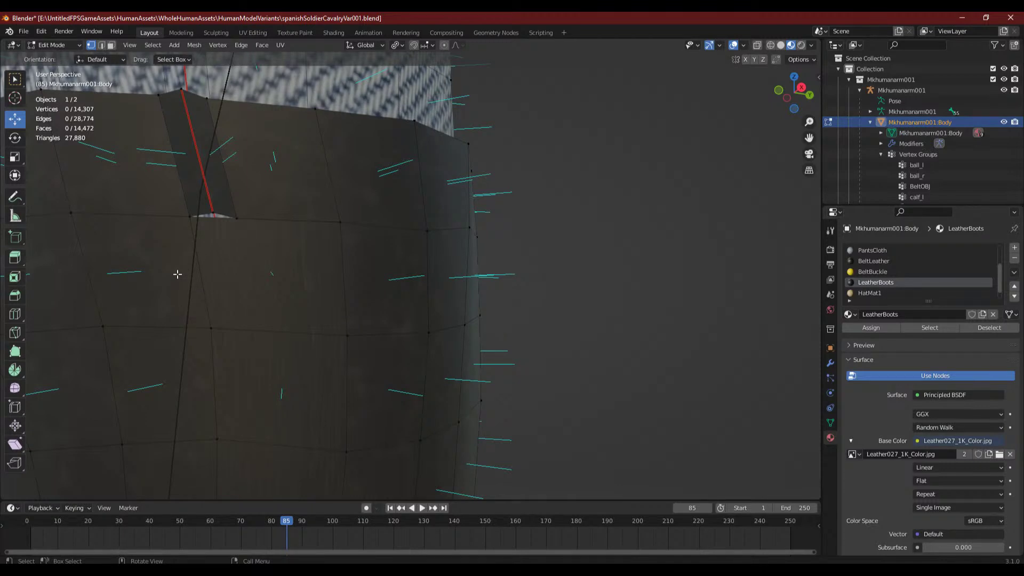
# - Replace the three inner seam faces in the top row at the right boot's rim with one wide face
pyautogui.click(111, 46)
pyautogui.moveTo(186, 160); pyautogui.dragTo(239, 170)
pyautogui.press('x')
pyautogui.click(239, 168)
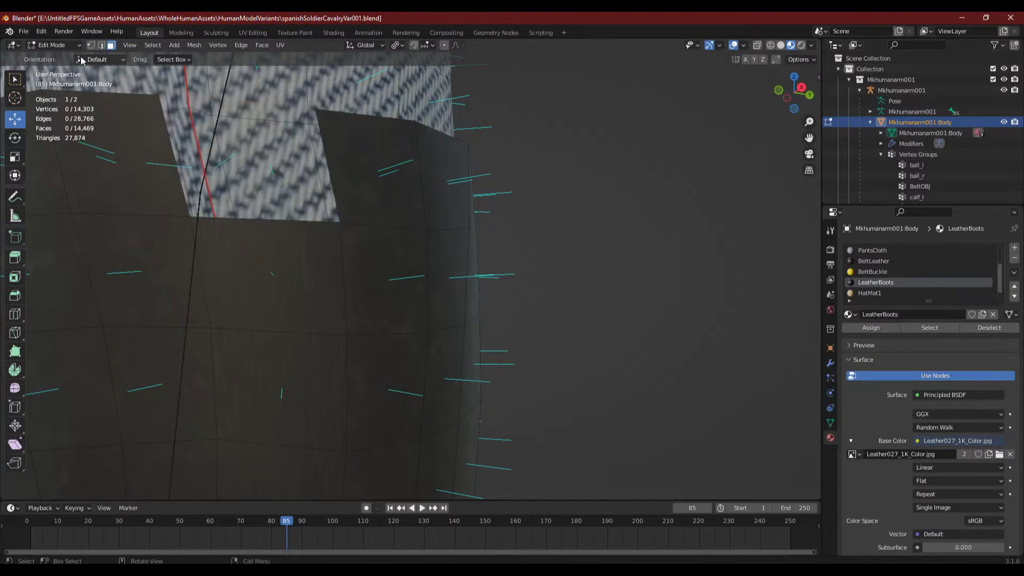
pyautogui.click(147, 110)
pyautogui.keyDown('shift'); pyautogui.click(183, 218); pyautogui.keyUp('shift')
pyautogui.keyDown('shift'); pyautogui.click(340, 223); pyautogui.keyUp('shift')
pyautogui.keyDown('shift'); pyautogui.click(316, 110); pyautogui.keyUp('shift')
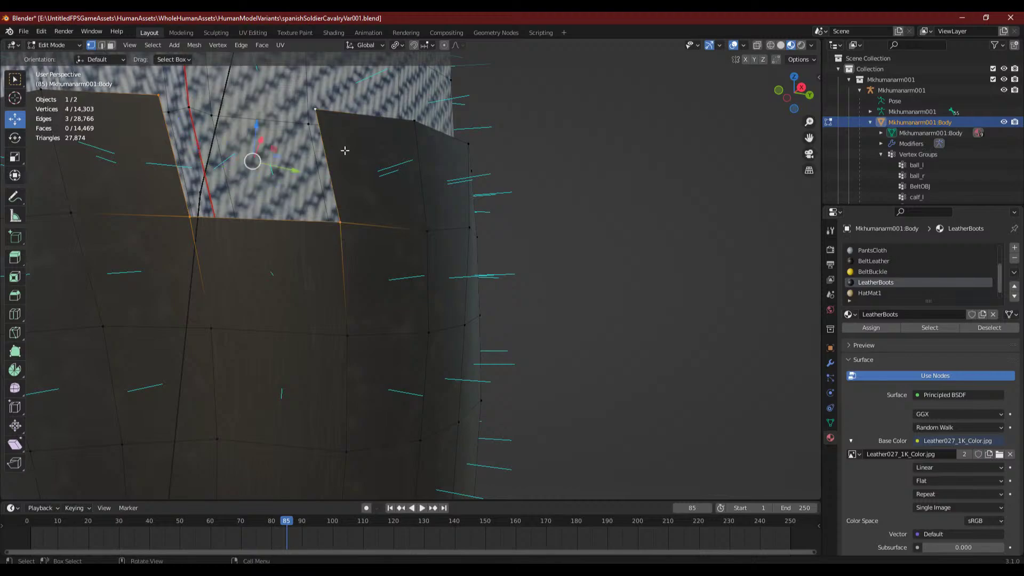
pyautogui.press('f')
pyautogui.click(285, 274)
# - Delete the top four rows of faces along the outer seam of the right boot shaft
pyautogui.scroll(-5, 283, 277)
pyautogui.moveTo(270, 322); pyautogui.dragTo(375, 347, button='middle')
pyautogui.scroll(-3, 350, 283)
pyautogui.scroll(4, 254, 258)
pyautogui.moveTo(254, 258); pyautogui.dragTo(277, 260, button='middle')
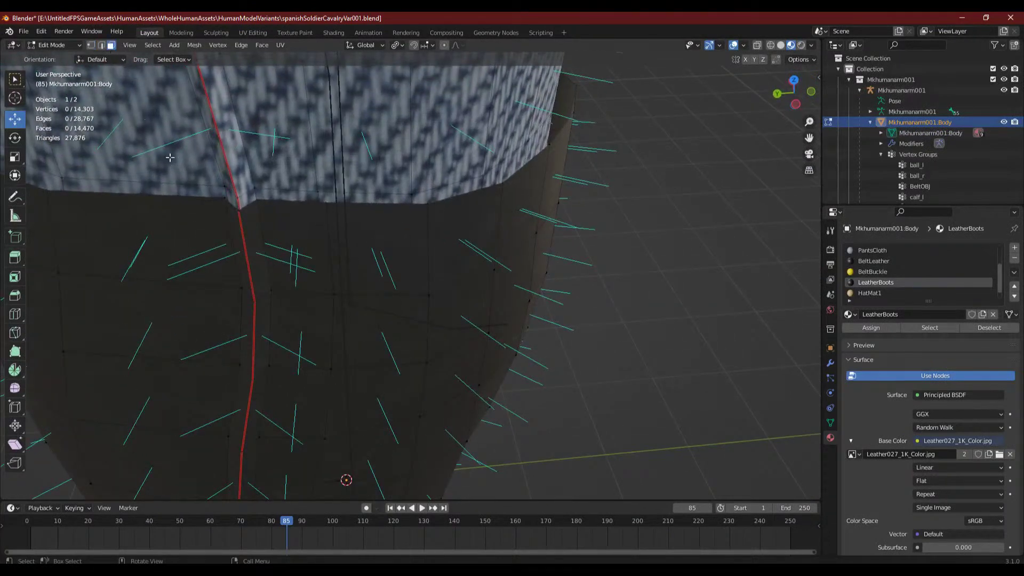
pyautogui.moveTo(236, 236); pyautogui.dragTo(292, 262)
pyautogui.moveTo(318, 317); pyautogui.dragTo(343, 312, button='middle')
pyautogui.click(397, 329)
pyautogui.moveTo(392, 218); pyautogui.dragTo(453, 228)
pyautogui.keyDown('shift'); pyautogui.moveTo(393, 299); pyautogui.dragTo(429, 310); pyautogui.keyUp('shift')
pyautogui.keyDown('shift'); pyautogui.moveTo(387, 369); pyautogui.dragTo(419, 397); pyautogui.keyUp('shift')
pyautogui.keyDown('shift'); pyautogui.moveTo(416, 402); pyautogui.dragTo(273, 237, button='middle'); pyautogui.keyUp('shift')
pyautogui.keyDown('shift'); pyautogui.moveTo(235, 323); pyautogui.dragTo(282, 334); pyautogui.keyUp('shift')
pyautogui.press('x')
pyautogui.click(290, 333)
# - Delete the remaining six faces along the outer seam down to the already rebuilt lower part of the right boot shaft
pyautogui.keyDown('shift'); pyautogui.moveTo(290, 334); pyautogui.dragTo(261, 297, button='middle'); pyautogui.keyUp('shift')
pyautogui.moveTo(259, 299); pyautogui.dragTo(302, 321)
pyautogui.keyDown('shift'); pyautogui.moveTo(313, 423); pyautogui.dragTo(250, 314, button='middle'); pyautogui.keyUp('shift')
pyautogui.keyDown('shift'); pyautogui.moveTo(229, 304); pyautogui.dragTo(271, 316); pyautogui.keyUp('shift')
pyautogui.press('x')
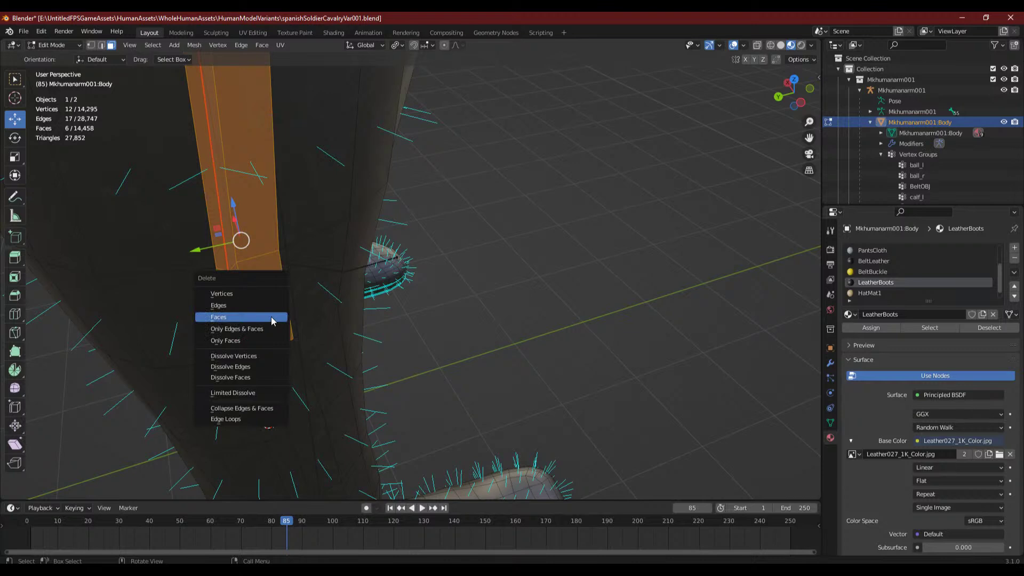
pyautogui.click(272, 320)
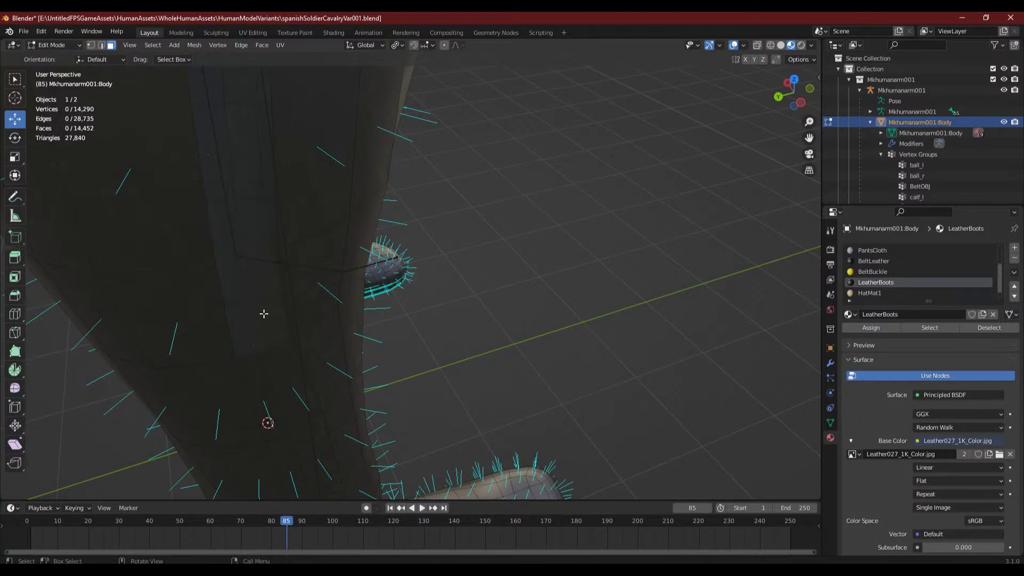
# - Fill the top two rows of the outer seam gap, starting at the right boot's rim, with one wide face each
pyautogui.keyDown('shift'); pyautogui.moveTo(261, 253); pyautogui.dragTo(269, 374, button='middle'); pyautogui.keyUp('shift')
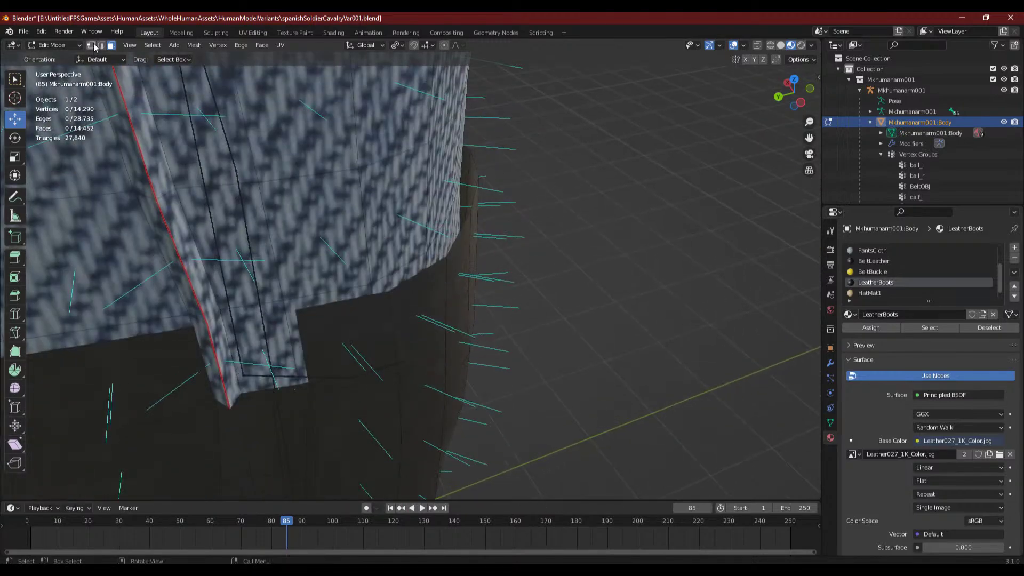
pyautogui.click(300, 311)
pyautogui.keyDown('shift'); pyautogui.click(324, 397); pyautogui.keyUp('shift')
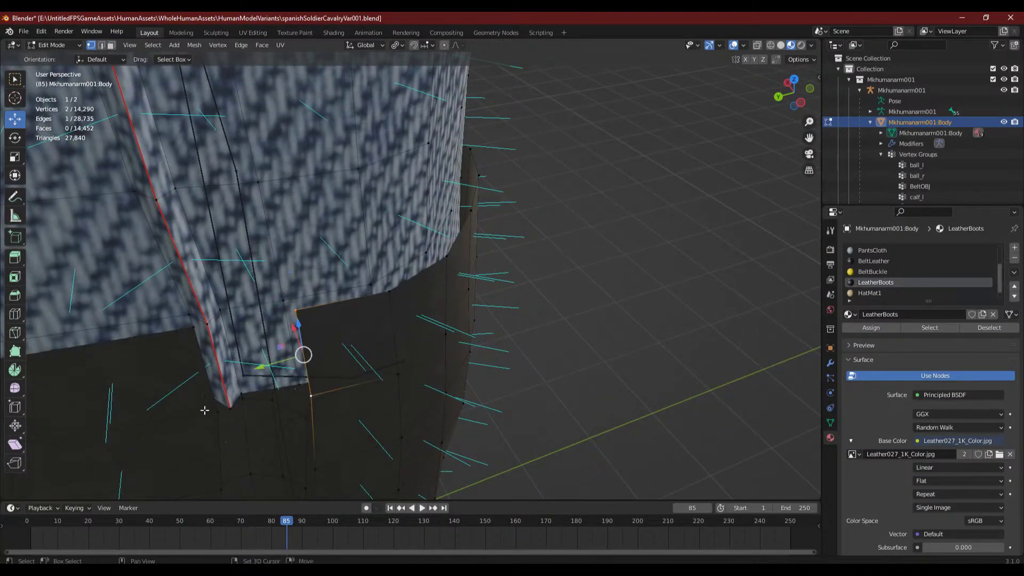
pyautogui.press('f')
pyautogui.click(322, 397)
pyautogui.keyDown('shift'); pyautogui.moveTo(329, 428); pyautogui.dragTo(329, 210, button='middle'); pyautogui.keyUp('shift')
pyautogui.keyDown('shift'); pyautogui.click(214, 204); pyautogui.keyUp('shift')
pyautogui.keyDown('shift'); pyautogui.click(210, 283); pyautogui.keyUp('shift')
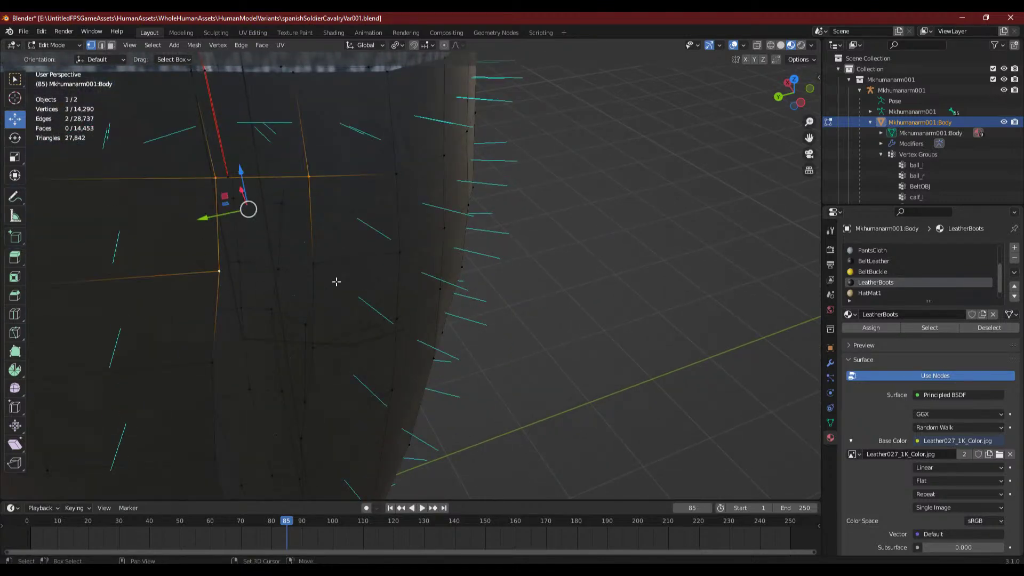
pyautogui.press('f')
# - Fill the third and fourth rows of the right boot's outer seam gap with one wide face each
pyautogui.click(319, 265)
pyautogui.keyDown('shift'); pyautogui.click(318, 349); pyautogui.keyUp('shift')
pyautogui.keyDown('shift'); pyautogui.click(205, 362); pyautogui.keyUp('shift')
pyautogui.keyDown('shift'); pyautogui.click(217, 263); pyautogui.keyUp('shift')
pyautogui.press('f')
pyautogui.click(212, 362)
pyautogui.keyDown('shift'); pyautogui.click(314, 350); pyautogui.keyUp('shift')
pyautogui.keyDown('shift'); pyautogui.scroll(-5, 309, 336); pyautogui.keyUp('shift')
pyautogui.keyDown('shift'); pyautogui.click(300, 295); pyautogui.keyUp('shift')
pyautogui.keyDown('shift'); pyautogui.click(207, 298); pyautogui.keyUp('shift')
pyautogui.press('f')
pyautogui.keyDown('shift'); pyautogui.scroll(5, 190, 298); pyautogui.keyUp('shift')
# - Close the last two rows of the right boot's outer seam gap with wide faces and clear the selection
pyautogui.click(213, 305)
pyautogui.keyDown('shift'); pyautogui.click(300, 295); pyautogui.keyUp('shift')
pyautogui.keyDown('shift'); pyautogui.scroll(-5, 315, 369); pyautogui.keyUp('shift')
pyautogui.keyDown('shift'); pyautogui.click(292, 324); pyautogui.keyUp('shift')
pyautogui.keyDown('shift'); pyautogui.click(223, 344); pyautogui.keyUp('shift')
pyautogui.press('f')
pyautogui.click(223, 344)
pyautogui.keyDown('shift'); pyautogui.click(296, 322); pyautogui.keyUp('shift')
pyautogui.keyDown('shift'); pyautogui.click(307, 400); pyautogui.keyUp('shift')
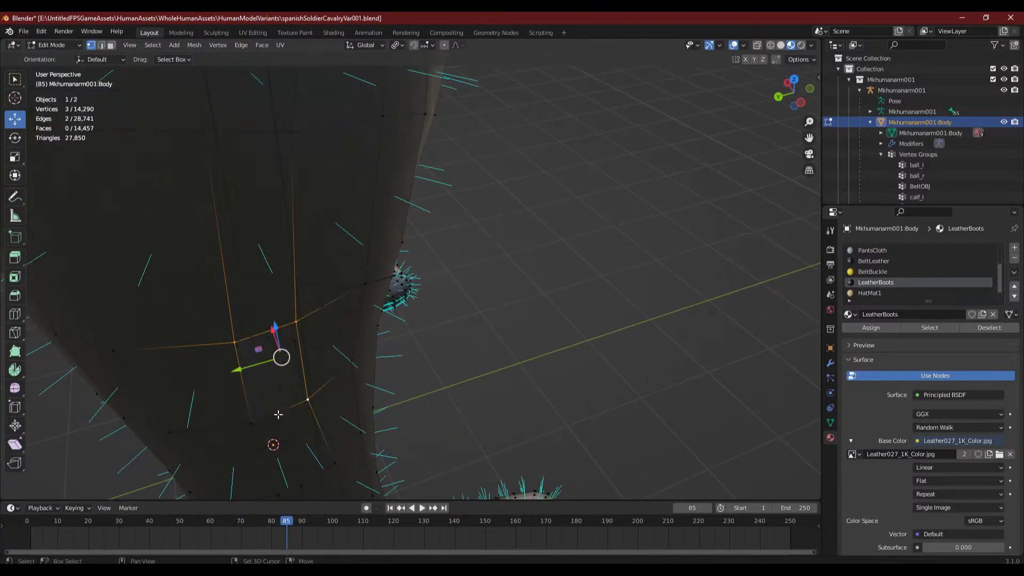
pyautogui.press('f')
pyautogui.click(265, 270)
# - Delete the six faces in the bottom two rows along the inner seam of the left boot shaft
pyautogui.scroll(-8, 265, 270)
pyautogui.moveTo(277, 299); pyautogui.dragTo(200, 306, button='middle')
pyautogui.moveTo(448, 331); pyautogui.dragTo(437, 291, button='middle')
pyautogui.scroll(3, 437, 291)
pyautogui.moveTo(354, 302)
pyautogui.mouseDown(button='middle')
pyautogui.moveTo(411, 283)
pyautogui.moveTo(423, 364)
pyautogui.moveTo(390, 265)
pyautogui.mouseUp(button='middle')
pyautogui.keyDown('shift'); pyautogui.moveTo(384, 310); pyautogui.dragTo(362, 167, button='middle'); pyautogui.keyUp('shift')
pyautogui.keyDown('shift'); pyautogui.moveTo(345, 272); pyautogui.dragTo(379, 167, button='middle'); pyautogui.keyUp('shift')
pyautogui.keyDown('shift'); pyautogui.moveTo(383, 325); pyautogui.dragTo(147, 79, button='middle'); pyautogui.keyUp('shift')
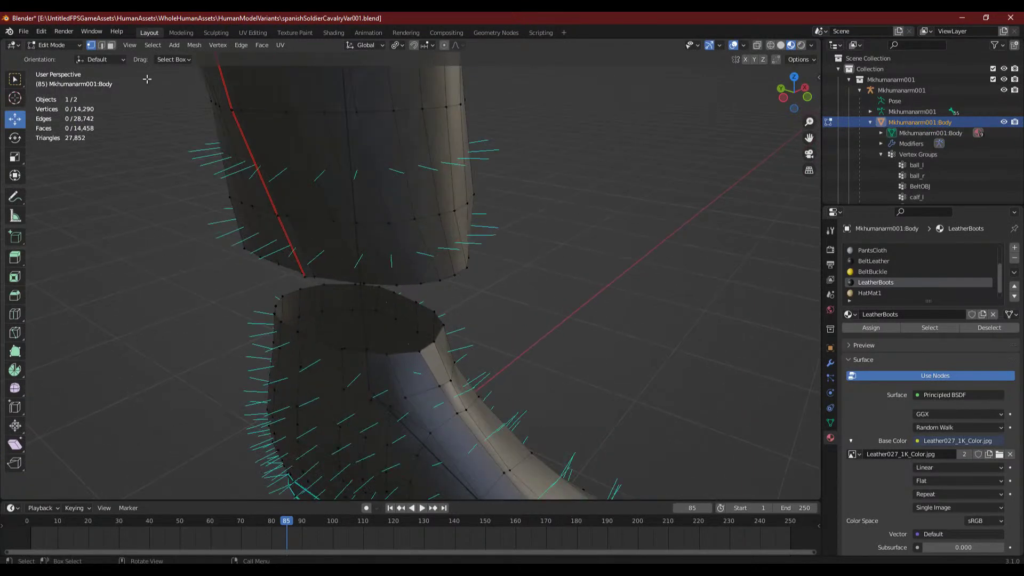
pyautogui.click(111, 47)
pyautogui.moveTo(197, 205); pyautogui.dragTo(258, 213, button='middle')
pyautogui.scroll(2, 258, 213)
pyautogui.keyDown('shift'); pyautogui.moveTo(64, 266); pyautogui.dragTo(395, 241, button='middle'); pyautogui.keyUp('shift')
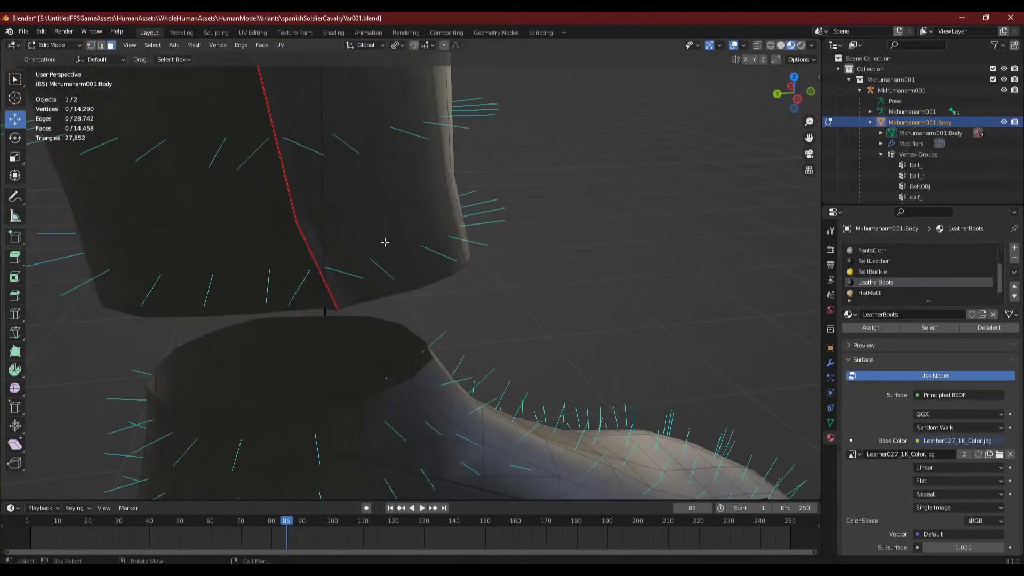
pyautogui.scroll(2, 396, 241)
pyautogui.moveTo(247, 226); pyautogui.dragTo(320, 252)
pyautogui.press('x')
pyautogui.click(320, 256)
pyautogui.keyDown('shift'); pyautogui.moveTo(201, 156); pyautogui.dragTo(203, 174, button='middle'); pyautogui.keyUp('shift')
pyautogui.moveTo(203, 174); pyautogui.dragTo(272, 195)
pyautogui.press('x')
pyautogui.click(272, 196)
# - Fill the lowest row of the left boot's inner seam gap with one wide face
pyautogui.click(90, 46)
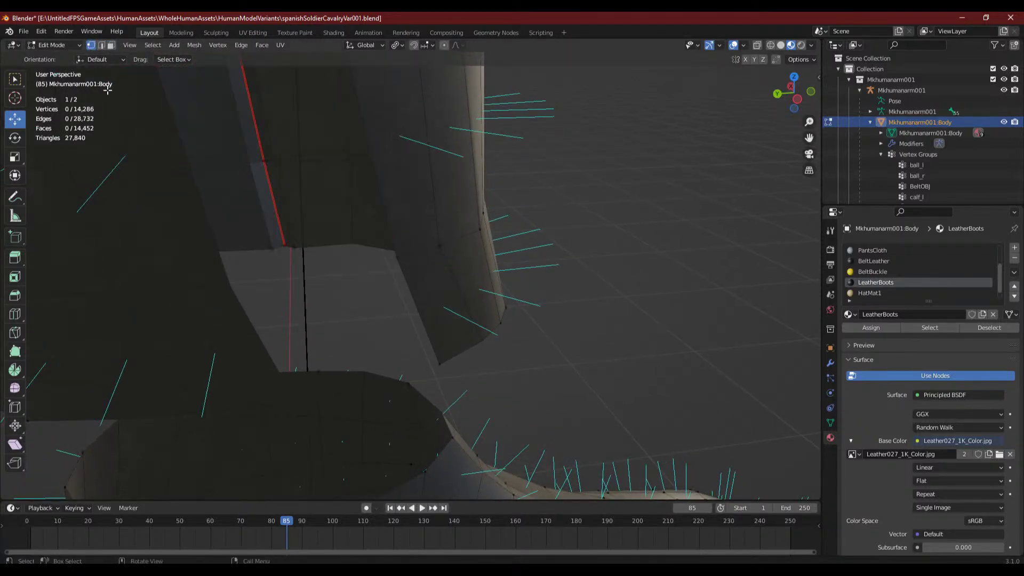
pyautogui.click(228, 287)
pyautogui.keyDown('shift'); pyautogui.click(438, 246); pyautogui.keyUp('shift')
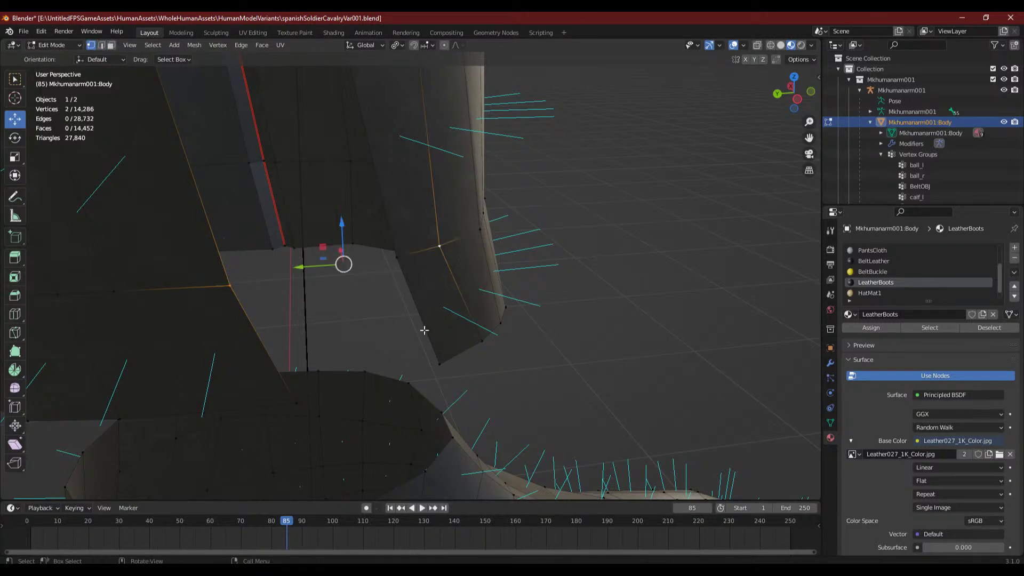
pyautogui.hotkey('ctrl', 'z')
pyautogui.keyDown('shift'); pyautogui.click(398, 258); pyautogui.keyUp('shift')
pyautogui.keyDown('shift'); pyautogui.click(430, 360); pyautogui.keyUp('shift')
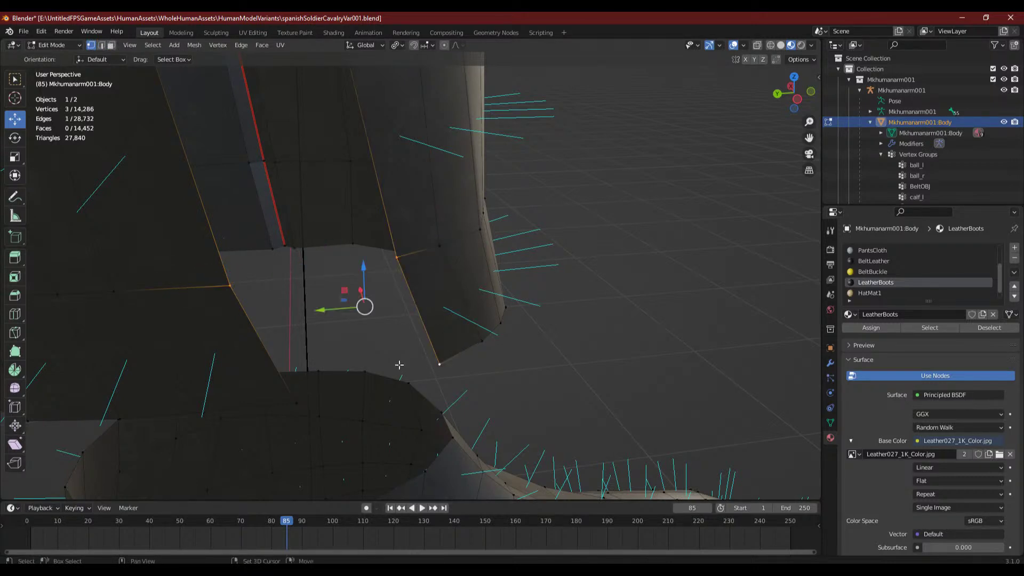
pyautogui.press('f')
# - Fill the second row from the bottom of the left boot's inner seam gap with one wide face and clear the selection
pyautogui.click(229, 286)
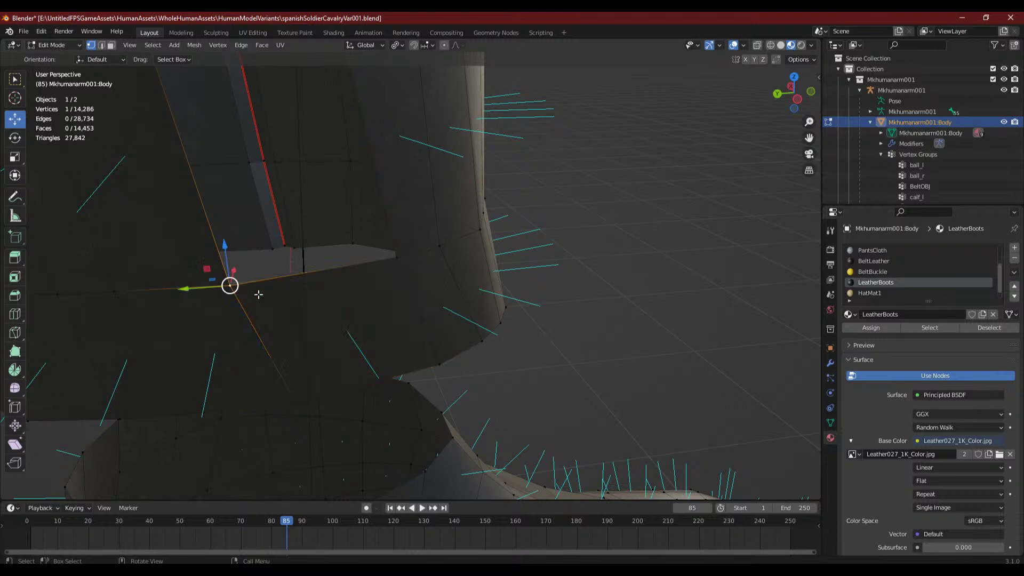
pyautogui.keyDown('shift'); pyautogui.click(397, 259); pyautogui.keyUp('shift')
pyautogui.keyDown('shift'); pyautogui.moveTo(390, 262); pyautogui.dragTo(411, 387, button='middle'); pyautogui.keyUp('shift')
pyautogui.keyDown('shift'); pyautogui.click(174, 196); pyautogui.keyUp('shift')
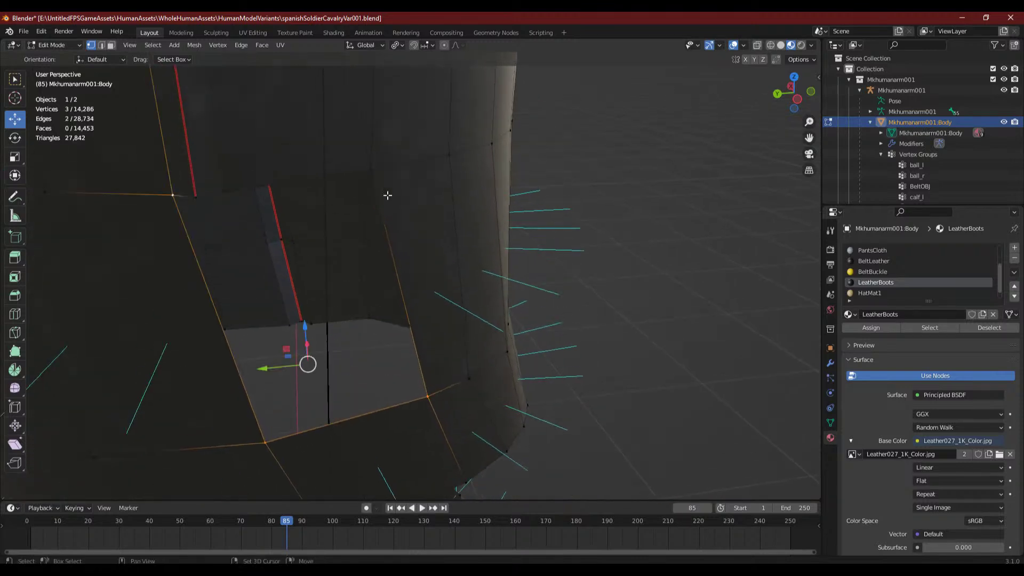
pyautogui.press('f')
pyautogui.hotkey('alt', 'a')
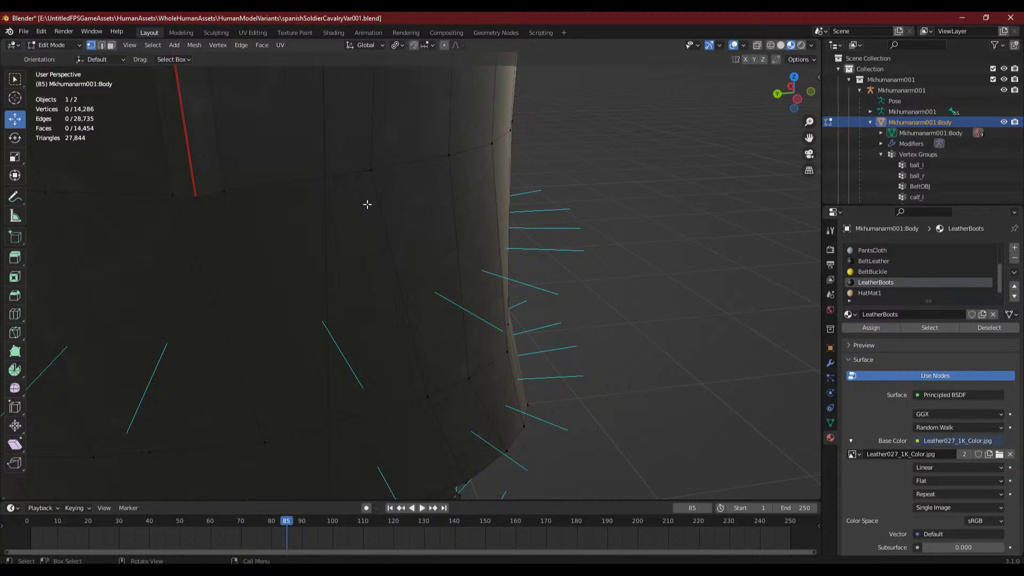
# - Delete the six faces in the next two rows up along the left boot's inner seam
pyautogui.moveTo(363, 224); pyautogui.dragTo(112, 38, button='middle')
pyautogui.click(111, 46)
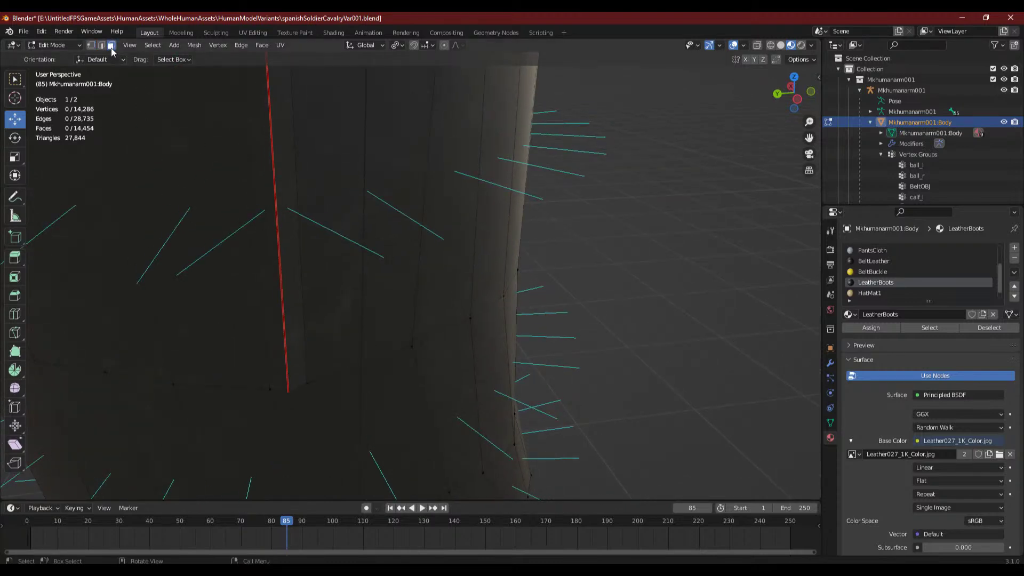
pyautogui.moveTo(322, 217); pyautogui.dragTo(288, 231, button='middle')
pyautogui.moveTo(272, 227); pyautogui.dragTo(323, 254)
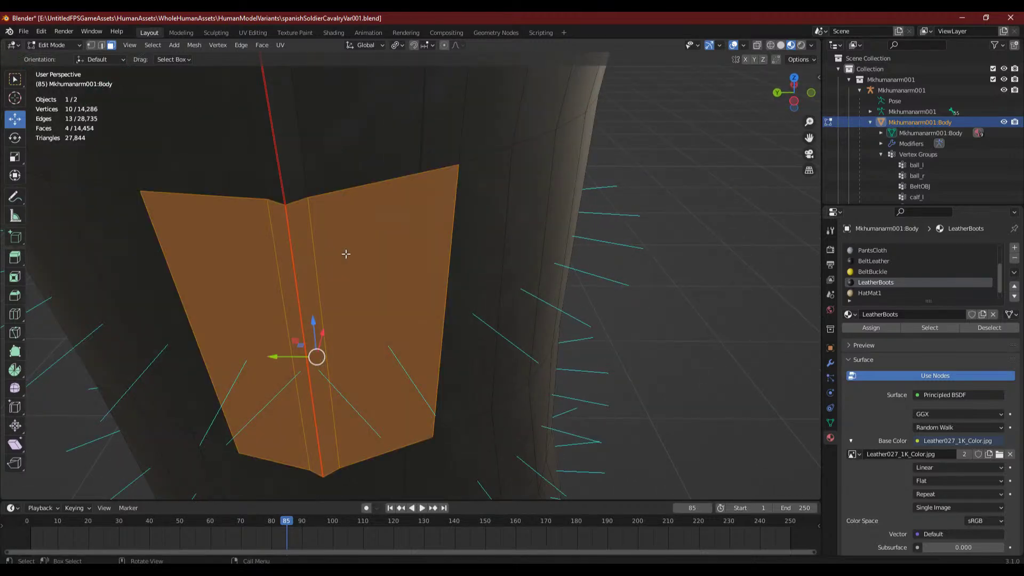
pyautogui.click(287, 222)
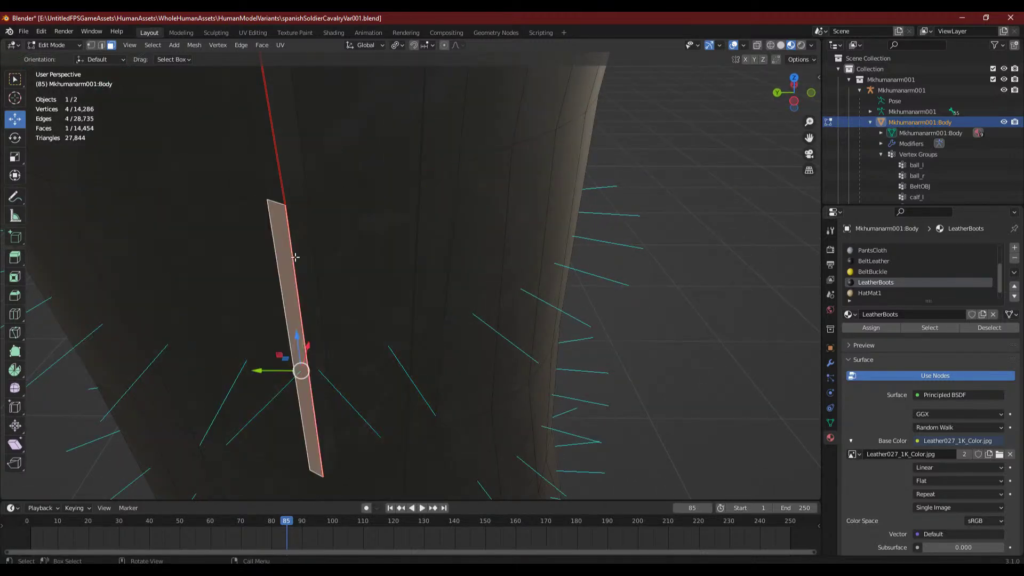
pyautogui.keyDown('shift'); pyautogui.click(339, 253); pyautogui.keyUp('shift')
pyautogui.moveTo(340, 253); pyautogui.dragTo(333, 319, button='middle')
pyautogui.scroll(-1, 334, 320)
pyautogui.keyDown('shift'); pyautogui.moveTo(291, 177); pyautogui.dragTo(309, 256, button='middle'); pyautogui.keyUp('shift')
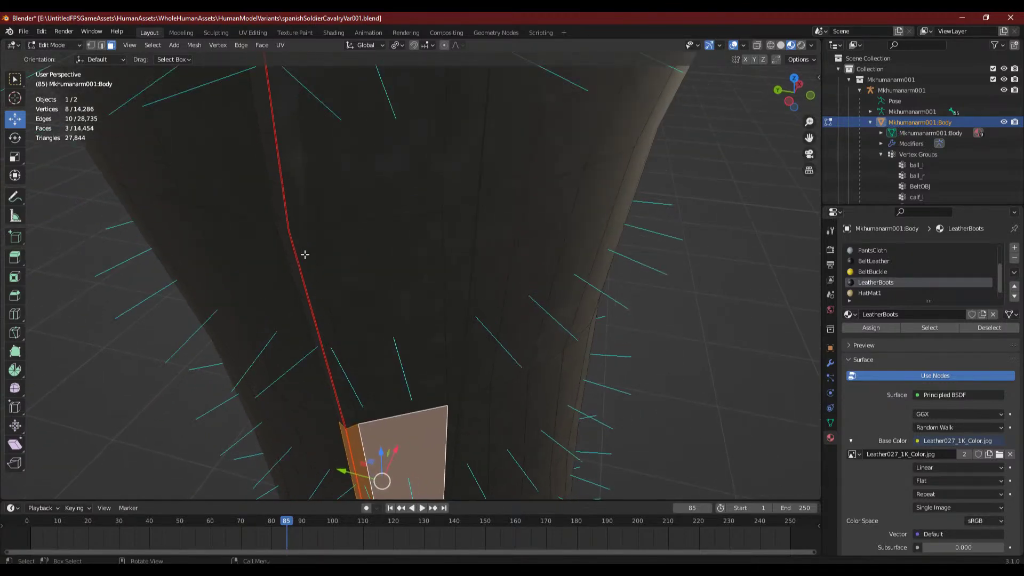
pyautogui.keyDown('shift'); pyautogui.moveTo(291, 249); pyautogui.dragTo(336, 266); pyautogui.keyUp('shift')
pyautogui.press('x')
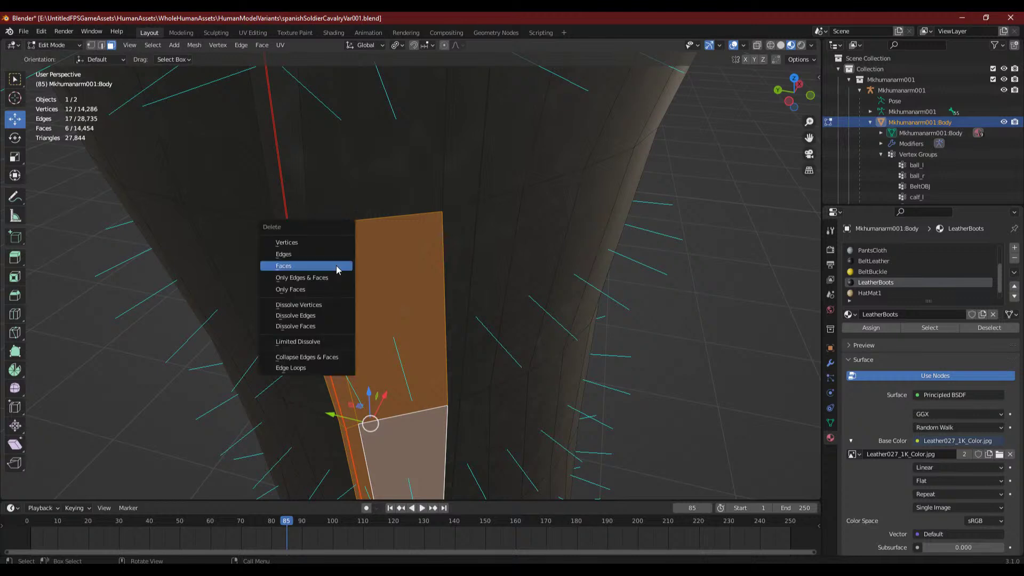
pyautogui.click(336, 265)
# - Fill the third row from the bottom of the left boot's inner seam with one wide face
pyautogui.moveTo(299, 277); pyautogui.dragTo(246, 201, button='middle')
pyautogui.click(244, 231)
pyautogui.keyDown('shift'); pyautogui.click(266, 414); pyautogui.keyUp('shift')
pyautogui.keyDown('shift'); pyautogui.click(371, 404); pyautogui.keyUp('shift')
pyautogui.keyDown('shift'); pyautogui.click(374, 222); pyautogui.keyUp('shift')
pyautogui.press('f')
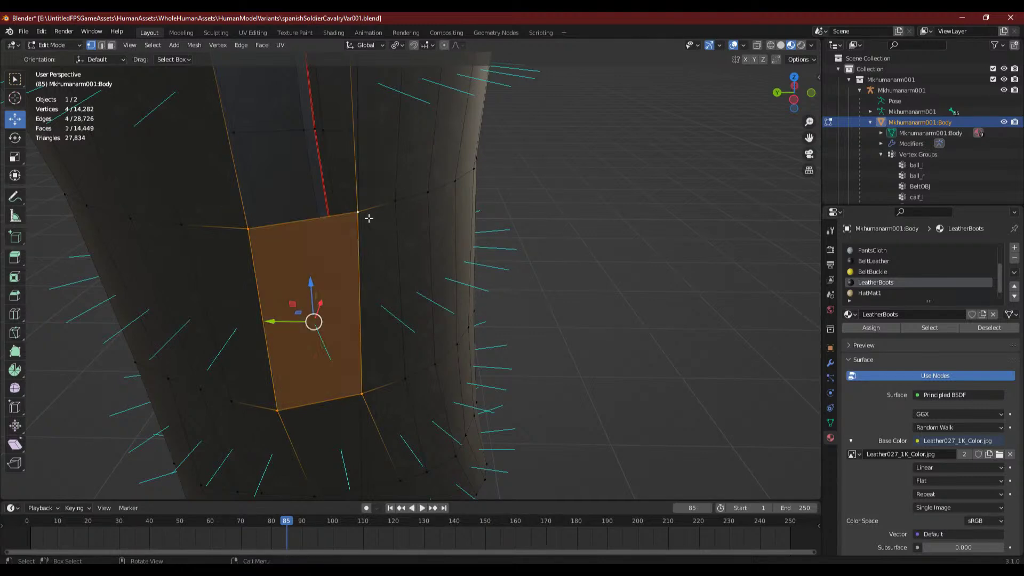
# - Fill the fourth row of the left boot's inner seam with one wide face and clear the selection
pyautogui.click(368, 218)
pyautogui.keyDown('shift'); pyautogui.click(227, 227); pyautogui.keyUp('shift')
pyautogui.keyDown('shift'); pyautogui.moveTo(197, 227); pyautogui.dragTo(195, 488, button='middle'); pyautogui.keyUp('shift')
pyautogui.keyDown('shift'); pyautogui.click(176, 309); pyautogui.keyUp('shift')
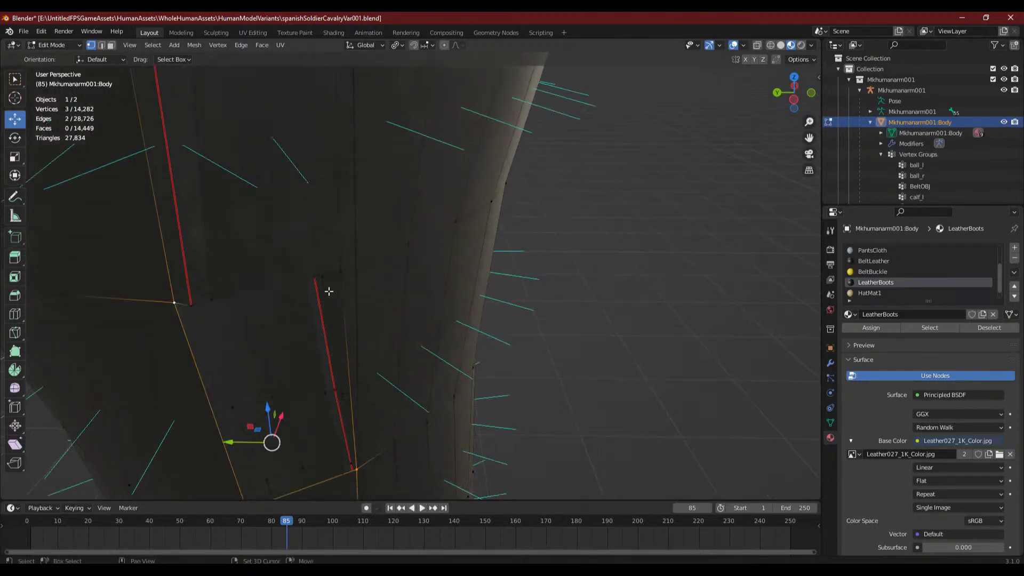
pyautogui.press('f')
pyautogui.hotkey('alt', 'a')
# - Delete the three faces in the fifth row from the bottom of the left boot's inner seam
pyautogui.moveTo(345, 274); pyautogui.dragTo(230, 204, button='middle')
pyautogui.scroll(-2, 304, 326)
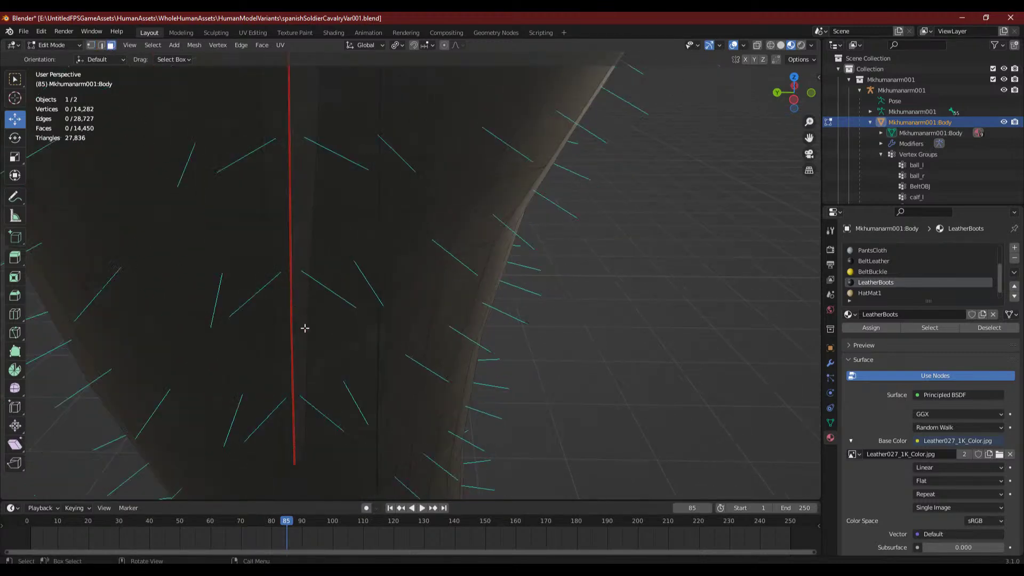
pyautogui.click(313, 389)
pyautogui.press('x')
pyautogui.click(332, 359)
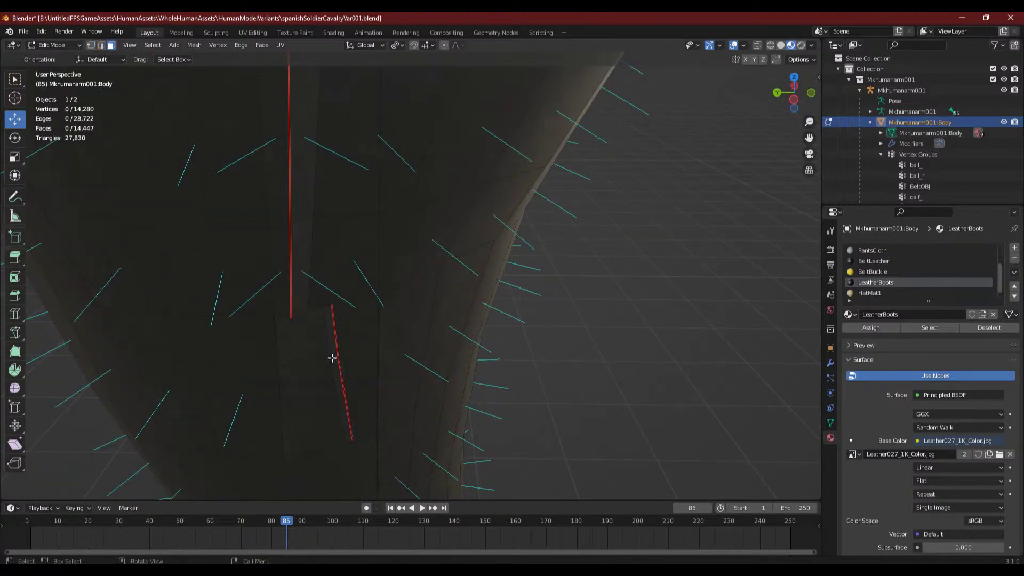
# - Close the fifth row of the left boot's inner seam with one wide face and clear the selection
pyautogui.press('1')
pyautogui.click(274, 313)
pyautogui.keyDown('shift'); pyautogui.click(285, 462); pyautogui.keyUp('shift')
pyautogui.keyDown('shift'); pyautogui.click(377, 433); pyautogui.keyUp('shift')
pyautogui.keyDown('shift'); pyautogui.click(380, 294); pyautogui.keyUp('shift')
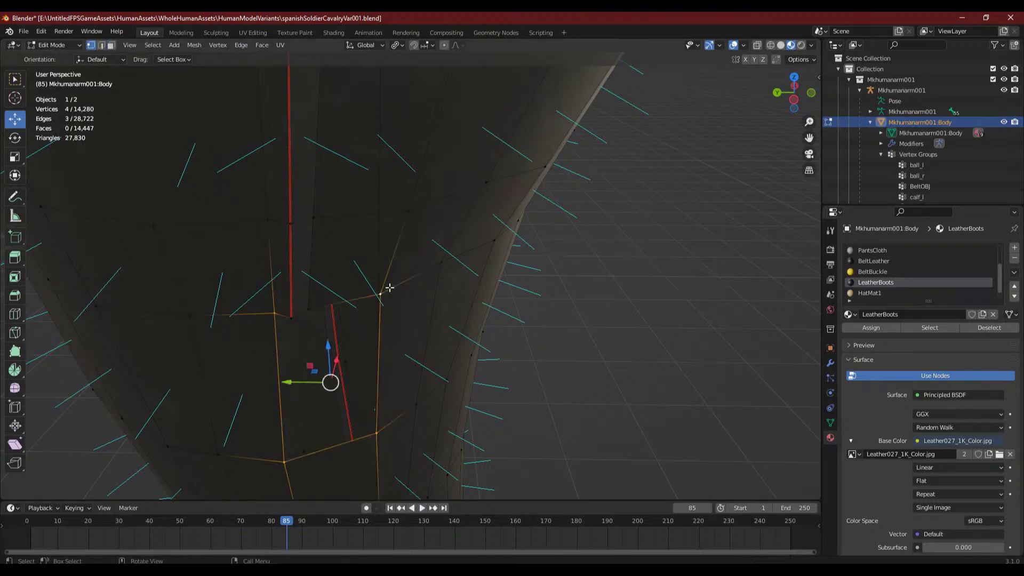
pyautogui.press('f')
pyautogui.hotkey('alt', 'a')
# - Delete the remaining fifteen faces in the five rows along the left boot's inner seam up to the rim
pyautogui.press('3')
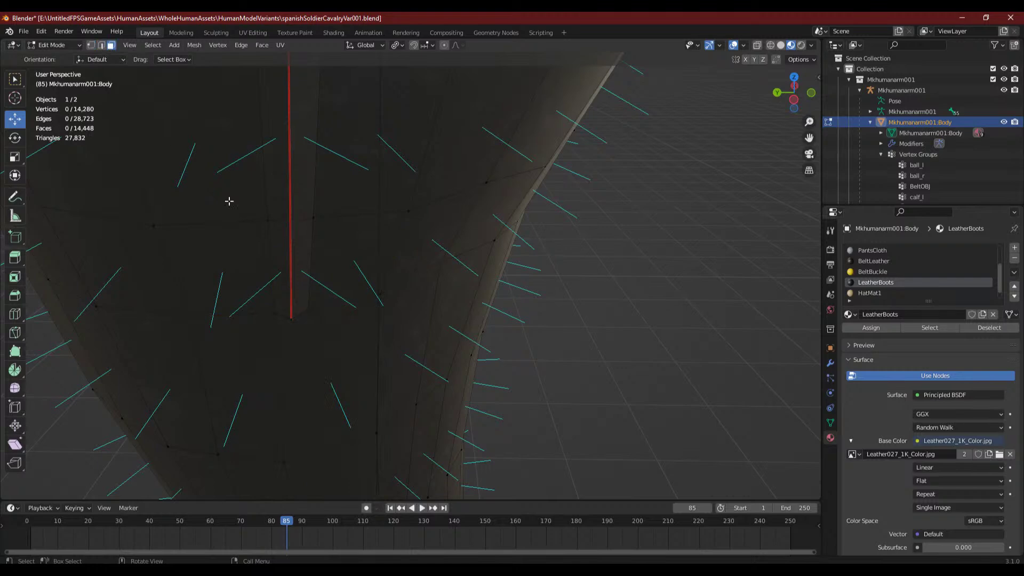
pyautogui.moveTo(173, 149); pyautogui.dragTo(303, 331, button='middle')
pyautogui.moveTo(275, 370); pyautogui.dragTo(345, 389)
pyautogui.moveTo(346, 388); pyautogui.dragTo(308, 369, button='middle')
pyautogui.keyDown('shift'); pyautogui.moveTo(308, 369); pyautogui.dragTo(349, 381); pyautogui.keyUp('shift')
pyautogui.keyDown('shift'); pyautogui.moveTo(311, 281); pyautogui.dragTo(356, 298); pyautogui.keyUp('shift')
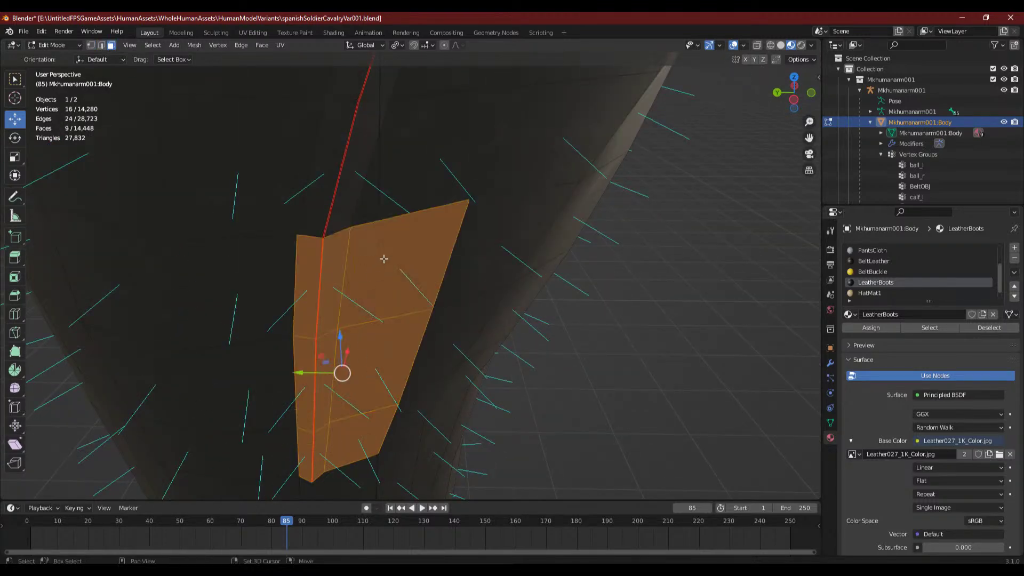
pyautogui.keyDown('shift'); pyautogui.moveTo(381, 259); pyautogui.dragTo(342, 348, button='middle'); pyautogui.keyUp('shift')
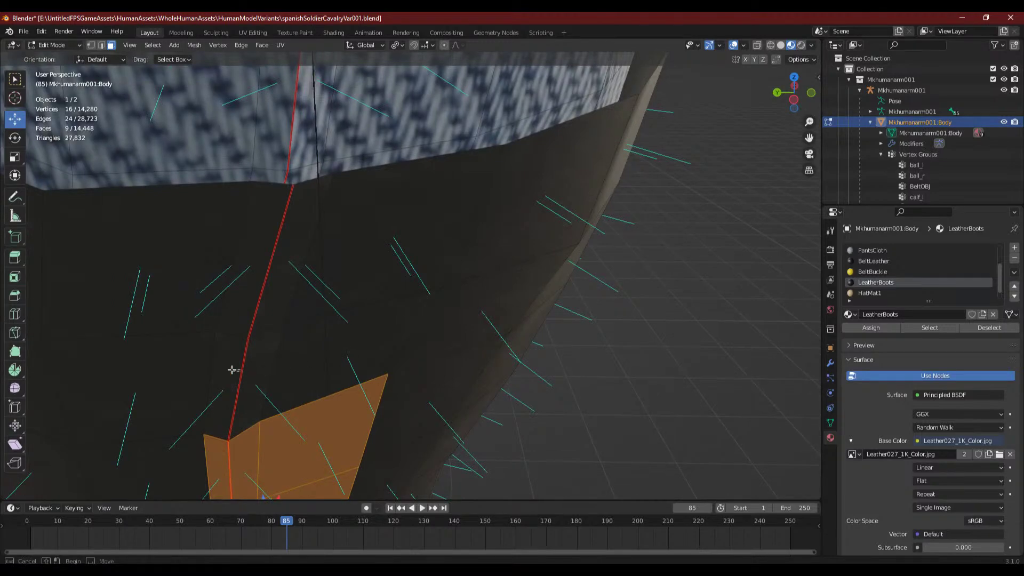
pyautogui.keyDown('shift'); pyautogui.moveTo(233, 370); pyautogui.dragTo(277, 380); pyautogui.keyUp('shift')
pyautogui.keyDown('shift'); pyautogui.moveTo(252, 287); pyautogui.dragTo(308, 305); pyautogui.keyUp('shift')
pyautogui.press('x')
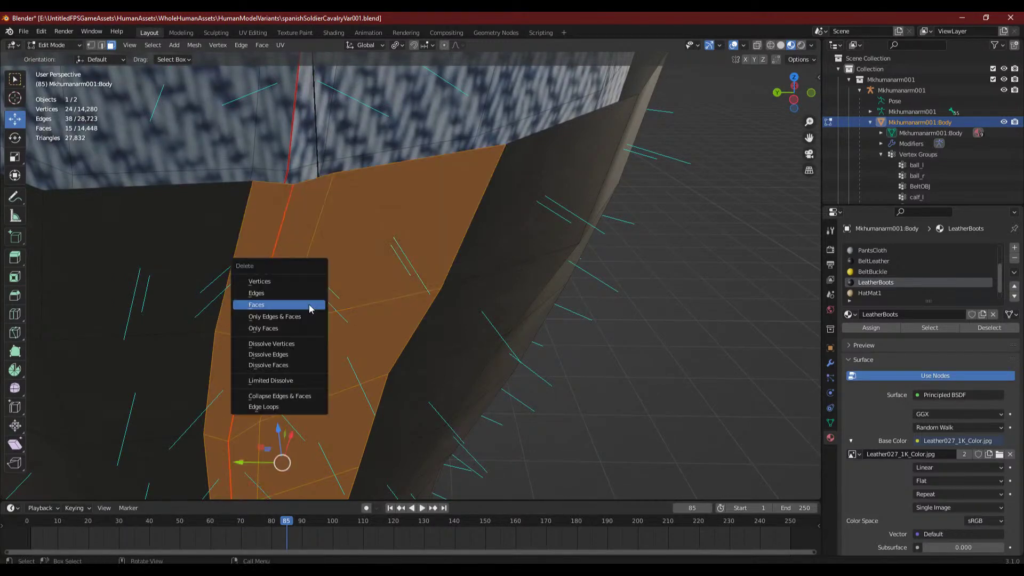
pyautogui.click(307, 303)
# - Fill the lowest two rows of the upper inner seam gap on the left boot with one wide face each
pyautogui.scroll(6, 304, 299)
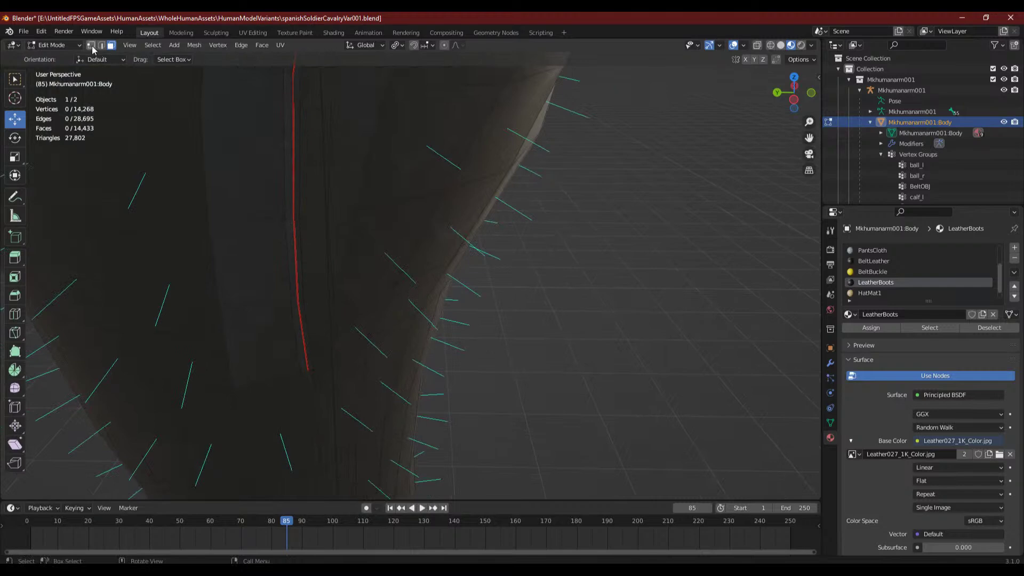
pyautogui.click(223, 329)
pyautogui.keyDown('shift'); pyautogui.click(231, 387); pyautogui.keyUp('shift')
pyautogui.keyDown('shift'); pyautogui.click(331, 314); pyautogui.keyUp('shift')
pyautogui.keyDown('shift'); pyautogui.click(316, 369); pyautogui.keyUp('shift')
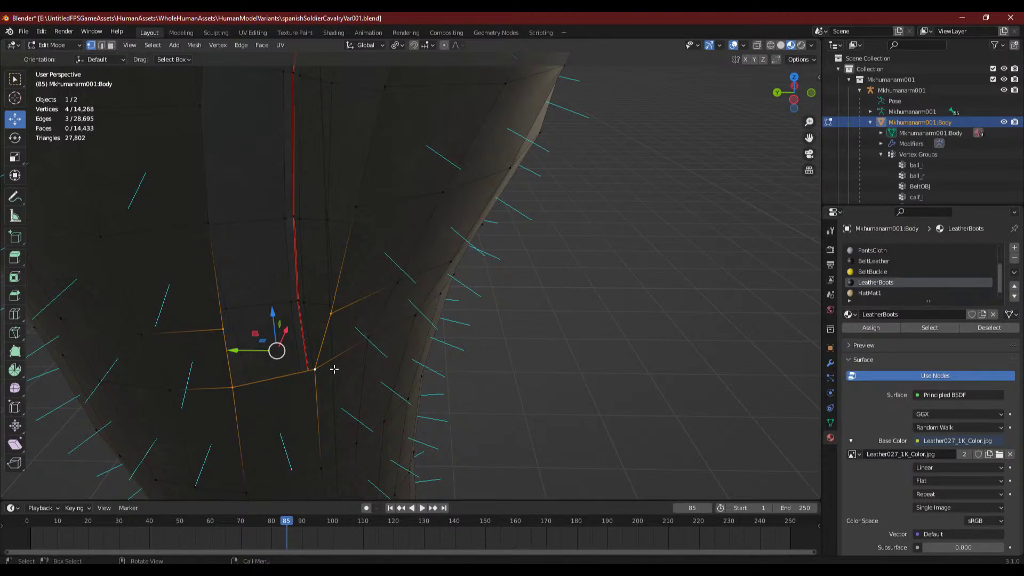
pyautogui.press('f')
pyautogui.click(223, 328)
pyautogui.keyDown('shift'); pyautogui.click(331, 314); pyautogui.keyUp('shift')
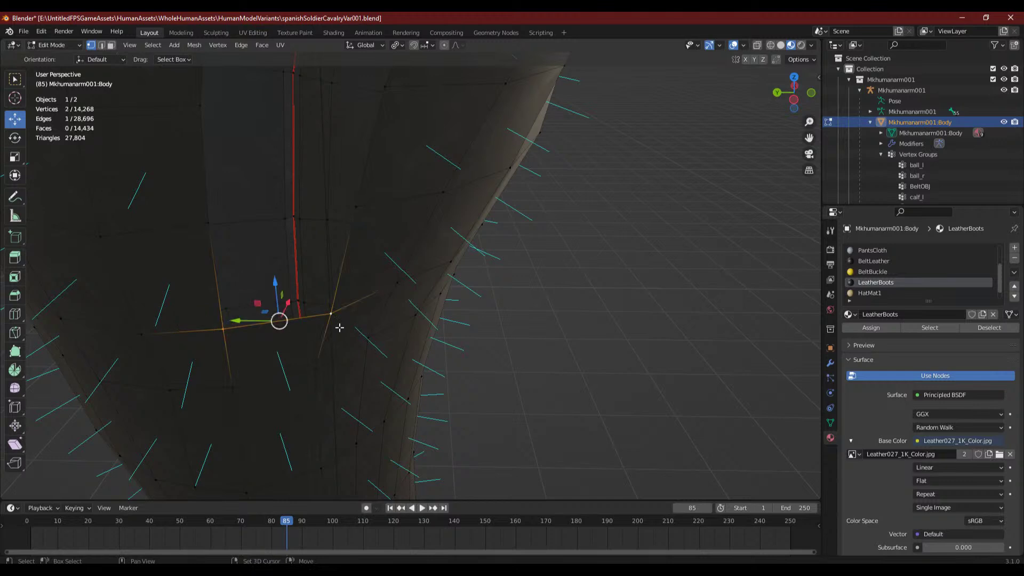
pyautogui.keyDown('shift'); pyautogui.click(376, 210); pyautogui.keyUp('shift')
pyautogui.keyDown('shift'); pyautogui.click(192, 229); pyautogui.keyUp('shift')
pyautogui.press('f')
# - Fill the third and fourth rows of the left boot's upper inner seam gap with one wide face each
pyautogui.click(193, 225)
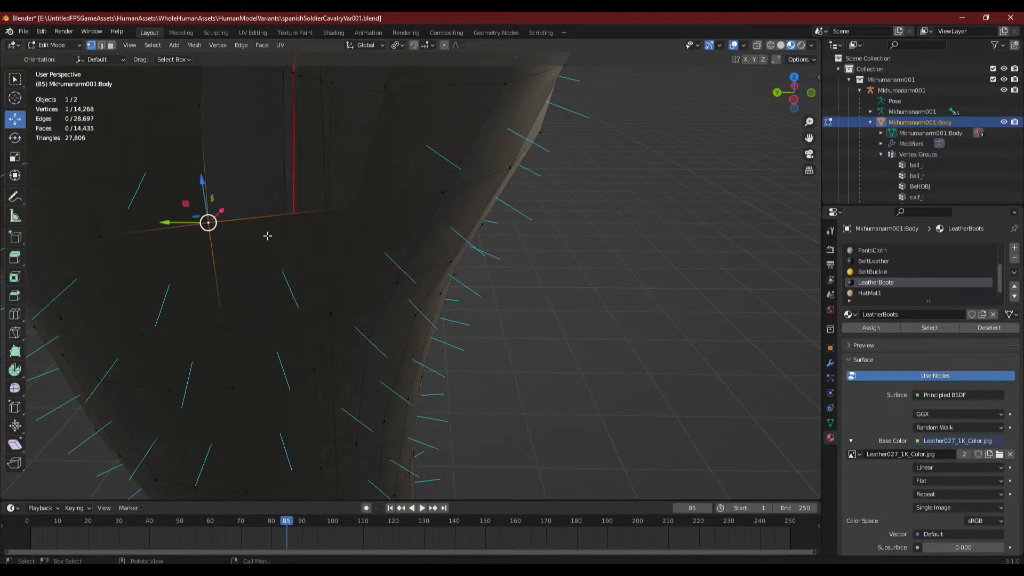
pyautogui.keyDown('shift'); pyautogui.moveTo(411, 195); pyautogui.dragTo(388, 328, button='middle'); pyautogui.keyUp('shift')
pyautogui.keyDown('shift'); pyautogui.click(326, 380); pyautogui.keyUp('shift')
pyautogui.keyDown('shift'); pyautogui.click(350, 278); pyautogui.keyUp('shift')
pyautogui.keyDown('shift'); pyautogui.click(162, 324); pyautogui.keyUp('shift')
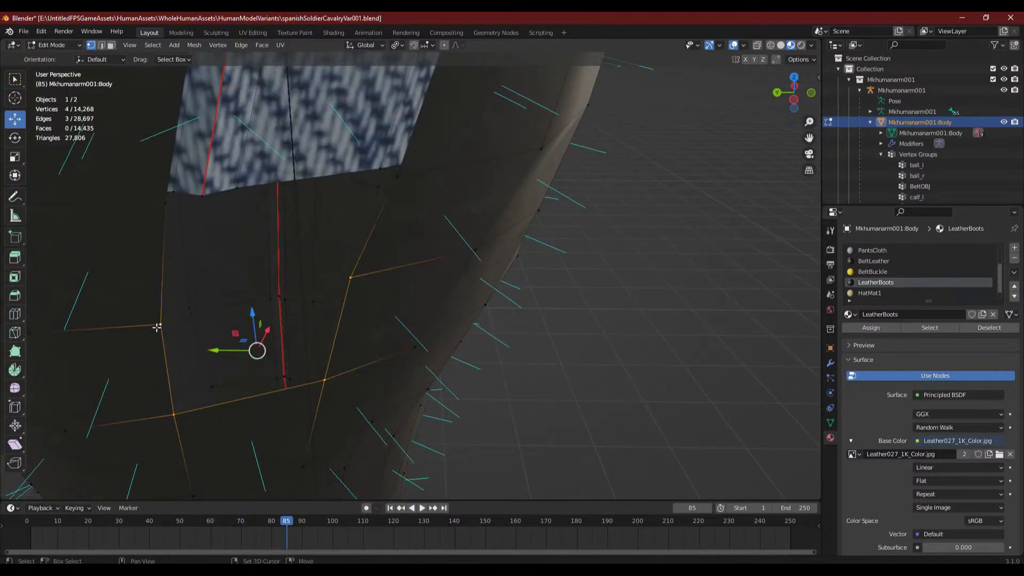
pyautogui.press('f')
pyautogui.click(156, 327)
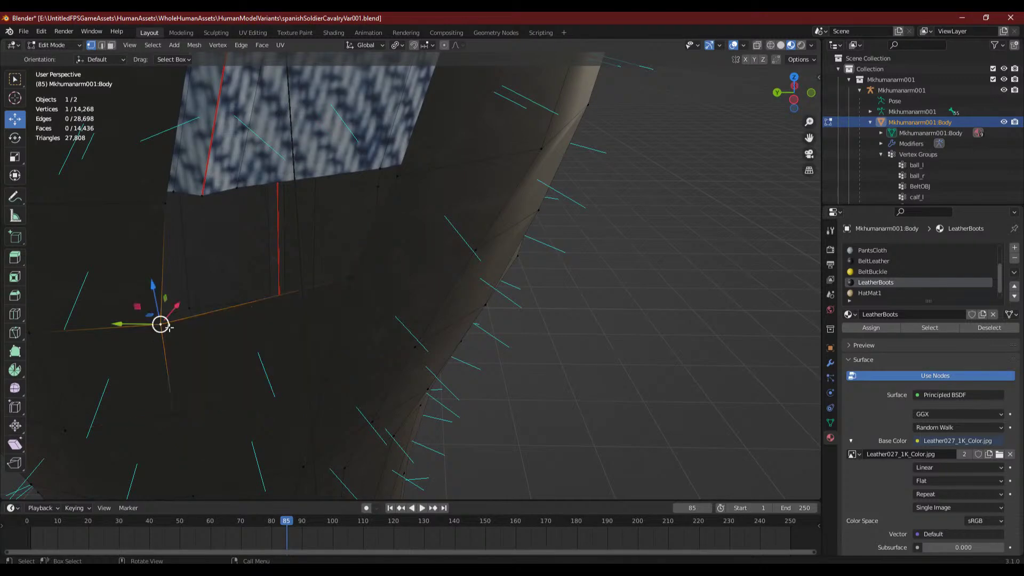
pyautogui.keyDown('shift'); pyautogui.click(352, 279); pyautogui.keyUp('shift')
pyautogui.keyDown('shift'); pyautogui.moveTo(417, 178); pyautogui.dragTo(386, 293, button='middle'); pyautogui.keyUp('shift')
pyautogui.press('f')
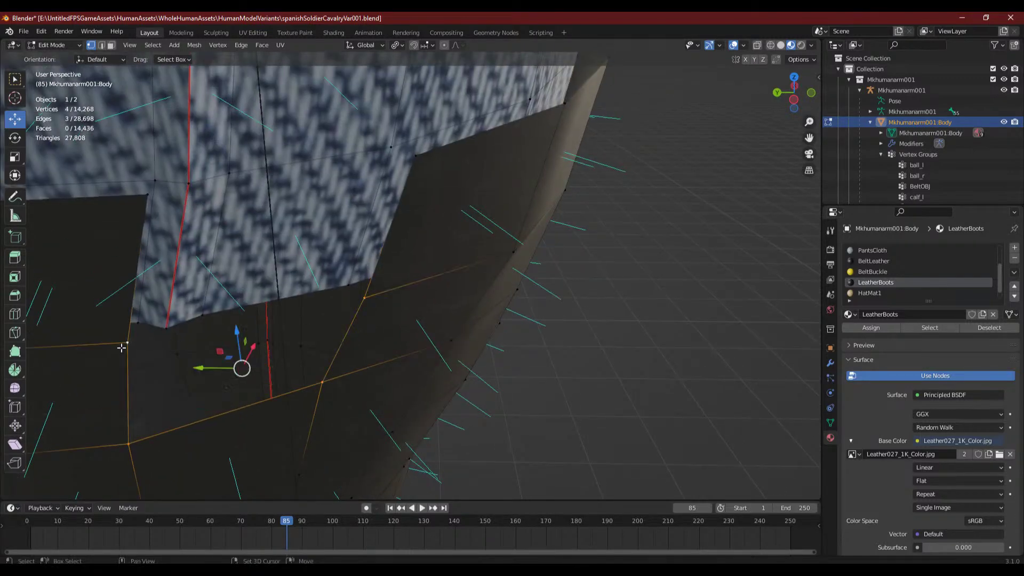
# - Close the last row of the left boot's inner seam gap at the rim with one wide face and clear the selection
pyautogui.click(123, 345)
pyautogui.keyDown('shift'); pyautogui.click(365, 300); pyautogui.keyUp('shift')
pyautogui.keyDown('shift'); pyautogui.click(426, 164); pyautogui.keyUp('shift')
pyautogui.keyDown('shift'); pyautogui.click(133, 208); pyautogui.keyUp('shift')
pyautogui.press('f')
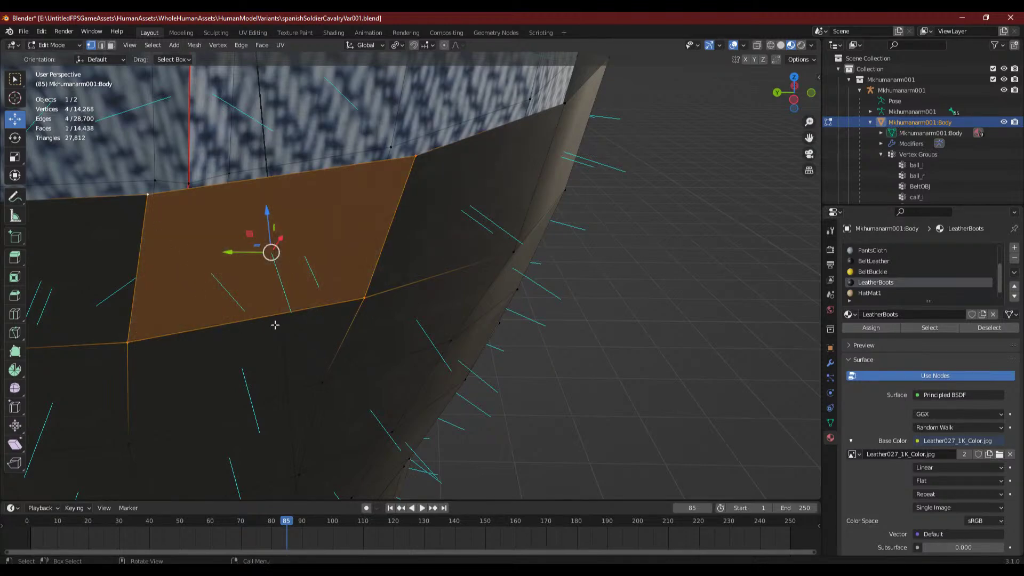
pyautogui.moveTo(276, 324); pyautogui.dragTo(460, 335, button='middle')
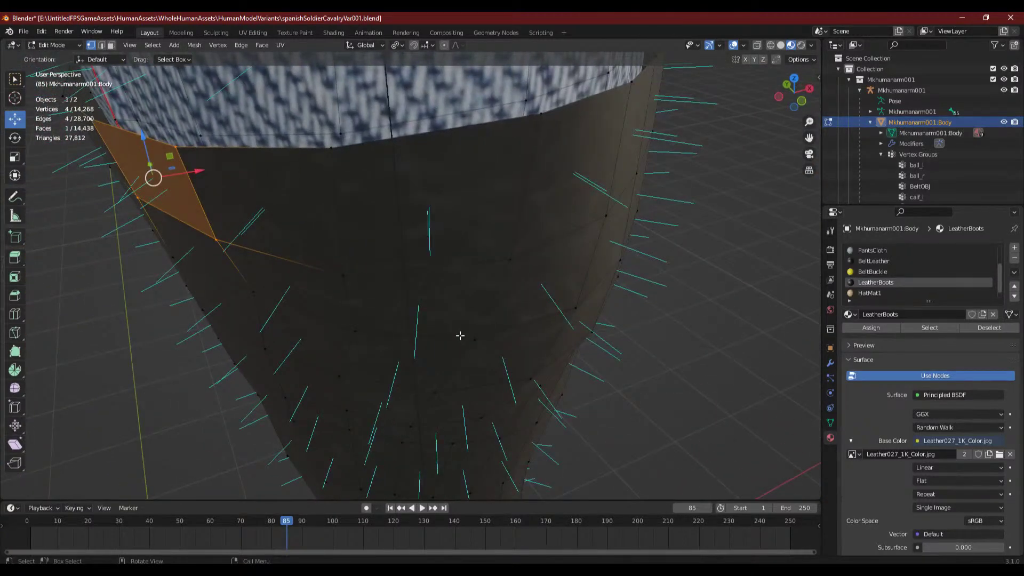
pyautogui.scroll(-4, 460, 335)
pyautogui.moveTo(419, 361); pyautogui.dragTo(524, 336, button='middle')
pyautogui.click(562, 292)
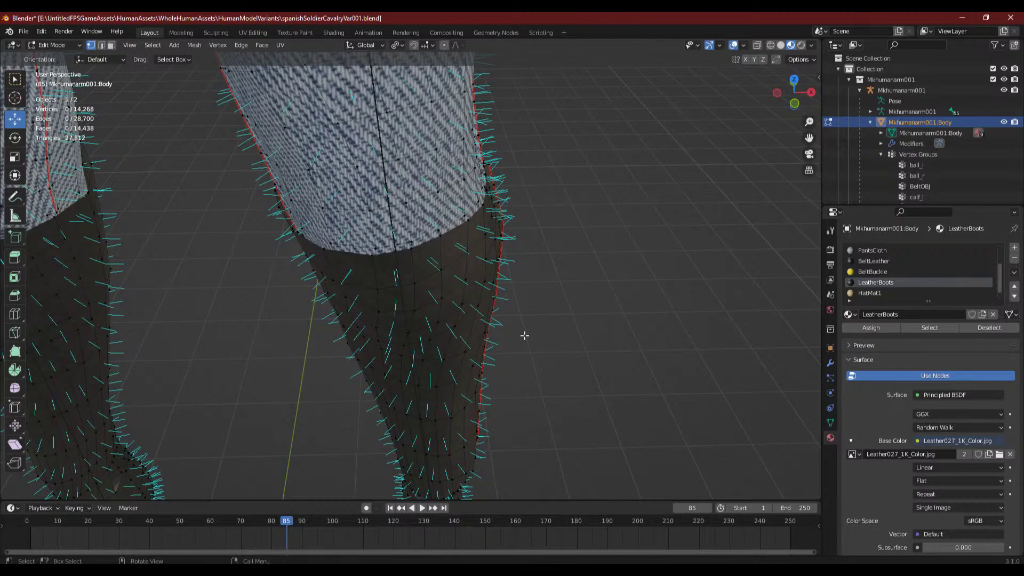
# - Delete the thirty faces in the ten rows along the left boot's outer seam from the rim down to the ankle
pyautogui.moveTo(525, 335); pyautogui.dragTo(480, 347, button='middle')
pyautogui.scroll(6, 438, 300)
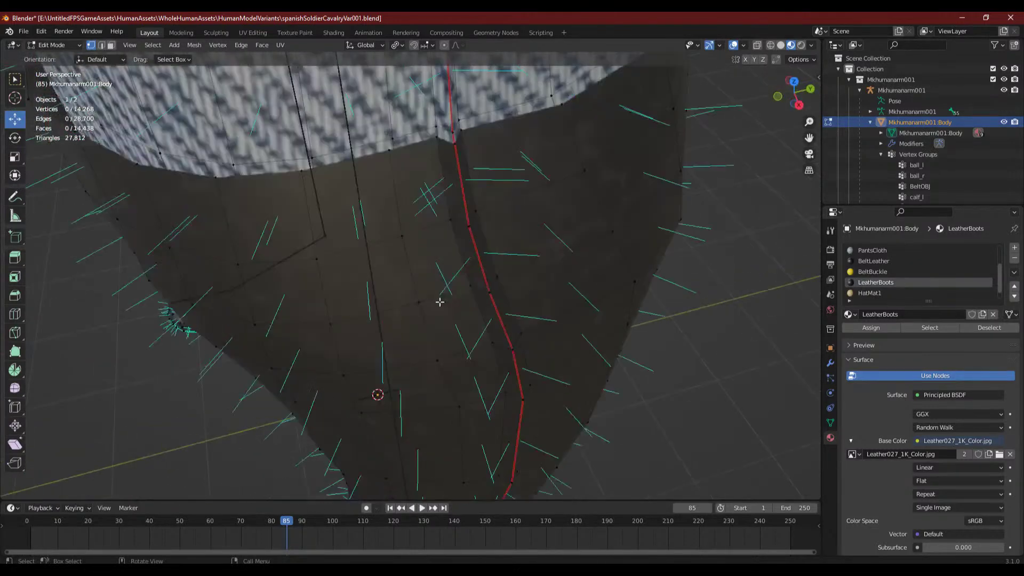
pyautogui.scroll(-2, 432, 299)
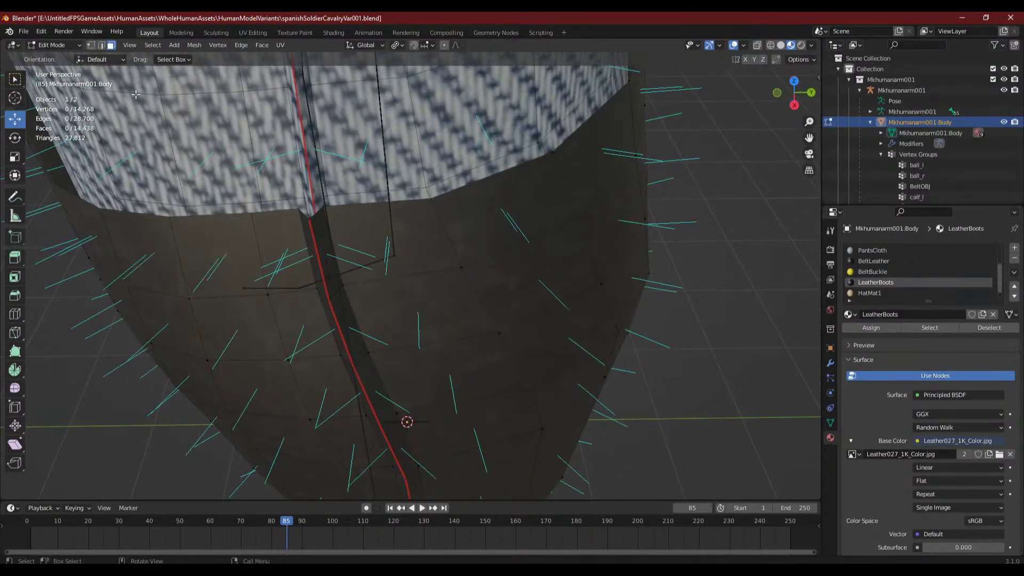
pyautogui.keyDown('shift'); pyautogui.moveTo(313, 243); pyautogui.dragTo(324, 247, button='middle'); pyautogui.keyUp('shift')
pyautogui.moveTo(320, 235); pyautogui.dragTo(376, 283)
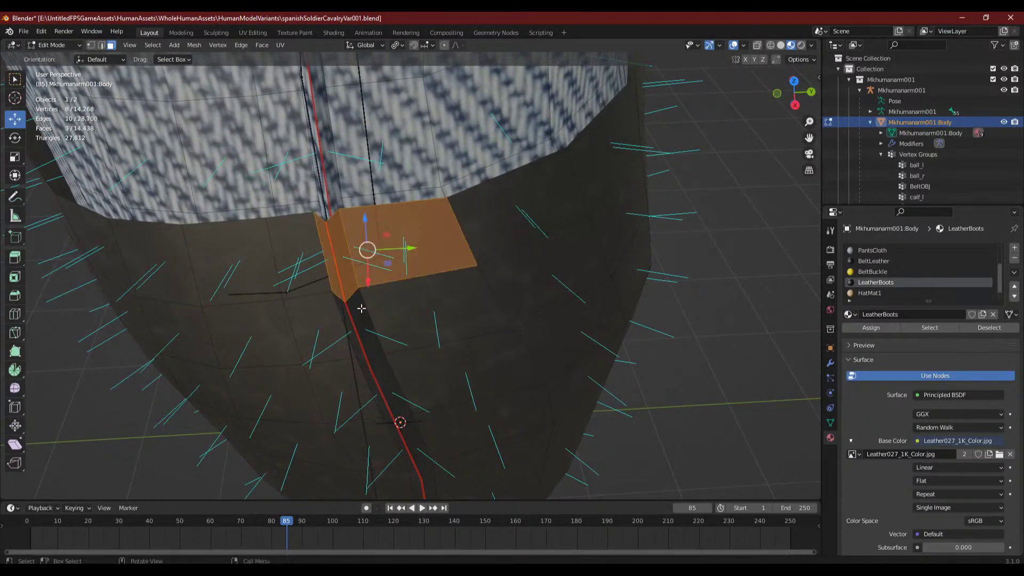
pyautogui.keyDown('shift'); pyautogui.moveTo(344, 315); pyautogui.dragTo(448, 328); pyautogui.keyUp('shift')
pyautogui.scroll(2, 425, 361)
pyautogui.keyDown('shift'); pyautogui.moveTo(425, 361); pyautogui.dragTo(346, 289, button='middle'); pyautogui.keyUp('shift')
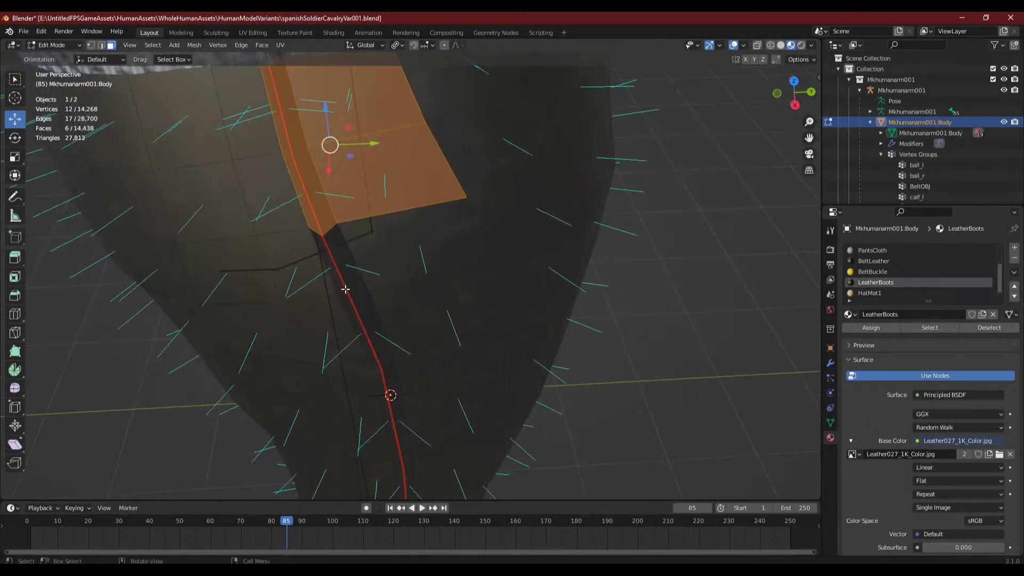
pyautogui.scroll(3, 346, 289)
pyautogui.keyDown('shift'); pyautogui.moveTo(320, 165); pyautogui.dragTo(430, 282); pyautogui.keyUp('shift')
pyautogui.moveTo(444, 336); pyautogui.dragTo(388, 311, button='middle')
pyautogui.keyDown('shift'); pyautogui.moveTo(373, 302); pyautogui.dragTo(425, 327); pyautogui.keyUp('shift')
pyautogui.scroll(-2, 379, 240)
pyautogui.keyDown('shift'); pyautogui.moveTo(343, 308); pyautogui.dragTo(390, 336); pyautogui.keyUp('shift')
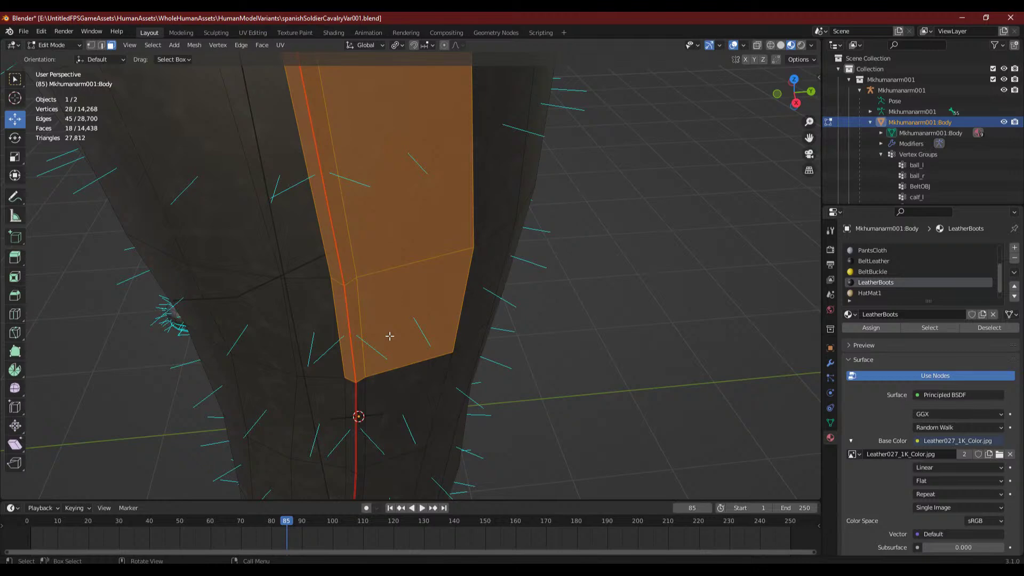
pyautogui.keyDown('shift'); pyautogui.moveTo(386, 343); pyautogui.dragTo(308, 236, button='middle'); pyautogui.keyUp('shift')
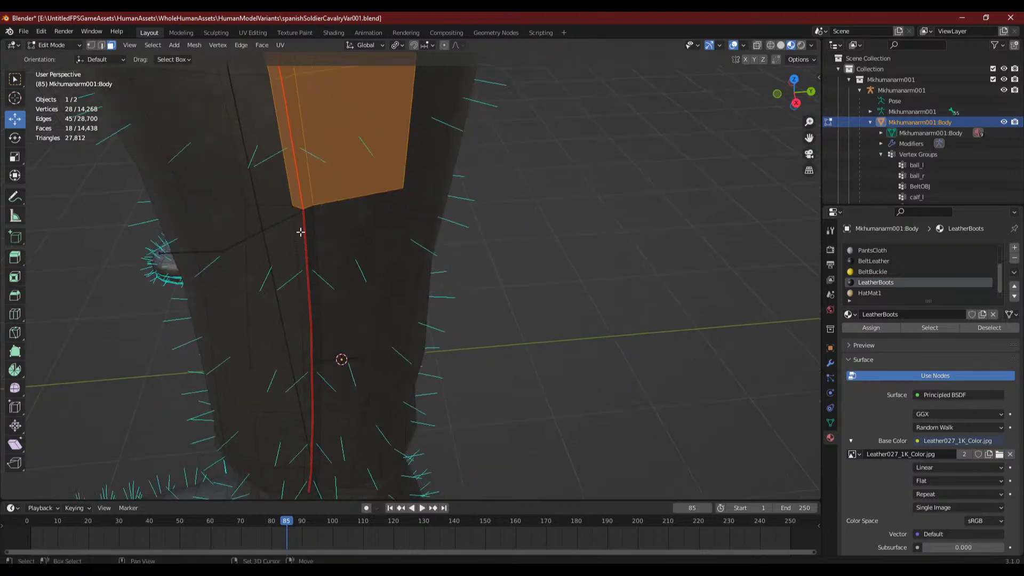
pyautogui.keyDown('shift'); pyautogui.moveTo(301, 231); pyautogui.dragTo(348, 271); pyautogui.keyUp('shift')
pyautogui.keyDown('shift'); pyautogui.moveTo(306, 344); pyautogui.dragTo(338, 366); pyautogui.keyUp('shift')
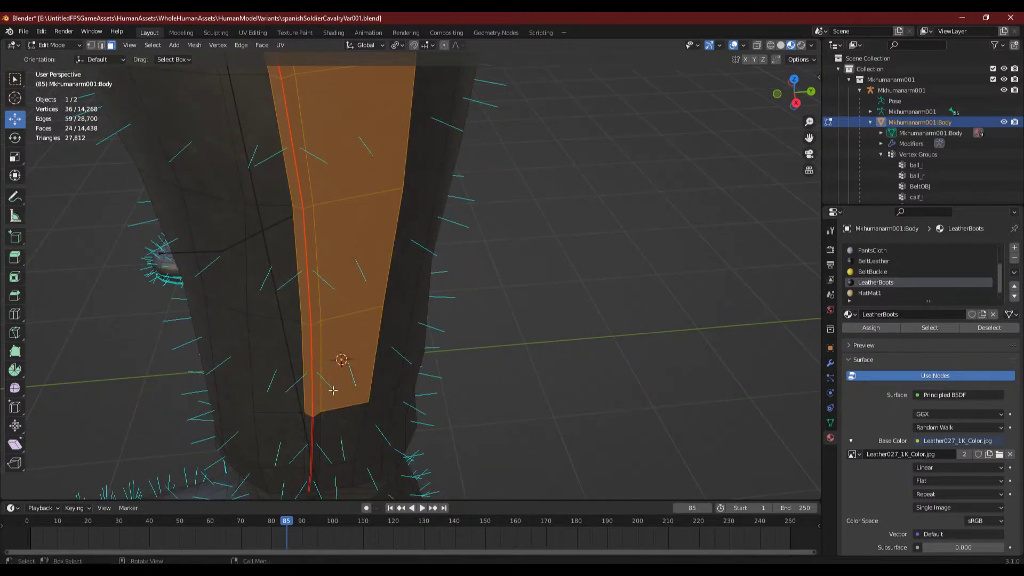
pyautogui.keyDown('shift'); pyautogui.moveTo(338, 365); pyautogui.dragTo(332, 202, button='middle'); pyautogui.keyUp('shift')
pyautogui.keyDown('shift'); pyautogui.moveTo(306, 278); pyautogui.dragTo(344, 296); pyautogui.keyUp('shift')
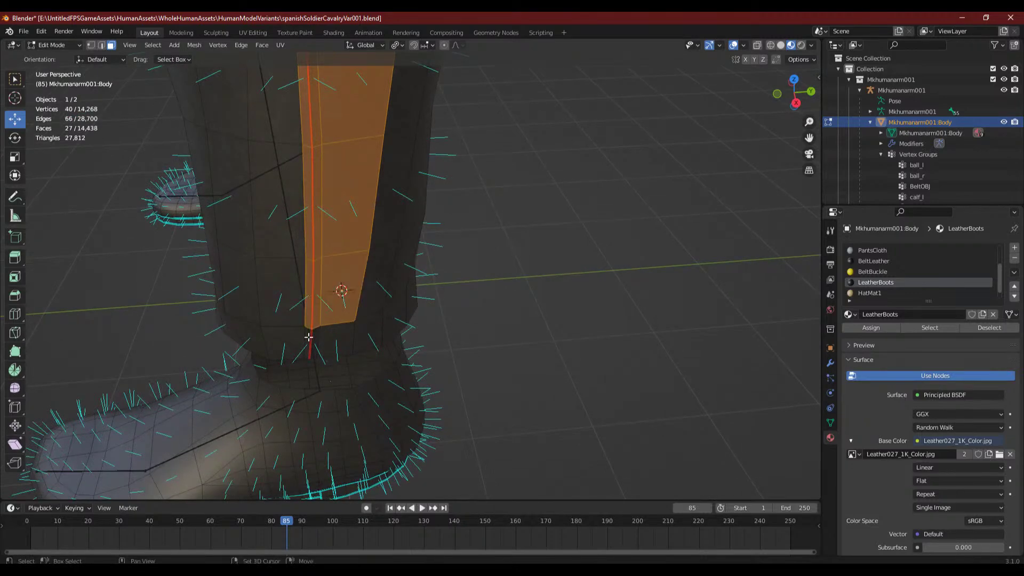
pyautogui.keyDown('shift'); pyautogui.moveTo(305, 334); pyautogui.dragTo(326, 347); pyautogui.keyUp('shift')
pyautogui.press('x')
pyautogui.click(327, 349)
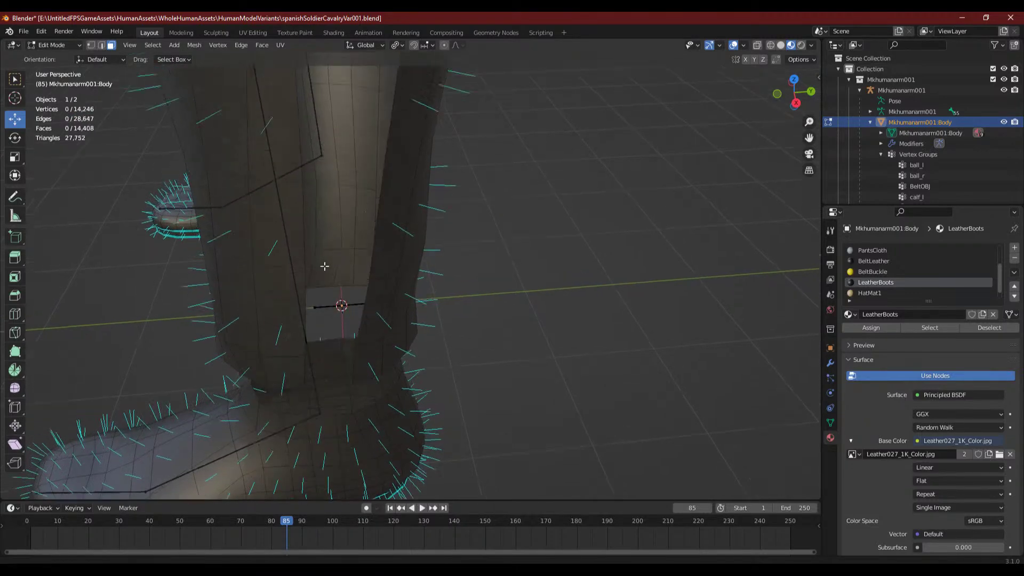
# - Fill the top row of the left boot's outer seam gap, at the rim, with one wide face
pyautogui.keyDown('shift'); pyautogui.moveTo(324, 210); pyautogui.dragTo(313, 375, button='middle'); pyautogui.keyUp('shift')
pyautogui.scroll(2, 316, 375)
pyautogui.scroll(-3, 295, 256)
pyautogui.keyDown('shift'); pyautogui.moveTo(295, 256); pyautogui.dragTo(361, 363, button='middle'); pyautogui.keyUp('shift')
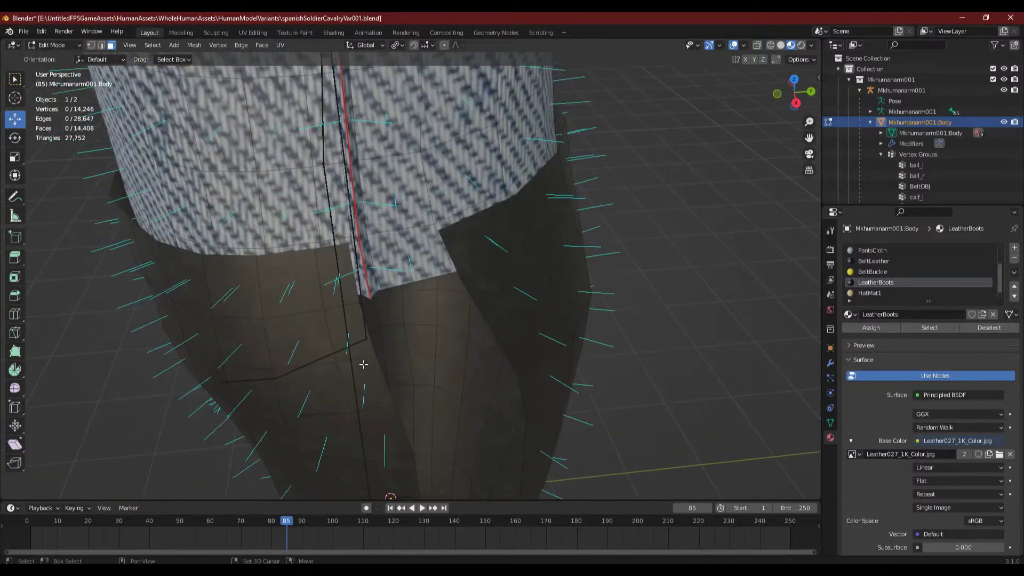
pyautogui.click(346, 254)
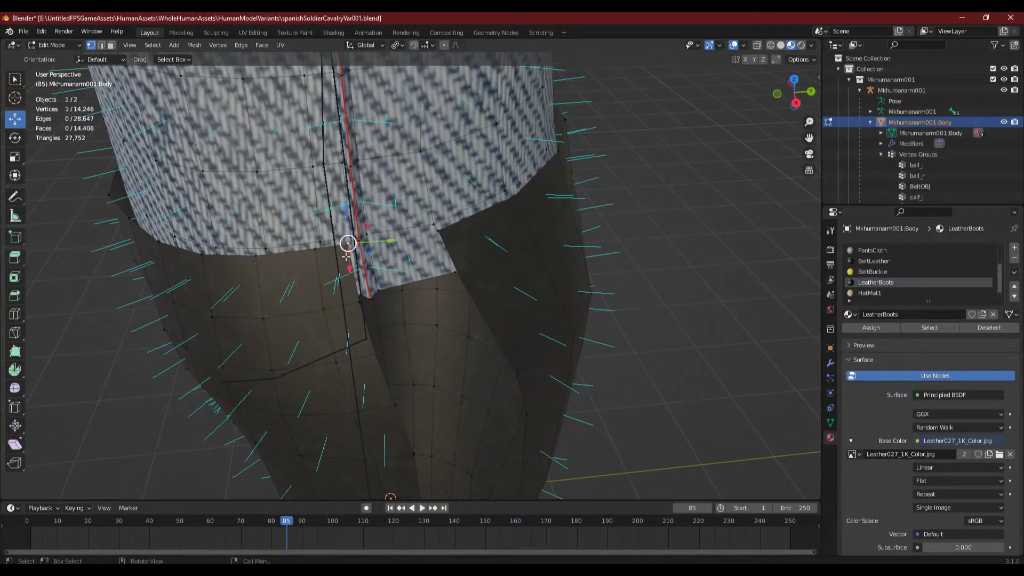
pyautogui.keyDown('shift'); pyautogui.click(353, 296); pyautogui.keyUp('shift')
pyautogui.keyDown('shift'); pyautogui.click(447, 231); pyautogui.keyUp('shift')
pyautogui.keyDown('shift'); pyautogui.click(464, 275); pyautogui.keyUp('shift')
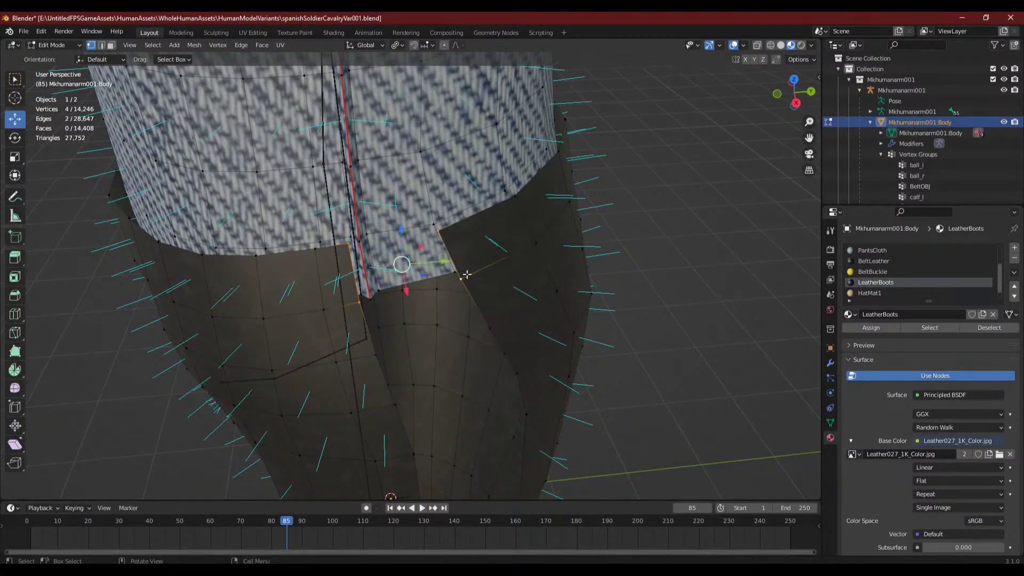
pyautogui.press('f')
# - Fill the second and third rows of the left boot's outer seam gap with one wide face each
pyautogui.click(461, 278)
pyautogui.keyDown('shift'); pyautogui.click(492, 327); pyautogui.keyUp('shift')
pyautogui.keyDown('shift'); pyautogui.click(359, 303); pyautogui.keyUp('shift')
pyautogui.keyDown('shift'); pyautogui.click(370, 356); pyautogui.keyUp('shift')
pyautogui.press('f')
pyautogui.click(371, 355)
pyautogui.keyDown('shift'); pyautogui.click(489, 326); pyautogui.keyUp('shift')
pyautogui.press('f')
# - Fill the fourth and fifth rows of the left boot's outer seam gap with one wide face each
pyautogui.click(395, 404)
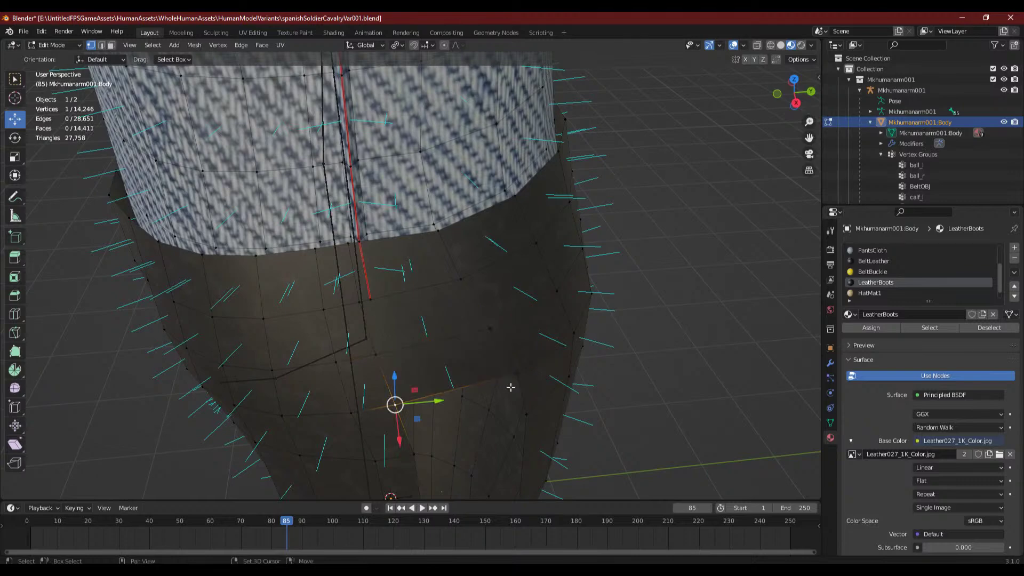
pyautogui.moveTo(395, 404); pyautogui.dragTo(296, 217, button='middle')
pyautogui.keyDown('shift'); pyautogui.click(243, 161); pyautogui.keyUp('shift')
pyautogui.keyDown('shift'); pyautogui.click(284, 221); pyautogui.keyUp('shift')
pyautogui.keyDown('shift'); pyautogui.click(151, 255); pyautogui.keyUp('shift')
pyautogui.press('f')
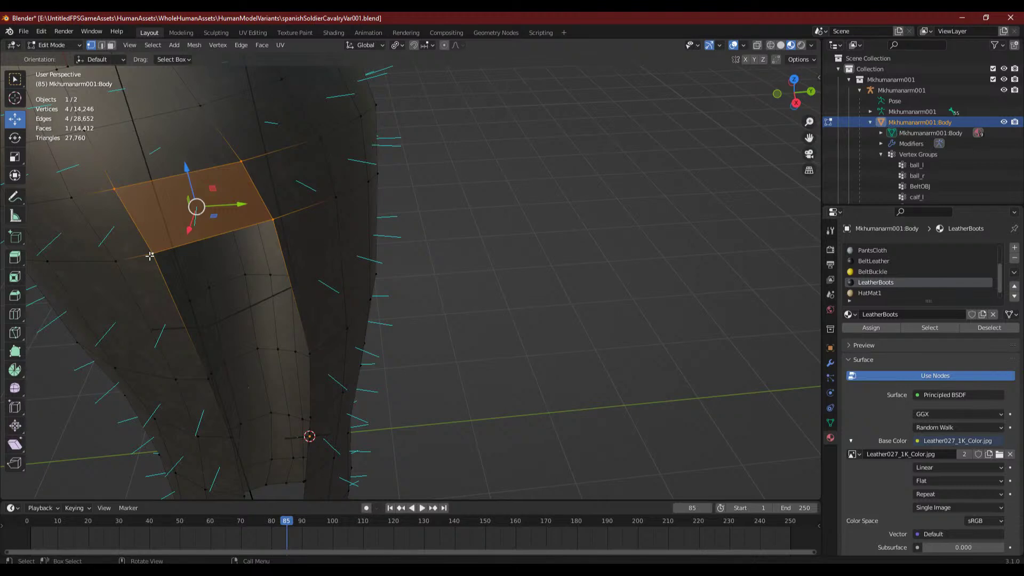
pyautogui.click(150, 255)
pyautogui.keyDown('shift'); pyautogui.click(273, 219); pyautogui.keyUp('shift')
pyautogui.keyDown('shift'); pyautogui.click(310, 354); pyautogui.keyUp('shift')
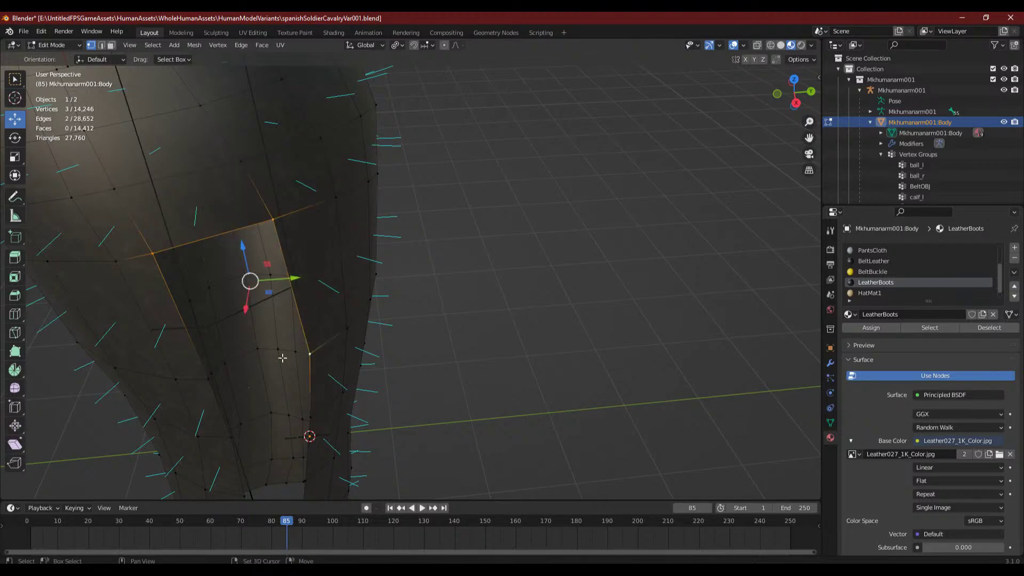
pyautogui.press('f')
# - Fill the sixth and seventh rows of the left boot's outer seam gap with one wide face each
pyautogui.click(208, 378)
pyautogui.keyDown('shift'); pyautogui.click(309, 354); pyautogui.keyUp('shift')
pyautogui.keyDown('shift'); pyautogui.click(316, 415); pyautogui.keyUp('shift')
pyautogui.keyDown('shift'); pyautogui.click(230, 432); pyautogui.keyUp('shift')
pyautogui.press('f')
pyautogui.moveTo(230, 432); pyautogui.dragTo(224, 208, button='middle')
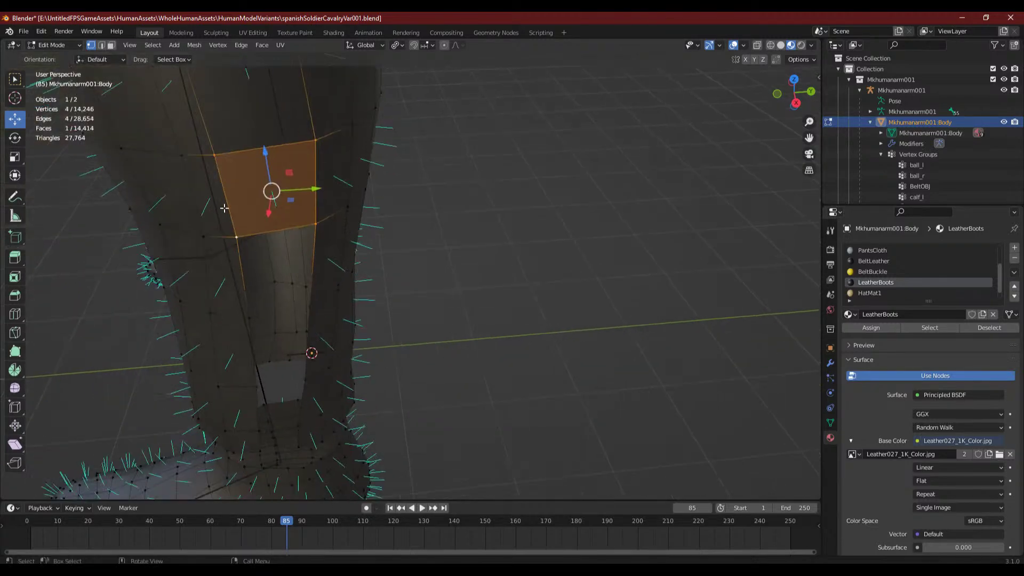
pyautogui.click(233, 241)
pyautogui.keyDown('shift'); pyautogui.click(249, 318); pyautogui.keyUp('shift')
pyautogui.keyDown('shift'); pyautogui.click(316, 223); pyautogui.keyUp('shift')
pyautogui.keyDown('shift'); pyautogui.click(310, 307); pyautogui.keyUp('shift')
pyautogui.press('f')
# - Fill the eighth and ninth rows of the left boot's outer seam gap with one wide face each
pyautogui.click(310, 307)
pyautogui.keyDown('shift'); pyautogui.click(246, 389); pyautogui.keyUp('shift')
pyautogui.keyDown('shift'); pyautogui.click(302, 382); pyautogui.keyUp('shift')
pyautogui.press('f')
pyautogui.click(304, 381)
pyautogui.keyDown('shift'); pyautogui.click(244, 388); pyautogui.keyUp('shift')
pyautogui.keyDown('shift'); pyautogui.click(255, 431); pyautogui.keyUp('shift')
pyautogui.keyDown('shift'); pyautogui.click(299, 430); pyautogui.keyUp('shift')
pyautogui.press('f')
pyautogui.click(253, 319)
# - Close the last row of the left boot's outer seam gap above the ankle with one wide face and clear the selection
pyautogui.keyDown('shift'); pyautogui.moveTo(252, 317); pyautogui.dragTo(281, 199, button='middle'); pyautogui.keyUp('shift')
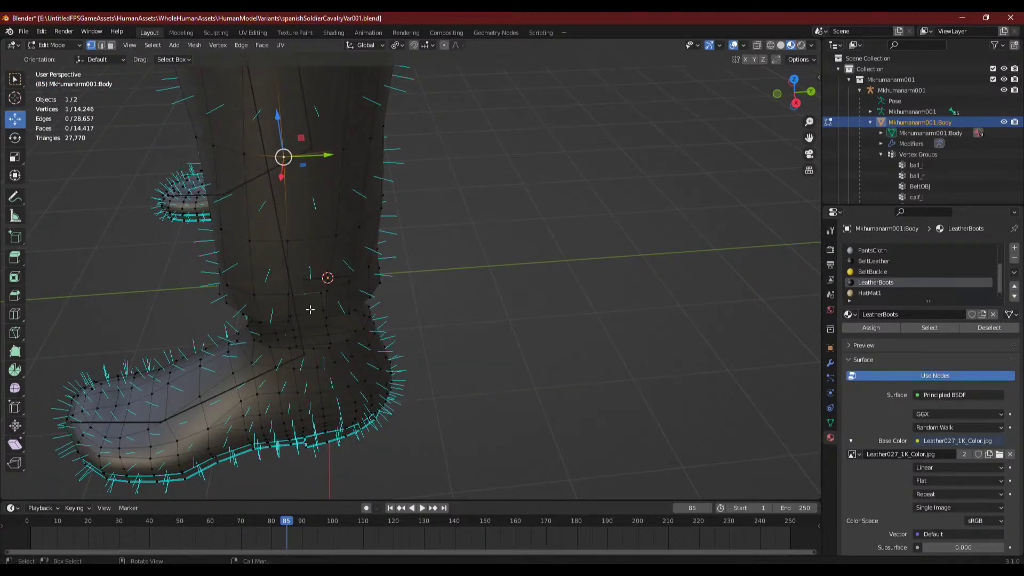
pyautogui.scroll(4, 308, 307)
pyautogui.scroll(2, 254, 318)
pyautogui.keyDown('shift'); pyautogui.moveTo(254, 316); pyautogui.dragTo(354, 196, button='middle'); pyautogui.keyUp('shift')
pyautogui.click(193, 268)
pyautogui.keyDown('shift'); pyautogui.click(203, 330); pyautogui.keyUp('shift')
pyautogui.keyDown('shift'); pyautogui.click(285, 261); pyautogui.keyUp('shift')
pyautogui.keyDown('shift'); pyautogui.click(289, 324); pyautogui.keyUp('shift')
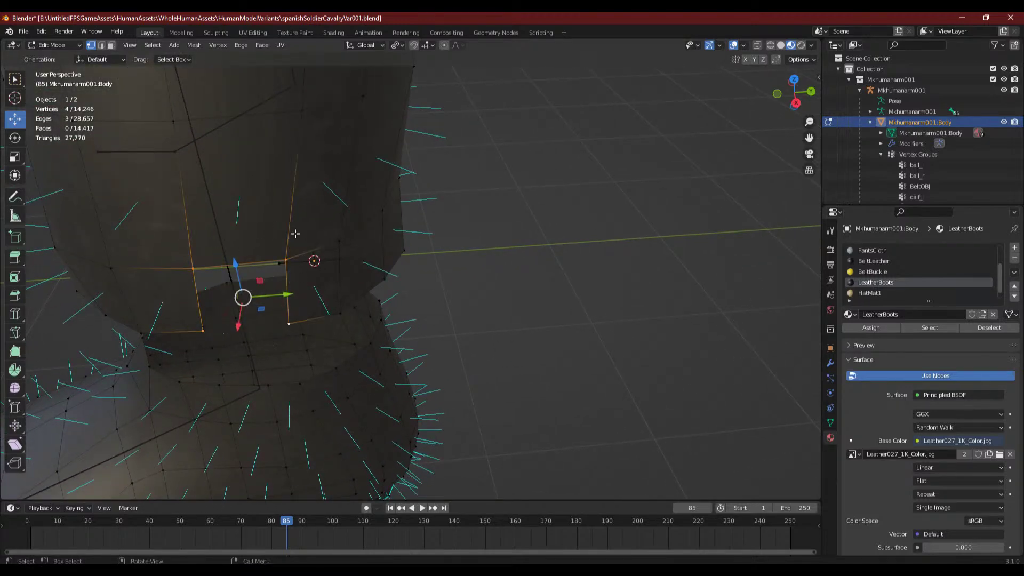
pyautogui.press('f')
pyautogui.hotkey('alt', 'a')
# - Bridge the left boot's shaft to the shoe top with a first four-sided face at the front of the ankle
pyautogui.scroll(-6, 251, 231)
pyautogui.moveTo(235, 247); pyautogui.dragTo(266, 253, button='middle')
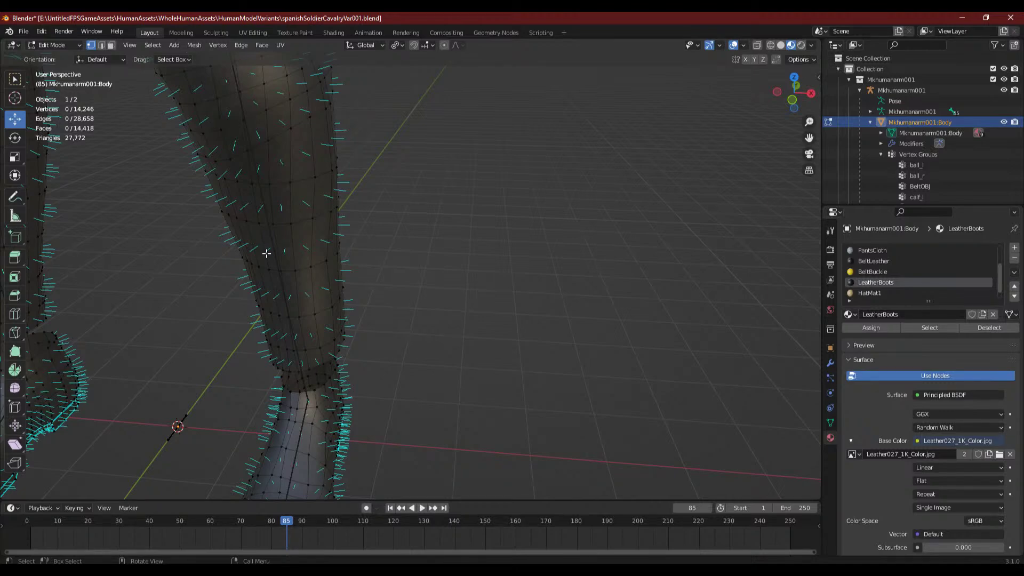
pyautogui.keyDown('shift'); pyautogui.moveTo(266, 229); pyautogui.dragTo(377, 315, button='middle'); pyautogui.keyUp('shift')
pyautogui.keyDown('shift'); pyautogui.moveTo(293, 208); pyautogui.dragTo(363, 281, button='middle'); pyautogui.keyUp('shift')
pyautogui.moveTo(294, 275); pyautogui.dragTo(355, 252, button='middle')
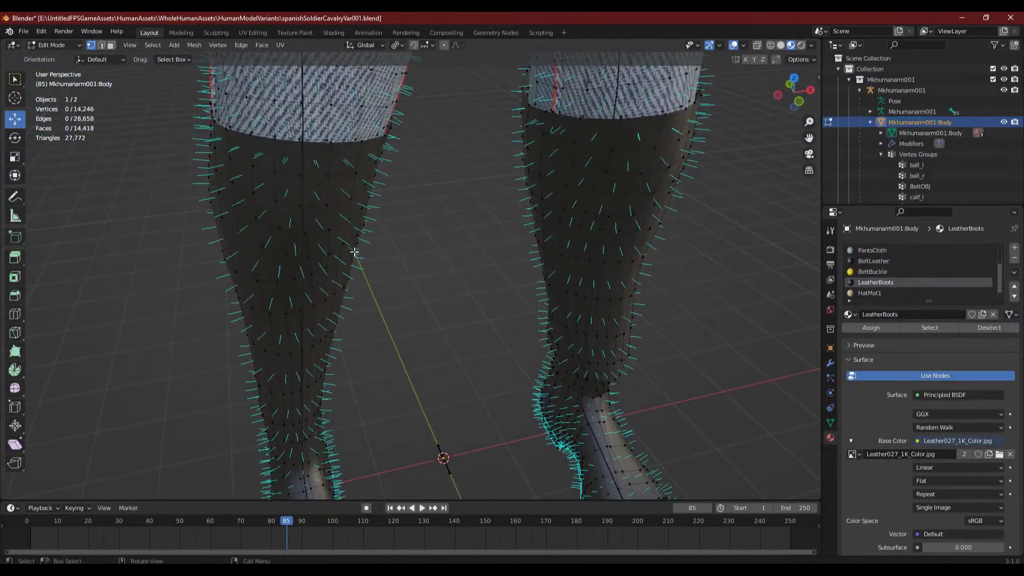
pyautogui.keyDown('shift'); pyautogui.moveTo(304, 347); pyautogui.dragTo(324, 224, button='middle'); pyautogui.keyUp('shift')
pyautogui.scroll(5, 282, 282)
pyautogui.moveTo(274, 290); pyautogui.dragTo(160, 305, button='middle')
pyautogui.scroll(-5, 224, 309)
pyautogui.keyDown('shift'); pyautogui.moveTo(453, 362); pyautogui.dragTo(397, 195, button='middle'); pyautogui.keyUp('shift')
pyautogui.scroll(5, 317, 249)
pyautogui.click(408, 138)
pyautogui.keyDown('shift'); pyautogui.click(415, 248); pyautogui.keyUp('shift')
pyautogui.keyDown('shift'); pyautogui.click(374, 132); pyautogui.keyUp('shift')
pyautogui.keyDown('shift'); pyautogui.click(384, 239); pyautogui.keyUp('shift')
pyautogui.press('f')
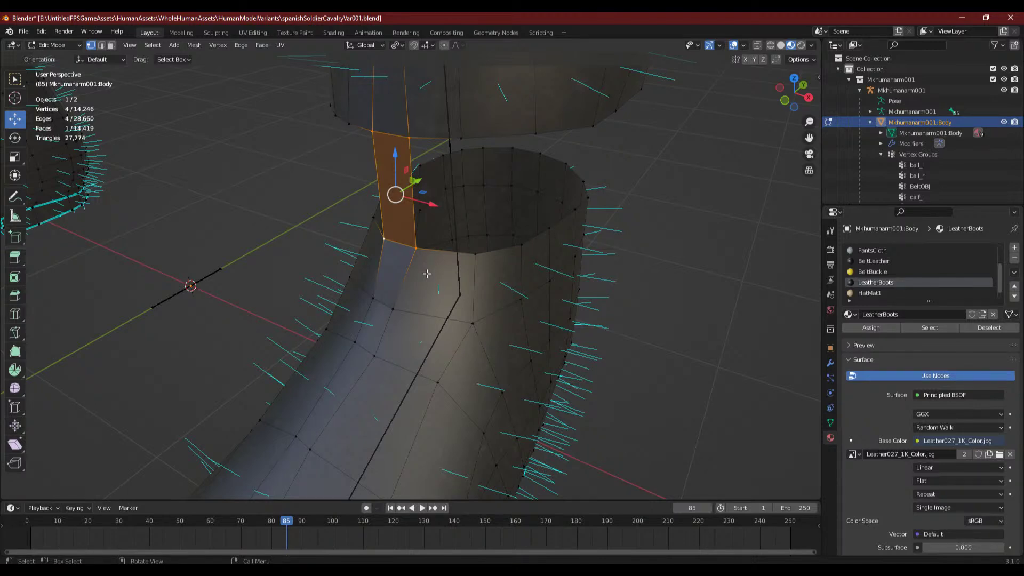
# - Add two more bridging faces between the left boot's shaft and shoe top, continuing from the front toward the outer side
pyautogui.click(414, 255)
pyautogui.keyDown('shift'); pyautogui.click(406, 131); pyautogui.keyUp('shift')
pyautogui.keyDown('shift'); pyautogui.click(457, 133); pyautogui.keyUp('shift')
pyautogui.keyDown('shift'); pyautogui.click(474, 267); pyautogui.keyUp('shift')
pyautogui.click(475, 254)
pyautogui.keyDown('shift'); pyautogui.click(457, 139); pyautogui.keyUp('shift')
pyautogui.press('j')
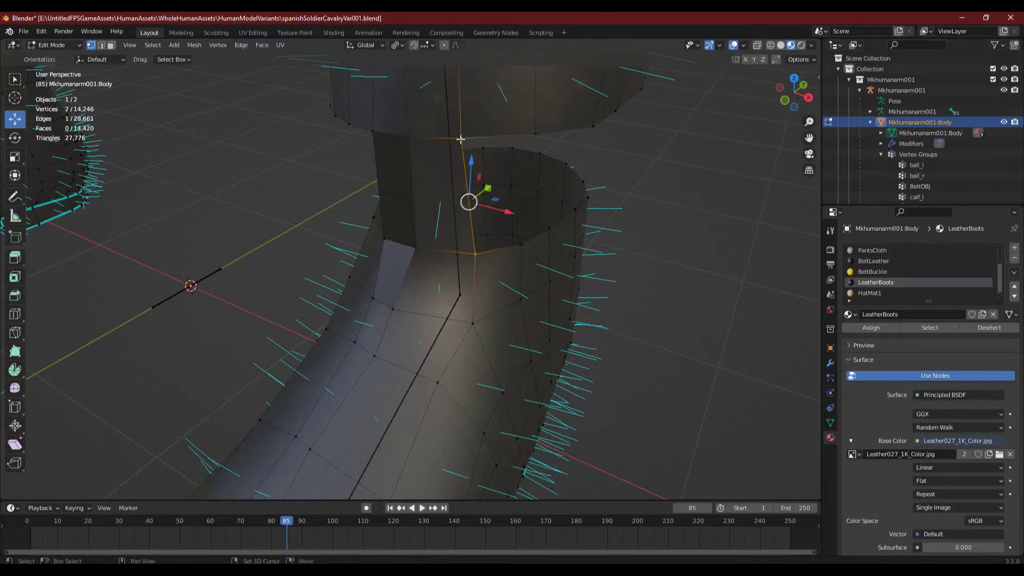
pyautogui.keyDown('shift'); pyautogui.click(535, 133); pyautogui.keyUp('shift')
pyautogui.keyDown('shift'); pyautogui.click(521, 246); pyautogui.keyUp('shift')
pyautogui.press('f')
# - Add two further bridging faces along the outer side of the left boot's ankle gap and clear the selection
pyautogui.moveTo(521, 246); pyautogui.dragTo(360, 282, button='middle')
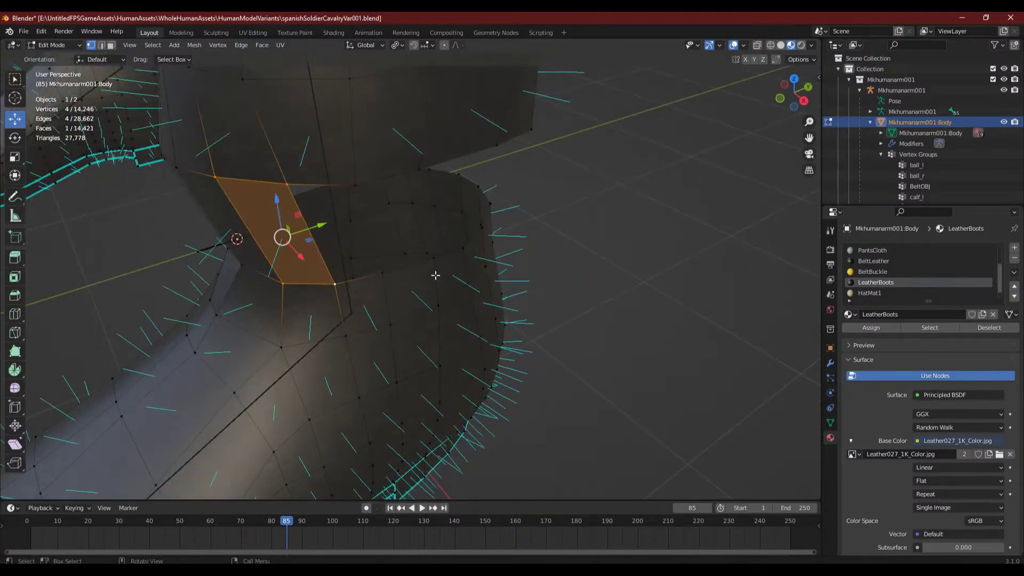
pyautogui.click(335, 284)
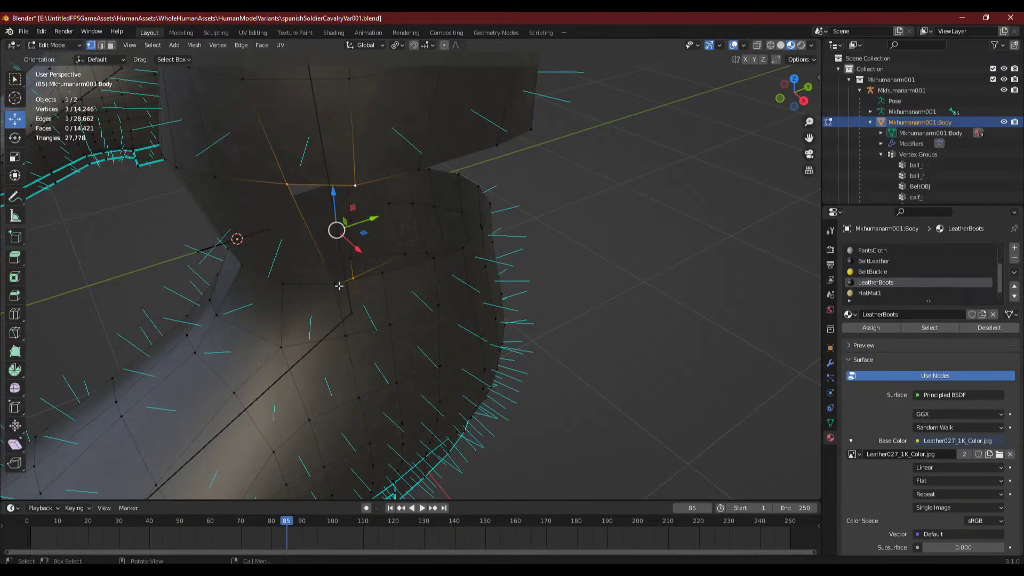
pyautogui.keyDown('shift'); pyautogui.click(286, 184); pyautogui.keyUp('shift')
pyautogui.keyDown('shift'); pyautogui.click(355, 186); pyautogui.keyUp('shift')
pyautogui.keyDown('shift'); pyautogui.click(382, 273); pyautogui.keyUp('shift')
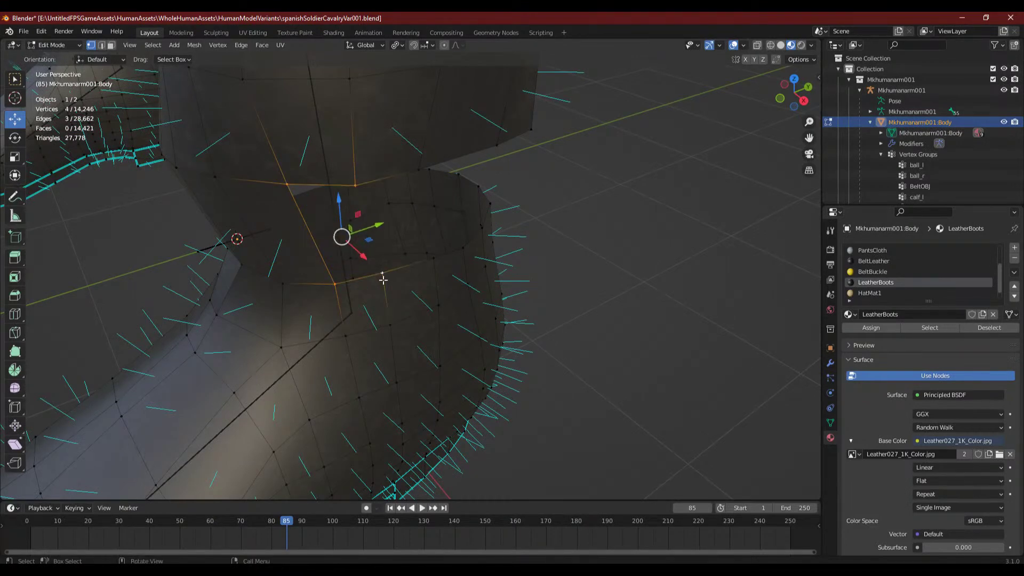
pyautogui.press('f')
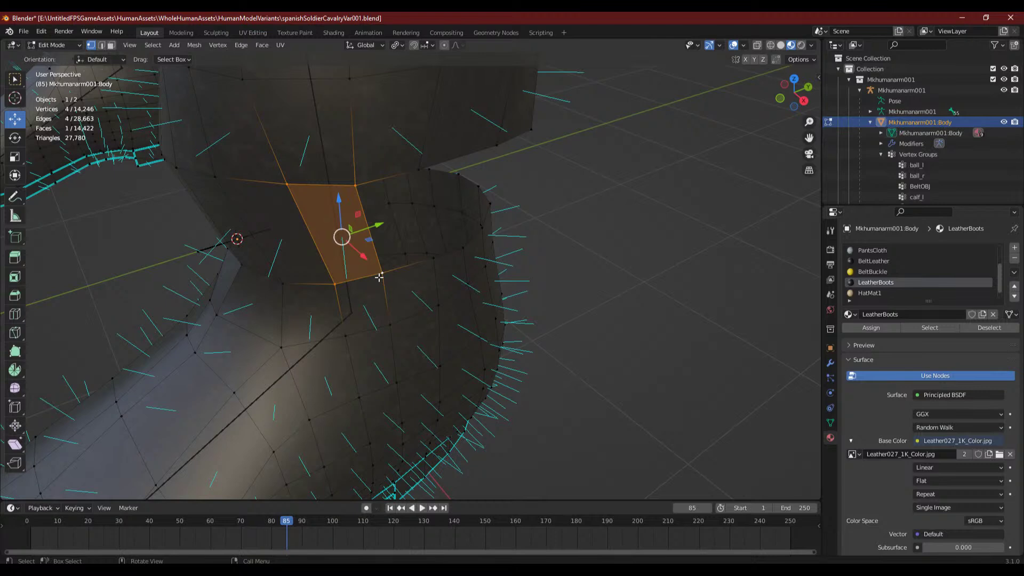
pyautogui.click(380, 276)
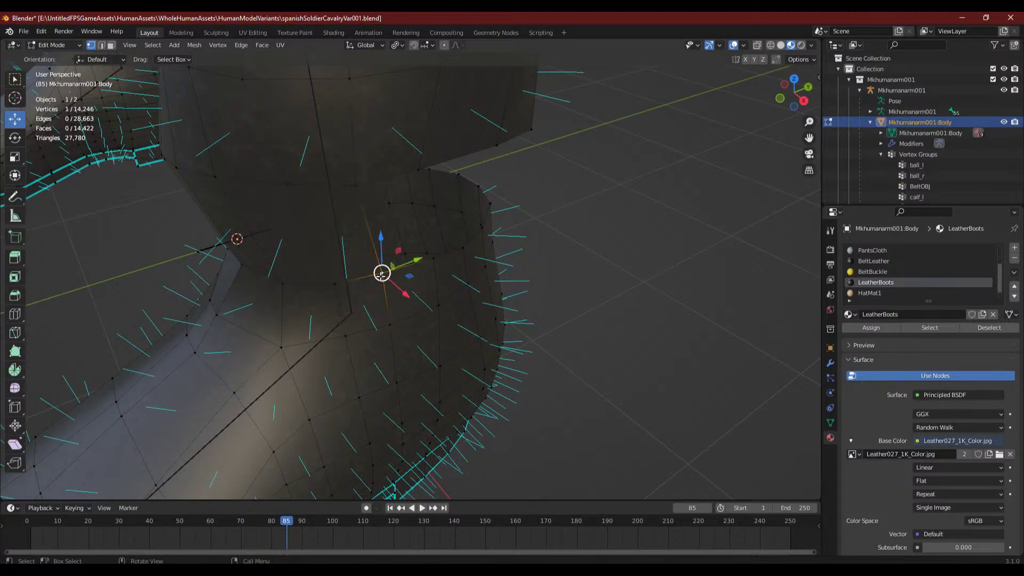
pyautogui.keyDown('shift'); pyautogui.click(355, 185); pyautogui.keyUp('shift')
pyautogui.keyDown('shift'); pyautogui.click(429, 168); pyautogui.keyUp('shift')
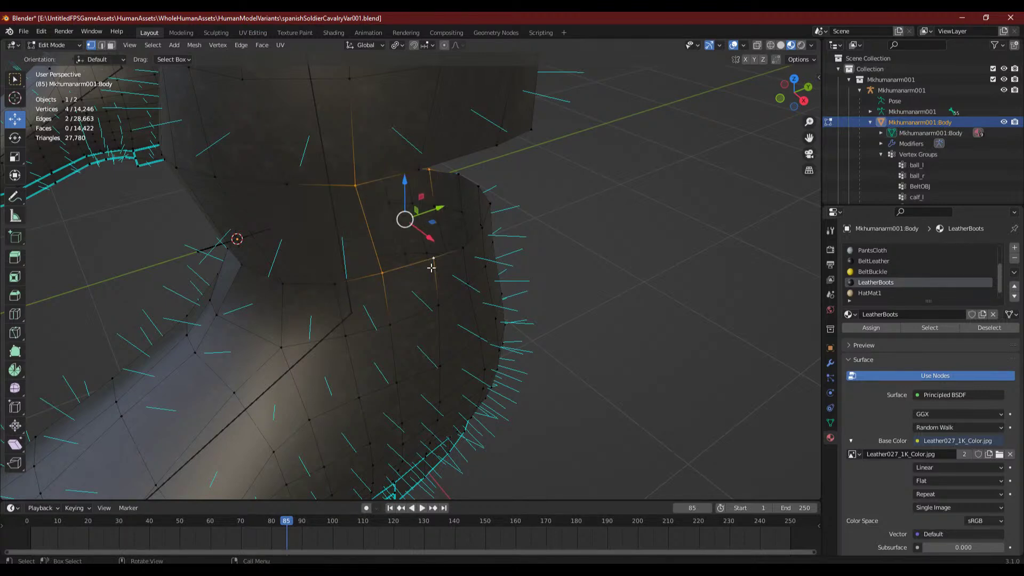
pyautogui.keyDown('shift'); pyautogui.click(429, 170); pyautogui.keyUp('shift')
pyautogui.keyDown('shift'); pyautogui.click(419, 169); pyautogui.keyUp('shift')
pyautogui.keyDown('shift'); pyautogui.click(431, 268); pyautogui.keyUp('shift')
pyautogui.press('f')
pyautogui.click(615, 222)
# - Fill the ankle gap beside the first front face, on the left boot's inner side, with one four-sided face
pyautogui.moveTo(291, 304); pyautogui.dragTo(494, 418, button='middle')
pyautogui.click(462, 192)
pyautogui.keyDown('shift'); pyautogui.click(451, 282); pyautogui.keyUp('shift')
pyautogui.keyDown('shift'); pyautogui.click(555, 255); pyautogui.keyUp('shift')
pyautogui.keyDown('shift'); pyautogui.click(607, 180); pyautogui.keyUp('shift')
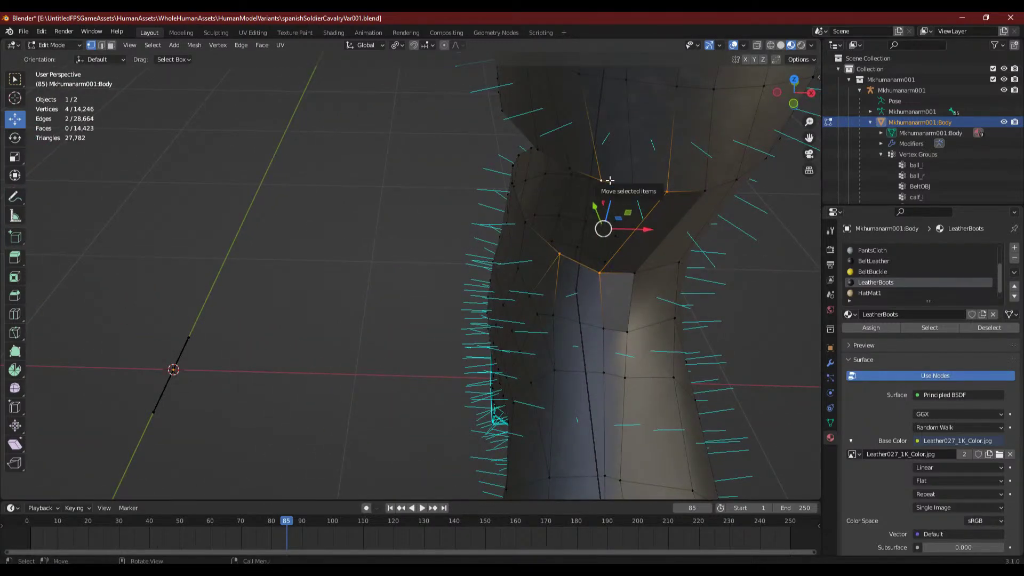
pyautogui.press('f')
# - Continue bridging the left boot's shaft to the shoe top with two more faces along the inner side of the ankle
pyautogui.click(604, 176)
pyautogui.keyDown('shift'); pyautogui.click(567, 255); pyautogui.keyUp('shift')
pyautogui.moveTo(511, 257); pyautogui.dragTo(400, 318, button='middle')
pyautogui.keyDown('shift'); pyautogui.click(393, 336); pyautogui.keyUp('shift')
pyautogui.keyDown('shift'); pyautogui.click(417, 299); pyautogui.keyUp('shift')
pyautogui.press('f')
pyautogui.click(417, 301)
pyautogui.keyDown('shift'); pyautogui.click(394, 338); pyautogui.keyUp('shift')
pyautogui.keyDown('shift'); pyautogui.click(406, 314); pyautogui.keyUp('shift')
pyautogui.keyDown('shift'); pyautogui.click(440, 276); pyautogui.keyUp('shift')
pyautogui.press('f')
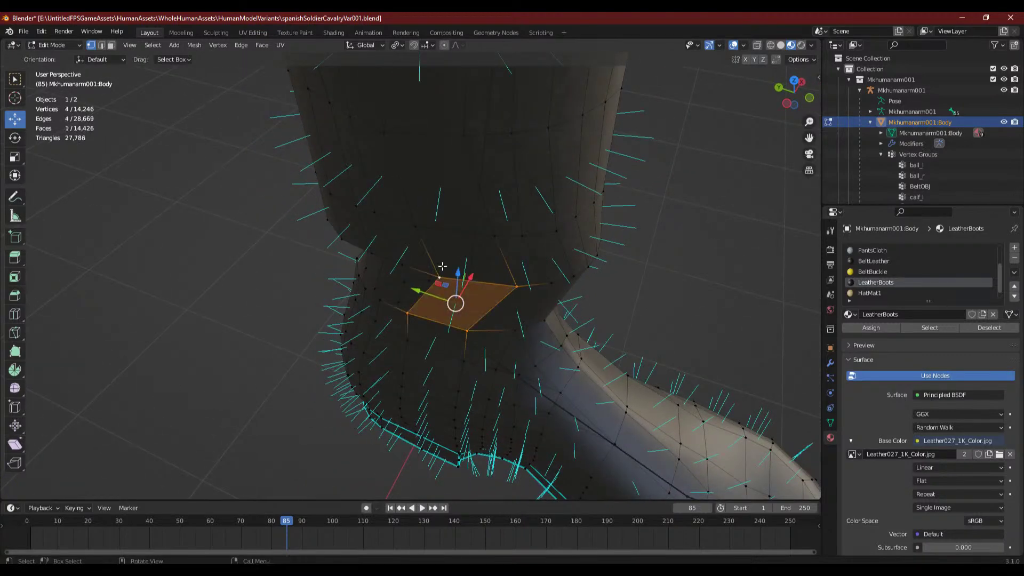
# - Select the lower rim of the left boot's shaft, scale it down slightly, shift it toward the heel along Y, and deselect it
pyautogui.moveTo(518, 267); pyautogui.dragTo(487, 251, button='middle')
pyautogui.click(613, 248)
pyautogui.moveTo(613, 249); pyautogui.dragTo(426, 309, button='middle')
pyautogui.keyDown('alt'); pyautogui.click(453, 303); pyautogui.keyUp('alt')
pyautogui.moveTo(503, 295); pyautogui.dragTo(567, 290, button='middle')
pyautogui.keyDown('shift'); pyautogui.click(415, 314); pyautogui.keyUp('shift')
pyautogui.keyDown('shift'); pyautogui.click(395, 311); pyautogui.keyUp('shift')
pyautogui.moveTo(395, 315); pyautogui.dragTo(436, 349, button='middle')
pyautogui.keyDown('shift'); pyautogui.click(462, 295); pyautogui.keyUp('shift')
pyautogui.keyDown('shift'); pyautogui.click(438, 286); pyautogui.keyUp('shift')
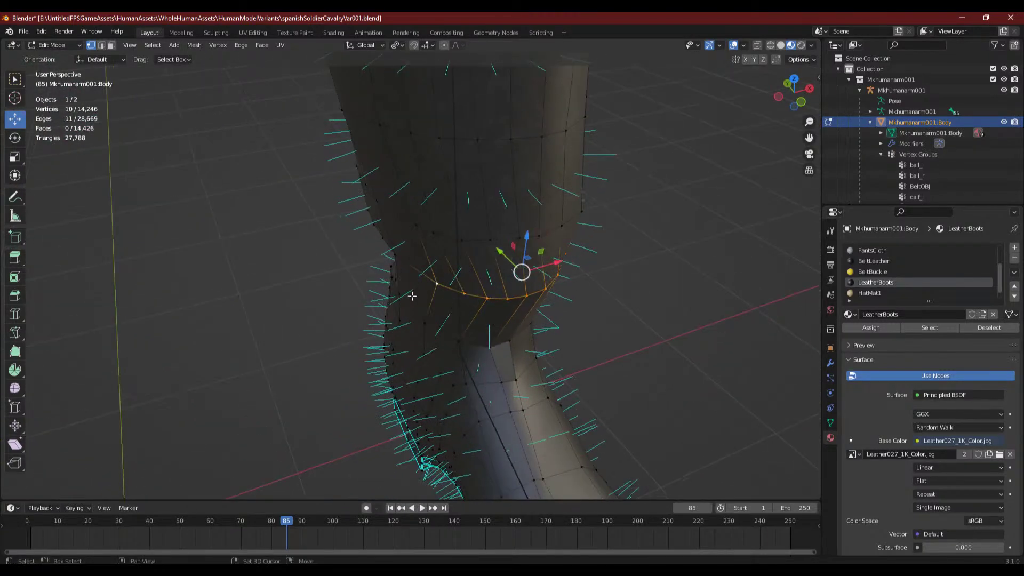
pyautogui.moveTo(368, 323); pyautogui.dragTo(411, 330, button='middle')
pyautogui.keyDown('shift'); pyautogui.click(465, 264); pyautogui.keyUp('shift')
pyautogui.keyDown('shift'); pyautogui.click(435, 253); pyautogui.keyUp('shift')
pyautogui.keyDown('shift'); pyautogui.click(410, 244); pyautogui.keyUp('shift')
pyautogui.keyDown('shift'); pyautogui.click(387, 231); pyautogui.keyUp('shift')
pyautogui.moveTo(273, 304); pyautogui.dragTo(388, 292, button='middle')
pyautogui.keyDown('shift'); pyautogui.click(423, 215); pyautogui.keyUp('shift')
pyautogui.keyDown('shift'); pyautogui.click(382, 212); pyautogui.keyUp('shift')
pyautogui.keyDown('shift'); pyautogui.click(356, 201); pyautogui.keyUp('shift')
pyautogui.moveTo(308, 235); pyautogui.dragTo(374, 231, button='middle')
pyautogui.keyDown('shift'); pyautogui.click(368, 235); pyautogui.keyUp('shift')
pyautogui.keyDown('shift'); pyautogui.click(323, 233); pyautogui.keyUp('shift')
pyautogui.keyDown('shift'); pyautogui.click(301, 223); pyautogui.keyUp('shift')
pyautogui.moveTo(307, 256); pyautogui.dragTo(377, 302, button='middle')
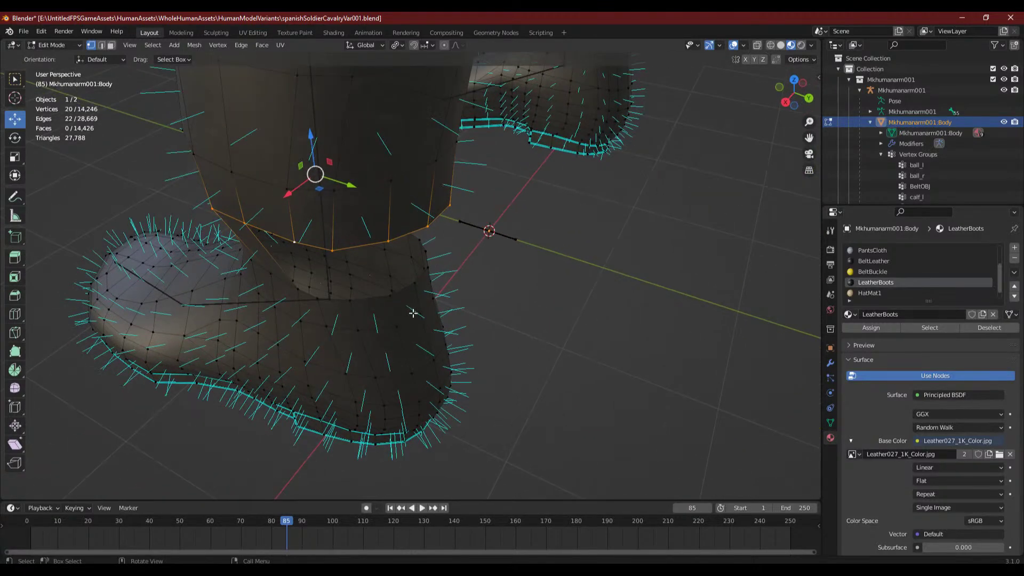
pyautogui.moveTo(478, 303); pyautogui.dragTo(526, 283, button='middle')
pyautogui.press('s')
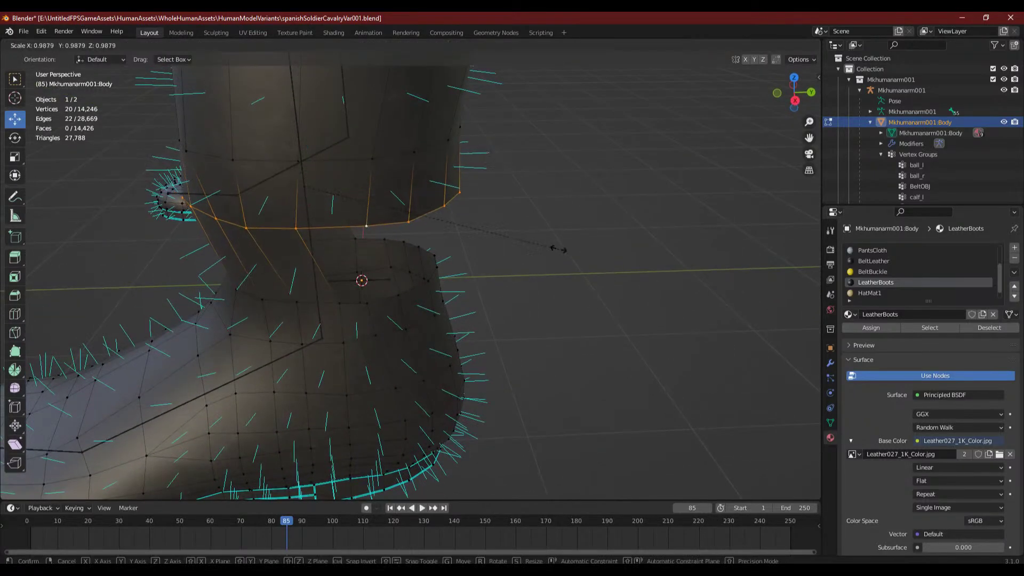
pyautogui.click(520, 249)
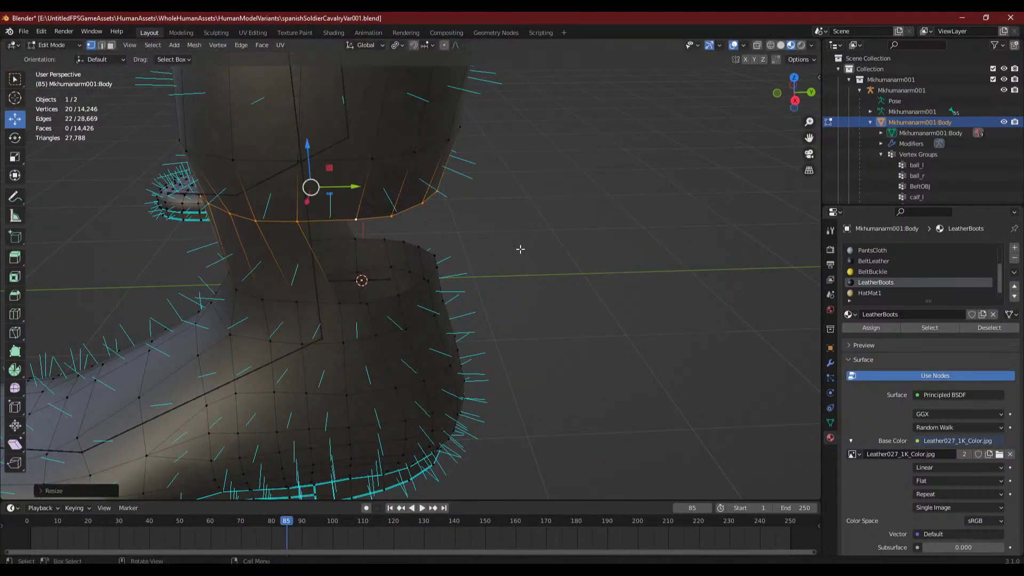
pyautogui.moveTo(355, 187); pyautogui.dragTo(366, 186)
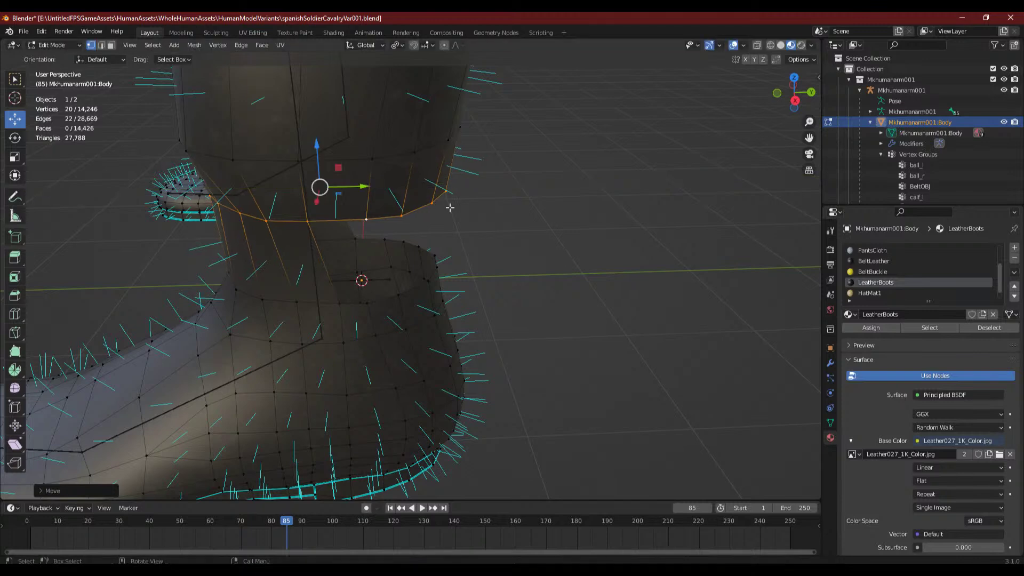
pyautogui.click(551, 222)
# - Bridge the left boot's shaft to the shoe top with two more four-sided faces along the outer side of the ankle
pyautogui.scroll(1, 401, 269)
pyautogui.click(280, 202)
pyautogui.keyDown('shift'); pyautogui.click(318, 313); pyautogui.keyUp('shift')
pyautogui.keyDown('shift'); pyautogui.click(361, 200); pyautogui.keyUp('shift')
pyautogui.keyDown('shift'); pyautogui.click(359, 320); pyautogui.keyUp('shift')
pyautogui.press('f')
pyautogui.click(360, 314)
pyautogui.keyDown('shift'); pyautogui.click(356, 204); pyautogui.keyUp('shift')
pyautogui.keyDown('shift'); pyautogui.click(403, 189); pyautogui.keyUp('shift')
pyautogui.moveTo(419, 322); pyautogui.dragTo(390, 334, button='middle')
pyautogui.hotkey('ctrl', 'z')
pyautogui.keyDown('shift'); pyautogui.click(344, 219); pyautogui.keyUp('shift')
pyautogui.keyDown('shift'); pyautogui.click(356, 317); pyautogui.keyUp('shift')
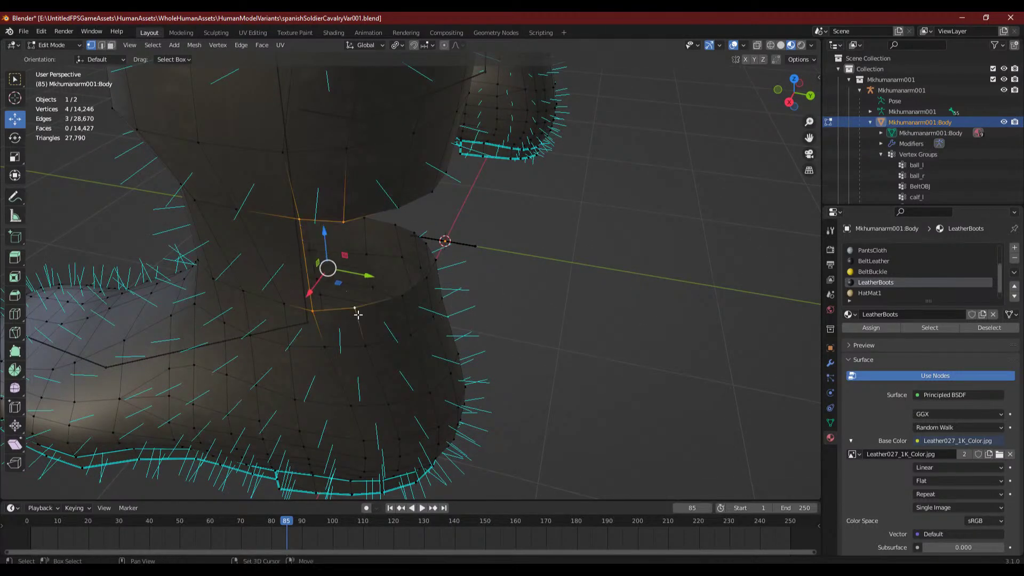
pyautogui.press('f')
# - Continue the left boot's bridge from the outer side toward the heel with two more faces
pyautogui.click(354, 306)
pyautogui.keyDown('shift'); pyautogui.click(346, 220); pyautogui.keyUp('shift')
pyautogui.keyDown('shift'); pyautogui.click(401, 199); pyautogui.keyUp('shift')
pyautogui.keyDown('shift'); pyautogui.click(399, 299); pyautogui.keyUp('shift')
pyautogui.press('f')
pyautogui.moveTo(443, 319); pyautogui.dragTo(402, 324, button='middle')
pyautogui.click(363, 290)
pyautogui.keyDown('shift'); pyautogui.click(347, 207); pyautogui.keyUp('shift')
pyautogui.keyDown('shift'); pyautogui.click(393, 201); pyautogui.keyUp('shift')
pyautogui.press('f')
# - Carry the left boot's bridge around the back of the heel to the inner side with two four-sided faces
pyautogui.click(363, 290)
pyautogui.moveTo(368, 290); pyautogui.dragTo(374, 278, button='middle')
pyautogui.keyDown('shift'); pyautogui.click(351, 189); pyautogui.keyUp('shift')
pyautogui.keyDown('shift'); pyautogui.click(398, 193); pyautogui.keyUp('shift')
pyautogui.keyDown('shift'); pyautogui.click(401, 270); pyautogui.keyUp('shift')
pyautogui.press('f')
pyautogui.click(368, 270)
pyautogui.keyDown('shift'); pyautogui.click(351, 189); pyautogui.keyUp('shift')
pyautogui.moveTo(458, 267); pyautogui.dragTo(411, 262, button='middle')
pyautogui.keyDown('shift'); pyautogui.click(409, 261); pyautogui.keyUp('shift')
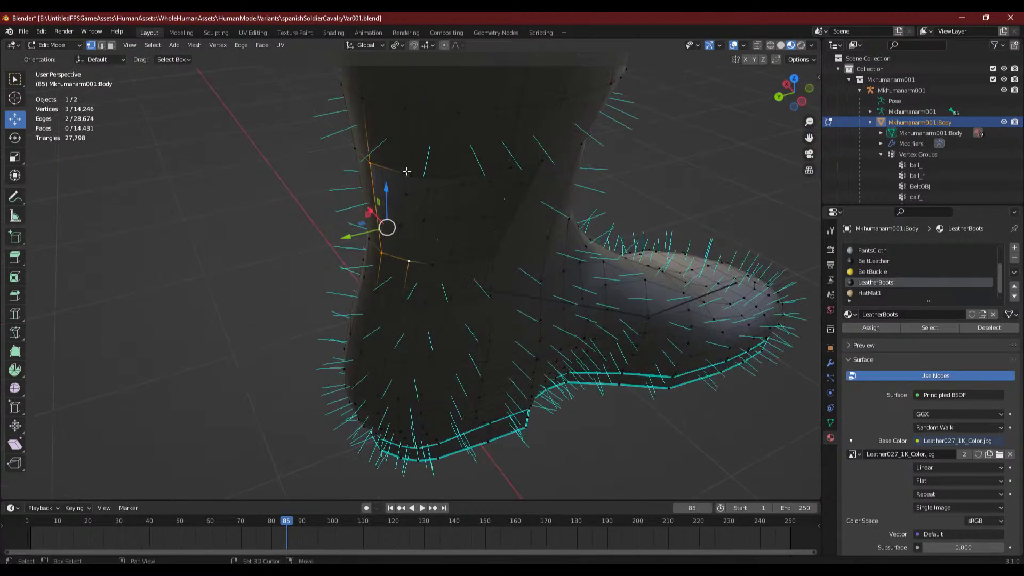
pyautogui.keyDown('shift'); pyautogui.click(408, 174); pyautogui.keyUp('shift')
pyautogui.press('f')
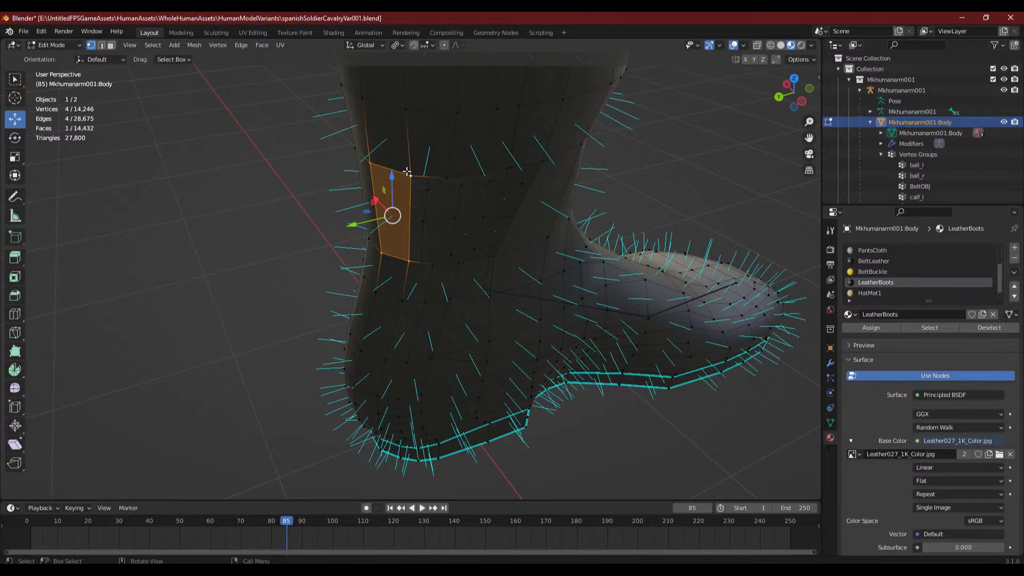
# - Add two bridging faces forward from the heel along the inner side of the left boot's ankle gap
pyautogui.click(408, 173)
pyautogui.keyDown('shift'); pyautogui.click(409, 260); pyautogui.keyUp('shift')
pyautogui.keyDown('shift'); pyautogui.click(432, 265); pyautogui.keyUp('shift')
pyautogui.keyDown('shift'); pyautogui.click(447, 177); pyautogui.keyUp('shift')
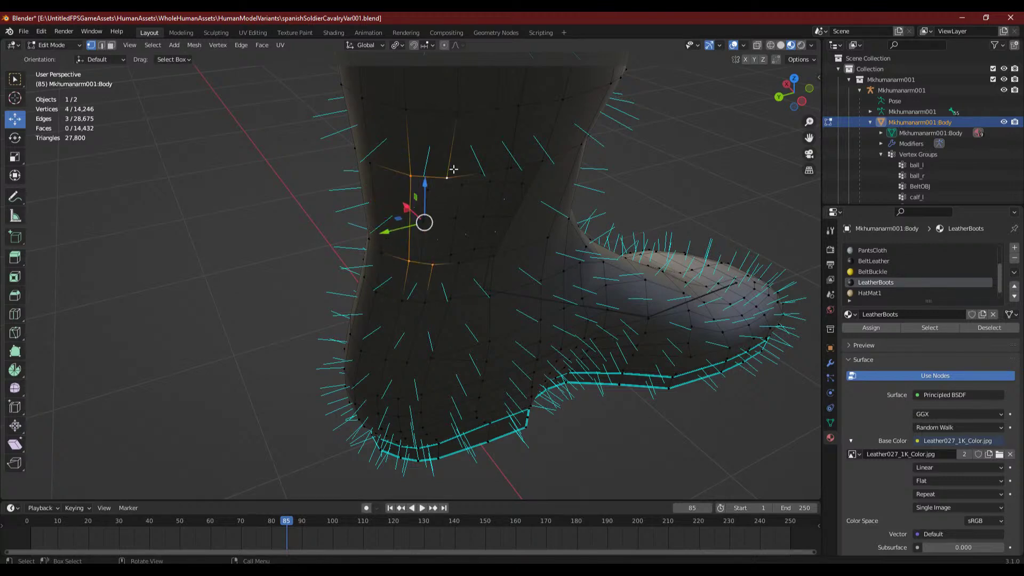
pyautogui.press('f')
pyautogui.click(446, 177)
pyautogui.keyDown('shift'); pyautogui.click(432, 263); pyautogui.keyUp('shift')
pyautogui.keyDown('shift'); pyautogui.click(458, 263); pyautogui.keyUp('shift')
pyautogui.keyDown('shift'); pyautogui.click(484, 170); pyautogui.keyUp('shift')
pyautogui.press('f')
# - Close the remaining inner-side ankle gap of the left boot with the last bridging faces and clear the selection
pyautogui.click(482, 172)
pyautogui.keyDown('shift'); pyautogui.click(459, 263); pyautogui.keyUp('shift')
pyautogui.keyDown('shift'); pyautogui.click(495, 261); pyautogui.keyUp('shift')
pyautogui.keyDown('shift'); pyautogui.click(512, 172); pyautogui.keyUp('shift')
pyautogui.press('f')
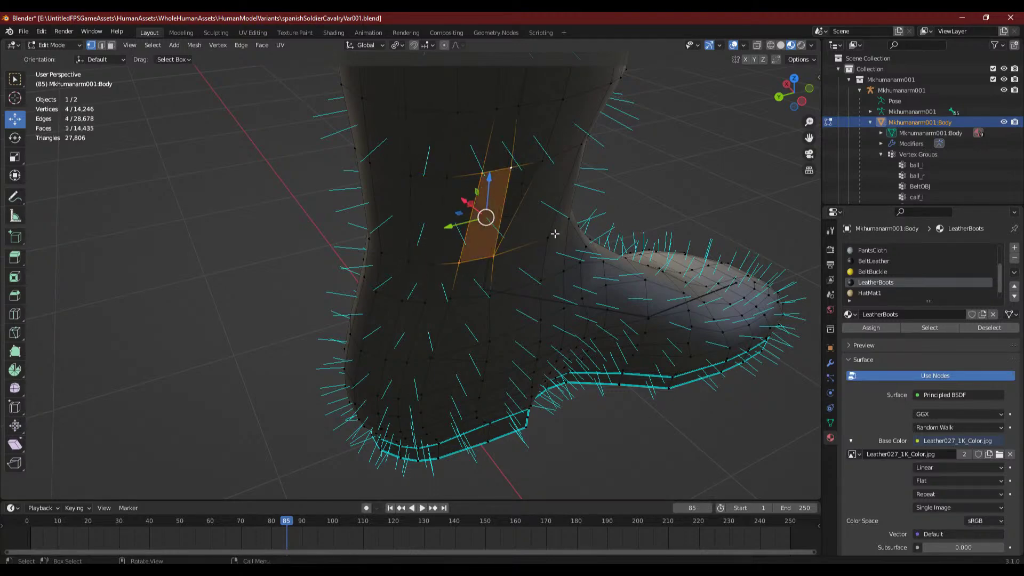
pyautogui.scroll(3, 430, 321)
pyautogui.scroll(2, 430, 321)
pyautogui.click(345, 387)
pyautogui.keyDown('shift'); pyautogui.click(349, 199); pyautogui.keyUp('shift')
pyautogui.keyDown('shift'); pyautogui.click(434, 181); pyautogui.keyUp('shift')
pyautogui.press('f')
pyautogui.scroll(-5, 471, 254)
pyautogui.hotkey('alt', 'a')
pyautogui.scroll(-3, 531, 247)
# - Bridge the right boot's shaft to its shoe top with four-sided faces along the outer side of the ankle, working toward the heel
pyautogui.moveTo(514, 255); pyautogui.dragTo(401, 361, button='middle')
pyautogui.scroll(4, 408, 334)
pyautogui.scroll(2, 394, 347)
pyautogui.click(355, 373)
pyautogui.moveTo(355, 373); pyautogui.dragTo(324, 255)
pyautogui.keyDown('shift'); pyautogui.click(322, 390); pyautogui.keyUp('shift')
pyautogui.keyDown('shift'); pyautogui.click(263, 390); pyautogui.keyUp('shift')
pyautogui.press('f')
pyautogui.click(265, 260)
pyautogui.keyDown('shift'); pyautogui.click(263, 391); pyautogui.keyUp('shift')
pyautogui.keyDown('shift'); pyautogui.click(198, 381); pyautogui.keyUp('shift')
pyautogui.keyDown('shift'); pyautogui.click(185, 244); pyautogui.keyUp('shift')
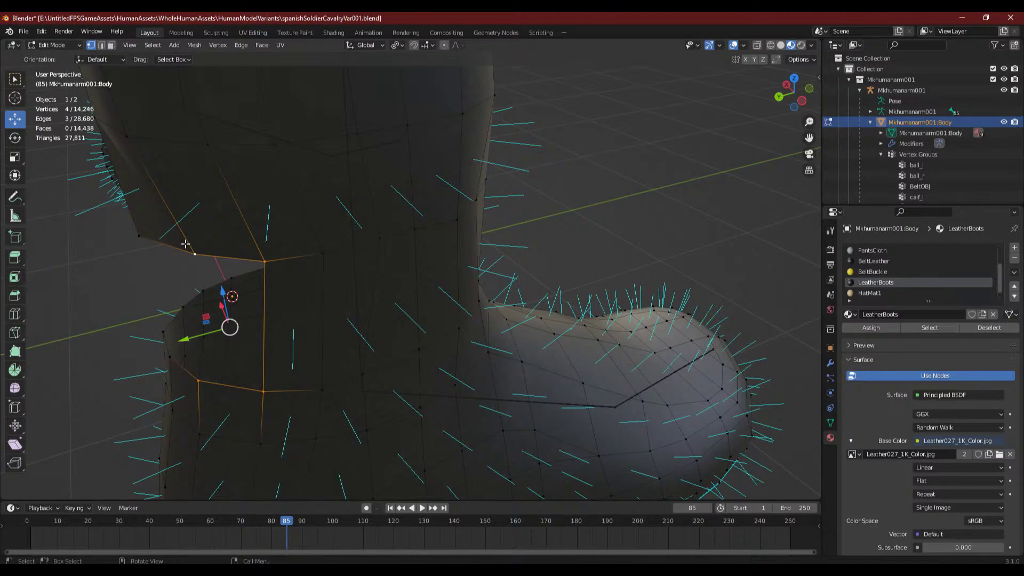
pyautogui.press('f')
# - Extend the right boot's bridge from the outer side onto the back of the heel with two more faces
pyautogui.moveTo(235, 291); pyautogui.dragTo(277, 283, button='middle')
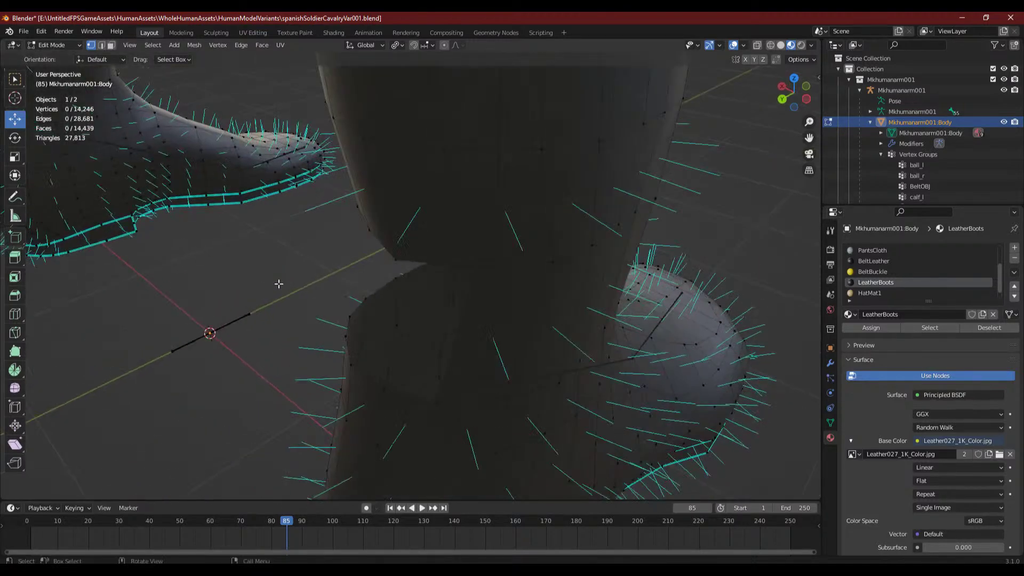
pyautogui.click(478, 267)
pyautogui.keyDown('shift'); pyautogui.click(446, 403); pyautogui.keyUp('shift')
pyautogui.keyDown('shift'); pyautogui.click(389, 398); pyautogui.keyUp('shift')
pyautogui.keyDown('shift'); pyautogui.click(395, 259); pyautogui.keyUp('shift')
pyautogui.press('f')
pyautogui.click(395, 259)
pyautogui.moveTo(430, 344); pyautogui.dragTo(608, 359, button='middle')
pyautogui.keyDown('shift'); pyautogui.click(605, 358); pyautogui.keyUp('shift')
pyautogui.keyDown('shift'); pyautogui.click(557, 346); pyautogui.keyUp('shift')
pyautogui.press('f')
# - Continue the right boot's bridge around the heel toward the inner side with two four-sided faces
pyautogui.click(593, 206)
pyautogui.keyDown('shift'); pyautogui.click(557, 346); pyautogui.keyUp('shift')
pyautogui.keyDown('shift'); pyautogui.click(527, 322); pyautogui.keyUp('shift')
pyautogui.keyDown('shift'); pyautogui.click(553, 190); pyautogui.keyUp('shift')
pyautogui.press('f')
pyautogui.moveTo(455, 350); pyautogui.dragTo(384, 404, button='middle')
pyautogui.scroll(3, 395, 392)
pyautogui.click(408, 298)
pyautogui.keyDown('shift'); pyautogui.click(417, 427); pyautogui.keyUp('shift')
pyautogui.keyDown('shift'); pyautogui.click(380, 419); pyautogui.keyUp('shift')
pyautogui.keyDown('shift'); pyautogui.click(341, 285); pyautogui.keyUp('shift')
pyautogui.press('f')
# - Add two more bridging faces forward along the inner side of the right boot's ankle gap
pyautogui.click(342, 286)
pyautogui.moveTo(412, 380); pyautogui.dragTo(476, 380, button='middle')
pyautogui.keyDown('shift'); pyautogui.click(542, 388); pyautogui.keyUp('shift')
pyautogui.keyDown('shift'); pyautogui.click(505, 384); pyautogui.keyUp('shift')
pyautogui.keyDown('shift'); pyautogui.click(482, 255); pyautogui.keyUp('shift')
pyautogui.press('f')
pyautogui.click(482, 256)
pyautogui.keyDown('shift'); pyautogui.click(507, 382); pyautogui.keyUp('shift')
pyautogui.keyDown('shift'); pyautogui.click(452, 368); pyautogui.keyUp('shift')
pyautogui.keyDown('shift'); pyautogui.click(436, 242); pyautogui.keyUp('shift')
pyautogui.press('f')
# - Fill the last opening on the right boot's inner ankle with one four-sided face and clear the selection
pyautogui.click(438, 242)
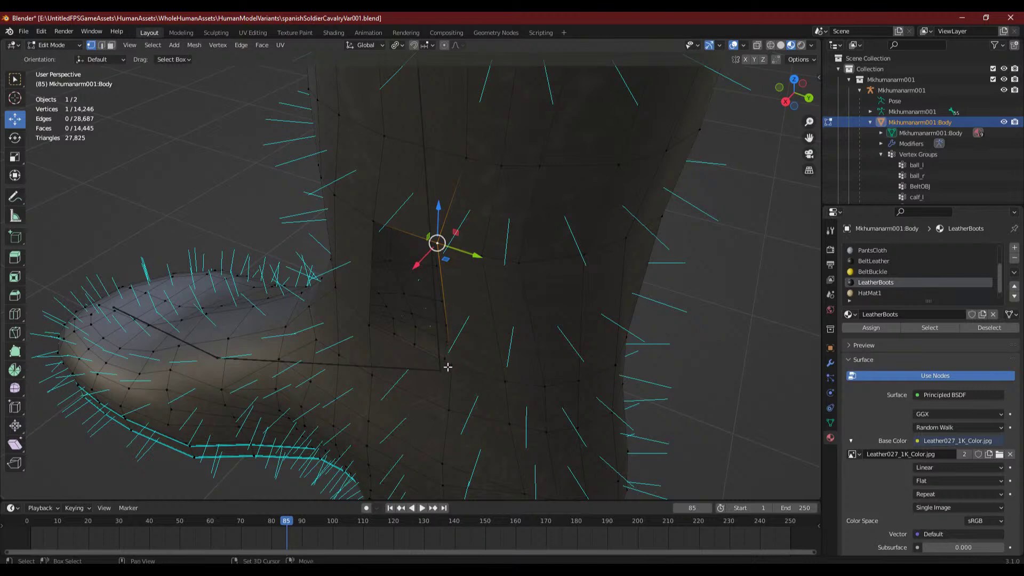
pyautogui.keyDown('shift'); pyautogui.click(366, 337); pyautogui.keyUp('shift')
pyautogui.click(452, 243)
pyautogui.keyDown('shift'); pyautogui.click(449, 367); pyautogui.keyUp('shift')
pyautogui.keyDown('shift'); pyautogui.click(366, 338); pyautogui.keyUp('shift')
pyautogui.keyDown('shift'); pyautogui.click(371, 223); pyautogui.keyUp('shift')
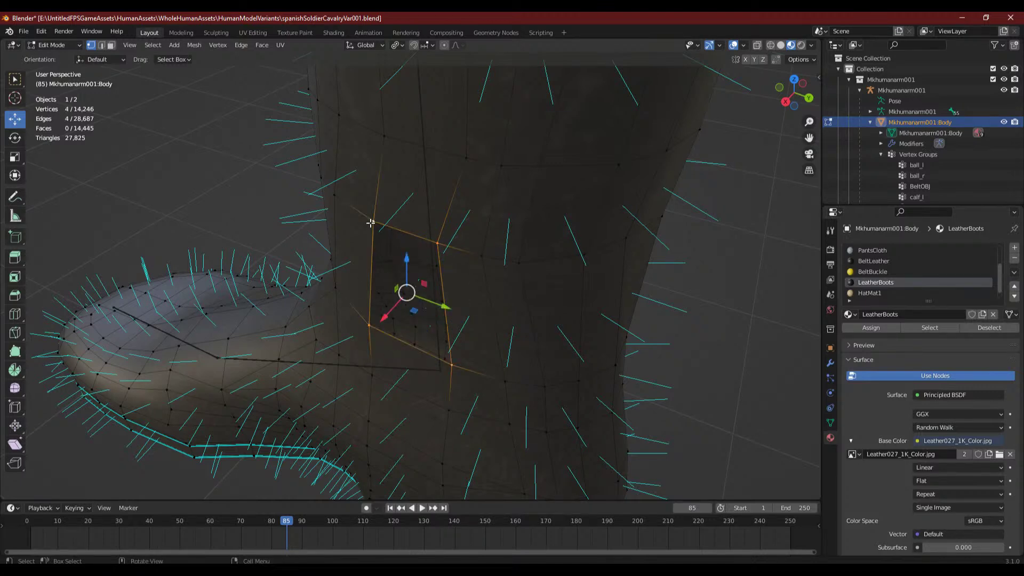
pyautogui.press('f')
pyautogui.hotkey('alt', 'a')
pyautogui.moveTo(466, 251); pyautogui.dragTo(516, 301, button='middle')
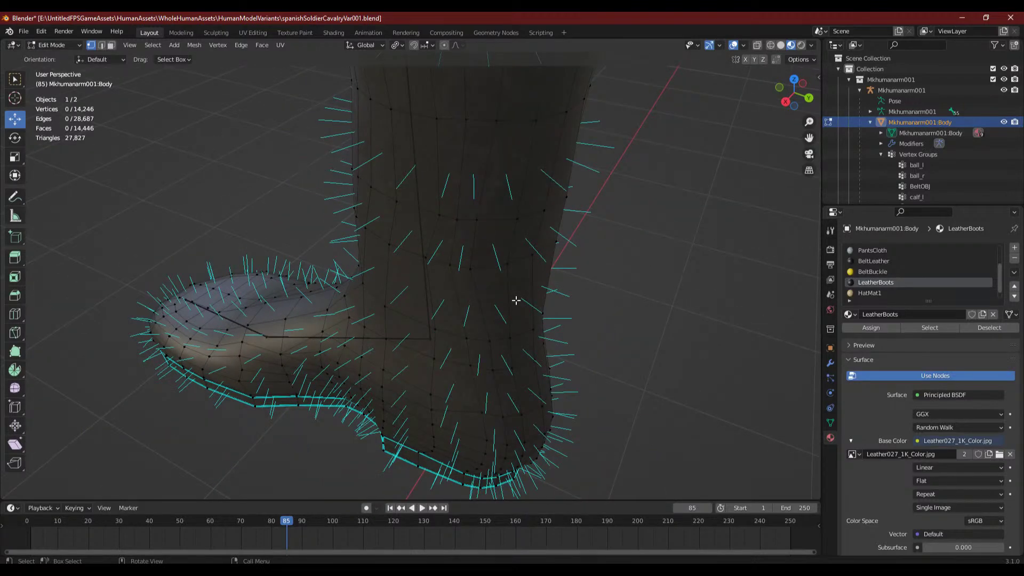
# - Inspect the bridged ankles and shafts of both boots from the front, back and side, up to the trouser hems
pyautogui.moveTo(464, 309); pyautogui.dragTo(398, 354, button='middle')
pyautogui.scroll(-3, 480, 338)
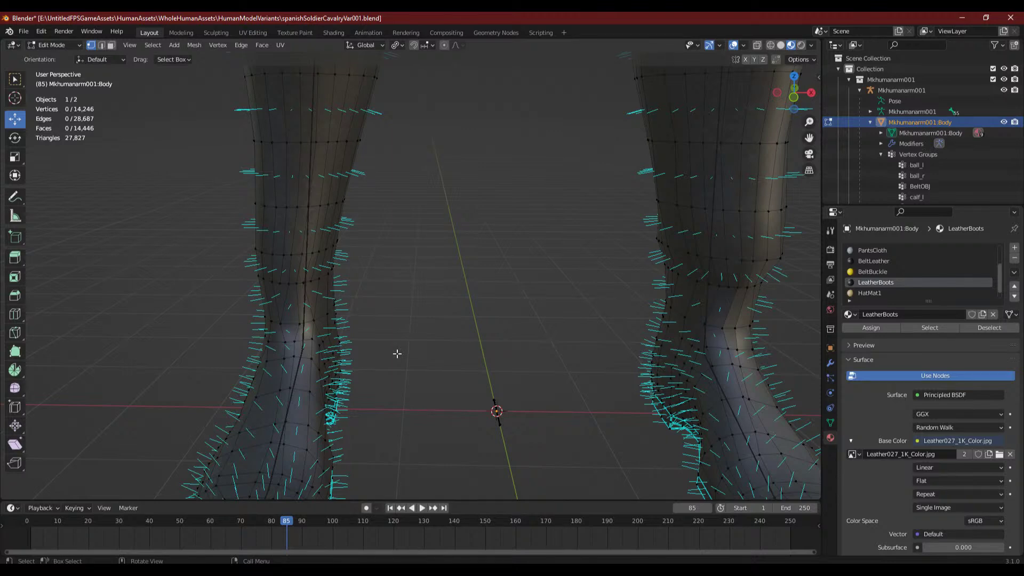
pyautogui.scroll(6, 314, 297)
pyautogui.keyDown('shift'); pyautogui.moveTo(245, 299); pyautogui.dragTo(311, 229, button='middle'); pyautogui.keyUp('shift')
pyautogui.moveTo(278, 190); pyautogui.dragTo(395, 244)
pyautogui.moveTo(395, 245); pyautogui.dragTo(314, 275, button='middle')
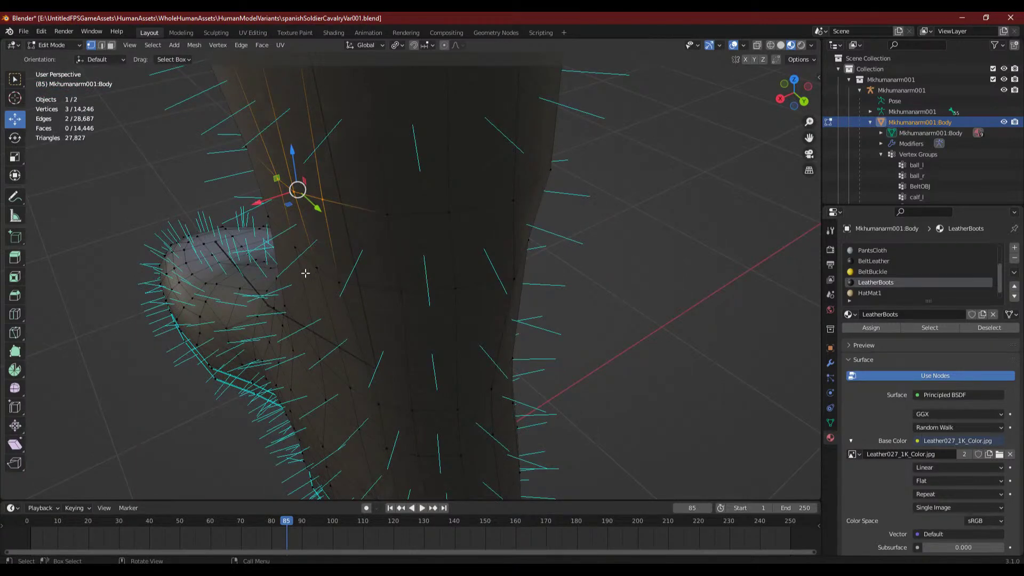
pyautogui.scroll(-6, 323, 285)
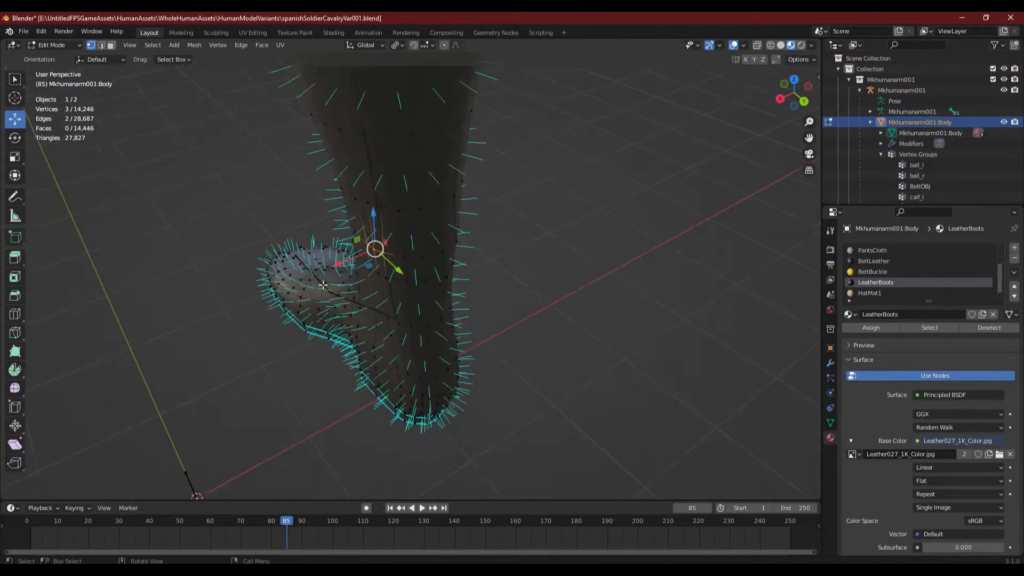
pyautogui.click(314, 318)
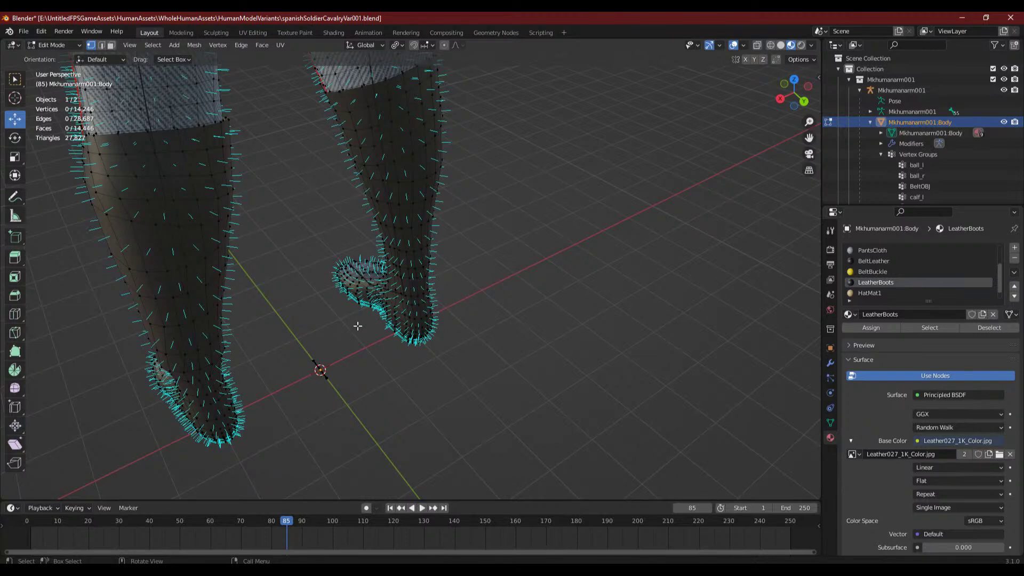
pyautogui.scroll(3, 357, 326)
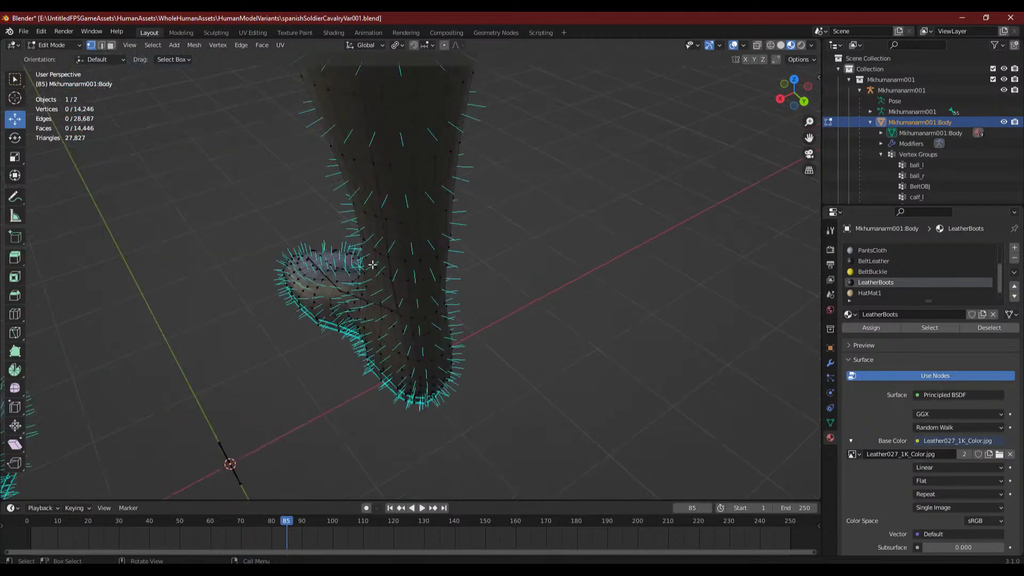
pyautogui.scroll(4, 368, 352)
pyautogui.scroll(1, 421, 349)
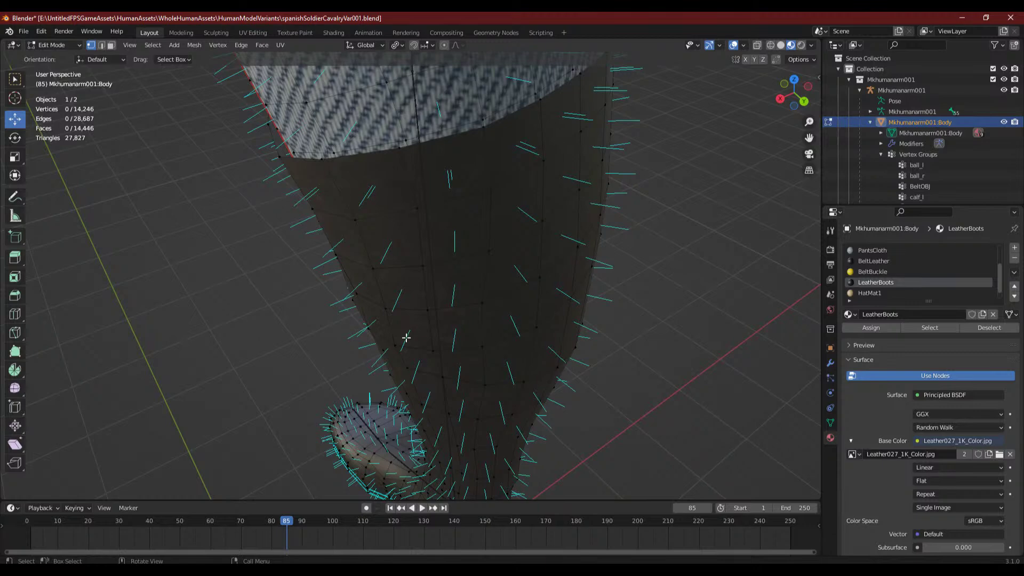
pyautogui.moveTo(343, 286); pyautogui.dragTo(379, 263, button='middle')
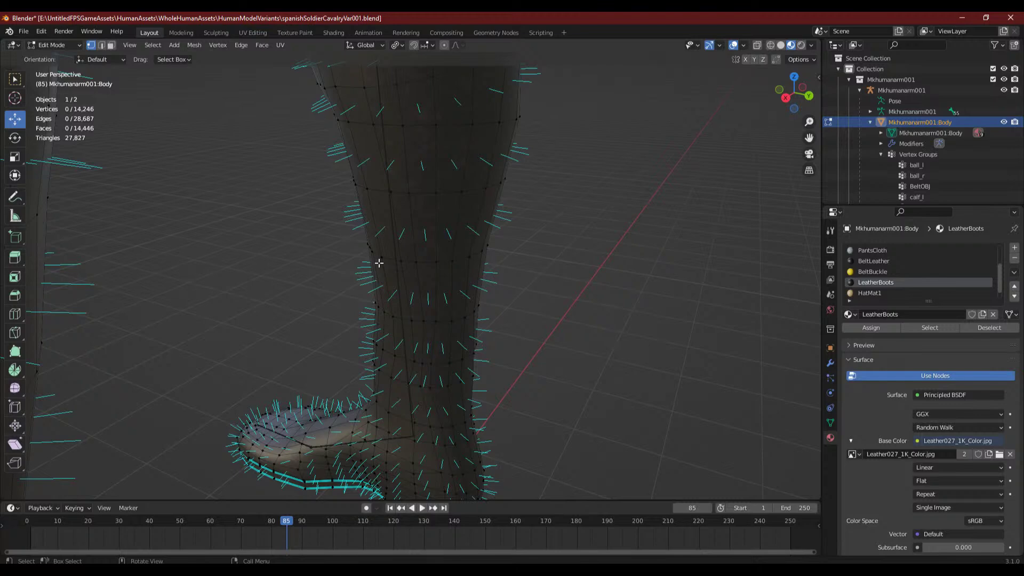
pyautogui.keyDown('shift'); pyautogui.moveTo(409, 280); pyautogui.dragTo(365, 376, button='middle'); pyautogui.keyUp('shift')
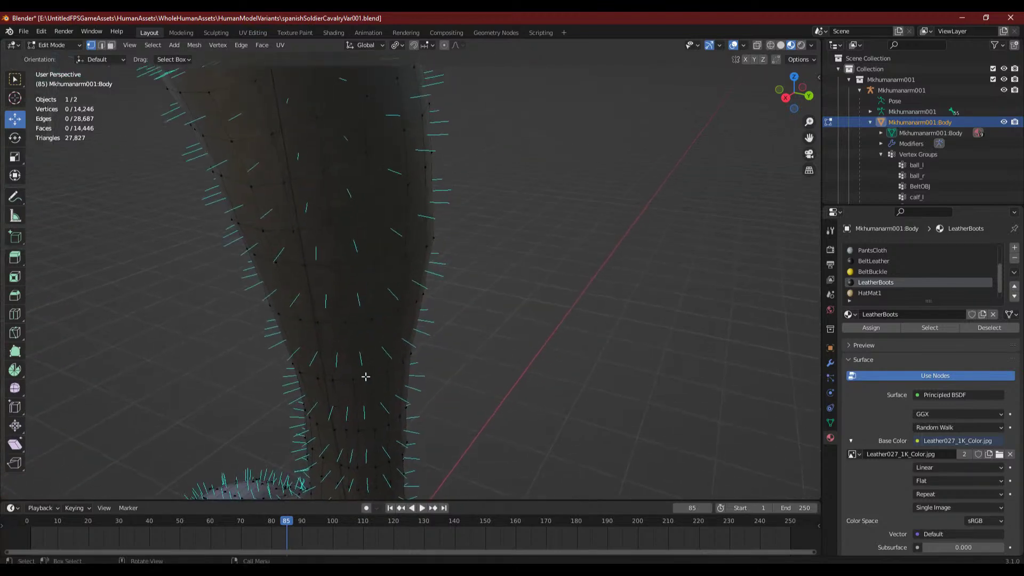
pyautogui.scroll(-2, 365, 377)
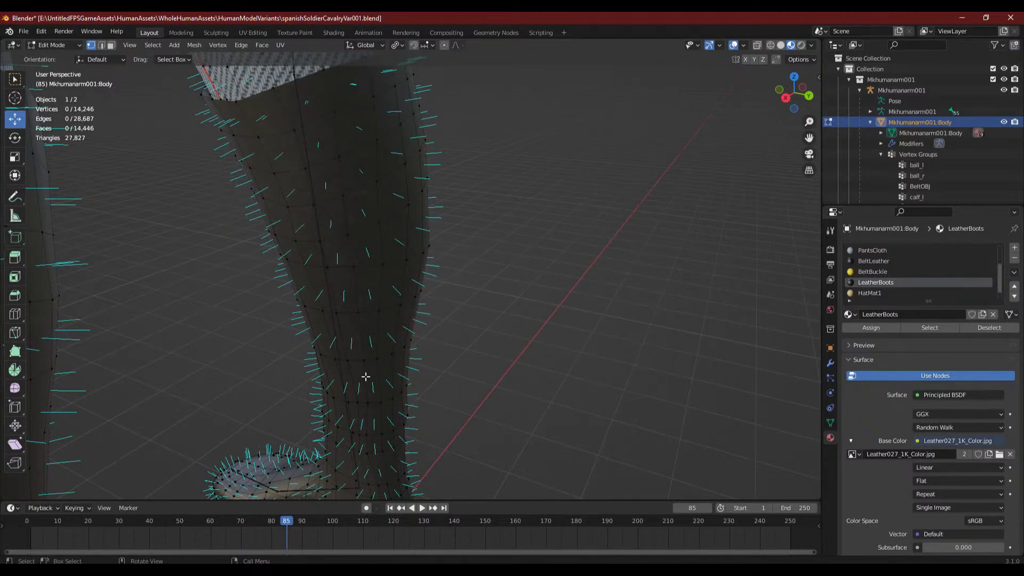
pyautogui.moveTo(365, 376); pyautogui.dragTo(372, 313, button='middle')
pyautogui.scroll(3, 415, 337)
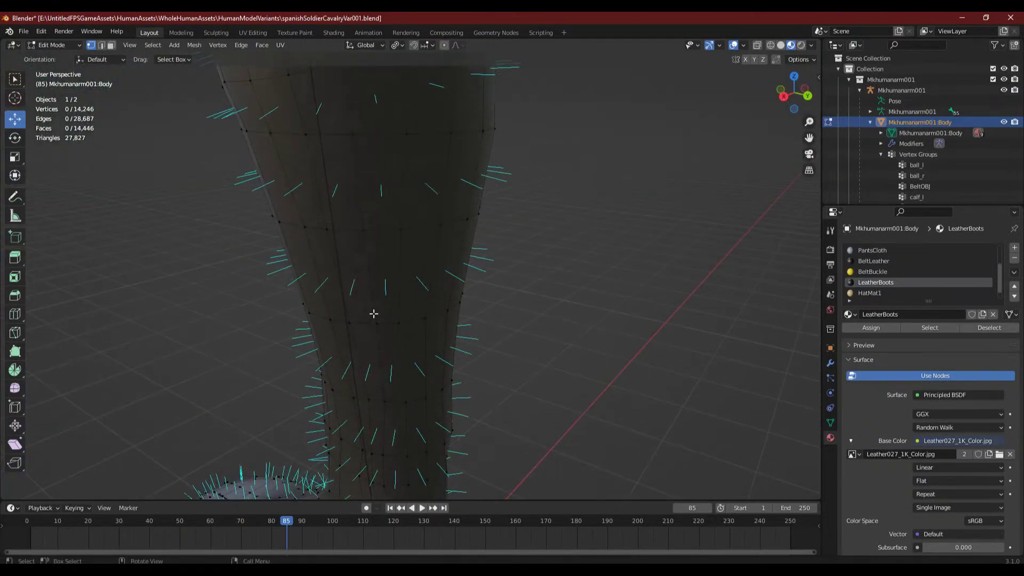
# - Select four adjacent horizontal edge loops around the boot's calf and scale the band in slightly
pyautogui.keyDown('alt'); pyautogui.click(377, 315); pyautogui.keyUp('alt')
pyautogui.keyDown('ctrl'); pyautogui.click(400, 229); pyautogui.keyUp('ctrl')
pyautogui.hotkey('ctrl', 'z')
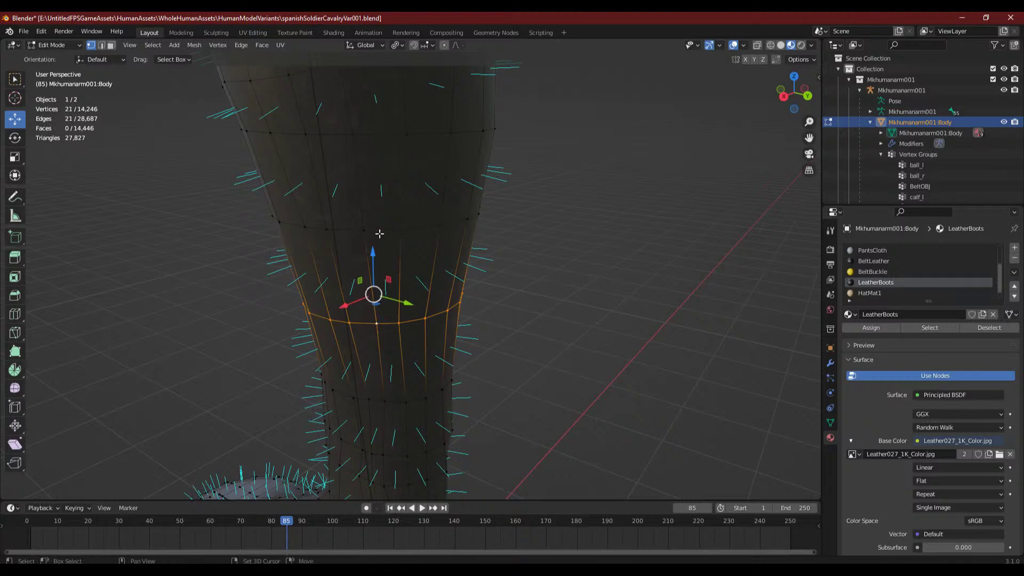
pyautogui.keyDown('alt'); pyautogui.keyDown('shift'); pyautogui.click(380, 233); pyautogui.keyUp('shift'); pyautogui.keyUp('alt')
pyautogui.scroll(-4, 448, 206)
pyautogui.keyDown('shift'); pyautogui.moveTo(401, 223); pyautogui.dragTo(398, 287, button='middle'); pyautogui.keyUp('shift')
pyautogui.keyDown('alt'); pyautogui.keyDown('shift'); pyautogui.click(395, 274); pyautogui.keyUp('shift'); pyautogui.keyUp('alt')
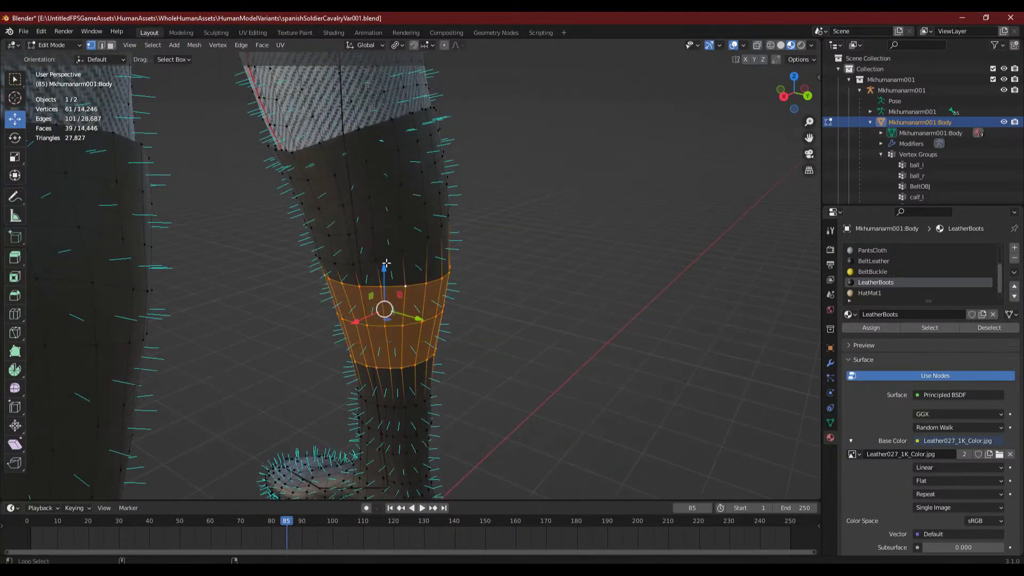
pyautogui.keyDown('alt'); pyautogui.keyDown('shift'); pyautogui.click(385, 257); pyautogui.keyUp('shift'); pyautogui.keyUp('alt')
pyautogui.moveTo(617, 254); pyautogui.dragTo(544, 252, button='middle')
pyautogui.press('s')
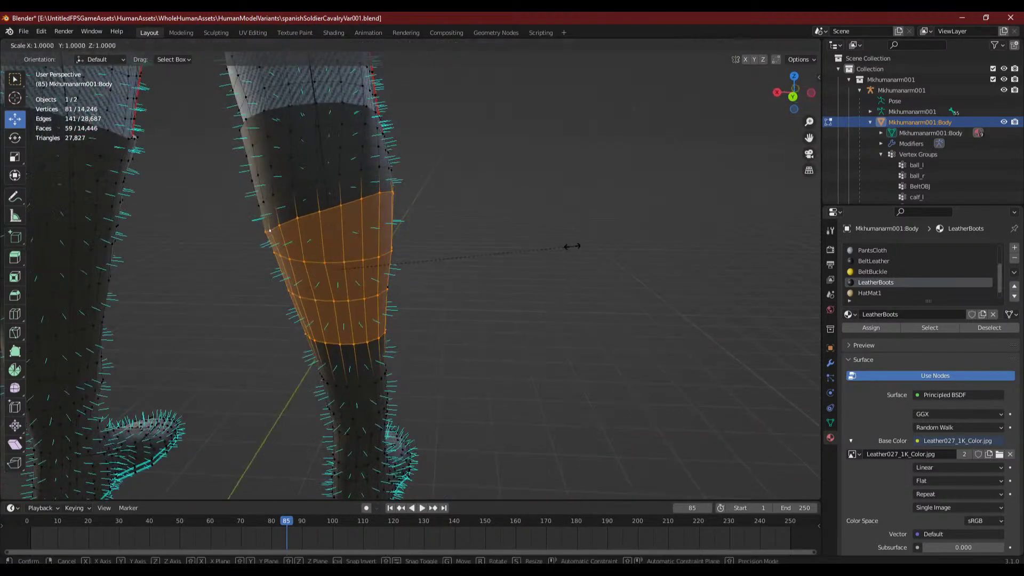
pyautogui.click(562, 245)
pyautogui.moveTo(494, 294); pyautogui.dragTo(543, 295, button='middle')
pyautogui.click(525, 295)
# - Scale in two neighbouring calf edge loops individually, the upper one slightly and the lower one to about 0.98
pyautogui.scroll(5, 523, 299)
pyautogui.keyDown('alt'); pyautogui.click(224, 151); pyautogui.keyUp('alt')
pyautogui.moveTo(466, 258); pyautogui.dragTo(545, 311, button='middle')
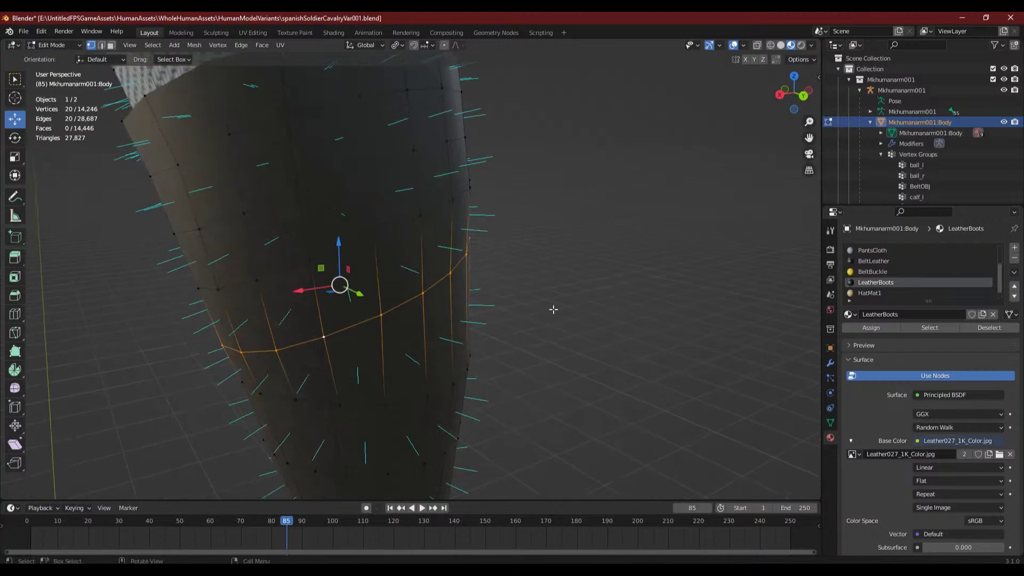
pyautogui.press('s')
pyautogui.click(551, 311)
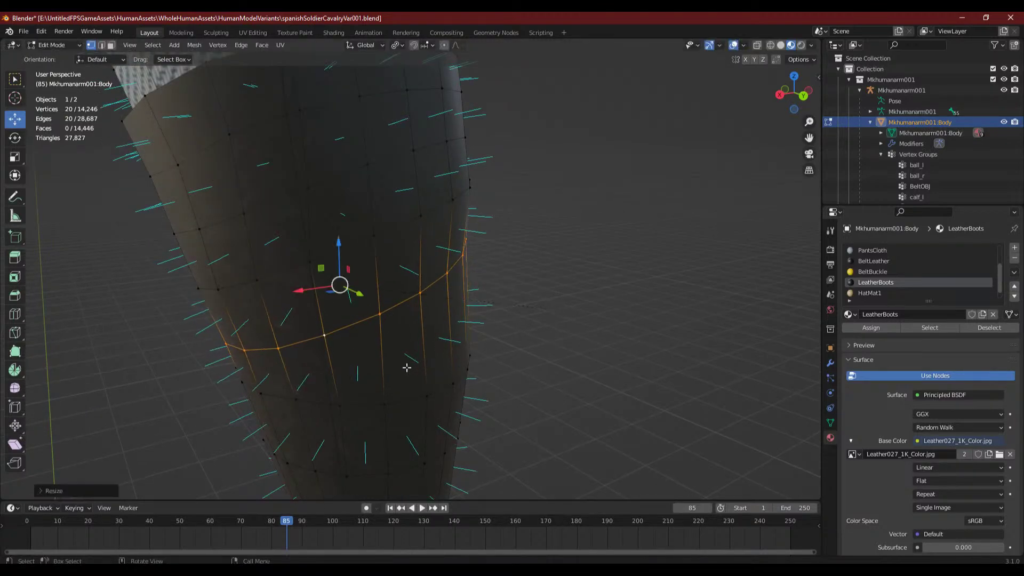
pyautogui.keyDown('alt'); pyautogui.click(395, 403); pyautogui.keyUp('alt')
pyautogui.press('s')
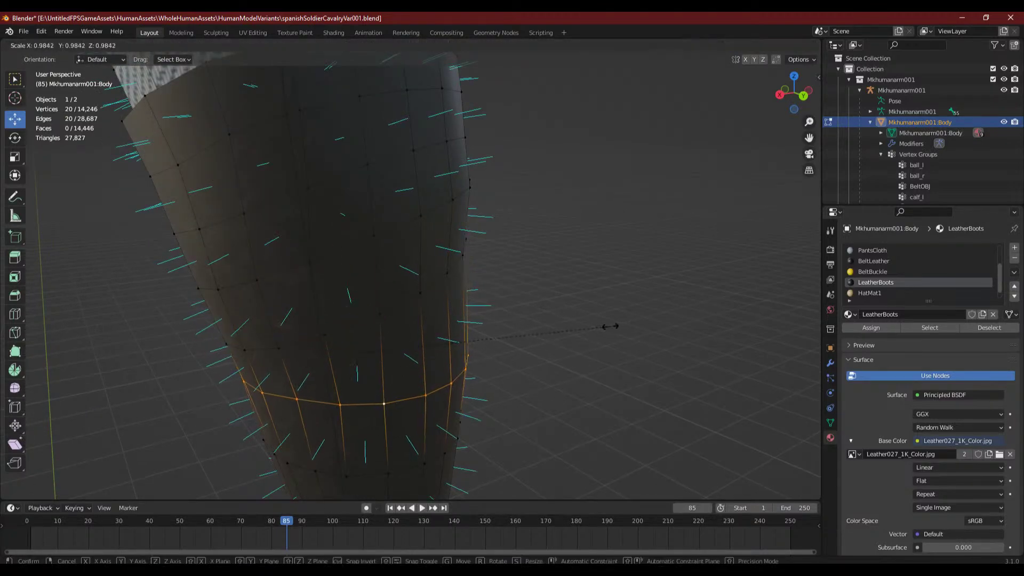
pyautogui.click(606, 327)
# - Scale in the next edge loop down the boot slightly, and shrink the loop above it a little more
pyautogui.moveTo(606, 327); pyautogui.dragTo(473, 391, button='middle')
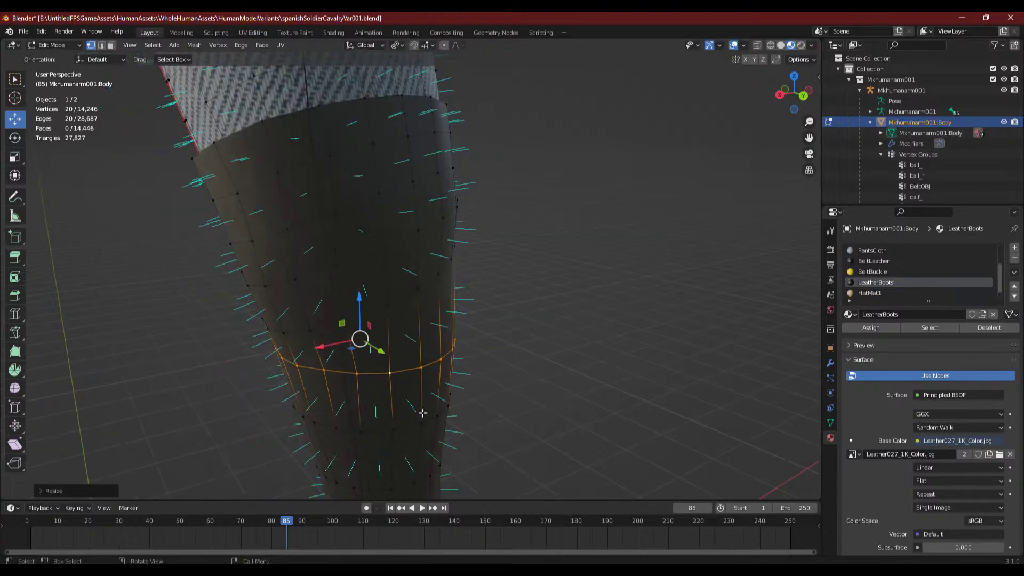
pyautogui.keyDown('alt'); pyautogui.click(375, 430); pyautogui.keyUp('alt')
pyautogui.press('s')
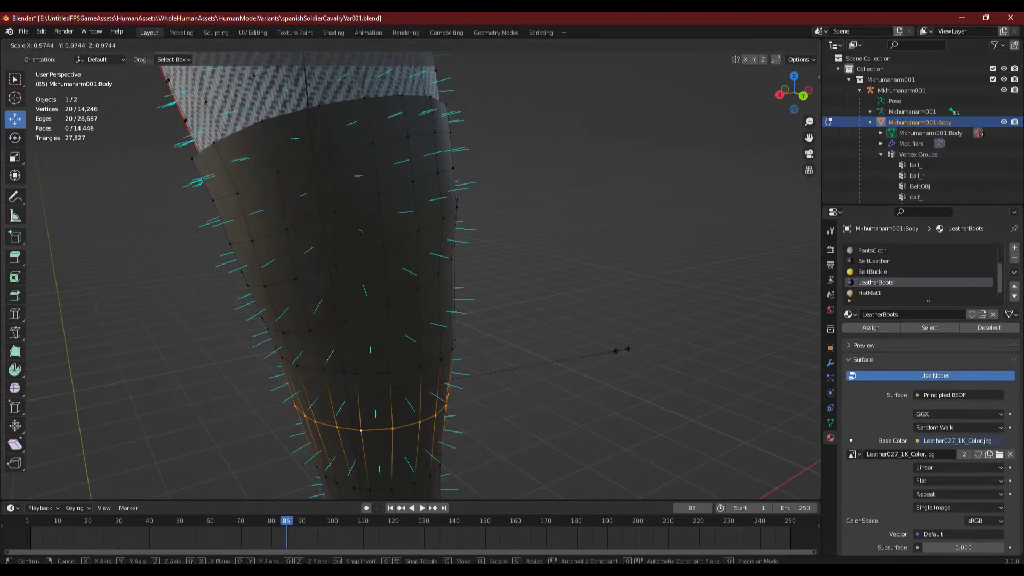
pyautogui.click(613, 351)
pyautogui.keyDown('alt'); pyautogui.click(403, 369); pyautogui.keyUp('alt')
pyautogui.press('s')
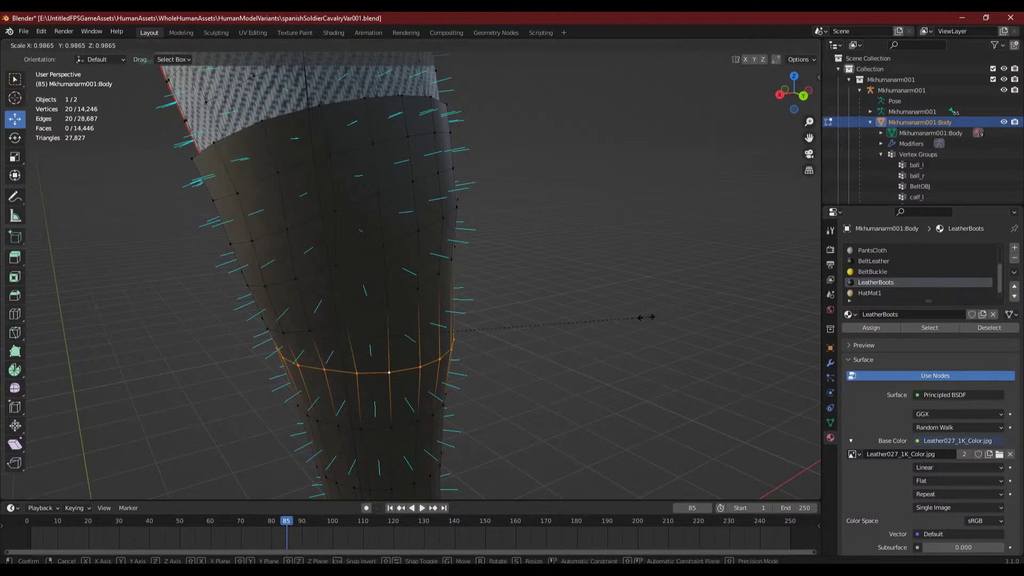
pyautogui.click(638, 315)
# - On the opposite boot, scale in the bulging lower-calf edge loop and the loop directly above it
pyautogui.moveTo(537, 299); pyautogui.dragTo(722, 206, button='middle')
pyautogui.keyDown('shift'); pyautogui.moveTo(306, 275); pyautogui.dragTo(328, 329, button='middle'); pyautogui.keyUp('shift')
pyautogui.keyDown('alt'); pyautogui.click(327, 327); pyautogui.keyUp('alt')
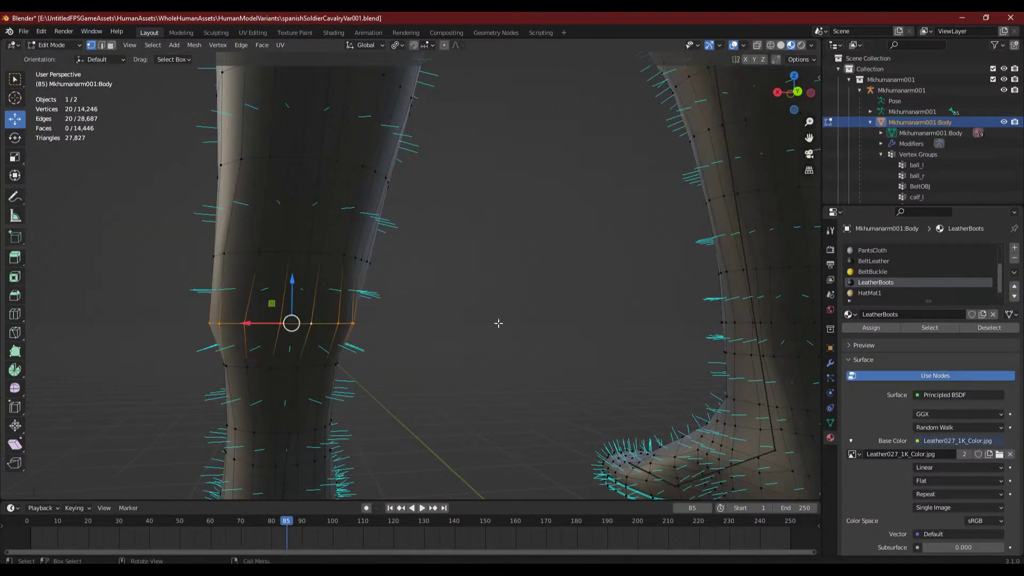
pyautogui.press('s')
pyautogui.click(470, 325)
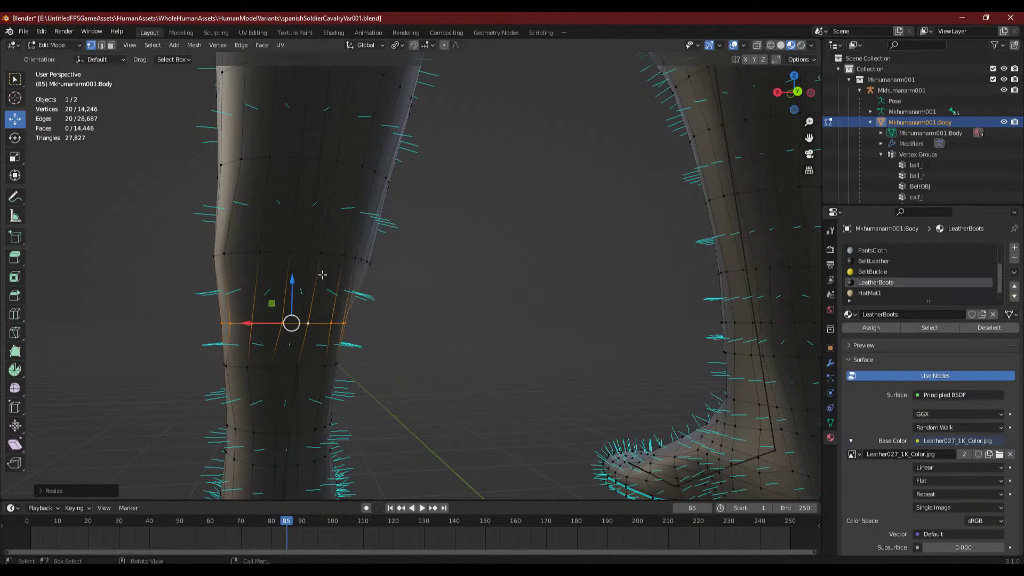
pyautogui.keyDown('alt'); pyautogui.click(327, 257); pyautogui.keyUp('alt')
pyautogui.press('s')
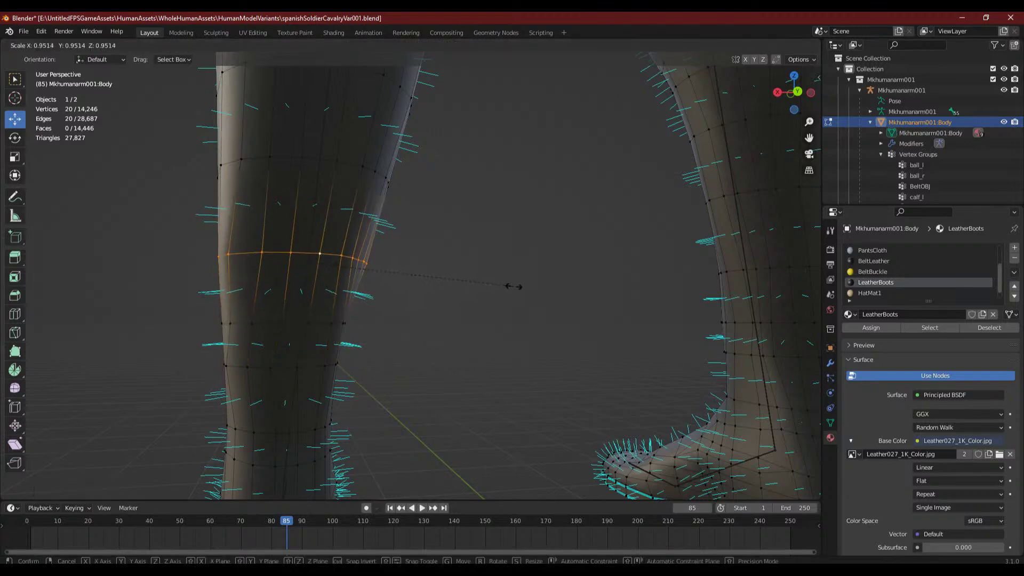
pyautogui.click(504, 288)
# - Continue up the same calf, scaling the next two edge loops in to about 0.94 and 0.95
pyautogui.moveTo(503, 288); pyautogui.dragTo(523, 338, button='middle')
pyautogui.press('s')
pyautogui.click(498, 334)
pyautogui.press('s')
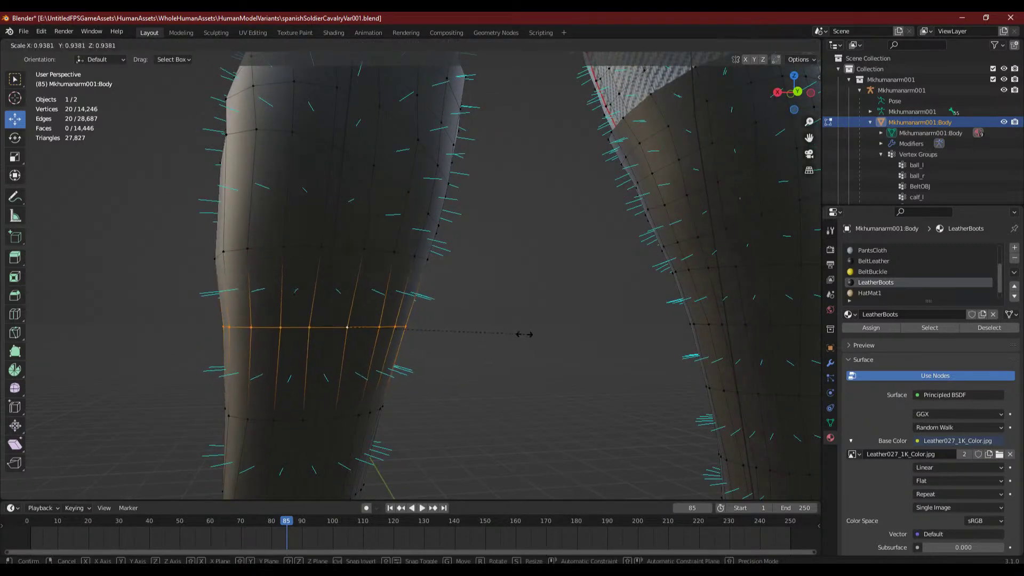
pyautogui.click(525, 334)
pyautogui.keyDown('alt'); pyautogui.click(392, 253); pyautogui.keyUp('alt')
pyautogui.press('s')
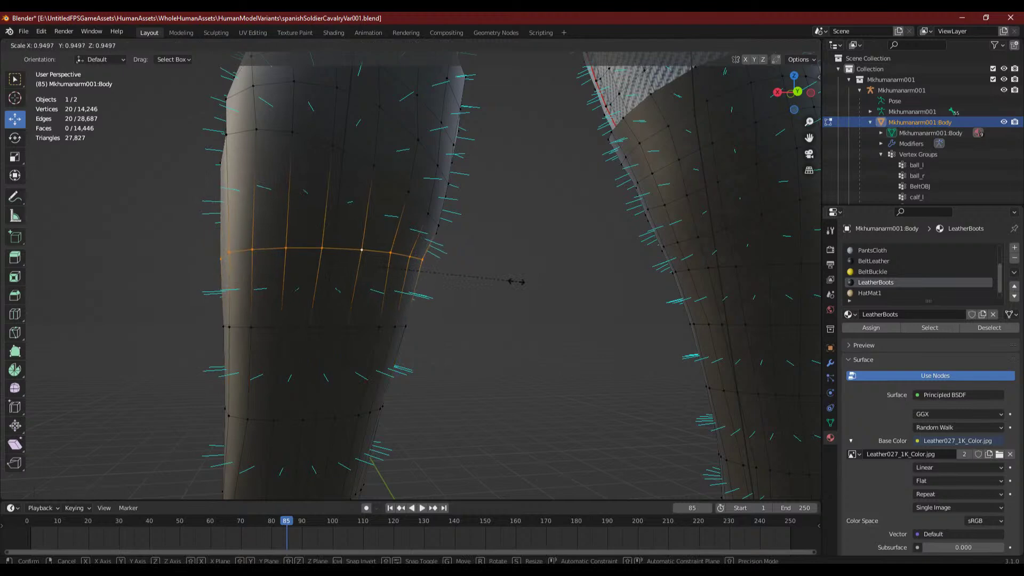
pyautogui.click(517, 281)
# - Scale in the slanted edge loop across the upper calf to smooth the boot's outline
pyautogui.moveTo(515, 300); pyautogui.dragTo(456, 369, button='middle')
pyautogui.scroll(2, 456, 369)
pyautogui.keyDown('alt'); pyautogui.click(328, 261); pyautogui.keyUp('alt')
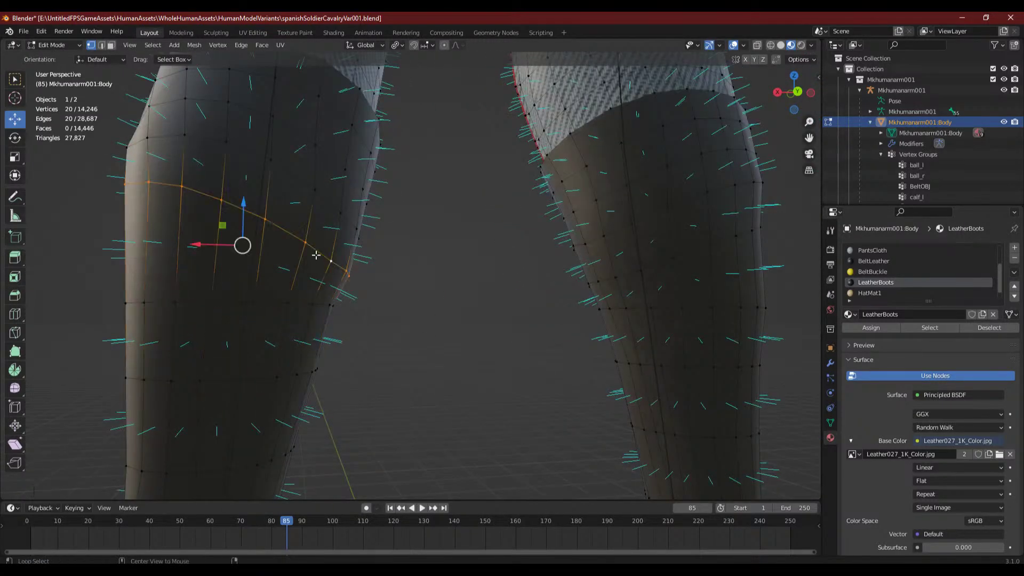
pyautogui.press('s')
pyautogui.click(469, 279)
# - Scale in the remaining two slanted edge loops just below the knee on this boot
pyautogui.moveTo(469, 279); pyautogui.dragTo(329, 269, button='middle')
pyautogui.keyDown('alt'); pyautogui.click(329, 266); pyautogui.keyUp('alt')
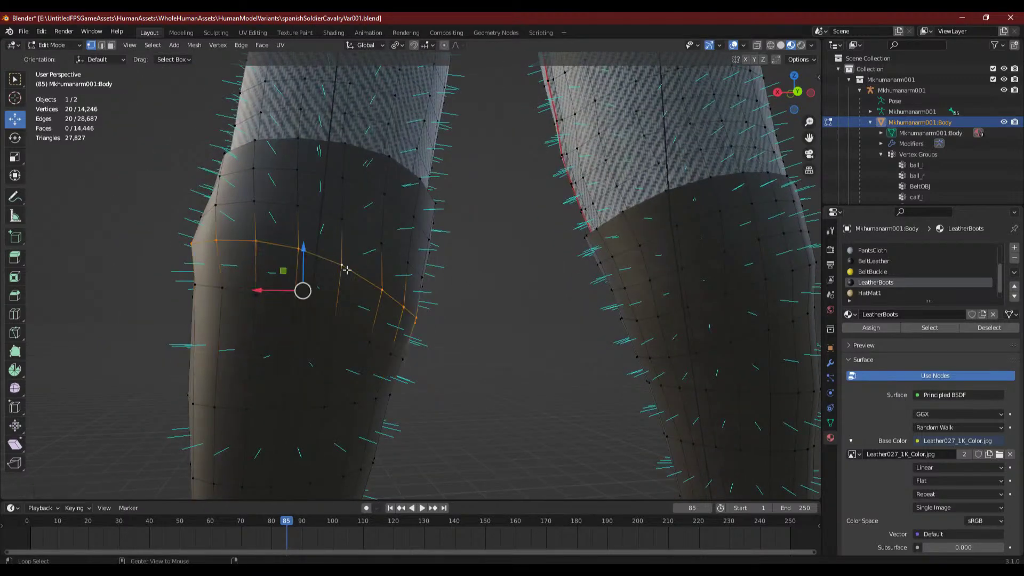
pyautogui.press('s')
pyautogui.click(560, 306)
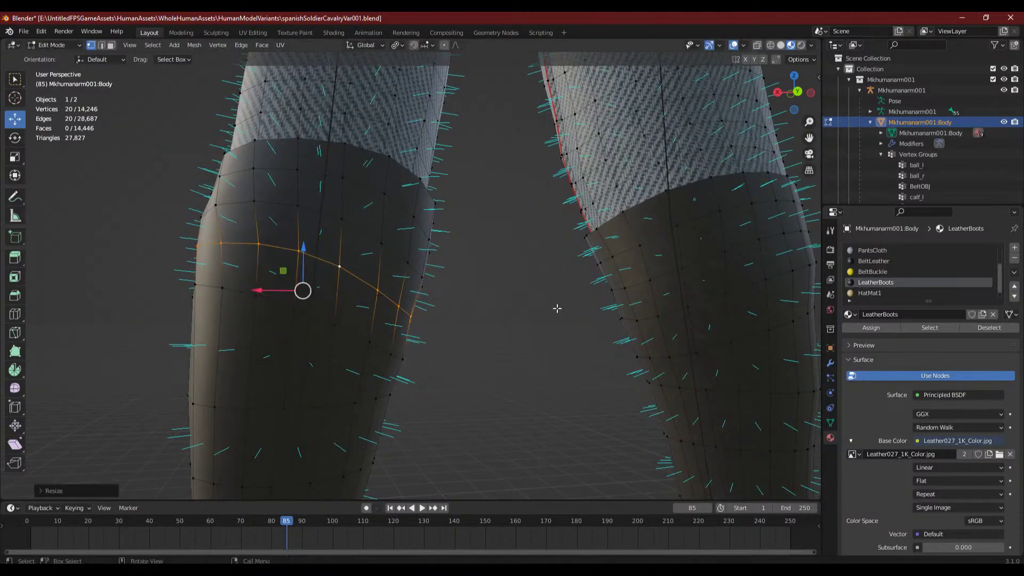
pyautogui.keyDown('alt'); pyautogui.click(320, 212); pyautogui.keyUp('alt')
pyautogui.press('s')
pyautogui.click(582, 268)
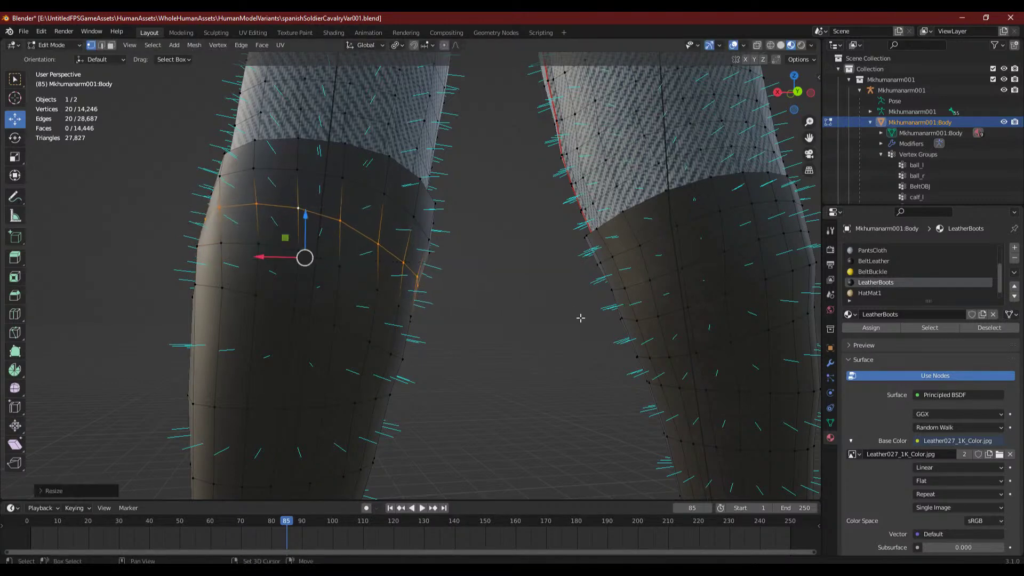
# - Examine the boot's upper rim under the trouser hem, selecting the face where the red seam edge shows through
pyautogui.keyDown('shift'); pyautogui.moveTo(581, 268); pyautogui.dragTo(378, 298, button='middle'); pyautogui.keyUp('shift')
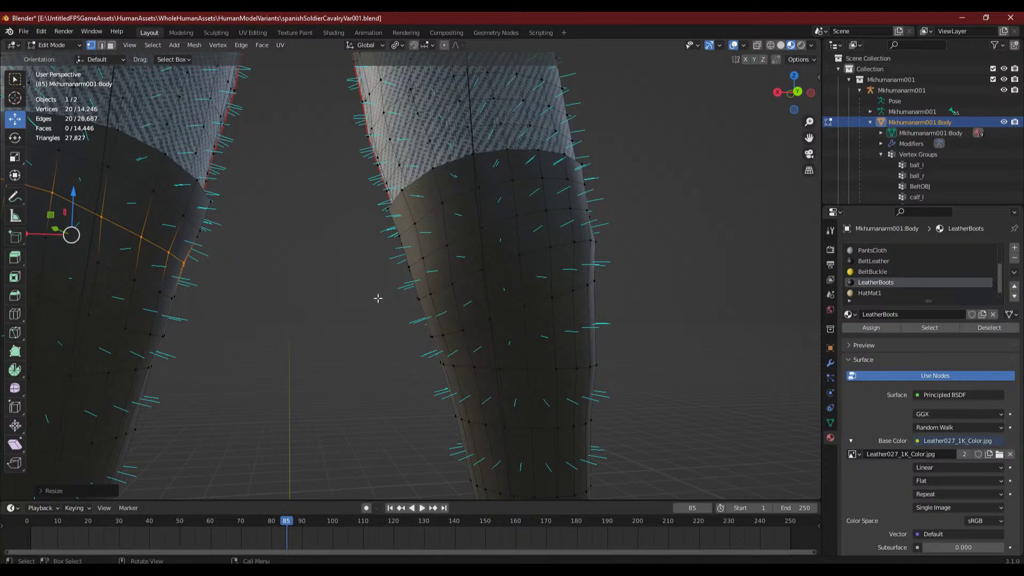
pyautogui.scroll(-2, 378, 298)
pyautogui.keyDown('shift'); pyautogui.moveTo(333, 306); pyautogui.dragTo(583, 303, button='middle'); pyautogui.keyUp('shift')
pyautogui.scroll(-3, 453, 227)
pyautogui.scroll(6, 582, 302)
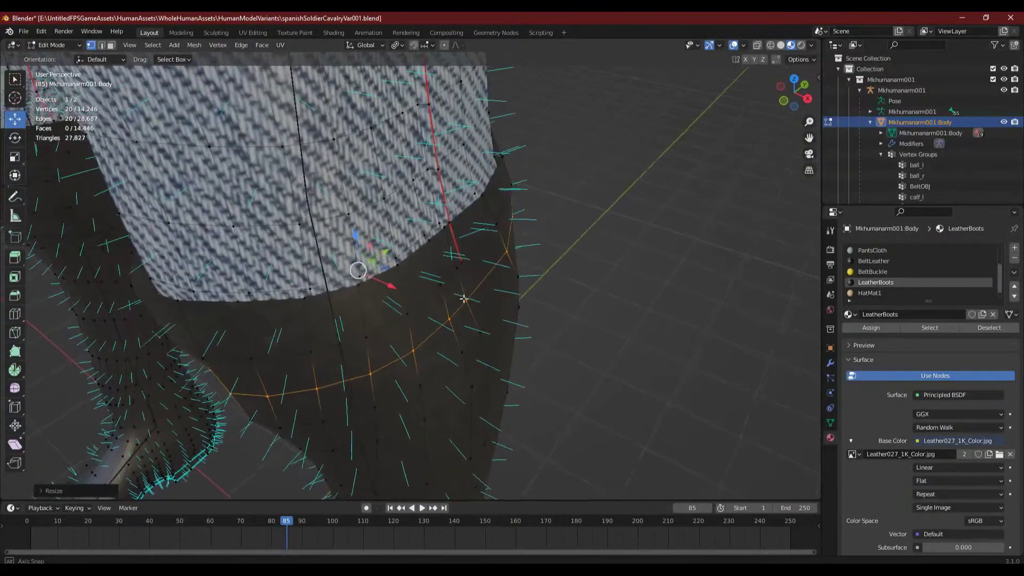
pyautogui.scroll(3, 468, 291)
pyautogui.moveTo(467, 291); pyautogui.dragTo(440, 298, button='middle')
pyautogui.click(111, 44)
pyautogui.moveTo(229, 266); pyautogui.dragTo(350, 304, button='middle')
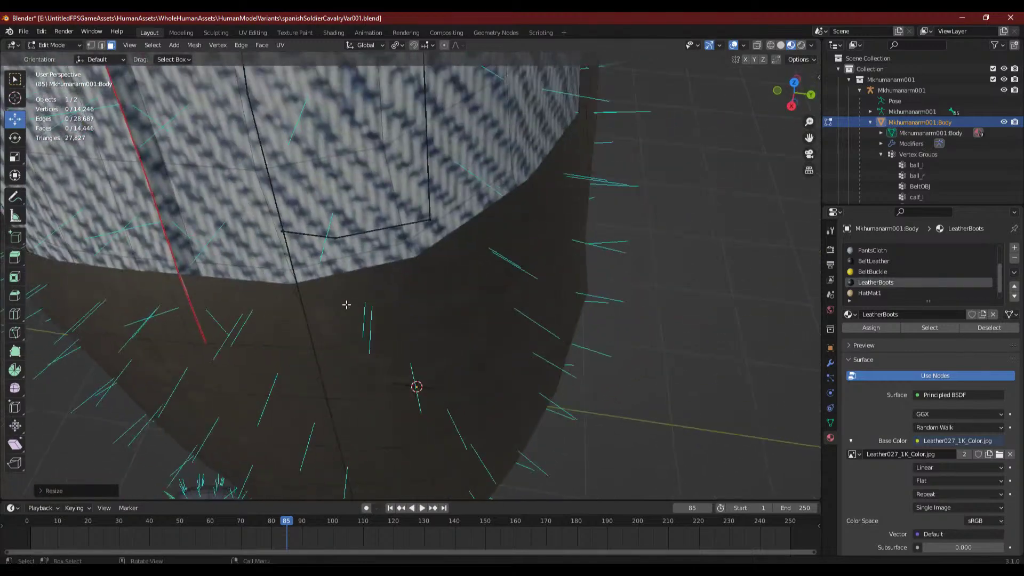
pyautogui.click(182, 308)
pyautogui.moveTo(201, 316); pyautogui.dragTo(330, 352, button='middle')
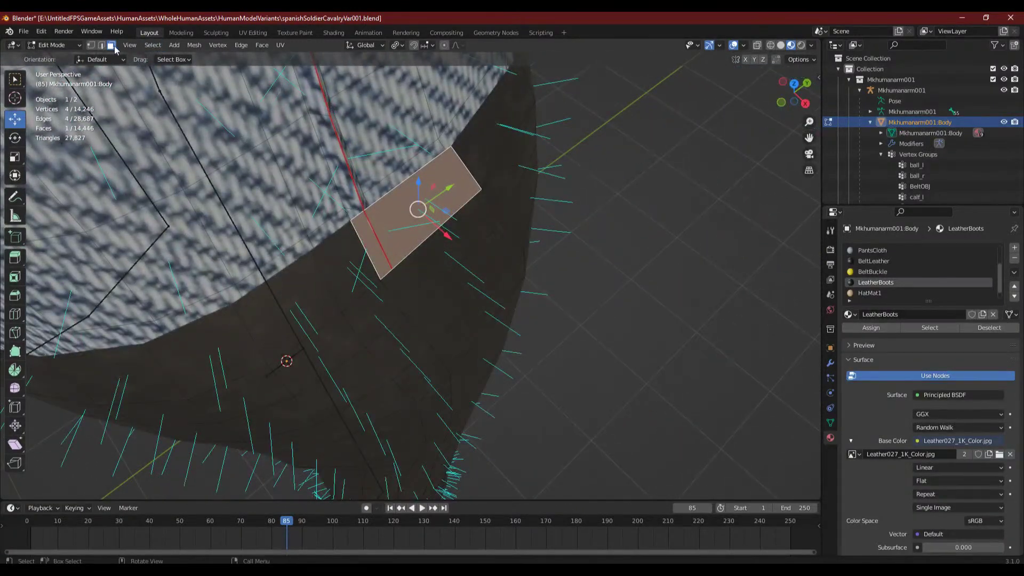
# - Move the boot vertex beside the exposed red seam edge outward to cover the seam, and clear the selection
pyautogui.click(90, 45)
pyautogui.click(354, 236)
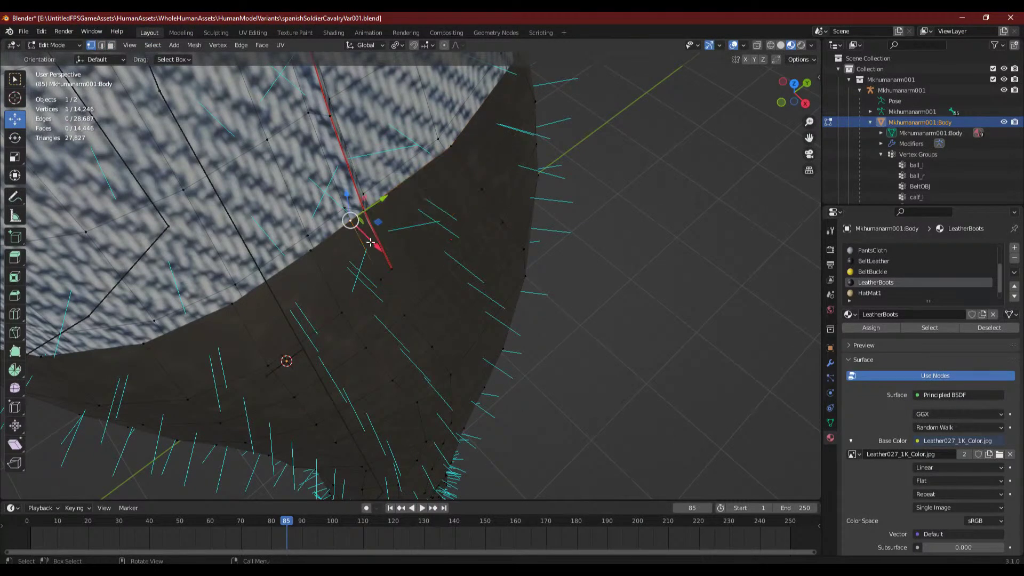
pyautogui.click(395, 291)
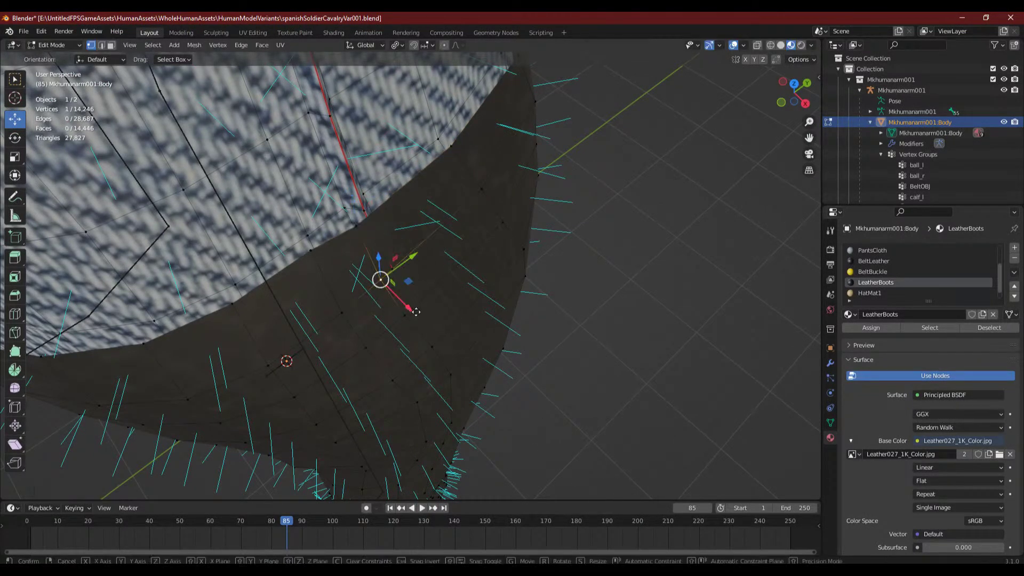
pyautogui.click(587, 318)
pyautogui.scroll(-5, 594, 344)
pyautogui.moveTo(590, 342); pyautogui.dragTo(683, 298, button='middle')
pyautogui.scroll(-4, 468, 286)
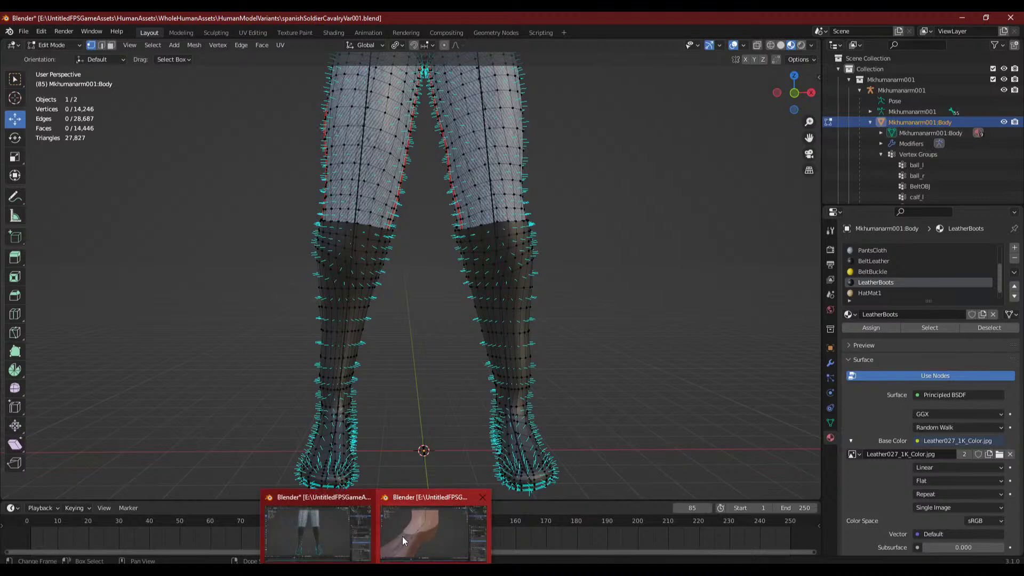
# - Switch to the americanSoldierRoughRiderVar001backup.blend window and examine how the boot tops are shaped below the trousers
pyautogui.click(402, 536)
pyautogui.scroll(-5, 421, 379)
pyautogui.scroll(6, 399, 397)
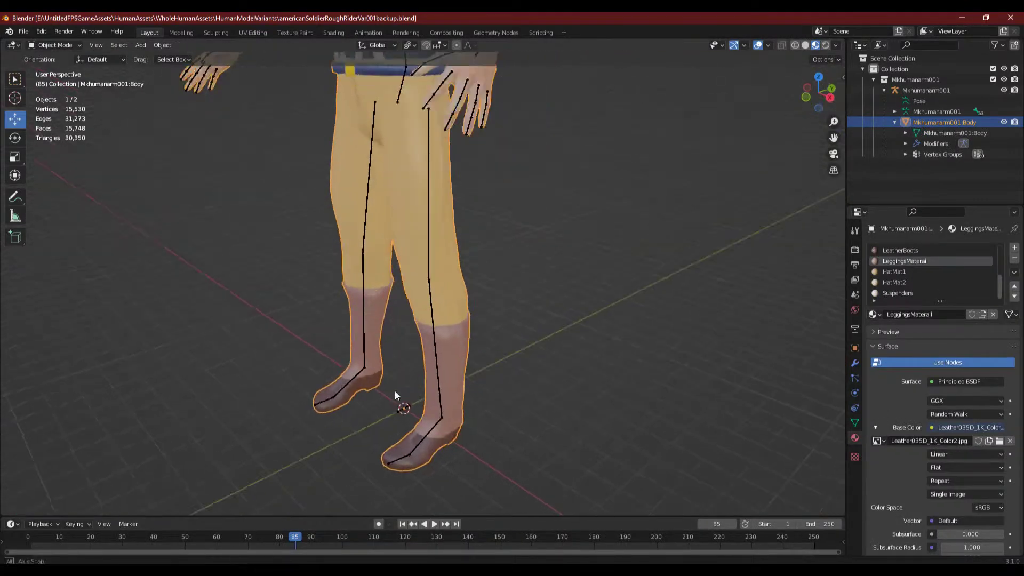
pyautogui.moveTo(383, 378); pyautogui.dragTo(404, 372, button='middle')
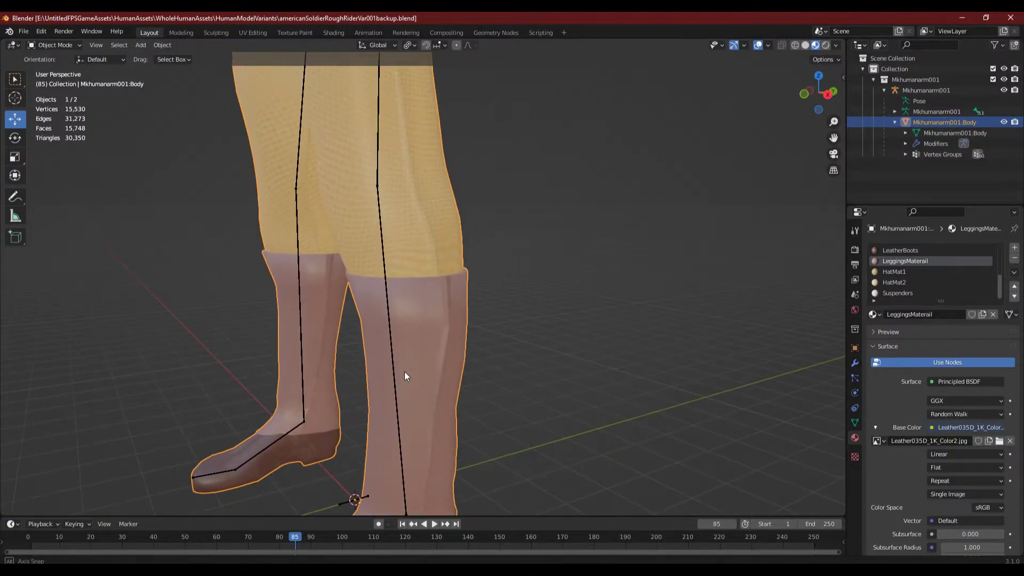
pyautogui.scroll(2, 386, 287)
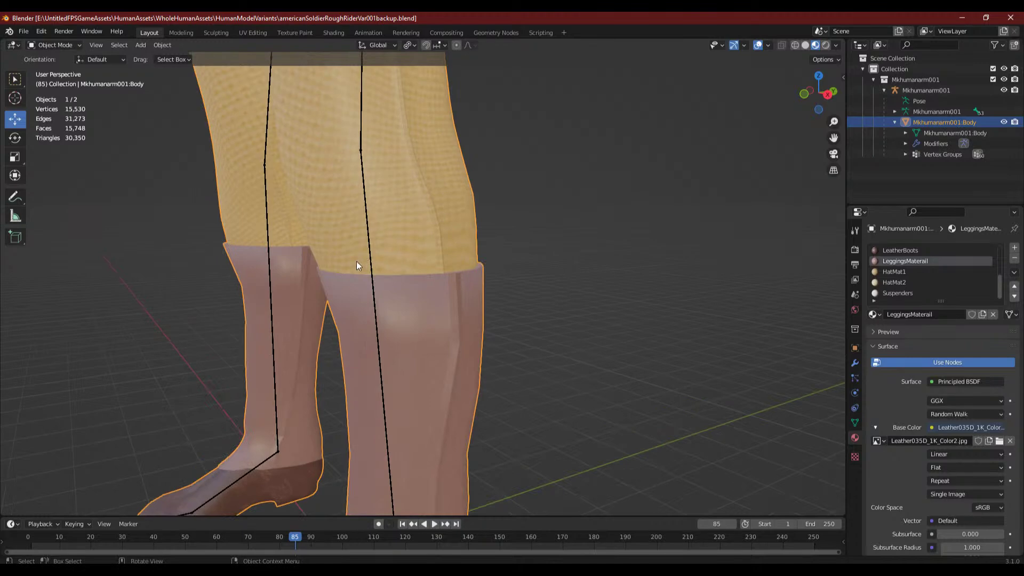
pyautogui.scroll(-5, 365, 345)
pyautogui.moveTo(365, 346); pyautogui.dragTo(386, 352, button='middle')
pyautogui.scroll(2, 386, 352)
pyautogui.scroll(-5, 392, 344)
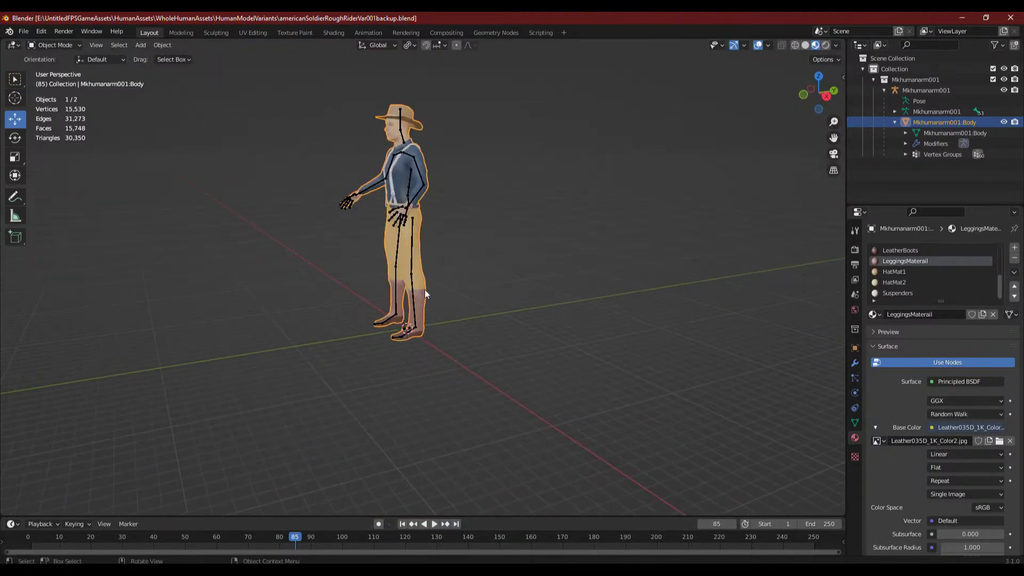
pyautogui.scroll(6, 415, 318)
pyautogui.scroll(3, 389, 353)
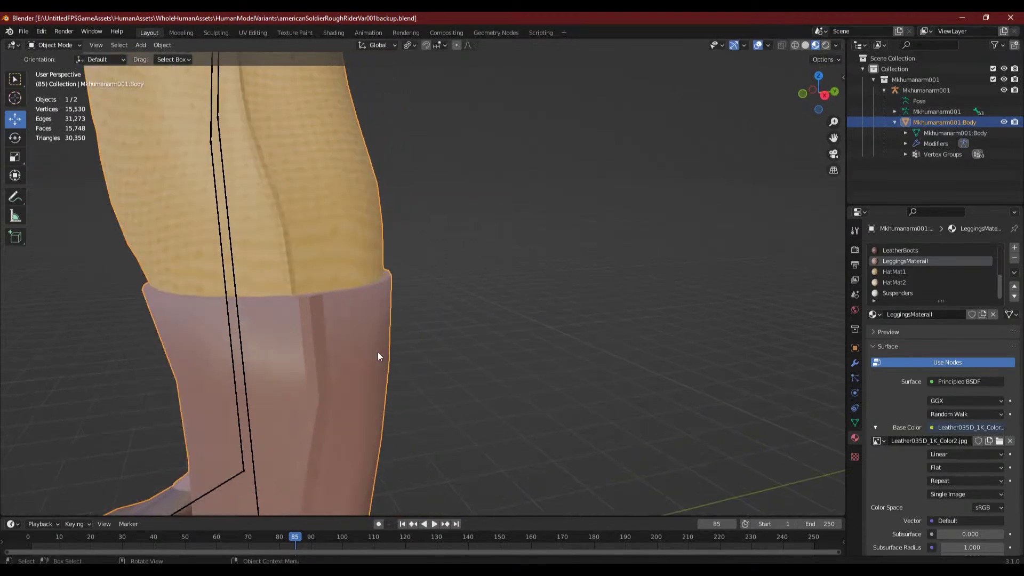
pyautogui.scroll(-2, 378, 352)
pyautogui.scroll(-1, 378, 352)
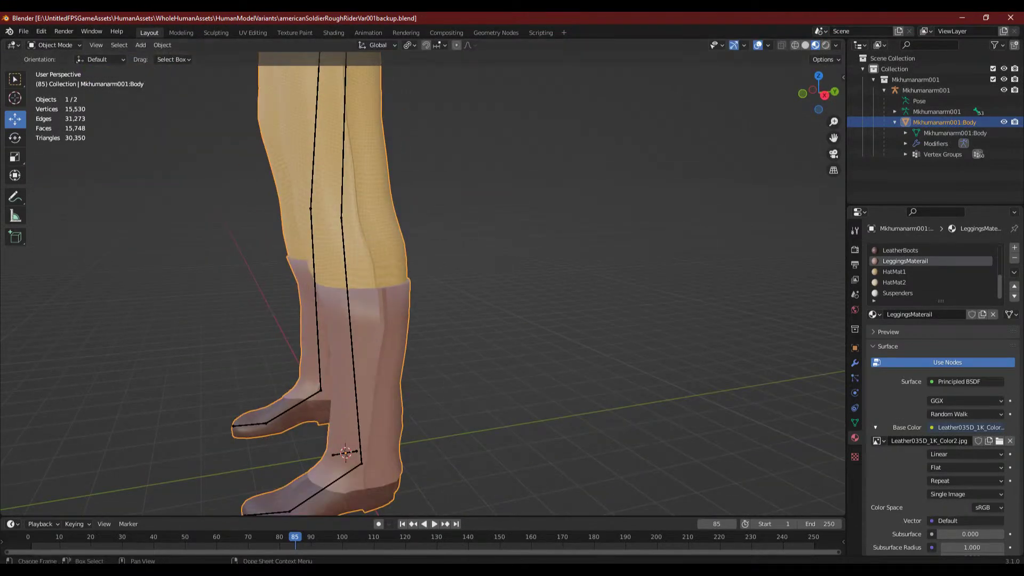
# - Switch back to the spanishSoldierCavalryVar001.blend window and examine the boot tops below the trousers
pyautogui.hotkey('alt', 'Tab')
pyautogui.hotkey('alt', 'Tab')
pyautogui.click(334, 536)
pyautogui.scroll(5, 458, 367)
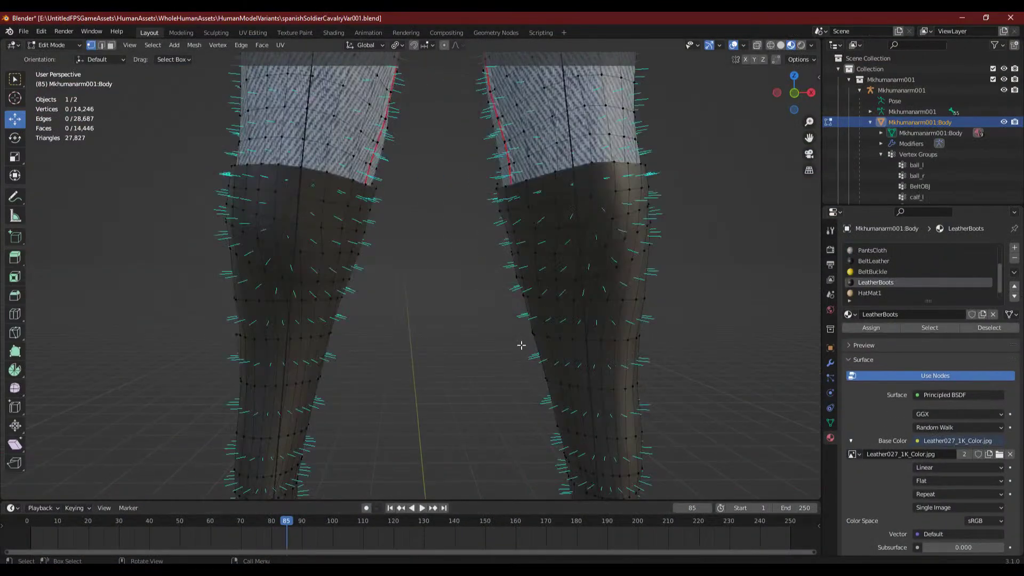
pyautogui.scroll(5, 456, 293)
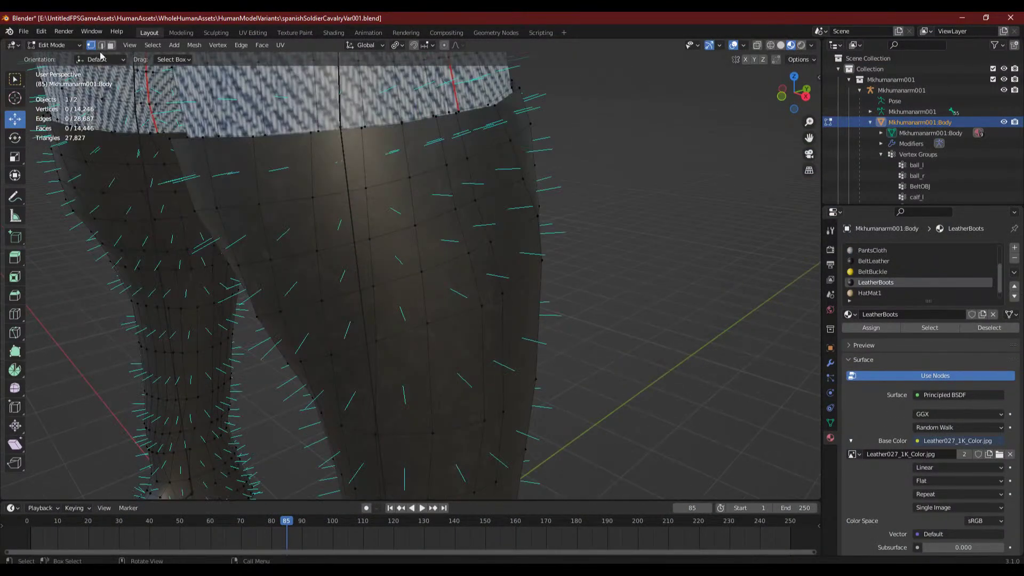
# - Select the five uppermost face loops on both boots below the trouser hems
pyautogui.keyDown('alt'); pyautogui.click(373, 199); pyautogui.keyUp('alt')
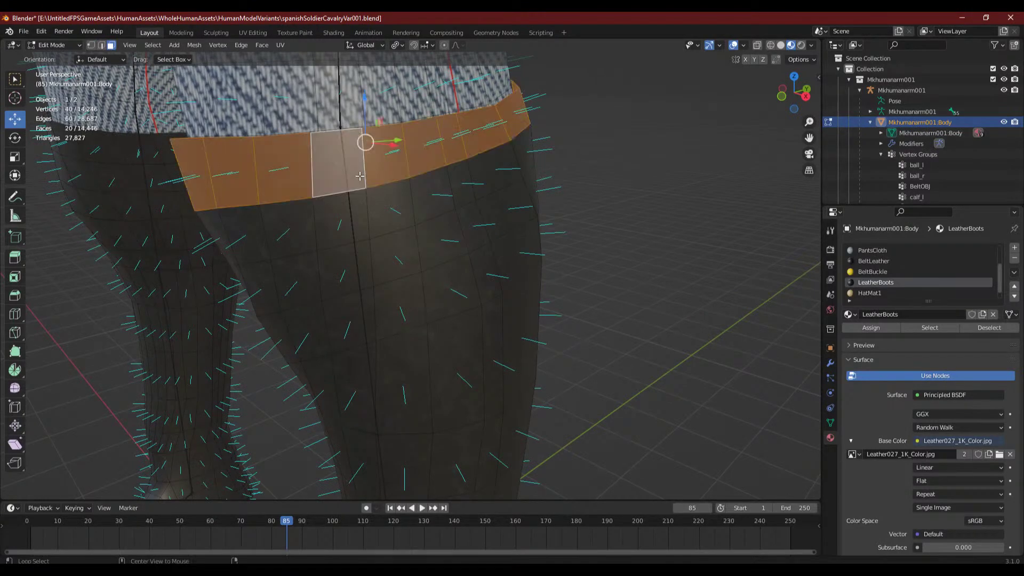
pyautogui.keyDown('alt'); pyautogui.keyDown('shift'); pyautogui.click(371, 248); pyautogui.keyUp('shift'); pyautogui.keyUp('alt')
pyautogui.keyDown('alt'); pyautogui.keyDown('shift'); pyautogui.click(371, 291); pyautogui.keyUp('shift'); pyautogui.keyUp('alt')
pyautogui.keyDown('alt'); pyautogui.keyDown('shift'); pyautogui.click(371, 301); pyautogui.keyUp('shift'); pyautogui.keyUp('alt')
pyautogui.scroll(-6, 544, 286)
pyautogui.moveTo(528, 290)
pyautogui.mouseDown(button='middle')
pyautogui.moveTo(546, 240)
pyautogui.moveTo(520, 271)
pyautogui.mouseUp(button='middle')
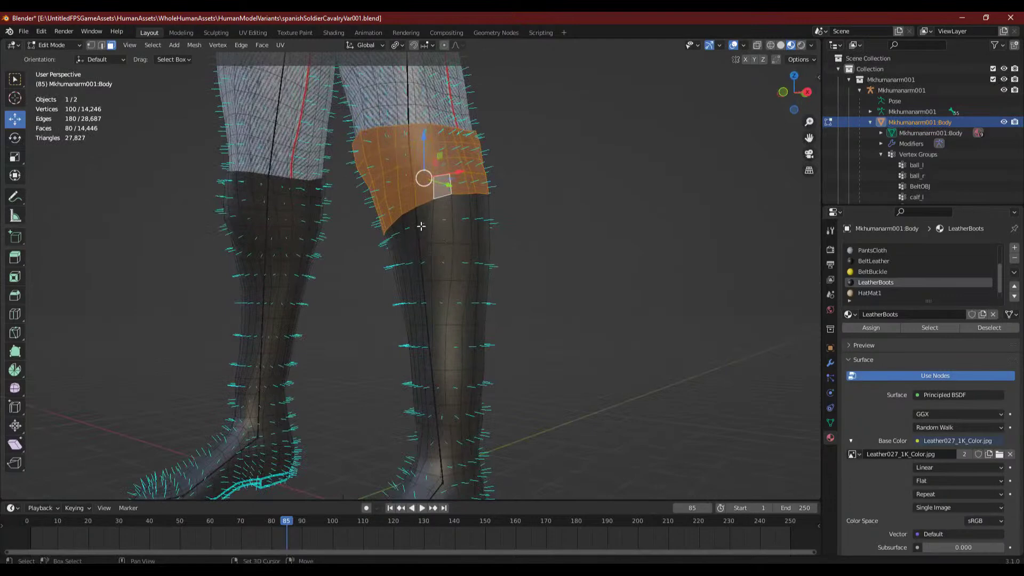
pyautogui.keyDown('alt'); pyautogui.keyDown('shift'); pyautogui.click(422, 228); pyautogui.keyUp('shift'); pyautogui.keyUp('alt')
pyautogui.keyDown('alt'); pyautogui.keyDown('shift'); pyautogui.click(262, 252); pyautogui.keyUp('shift'); pyautogui.keyUp('alt')
pyautogui.keyDown('alt'); pyautogui.keyDown('shift'); pyautogui.click(257, 235); pyautogui.keyUp('shift'); pyautogui.keyUp('alt')
pyautogui.keyDown('alt'); pyautogui.keyDown('shift'); pyautogui.click(251, 216); pyautogui.keyUp('shift'); pyautogui.keyUp('alt')
pyautogui.keyDown('alt'); pyautogui.keyDown('shift'); pyautogui.click(249, 178); pyautogui.keyUp('shift'); pyautogui.keyUp('alt')
# - At frame 84, select the narrow face loop along the hem of both trouser legs and delete it
pyautogui.moveTo(578, 228); pyautogui.dragTo(603, 240, button='middle')
pyautogui.scroll(5, 550, 259)
pyautogui.scroll(7, 568, 274)
pyautogui.moveTo(485, 283); pyautogui.dragTo(299, 278, button='middle')
pyautogui.scroll(2, 534, 258)
pyautogui.moveTo(453, 264); pyautogui.dragTo(437, 221, button='middle')
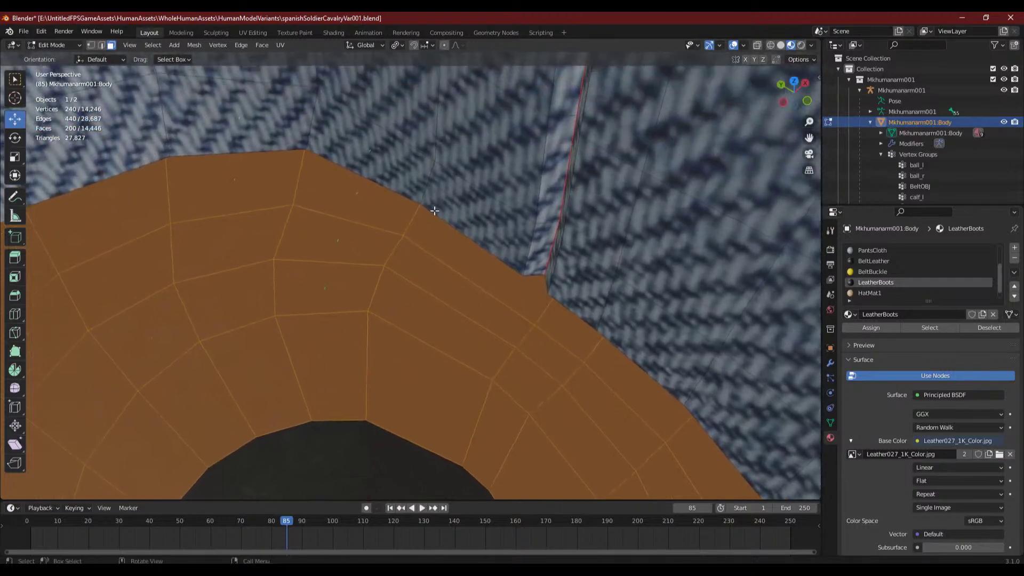
pyautogui.press('Left')
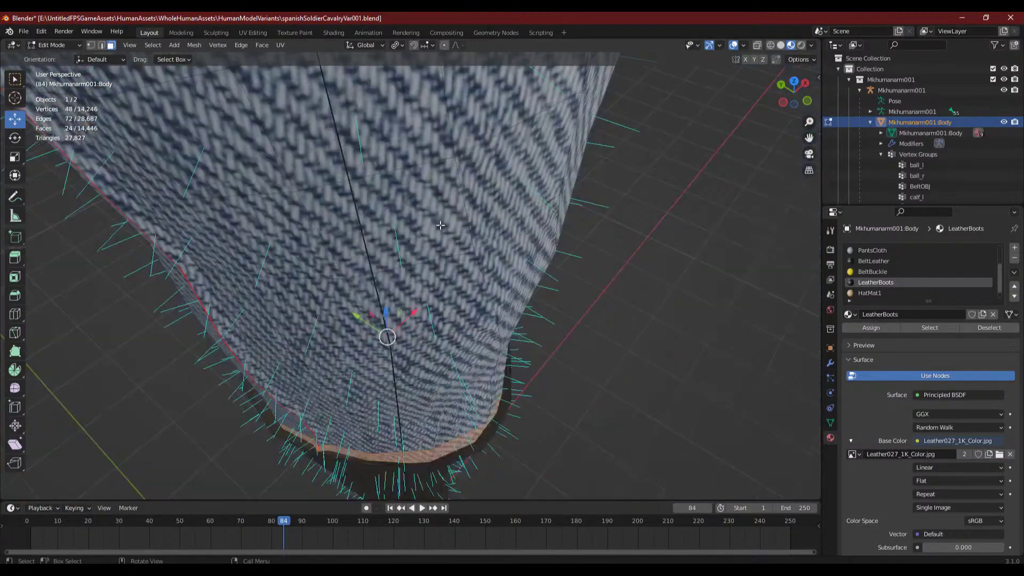
pyautogui.moveTo(440, 225); pyautogui.dragTo(378, 284, button='middle')
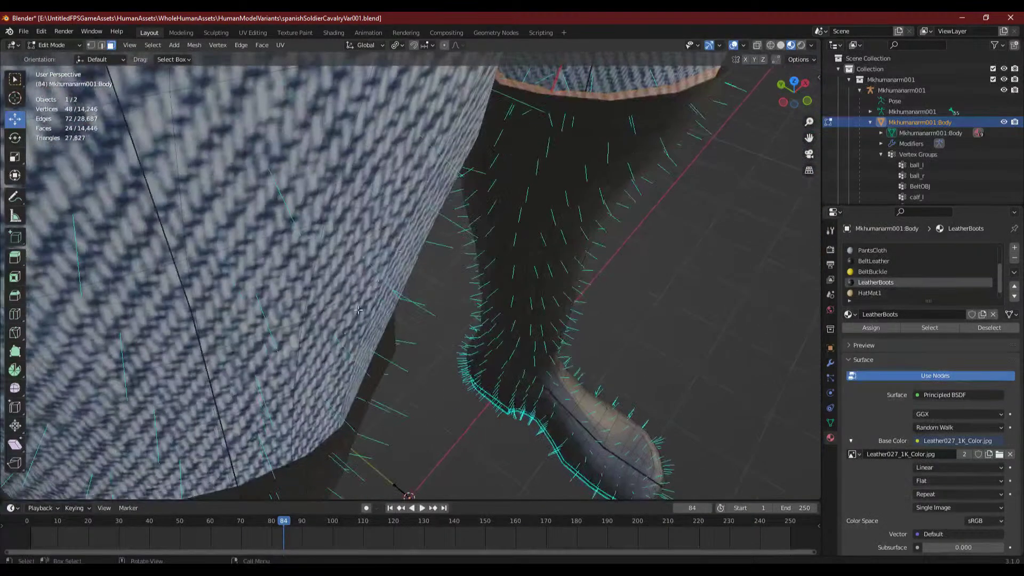
pyautogui.keyDown('shift'); pyautogui.moveTo(324, 400); pyautogui.dragTo(293, 240, button='middle'); pyautogui.keyUp('shift')
pyautogui.keyDown('alt'); pyautogui.keyDown('shift'); pyautogui.click(317, 238); pyautogui.keyUp('shift'); pyautogui.keyUp('alt')
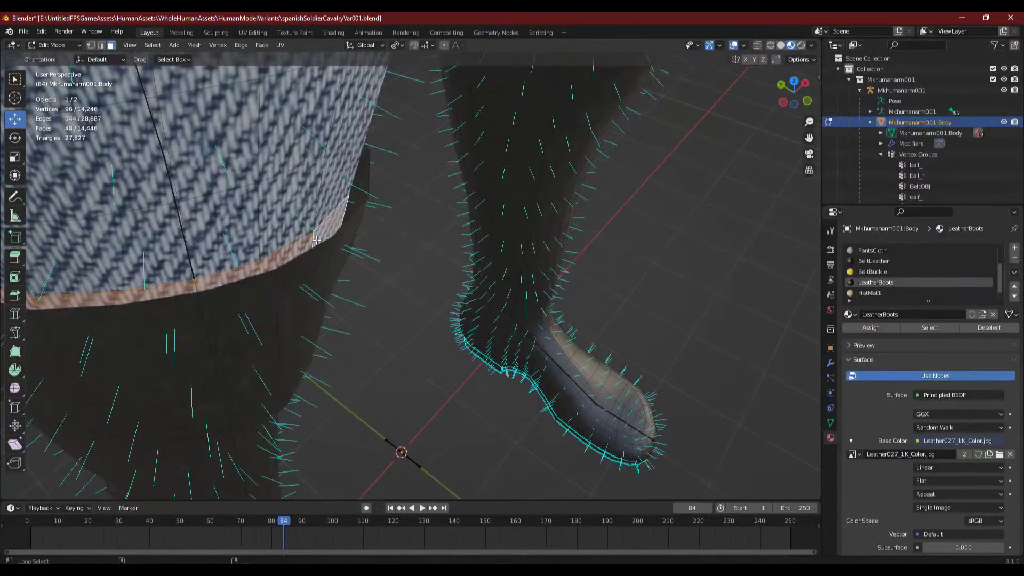
# - Select the four uppermost face loops on one boot and three on the other, and scale them down slightly
pyautogui.keyDown('alt'); pyautogui.click(274, 299); pyautogui.keyUp('alt')
pyautogui.moveTo(298, 410); pyautogui.dragTo(225, 244, button='middle')
pyautogui.keyDown('shift'); pyautogui.moveTo(195, 171); pyautogui.dragTo(175, 229, button='middle'); pyautogui.keyUp('shift')
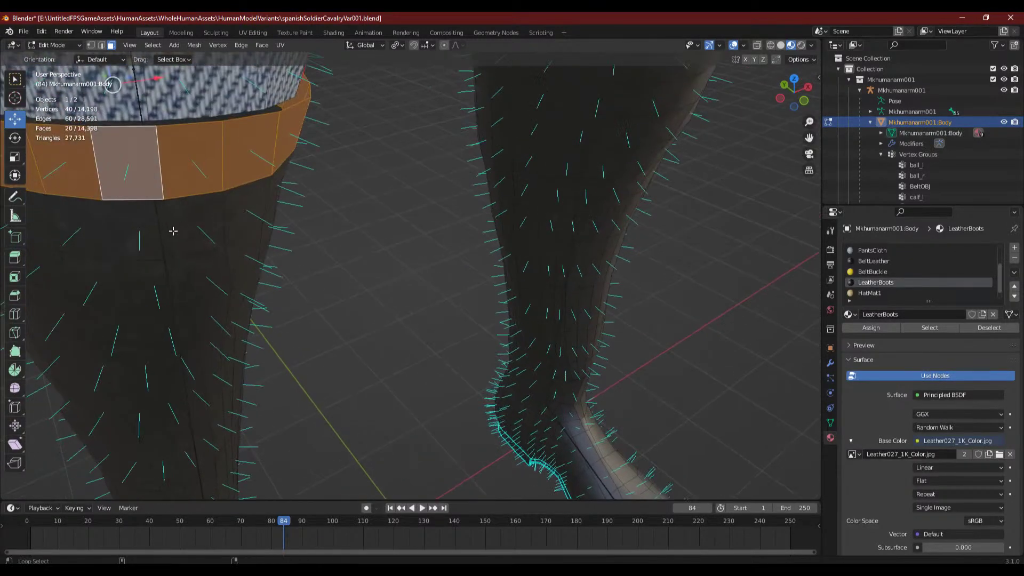
pyautogui.keyDown('alt'); pyautogui.keyDown('shift'); pyautogui.click(175, 230); pyautogui.keyUp('shift'); pyautogui.keyUp('alt')
pyautogui.keyDown('alt'); pyautogui.keyDown('shift'); pyautogui.click(171, 304); pyautogui.keyUp('shift'); pyautogui.keyUp('alt')
pyautogui.hotkey('ctrl', 'z')
pyautogui.keyDown('alt'); pyautogui.keyDown('shift'); pyautogui.click(184, 285); pyautogui.keyUp('shift'); pyautogui.keyUp('alt')
pyautogui.keyDown('alt'); pyautogui.keyDown('shift'); pyautogui.click(192, 319); pyautogui.keyUp('shift'); pyautogui.keyUp('alt')
pyautogui.scroll(-6, 281, 326)
pyautogui.moveTo(331, 313); pyautogui.dragTo(275, 241, button='middle')
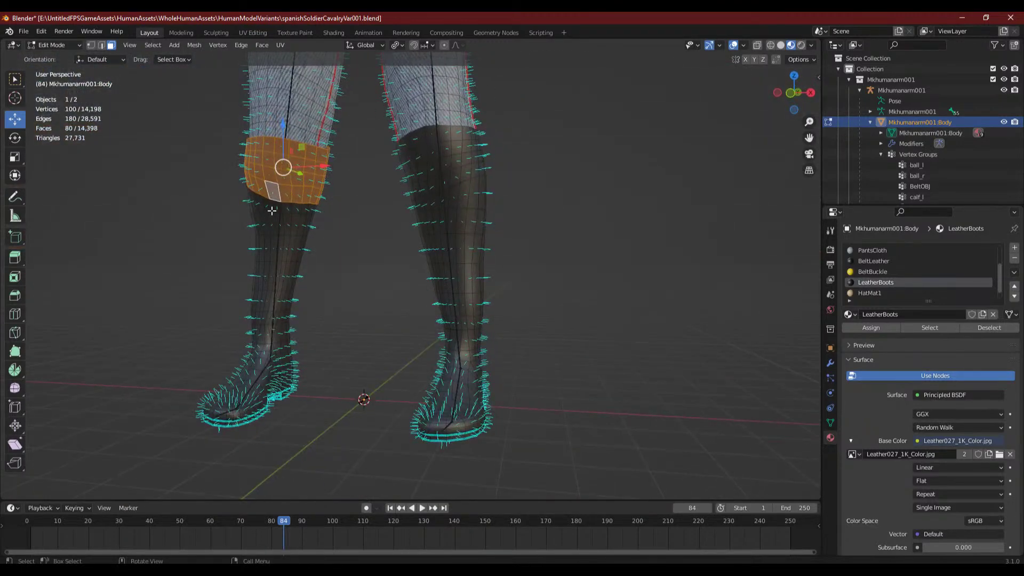
pyautogui.keyDown('alt'); pyautogui.keyDown('shift'); pyautogui.click(427, 139); pyautogui.keyUp('shift'); pyautogui.keyUp('alt')
pyautogui.keyDown('alt'); pyautogui.keyDown('shift'); pyautogui.click(431, 174); pyautogui.keyUp('shift'); pyautogui.keyUp('alt')
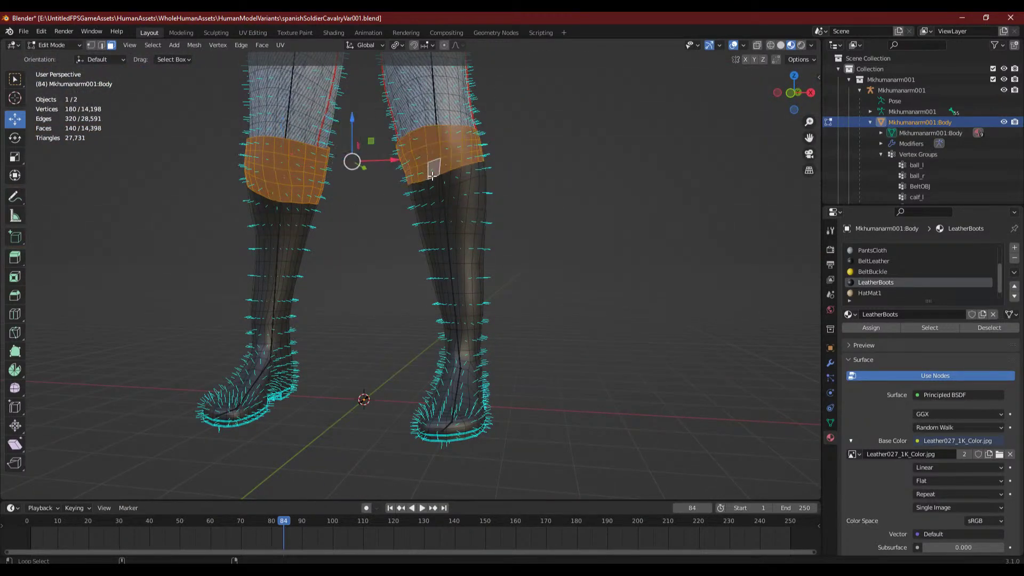
pyautogui.press('s')
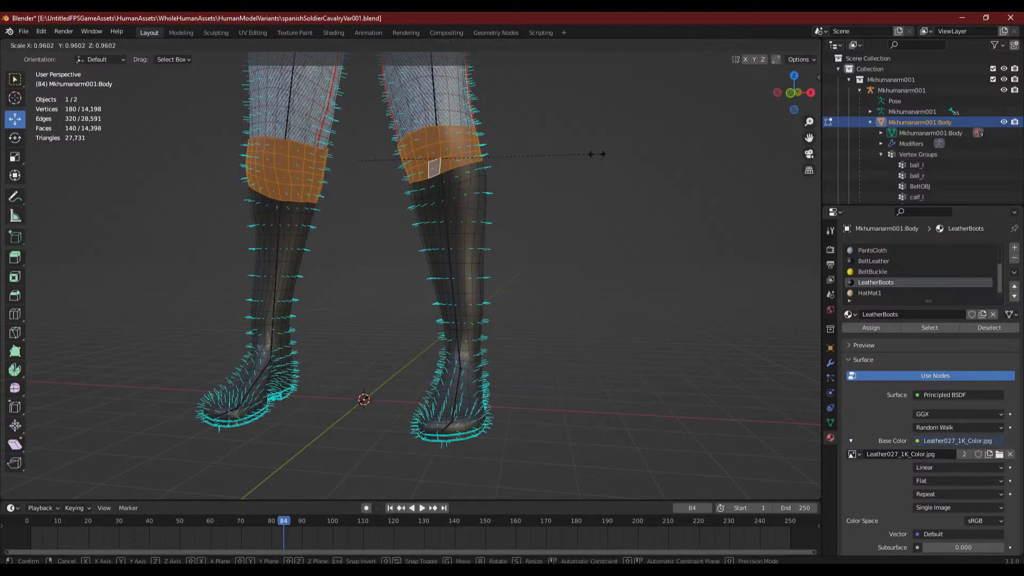
pyautogui.click(584, 156)
# - Adjust the scale of the selected boot-top bands once more and clear the selection
pyautogui.moveTo(542, 229); pyautogui.dragTo(507, 267, button='middle')
pyautogui.scroll(3, 515, 237)
pyautogui.scroll(2, 556, 261)
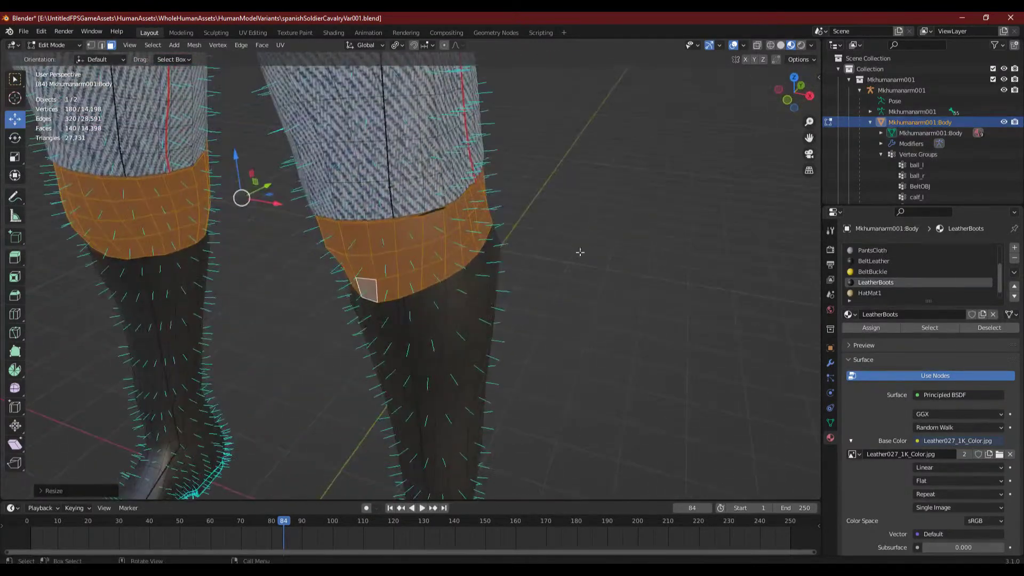
pyautogui.press('s')
pyautogui.click(602, 247)
pyautogui.moveTo(637, 256); pyautogui.dragTo(547, 230, button='middle')
pyautogui.click(544, 229)
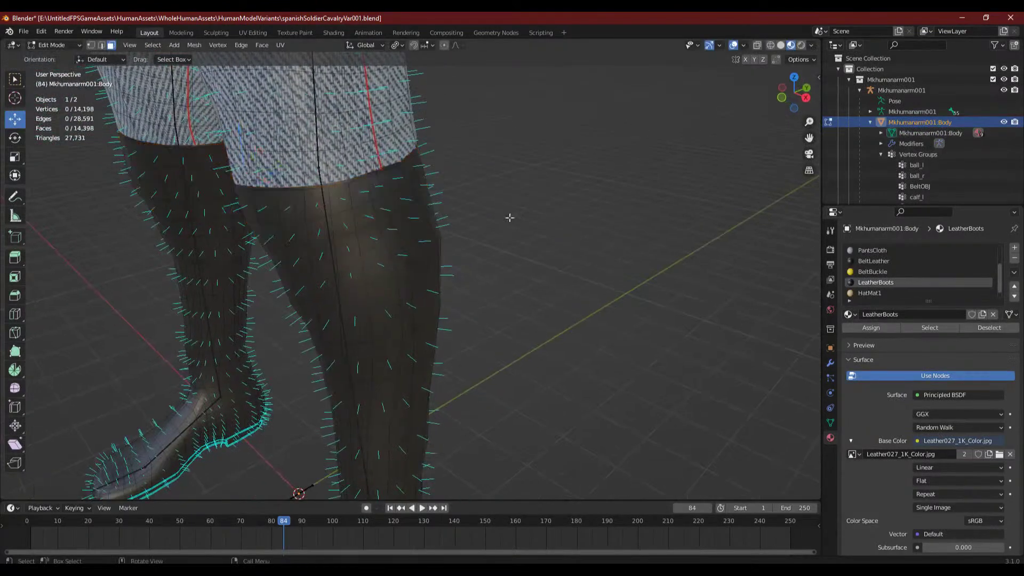
# - Select the matching face loop below the knee on both boots and delete its faces
pyautogui.scroll(3, 511, 224)
pyautogui.keyDown('shift'); pyautogui.moveTo(462, 219); pyautogui.dragTo(465, 234, button='middle'); pyautogui.keyUp('shift')
pyautogui.moveTo(402, 277); pyautogui.dragTo(425, 295, button='middle')
pyautogui.scroll(-2, 440, 260)
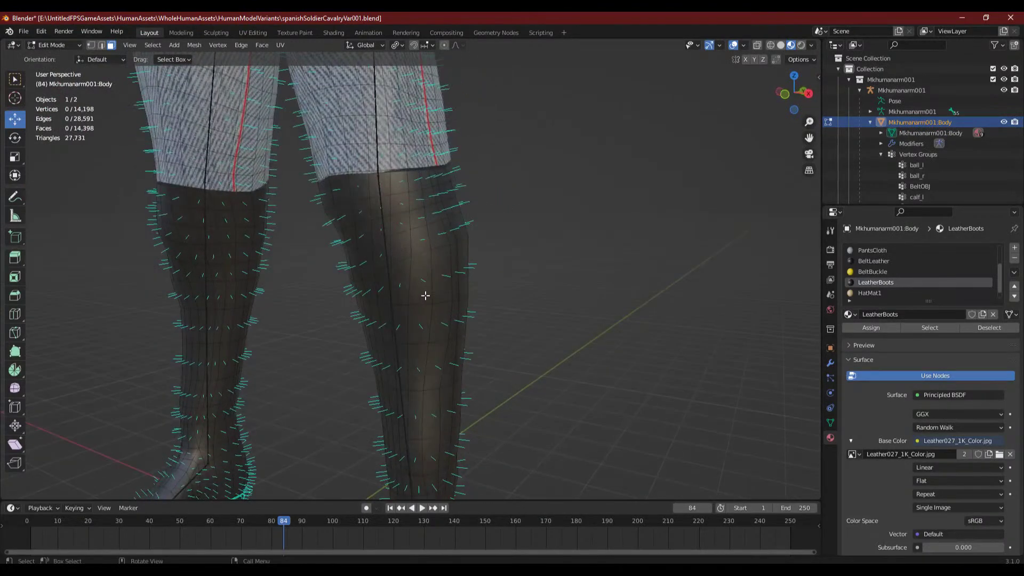
pyautogui.keyDown('alt'); pyautogui.click(406, 298); pyautogui.keyUp('alt')
pyautogui.moveTo(290, 354); pyautogui.dragTo(249, 339, button='middle')
pyautogui.keyDown('alt'); pyautogui.keyDown('shift'); pyautogui.click(197, 358); pyautogui.keyUp('shift'); pyautogui.keyUp('alt')
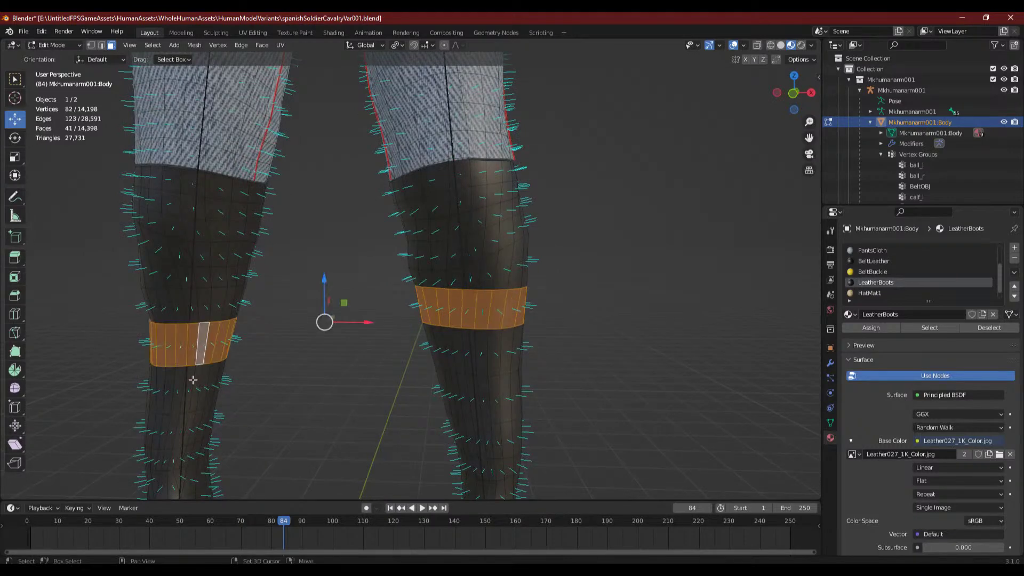
pyautogui.moveTo(547, 292); pyautogui.dragTo(478, 225, button='middle')
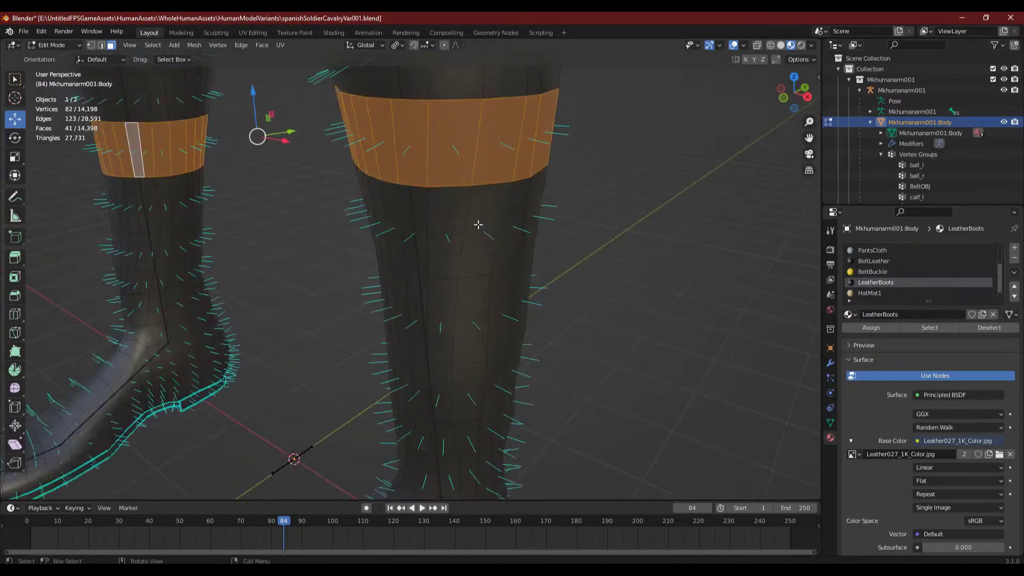
pyautogui.press('x')
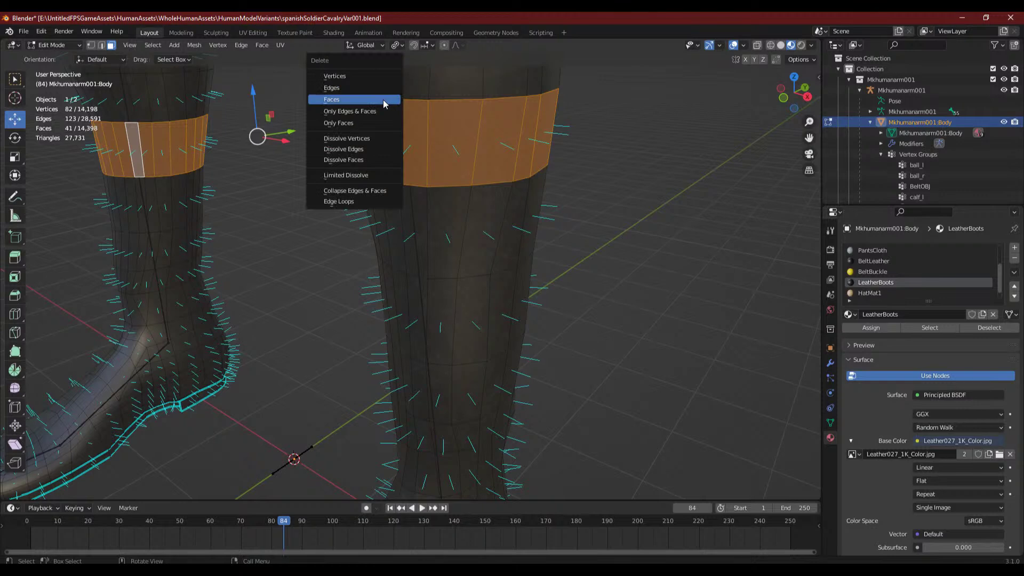
pyautogui.click(385, 101)
# - Select the open upper edge loops of both lower boot sections and extrude them in place
pyautogui.keyDown('alt'); pyautogui.click(412, 188); pyautogui.keyUp('alt')
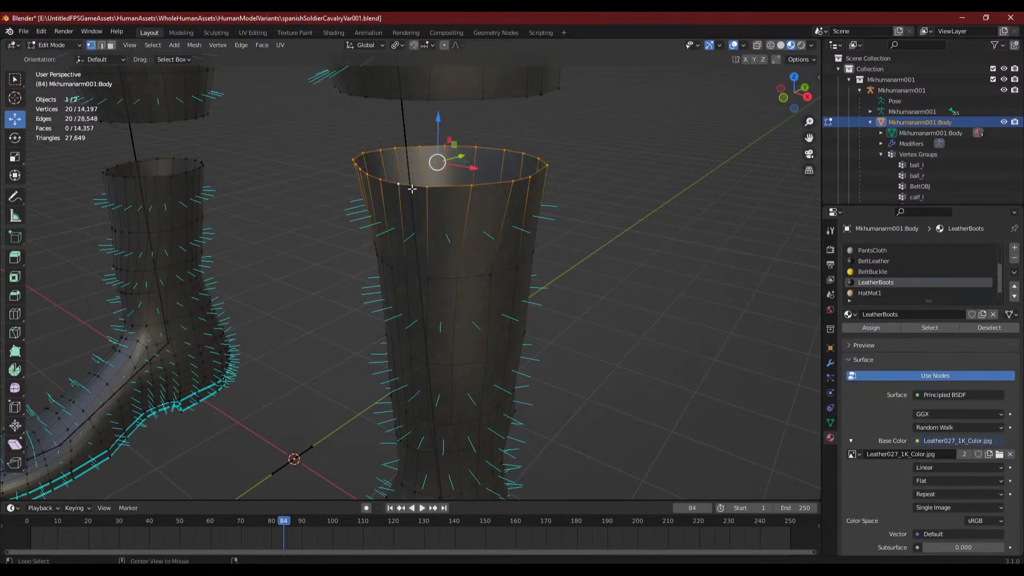
pyautogui.hotkey('ctrl', 'z')
pyautogui.keyDown('alt'); pyautogui.keyDown('shift'); pyautogui.click(170, 179); pyautogui.keyUp('shift'); pyautogui.keyUp('alt')
pyautogui.hotkey('ctrl', 'z')
pyautogui.keyDown('alt'); pyautogui.keyDown('shift'); pyautogui.click(183, 174); pyautogui.keyUp('shift'); pyautogui.keyUp('alt')
pyautogui.press('e')
pyautogui.rightClick(640, 139)
# - Try raising the extruded rims of both boots along Z and flaring them outward to about 1.07 scale
pyautogui.press('g')
pyautogui.press('z')
pyautogui.click(262, 94)
pyautogui.press('s')
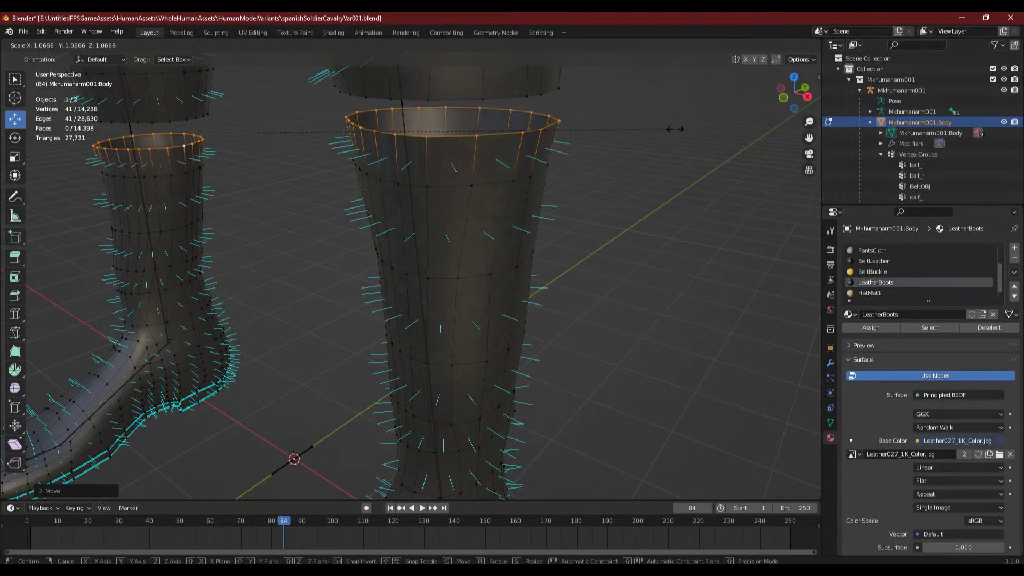
pyautogui.click(688, 129)
pyautogui.keyDown('shift'); pyautogui.moveTo(260, 111); pyautogui.dragTo(229, 199, button='middle'); pyautogui.keyUp('shift')
pyautogui.press('g')
pyautogui.press('z')
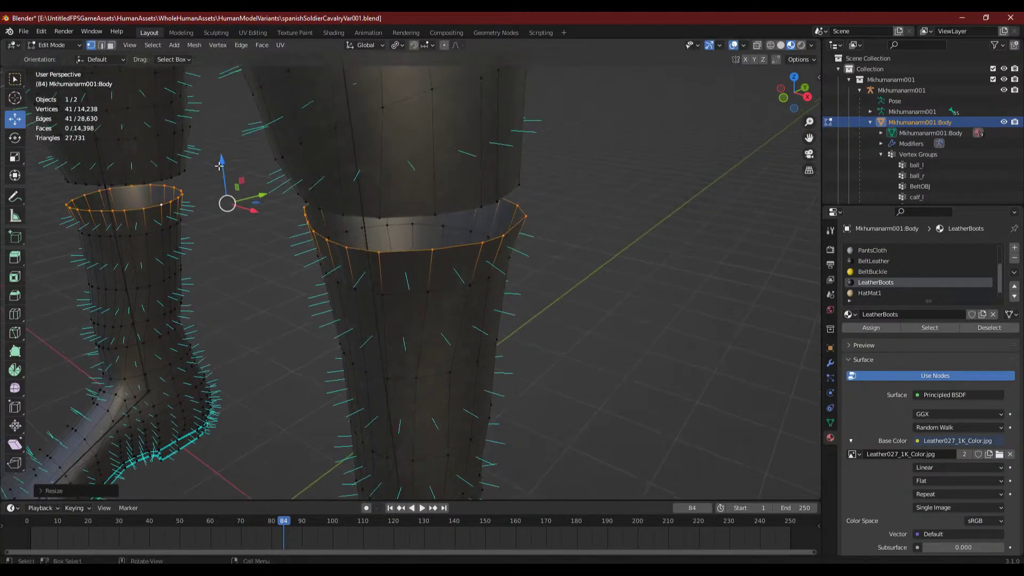
pyautogui.click(230, 133)
# - Try nudging the raised boot rims along Y and widening them around the upper sections
pyautogui.moveTo(439, 193); pyautogui.dragTo(390, 154, button='middle')
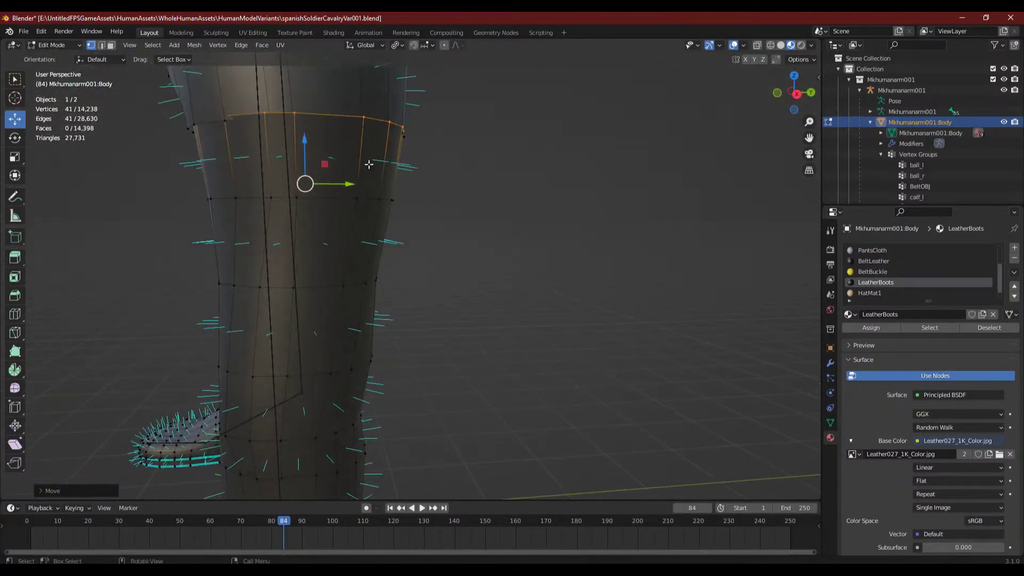
pyautogui.moveTo(349, 186)
pyautogui.mouseDown()
pyautogui.moveTo(338, 188)
pyautogui.moveTo(351, 184)
pyautogui.mouseUp()
pyautogui.press('s')
pyautogui.click(518, 190)
pyautogui.moveTo(405, 245); pyautogui.dragTo(429, 296, button='middle')
pyautogui.scroll(5, 439, 309)
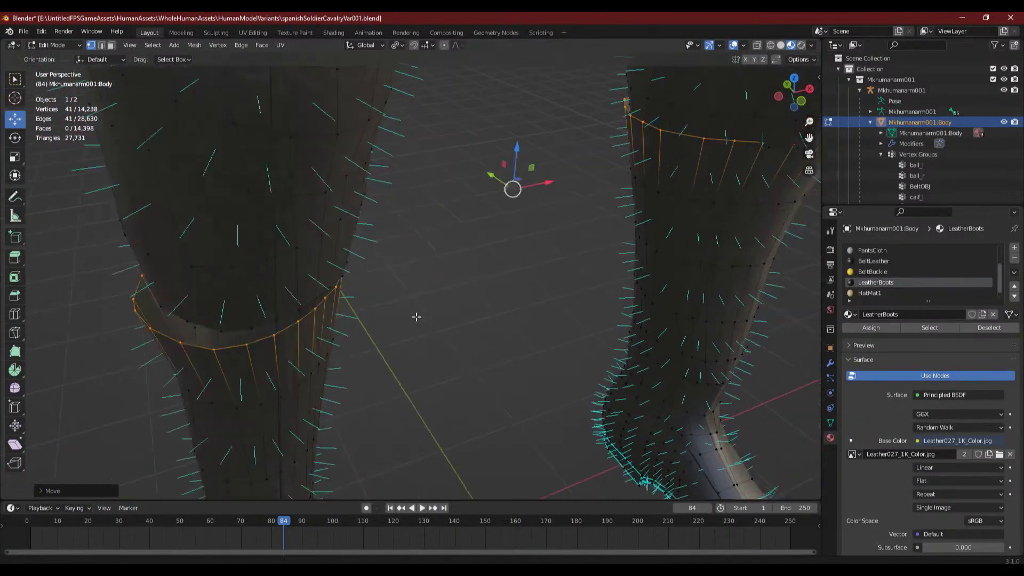
# - Undo the moves and scalings of the extruded boot rims, keeping the extrusion itself
pyautogui.hotkey('ctrl', 'z')
pyautogui.hotkey('ctrl', 'z')
pyautogui.hotkey('ctrl', 'z')
pyautogui.hotkey('ctrl', 'z')
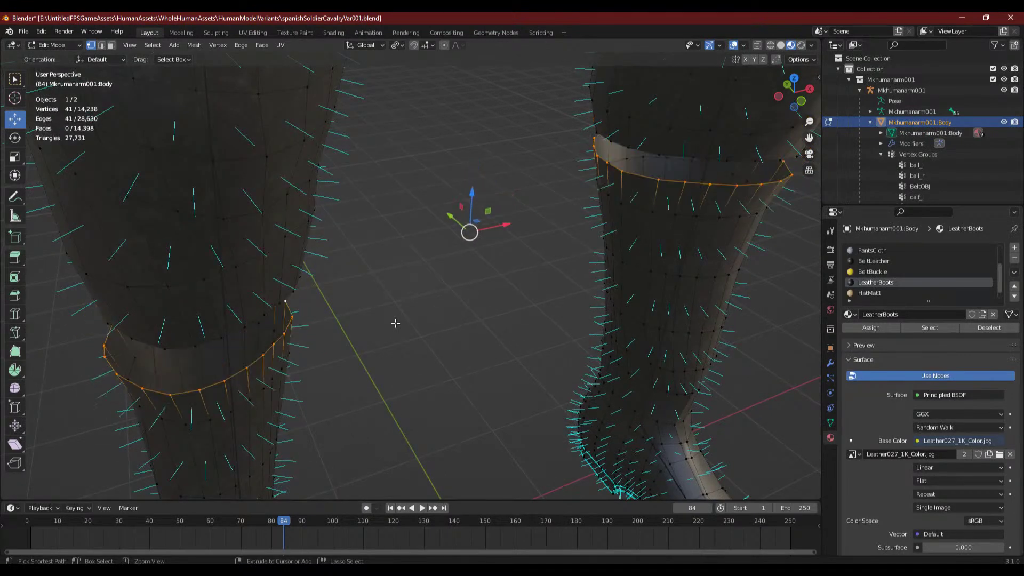
pyautogui.hotkey('ctrl', 'z')
# - Raise the extruded rims of both lower boots along Z to meet the bottom edges of the upper sections
pyautogui.moveTo(406, 321); pyautogui.dragTo(382, 320, button='middle')
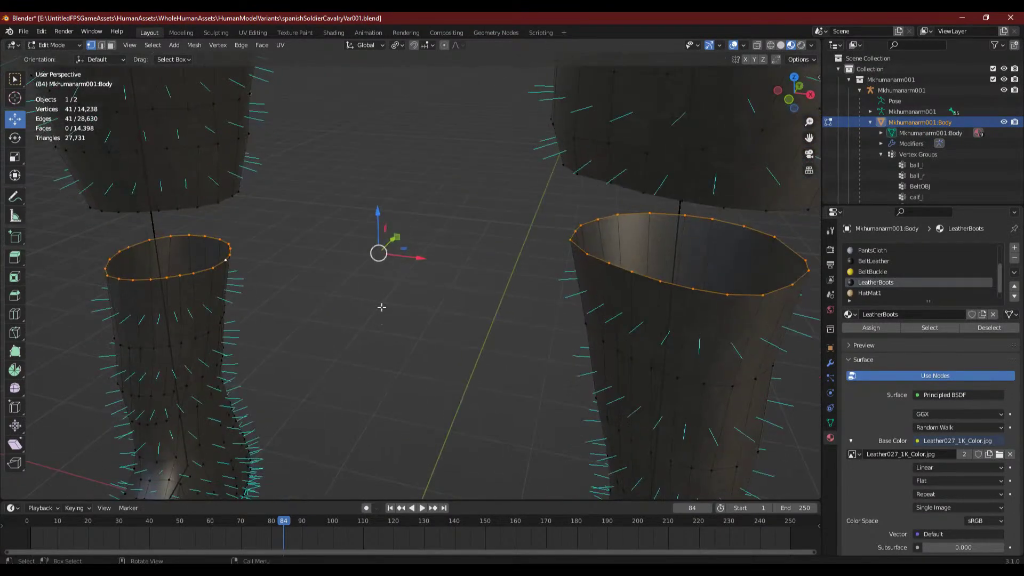
pyautogui.press('g')
pyautogui.press('z')
pyautogui.moveTo(381, 176); pyautogui.dragTo(380, 172)
pyautogui.moveTo(544, 218); pyautogui.dragTo(462, 215, button='middle')
pyautogui.moveTo(304, 142); pyautogui.dragTo(303, 125)
pyautogui.click(321, 142)
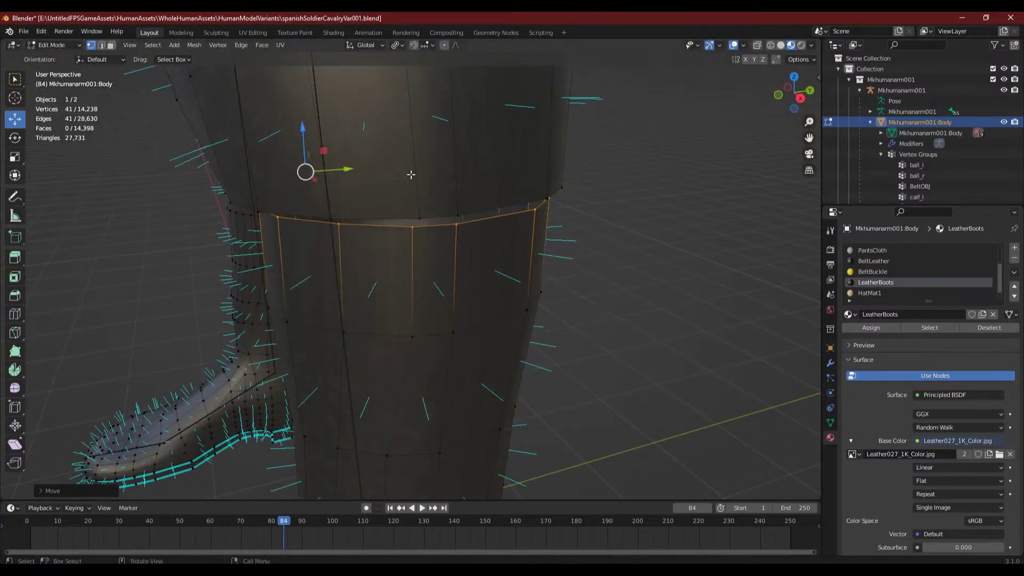
# - Scale the raised rims outward, nudge them along Y and lift them slightly to overlap the upper boot sections
pyautogui.press('s')
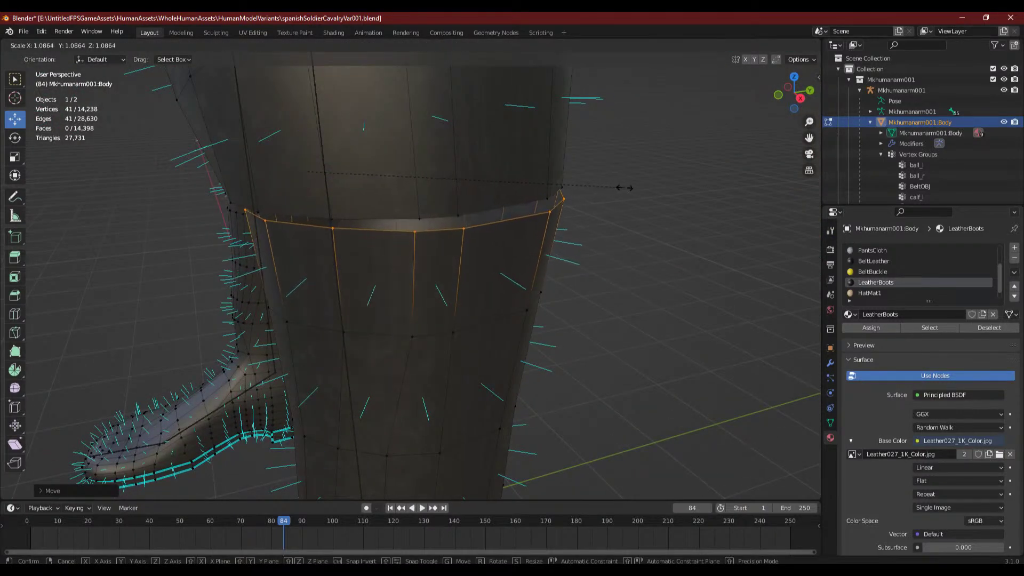
pyautogui.click(648, 189)
pyautogui.moveTo(648, 189); pyautogui.dragTo(475, 245, button='middle')
pyautogui.moveTo(364, 184); pyautogui.dragTo(594, 179, button='middle')
pyautogui.moveTo(346, 169); pyautogui.dragTo(343, 169)
pyautogui.press('s')
pyautogui.click(540, 203)
pyautogui.moveTo(295, 133); pyautogui.dragTo(295, 126)
pyautogui.moveTo(298, 128); pyautogui.dragTo(371, 262, button='middle')
pyautogui.keyDown('shift'); pyautogui.moveTo(371, 262); pyautogui.dragTo(453, 352, button='middle'); pyautogui.keyUp('shift')
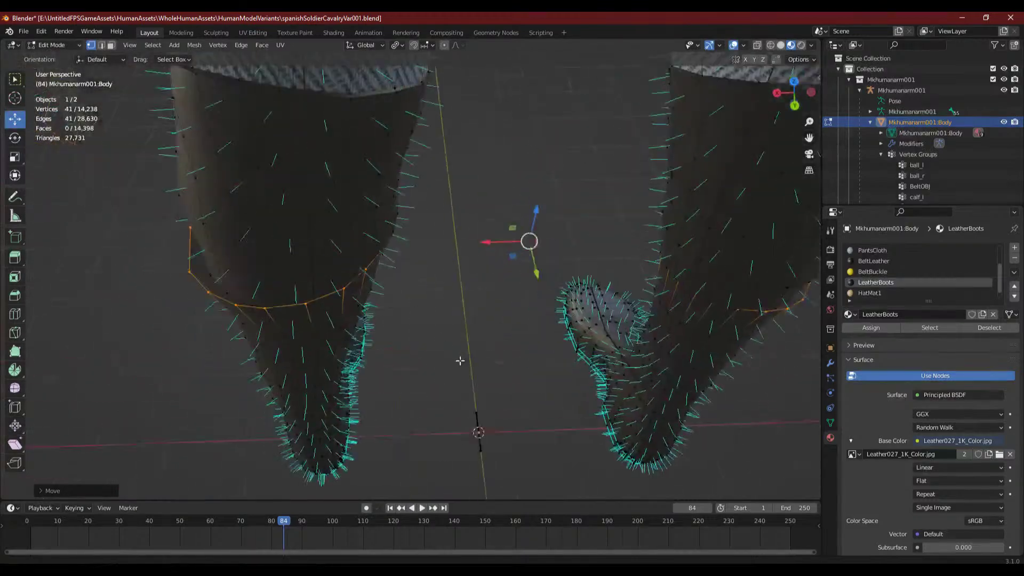
# - Select the rim vertices along the inner side of one boot, move them outward along X, and clear the selection
pyautogui.scroll(3, 421, 340)
pyautogui.moveTo(392, 334); pyautogui.dragTo(630, 316, button='middle')
pyautogui.scroll(-3, 631, 316)
pyautogui.keyDown('shift'); pyautogui.moveTo(272, 329); pyautogui.dragTo(266, 301, button='middle'); pyautogui.keyUp('shift')
pyautogui.click(209, 243)
pyautogui.moveTo(174, 258); pyautogui.dragTo(284, 304, button='middle')
pyautogui.keyDown('shift'); pyautogui.click(274, 274); pyautogui.keyUp('shift')
pyautogui.keyDown('shift'); pyautogui.click(193, 279); pyautogui.keyUp('shift')
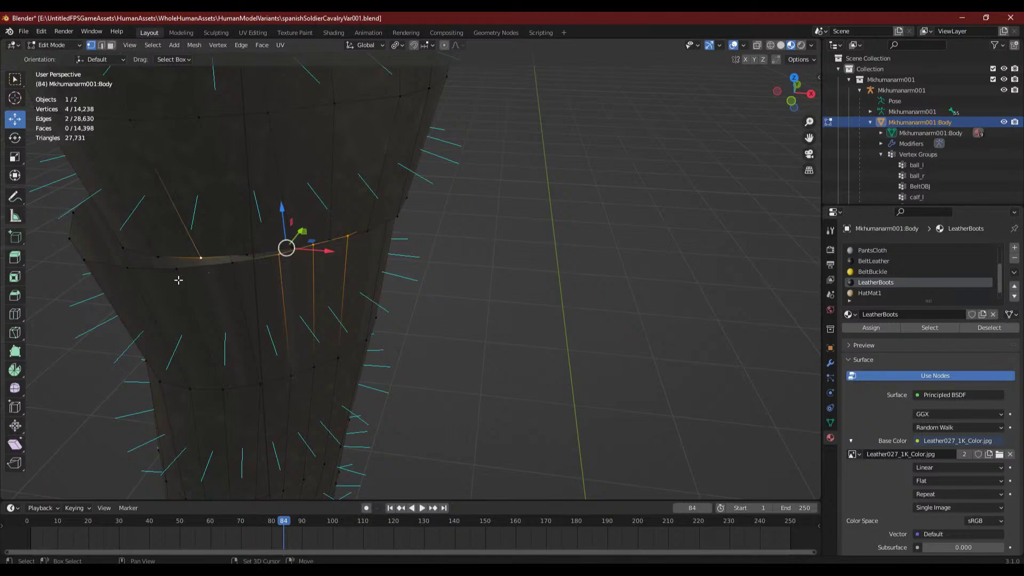
pyautogui.moveTo(296, 273); pyautogui.dragTo(398, 250, button='middle')
pyautogui.keyDown('shift'); pyautogui.click(438, 228); pyautogui.keyUp('shift')
pyautogui.keyDown('shift'); pyautogui.click(516, 215); pyautogui.keyUp('shift')
pyautogui.keyDown('shift'); pyautogui.click(471, 267); pyautogui.keyUp('shift')
pyautogui.moveTo(472, 266); pyautogui.dragTo(594, 365, button='middle')
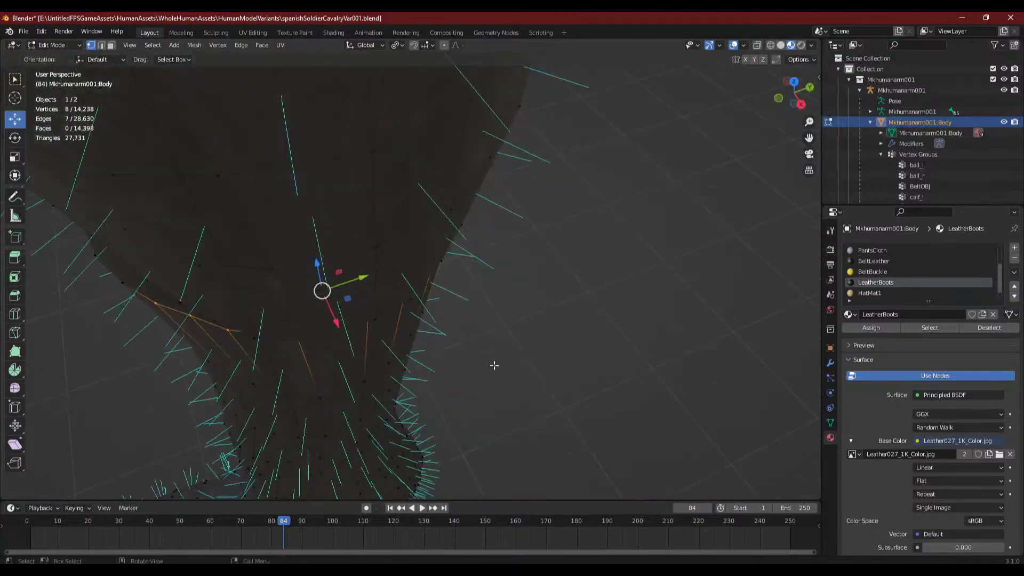
pyautogui.moveTo(337, 328); pyautogui.dragTo(347, 343)
pyautogui.click(629, 349)
# - Move the rear rim vertices of the same boot outward along Y and clear the selection
pyautogui.moveTo(629, 348); pyautogui.dragTo(559, 315, button='middle')
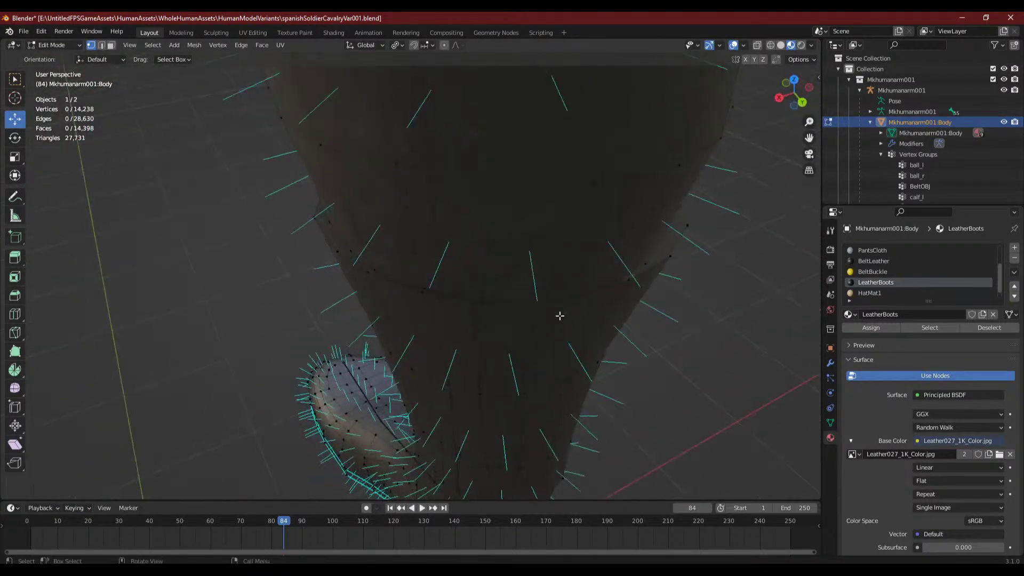
pyautogui.moveTo(551, 320); pyautogui.dragTo(549, 339)
pyautogui.moveTo(558, 348); pyautogui.dragTo(525, 276, button='middle')
pyautogui.click(542, 239)
pyautogui.moveTo(542, 240); pyautogui.dragTo(518, 438, button='middle')
pyautogui.moveTo(462, 340); pyautogui.dragTo(461, 356)
pyautogui.moveTo(486, 342); pyautogui.dragTo(535, 347, button='middle')
pyautogui.moveTo(520, 355); pyautogui.dragTo(520, 363)
pyautogui.click(711, 368)
# - Select six rim vertices along the outer side of the same boot and move them about 0.08 m along X toward the upper section
pyautogui.scroll(-3, 698, 373)
pyautogui.moveTo(693, 375); pyautogui.dragTo(521, 367, button='middle')
pyautogui.scroll(3, 496, 360)
pyautogui.click(437, 348)
pyautogui.keyDown('shift'); pyautogui.click(550, 368); pyautogui.keyUp('shift')
pyautogui.keyDown('shift'); pyautogui.click(659, 348); pyautogui.keyUp('shift')
pyautogui.moveTo(716, 356); pyautogui.dragTo(497, 399, button='middle')
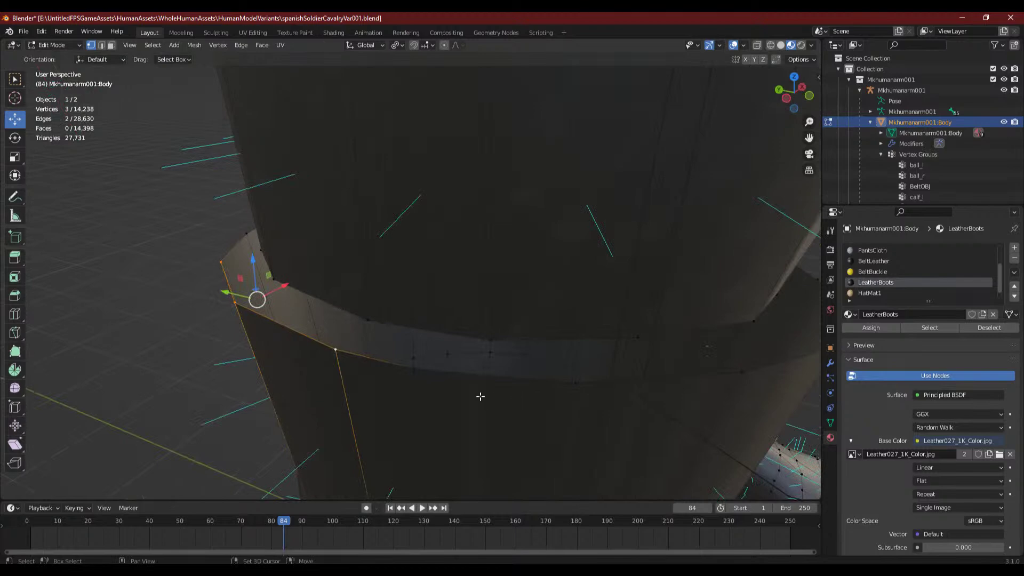
pyautogui.scroll(-3, 587, 405)
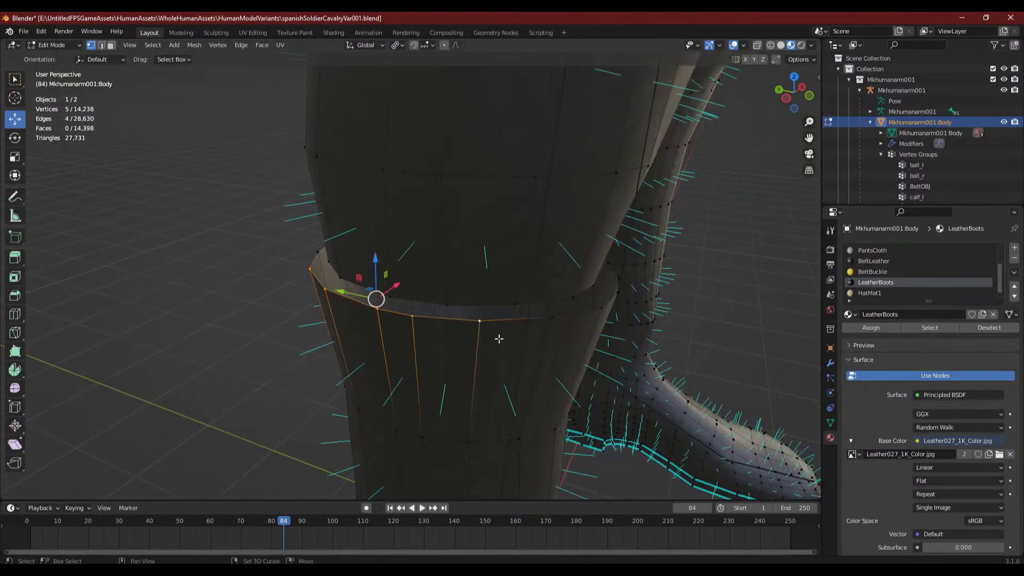
pyautogui.moveTo(571, 376); pyautogui.dragTo(536, 399, button='middle')
pyautogui.moveTo(389, 313); pyautogui.dragTo(409, 307)
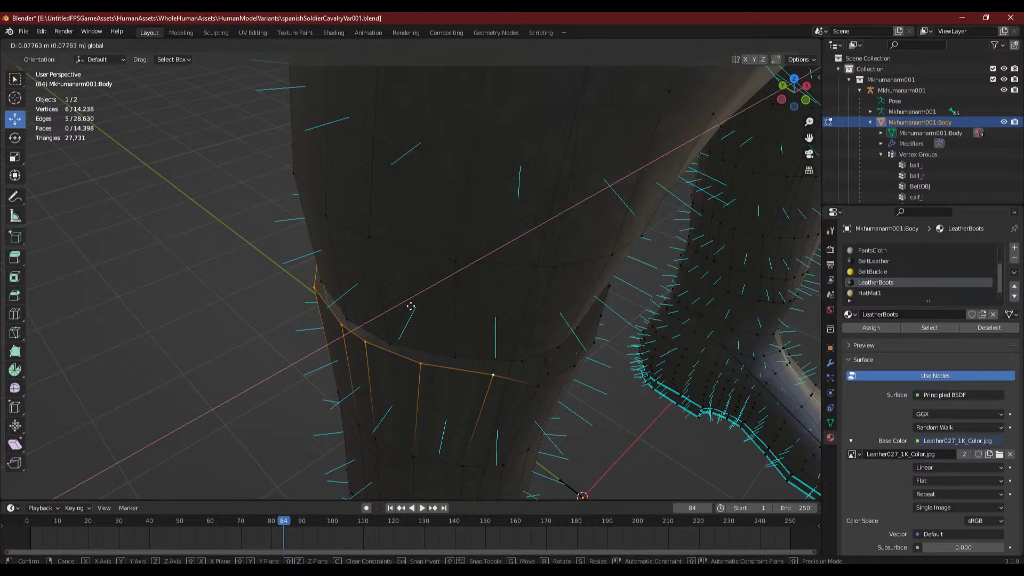
pyautogui.moveTo(410, 306); pyautogui.dragTo(408, 308)
# - Select three rim vertices along the front of the same boot, move them about 0.07 m toward the upper section, and clear the selection
pyautogui.moveTo(268, 398); pyautogui.dragTo(313, 358, button='middle')
pyautogui.click(313, 357)
pyautogui.moveTo(384, 338); pyautogui.dragTo(388, 367, button='middle')
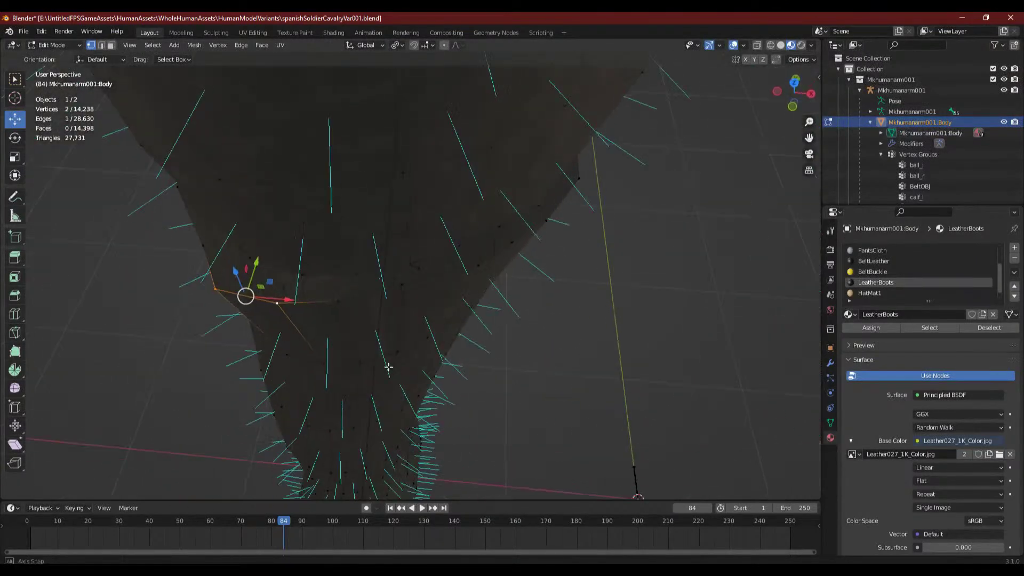
pyautogui.moveTo(345, 308)
pyautogui.mouseDown(button='middle')
pyautogui.moveTo(384, 347)
pyautogui.moveTo(346, 327)
pyautogui.mouseUp(button='middle')
pyautogui.keyDown('shift'); pyautogui.click(328, 319); pyautogui.keyUp('shift')
pyautogui.press('g')
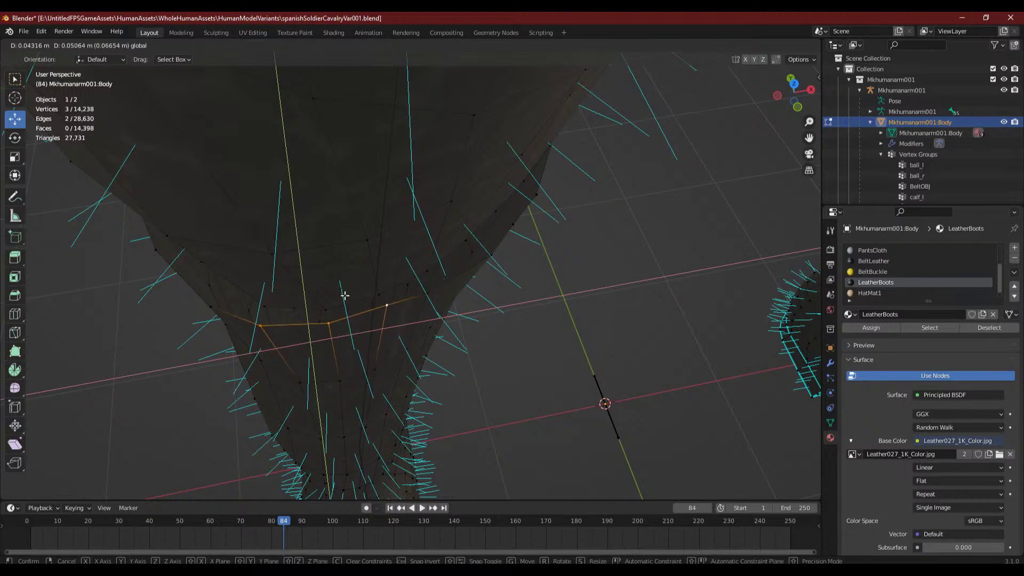
pyautogui.click(344, 293)
pyautogui.click(432, 305)
# - Nudge the neighbouring rim vertices of this boot individually to tighten the rim against the upper section
pyautogui.moveTo(427, 306); pyautogui.dragTo(383, 301, button='middle')
pyautogui.moveTo(416, 292); pyautogui.dragTo(429, 288)
pyautogui.click(474, 293)
pyautogui.moveTo(491, 271); pyautogui.dragTo(494, 268)
pyautogui.moveTo(494, 268); pyautogui.dragTo(507, 326, button='middle')
pyautogui.moveTo(420, 289); pyautogui.dragTo(501, 330)
pyautogui.click(550, 345)
# - Examine from several sides how the lower rims fit around the upper sections of both boots
pyautogui.moveTo(237, 354); pyautogui.dragTo(359, 303, button='middle')
pyautogui.scroll(-5, 359, 303)
pyautogui.moveTo(440, 409); pyautogui.dragTo(454, 378, button='middle')
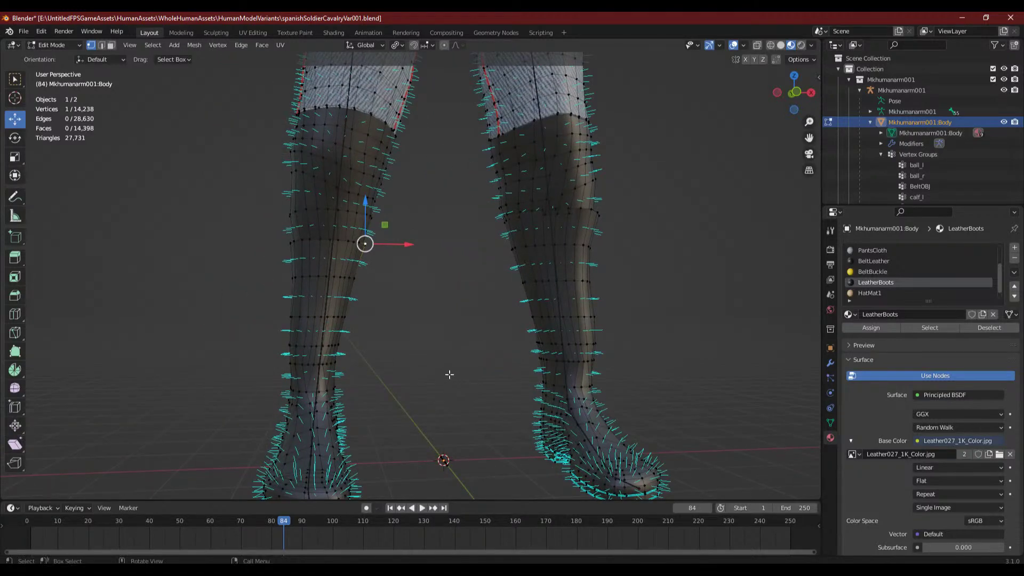
pyautogui.scroll(6, 449, 375)
pyautogui.moveTo(148, 352); pyautogui.dragTo(360, 329, button='middle')
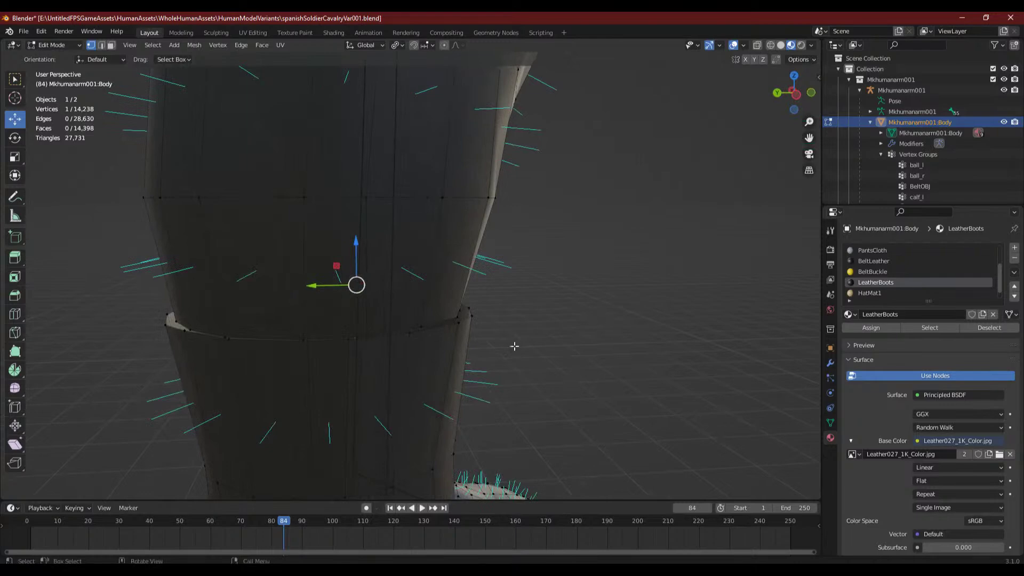
pyautogui.scroll(-5, 299, 287)
pyautogui.moveTo(494, 314); pyautogui.dragTo(455, 277, button='middle')
pyautogui.scroll(3, 351, 325)
pyautogui.scroll(-4, 362, 321)
pyautogui.moveTo(542, 274); pyautogui.dragTo(534, 235, button='middle')
pyautogui.scroll(5, 445, 261)
pyautogui.moveTo(612, 277); pyautogui.dragTo(530, 308, button='middle')
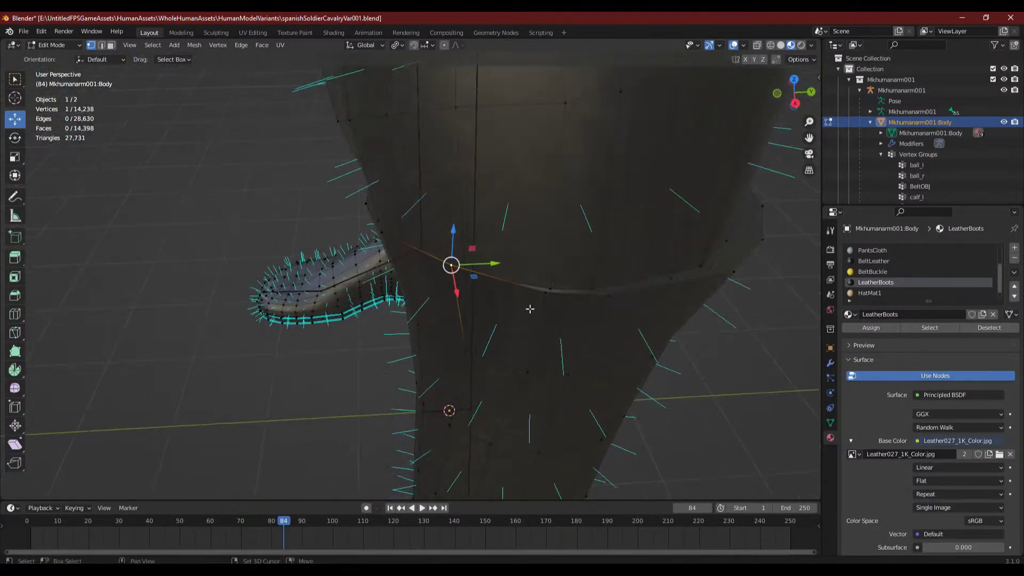
# - Select four rim vertices along the outer side of the other boot and move them inward along X
pyautogui.moveTo(711, 290); pyautogui.dragTo(635, 331, button='middle')
pyautogui.keyDown('shift'); pyautogui.click(589, 418); pyautogui.keyUp('shift')
pyautogui.moveTo(633, 418); pyautogui.dragTo(484, 367, button='middle')
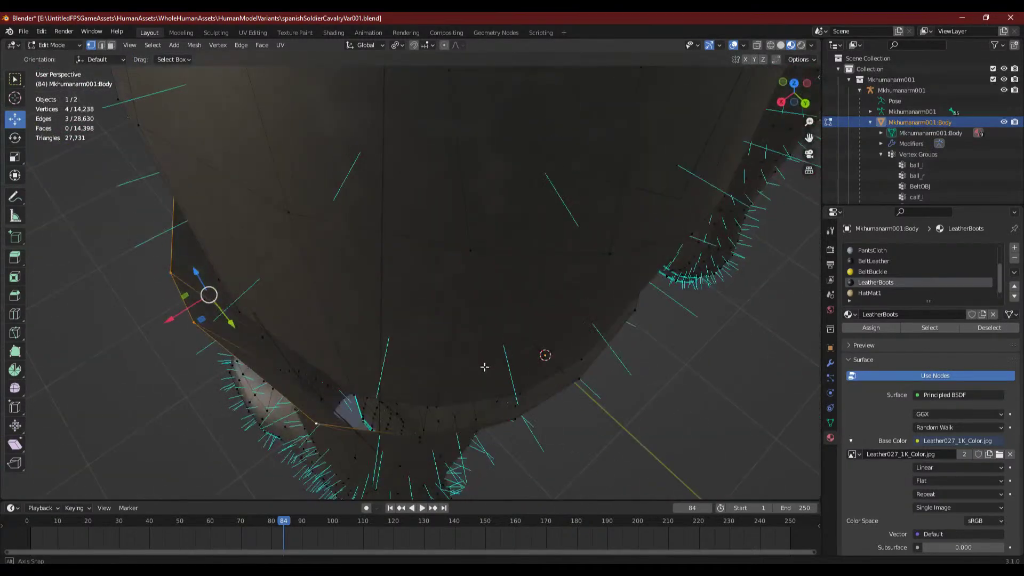
pyautogui.moveTo(170, 315); pyautogui.dragTo(197, 306)
# - Nudge individual rim vertices along the outer rear of the other boot closer to its upper section
pyautogui.moveTo(393, 361); pyautogui.dragTo(382, 348, button='middle')
pyautogui.click(350, 352)
pyautogui.moveTo(340, 364); pyautogui.dragTo(344, 358)
pyautogui.moveTo(464, 354); pyautogui.dragTo(402, 379, button='middle')
pyautogui.moveTo(277, 329); pyautogui.dragTo(394, 368)
pyautogui.moveTo(367, 330); pyautogui.dragTo(384, 339)
pyautogui.click(512, 310)
pyautogui.moveTo(603, 350); pyautogui.dragTo(554, 359, button='middle')
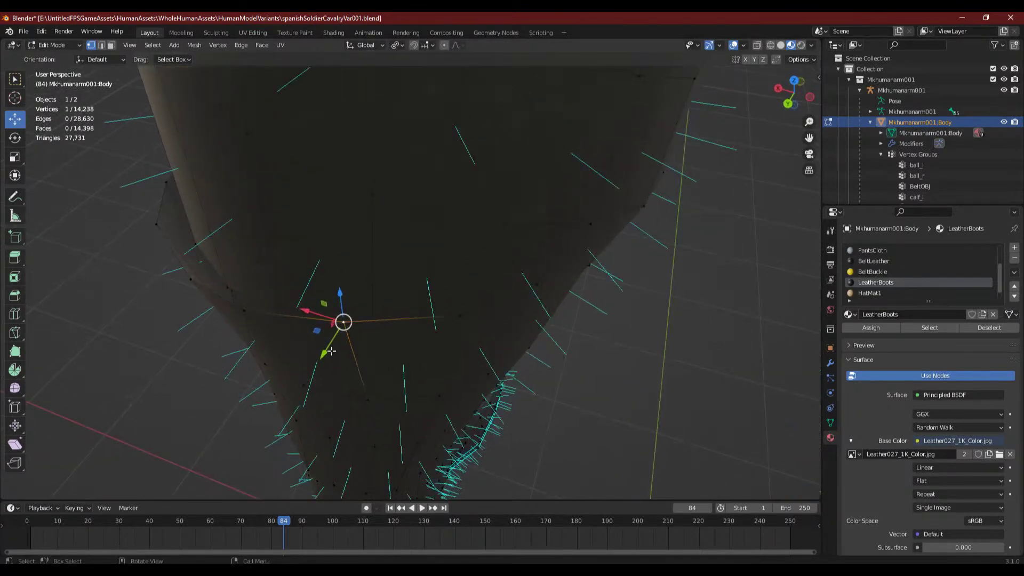
pyautogui.moveTo(319, 334); pyautogui.dragTo(330, 343)
# - Adjust the front outer rim vertices of the other boot one at a time to follow the upper section
pyautogui.moveTo(329, 344); pyautogui.dragTo(487, 370, button='middle')
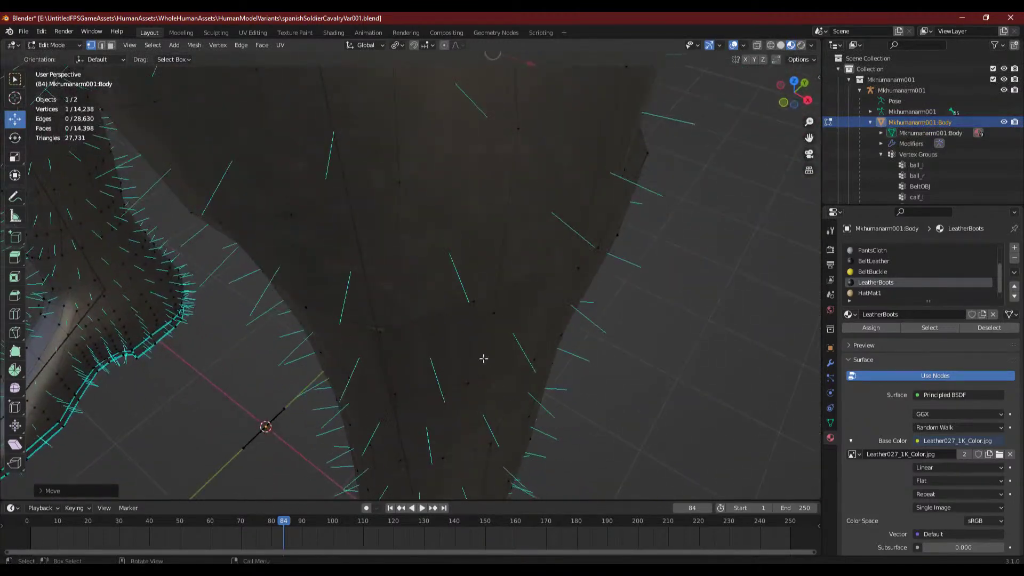
pyautogui.moveTo(507, 316); pyautogui.dragTo(510, 315)
pyautogui.moveTo(679, 337); pyautogui.dragTo(669, 352, button='middle')
pyautogui.moveTo(530, 390); pyautogui.dragTo(419, 417, button='middle')
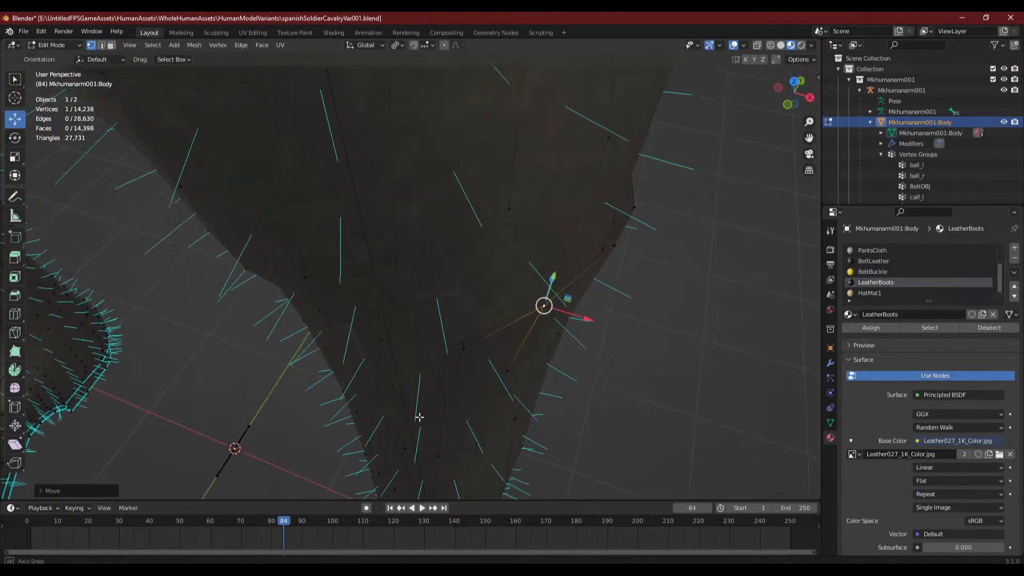
pyautogui.click(463, 374)
pyautogui.moveTo(463, 374); pyautogui.dragTo(467, 394, button='middle')
pyautogui.moveTo(468, 366); pyautogui.dragTo(468, 361)
pyautogui.moveTo(469, 361)
pyautogui.mouseDown(button='middle')
pyautogui.moveTo(607, 333)
pyautogui.moveTo(480, 354)
pyautogui.mouseUp(button='middle')
pyautogui.moveTo(416, 345)
pyautogui.mouseDown()
pyautogui.moveTo(411, 337)
pyautogui.moveTo(413, 346)
pyautogui.mouseUp()
pyautogui.moveTo(413, 345); pyautogui.dragTo(421, 398, button='middle')
# - Reposition a central front rim vertex of the other boot with a free move and clear the selection
pyautogui.click(425, 256)
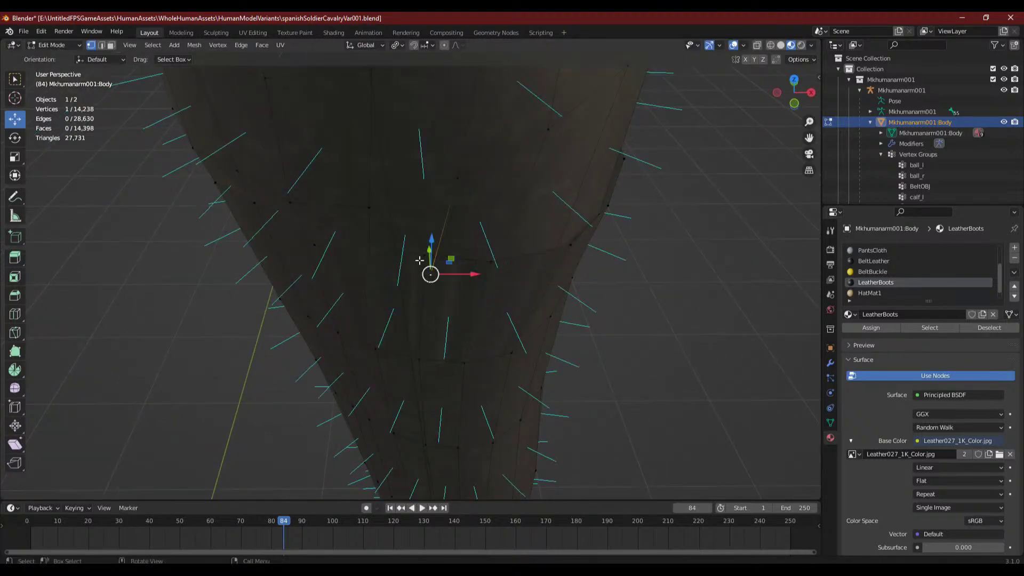
pyautogui.moveTo(479, 318); pyautogui.dragTo(441, 398, button='middle')
pyautogui.press('g')
pyautogui.click(398, 347)
pyautogui.click(367, 289)
pyautogui.moveTo(368, 289); pyautogui.dragTo(420, 252, button='middle')
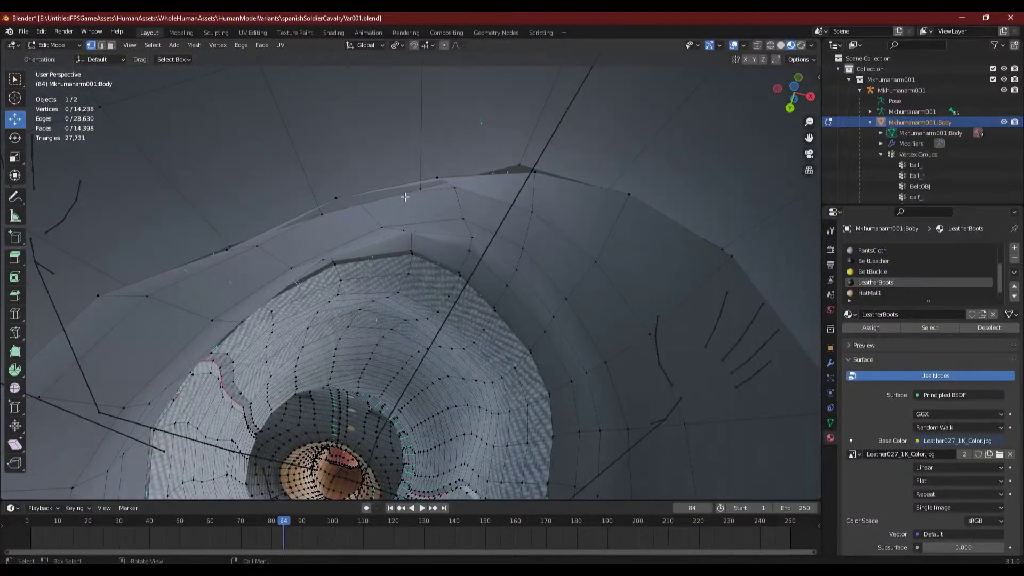
# - Select three front rim vertices of the other boot and move them together in the XY plane toward the upper section
pyautogui.moveTo(255, 276); pyautogui.dragTo(278, 296, button='middle')
pyautogui.keyDown('shift'); pyautogui.click(220, 279); pyautogui.keyUp('shift')
pyautogui.moveTo(220, 278); pyautogui.dragTo(380, 381, button='middle')
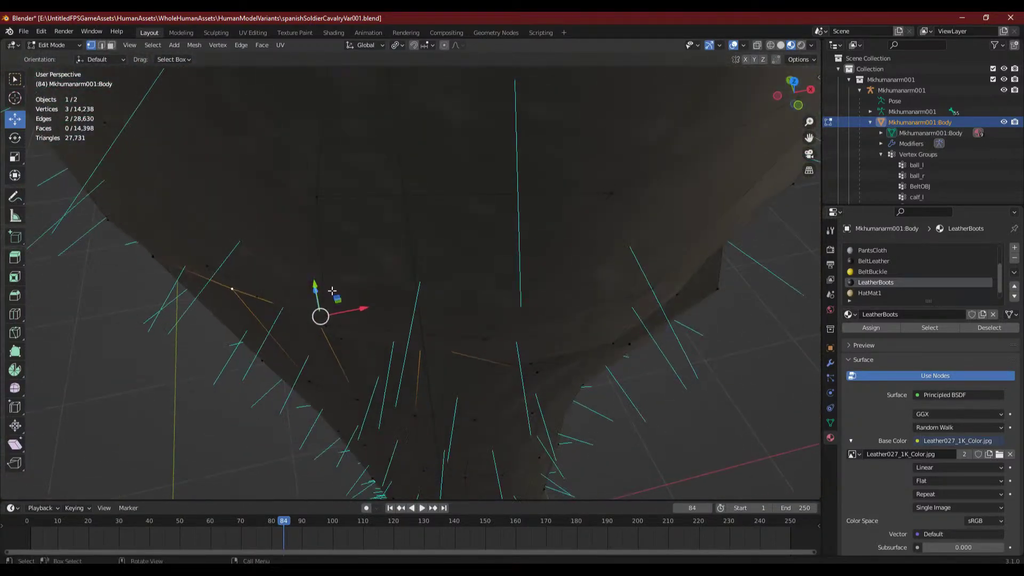
pyautogui.moveTo(335, 296); pyautogui.dragTo(327, 321)
pyautogui.moveTo(453, 288); pyautogui.dragTo(516, 345, button='middle')
# - Select two further rim vertices of the other boot and shift them in the XY plane
pyautogui.scroll(3, 288, 331)
pyautogui.moveTo(272, 329); pyautogui.dragTo(373, 368, button='middle')
pyautogui.click(364, 322)
pyautogui.keyDown('shift'); pyautogui.click(341, 373); pyautogui.keyUp('shift')
pyautogui.moveTo(389, 359); pyautogui.dragTo(354, 411)
pyautogui.moveTo(354, 411)
pyautogui.mouseDown(button='middle')
pyautogui.moveTo(370, 334)
pyautogui.moveTo(414, 373)
pyautogui.moveTo(446, 366)
pyautogui.moveTo(534, 393)
pyautogui.moveTo(496, 313)
pyautogui.moveTo(366, 404)
pyautogui.mouseUp(button='middle')
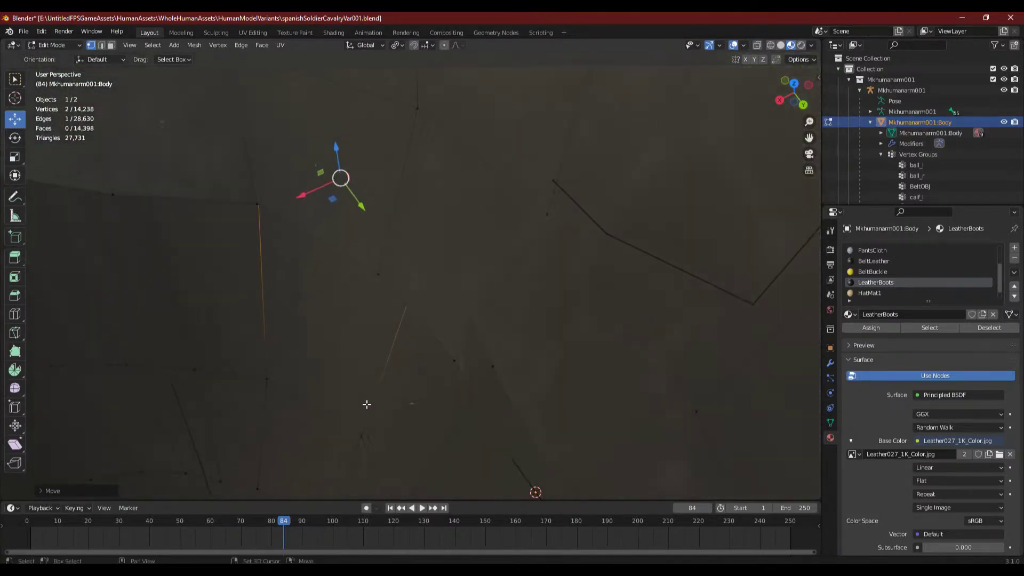
# - Nudge single rim vertices along the inner side of the other boot to even out the gap
pyautogui.click(495, 375)
pyautogui.moveTo(447, 398); pyautogui.dragTo(331, 388, button='middle')
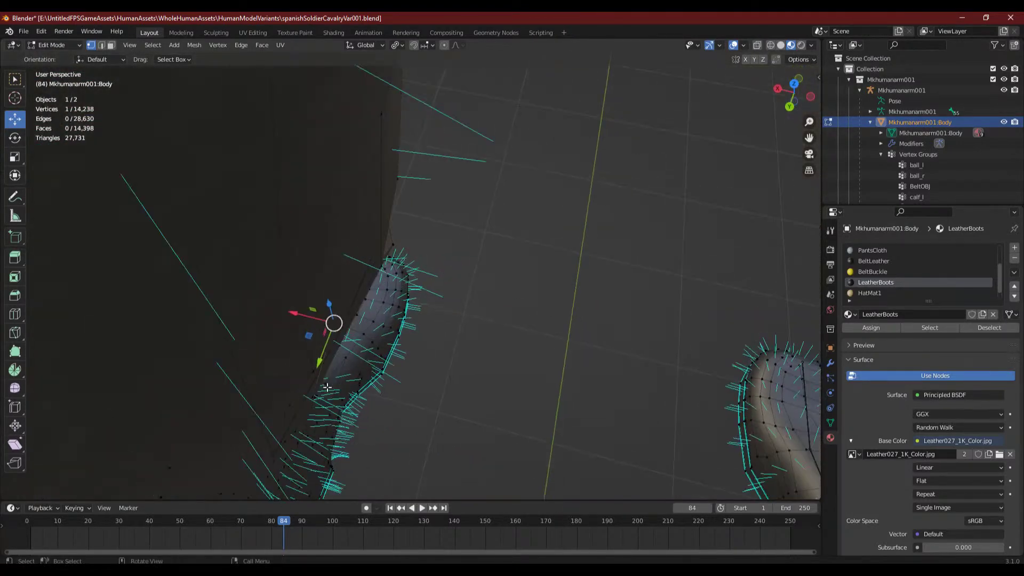
pyautogui.moveTo(302, 340); pyautogui.dragTo(326, 351)
pyautogui.moveTo(486, 317)
pyautogui.mouseDown(button='middle')
pyautogui.moveTo(425, 290)
pyautogui.moveTo(440, 326)
pyautogui.moveTo(486, 313)
pyautogui.mouseUp(button='middle')
pyautogui.moveTo(318, 335); pyautogui.dragTo(449, 342, button='middle')
pyautogui.moveTo(523, 296); pyautogui.dragTo(429, 336, button='middle')
pyautogui.moveTo(309, 288); pyautogui.dragTo(310, 298)
pyautogui.moveTo(231, 326); pyautogui.dragTo(313, 361, button='middle')
pyautogui.moveTo(417, 384); pyautogui.dragTo(424, 397)
# - Select three rim vertices along the inner rear of the other boot and move them in the XY plane toward the upper section
pyautogui.moveTo(424, 397); pyautogui.dragTo(235, 366, button='middle')
pyautogui.keyDown('shift'); pyautogui.click(216, 320); pyautogui.keyUp('shift')
pyautogui.moveTo(160, 366); pyautogui.dragTo(235, 354, button='middle')
pyautogui.keyDown('shift'); pyautogui.click(257, 341); pyautogui.keyUp('shift')
pyautogui.moveTo(320, 398); pyautogui.dragTo(336, 410, button='middle')
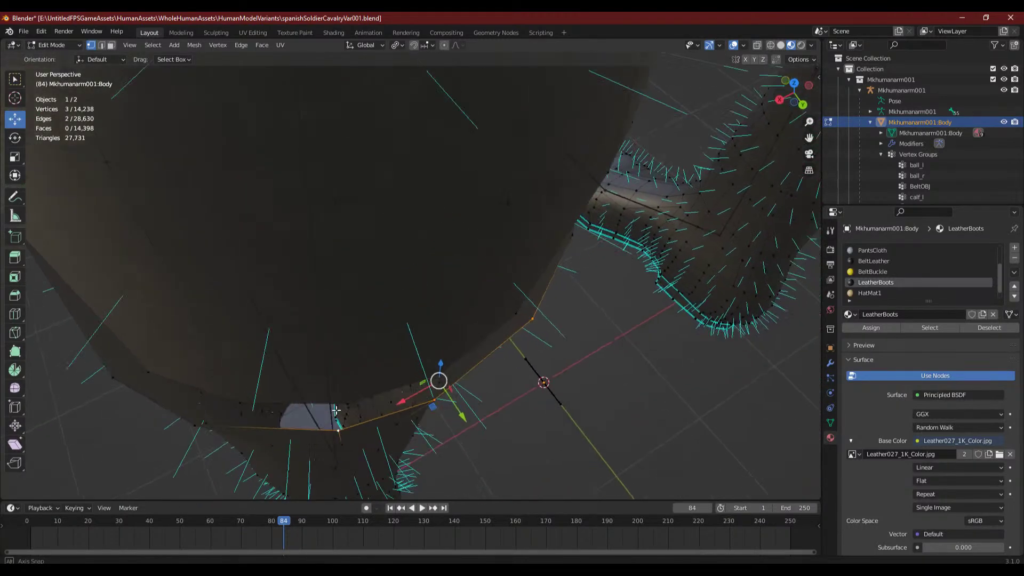
pyautogui.moveTo(433, 414); pyautogui.dragTo(432, 403)
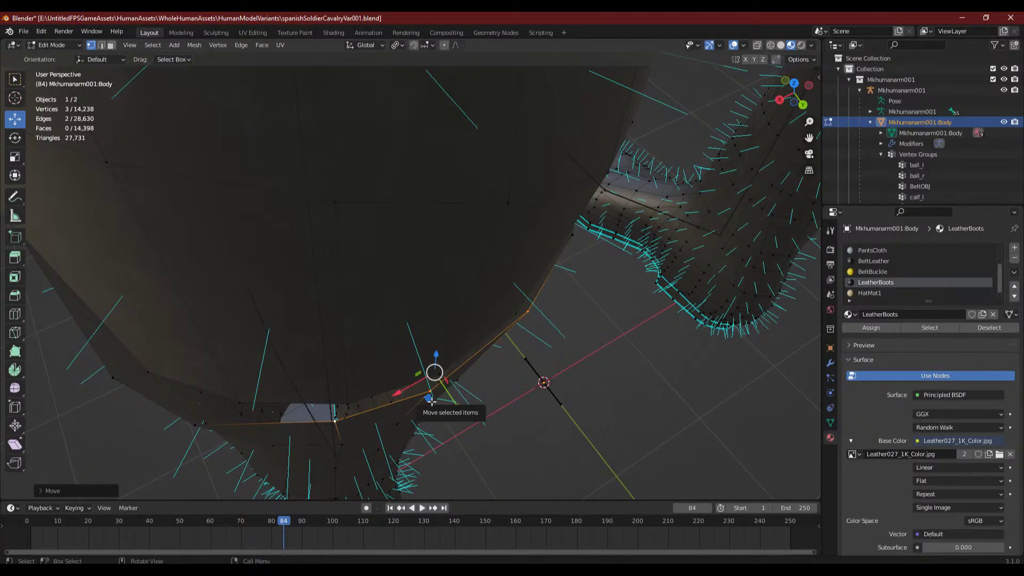
# - Drop one vertex from the selection, shift the remaining two inward, move the adjacent rear rim vertex likewise, and clear the selection
pyautogui.keyDown('shift'); pyautogui.click(335, 423); pyautogui.keyUp('shift')
pyautogui.moveTo(334, 422); pyautogui.dragTo(401, 457, button='middle')
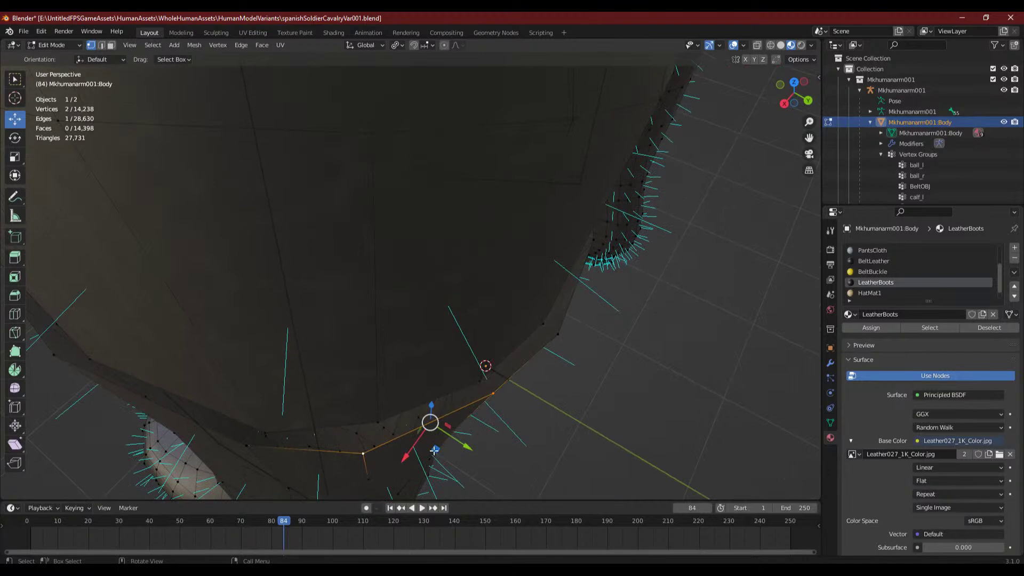
pyautogui.click(252, 452)
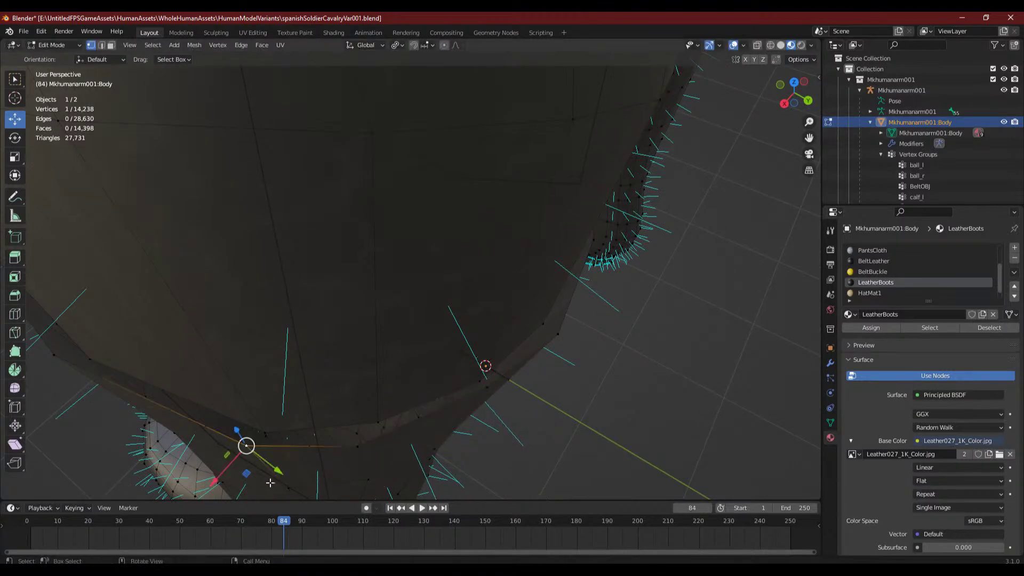
pyautogui.moveTo(255, 480); pyautogui.dragTo(312, 476, button='middle')
pyautogui.moveTo(328, 498); pyautogui.dragTo(322, 484)
pyautogui.scroll(-3, 372, 408)
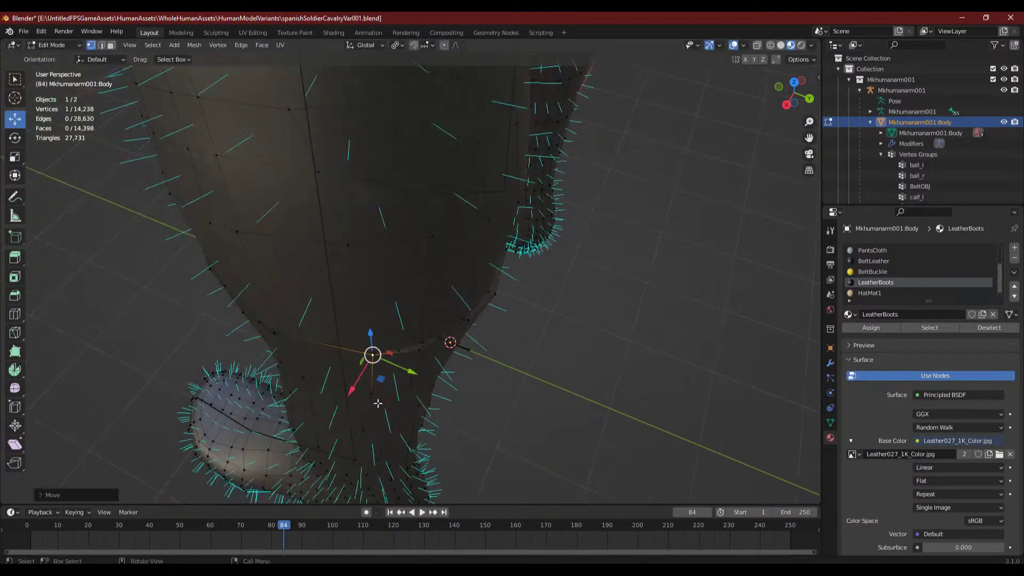
pyautogui.click(586, 352)
# - Examine the reshaped rims and the seam where the trousers meet the boots from several sides
pyautogui.moveTo(543, 389); pyautogui.dragTo(671, 371, button='middle')
pyautogui.scroll(-4, 468, 376)
pyautogui.moveTo(395, 398); pyautogui.dragTo(551, 364, button='middle')
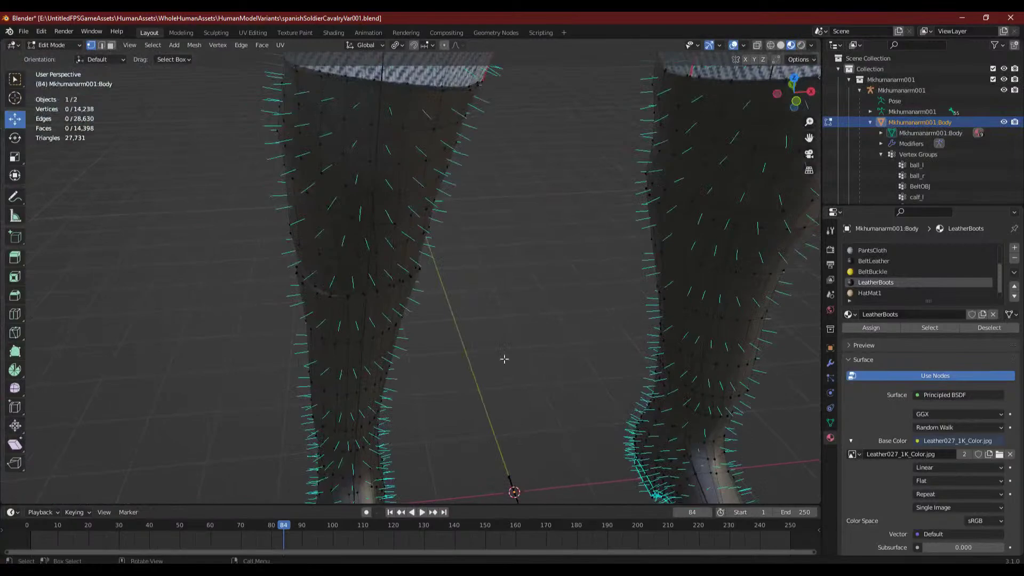
pyautogui.scroll(4, 420, 346)
pyautogui.scroll(-3, 401, 356)
pyautogui.moveTo(381, 366); pyautogui.dragTo(592, 299, button='middle')
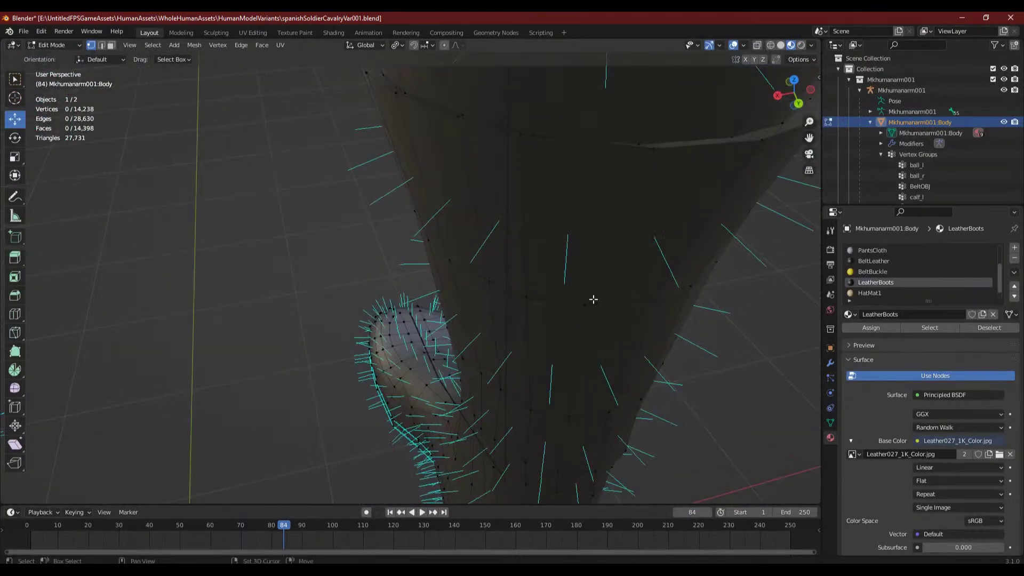
pyautogui.scroll(2, 497, 361)
pyautogui.moveTo(497, 361); pyautogui.dragTo(446, 354, button='middle')
pyautogui.scroll(-6, 412, 351)
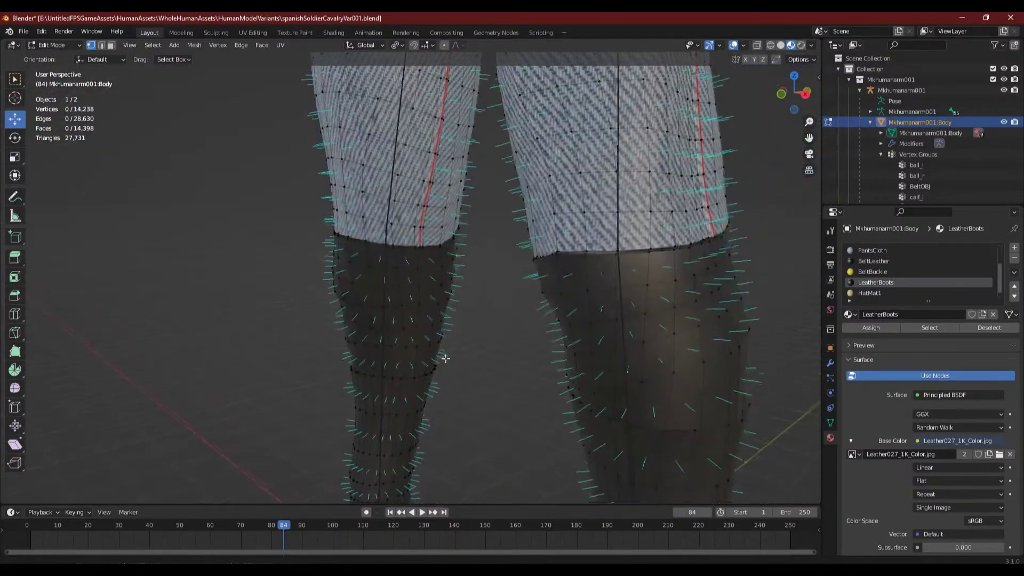
pyautogui.scroll(4, 446, 354)
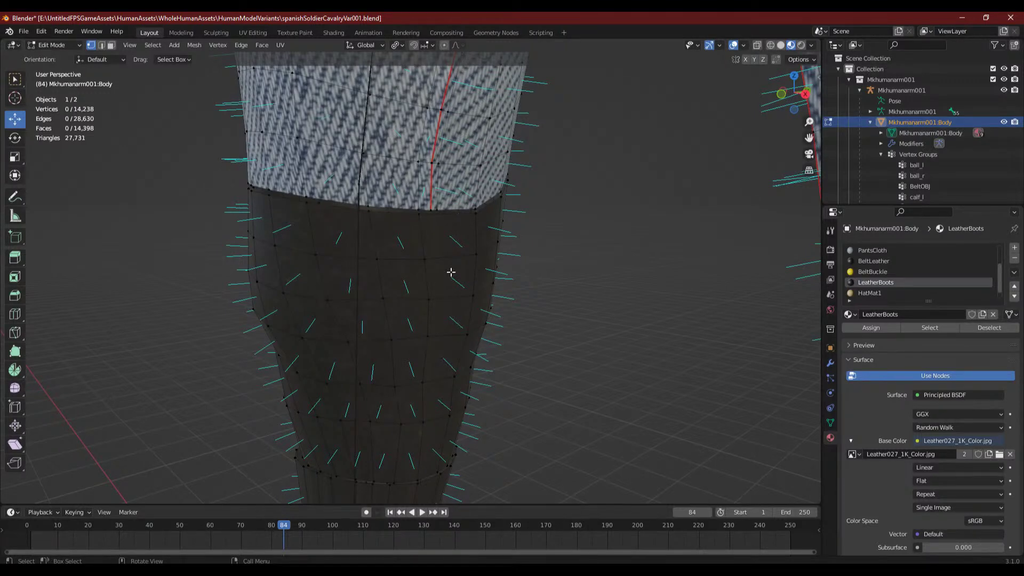
# - Merge two pairs of vertices at last along the outer side of one boot's top edge, where the trousers meet the leather
pyautogui.moveTo(342, 248); pyautogui.dragTo(354, 331, button='middle')
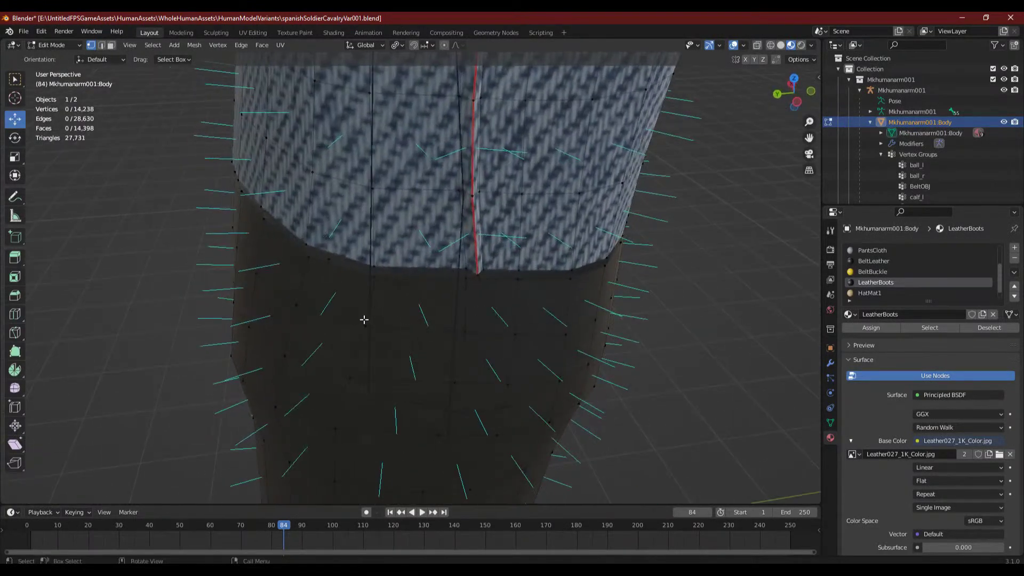
pyautogui.press('m')
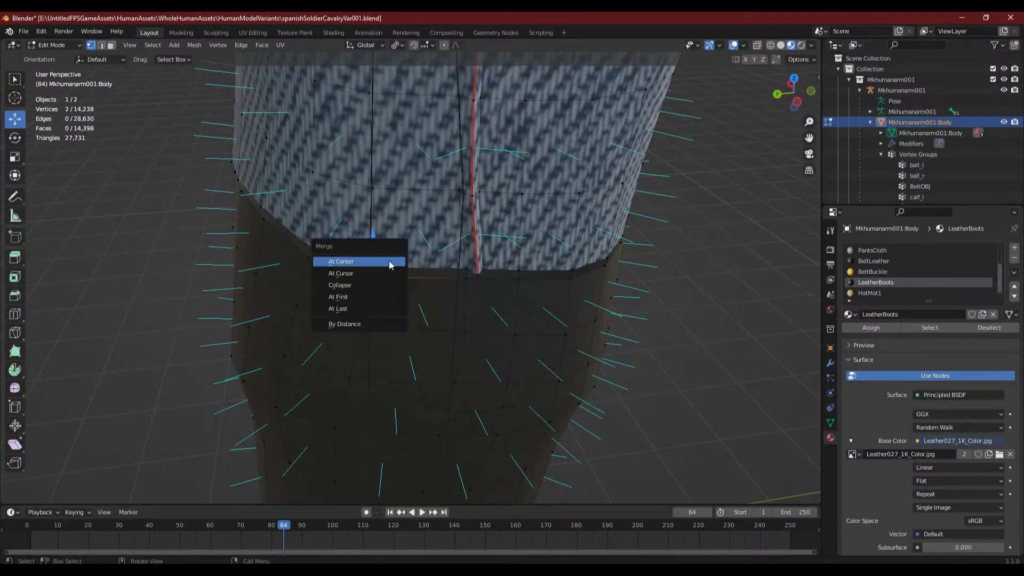
pyautogui.click(384, 309)
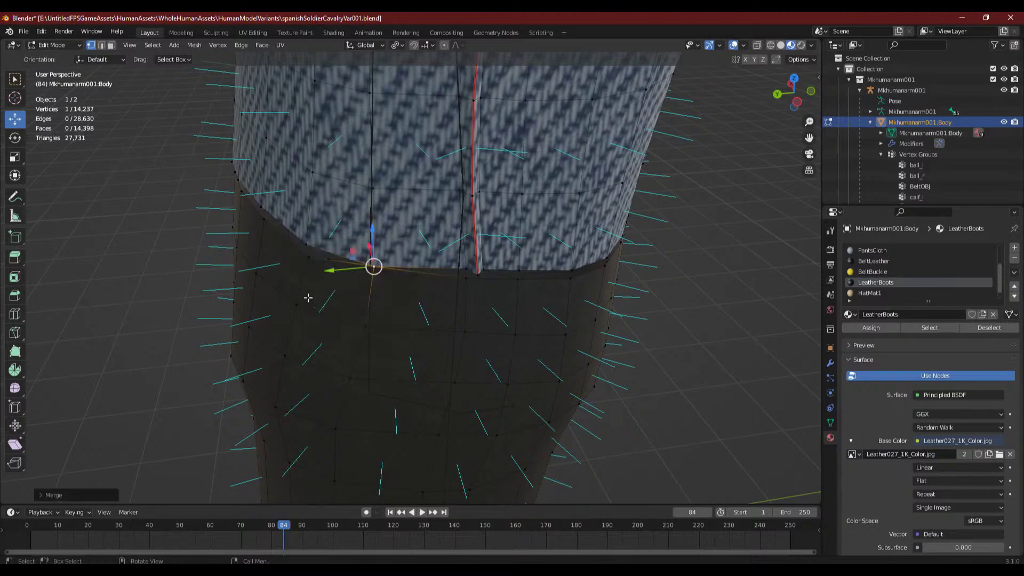
pyautogui.keyDown('shift'); pyautogui.click(306, 244); pyautogui.keyUp('shift')
pyautogui.press('m')
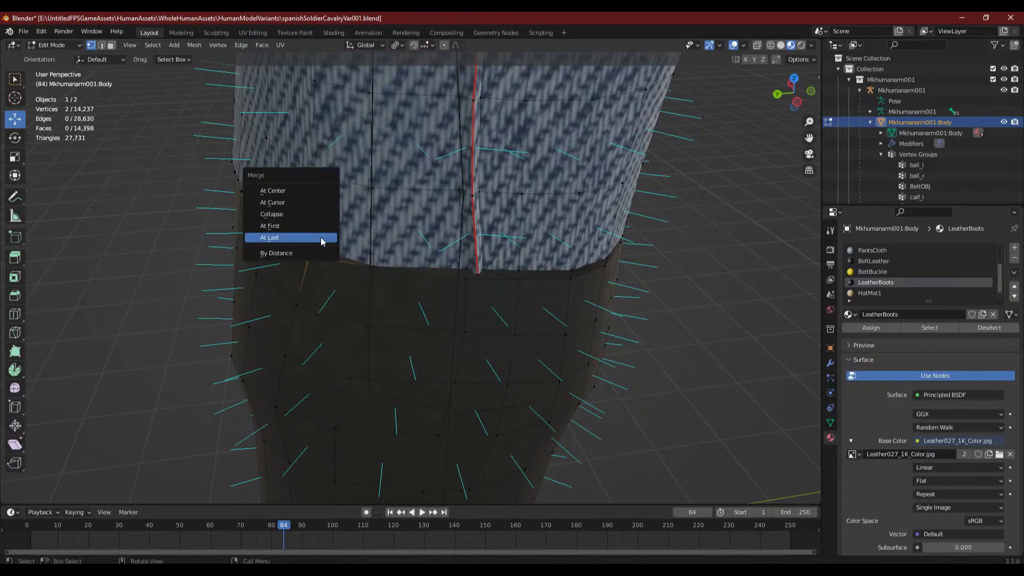
pyautogui.click(327, 237)
# - Continue toward the rear of the same trouser-boot seam, merging two more vertex pairs at last
pyautogui.moveTo(243, 299); pyautogui.dragTo(314, 313, button='middle')
pyautogui.keyDown('shift'); pyautogui.click(395, 268); pyautogui.keyUp('shift')
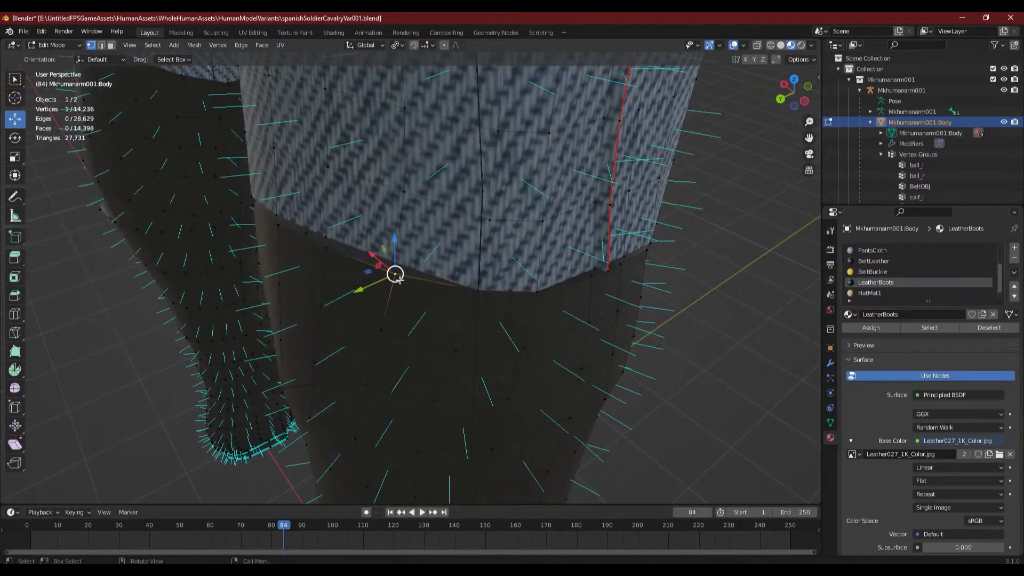
pyautogui.press('m')
pyautogui.click(411, 254)
pyautogui.keyDown('shift'); pyautogui.click(328, 241); pyautogui.keyUp('shift')
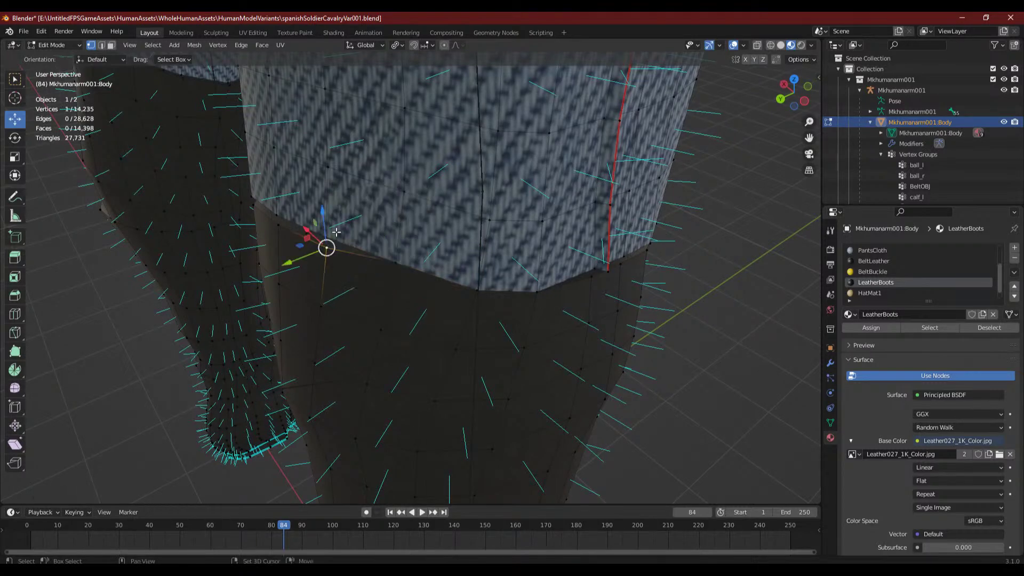
pyautogui.press('m')
pyautogui.click(337, 231)
# - Merge two vertex pairs at last along the rear of the same boot's seam with the trousers
pyautogui.moveTo(325, 235); pyautogui.dragTo(354, 270, button='middle')
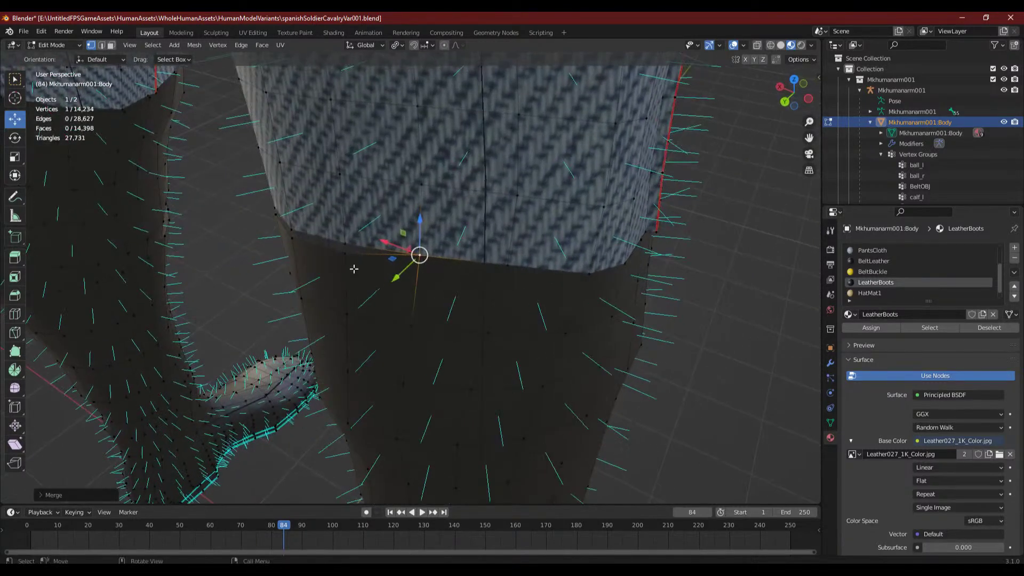
pyautogui.click(357, 239)
pyautogui.keyDown('shift'); pyautogui.click(327, 235); pyautogui.keyUp('shift')
pyautogui.press('m')
pyautogui.click(309, 233)
pyautogui.moveTo(310, 233); pyautogui.dragTo(402, 291, button='middle')
pyautogui.click(400, 276)
pyautogui.press('m')
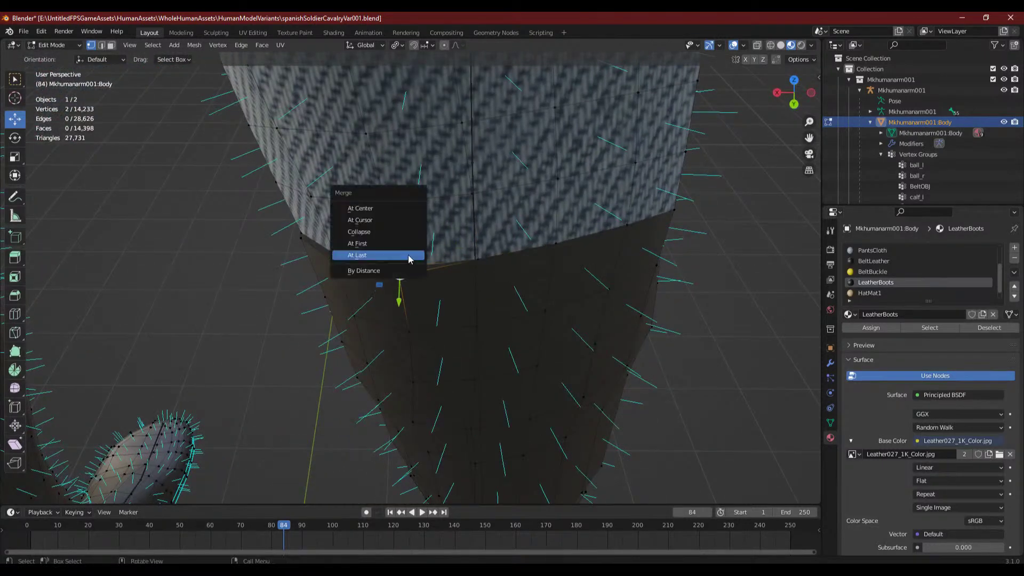
pyautogui.click(408, 254)
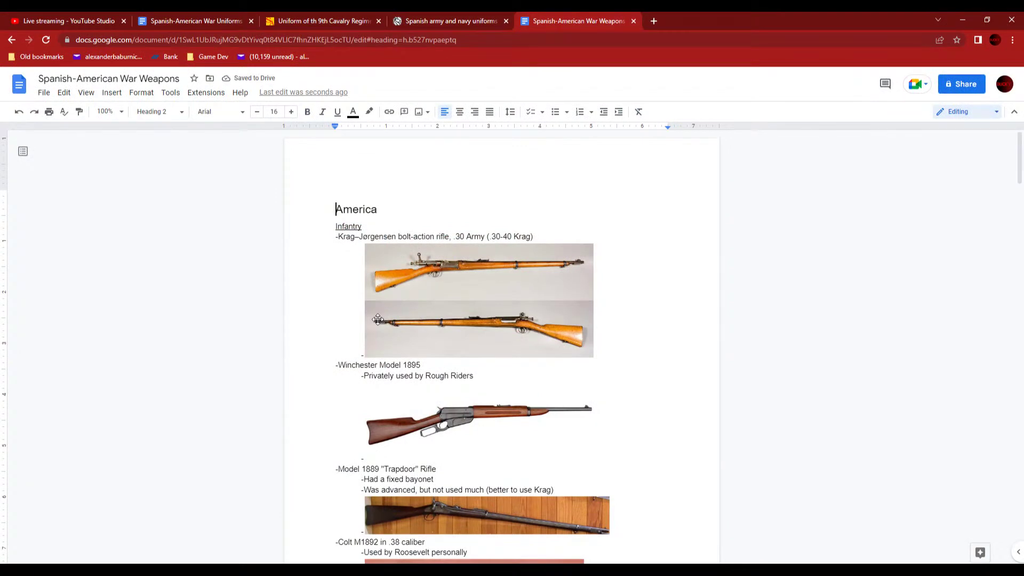
# - In the browser, look through the Spanish-American War Weapons document down to the end of the artillery table
pyautogui.scroll(-15, 378, 320)
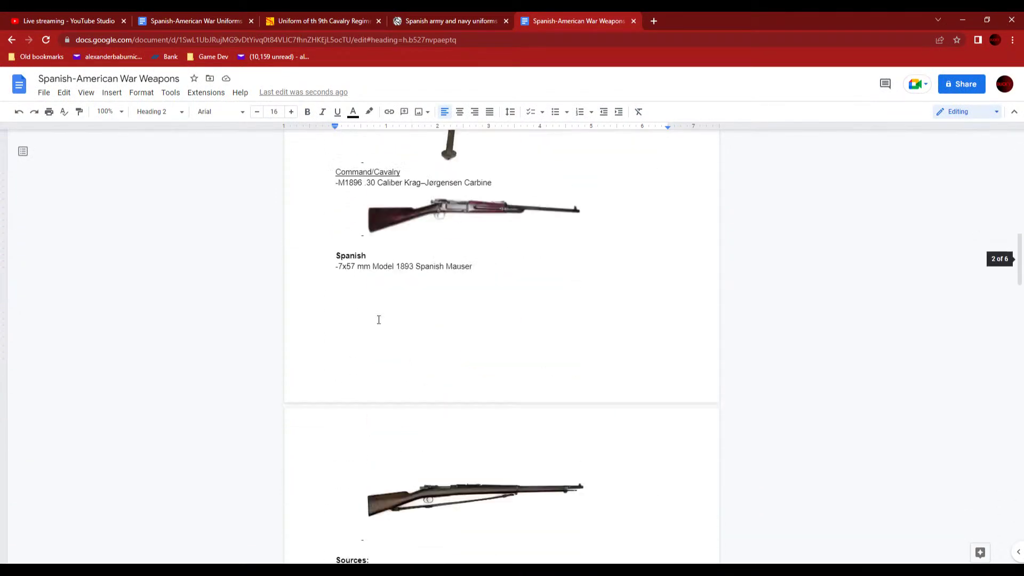
pyautogui.scroll(-20, 378, 320)
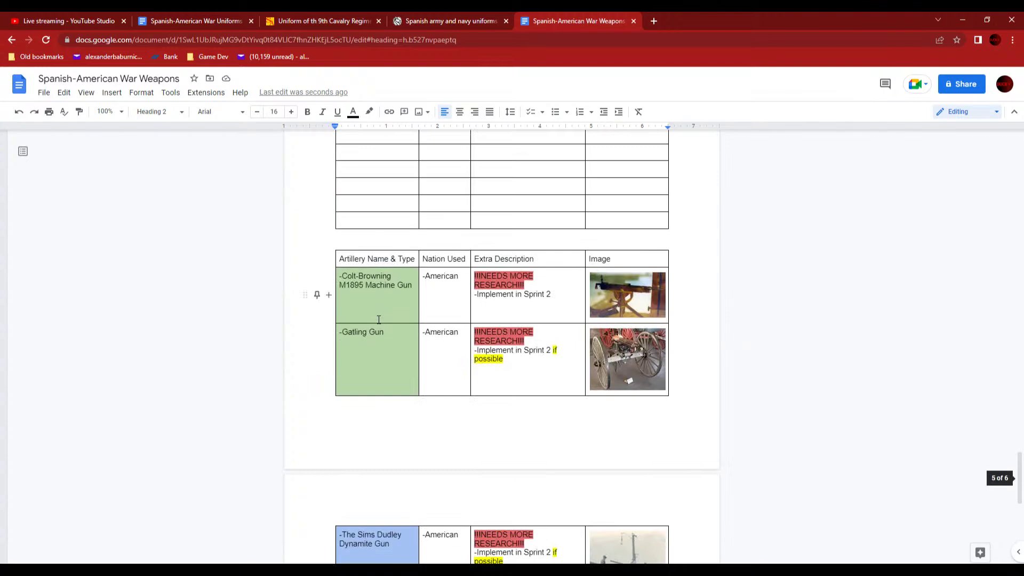
pyautogui.scroll(-7, 379, 319)
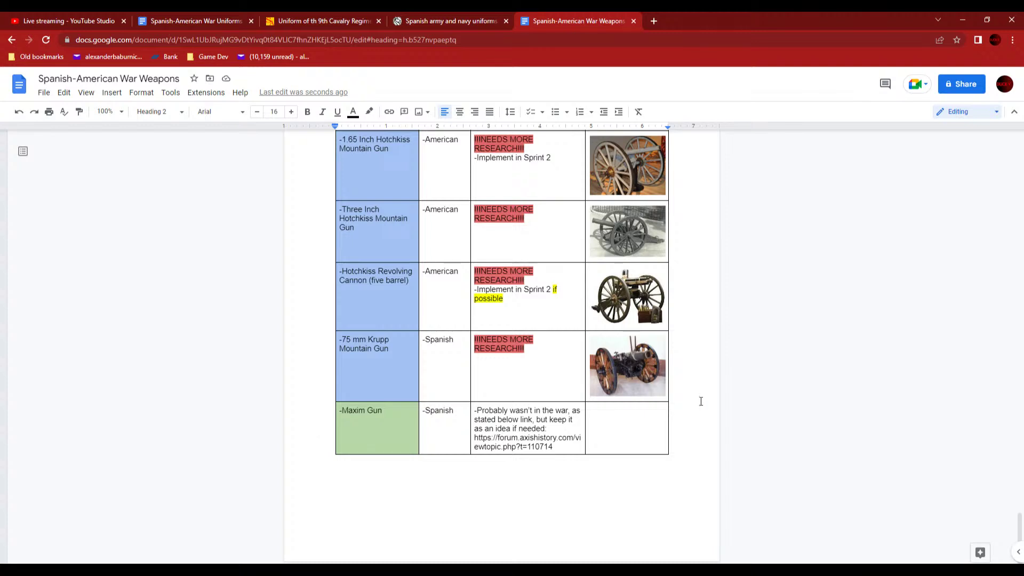
# - Switch back to Blender and inspect the trouser-boot seam below the trouser leg's marked seam
pyautogui.moveTo(387, 413); pyautogui.dragTo(346, 414)
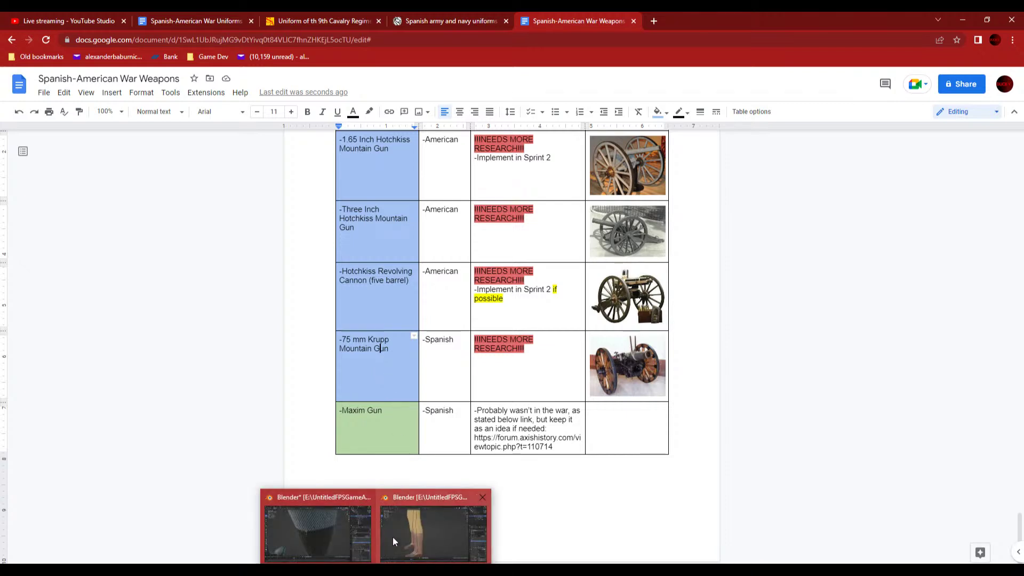
pyautogui.click(393, 537)
pyautogui.moveTo(392, 460); pyautogui.dragTo(478, 361, button='middle')
pyautogui.scroll(5, 502, 382)
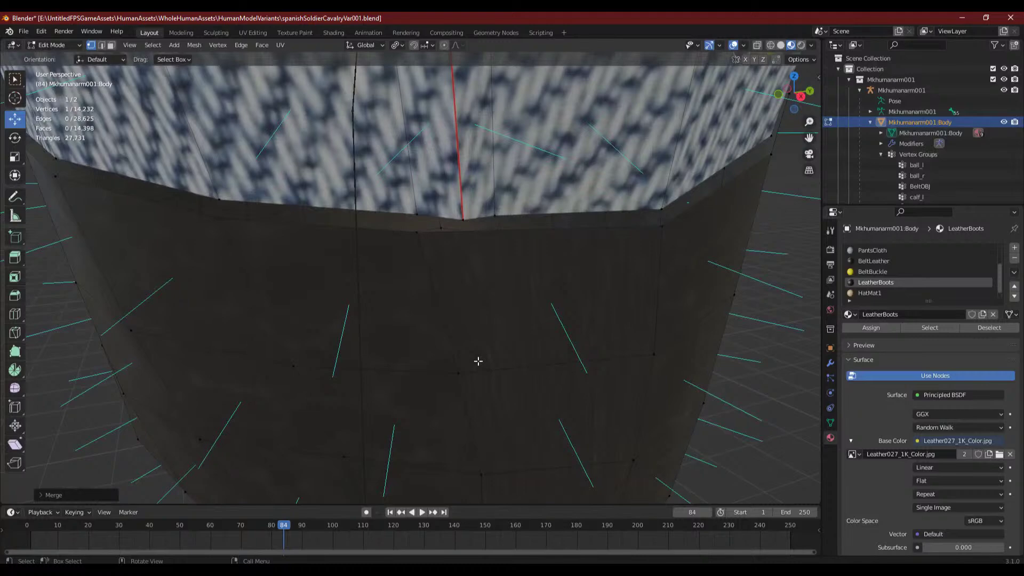
pyautogui.moveTo(485, 359); pyautogui.dragTo(504, 365, button='middle')
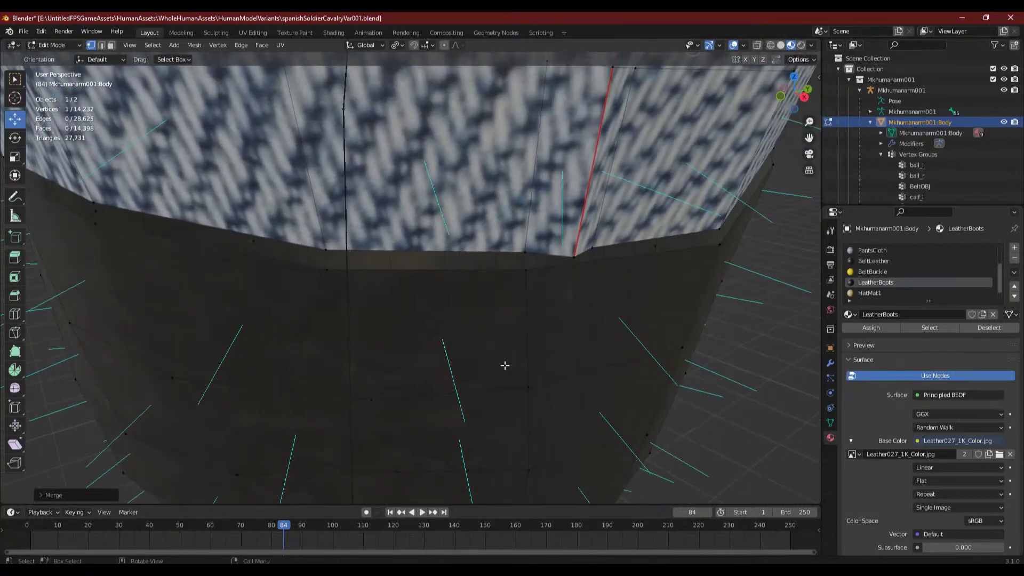
pyautogui.scroll(-5, 505, 365)
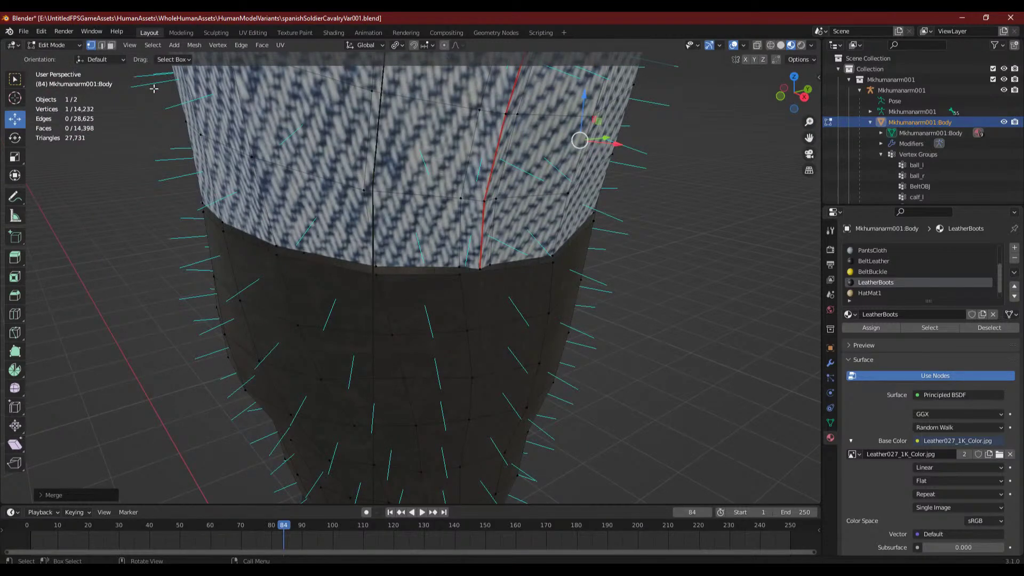
# - Subdivide the seven stacked horizontal edges running down the boot shaft from its top rim, beside the trouser leg's seam
pyautogui.moveTo(529, 306); pyautogui.dragTo(478, 299, button='middle')
pyautogui.click(469, 271)
pyautogui.keyDown('shift'); pyautogui.click(452, 326); pyautogui.keyUp('shift')
pyautogui.keyDown('shift'); pyautogui.click(477, 379); pyautogui.keyUp('shift')
pyautogui.keyDown('shift'); pyautogui.scroll(-5, 471, 380); pyautogui.keyUp('shift')
pyautogui.keyDown('shift'); pyautogui.click(471, 252); pyautogui.keyUp('shift')
pyautogui.keyDown('shift'); pyautogui.click(473, 312); pyautogui.keyUp('shift')
pyautogui.keyDown('shift'); pyautogui.click(470, 375); pyautogui.keyUp('shift')
pyautogui.scroll(4, 459, 358)
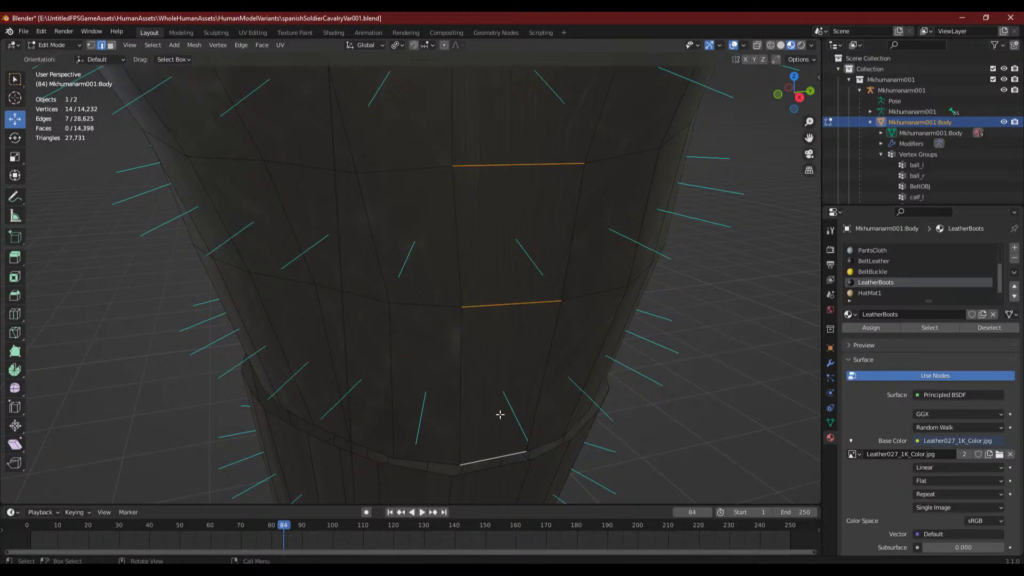
pyautogui.scroll(-2, 497, 293)
pyautogui.keyDown('shift'); pyautogui.moveTo(494, 260); pyautogui.dragTo(458, 437, button='middle'); pyautogui.keyUp('shift')
pyautogui.keyDown('shift'); pyautogui.moveTo(373, 347); pyautogui.dragTo(352, 16, button='middle'); pyautogui.keyUp('shift')
pyautogui.keyDown('shift'); pyautogui.moveTo(364, 166); pyautogui.dragTo(382, 222, button='middle'); pyautogui.keyUp('shift')
pyautogui.rightClick(382, 223)
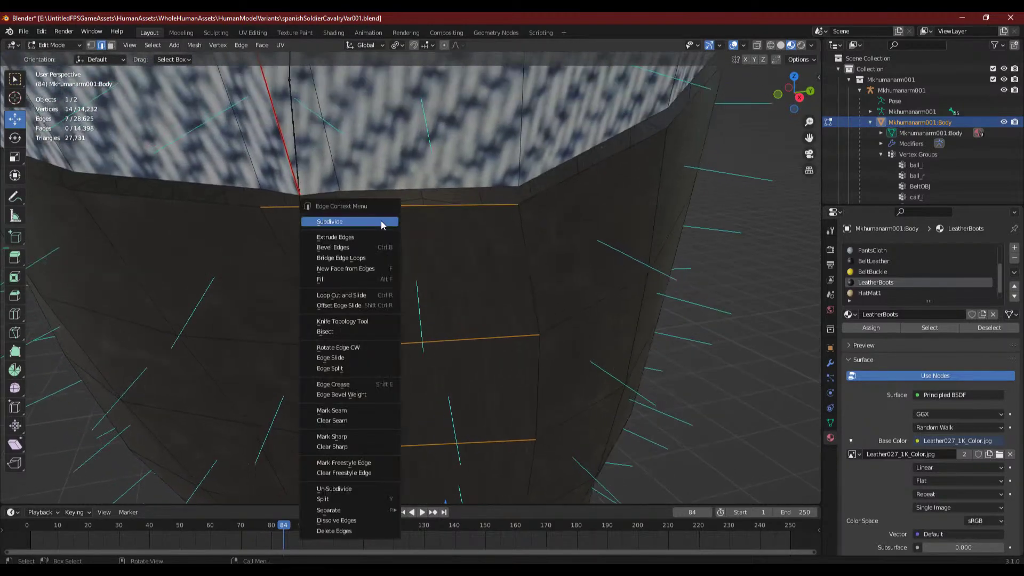
pyautogui.click(382, 223)
# - Edge-slide the column of seven new midpoint vertices on the boot shaft toward the trouser seam line
pyautogui.scroll(-3, 380, 221)
pyautogui.click(92, 46)
pyautogui.click(404, 242)
pyautogui.keyDown('shift'); pyautogui.click(428, 316); pyautogui.keyUp('shift')
pyautogui.keyDown('shift'); pyautogui.click(441, 381); pyautogui.keyUp('shift')
pyautogui.keyDown('shift'); pyautogui.moveTo(438, 414); pyautogui.dragTo(463, 201, button='middle'); pyautogui.keyUp('shift')
pyautogui.keyDown('shift'); pyautogui.click(460, 298); pyautogui.keyUp('shift')
pyautogui.keyDown('shift'); pyautogui.click(460, 361); pyautogui.keyUp('shift')
pyautogui.keyDown('shift'); pyautogui.click(456, 435); pyautogui.keyUp('shift')
pyautogui.keyDown('shift'); pyautogui.moveTo(549, 213); pyautogui.dragTo(533, 366, button='middle'); pyautogui.keyUp('shift')
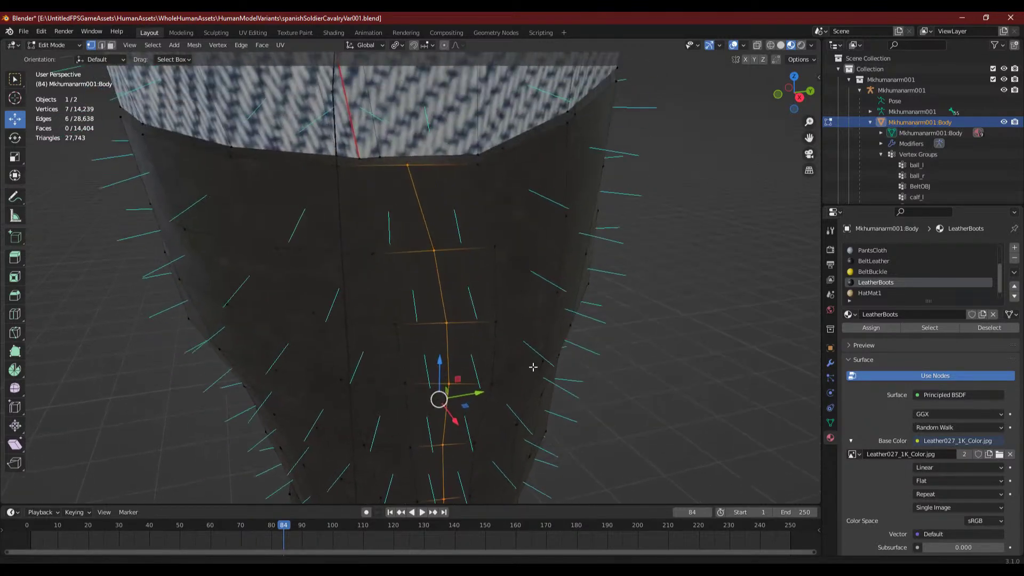
pyautogui.press('g')
pyautogui.press('g')
pyautogui.click(516, 342)
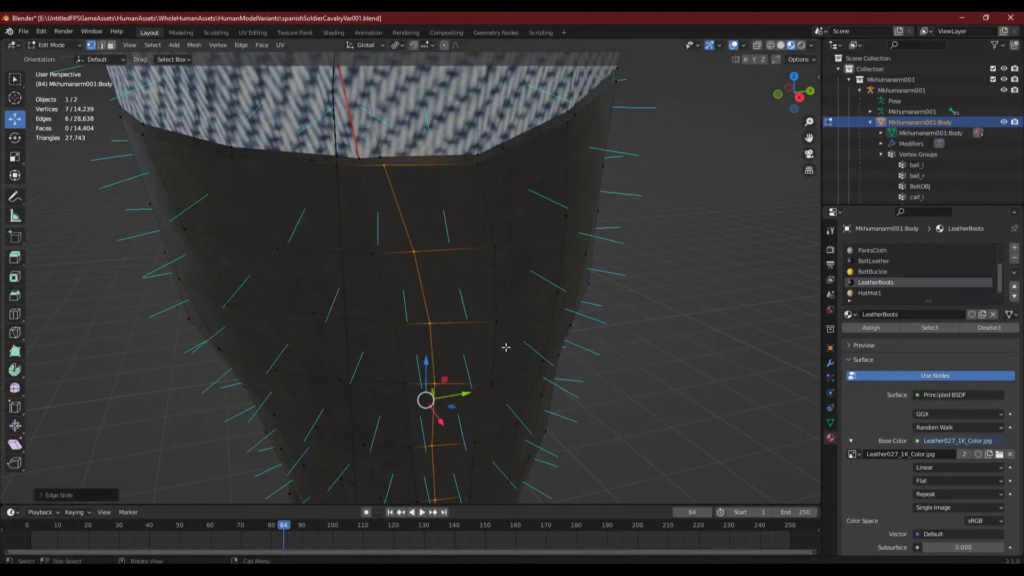
# - Edge-slide the lower five vertices of that column slightly back away from the seam line
pyautogui.click(446, 326)
pyautogui.keyDown('shift'); pyautogui.moveTo(464, 361); pyautogui.dragTo(427, 290, button='middle'); pyautogui.keyUp('shift')
pyautogui.keyDown('shift'); pyautogui.click(427, 290); pyautogui.keyUp('shift')
pyautogui.keyDown('shift'); pyautogui.click(423, 359); pyautogui.keyUp('shift')
pyautogui.keyDown('shift'); pyautogui.click(425, 418); pyautogui.keyUp('shift')
pyautogui.keyDown('shift'); pyautogui.moveTo(449, 413); pyautogui.dragTo(429, 301, button='middle'); pyautogui.keyUp('shift')
pyautogui.keyDown('shift'); pyautogui.click(409, 400); pyautogui.keyUp('shift')
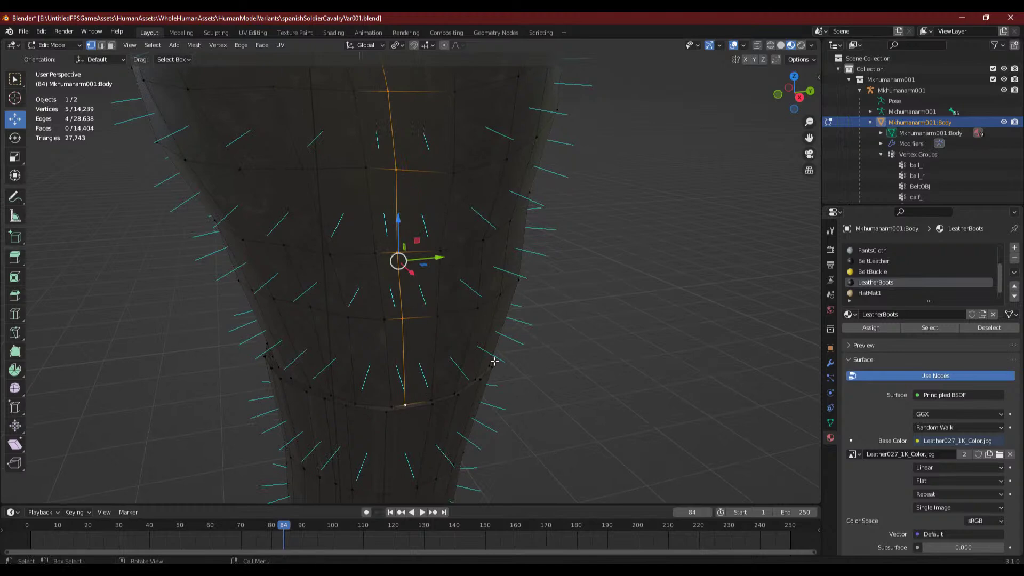
pyautogui.press('g')
pyautogui.press('g')
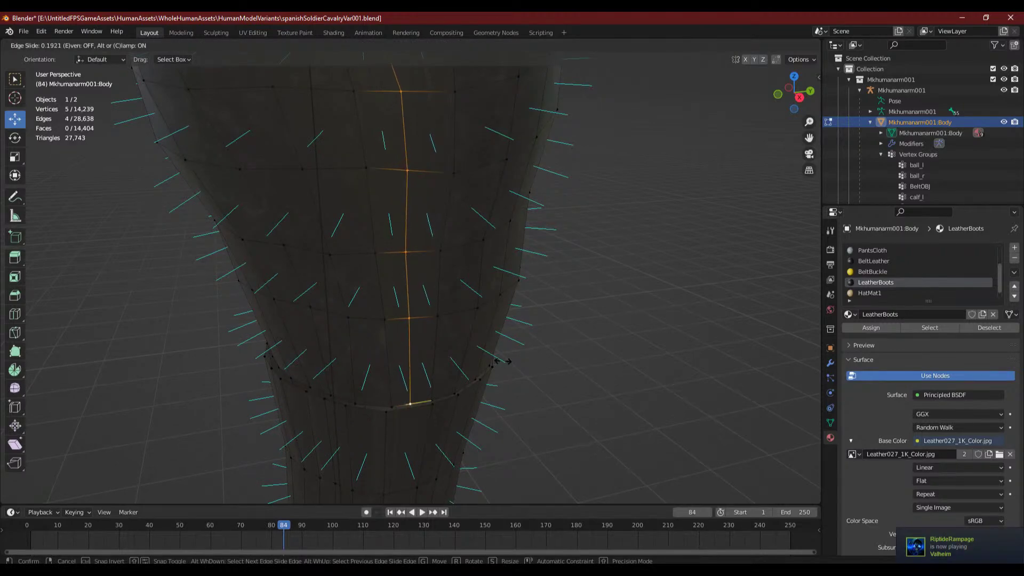
pyautogui.click(498, 359)
pyautogui.keyDown('shift'); pyautogui.moveTo(463, 216); pyautogui.dragTo(482, 304, button='middle'); pyautogui.keyUp('shift')
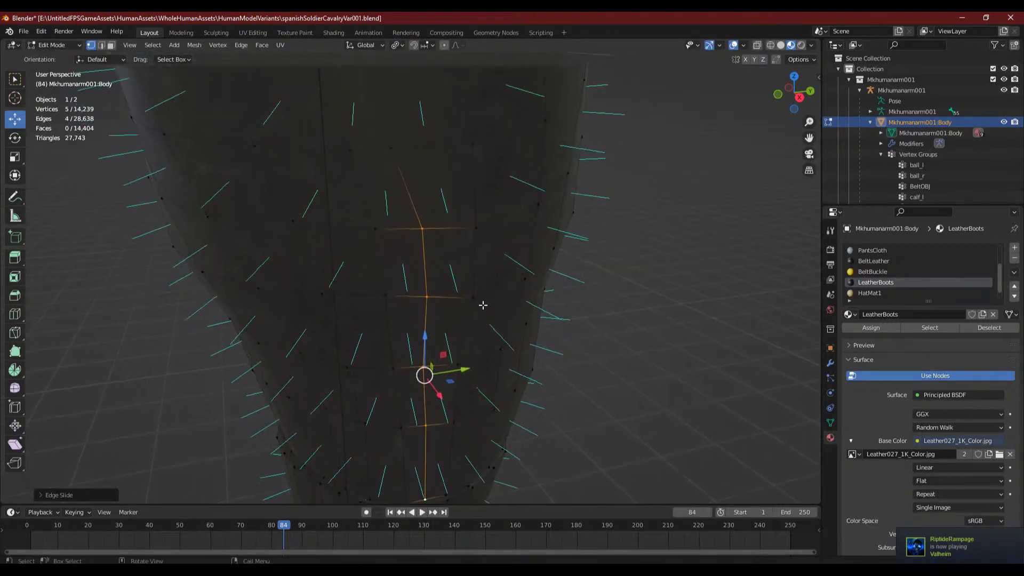
pyautogui.press('g')
pyautogui.press('g')
pyautogui.rightClick(452, 277)
pyautogui.hotkey('alt', 'a')
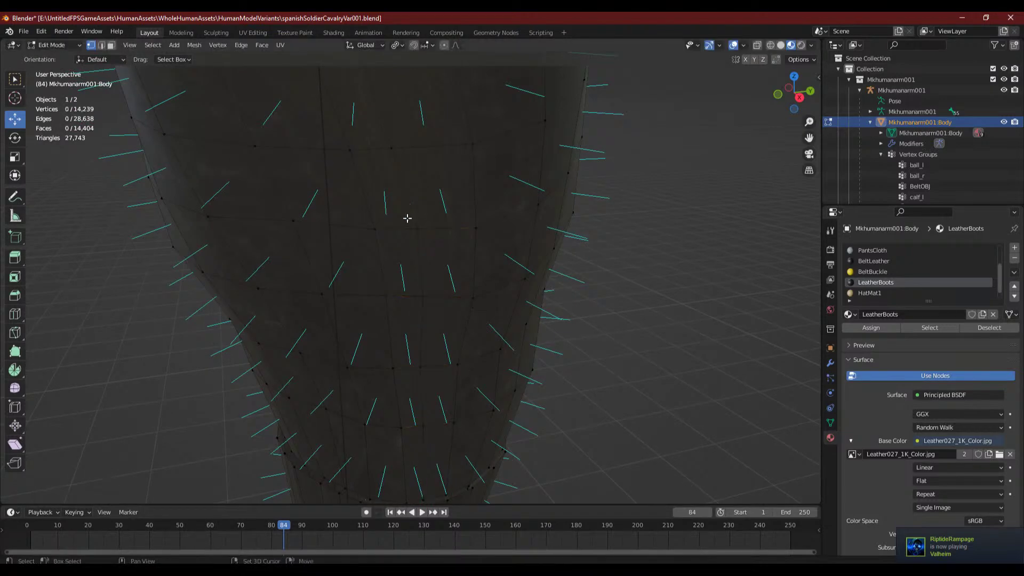
# - Subdivide the seven short horizontal edges on the seam side of the new vertex column down the boot shaft
pyautogui.moveTo(407, 217); pyautogui.dragTo(166, 104, button='middle')
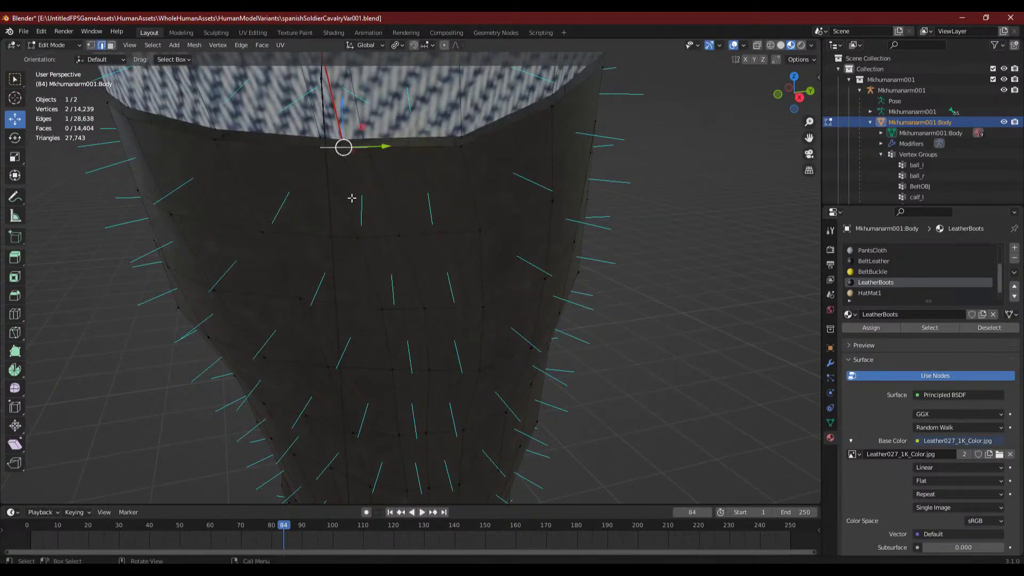
pyautogui.keyDown('shift'); pyautogui.click(379, 236); pyautogui.keyUp('shift')
pyautogui.keyDown('shift'); pyautogui.click(404, 307); pyautogui.keyUp('shift')
pyautogui.keyDown('shift'); pyautogui.moveTo(411, 365); pyautogui.dragTo(370, 187, button='middle'); pyautogui.keyUp('shift')
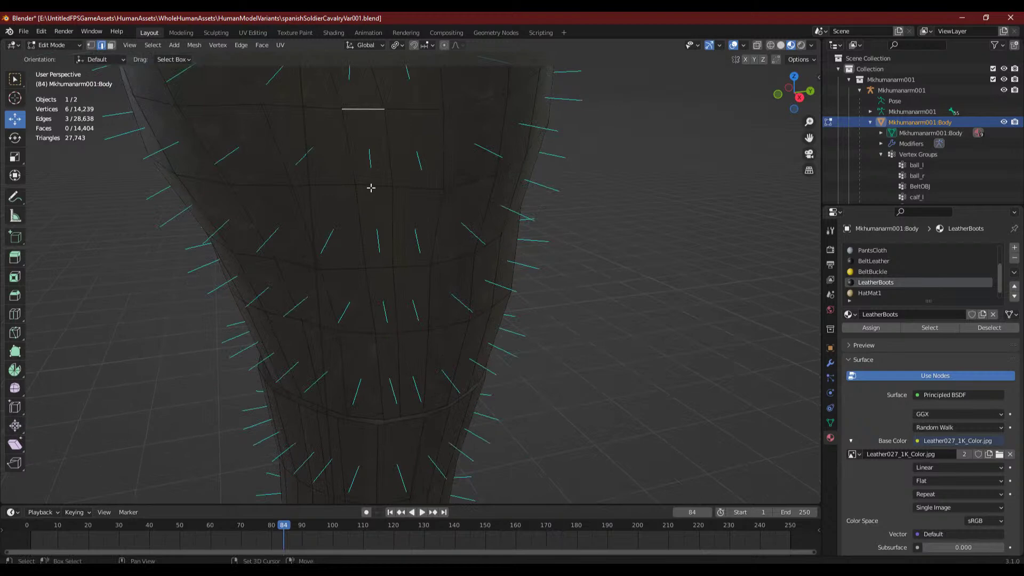
pyautogui.keyDown('shift'); pyautogui.click(385, 285); pyautogui.keyUp('shift')
pyautogui.hotkey('ctrl', 'z')
pyautogui.keyDown('shift'); pyautogui.click(393, 412); pyautogui.keyUp('shift')
pyautogui.rightClick(392, 326)
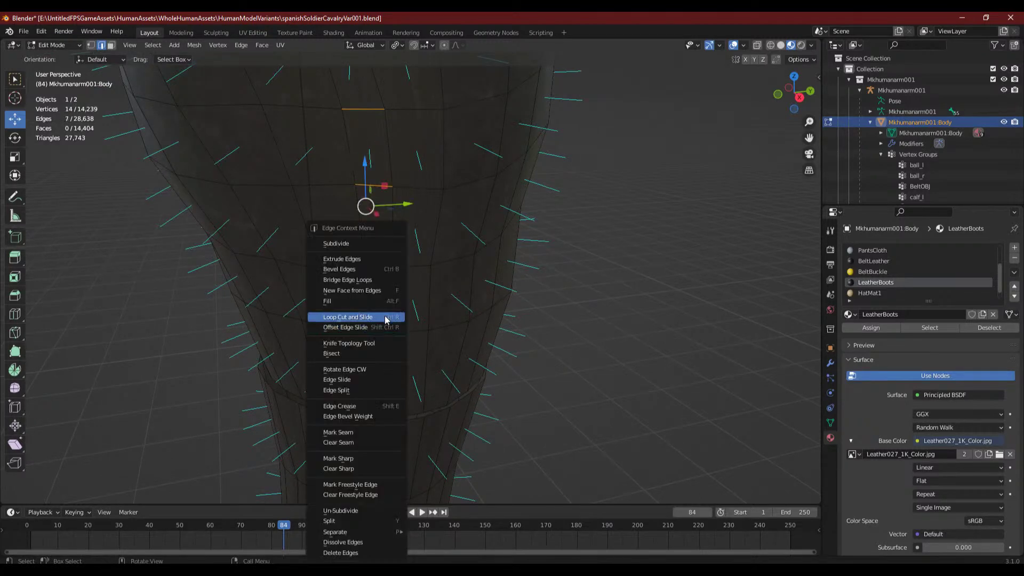
pyautogui.click(384, 239)
# - Move the pair of adjacent new vertices in an upper-middle row of the boot shaft sideways by about 0.007 m
pyautogui.click(430, 297)
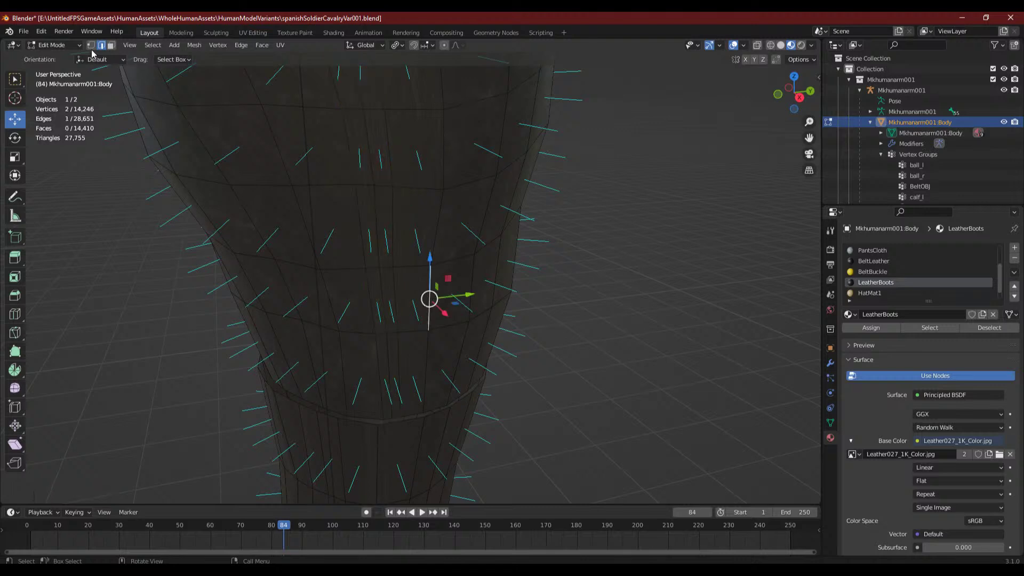
pyautogui.moveTo(376, 183); pyautogui.dragTo(367, 194, button='middle')
pyautogui.moveTo(391, 200); pyautogui.dragTo(407, 218)
pyautogui.scroll(2, 407, 219)
pyautogui.press('g')
pyautogui.press('g')
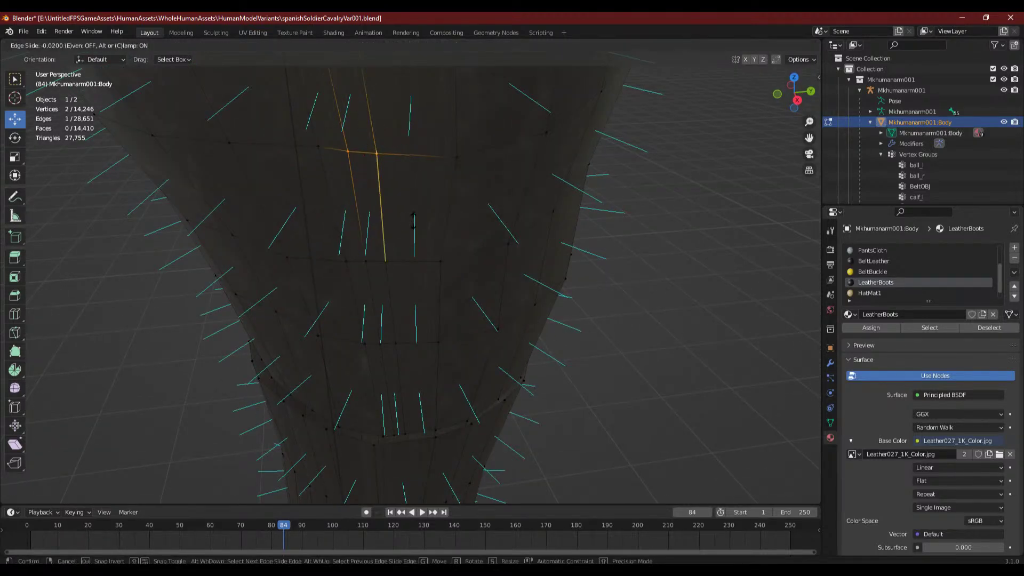
pyautogui.rightClick(413, 221)
pyautogui.scroll(3, 421, 199)
pyautogui.scroll(-5, 422, 199)
pyautogui.press('g')
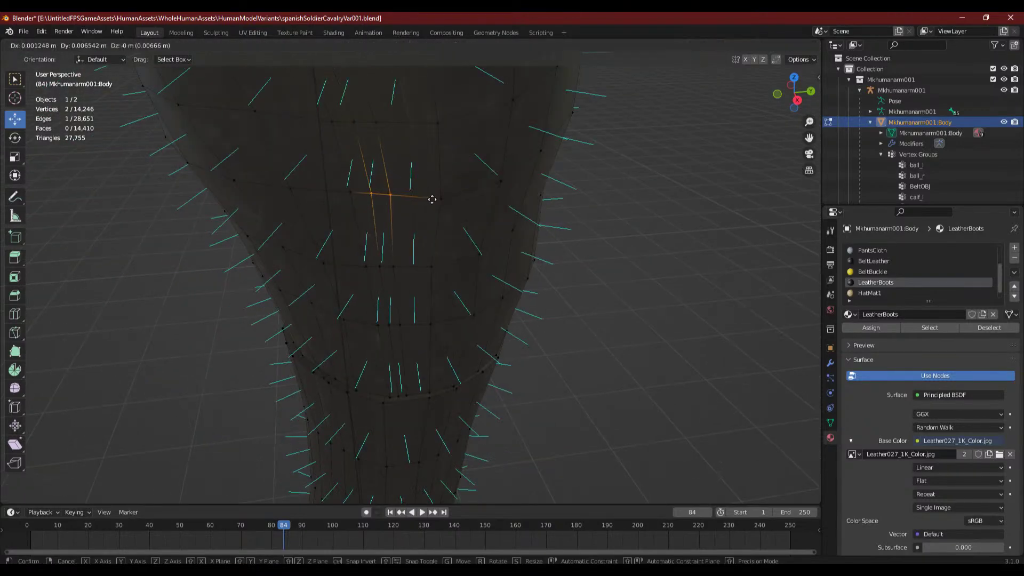
pyautogui.click(432, 199)
pyautogui.moveTo(396, 274); pyautogui.dragTo(395, 275)
pyautogui.press('g')
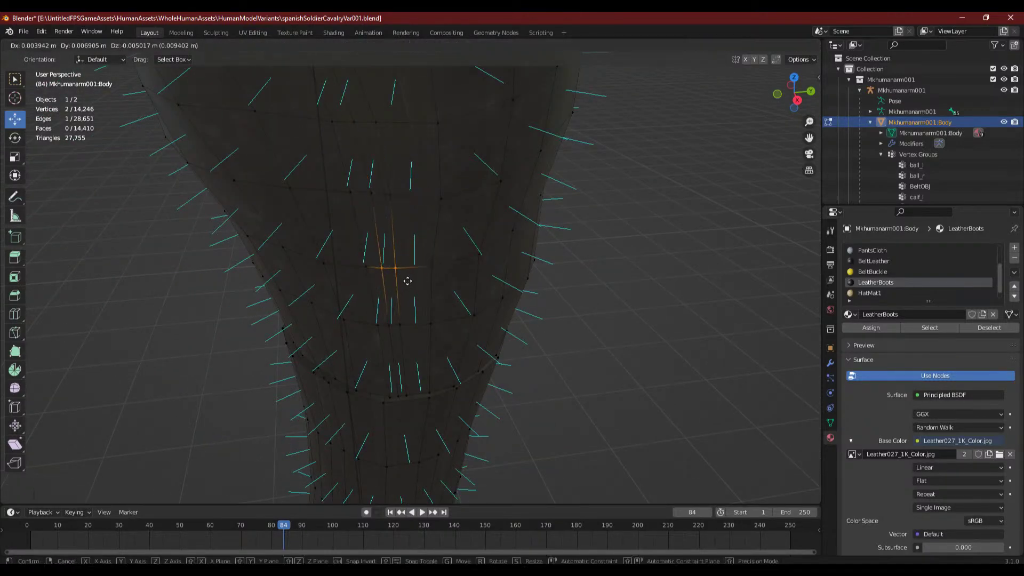
pyautogui.rightClick(410, 277)
pyautogui.press('g')
pyautogui.press('g')
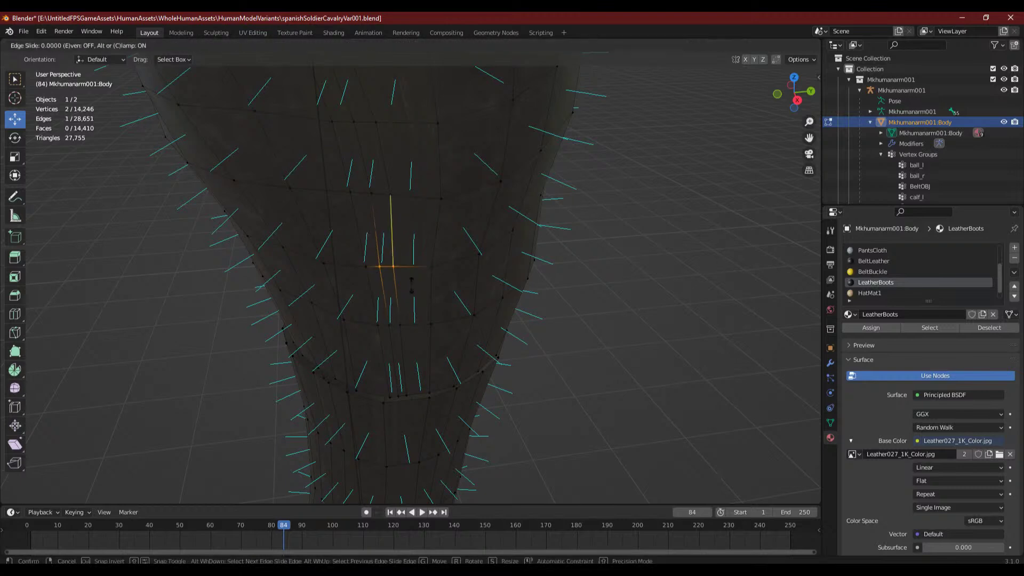
pyautogui.rightClick(413, 286)
# - In the next row down, move the outer new vertex sideways and slide its neighbour along the row to even the spacing
pyautogui.scroll(3, 392, 294)
pyautogui.moveTo(416, 186); pyautogui.dragTo(359, 279)
pyautogui.press('g')
pyautogui.click(373, 278)
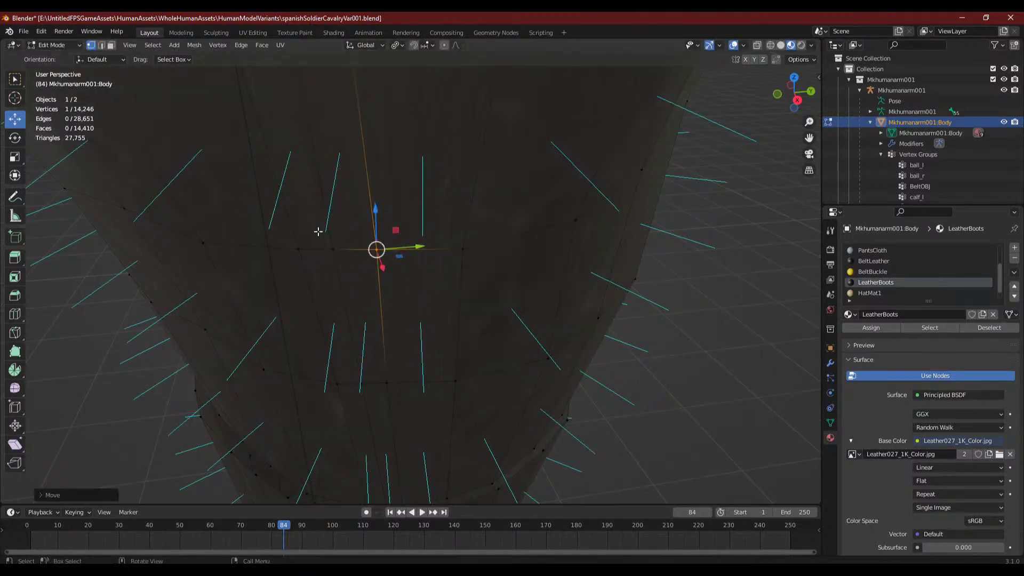
pyautogui.press('g')
pyautogui.press('g')
pyautogui.click(349, 265)
pyautogui.scroll(-2, 440, 246)
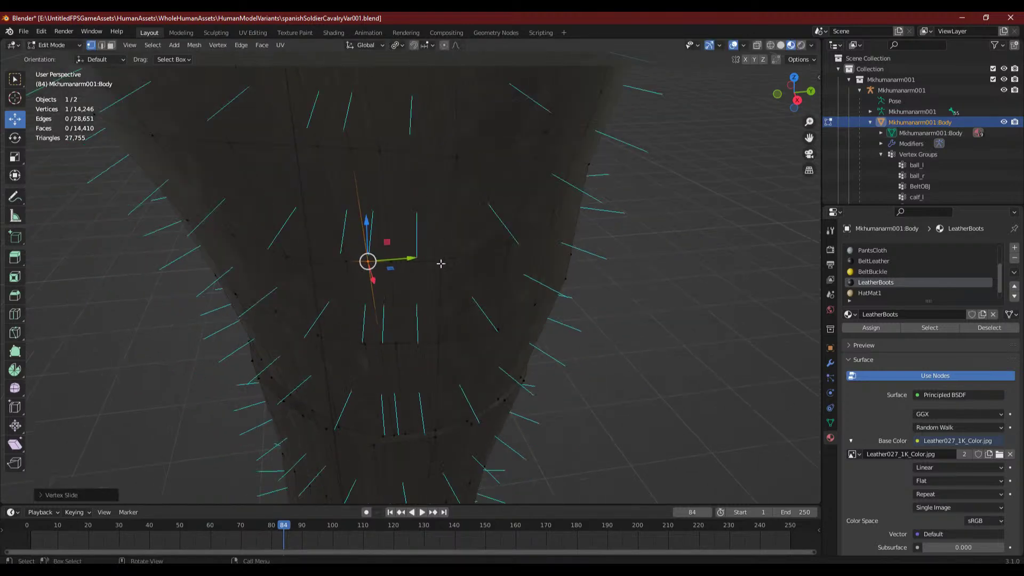
# - One row lower, move the outer new vertex sideways by about 0.01 m and slide the adjacent vertex along its edge
pyautogui.moveTo(394, 342); pyautogui.dragTo(406, 351)
pyautogui.press('g')
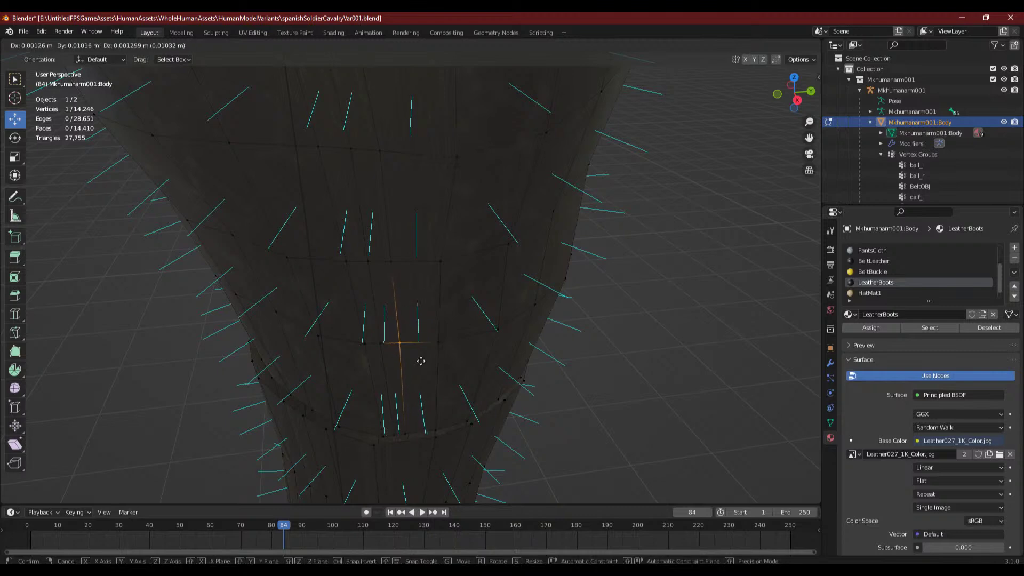
pyautogui.click(425, 361)
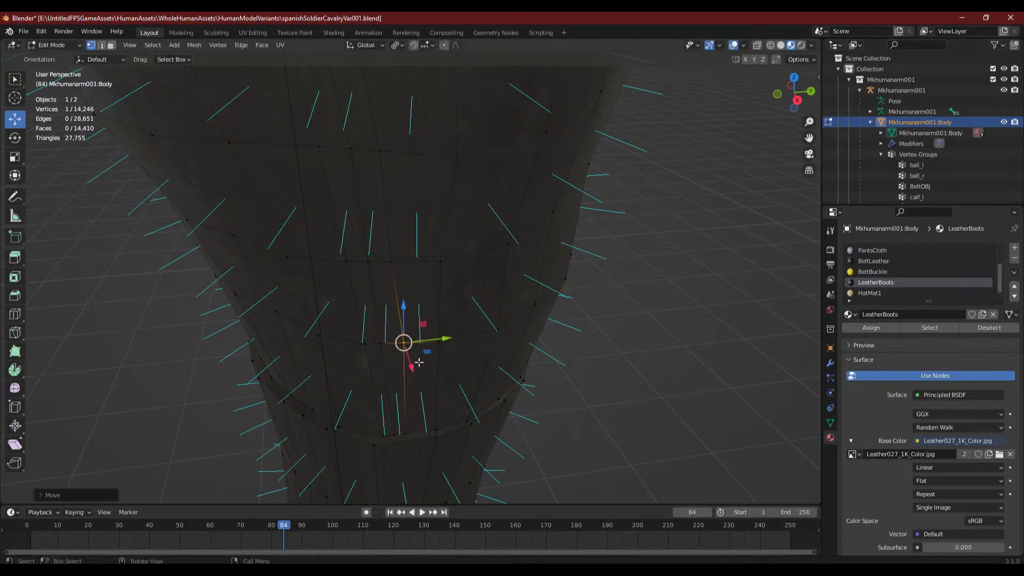
pyautogui.press('g')
pyautogui.press('g')
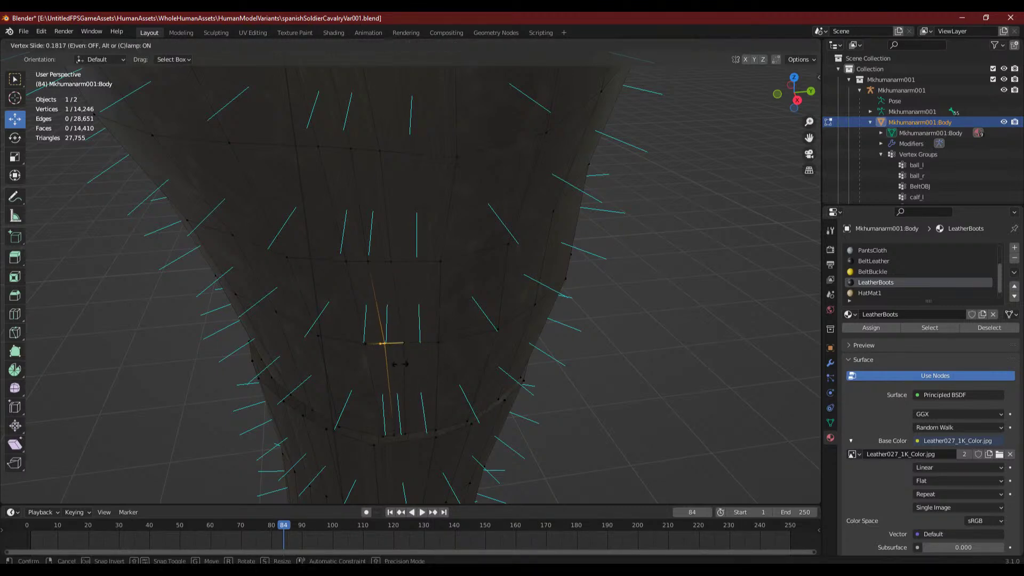
pyautogui.click(400, 364)
# - Fine-tune the two new vertices in the row above by sliding them along their horizontal edges
pyautogui.click(392, 262)
pyautogui.press('g')
pyautogui.rightClick(402, 276)
pyautogui.press('g')
pyautogui.press('g')
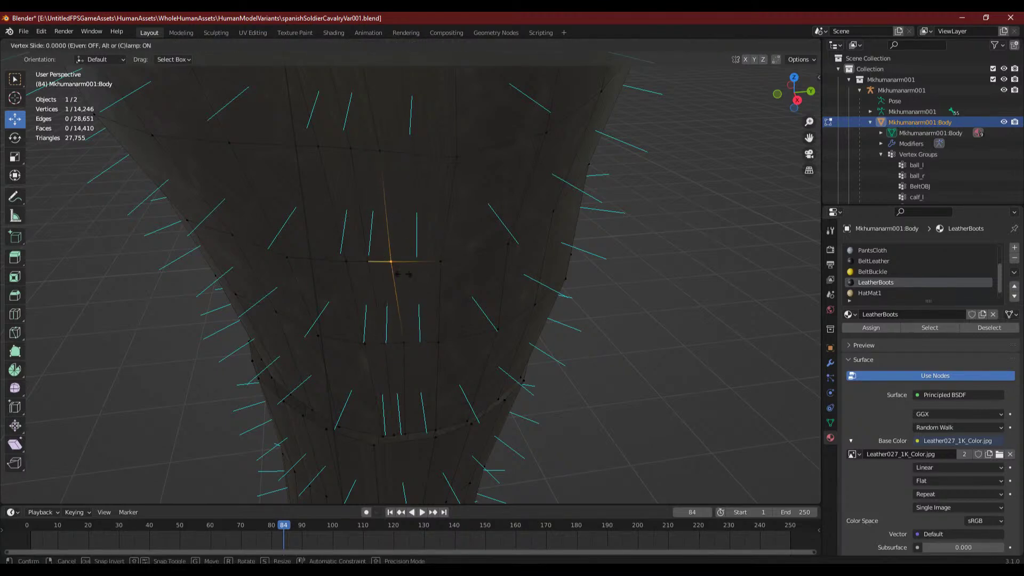
pyautogui.click(373, 266)
pyautogui.click(365, 259)
pyautogui.press('g')
pyautogui.press('g')
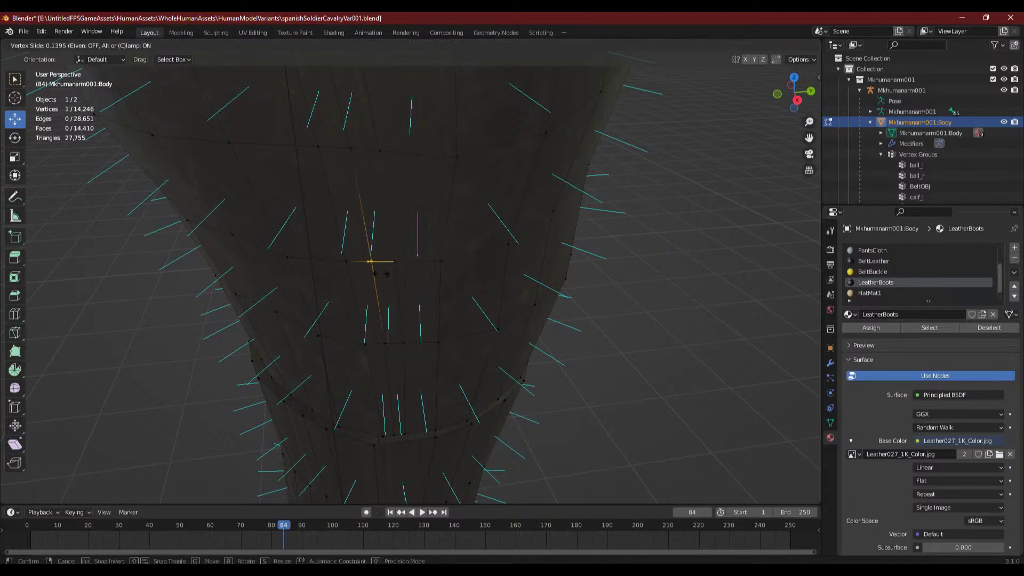
pyautogui.click(379, 265)
# - Examine the boot shaft from several sides to check its silhouette and the spacing of the edge rows
pyautogui.scroll(-5, 418, 200)
pyautogui.keyDown('shift'); pyautogui.moveTo(436, 215); pyautogui.dragTo(426, 256, button='middle'); pyautogui.keyUp('shift')
pyautogui.scroll(5, 448, 270)
pyautogui.keyDown('shift'); pyautogui.moveTo(328, 231); pyautogui.dragTo(378, 263, button='middle'); pyautogui.keyUp('shift')
pyautogui.moveTo(352, 161); pyautogui.dragTo(328, 149, button='middle')
pyautogui.scroll(-5, 326, 153)
pyautogui.moveTo(312, 224); pyautogui.dragTo(442, 217, button='middle')
pyautogui.scroll(3, 391, 284)
pyautogui.scroll(5, 349, 269)
pyautogui.scroll(-3, 418, 261)
pyautogui.scroll(4, 420, 260)
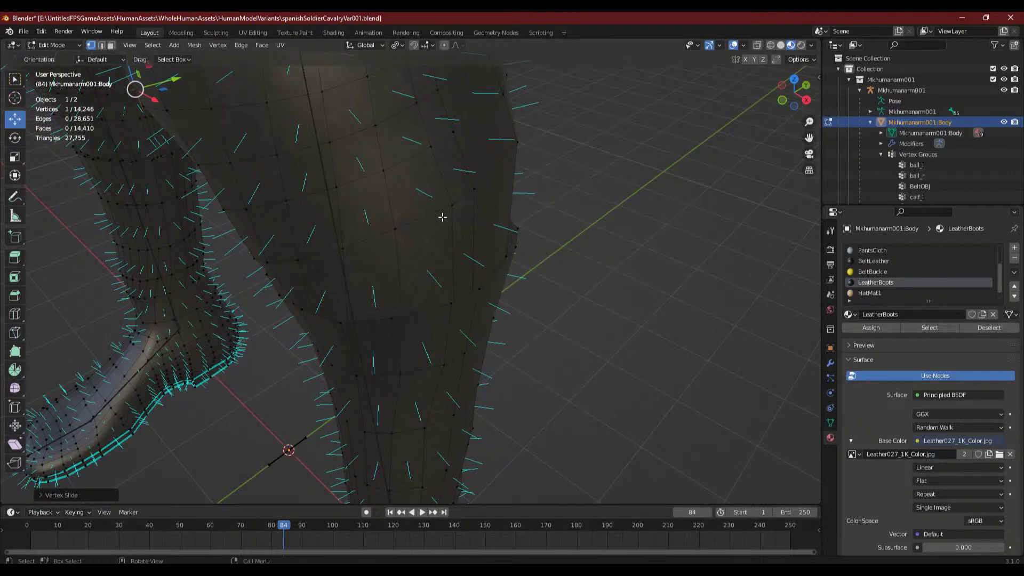
pyautogui.moveTo(433, 218); pyautogui.dragTo(368, 216, button='middle')
pyautogui.scroll(2, 368, 216)
pyautogui.scroll(-2, 327, 191)
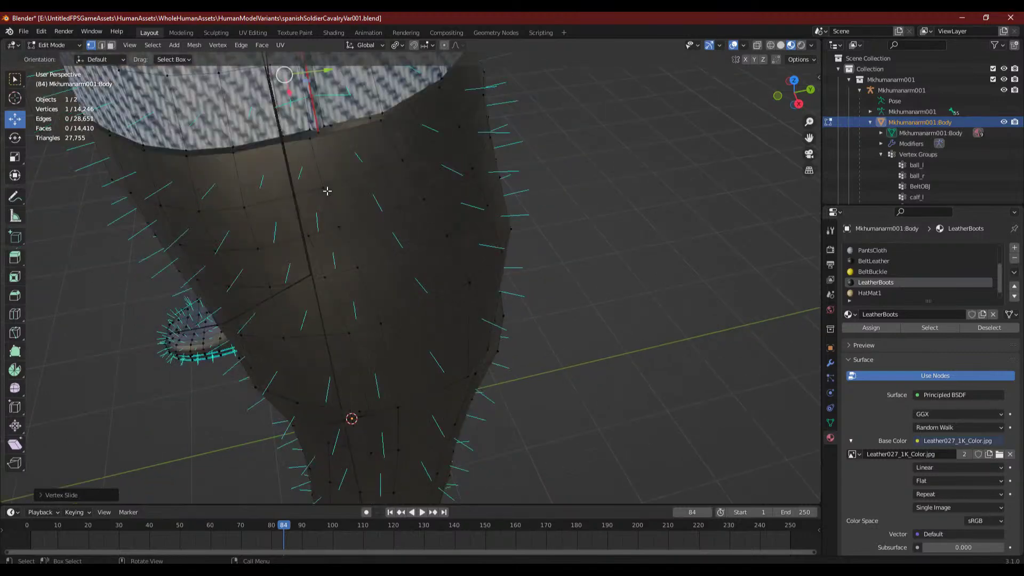
# - Subdivide the six wide horizontal edges in the next face column of the boot shaft, from the top rim downward
pyautogui.click(358, 140)
pyautogui.keyDown('shift'); pyautogui.click(359, 177); pyautogui.keyUp('shift')
pyautogui.keyDown('shift'); pyautogui.click(368, 215); pyautogui.keyUp('shift')
pyautogui.keyDown('shift'); pyautogui.click(384, 261); pyautogui.keyUp('shift')
pyautogui.keyDown('shift'); pyautogui.click(414, 308); pyautogui.keyUp('shift')
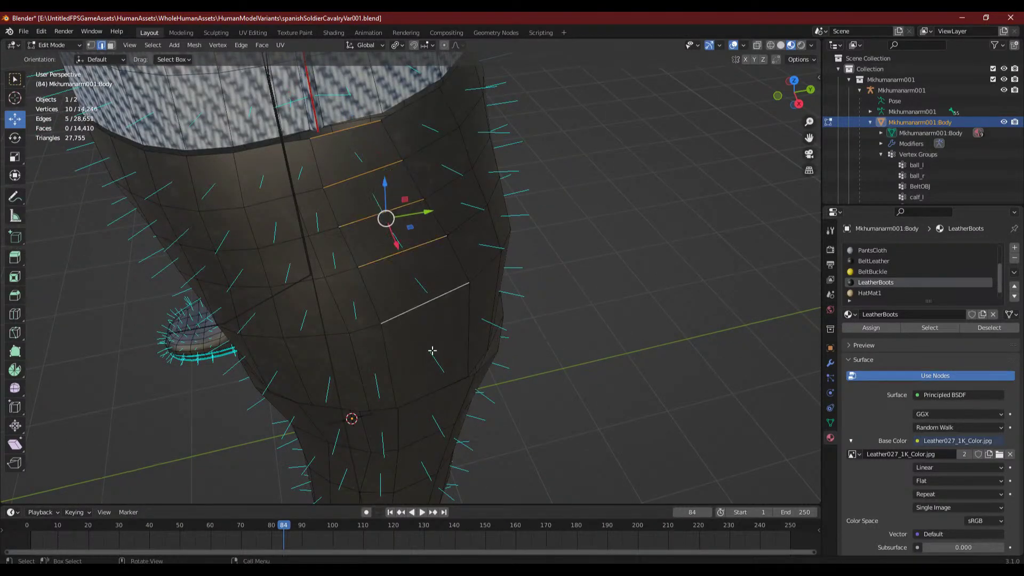
pyautogui.scroll(2, 432, 351)
pyautogui.moveTo(432, 350); pyautogui.dragTo(473, 377, button='middle')
pyautogui.rightClick(463, 395)
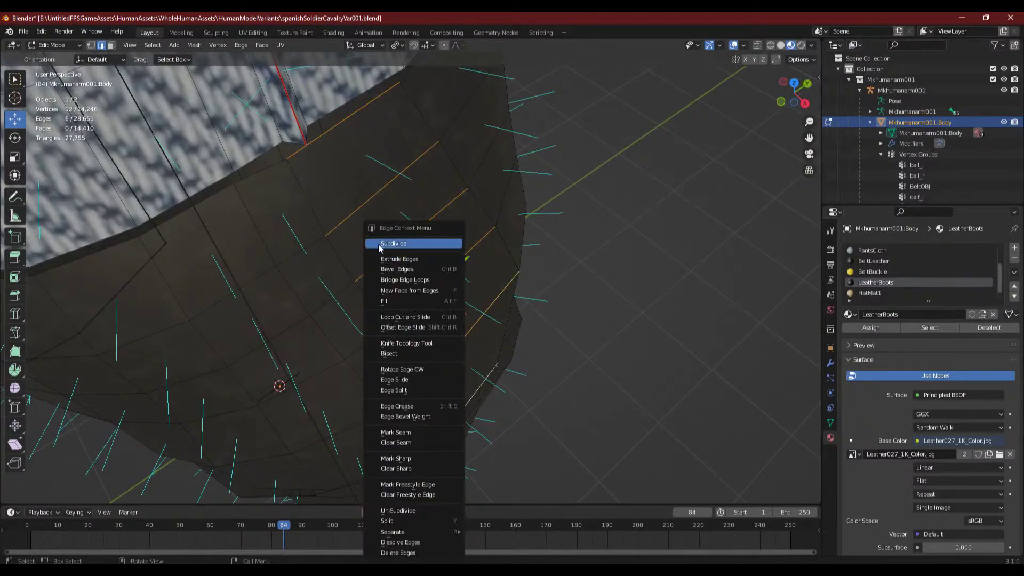
pyautogui.click(413, 241)
# - Subdivide the six seam-side half edges of the newly split face column down the boot shaft
pyautogui.moveTo(413, 241); pyautogui.dragTo(306, 117, button='middle')
pyautogui.click(272, 91)
pyautogui.keyDown('shift'); pyautogui.click(295, 156); pyautogui.keyUp('shift')
pyautogui.keyDown('shift'); pyautogui.click(323, 221); pyautogui.keyUp('shift')
pyautogui.keyDown('shift'); pyautogui.click(364, 280); pyautogui.keyUp('shift')
pyautogui.keyDown('shift'); pyautogui.click(408, 349); pyautogui.keyUp('shift')
pyautogui.keyDown('shift'); pyautogui.click(421, 432); pyautogui.keyUp('shift')
pyautogui.rightClick(408, 352)
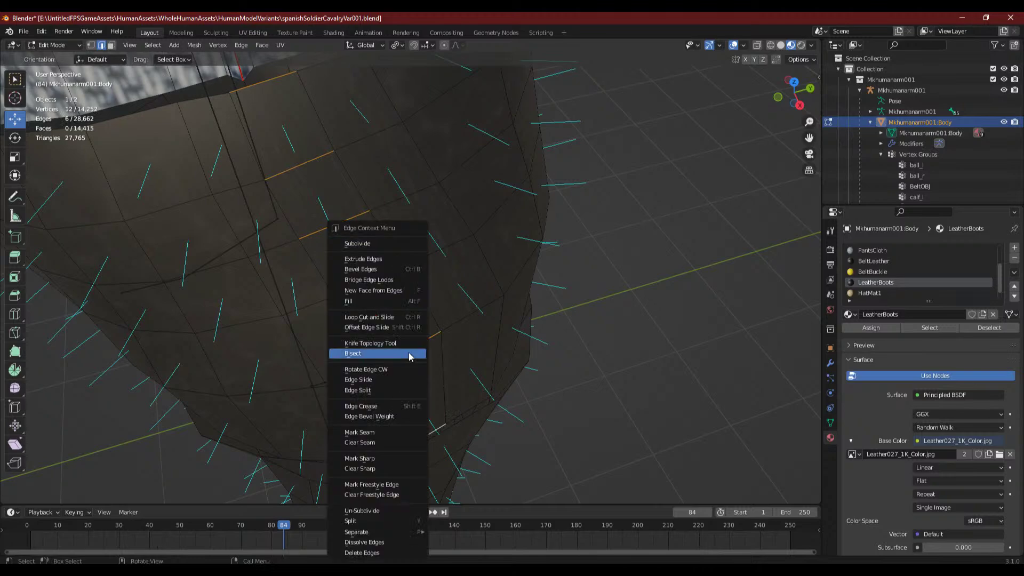
pyautogui.click(362, 244)
# - Select the six-vertex column nearest the seam in the split face column and edge-slide it toward the seam by a factor of about 0.55
pyautogui.click(368, 136)
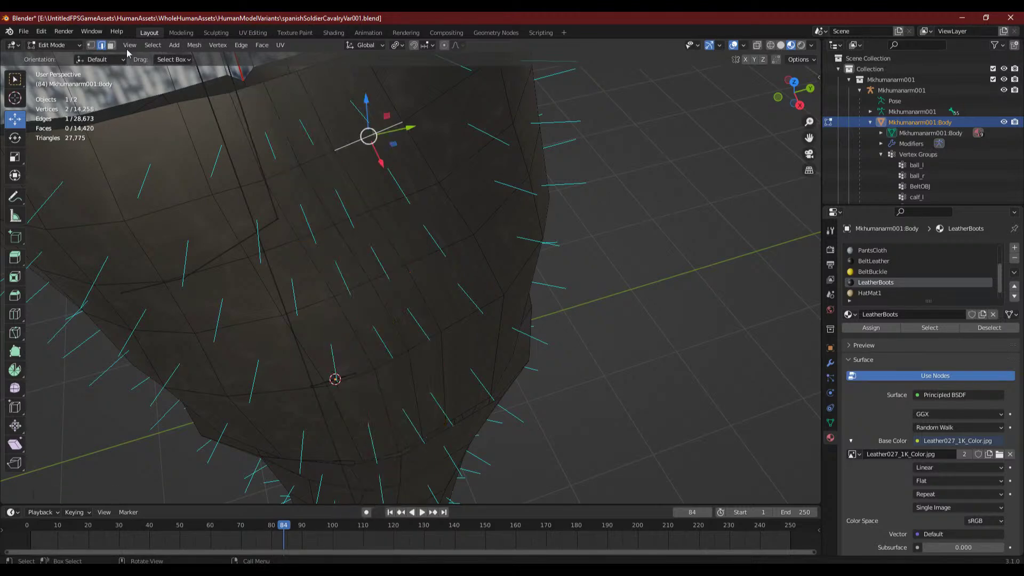
pyautogui.keyDown('shift'); pyautogui.moveTo(327, 139); pyautogui.dragTo(335, 204, button='middle'); pyautogui.keyUp('shift')
pyautogui.click(286, 211)
pyautogui.keyDown('shift'); pyautogui.click(333, 301); pyautogui.keyUp('shift')
pyautogui.keyDown('shift'); pyautogui.click(368, 347); pyautogui.keyUp('shift')
pyautogui.keyDown('shift'); pyautogui.moveTo(414, 393); pyautogui.dragTo(353, 270, button='middle'); pyautogui.keyUp('shift')
pyautogui.keyDown('shift'); pyautogui.click(350, 262); pyautogui.keyUp('shift')
pyautogui.keyDown('shift'); pyautogui.click(379, 369); pyautogui.keyUp('shift')
pyautogui.keyDown('shift'); pyautogui.moveTo(437, 265); pyautogui.dragTo(469, 333, button='middle'); pyautogui.keyUp('shift')
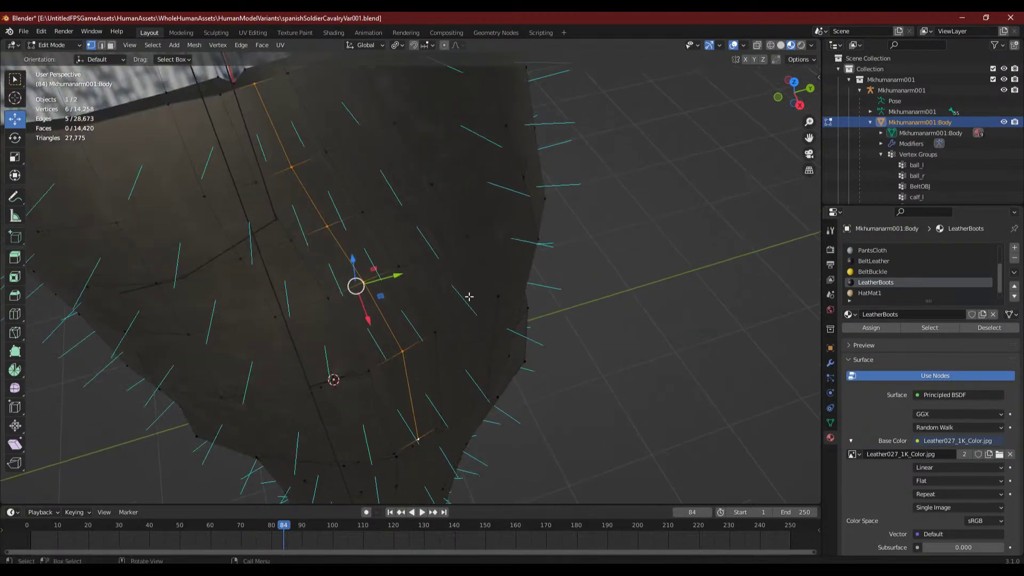
pyautogui.press('g')
pyautogui.press('g')
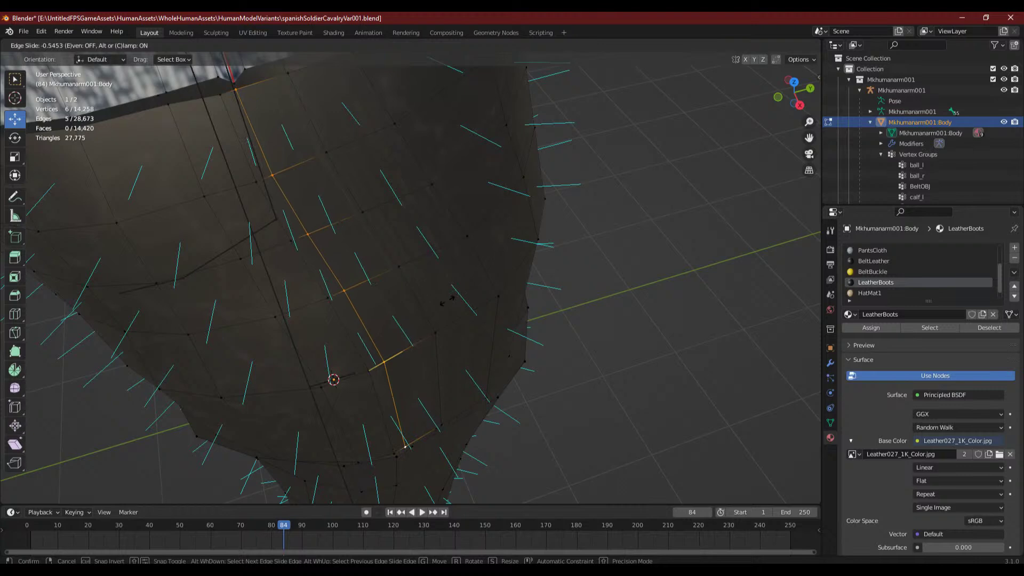
pyautogui.click(450, 300)
# - Edge-slide the adjacent new column of six vertices toward the seam by a factor of about 0.66
pyautogui.click(297, 78)
pyautogui.keyDown('shift'); pyautogui.click(326, 151); pyautogui.keyUp('shift')
pyautogui.keyDown('shift'); pyautogui.click(363, 212); pyautogui.keyUp('shift')
pyautogui.keyDown('shift'); pyautogui.click(399, 267); pyautogui.keyUp('shift')
pyautogui.keyDown('shift'); pyautogui.click(435, 332); pyautogui.keyUp('shift')
pyautogui.keyDown('shift'); pyautogui.click(441, 425); pyautogui.keyUp('shift')
pyautogui.press('g')
pyautogui.press('g')
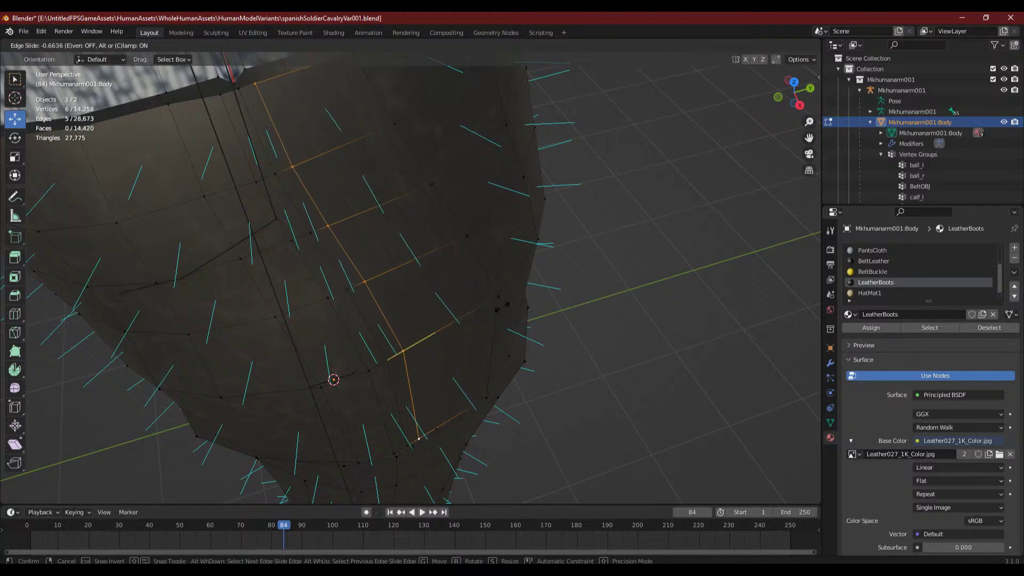
pyautogui.click(502, 307)
# - In the right side view, slide the first new six-vertex column again to space it evenly between its neighbours
pyautogui.scroll(-2, 546, 243)
pyautogui.click(799, 105)
pyautogui.keyDown('shift'); pyautogui.moveTo(391, 178); pyautogui.dragTo(459, 321, button='middle'); pyautogui.keyUp('shift')
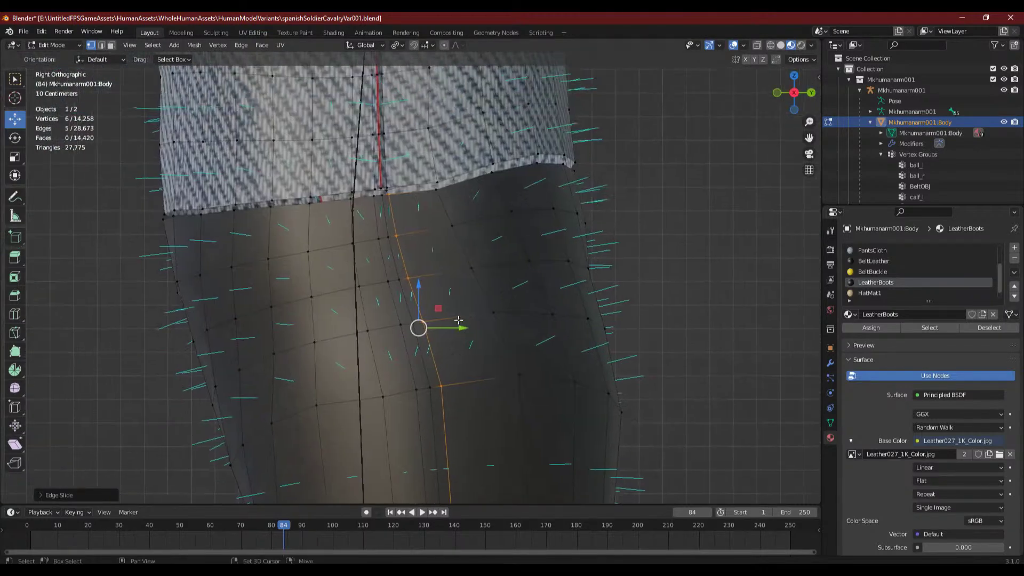
pyautogui.scroll(2, 469, 230)
pyautogui.click(374, 167)
pyautogui.keyDown('shift'); pyautogui.click(415, 341); pyautogui.keyUp('shift')
pyautogui.keyDown('shift'); pyautogui.click(434, 441); pyautogui.keyUp('shift')
pyautogui.keyDown('shift'); pyautogui.moveTo(464, 477); pyautogui.dragTo(425, 251, button='middle'); pyautogui.keyUp('shift')
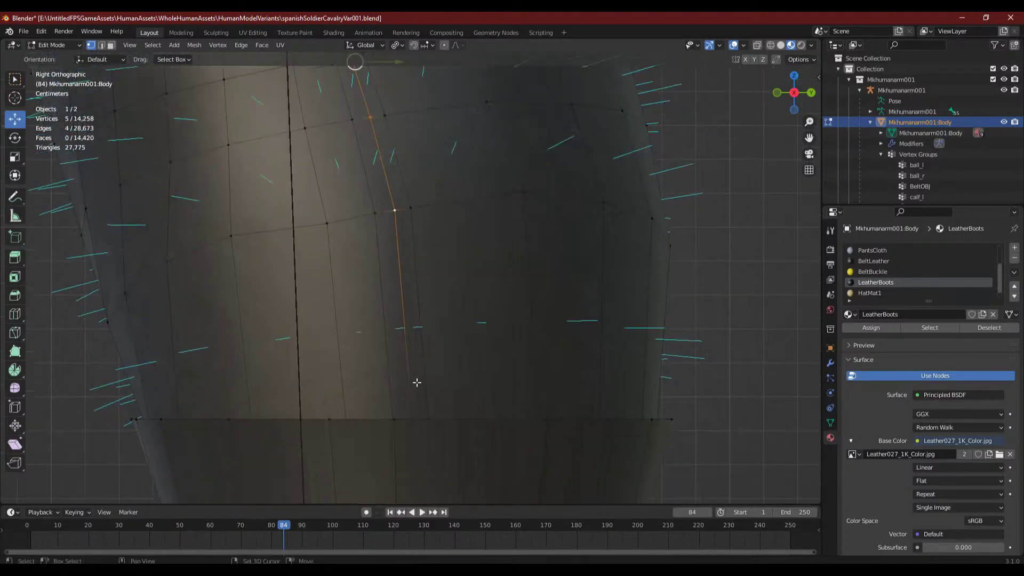
pyautogui.moveTo(413, 402); pyautogui.dragTo(438, 391, button='middle')
pyautogui.keyDown('shift'); pyautogui.click(430, 445); pyautogui.keyUp('shift')
pyautogui.press('g')
pyautogui.press('g')
pyautogui.click(504, 293)
# - Merge two boot-rim vertices just ahead of the outer seam onto their matching trouser-hem vertices, using At Last
pyautogui.click(468, 207)
pyautogui.scroll(-1, 415, 203)
pyautogui.moveTo(415, 203); pyautogui.dragTo(349, 287, button='middle')
pyautogui.keyDown('shift'); pyautogui.click(379, 230); pyautogui.keyUp('shift')
pyautogui.press('m')
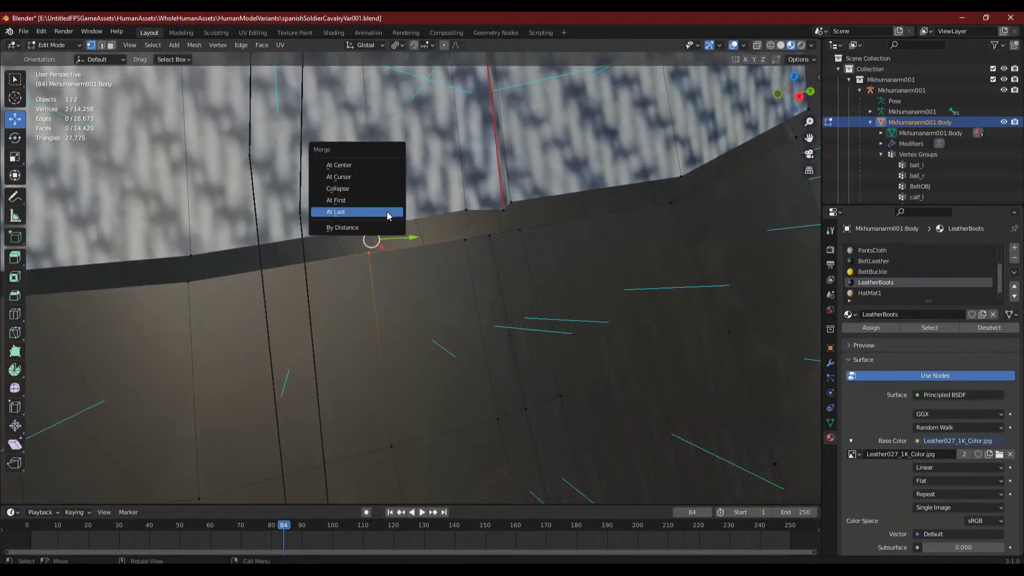
pyautogui.click(386, 211)
pyautogui.keyDown('shift'); pyautogui.click(190, 267); pyautogui.keyUp('shift')
pyautogui.press('m')
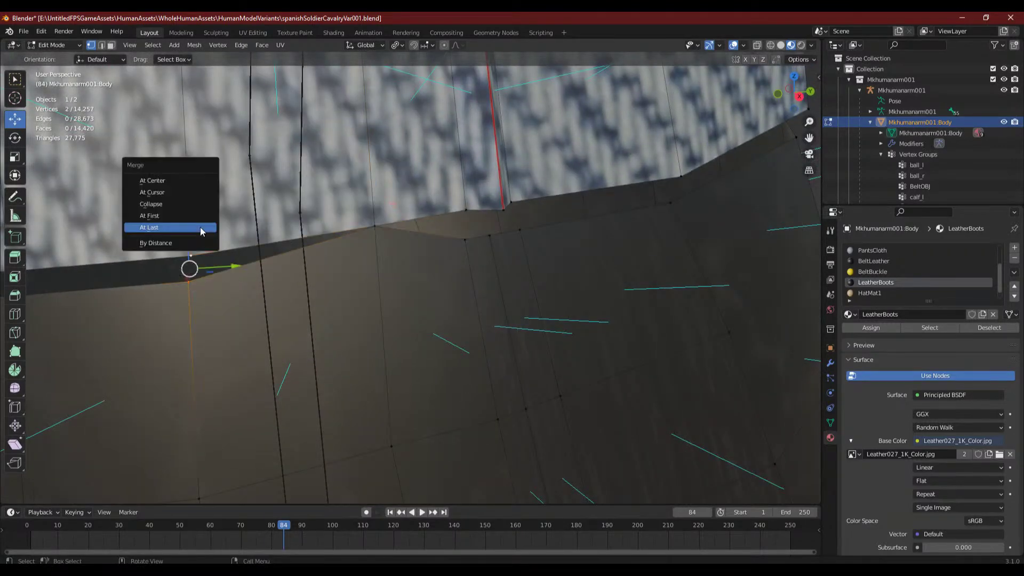
pyautogui.click(206, 230)
# - Merge the next two boot-rim vertices toward the front onto the trouser hem, keeping the last-selected positions
pyautogui.scroll(-4, 176, 306)
pyautogui.moveTo(176, 306); pyautogui.dragTo(350, 336, button='middle')
pyautogui.click(354, 318)
pyautogui.keyDown('shift'); pyautogui.click(372, 281); pyautogui.keyUp('shift')
pyautogui.press('m')
pyautogui.click(378, 263)
pyautogui.keyDown('shift'); pyautogui.click(248, 309); pyautogui.keyUp('shift')
pyautogui.press('m')
pyautogui.click(249, 278)
# - Close the rim gap across the front of the leg by merging three boot vertices into the hem vertices above
pyautogui.moveTo(249, 279); pyautogui.dragTo(164, 409, button='middle')
pyautogui.click(227, 361)
pyautogui.keyDown('shift'); pyautogui.click(236, 334); pyautogui.keyUp('shift')
pyautogui.press('m')
pyautogui.click(217, 327)
pyautogui.click(174, 413)
pyautogui.press('m')
pyautogui.click(176, 383)
pyautogui.moveTo(123, 416); pyautogui.dragTo(226, 445, button='middle')
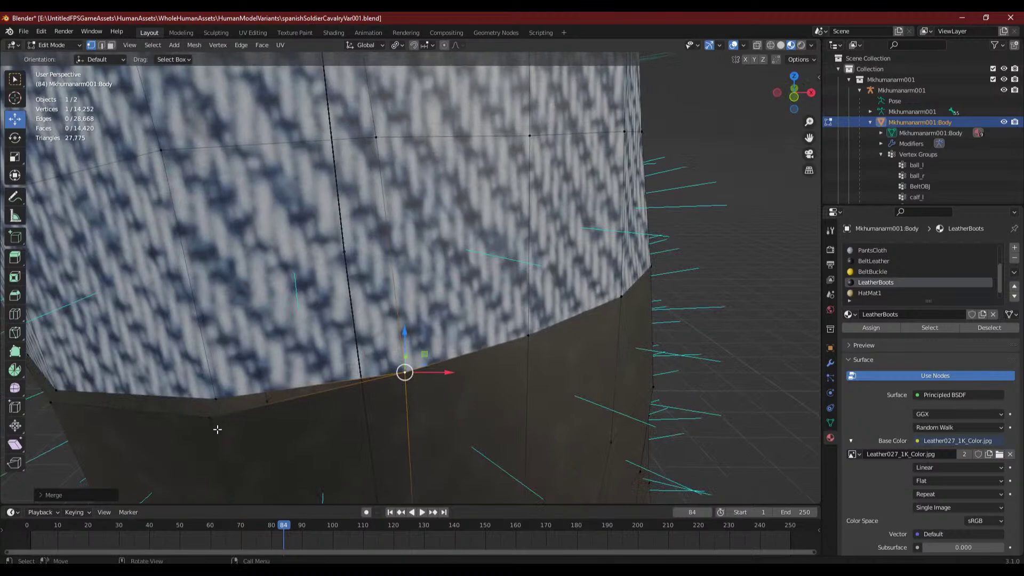
pyautogui.press('m')
pyautogui.click(223, 383)
# - Merge the two boot-rim vertices at the front inner corner of the leg into the trouser-hem vertices
pyautogui.moveTo(223, 385); pyautogui.dragTo(207, 428, button='middle')
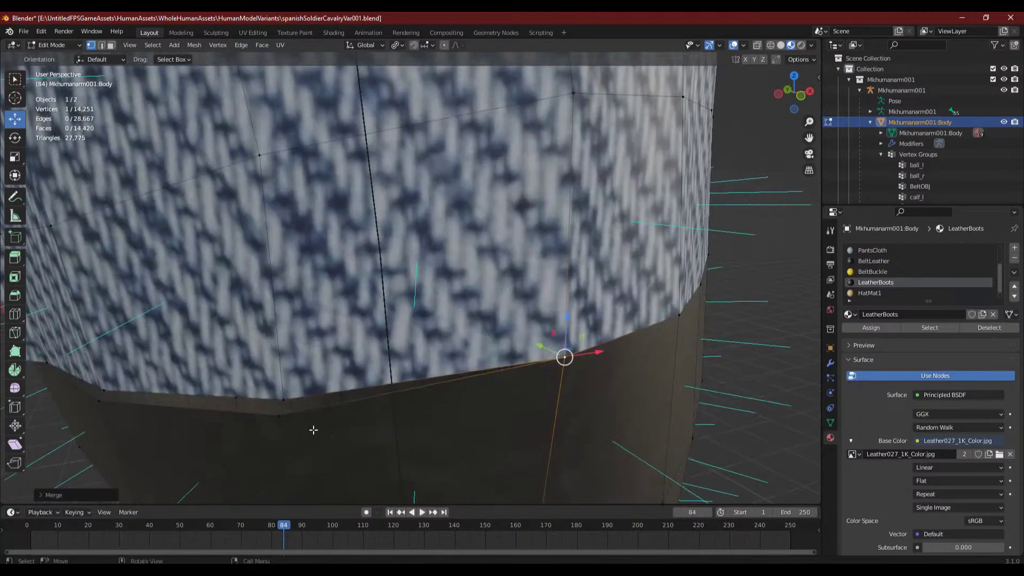
pyautogui.click(279, 415)
pyautogui.keyDown('shift'); pyautogui.click(283, 399); pyautogui.keyUp('shift')
pyautogui.press('m')
pyautogui.click(256, 376)
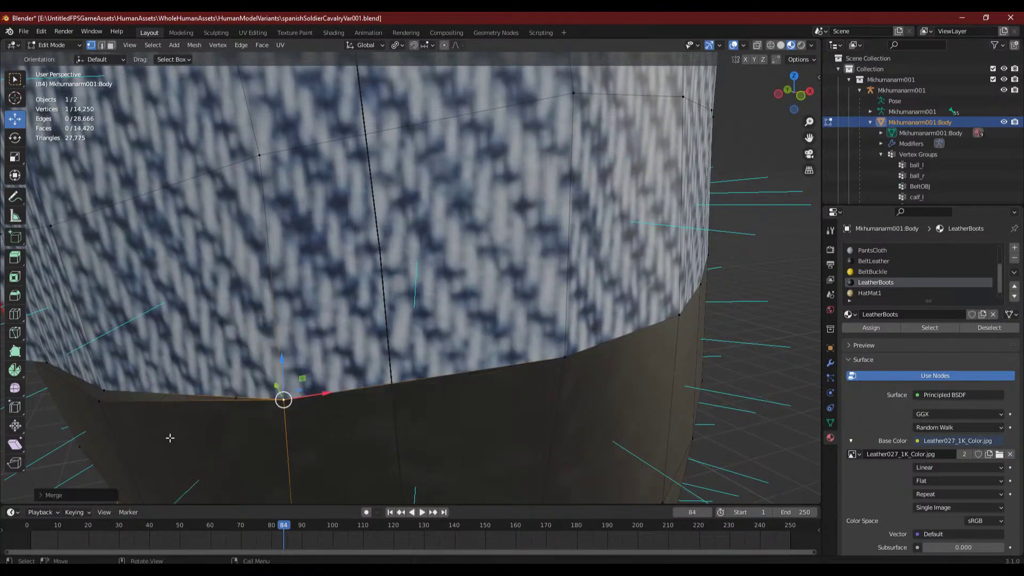
pyautogui.moveTo(173, 436); pyautogui.dragTo(258, 436, button='middle')
pyautogui.keyDown('shift'); pyautogui.click(235, 415); pyautogui.keyUp('shift')
pyautogui.press('m')
pyautogui.click(257, 393)
# - Merge three boot-rim vertices along the inner side, around the red trouser seam, onto their hem counterparts
pyautogui.moveTo(257, 394); pyautogui.dragTo(155, 434, button='middle')
pyautogui.click(261, 322)
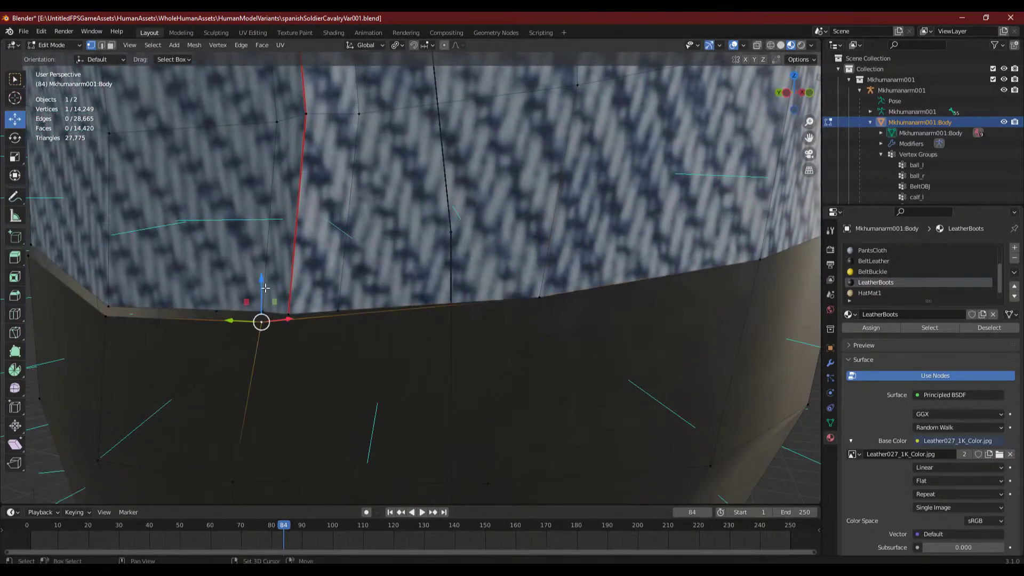
pyautogui.press('m')
pyautogui.click(251, 297)
pyautogui.moveTo(208, 354); pyautogui.dragTo(341, 308, button='middle')
pyautogui.click(352, 278)
pyautogui.press('m')
pyautogui.click(367, 250)
pyautogui.moveTo(172, 306); pyautogui.dragTo(288, 336, button='middle')
pyautogui.click(361, 278)
pyautogui.keyDown('shift'); pyautogui.click(357, 261); pyautogui.keyUp('shift')
pyautogui.press('m')
pyautogui.click(367, 247)
# - Merge two boot-rim vertices at the rear inner side of the leg into the hem vertices above them
pyautogui.moveTo(391, 357); pyautogui.dragTo(357, 374, button='middle')
pyautogui.click(256, 343)
pyautogui.keyDown('shift'); pyautogui.click(253, 318); pyautogui.keyUp('shift')
pyautogui.press('m')
pyautogui.click(261, 300)
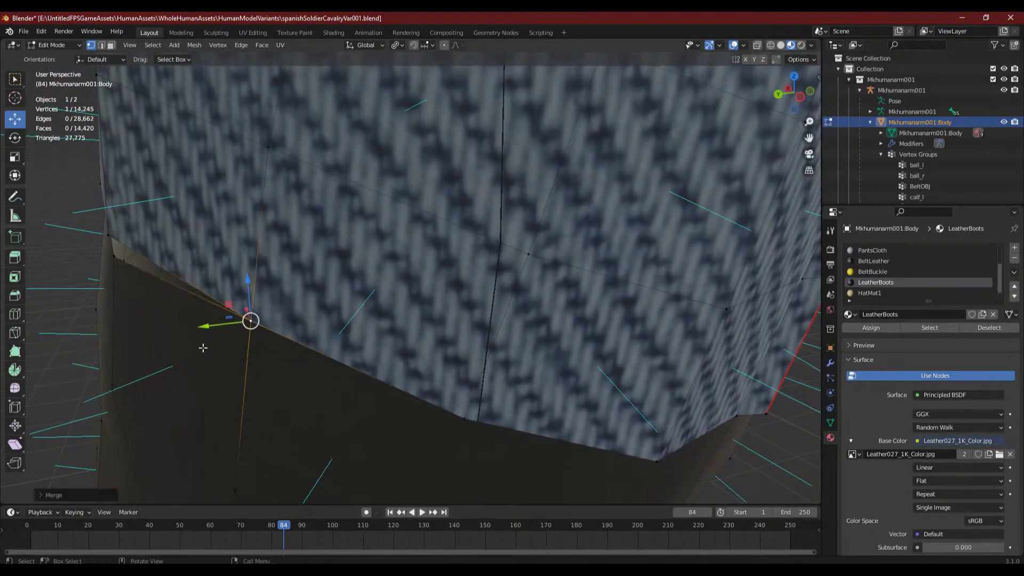
pyautogui.moveTo(260, 299); pyautogui.dragTo(168, 418, button='middle')
pyautogui.click(254, 297)
pyautogui.keyDown('shift'); pyautogui.click(247, 274); pyautogui.keyUp('shift')
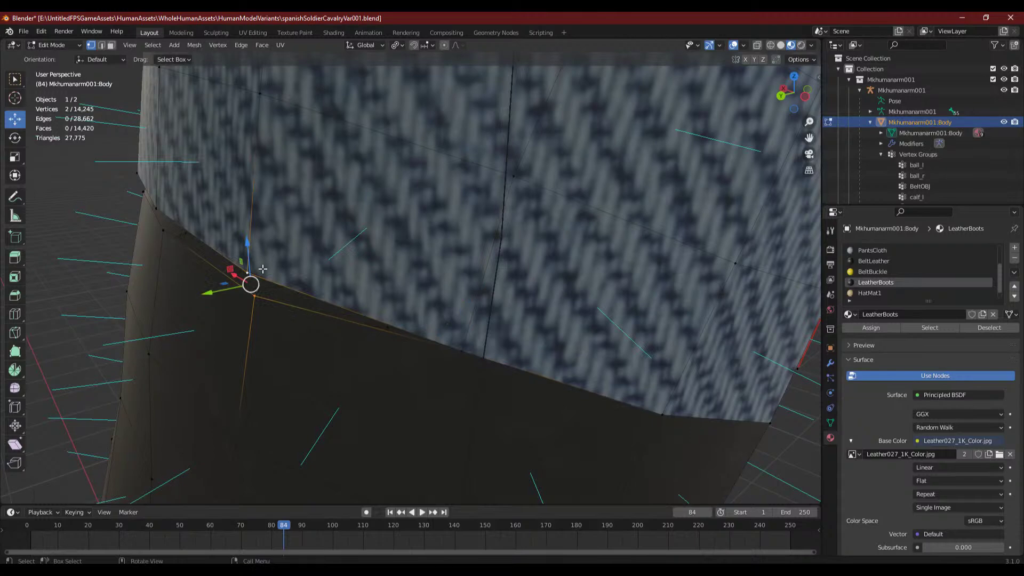
pyautogui.press('m')
pyautogui.click(244, 269)
# - Merge two boot-rim vertices across the back of the leg onto the trouser hem at the last-selected vertices
pyautogui.moveTo(153, 355); pyautogui.dragTo(316, 365, button='middle')
pyautogui.click(332, 325)
pyautogui.keyDown('shift'); pyautogui.click(325, 301); pyautogui.keyUp('shift')
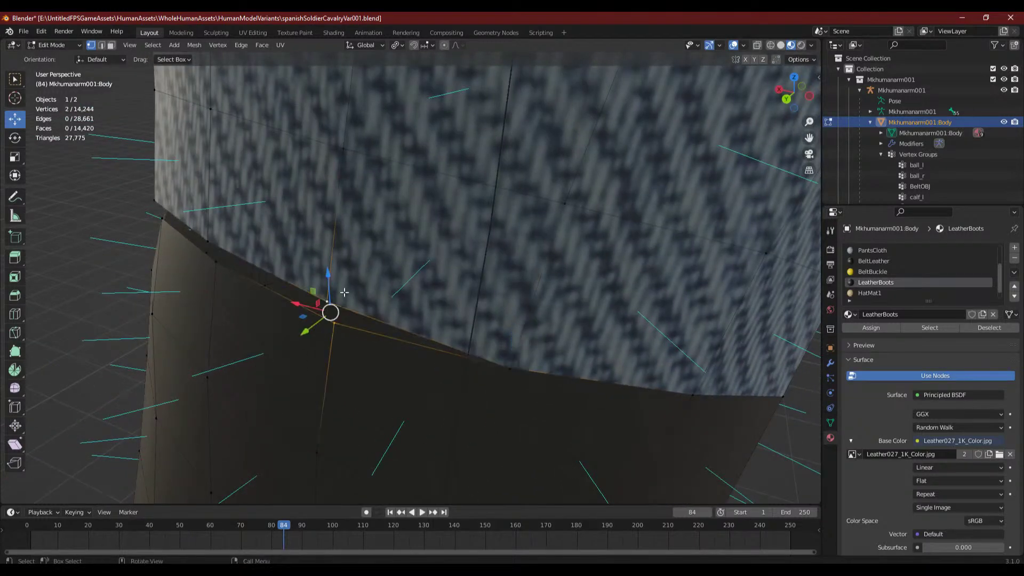
pyautogui.press('m')
pyautogui.click(323, 297)
pyautogui.scroll(-6, 341, 299)
pyautogui.moveTo(341, 299); pyautogui.dragTo(370, 317, button='middle')
pyautogui.scroll(3, 370, 317)
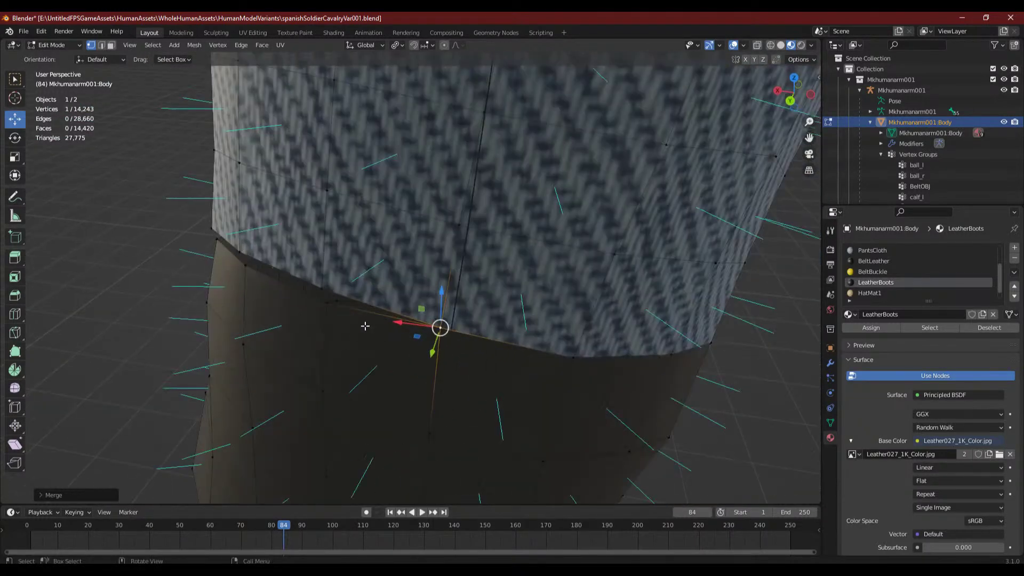
pyautogui.click(331, 318)
pyautogui.keyDown('shift'); pyautogui.click(332, 276); pyautogui.keyUp('shift')
pyautogui.press('m')
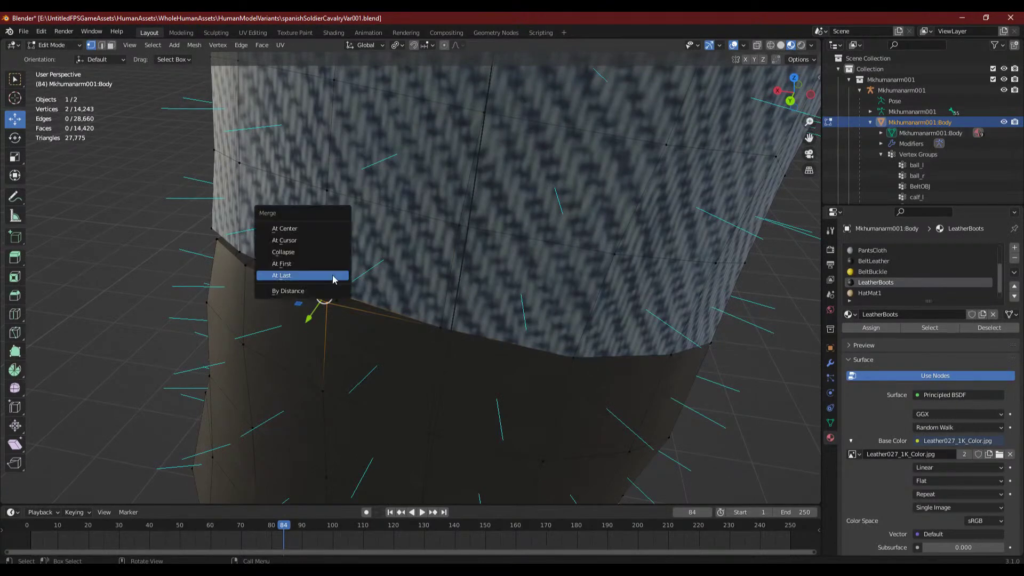
pyautogui.click(333, 274)
# - Weld the next two boot-rim vertices at the rear outer side of the leg to the trouser hem
pyautogui.moveTo(300, 321); pyautogui.dragTo(260, 382, button='middle')
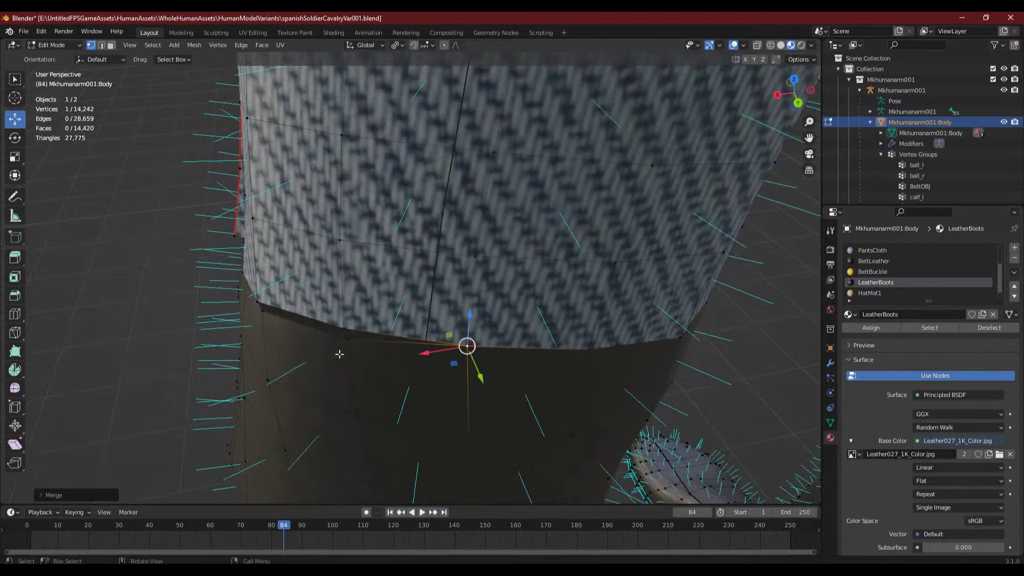
pyautogui.click(357, 354)
pyautogui.keyDown('shift'); pyautogui.click(349, 319); pyautogui.keyUp('shift')
pyautogui.press('m')
pyautogui.click(350, 320)
pyautogui.moveTo(350, 320); pyautogui.dragTo(350, 357, button='middle')
pyautogui.press('m')
pyautogui.click(354, 326)
# - Merge two more boot-rim vertices approaching the outer seam from behind onto their hem vertices
pyautogui.click(286, 331)
pyautogui.keyDown('shift'); pyautogui.click(294, 311); pyautogui.keyUp('shift')
pyautogui.press('m')
pyautogui.click(297, 309)
pyautogui.moveTo(296, 308); pyautogui.dragTo(268, 404, button='middle')
pyautogui.click(269, 392)
pyautogui.keyDown('shift'); pyautogui.click(264, 373); pyautogui.keyUp('shift')
pyautogui.press('m')
pyautogui.click(275, 367)
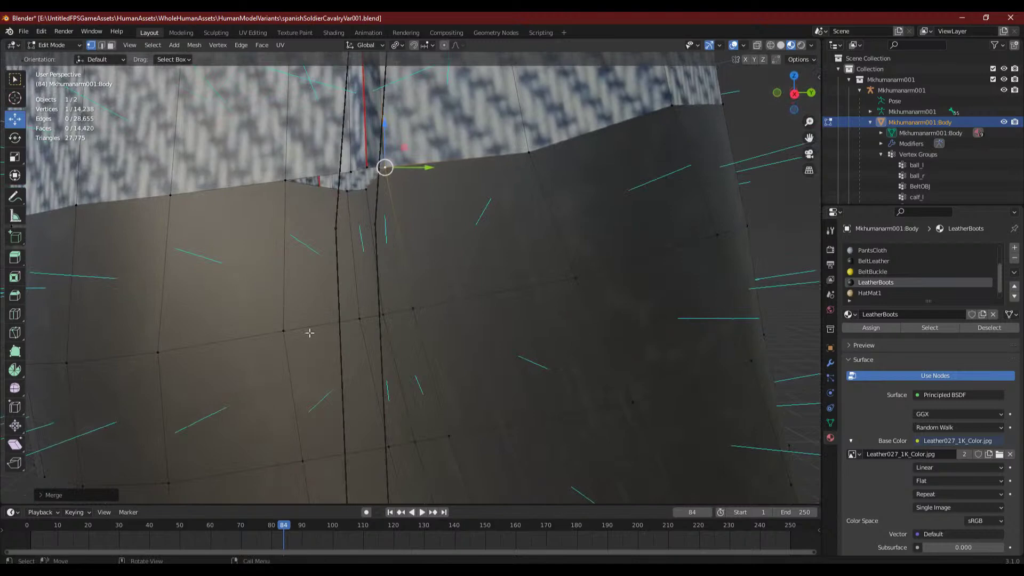
# - Merge the remaining loose boot-rim vertices beside the outer seam into the trouser hem to close the gap
pyautogui.click(345, 192)
pyautogui.press('m')
pyautogui.click(376, 162)
pyautogui.press('m')
pyautogui.click(376, 160)
# - Subdivide the six wide horizontal edges in one face column on the inner side of the boot shaft
pyautogui.moveTo(376, 160); pyautogui.dragTo(380, 272, button='middle')
pyautogui.moveTo(376, 222); pyautogui.dragTo(422, 344, button='middle')
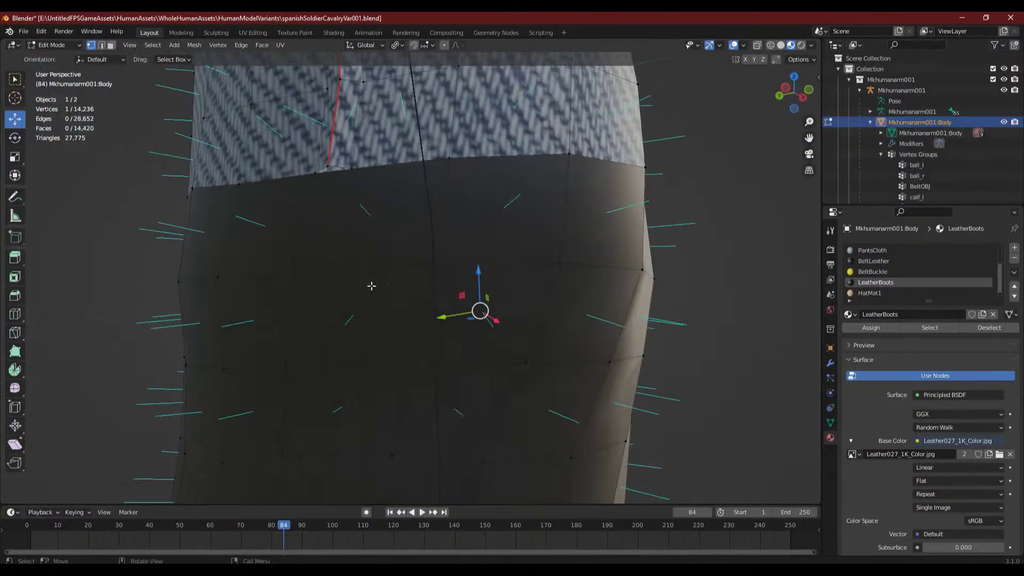
pyautogui.keyDown('ctrl'); pyautogui.click(332, 361); pyautogui.keyUp('ctrl')
pyautogui.moveTo(331, 365); pyautogui.dragTo(342, 243, button='middle')
pyautogui.keyDown('shift'); pyautogui.click(325, 319); pyautogui.keyUp('shift')
pyautogui.moveTo(326, 320); pyautogui.dragTo(395, 276, button='middle')
pyautogui.scroll(3, 409, 182)
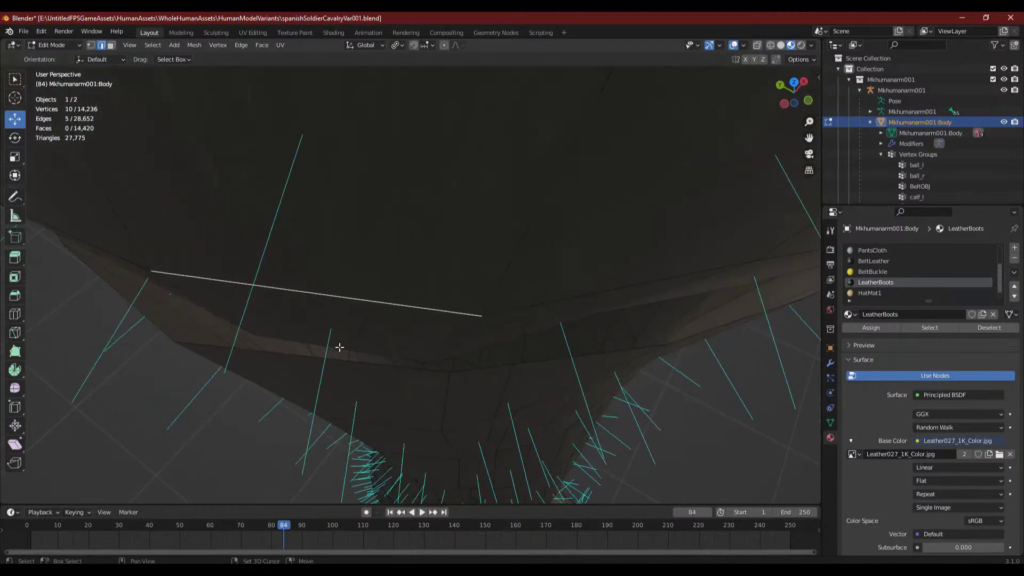
pyautogui.rightClick(341, 347)
pyautogui.click(306, 243)
# - Subdivide the six half edges on one side of the newly split inner face column
pyautogui.moveTo(306, 243); pyautogui.dragTo(370, 302, button='middle')
pyautogui.click(396, 160)
pyautogui.moveTo(376, 251); pyautogui.dragTo(362, 323, button='middle')
pyautogui.moveTo(388, 226); pyautogui.dragTo(346, 412, button='middle')
pyautogui.scroll(4, 347, 254)
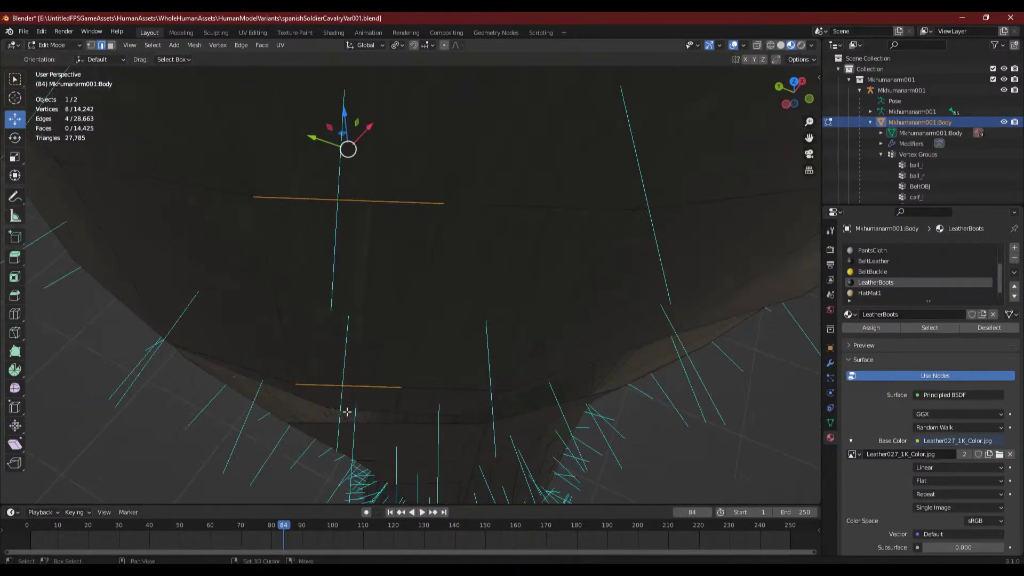
pyautogui.keyDown('shift'); pyautogui.click(347, 411); pyautogui.keyUp('shift')
pyautogui.scroll(-4, 418, 276)
pyautogui.moveTo(452, 400); pyautogui.dragTo(357, 192, button='middle')
pyautogui.rightClick(365, 195)
pyautogui.click(364, 195)
# - Edge-slide the newly added six-vertex column on the inner side of the boot shaft to even out its spacing
pyautogui.moveTo(427, 255); pyautogui.dragTo(445, 259, button='middle')
pyautogui.click(435, 242)
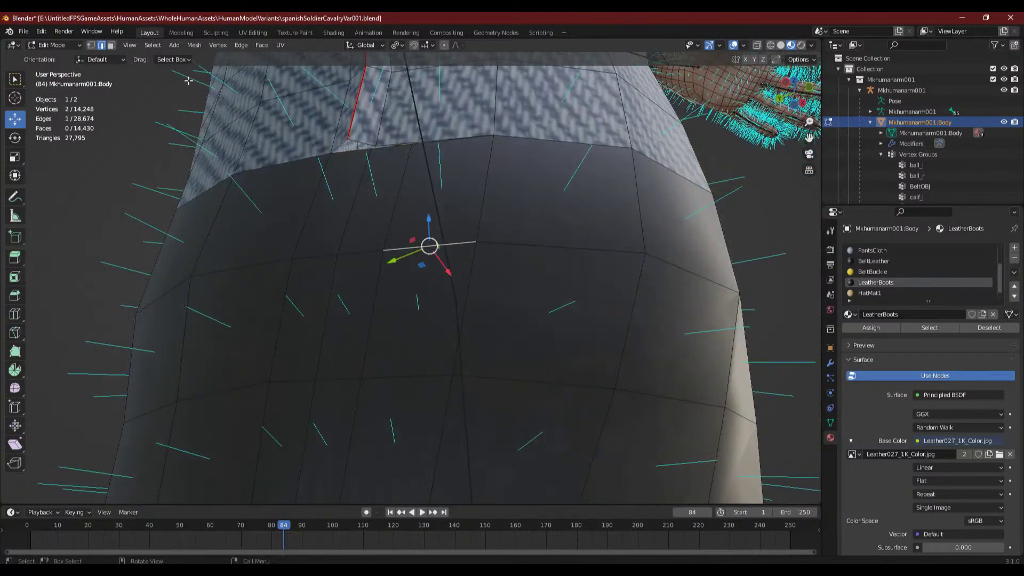
pyautogui.click(91, 45)
pyautogui.click(369, 147)
pyautogui.keyDown('shift'); pyautogui.click(345, 246); pyautogui.keyUp('shift')
pyautogui.keyDown('shift'); pyautogui.click(315, 379); pyautogui.keyUp('shift')
pyautogui.keyDown('shift'); pyautogui.moveTo(388, 328); pyautogui.dragTo(345, 170, button='middle'); pyautogui.keyUp('shift')
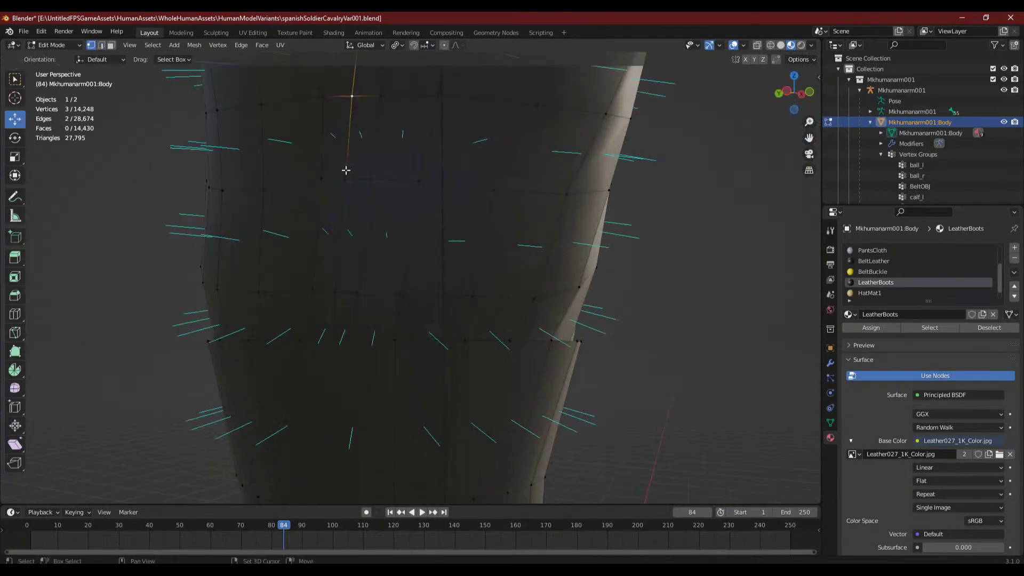
pyautogui.moveTo(338, 293); pyautogui.dragTo(351, 334, button='middle')
pyautogui.keyDown('shift'); pyautogui.click(339, 298); pyautogui.keyUp('shift')
pyautogui.moveTo(407, 279); pyautogui.dragTo(426, 266, button='middle')
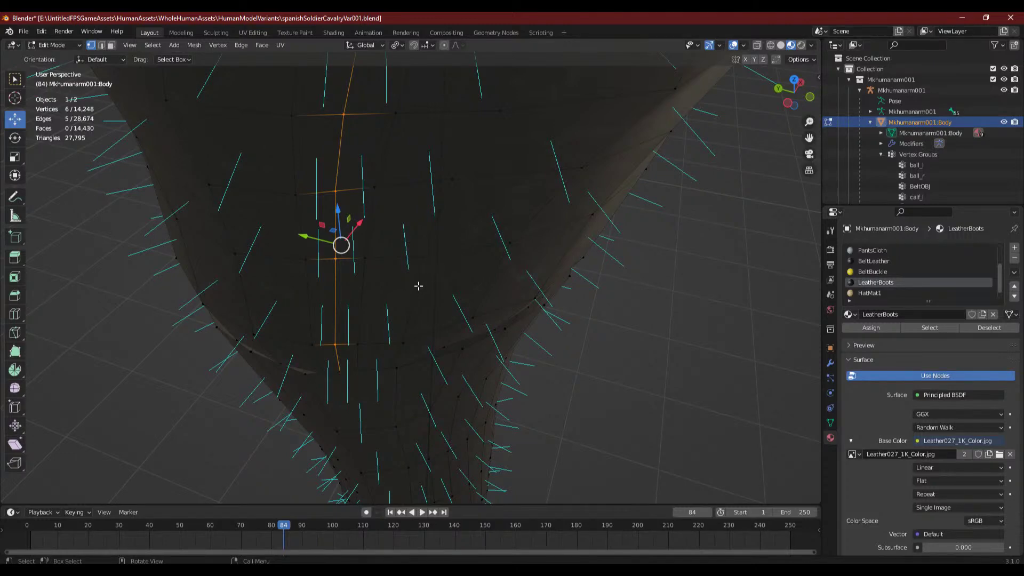
pyautogui.moveTo(418, 286); pyautogui.dragTo(451, 283, button='middle')
pyautogui.scroll(-3, 451, 282)
pyautogui.press('g')
pyautogui.press('g')
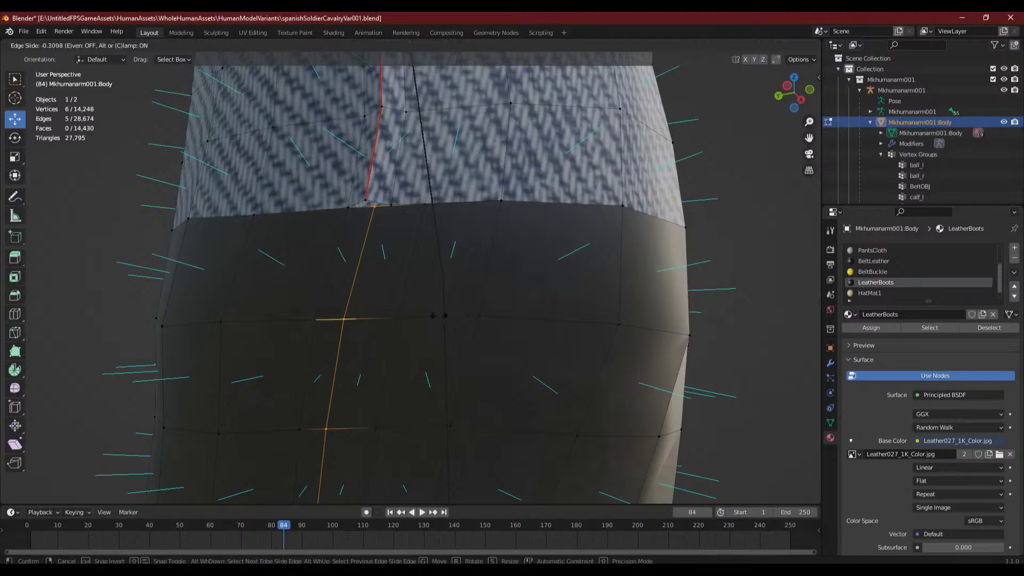
pyautogui.click(431, 319)
# - Edge-slide the neighbouring six-vertex column on the inner shaft toward the marked seam by a factor of about -0.57
pyautogui.click(425, 207)
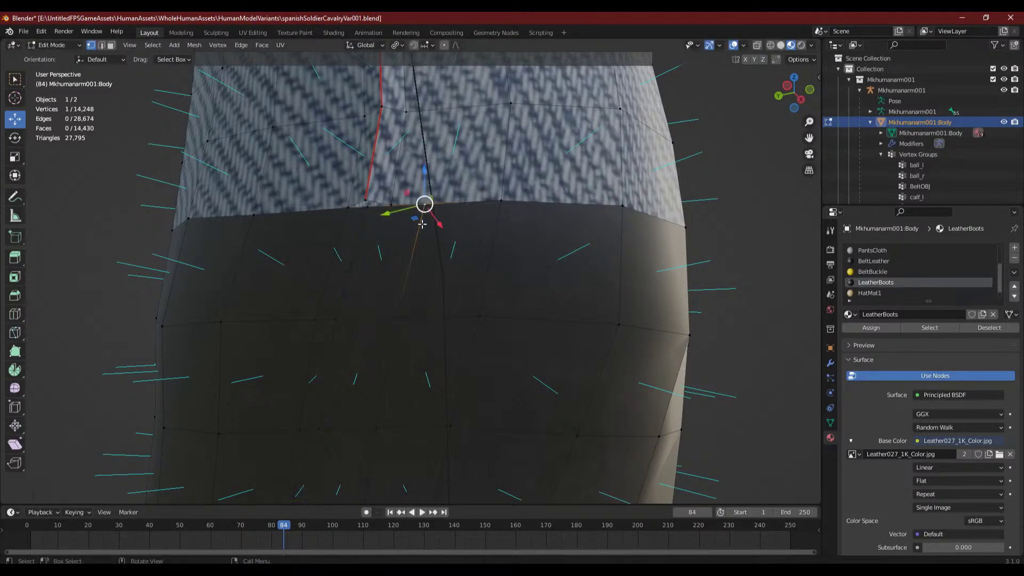
pyautogui.scroll(2, 401, 282)
pyautogui.keyDown('shift'); pyautogui.click(388, 338); pyautogui.keyUp('shift')
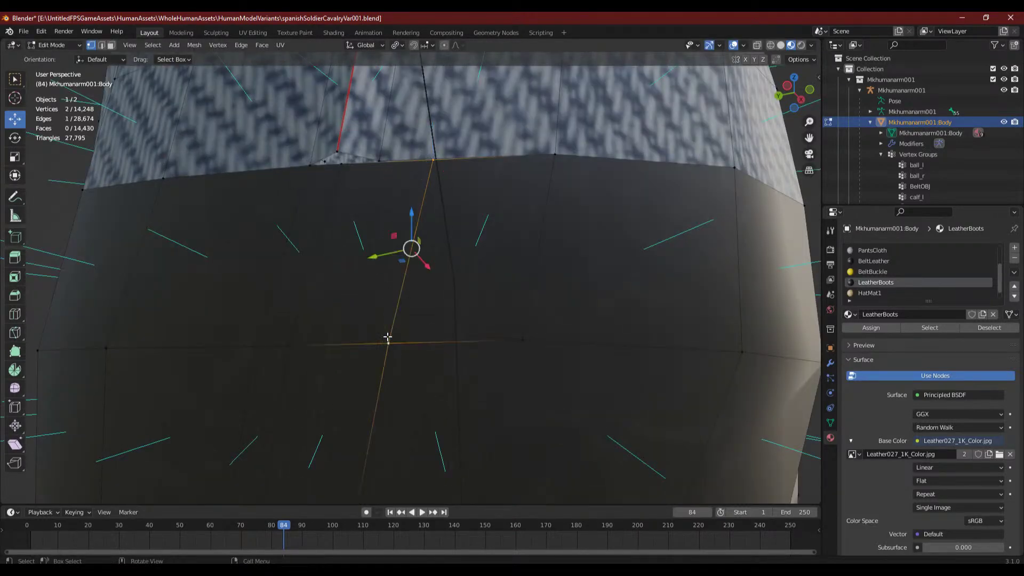
pyautogui.scroll(-7, 389, 339)
pyautogui.moveTo(413, 368); pyautogui.dragTo(413, 339, button='middle')
pyautogui.keyDown('shift'); pyautogui.click(395, 358); pyautogui.keyUp('shift')
pyautogui.keyDown('shift'); pyautogui.click(392, 399); pyautogui.keyUp('shift')
pyautogui.keyDown('shift'); pyautogui.moveTo(406, 442); pyautogui.dragTo(231, 369, button='middle'); pyautogui.keyUp('shift')
pyautogui.scroll(3, 370, 201)
pyautogui.keyDown('shift'); pyautogui.click(279, 210); pyautogui.keyUp('shift')
pyautogui.scroll(-2, 288, 213)
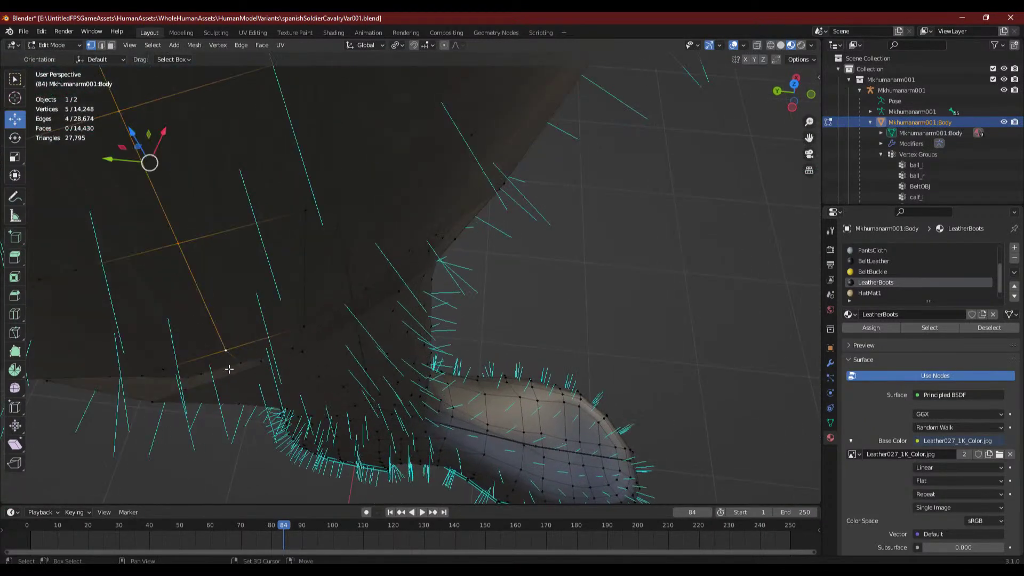
pyautogui.scroll(-3, 320, 235)
pyautogui.moveTo(325, 229); pyautogui.dragTo(427, 341, button='middle')
pyautogui.moveTo(423, 192); pyautogui.dragTo(461, 239, button='middle')
pyautogui.press('g')
pyautogui.press('g')
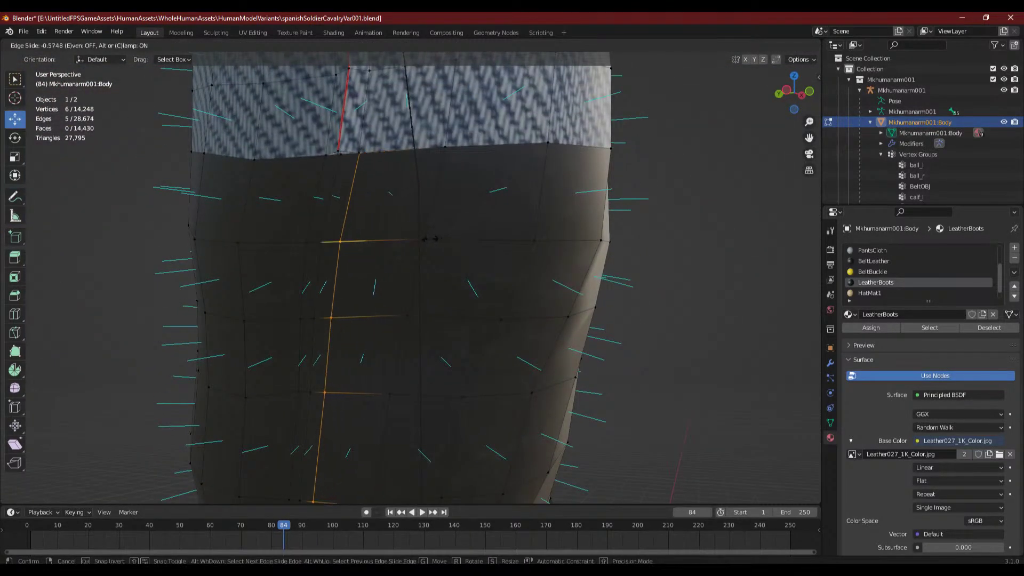
pyautogui.click(430, 239)
# - Merge the top vertices of the two new inner columns into the adjacent trouser-hem vertices beside the marked seam
pyautogui.click(404, 225)
pyautogui.scroll(3, 395, 229)
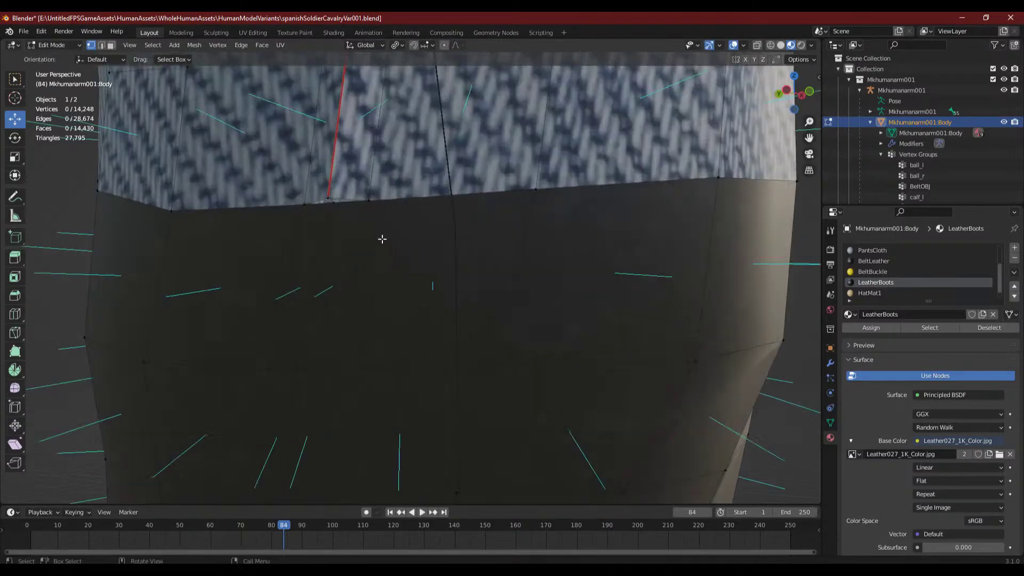
pyautogui.moveTo(375, 243); pyautogui.dragTo(364, 309, button='middle')
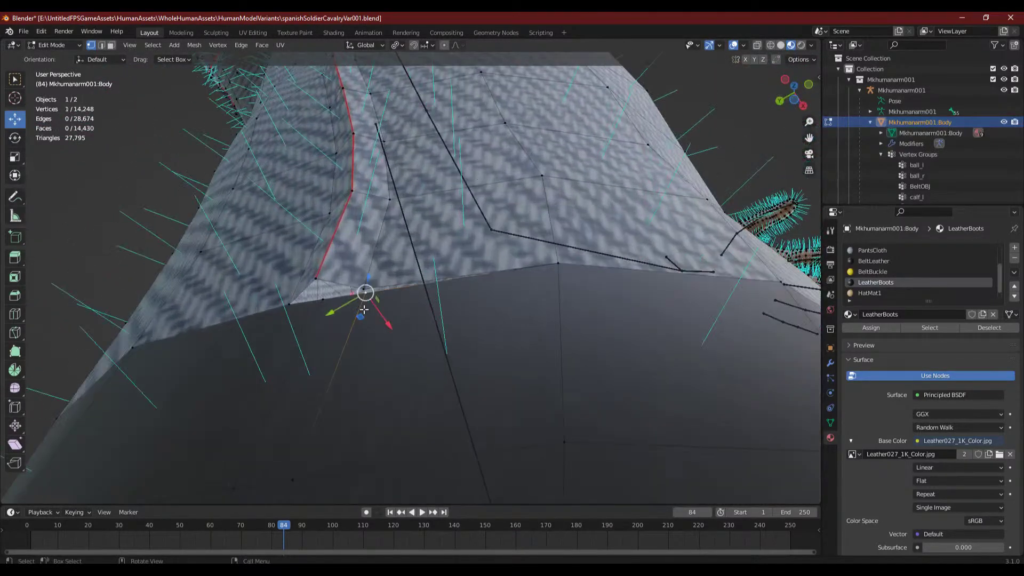
pyautogui.press('m')
pyautogui.click(372, 278)
pyautogui.click(363, 354)
pyautogui.moveTo(363, 355); pyautogui.dragTo(321, 314, button='middle')
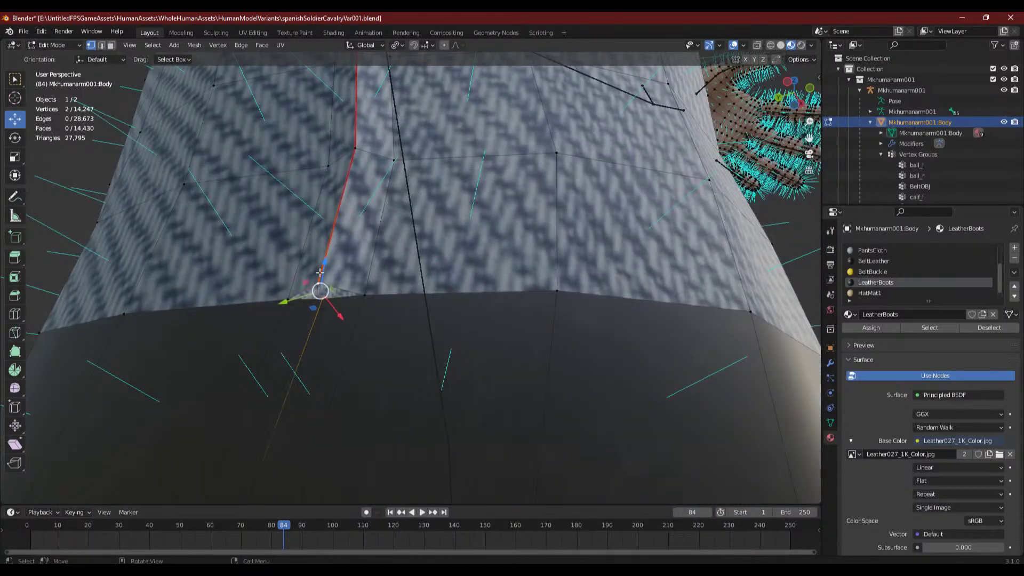
pyautogui.press('m')
pyautogui.click(320, 272)
pyautogui.click(393, 258)
pyautogui.moveTo(394, 258); pyautogui.dragTo(355, 345, button='middle')
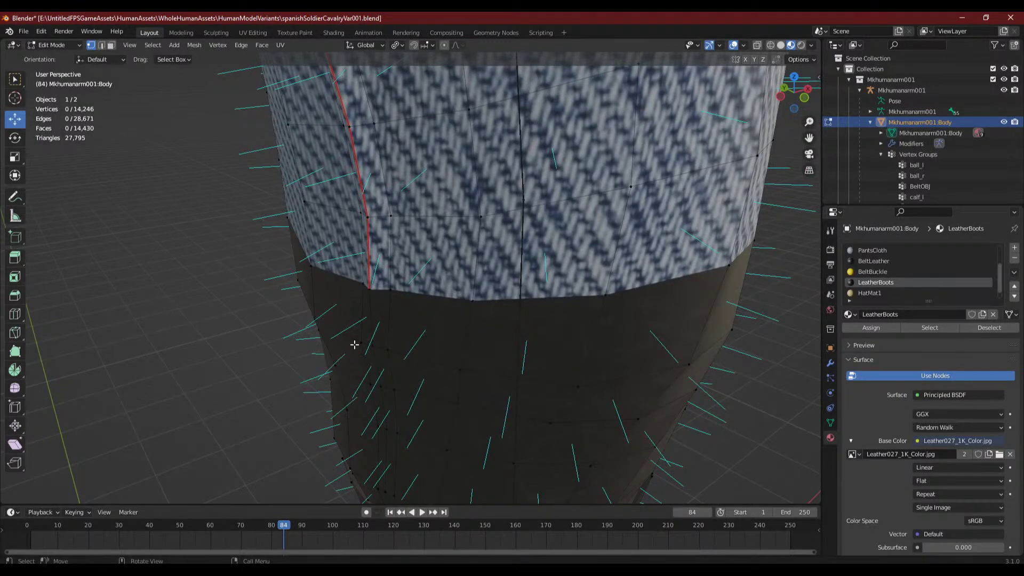
# - Scale the five-vertex seam columns on both the outer and inner sides of the boot shaft slightly outward along X in front view
pyautogui.scroll(-4, 355, 344)
pyautogui.moveTo(509, 314); pyautogui.dragTo(407, 285, button='middle')
pyautogui.scroll(4, 396, 281)
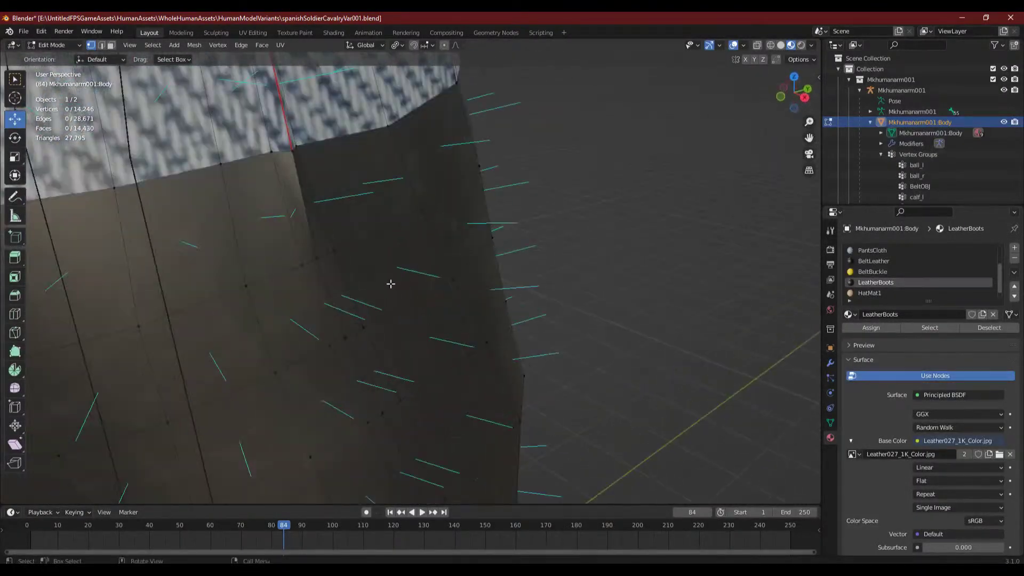
pyautogui.click(320, 257)
pyautogui.scroll(-2, 352, 309)
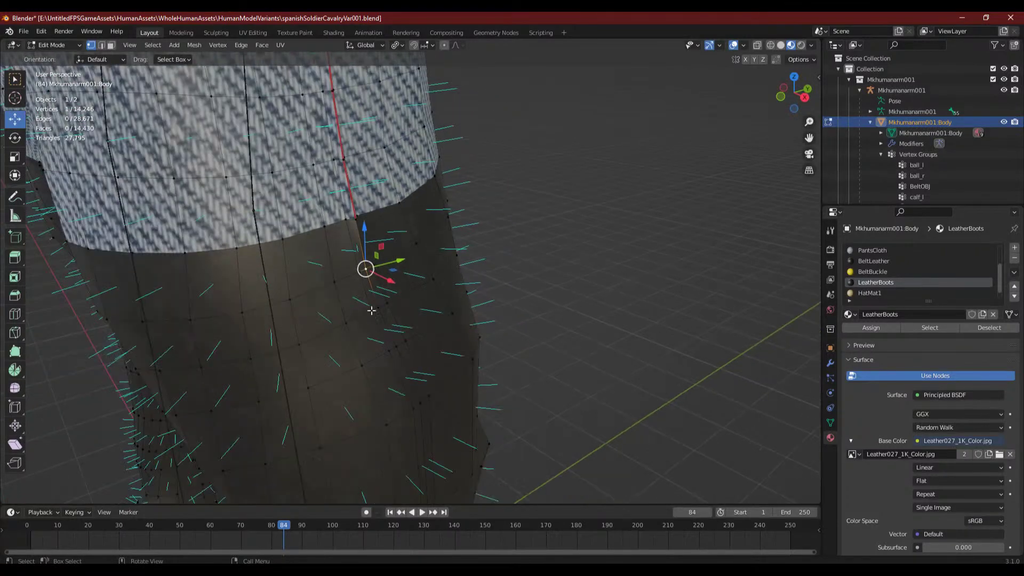
pyautogui.keyDown('shift'); pyautogui.moveTo(429, 381); pyautogui.dragTo(315, 303, button='middle'); pyautogui.keyUp('shift')
pyautogui.keyDown('shift'); pyautogui.click(294, 239); pyautogui.keyUp('shift')
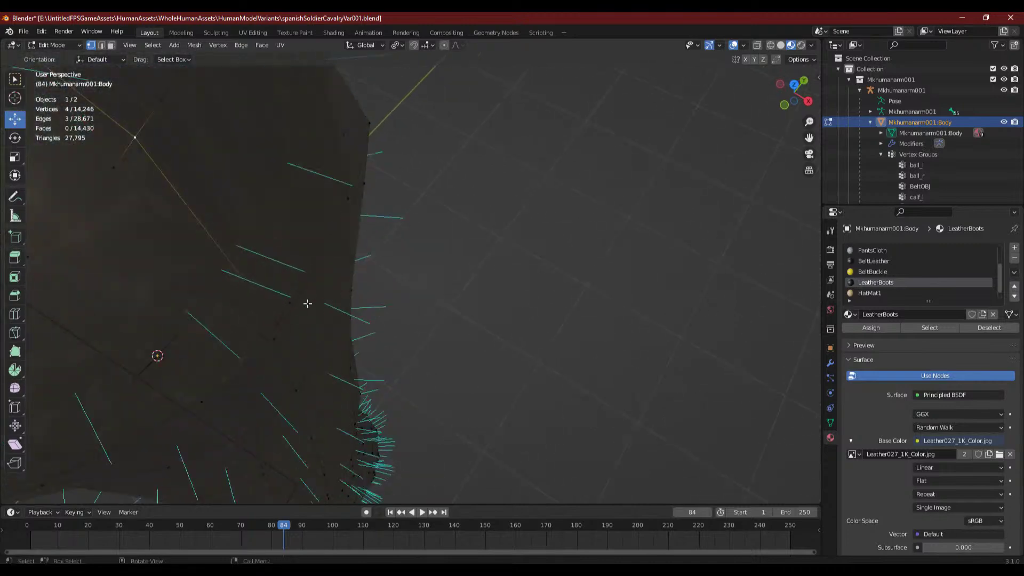
pyautogui.keyDown('shift'); pyautogui.click(274, 315); pyautogui.keyUp('shift')
pyautogui.scroll(-2, 473, 306)
pyautogui.moveTo(403, 365); pyautogui.dragTo(474, 316, button='middle')
pyautogui.scroll(-3, 405, 320)
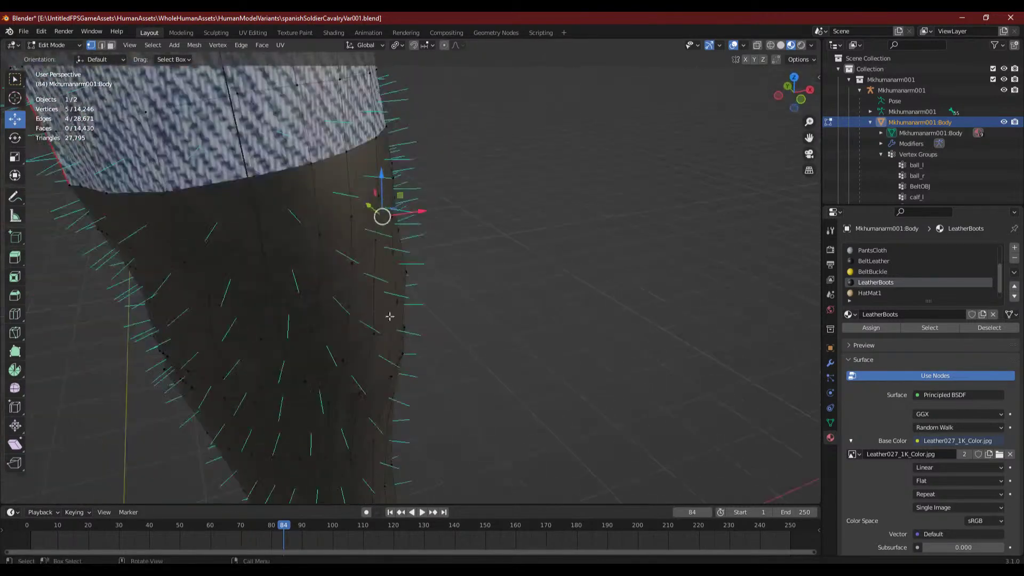
pyautogui.keyDown('shift'); pyautogui.moveTo(262, 326); pyautogui.dragTo(363, 315, button='middle'); pyautogui.keyUp('shift')
pyautogui.scroll(2, 342, 299)
pyautogui.moveTo(324, 286); pyautogui.dragTo(420, 207, button='middle')
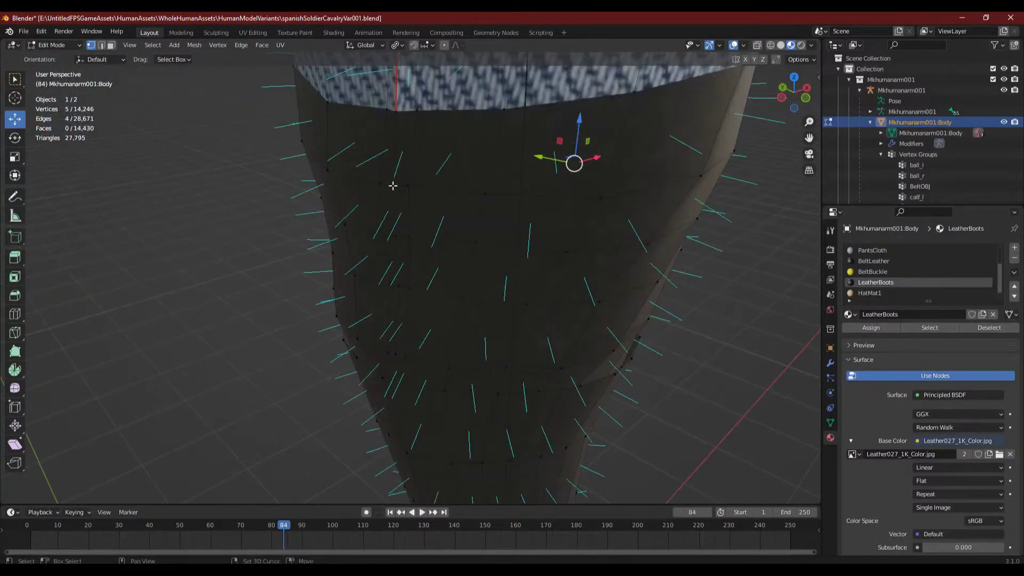
pyautogui.keyDown('shift'); pyautogui.click(396, 237); pyautogui.keyUp('shift')
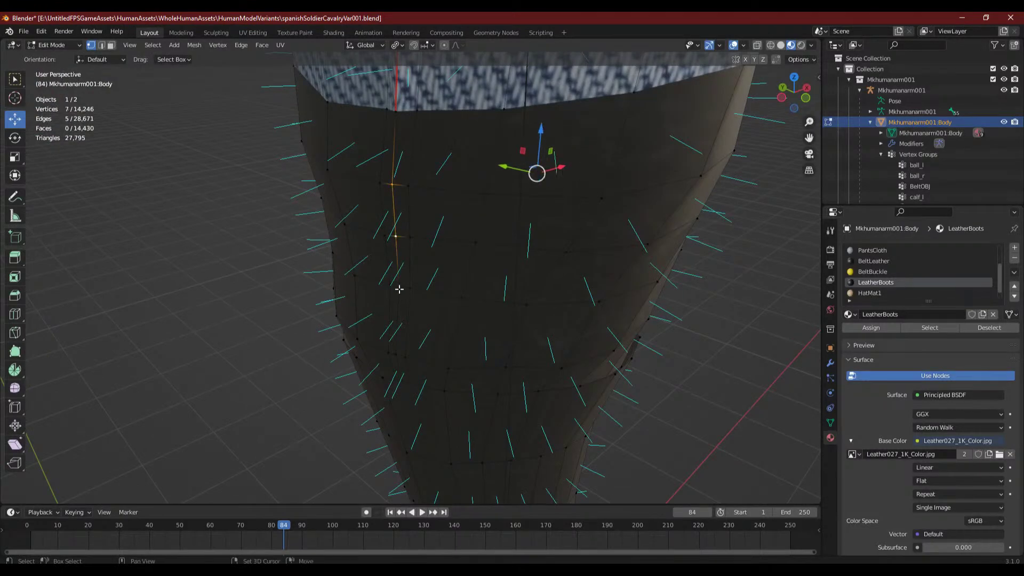
pyautogui.keyDown('shift'); pyautogui.click(398, 357); pyautogui.keyUp('shift')
pyautogui.moveTo(398, 357); pyautogui.dragTo(374, 299, button='middle')
pyautogui.scroll(-2, 408, 406)
pyautogui.scroll(3, 430, 247)
pyautogui.keyDown('shift'); pyautogui.click(448, 249); pyautogui.keyUp('shift')
pyautogui.scroll(-4, 469, 250)
pyautogui.scroll(-3, 411, 244)
pyautogui.scroll(3, 405, 282)
pyautogui.moveTo(516, 230); pyautogui.dragTo(503, 259, button='middle')
pyautogui.click(792, 100)
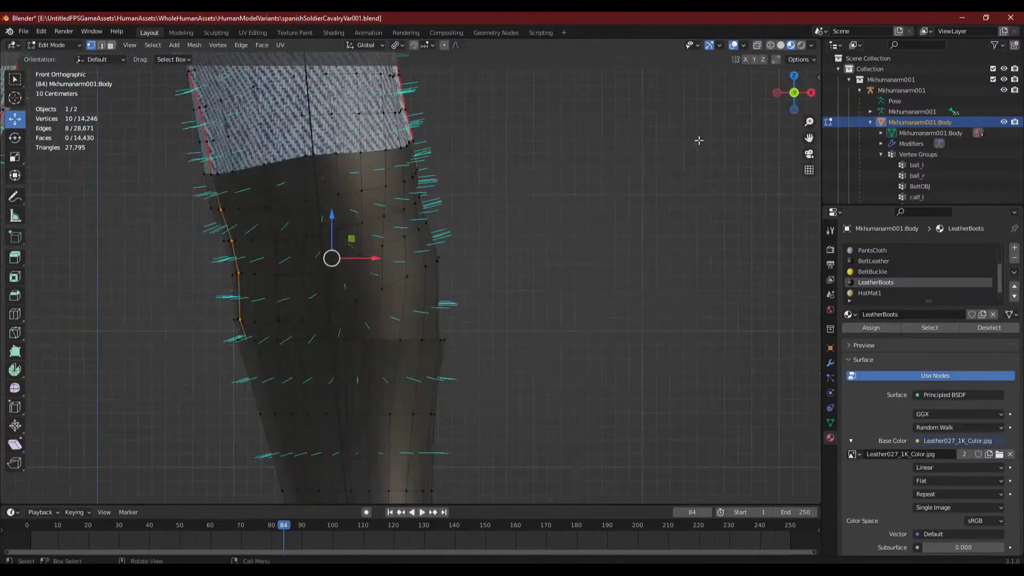
pyautogui.keyDown('shift'); pyautogui.moveTo(545, 195); pyautogui.dragTo(550, 243, button='middle'); pyautogui.keyUp('shift')
pyautogui.press('s')
pyautogui.press('x')
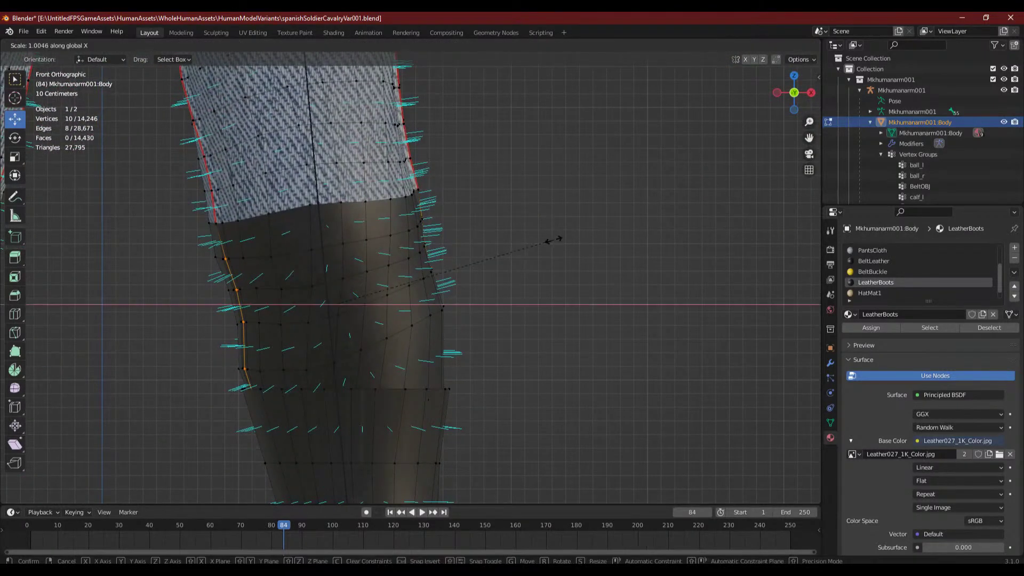
pyautogui.click(589, 245)
# - Move the five-vertex column below the outer seam slightly outward along X
pyautogui.moveTo(587, 245); pyautogui.dragTo(453, 268, button='middle')
pyautogui.scroll(2, 445, 265)
pyautogui.click(285, 211)
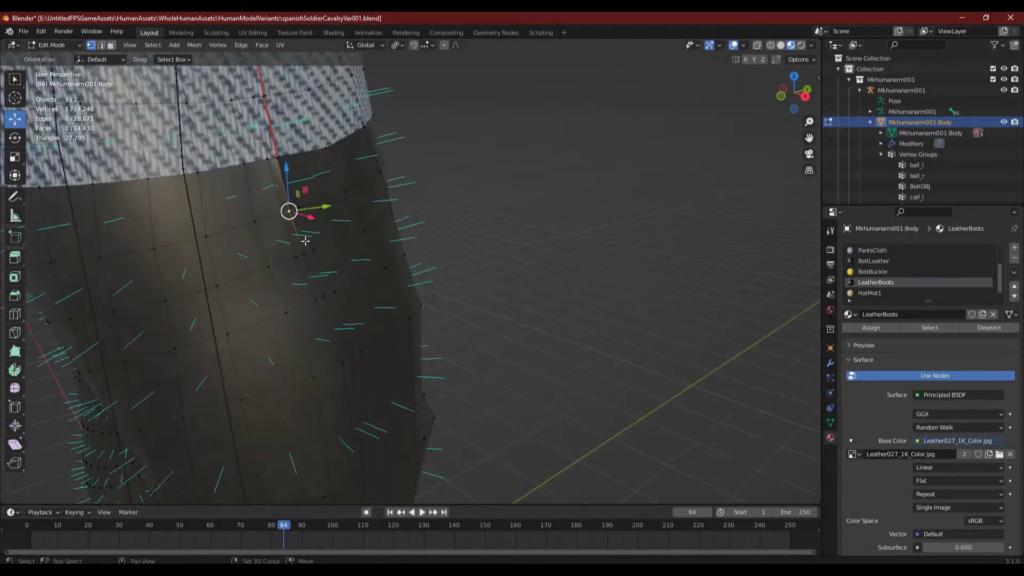
pyautogui.keyDown('shift'); pyautogui.click(352, 365); pyautogui.keyUp('shift')
pyautogui.moveTo(352, 365); pyautogui.dragTo(382, 285, button='middle')
pyautogui.scroll(4, 354, 297)
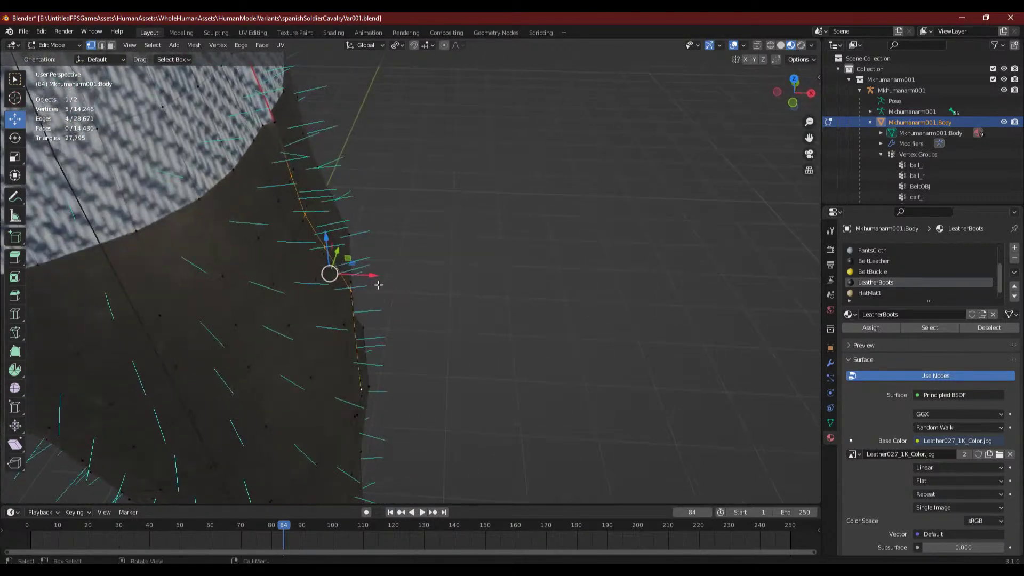
pyautogui.moveTo(376, 273); pyautogui.dragTo(385, 273)
pyautogui.click(567, 274)
# - Nudge a single vertex on the outer side of the boot shaft to smooth its contour
pyautogui.moveTo(567, 274); pyautogui.dragTo(322, 222, button='middle')
pyautogui.click(320, 211)
pyautogui.moveTo(425, 256); pyautogui.dragTo(491, 335, button='middle')
pyautogui.moveTo(510, 396); pyautogui.dragTo(505, 404)
pyautogui.click(594, 334)
pyautogui.scroll(-4, 595, 334)
# - Move the four inner seam-column vertices below the trouser hem outward along X and fine-tune their position
pyautogui.moveTo(595, 334); pyautogui.dragTo(388, 297, button='middle')
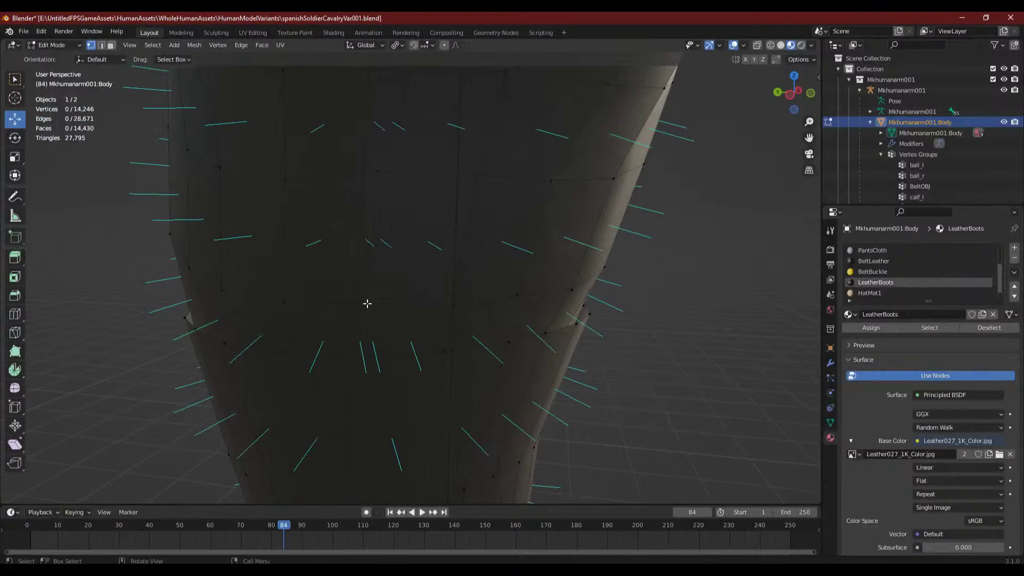
pyautogui.click(364, 303)
pyautogui.moveTo(425, 327); pyautogui.dragTo(423, 334, button='middle')
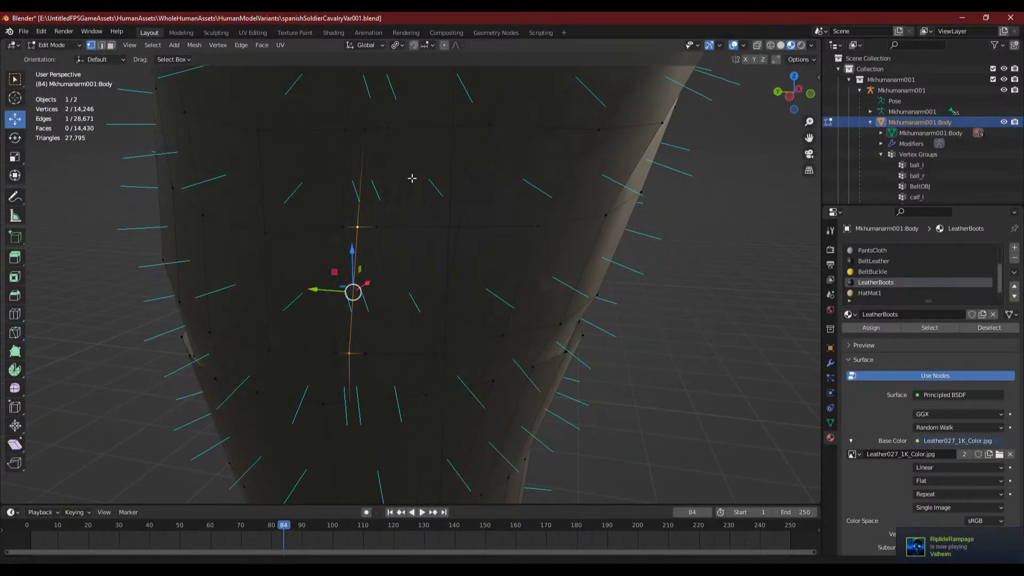
pyautogui.keyDown('shift'); pyautogui.moveTo(411, 173); pyautogui.dragTo(336, 293, button='middle'); pyautogui.keyUp('shift')
pyautogui.keyDown('shift'); pyautogui.click(350, 201); pyautogui.keyUp('shift')
pyautogui.keyDown('shift'); pyautogui.moveTo(421, 165); pyautogui.dragTo(406, 285, button='middle'); pyautogui.keyUp('shift')
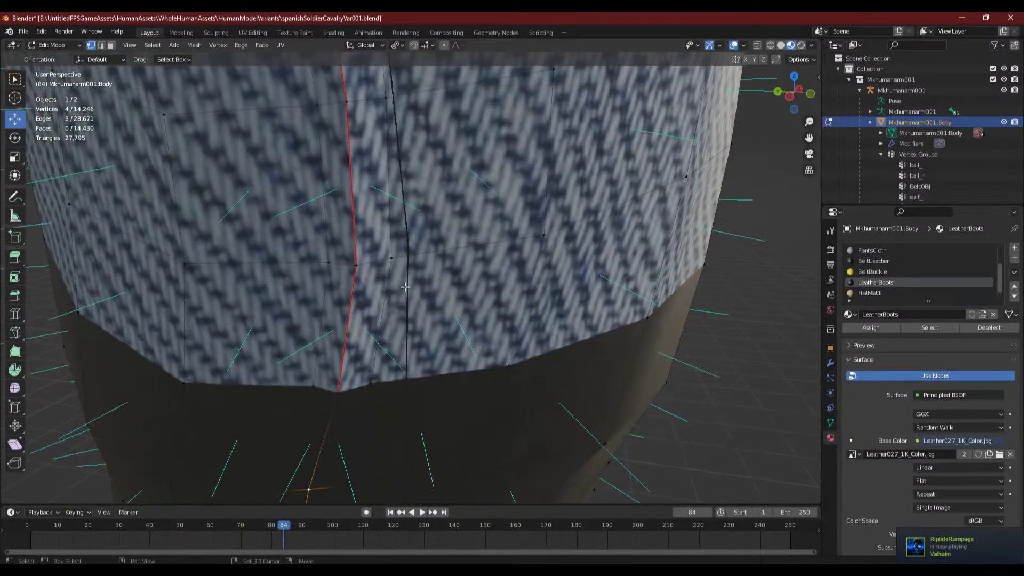
pyautogui.moveTo(343, 409); pyautogui.dragTo(351, 266, button='middle')
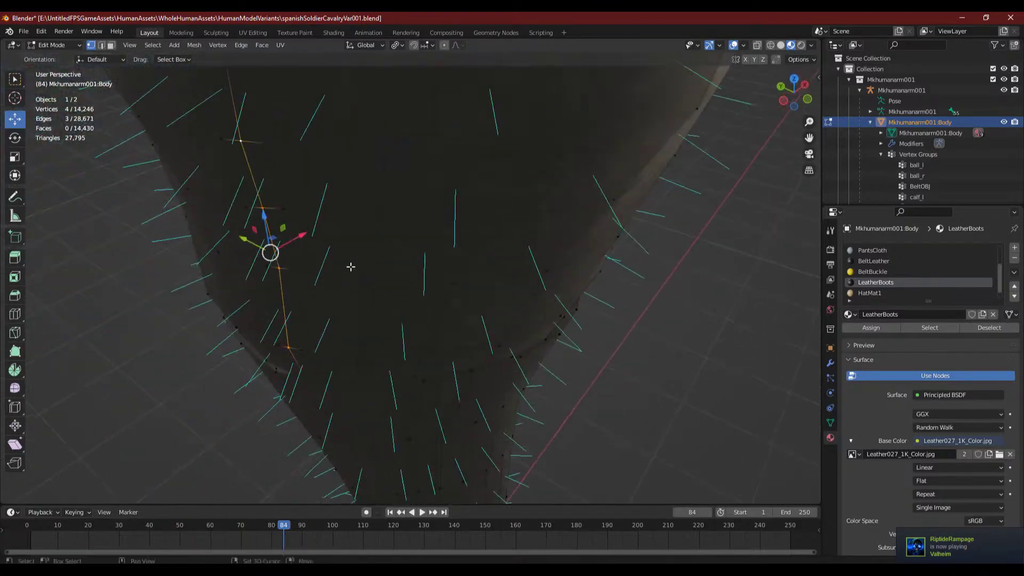
pyautogui.moveTo(303, 237); pyautogui.dragTo(291, 243)
pyautogui.moveTo(332, 255); pyautogui.dragTo(368, 266, button='middle')
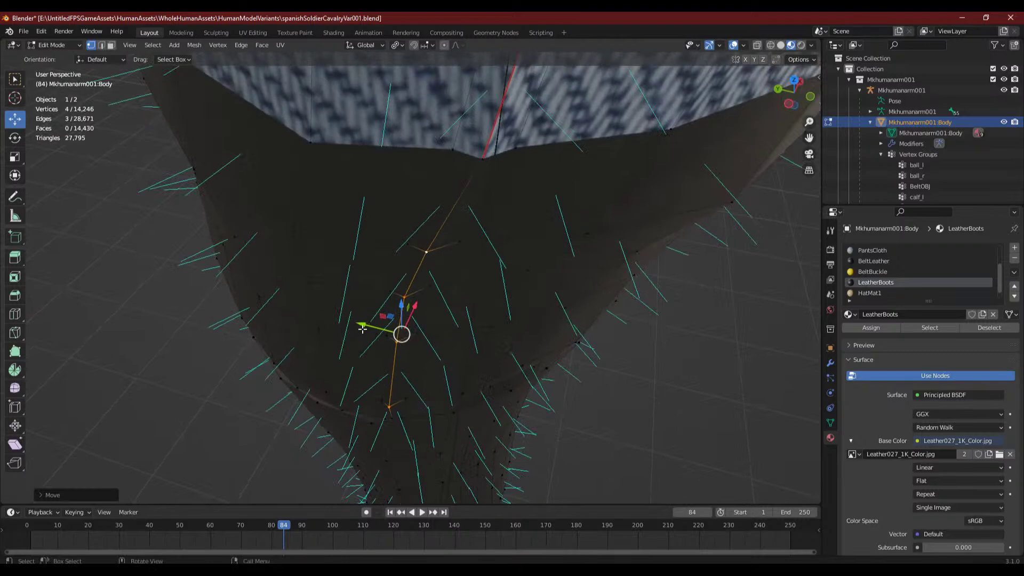
pyautogui.moveTo(366, 328); pyautogui.dragTo(422, 331, button='middle')
pyautogui.moveTo(323, 312)
pyautogui.mouseDown()
pyautogui.moveTo(252, 330)
pyautogui.moveTo(323, 317)
pyautogui.mouseUp()
pyautogui.moveTo(323, 318); pyautogui.dragTo(476, 324, button='middle')
# - Reposition the single vertex at the shaft fold beneath the inner seam column and raise it slightly along Z
pyautogui.click(444, 303)
pyautogui.moveTo(445, 336); pyautogui.dragTo(429, 350)
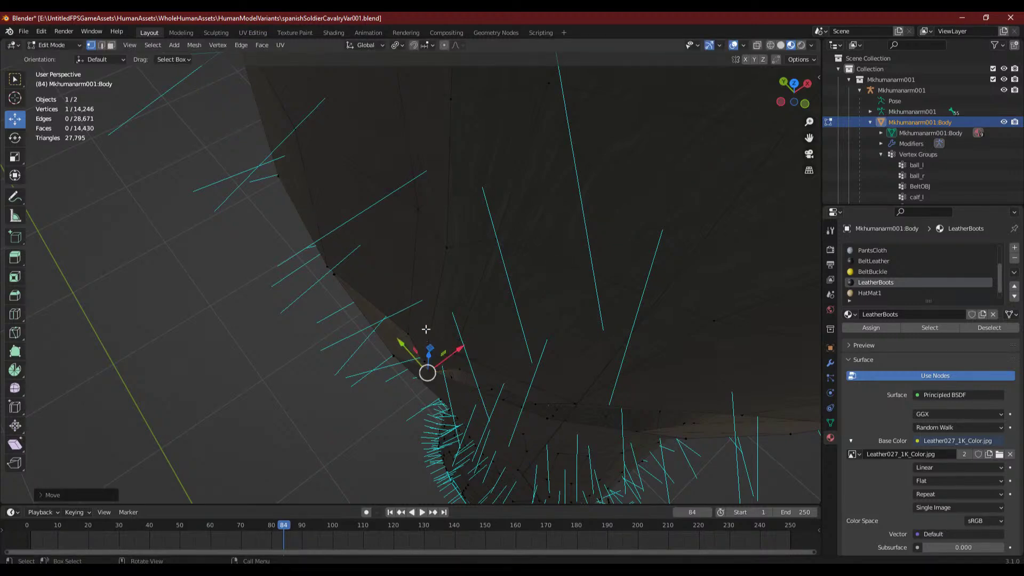
pyautogui.moveTo(472, 300)
pyautogui.mouseDown(button='middle')
pyautogui.moveTo(473, 274)
pyautogui.moveTo(472, 295)
pyautogui.mouseUp(button='middle')
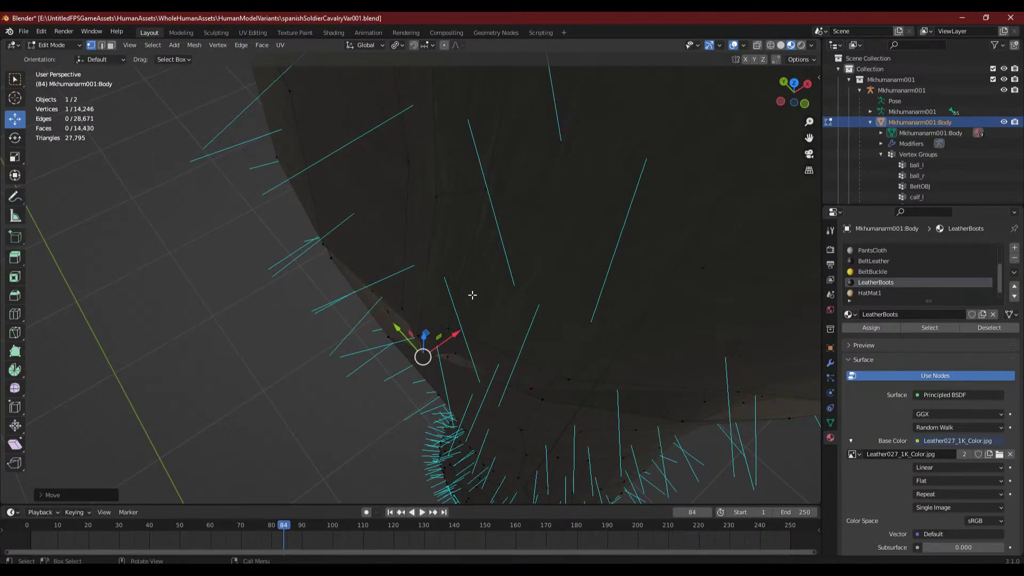
pyautogui.moveTo(427, 327); pyautogui.dragTo(430, 307)
# - Adjust a single vertex at the inner shaft fold in wireframe display, and return the viewport to Material Preview
pyautogui.moveTo(499, 273); pyautogui.dragTo(602, 165, button='middle')
pyautogui.click(770, 45)
pyautogui.moveTo(512, 197); pyautogui.dragTo(496, 213, button='middle')
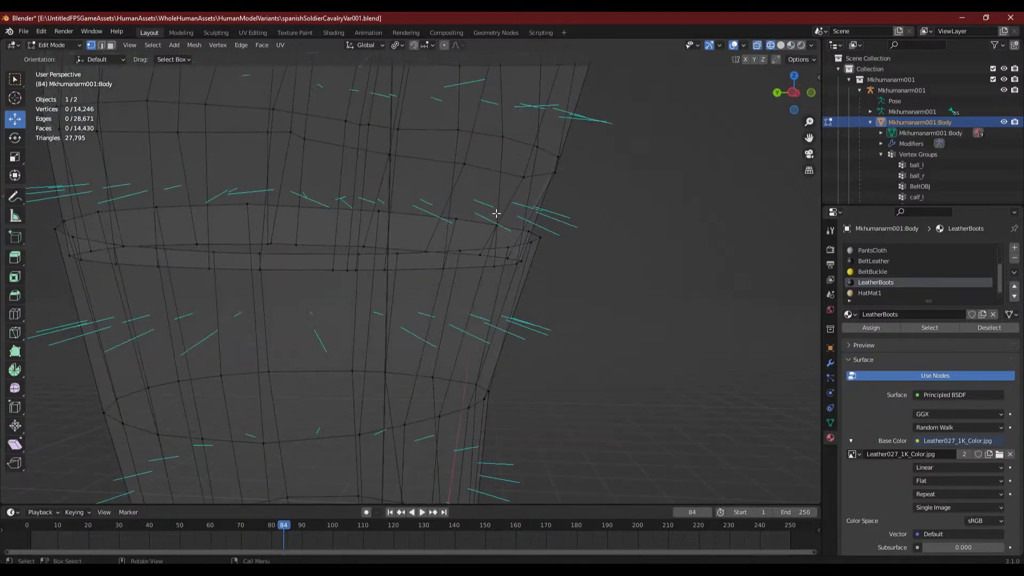
pyautogui.moveTo(320, 269); pyautogui.dragTo(308, 431, button='middle')
pyautogui.hotkey('shift', 'v')
pyautogui.click(331, 283)
pyautogui.moveTo(261, 441); pyautogui.dragTo(295, 421)
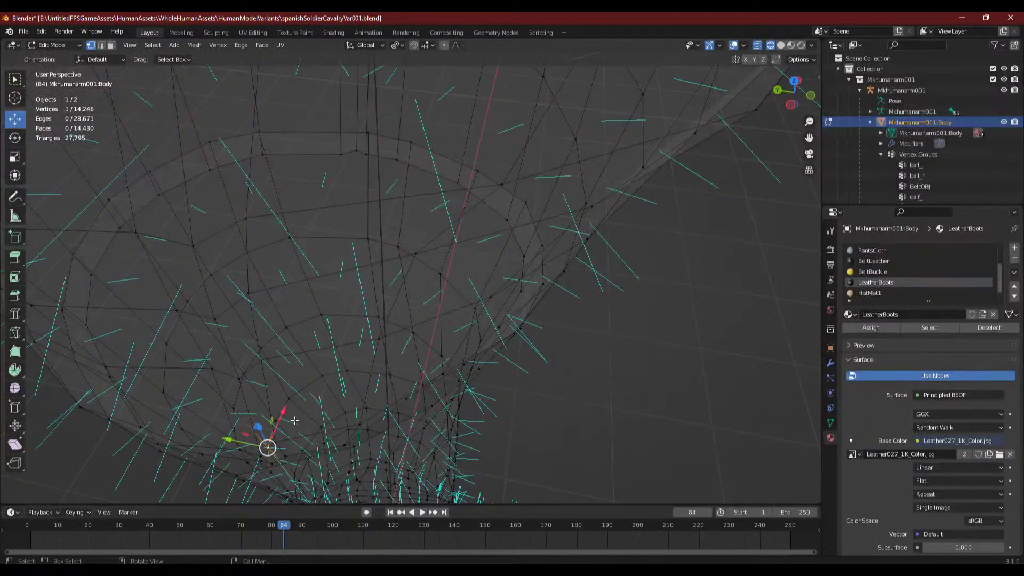
pyautogui.moveTo(292, 449); pyautogui.dragTo(302, 288, button='middle')
pyautogui.moveTo(271, 286); pyautogui.dragTo(274, 289)
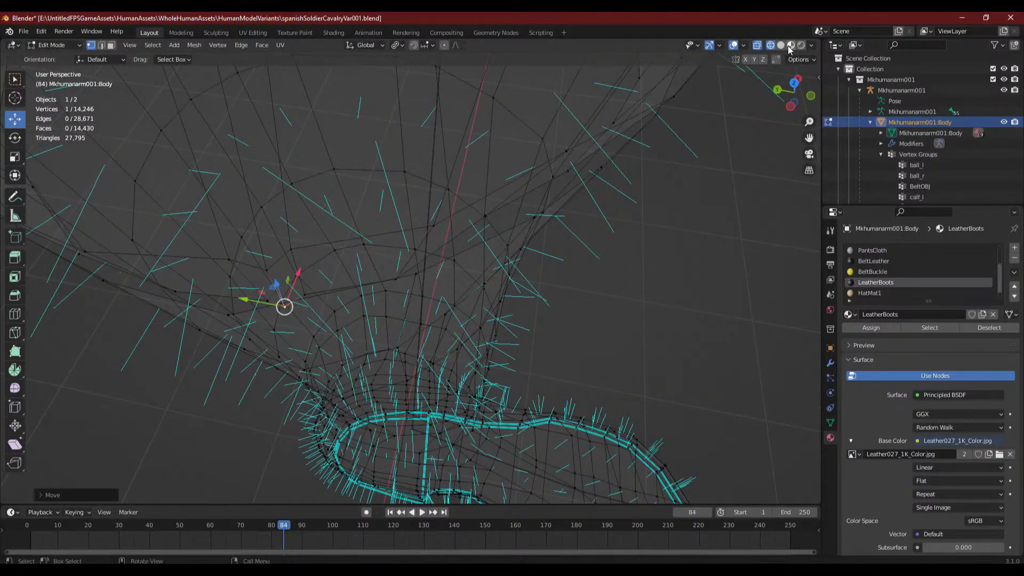
pyautogui.click(779, 46)
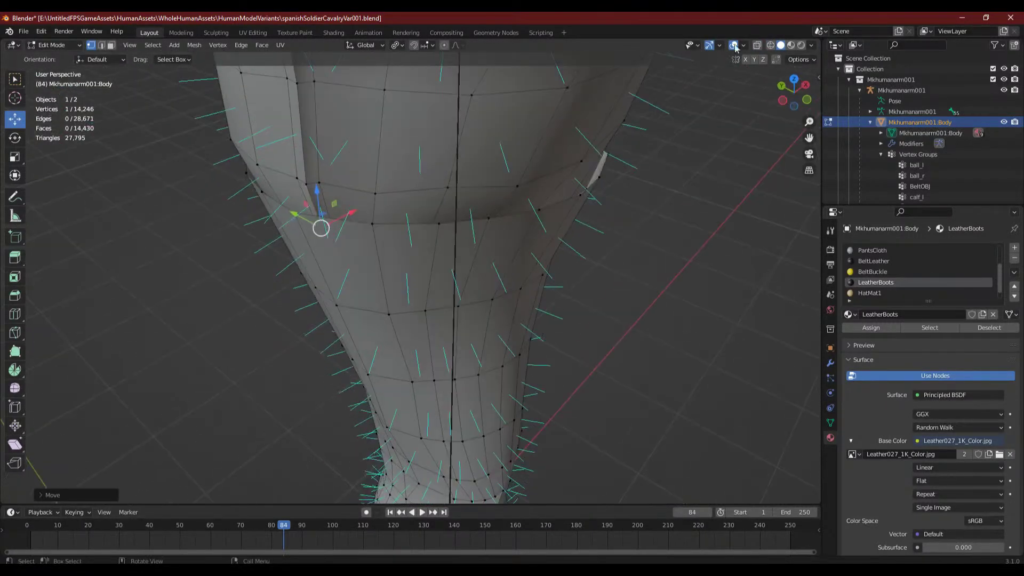
pyautogui.click(790, 45)
# - Examine the boot shaft and its lower fold from several angles for uneven vertices
pyautogui.scroll(-1, 453, 278)
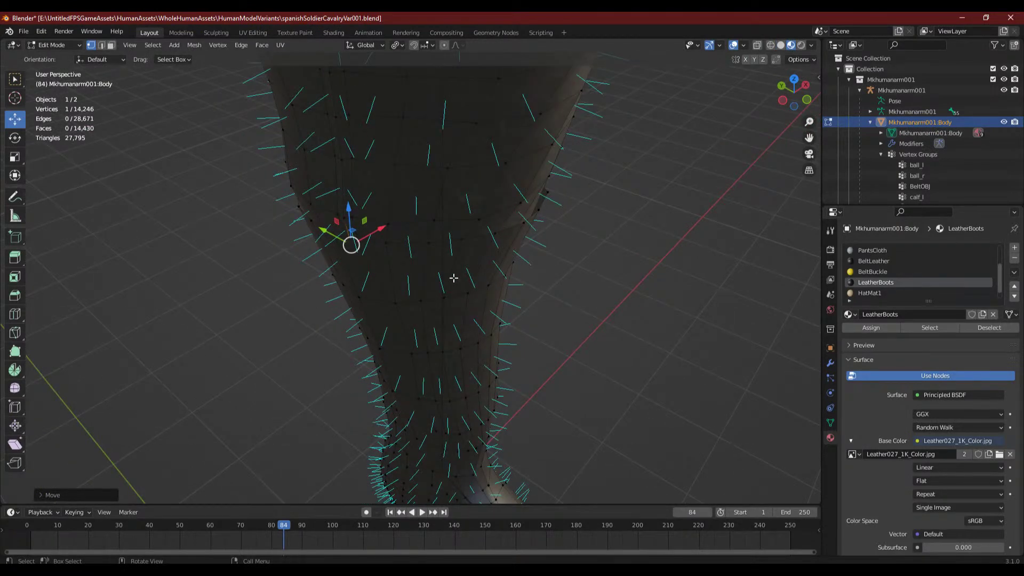
pyautogui.scroll(-4, 453, 277)
pyautogui.click(608, 257)
pyautogui.moveTo(599, 284); pyautogui.dragTo(487, 248, button='middle')
pyautogui.scroll(3, 488, 248)
pyautogui.moveTo(525, 208); pyautogui.dragTo(409, 318, button='middle')
pyautogui.scroll(-3, 409, 318)
pyautogui.moveTo(336, 359); pyautogui.dragTo(395, 398, button='middle')
pyautogui.scroll(3, 360, 251)
pyautogui.scroll(1, 374, 352)
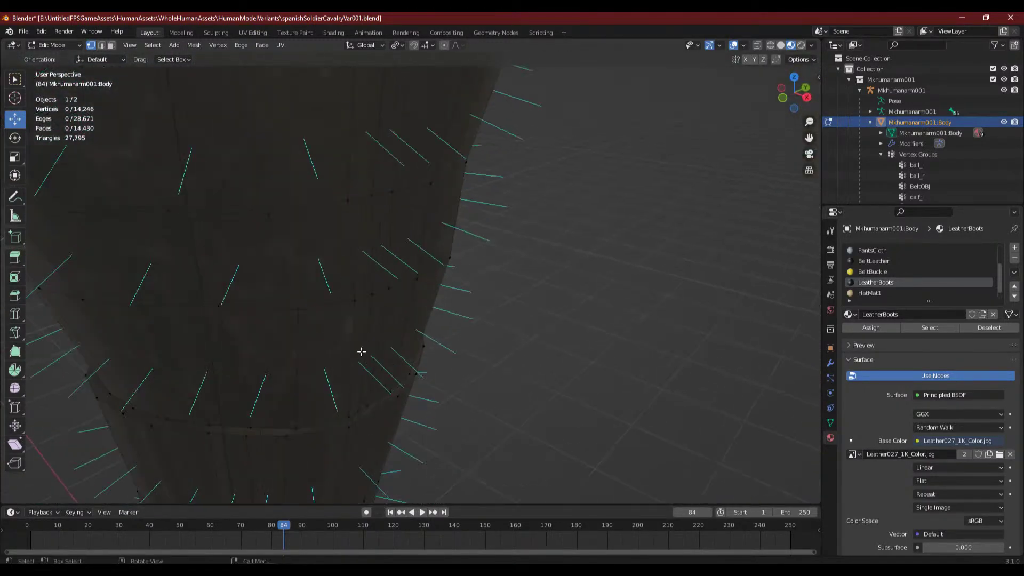
# - Merge four boot-rim vertices at the front of the leg into the adjacent trouser-hem vertices using At Last
pyautogui.scroll(1, 364, 366)
pyautogui.scroll(-3, 365, 362)
pyautogui.keyDown('shift'); pyautogui.moveTo(336, 256); pyautogui.dragTo(350, 341, button='middle'); pyautogui.keyUp('shift')
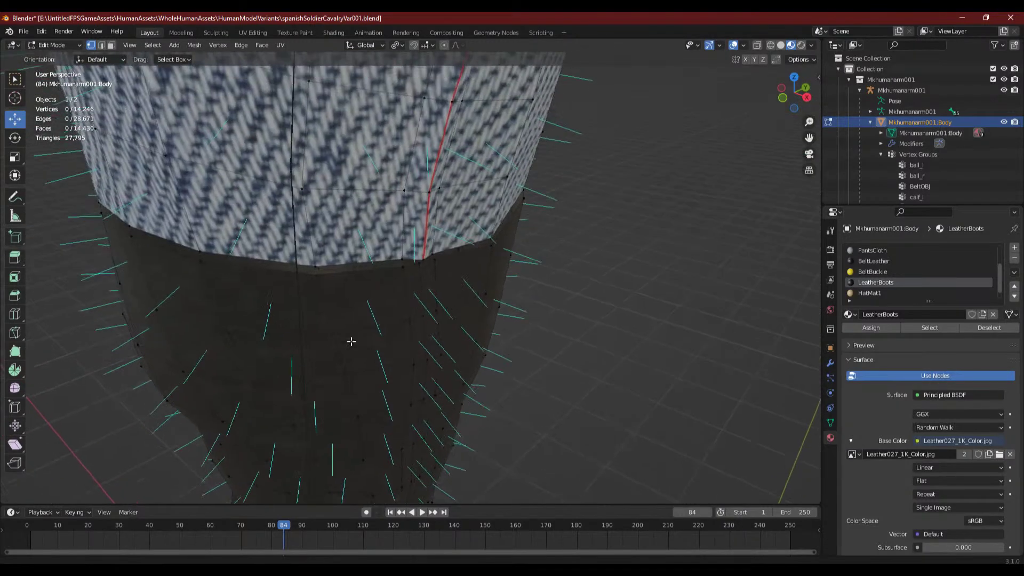
pyautogui.press('m')
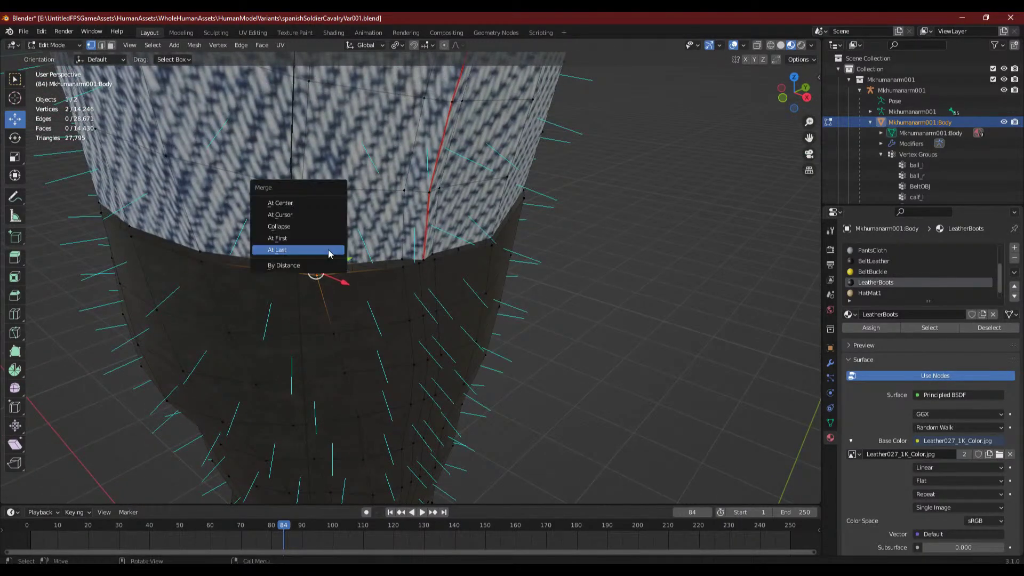
pyautogui.click(328, 250)
pyautogui.press('m')
pyautogui.click(212, 244)
pyautogui.click(134, 239)
pyautogui.moveTo(205, 299)
pyautogui.mouseDown(button='middle')
pyautogui.moveTo(246, 288)
pyautogui.moveTo(226, 338)
pyautogui.moveTo(217, 312)
pyautogui.mouseUp(button='middle')
pyautogui.press('m')
pyautogui.click(234, 263)
pyautogui.press('m')
pyautogui.click(227, 279)
# - Merge the next three pairs of boot-rim and trouser-hem vertices around the leg using At Last
pyautogui.moveTo(171, 352); pyautogui.dragTo(323, 342, button='middle')
pyautogui.click(343, 323)
pyautogui.press('m')
pyautogui.click(344, 297)
pyautogui.click(373, 331)
pyautogui.keyDown('shift'); pyautogui.click(375, 305); pyautogui.keyUp('shift')
pyautogui.press('m')
pyautogui.click(374, 305)
pyautogui.click(307, 288)
pyautogui.press('m')
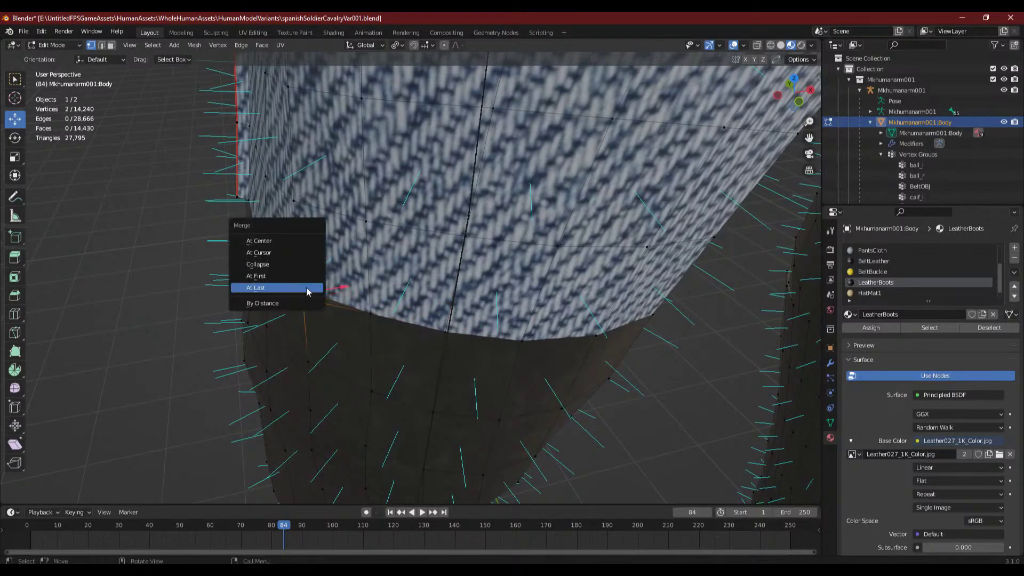
pyautogui.click(306, 286)
# - Continue around the hem, merging three further boot-rim vertices into their trouser-hem neighbours up to the outer seam
pyautogui.moveTo(306, 288); pyautogui.dragTo(304, 387, button='middle')
pyautogui.click(451, 310)
pyautogui.keyDown('shift'); pyautogui.click(449, 300); pyautogui.keyUp('shift')
pyautogui.press('m')
pyautogui.click(448, 299)
pyautogui.click(403, 276)
pyautogui.keyDown('shift'); pyautogui.click(358, 245); pyautogui.keyUp('shift')
pyautogui.press('m')
pyautogui.click(414, 263)
pyautogui.moveTo(414, 263); pyautogui.dragTo(462, 327, button='middle')
pyautogui.click(447, 272)
pyautogui.keyDown('shift'); pyautogui.click(444, 244); pyautogui.keyUp('shift')
pyautogui.press('m')
pyautogui.click(437, 251)
# - Merge two boot-rim vertices past the outer seam into the corresponding trouser-hem vertices
pyautogui.moveTo(343, 281); pyautogui.dragTo(416, 410, button='middle')
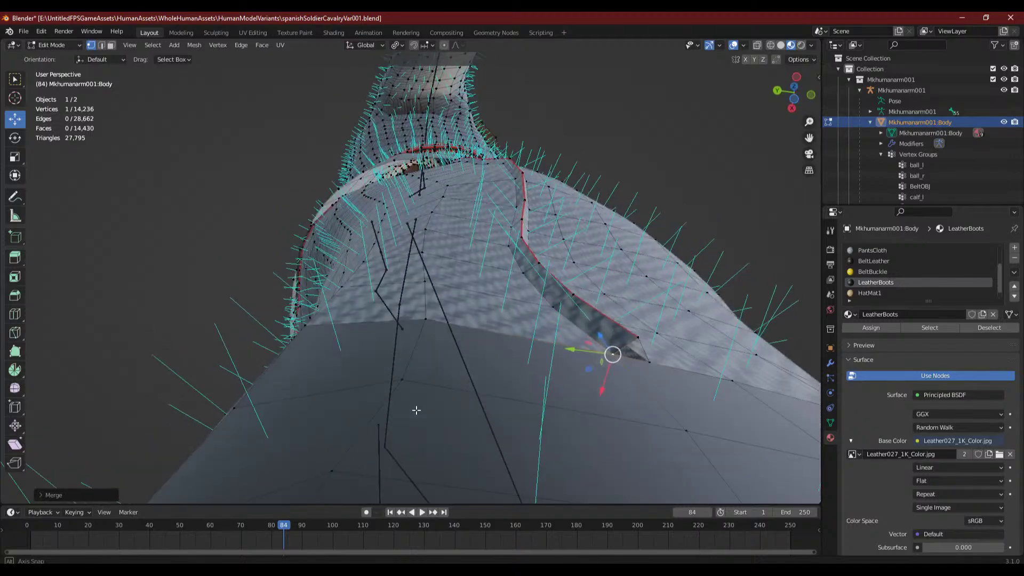
pyautogui.moveTo(427, 339); pyautogui.dragTo(423, 302, button='middle')
pyautogui.click(265, 262)
pyautogui.keyDown('shift'); pyautogui.click(293, 221); pyautogui.keyUp('shift')
pyautogui.press('m')
pyautogui.click(294, 221)
pyautogui.moveTo(167, 339); pyautogui.dragTo(197, 341, button='middle')
pyautogui.click(205, 294)
pyautogui.keyDown('shift'); pyautogui.click(210, 280); pyautogui.keyUp('shift')
pyautogui.press('m')
pyautogui.click(210, 280)
# - Try to merge the rim vertices between the back of the leg and the inner seam into the trouser hem
pyautogui.moveTo(212, 280); pyautogui.dragTo(229, 352, button='middle')
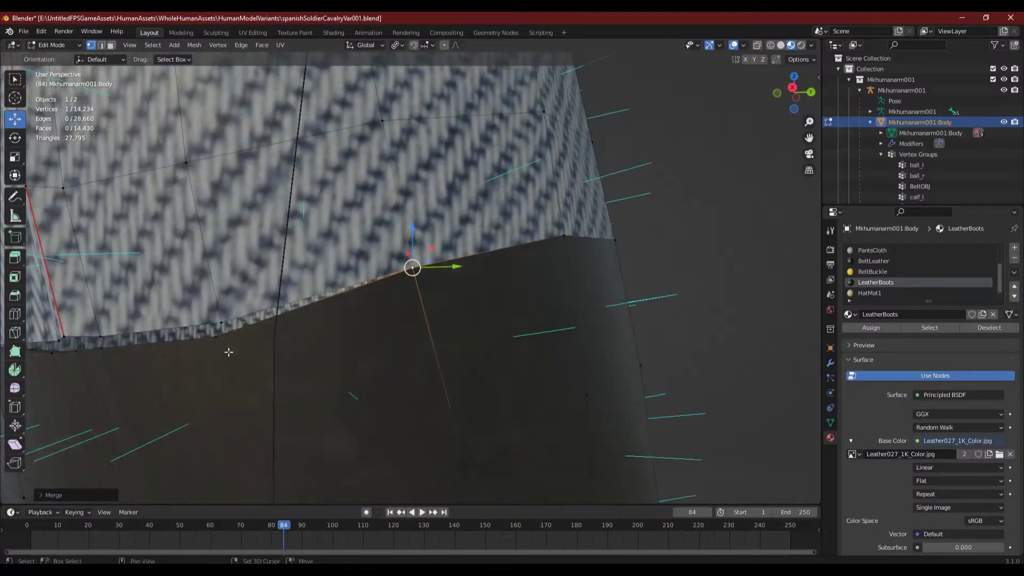
pyautogui.keyDown('shift'); pyautogui.click(216, 334); pyautogui.keyUp('shift')
pyautogui.keyDown('shift'); pyautogui.click(223, 315); pyautogui.keyUp('shift')
pyautogui.press('m')
pyautogui.click(233, 303)
pyautogui.click(101, 347)
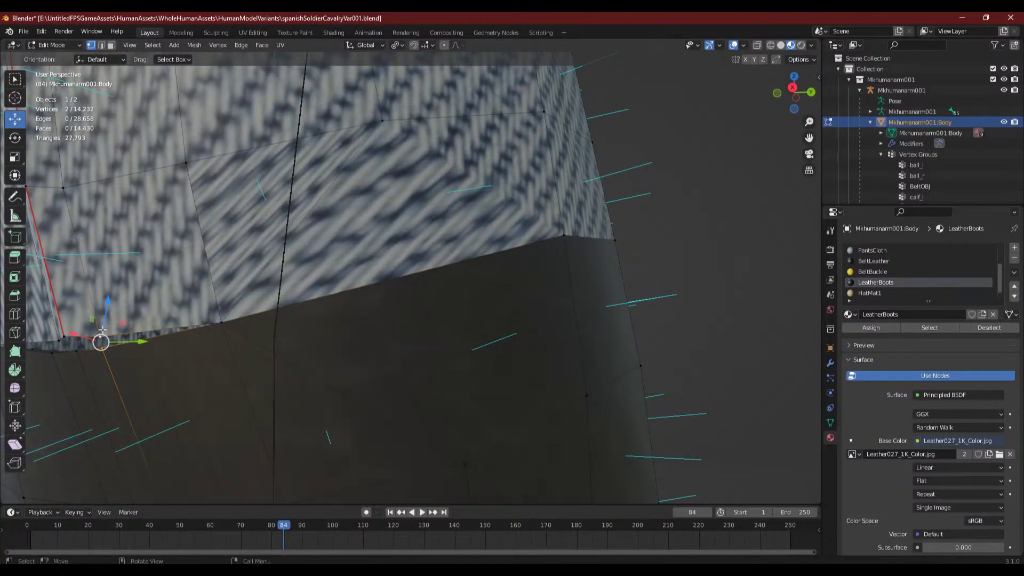
pyautogui.press('m')
pyautogui.click(102, 330)
pyautogui.moveTo(101, 335); pyautogui.dragTo(340, 238, button='middle')
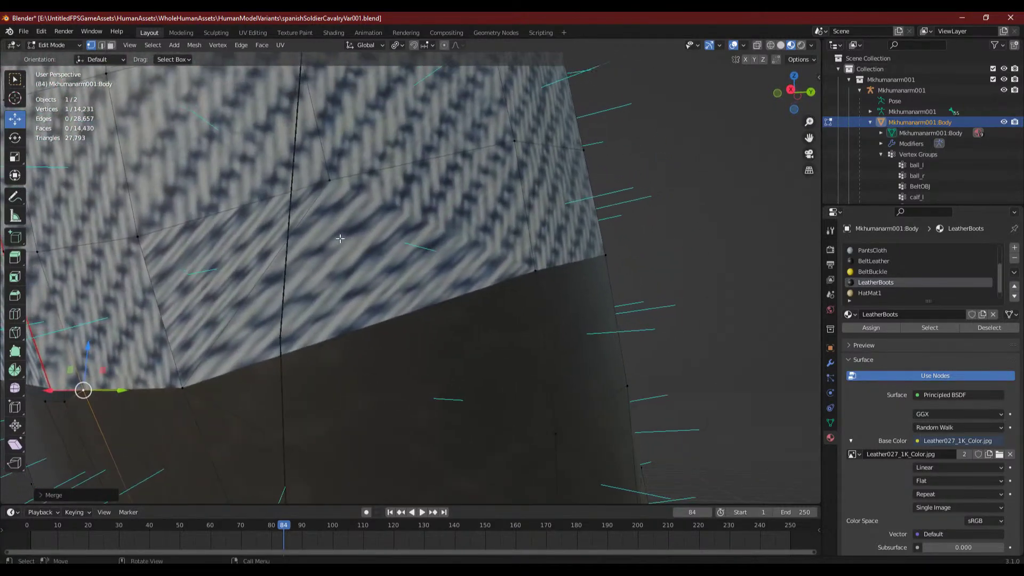
# - Check the distorted trouser faces above the hem and undo the last rim merges
pyautogui.click(298, 313)
pyautogui.click(241, 277)
pyautogui.moveTo(241, 276); pyautogui.dragTo(248, 337, button='middle')
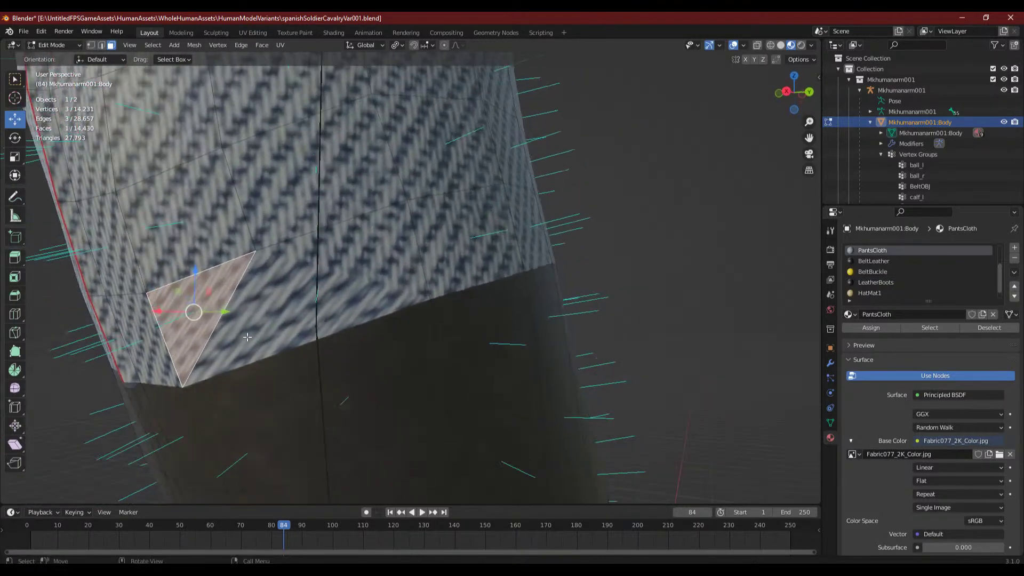
pyautogui.hotkey('ctrl', 'z')
pyautogui.hotkey('ctrl', 'z')
pyautogui.hotkey('ctrl', 'z')
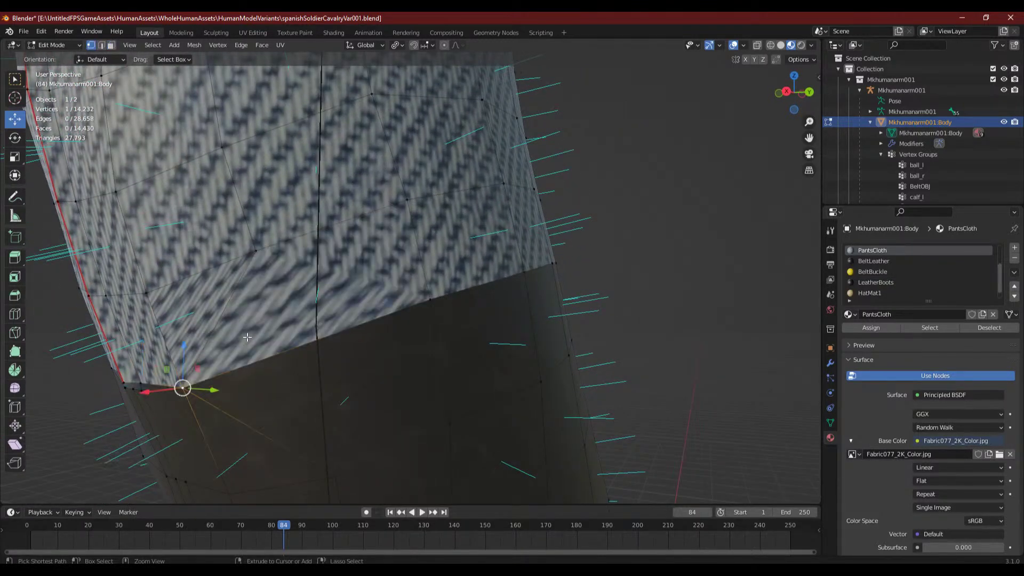
pyautogui.moveTo(247, 336); pyautogui.dragTo(271, 310, button='middle')
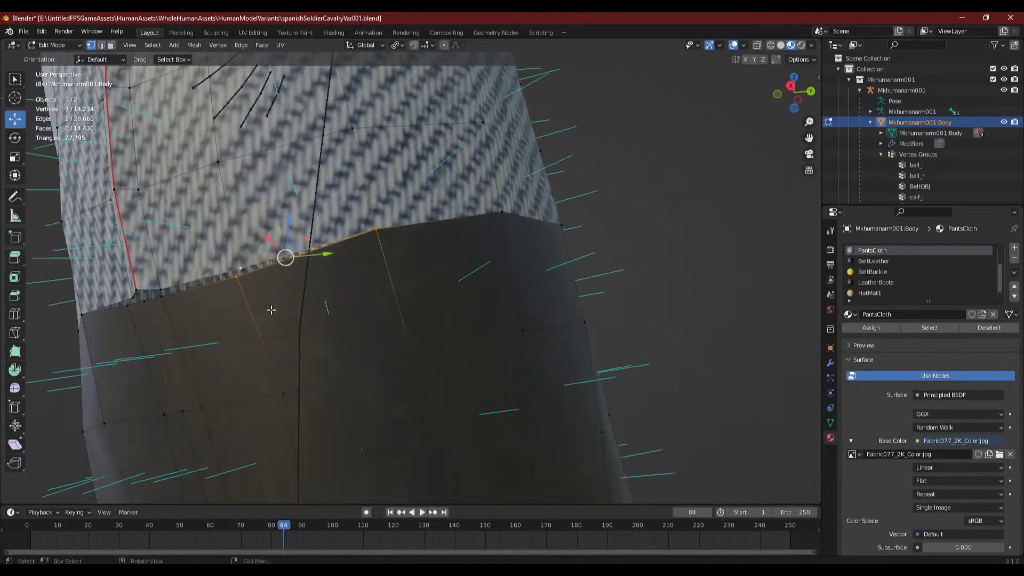
# - Merge a single boot-rim vertex behind the inner seam into the hem vertex directly above it
pyautogui.scroll(4, 320, 213)
pyautogui.click(358, 207)
pyautogui.click(348, 184)
pyautogui.moveTo(377, 246); pyautogui.dragTo(399, 249, button='middle')
pyautogui.click(271, 295)
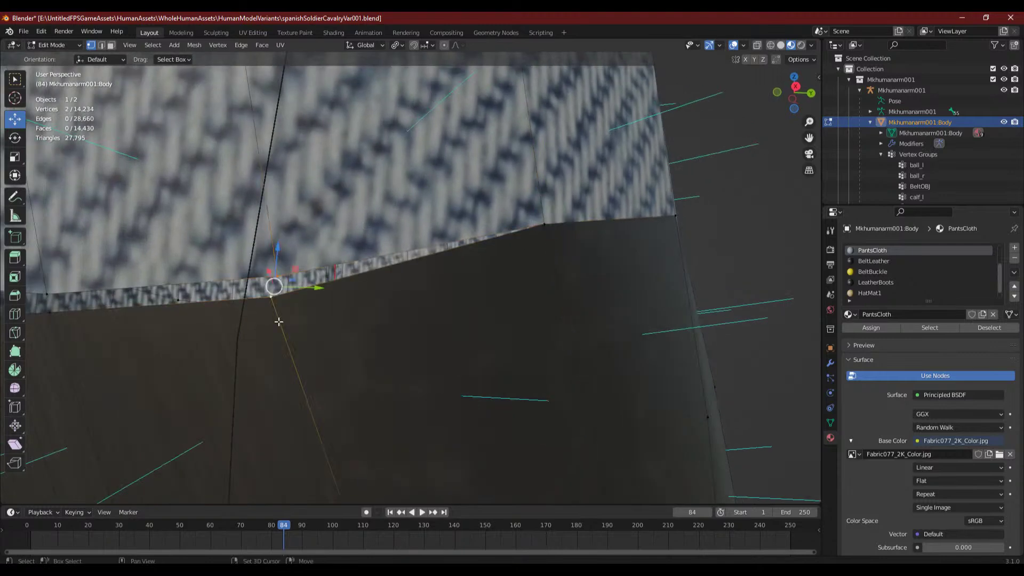
pyautogui.press('m')
pyautogui.click(288, 267)
# - Close the remaining hem gap beneath the inner seam by merging its three boot-rim vertices into the trouser vertices
pyautogui.scroll(-4, 269, 343)
pyautogui.click(463, 266)
pyautogui.moveTo(472, 293); pyautogui.dragTo(398, 317, button='middle')
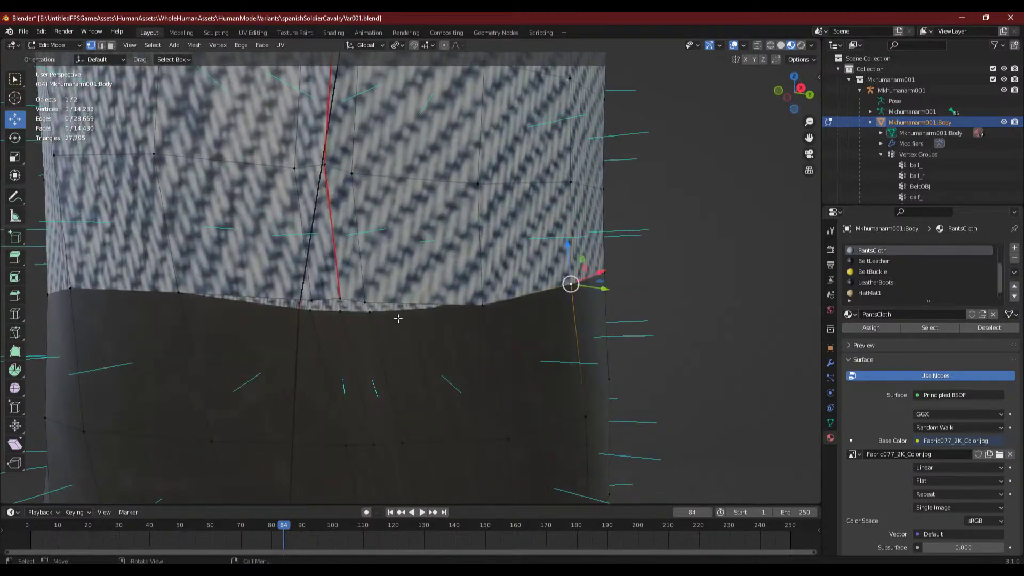
pyautogui.press('m')
pyautogui.click(365, 292)
pyautogui.scroll(2, 286, 349)
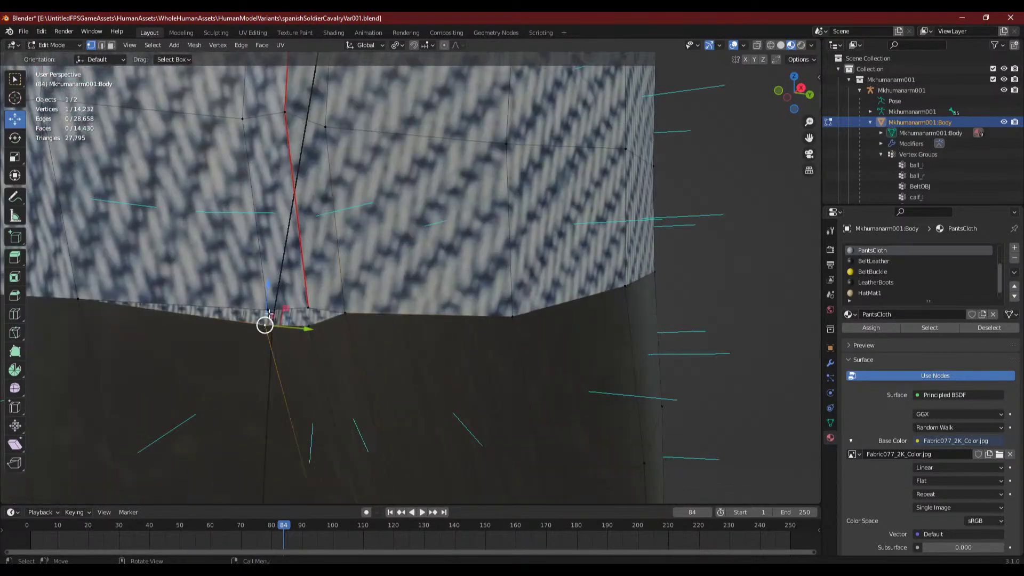
pyautogui.press('m')
pyautogui.click(270, 300)
pyautogui.click(312, 308)
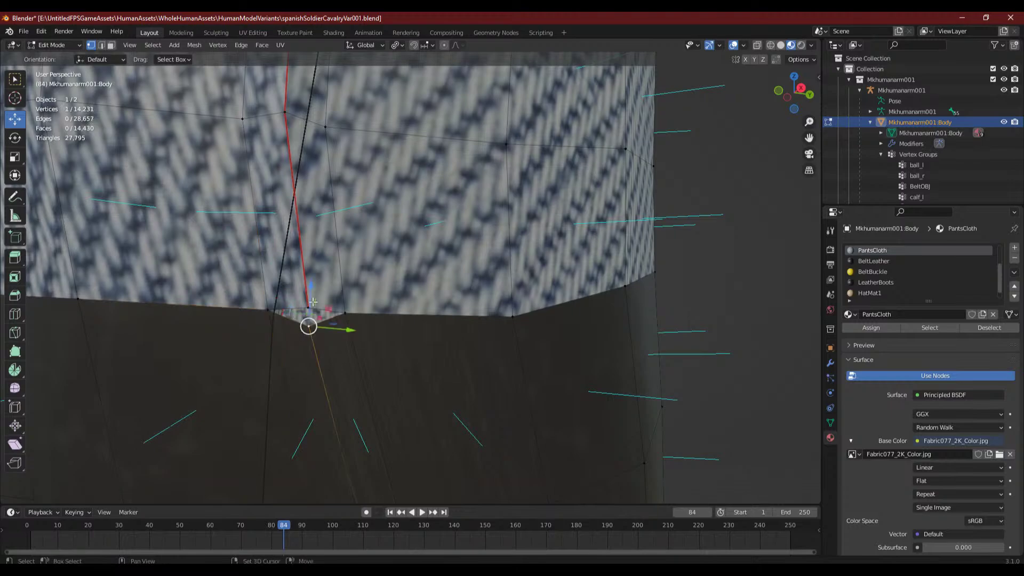
pyautogui.press('m')
pyautogui.click(313, 300)
# - Subdivide the column of seven horizontal shaft edges running down from the outer trouser seam
pyautogui.scroll(-3, 320, 310)
pyautogui.moveTo(320, 320); pyautogui.dragTo(368, 269, button='middle')
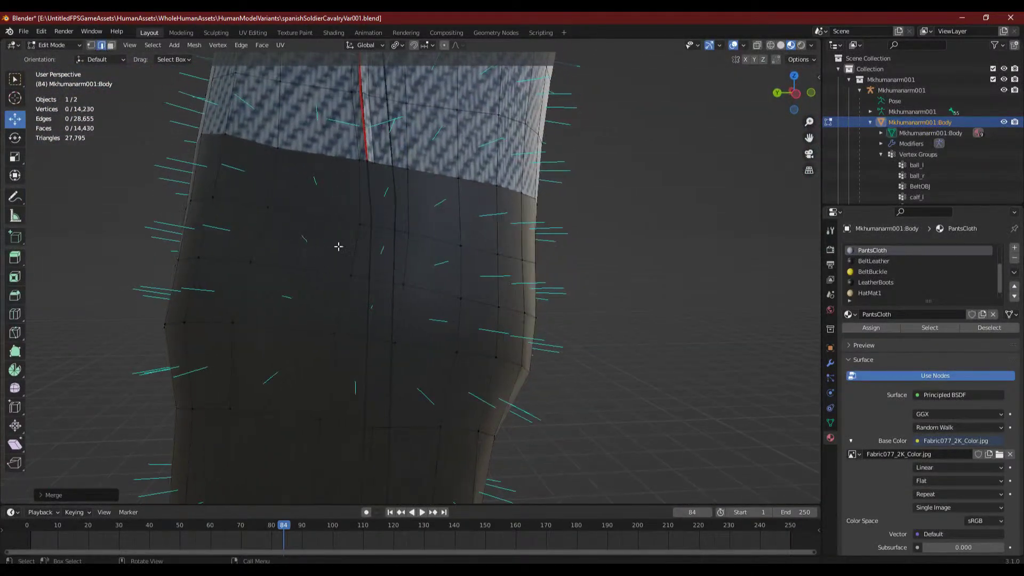
pyautogui.keyDown('ctrl'); pyautogui.keyDown('alt'); pyautogui.click(382, 175); pyautogui.keyUp('alt'); pyautogui.keyUp('ctrl')
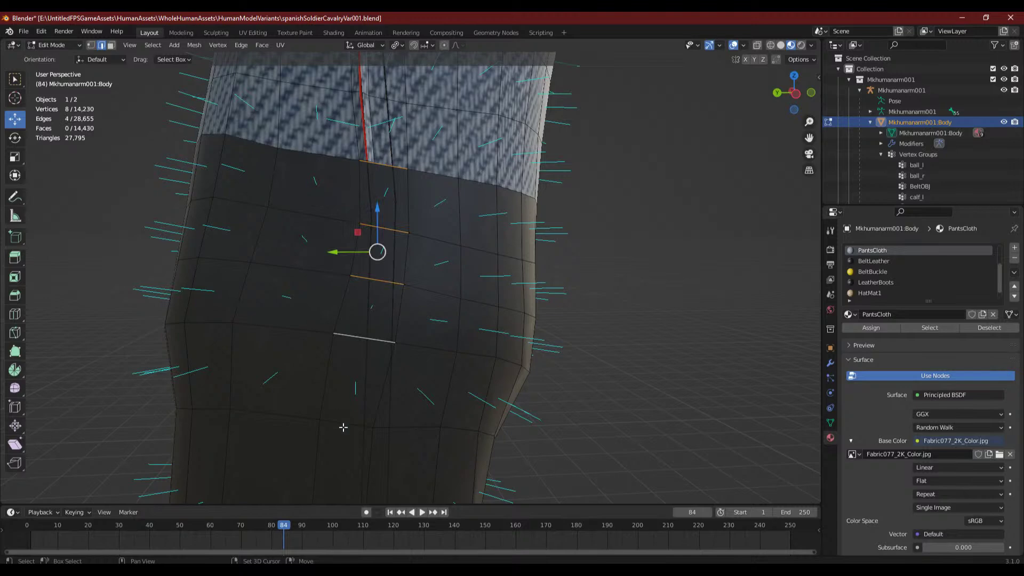
pyautogui.scroll(-2, 344, 453)
pyautogui.keyDown('shift'); pyautogui.moveTo(343, 459); pyautogui.dragTo(331, 289, button='middle'); pyautogui.keyUp('shift')
pyautogui.keyDown('shift'); pyautogui.click(378, 293); pyautogui.keyUp('shift')
pyautogui.scroll(3, 382, 267)
pyautogui.rightClick(313, 199)
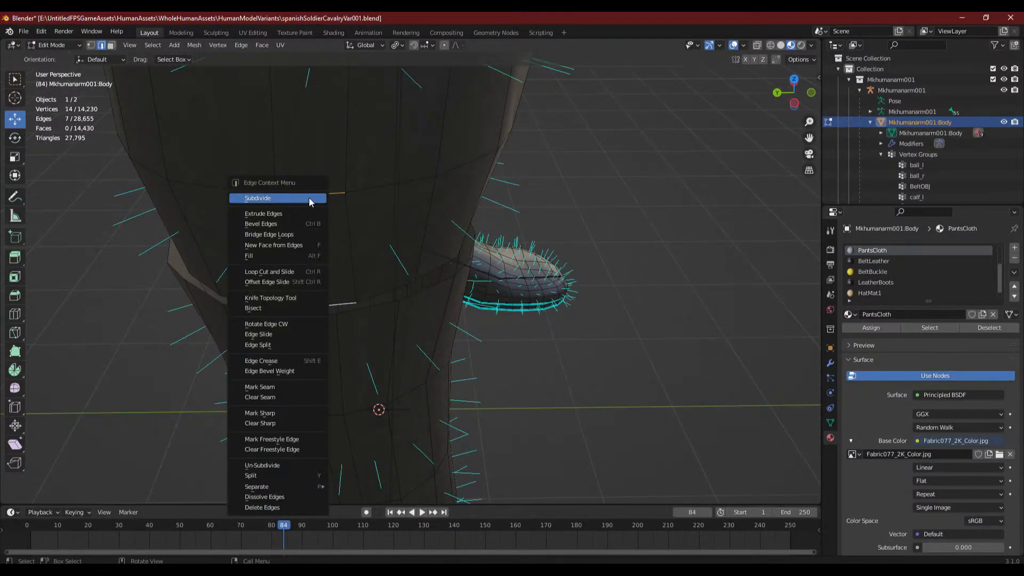
pyautogui.click(313, 199)
# - Select the new seven-vertex middle column below the outer seam and edge-slide it toward the seam by about -0.36
pyautogui.scroll(5, 350, 350)
pyautogui.scroll(-4, 337, 356)
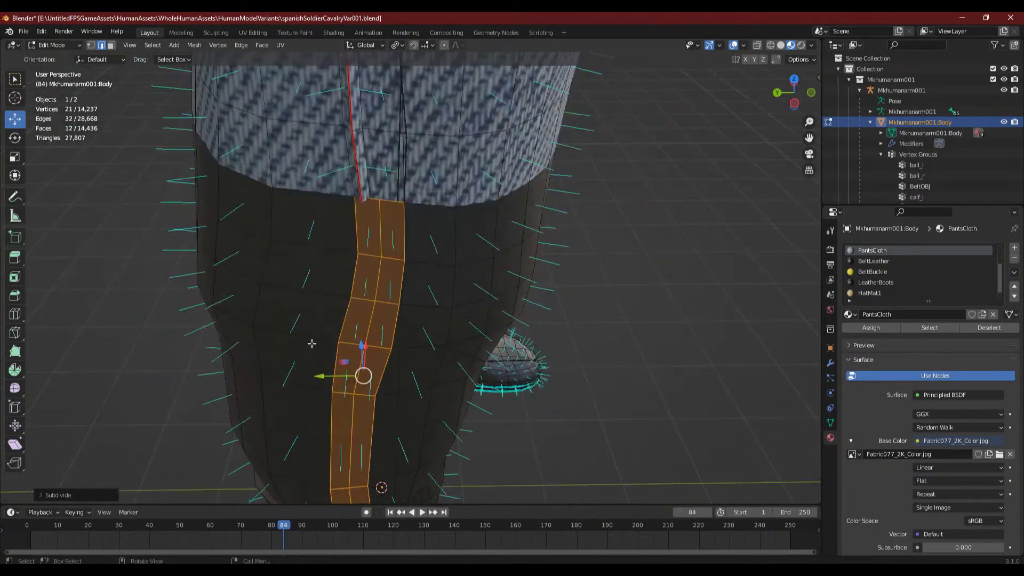
pyautogui.click(91, 45)
pyautogui.click(376, 205)
pyautogui.keyDown('shift'); pyautogui.click(381, 258); pyautogui.keyUp('shift')
pyautogui.keyDown('shift'); pyautogui.click(375, 301); pyautogui.keyUp('shift')
pyautogui.keyDown('shift'); pyautogui.click(365, 345); pyautogui.keyUp('shift')
pyautogui.keyDown('shift'); pyautogui.click(353, 395); pyautogui.keyUp('shift')
pyautogui.moveTo(353, 395); pyautogui.dragTo(339, 254, button='middle')
pyautogui.moveTo(416, 171); pyautogui.dragTo(418, 320, button='middle')
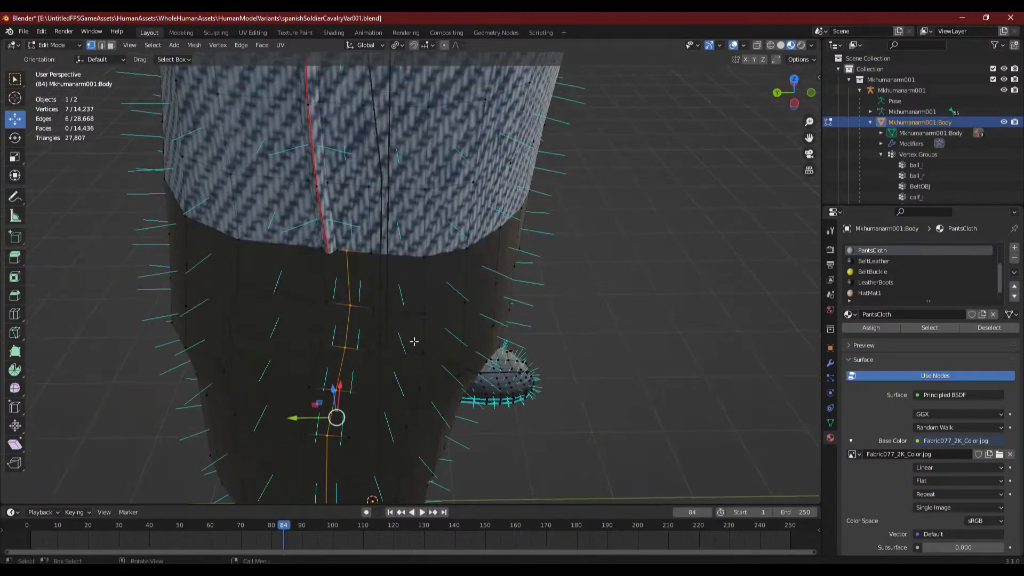
pyautogui.scroll(3, 418, 320)
pyautogui.press('g')
pyautogui.press('g')
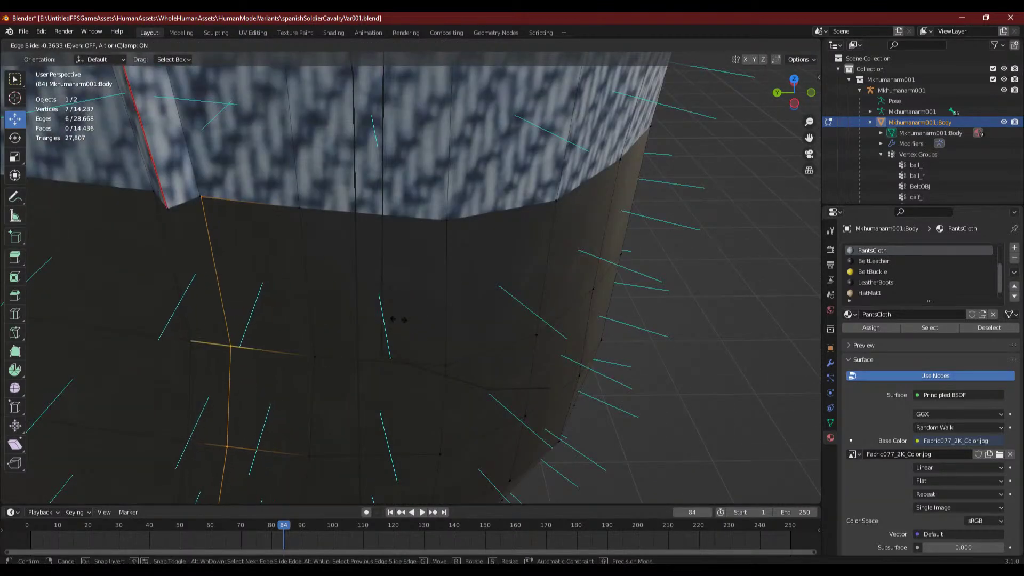
pyautogui.click(404, 320)
# - Subdivide the seven short horizontal edges on the seam side of the shifted vertex column
pyautogui.hotkey('alt', 'a')
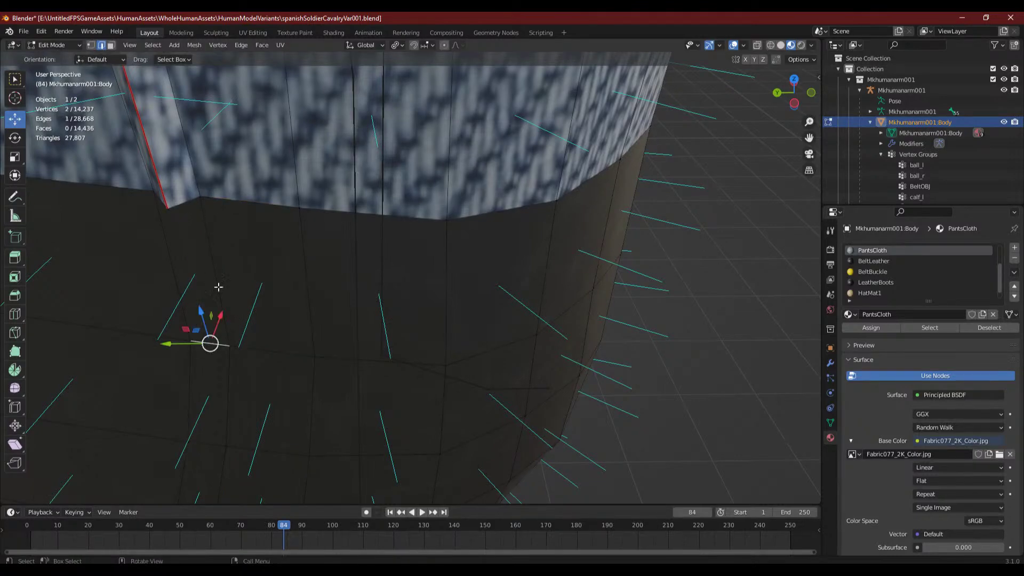
pyautogui.moveTo(215, 286); pyautogui.dragTo(235, 278, button='middle')
pyautogui.keyDown('shift'); pyautogui.click(283, 361); pyautogui.keyUp('shift')
pyautogui.keyDown('shift'); pyautogui.moveTo(284, 448); pyautogui.dragTo(296, 211, button='middle'); pyautogui.keyUp('shift')
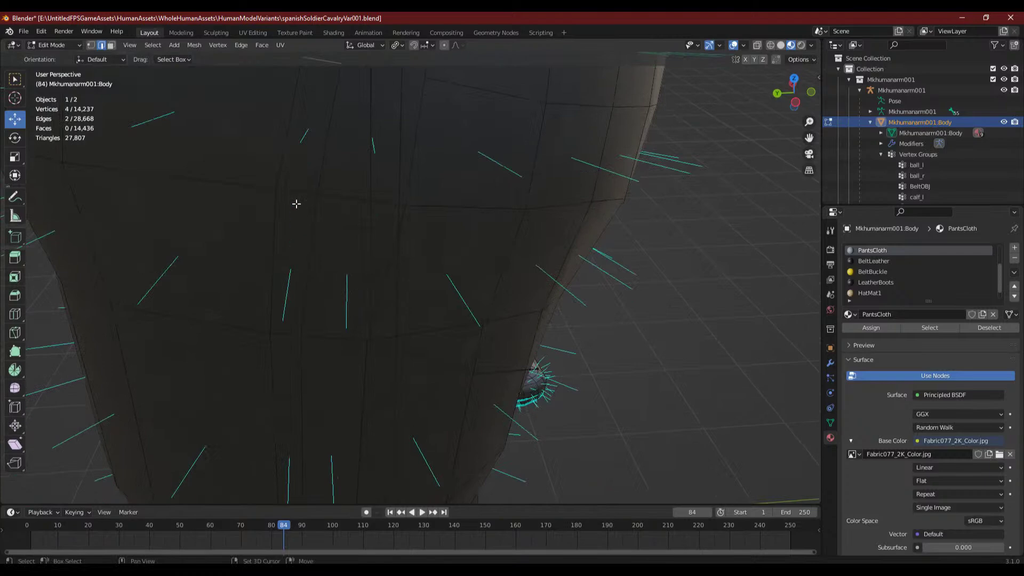
pyautogui.scroll(-2, 286, 378)
pyautogui.keyDown('shift'); pyautogui.click(329, 481); pyautogui.keyUp('shift')
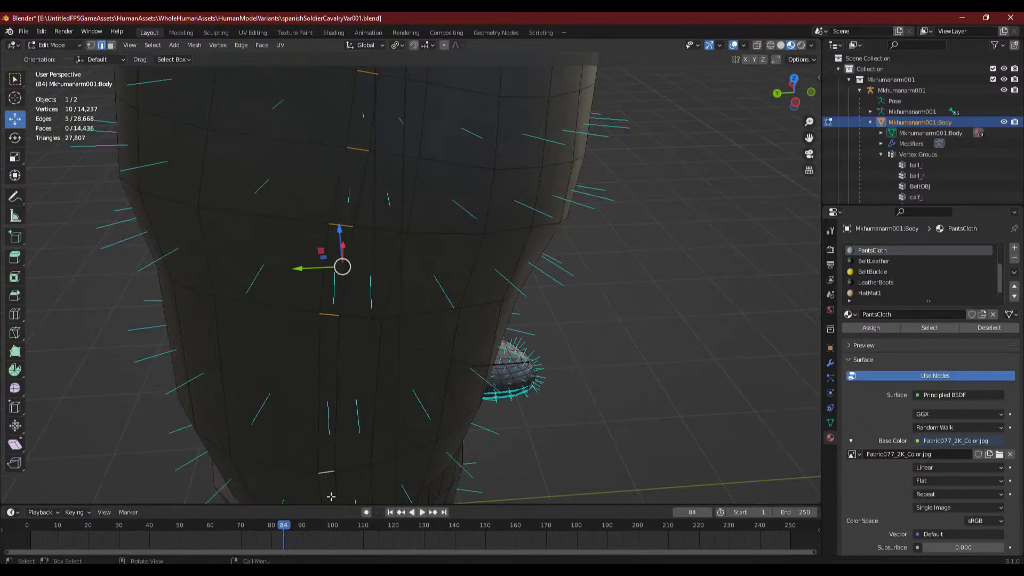
pyautogui.keyDown('shift'); pyautogui.moveTo(327, 496); pyautogui.dragTo(304, 333, button='middle'); pyautogui.keyUp('shift')
pyautogui.keyDown('shift'); pyautogui.moveTo(327, 213); pyautogui.dragTo(363, 267, button='middle'); pyautogui.keyUp('shift')
pyautogui.rightClick(362, 267)
pyautogui.click(336, 254)
# - Merge the newly subdivided boot-rim vertex into the lower end vertex of the outer trouser seam
pyautogui.click(410, 304)
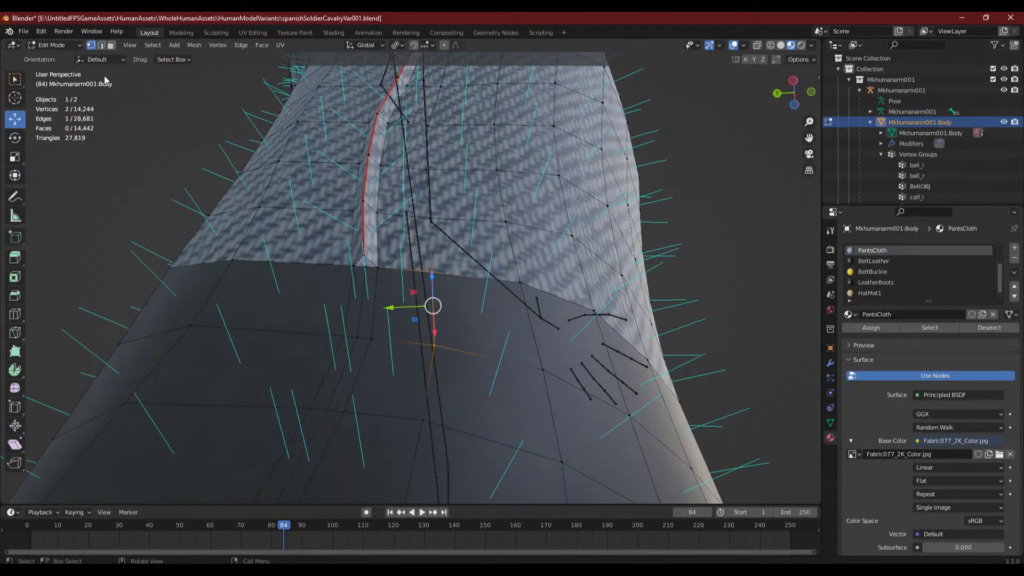
pyautogui.click(368, 272)
pyautogui.scroll(2, 368, 272)
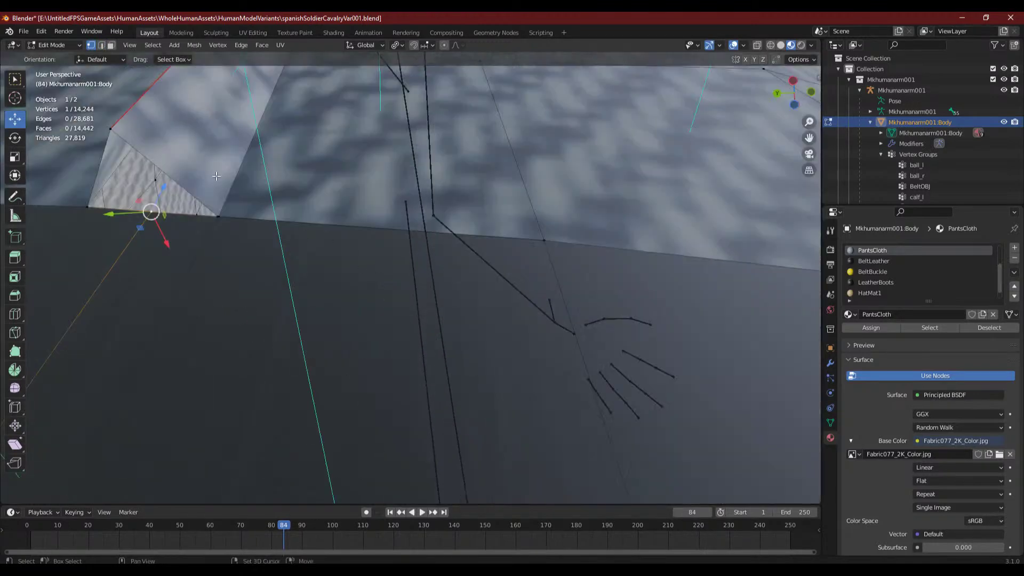
pyautogui.press('m')
pyautogui.click(129, 134)
# - Select the six new column vertices running down the shaft below the outer seam and nudge them outward along X
pyautogui.scroll(-5, 210, 326)
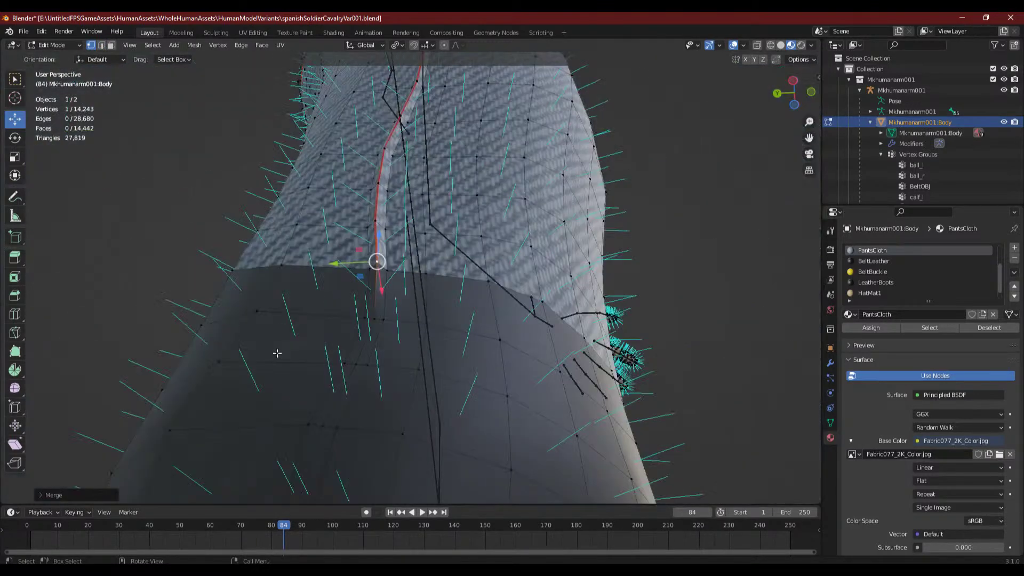
pyautogui.click(376, 324)
pyautogui.keyDown('shift'); pyautogui.click(351, 371); pyautogui.keyUp('shift')
pyautogui.moveTo(428, 390); pyautogui.dragTo(433, 187, button='middle')
pyautogui.keyDown('shift'); pyautogui.moveTo(327, 418); pyautogui.dragTo(353, 325, button='middle'); pyautogui.keyUp('shift')
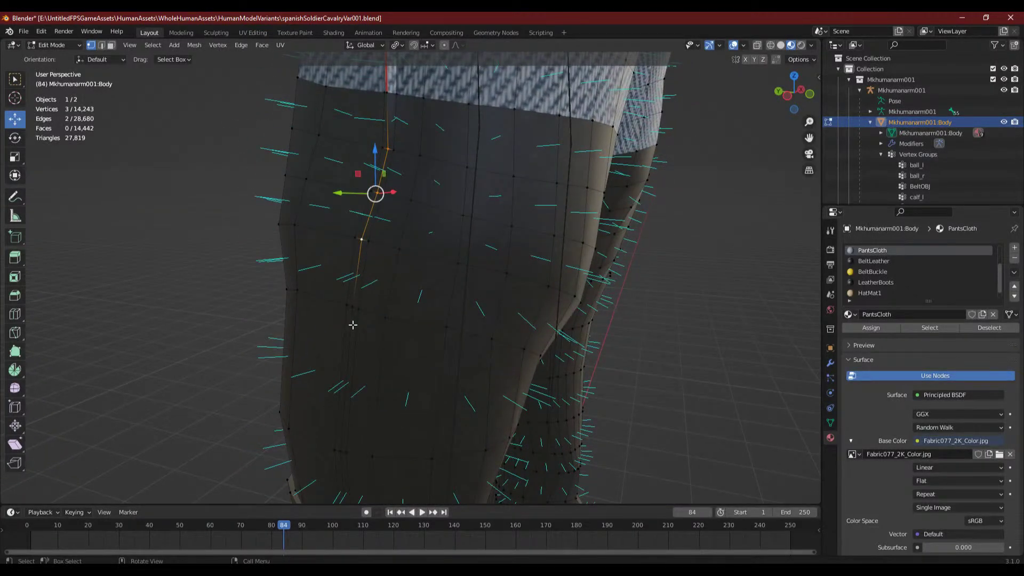
pyautogui.scroll(-5, 352, 324)
pyautogui.moveTo(380, 329); pyautogui.dragTo(464, 325, button='middle')
pyautogui.scroll(-4, 478, 322)
pyautogui.scroll(6, 451, 291)
pyautogui.scroll(-3, 442, 293)
pyautogui.scroll(4, 453, 330)
pyautogui.scroll(-6, 461, 363)
pyautogui.keyDown('shift'); pyautogui.moveTo(461, 363); pyautogui.dragTo(456, 172, button='middle'); pyautogui.keyUp('shift')
pyautogui.scroll(3, 460, 320)
pyautogui.moveTo(461, 341); pyautogui.dragTo(418, 267, button='middle')
pyautogui.scroll(2, 434, 203)
pyautogui.scroll(4, 400, 229)
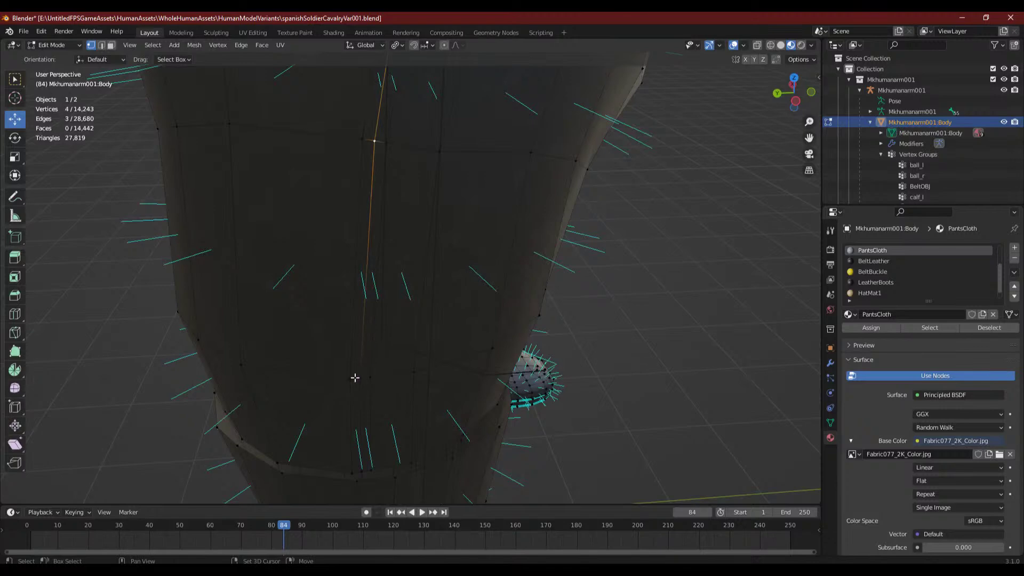
pyautogui.moveTo(378, 424); pyautogui.dragTo(373, 310, button='middle')
pyautogui.moveTo(328, 296); pyautogui.dragTo(325, 302)
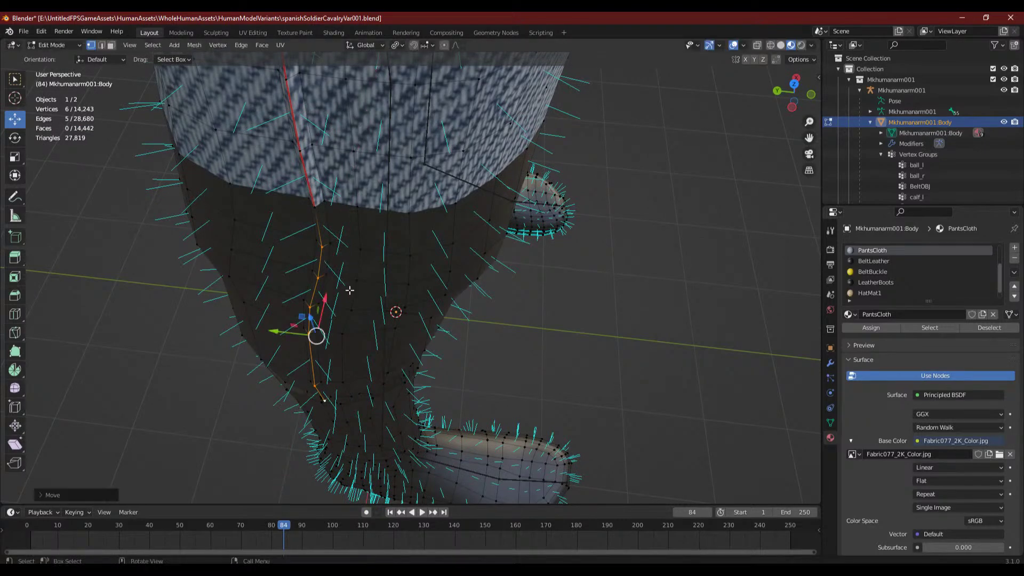
pyautogui.moveTo(377, 288); pyautogui.dragTo(417, 311, button='middle')
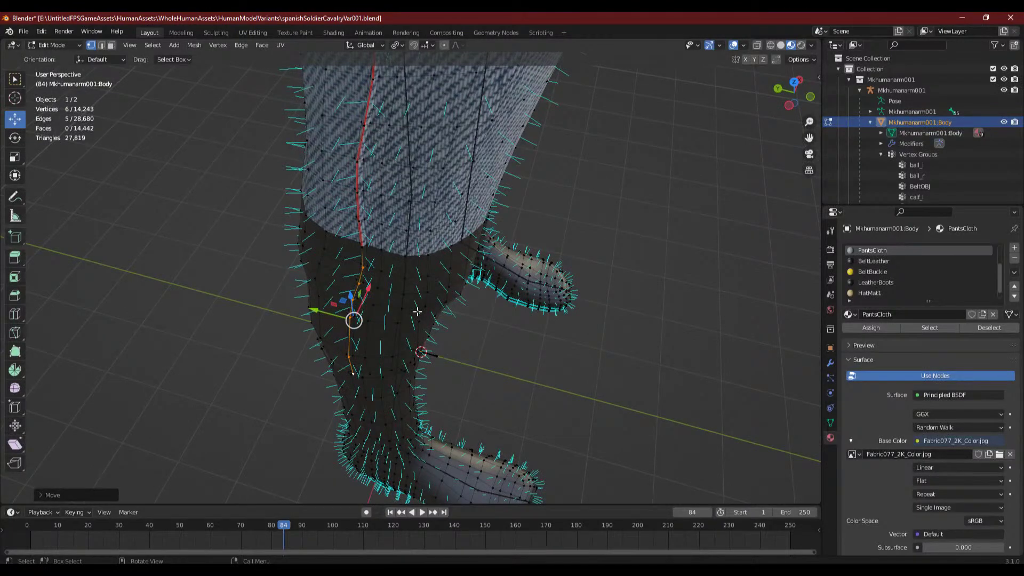
# - Select the six-vertex column down the shaft beneath the inner seam and move it outward along X
pyautogui.moveTo(416, 313); pyautogui.dragTo(297, 261, button='middle')
pyautogui.scroll(8, 297, 261)
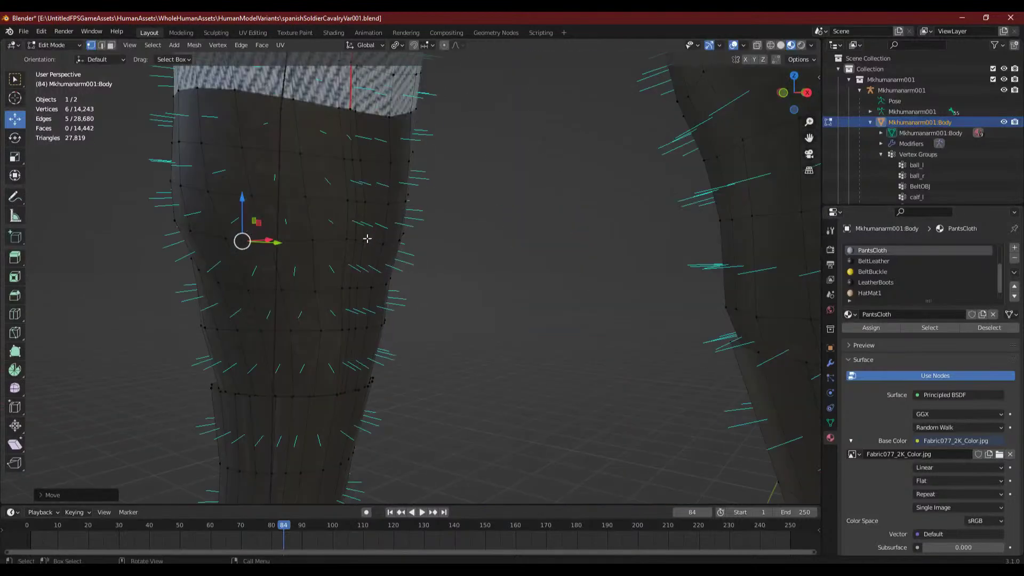
pyautogui.click(352, 160)
pyautogui.keyDown('shift'); pyautogui.click(356, 201); pyautogui.keyUp('shift')
pyautogui.keyDown('ctrl'); pyautogui.click(349, 288); pyautogui.keyUp('ctrl')
pyautogui.keyDown('ctrl'); pyautogui.click(347, 331); pyautogui.keyUp('ctrl')
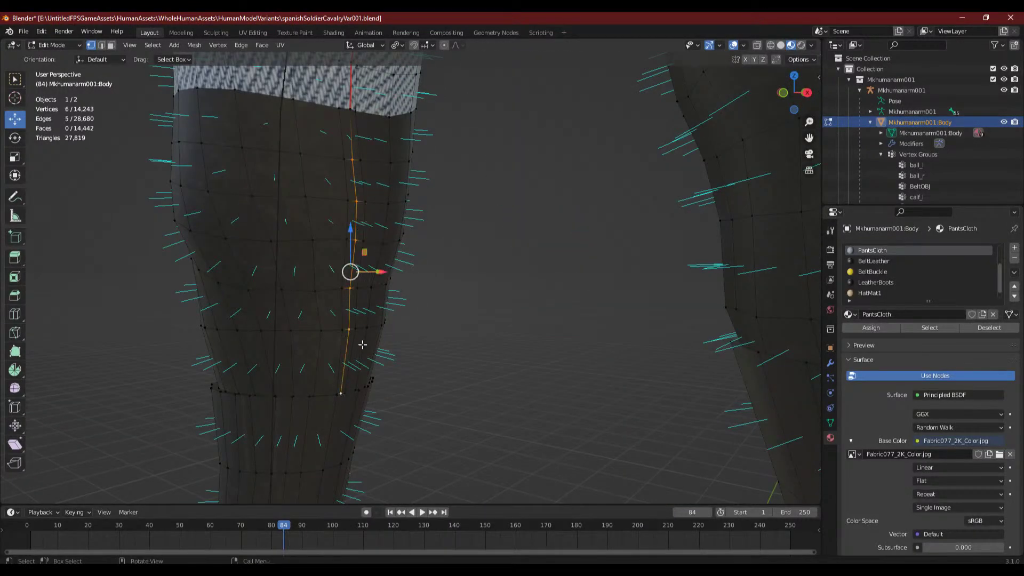
pyautogui.moveTo(362, 344); pyautogui.dragTo(343, 393, button='middle')
pyautogui.scroll(5, 323, 395)
pyautogui.moveTo(288, 411); pyautogui.dragTo(338, 411, button='middle')
pyautogui.moveTo(235, 387); pyautogui.dragTo(347, 346, button='middle')
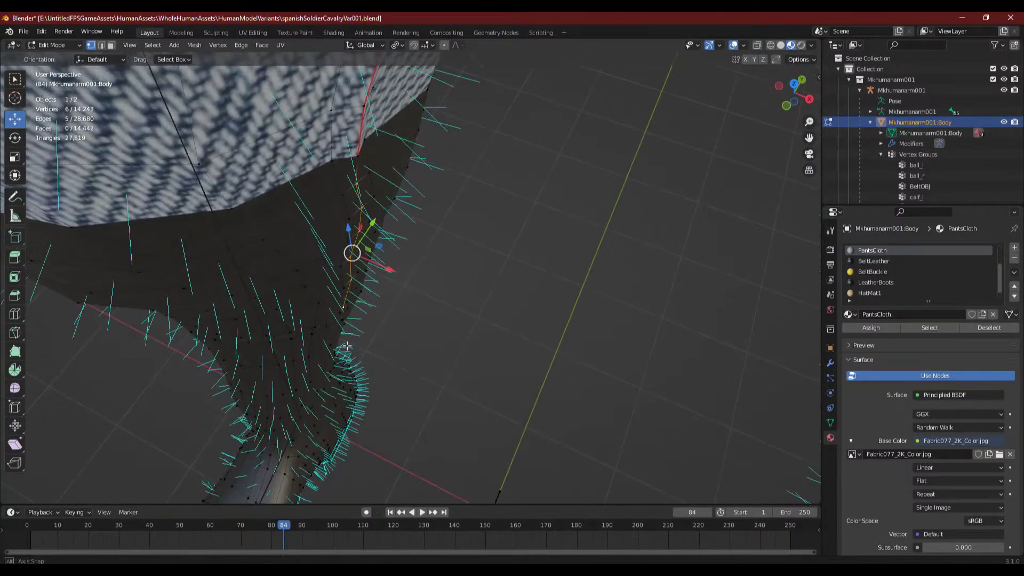
pyautogui.moveTo(385, 272); pyautogui.dragTo(421, 298)
pyautogui.click(431, 322)
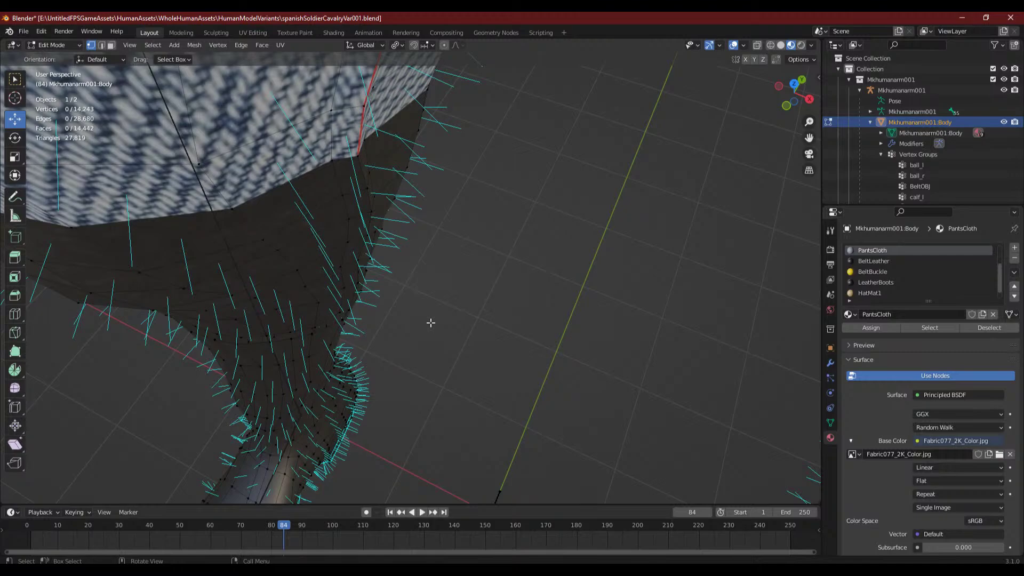
pyautogui.moveTo(395, 327); pyautogui.dragTo(446, 291, button='middle')
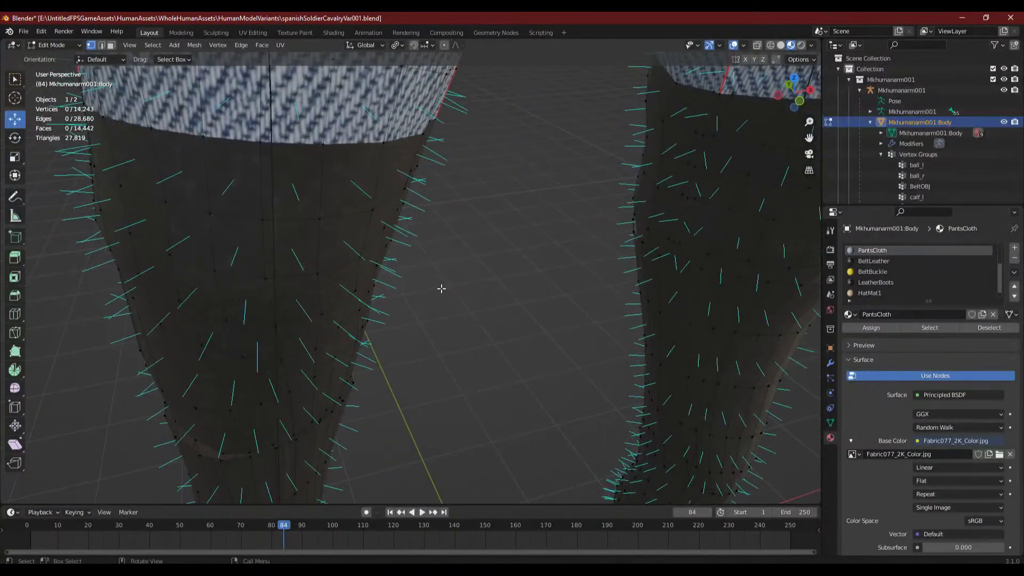
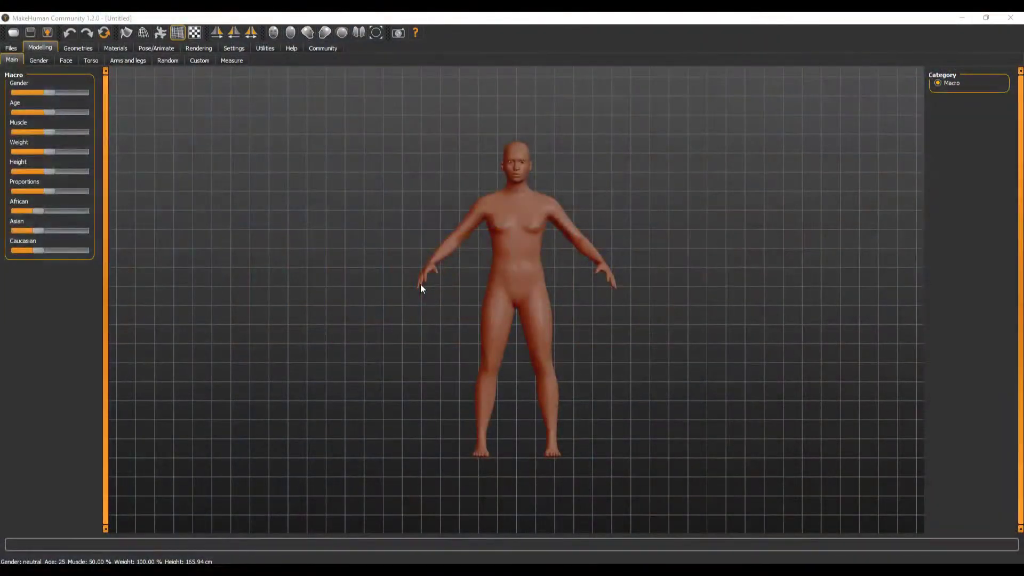
# - Switch to MakeHuman, lower the base human's age to 20 and set its gender to fully male
pyautogui.moveTo(49, 113); pyautogui.dragTo(44, 111)
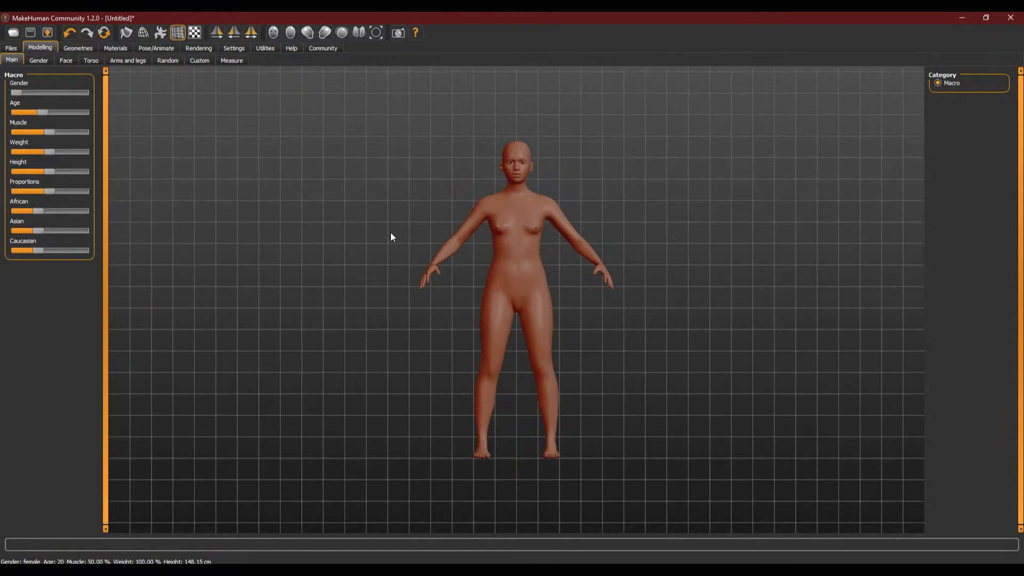
pyautogui.moveTo(18, 93); pyautogui.dragTo(83, 92)
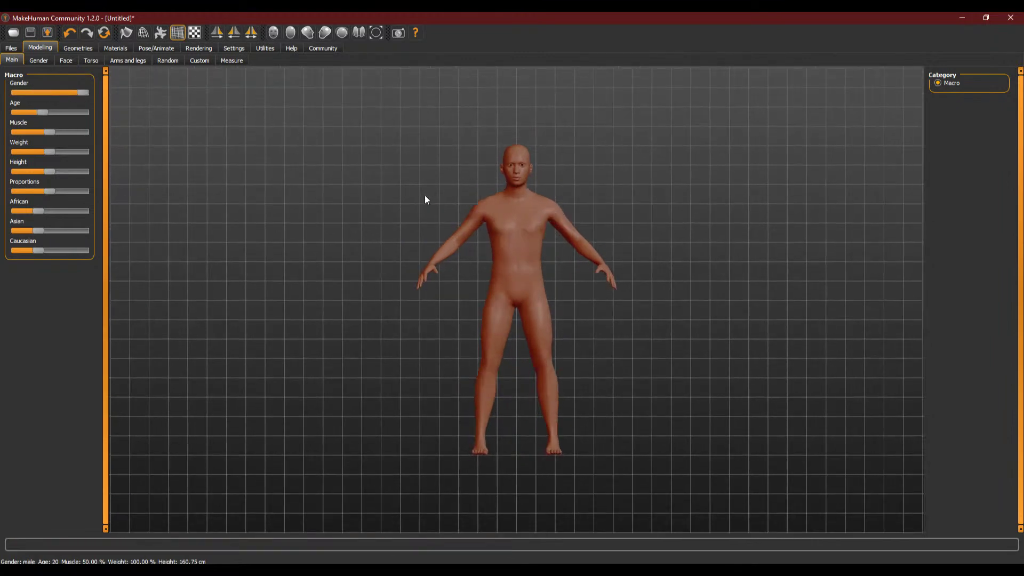
pyautogui.moveTo(541, 248)
pyautogui.mouseDown()
pyautogui.moveTo(501, 258)
pyautogui.moveTo(507, 267)
pyautogui.moveTo(527, 259)
pyautogui.mouseUp()
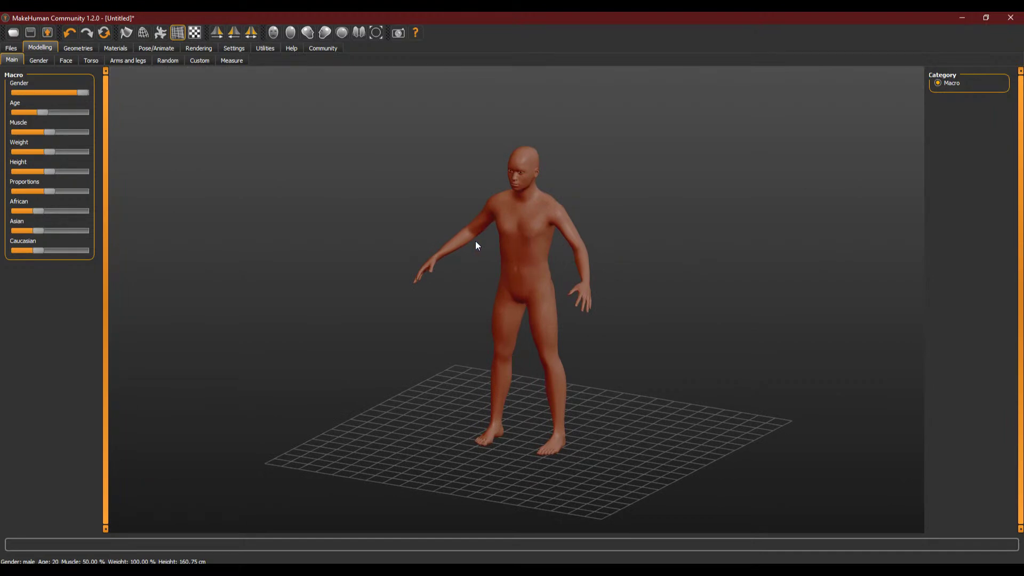
pyautogui.moveTo(475, 245); pyautogui.dragTo(473, 279)
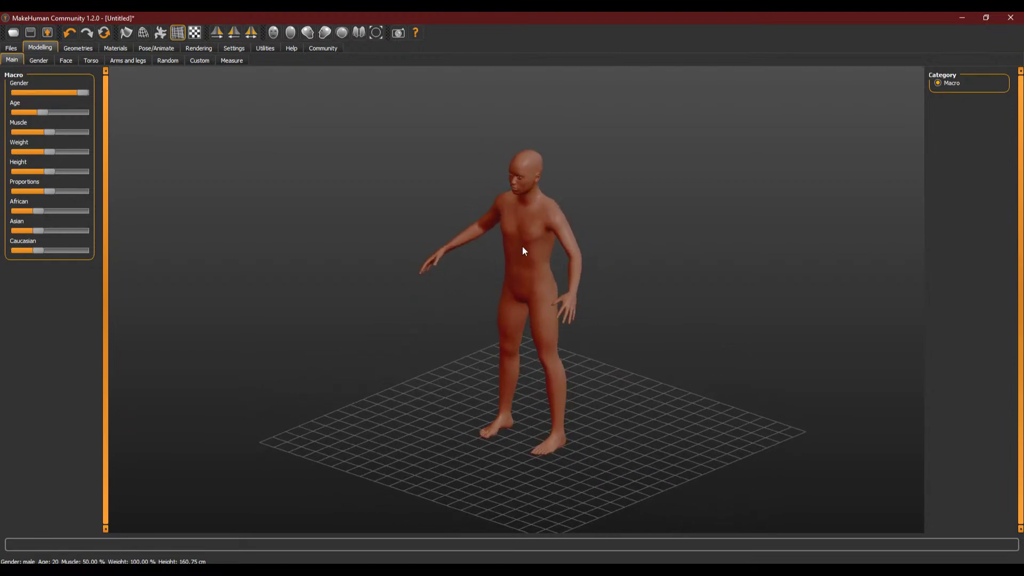
pyautogui.scroll(-2, 524, 248)
pyautogui.scroll(3, 525, 249)
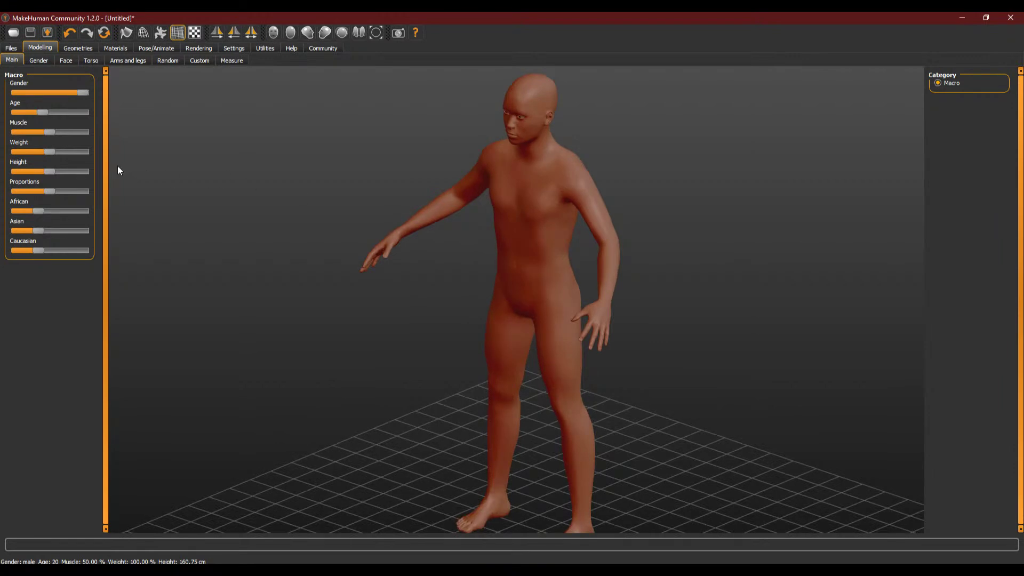
pyautogui.moveTo(81, 92); pyautogui.dragTo(105, 95)
# - Try the figure at the minimum age of 1, and raise the age to the maximum of 90
pyautogui.moveTo(43, 114); pyautogui.dragTo(17, 112)
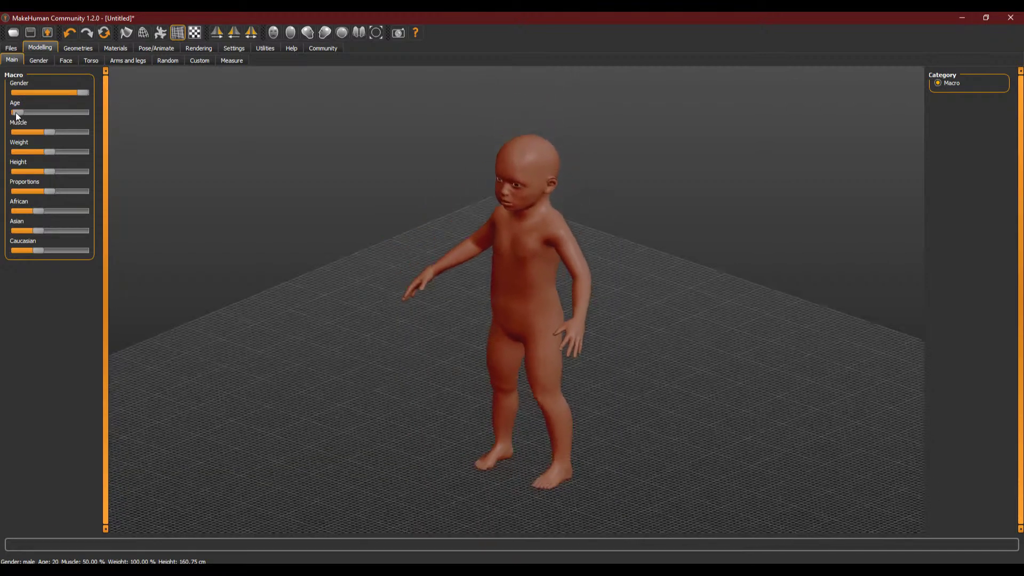
pyautogui.moveTo(381, 284)
pyautogui.mouseDown()
pyautogui.moveTo(354, 274)
pyautogui.moveTo(372, 265)
pyautogui.moveTo(395, 272)
pyautogui.moveTo(367, 285)
pyautogui.mouseUp()
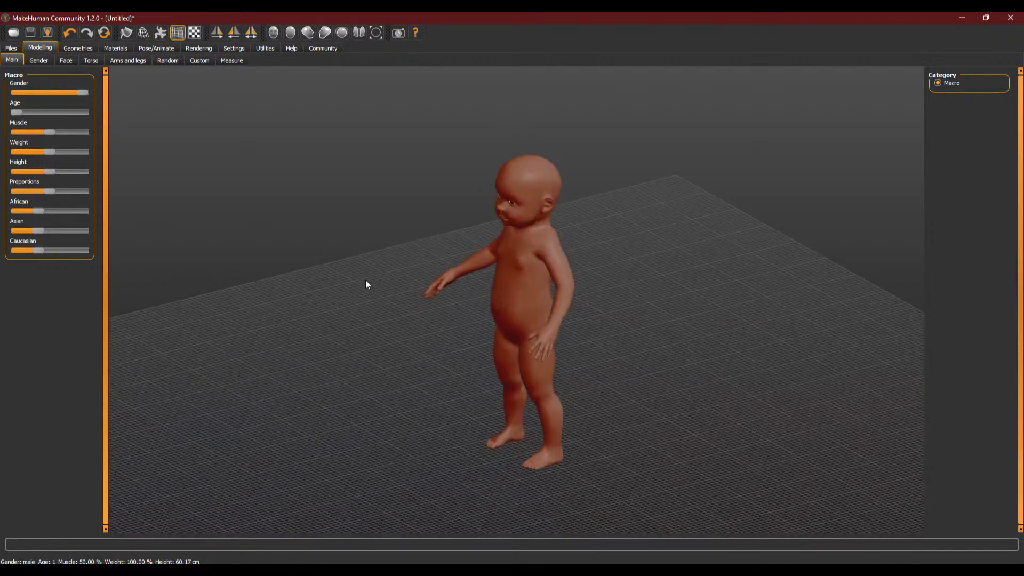
pyautogui.moveTo(16, 113); pyautogui.dragTo(198, 133)
pyautogui.moveTo(510, 173); pyautogui.dragTo(155, 171)
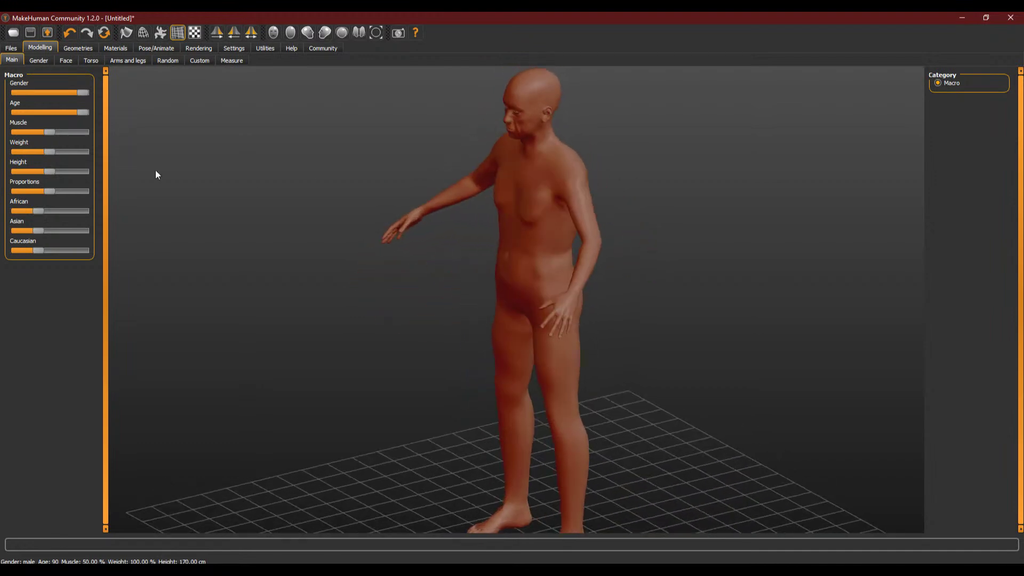
# - Raise the male figure's breast size to its maximum
pyautogui.click(46, 63)
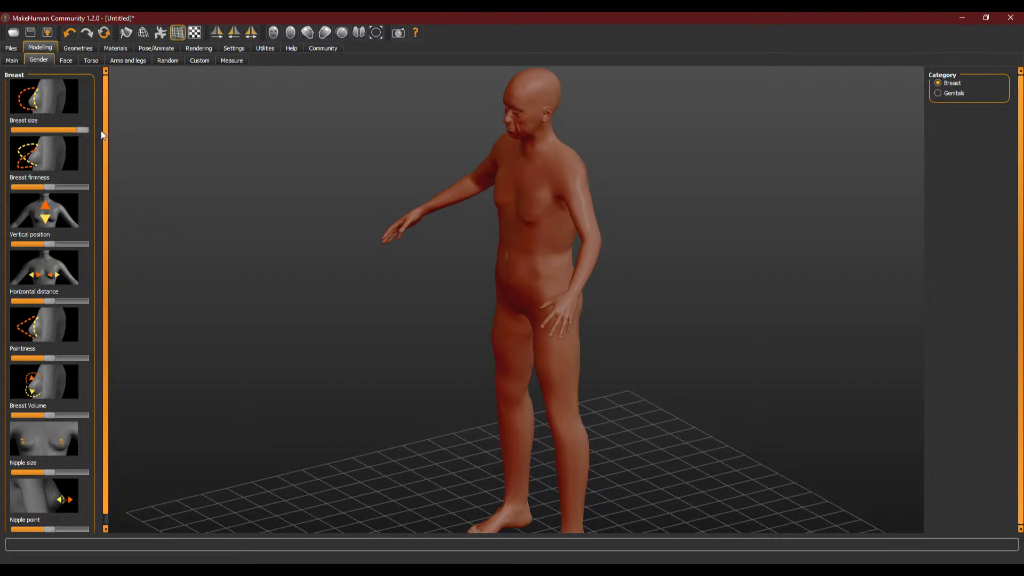
pyautogui.moveTo(86, 135); pyautogui.dragTo(91, 136)
pyautogui.scroll(-1, 105, 213)
# - Increase the head shape's age slightly and raise the head fat to its maximum
pyautogui.click(66, 62)
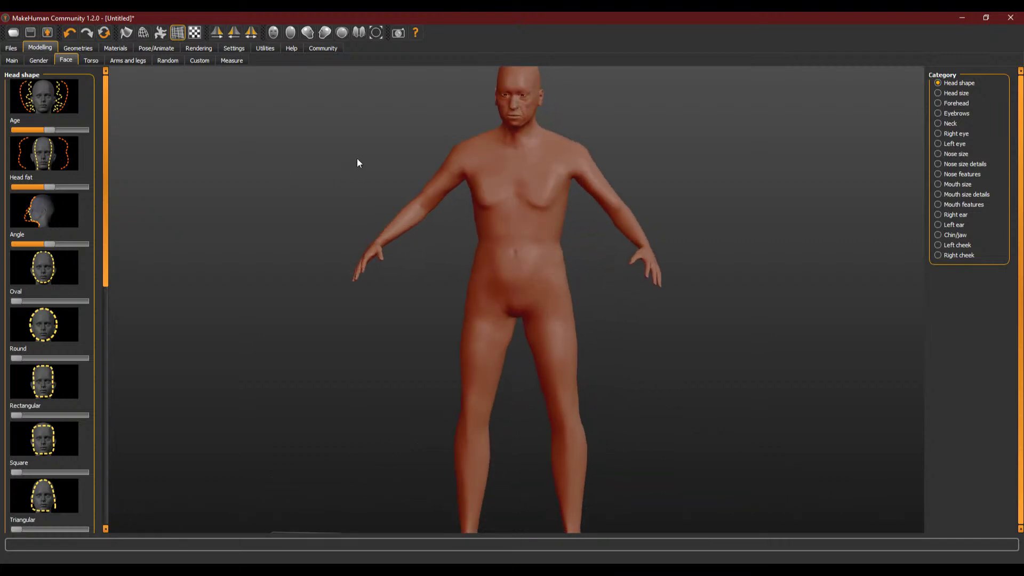
pyautogui.moveTo(47, 130)
pyautogui.mouseDown()
pyautogui.moveTo(4, 134)
pyautogui.moveTo(55, 131)
pyautogui.mouseUp()
pyautogui.moveTo(49, 187); pyautogui.dragTo(84, 187)
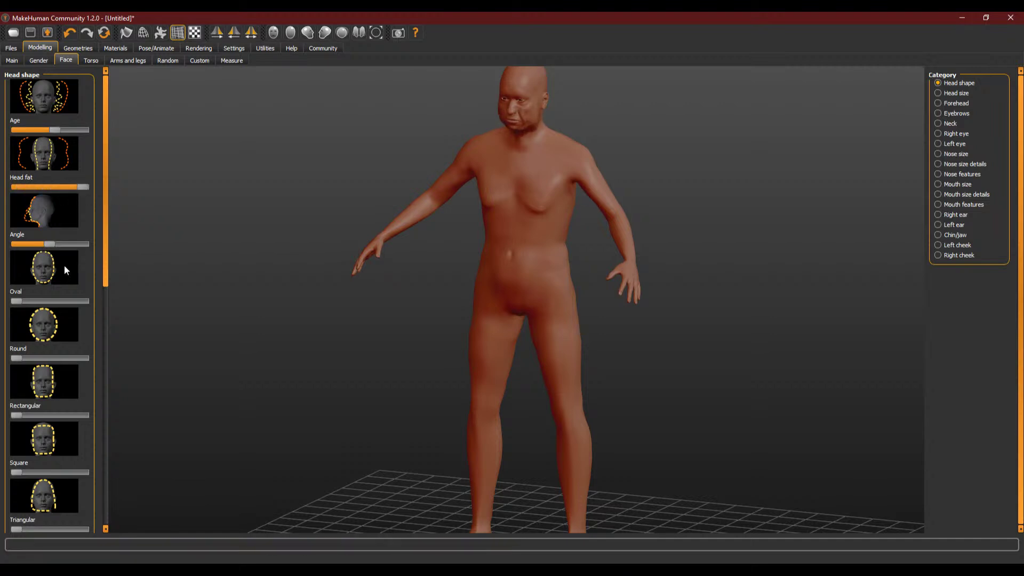
# - Raise the oval, round and rectangular head shape values to their maximum and check the figure from the front
pyautogui.moveTo(33, 301); pyautogui.dragTo(152, 294)
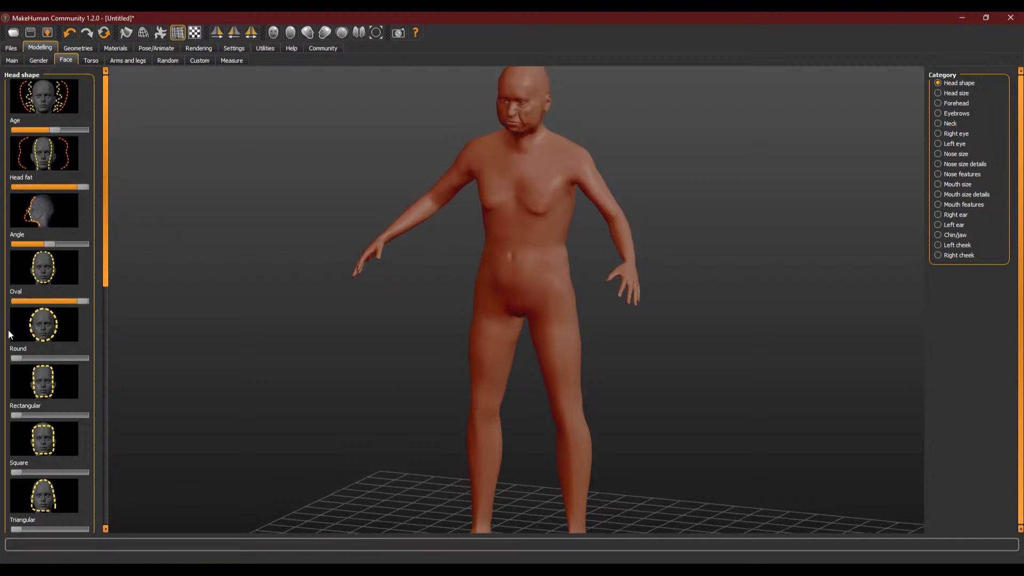
pyautogui.moveTo(16, 358); pyautogui.dragTo(129, 357)
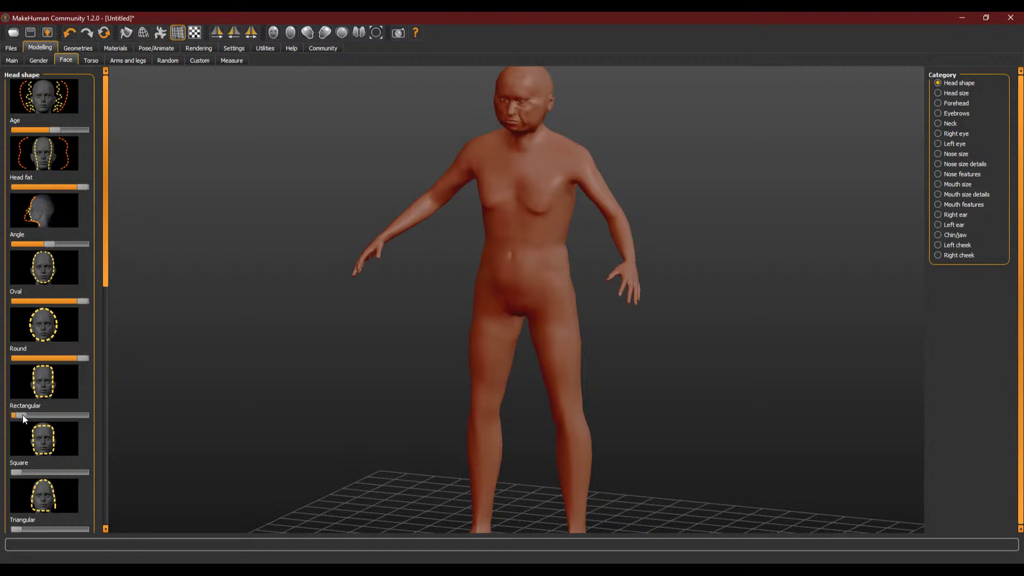
pyautogui.moveTo(135, 415); pyautogui.dragTo(163, 415)
pyautogui.moveTo(358, 336); pyautogui.dragTo(394, 335)
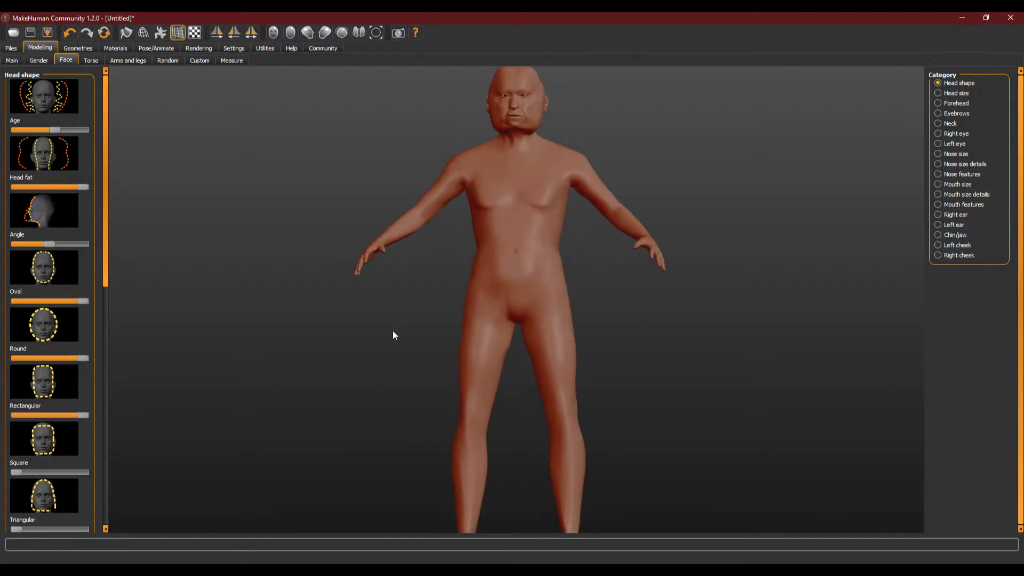
pyautogui.moveTo(378, 333); pyautogui.dragTo(609, 186)
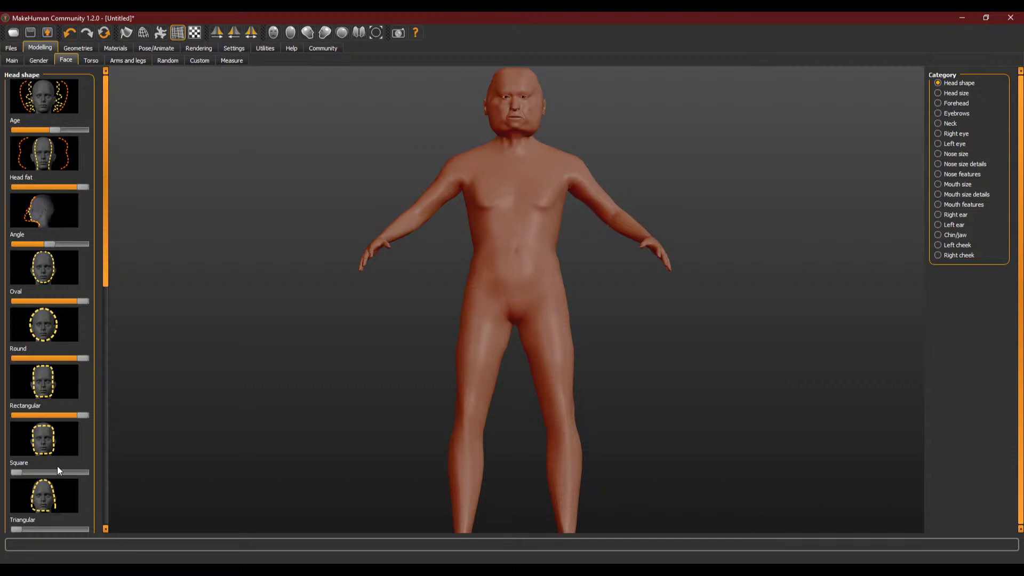
# - Try the breasts' horizontal distance at its maximum and at its minimum, viewing the torso from different angles
pyautogui.click(37, 60)
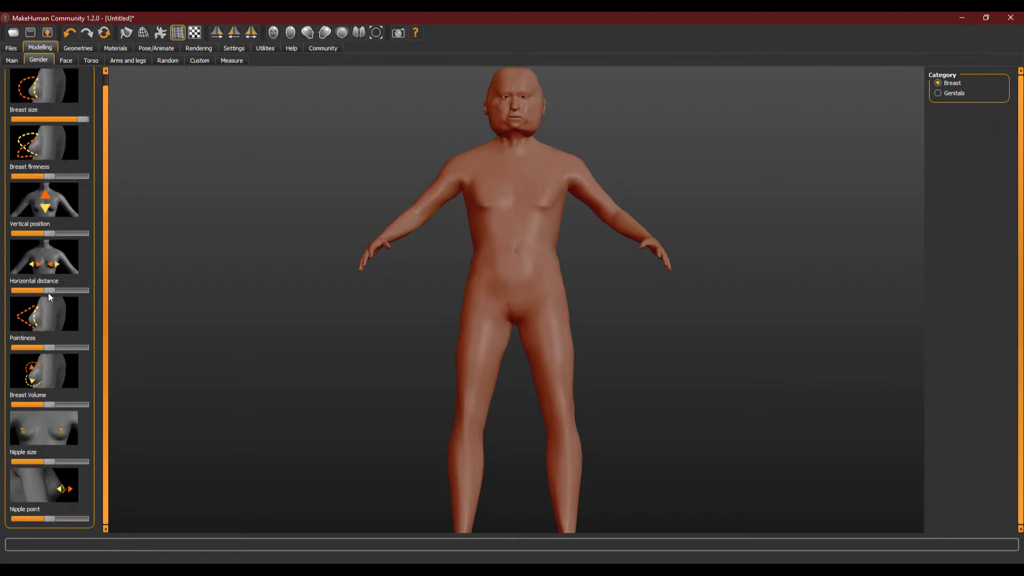
pyautogui.moveTo(55, 291); pyautogui.dragTo(100, 291)
pyautogui.moveTo(368, 291); pyautogui.dragTo(416, 307)
pyautogui.scroll(-5, 578, 217)
pyautogui.scroll(4, 388, 177)
pyautogui.click(12, 62)
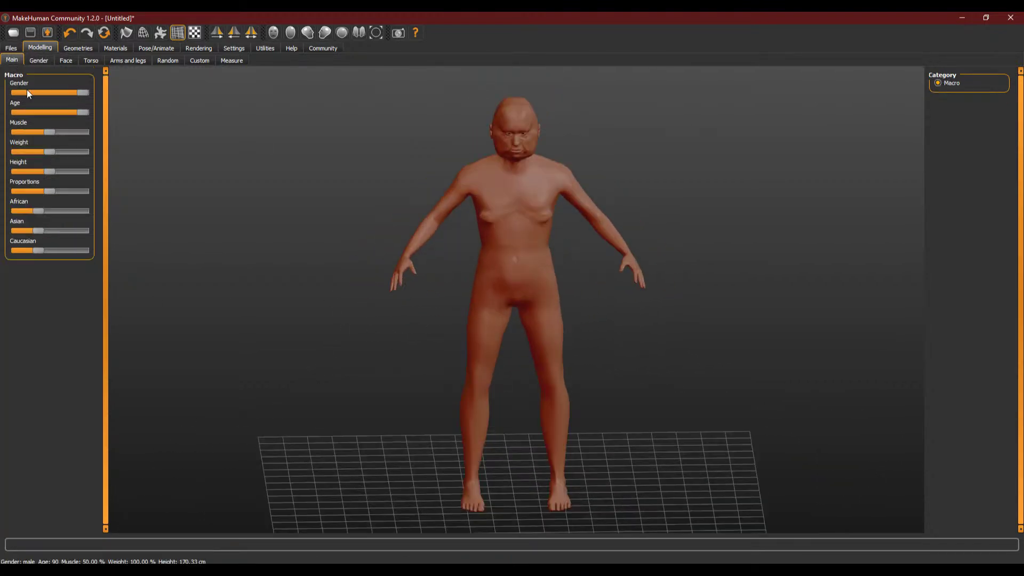
pyautogui.click(39, 61)
pyautogui.moveTo(384, 183); pyautogui.dragTo(517, 194)
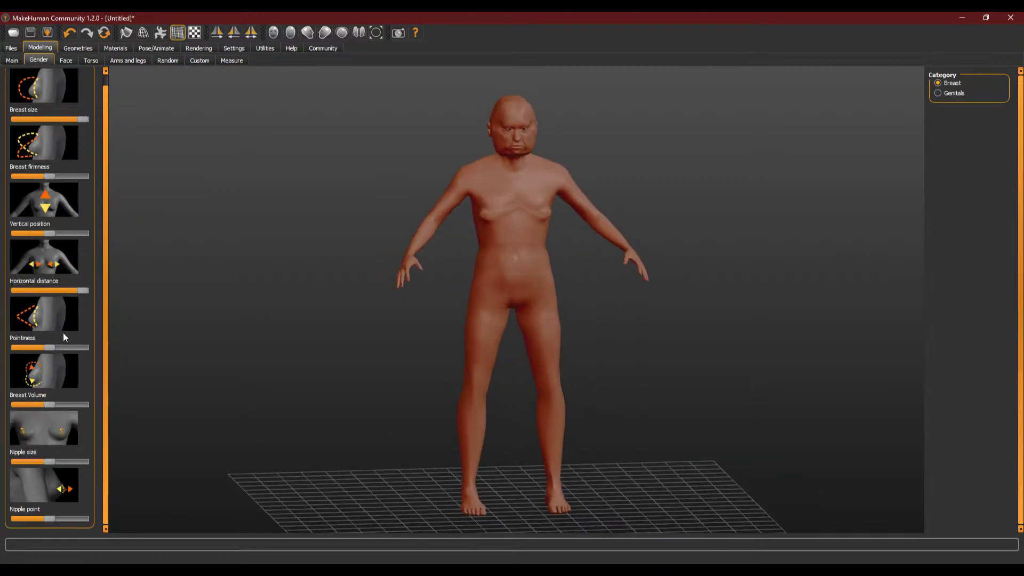
pyautogui.moveTo(373, 299); pyautogui.dragTo(397, 301)
pyautogui.moveTo(82, 289); pyautogui.dragTo(6, 292)
pyautogui.moveTo(542, 268); pyautogui.dragTo(509, 269)
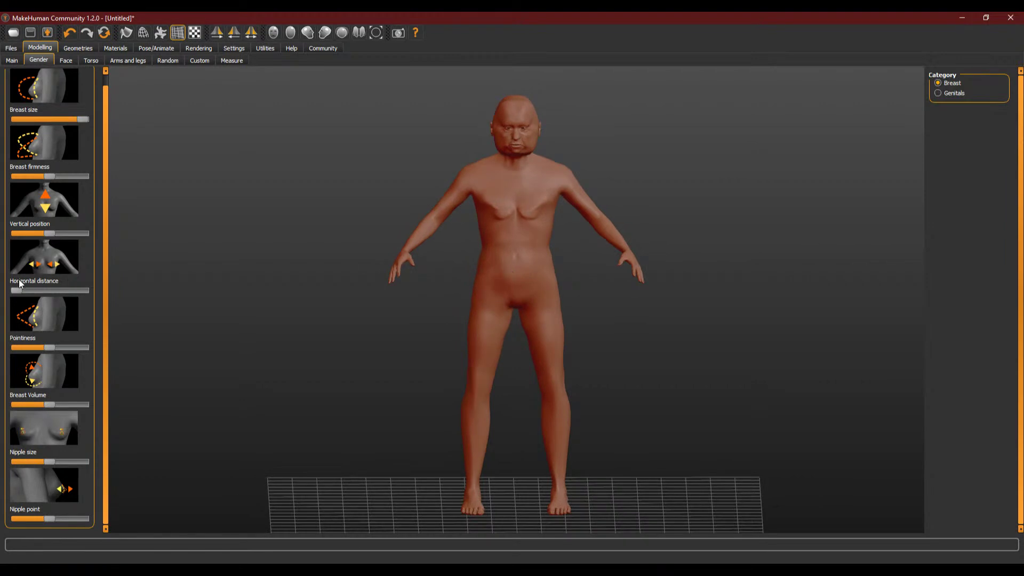
# - Return the breasts' horizontal distance to the middle and raise their vertical position to the maximum
pyautogui.moveTo(27, 291); pyautogui.dragTo(51, 289)
pyautogui.moveTo(49, 233); pyautogui.dragTo(89, 236)
pyautogui.click(130, 61)
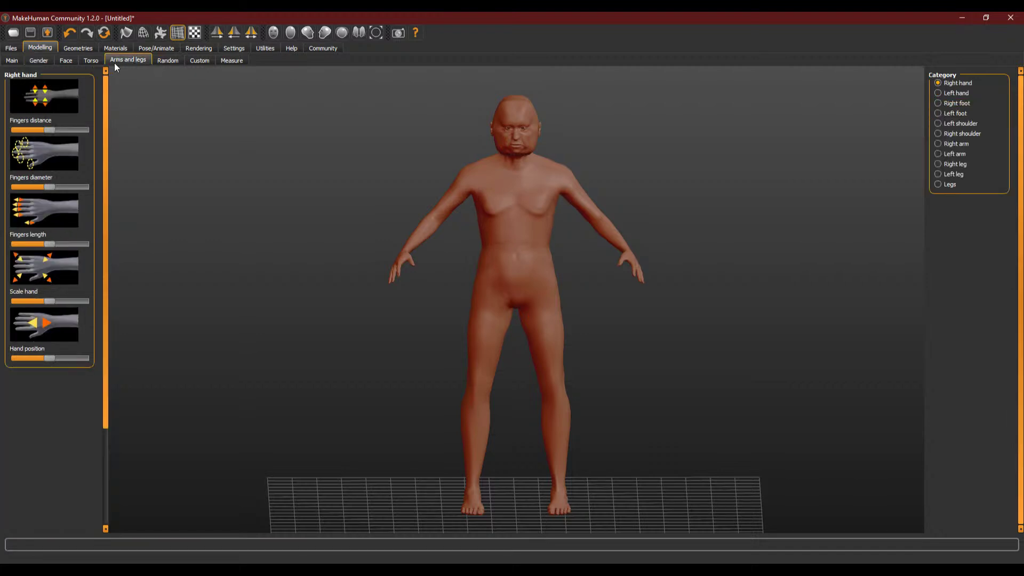
pyautogui.click(81, 50)
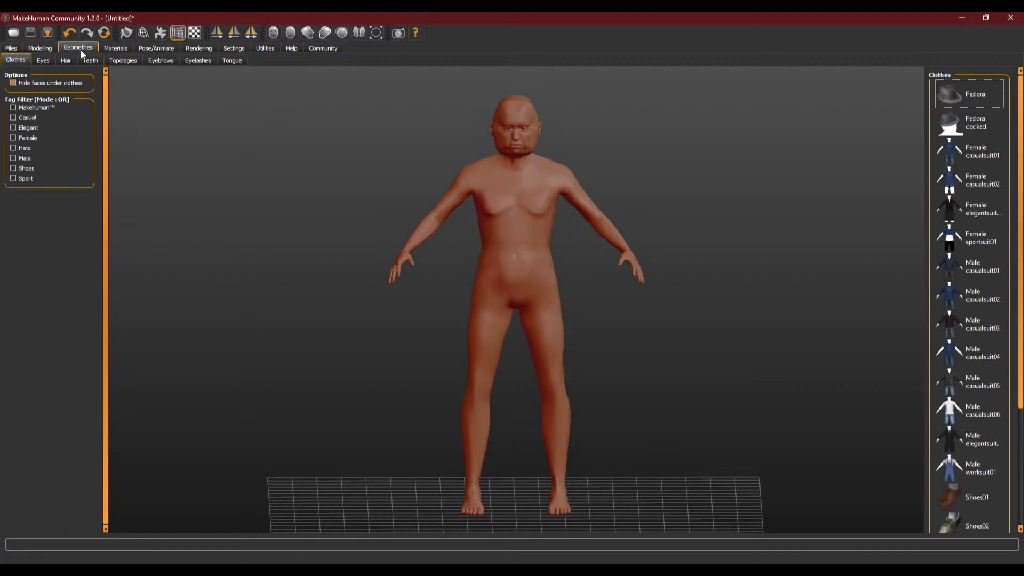
pyautogui.click(147, 50)
# - Try the Middleage caucasian male skin material on the figure
pyautogui.click(116, 50)
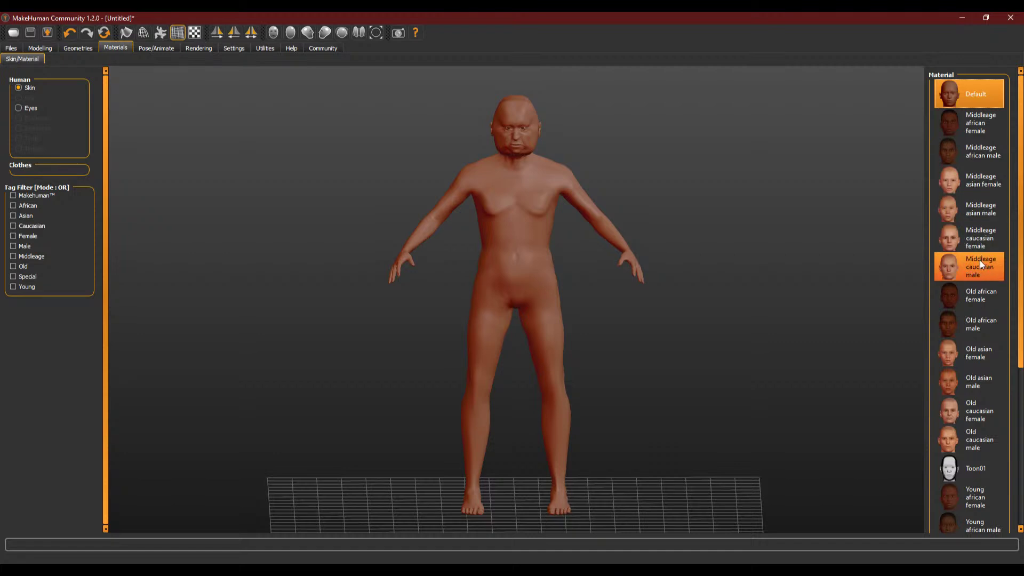
pyautogui.click(990, 273)
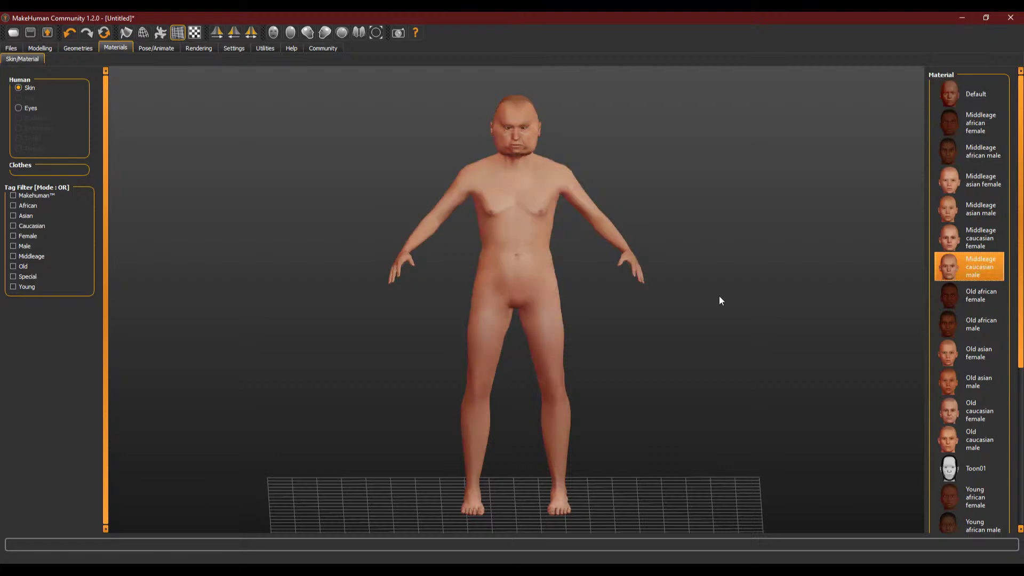
pyautogui.moveTo(715, 308)
pyautogui.mouseDown()
pyautogui.moveTo(719, 299)
pyautogui.moveTo(662, 296)
pyautogui.moveTo(692, 267)
pyautogui.moveTo(707, 308)
pyautogui.mouseUp()
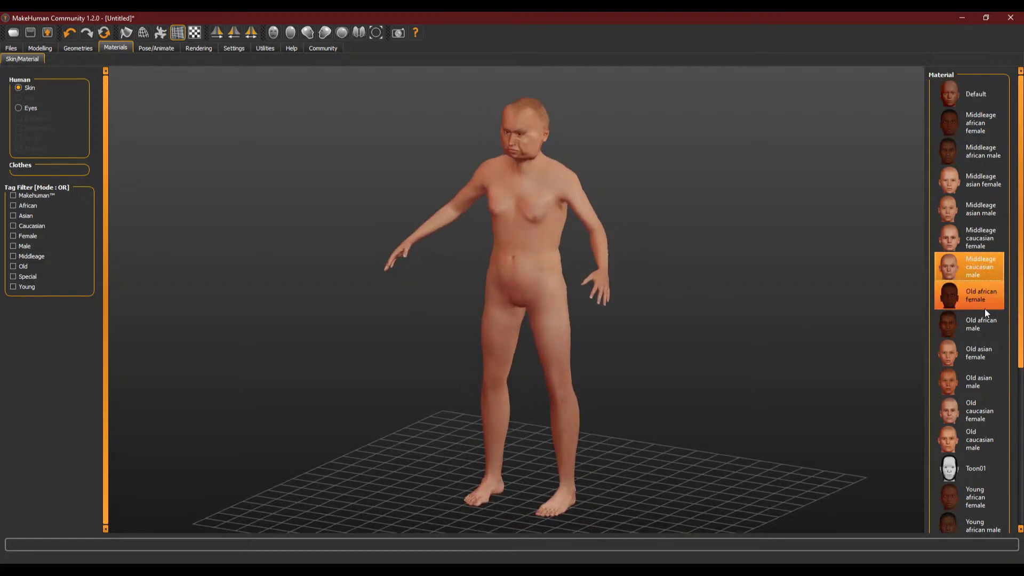
# - Apply the Old caucasian male skin material and inspect it closely on the face and torso
pyautogui.click(984, 438)
pyautogui.moveTo(651, 361); pyautogui.dragTo(546, 161)
pyautogui.scroll(5, 542, 152)
pyautogui.moveTo(510, 224); pyautogui.dragTo(489, 200)
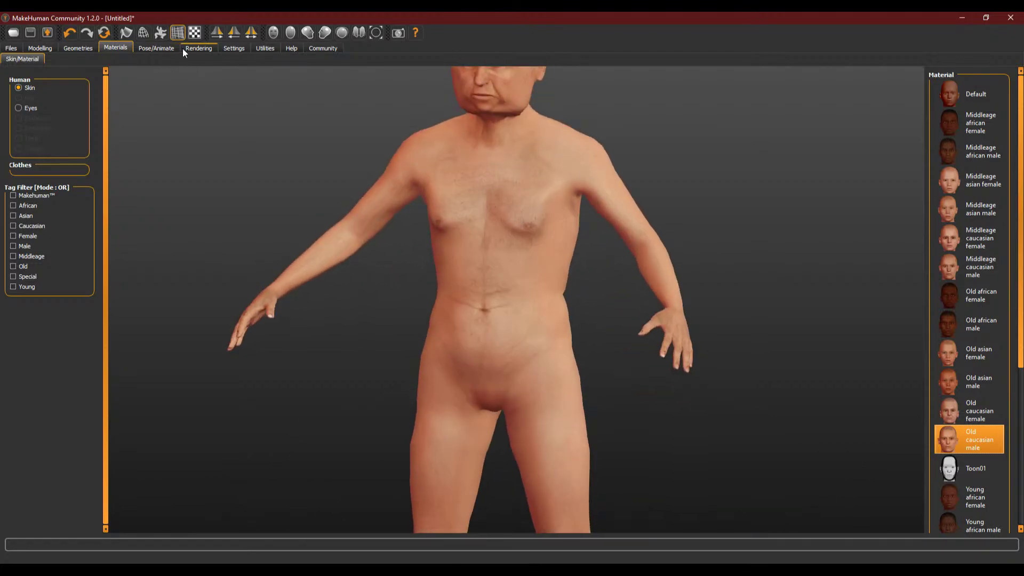
# - Dress the figure in the Male casualsuit01 outfit and inspect it up close and at full length
pyautogui.click(79, 48)
pyautogui.click(116, 48)
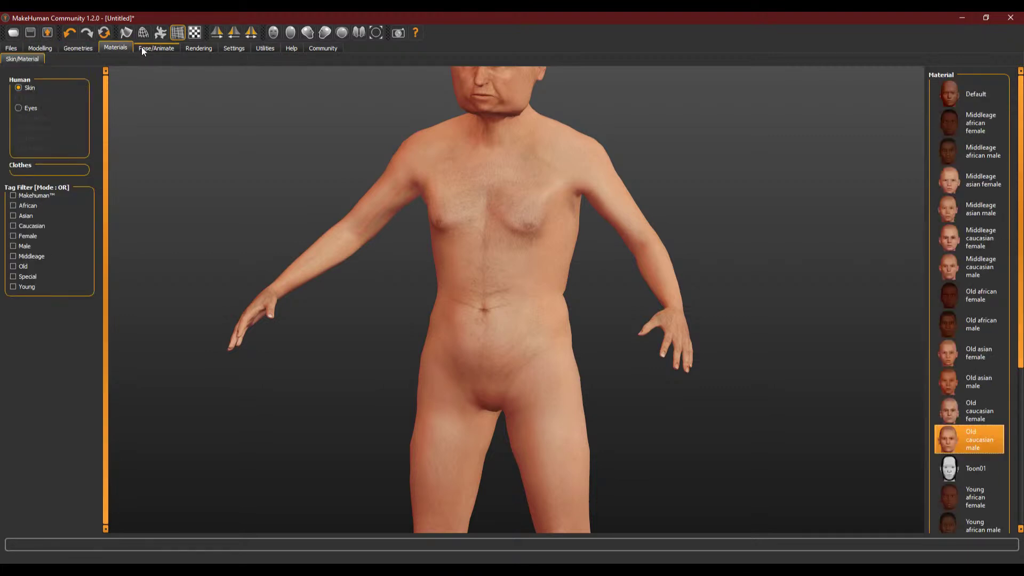
pyautogui.click(80, 49)
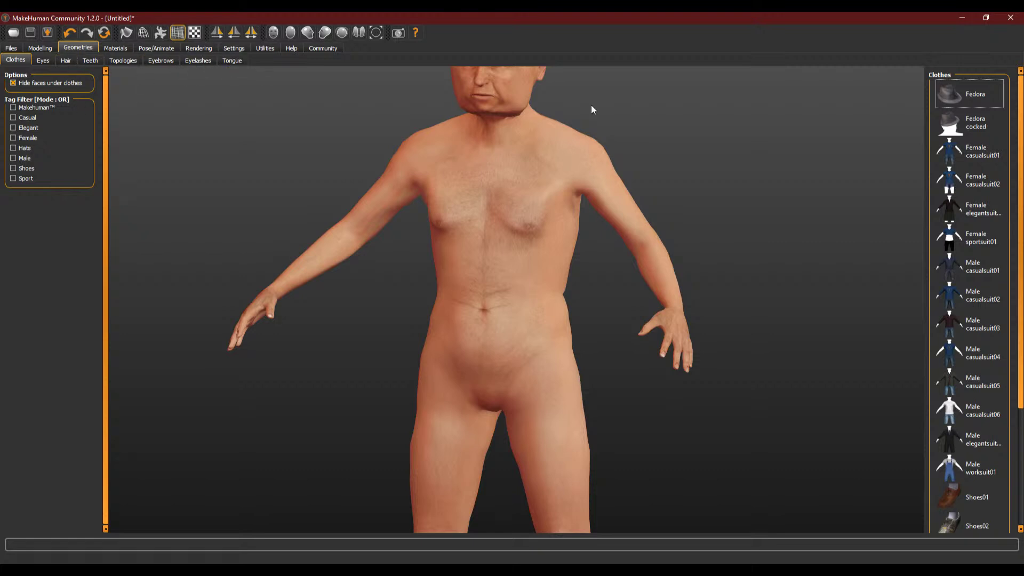
pyautogui.click(979, 277)
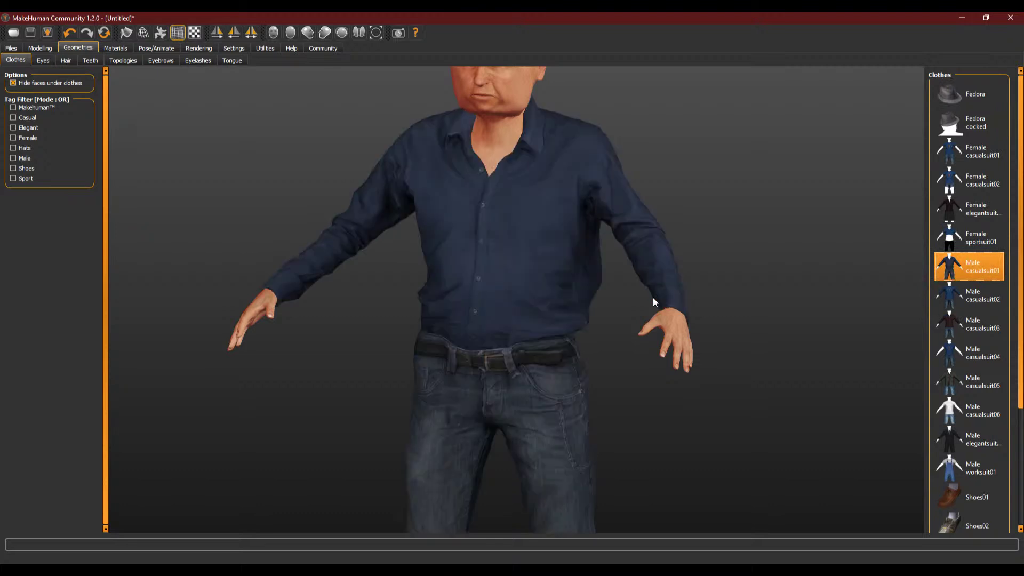
pyautogui.scroll(-10, 655, 302)
pyautogui.moveTo(640, 315); pyautogui.dragTo(660, 324)
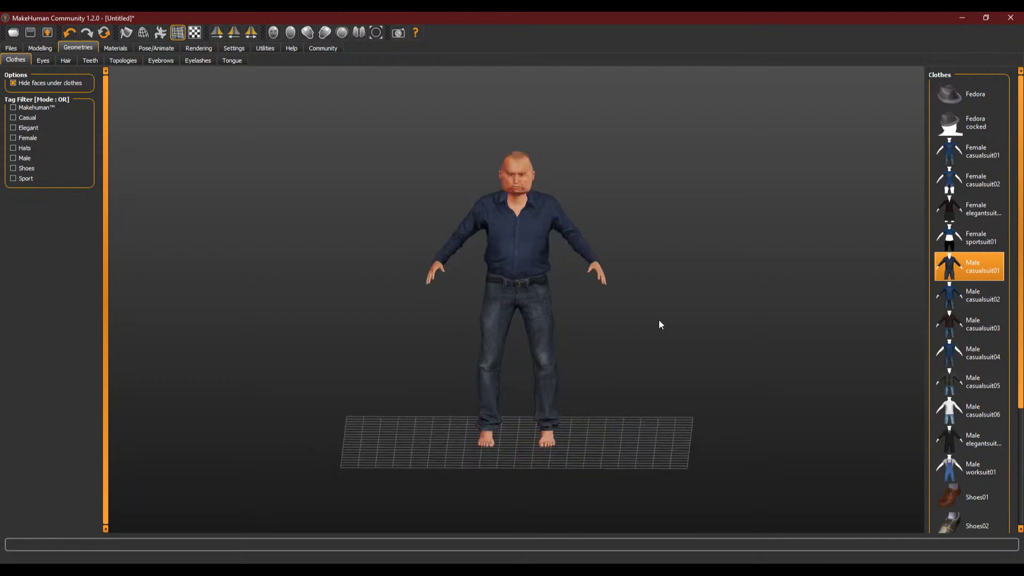
pyautogui.scroll(5, 613, 263)
pyautogui.moveTo(613, 263)
pyautogui.mouseDown()
pyautogui.moveTo(541, 245)
pyautogui.moveTo(674, 244)
pyautogui.moveTo(582, 273)
pyautogui.moveTo(571, 250)
pyautogui.moveTo(607, 255)
pyautogui.mouseUp()
pyautogui.scroll(2, 571, 251)
pyautogui.scroll(-7, 572, 250)
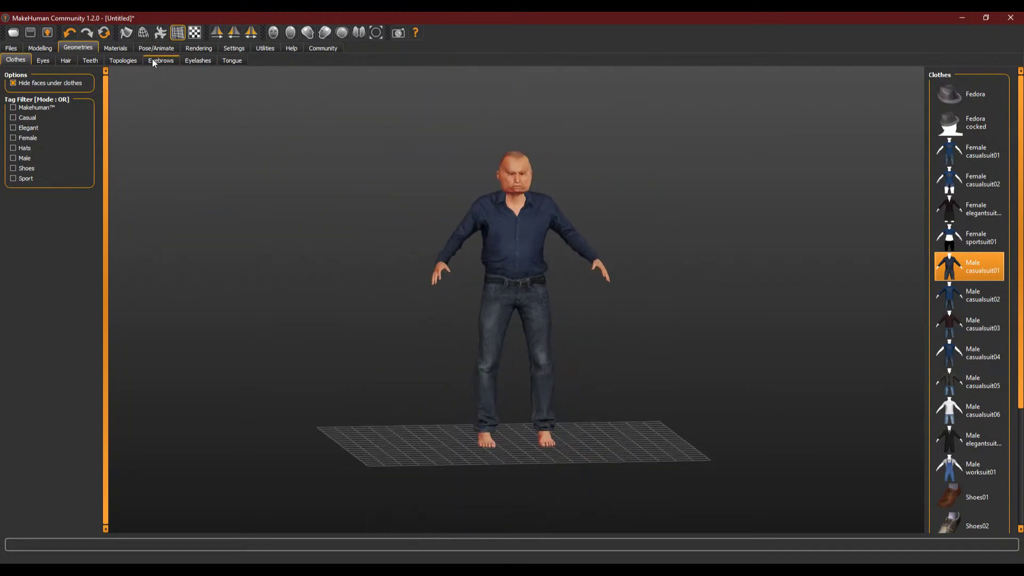
# - Try the Afro01 hair on the figure and replace it with Long01
pyautogui.click(71, 63)
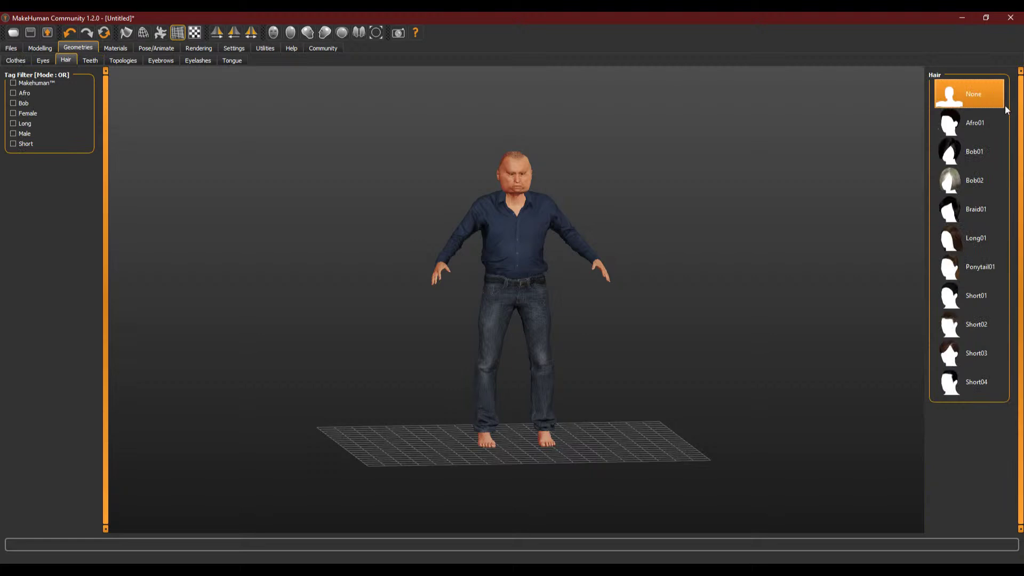
pyautogui.click(974, 123)
pyautogui.moveTo(634, 205)
pyautogui.mouseDown()
pyautogui.moveTo(612, 210)
pyautogui.moveTo(629, 218)
pyautogui.mouseUp()
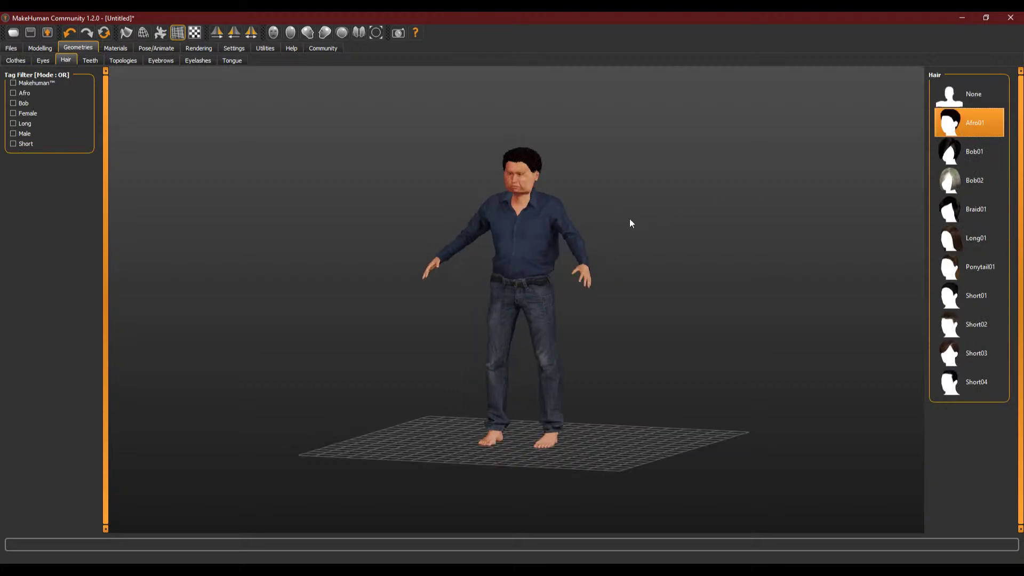
pyautogui.click(969, 237)
pyautogui.moveTo(722, 263); pyautogui.dragTo(751, 258)
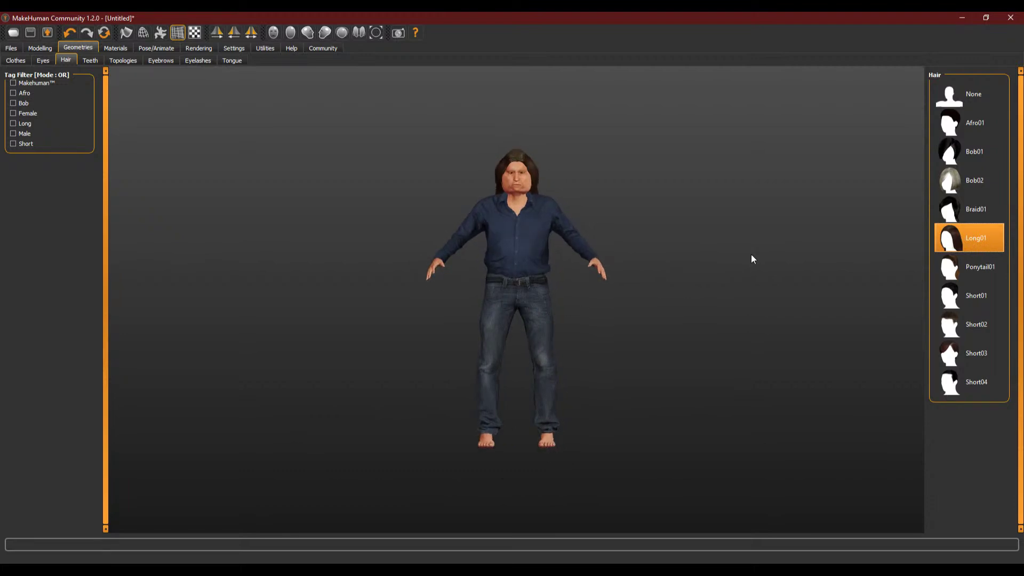
# - Browse the skin materials and replace the figure's skin with Old asian male
pyautogui.click(114, 48)
pyautogui.click(992, 206)
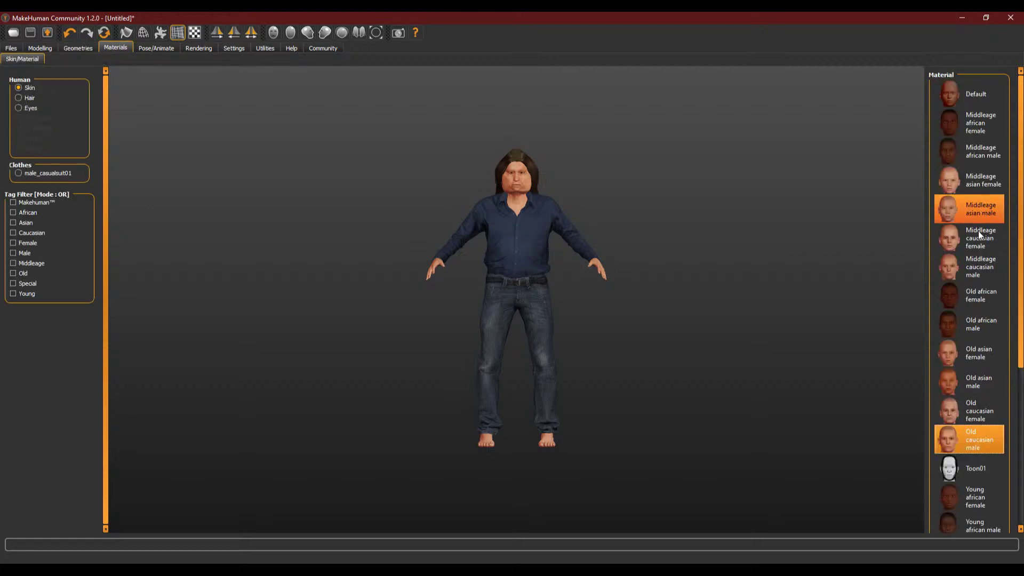
pyautogui.scroll(-1, 975, 320)
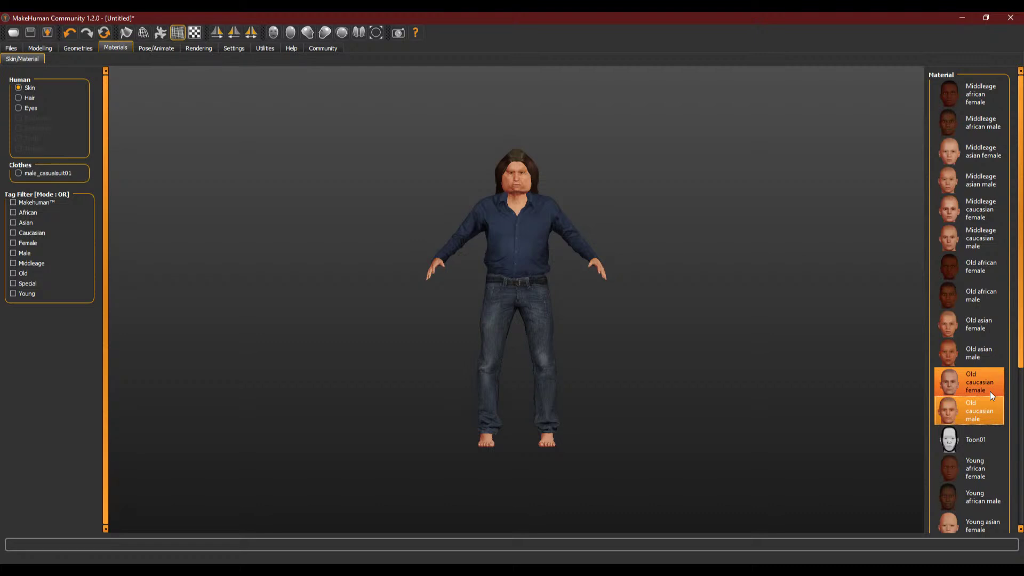
pyautogui.moveTo(1020, 342); pyautogui.dragTo(1023, 489)
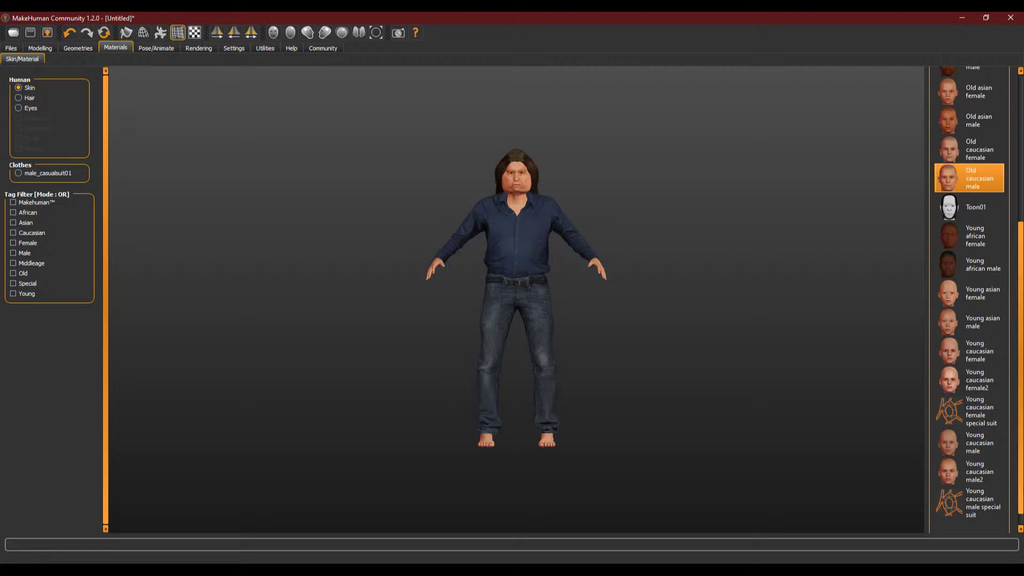
pyautogui.moveTo(1023, 441); pyautogui.dragTo(1021, 295)
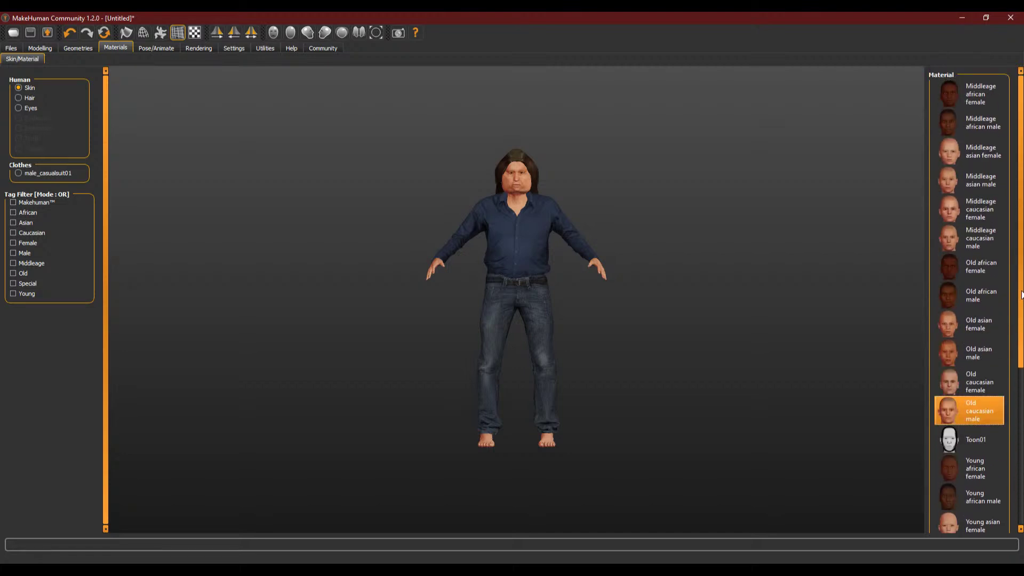
pyautogui.click(987, 357)
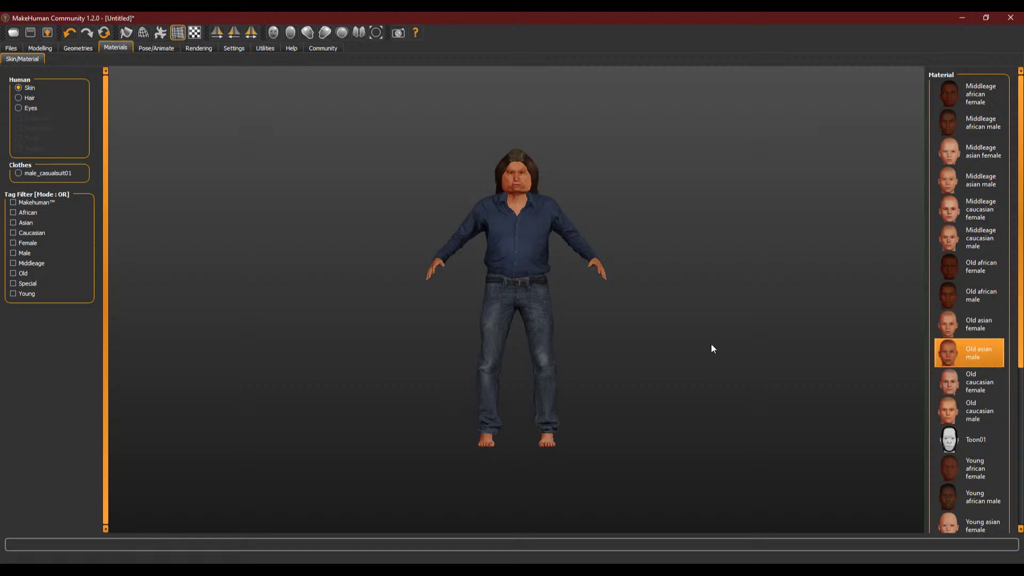
pyautogui.moveTo(710, 343); pyautogui.dragTo(682, 256)
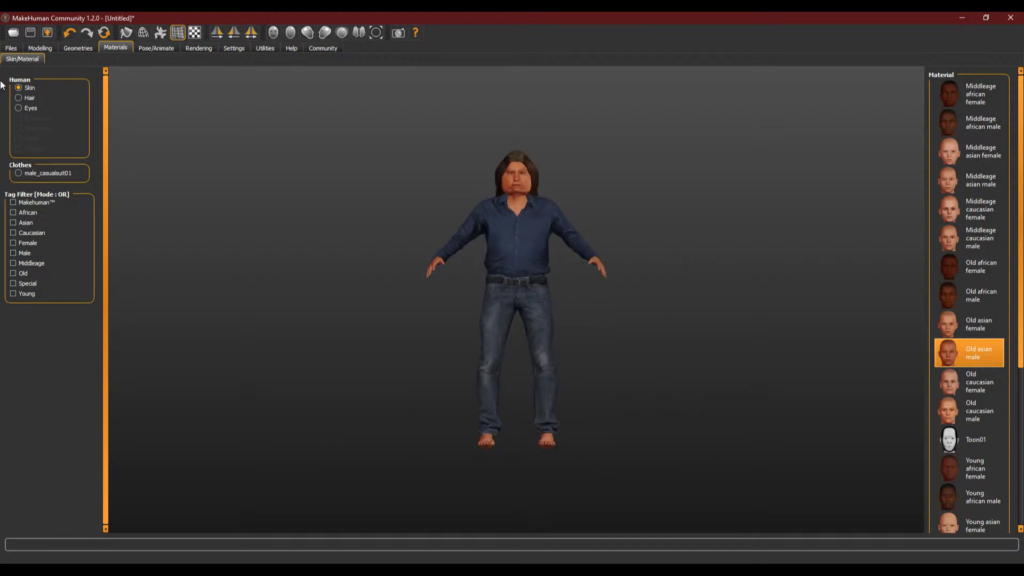
# - Raise the figure's Asian macro setting to its maximum and inspect the face and upper body up close
pyautogui.click(11, 47)
pyautogui.click(40, 47)
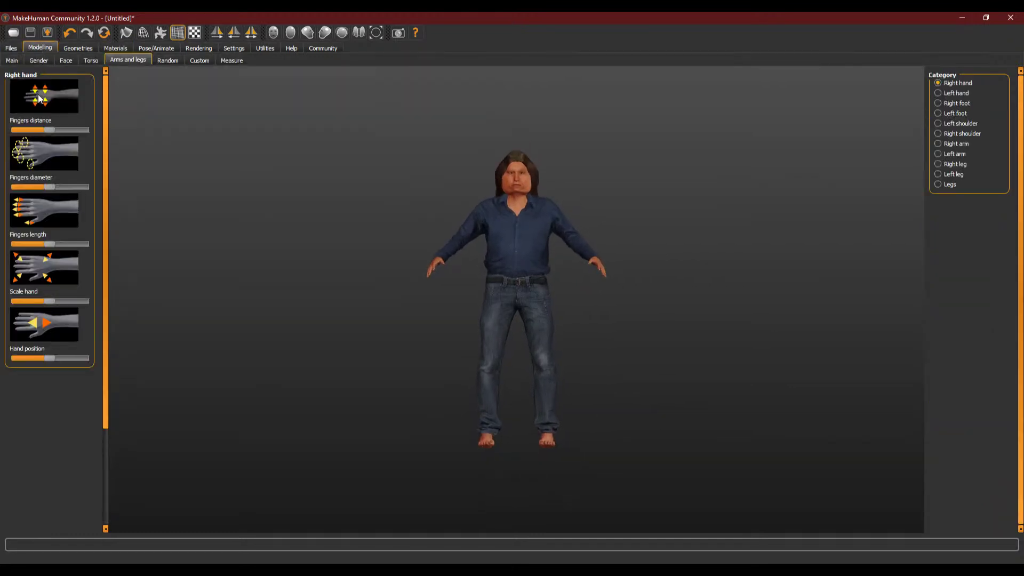
pyautogui.click(12, 60)
pyautogui.moveTo(38, 231); pyautogui.dragTo(165, 238)
pyautogui.moveTo(314, 256); pyautogui.dragTo(509, 248)
pyautogui.scroll(-3, 530, 185)
pyautogui.scroll(4, 530, 184)
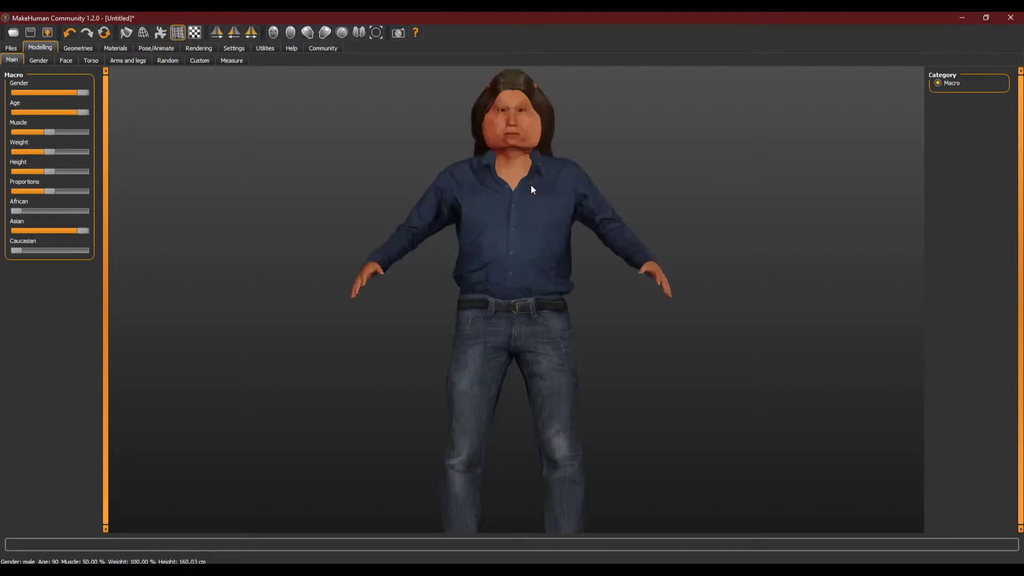
pyautogui.scroll(1, 530, 185)
pyautogui.moveTo(530, 184)
pyautogui.mouseDown()
pyautogui.moveTo(512, 201)
pyautogui.moveTo(503, 193)
pyautogui.moveTo(523, 184)
pyautogui.mouseUp()
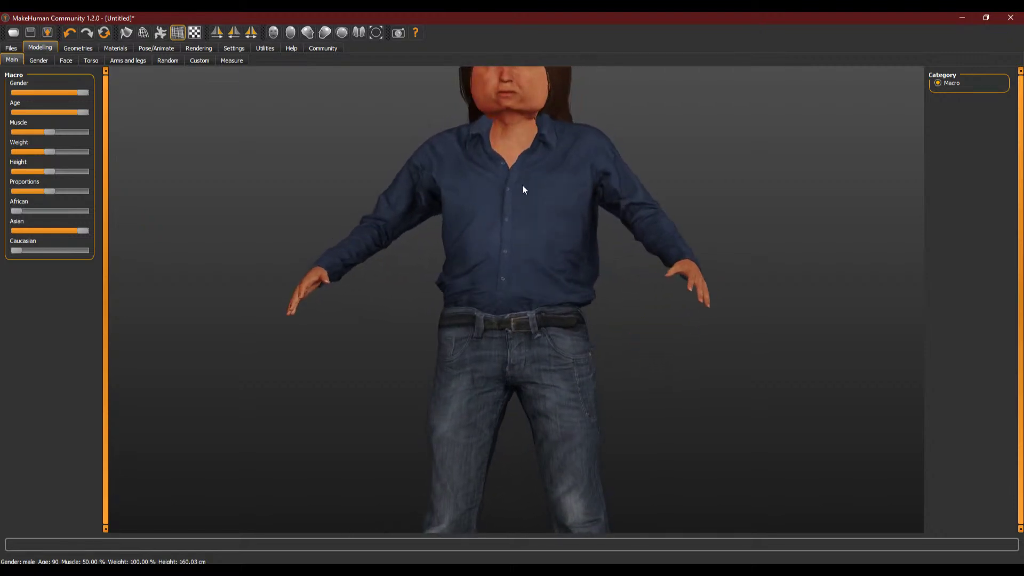
pyautogui.scroll(-3, 524, 167)
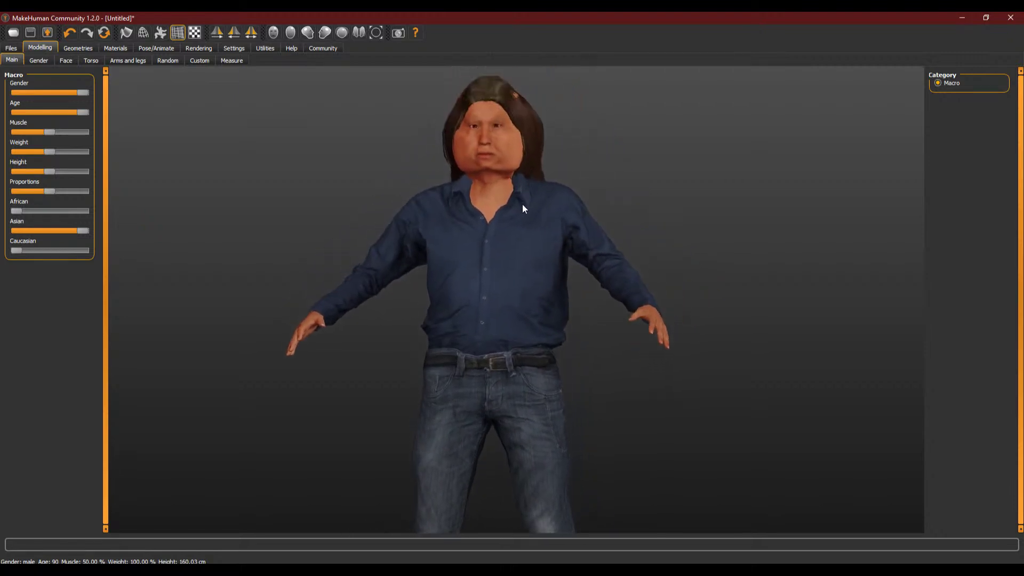
pyautogui.moveTo(517, 199)
pyautogui.mouseDown()
pyautogui.moveTo(452, 205)
pyautogui.moveTo(517, 213)
pyautogui.mouseUp()
# - Inspect the Long01 hair from the side and replace it with Braid01
pyautogui.click(111, 47)
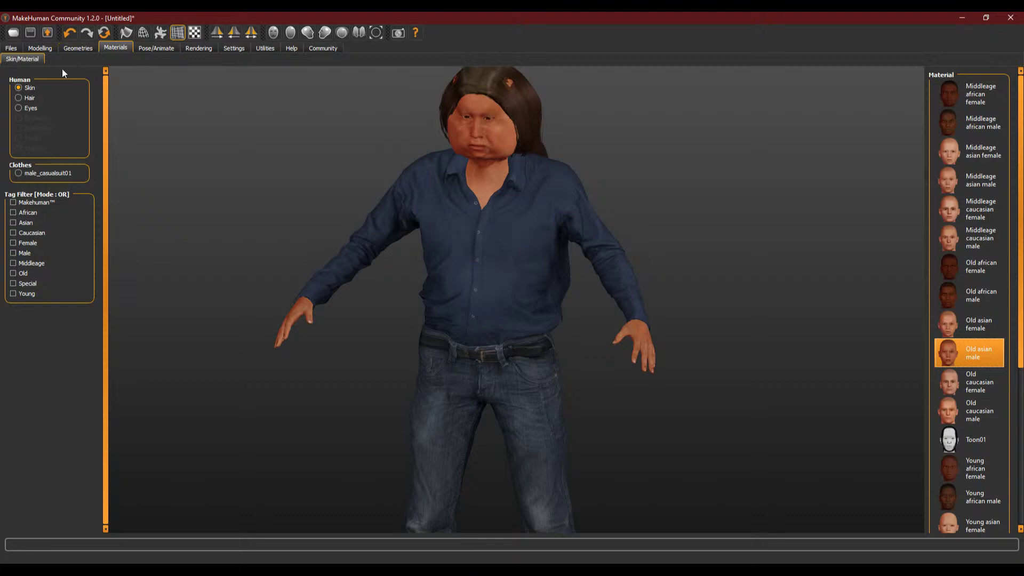
pyautogui.click(30, 98)
pyautogui.click(79, 49)
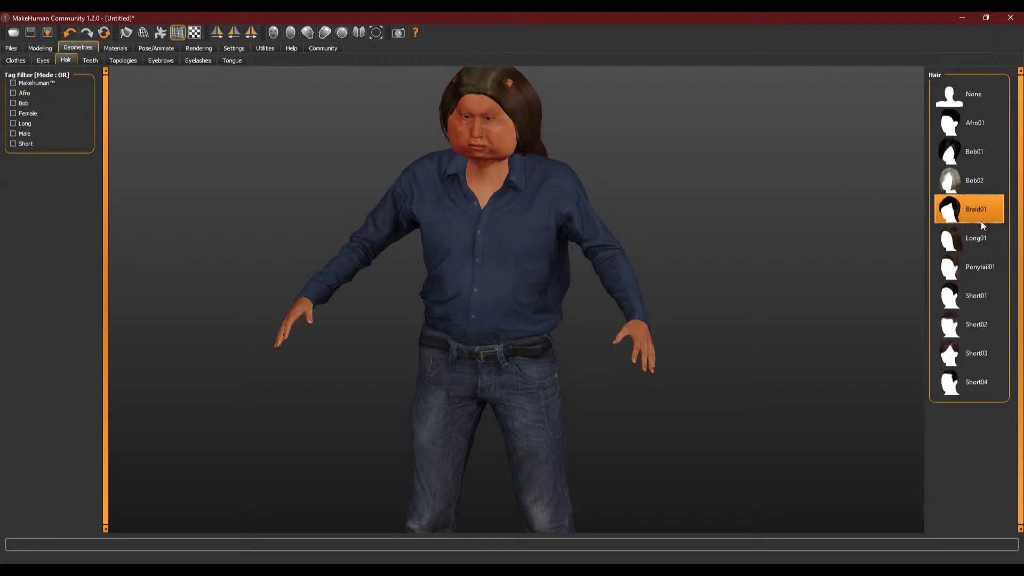
pyautogui.click(976, 236)
pyautogui.click(974, 236)
pyautogui.moveTo(693, 232); pyautogui.dragTo(673, 211)
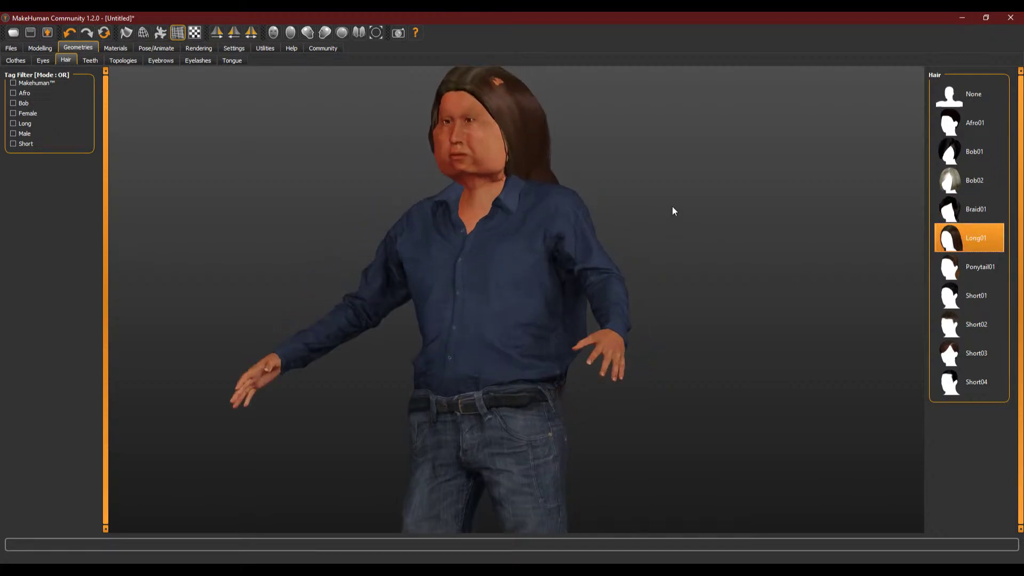
pyautogui.scroll(-5, 667, 216)
pyautogui.moveTo(673, 218); pyautogui.dragTo(797, 228)
pyautogui.click(949, 213)
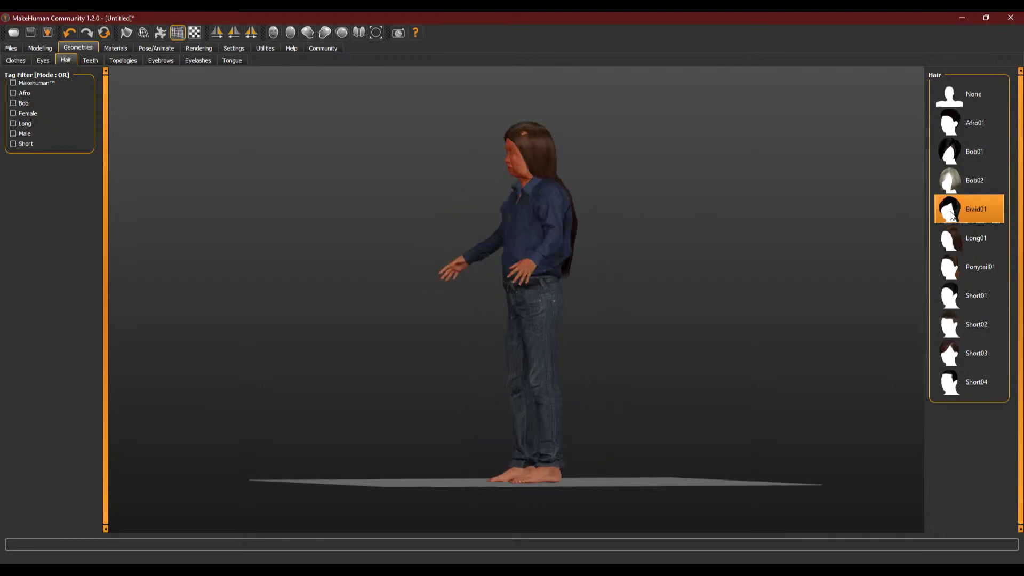
pyautogui.moveTo(584, 232); pyautogui.dragTo(625, 247)
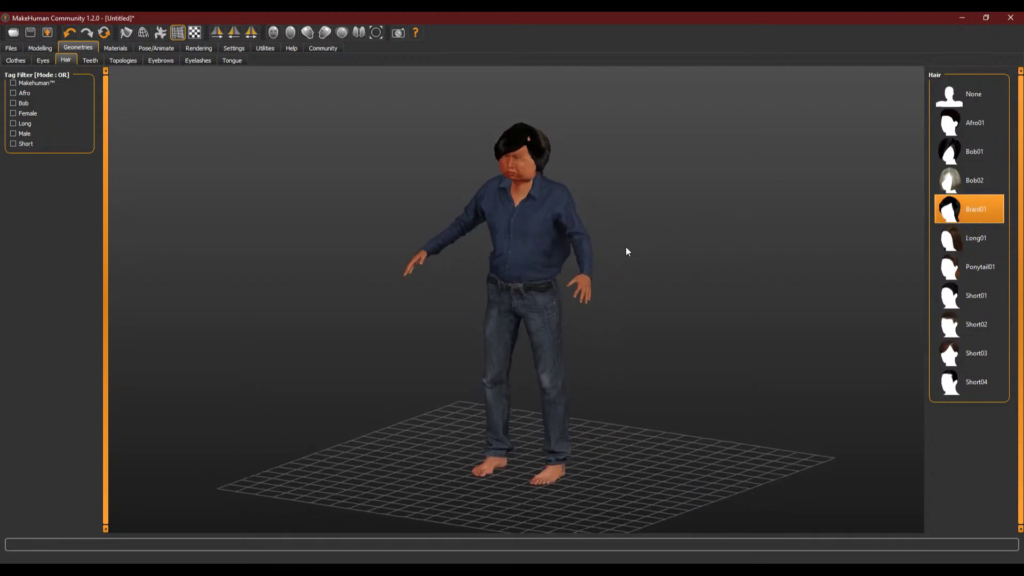
# - Assign the Game engine rig preset to the figure and inspect its bones up close
pyautogui.click(154, 49)
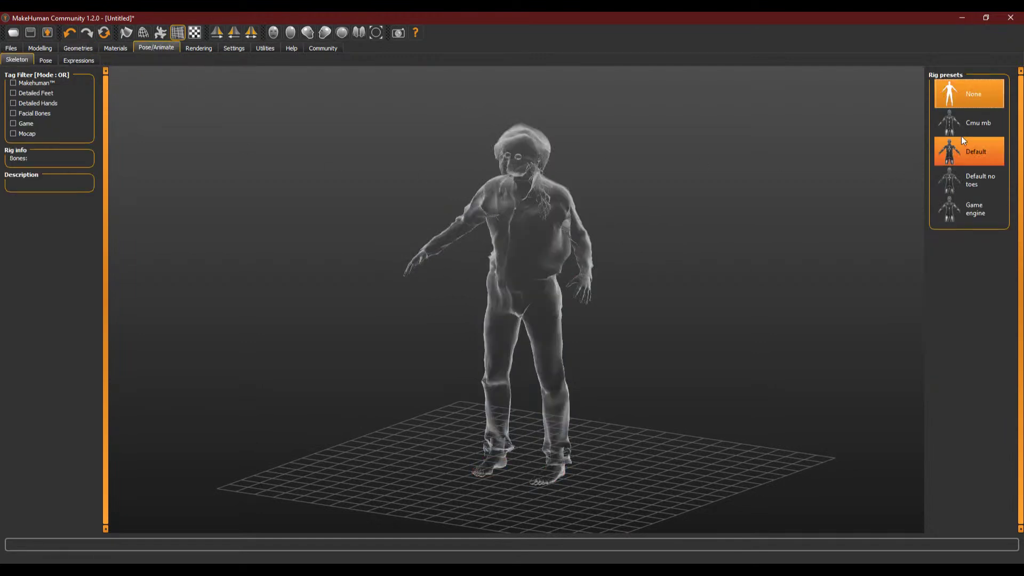
pyautogui.click(973, 213)
pyautogui.scroll(5, 487, 203)
pyautogui.moveTo(482, 257); pyautogui.dragTo(586, 151)
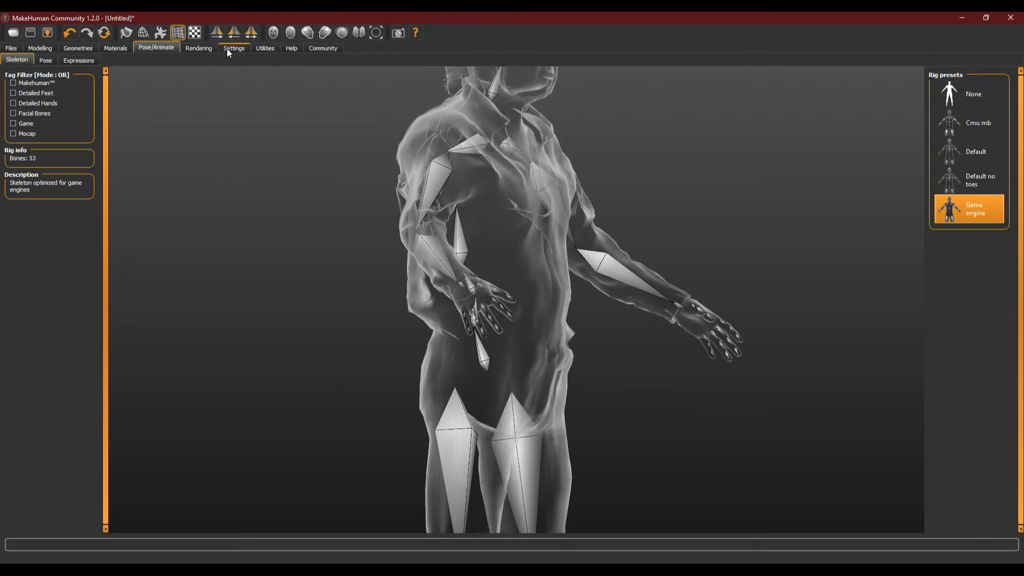
# - Try the Anger01 and Attention01 facial expressions on the figure
pyautogui.click(44, 60)
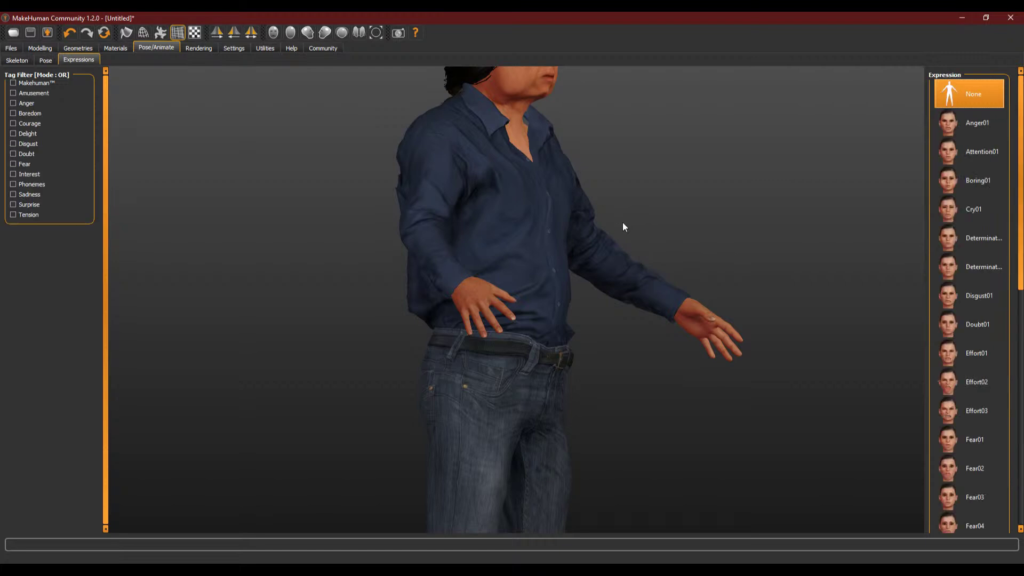
pyautogui.moveTo(622, 222); pyautogui.dragTo(559, 218)
pyautogui.scroll(-2, 578, 216)
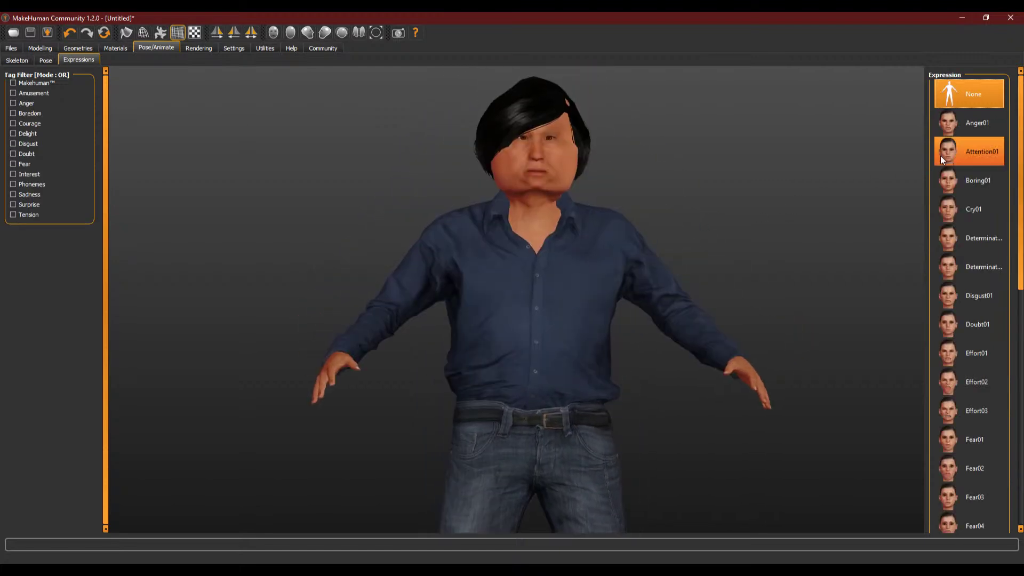
pyautogui.click(968, 133)
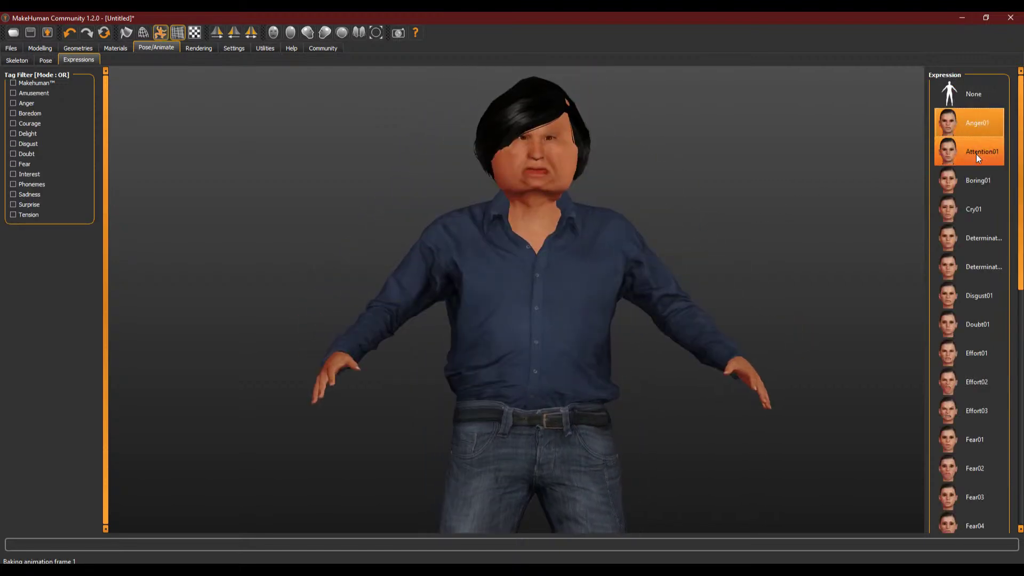
pyautogui.click(975, 154)
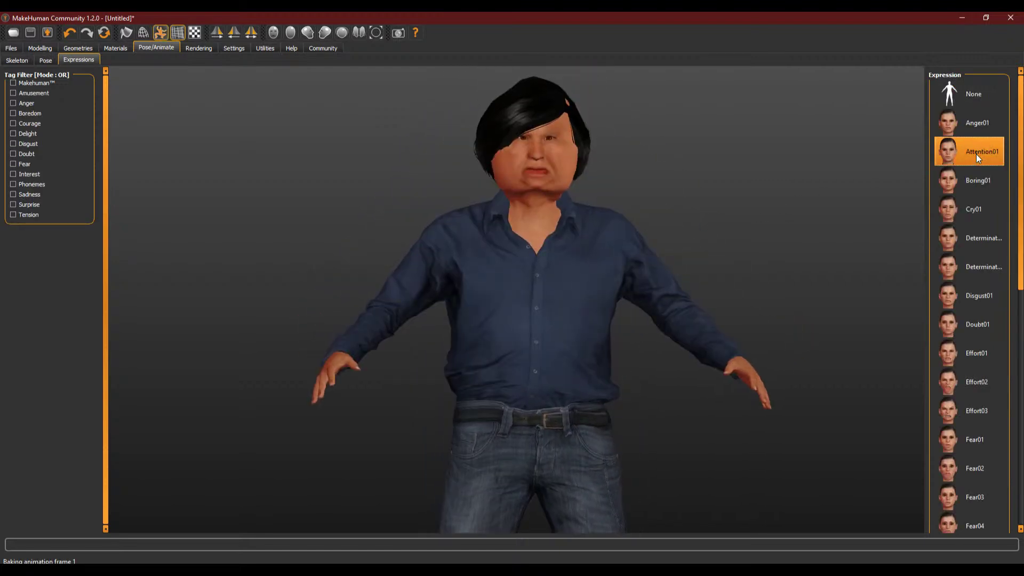
# - Add the Teeth base geometry to the figure
pyautogui.click(84, 49)
pyautogui.click(89, 59)
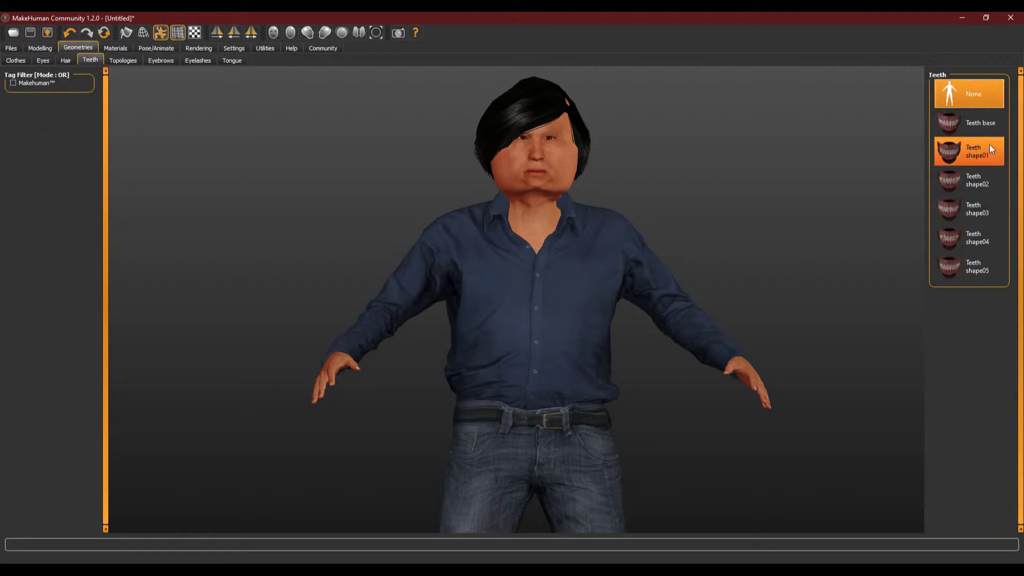
pyautogui.click(975, 127)
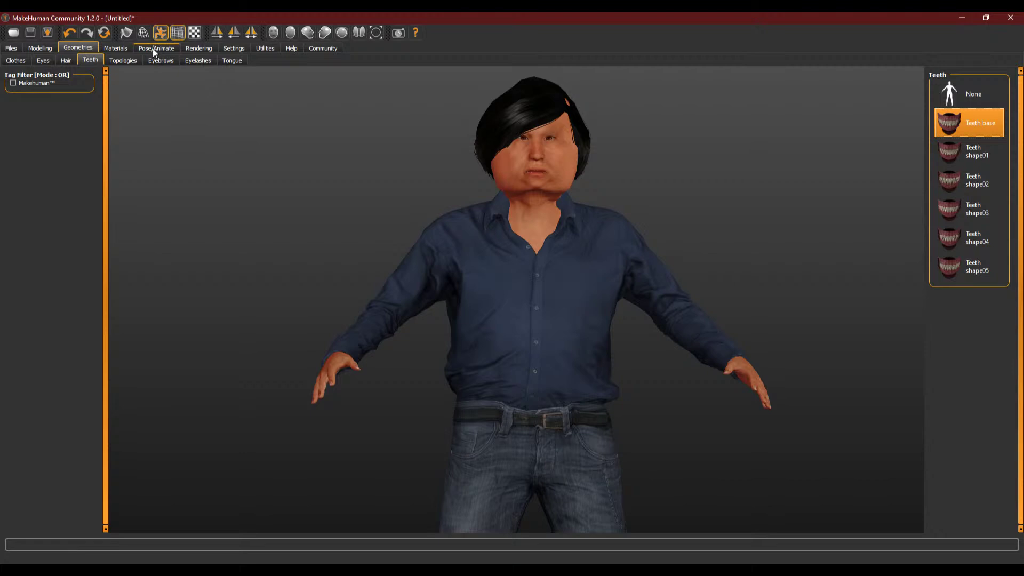
# - Try the Anger01, Boring01 and Cry01 expressions on the figure with its teeth
pyautogui.click(154, 48)
pyautogui.click(962, 125)
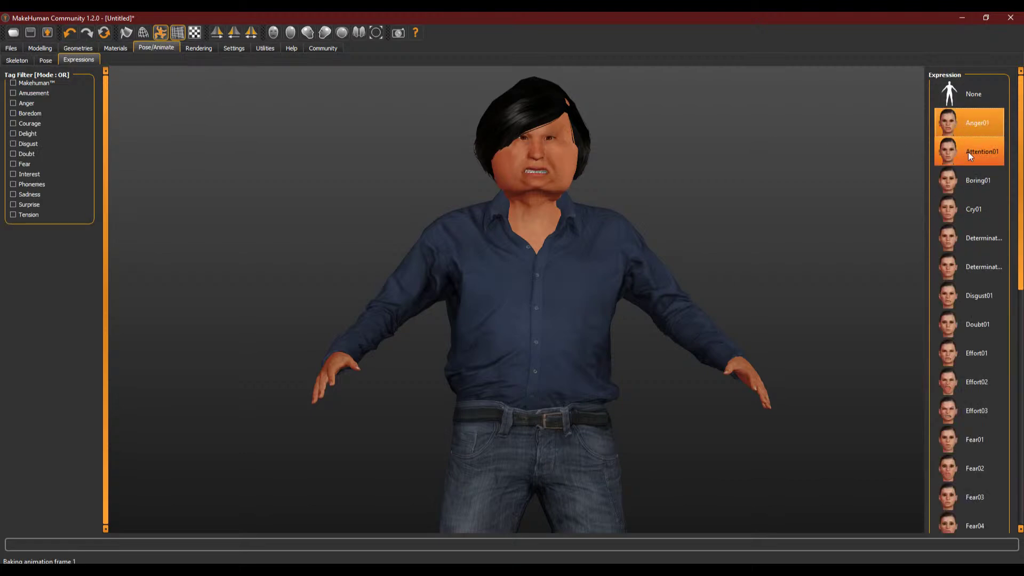
pyautogui.click(971, 186)
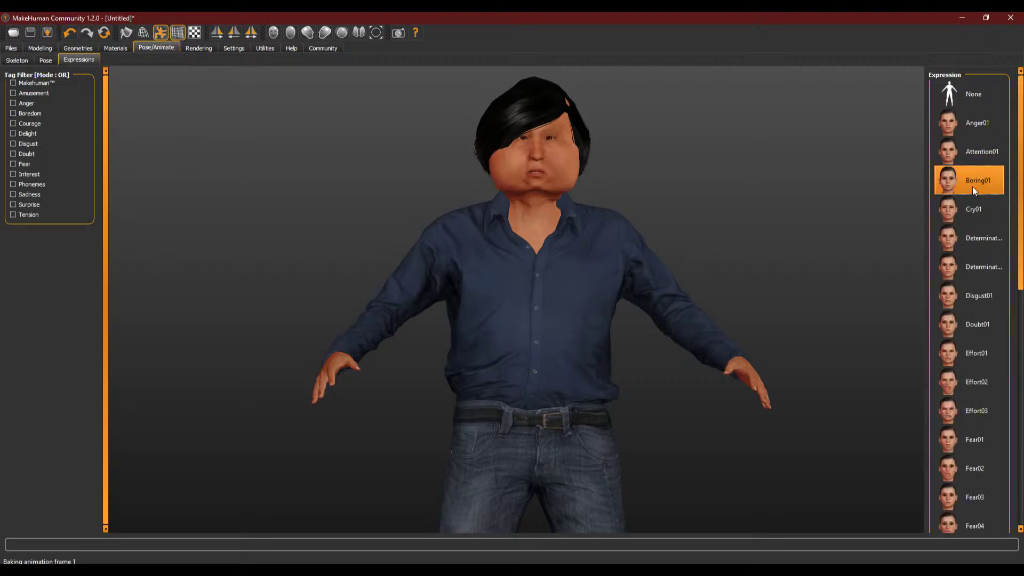
pyautogui.click(973, 210)
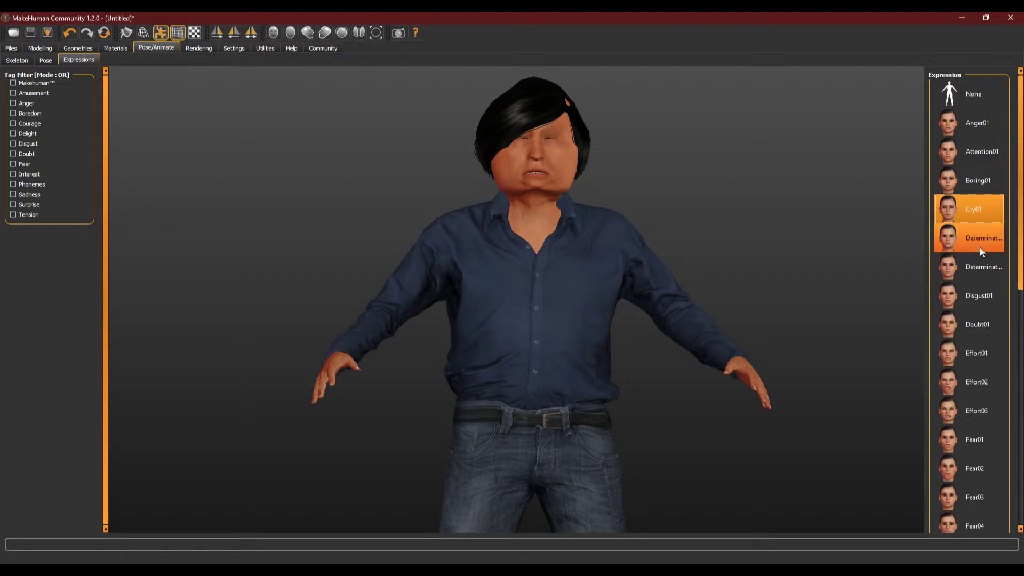
pyautogui.moveTo(779, 236); pyautogui.dragTo(760, 270)
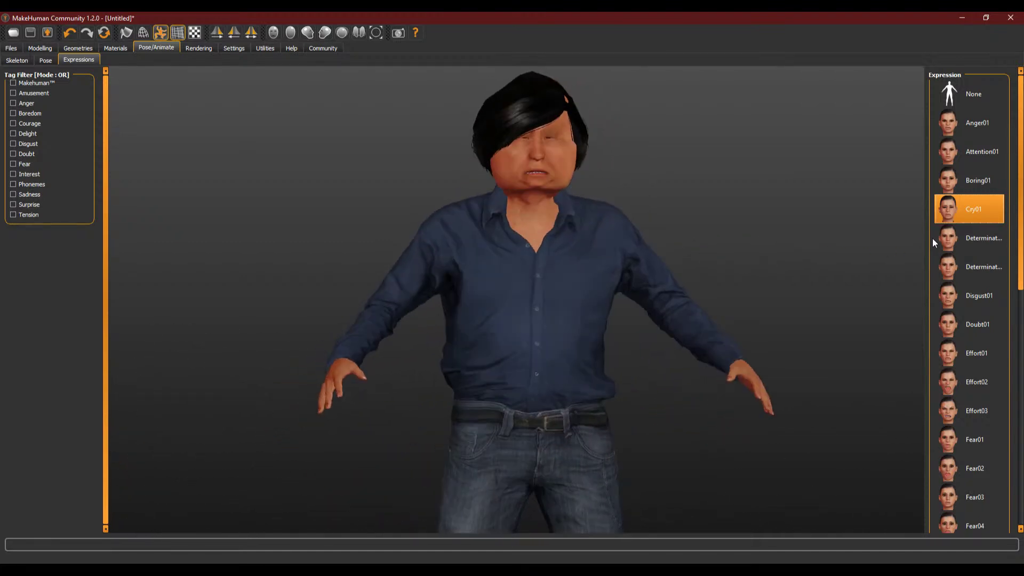
# - Try the two determination expressions, Disgust01 and Doubt01, and settle on the Effort03 expression
pyautogui.click(971, 240)
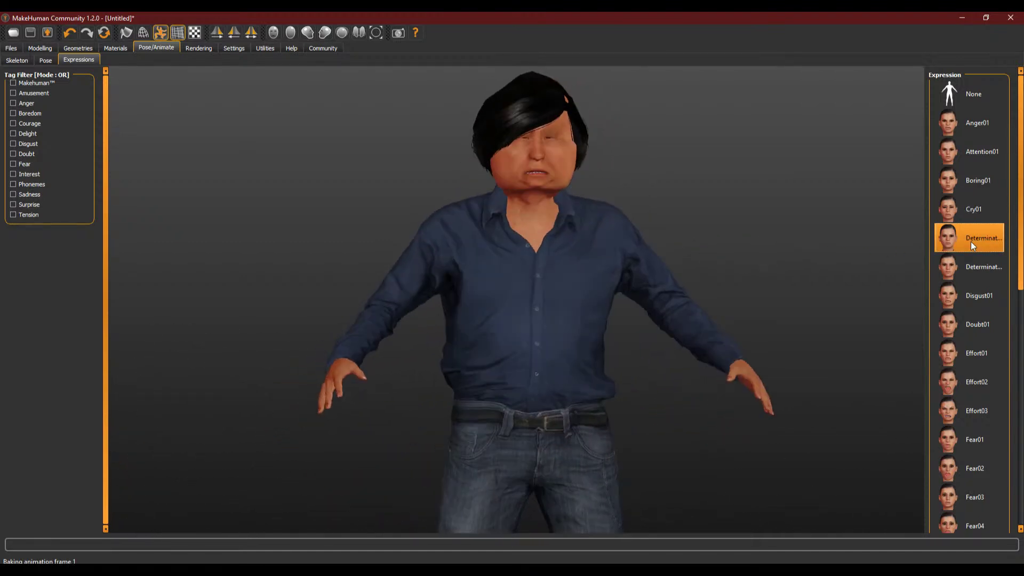
pyautogui.click(949, 270)
pyautogui.click(965, 300)
pyautogui.click(968, 331)
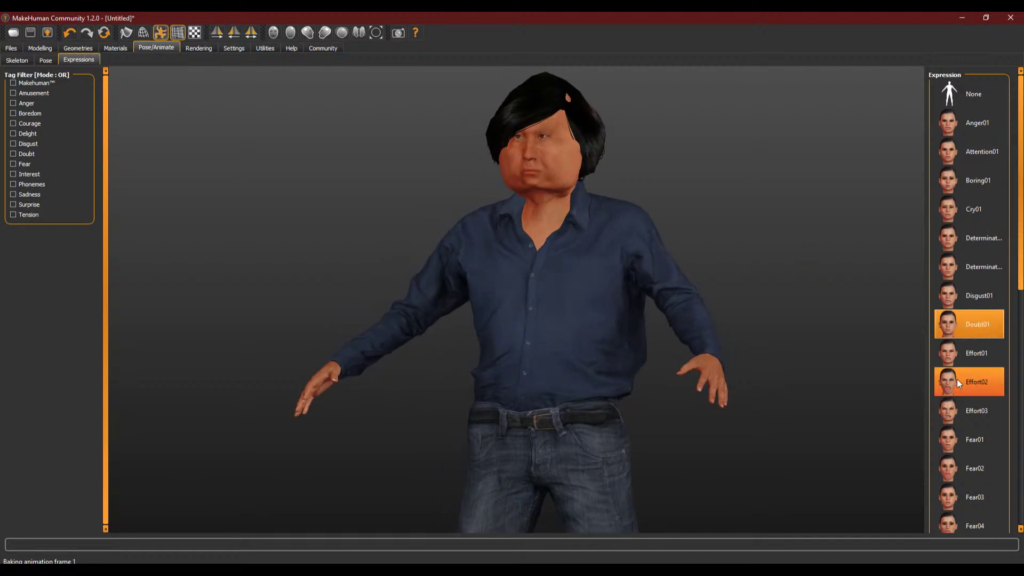
pyautogui.click(957, 418)
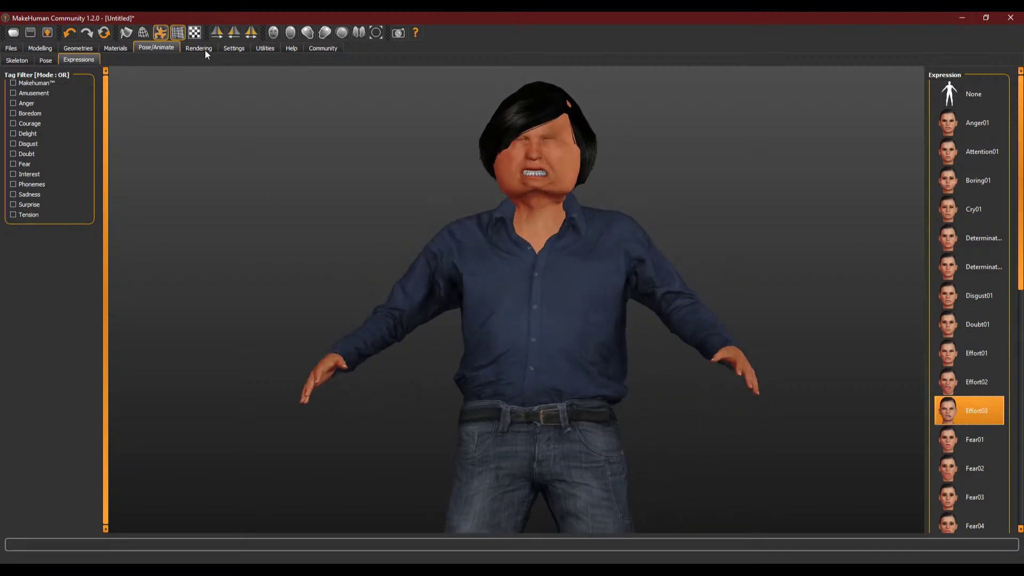
# - Try the Benchmark, Fight01 and Fight02 poses on the figure and reset the pose to None
pyautogui.click(45, 60)
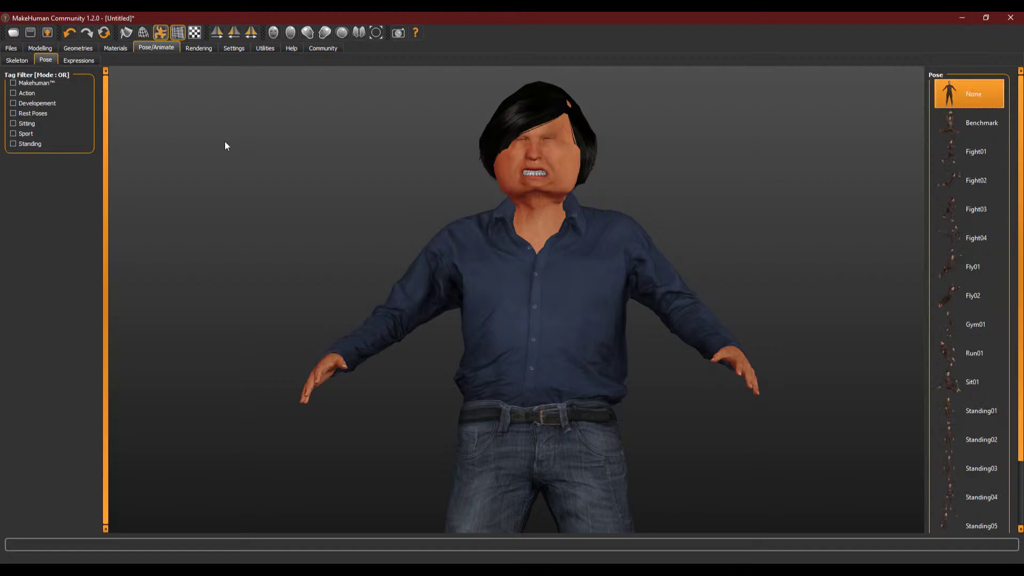
pyautogui.click(975, 123)
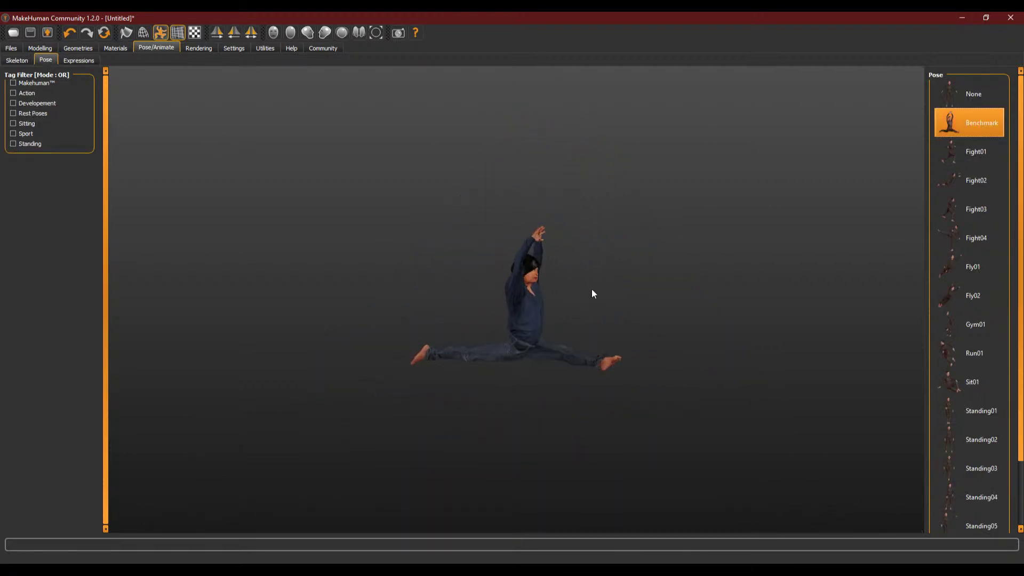
pyautogui.scroll(-2, 582, 299)
pyautogui.scroll(5, 582, 300)
pyautogui.moveTo(582, 300); pyautogui.dragTo(571, 307)
pyautogui.click(960, 152)
pyautogui.moveTo(708, 248); pyautogui.dragTo(736, 253)
pyautogui.click(960, 181)
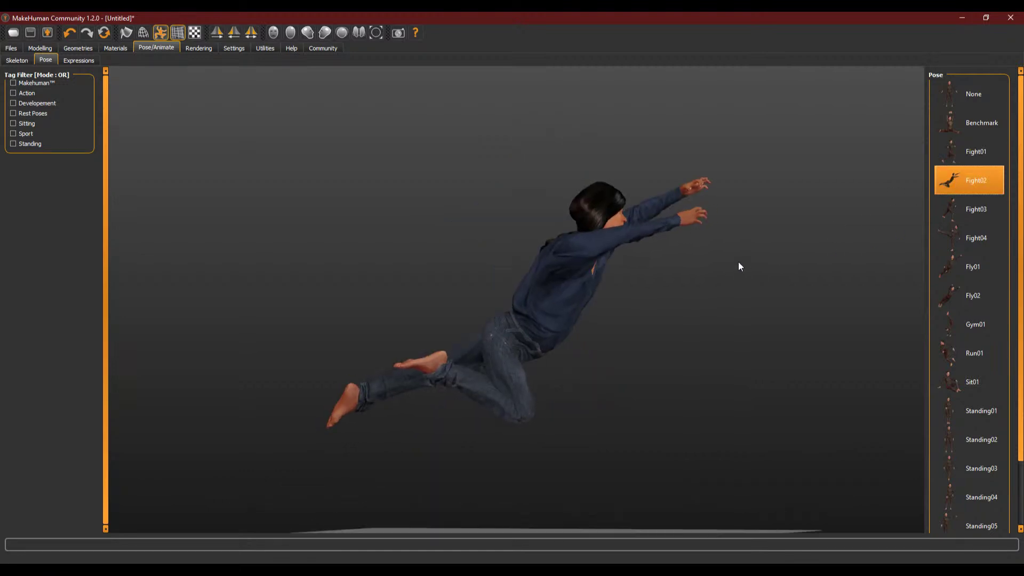
pyautogui.click(968, 94)
pyautogui.moveTo(714, 276)
pyautogui.mouseDown()
pyautogui.moveTo(620, 290)
pyautogui.moveTo(702, 277)
pyautogui.mouseUp()
# - Try the Fly01 pose, replace it with Sit01 and view the seated figure from the front
pyautogui.click(938, 259)
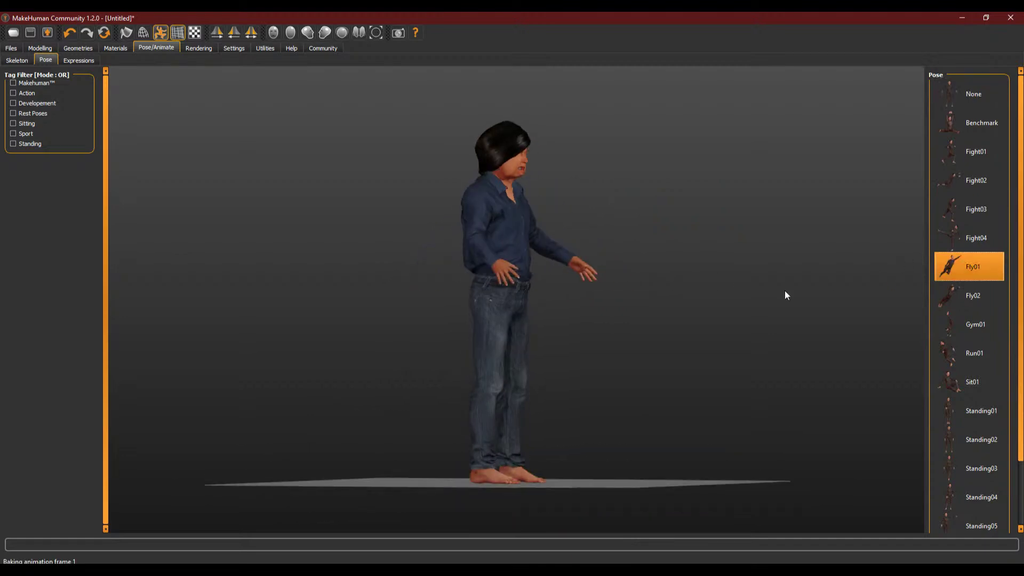
pyautogui.click(969, 385)
pyautogui.moveTo(757, 372); pyautogui.dragTo(720, 380)
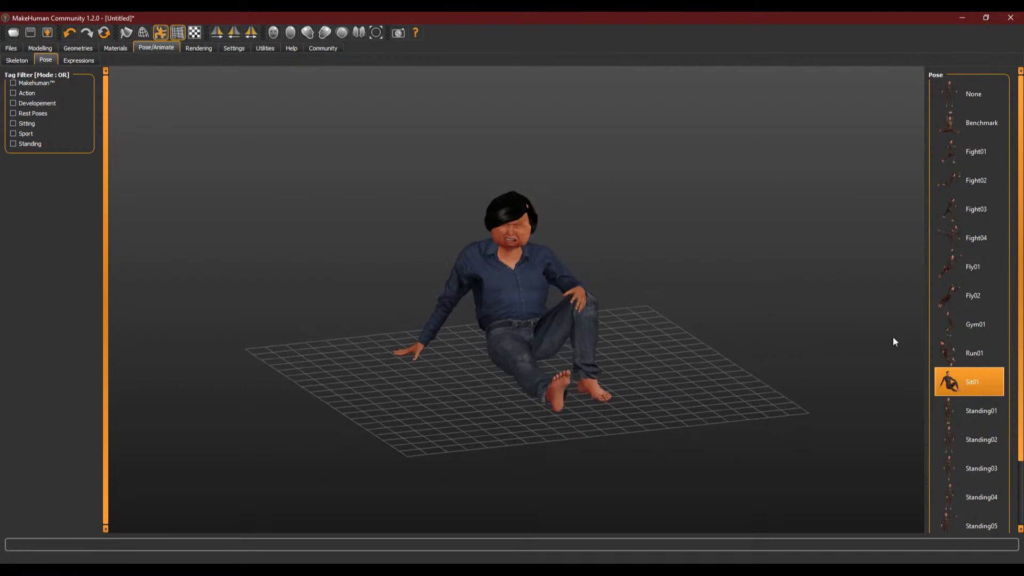
# - Try the Standing01 and Standing03 poses on the figure and settle on the Standing04 pose
pyautogui.click(971, 413)
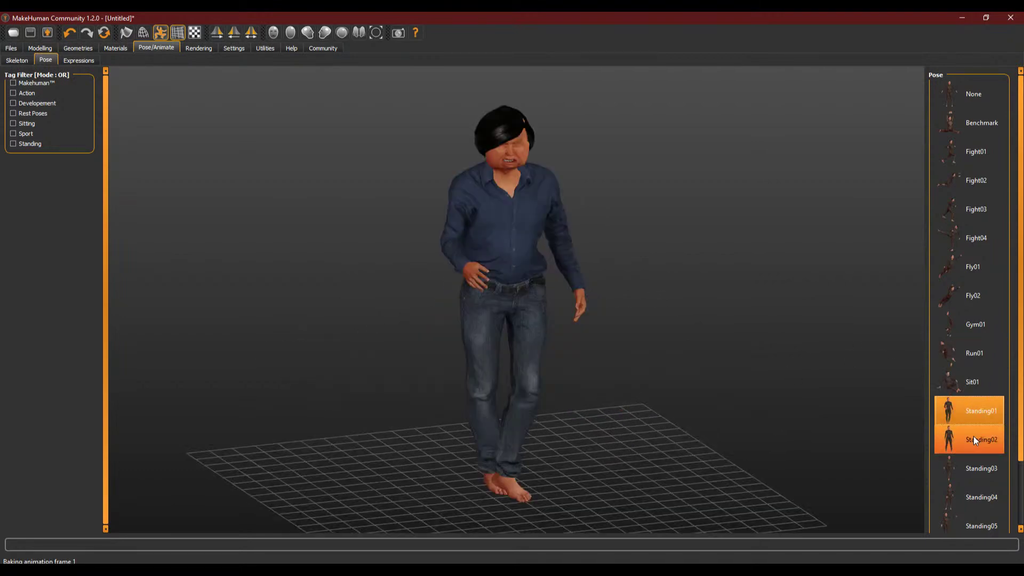
pyautogui.click(970, 468)
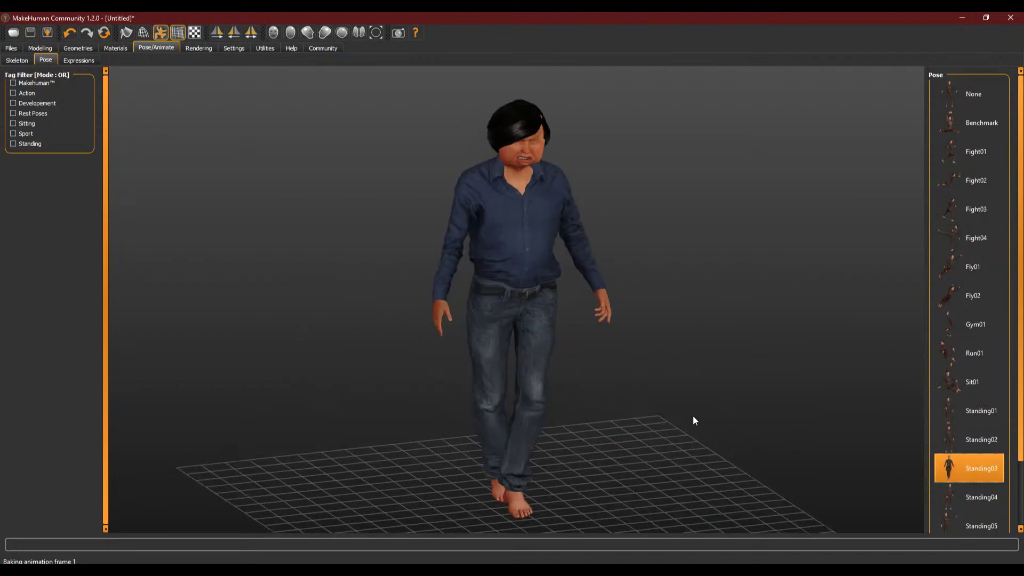
pyautogui.moveTo(662, 416); pyautogui.dragTo(381, 391)
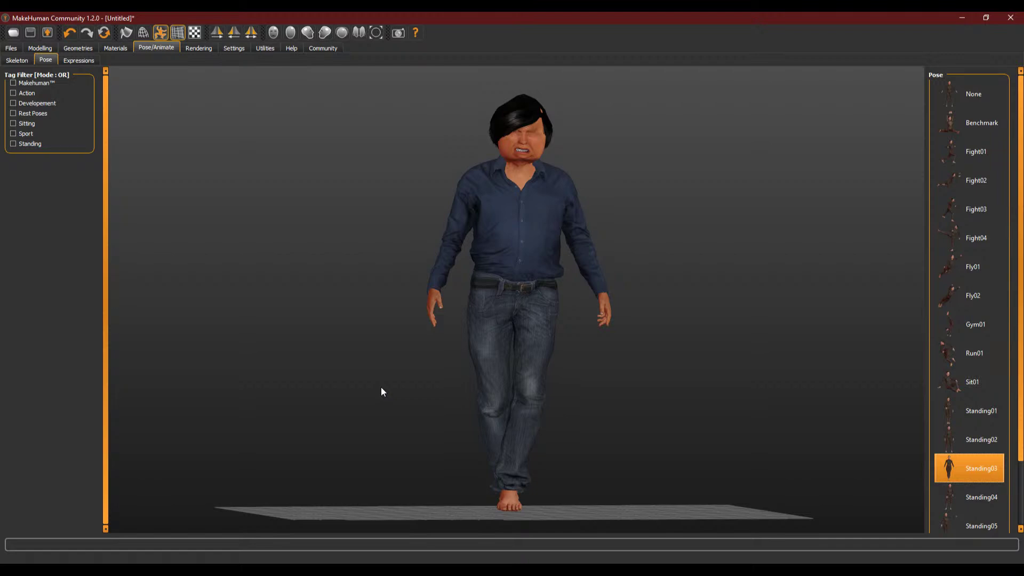
pyautogui.moveTo(381, 389); pyautogui.dragTo(528, 302)
pyautogui.click(987, 492)
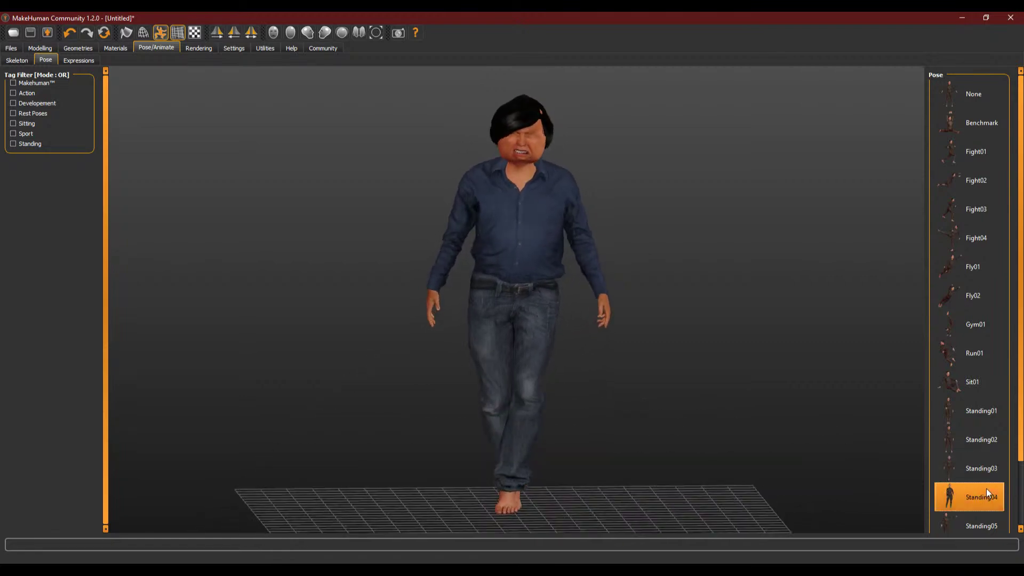
# - Examine the figure in its Standing04 pose from several angles, both up close and at full length
pyautogui.moveTo(720, 372); pyautogui.dragTo(689, 382)
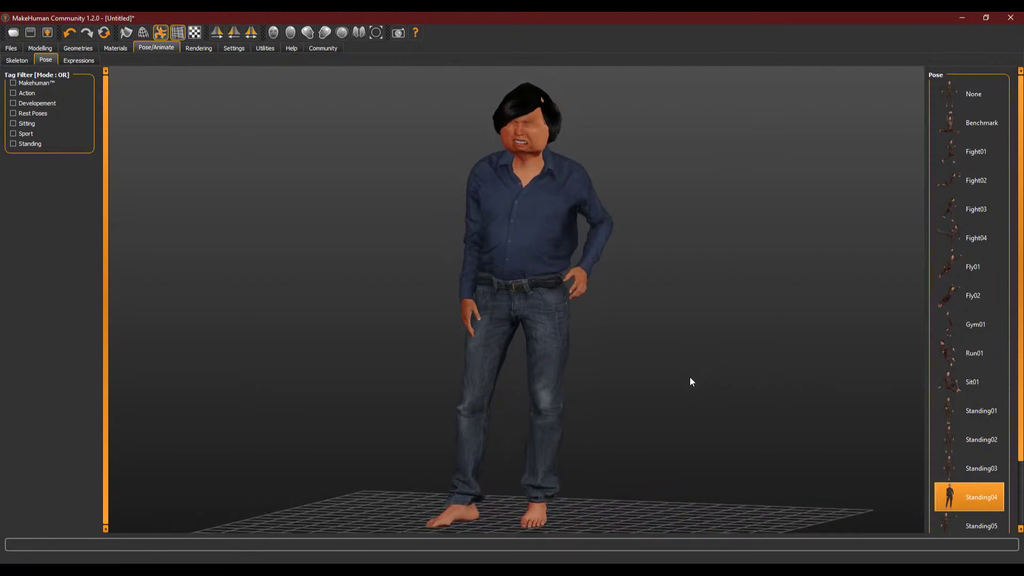
pyautogui.moveTo(459, 222); pyautogui.dragTo(546, 267)
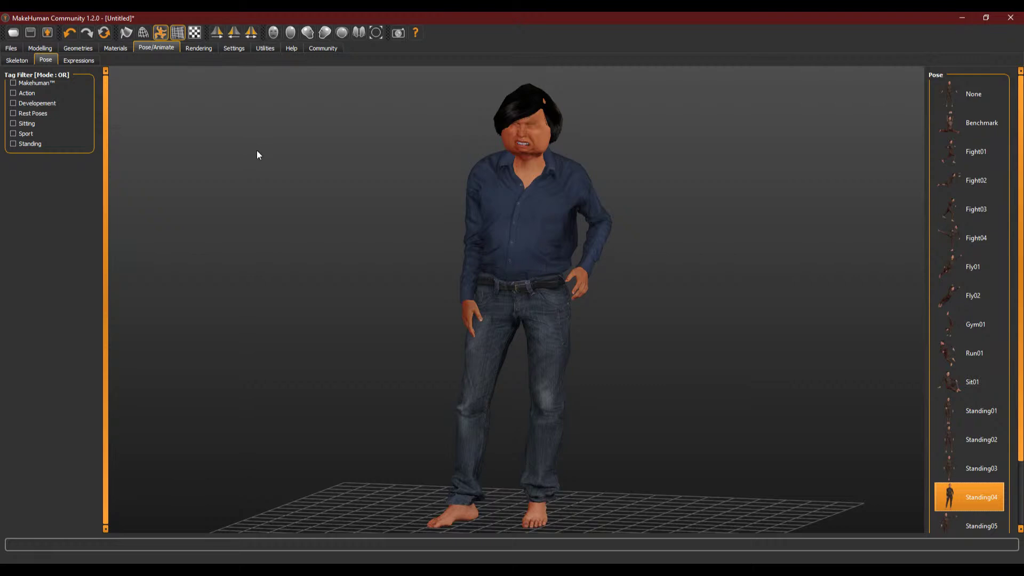
pyautogui.moveTo(499, 151); pyautogui.dragTo(729, 157)
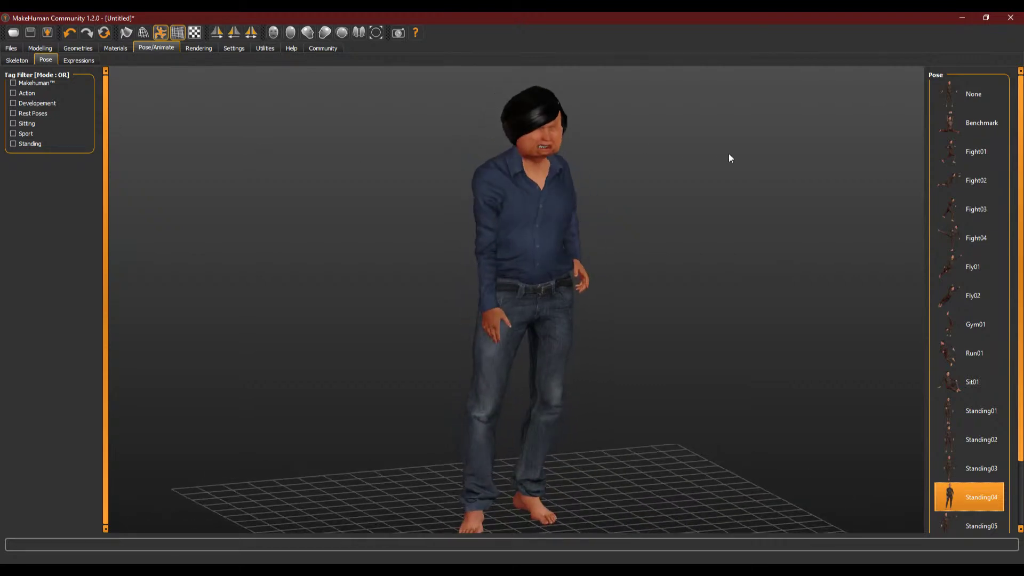
pyautogui.scroll(-4, 729, 158)
pyautogui.scroll(-2, 623, 199)
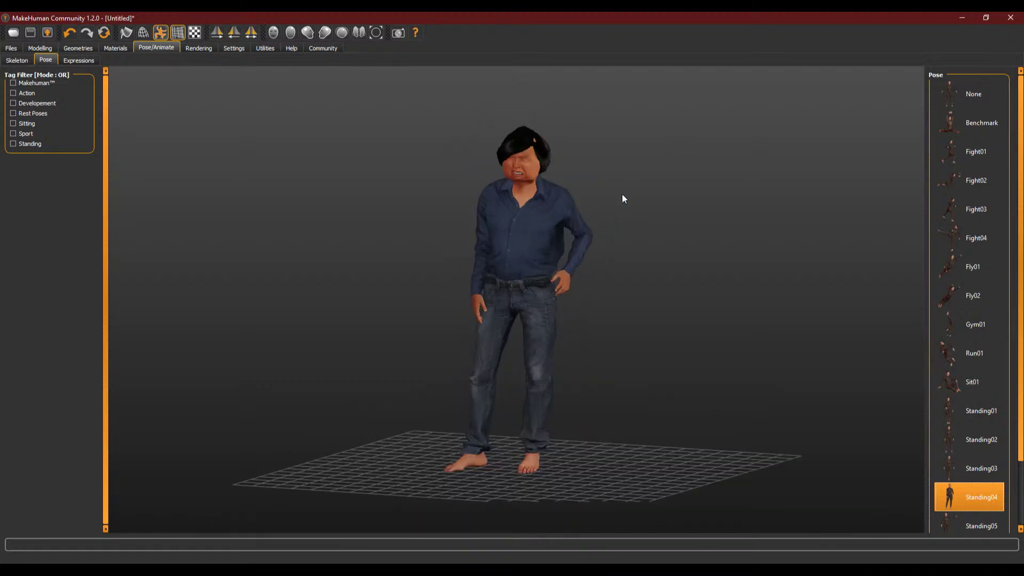
pyautogui.scroll(6, 622, 195)
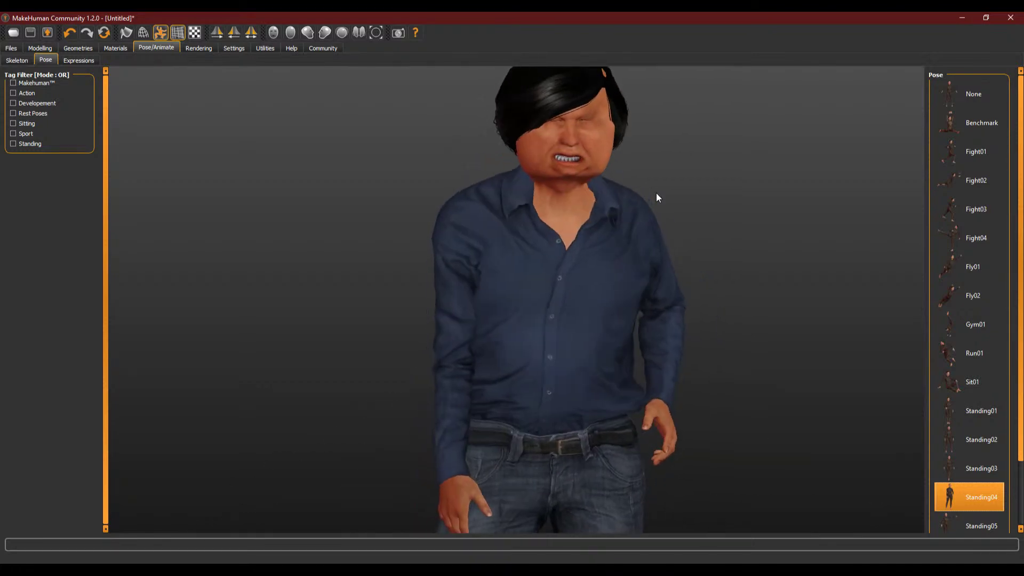
pyautogui.moveTo(657, 193); pyautogui.dragTo(517, 217)
pyautogui.scroll(-3, 511, 308)
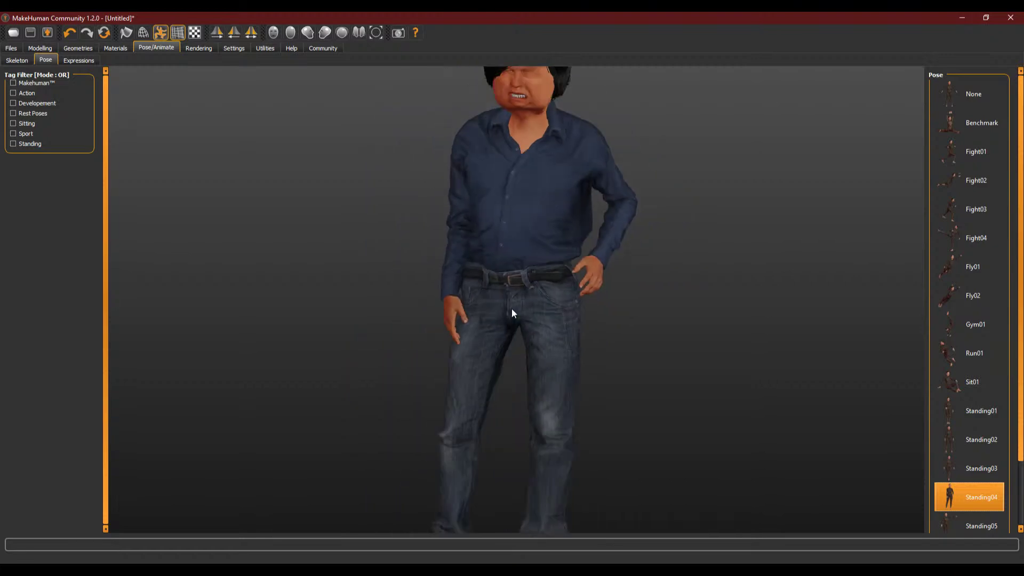
pyautogui.scroll(-3, 511, 313)
pyautogui.moveTo(520, 309)
pyautogui.mouseDown()
pyautogui.moveTo(553, 307)
pyautogui.moveTo(535, 320)
pyautogui.mouseUp()
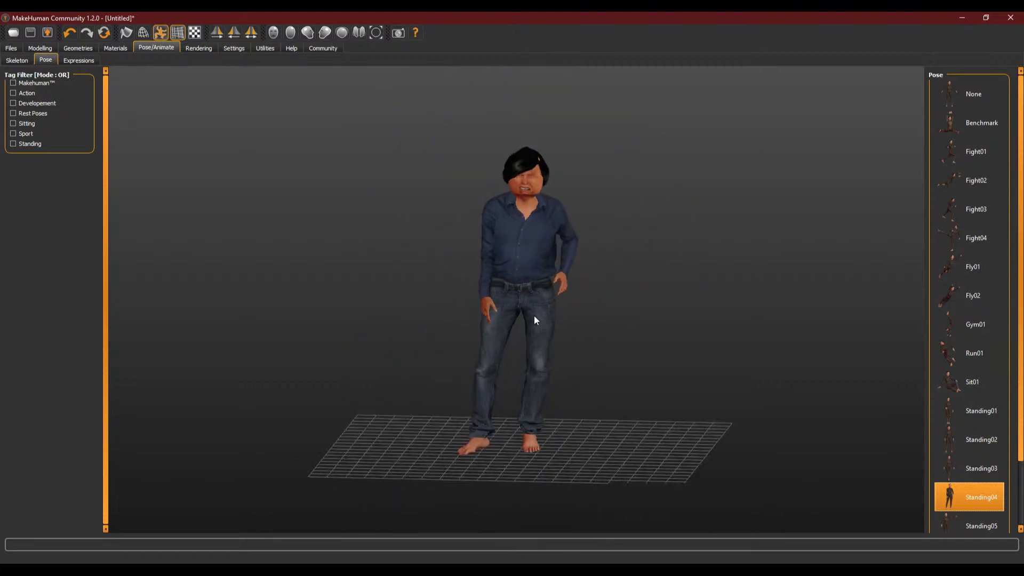
# - Look through the available topology, eyebrow and eyelash geometries and add the Tongue01 tongue to the figure
pyautogui.click(103, 49)
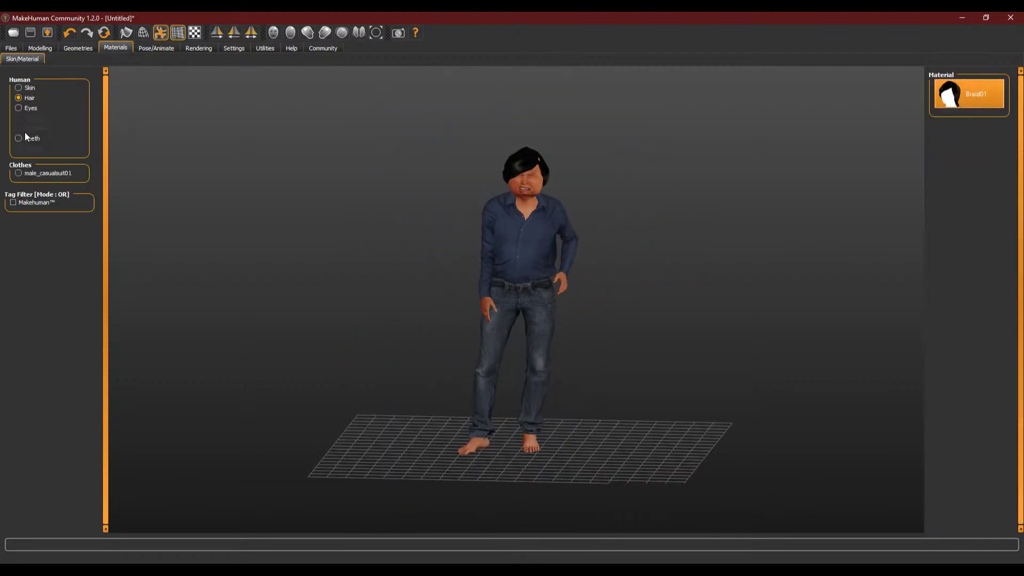
pyautogui.click(69, 49)
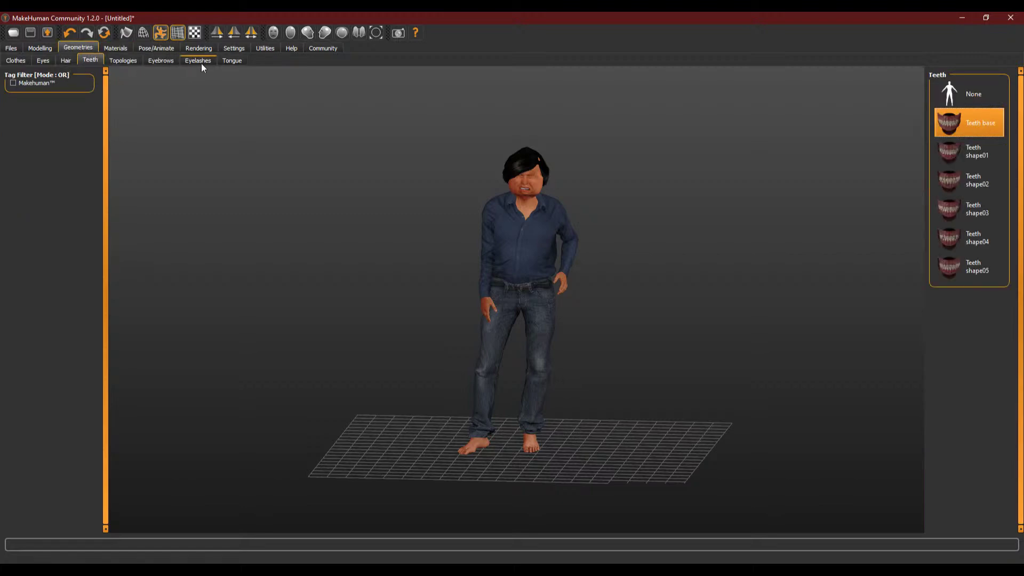
pyautogui.click(130, 61)
pyautogui.click(159, 59)
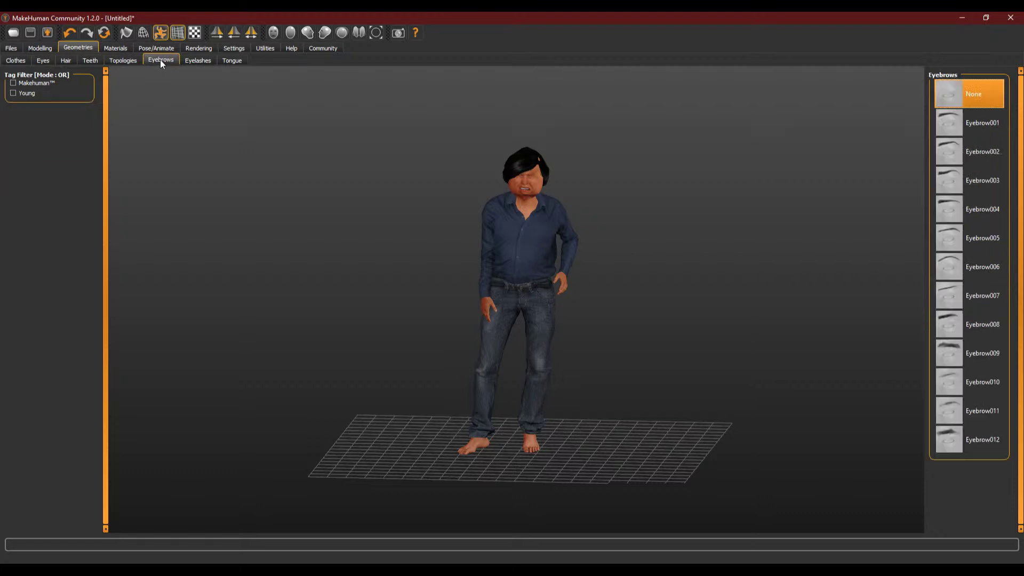
pyautogui.click(186, 61)
pyautogui.click(226, 61)
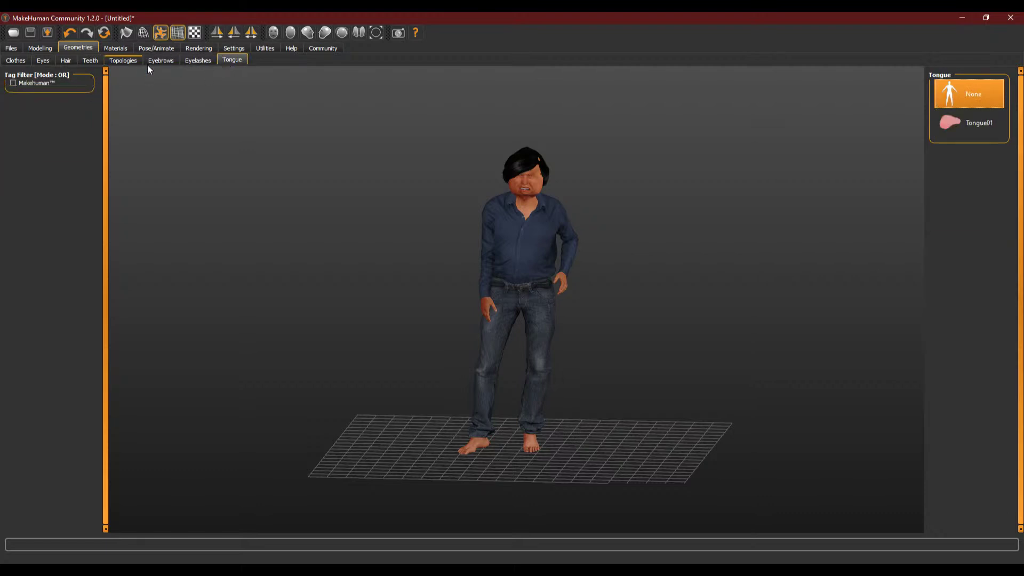
pyautogui.click(968, 129)
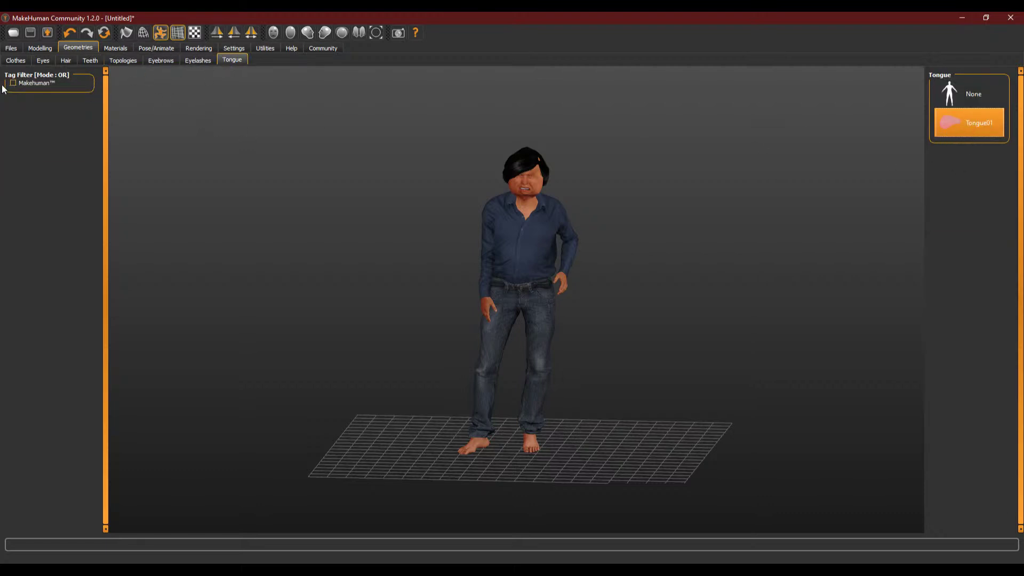
# - Add the Shoes03 shoes to the character from the clothes library and inspect their fit
pyautogui.click(16, 59)
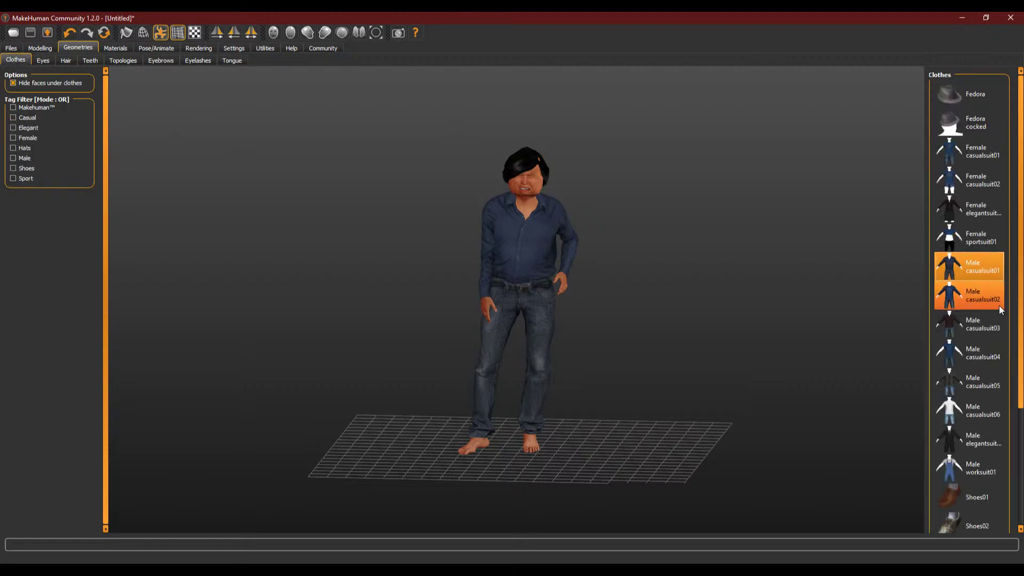
pyautogui.scroll(-3, 987, 405)
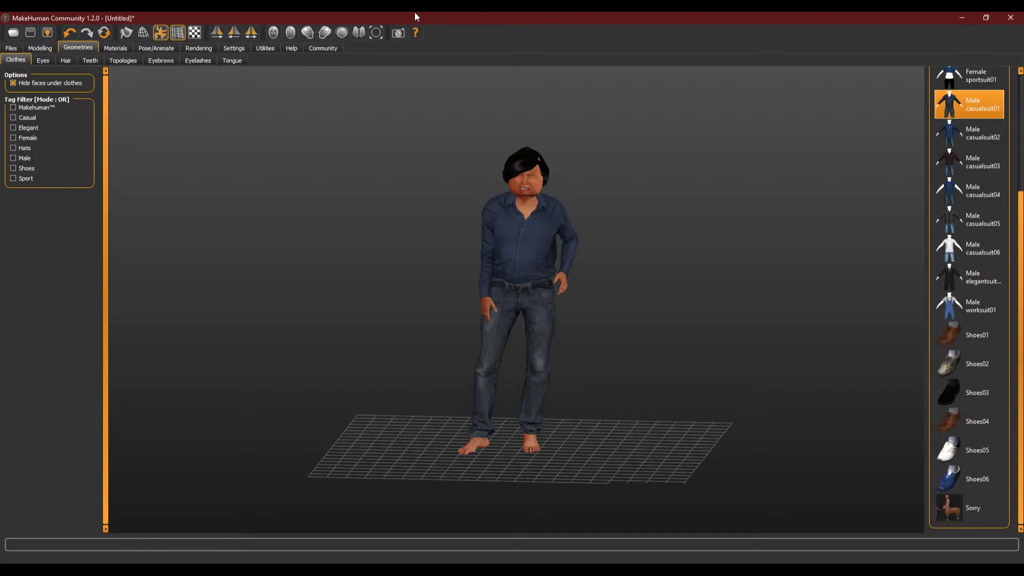
pyautogui.click(317, 48)
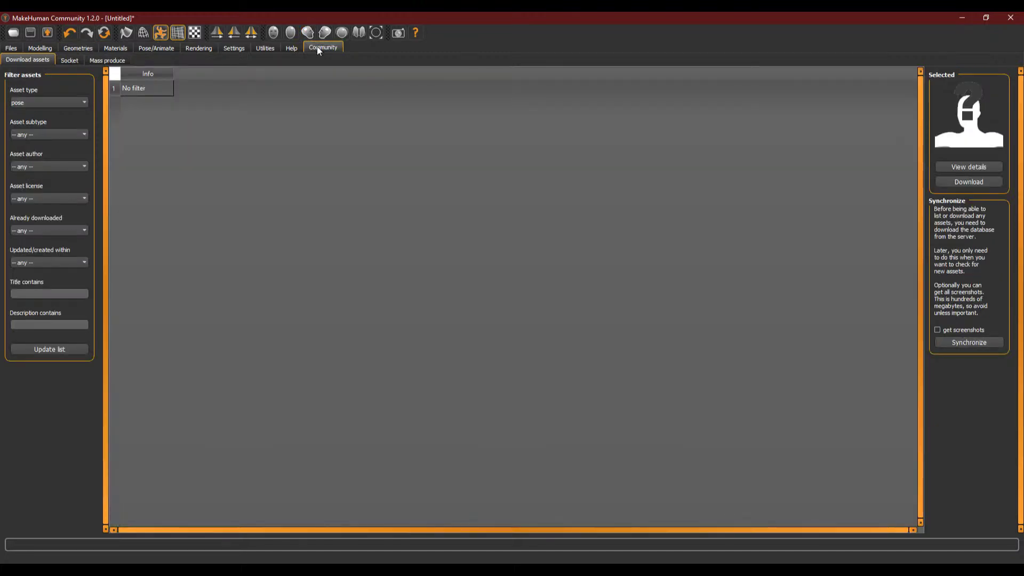
pyautogui.click(85, 48)
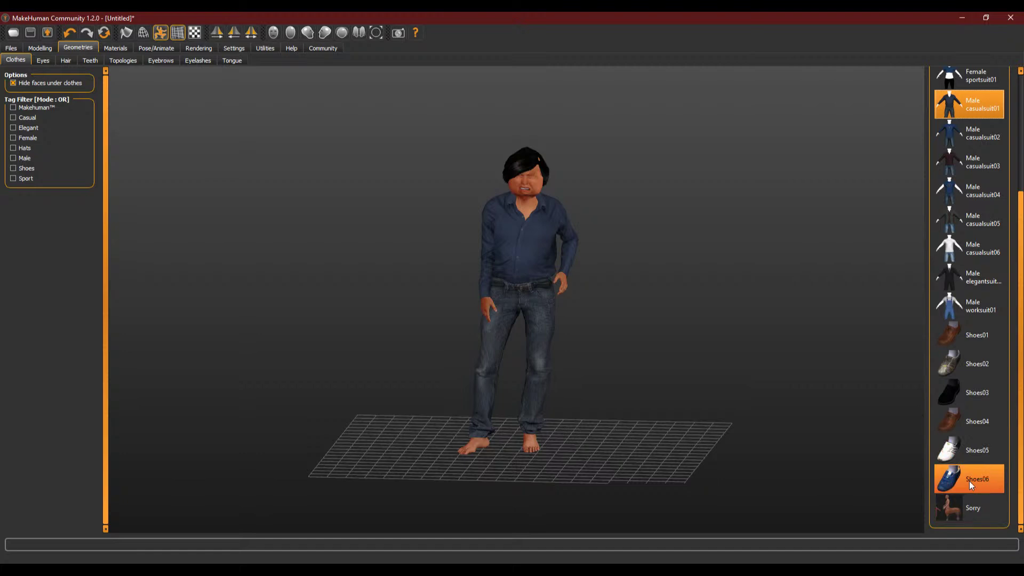
pyautogui.click(963, 400)
pyautogui.moveTo(759, 396); pyautogui.dragTo(638, 414)
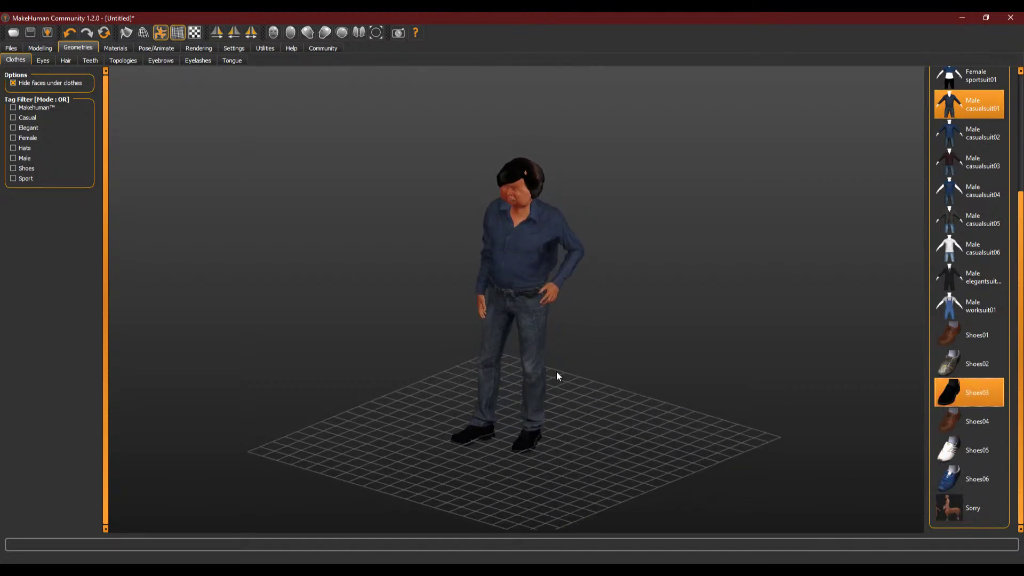
pyautogui.scroll(-1, 556, 373)
pyautogui.scroll(5, 552, 379)
pyautogui.moveTo(559, 287); pyautogui.dragTo(691, 342)
pyautogui.moveTo(632, 366); pyautogui.dragTo(617, 274)
# - Replace the character's Shoes03 with Shoes01 and check the fit from the front and side
pyautogui.click(956, 334)
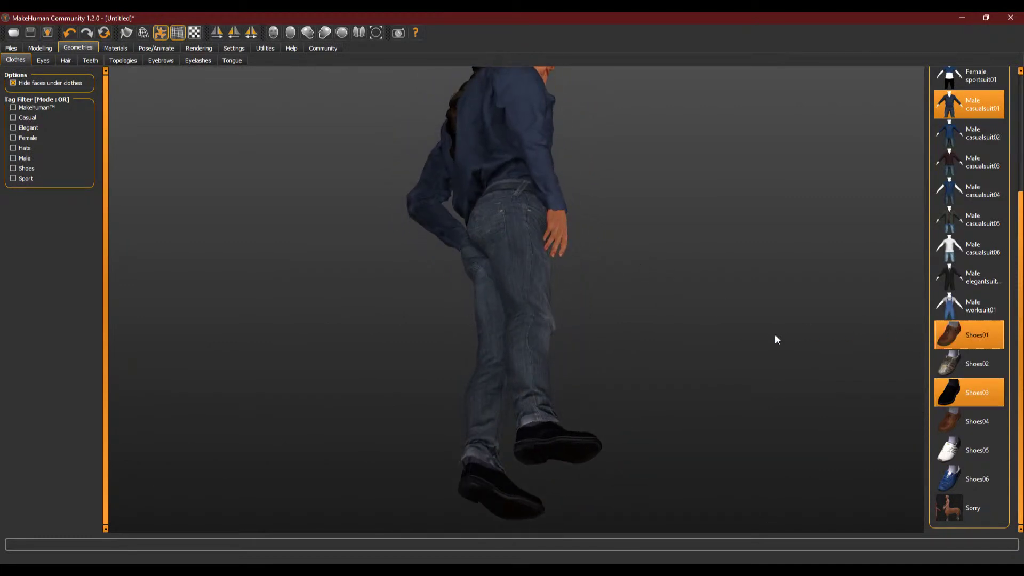
pyautogui.click(949, 392)
pyautogui.moveTo(857, 370); pyautogui.dragTo(680, 355)
pyautogui.scroll(-5, 668, 374)
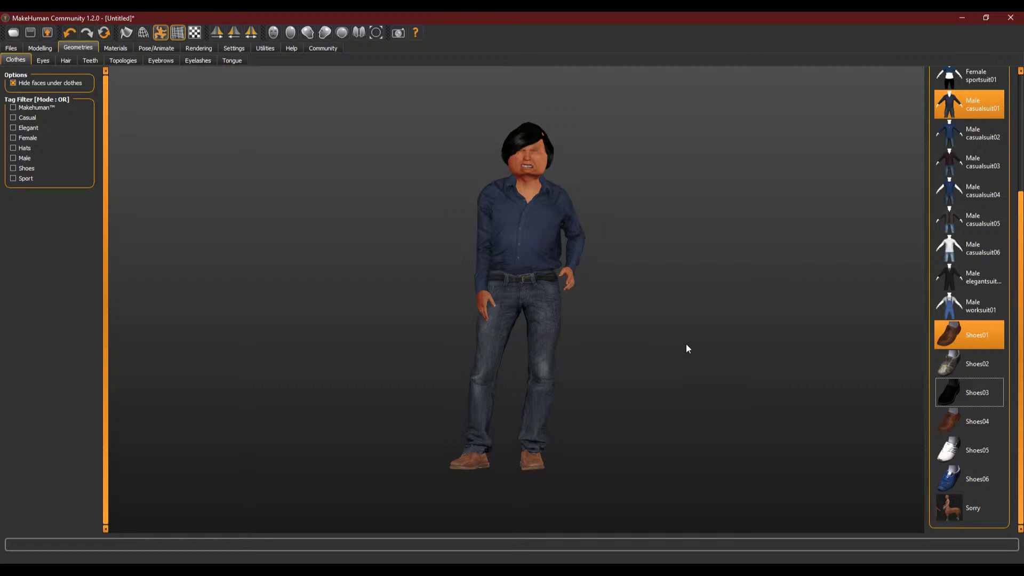
pyautogui.moveTo(667, 287); pyautogui.dragTo(596, 277)
pyautogui.scroll(5, 597, 276)
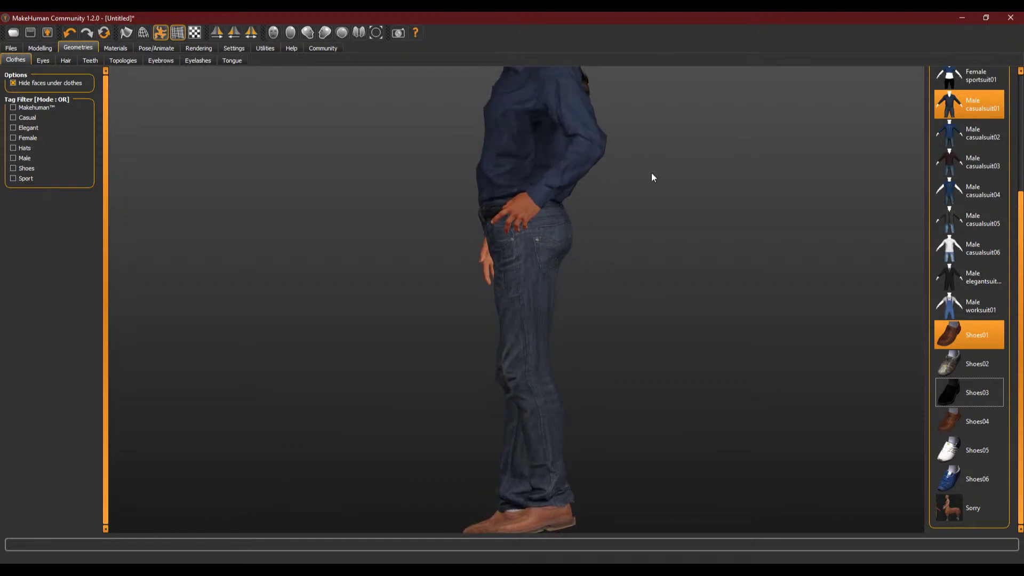
# - Examine the modelling options for torso, arms and legs, randomizing, measurements and head shape
pyautogui.click(42, 48)
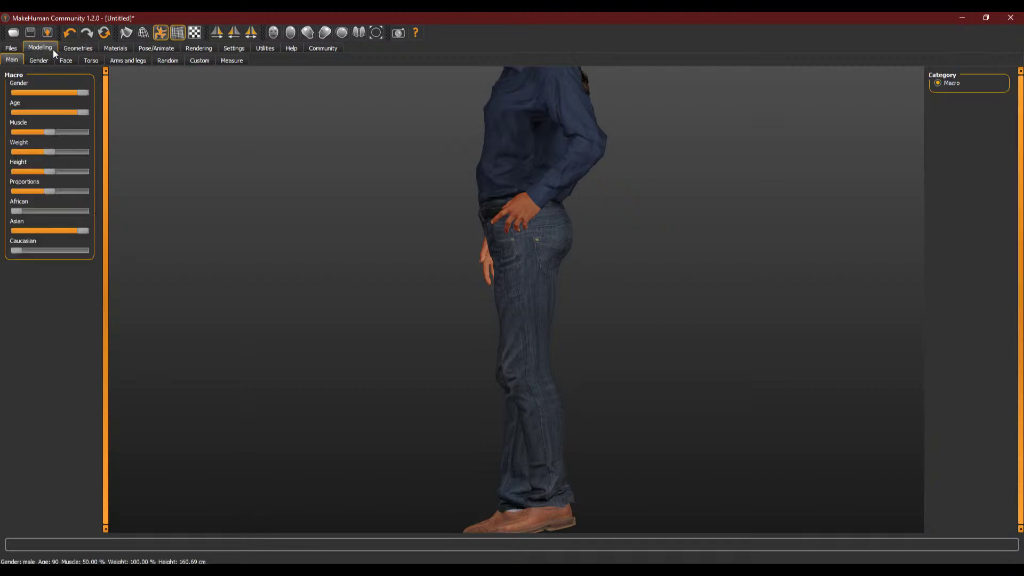
pyautogui.click(115, 60)
pyautogui.click(82, 60)
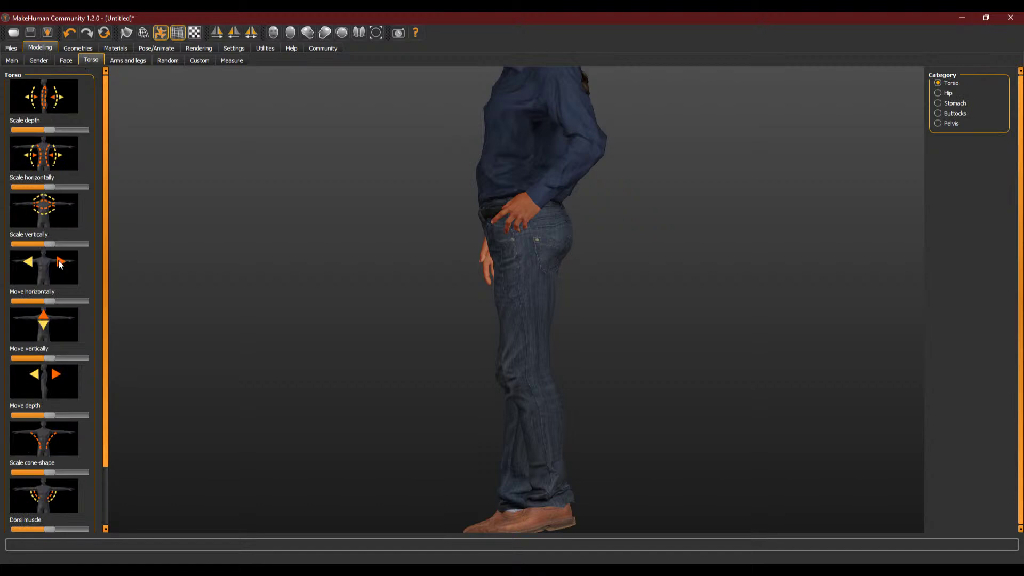
pyautogui.scroll(-1, 105, 251)
pyautogui.moveTo(105, 256); pyautogui.dragTo(100, 360)
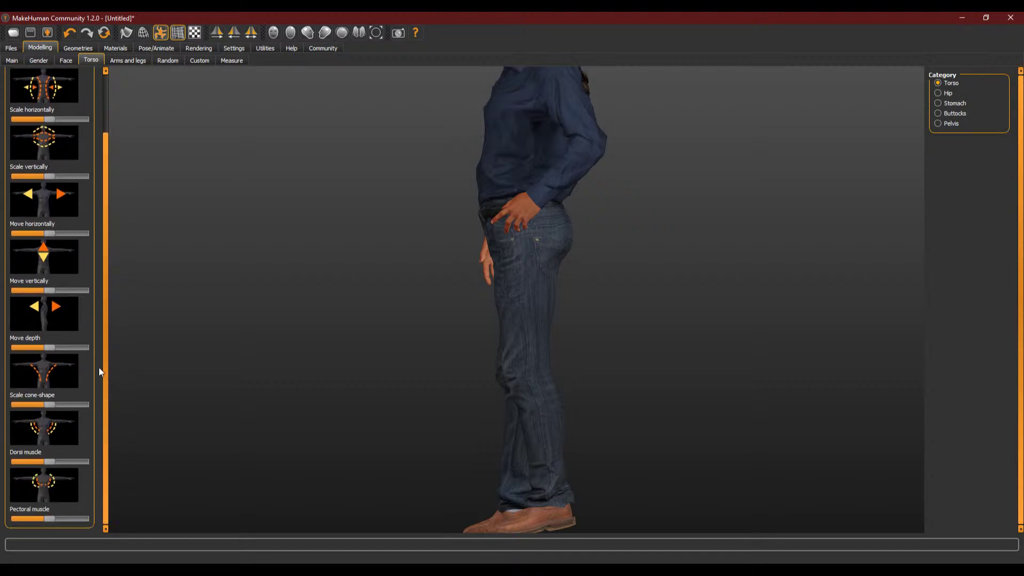
pyautogui.click(127, 60)
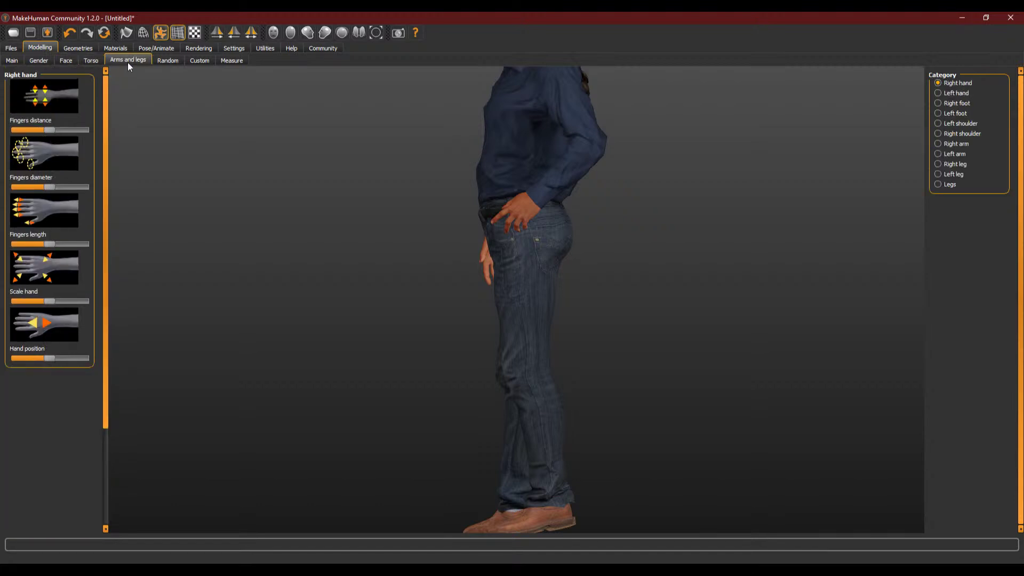
pyautogui.click(167, 60)
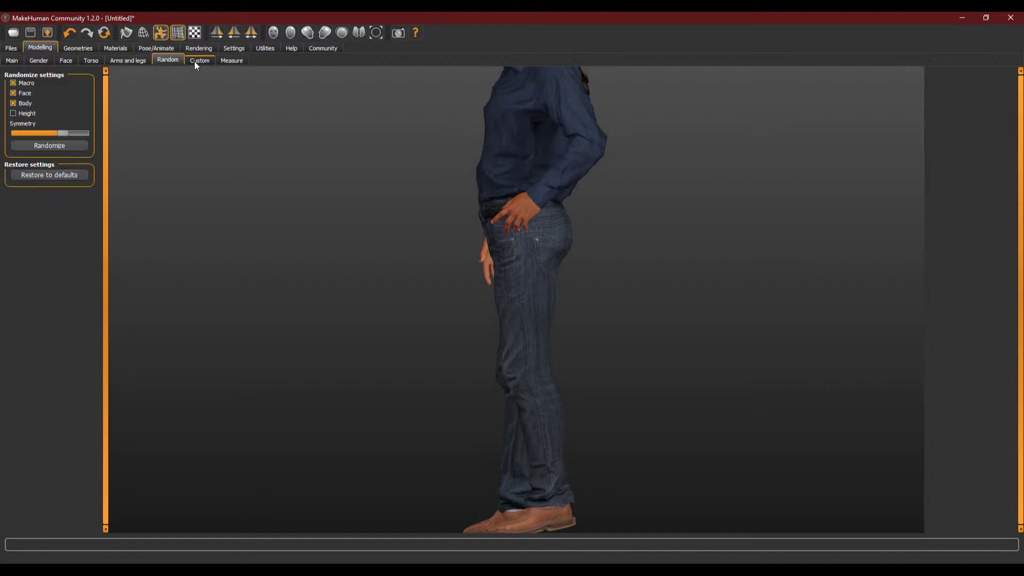
pyautogui.click(196, 61)
pyautogui.click(224, 61)
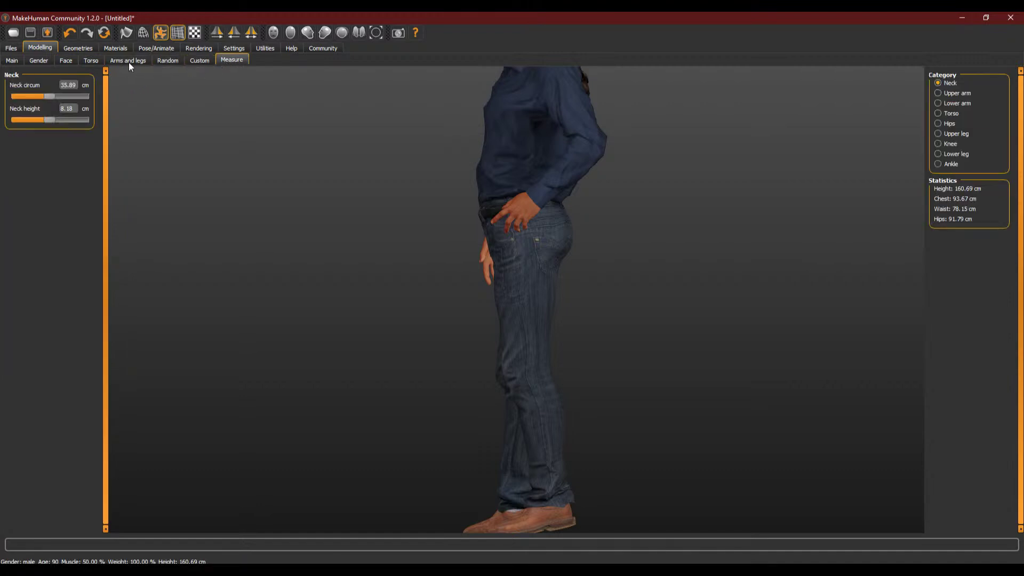
pyautogui.click(60, 63)
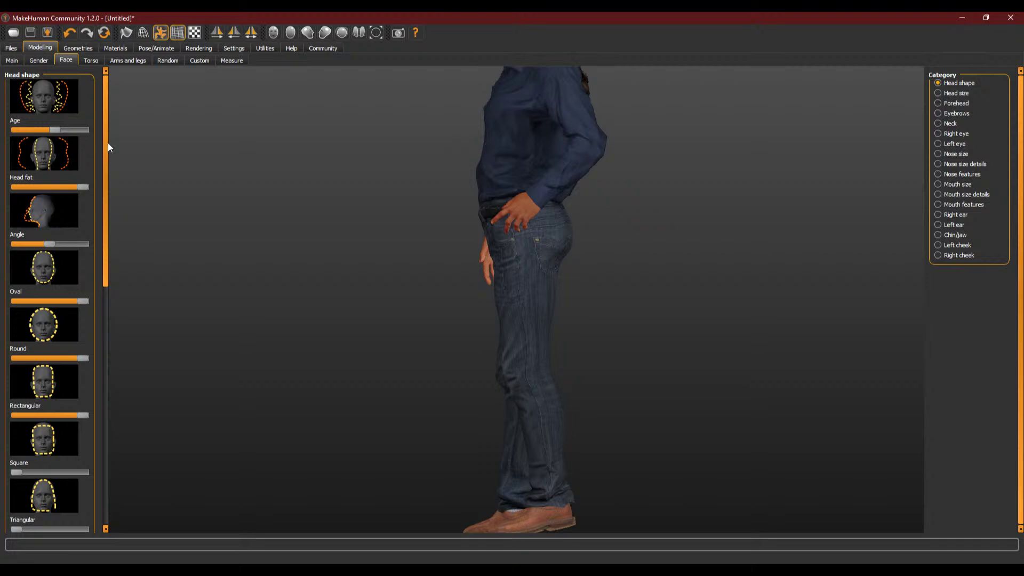
pyautogui.moveTo(107, 146); pyautogui.dragTo(107, 386)
# - Try the torso's Move depth at its minimum and bring it back to about the centre
pyautogui.click(87, 59)
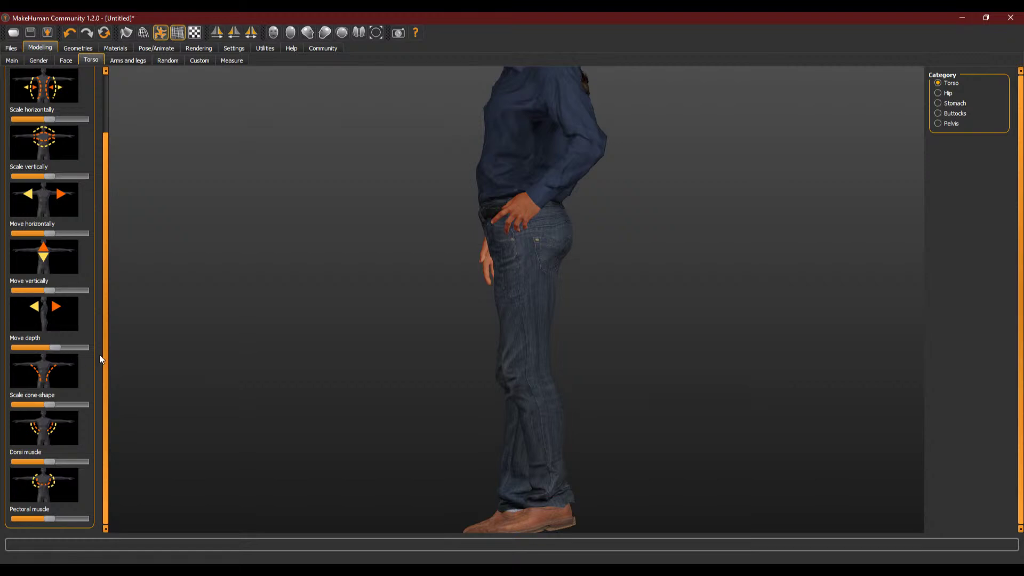
pyautogui.moveTo(55, 347); pyautogui.dragTo(2, 350)
pyautogui.scroll(4, 395, 258)
pyautogui.scroll(-5, 395, 262)
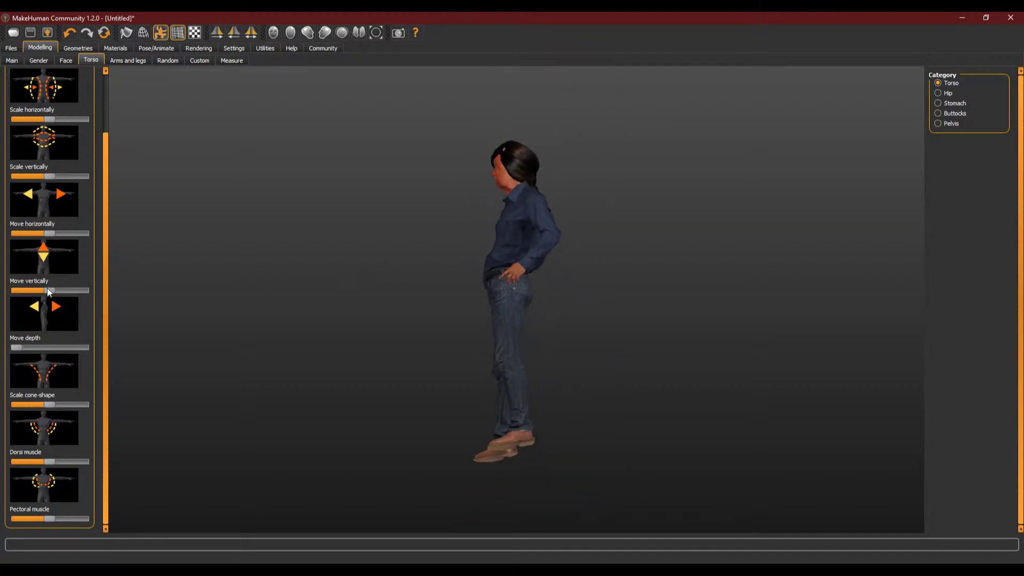
pyautogui.moveTo(18, 349); pyautogui.dragTo(47, 350)
pyautogui.moveTo(291, 359); pyautogui.dragTo(364, 382)
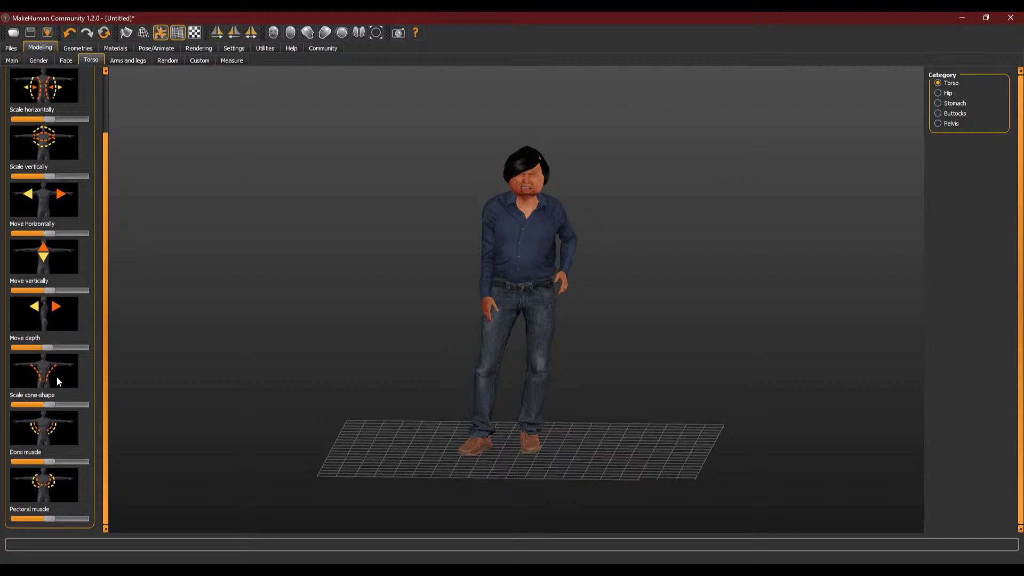
# - Look over the torso, face and main body modelling settings and inspect the character from several angles
pyautogui.moveTo(106, 298); pyautogui.dragTo(111, 212)
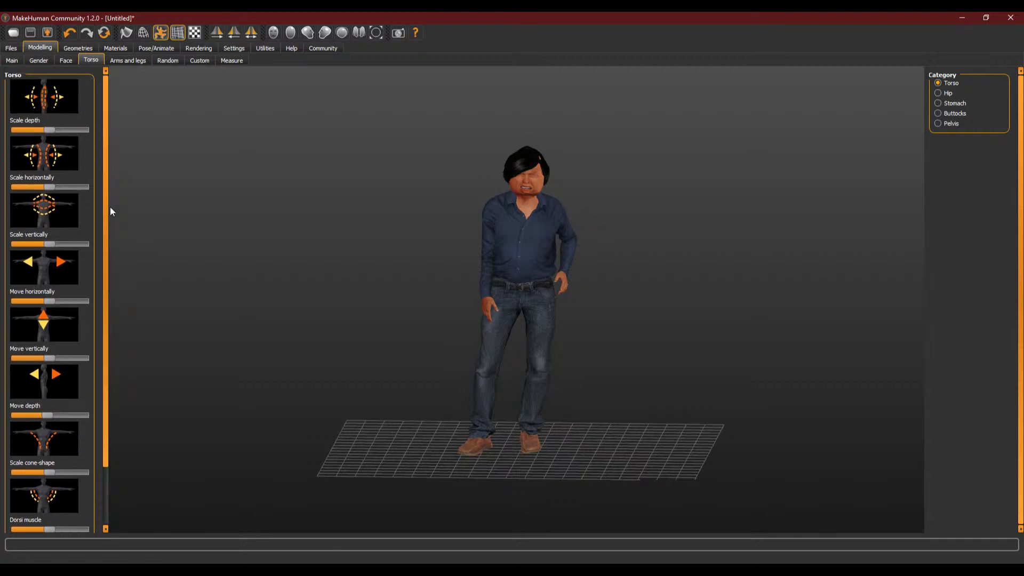
pyautogui.moveTo(645, 334); pyautogui.dragTo(557, 296)
pyautogui.scroll(5, 558, 287)
pyautogui.click(72, 61)
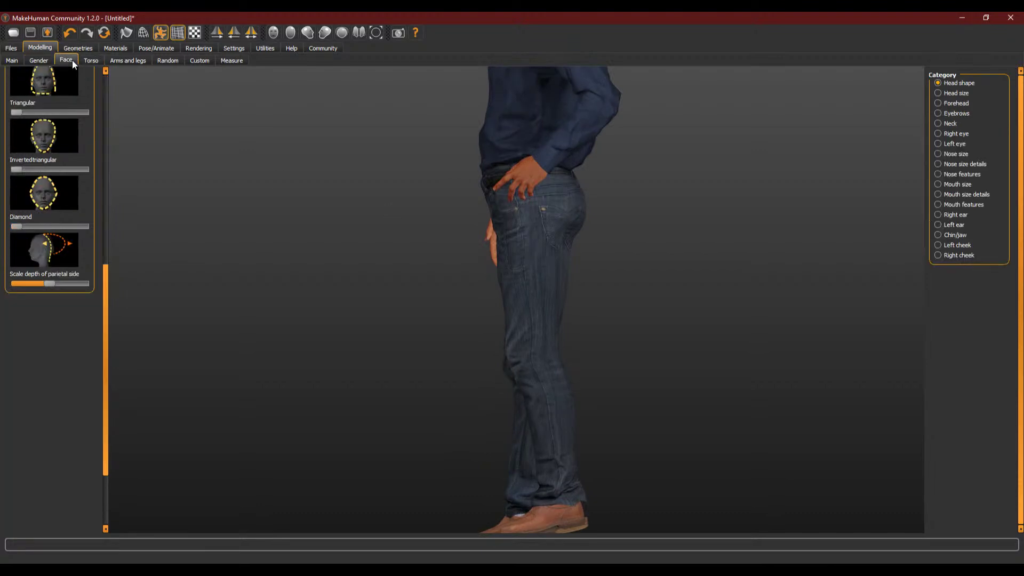
pyautogui.moveTo(557, 280); pyautogui.dragTo(582, 233)
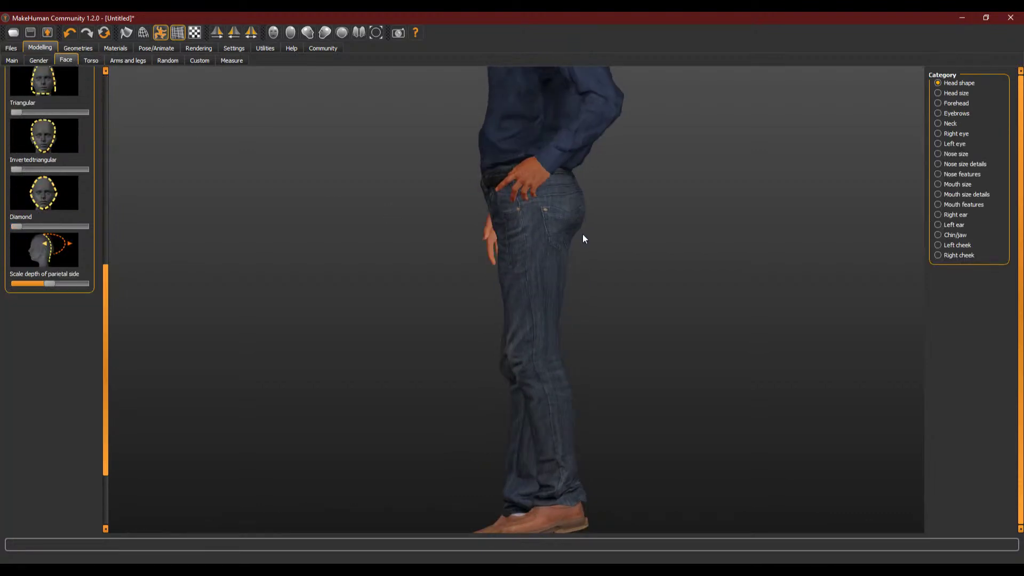
pyautogui.click(37, 61)
pyautogui.click(12, 60)
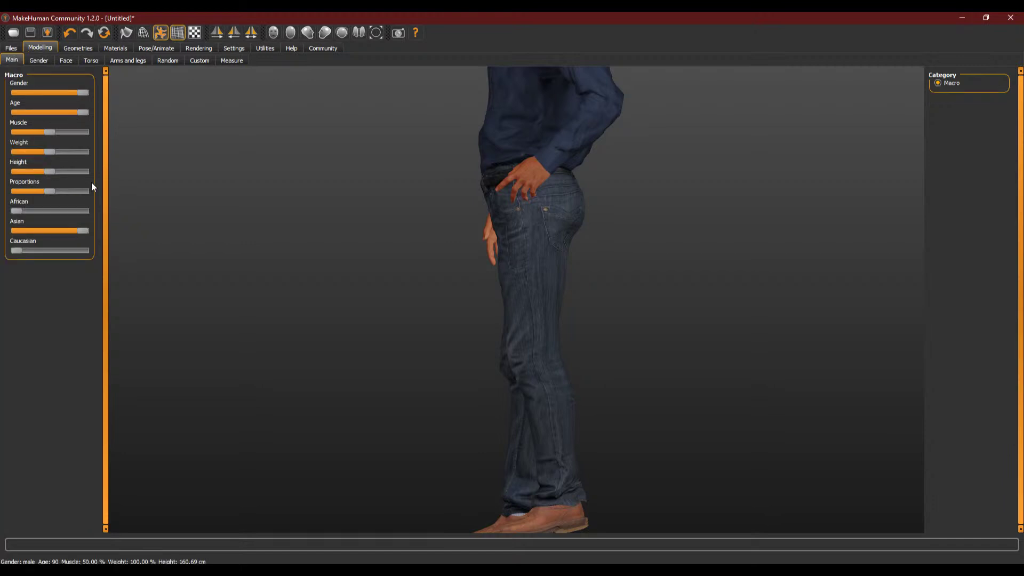
pyautogui.moveTo(49, 151)
pyautogui.mouseDown()
pyautogui.moveTo(3, 160)
pyautogui.moveTo(114, 162)
pyautogui.moveTo(13, 166)
pyautogui.moveTo(92, 164)
pyautogui.moveTo(49, 162)
pyautogui.mouseUp()
pyautogui.moveTo(256, 199); pyautogui.dragTo(335, 212)
pyautogui.scroll(4, 335, 212)
pyautogui.scroll(-2, 335, 212)
pyautogui.scroll(-5, 335, 212)
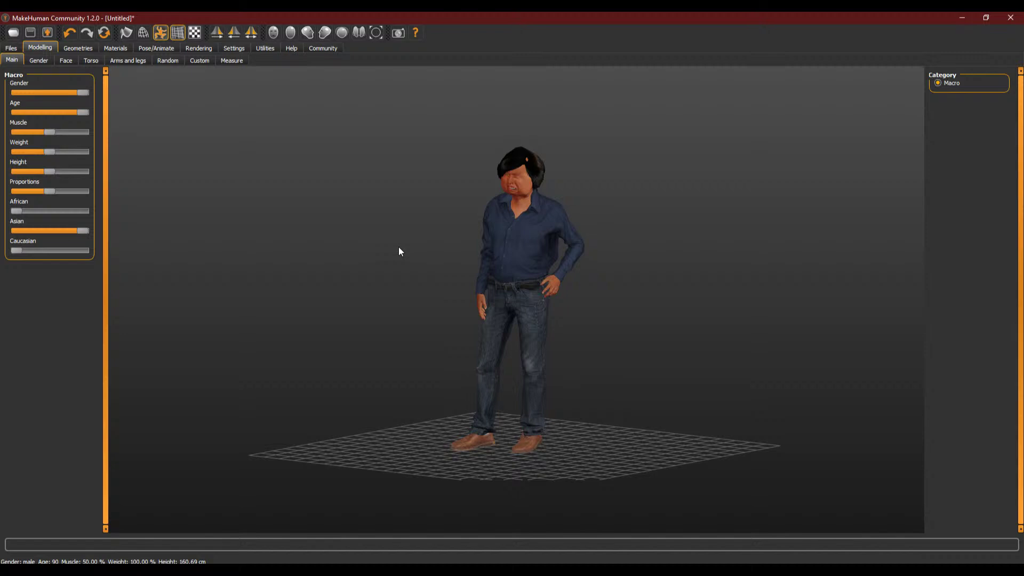
# - Set the Asian and African proportions to minimum and Caucasian to maximum
pyautogui.moveTo(83, 232); pyautogui.dragTo(3, 237)
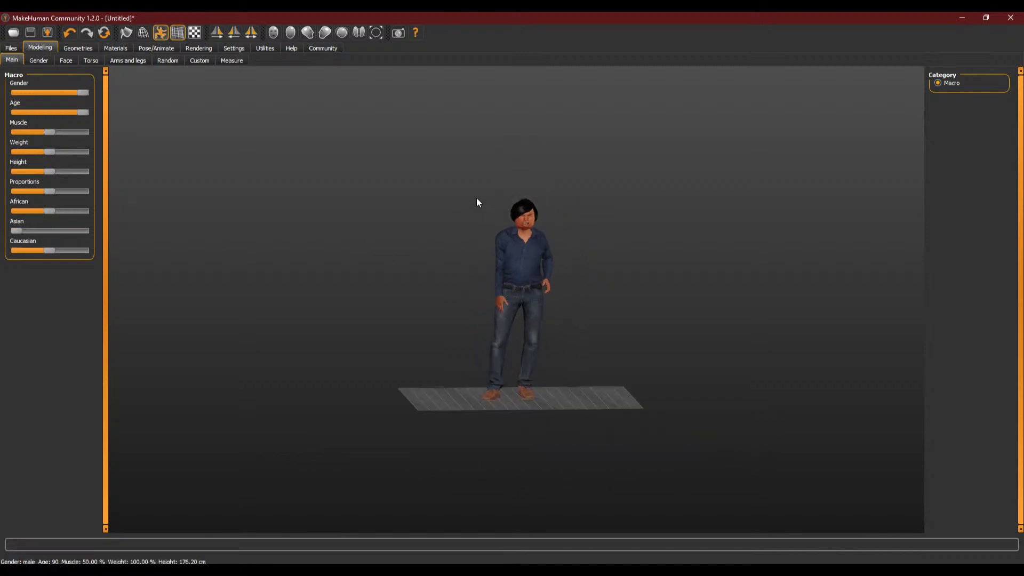
pyautogui.scroll(5, 495, 205)
pyautogui.moveTo(46, 211); pyautogui.dragTo(2, 213)
pyautogui.moveTo(49, 251); pyautogui.dragTo(81, 252)
pyautogui.scroll(3, 417, 200)
pyautogui.scroll(-5, 417, 199)
pyautogui.moveTo(418, 203); pyautogui.dragTo(486, 201)
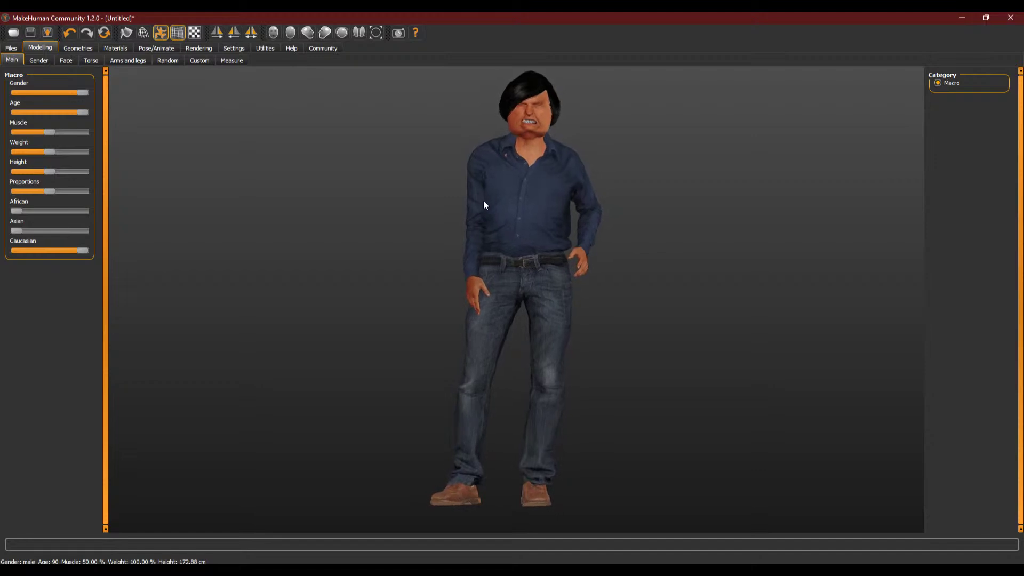
# - Set the African proportion to maximum and apply the Middleage african male skin material to the character
pyautogui.moveTo(21, 212); pyautogui.dragTo(150, 221)
pyautogui.moveTo(316, 237); pyautogui.dragTo(371, 242)
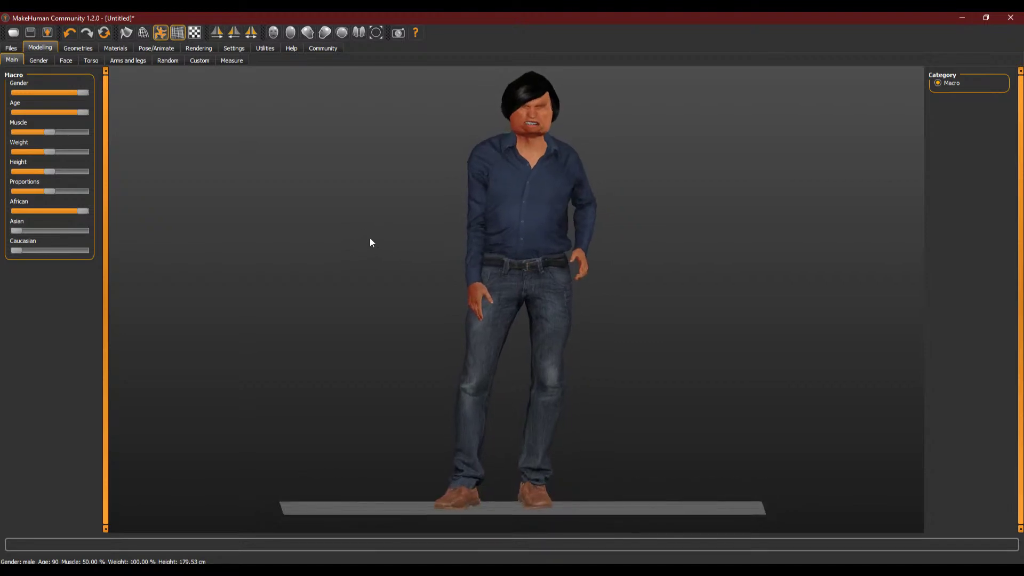
pyautogui.click(119, 47)
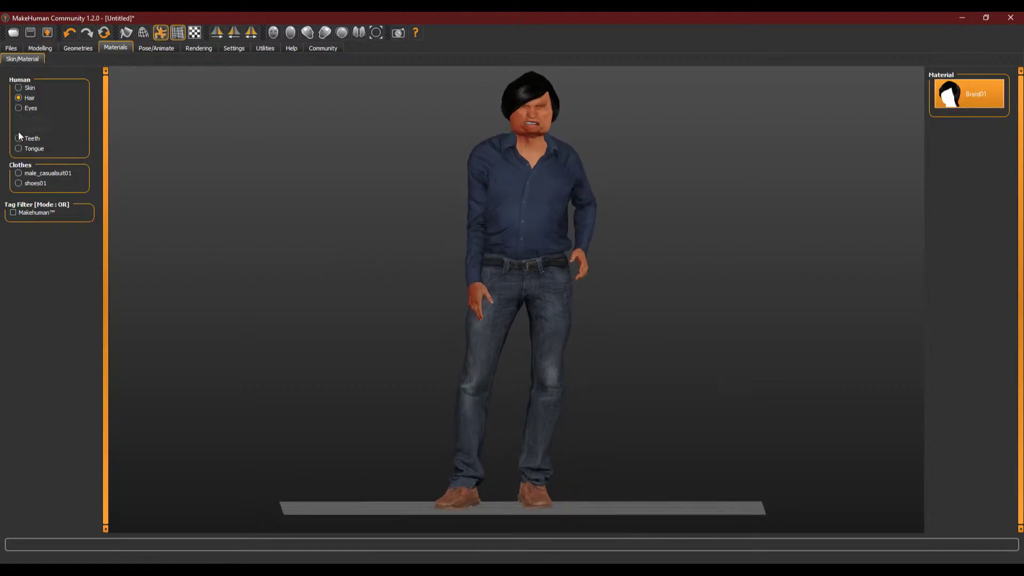
pyautogui.click(75, 49)
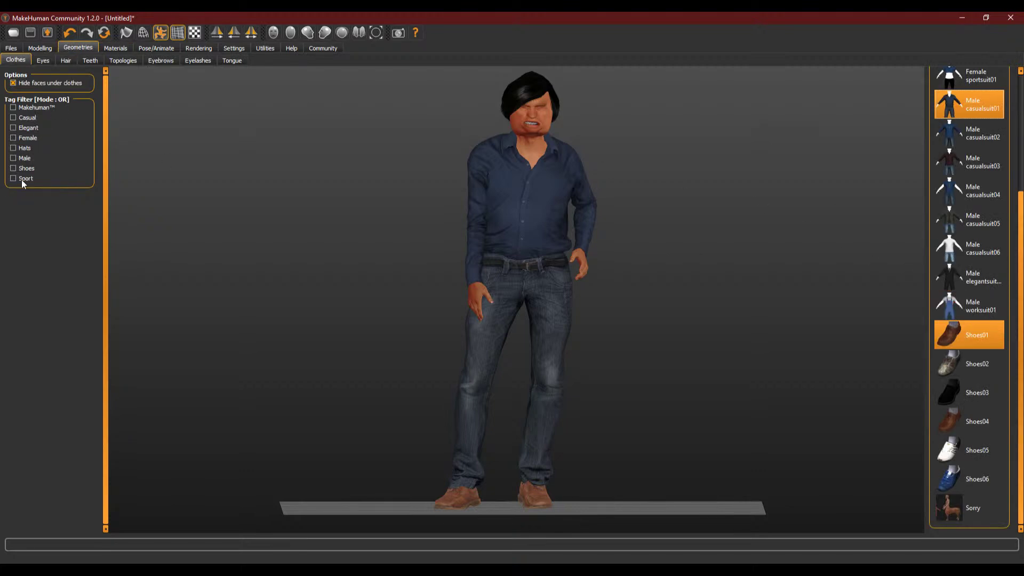
pyautogui.click(113, 48)
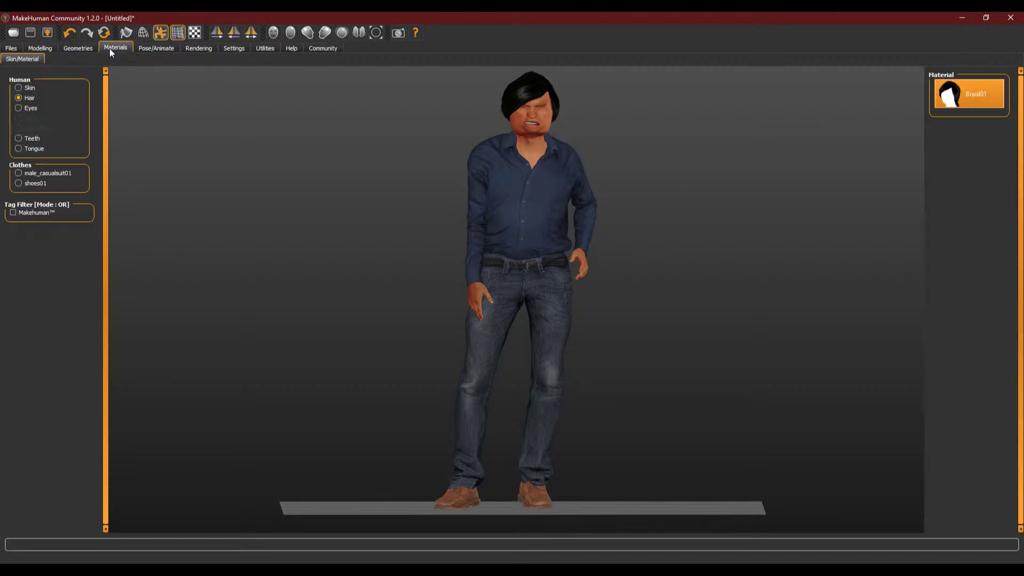
pyautogui.click(29, 88)
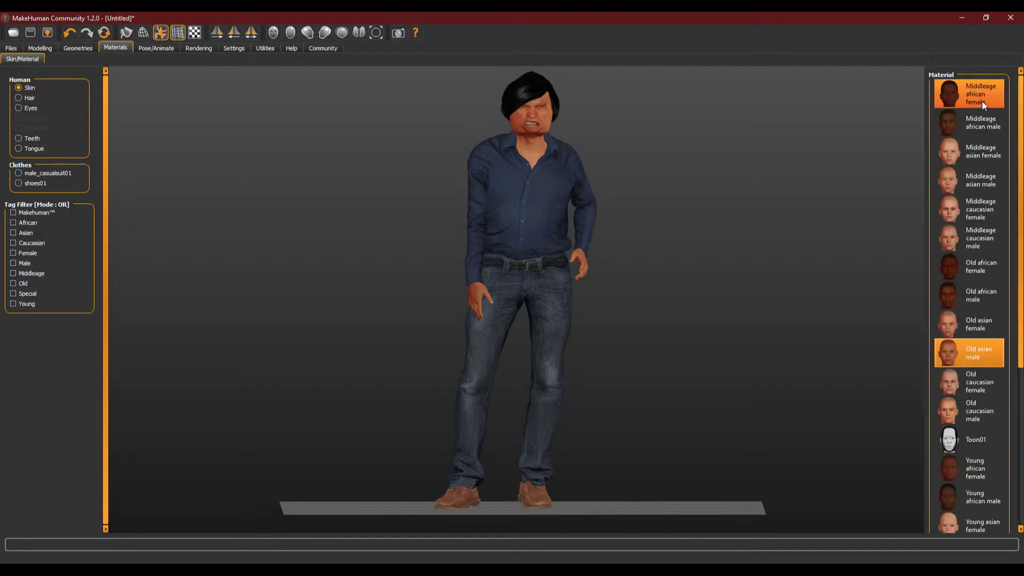
pyautogui.click(978, 129)
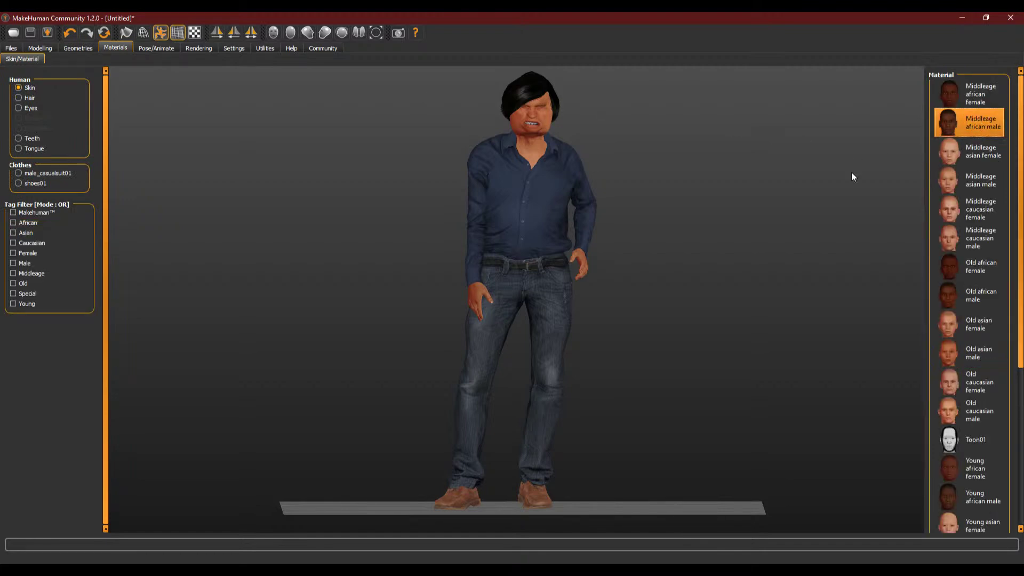
pyautogui.moveTo(708, 231); pyautogui.dragTo(555, 218)
# - Change the character's hairstyle to Short01 and view it from the front
pyautogui.click(50, 49)
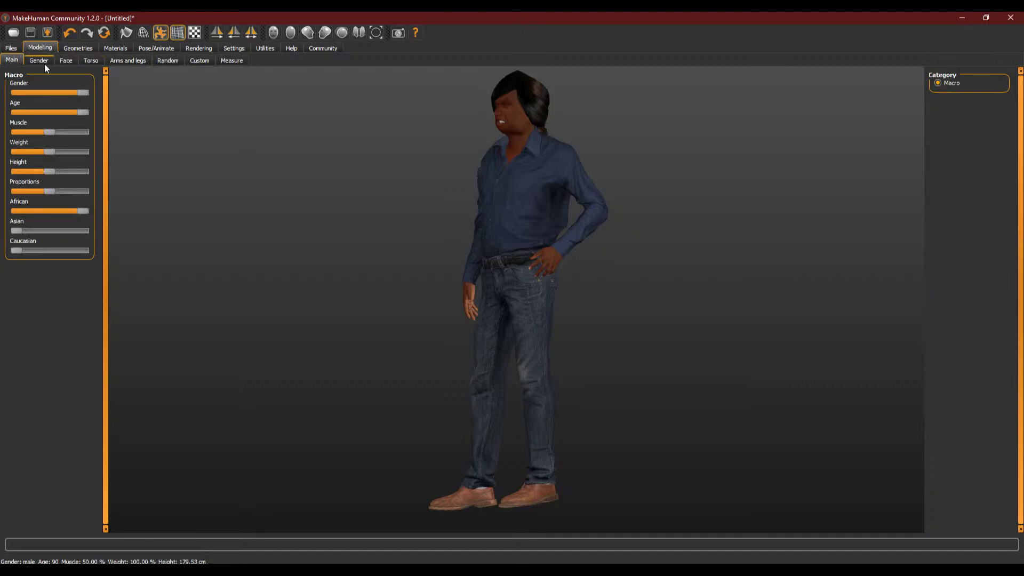
pyautogui.click(42, 62)
pyautogui.click(67, 61)
pyautogui.click(78, 47)
pyautogui.click(66, 60)
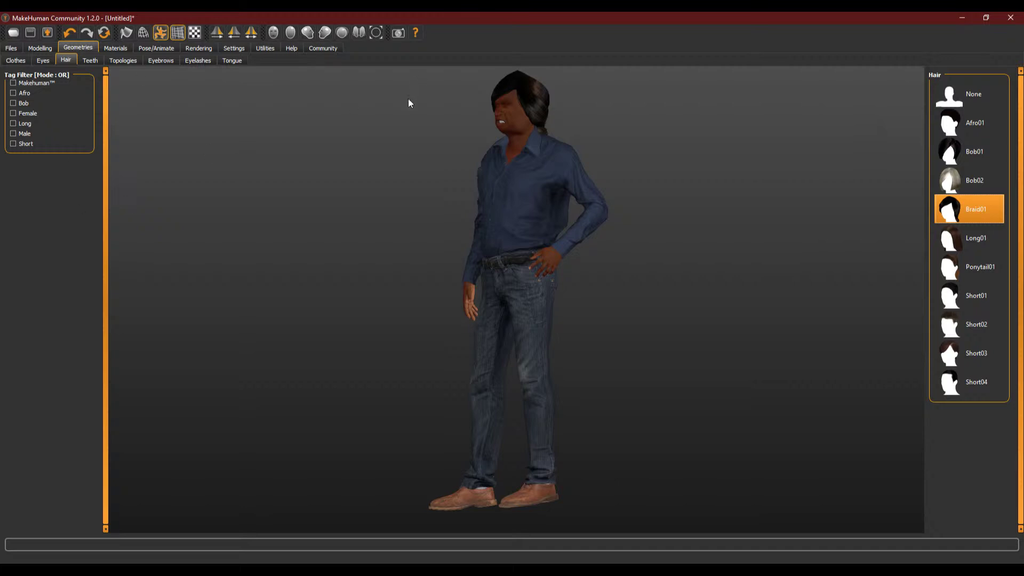
pyautogui.click(970, 297)
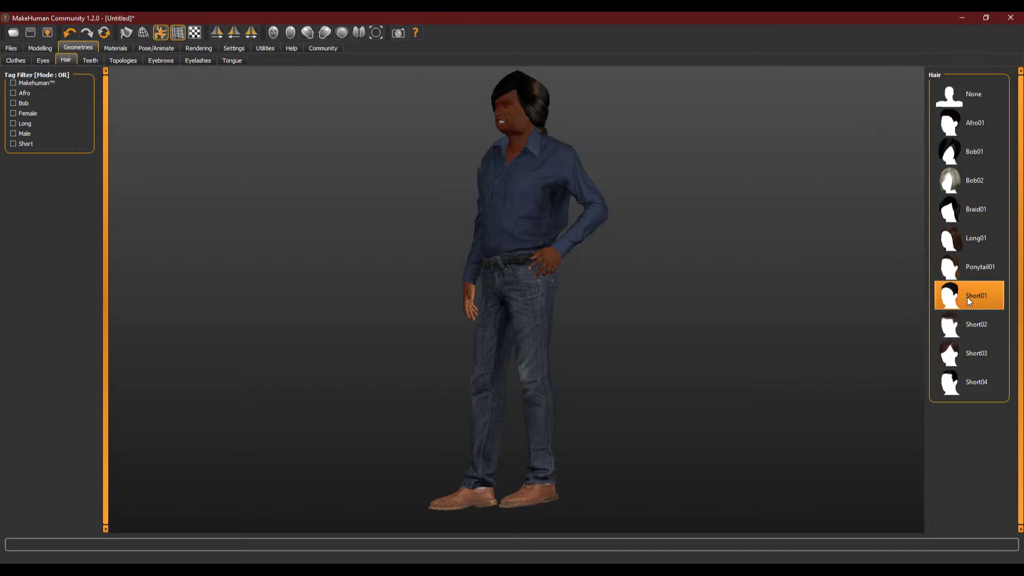
pyautogui.moveTo(610, 230); pyautogui.dragTo(672, 251)
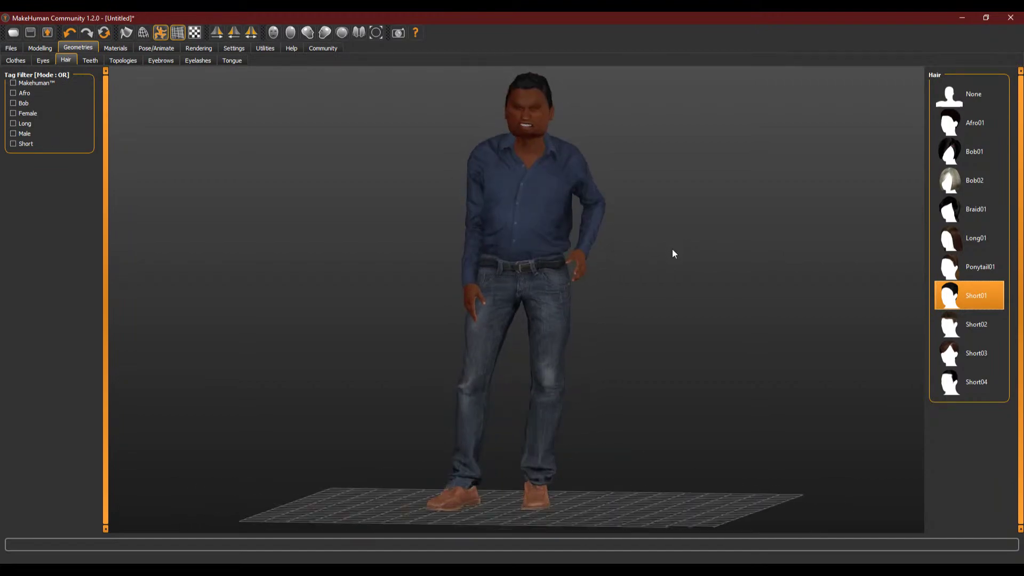
# - In the main body modelling settings, set the Asian proportion to maximum and inspect the character's face up close
pyautogui.click(14, 60)
pyautogui.click(11, 48)
pyautogui.click(40, 48)
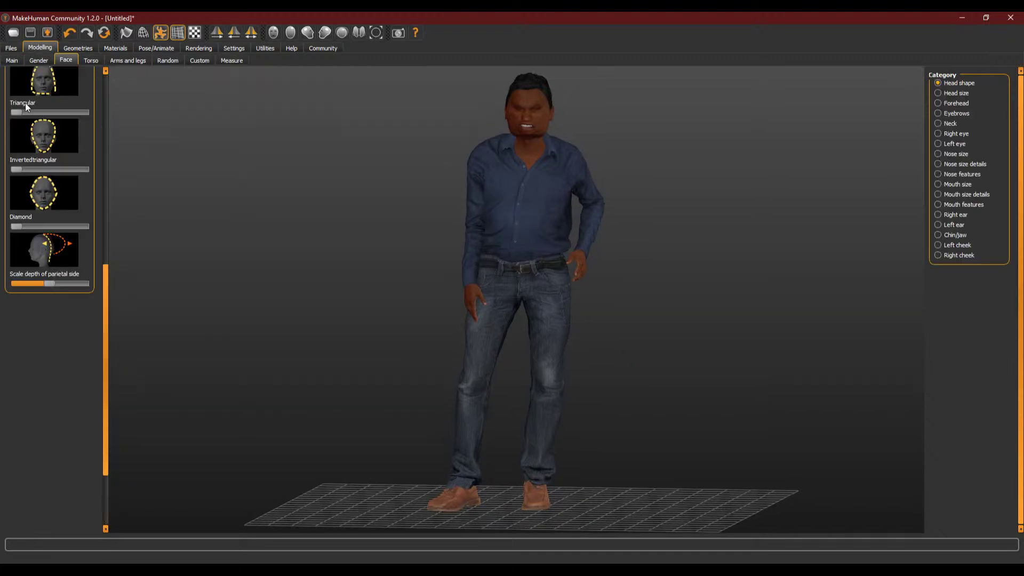
pyautogui.click(12, 60)
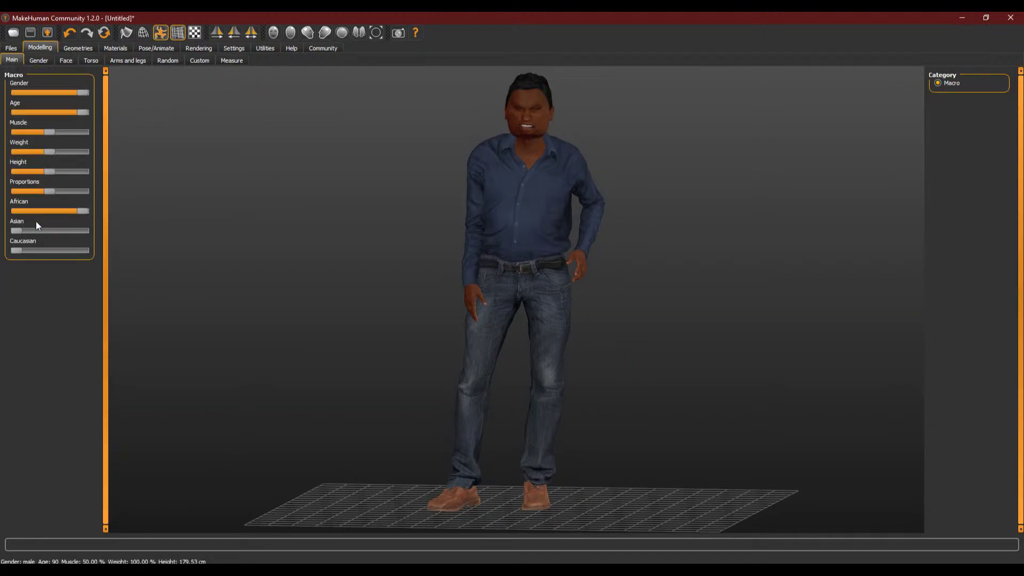
pyautogui.click(20, 231)
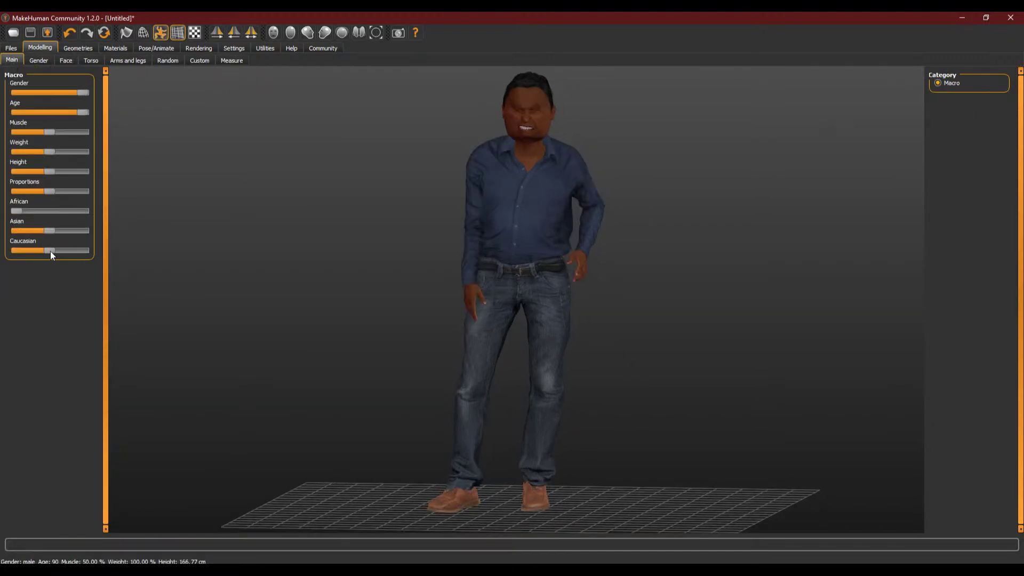
pyautogui.click(76, 231)
pyautogui.moveTo(299, 236)
pyautogui.mouseDown()
pyautogui.moveTo(345, 226)
pyautogui.moveTo(289, 235)
pyautogui.mouseUp()
pyautogui.moveTo(435, 212); pyautogui.dragTo(445, 191)
pyautogui.scroll(-5, 551, 87)
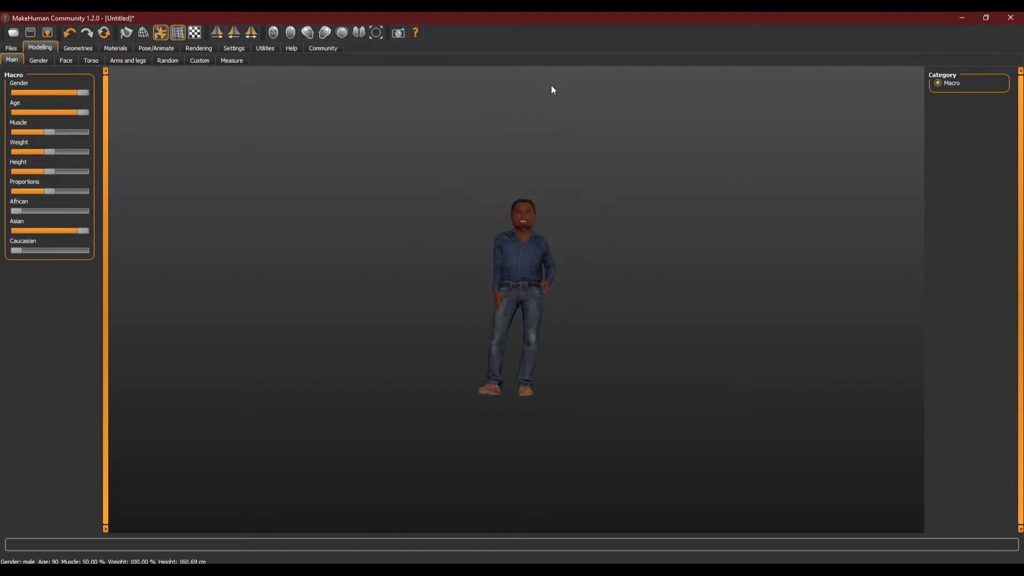
pyautogui.scroll(10, 551, 85)
pyautogui.moveTo(482, 225); pyautogui.dragTo(502, 233)
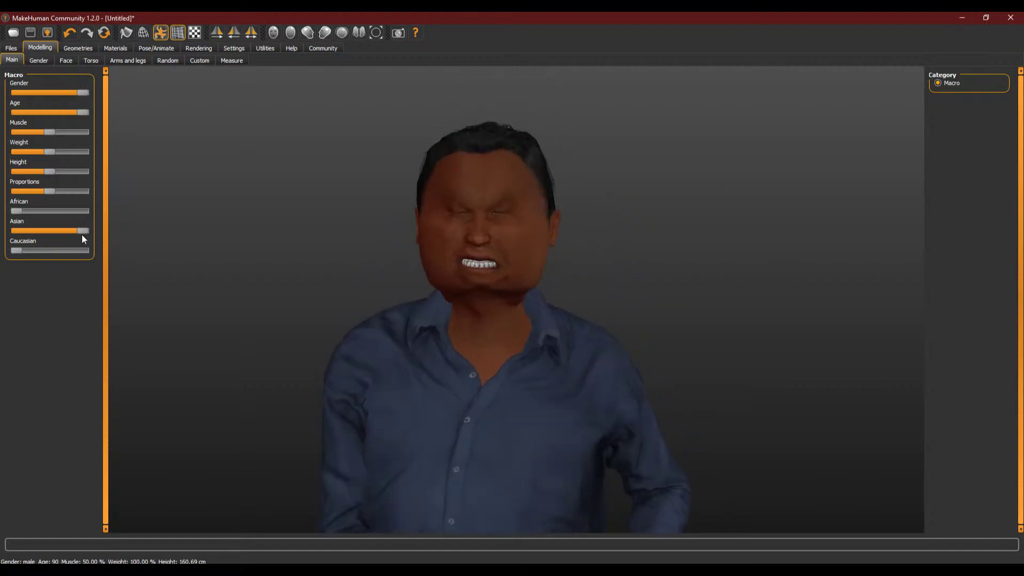
pyautogui.moveTo(140, 237)
pyautogui.mouseDown()
pyautogui.moveTo(317, 252)
pyautogui.moveTo(144, 245)
pyautogui.mouseUp()
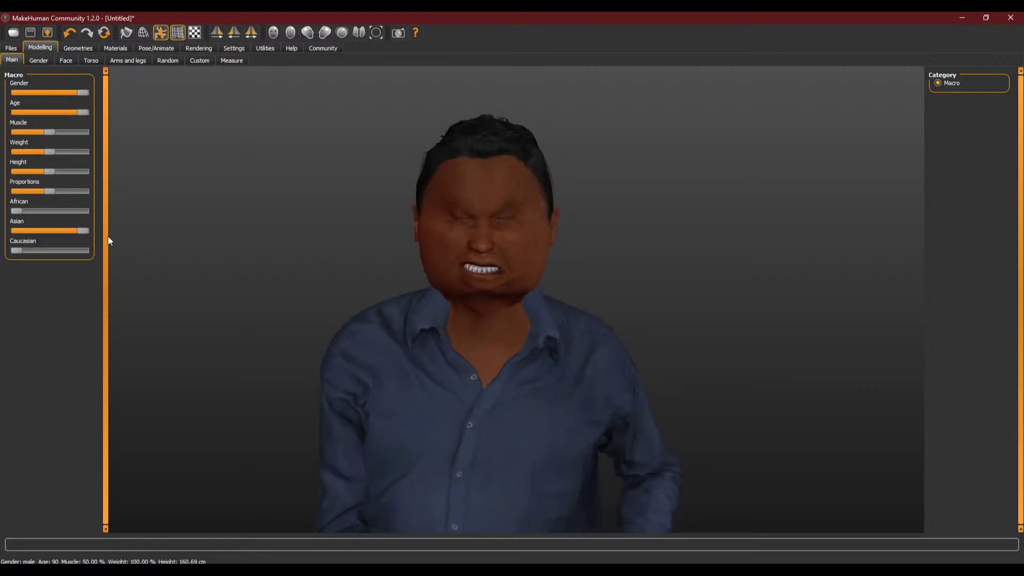
# - Lower the Asian proportion to minimum, raise it to about one third, and view the character up close and in full
pyautogui.moveTo(82, 231); pyautogui.dragTo(16, 231)
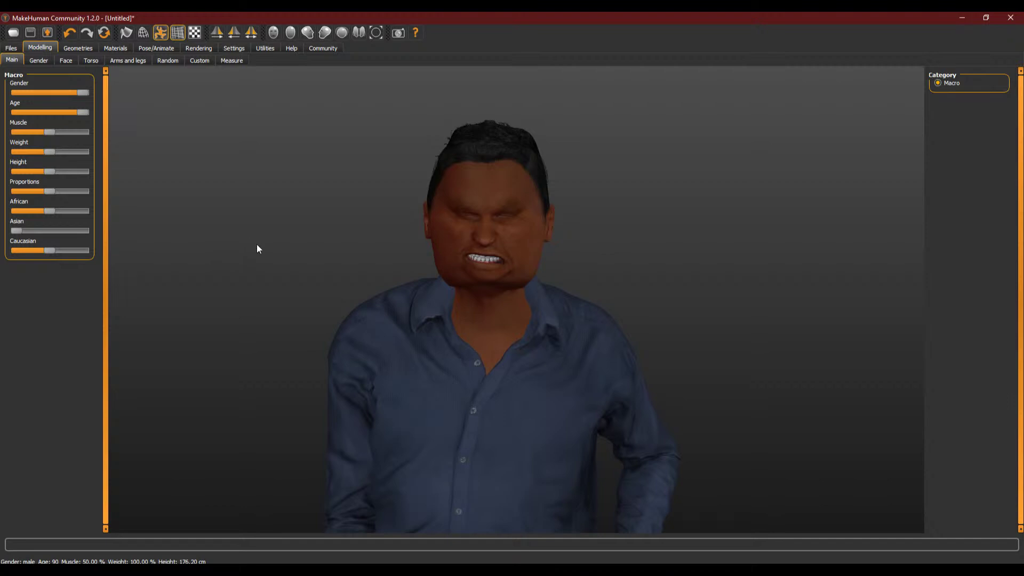
pyautogui.moveTo(16, 230); pyautogui.dragTo(39, 231)
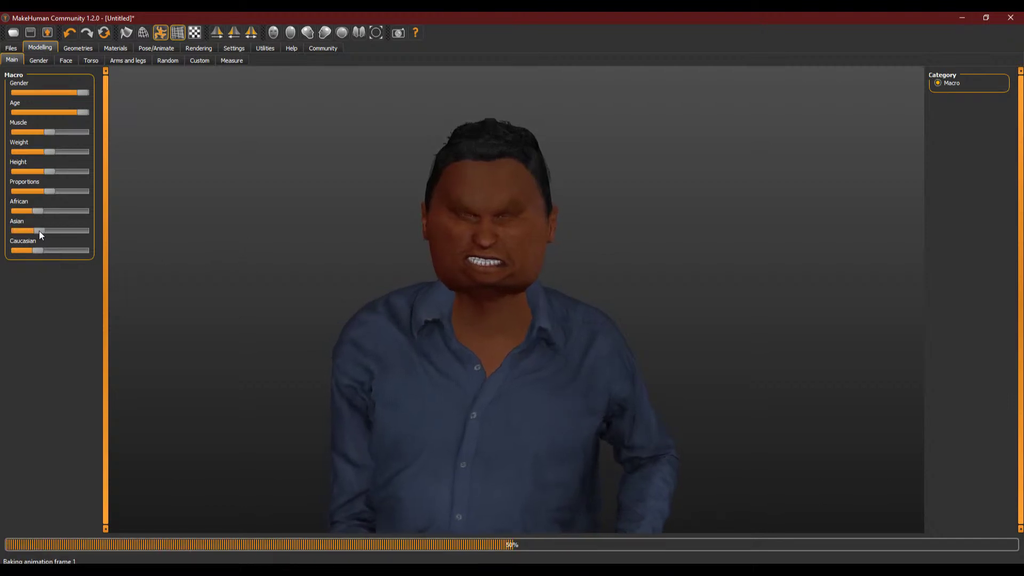
pyautogui.scroll(3, 511, 271)
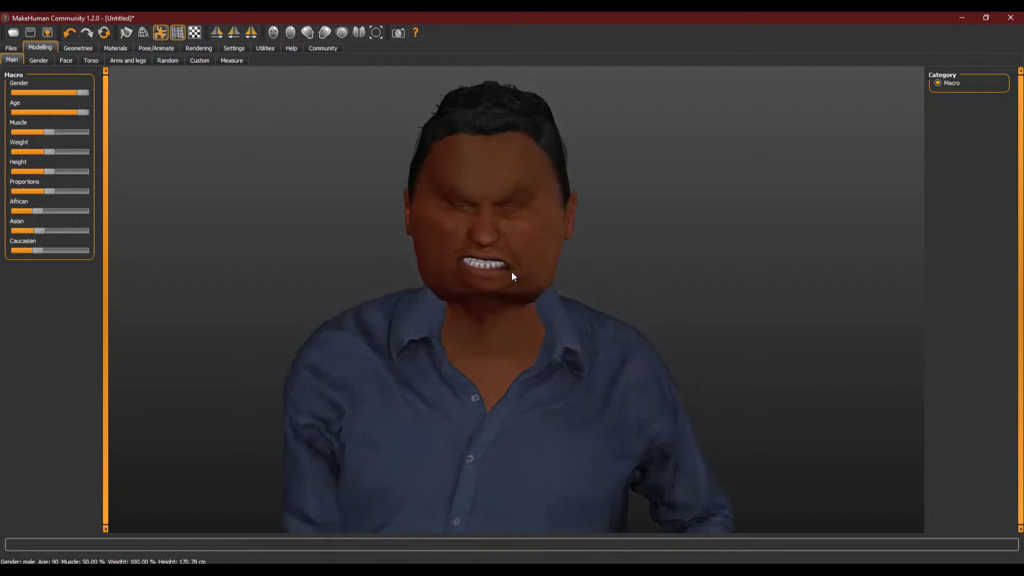
pyautogui.scroll(-10, 511, 271)
pyautogui.scroll(-5, 512, 273)
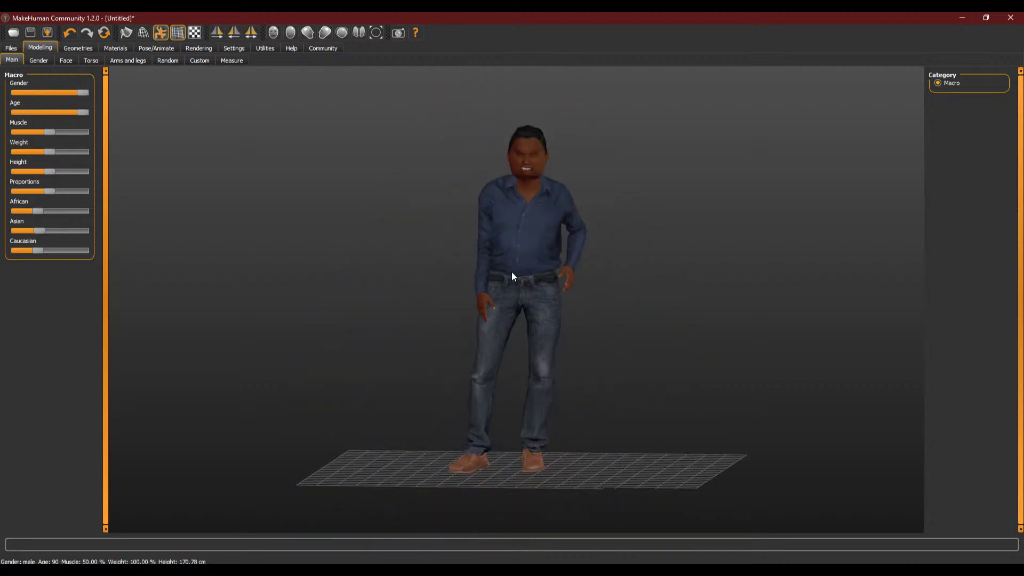
# - Try the character at minimum age, inspect it up close, and return the age to maximum
pyautogui.moveTo(82, 112); pyautogui.dragTo(13, 113)
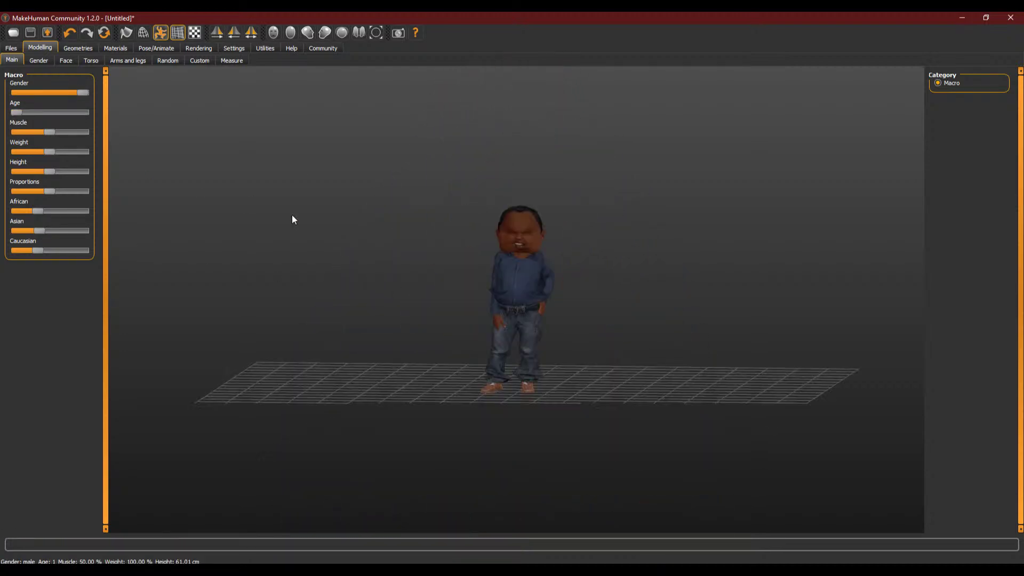
pyautogui.moveTo(440, 255); pyautogui.dragTo(488, 265)
pyautogui.scroll(-2, 514, 261)
pyautogui.scroll(10, 514, 261)
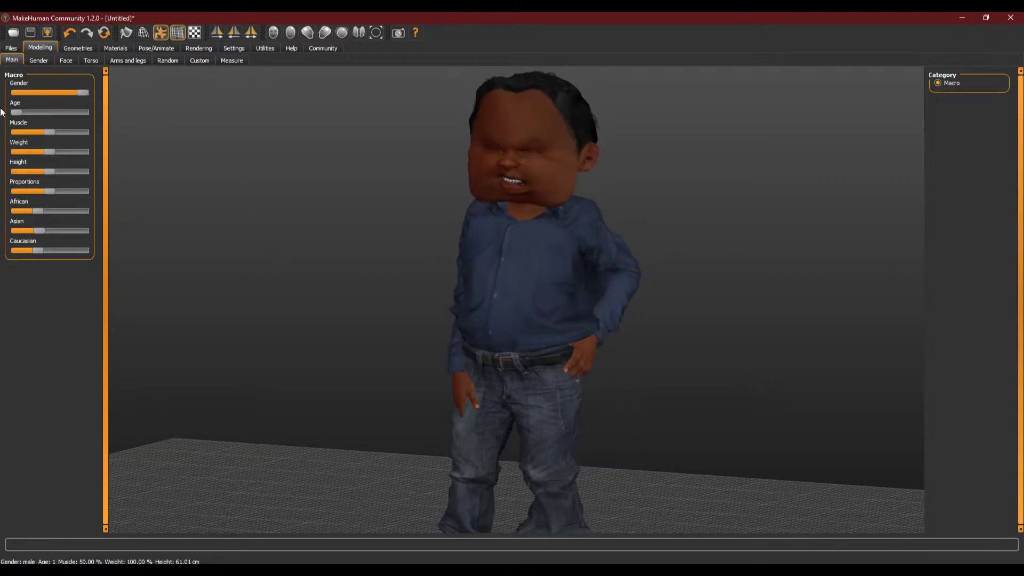
pyautogui.moveTo(17, 113); pyautogui.dragTo(18, 113)
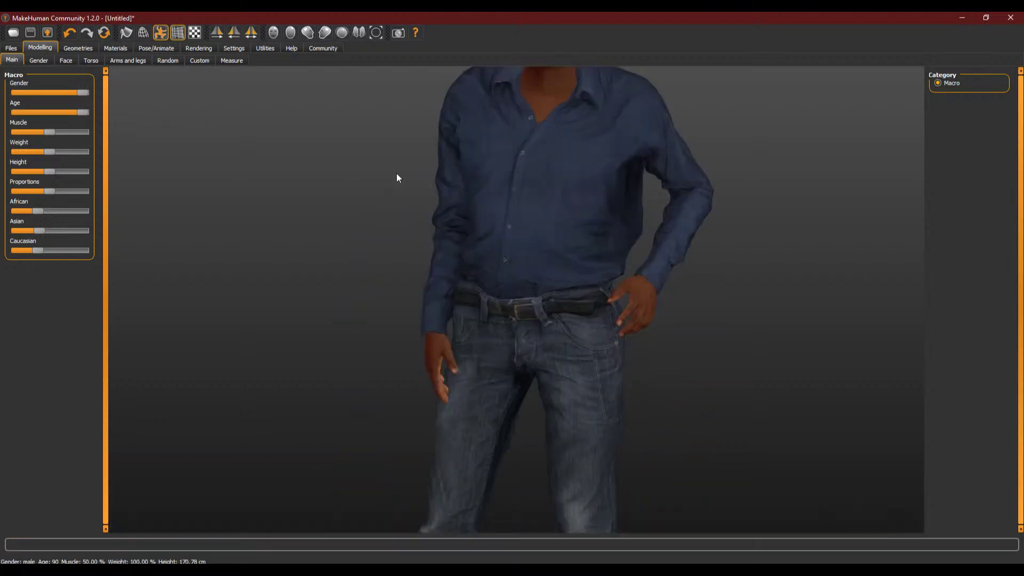
# - Inspect the clothed, posed character from several angles and distances
pyautogui.scroll(2, 415, 177)
pyautogui.scroll(-5, 415, 177)
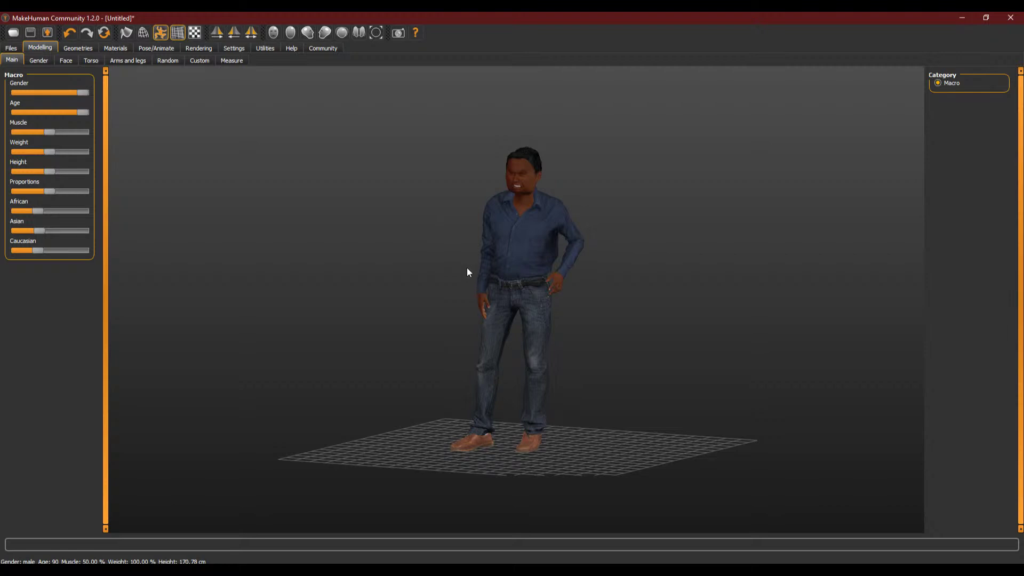
pyautogui.moveTo(425, 247); pyautogui.dragTo(604, 261)
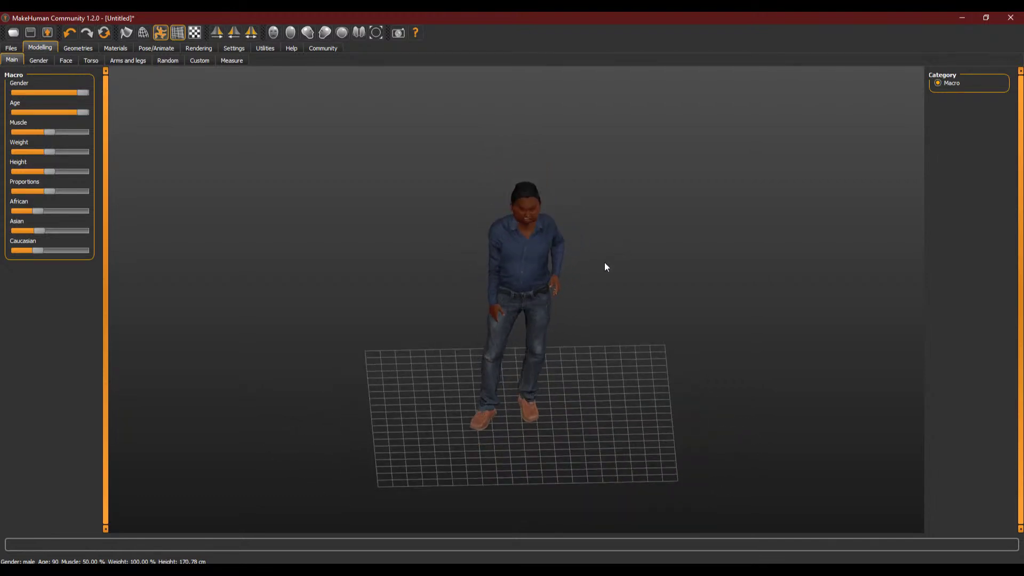
pyautogui.scroll(8, 604, 261)
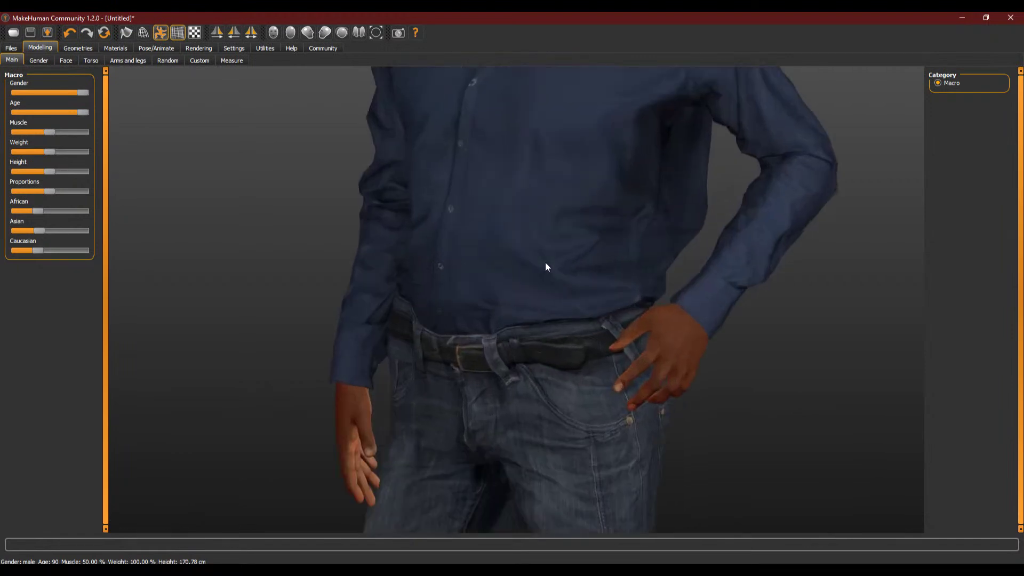
pyautogui.scroll(-8, 545, 261)
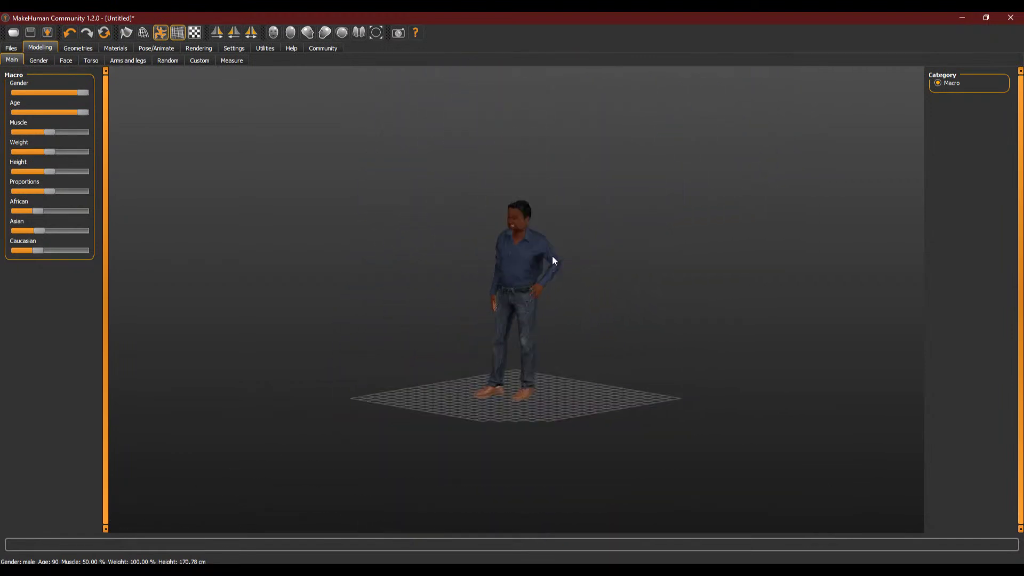
pyautogui.moveTo(455, 221)
pyautogui.mouseDown()
pyautogui.moveTo(409, 195)
pyautogui.moveTo(450, 197)
pyautogui.moveTo(448, 208)
pyautogui.mouseUp()
pyautogui.scroll(6, 520, 251)
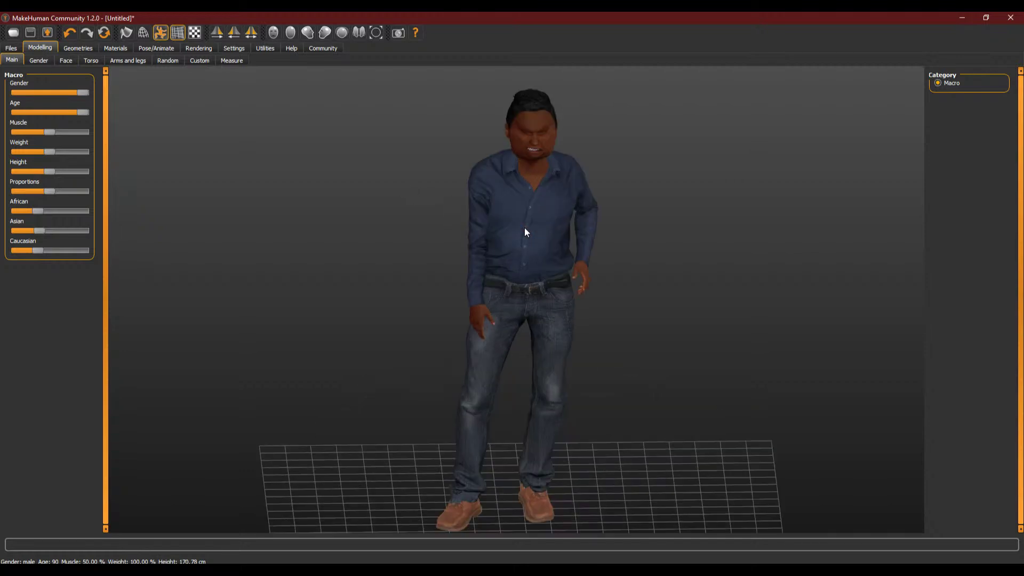
pyautogui.moveTo(514, 235); pyautogui.dragTo(494, 218)
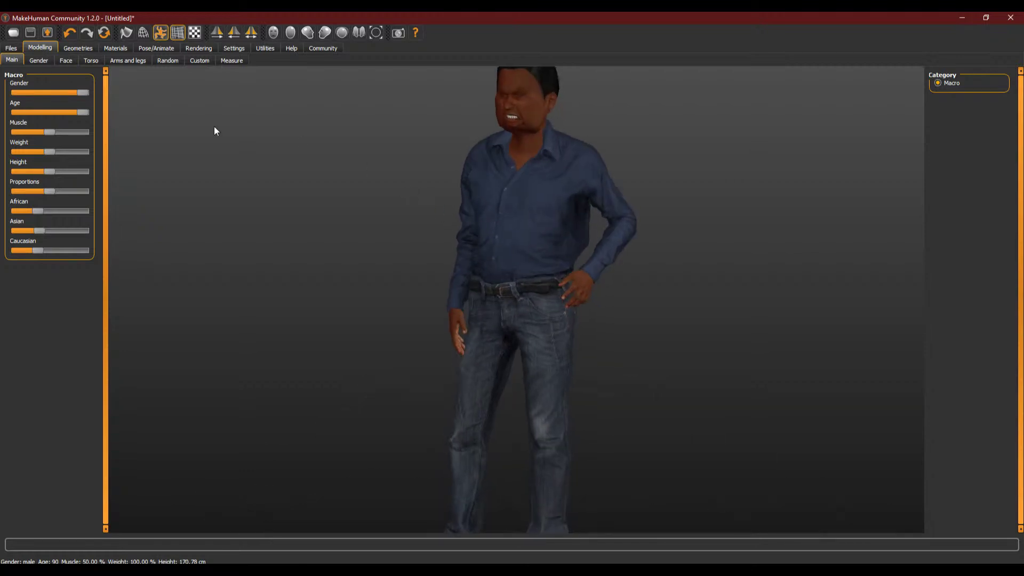
pyautogui.moveTo(265, 152); pyautogui.dragTo(308, 168)
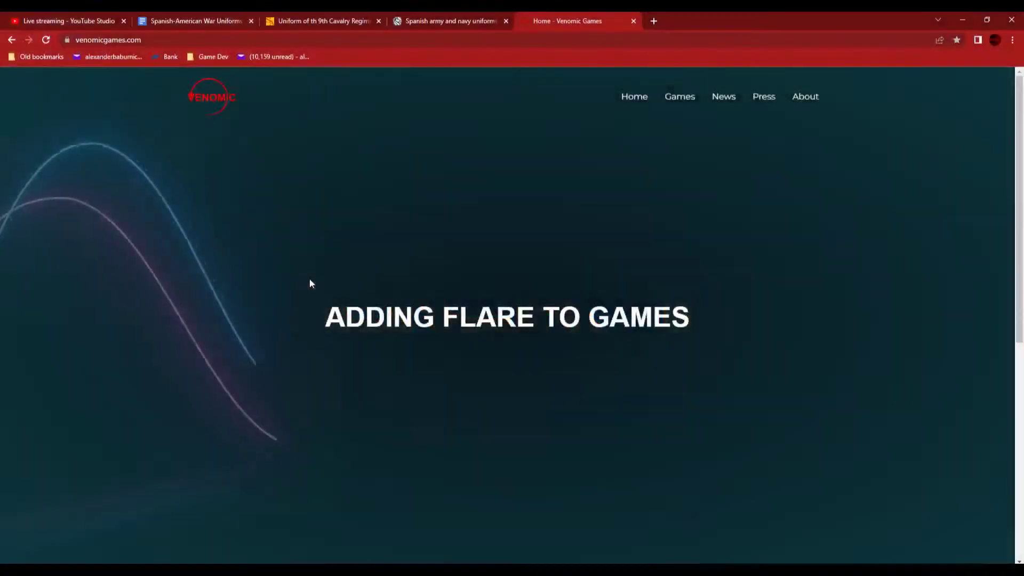
# - Switch to Chrome and look through the Venomic Games home page, including its Our Games section
pyautogui.scroll(-5, 536, 253)
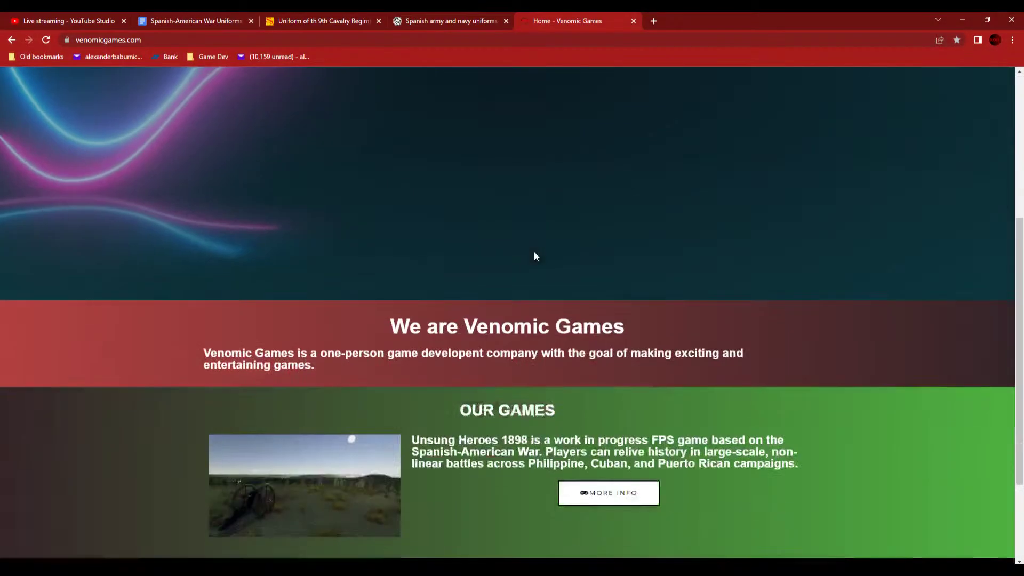
pyautogui.scroll(-3, 535, 256)
pyautogui.scroll(7, 535, 256)
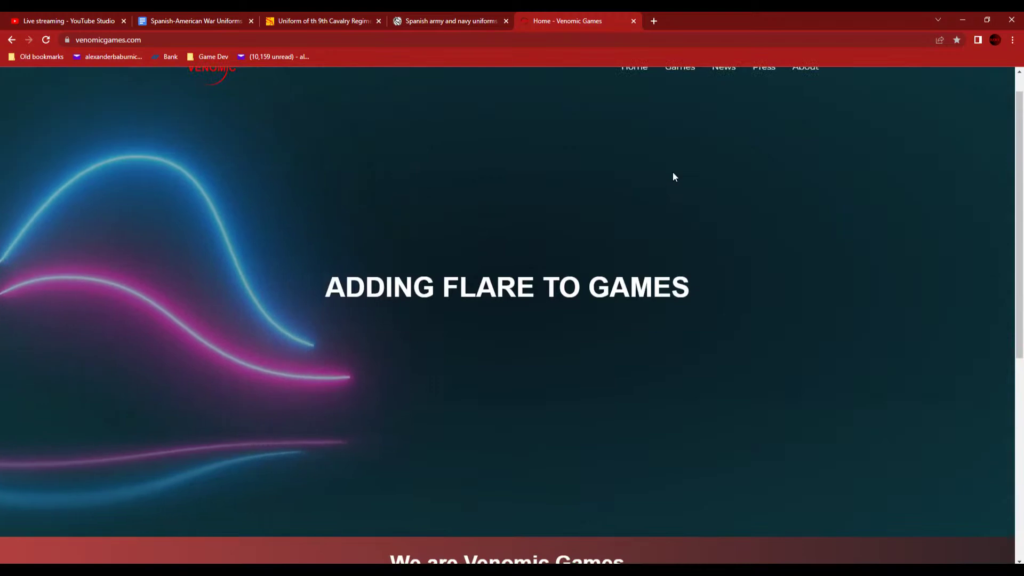
pyautogui.scroll(1, 672, 177)
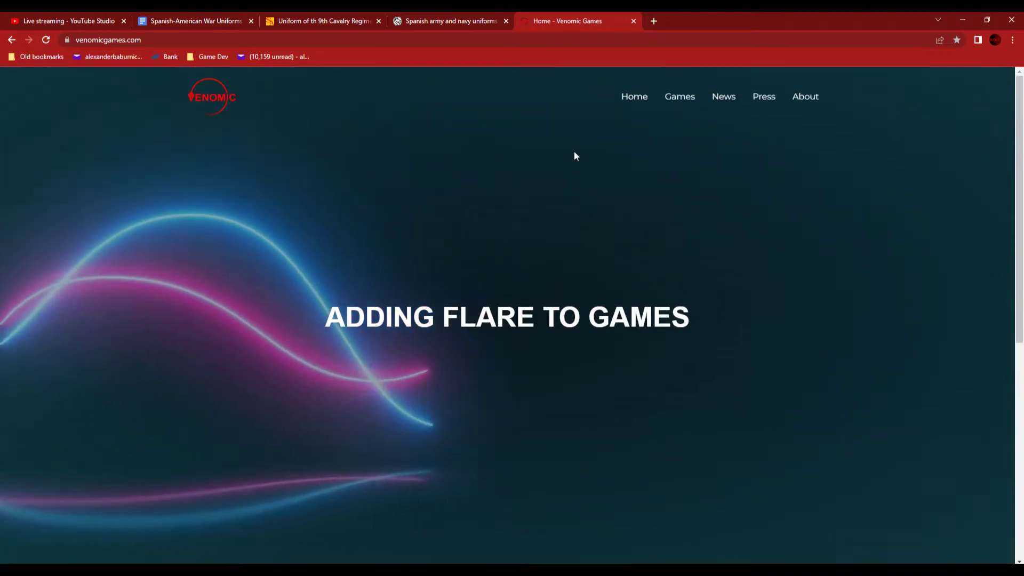
pyautogui.scroll(-4, 565, 157)
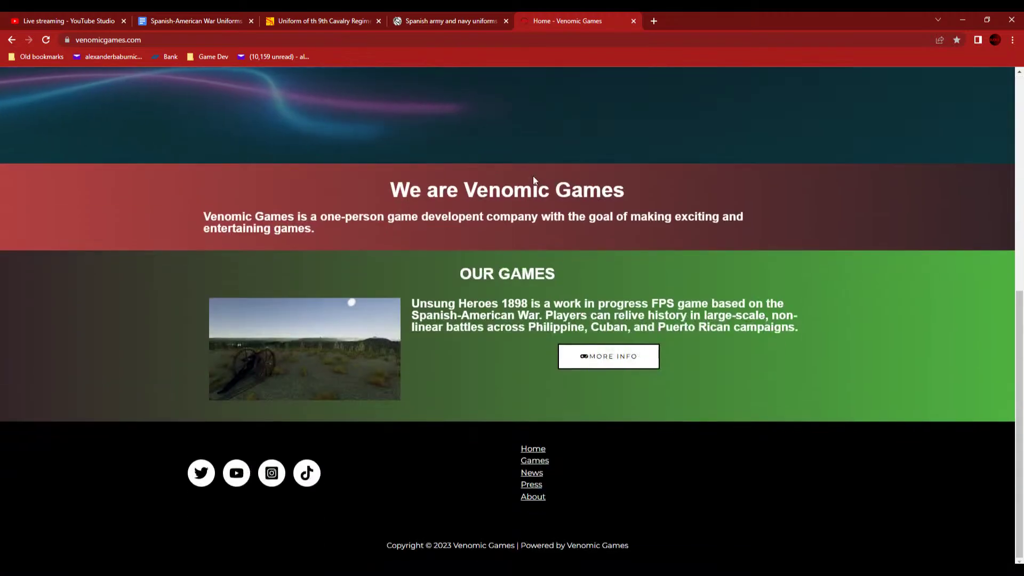
# - Open the Unsung Heroes 1898 information page, read through the game description, and open the site's Press page
pyautogui.click(608, 356)
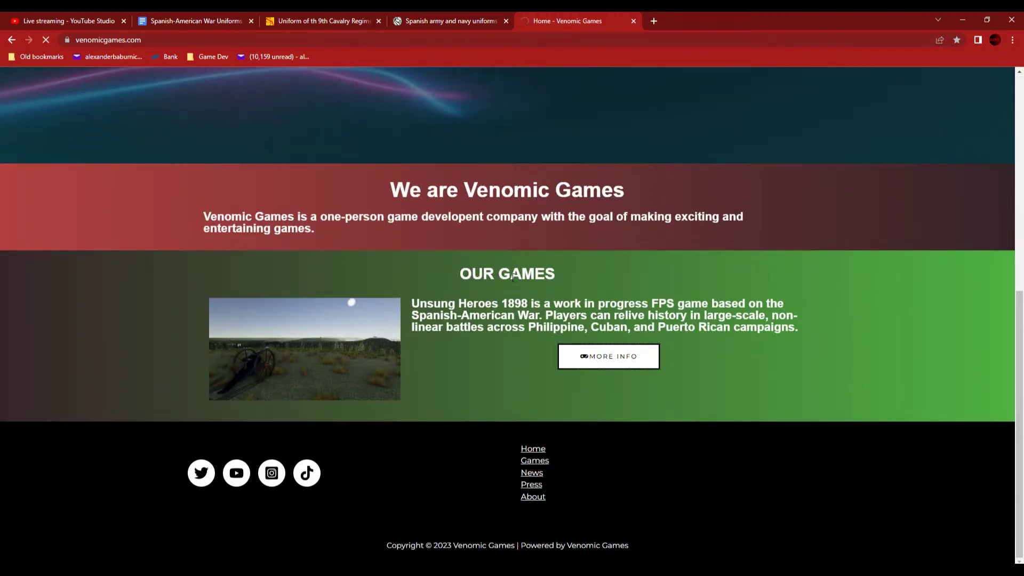
pyautogui.scroll(-5, 464, 299)
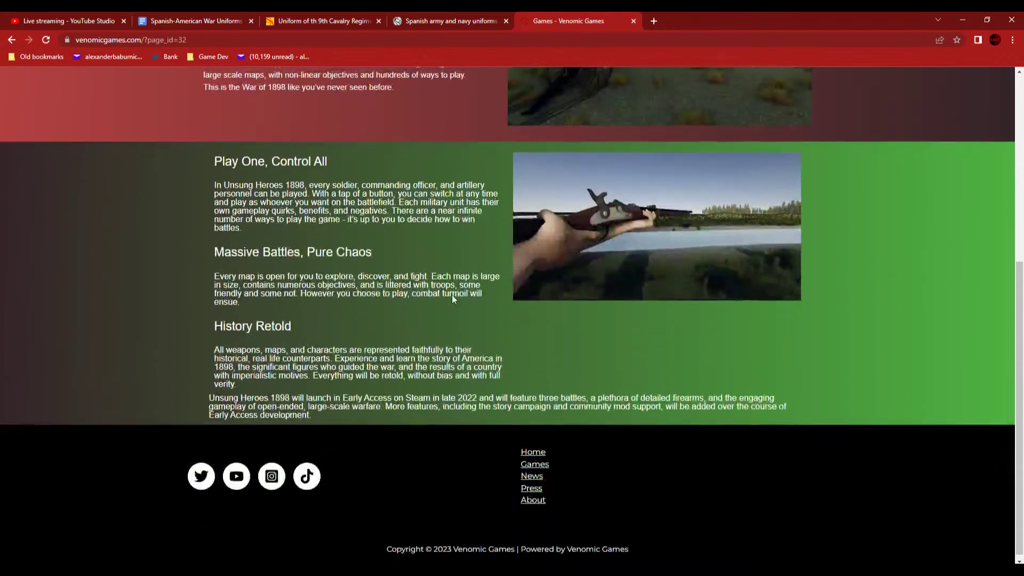
pyautogui.scroll(4, 452, 296)
pyautogui.scroll(-4, 453, 294)
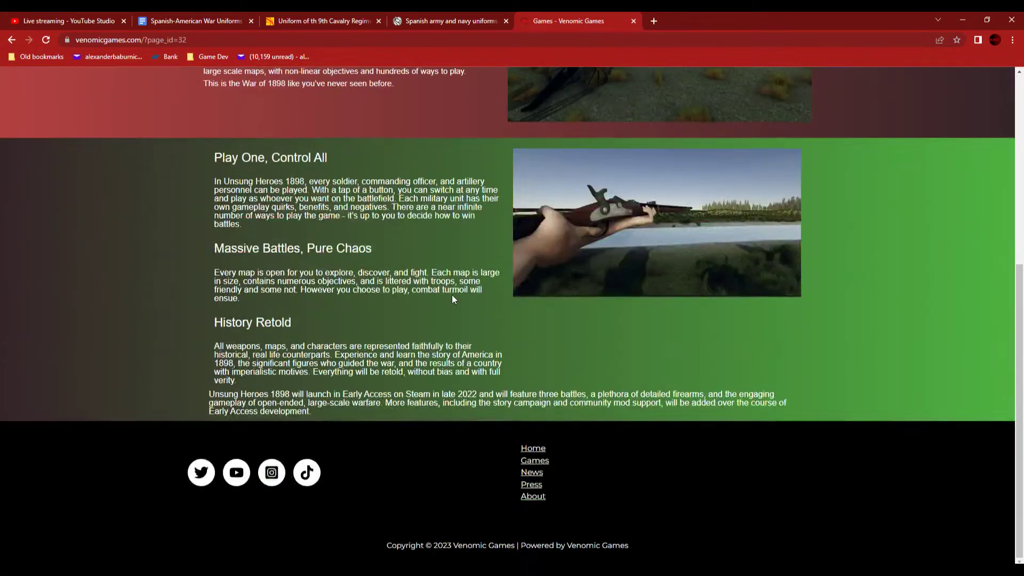
pyautogui.scroll(6, 518, 293)
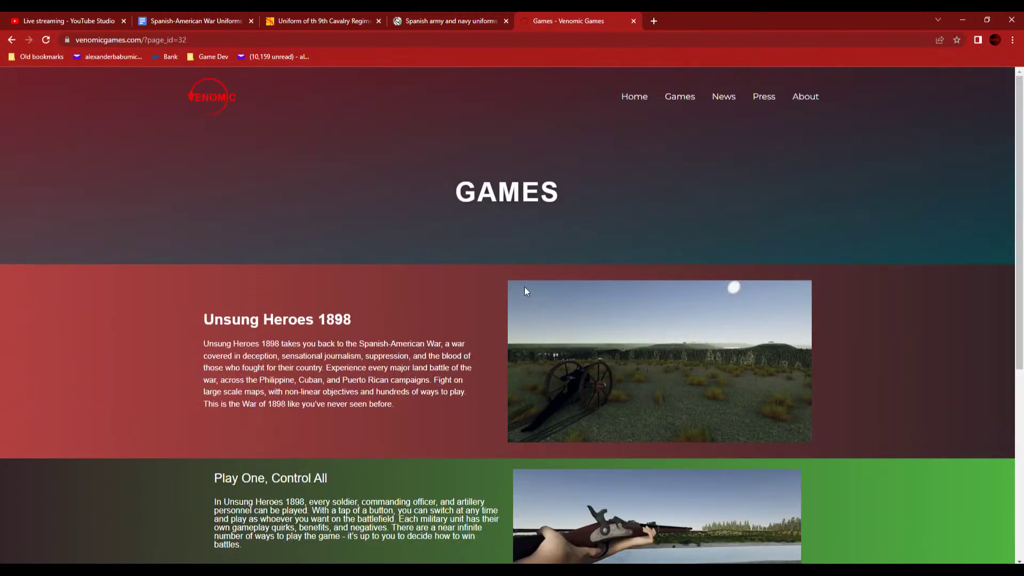
pyautogui.scroll(-5, 523, 286)
pyautogui.scroll(5, 524, 287)
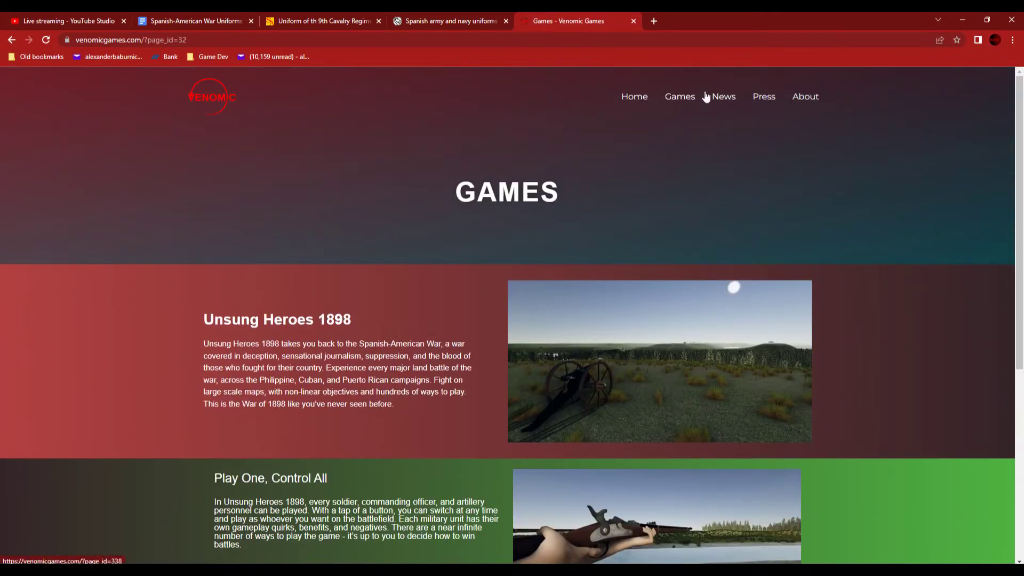
pyautogui.click(765, 102)
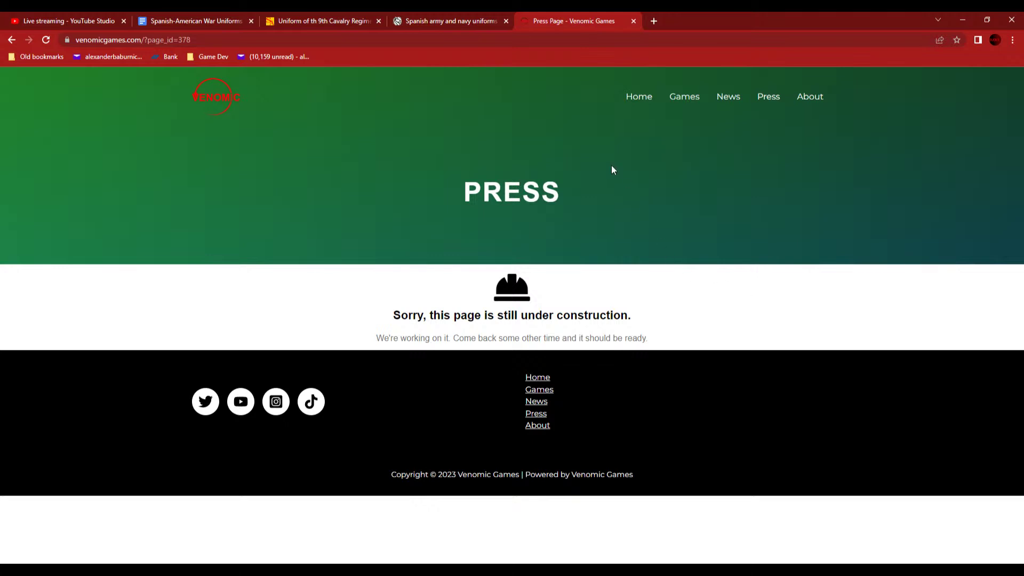
# - Switch to Blender and view the americanSoldierRoughRiderVar001backup and spanishSoldierCavalryVar001 files
pyautogui.moveTo(375, 569)
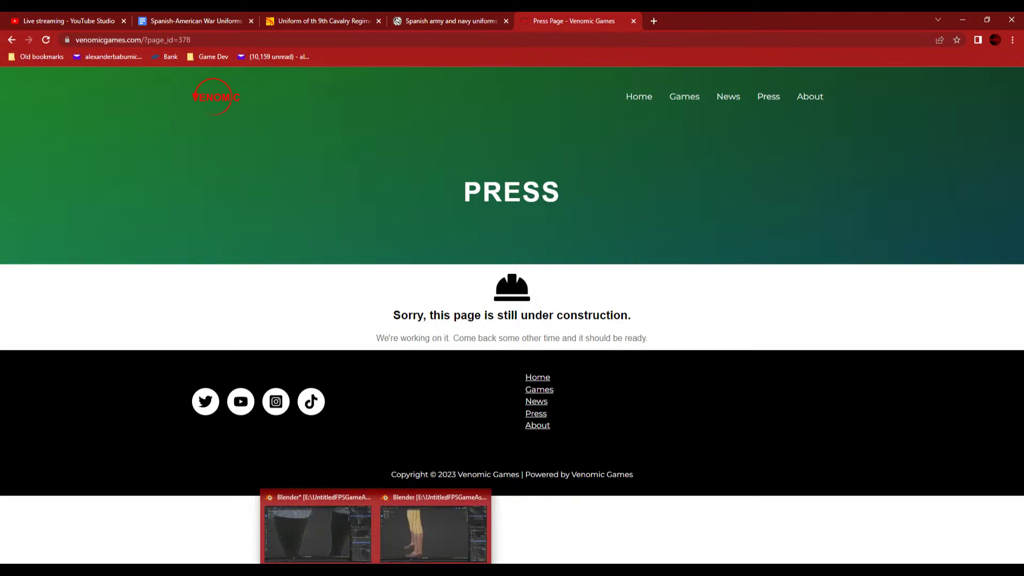
pyautogui.click(404, 527)
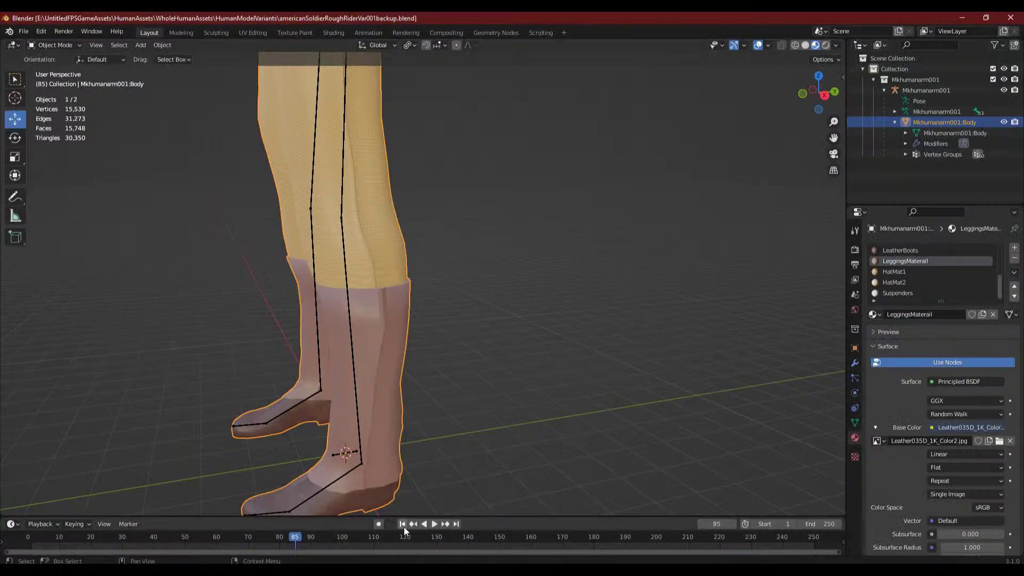
pyautogui.click(389, 558)
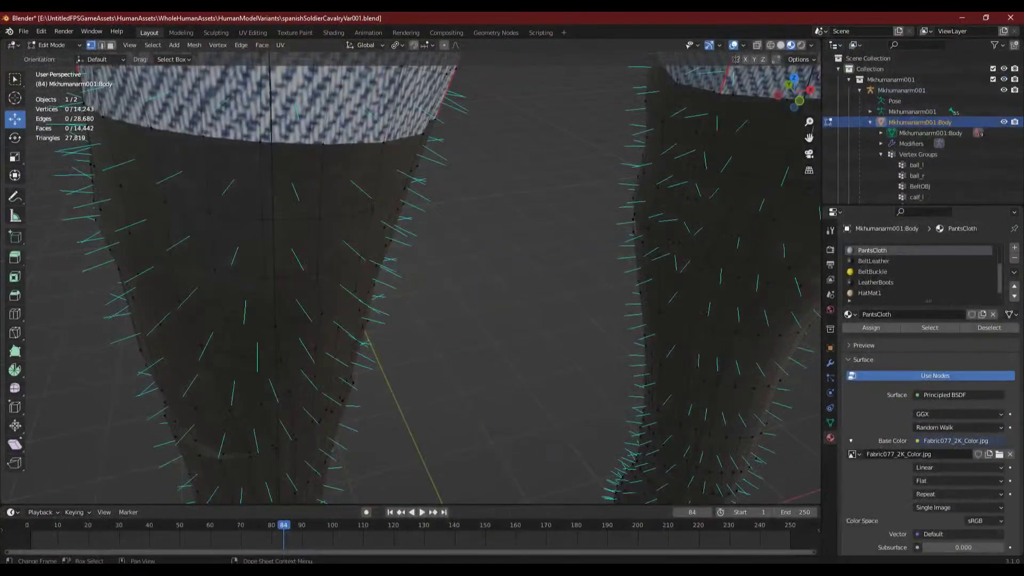
# - Switch to MakeHuman and close it, discarding the unsaved changes
pyautogui.hotkey('alt', 'Tab')
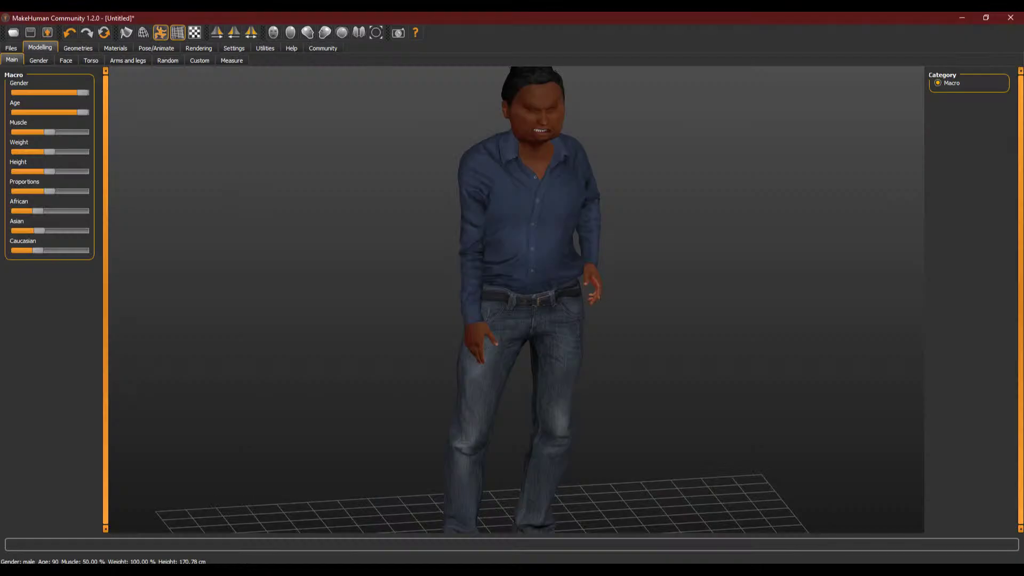
pyautogui.click(1010, 17)
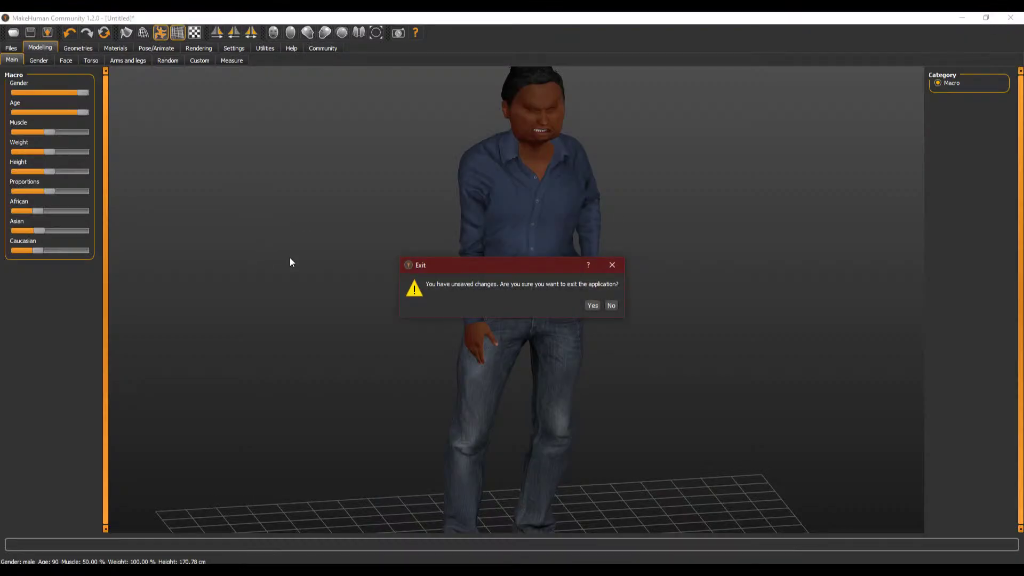
pyautogui.click(592, 305)
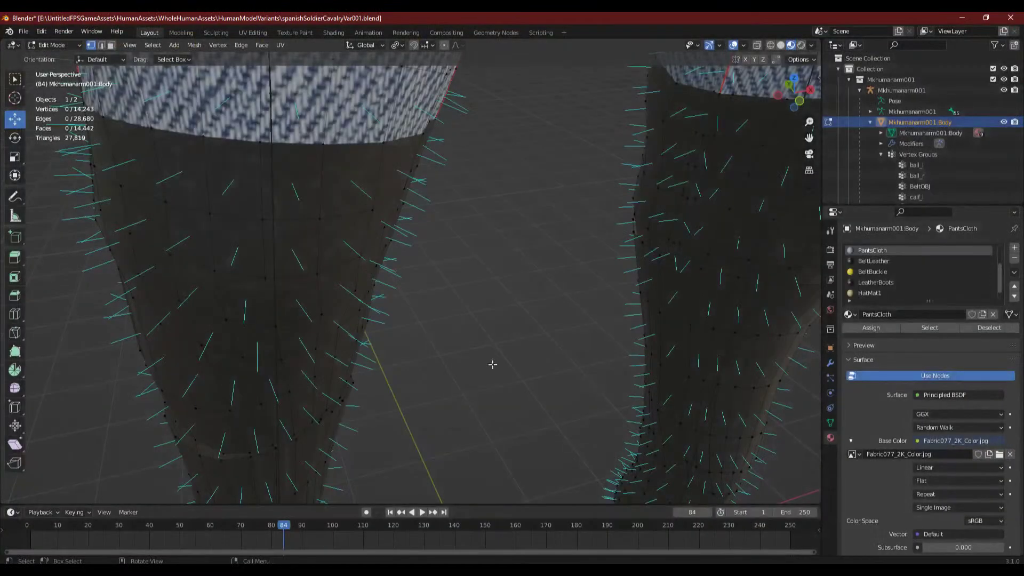
# - Examine the soldier's legs in Blender around the border between the denim pants and the dark leather boots
pyautogui.scroll(-5, 425, 376)
pyautogui.moveTo(414, 370); pyautogui.dragTo(475, 347, button='middle')
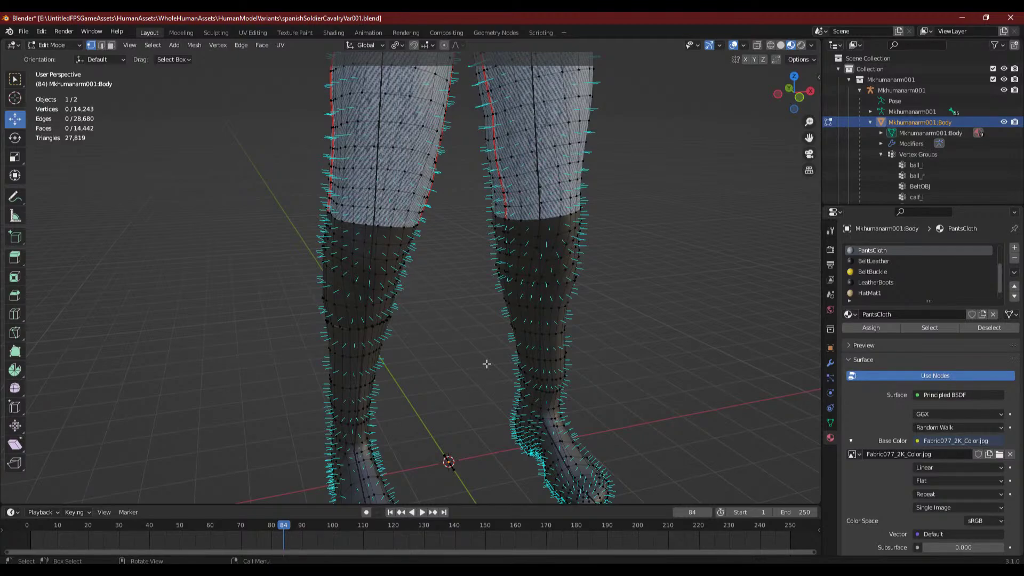
pyautogui.scroll(5, 535, 219)
pyautogui.moveTo(591, 236)
pyautogui.mouseDown(button='middle')
pyautogui.moveTo(571, 238)
pyautogui.moveTo(642, 251)
pyautogui.moveTo(507, 224)
pyautogui.moveTo(566, 184)
pyautogui.moveTo(591, 230)
pyautogui.moveTo(587, 249)
pyautogui.mouseUp(button='middle')
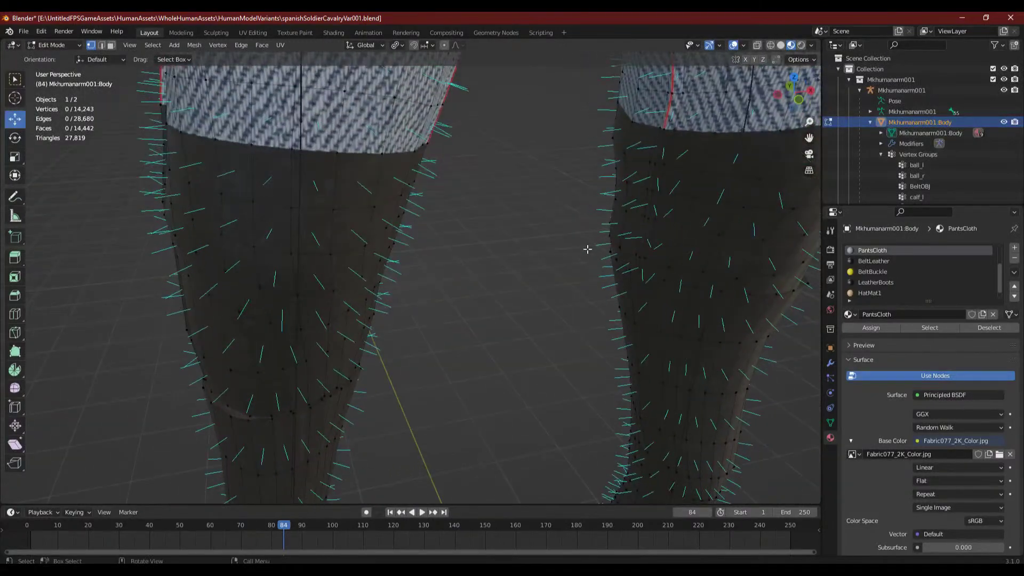
pyautogui.moveTo(652, 229); pyautogui.dragTo(376, 210, button='middle')
pyautogui.moveTo(489, 232); pyautogui.dragTo(505, 347, button='middle')
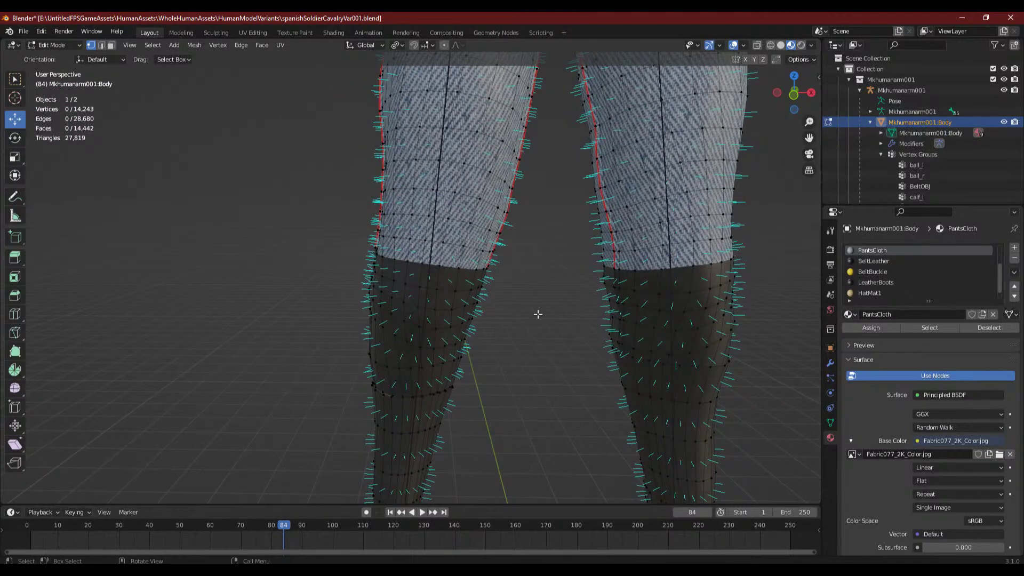
# - Select the six face loops directly below the denim on the character's right leg and assign the PantsCloth material to them
pyautogui.scroll(1, 538, 314)
pyautogui.scroll(3, 408, 307)
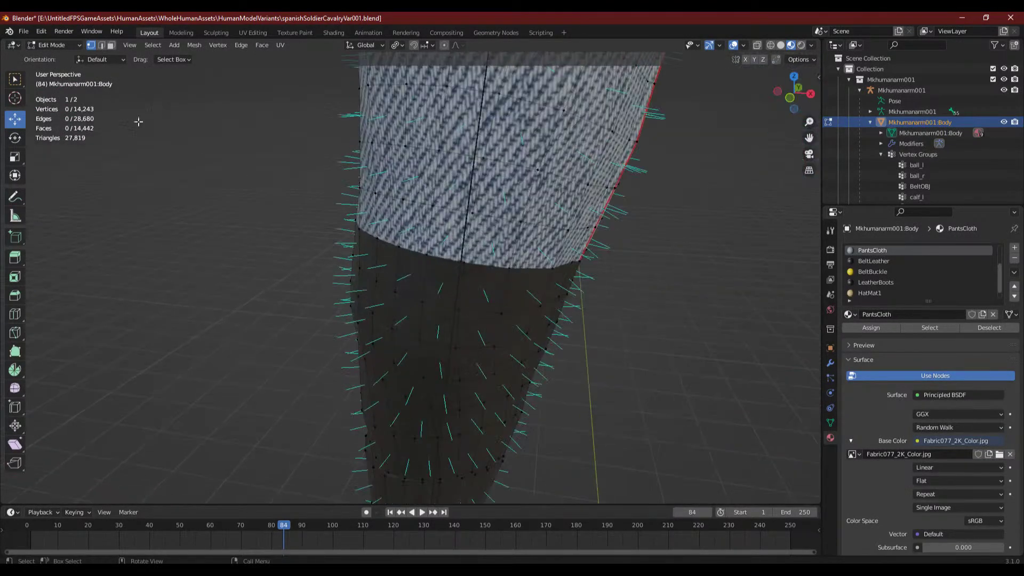
pyautogui.click(111, 45)
pyautogui.keyDown('alt'); pyautogui.click(432, 274); pyautogui.keyUp('alt')
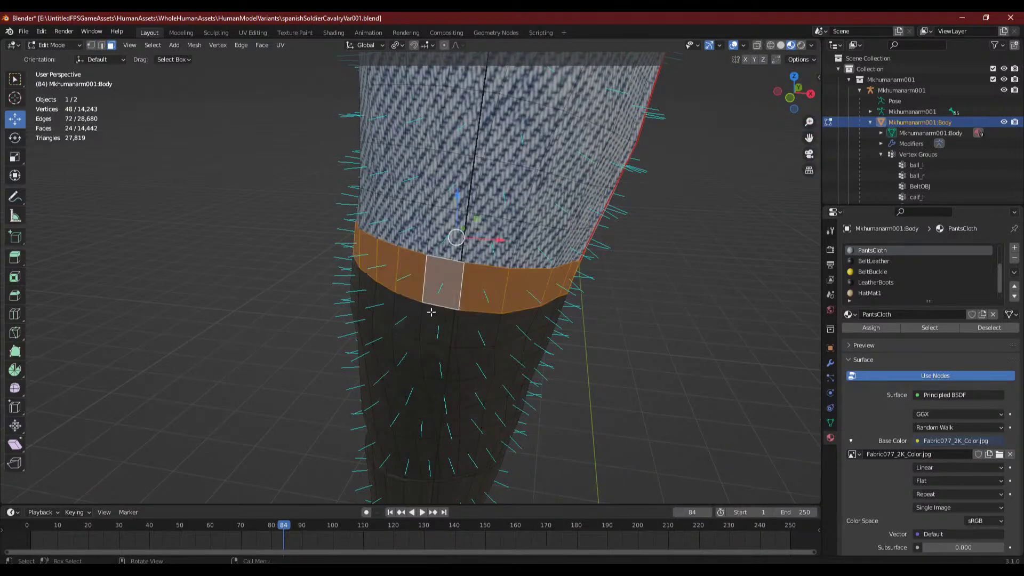
pyautogui.keyDown('alt'); pyautogui.keyDown('shift'); pyautogui.click(425, 322); pyautogui.keyUp('shift'); pyautogui.keyUp('alt')
pyautogui.keyDown('alt'); pyautogui.keyDown('shift'); pyautogui.click(420, 363); pyautogui.keyUp('shift'); pyautogui.keyUp('alt')
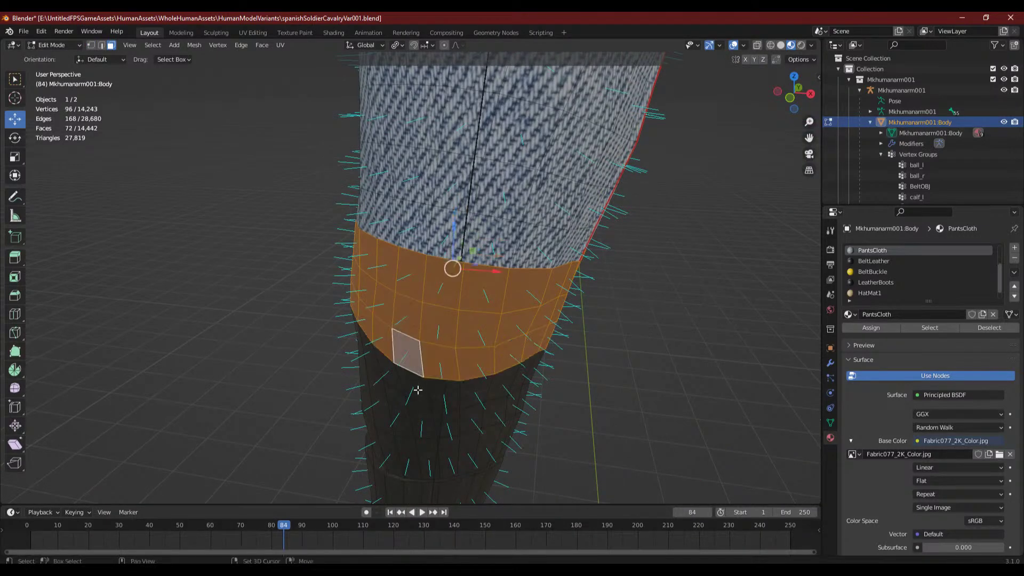
pyautogui.keyDown('alt'); pyautogui.keyDown('shift'); pyautogui.click(422, 392); pyautogui.keyUp('shift'); pyautogui.keyUp('alt')
pyautogui.moveTo(422, 393); pyautogui.dragTo(430, 306, button='middle')
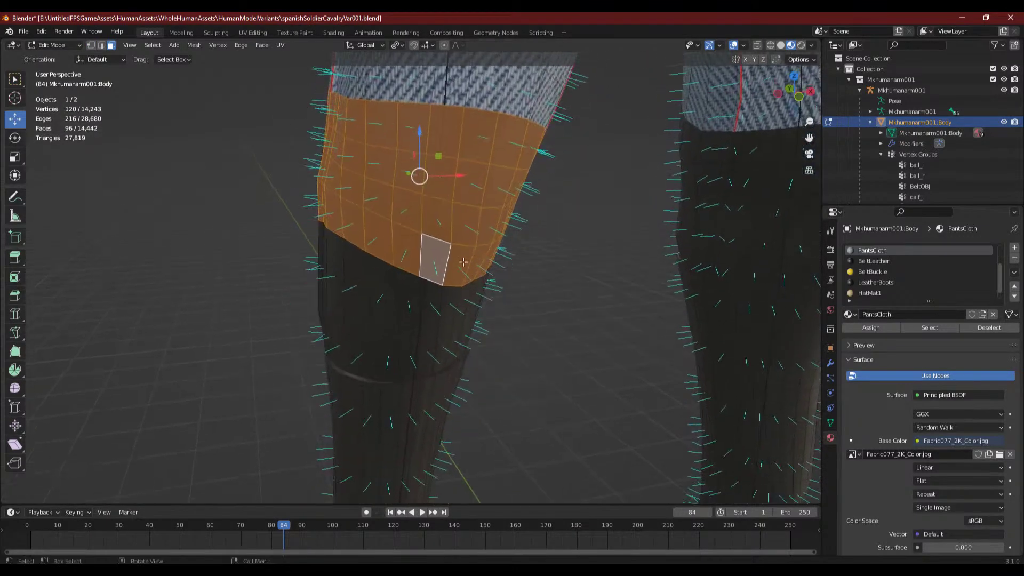
pyautogui.keyDown('alt'); pyautogui.keyDown('shift'); pyautogui.click(430, 305); pyautogui.keyUp('shift'); pyautogui.keyUp('alt')
pyautogui.keyDown('alt'); pyautogui.keyDown('shift'); pyautogui.click(415, 347); pyautogui.keyUp('shift'); pyautogui.keyUp('alt')
pyautogui.moveTo(501, 343); pyautogui.dragTo(473, 350, button='middle')
pyautogui.keyDown('shift'); pyautogui.moveTo(546, 321); pyautogui.dragTo(443, 360, button='middle'); pyautogui.keyUp('shift')
pyautogui.click(873, 326)
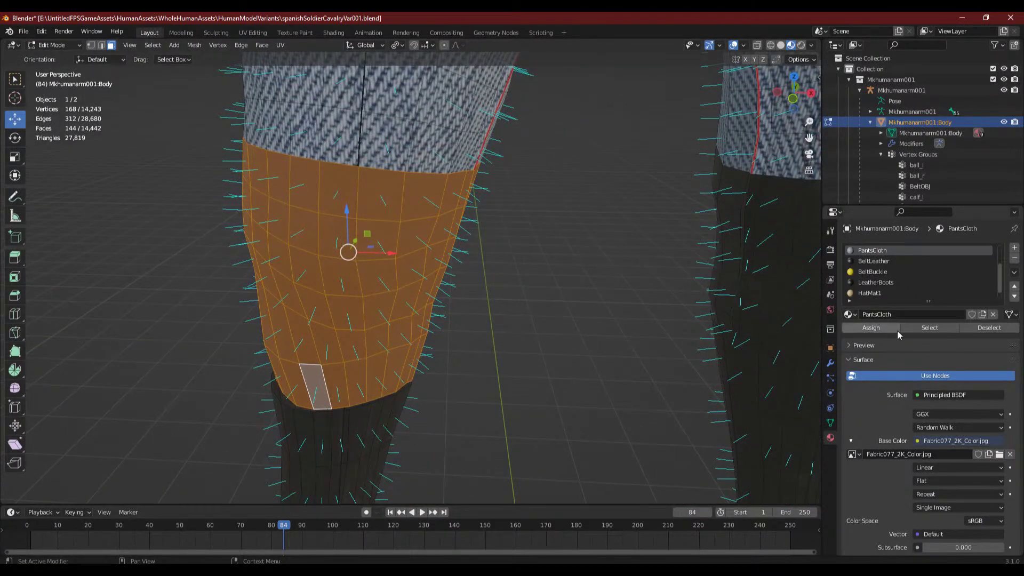
pyautogui.scroll(-3, 563, 294)
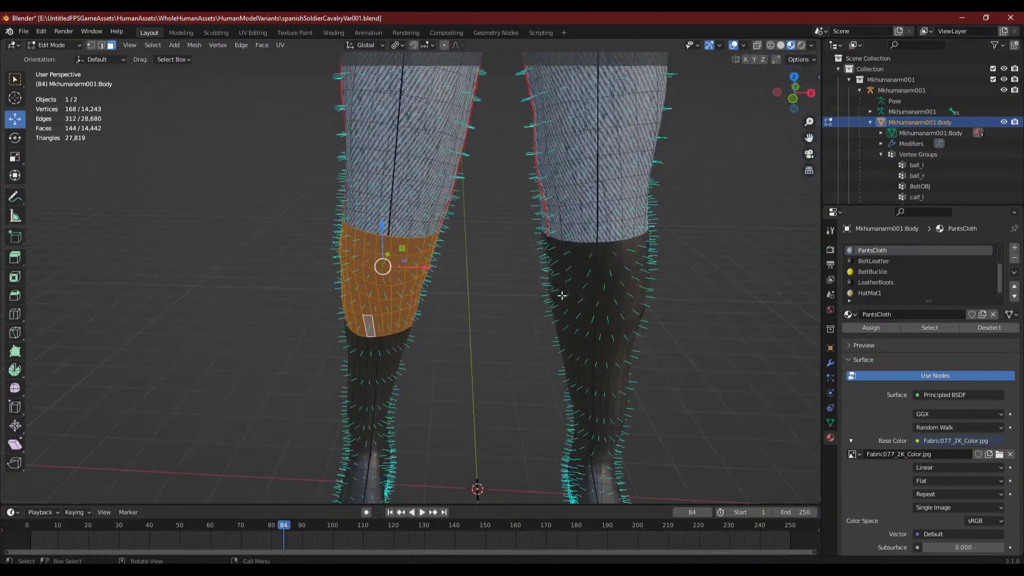
pyautogui.click(868, 327)
pyautogui.click(483, 339)
# - Assign the PantsCloth material to the five face loops directly below the denim on the character's left leg
pyautogui.moveTo(483, 339); pyautogui.dragTo(512, 333, button='middle')
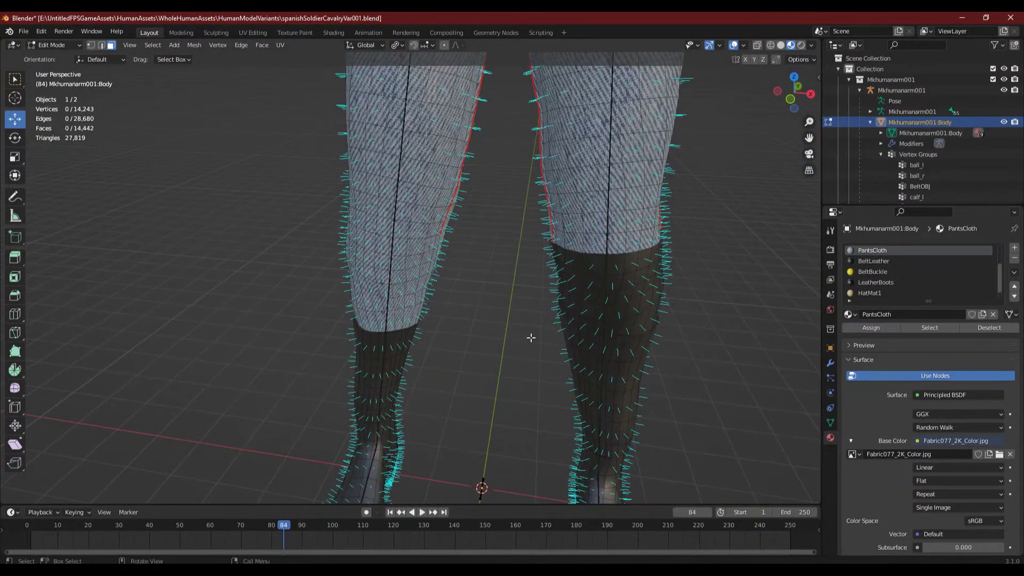
pyautogui.scroll(4, 528, 338)
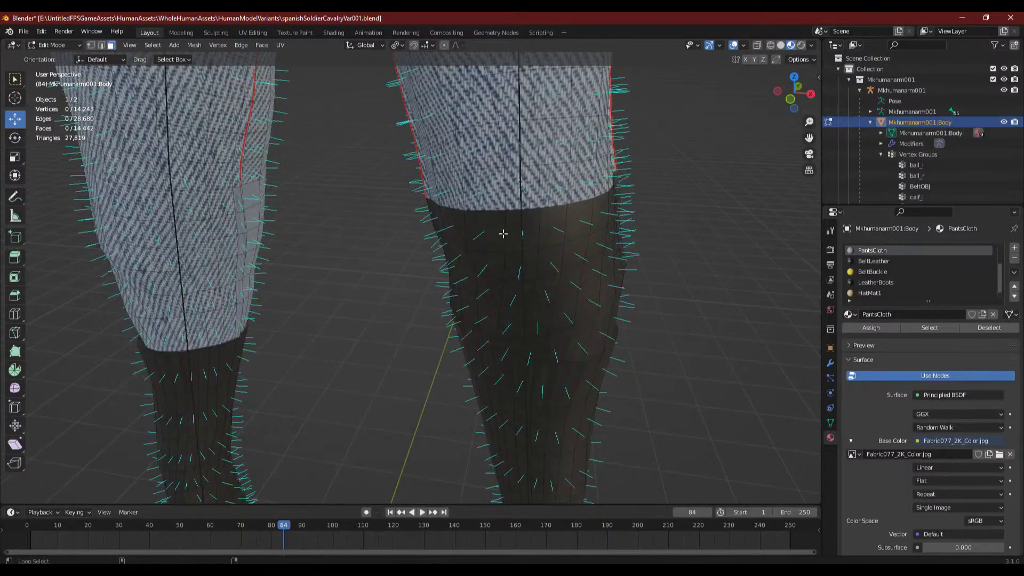
pyautogui.keyDown('alt'); pyautogui.click(509, 233); pyautogui.keyUp('alt')
pyautogui.keyDown('alt'); pyautogui.keyDown('shift'); pyautogui.click(501, 271); pyautogui.keyUp('shift'); pyautogui.keyUp('alt')
pyautogui.keyDown('alt'); pyautogui.keyDown('shift'); pyautogui.click(501, 307); pyautogui.keyUp('shift'); pyautogui.keyUp('alt')
pyautogui.keyDown('alt'); pyautogui.keyDown('shift'); pyautogui.click(501, 324); pyautogui.keyUp('shift'); pyautogui.keyUp('alt')
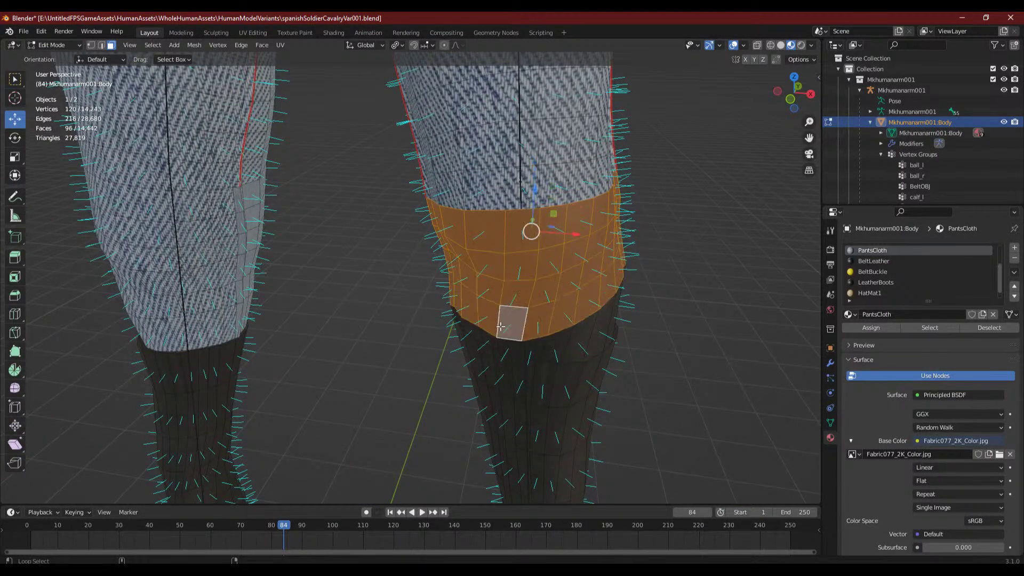
pyautogui.keyDown('alt'); pyautogui.keyDown('shift'); pyautogui.click(499, 340); pyautogui.keyUp('shift'); pyautogui.keyUp('alt')
pyautogui.moveTo(499, 340); pyautogui.dragTo(550, 270, button='middle')
pyautogui.click(869, 328)
pyautogui.hotkey('alt', 'a')
# - Inspect the strips of stretched fabric texture along the sides of the lower pants legs
pyautogui.scroll(4, 544, 272)
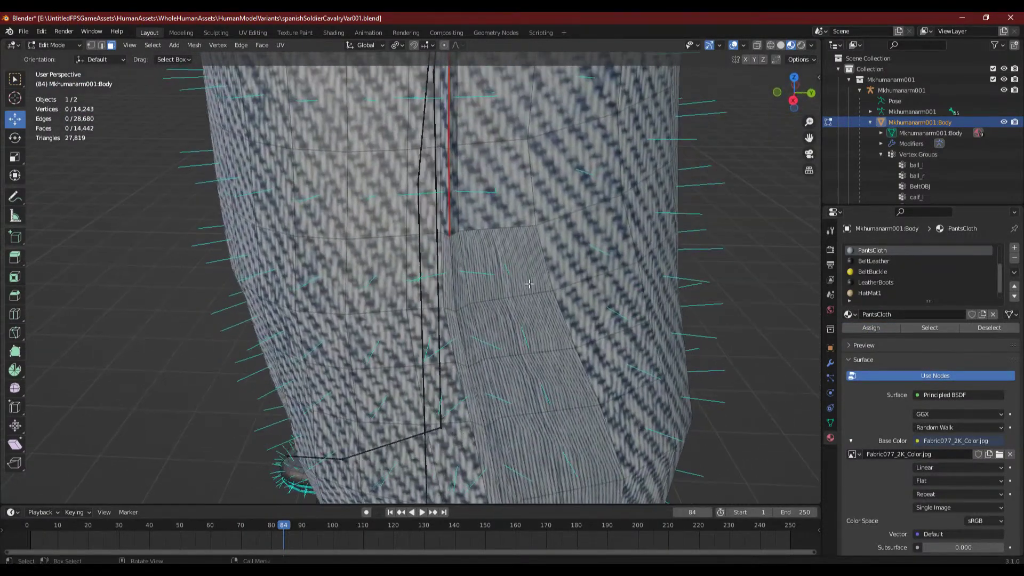
pyautogui.scroll(-4, 450, 288)
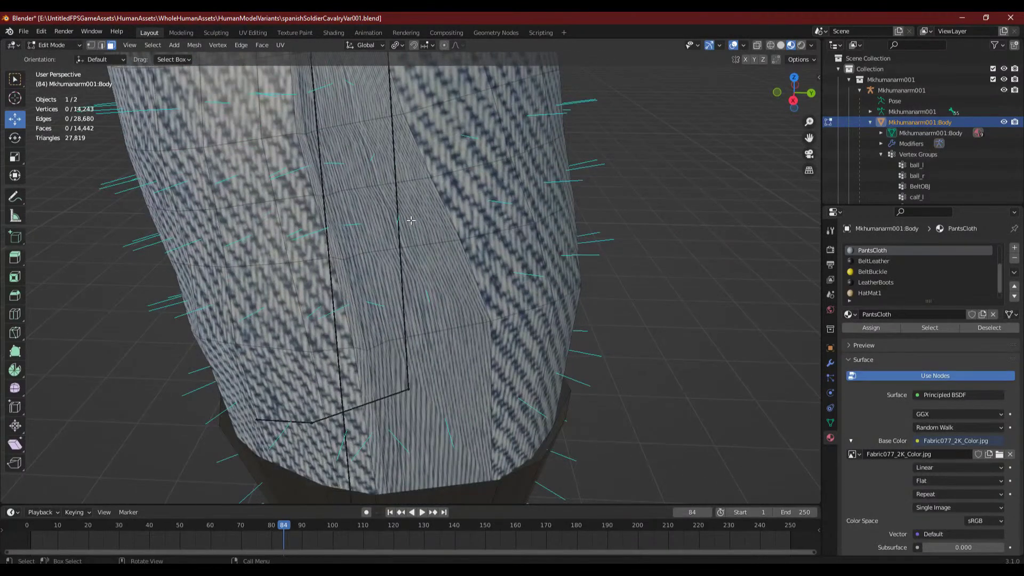
pyautogui.moveTo(450, 288); pyautogui.dragTo(343, 269, button='middle')
pyautogui.scroll(3, 374, 277)
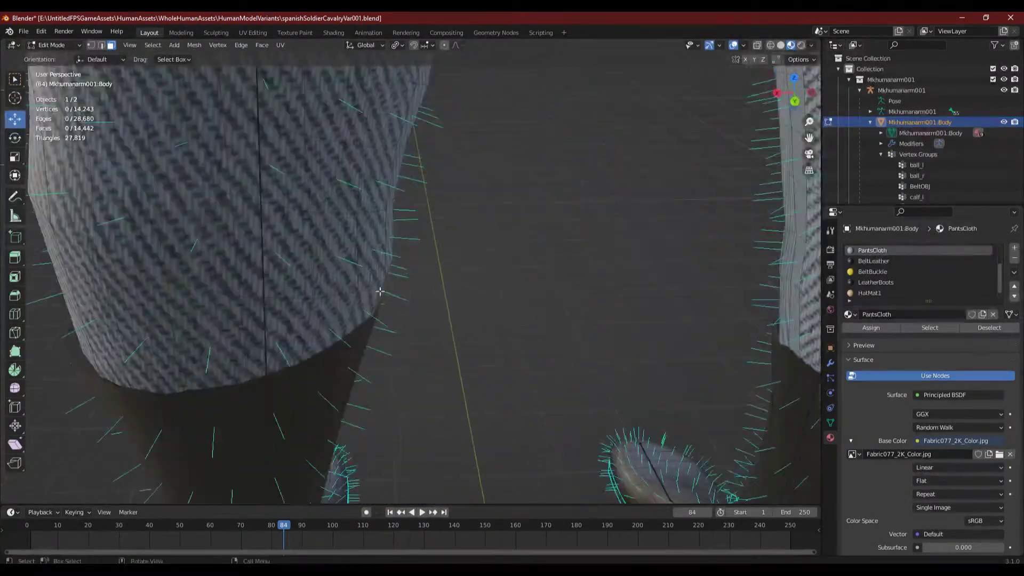
pyautogui.scroll(3, 439, 289)
pyautogui.moveTo(439, 288); pyautogui.dragTo(452, 327, button='middle')
pyautogui.click(443, 199)
pyautogui.moveTo(443, 199); pyautogui.dragTo(471, 238, button='middle')
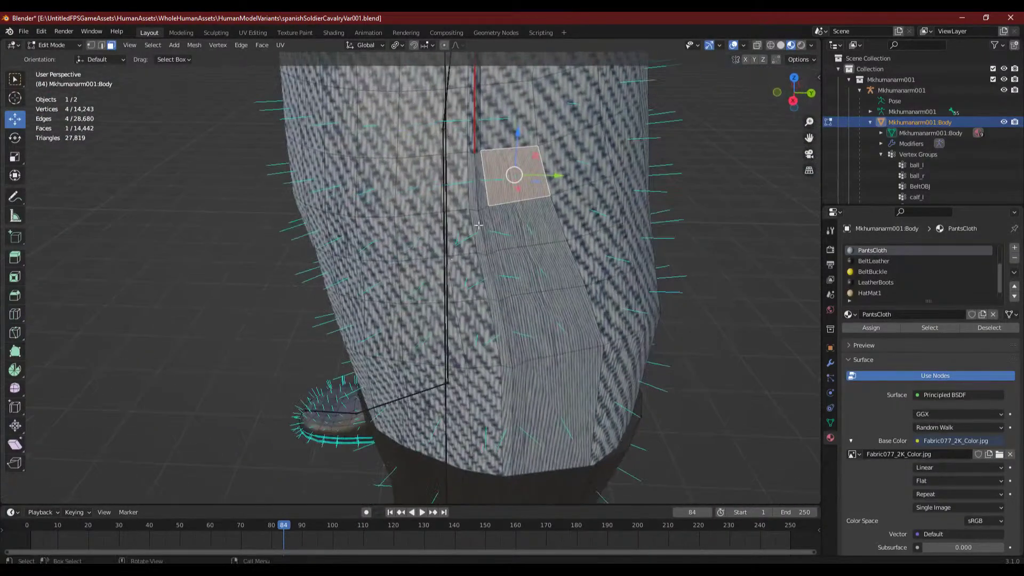
# - Extend the outer seam of the left pants leg by marking the five edges down to the hem as a seam
pyautogui.press('2')
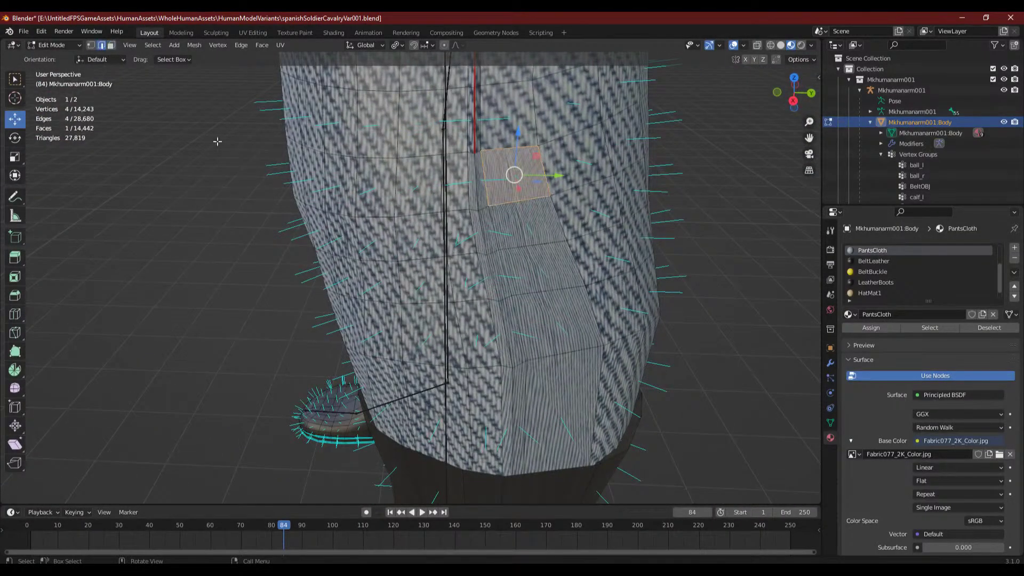
pyautogui.click(476, 177)
pyautogui.keyDown('shift'); pyautogui.click(484, 239); pyautogui.keyUp('shift')
pyautogui.keyDown('shift'); pyautogui.click(493, 279); pyautogui.keyUp('shift')
pyautogui.keyDown('shift'); pyautogui.click(504, 322); pyautogui.keyUp('shift')
pyautogui.keyDown('shift'); pyautogui.click(513, 401); pyautogui.keyUp('shift')
pyautogui.rightClick(512, 394)
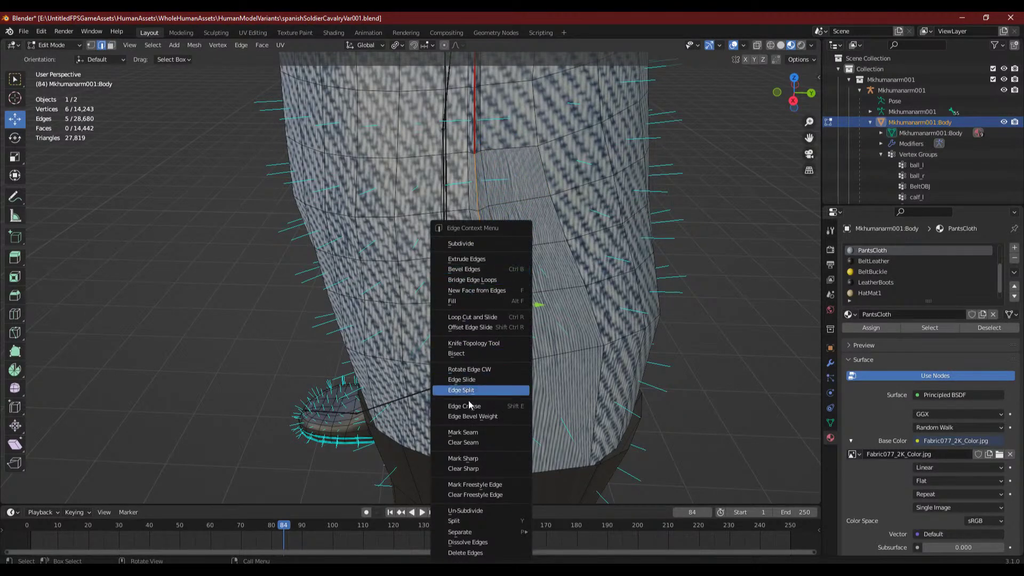
pyautogui.click(477, 433)
pyautogui.click(153, 303)
# - Mark the five edges continuing the inner seam of the left pants leg down to the hem as a seam
pyautogui.moveTo(440, 280); pyautogui.dragTo(544, 229, button='middle')
pyautogui.scroll(-4, 541, 230)
pyautogui.moveTo(458, 256); pyautogui.dragTo(362, 262, button='middle')
pyautogui.scroll(5, 361, 263)
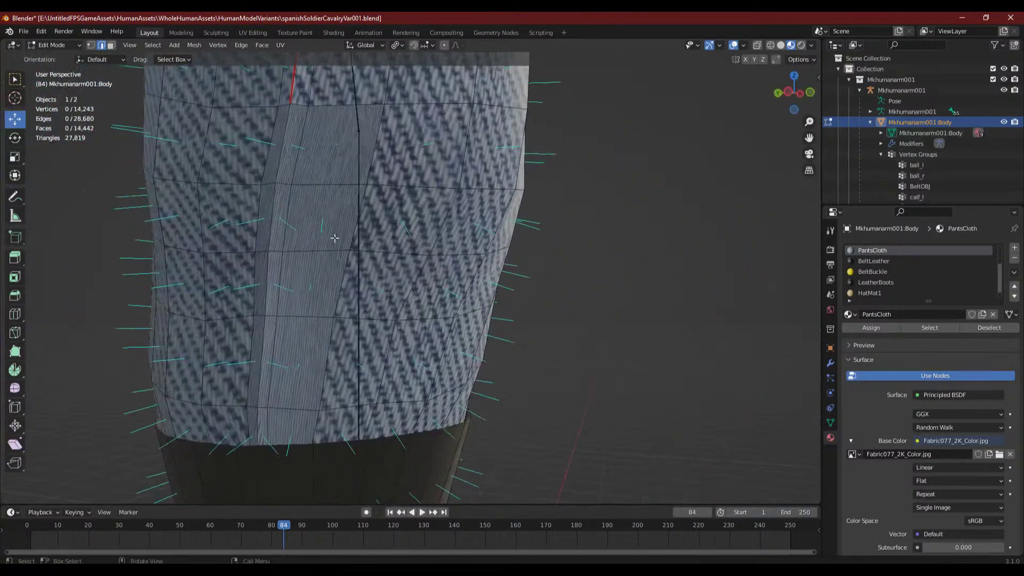
pyautogui.click(279, 165)
pyautogui.keyDown('ctrl'); pyautogui.click(268, 318); pyautogui.keyUp('ctrl')
pyautogui.keyDown('ctrl'); pyautogui.click(258, 419); pyautogui.keyUp('ctrl')
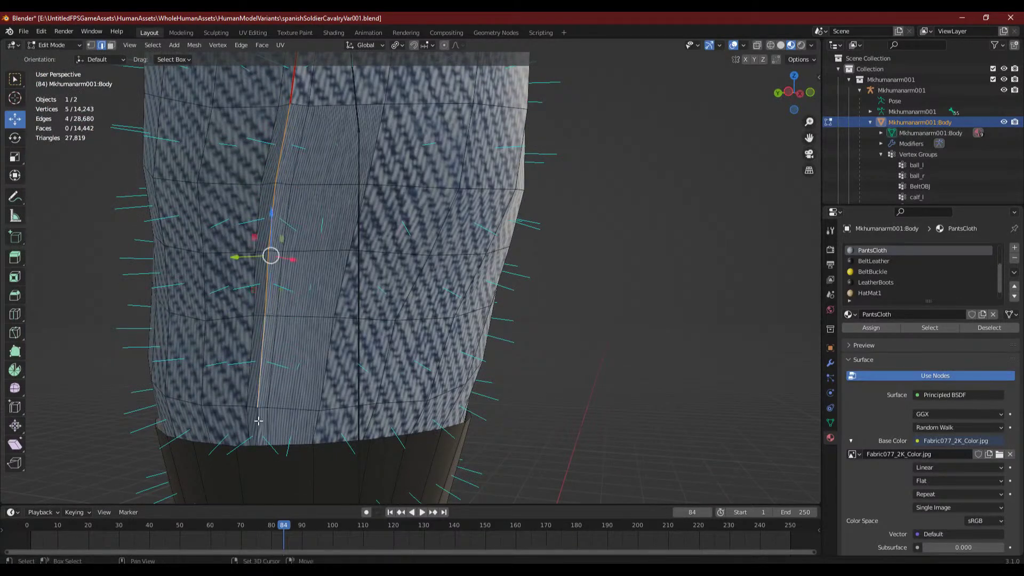
pyautogui.keyDown('ctrl'); pyautogui.click(259, 422); pyautogui.keyUp('ctrl')
pyautogui.rightClick(261, 425)
pyautogui.click(243, 422)
pyautogui.click(553, 329)
# - Mark the six edges continuing the inner seam of the right pants leg down to the hem as a seam
pyautogui.moveTo(553, 329); pyautogui.dragTo(497, 279, button='middle')
pyautogui.moveTo(382, 141); pyautogui.dragTo(355, 141, button='middle')
pyautogui.keyDown('shift'); pyautogui.click(354, 140); pyautogui.keyUp('shift')
pyautogui.keyDown('shift'); pyautogui.click(359, 166); pyautogui.keyUp('shift')
pyautogui.keyDown('shift'); pyautogui.click(364, 250); pyautogui.keyUp('shift')
pyautogui.keyDown('shift'); pyautogui.click(359, 309); pyautogui.keyUp('shift')
pyautogui.keyDown('shift'); pyautogui.click(356, 344); pyautogui.keyUp('shift')
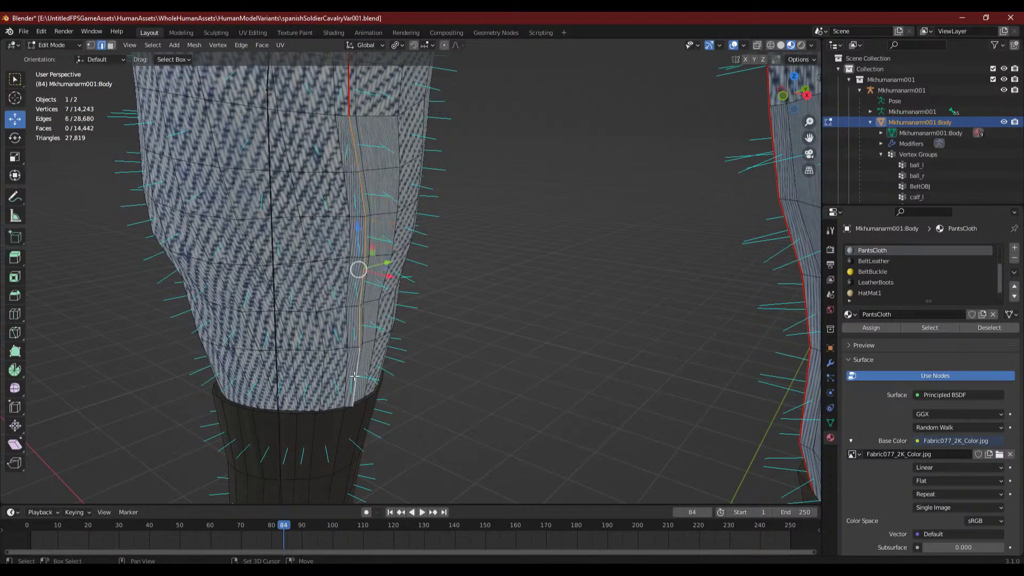
pyautogui.keyDown('shift'); pyautogui.click(356, 376); pyautogui.keyUp('shift')
pyautogui.rightClick(355, 379)
pyautogui.click(350, 379)
pyautogui.click(533, 347)
# - Mark the six edges continuing the outer seam of the right pants leg down to the hem as a seam
pyautogui.moveTo(532, 347); pyautogui.dragTo(380, 326, button='middle')
pyautogui.moveTo(250, 171); pyautogui.dragTo(297, 184, button='middle')
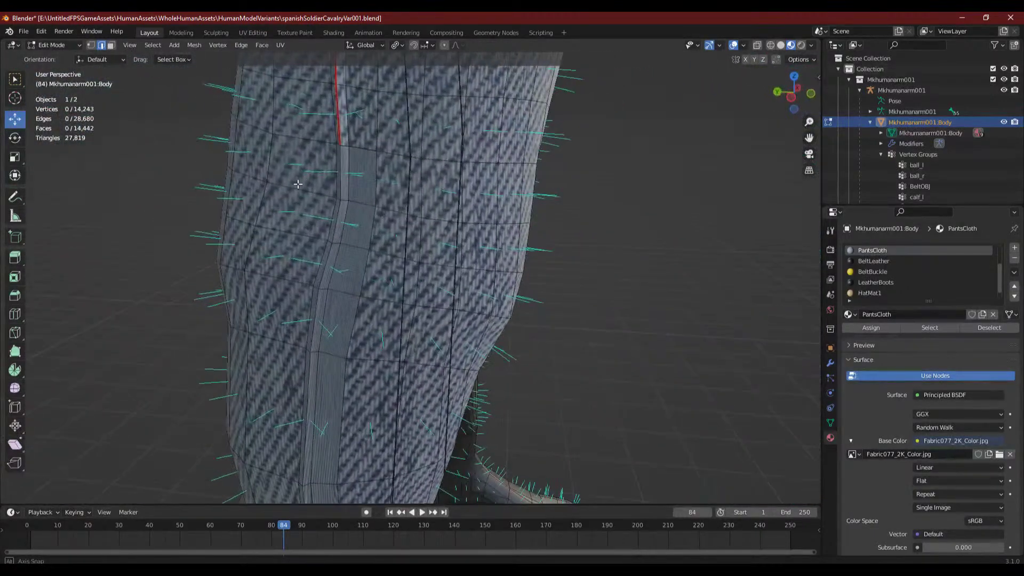
pyautogui.keyDown('shift'); pyautogui.click(341, 182); pyautogui.keyUp('shift')
pyautogui.keyDown('shift'); pyautogui.click(335, 223); pyautogui.keyUp('shift')
pyautogui.keyDown('shift'); pyautogui.click(327, 268); pyautogui.keyUp('shift')
pyautogui.keyDown('shift'); pyautogui.click(317, 315); pyautogui.keyUp('shift')
pyautogui.keyDown('shift'); pyautogui.click(310, 392); pyautogui.keyUp('shift')
pyautogui.keyDown('shift'); pyautogui.moveTo(343, 441); pyautogui.dragTo(333, 322, button='middle'); pyautogui.keyUp('shift')
pyautogui.keyDown('shift'); pyautogui.click(328, 321); pyautogui.keyUp('shift')
pyautogui.rightClick(328, 321)
pyautogui.click(328, 321)
pyautogui.click(155, 283)
# - Review the extended pants seams and the hem geometry where the fabric meets the boots, from several angles
pyautogui.scroll(-5, 426, 277)
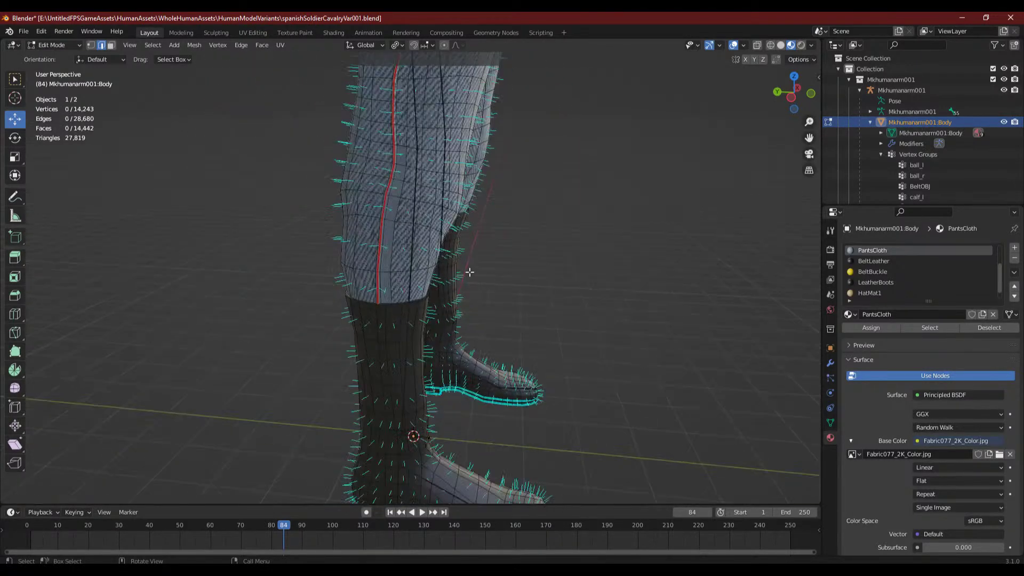
pyautogui.moveTo(476, 279); pyautogui.dragTo(459, 280, button='middle')
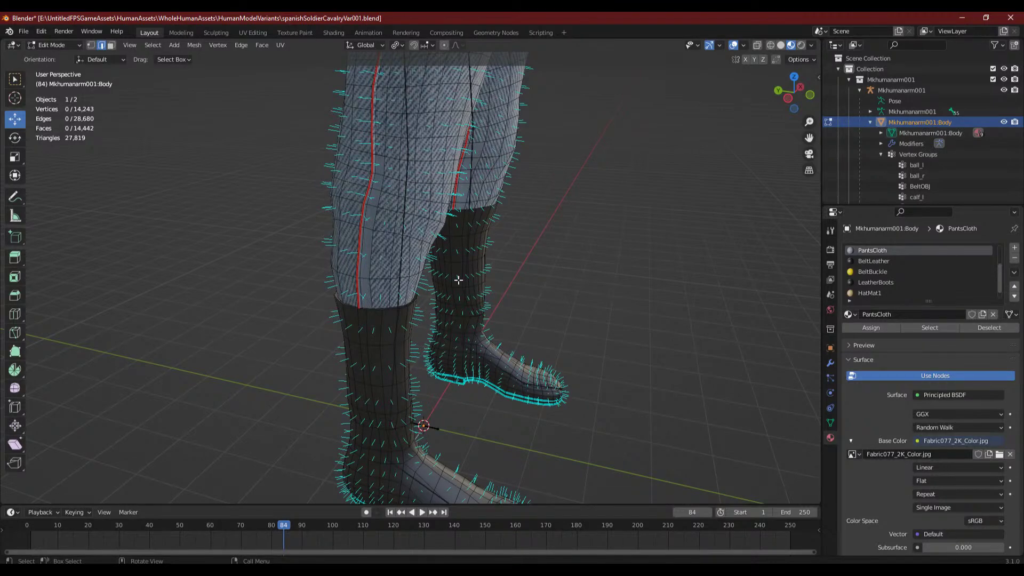
pyautogui.moveTo(517, 269); pyautogui.dragTo(411, 270, button='middle')
pyautogui.keyDown('shift'); pyautogui.moveTo(567, 266); pyautogui.dragTo(344, 324, button='middle'); pyautogui.keyUp('shift')
pyautogui.moveTo(365, 321); pyautogui.dragTo(416, 315, button='middle')
pyautogui.scroll(4, 416, 314)
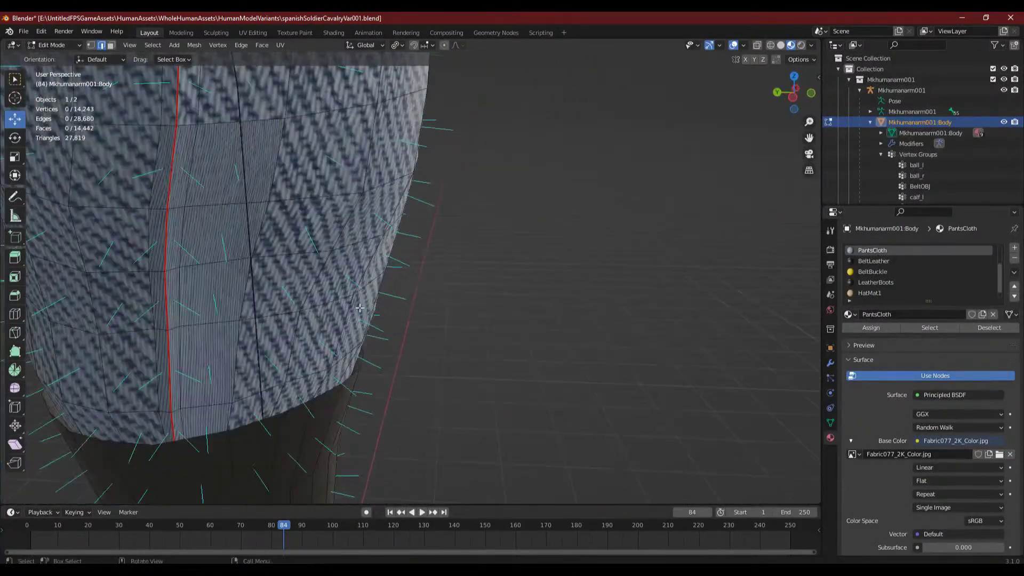
pyautogui.scroll(5, 378, 338)
pyautogui.keyDown('shift'); pyautogui.moveTo(192, 297); pyautogui.dragTo(368, 250, button='middle'); pyautogui.keyUp('shift')
pyautogui.scroll(-6, 378, 338)
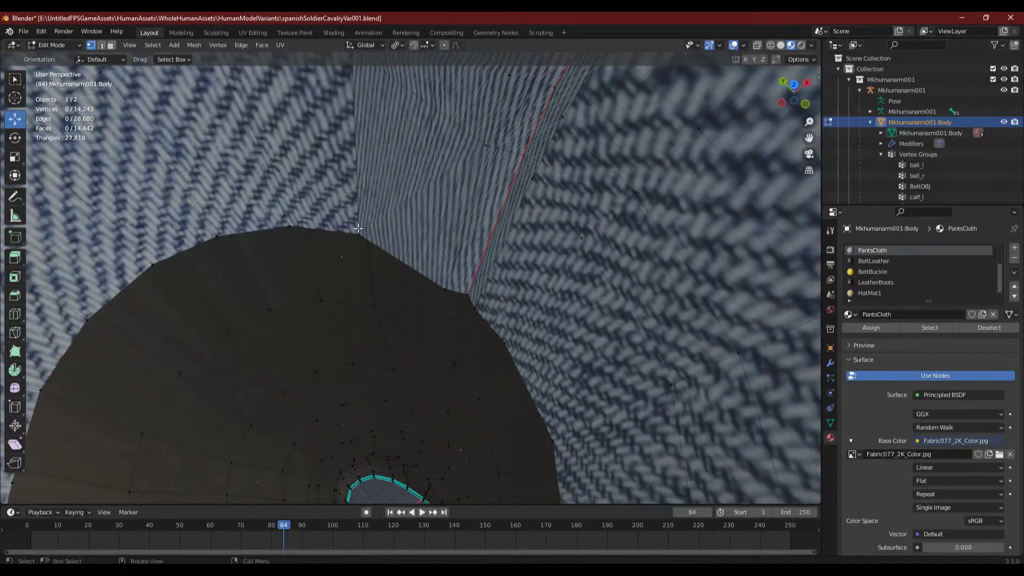
pyautogui.scroll(-10, 358, 228)
pyautogui.moveTo(480, 278); pyautogui.dragTo(453, 166, button='middle')
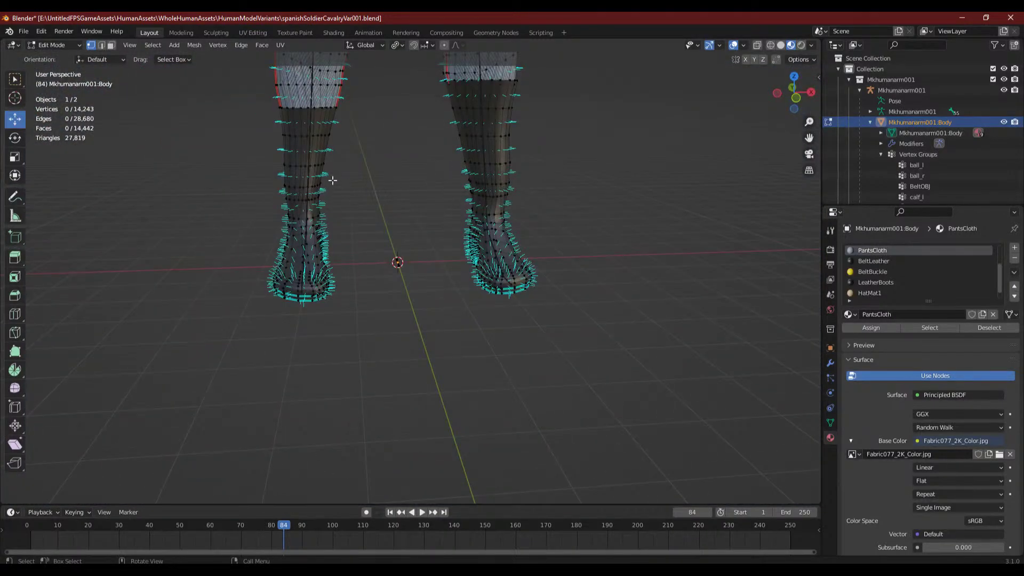
# - Inspect the boot mesh around the ankle and heel, picking vertices to check its shape
pyautogui.scroll(4, 341, 203)
pyautogui.moveTo(327, 216); pyautogui.dragTo(475, 311, button='middle')
pyautogui.scroll(3, 384, 222)
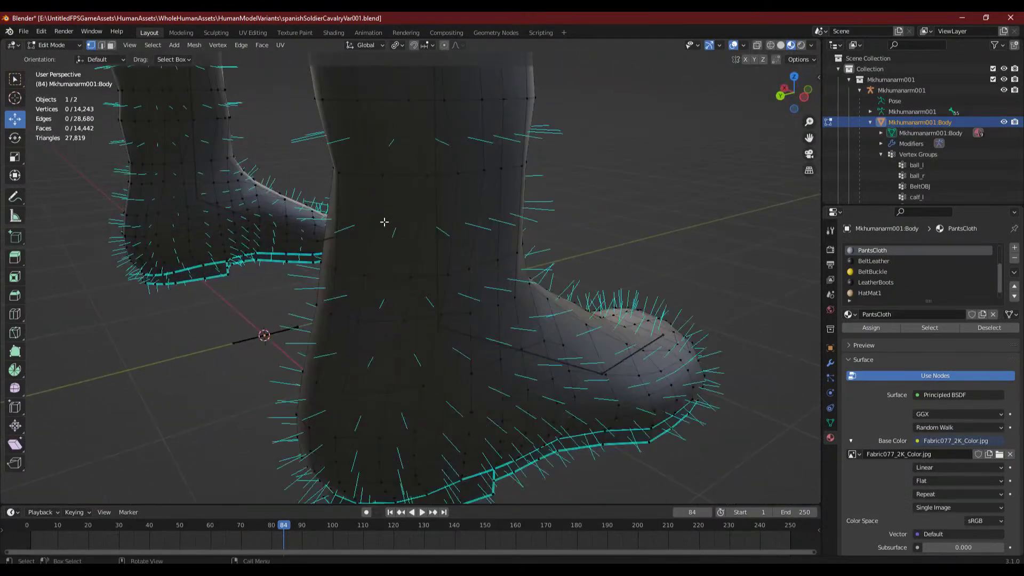
pyautogui.click(347, 175)
pyautogui.moveTo(395, 240); pyautogui.dragTo(468, 287, button='middle')
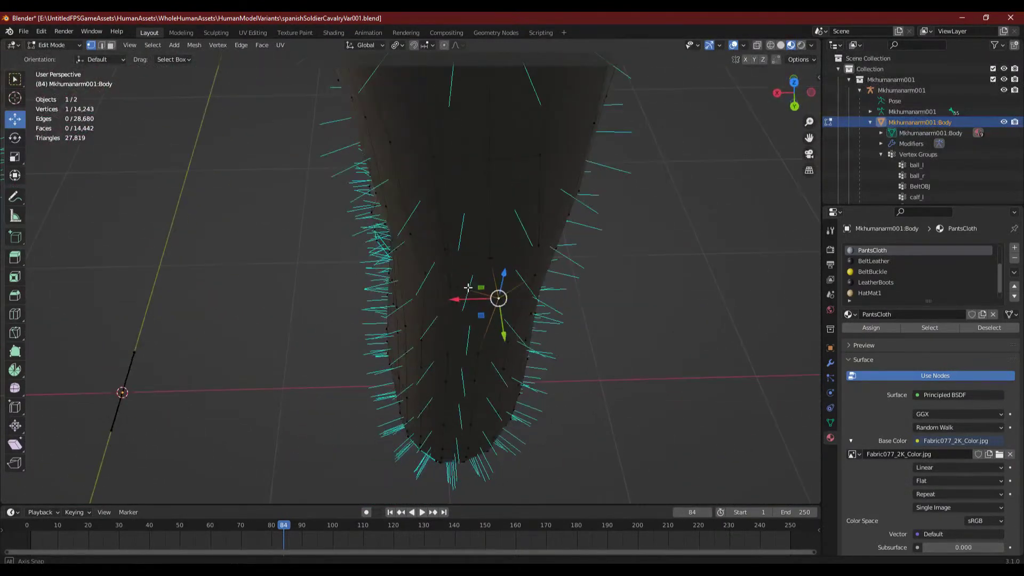
pyautogui.moveTo(444, 339); pyautogui.dragTo(412, 307, button='middle')
pyautogui.moveTo(374, 271); pyautogui.dragTo(380, 309)
pyautogui.moveTo(285, 290); pyautogui.dragTo(281, 337)
pyautogui.scroll(-5, 554, 267)
pyautogui.click(565, 263)
# - Set the view to front orthographic and compare the pants hems on both legs
pyautogui.moveTo(563, 262); pyautogui.dragTo(520, 214, button='middle')
pyautogui.scroll(-6, 525, 265)
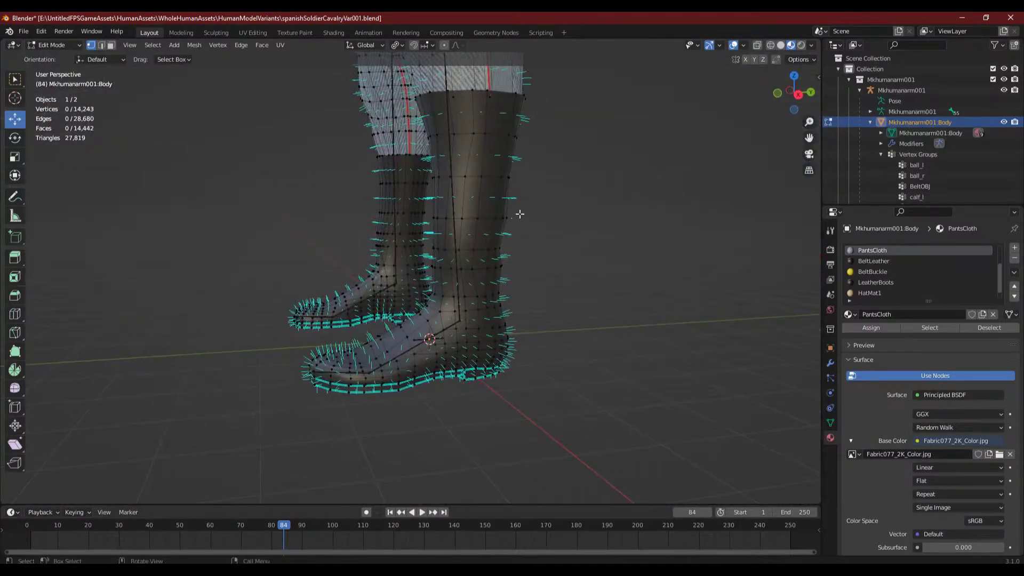
pyautogui.click(788, 94)
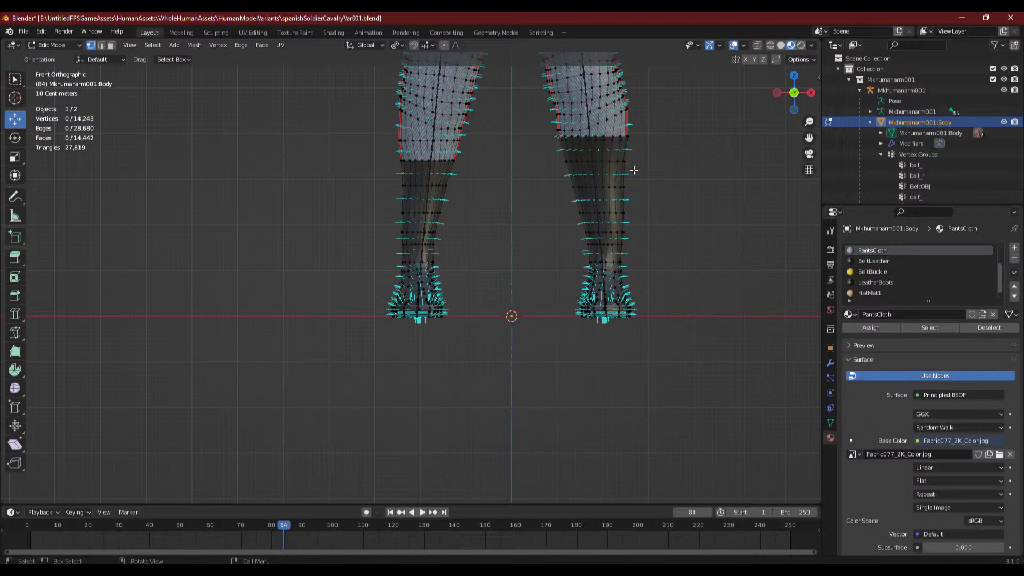
pyautogui.scroll(6, 350, 270)
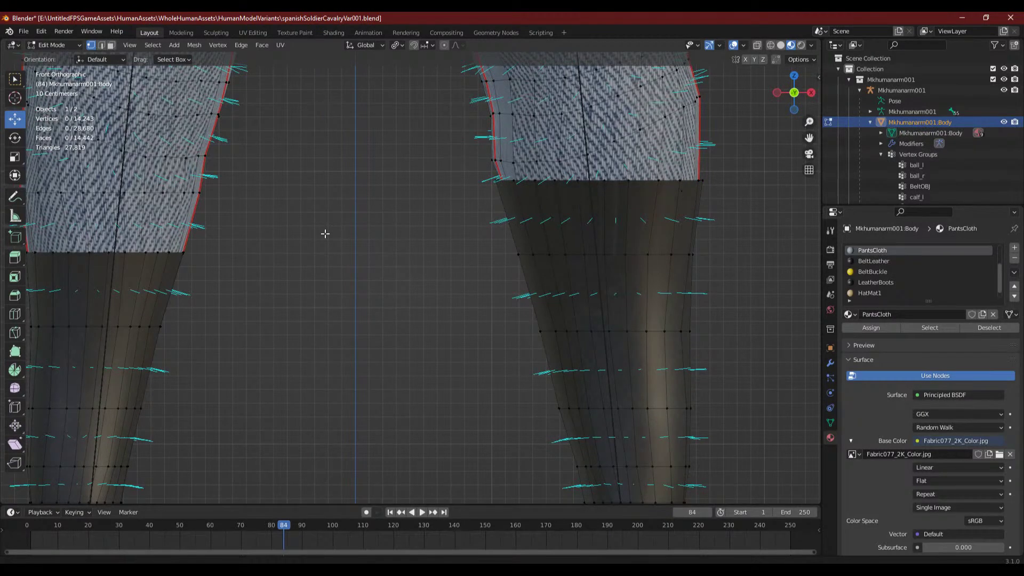
# - Compare the pants hem with the leggings in the americanSoldierRoughRiderVar001backup file, and return to the spanishSoldierCavalryVar001 file
pyautogui.moveTo(325, 233); pyautogui.dragTo(308, 264, button='middle')
pyautogui.scroll(-5, 308, 263)
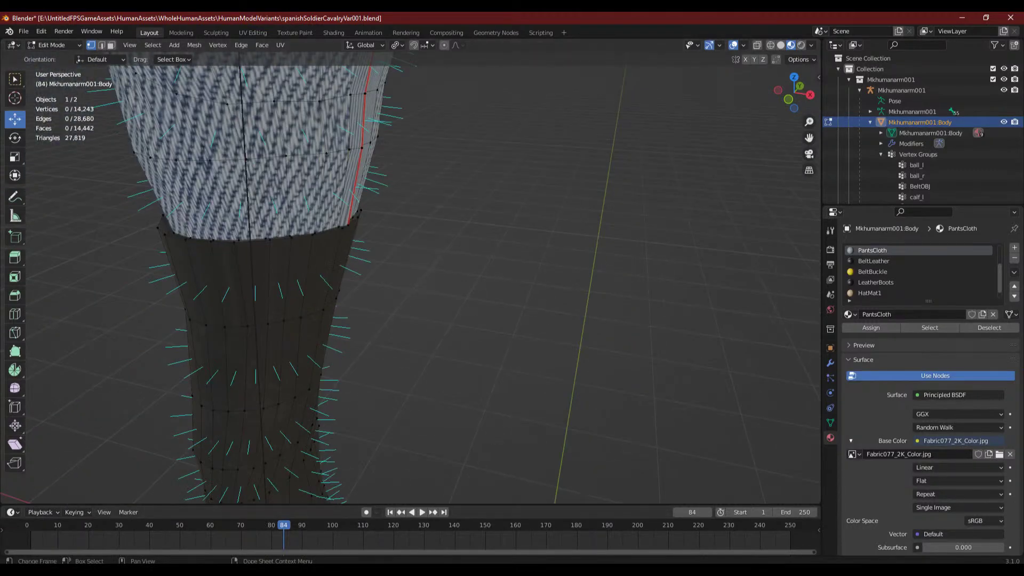
pyautogui.moveTo(376, 569)
pyautogui.click(418, 542)
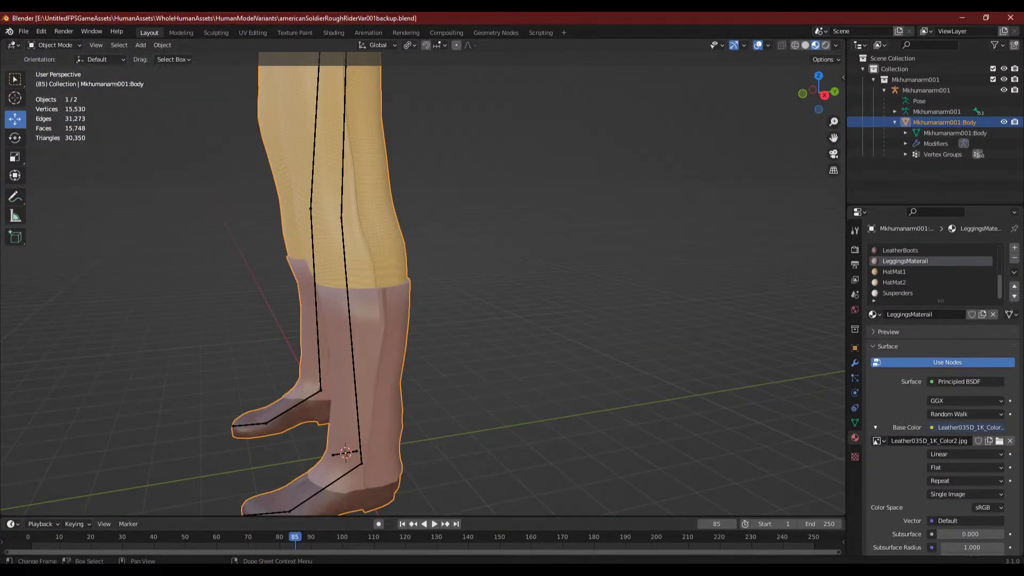
pyautogui.click(327, 523)
pyautogui.moveTo(327, 347); pyautogui.dragTo(356, 309, button='middle')
pyautogui.scroll(2, 393, 388)
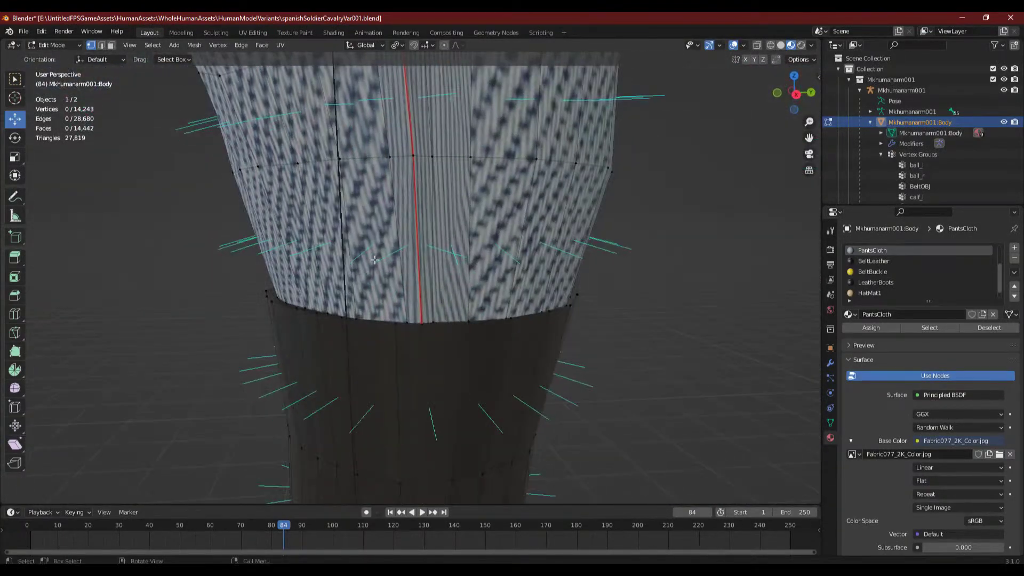
# - Merge the boot-top vertices into the pants hem vertices, At Last, at the right leg's outer seam and just in front of it
pyautogui.moveTo(374, 259); pyautogui.dragTo(309, 400, button='middle')
pyautogui.scroll(2, 305, 371)
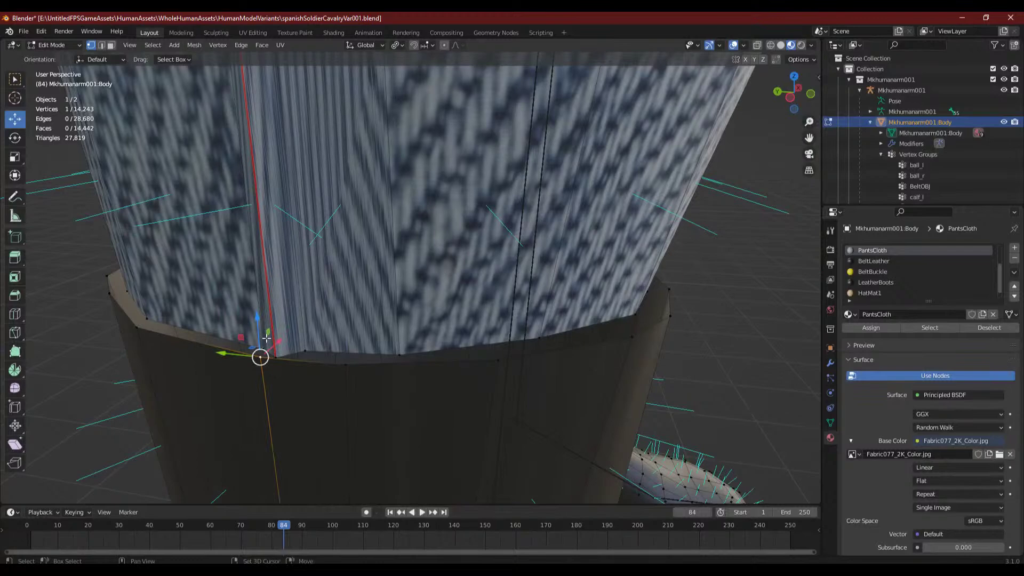
pyautogui.press('m')
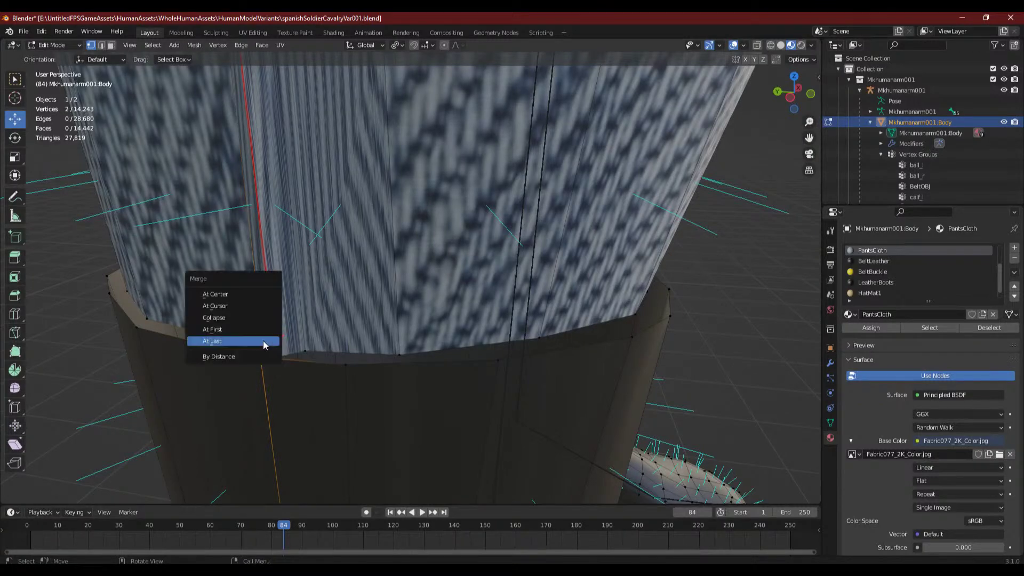
pyautogui.click(263, 340)
pyautogui.press('m')
pyautogui.click(400, 348)
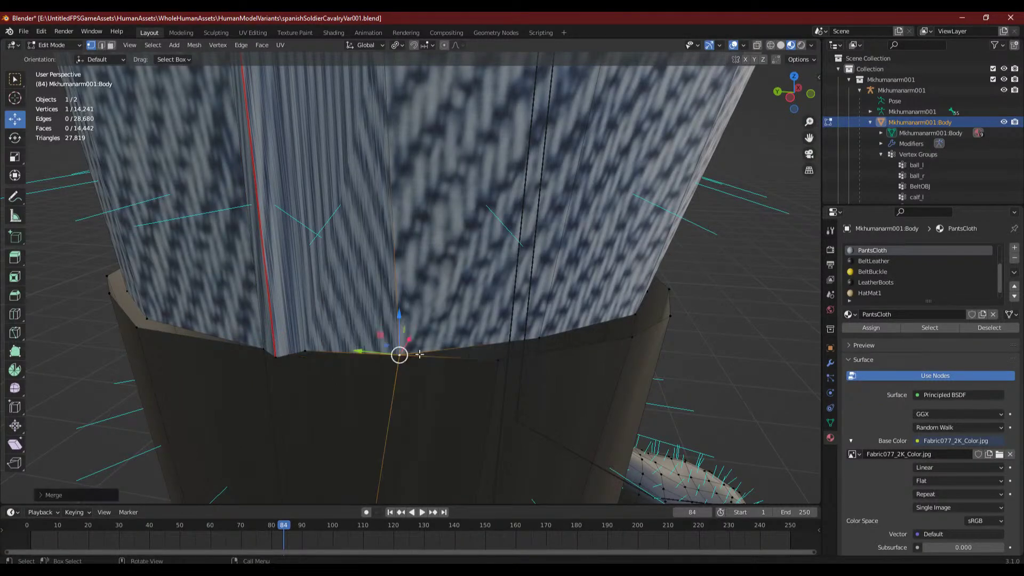
pyautogui.moveTo(510, 369); pyautogui.dragTo(482, 373, button='middle')
pyautogui.click(383, 358)
pyautogui.press('m')
pyautogui.click(456, 331)
# - Merge three pairs of boot-top and pants hem vertices, At Last, across the outer front of the right leg
pyautogui.moveTo(456, 332); pyautogui.dragTo(248, 393, button='middle')
pyautogui.moveTo(327, 373); pyautogui.dragTo(385, 374, button='middle')
pyautogui.click(347, 315)
pyautogui.scroll(4, 355, 346)
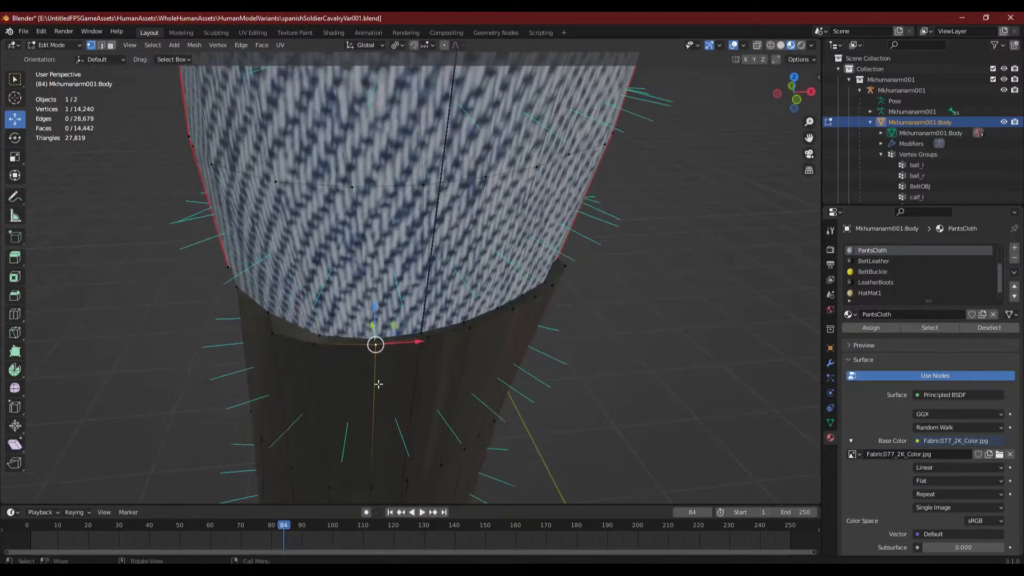
pyautogui.press('m')
pyautogui.click(336, 395)
pyautogui.click(186, 435)
pyautogui.press('m')
pyautogui.click(218, 403)
pyautogui.moveTo(224, 432); pyautogui.dragTo(236, 457, button='middle')
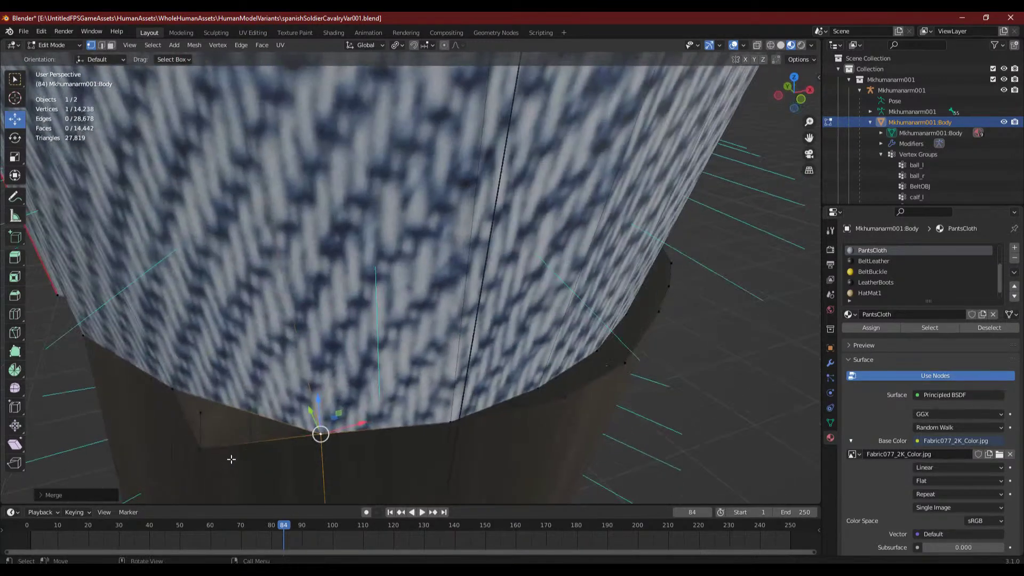
pyautogui.press('m')
pyautogui.click(171, 378)
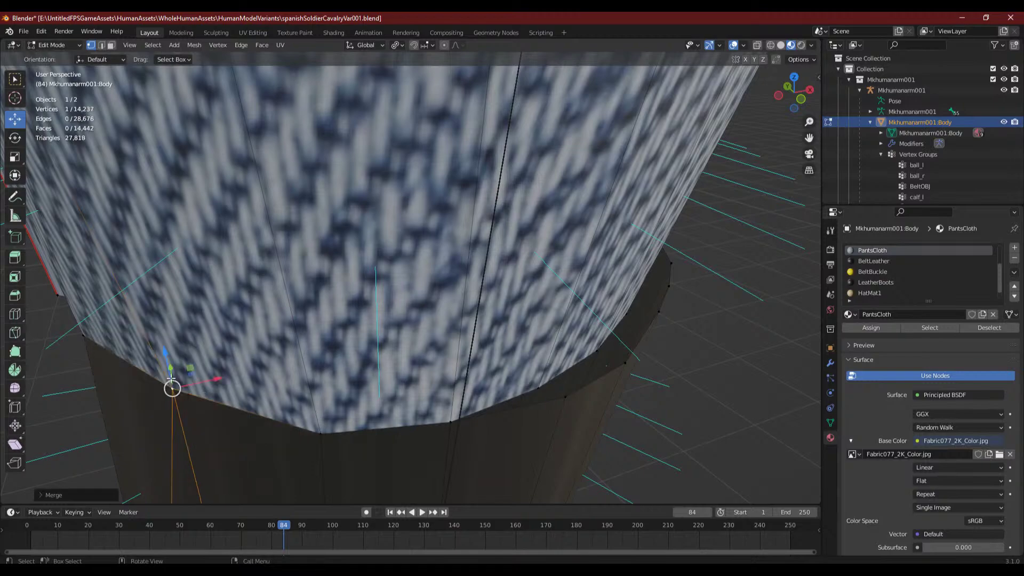
# - Merge four more boot-top and hem vertex pairs, At Last, from the right leg's front toward the inner seam
pyautogui.scroll(-5, 270, 356)
pyautogui.moveTo(381, 379); pyautogui.dragTo(352, 368, button='middle')
pyautogui.click(351, 361)
pyautogui.press('m')
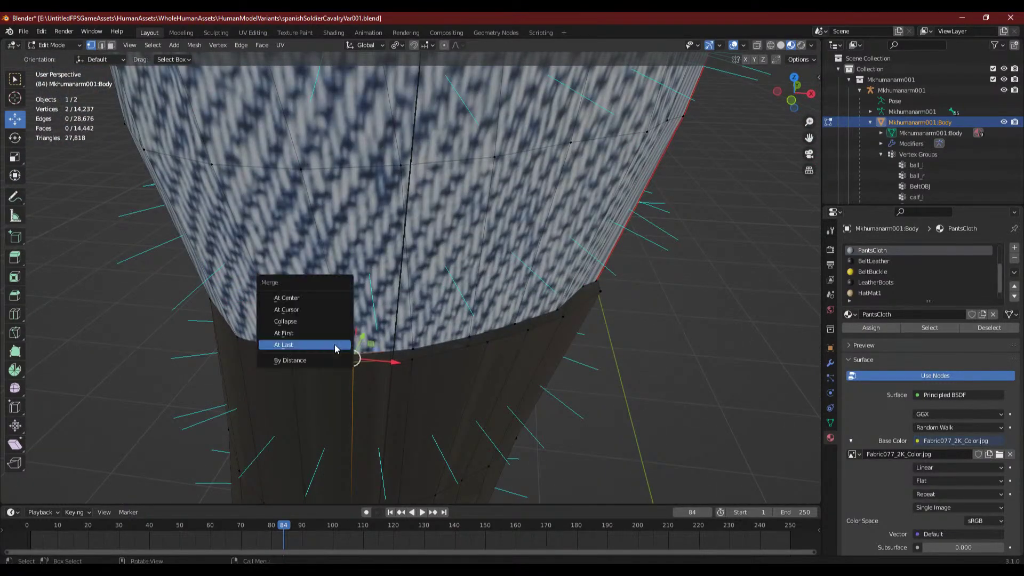
pyautogui.click(341, 349)
pyautogui.click(411, 359)
pyautogui.press('m')
pyautogui.click(411, 349)
pyautogui.moveTo(411, 350)
pyautogui.mouseDown(button='middle')
pyautogui.moveTo(439, 357)
pyautogui.moveTo(426, 352)
pyautogui.mouseUp(button='middle')
pyautogui.keyDown('shift'); pyautogui.click(430, 340); pyautogui.keyUp('shift')
pyautogui.press('m')
pyautogui.click(429, 344)
pyautogui.click(426, 334)
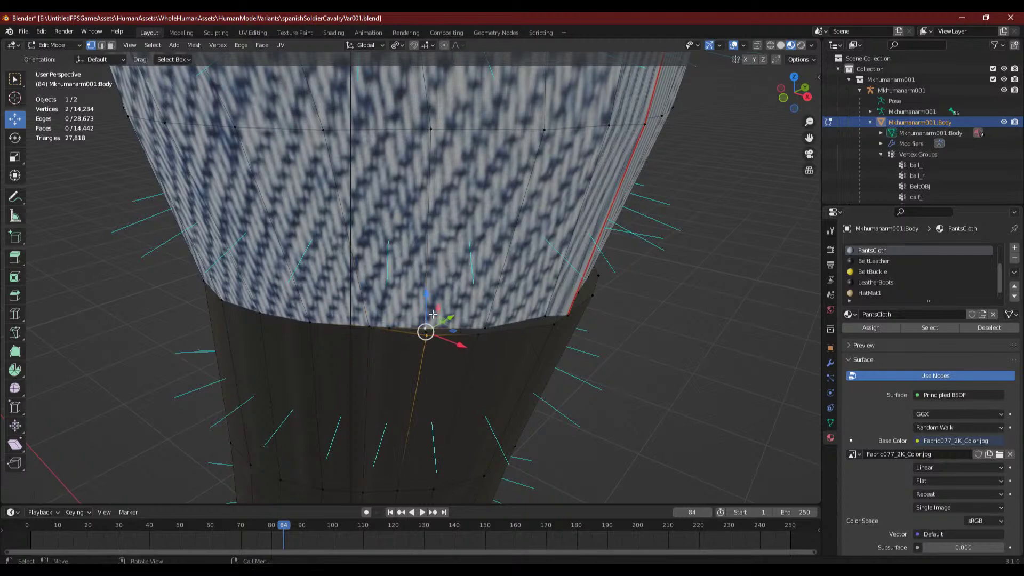
pyautogui.press('m')
pyautogui.click(432, 317)
# - Merge the boot-top and hem vertex pairs on both sides of the right leg's inner seam, At Last
pyautogui.moveTo(433, 317); pyautogui.dragTo(424, 389, button='middle')
pyautogui.press('m')
pyautogui.click(428, 343)
pyautogui.moveTo(428, 343); pyautogui.dragTo(400, 377, button='middle')
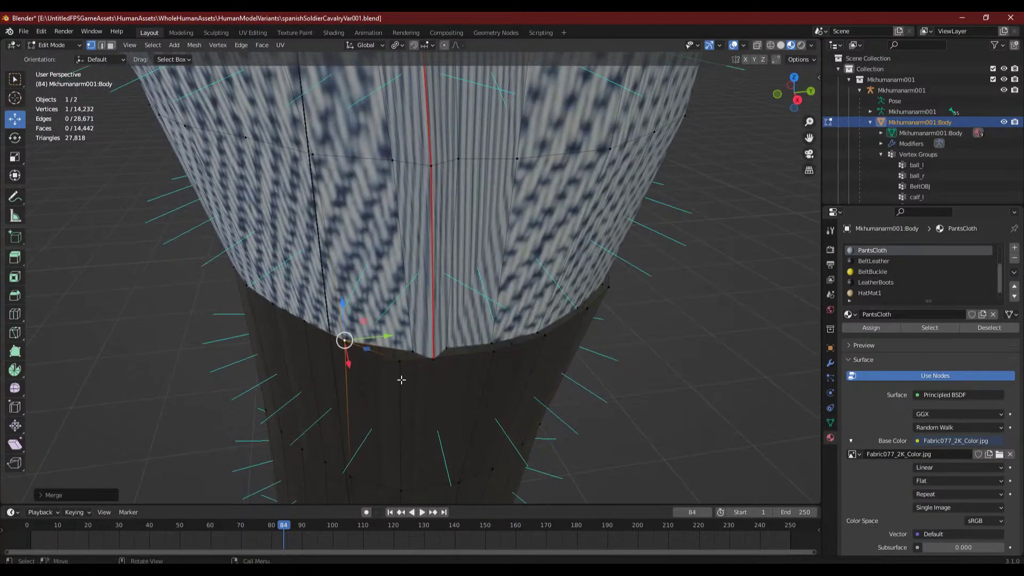
pyautogui.press('m')
pyautogui.click(419, 349)
pyautogui.click(494, 352)
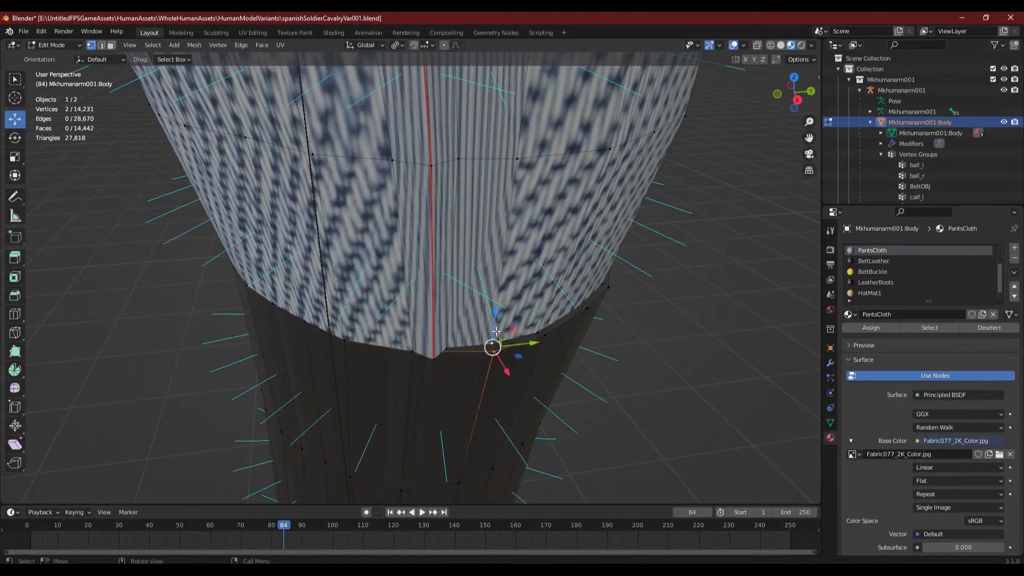
pyautogui.press('m')
pyautogui.click(495, 334)
# - Merge three boot-top and hem vertex pairs, At Last, from behind the inner seam toward the back of the right leg
pyautogui.moveTo(521, 455); pyautogui.dragTo(468, 451, button='middle')
pyautogui.click(453, 346)
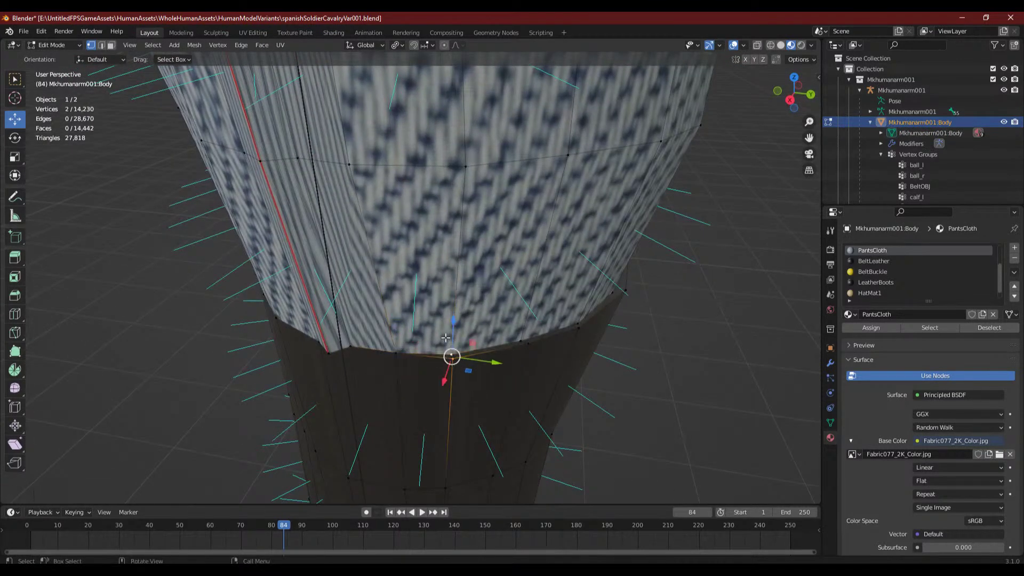
pyautogui.press('m')
pyautogui.click(448, 340)
pyautogui.moveTo(507, 398); pyautogui.dragTo(469, 437, button='middle')
pyautogui.click(419, 387)
pyautogui.press('m')
pyautogui.click(423, 368)
pyautogui.click(466, 405)
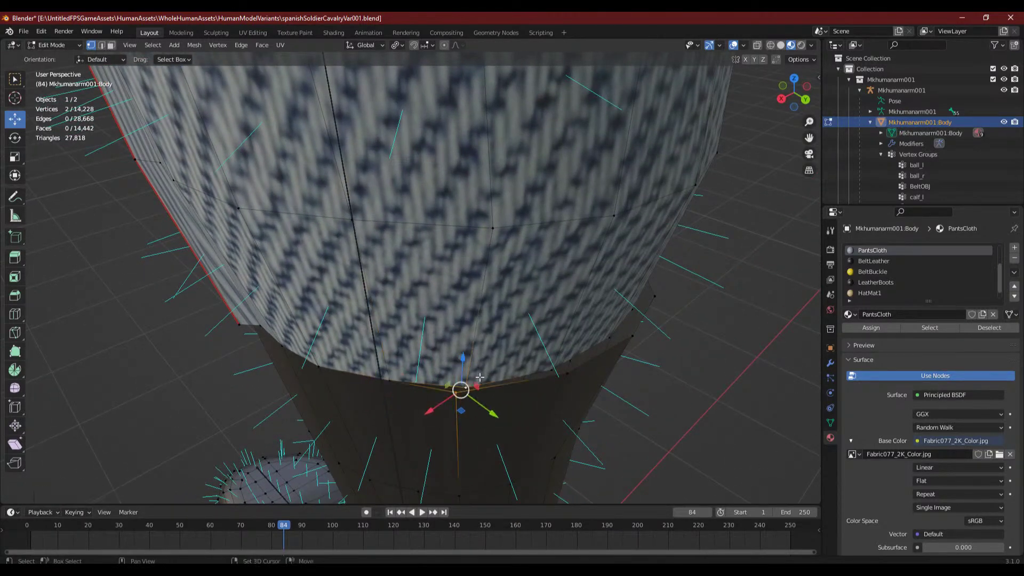
pyautogui.press(',')
pyautogui.press('Escape')
pyautogui.press('m')
pyautogui.click(479, 377)
# - Merge three boot-top and hem vertex pairs, At Last, across the back of the right leg
pyautogui.moveTo(479, 377); pyautogui.dragTo(533, 419, button='middle')
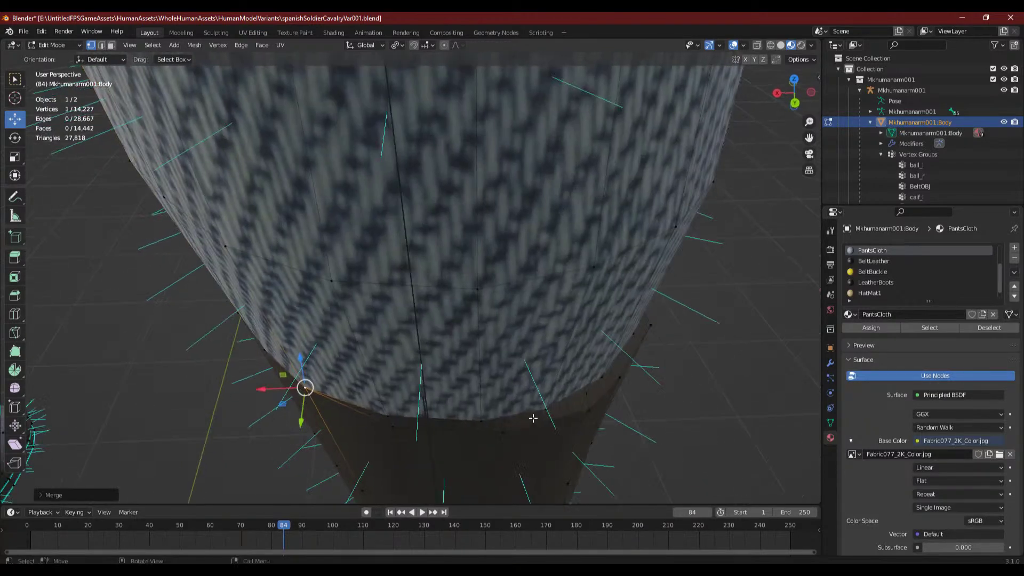
pyautogui.click(393, 427)
pyautogui.press('m')
pyautogui.click(383, 410)
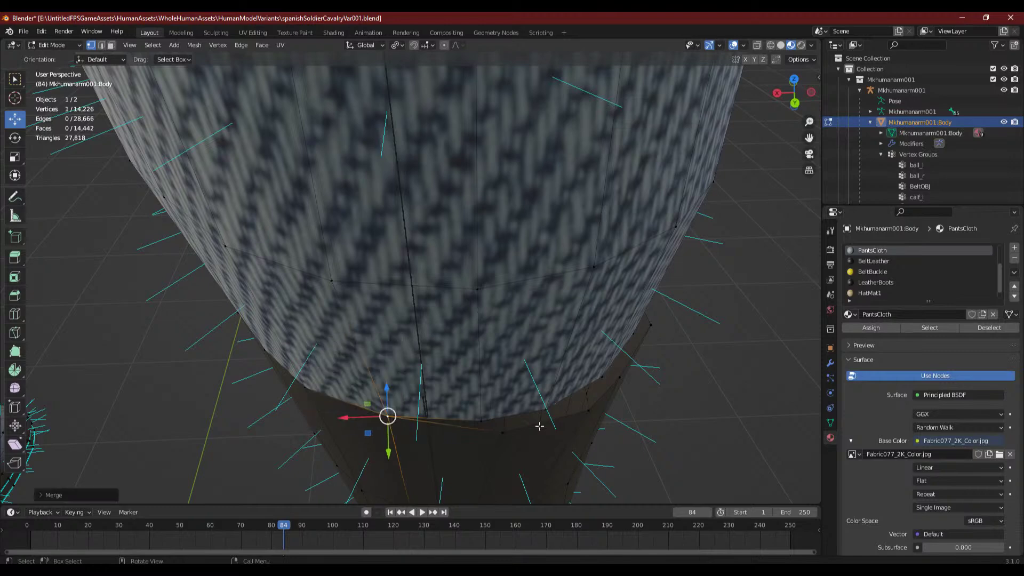
pyautogui.moveTo(382, 410); pyautogui.dragTo(496, 425, button='middle')
pyautogui.click(424, 426)
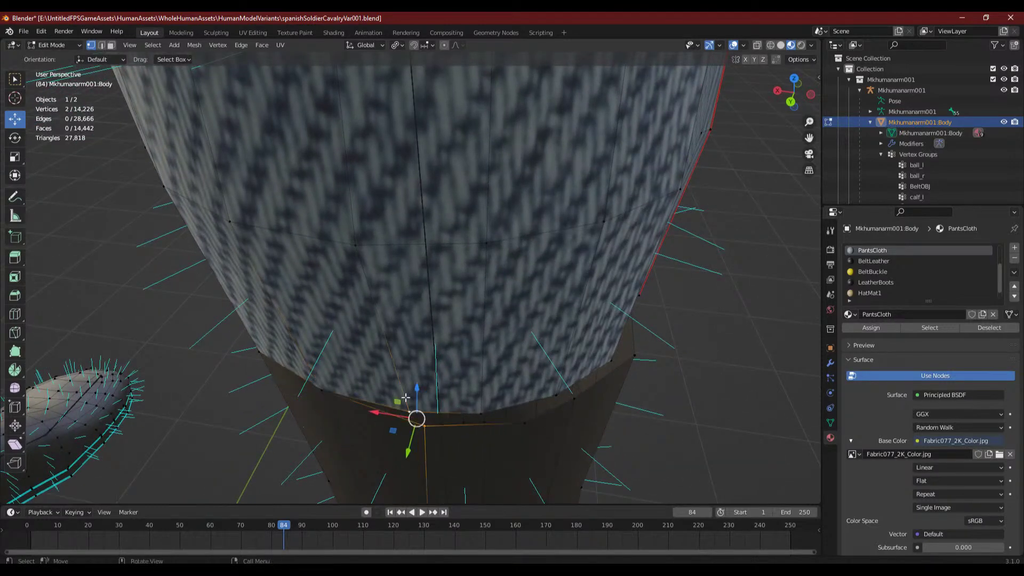
pyautogui.press('m')
pyautogui.click(405, 405)
pyautogui.moveTo(405, 405); pyautogui.dragTo(379, 431, button='middle')
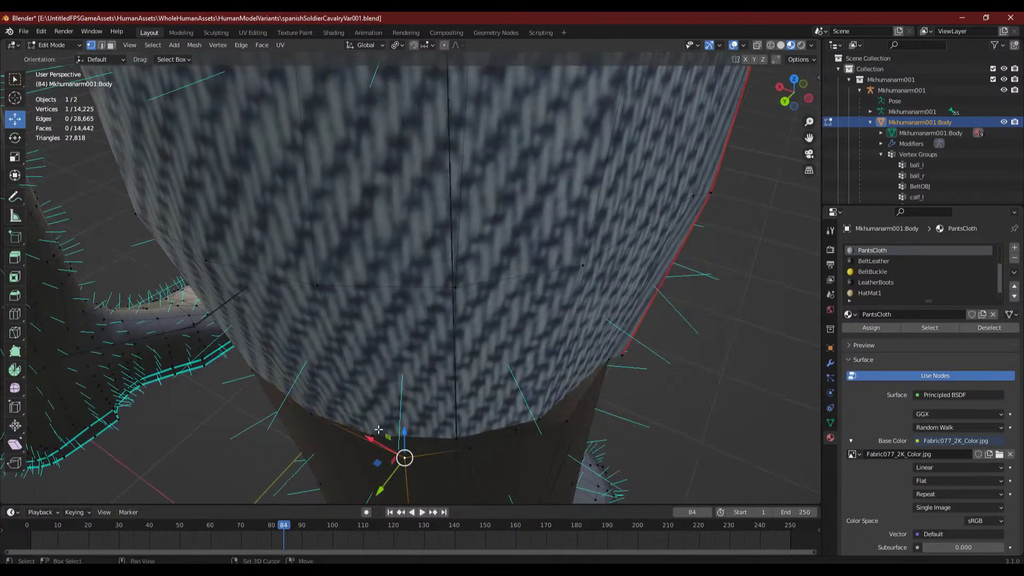
pyautogui.press('m')
pyautogui.click(433, 438)
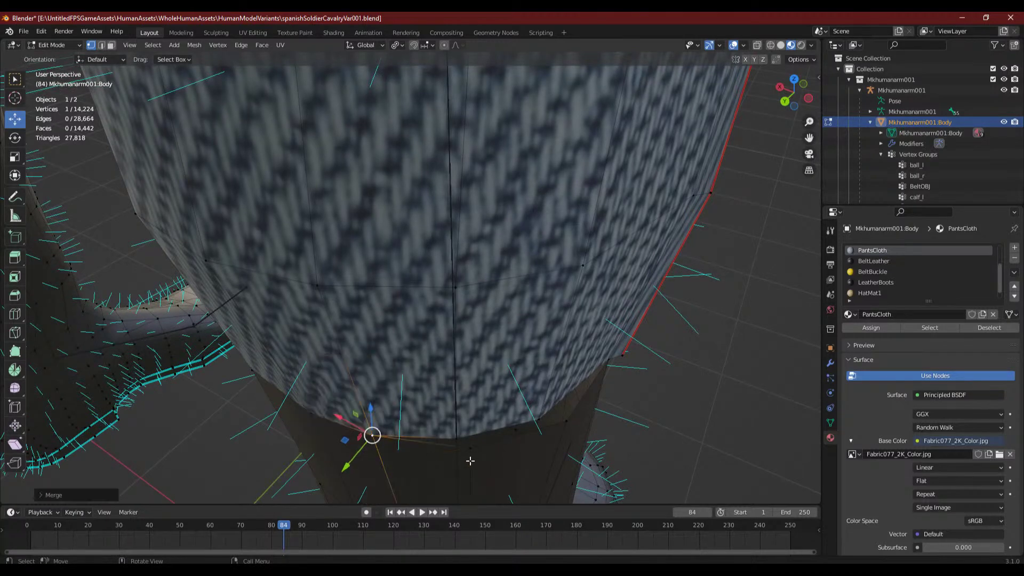
# - Merge the last two boot-top and hem vertex pairs, At Last, between the right leg's back and outer seam
pyautogui.click(470, 453)
pyautogui.press('m')
pyautogui.click(455, 415)
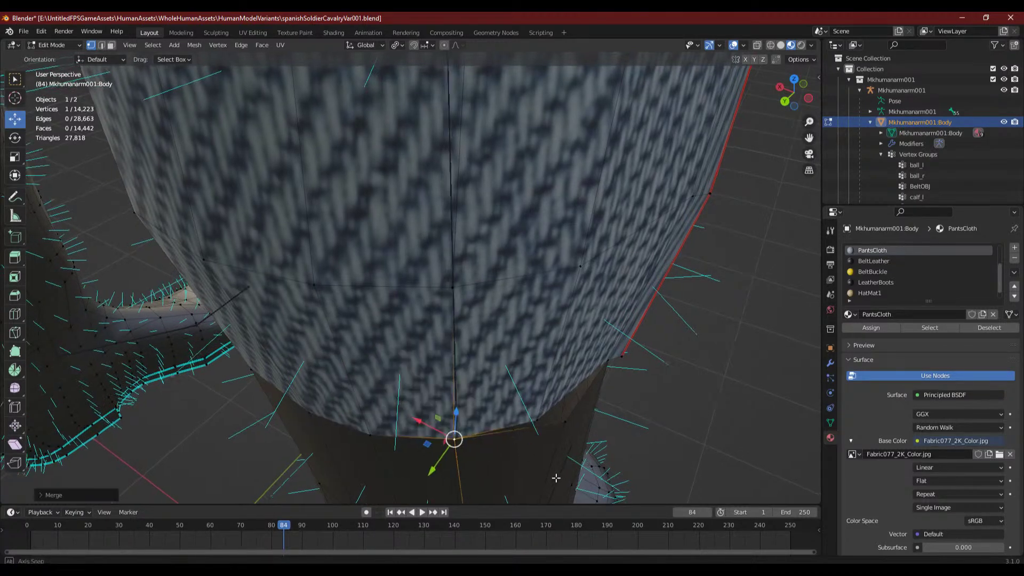
pyautogui.moveTo(455, 416); pyautogui.dragTo(368, 452, button='middle')
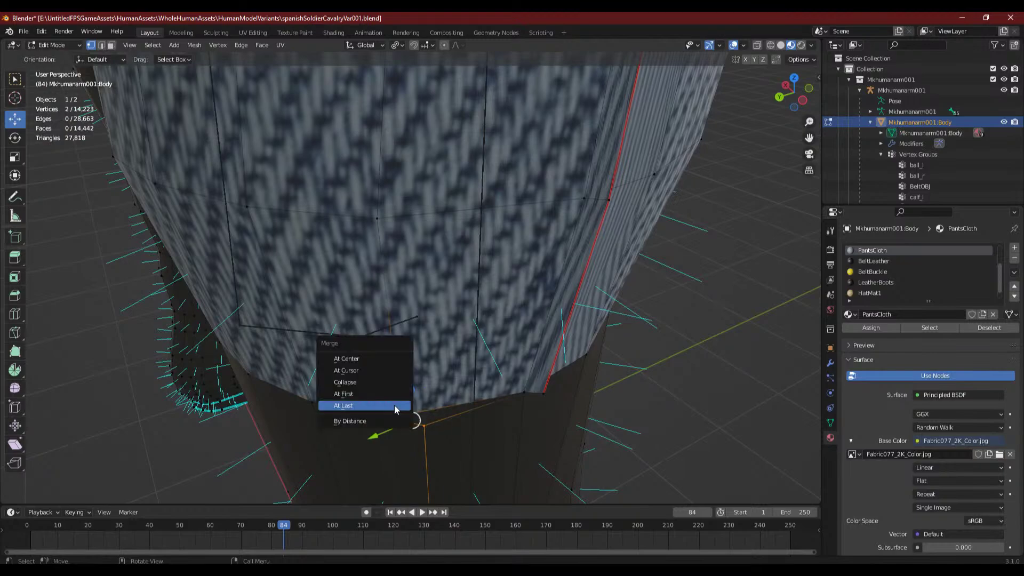
pyautogui.press('m')
pyautogui.click(398, 414)
# - Delete the narrow faces at the base of the right leg's outer seam and fill the gap with a single face
pyautogui.moveTo(400, 418); pyautogui.dragTo(512, 315, button='middle')
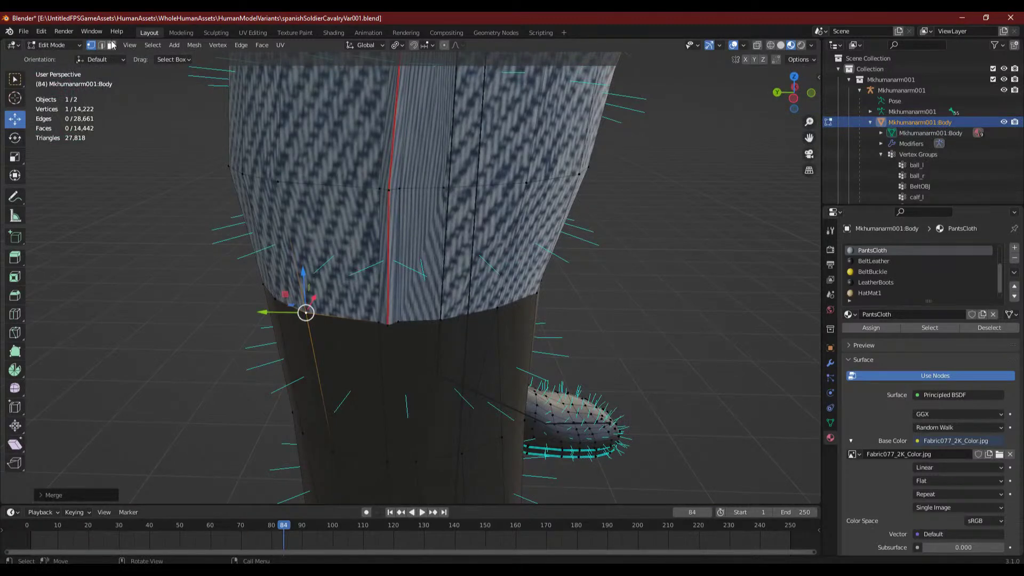
pyautogui.moveTo(415, 249); pyautogui.dragTo(400, 258)
pyautogui.press('x')
pyautogui.click(409, 248)
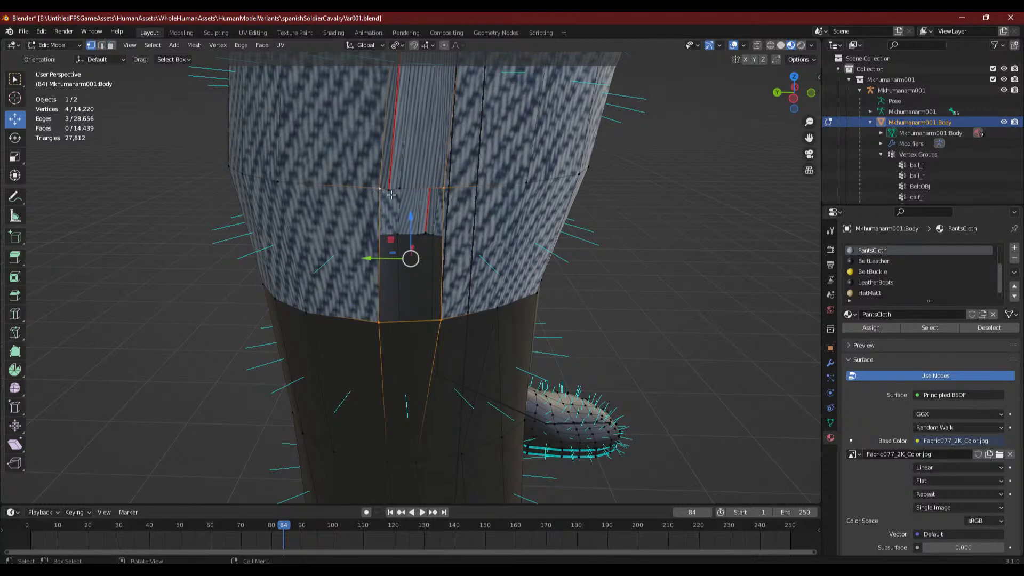
pyautogui.moveTo(476, 226); pyautogui.dragTo(163, 126, button='middle')
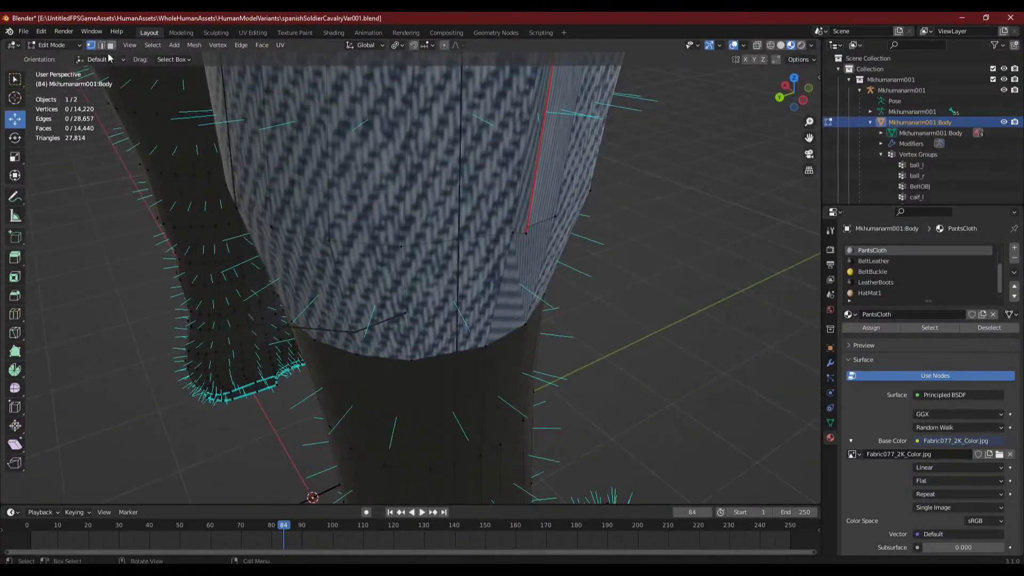
# - Select the ring of pants faces at the right leg's hem and scale it up slightly
pyautogui.click(111, 45)
pyautogui.scroll(-5, 192, 229)
pyautogui.moveTo(192, 229); pyautogui.dragTo(427, 299, button='middle')
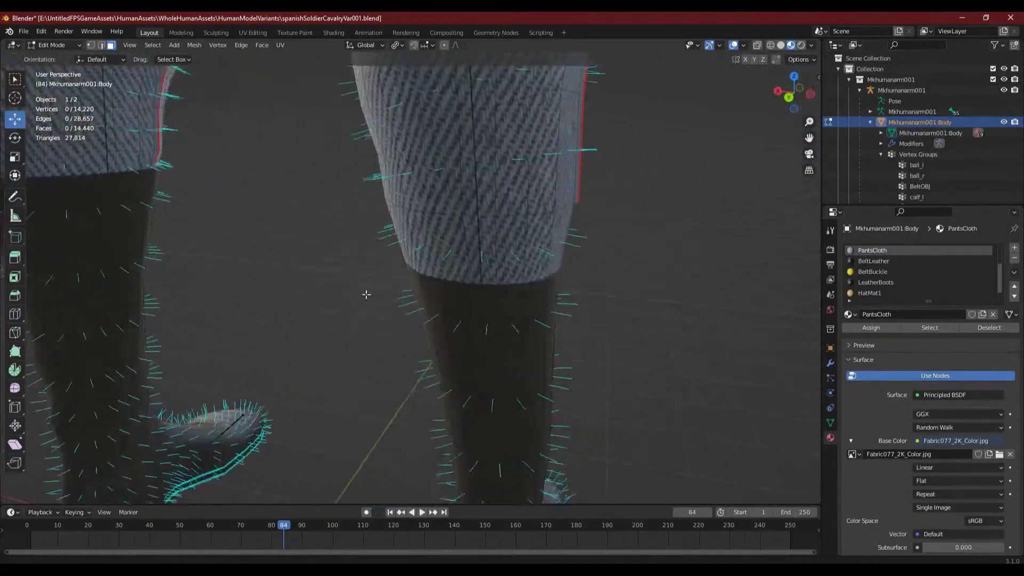
pyautogui.scroll(3, 368, 236)
pyautogui.keyDown('alt'); pyautogui.click(383, 224); pyautogui.keyUp('alt')
pyautogui.scroll(-4, 383, 224)
pyautogui.moveTo(384, 225); pyautogui.dragTo(436, 308, button='middle')
pyautogui.scroll(-3, 398, 326)
pyautogui.scroll(8, 446, 330)
pyautogui.press('s')
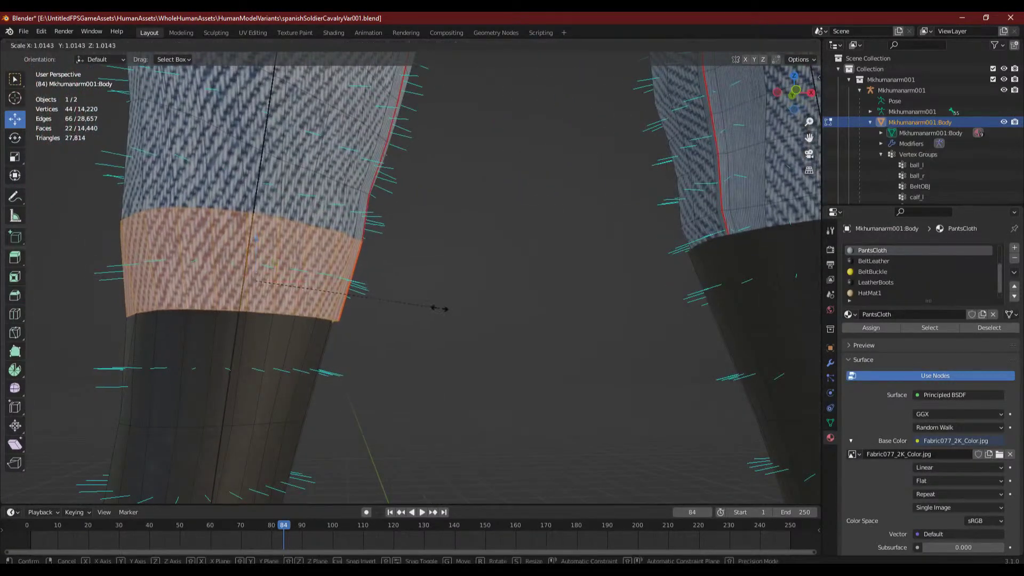
pyautogui.click(446, 307)
# - Scale the right leg's hem edges where the pants meet the boot
pyautogui.moveTo(446, 309); pyautogui.dragTo(393, 376, button='middle')
pyautogui.click(91, 45)
pyautogui.keyDown('alt'); pyautogui.click(286, 304); pyautogui.keyUp('alt')
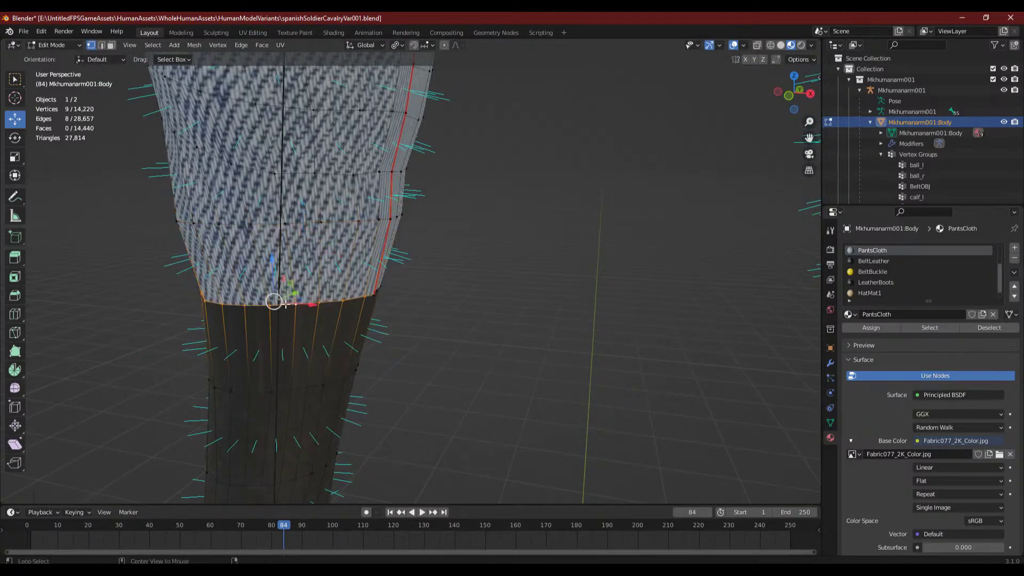
pyautogui.press('s')
pyautogui.click(467, 315)
# - Delete the narrow faces at the base of the right leg's inner seam
pyautogui.moveTo(466, 315); pyautogui.dragTo(402, 347, button='middle')
pyautogui.scroll(3, 402, 348)
pyautogui.keyDown('shift'); pyautogui.moveTo(470, 354); pyautogui.dragTo(325, 260, button='middle'); pyautogui.keyUp('shift')
pyautogui.moveTo(267, 135); pyautogui.dragTo(295, 174)
pyautogui.press('x')
pyautogui.click(307, 152)
# - Fill the gap at the base of the right leg's inner seam with a single face from its four corner vertices
pyautogui.click(92, 46)
pyautogui.moveTo(247, 258); pyautogui.dragTo(280, 269, button='middle')
pyautogui.keyDown('shift'); pyautogui.click(355, 265); pyautogui.keyUp('shift')
pyautogui.moveTo(355, 264); pyautogui.dragTo(358, 192, button='middle')
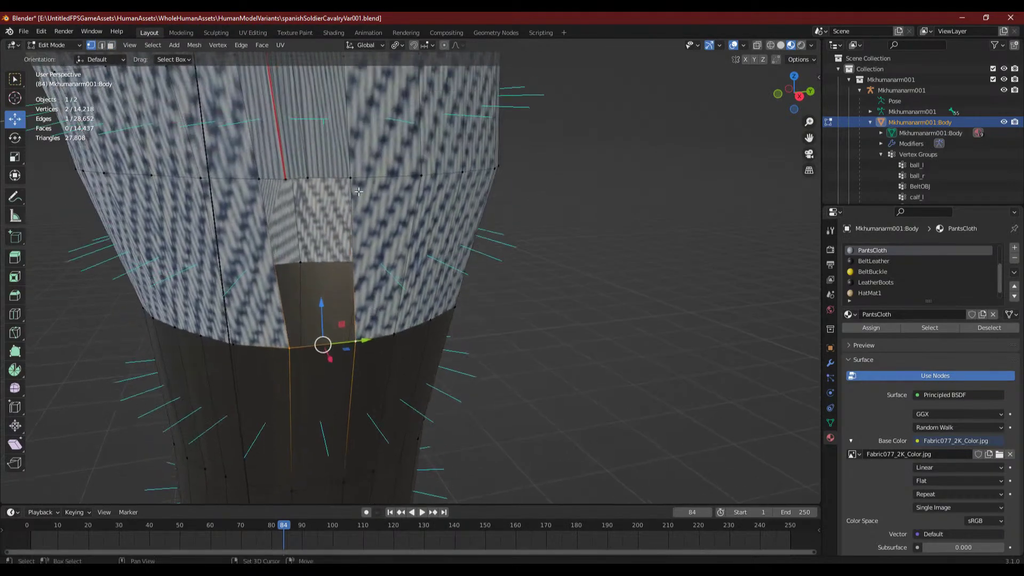
pyautogui.moveTo(260, 236); pyautogui.dragTo(434, 351, button='middle')
pyautogui.scroll(5, 435, 352)
pyautogui.scroll(-7, 427, 354)
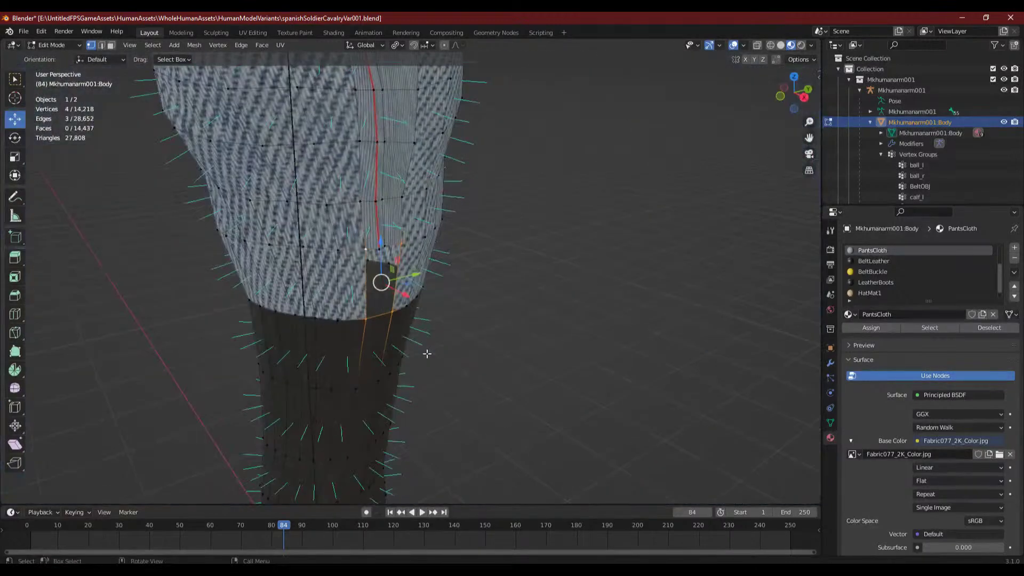
pyautogui.scroll(3, 628, 260)
pyautogui.press('f')
pyautogui.click(628, 260)
# - Select the edge loop one row above the right leg's hem, adding its sections on both sides of the inner seam
pyautogui.scroll(4, 465, 275)
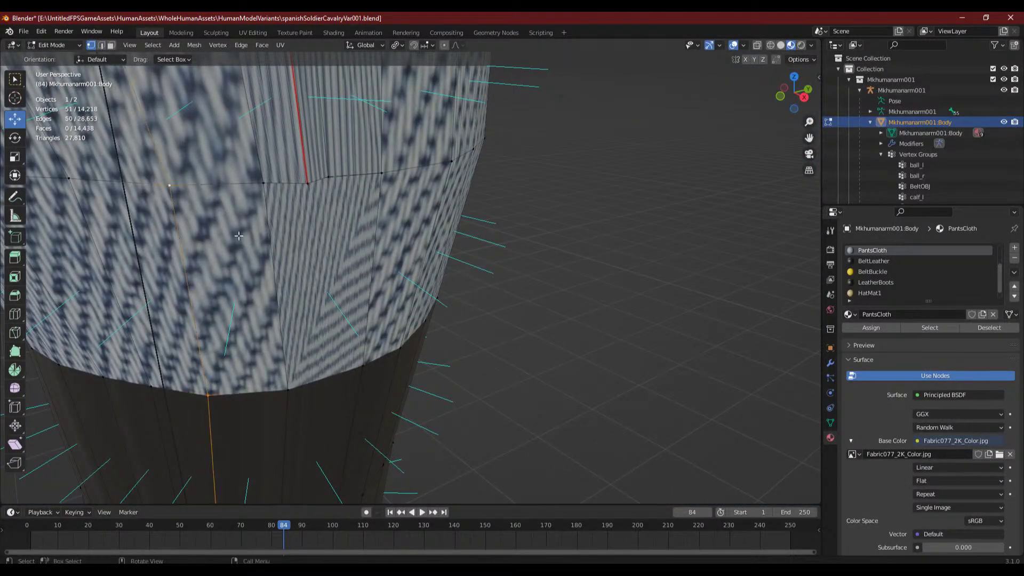
pyautogui.scroll(-4, 236, 214)
pyautogui.moveTo(321, 260); pyautogui.dragTo(329, 262, button='middle')
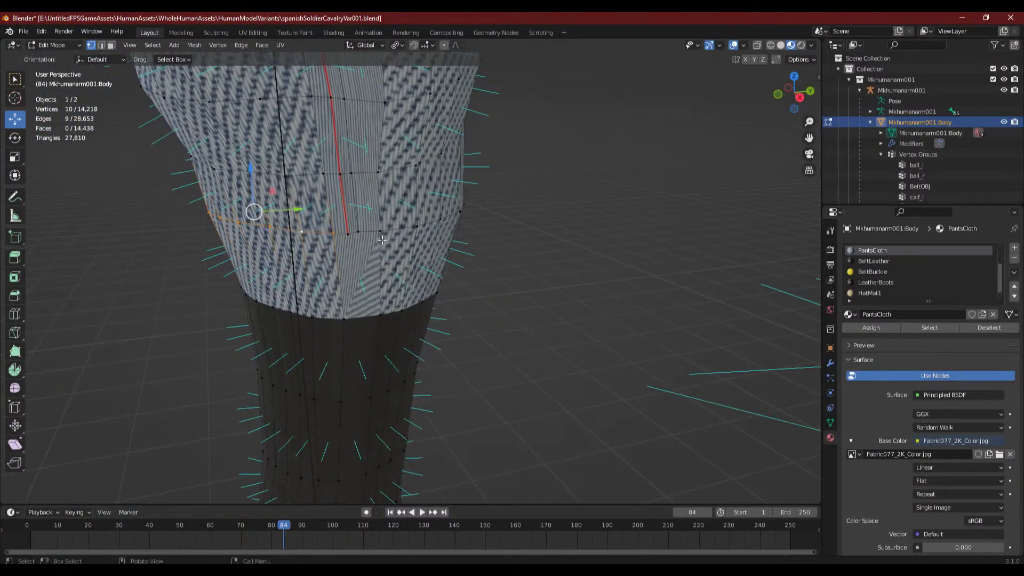
pyautogui.scroll(3, 385, 234)
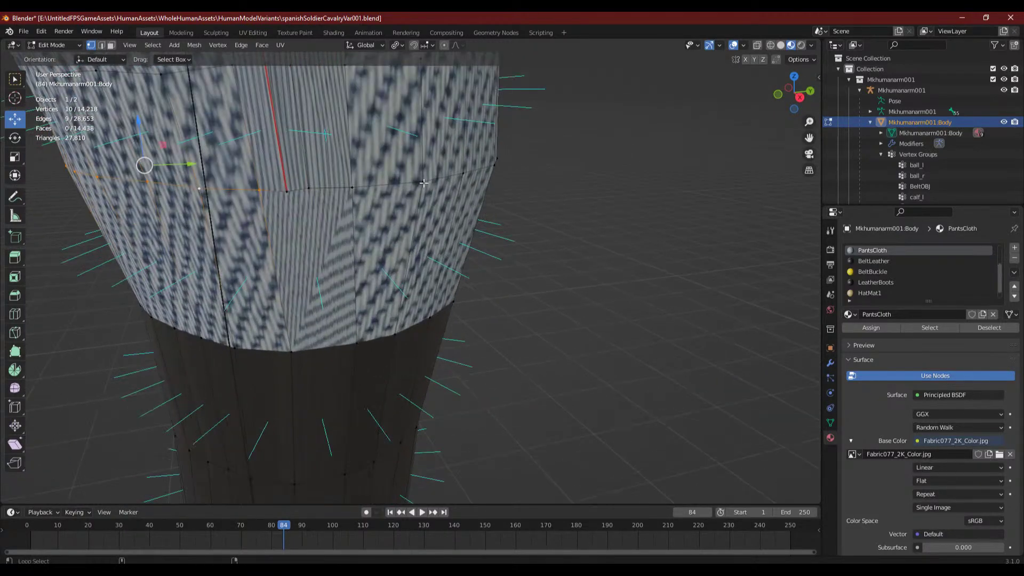
pyautogui.keyDown('alt'); pyautogui.keyDown('shift'); pyautogui.click(424, 183); pyautogui.keyUp('shift'); pyautogui.keyUp('alt')
pyautogui.moveTo(423, 183); pyautogui.dragTo(334, 236, button='middle')
pyautogui.moveTo(472, 265); pyautogui.dragTo(364, 302, button='middle')
# - Delete the lowest ring of pants faces on the right leg and select an edge loop running down the boot
pyautogui.click(111, 46)
pyautogui.keyDown('alt'); pyautogui.click(266, 317); pyautogui.keyUp('alt')
pyautogui.press('x')
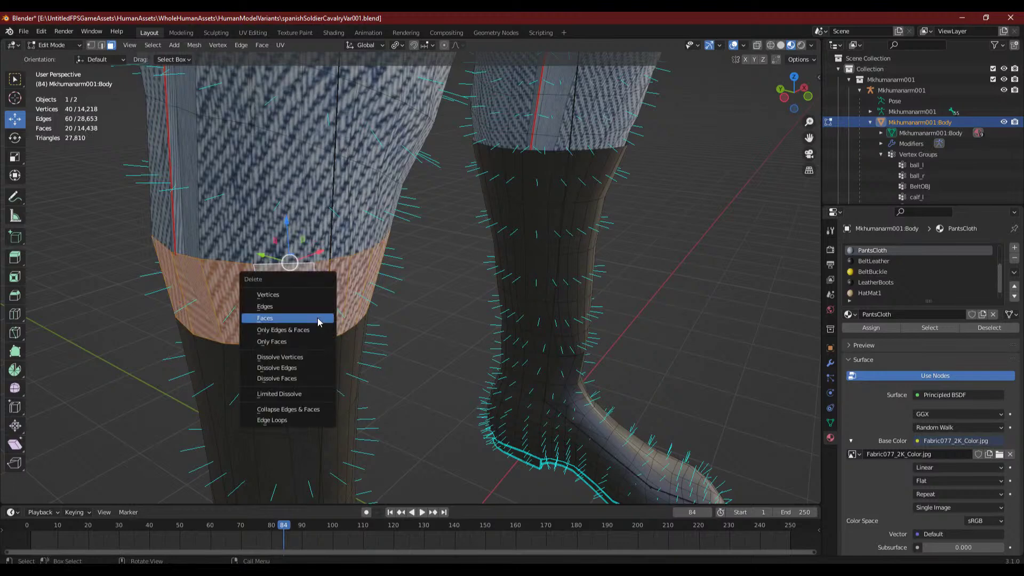
pyautogui.click(319, 319)
pyautogui.keyDown('alt'); pyautogui.click(264, 374); pyautogui.keyUp('alt')
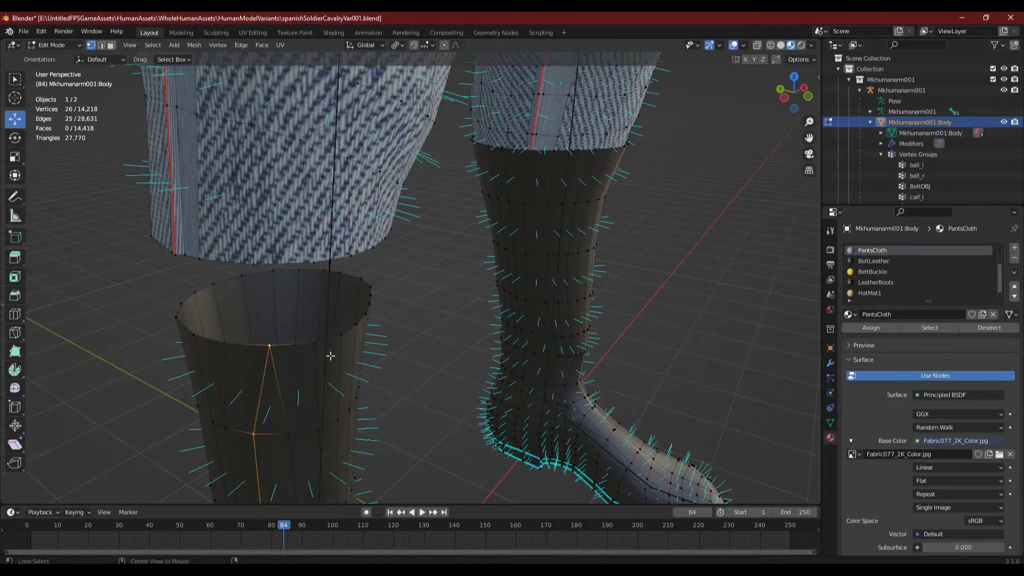
# - Extrude the right boot's open top edge loop, raise it to the pants hem and scale it outward
pyautogui.keyDown('alt'); pyautogui.click(300, 347); pyautogui.keyUp('alt')
pyautogui.press('e')
pyautogui.rightClick(286, 263)
pyautogui.press('g')
pyautogui.click(434, 255)
pyautogui.press('s')
pyautogui.click(450, 256)
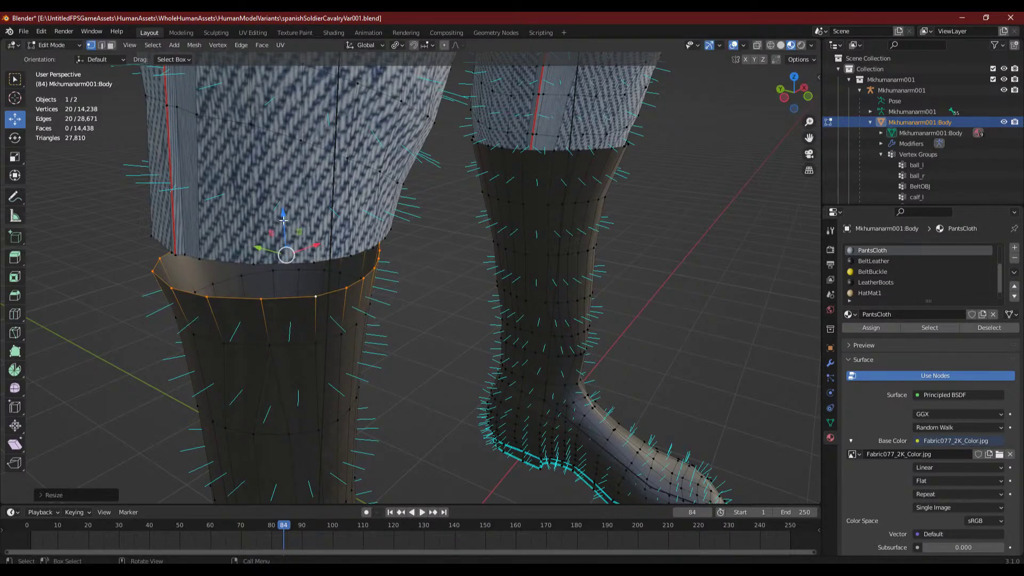
pyautogui.press('g')
pyautogui.click(429, 265)
# - Shift the right boot's new rim along X and enlarge it to surround the pants hem
pyautogui.moveTo(430, 266); pyautogui.dragTo(358, 234, button='middle')
pyautogui.scroll(1, 380, 250)
pyautogui.press('g')
pyautogui.press('x')
pyautogui.click(368, 219)
pyautogui.press('s')
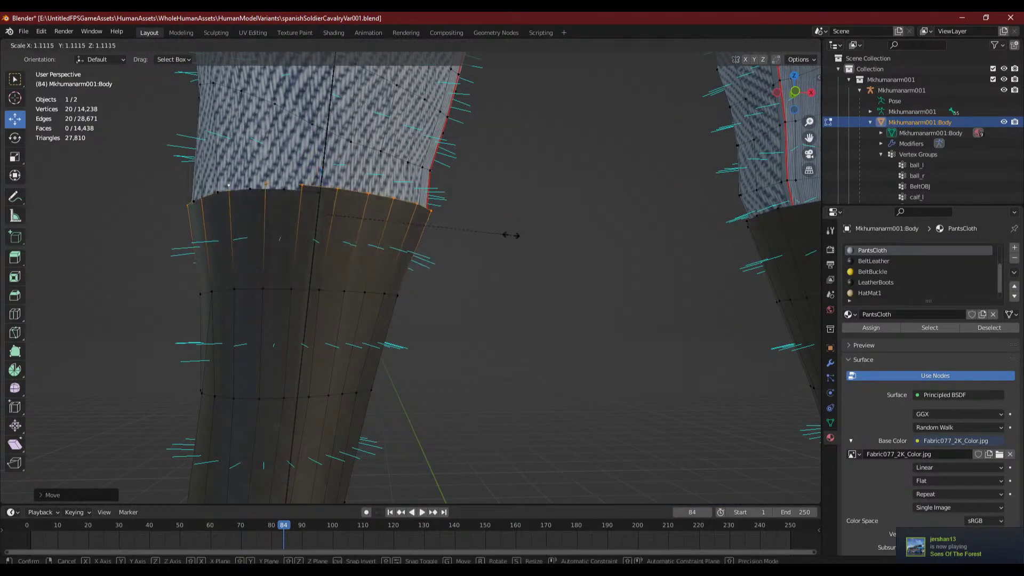
pyautogui.click(524, 237)
pyautogui.moveTo(525, 238); pyautogui.dragTo(537, 313, button='middle')
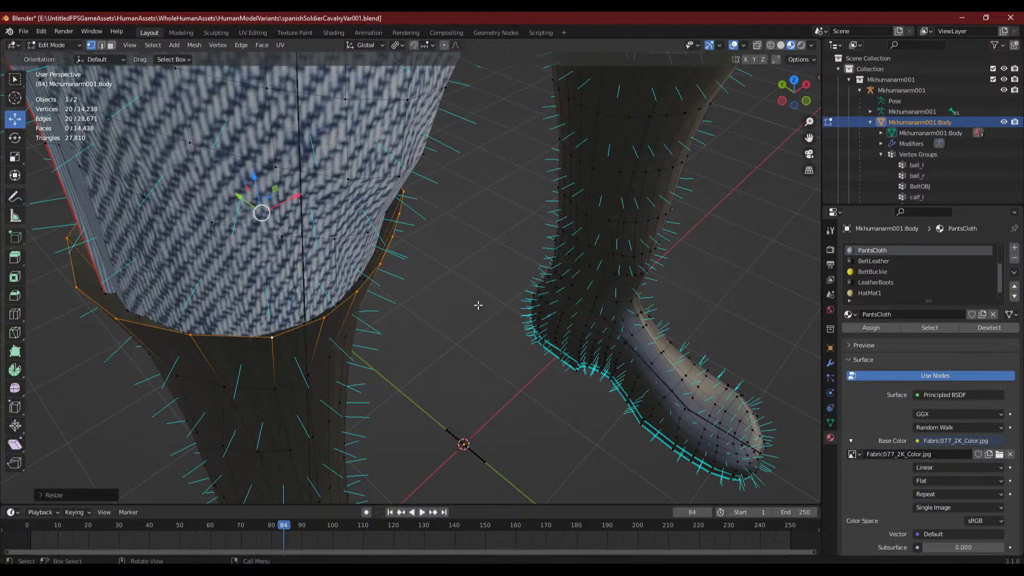
pyautogui.moveTo(453, 306); pyautogui.dragTo(475, 322, button='middle')
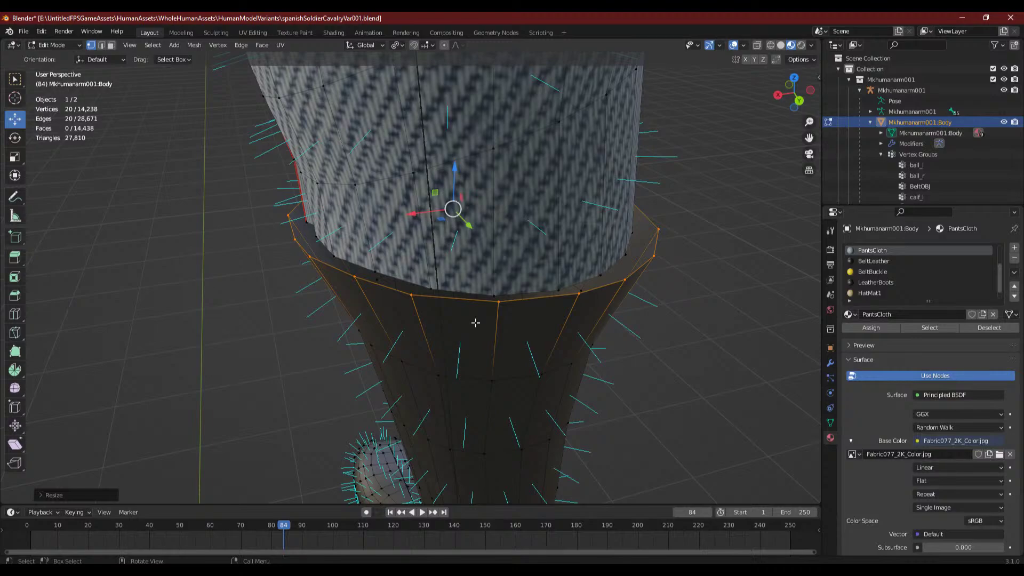
pyautogui.moveTo(482, 340); pyautogui.dragTo(365, 251, button='middle')
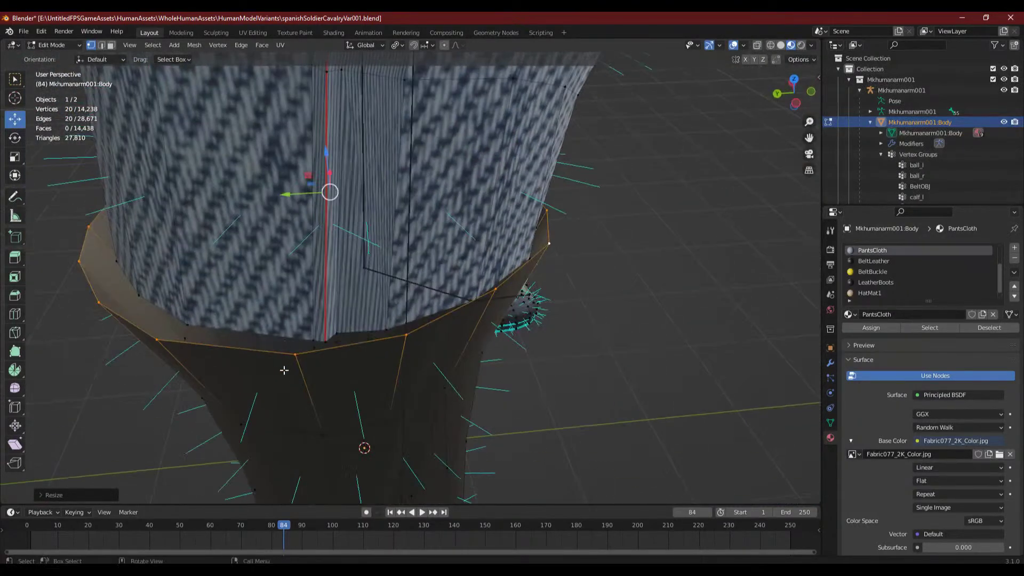
# - Move the boot rim vertices around the back of the outer seam in against the right pants hem
pyautogui.click(295, 369)
pyautogui.moveTo(306, 414); pyautogui.dragTo(359, 411, button='middle')
pyautogui.moveTo(506, 319); pyautogui.dragTo(292, 327, button='middle')
pyautogui.click(210, 322)
pyautogui.moveTo(233, 375); pyautogui.dragTo(387, 384, button='middle')
pyautogui.press('g')
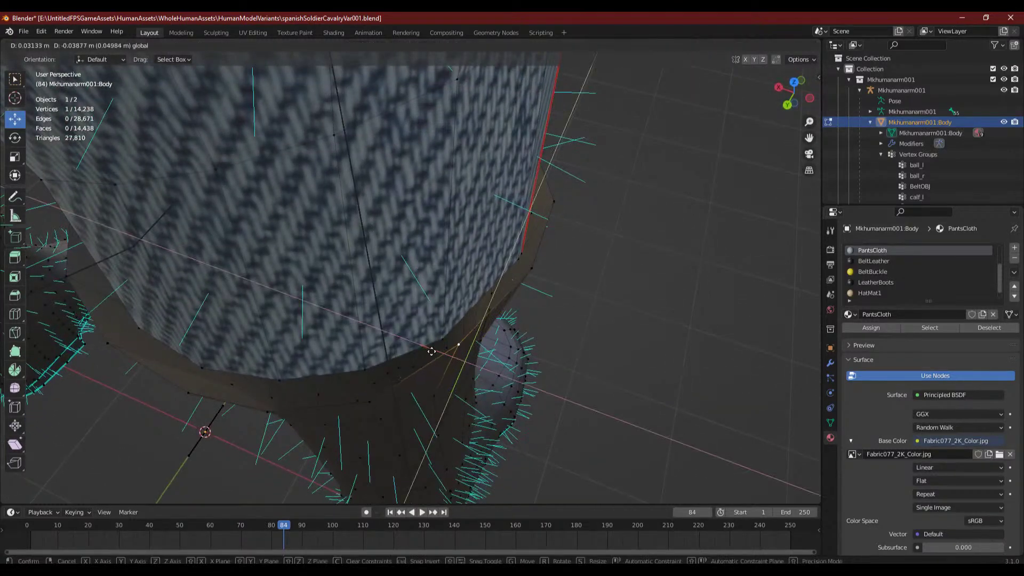
pyautogui.click(412, 373)
pyautogui.click(360, 412)
pyautogui.click(379, 419)
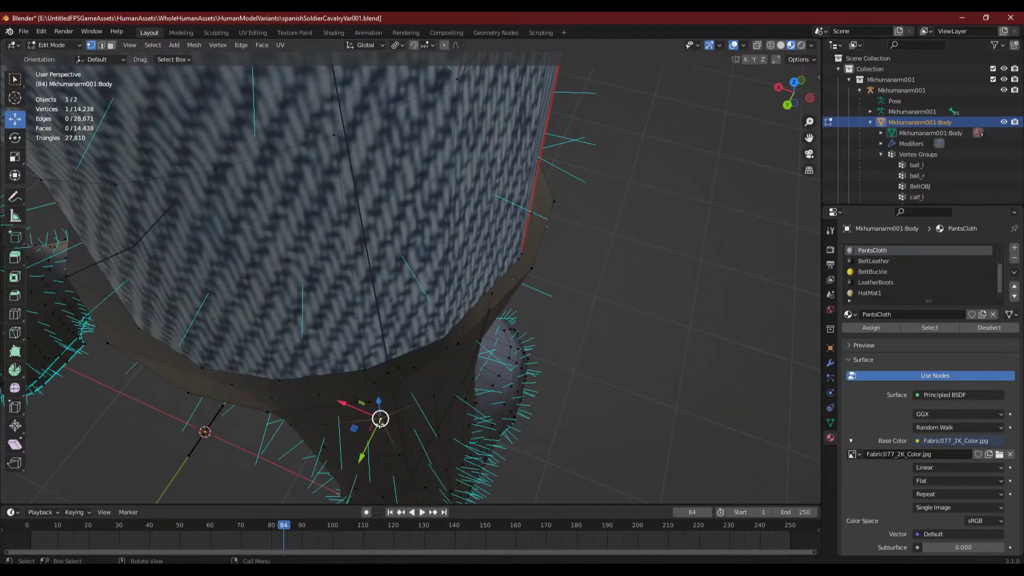
pyautogui.press('g')
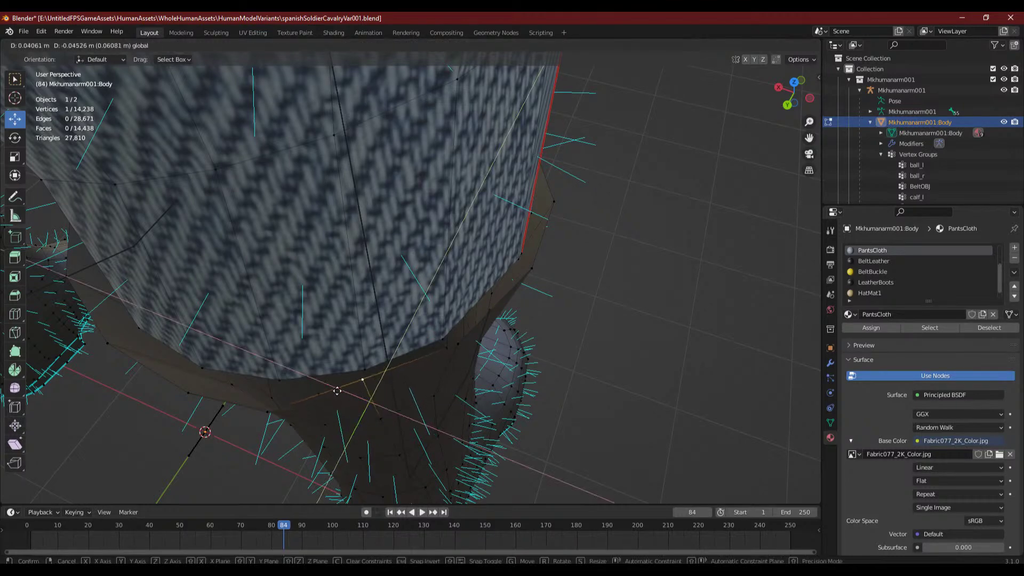
pyautogui.click(400, 428)
# - Pull the rim vertices along the back of the right boot closer to the pants hem
pyautogui.moveTo(400, 428); pyautogui.dragTo(436, 413, button='middle')
pyautogui.click(370, 388)
pyautogui.moveTo(442, 394); pyautogui.dragTo(430, 379)
pyautogui.click(376, 407)
pyautogui.moveTo(376, 408); pyautogui.dragTo(382, 423, button='middle')
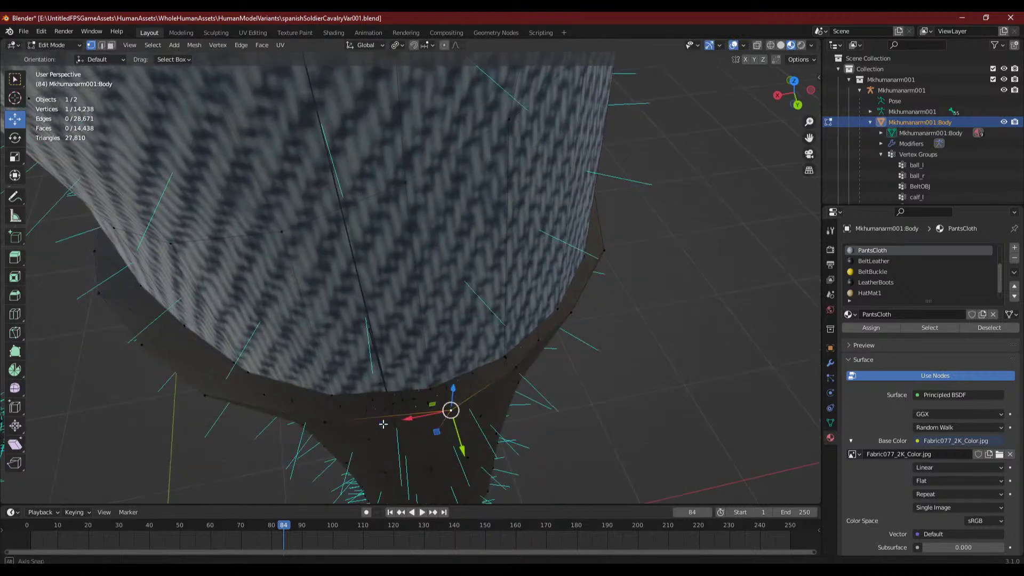
pyautogui.moveTo(435, 431); pyautogui.dragTo(418, 420)
pyautogui.moveTo(573, 362); pyautogui.dragTo(574, 305, button='middle')
pyautogui.click(479, 315)
pyautogui.moveTo(498, 377); pyautogui.dragTo(533, 368, button='middle')
pyautogui.click(437, 370)
pyautogui.moveTo(437, 371); pyautogui.dragTo(472, 418, button='middle')
pyautogui.moveTo(471, 417); pyautogui.dragTo(369, 400)
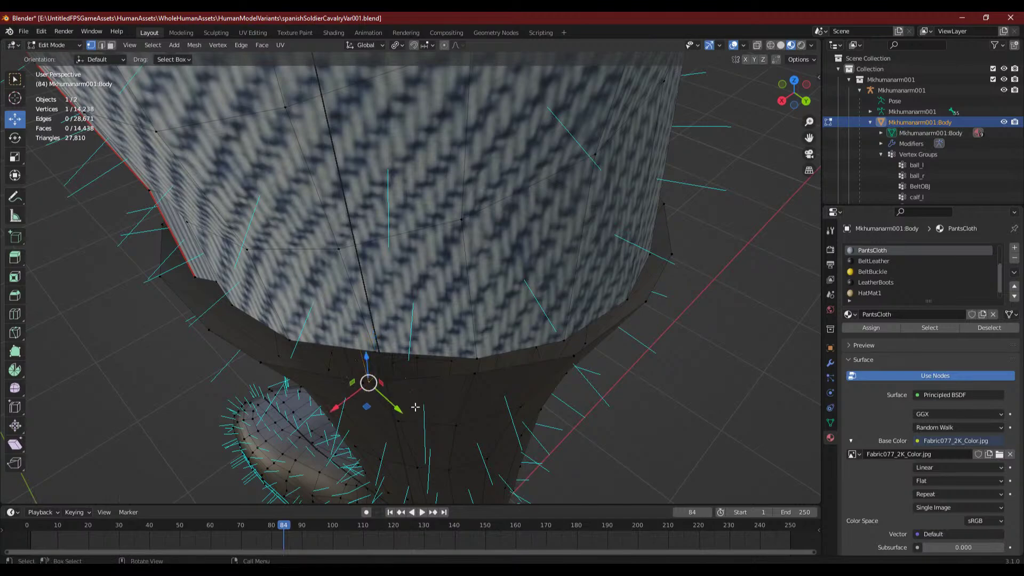
# - Pull the rim vertices on the right boot's inner side, up to the inner seam, against the pants hem
pyautogui.moveTo(366, 406); pyautogui.dragTo(374, 385)
pyautogui.moveTo(494, 405); pyautogui.dragTo(565, 373, button='middle')
pyautogui.click(569, 373)
pyautogui.moveTo(592, 383); pyautogui.dragTo(570, 369)
pyautogui.click(464, 377)
pyautogui.moveTo(470, 374); pyautogui.dragTo(445, 352)
pyautogui.moveTo(359, 359); pyautogui.dragTo(387, 326, button='middle')
pyautogui.moveTo(495, 225); pyautogui.dragTo(442, 332, button='middle')
pyautogui.moveTo(457, 338); pyautogui.dragTo(433, 317)
# - Tuck the rim vertices from the inner seam around to the front of the right boot against the hem
pyautogui.moveTo(320, 393); pyautogui.dragTo(330, 391, button='middle')
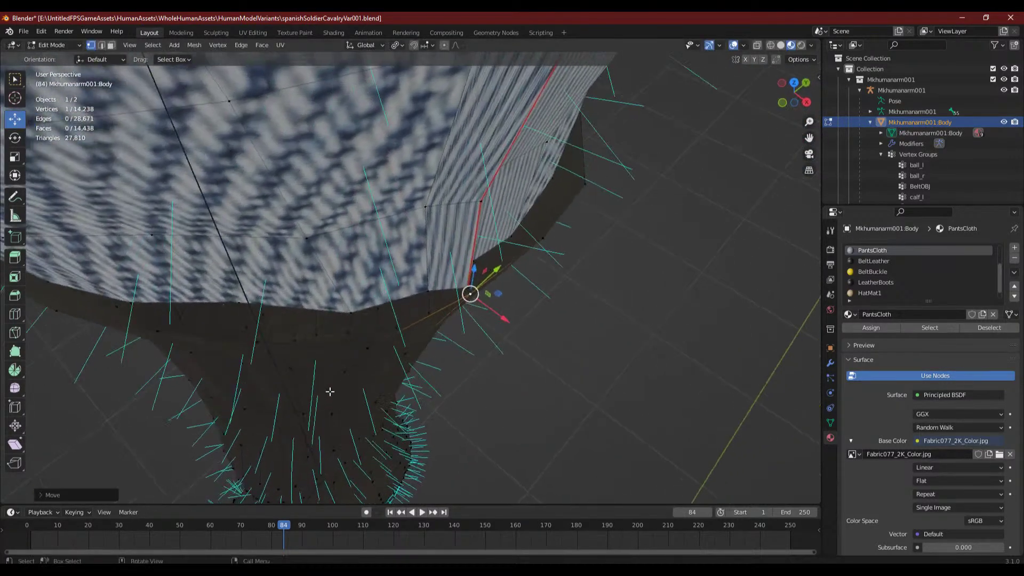
pyautogui.moveTo(381, 359); pyautogui.dragTo(418, 356, button='middle')
pyautogui.click(378, 315)
pyautogui.moveTo(464, 327); pyautogui.dragTo(445, 310)
pyautogui.click(332, 342)
pyautogui.moveTo(353, 337); pyautogui.dragTo(333, 318)
pyautogui.click(220, 353)
pyautogui.moveTo(245, 338); pyautogui.dragTo(232, 326)
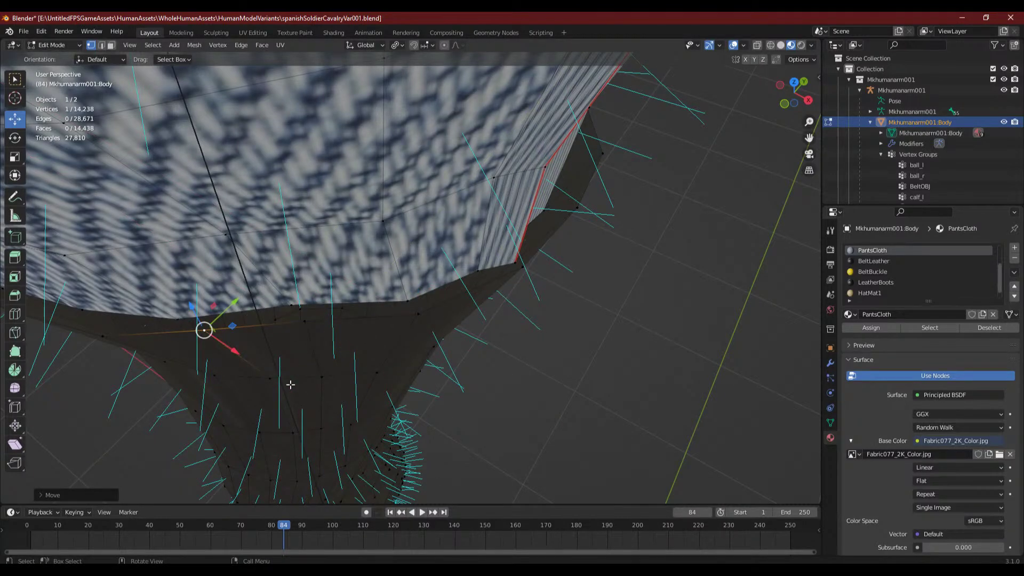
pyautogui.moveTo(290, 384); pyautogui.dragTo(353, 325, button='middle')
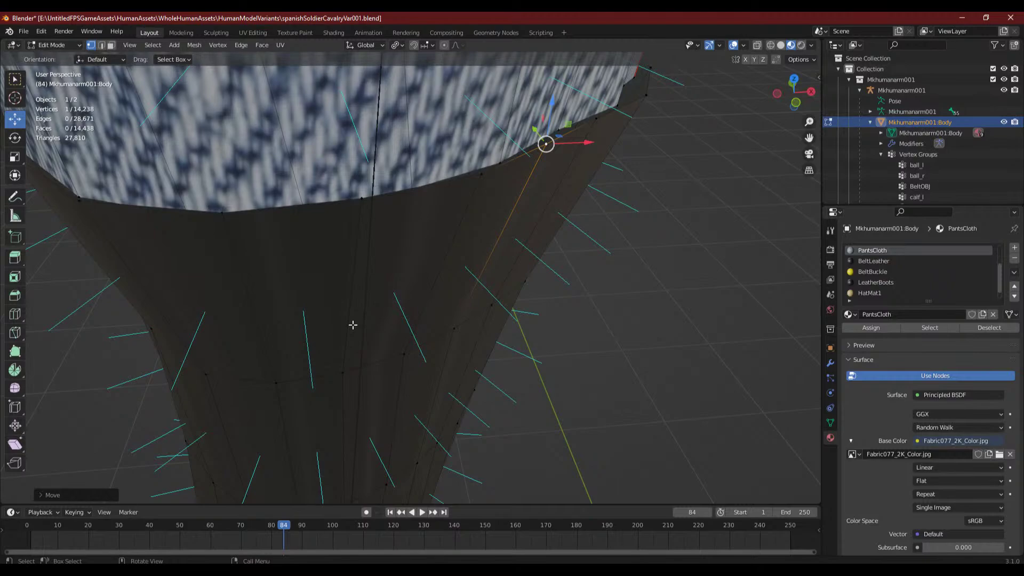
# - Close the remaining gaps at the right boot's front and outer rim by moving vertices in to the hem
pyautogui.scroll(-5, 337, 327)
pyautogui.moveTo(337, 327); pyautogui.dragTo(364, 358, button='middle')
pyautogui.scroll(3, 364, 358)
pyautogui.moveTo(297, 313); pyautogui.dragTo(320, 318, button='middle')
pyautogui.click(366, 298)
pyautogui.moveTo(402, 354); pyautogui.dragTo(435, 372, button='middle')
pyautogui.moveTo(443, 363); pyautogui.dragTo(434, 351)
pyautogui.moveTo(569, 376); pyautogui.dragTo(528, 369, button='middle')
pyautogui.click(361, 338)
pyautogui.moveTo(382, 407); pyautogui.dragTo(398, 409, button='middle')
pyautogui.moveTo(396, 407); pyautogui.dragTo(382, 404)
# - Adjust the rim vertices beside the outer seam of the right boot to follow the pants hem
pyautogui.moveTo(277, 339); pyautogui.dragTo(331, 417, button='middle')
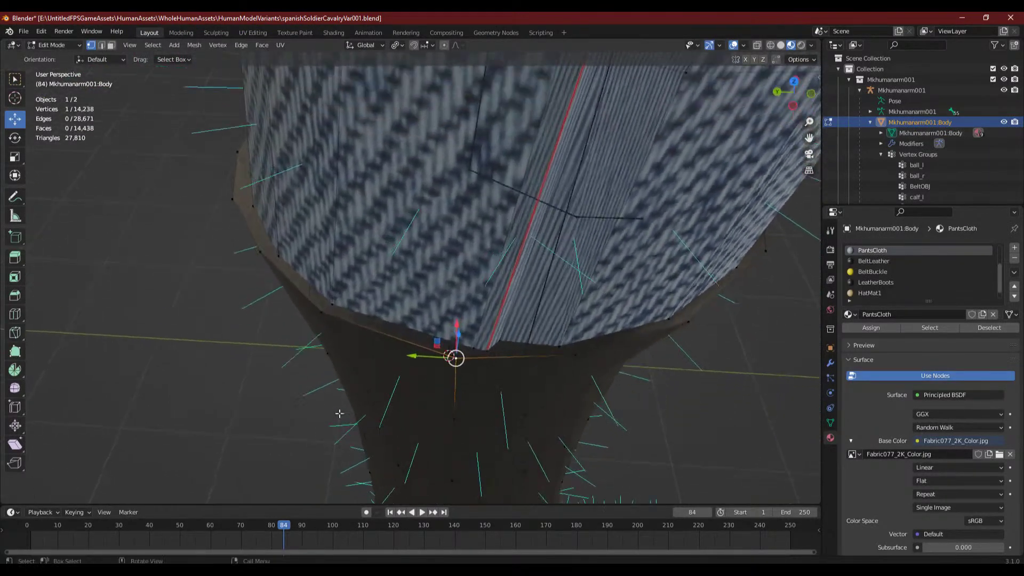
pyautogui.moveTo(435, 341); pyautogui.dragTo(453, 343)
pyautogui.moveTo(332, 356); pyautogui.dragTo(373, 352, button='middle')
pyautogui.click(421, 344)
pyautogui.moveTo(410, 326)
pyautogui.mouseDown()
pyautogui.moveTo(377, 327)
pyautogui.moveTo(400, 324)
pyautogui.mouseUp()
pyautogui.moveTo(400, 324); pyautogui.dragTo(309, 335, button='middle')
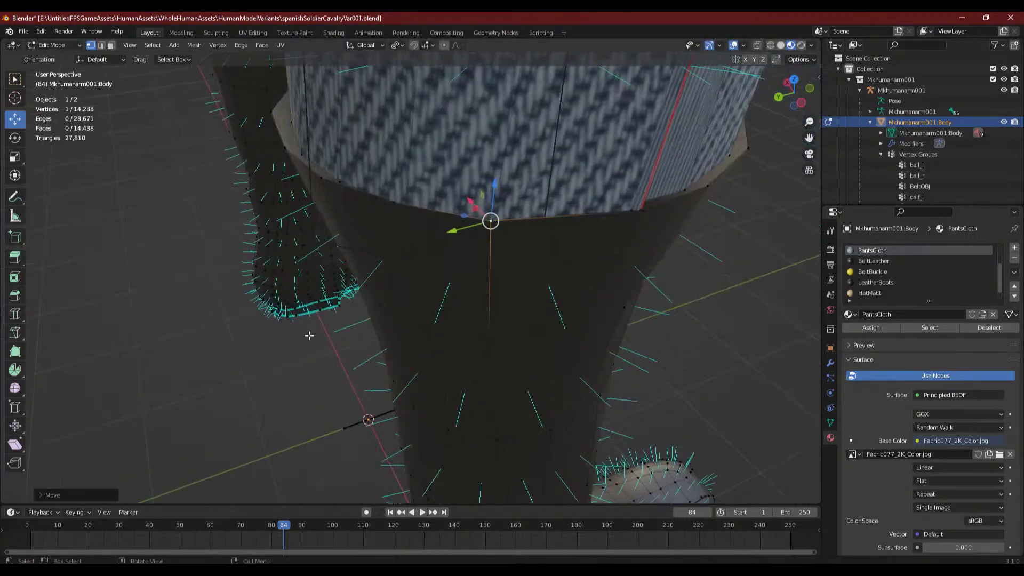
# - Widen the two edge loops directly below the right boot's rim to smooth its taper
pyautogui.scroll(-4, 308, 336)
pyautogui.moveTo(373, 326); pyautogui.dragTo(533, 293, button='middle')
pyautogui.scroll(3, 560, 287)
pyautogui.click(604, 253)
pyautogui.moveTo(605, 253); pyautogui.dragTo(485, 409, button='middle')
pyautogui.scroll(4, 472, 281)
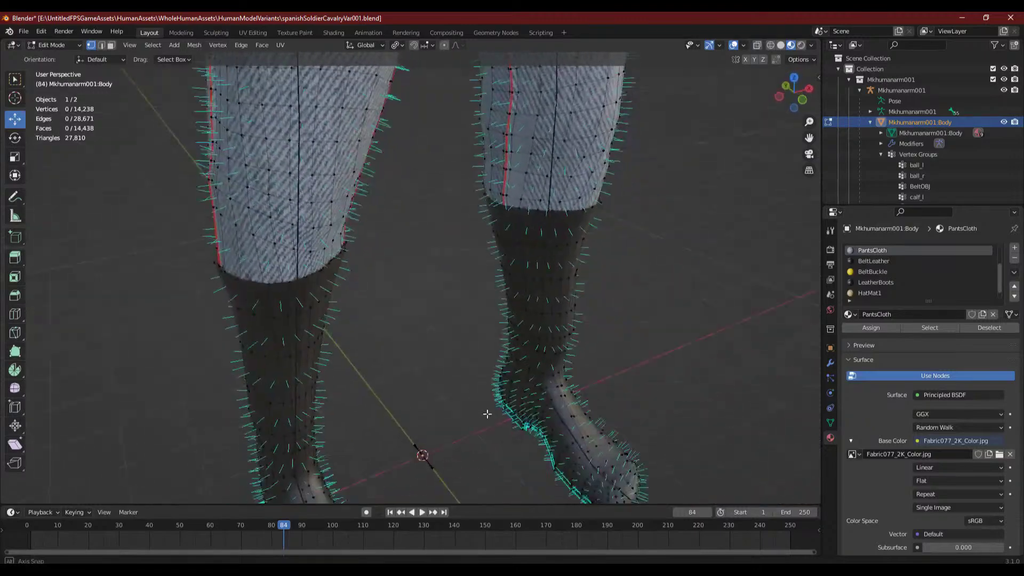
pyautogui.scroll(6, 485, 409)
pyautogui.keyDown('alt'); pyautogui.click(252, 303); pyautogui.keyUp('alt')
pyautogui.press('s')
pyautogui.click(438, 297)
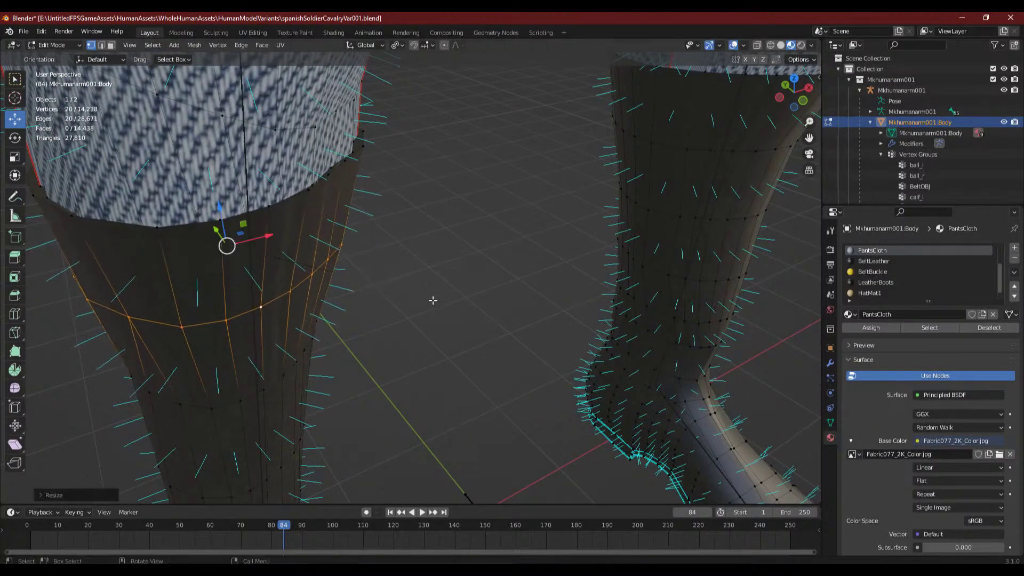
pyautogui.keyDown('alt'); pyautogui.click(260, 396); pyautogui.keyUp('alt')
pyautogui.press('s')
pyautogui.click(476, 351)
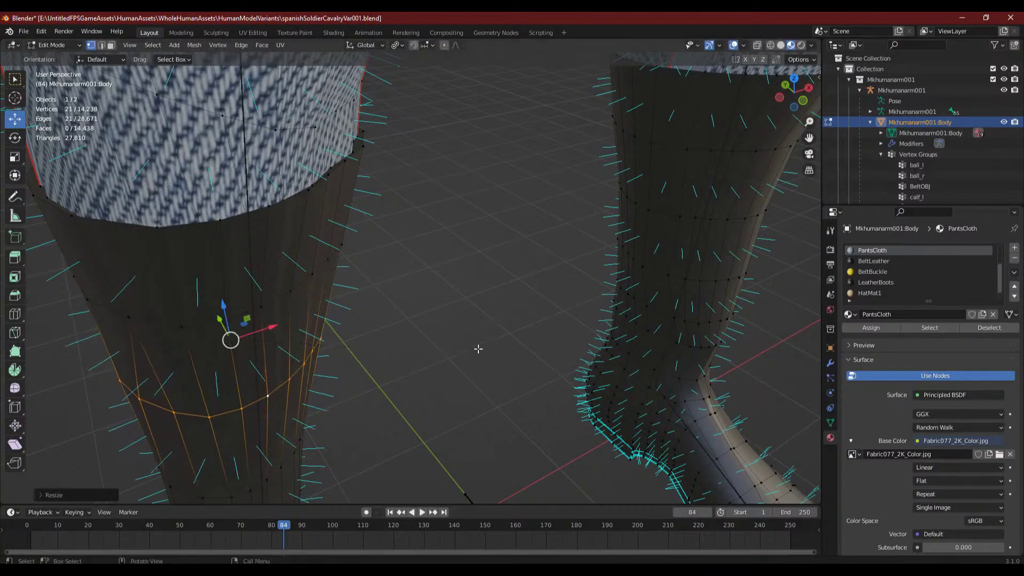
pyautogui.scroll(-6, 436, 369)
pyautogui.moveTo(435, 369); pyautogui.dragTo(344, 325, button='middle')
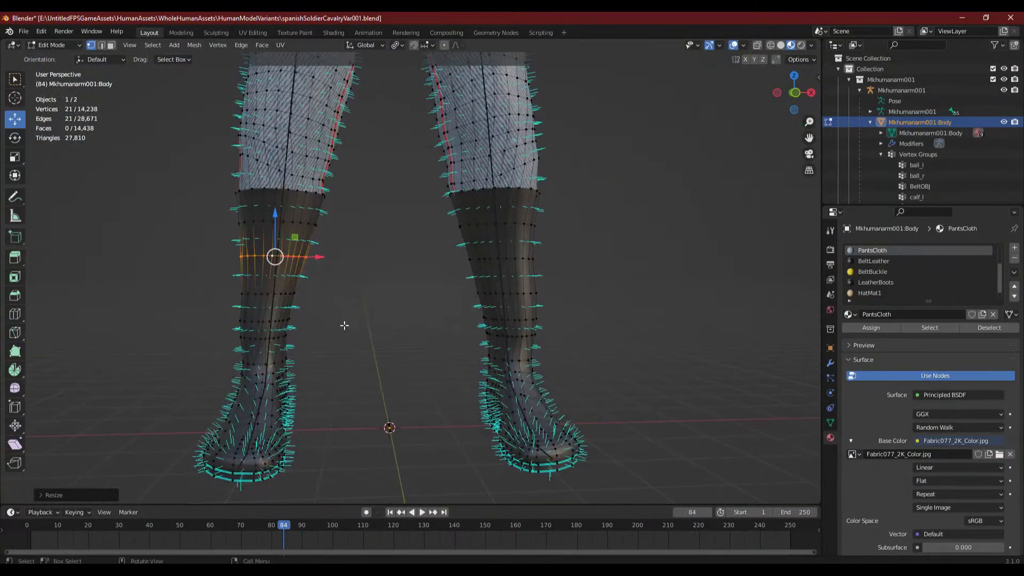
# - Switch to Object Mode and compare the silhouettes of both boots in the front orthographic view
pyautogui.click(54, 45)
pyautogui.click(59, 54)
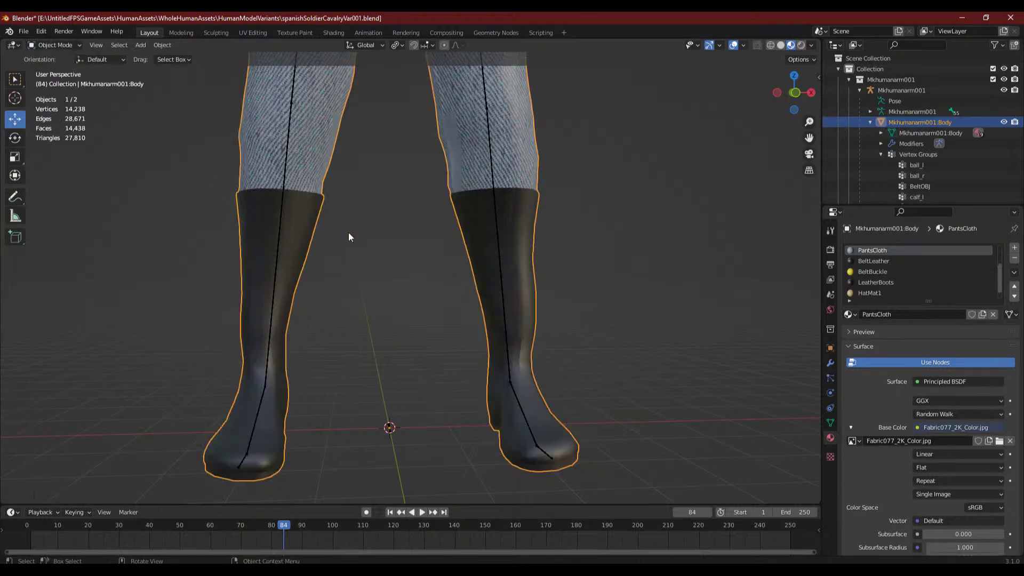
pyautogui.moveTo(346, 223); pyautogui.dragTo(373, 255, button='middle')
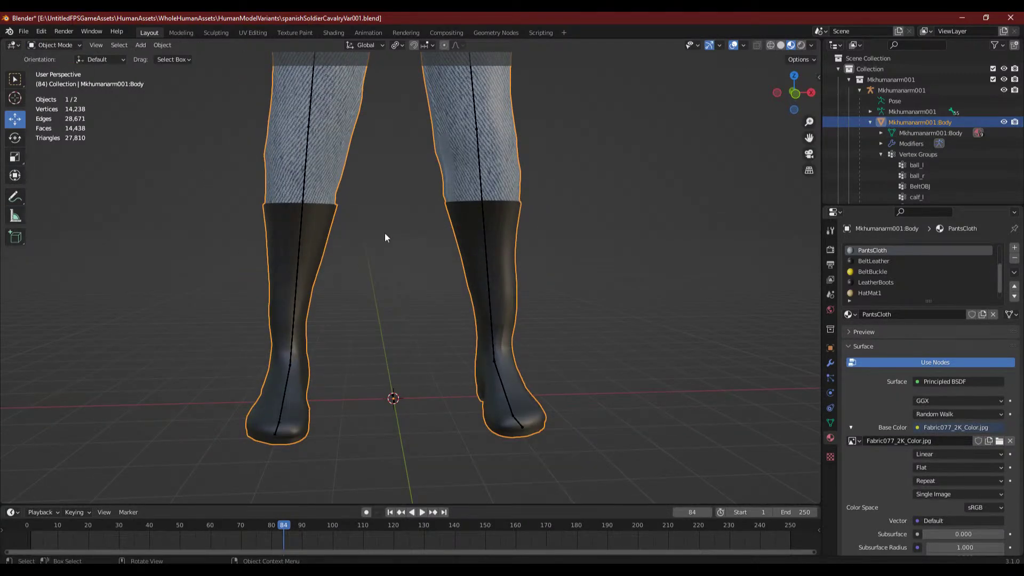
pyautogui.scroll(-1, 441, 214)
pyautogui.moveTo(416, 255)
pyautogui.mouseDown(button='middle')
pyautogui.moveTo(389, 258)
pyautogui.moveTo(407, 265)
pyautogui.mouseUp(button='middle')
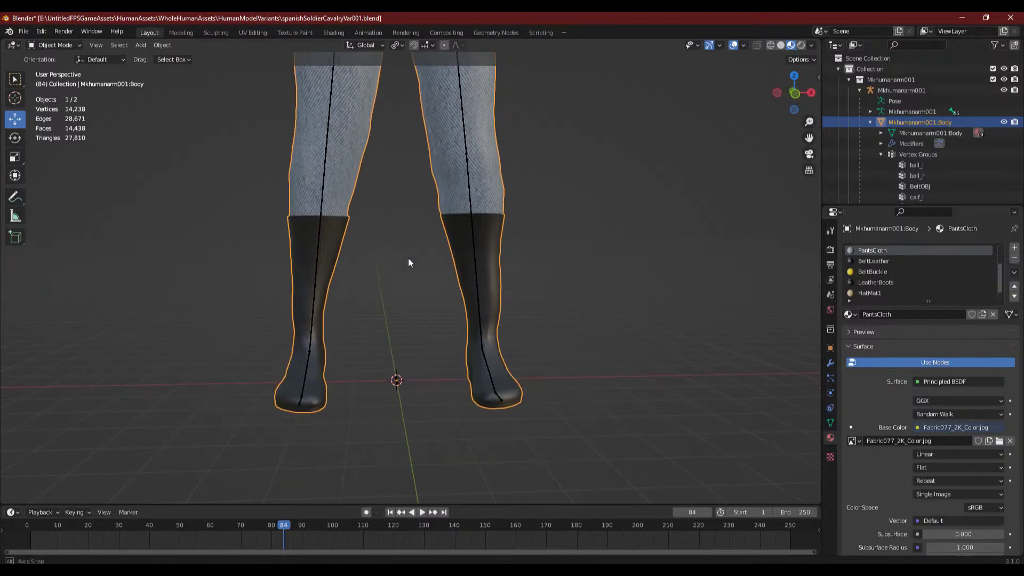
pyautogui.click(799, 91)
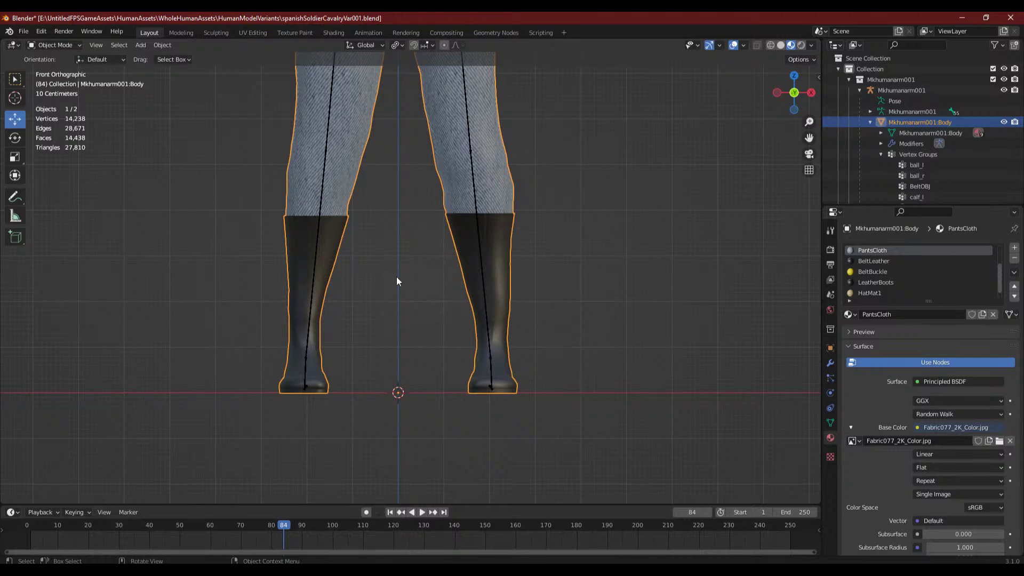
pyautogui.scroll(3, 329, 322)
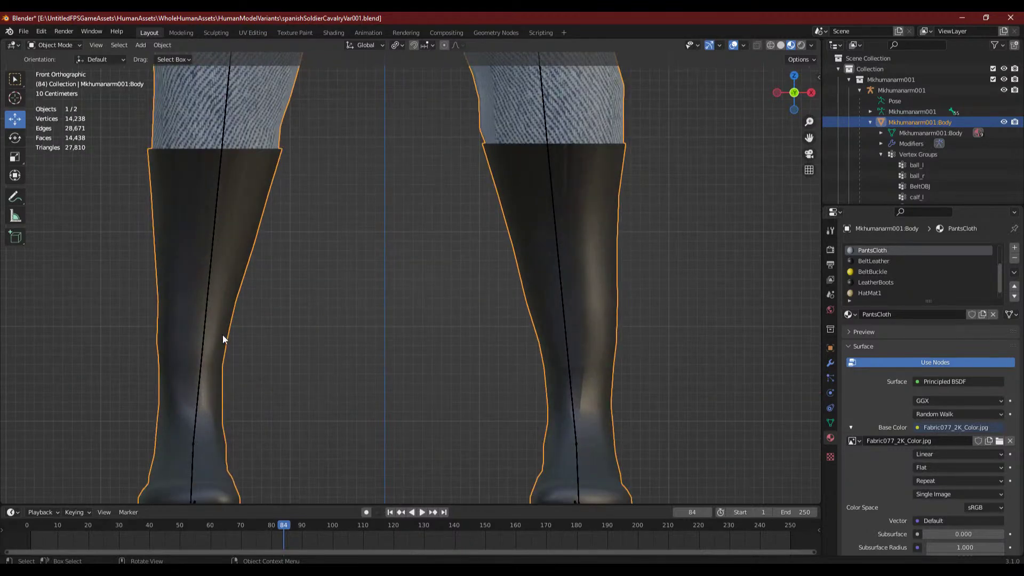
# - In Edit Mode, scale up the edge loop on the right boot's lower shin and align it along X
pyautogui.click(53, 44)
pyautogui.click(53, 71)
pyautogui.moveTo(405, 250); pyautogui.dragTo(335, 209, button='middle')
pyautogui.keyDown('alt'); pyautogui.click(329, 201); pyautogui.keyUp('alt')
pyautogui.keyDown('alt'); pyautogui.click(316, 199); pyautogui.keyUp('alt')
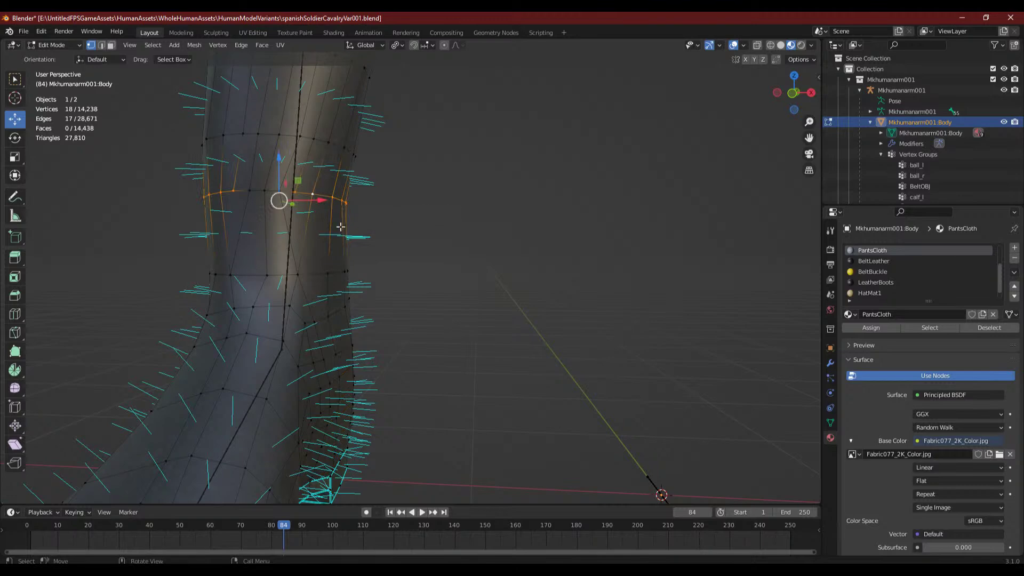
pyautogui.keyDown('alt'); pyautogui.click(246, 186); pyautogui.keyUp('alt')
pyautogui.moveTo(246, 185); pyautogui.dragTo(411, 236, button='middle')
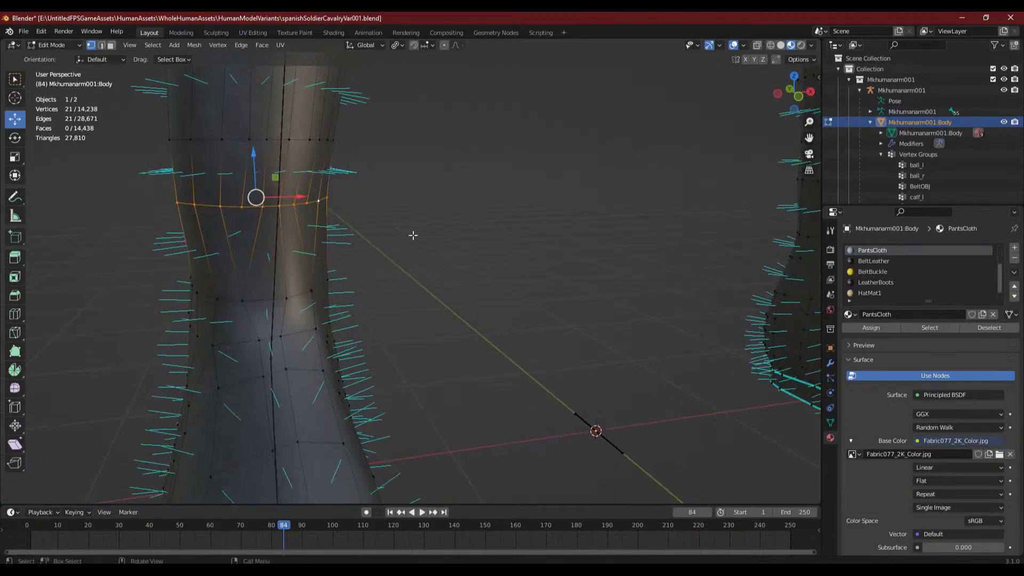
pyautogui.press('s')
pyautogui.click(421, 233)
pyautogui.press('g')
pyautogui.press('x')
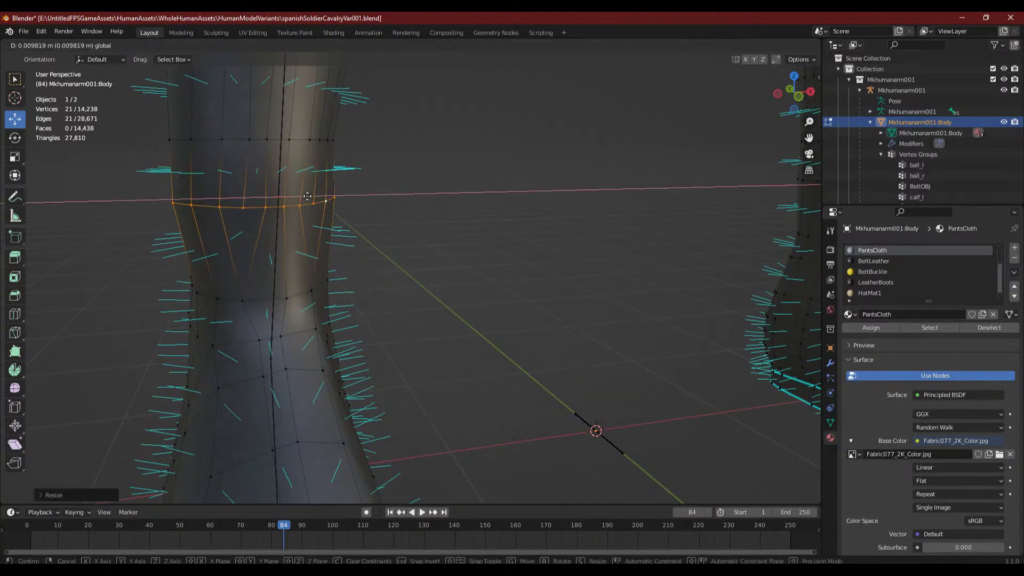
pyautogui.click(312, 196)
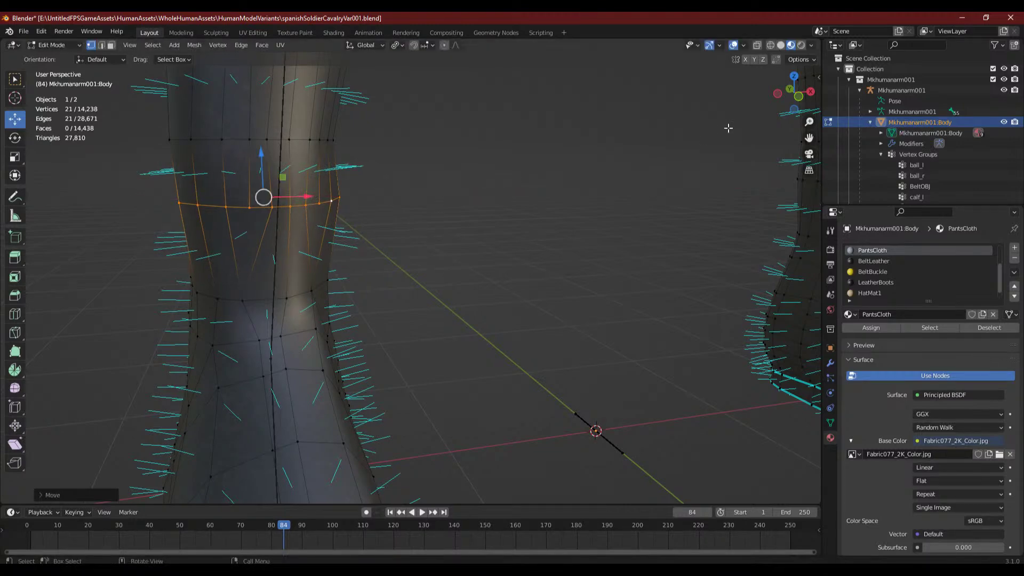
pyautogui.click(796, 100)
pyautogui.keyDown('shift'); pyautogui.moveTo(383, 194); pyautogui.dragTo(385, 233, button='middle'); pyautogui.keyUp('shift')
pyautogui.moveTo(318, 239); pyautogui.dragTo(316, 239)
# - Enlarge the next edge loop up the right boot's shin slightly and adjust its position along X
pyautogui.keyDown('alt'); pyautogui.click(247, 186); pyautogui.keyUp('alt')
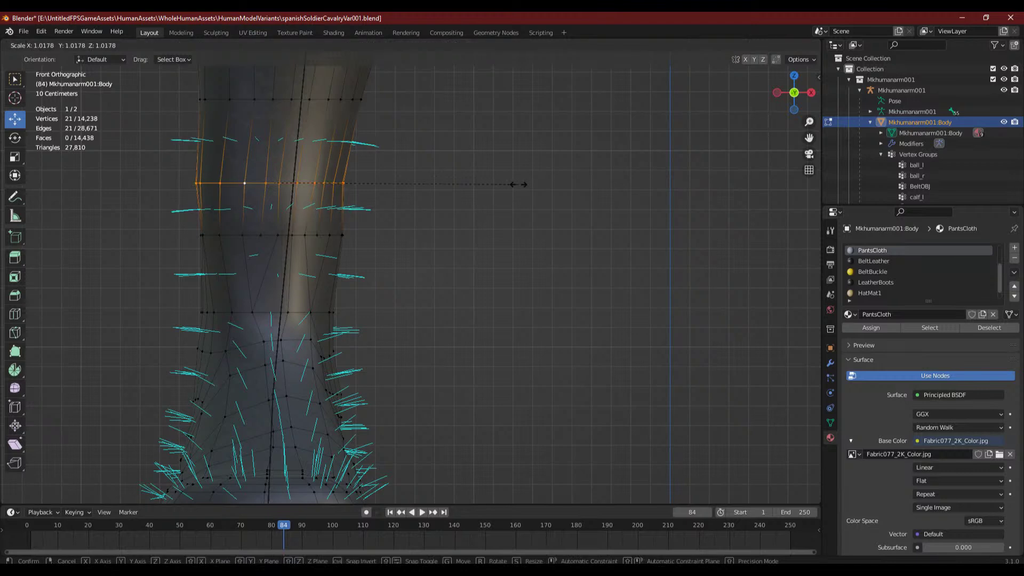
pyautogui.moveTo(318, 183); pyautogui.dragTo(328, 184)
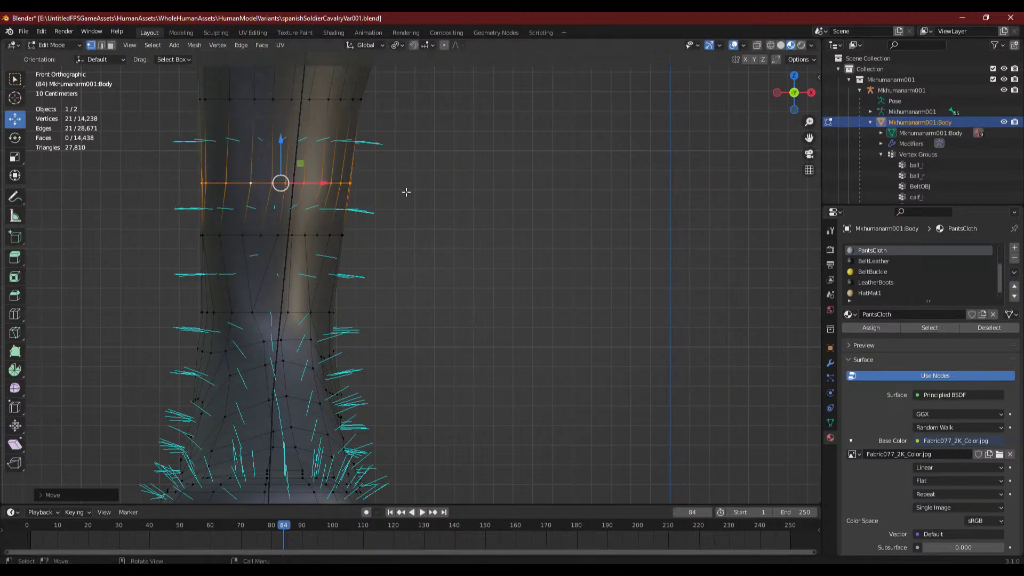
pyautogui.keyDown('shift'); pyautogui.moveTo(394, 167); pyautogui.dragTo(383, 278, button='middle'); pyautogui.keyUp('shift')
pyautogui.moveTo(310, 294); pyautogui.dragTo(306, 295)
# - Scale the mid-calf edge loop of the right boot and nudge it along X toward the inner side
pyautogui.keyDown('alt'); pyautogui.click(278, 211); pyautogui.keyUp('alt')
pyautogui.keyDown('alt'); pyautogui.click(291, 214); pyautogui.keyUp('alt')
pyautogui.press('s')
pyautogui.click(397, 212)
pyautogui.moveTo(316, 212); pyautogui.dragTo(320, 211)
pyautogui.scroll(-6, 479, 213)
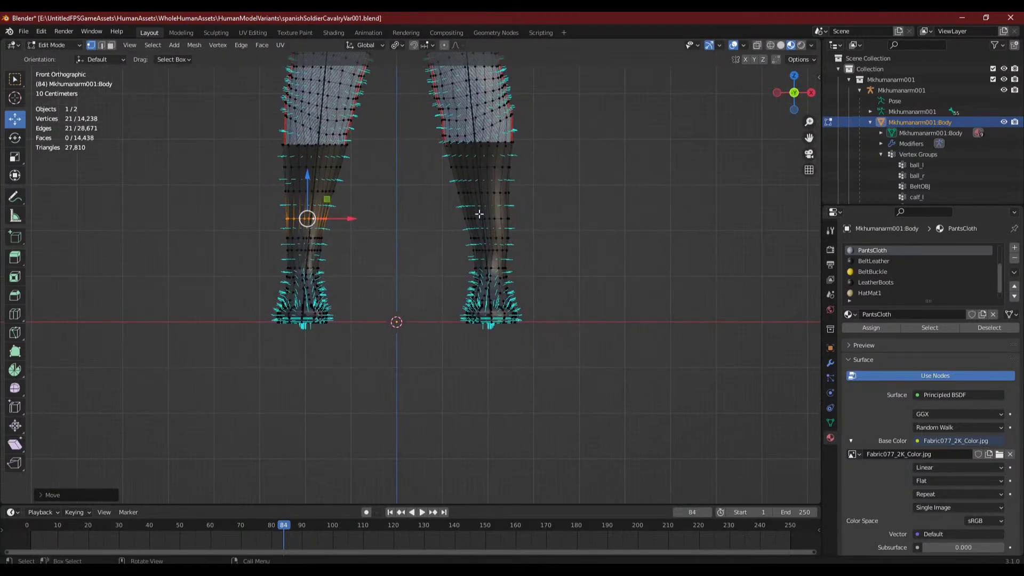
pyautogui.scroll(3, 479, 213)
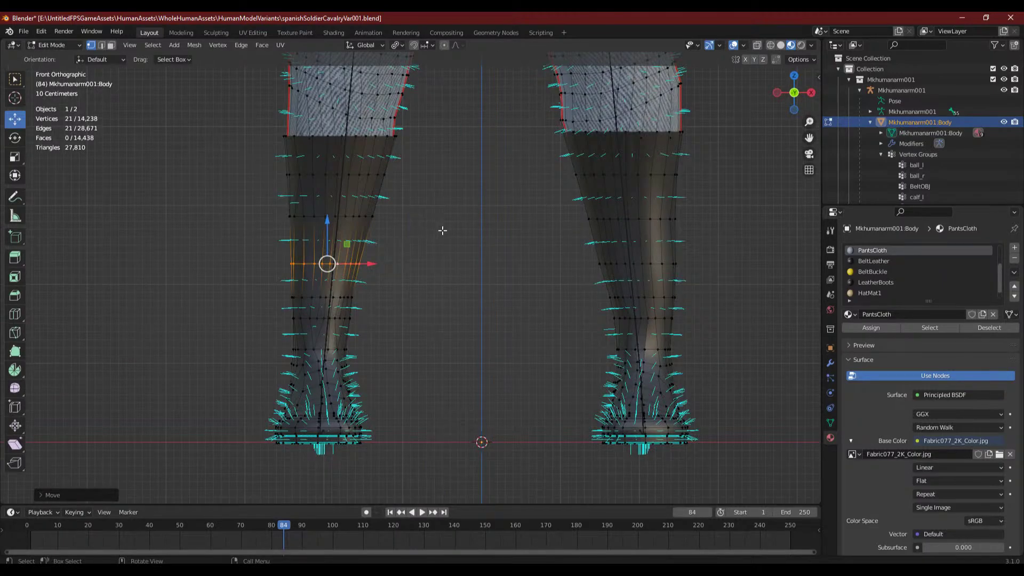
# - Switch to the browser, examine the Spanish army and navy uniforms reference illustration, and return to Blender
pyautogui.hotkey('alt', 'Tab')
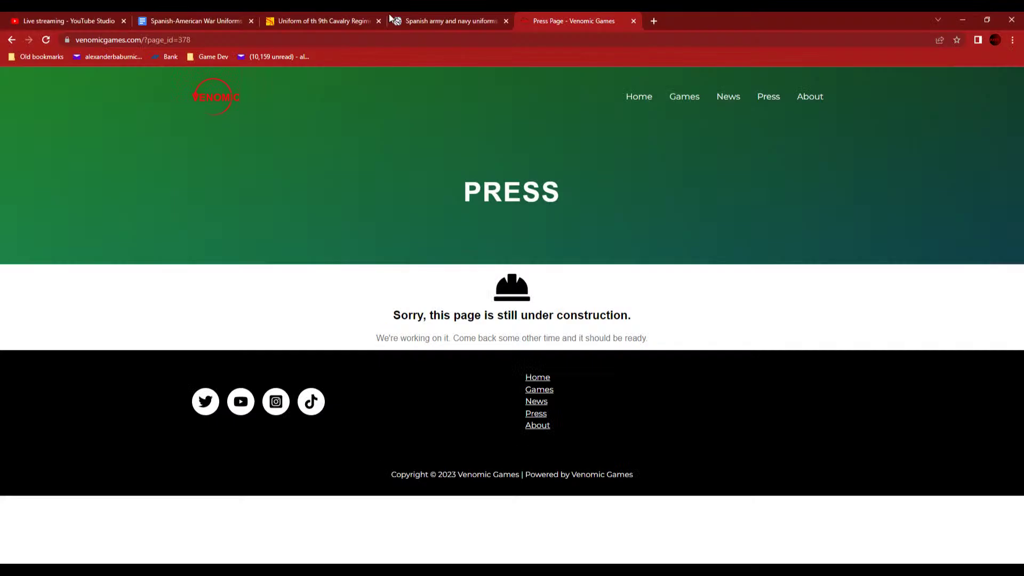
pyautogui.click(439, 18)
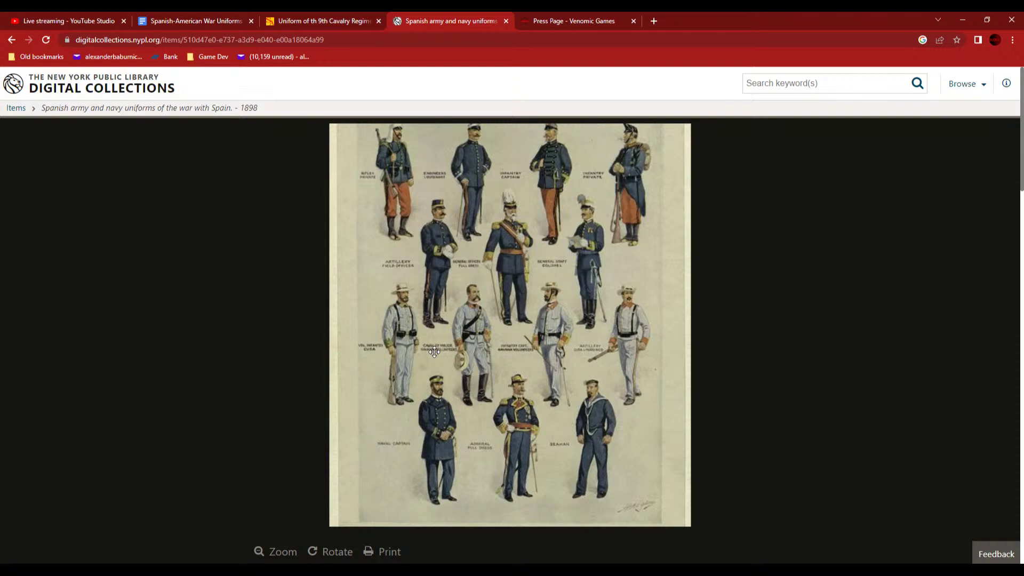
pyautogui.hotkey('alt', 'Tab')
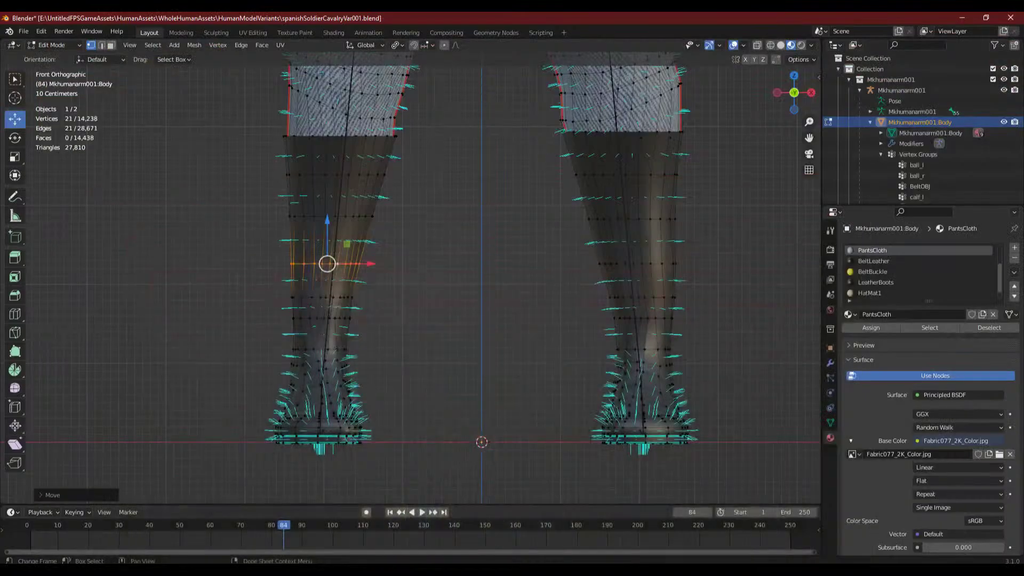
# - Scale the selected mid-calf edge loop of the right boot up by about 1.1 and nudge it along X
pyautogui.scroll(3, 429, 202)
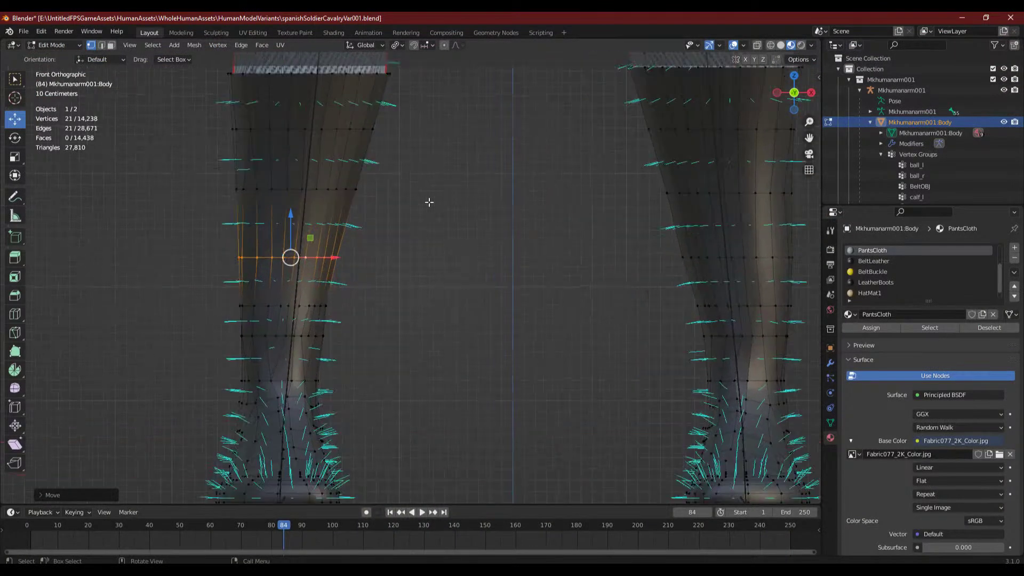
pyautogui.press('s')
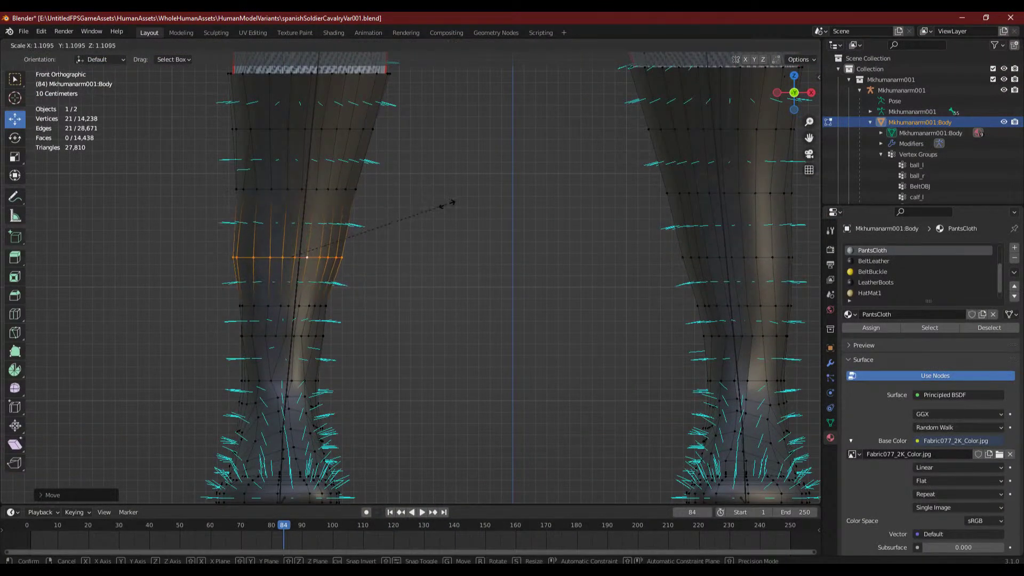
pyautogui.click(445, 206)
pyautogui.moveTo(342, 258); pyautogui.dragTo(341, 258)
pyautogui.click(380, 265)
# - Select the next edge loop down the right boot's shin, scale it up slightly, and shift it along X toward the inner side
pyautogui.keyDown('alt'); pyautogui.click(295, 309); pyautogui.keyUp('alt')
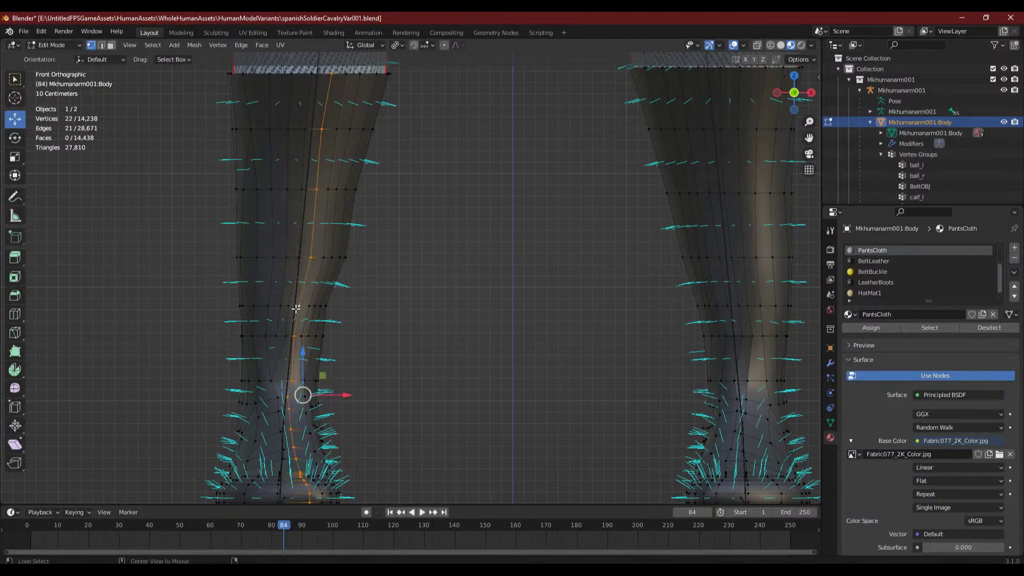
pyautogui.keyDown('alt'); pyautogui.click(297, 305); pyautogui.keyUp('alt')
pyautogui.press('s')
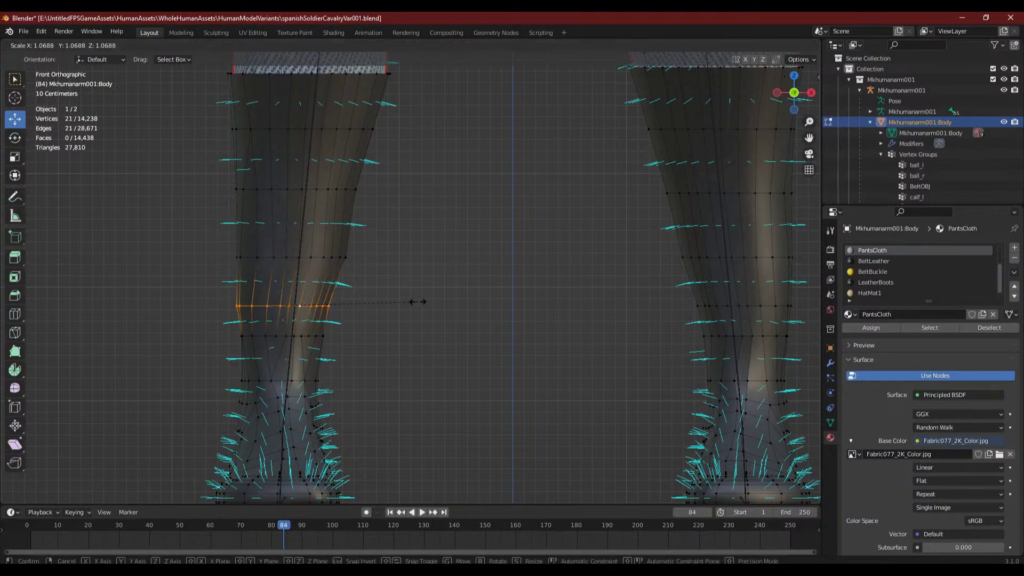
pyautogui.click(421, 302)
pyautogui.moveTo(324, 307); pyautogui.dragTo(331, 305)
pyautogui.press('s')
pyautogui.click(404, 297)
pyautogui.click(384, 306)
# - Select the full edge loop just above the right boot's ankle, enlarge it slightly in front view, and nudge it inward along X
pyautogui.keyDown('alt'); pyautogui.click(302, 335); pyautogui.keyUp('alt')
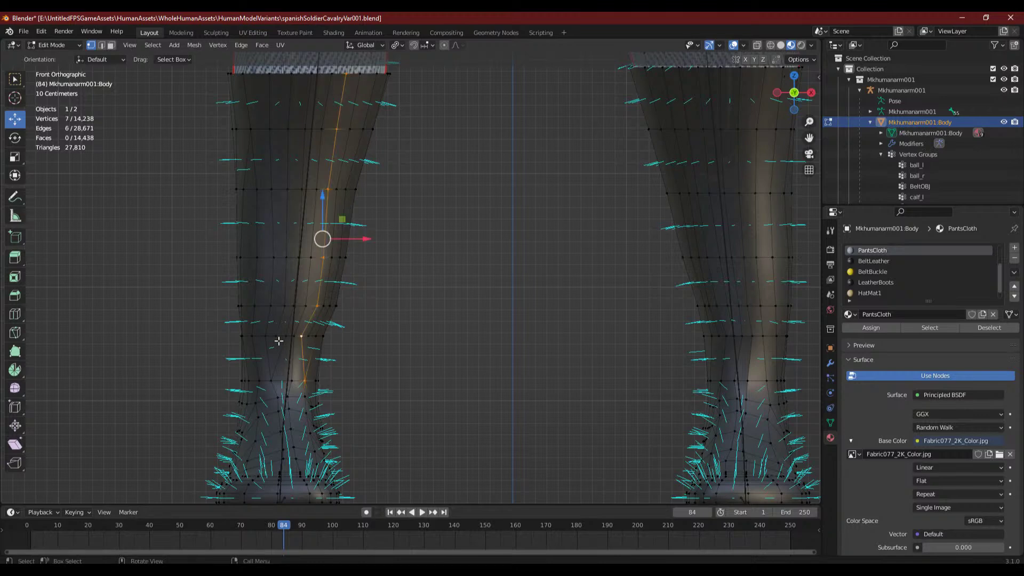
pyautogui.keyDown('alt'); pyautogui.click(277, 338); pyautogui.keyUp('alt')
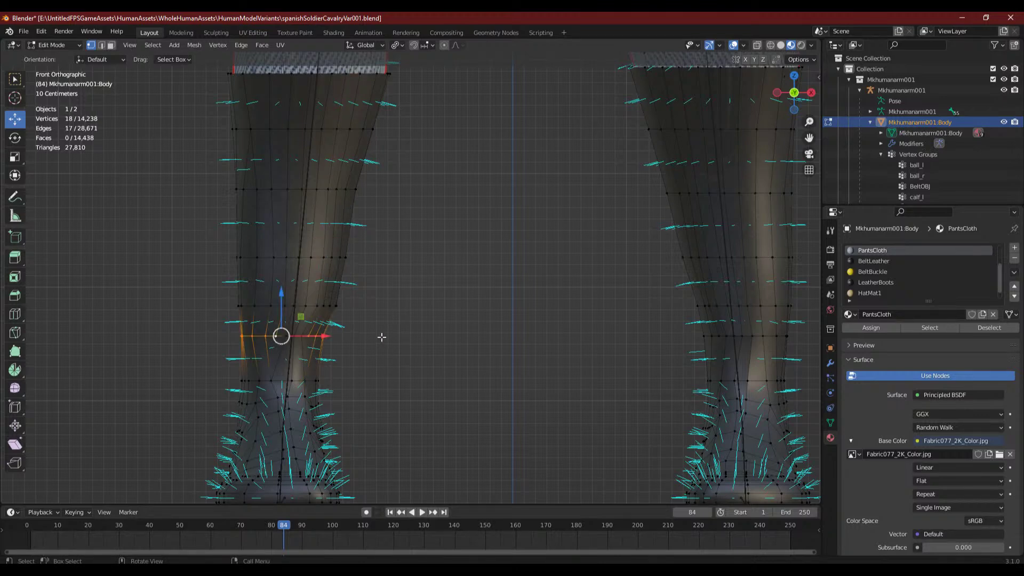
pyautogui.moveTo(357, 338); pyautogui.dragTo(194, 382, button='middle')
pyautogui.scroll(4, 194, 381)
pyautogui.keyDown('shift'); pyautogui.moveTo(75, 428); pyautogui.dragTo(166, 450); pyautogui.keyUp('shift')
pyautogui.scroll(-3, 306, 377)
pyautogui.moveTo(306, 378); pyautogui.dragTo(405, 352, button='middle')
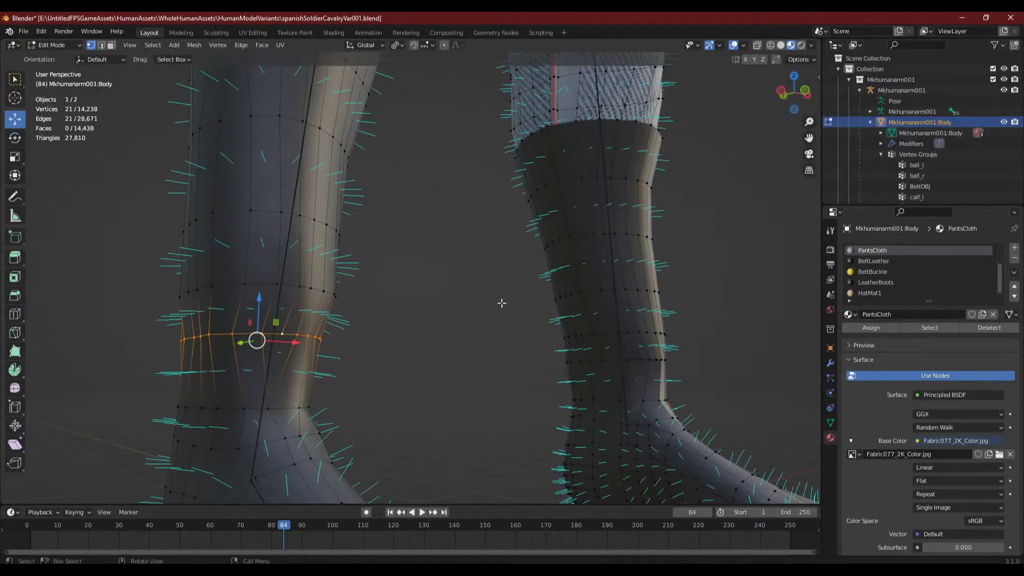
pyautogui.click(805, 87)
pyautogui.press('g')
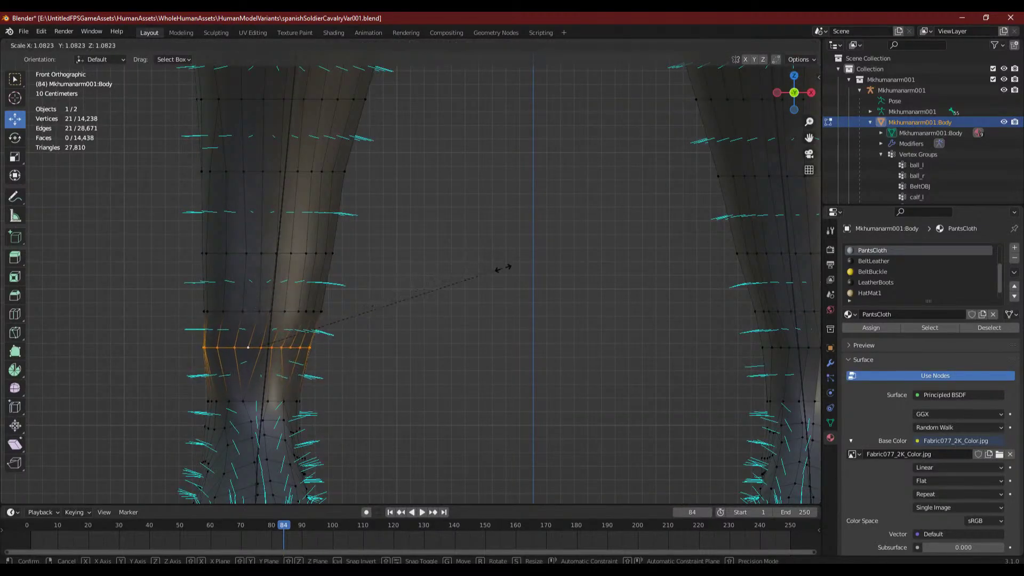
pyautogui.click(496, 274)
pyautogui.moveTo(292, 350); pyautogui.dragTo(299, 349)
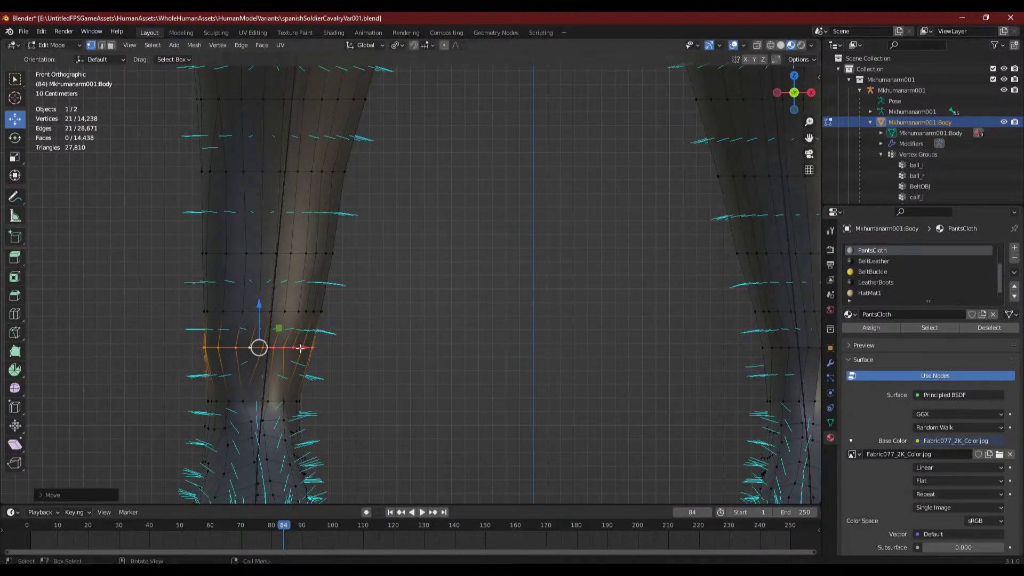
pyautogui.click(369, 349)
pyautogui.keyDown('shift'); pyautogui.moveTo(370, 349); pyautogui.dragTo(384, 262, button='middle'); pyautogui.keyUp('shift')
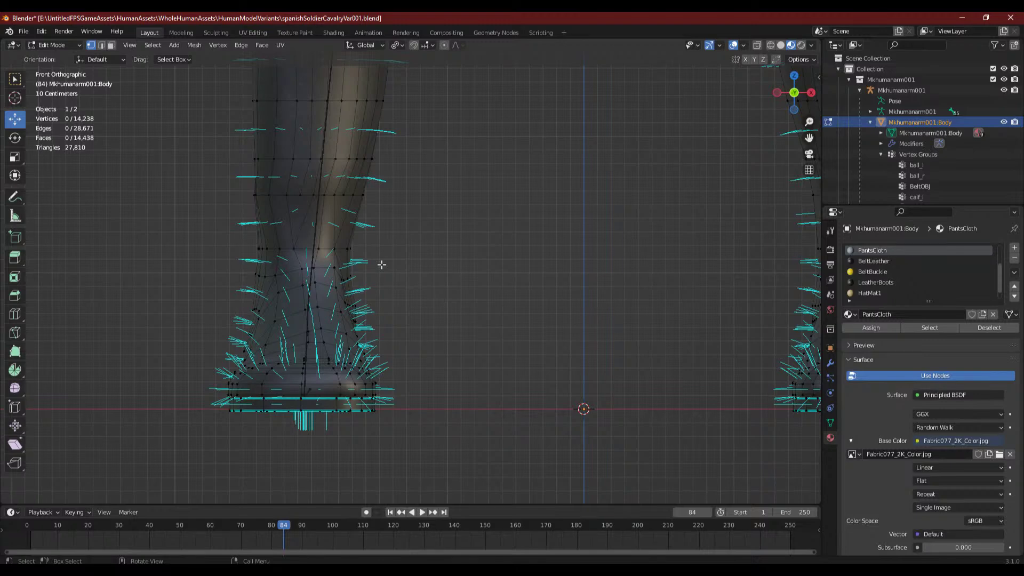
pyautogui.moveTo(382, 265); pyautogui.dragTo(405, 302, button='middle')
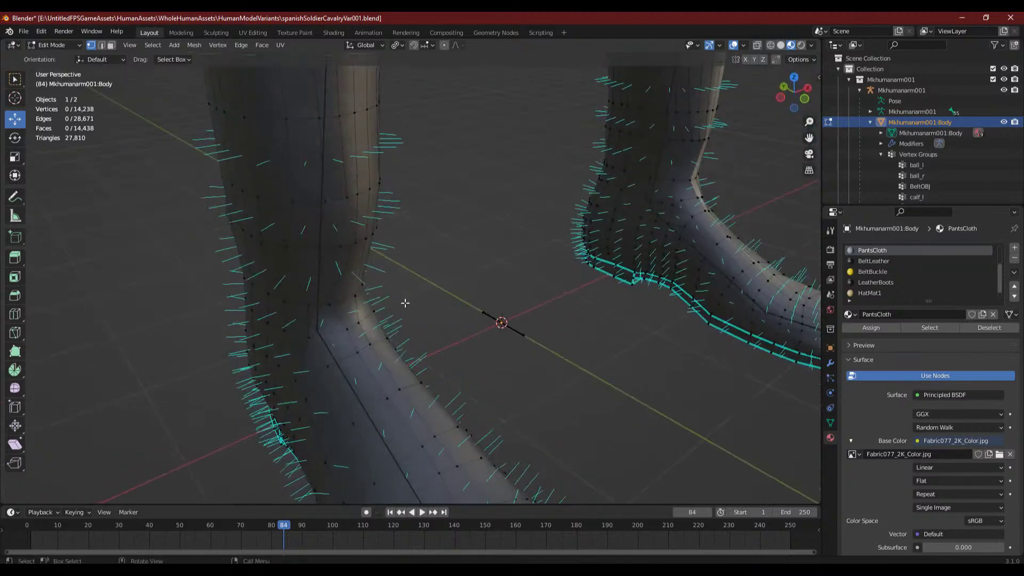
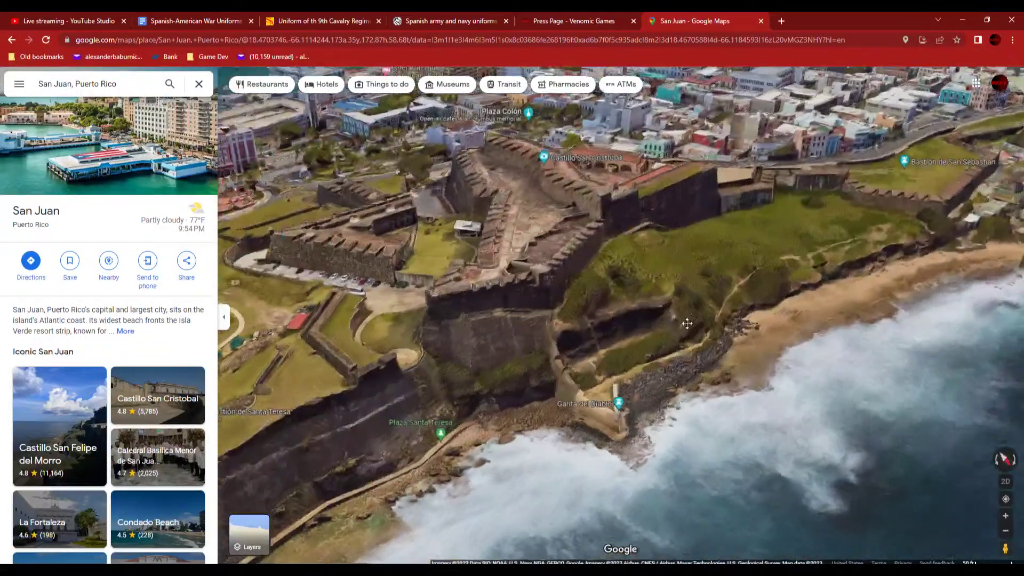
# - In a new browser tab, search Google for "castillo san cristóbal" and open its Wikipedia article
pyautogui.click(782, 21)
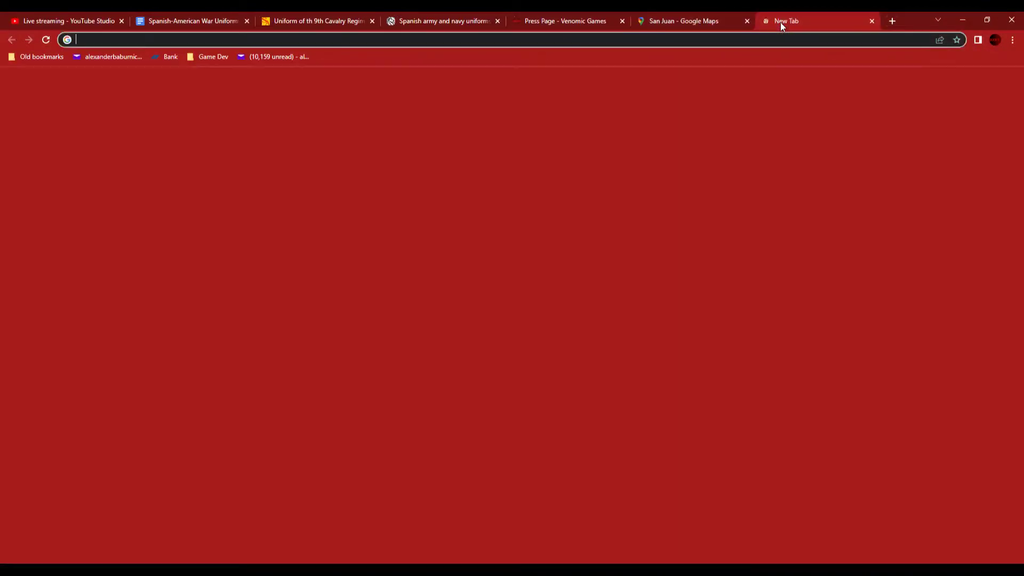
pyautogui.write('castill')
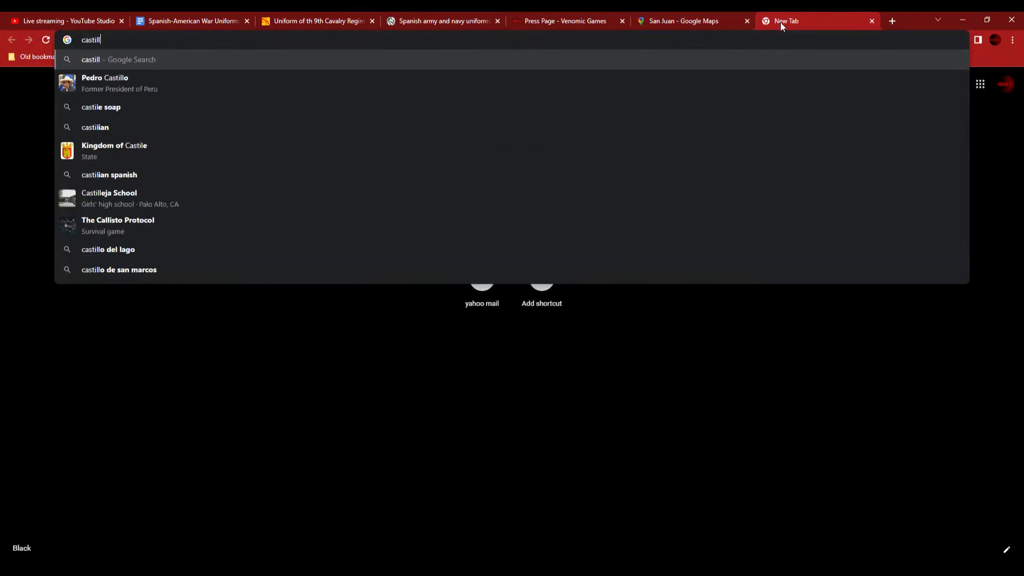
pyautogui.write('o san cristóbal')
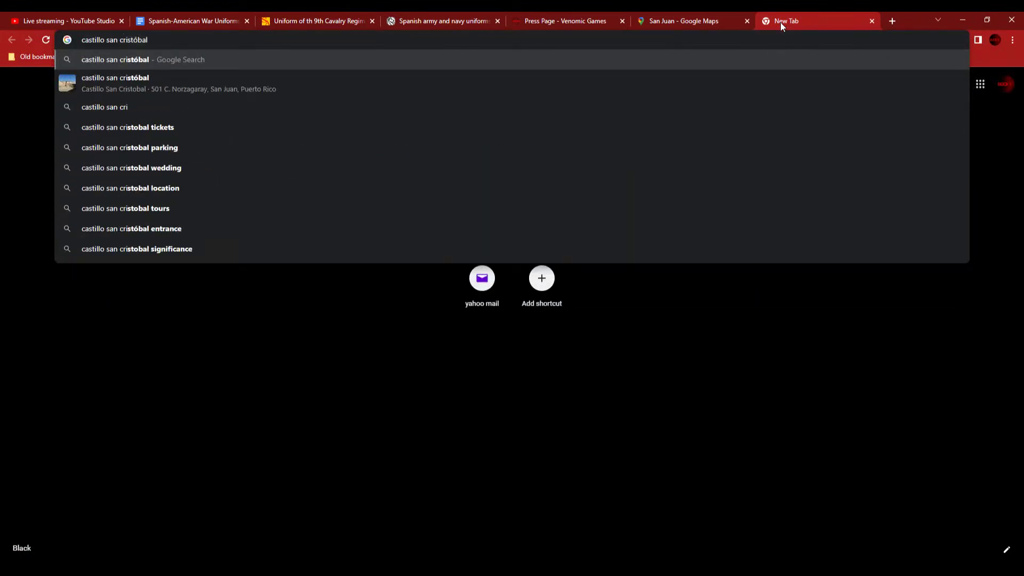
pyautogui.press('Down')
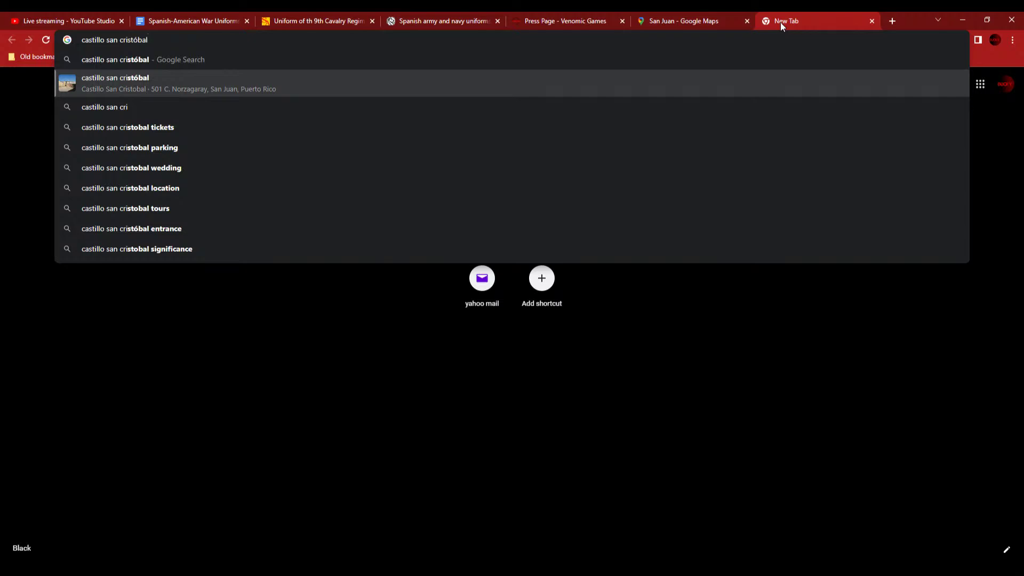
pyautogui.press('Return')
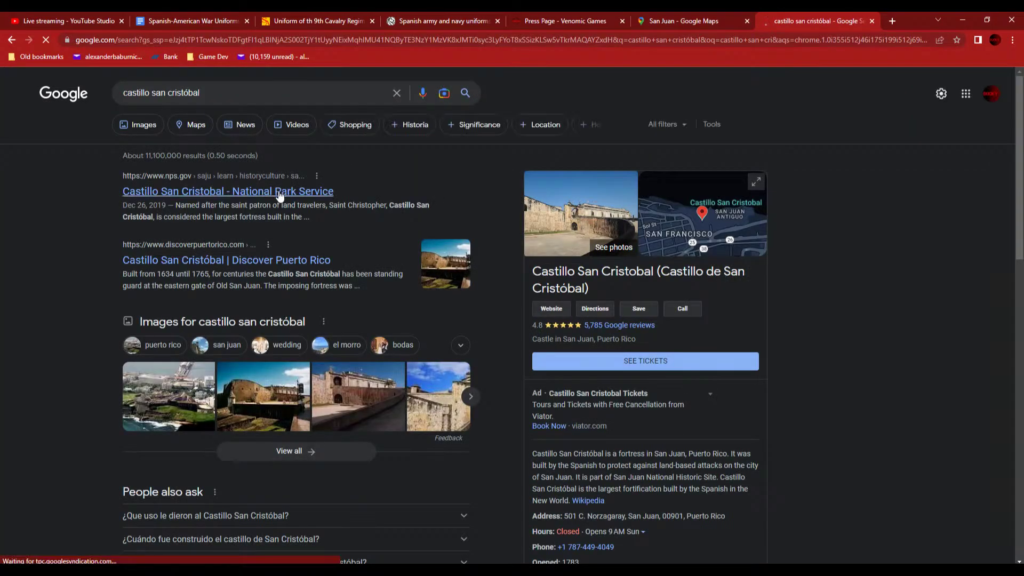
pyautogui.scroll(-2, 411, 215)
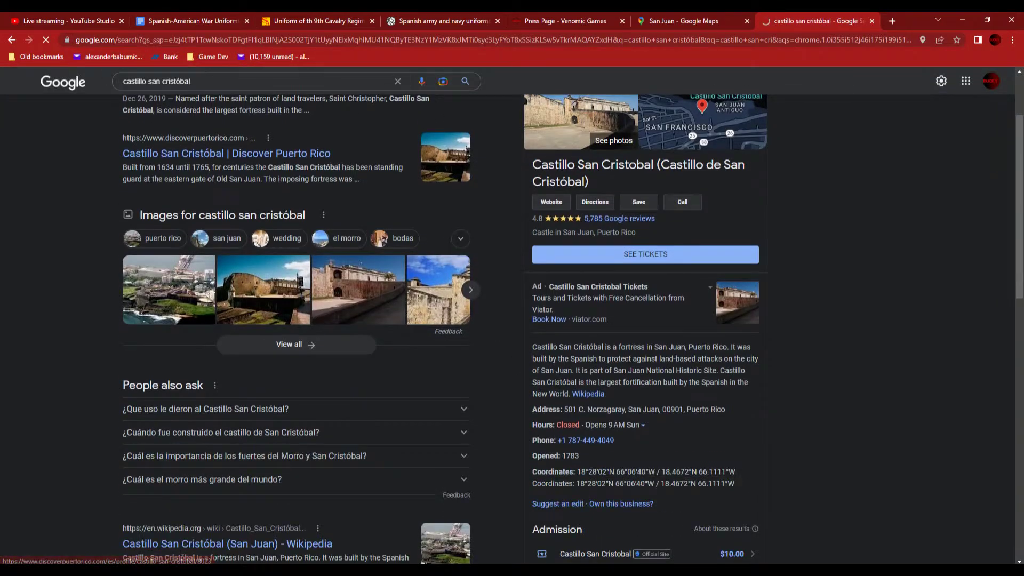
pyautogui.click(585, 396)
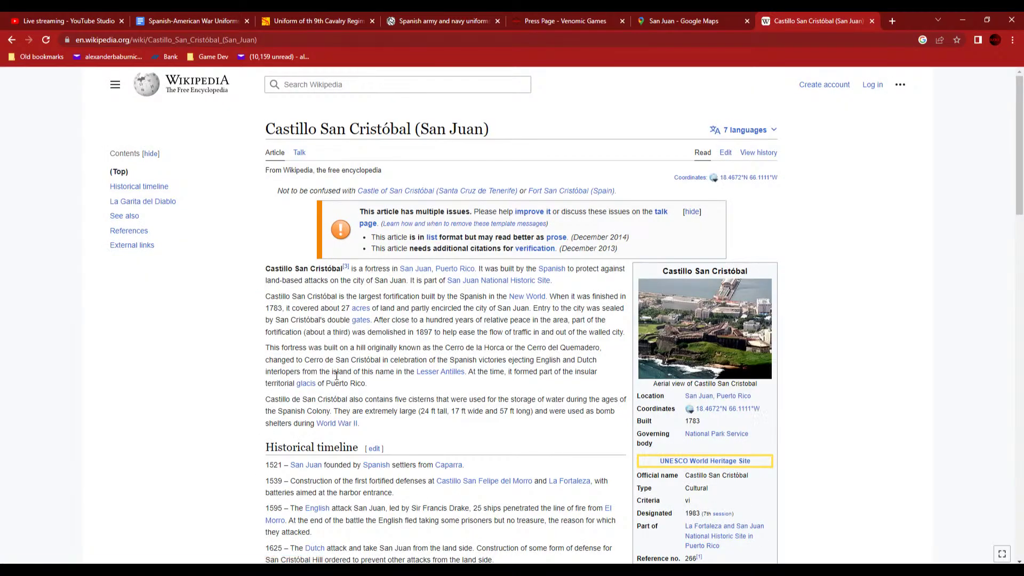
# - Examine the Castillo San Cristóbal article, focusing on the historical timeline's 1898 Spanish–American War entry and the fort photos
pyautogui.scroll(-5, 336, 376)
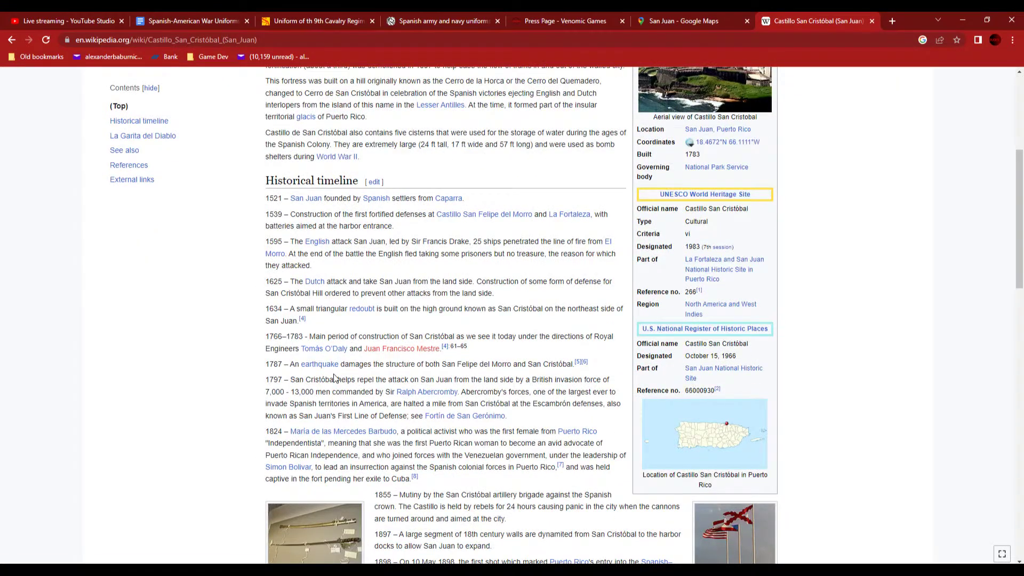
pyautogui.scroll(-15, 335, 378)
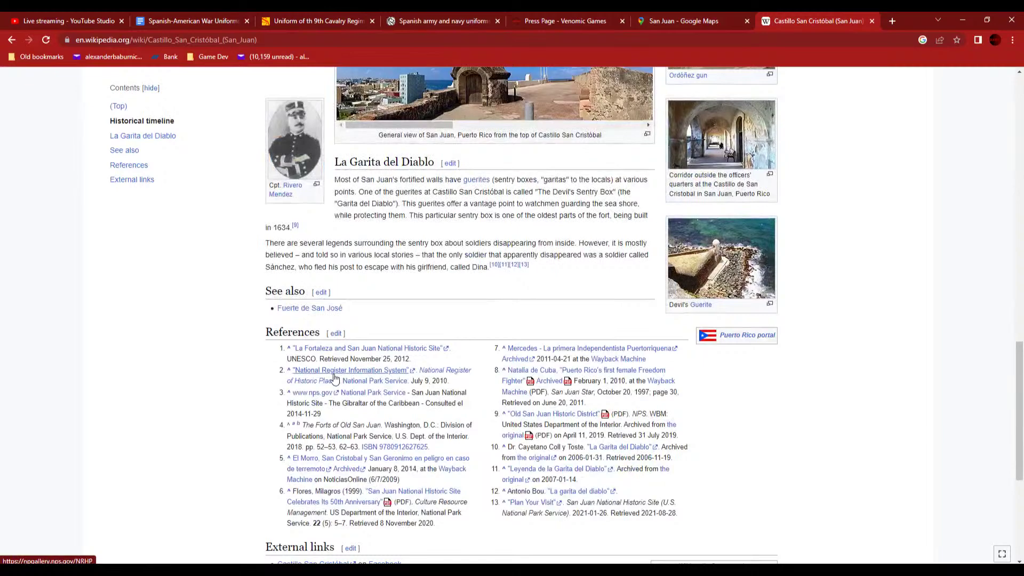
pyautogui.scroll(6, 334, 377)
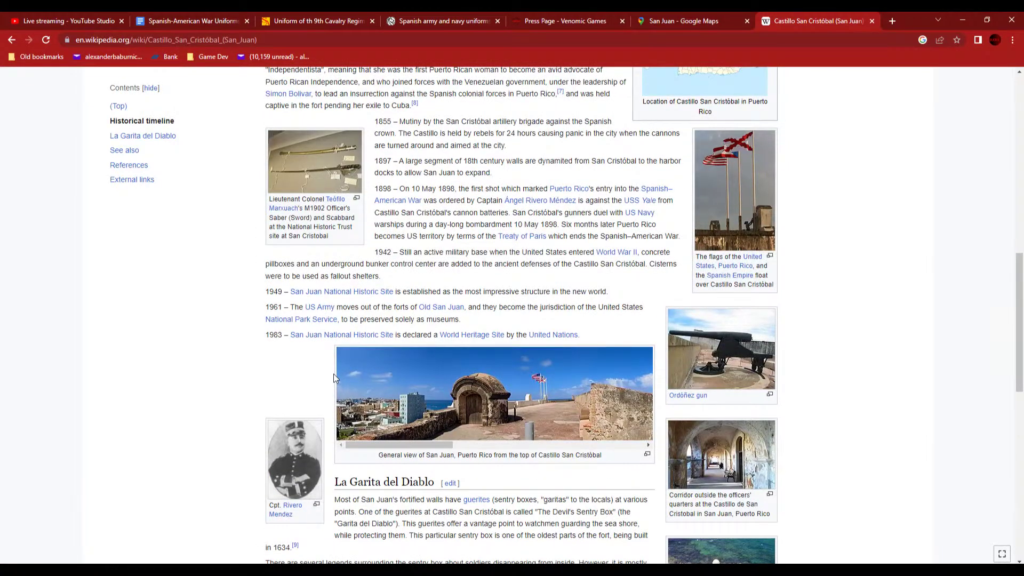
pyautogui.scroll(4, 334, 377)
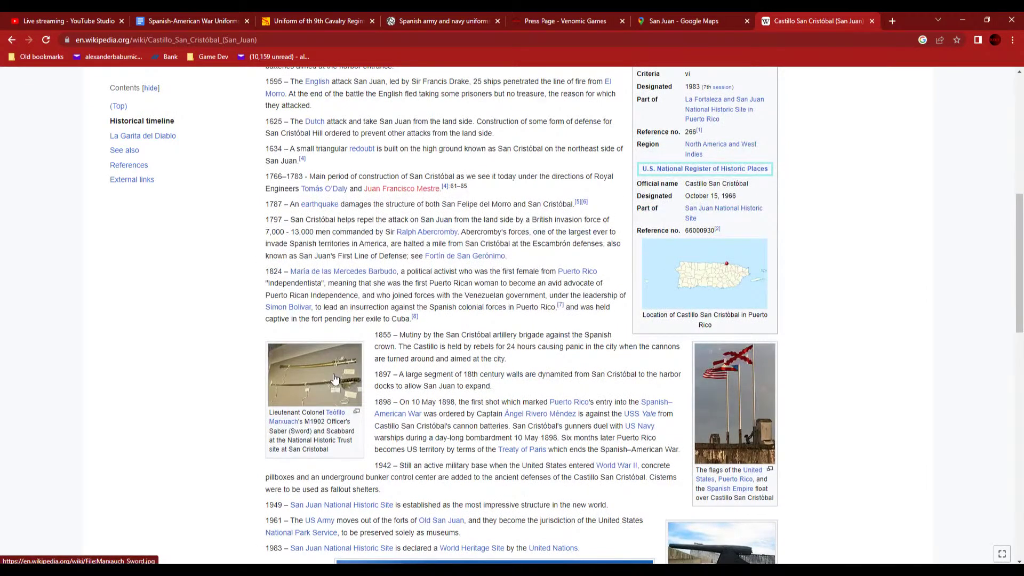
pyautogui.scroll(-1, 259, 305)
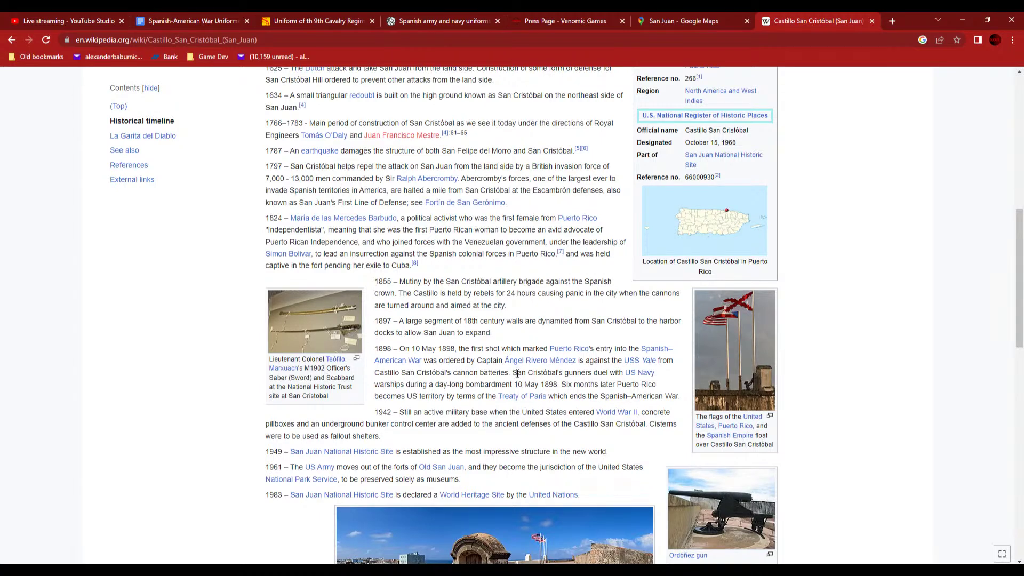
pyautogui.moveTo(512, 373); pyautogui.dragTo(567, 374)
pyautogui.click(596, 373)
pyautogui.scroll(4, 472, 411)
pyautogui.scroll(-3, 472, 406)
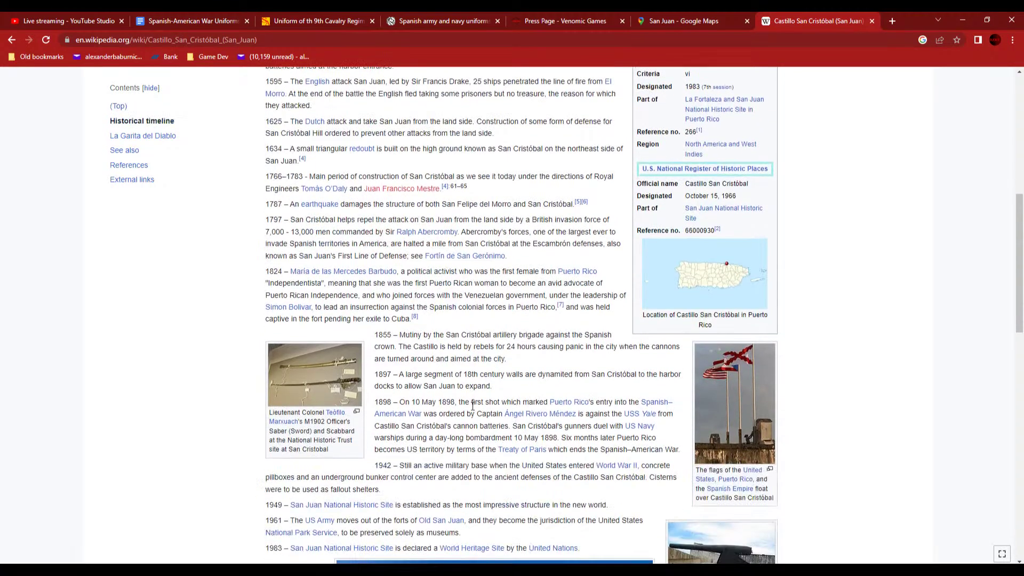
pyautogui.scroll(-5, 472, 405)
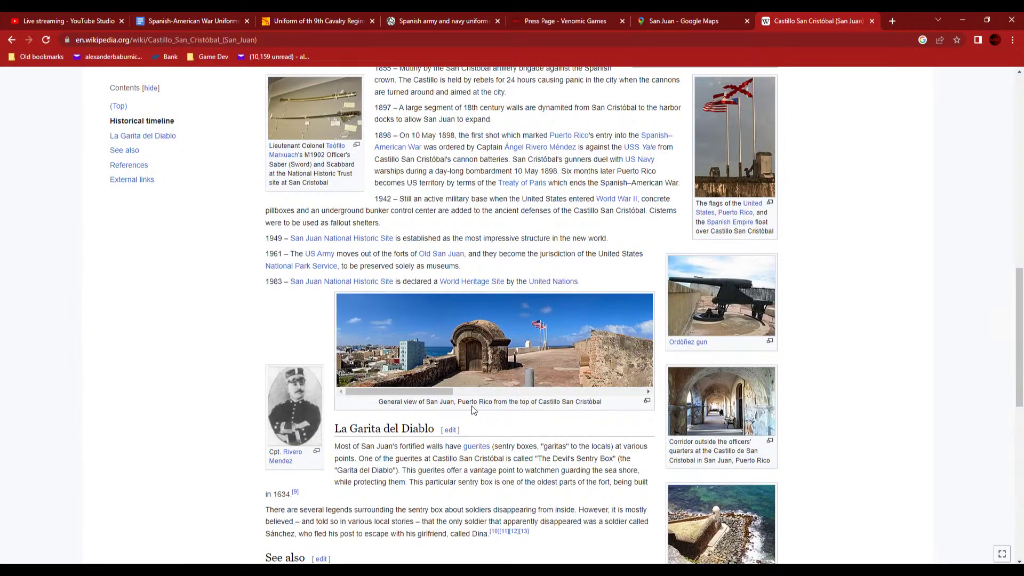
pyautogui.scroll(3, 472, 409)
pyautogui.scroll(1, 471, 409)
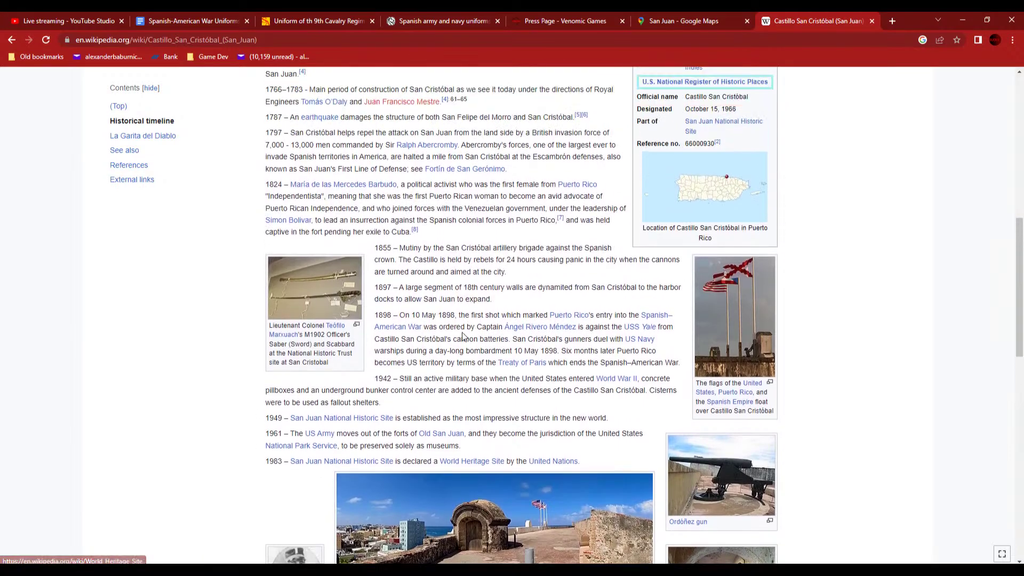
# - In another new tab, search for "battles of spanish american war" and open the Wikipedia list of battles
pyautogui.click(892, 20)
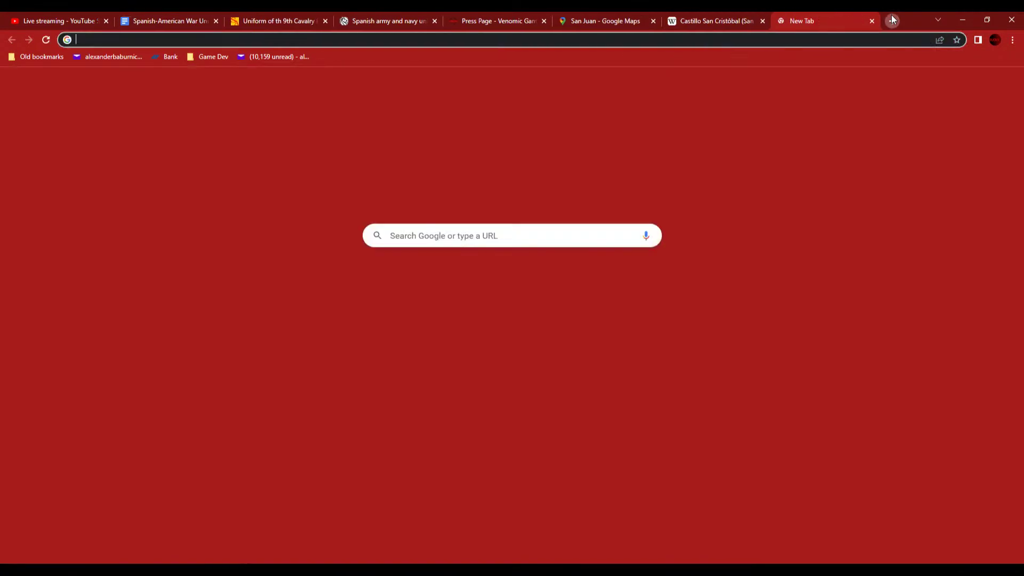
pyautogui.write('battl')
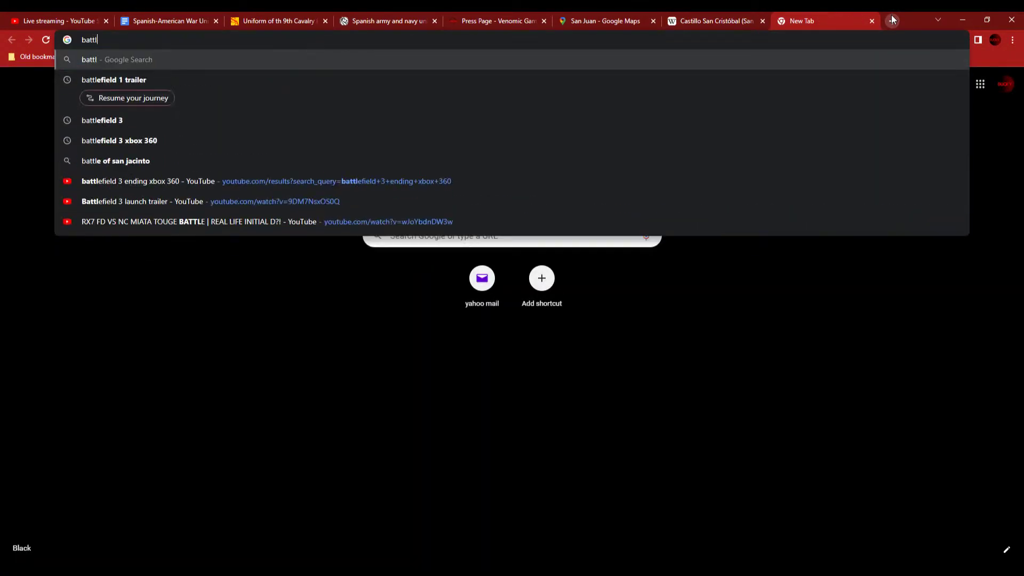
pyautogui.write('es of the')
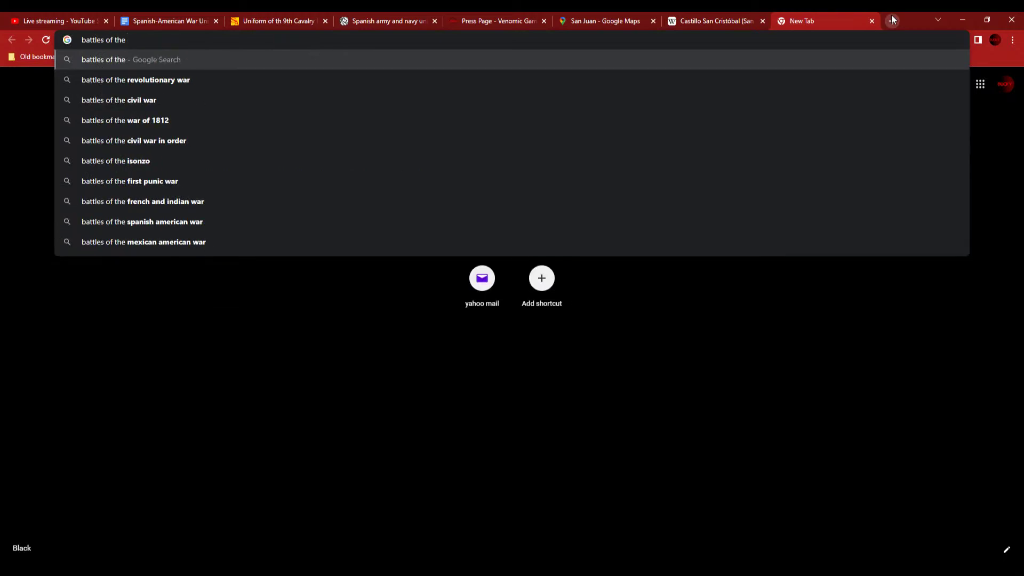
pyautogui.press('BackSpace')
pyautogui.press('BackSpace')
pyautogui.press('BackSpace')
pyautogui.press('BackSpace')
pyautogui.press('Down')
pyautogui.press('Return')
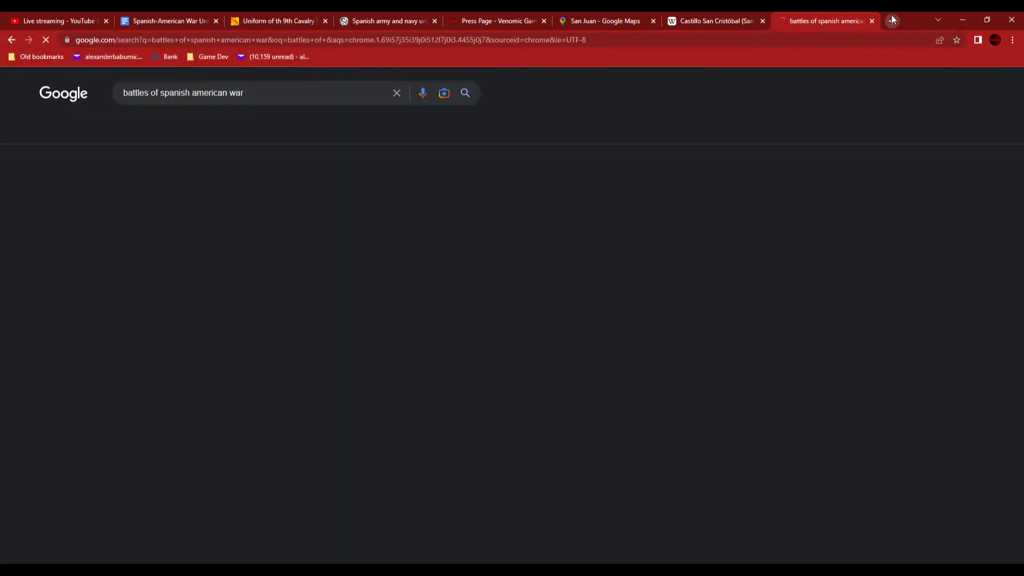
pyautogui.click(197, 327)
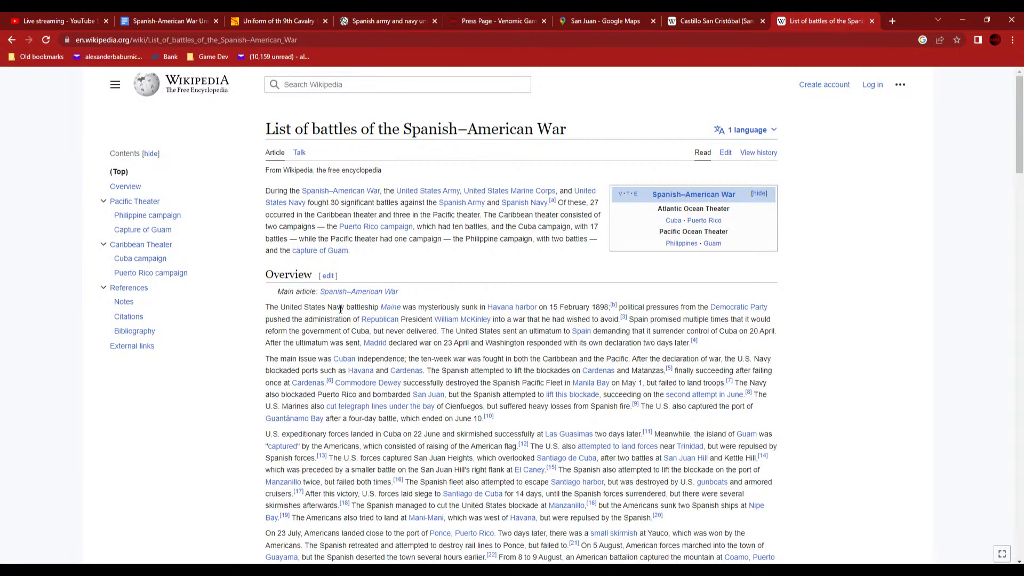
# - Examine the list of Spanish–American War battles, focusing on the dates and conclusions in the Cuba campaign table
pyautogui.scroll(-4, 341, 309)
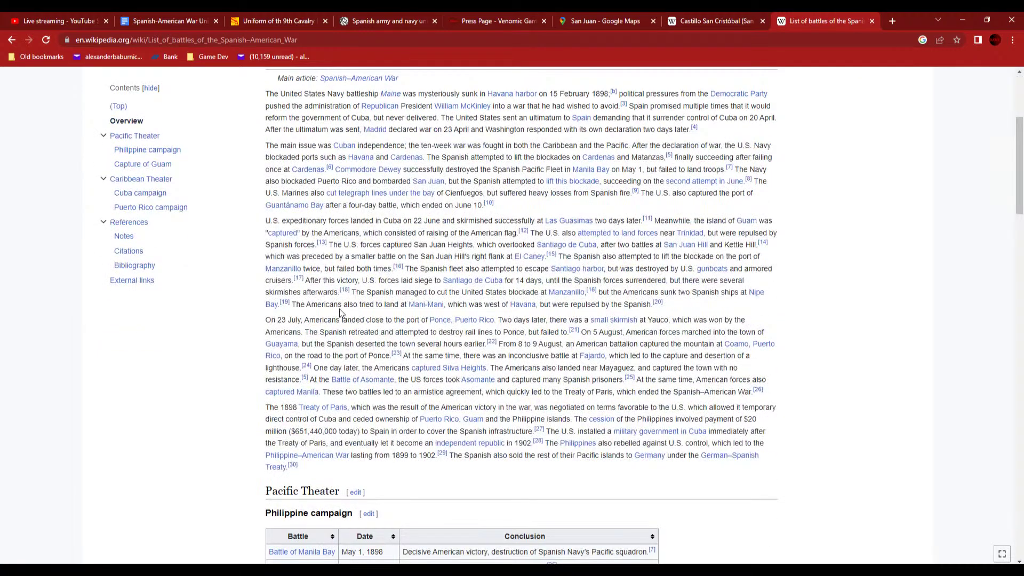
pyautogui.scroll(-3, 340, 312)
pyautogui.scroll(-5, 337, 309)
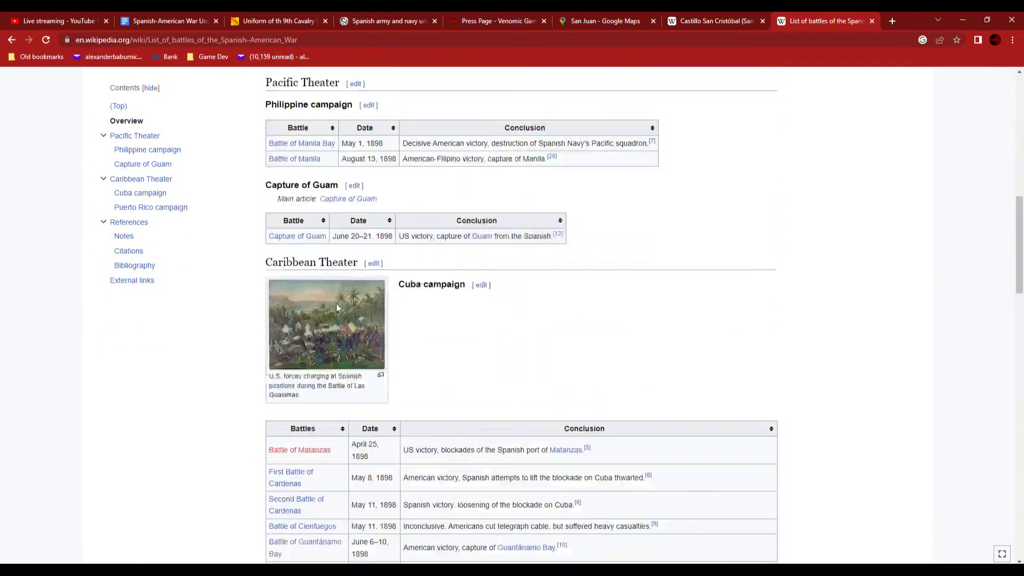
pyautogui.scroll(-1, 336, 309)
pyautogui.scroll(-5, 337, 305)
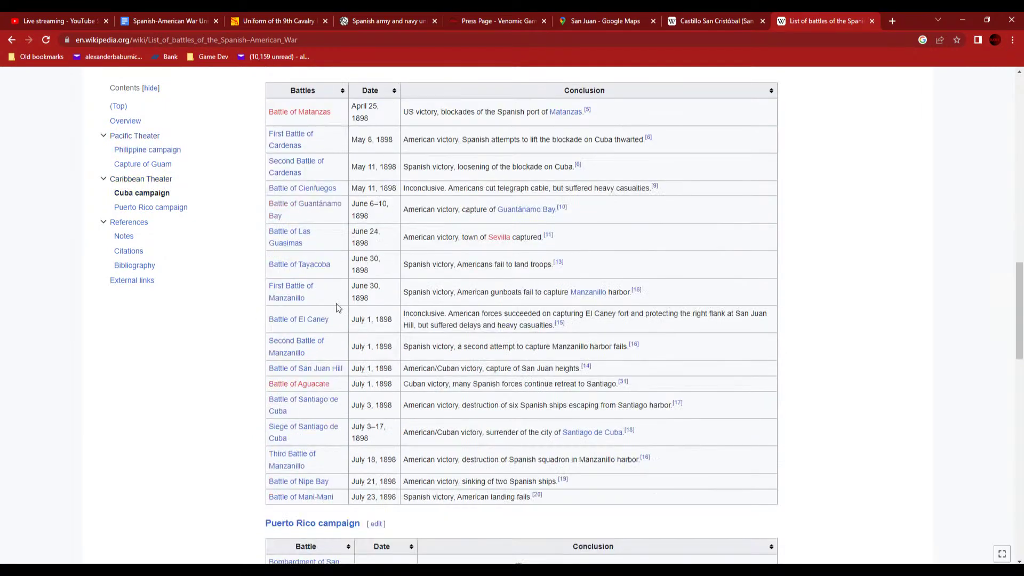
pyautogui.scroll(6, 336, 308)
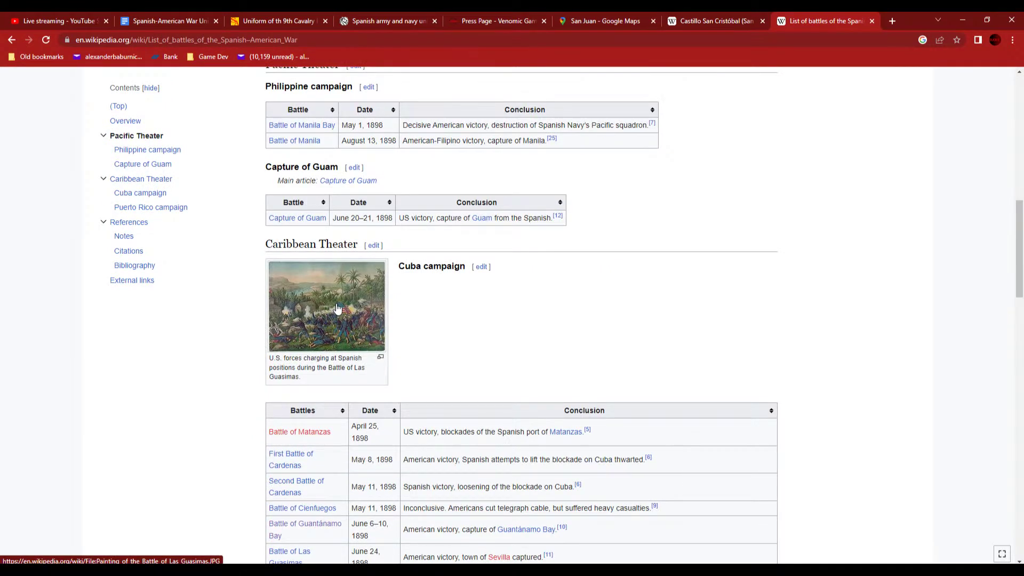
pyautogui.scroll(-4, 336, 309)
pyautogui.scroll(4, 331, 315)
pyautogui.scroll(-4, 332, 316)
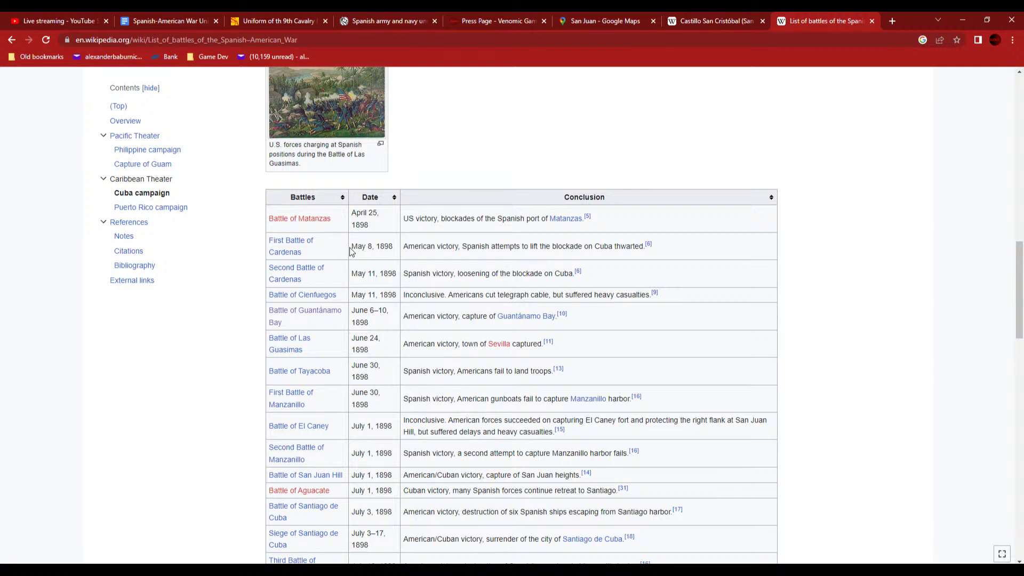
pyautogui.scroll(-1, 352, 251)
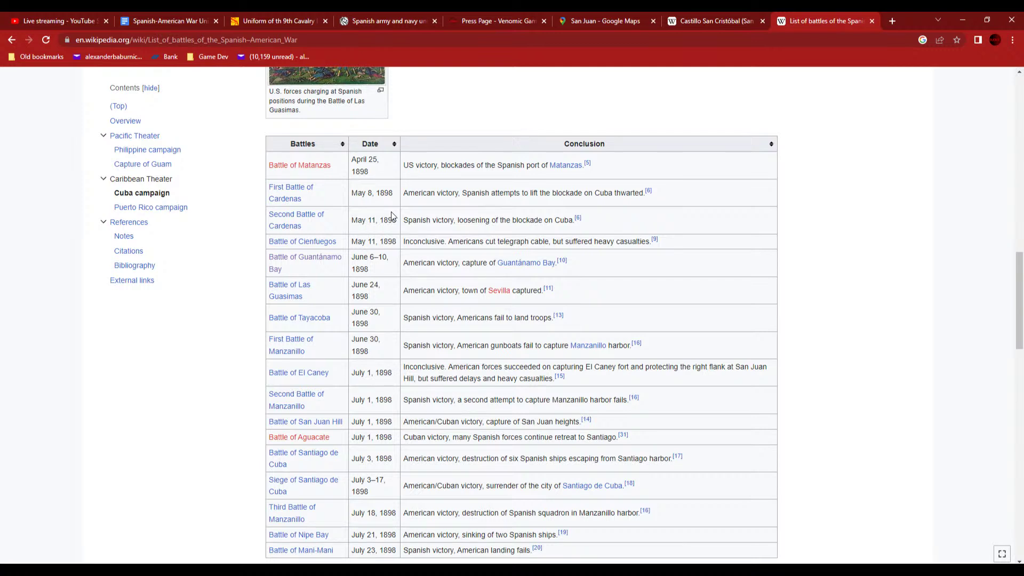
# - In a new browser tab, search for "castillo san felipe del morro" and open the fort's location in Google Maps
pyautogui.click(892, 20)
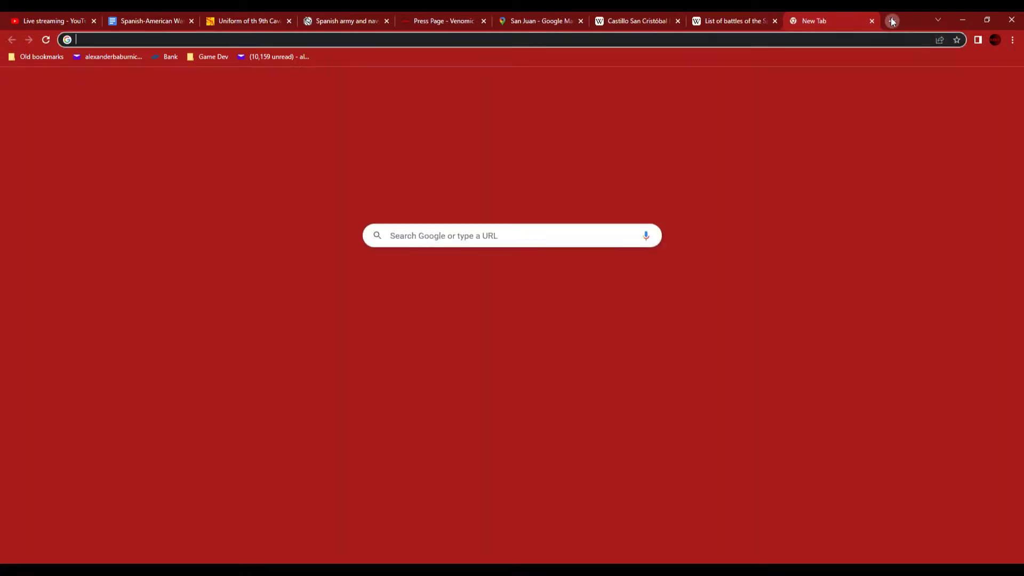
pyautogui.write('cat')
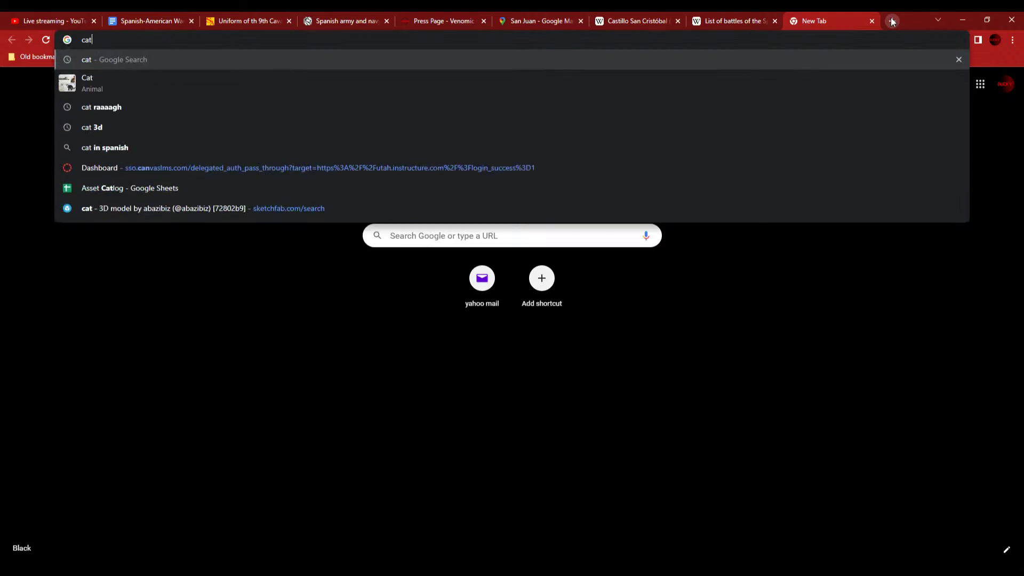
pyautogui.press('BackSpace')
pyautogui.write('stillo')
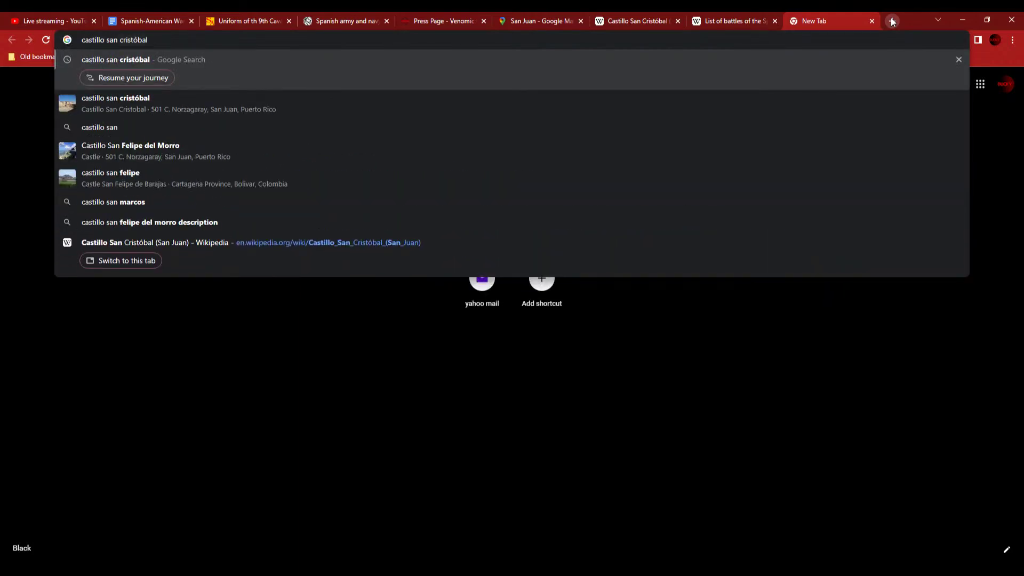
pyautogui.write(' san felipe del morro')
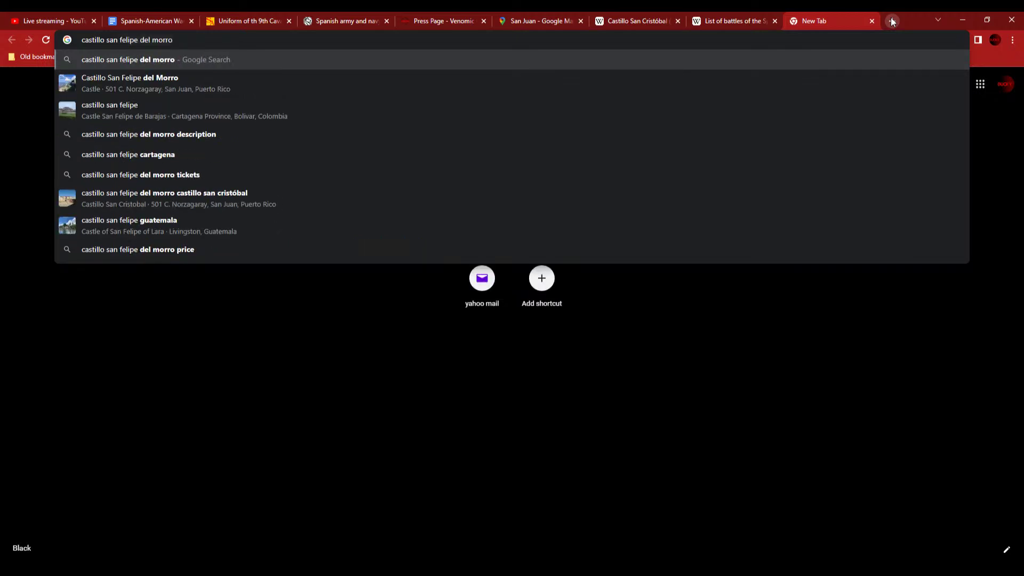
pyautogui.press('Return')
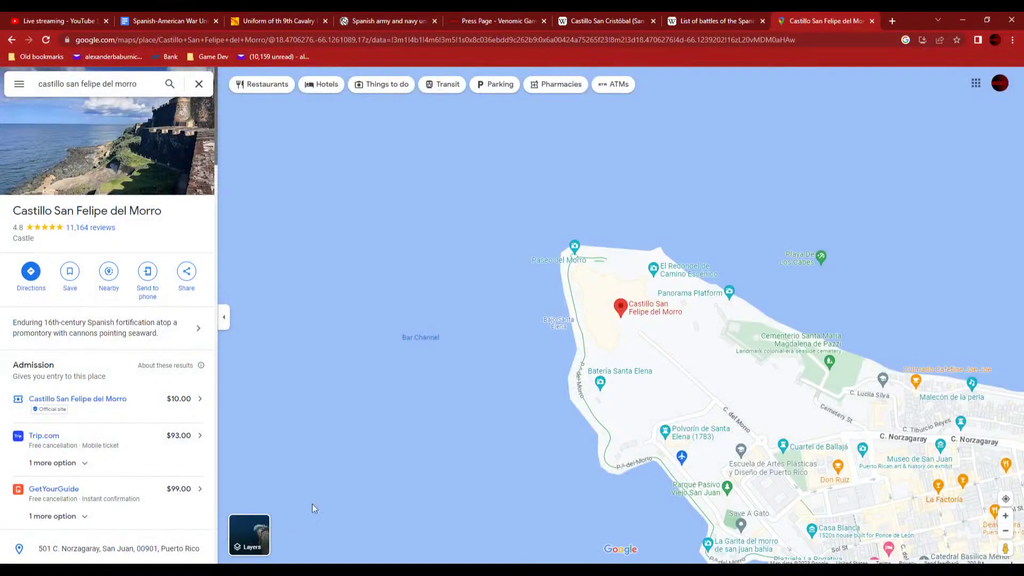
# - Switch the map to 3D satellite imagery and examine Castillo San Felipe del Morro's layout and its position at the San Juan Bay entrance
pyautogui.scroll(-3, 501, 374)
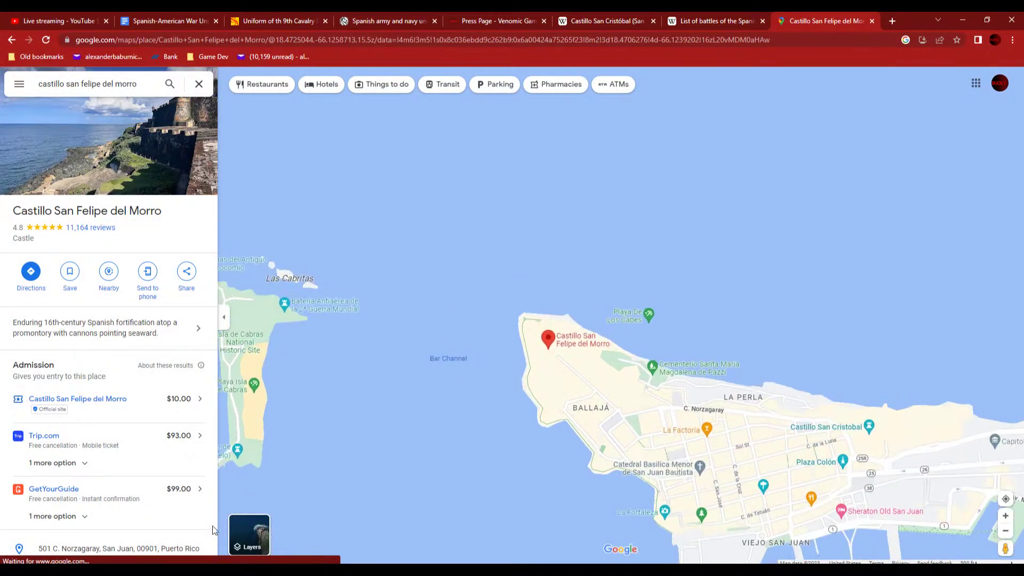
pyautogui.click(249, 534)
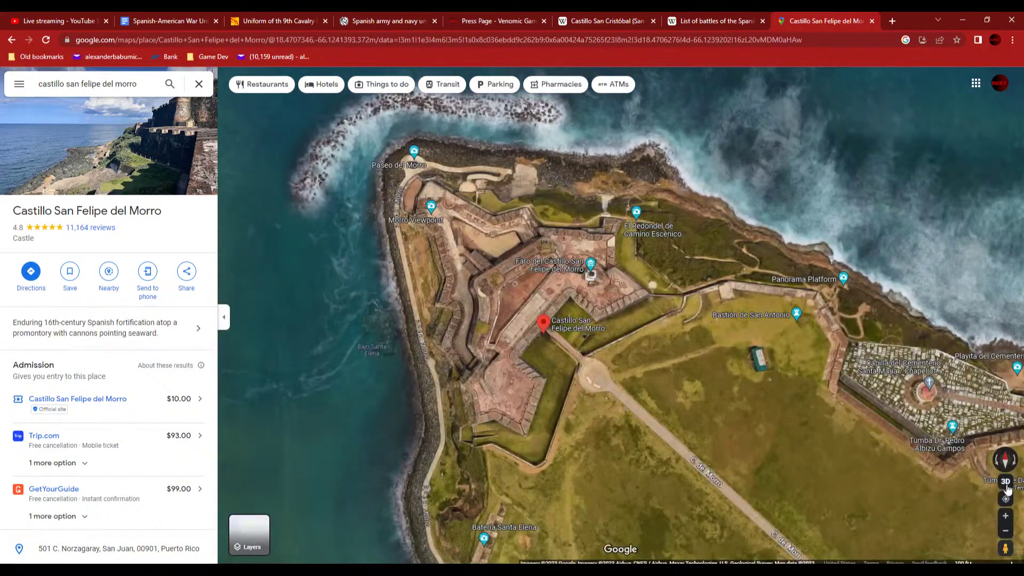
pyautogui.scroll(-3, 616, 390)
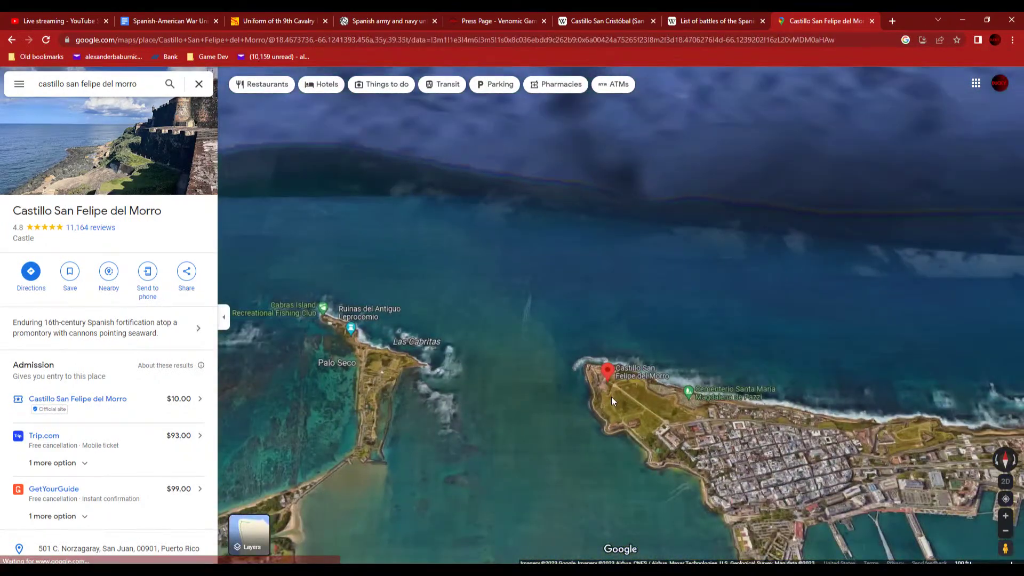
pyautogui.scroll(-3, 611, 397)
pyautogui.scroll(-2, 645, 222)
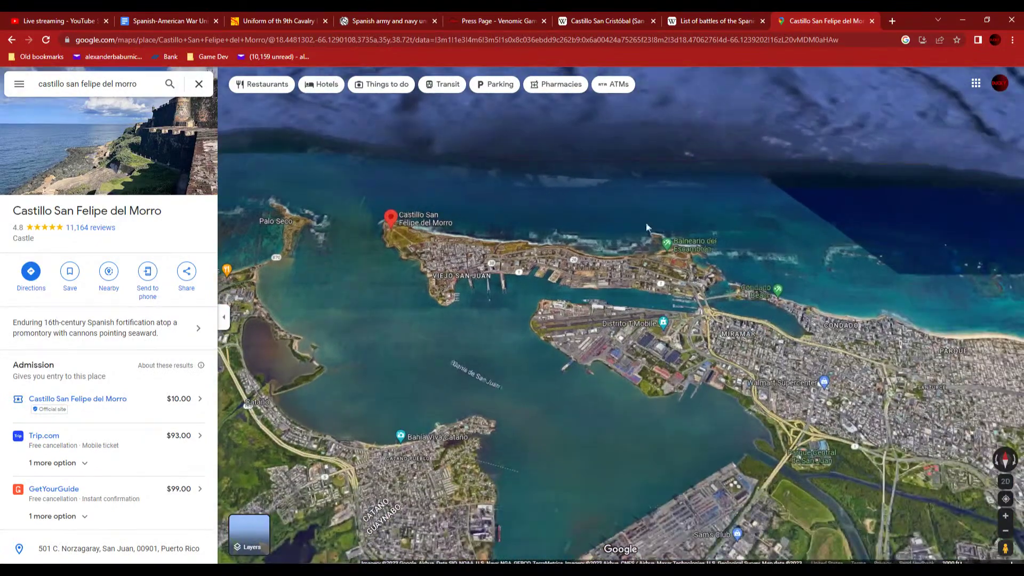
pyautogui.scroll(3, 646, 228)
pyautogui.moveTo(331, 248); pyautogui.dragTo(699, 238)
pyautogui.scroll(-4, 482, 229)
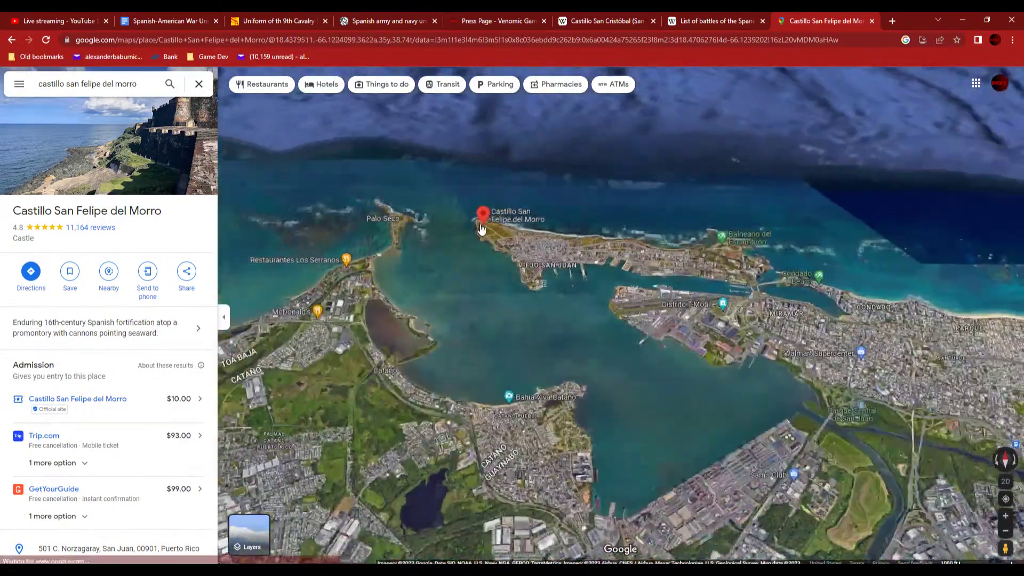
pyautogui.scroll(-2, 482, 230)
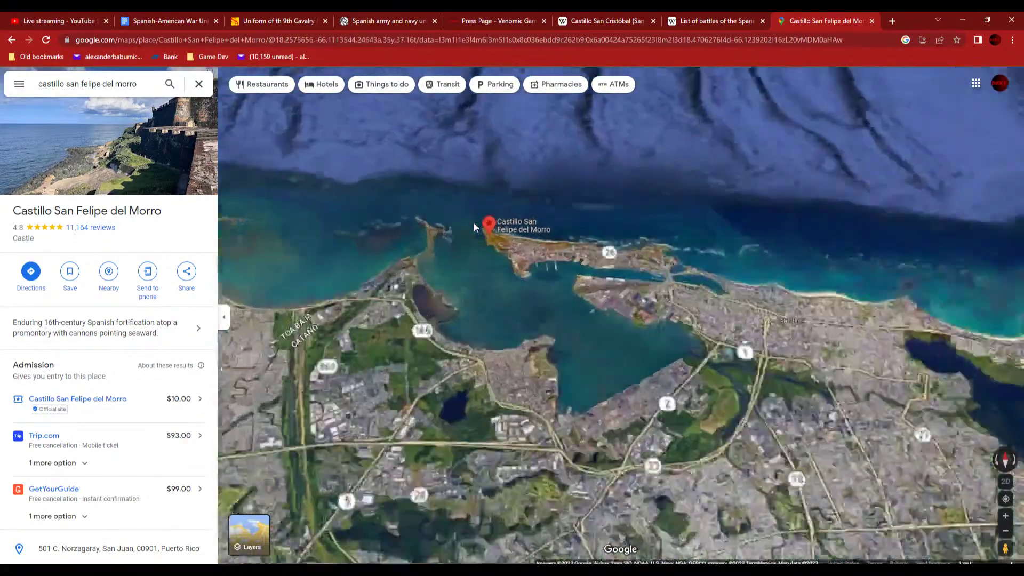
pyautogui.scroll(2, 482, 243)
pyautogui.scroll(2, 506, 246)
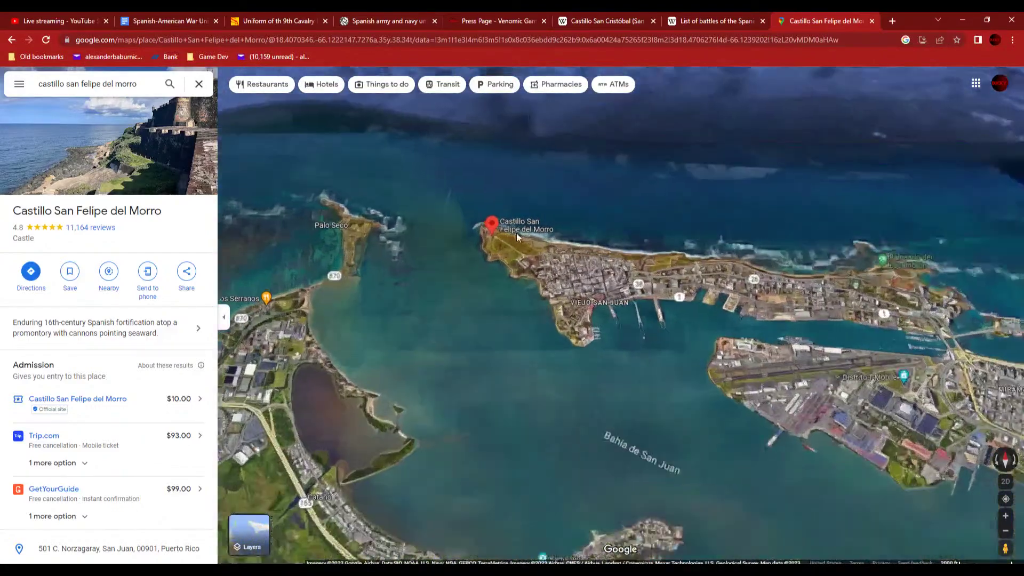
pyautogui.scroll(2, 494, 274)
pyautogui.scroll(2, 492, 203)
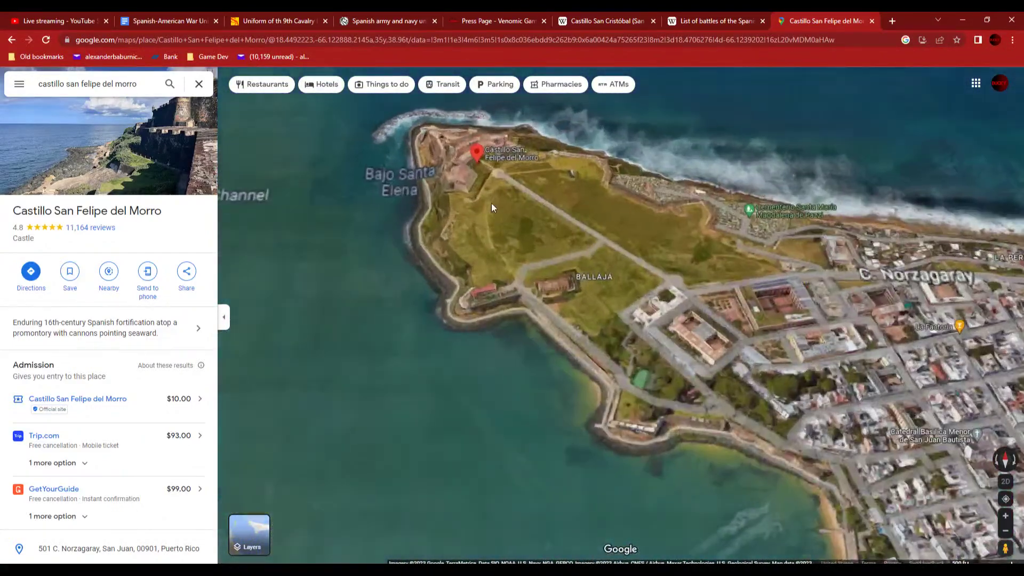
pyautogui.moveTo(618, 206); pyautogui.dragTo(667, 292)
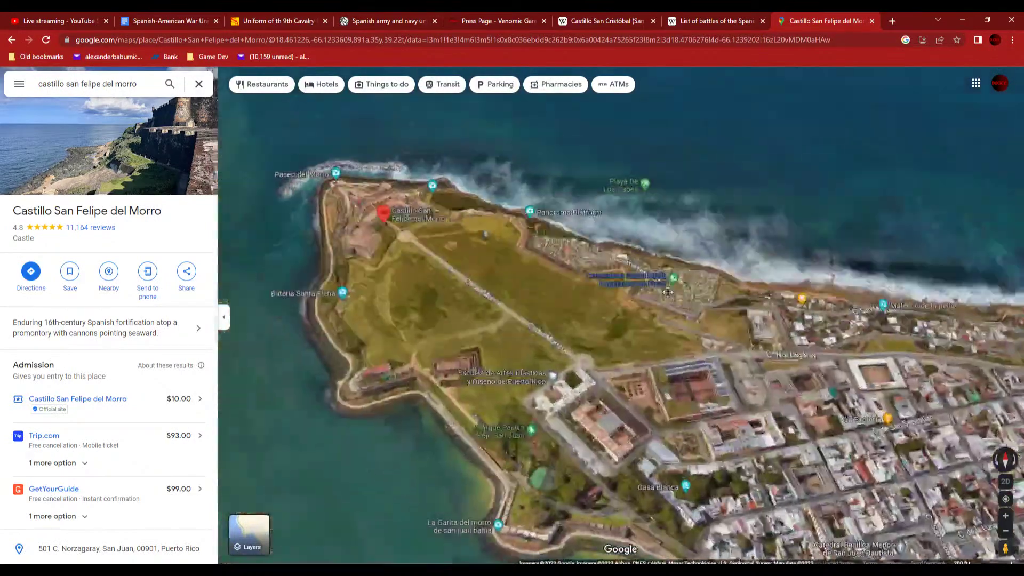
pyautogui.scroll(5, 373, 252)
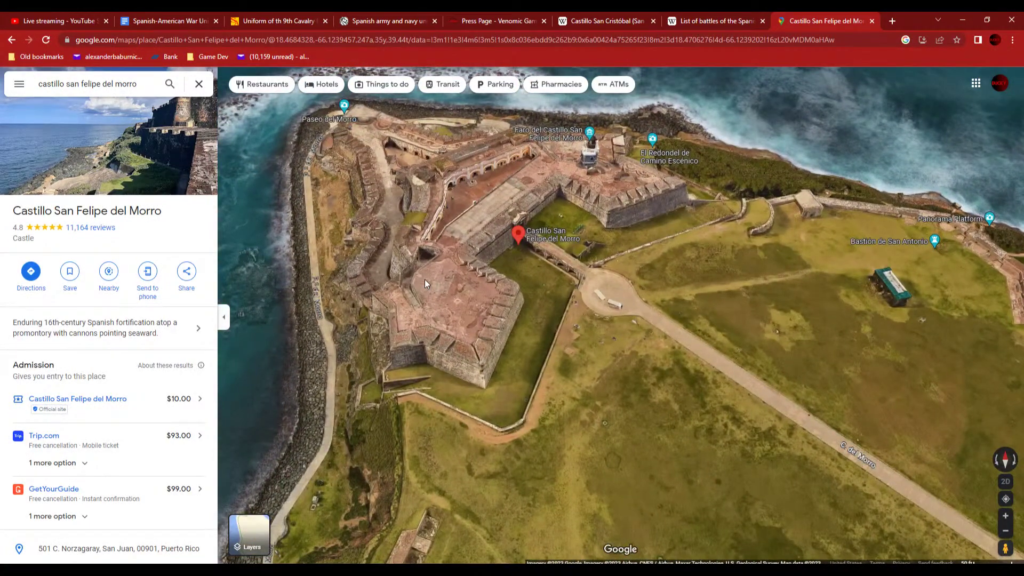
# - In the Castillo San Cristóbal tab, search Google for "castillo san felipe del morro" instead and open the fort's Wikipedia article
pyautogui.click(625, 20)
pyautogui.scroll(2, 520, 214)
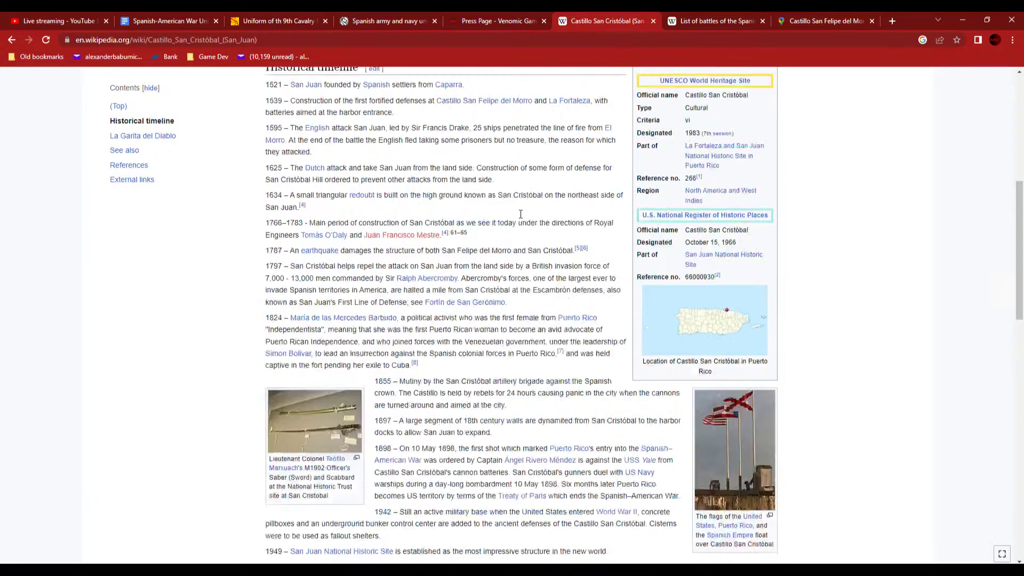
pyautogui.scroll(5, 520, 214)
pyautogui.click(12, 40)
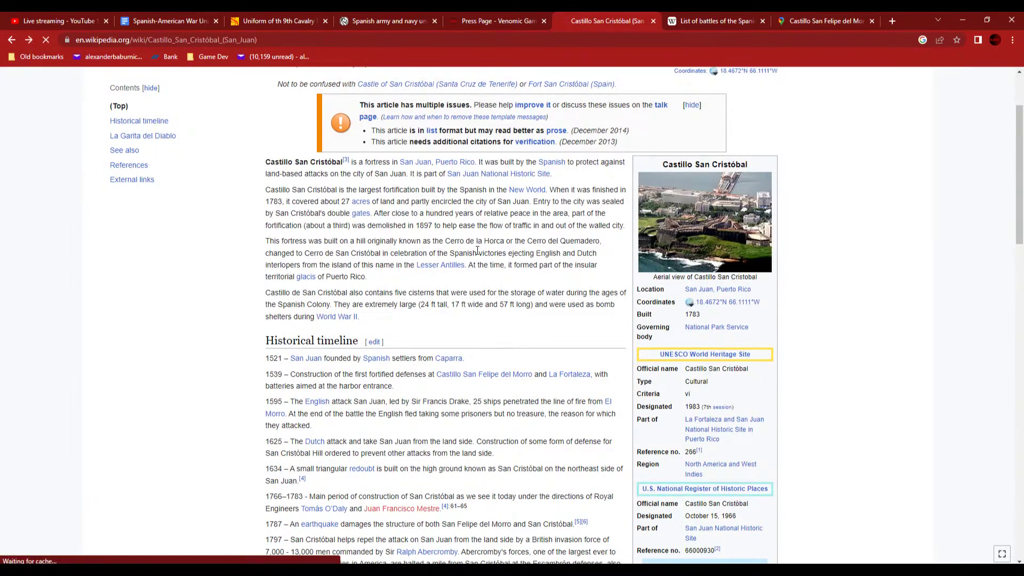
pyautogui.scroll(2, 237, 107)
pyautogui.moveTo(237, 100); pyautogui.dragTo(87, 90)
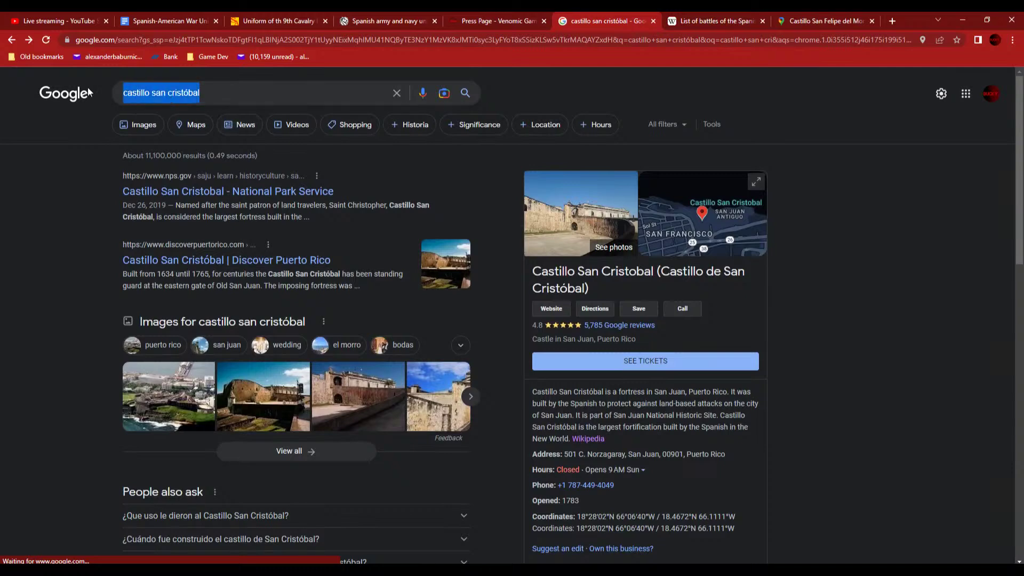
pyautogui.write('casti')
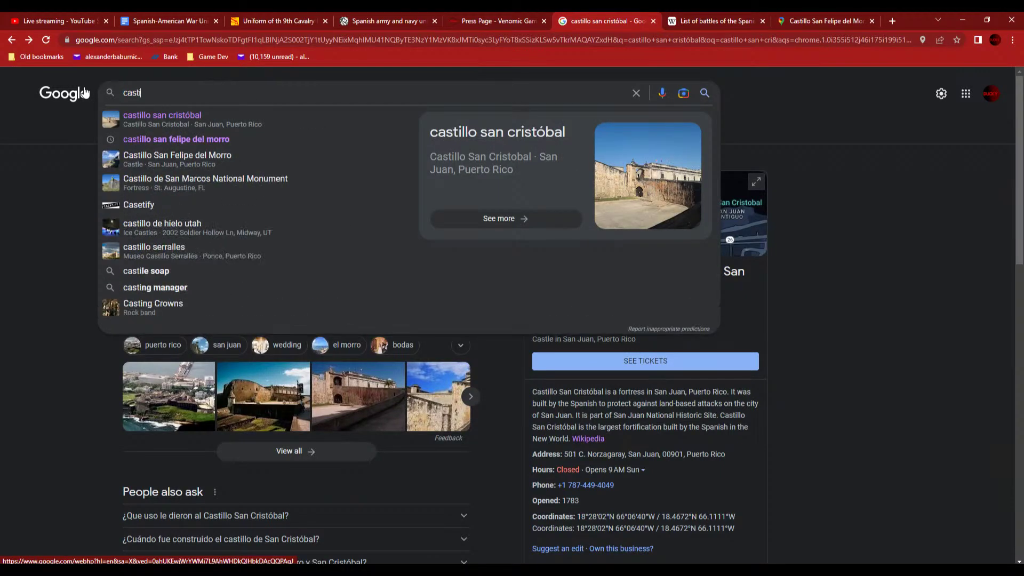
pyautogui.press('Down')
pyautogui.press('Down')
pyautogui.press('Return')
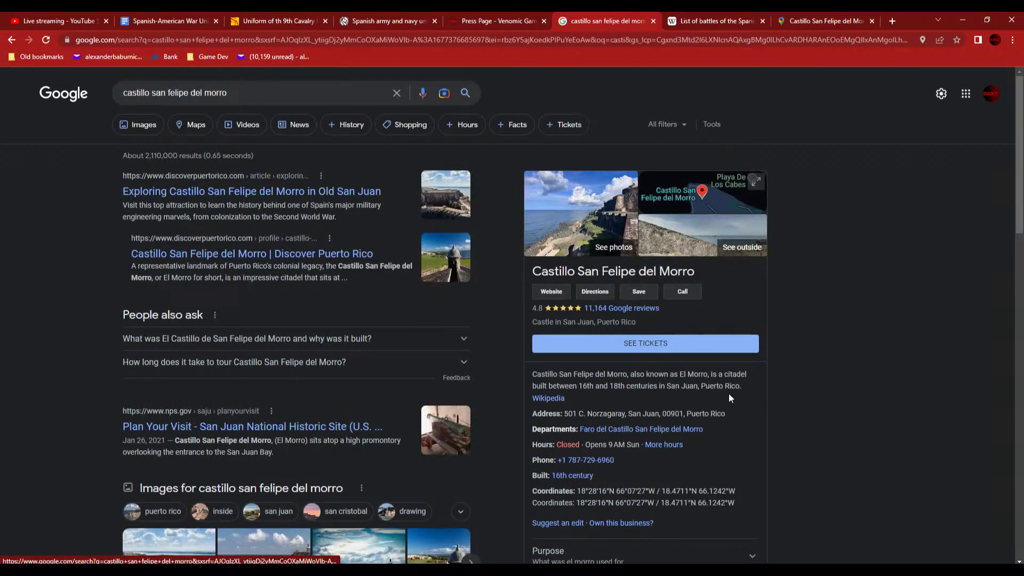
pyautogui.scroll(-3, 645, 389)
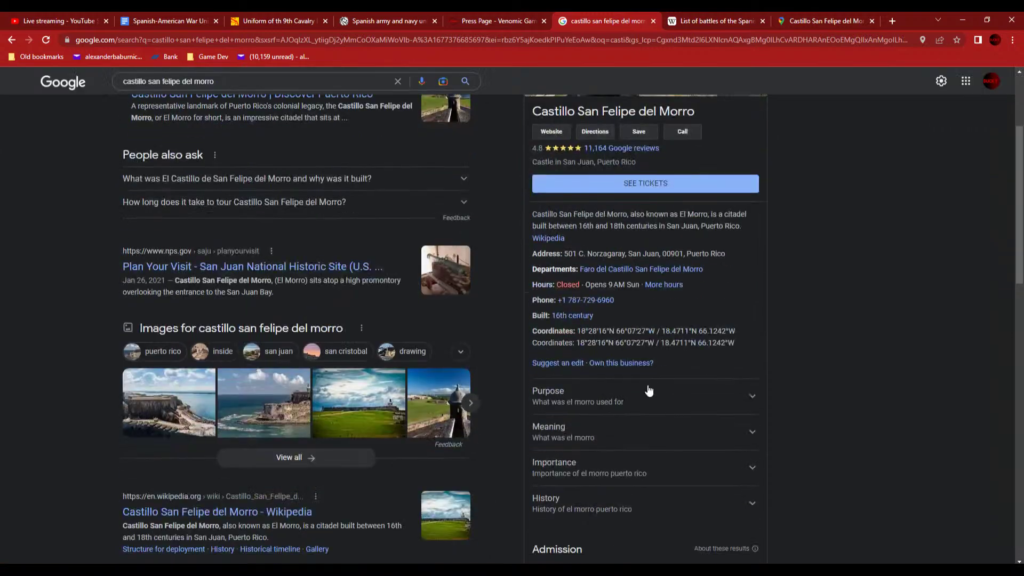
pyautogui.click(555, 242)
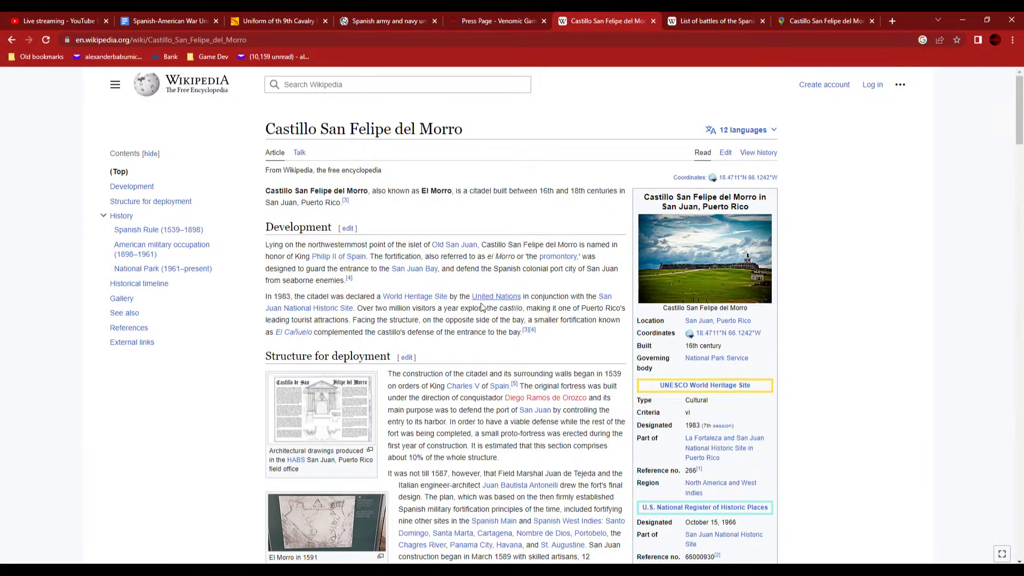
# - Examine El Morro's history in the article, focusing on the 1898 Spanish–American War bombardment, and briefly check back with the battles list
pyautogui.scroll(-4, 457, 349)
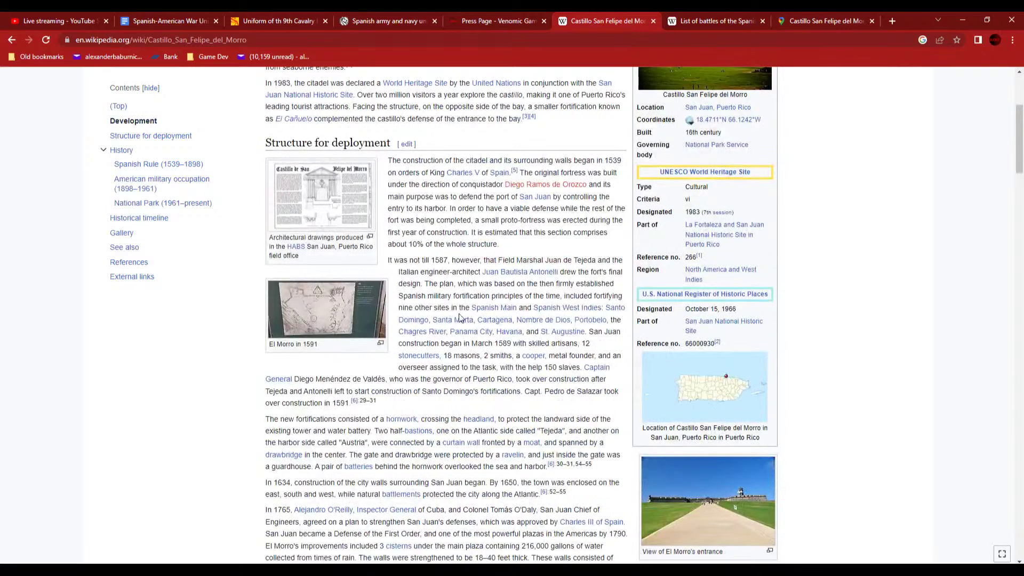
pyautogui.scroll(2, 460, 317)
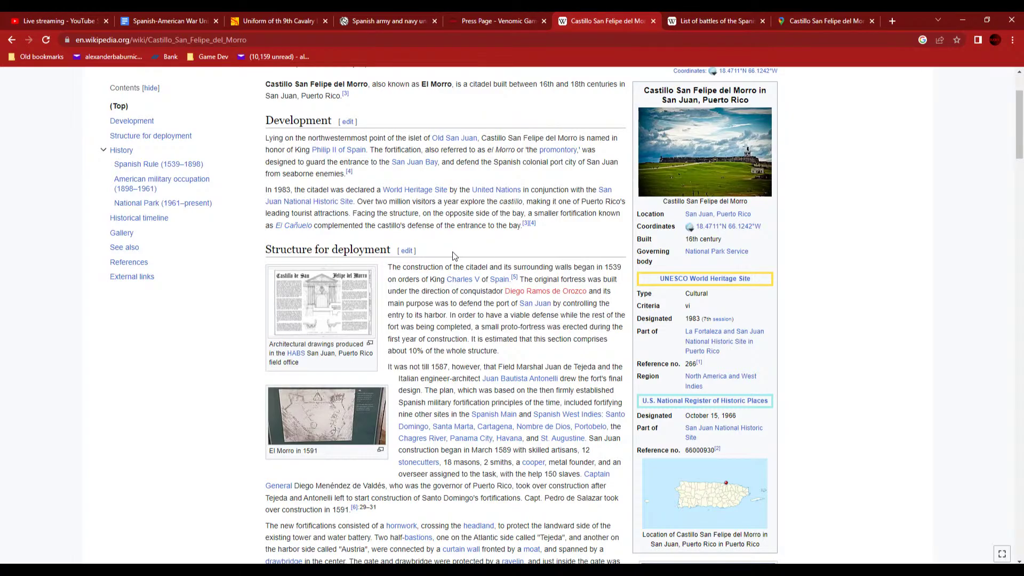
pyautogui.scroll(-20, 452, 256)
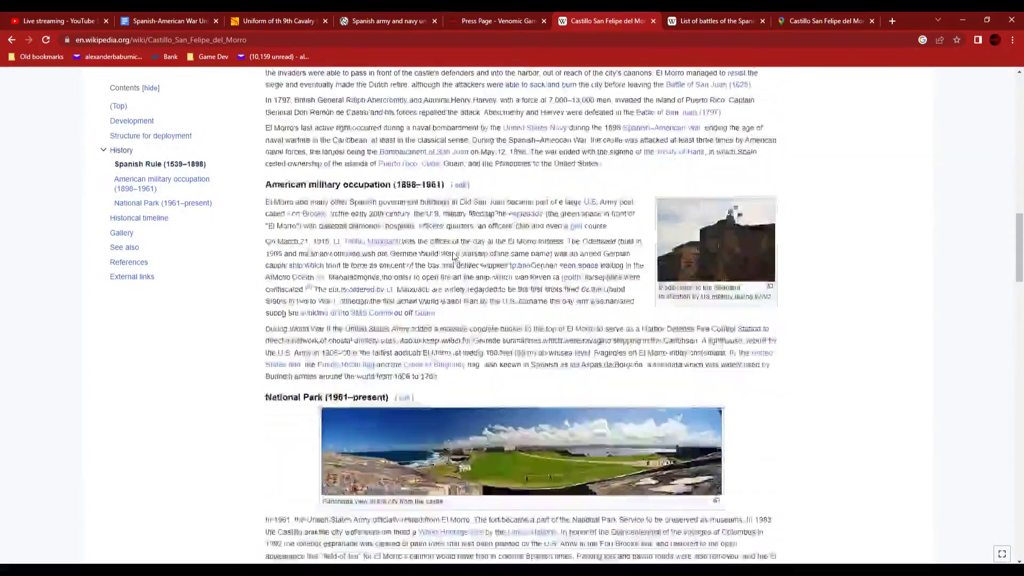
pyautogui.scroll(-4, 452, 256)
pyautogui.scroll(4, 453, 253)
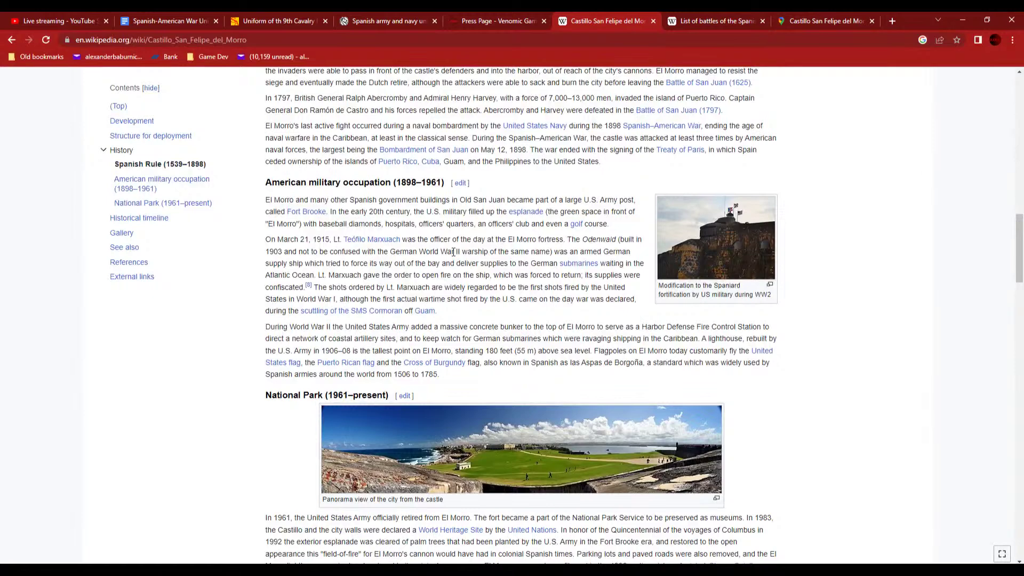
pyautogui.moveTo(396, 182); pyautogui.dragTo(417, 183)
pyautogui.click(430, 209)
pyautogui.scroll(3, 431, 209)
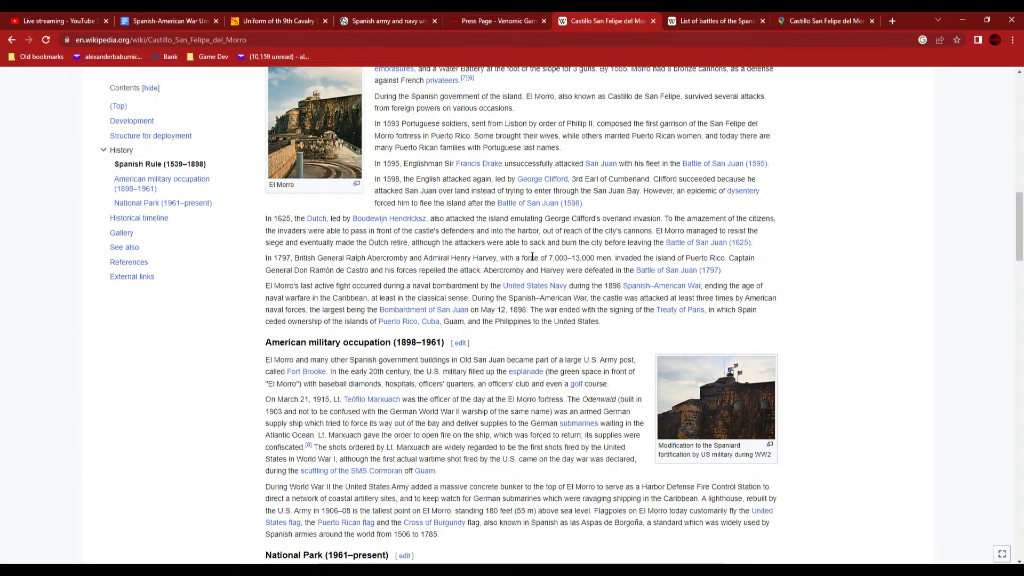
pyautogui.click(707, 21)
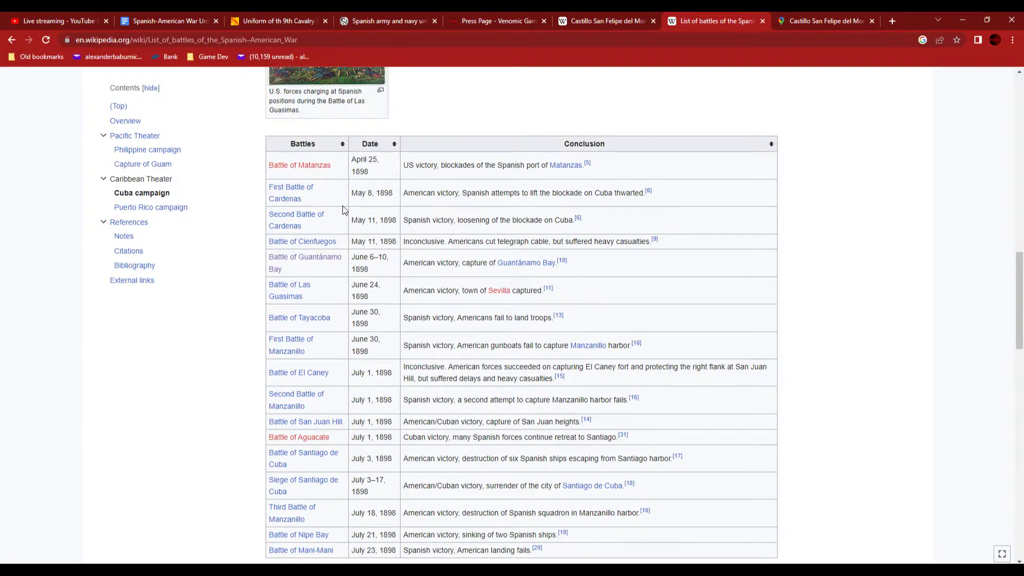
pyautogui.click(588, 15)
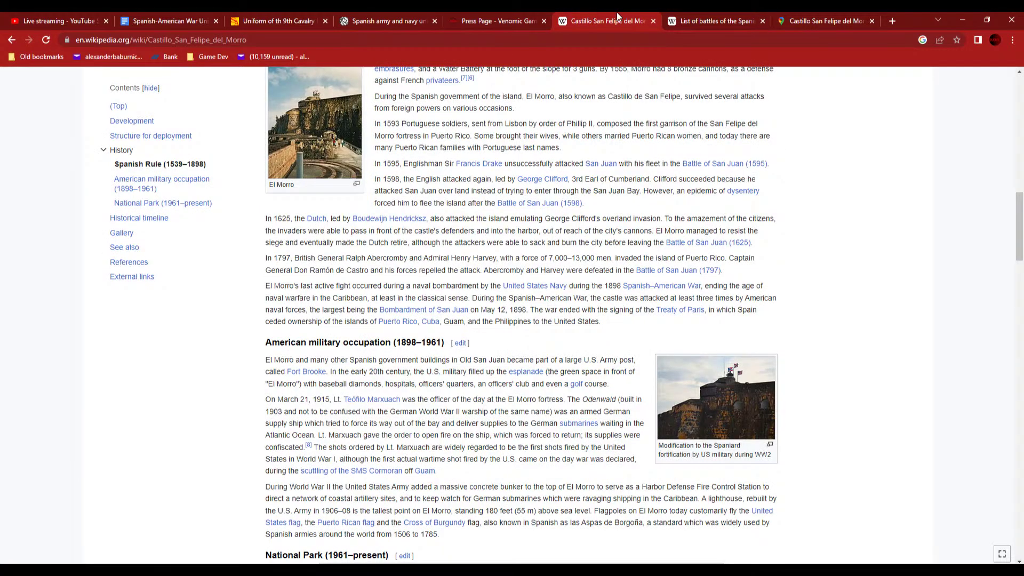
# - Return to the list of Spanish–American War battles and examine the Cuba, Puerto Rico and Pacific campaign entries and the overview
pyautogui.click(693, 17)
pyautogui.moveTo(333, 265)
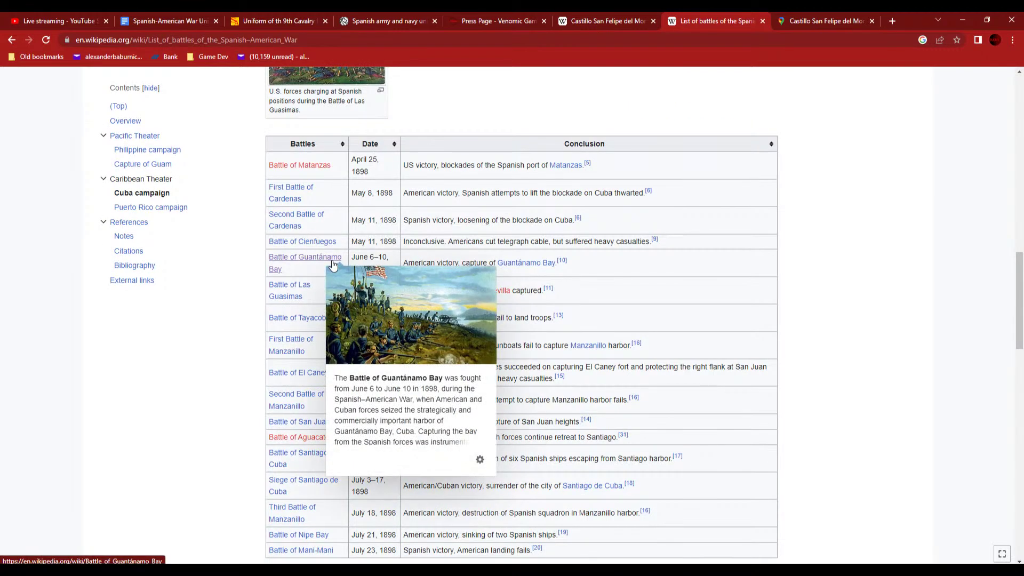
pyautogui.click(598, 11)
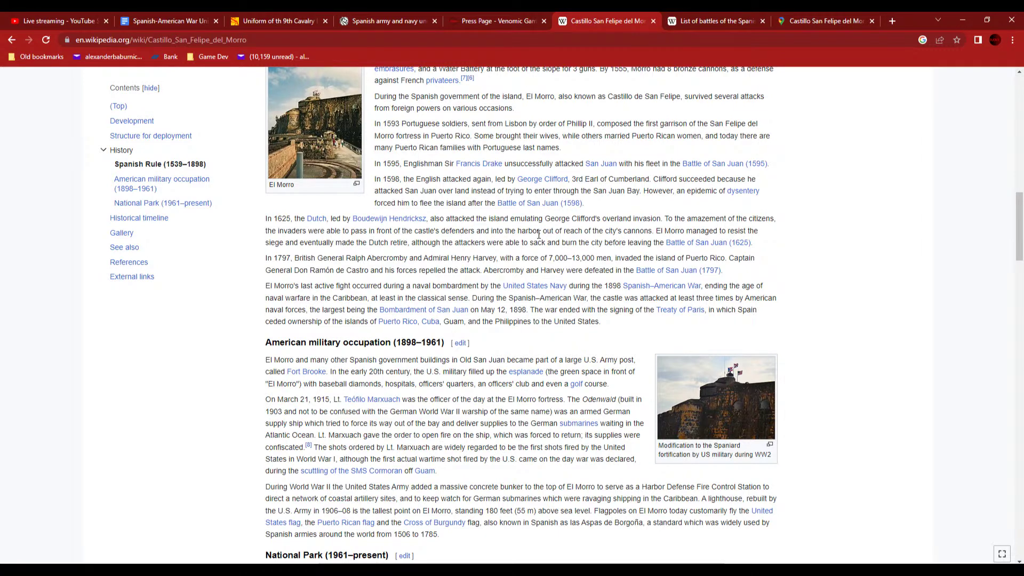
pyautogui.hotkey('ctrl', 'Tab')
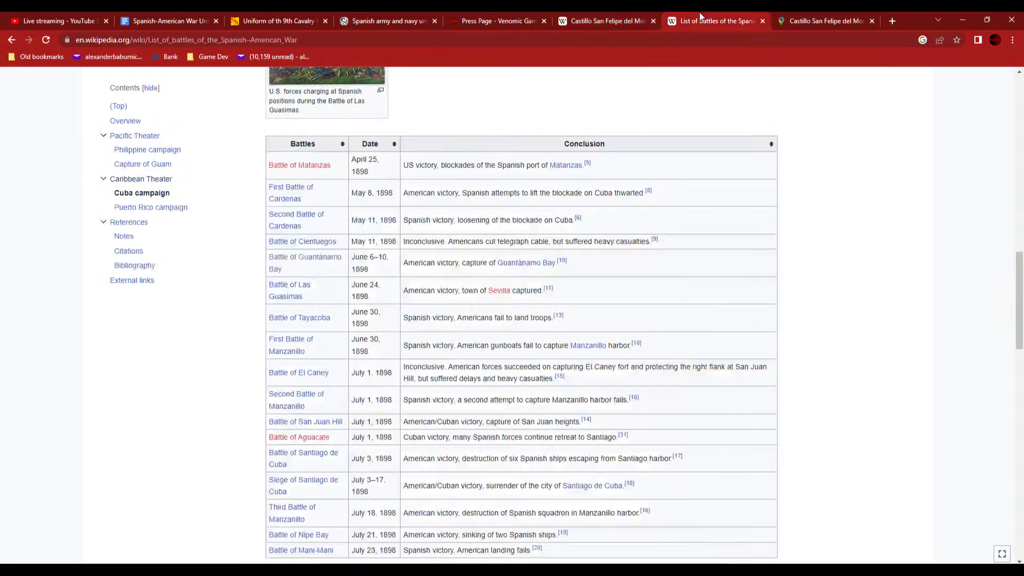
pyautogui.scroll(-15, 484, 313)
pyautogui.scroll(6, 483, 313)
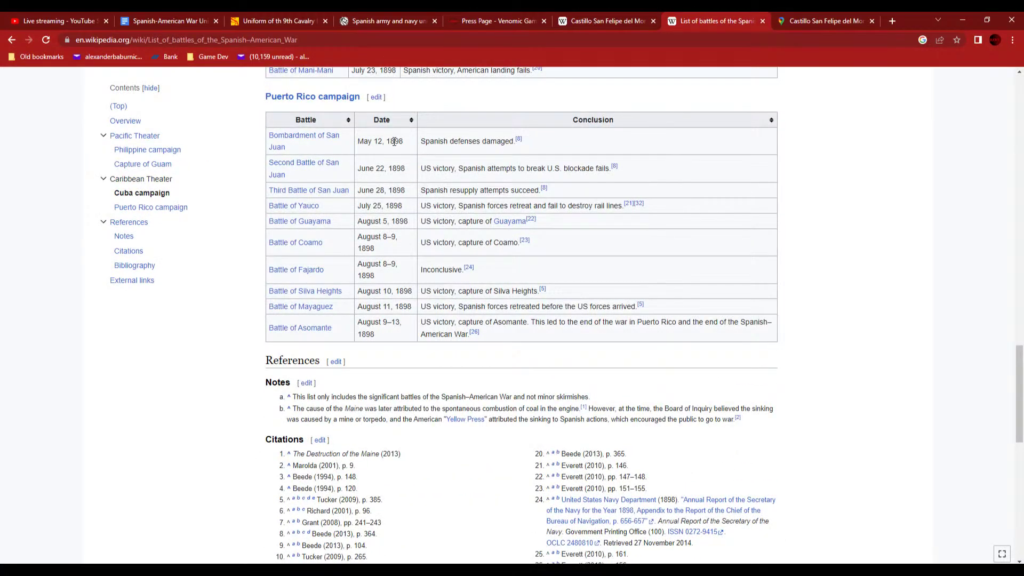
pyautogui.scroll(4, 483, 166)
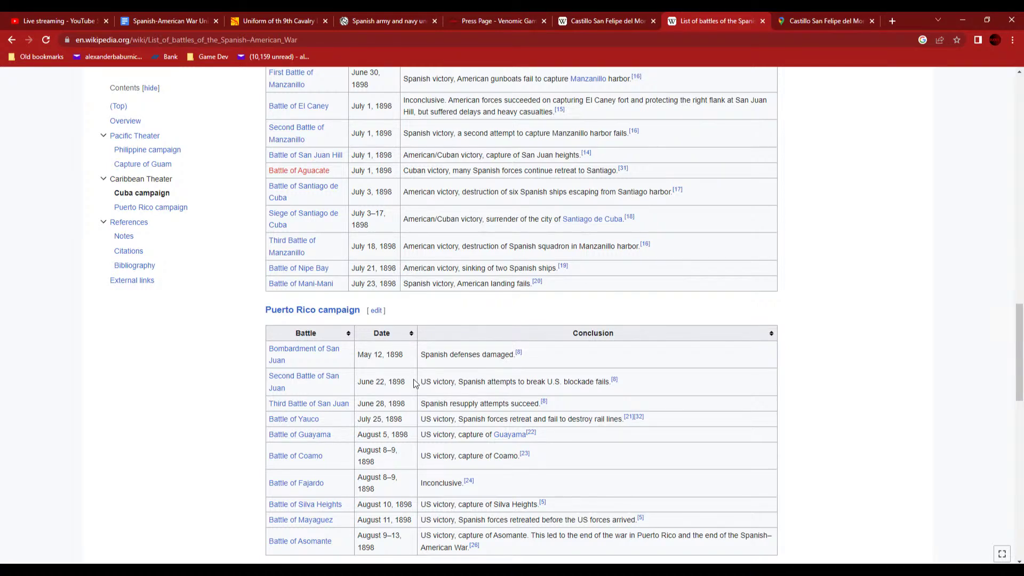
pyautogui.scroll(14, 414, 379)
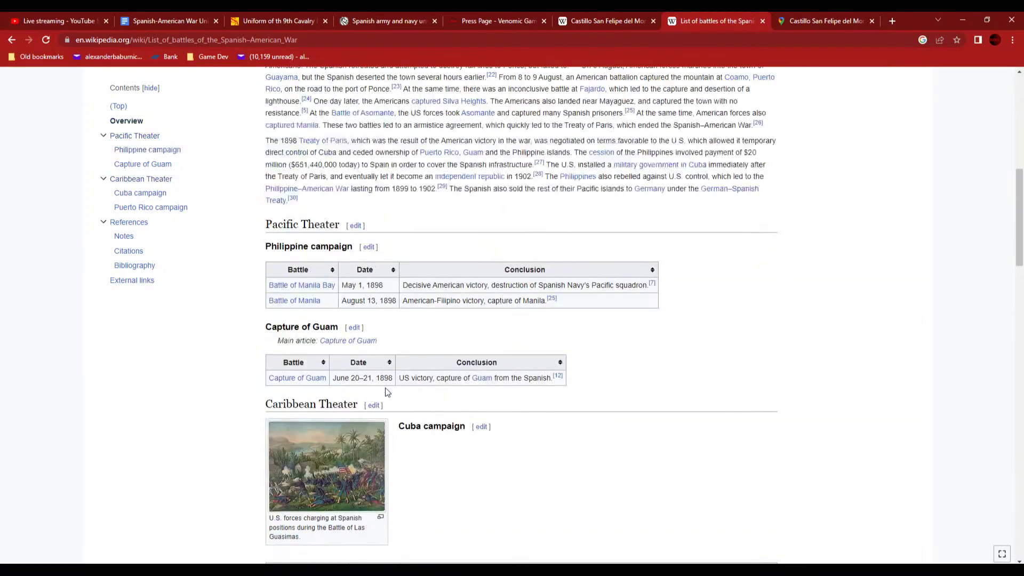
pyautogui.scroll(15, 387, 393)
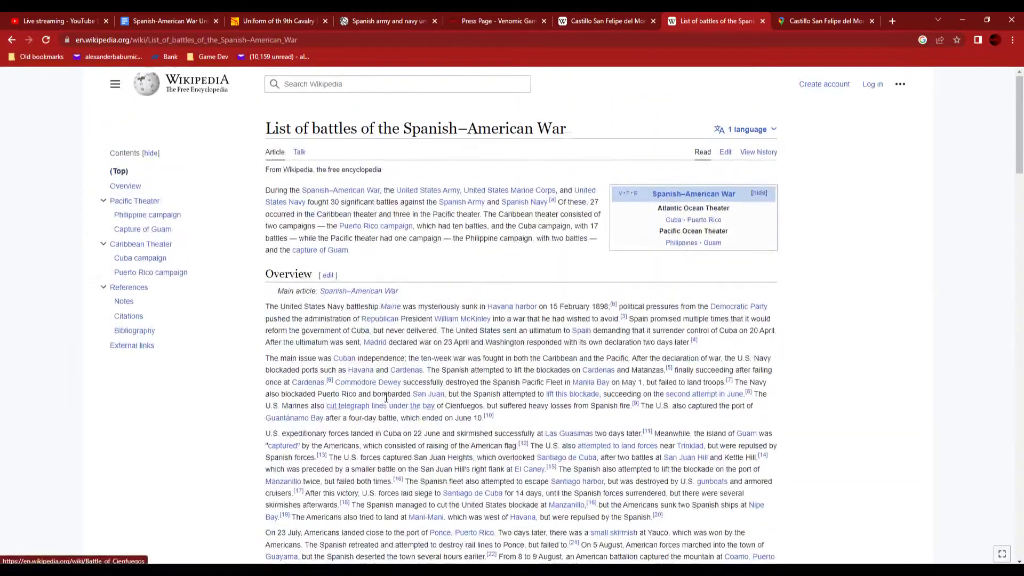
# - Compare the dates and conclusions of the Cuba campaign battles with those of the Puerto Rico campaign
pyautogui.scroll(-18, 387, 400)
pyautogui.scroll(-7, 387, 401)
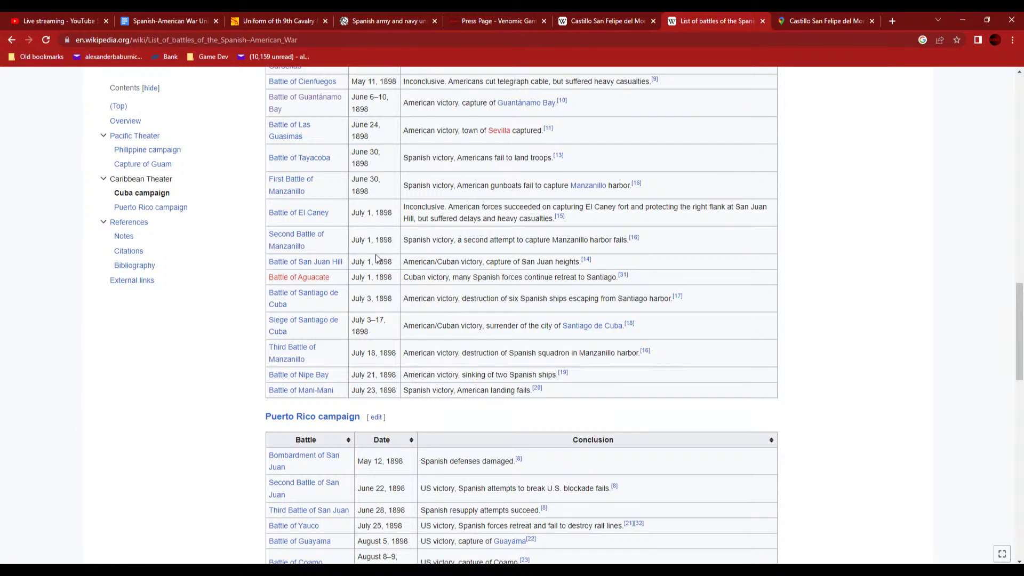
pyautogui.scroll(5, 298, 272)
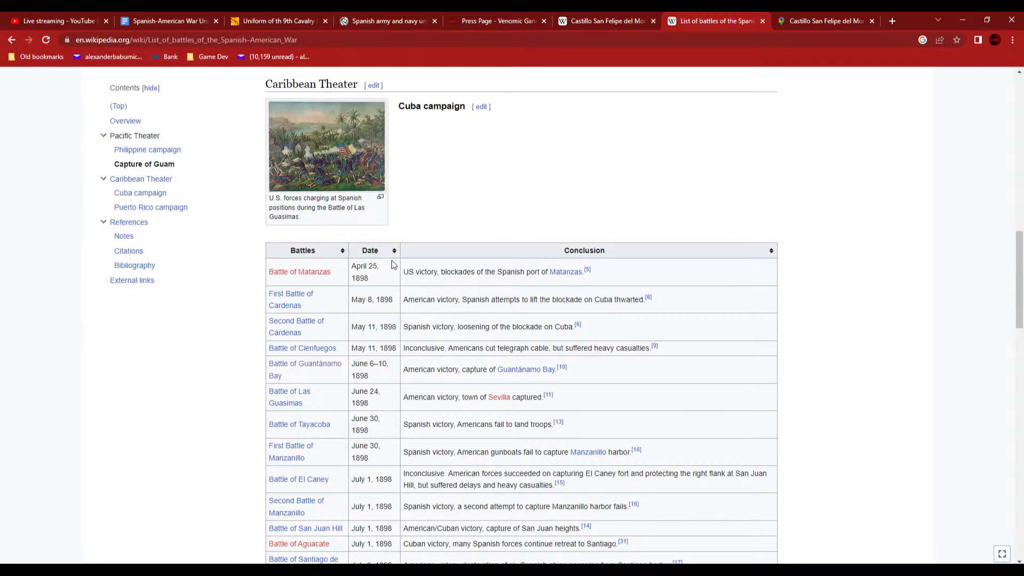
pyautogui.scroll(-3, 394, 265)
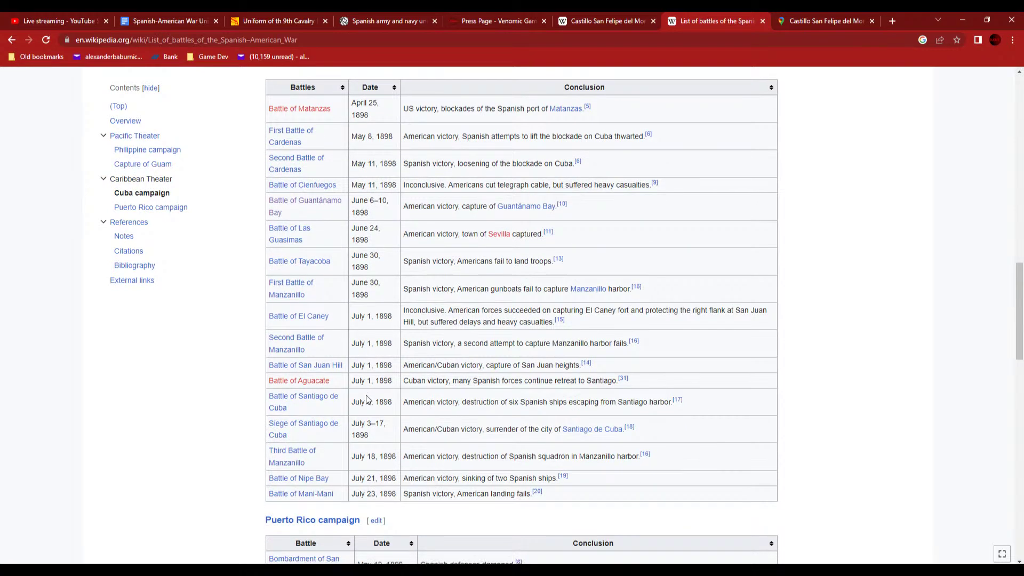
pyautogui.scroll(-7, 368, 397)
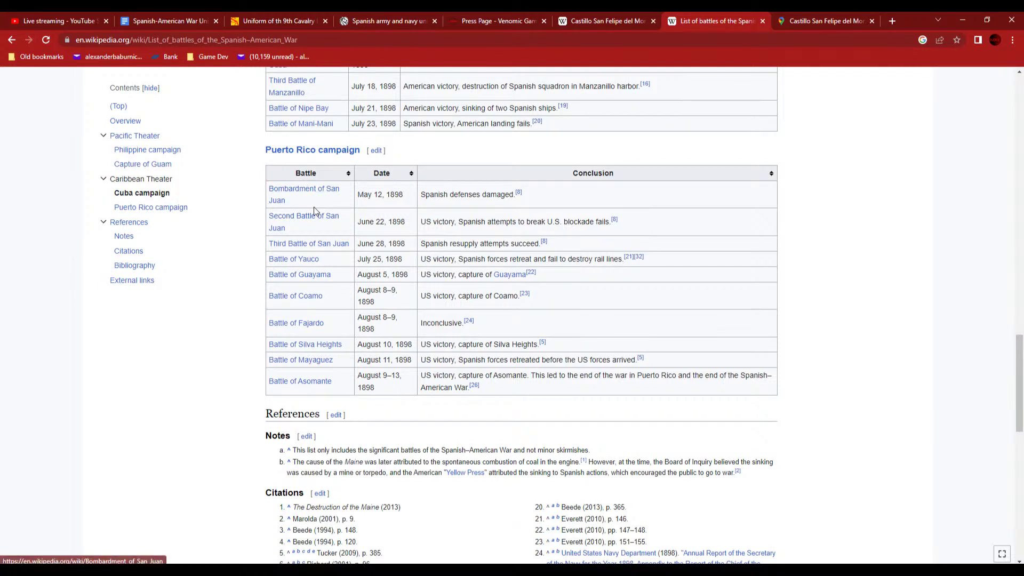
pyautogui.scroll(1, 368, 243)
pyautogui.scroll(5, 368, 243)
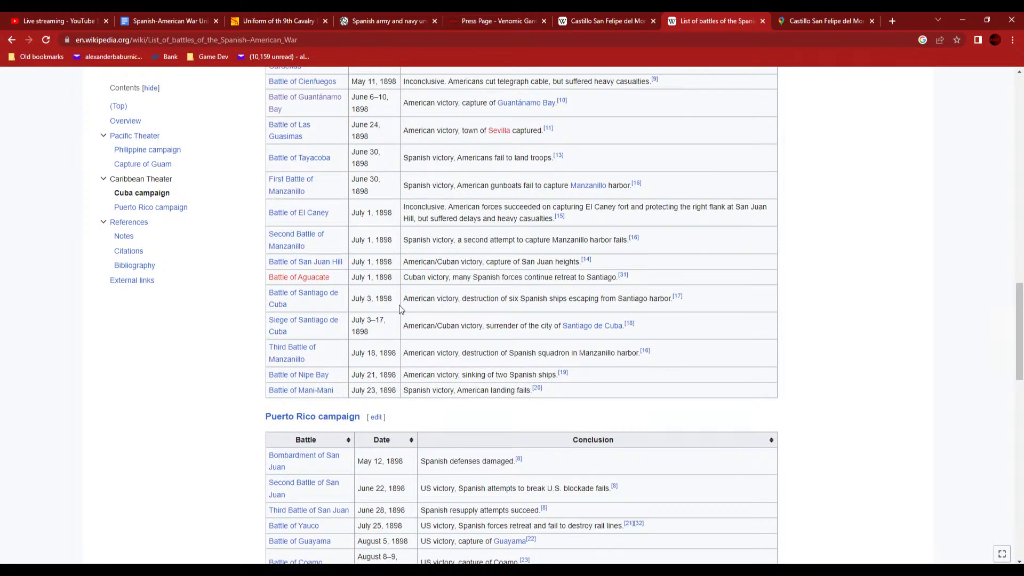
pyautogui.scroll(-3, 401, 309)
pyautogui.scroll(3, 401, 309)
# - Open the Siege of Santiago de Cuba article from the battles list and examine its campaign, siege and surrender sections
pyautogui.moveTo(313, 324)
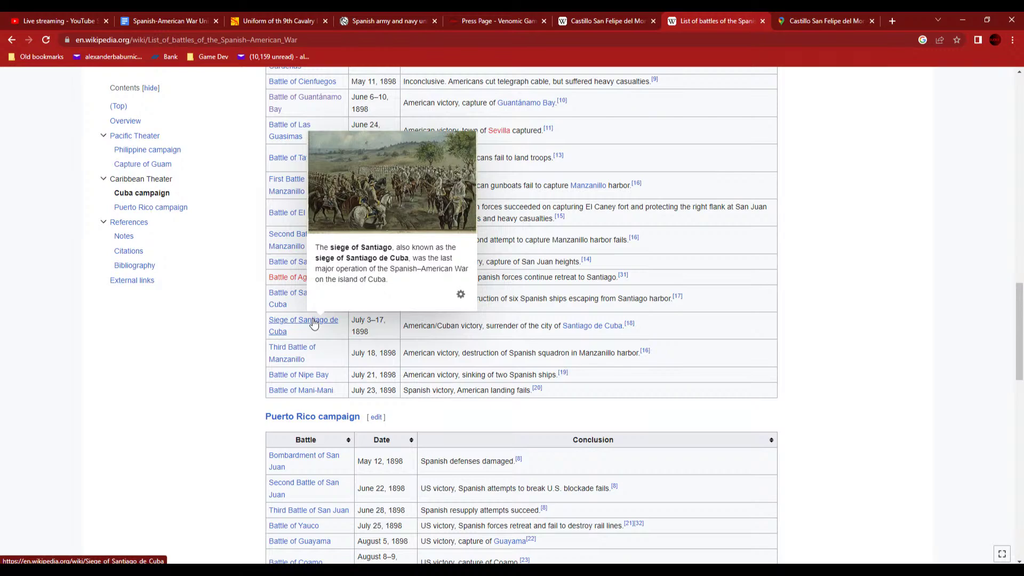
pyautogui.click(314, 323)
pyautogui.scroll(-5, 299, 329)
pyautogui.scroll(-7, 299, 329)
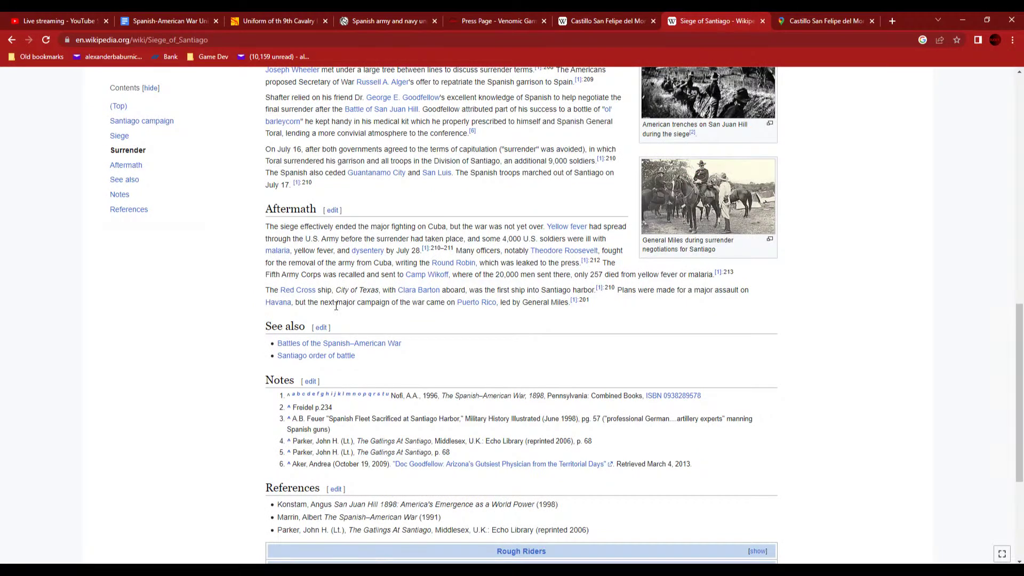
pyautogui.scroll(3, 329, 316)
pyautogui.scroll(2, 329, 311)
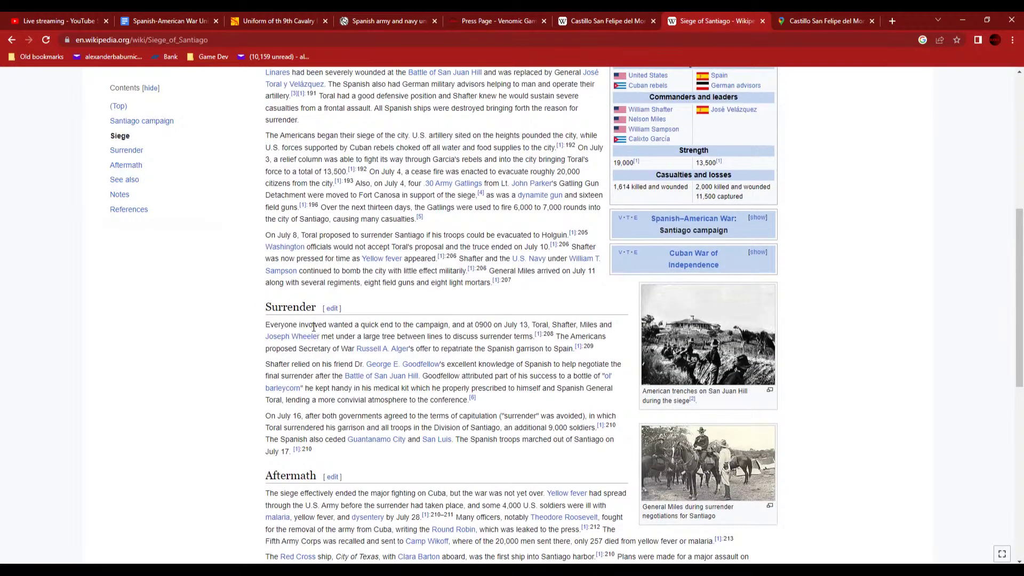
pyautogui.scroll(1, 314, 327)
pyautogui.scroll(6, 313, 327)
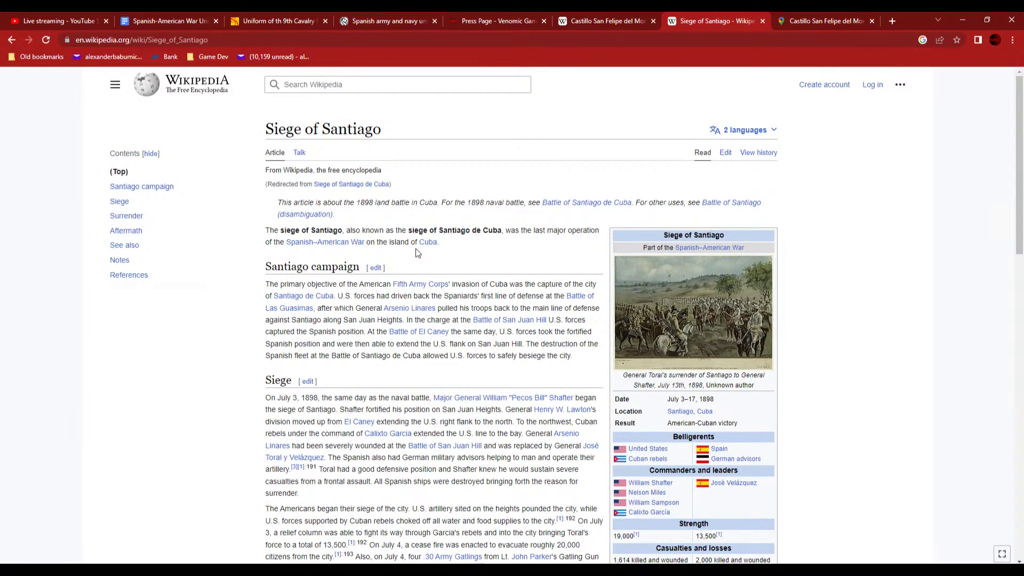
pyautogui.scroll(-4, 408, 265)
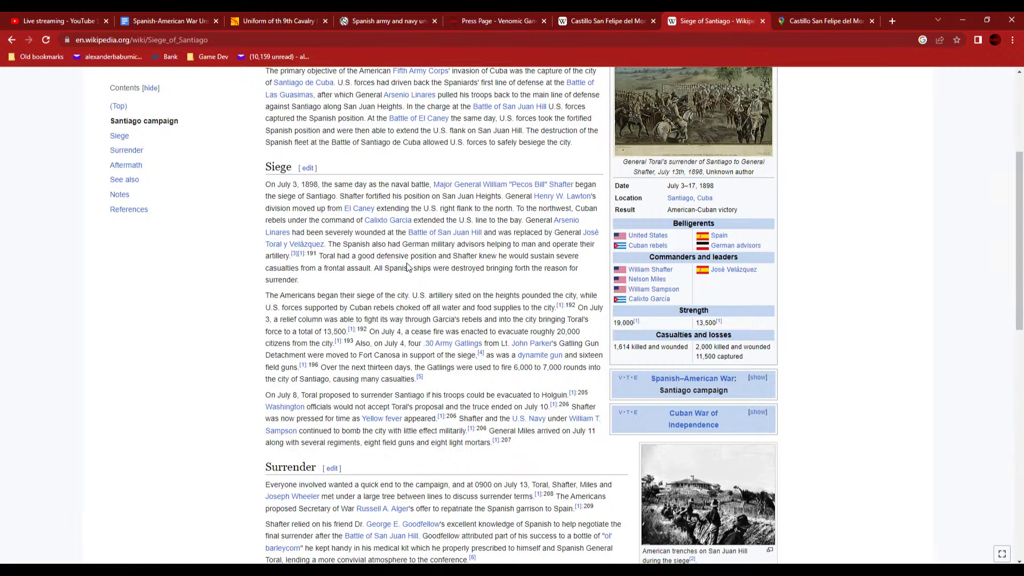
pyautogui.scroll(-5, 408, 265)
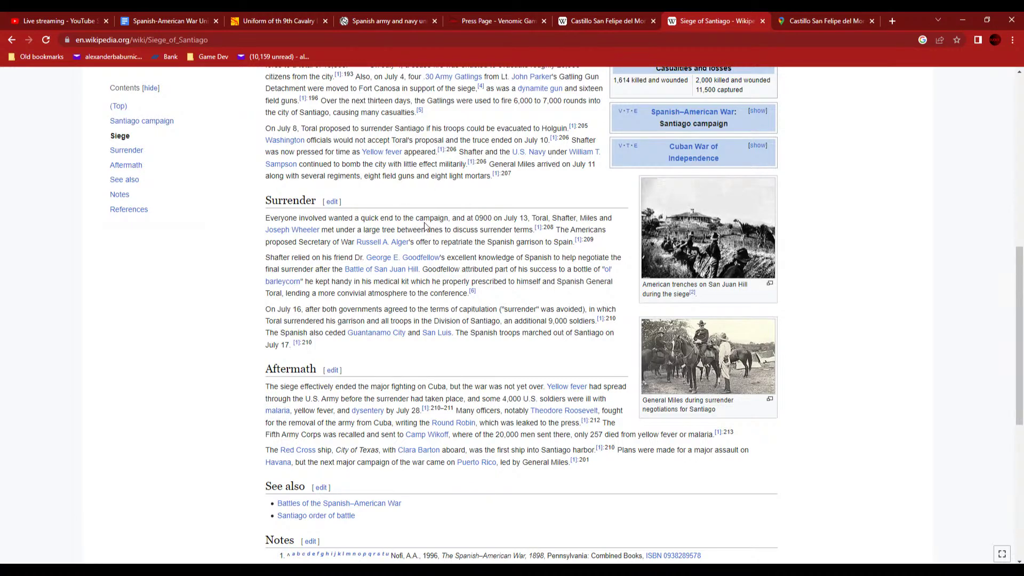
pyautogui.scroll(5, 427, 226)
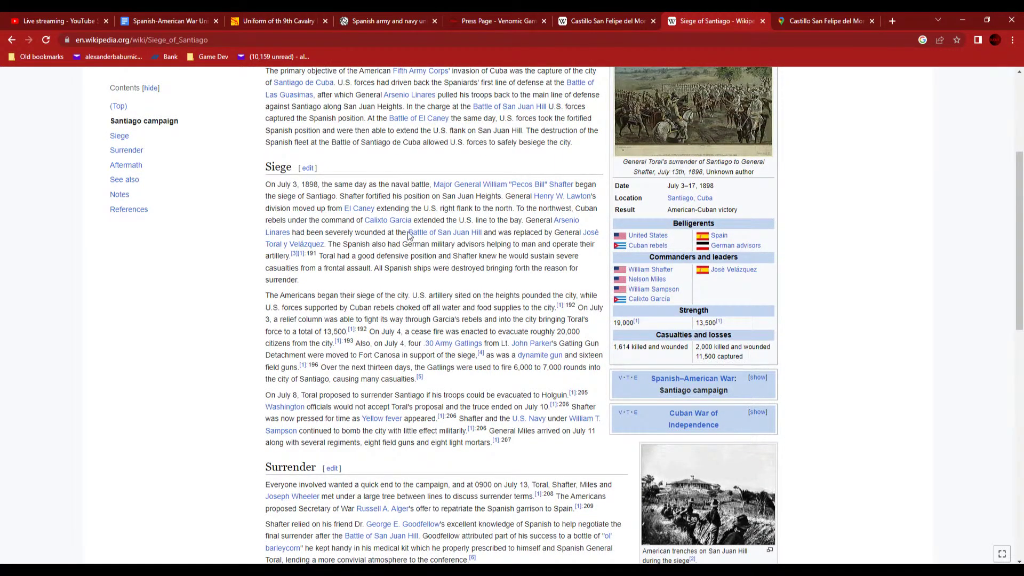
pyautogui.scroll(3, 397, 278)
pyautogui.scroll(1, 329, 289)
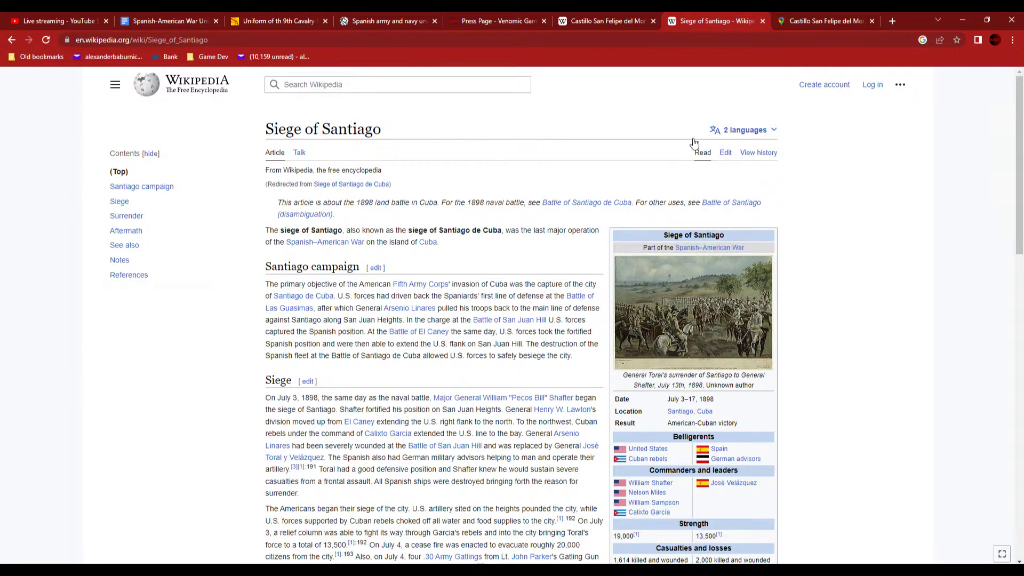
# - Review the Siege of Santiago article again, from the surrender and aftermath back to the siege and opposing forces
pyautogui.scroll(-7, 482, 326)
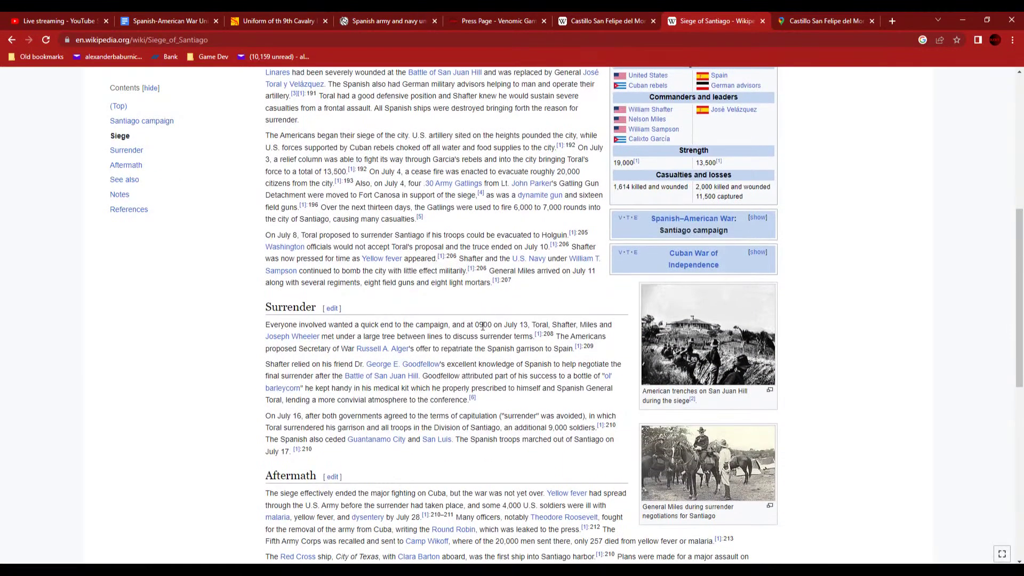
pyautogui.scroll(-5, 463, 314)
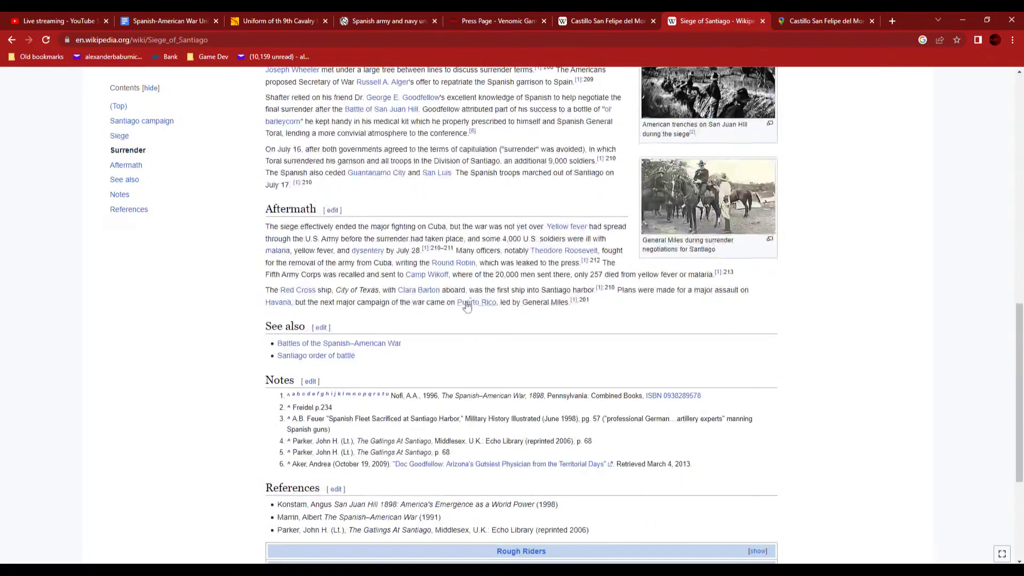
pyautogui.scroll(4, 528, 337)
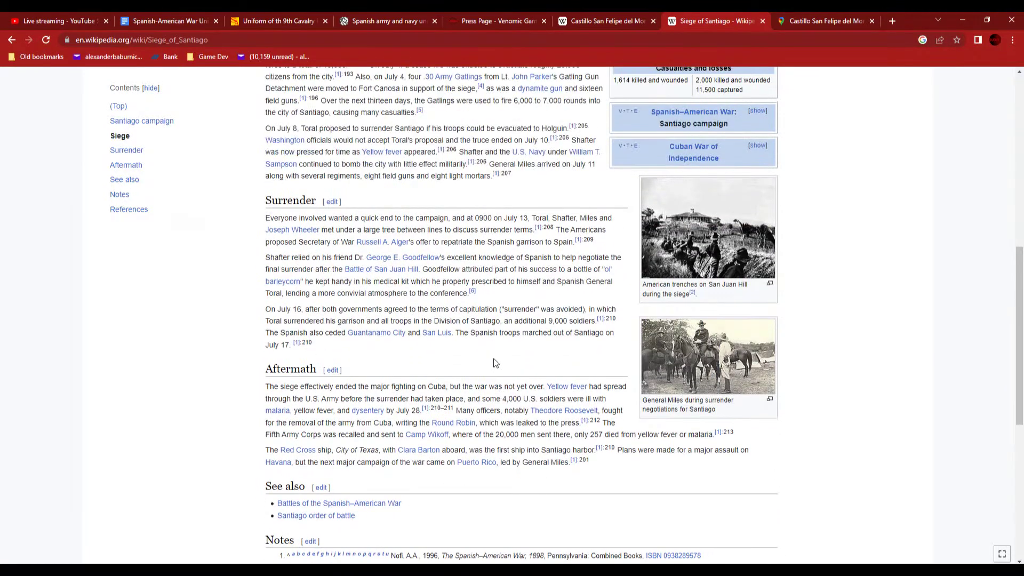
pyautogui.scroll(1, 493, 371)
pyautogui.scroll(2, 467, 363)
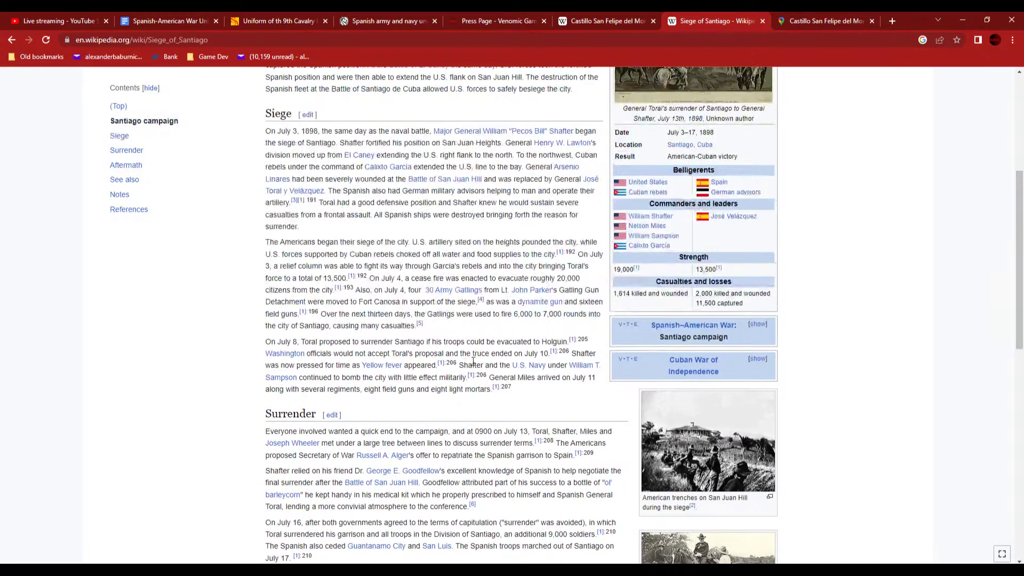
pyautogui.scroll(1, 483, 367)
pyautogui.scroll(1, 488, 357)
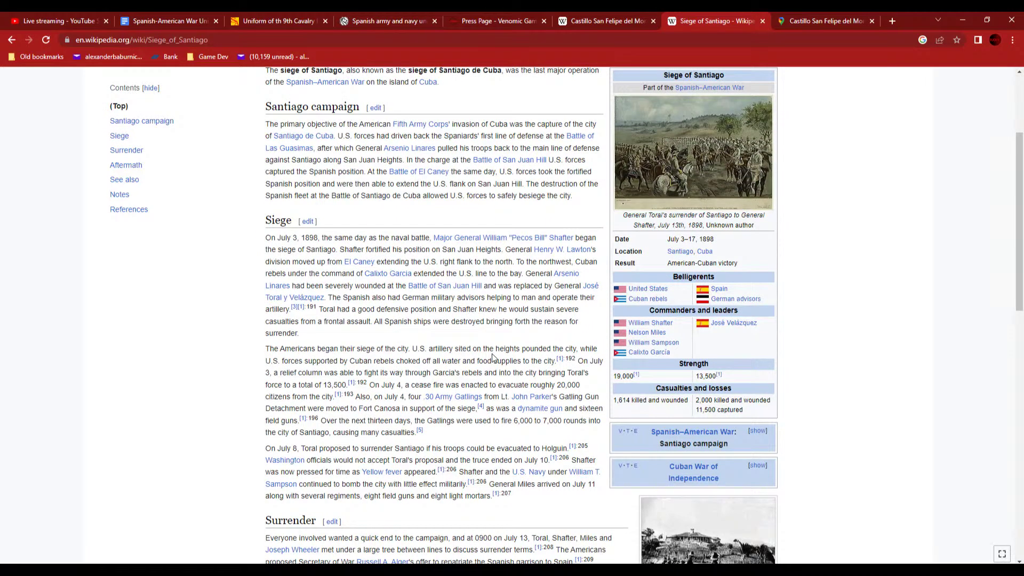
# - Switch to Blender's cavalry soldier file and scale up the right boot's second horizontal edge loop below the trouser hem by about 1.04
pyautogui.moveTo(377, 569)
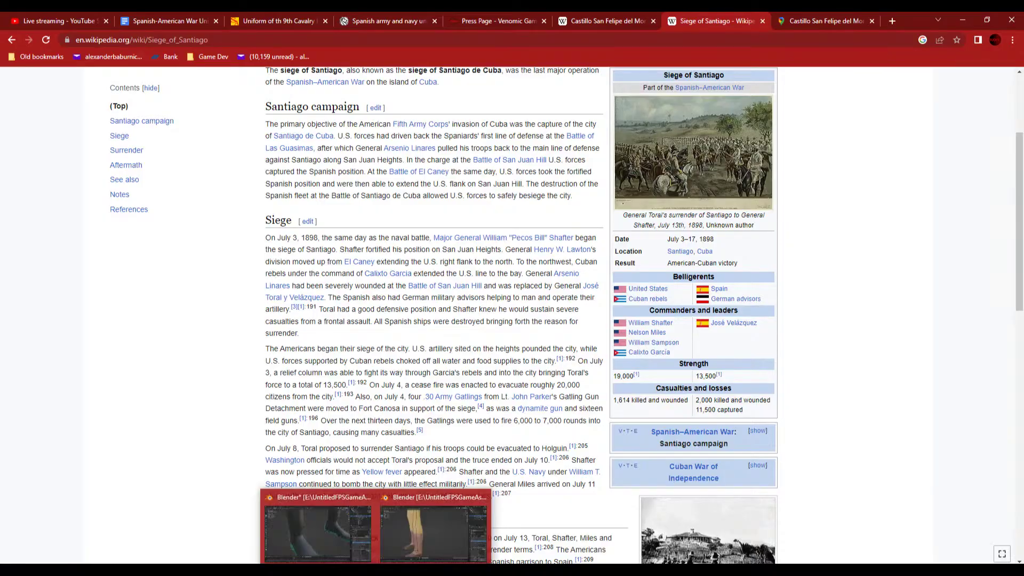
pyautogui.click(370, 540)
pyautogui.scroll(-5, 459, 348)
pyautogui.moveTo(459, 349); pyautogui.dragTo(464, 279, button='middle')
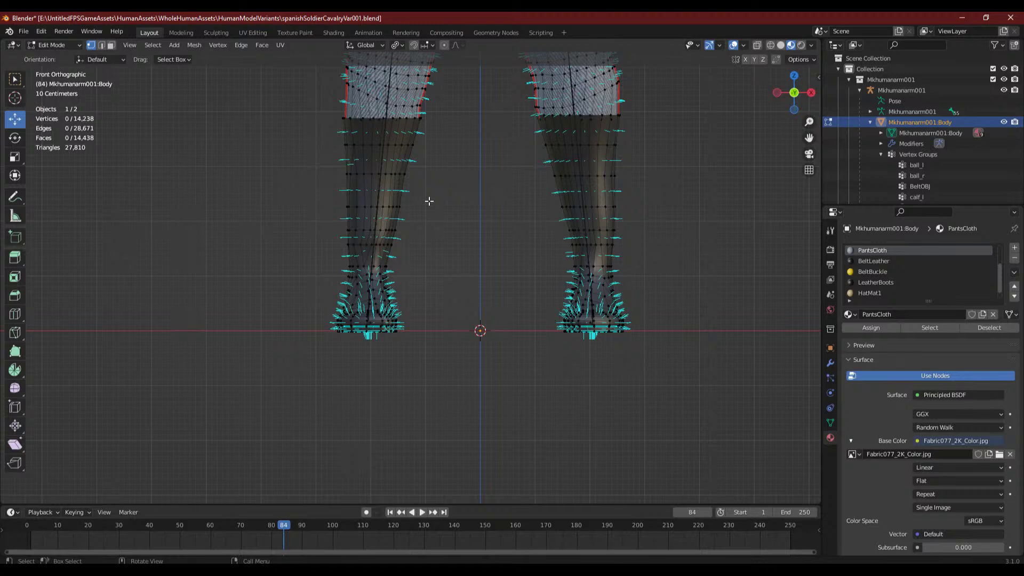
pyautogui.keyDown('alt'); pyautogui.click(378, 250); pyautogui.keyUp('alt')
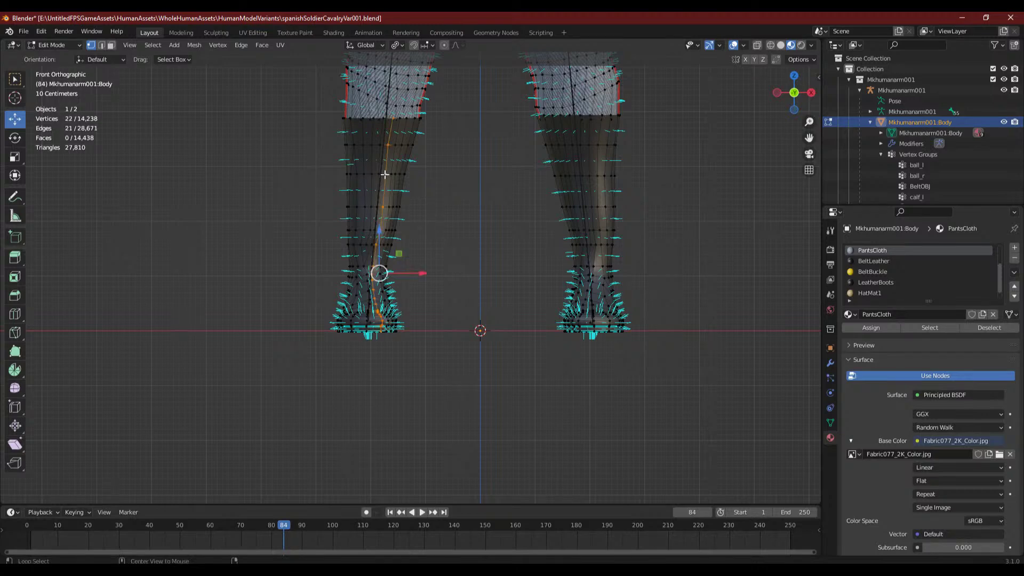
pyautogui.keyDown('alt'); pyautogui.click(392, 176); pyautogui.keyUp('alt')
pyautogui.keyDown('alt'); pyautogui.click(378, 174); pyautogui.keyUp('alt')
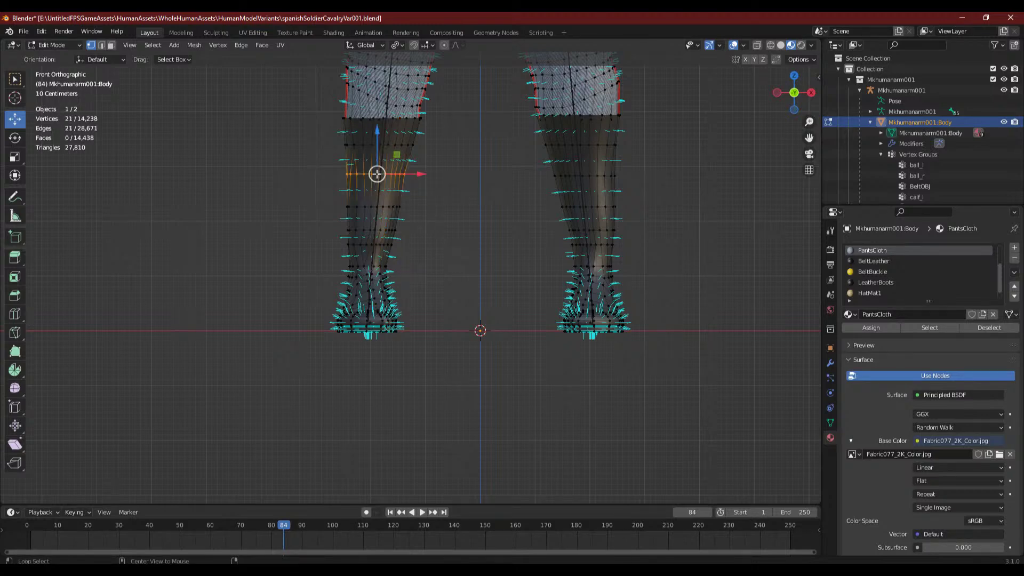
pyautogui.scroll(2, 464, 178)
pyautogui.press('s')
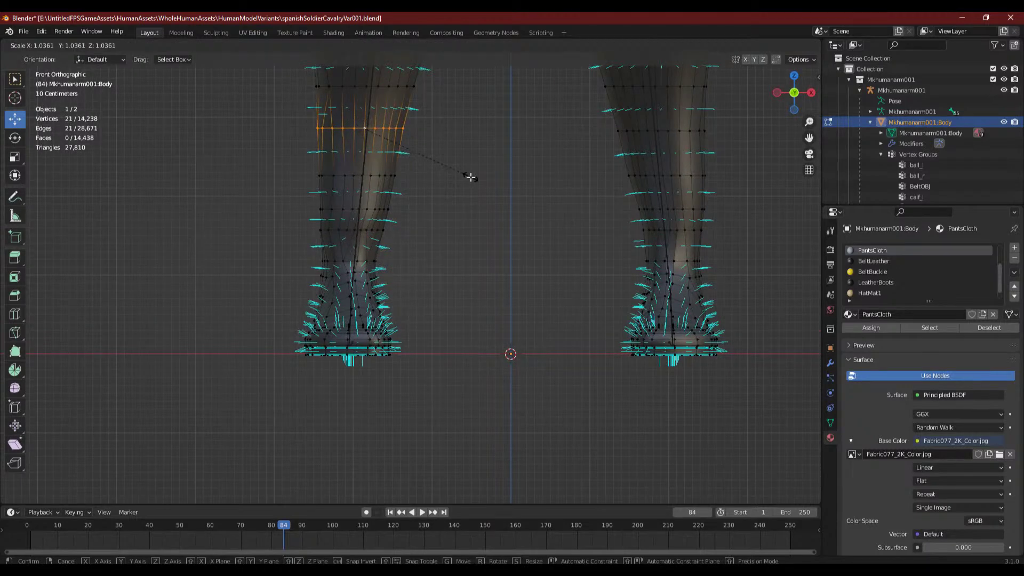
pyautogui.click(470, 177)
# - Move the right boot's enlarged edge loop slightly inward along the X axis, toward the other leg
pyautogui.press('g')
pyautogui.press('x')
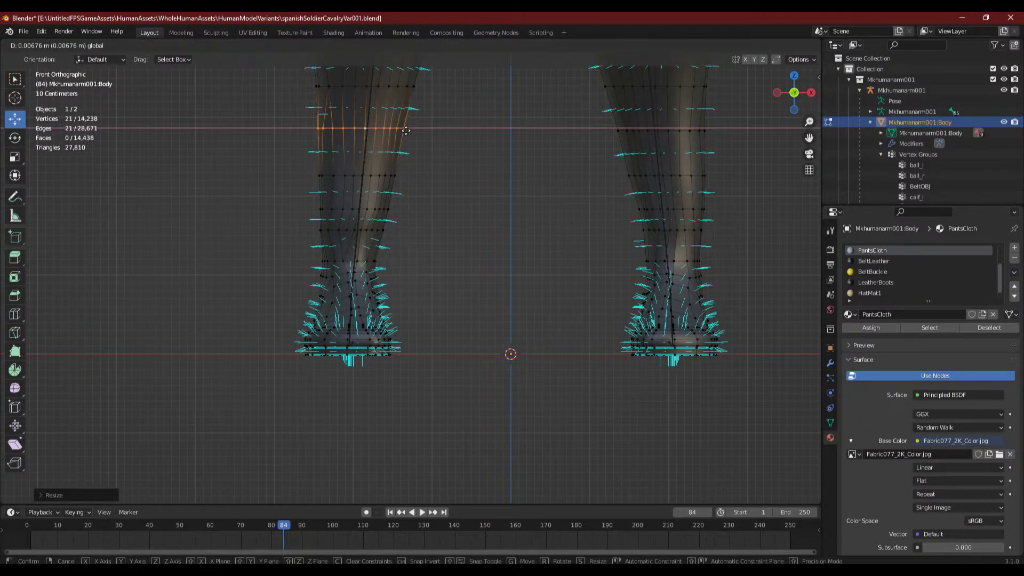
pyautogui.click(421, 162)
pyautogui.click(393, 174)
# - Widen the left boot's second horizontal edge loop below the trouser hem and shift it slightly inward along the X axis
pyautogui.keyDown('shift'); pyautogui.moveTo(491, 192); pyautogui.dragTo(323, 310, button='middle'); pyautogui.keyUp('shift')
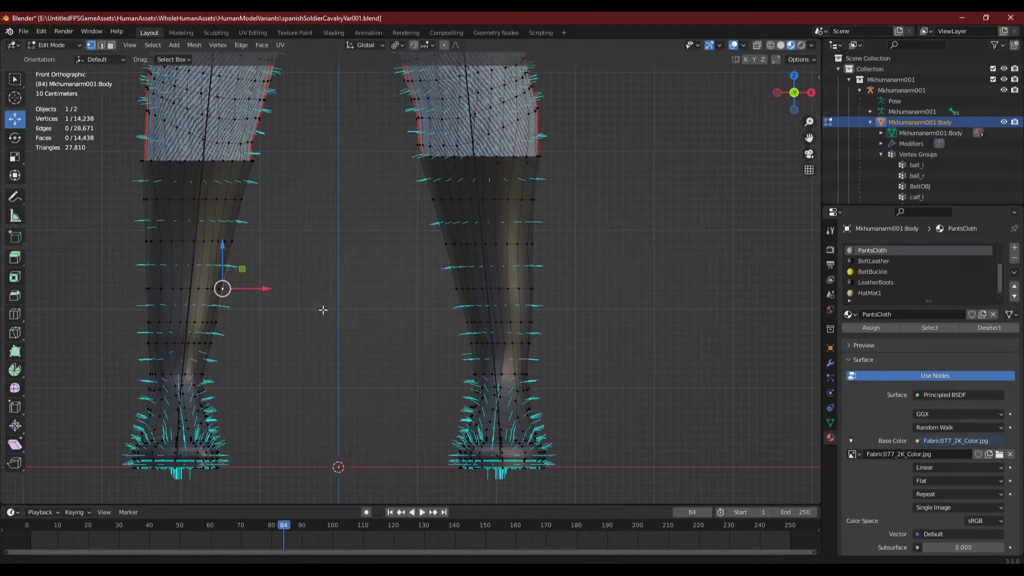
pyautogui.keyDown('alt'); pyautogui.click(476, 244); pyautogui.keyUp('alt')
pyautogui.keyDown('alt'); pyautogui.click(452, 247); pyautogui.keyUp('alt')
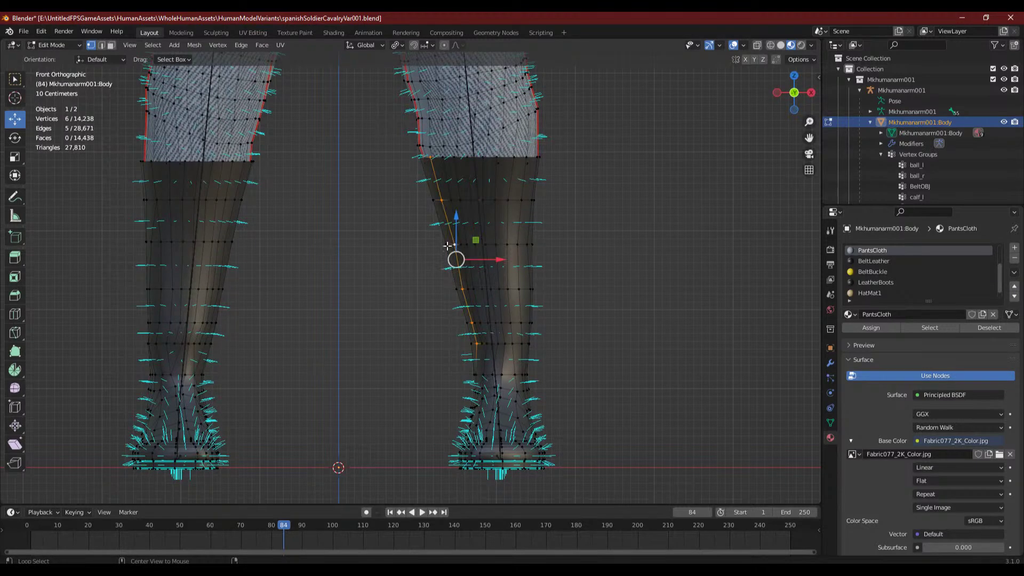
pyautogui.keyDown('alt'); pyautogui.click(449, 245); pyautogui.keyUp('alt')
pyautogui.keyDown('alt'); pyautogui.click(450, 244); pyautogui.keyUp('alt')
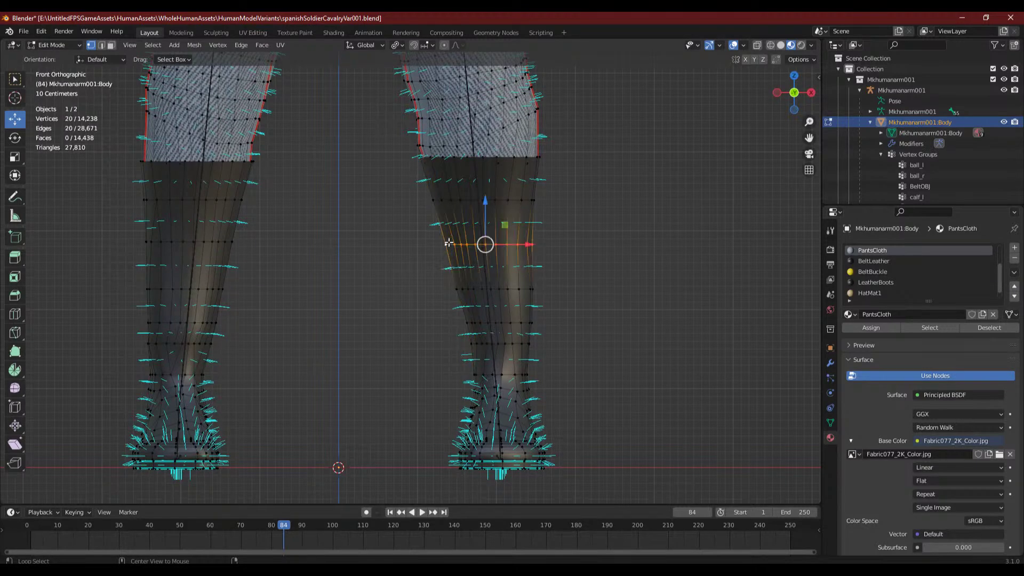
pyautogui.press('s')
pyautogui.click(656, 247)
pyautogui.moveTo(530, 246); pyautogui.dragTo(523, 244)
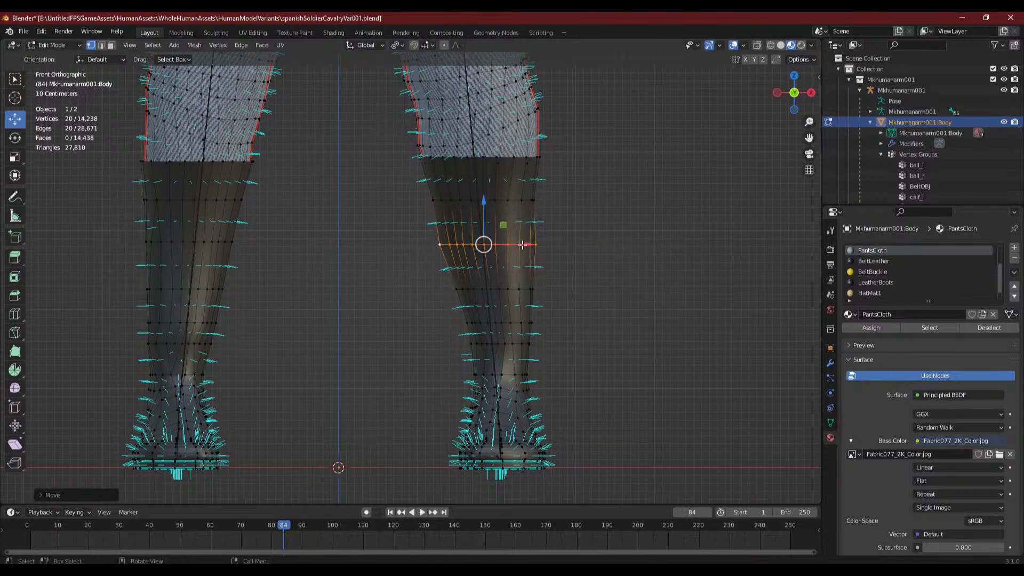
# - Scale up the left boot's first horizontal edge loop below the trouser hem by about 1.06 and shift it slightly inward along X
pyautogui.keyDown('alt'); pyautogui.click(450, 201); pyautogui.keyUp('alt')
pyautogui.press('s')
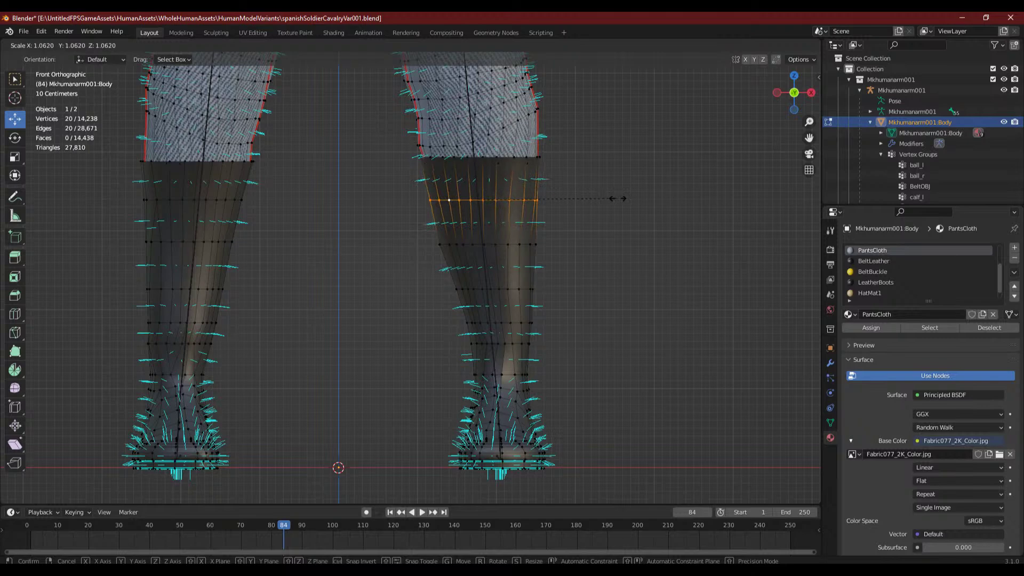
pyautogui.click(613, 199)
pyautogui.moveTo(528, 201); pyautogui.dragTo(517, 201)
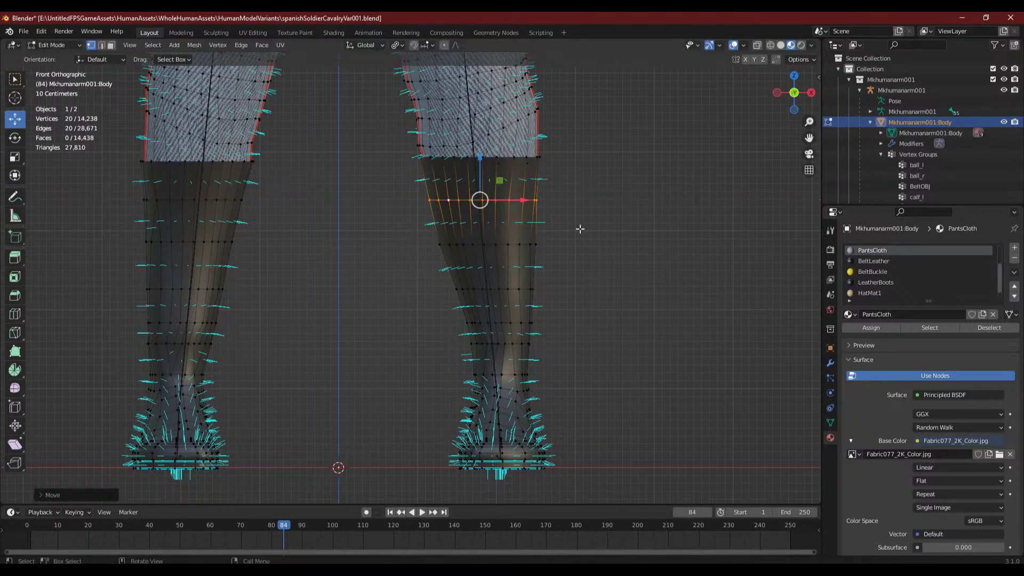
# - Widen the left boot's third edge loop below the hem, shift it slightly inward along X, and trim its width to follow the boot outline
pyautogui.keyDown('alt'); pyautogui.click(476, 288); pyautogui.keyUp('alt')
pyautogui.press('s')
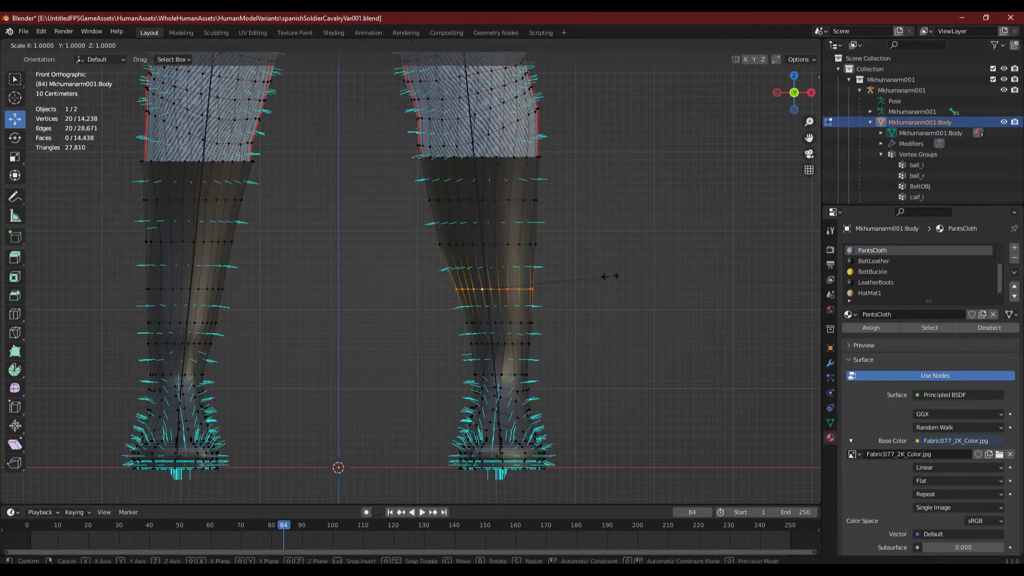
pyautogui.click(634, 268)
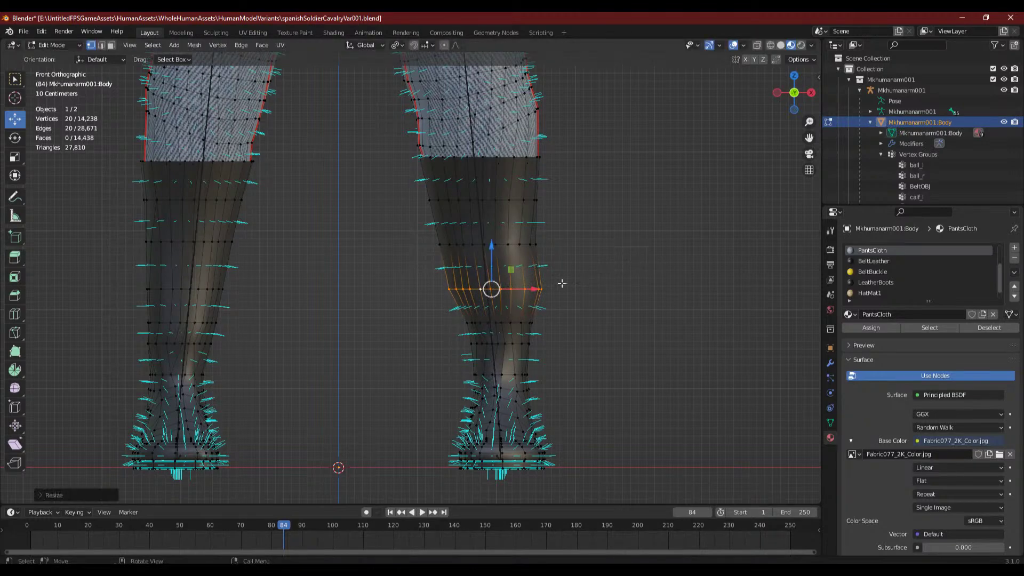
pyautogui.moveTo(529, 288); pyautogui.dragTo(527, 289)
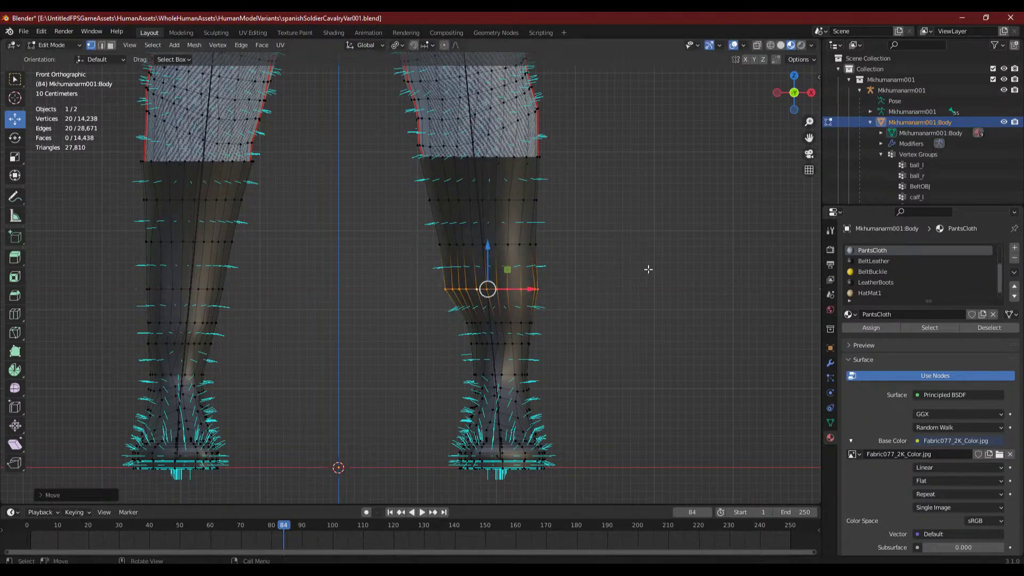
pyautogui.press('s')
pyautogui.click(642, 269)
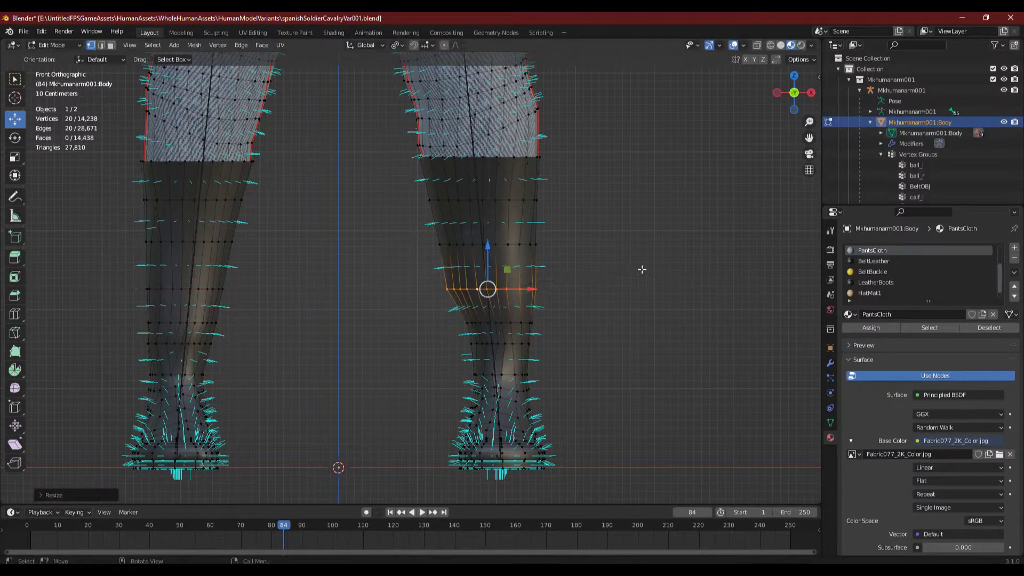
# - Widen the left boot's fourth edge loop below the hem, move it inward along X, and scale it back down slightly
pyautogui.keyDown('alt'); pyautogui.click(515, 324); pyautogui.keyUp('alt')
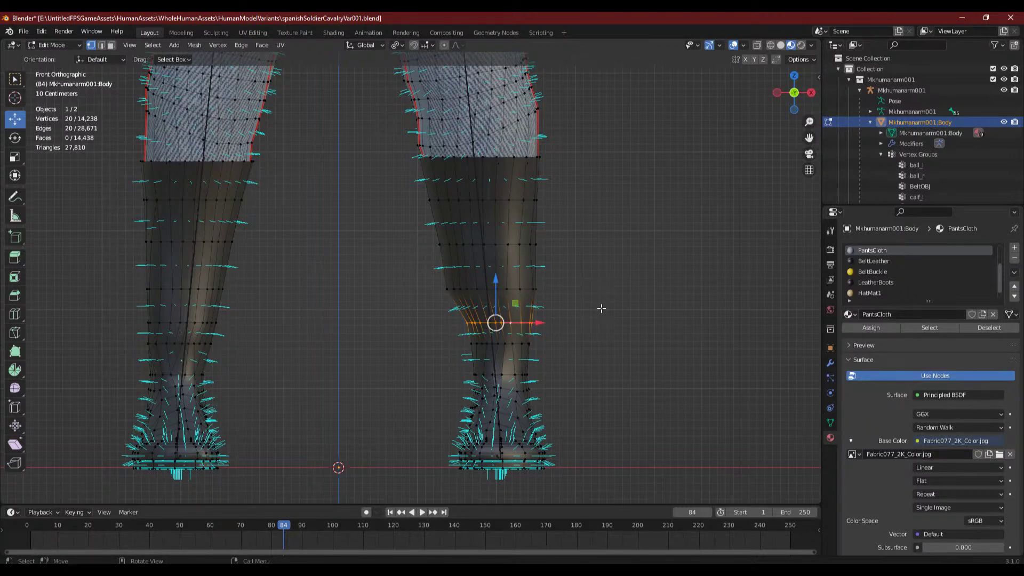
pyautogui.press('s')
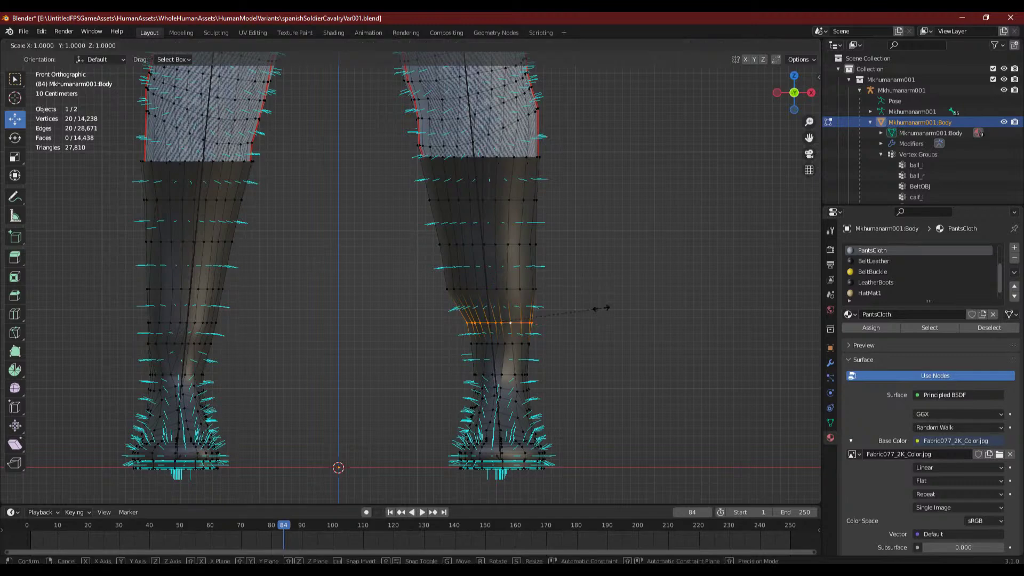
pyautogui.click(633, 308)
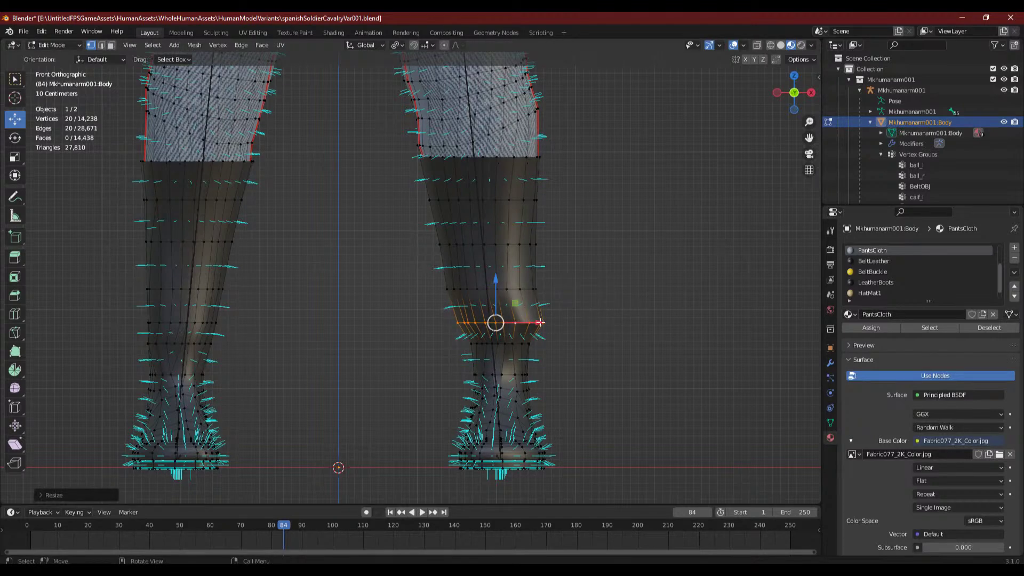
pyautogui.moveTo(540, 322); pyautogui.dragTo(531, 322)
pyautogui.press('s')
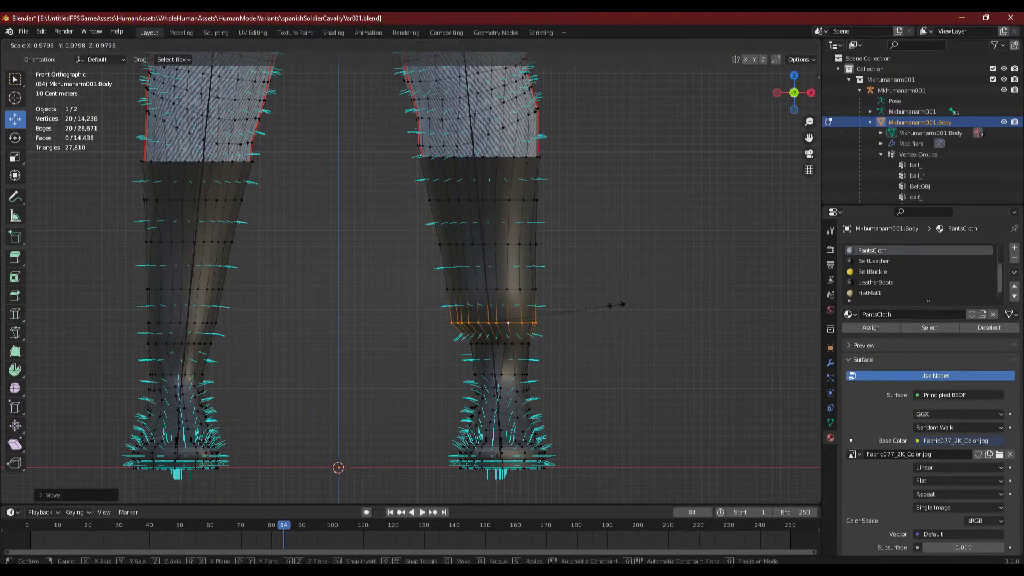
pyautogui.click(614, 303)
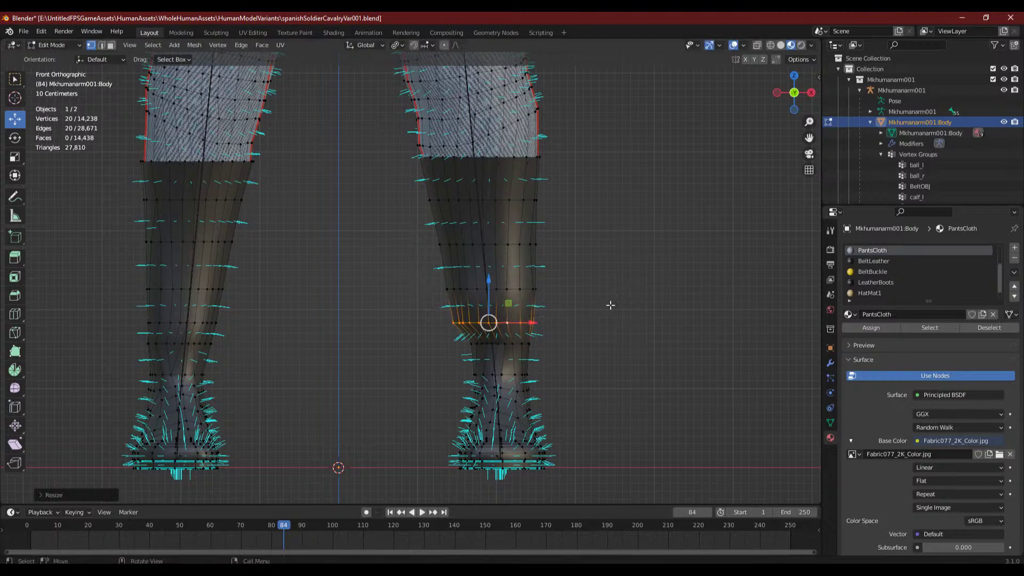
# - Nudge the left boot's third and fourth edge loops slightly outward and fine-tune the fourth loop's width
pyautogui.keyDown('alt'); pyautogui.click(503, 291); pyautogui.keyUp('alt')
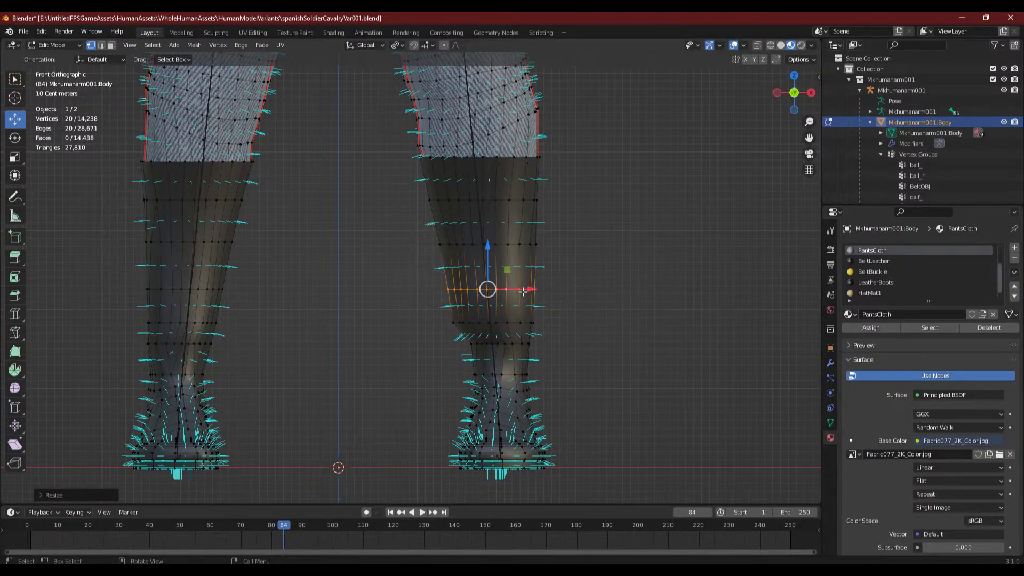
pyautogui.moveTo(523, 291); pyautogui.dragTo(528, 293)
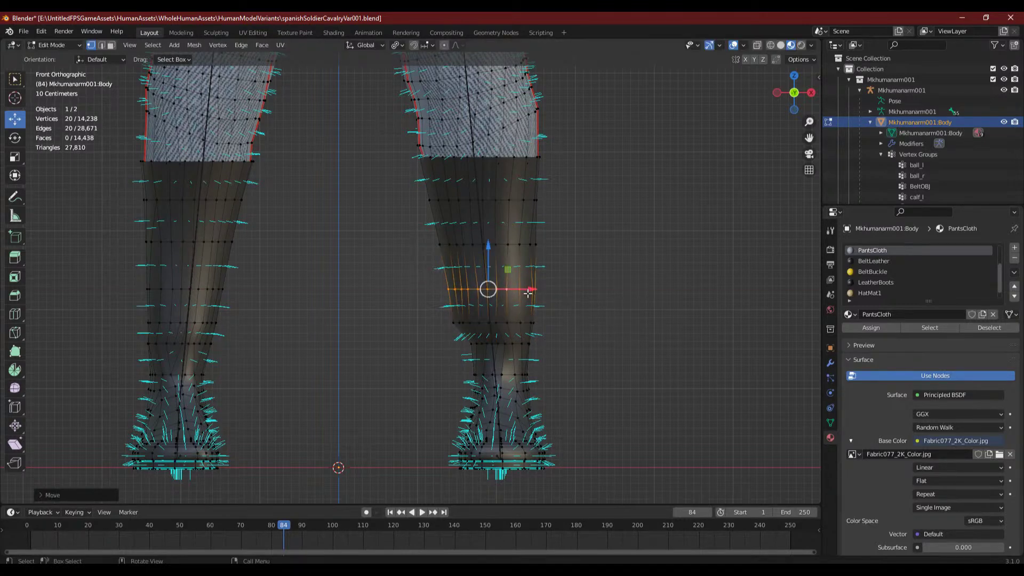
pyautogui.keyDown('alt'); pyautogui.click(512, 322); pyautogui.keyUp('alt')
pyautogui.press('g')
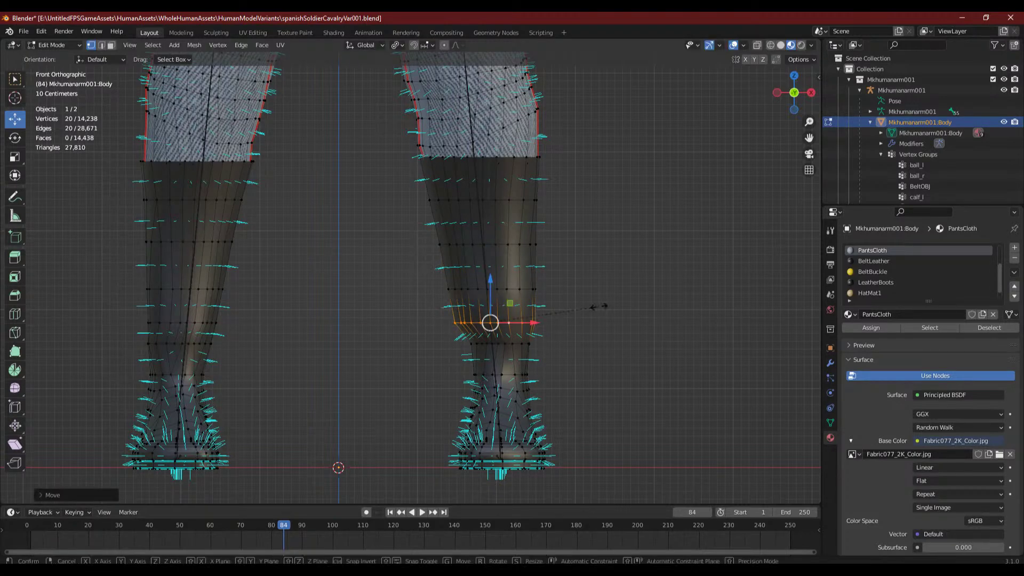
pyautogui.click(594, 307)
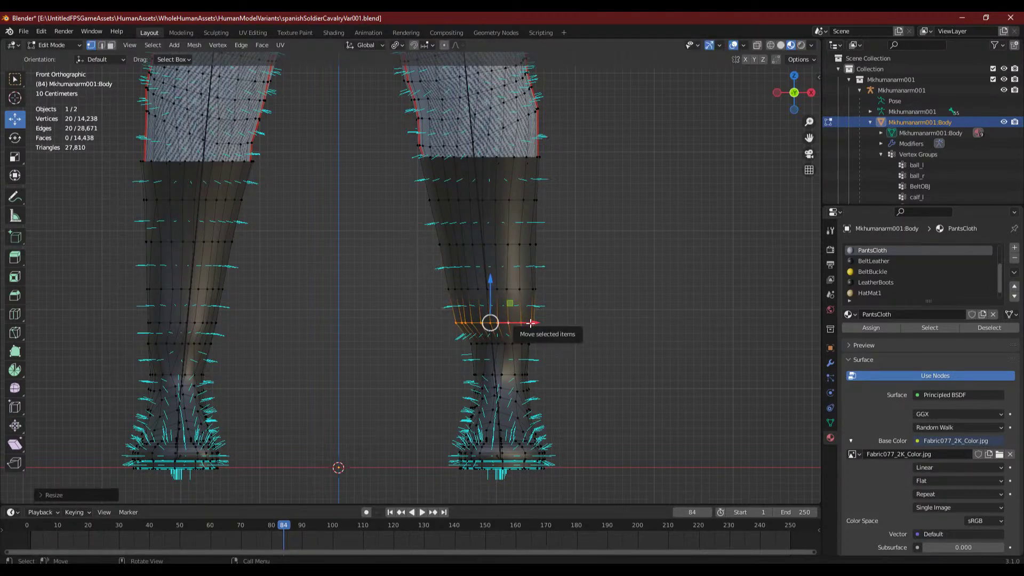
# - Select the left boot's complete fifth edge loop below the hem, including its missing front vertices, and scale it up
pyautogui.hotkey('alt', 'a')
pyautogui.scroll(5, 487, 278)
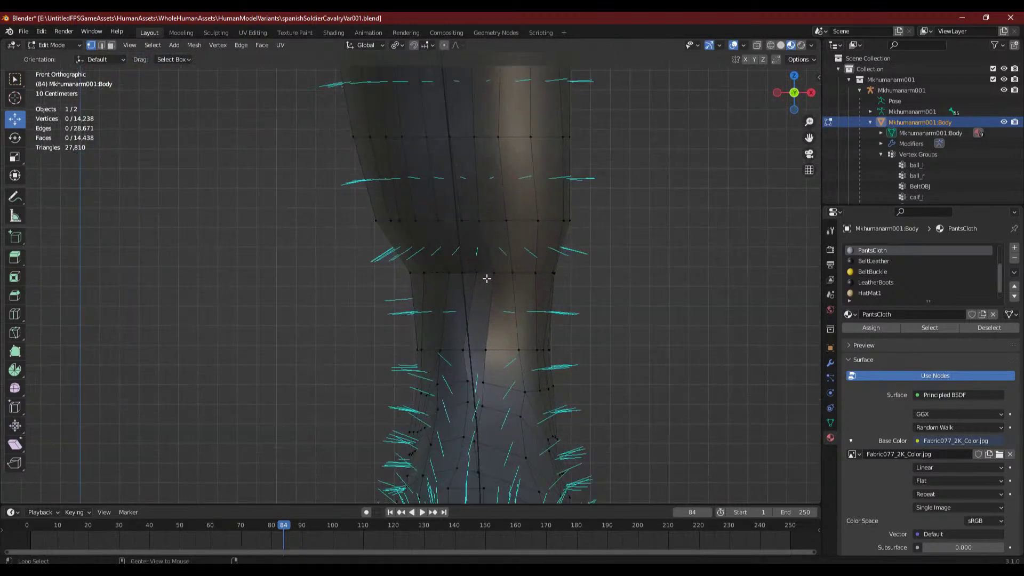
pyautogui.keyDown('alt'); pyautogui.click(486, 277); pyautogui.keyUp('alt')
pyautogui.keyDown('alt'); pyautogui.click(504, 273); pyautogui.keyUp('alt')
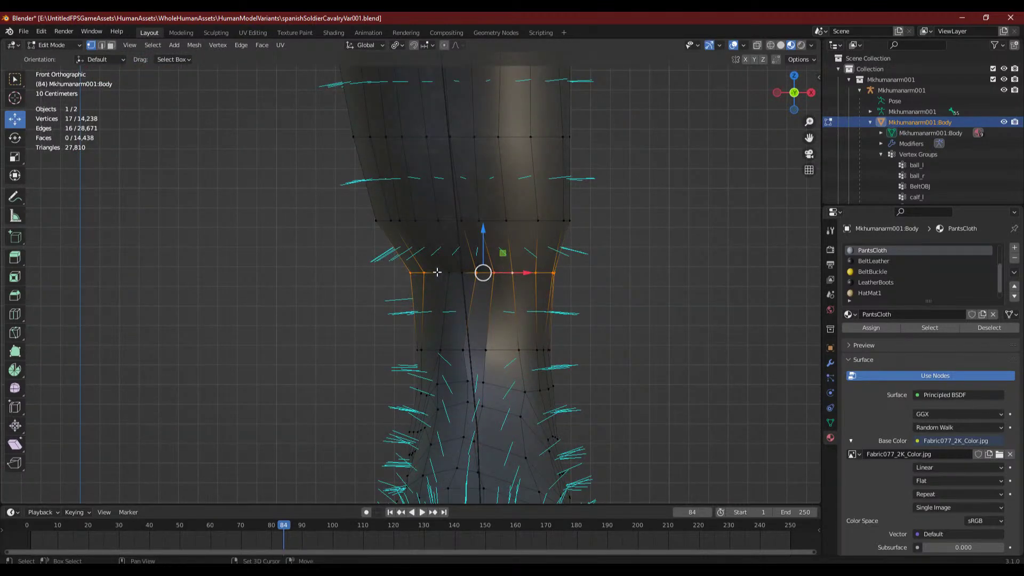
pyautogui.keyDown('shift'); pyautogui.moveTo(429, 264); pyautogui.dragTo(478, 284); pyautogui.keyUp('shift')
pyautogui.press('s')
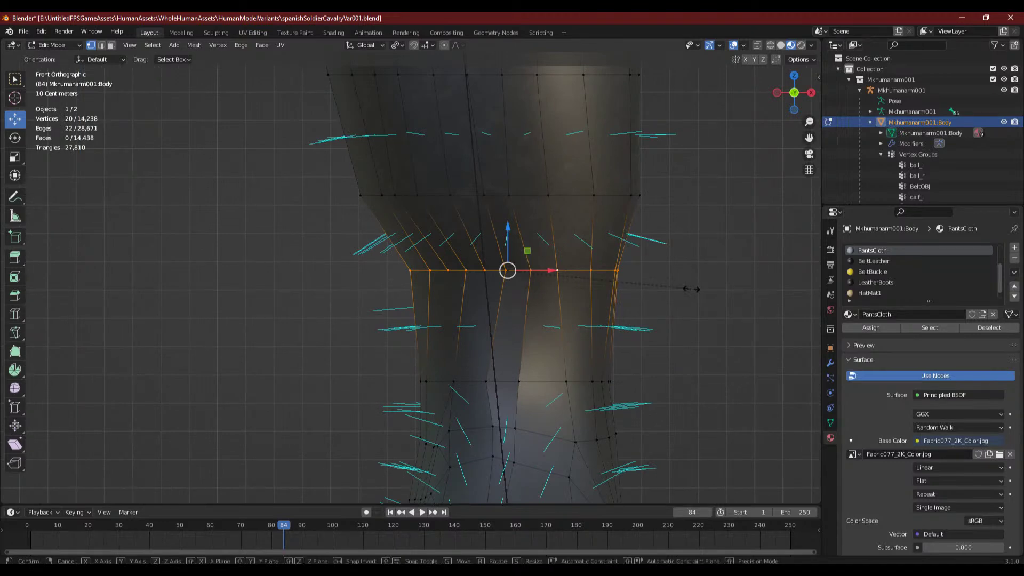
pyautogui.click(557, 286)
# - Move the left boot's fifth edge loop about 0.03 m inward along X and enlarge it slightly further
pyautogui.press('g')
pyautogui.press('x')
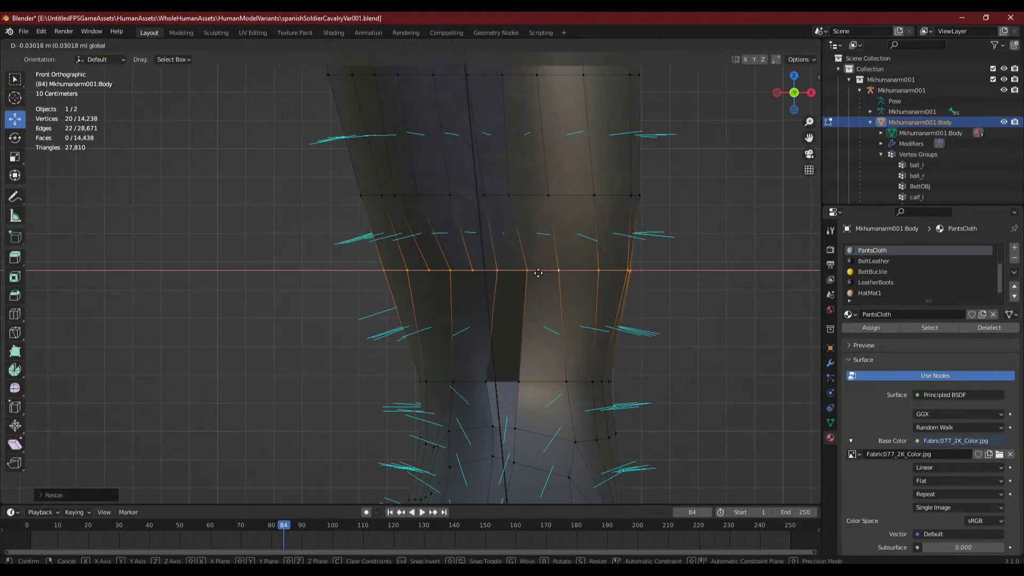
pyautogui.click(538, 273)
pyautogui.press('s')
pyautogui.click(747, 274)
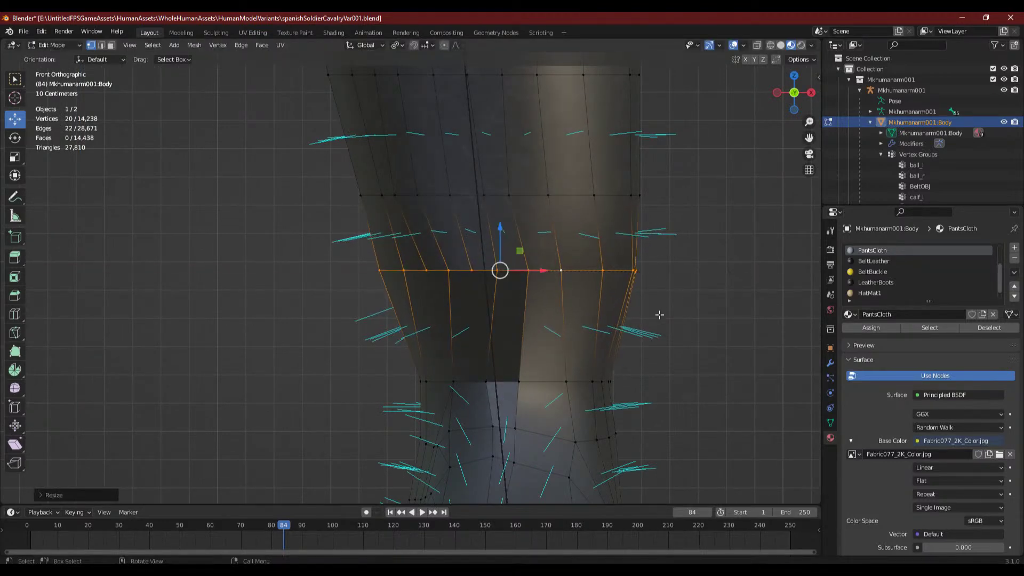
# - Select the full ring of vertices around the left boot's ankle, just below the fifth loop, and scale it up slightly
pyautogui.scroll(-5, 660, 315)
pyautogui.moveTo(485, 346); pyautogui.dragTo(504, 252, button='middle')
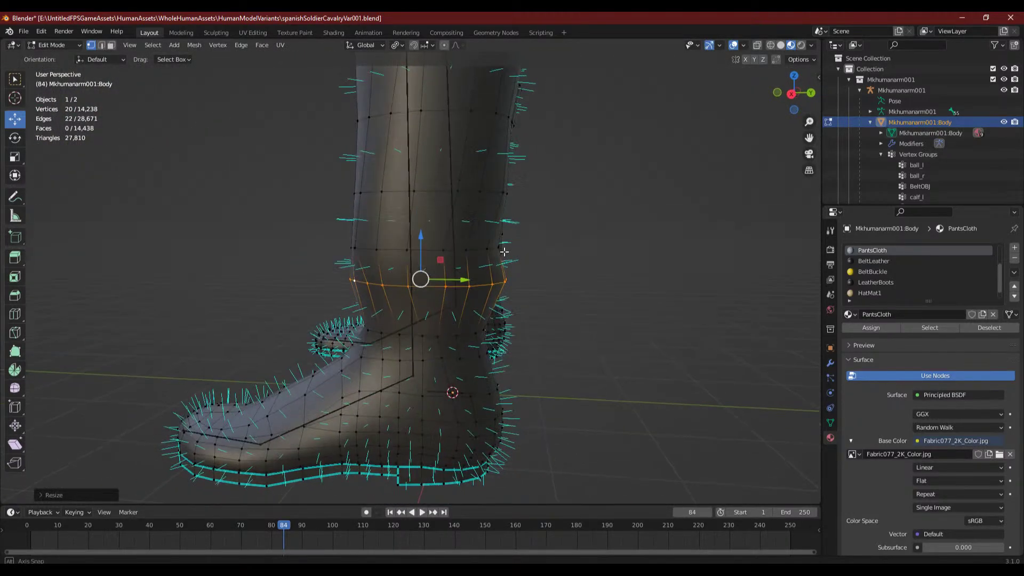
pyautogui.click(792, 93)
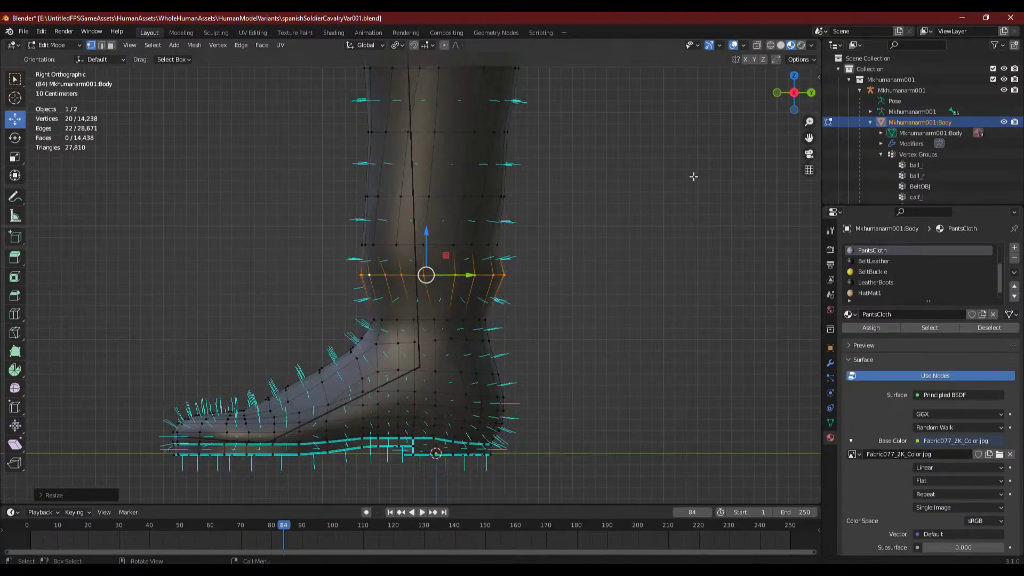
pyautogui.moveTo(637, 239); pyautogui.dragTo(693, 275, button='middle')
pyautogui.scroll(5, 509, 324)
pyautogui.keyDown('shift'); pyautogui.moveTo(451, 326); pyautogui.dragTo(416, 217, button='middle'); pyautogui.keyUp('shift')
pyautogui.click(382, 238)
pyautogui.scroll(2, 383, 236)
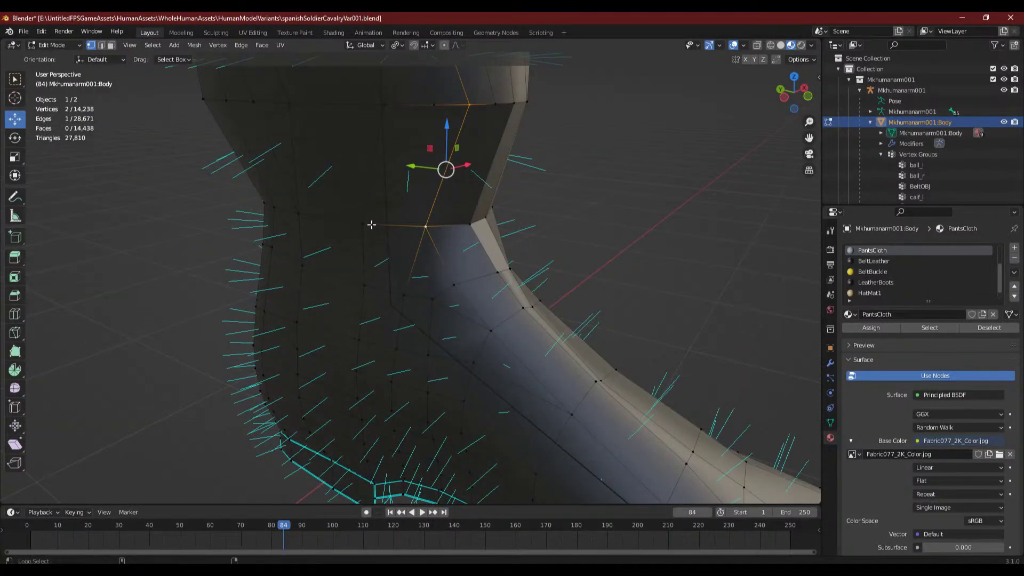
pyautogui.click(370, 224)
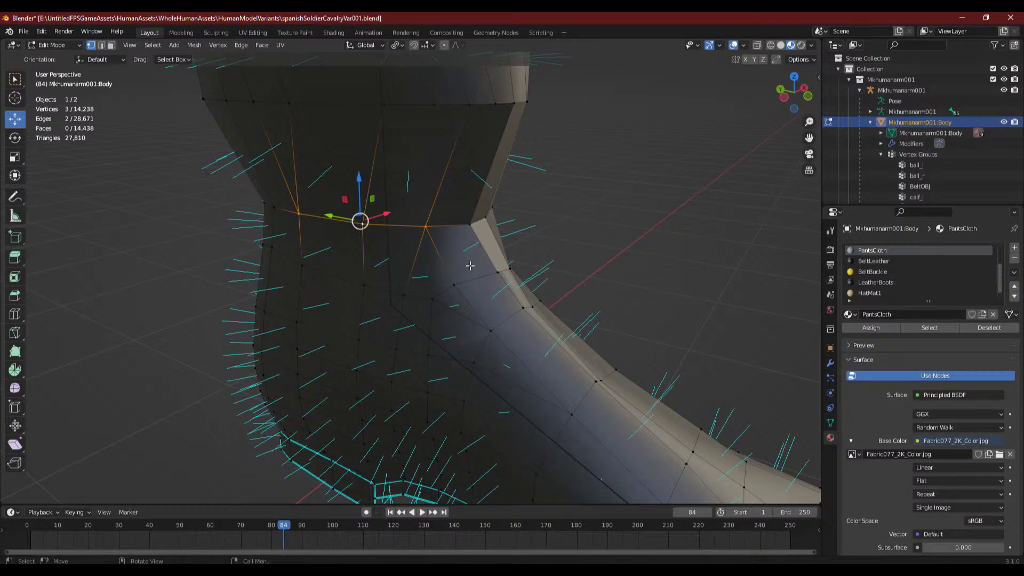
pyautogui.moveTo(470, 266)
pyautogui.mouseDown(button='middle')
pyautogui.moveTo(433, 253)
pyautogui.moveTo(482, 274)
pyautogui.mouseUp(button='middle')
pyautogui.keyDown('shift'); pyautogui.click(483, 257); pyautogui.keyUp('shift')
pyautogui.keyDown('shift'); pyautogui.click(565, 288); pyautogui.keyUp('shift')
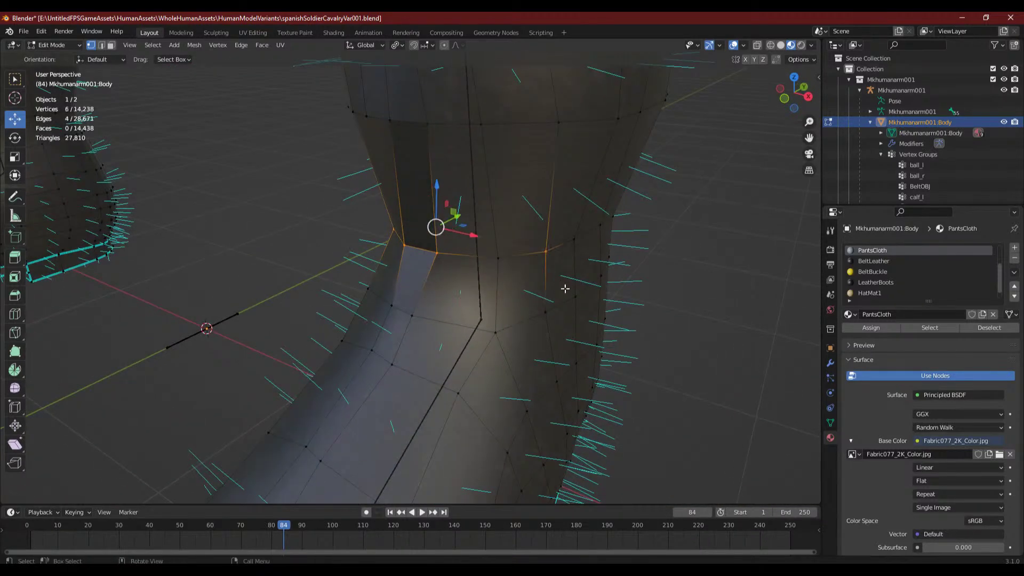
pyautogui.moveTo(565, 288); pyautogui.dragTo(457, 286, button='middle')
pyautogui.keyDown('shift'); pyautogui.click(498, 290); pyautogui.keyUp('shift')
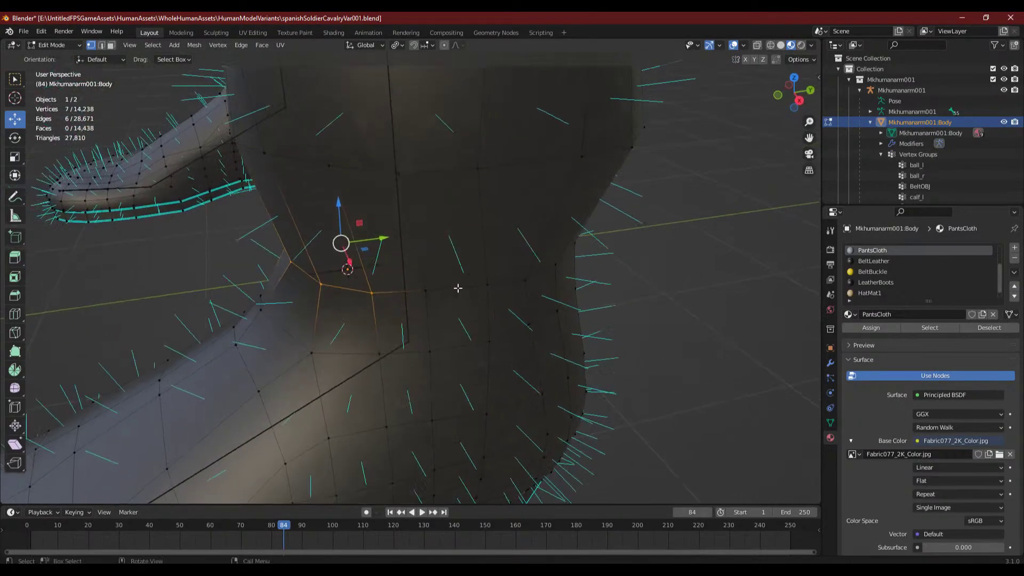
pyautogui.keyDown('shift'); pyautogui.moveTo(425, 277); pyautogui.dragTo(494, 305); pyautogui.keyUp('shift')
pyautogui.moveTo(493, 305); pyautogui.dragTo(459, 296, button='middle')
pyautogui.keyDown('shift'); pyautogui.moveTo(459, 296); pyautogui.dragTo(504, 320); pyautogui.keyUp('shift')
pyautogui.moveTo(503, 320); pyautogui.dragTo(427, 301, button='middle')
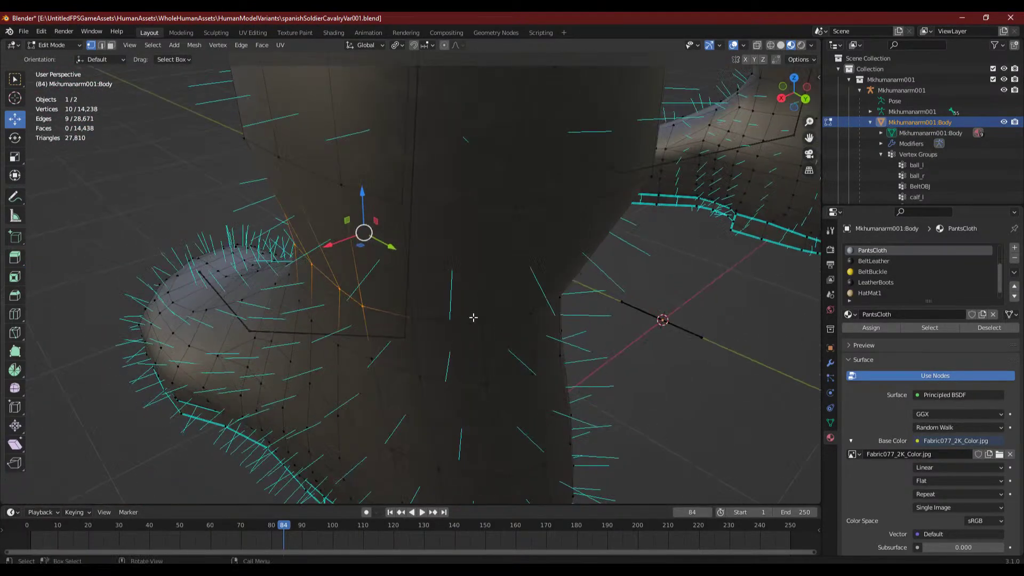
pyautogui.keyDown('shift'); pyautogui.moveTo(397, 293); pyautogui.dragTo(432, 311); pyautogui.keyUp('shift')
pyautogui.moveTo(432, 310); pyautogui.dragTo(373, 319, button='middle')
pyautogui.keyDown('shift'); pyautogui.moveTo(373, 319); pyautogui.dragTo(459, 347); pyautogui.keyUp('shift')
pyautogui.moveTo(459, 347); pyautogui.dragTo(359, 309, button='middle')
pyautogui.keyDown('shift'); pyautogui.moveTo(358, 308); pyautogui.dragTo(467, 354); pyautogui.keyUp('shift')
pyautogui.moveTo(467, 354); pyautogui.dragTo(343, 315, button='middle')
pyautogui.keyDown('shift'); pyautogui.moveTo(327, 299); pyautogui.dragTo(414, 326); pyautogui.keyUp('shift')
pyautogui.moveTo(413, 327); pyautogui.dragTo(585, 307, button='middle')
pyautogui.press('s')
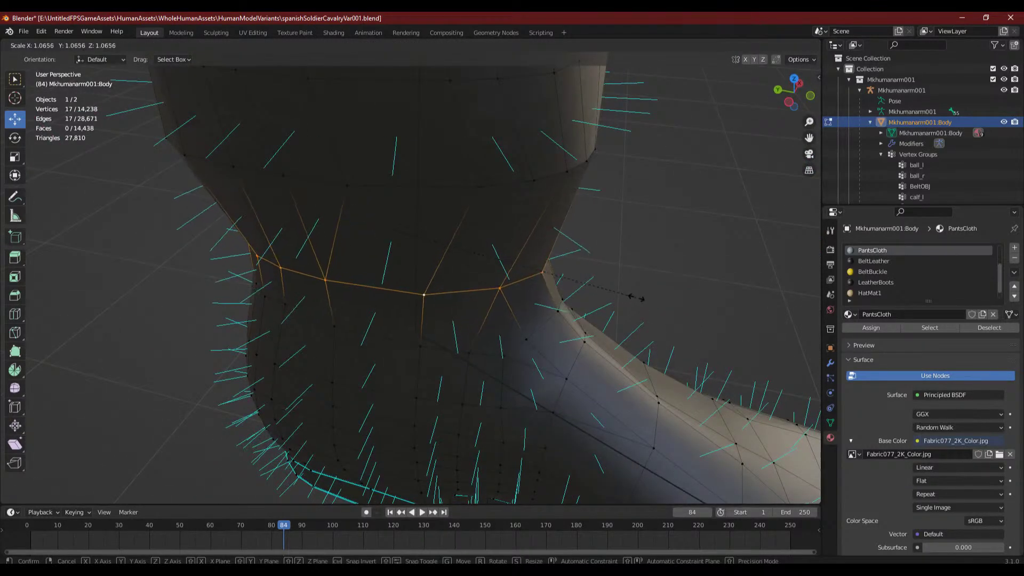
pyautogui.click(657, 301)
# - Delete the mismatched face on the front inner side of the left boot, just above the ankle ring
pyautogui.moveTo(649, 354); pyautogui.dragTo(523, 290, button='middle')
pyautogui.scroll(3, 565, 297)
pyautogui.scroll(4, 528, 277)
pyautogui.moveTo(624, 233); pyautogui.dragTo(635, 236, button='middle')
pyautogui.click(111, 45)
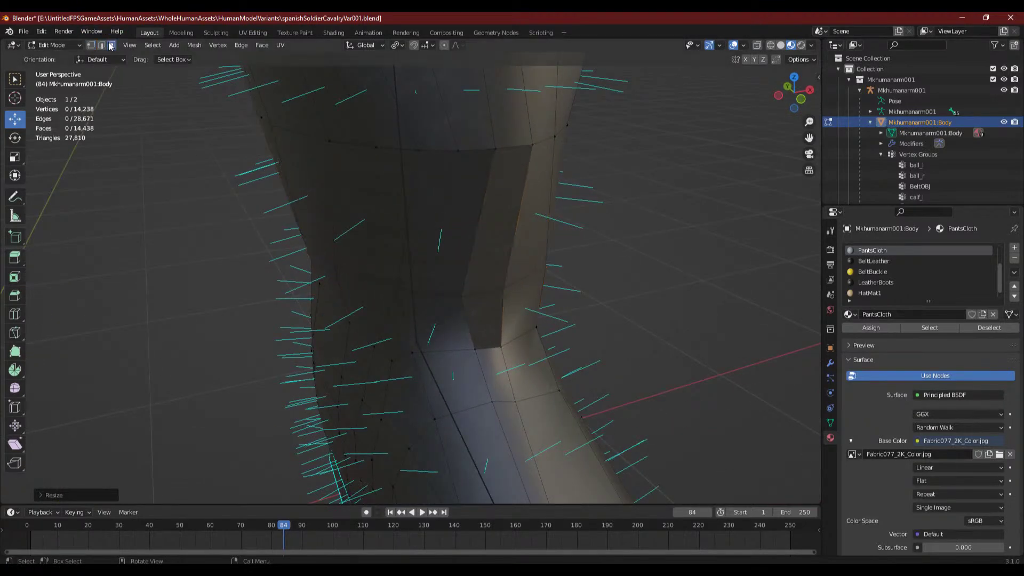
pyautogui.click(440, 171)
pyautogui.press('x')
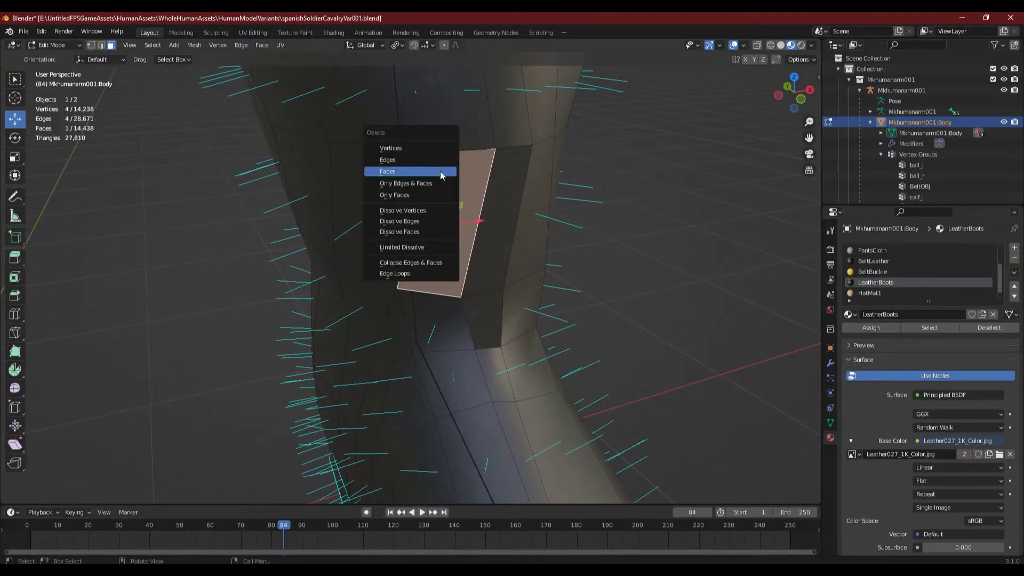
pyautogui.click(440, 171)
# - Fill the opening above the left boot's ankle with a new face joining two upper loop vertices and two ankle-ring vertices
pyautogui.click(91, 45)
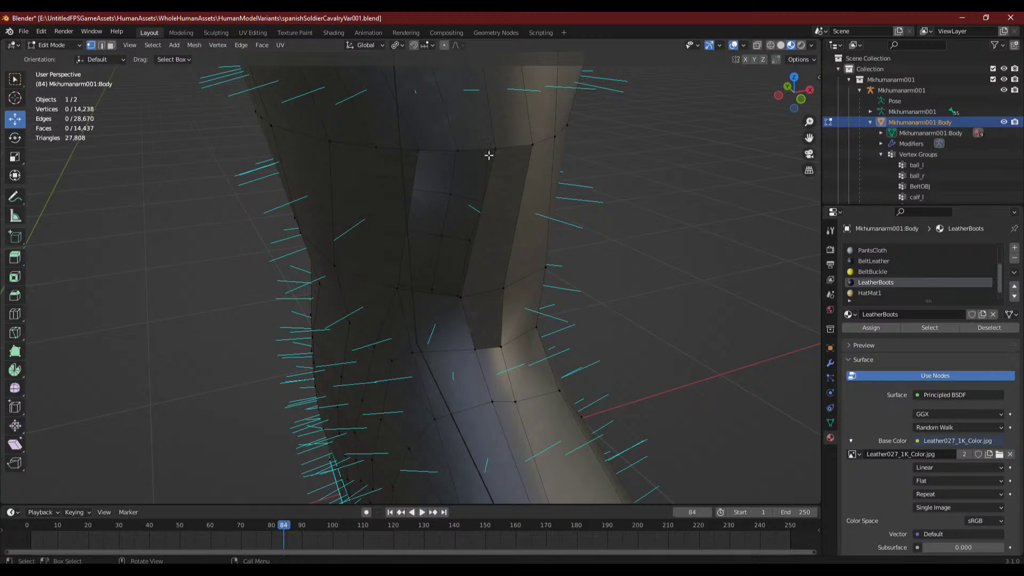
pyautogui.click(488, 155)
pyautogui.keyDown('shift'); pyautogui.click(451, 305); pyautogui.keyUp('shift')
pyautogui.keyDown('shift'); pyautogui.click(457, 151); pyautogui.keyUp('shift')
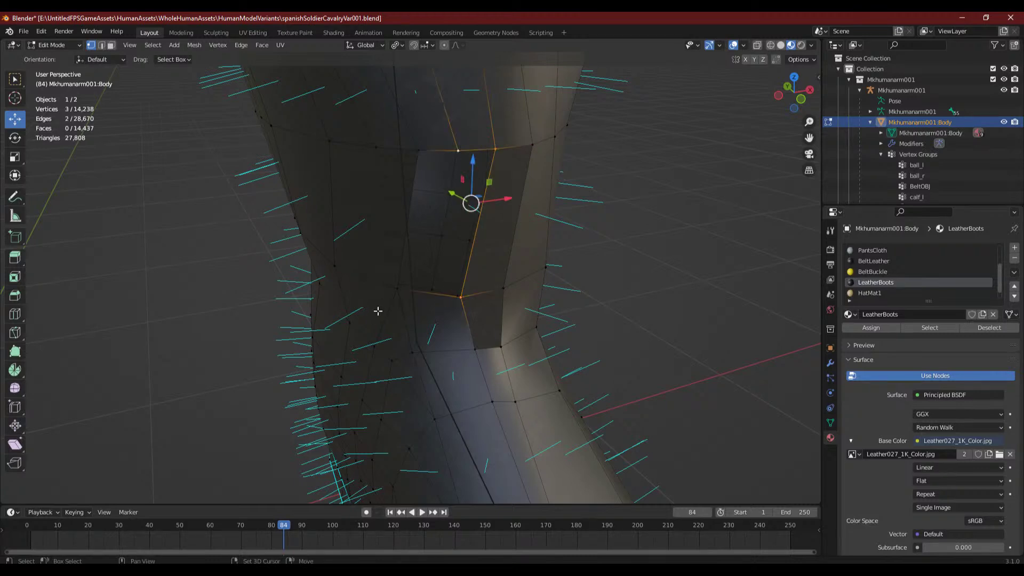
pyautogui.keyDown('shift'); pyautogui.click(397, 288); pyautogui.keyUp('shift')
pyautogui.press('f')
# - Delete the neighbouring face farther around the left boot's inner side and select the opening's upper rear corner vertex for a replacement face
pyautogui.click(371, 199)
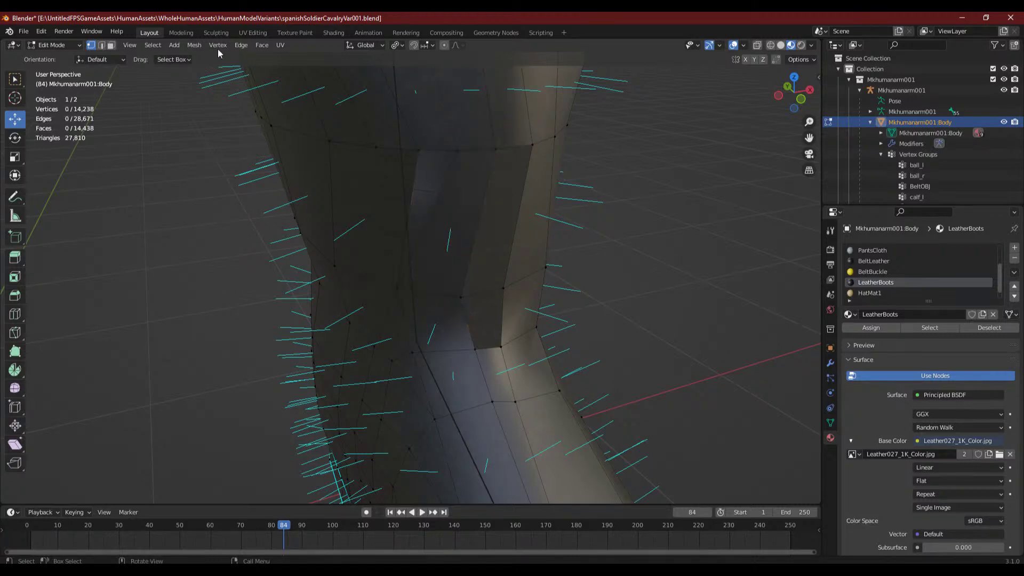
pyautogui.click(111, 45)
pyautogui.click(379, 213)
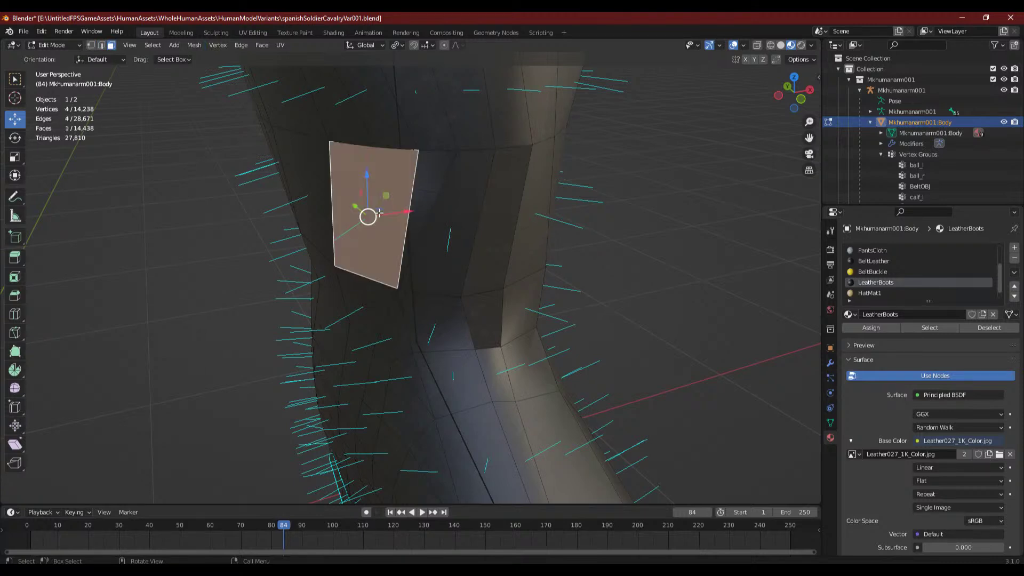
pyautogui.press('x')
pyautogui.click(378, 212)
pyautogui.click(91, 46)
pyautogui.click(330, 142)
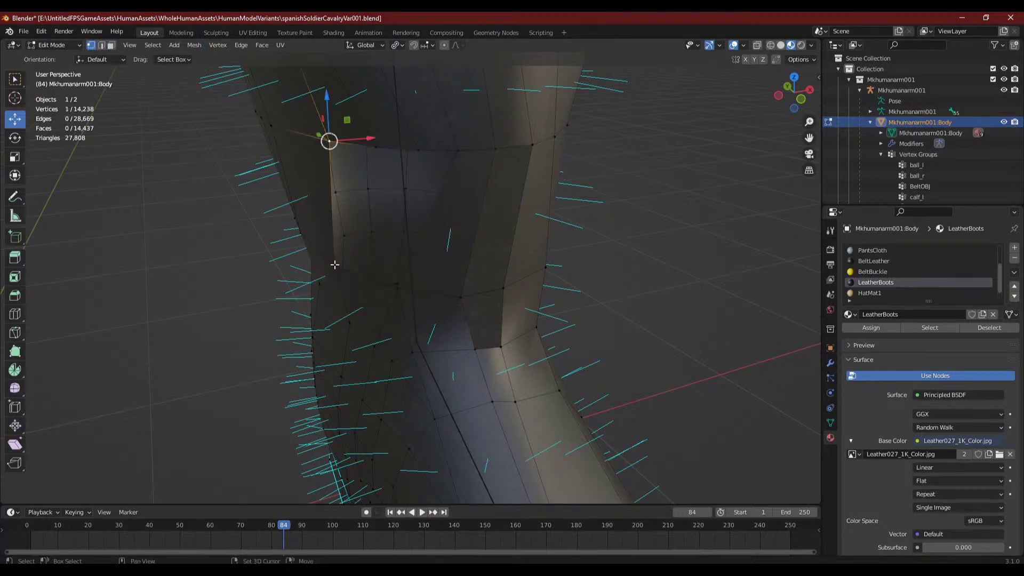
# - Fill the quad gap in the lower boot shaft above the ankle with a new face between its four corner vertices
pyautogui.keyDown('shift'); pyautogui.click(334, 265); pyautogui.keyUp('shift')
pyautogui.keyDown('shift'); pyautogui.click(376, 146); pyautogui.keyUp('shift')
pyautogui.keyDown('shift'); pyautogui.click(399, 290); pyautogui.keyUp('shift')
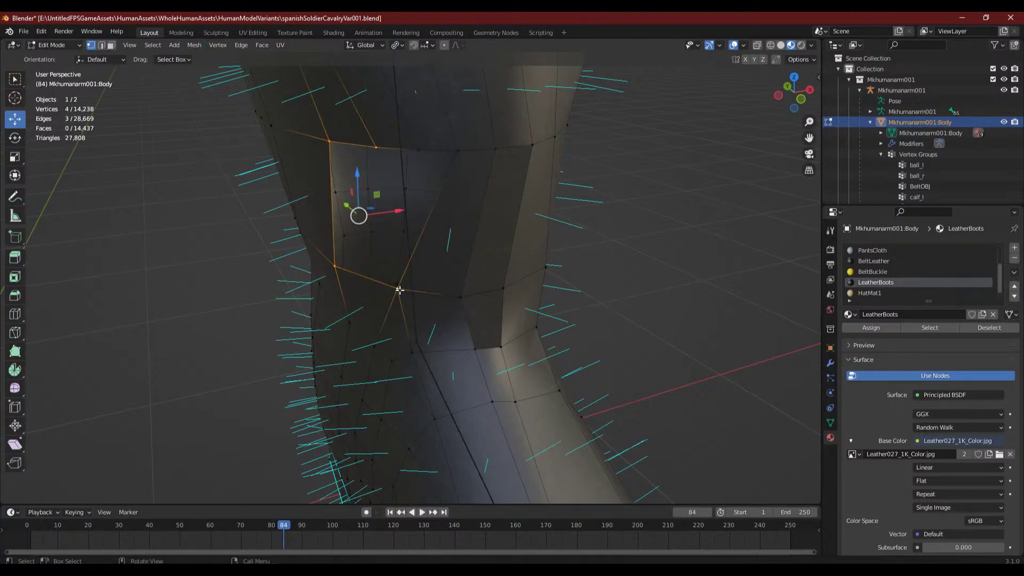
pyautogui.press('f')
# - Fill the adjacent gap toward the front of the boot shaft with a four-vertex face and clear the selection
pyautogui.click(399, 290)
pyautogui.keyDown('shift'); pyautogui.click(375, 145); pyautogui.keyUp('shift')
pyautogui.keyDown('shift'); pyautogui.click(418, 149); pyautogui.keyUp('shift')
pyautogui.keyDown('shift'); pyautogui.click(460, 145); pyautogui.keyUp('shift')
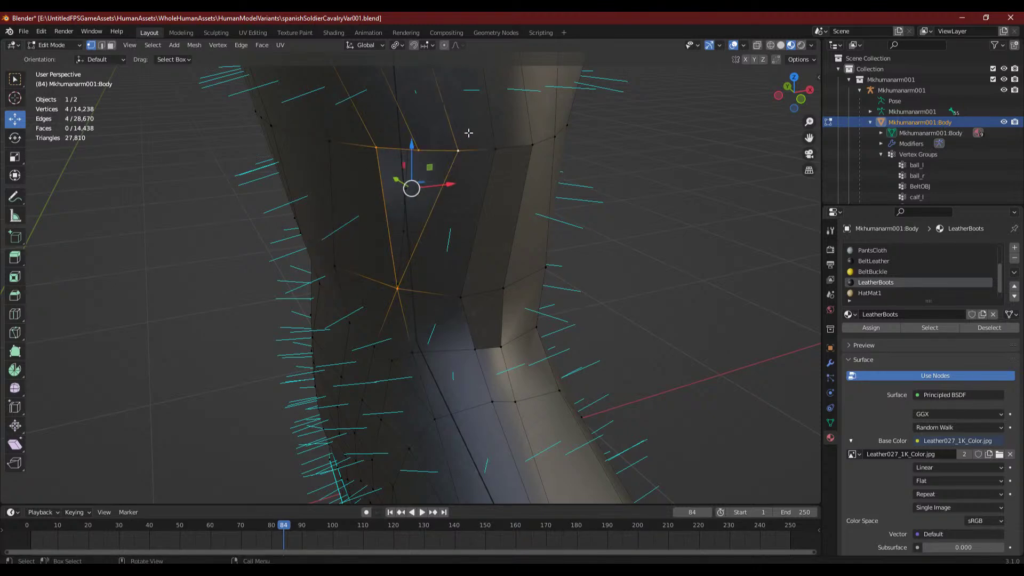
pyautogui.press('f')
pyautogui.hotkey('alt', 'a')
# - Inspect the filled boot shaft and ankle from the front, side and back for uneven geometry
pyautogui.moveTo(489, 322); pyautogui.dragTo(550, 359, button='middle')
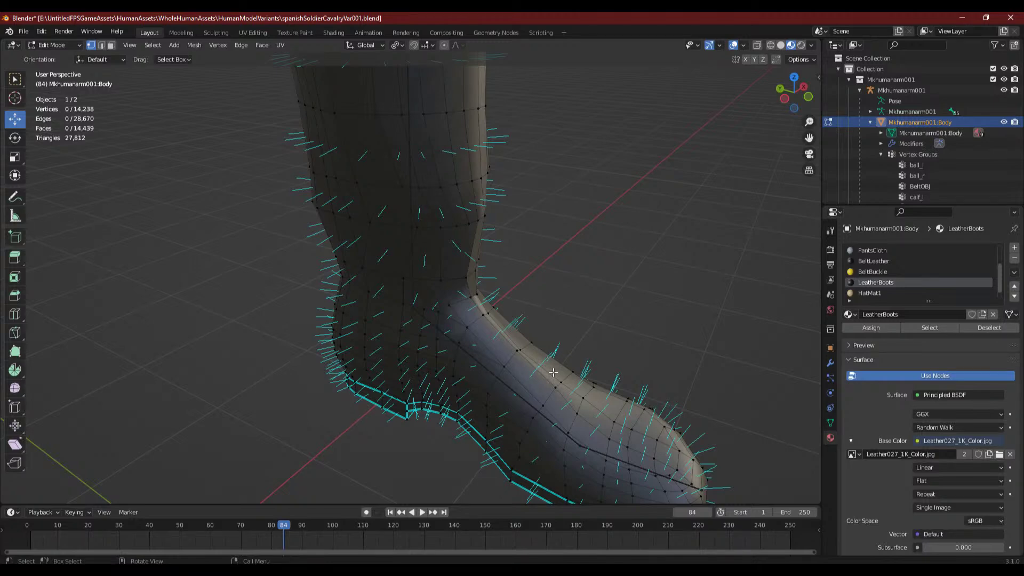
pyautogui.moveTo(558, 365); pyautogui.dragTo(510, 344, button='middle')
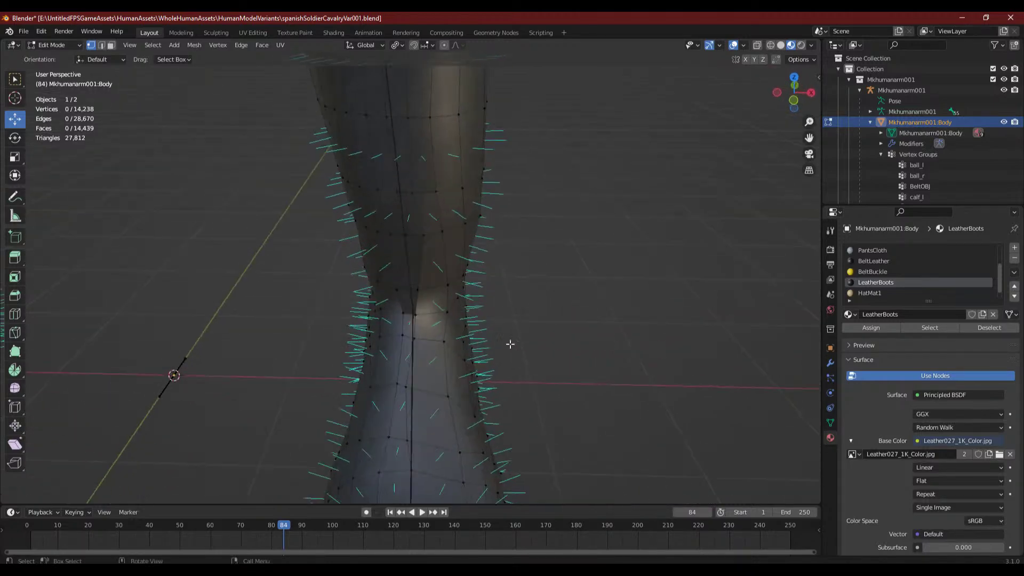
pyautogui.moveTo(401, 290); pyautogui.dragTo(406, 369, button='middle')
pyautogui.scroll(4, 456, 287)
pyautogui.scroll(-2, 400, 369)
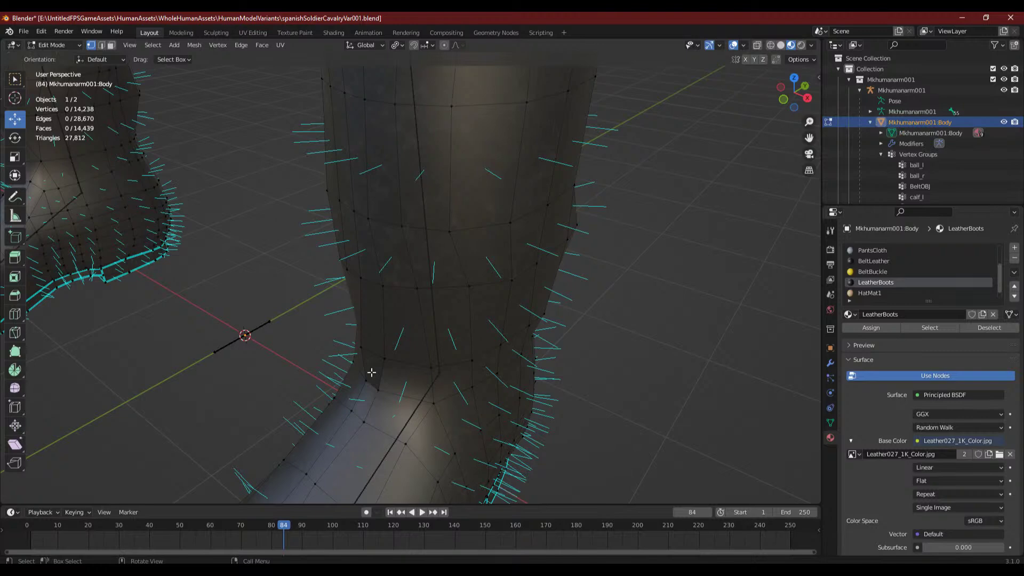
pyautogui.moveTo(429, 323); pyautogui.dragTo(451, 330, button='middle')
pyautogui.moveTo(517, 333)
pyautogui.mouseDown(button='middle')
pyautogui.moveTo(536, 337)
pyautogui.moveTo(514, 329)
pyautogui.mouseUp(button='middle')
# - Select seven connected vertices around the back of the ankle, move them horizontally by about 0.07 m, and deselect them
pyautogui.click(403, 309)
pyautogui.keyDown('shift'); pyautogui.click(424, 299); pyautogui.keyUp('shift')
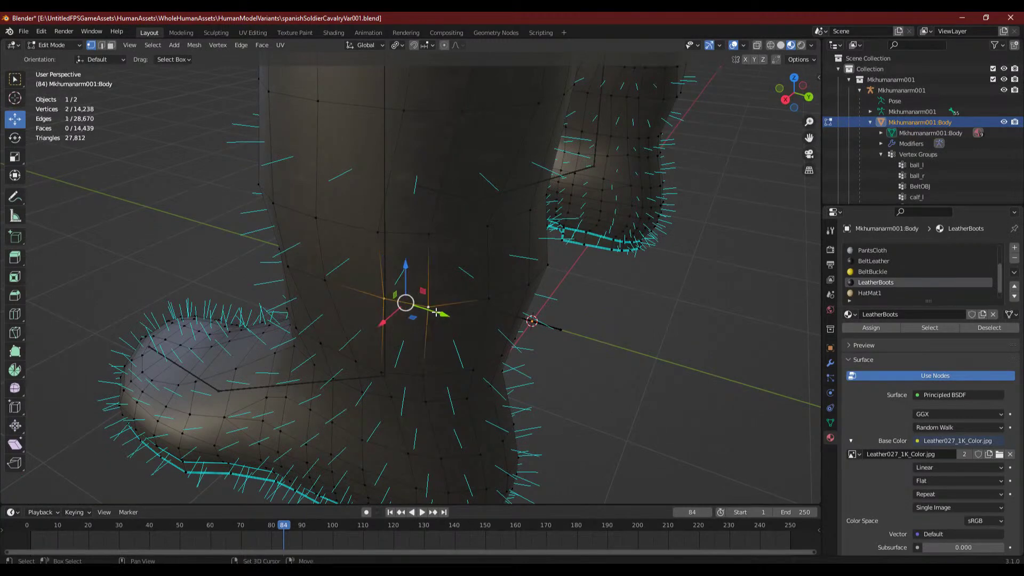
pyautogui.keyDown('shift'); pyautogui.click(483, 298); pyautogui.keyUp('shift')
pyautogui.moveTo(482, 298); pyautogui.dragTo(489, 409, button='middle')
pyautogui.keyDown('shift'); pyautogui.click(469, 369); pyautogui.keyUp('shift')
pyautogui.keyDown('shift'); pyautogui.click(432, 365); pyautogui.keyUp('shift')
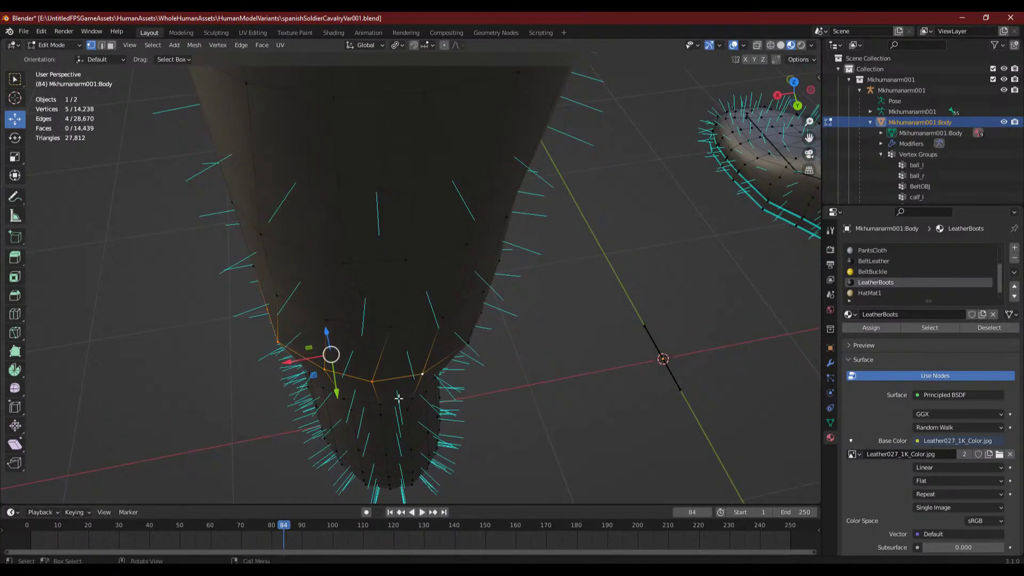
pyautogui.moveTo(395, 400); pyautogui.dragTo(340, 398, button='middle')
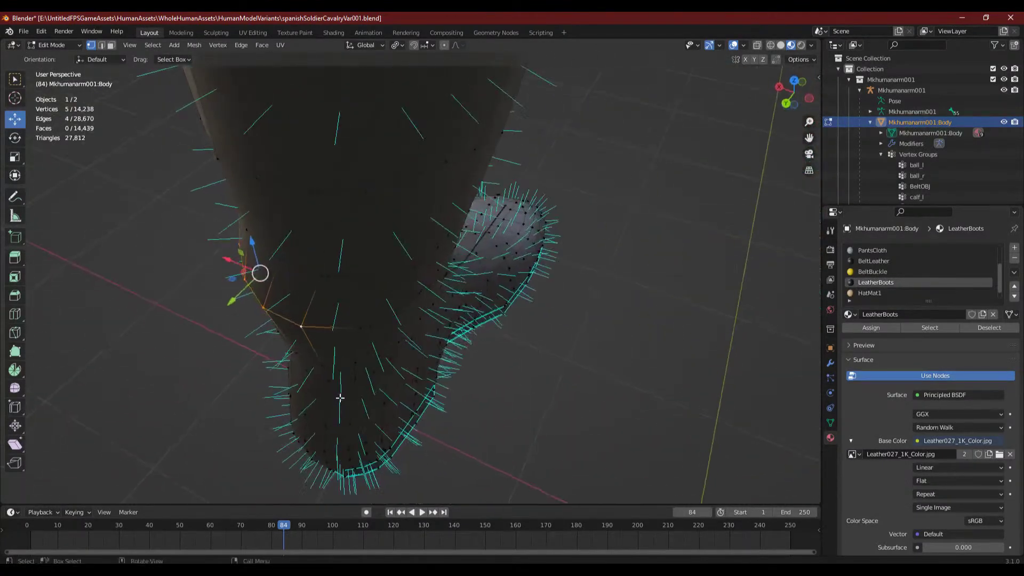
pyautogui.keyDown('shift'); pyautogui.click(363, 331); pyautogui.keyUp('shift')
pyautogui.moveTo(444, 338); pyautogui.dragTo(313, 372, button='middle')
pyautogui.keyDown('shift'); pyautogui.click(349, 318); pyautogui.keyUp('shift')
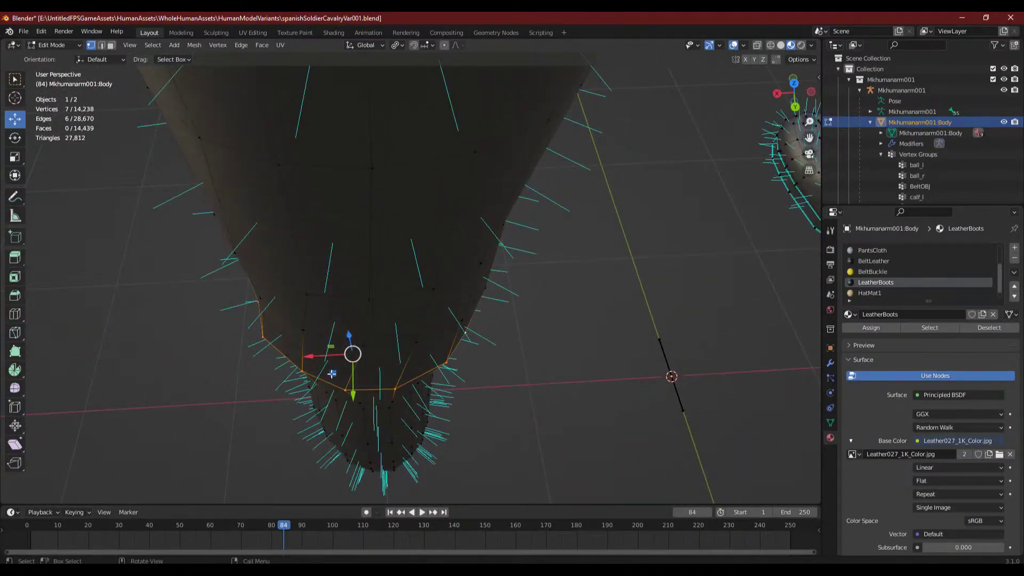
pyautogui.press('g')
pyautogui.hotkey('shift', 'z')
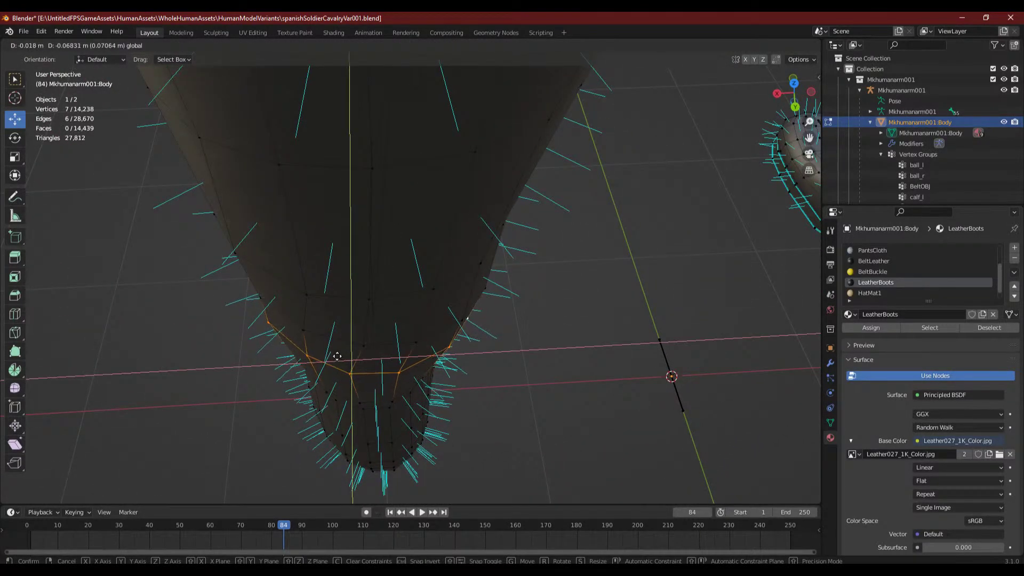
pyautogui.click(337, 355)
pyautogui.moveTo(636, 382); pyautogui.dragTo(551, 359)
# - Switch the body mesh to Sculpt Mode and smooth the front of the ankle with the Smooth brush
pyautogui.moveTo(607, 320); pyautogui.dragTo(496, 338, button='middle')
pyautogui.scroll(-6, 497, 339)
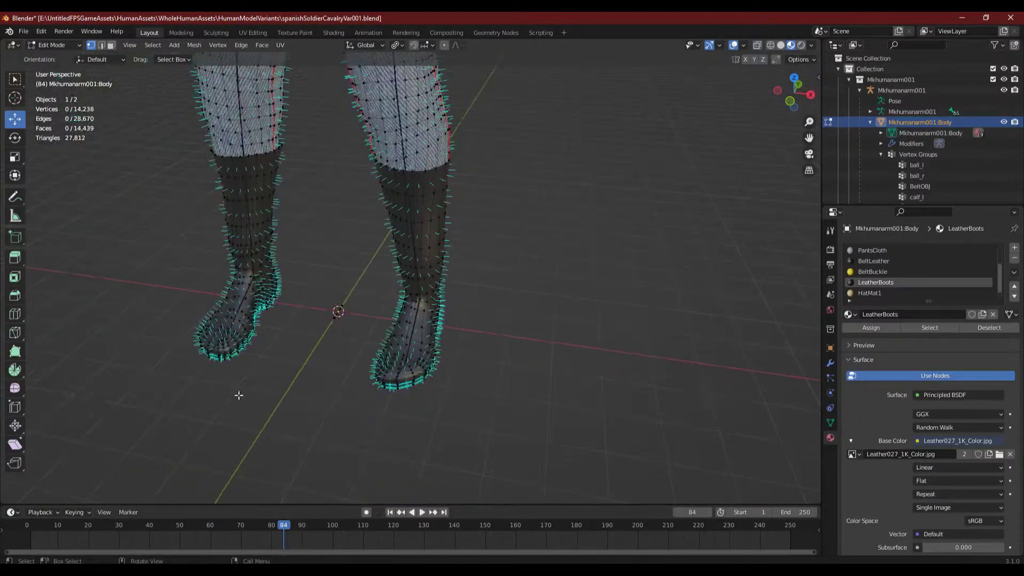
pyautogui.moveTo(238, 395); pyautogui.dragTo(470, 347, button='middle')
pyautogui.scroll(5, 320, 373)
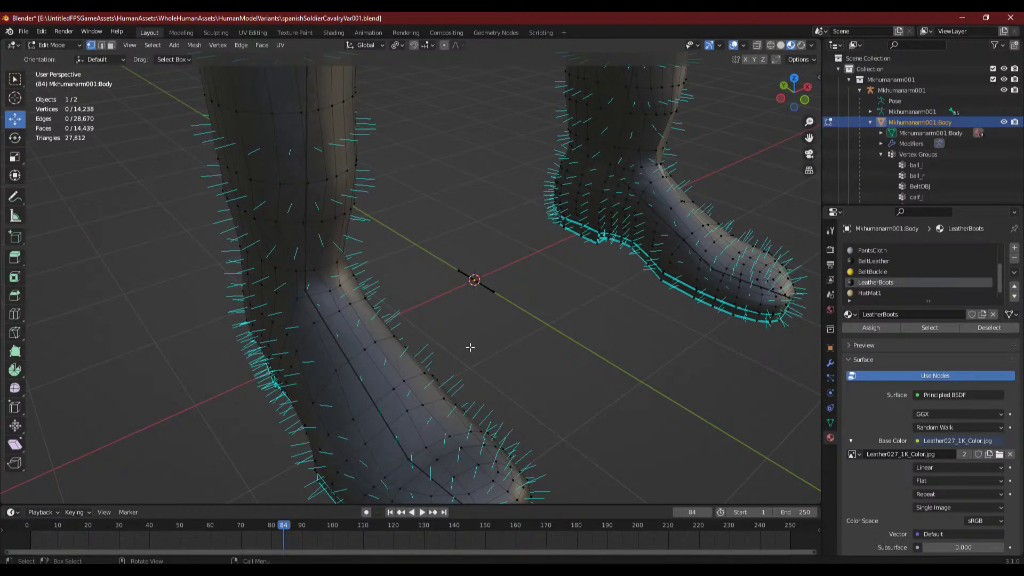
pyautogui.moveTo(470, 347)
pyautogui.mouseDown(button='middle')
pyautogui.moveTo(488, 286)
pyautogui.moveTo(459, 318)
pyautogui.moveTo(459, 338)
pyautogui.mouseUp(button='middle')
pyautogui.click(49, 46)
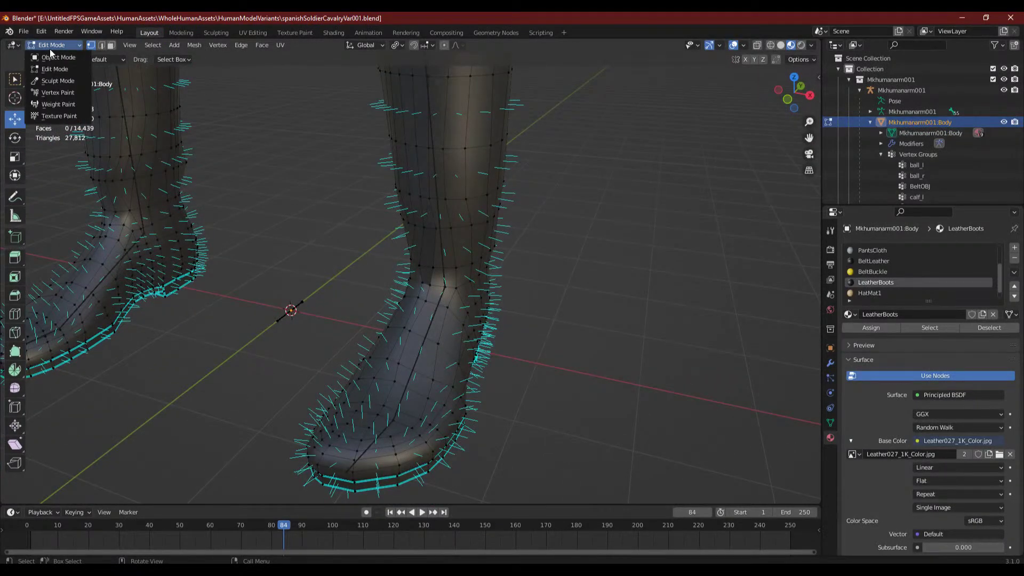
pyautogui.click(59, 81)
pyautogui.moveTo(468, 205)
pyautogui.mouseDown(button='middle')
pyautogui.moveTo(527, 208)
pyautogui.moveTo(480, 216)
pyautogui.mouseUp(button='middle')
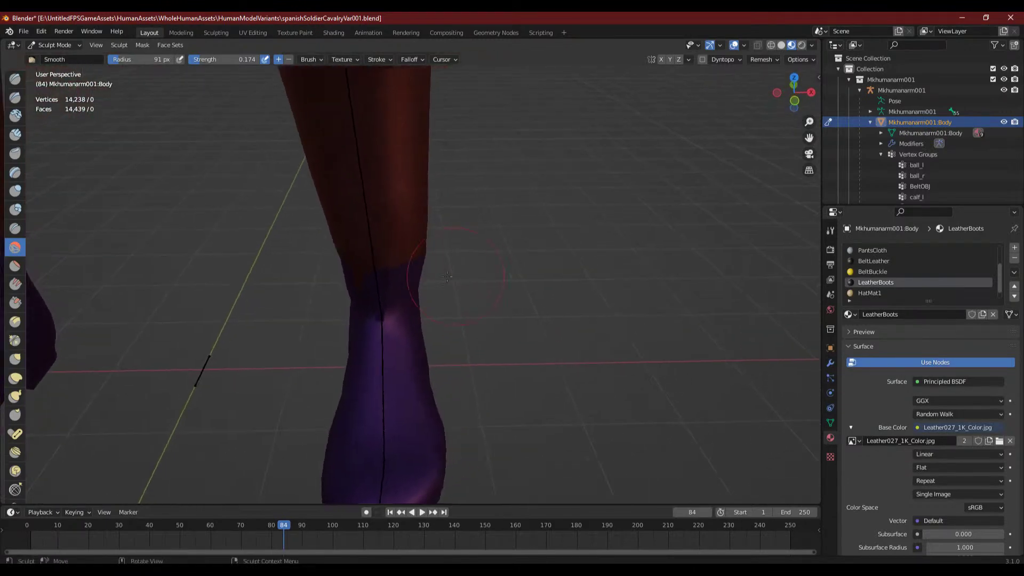
pyautogui.moveTo(368, 278)
pyautogui.mouseDown(button='middle')
pyautogui.moveTo(449, 234)
pyautogui.moveTo(423, 251)
pyautogui.moveTo(411, 240)
pyautogui.moveTo(417, 216)
pyautogui.mouseUp(button='middle')
pyautogui.moveTo(416, 259)
pyautogui.mouseDown()
pyautogui.moveTo(423, 270)
pyautogui.moveTo(397, 285)
pyautogui.mouseUp()
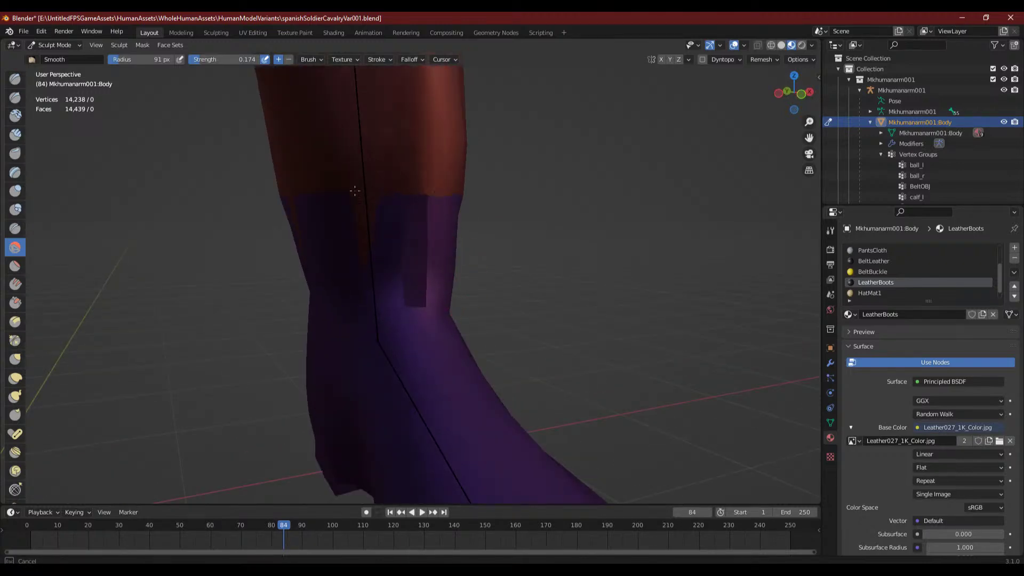
# - Smooth the side and back of the same boot above the ankle with the Smooth brush
pyautogui.moveTo(374, 197)
pyautogui.mouseDown(button='middle')
pyautogui.moveTo(438, 212)
pyautogui.moveTo(423, 231)
pyautogui.moveTo(284, 226)
pyautogui.moveTo(340, 209)
pyautogui.moveTo(405, 137)
pyautogui.moveTo(434, 228)
pyautogui.moveTo(411, 201)
pyautogui.mouseUp(button='middle')
pyautogui.moveTo(343, 183)
pyautogui.mouseDown(button='middle')
pyautogui.moveTo(374, 240)
pyautogui.moveTo(220, 251)
pyautogui.moveTo(441, 245)
pyautogui.moveTo(425, 240)
pyautogui.mouseUp(button='middle')
pyautogui.scroll(2, 469, 260)
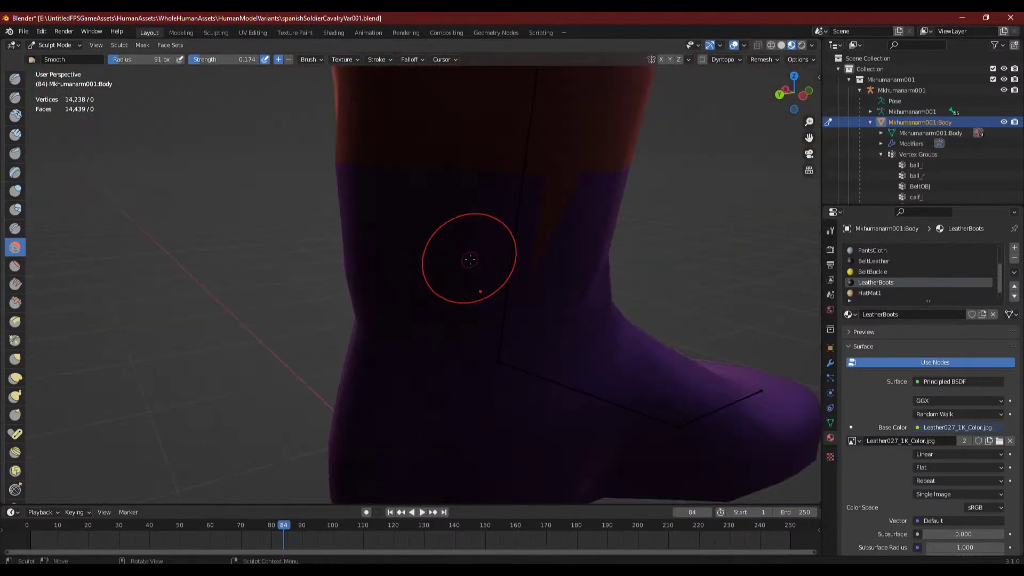
pyautogui.moveTo(470, 260); pyautogui.dragTo(544, 182)
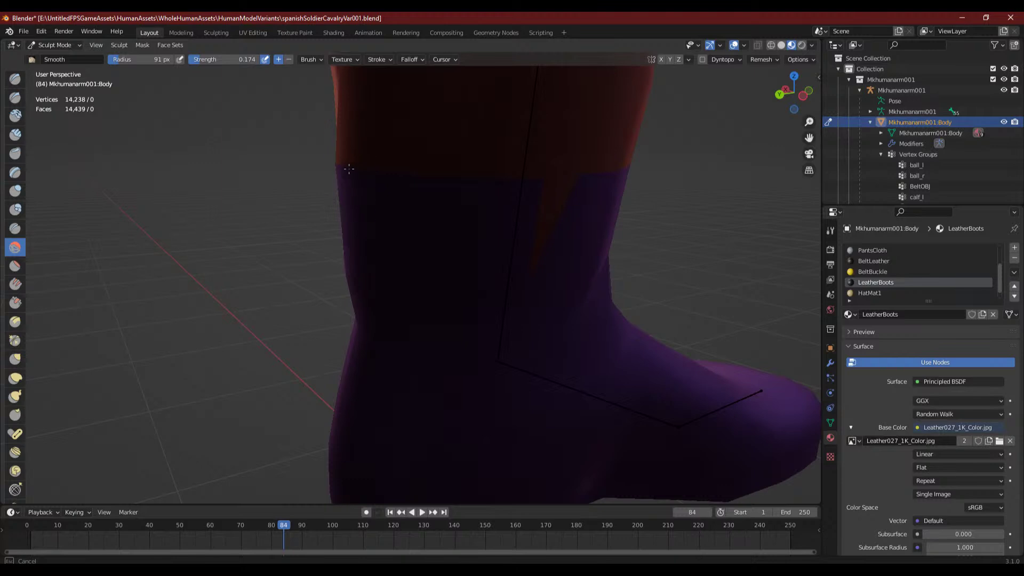
pyautogui.moveTo(349, 168)
pyautogui.mouseDown(button='middle')
pyautogui.moveTo(450, 244)
pyautogui.moveTo(475, 196)
pyautogui.mouseUp(button='middle')
pyautogui.moveTo(423, 229); pyautogui.dragTo(481, 251, button='middle')
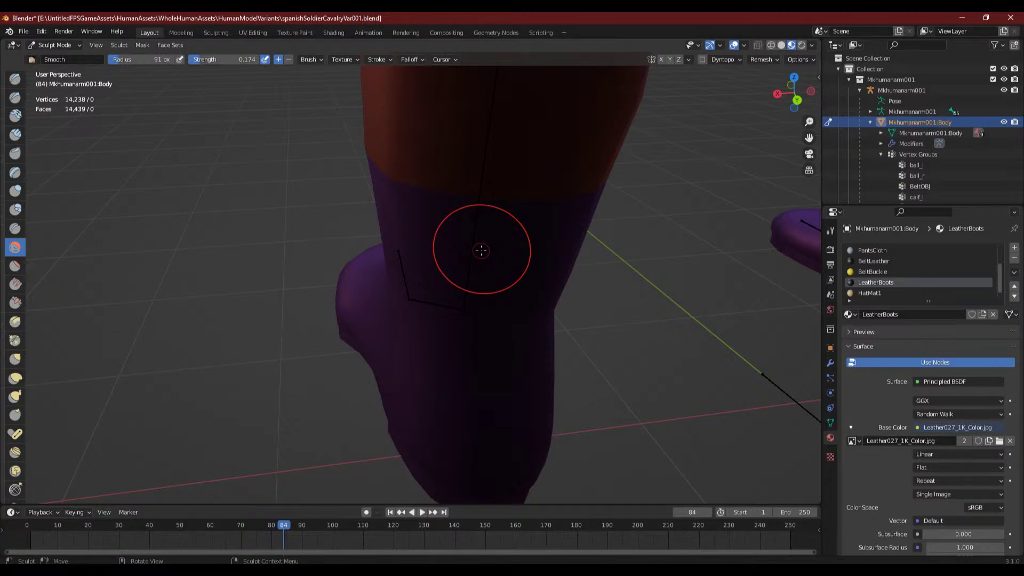
pyautogui.moveTo(480, 251); pyautogui.dragTo(553, 260, button='middle')
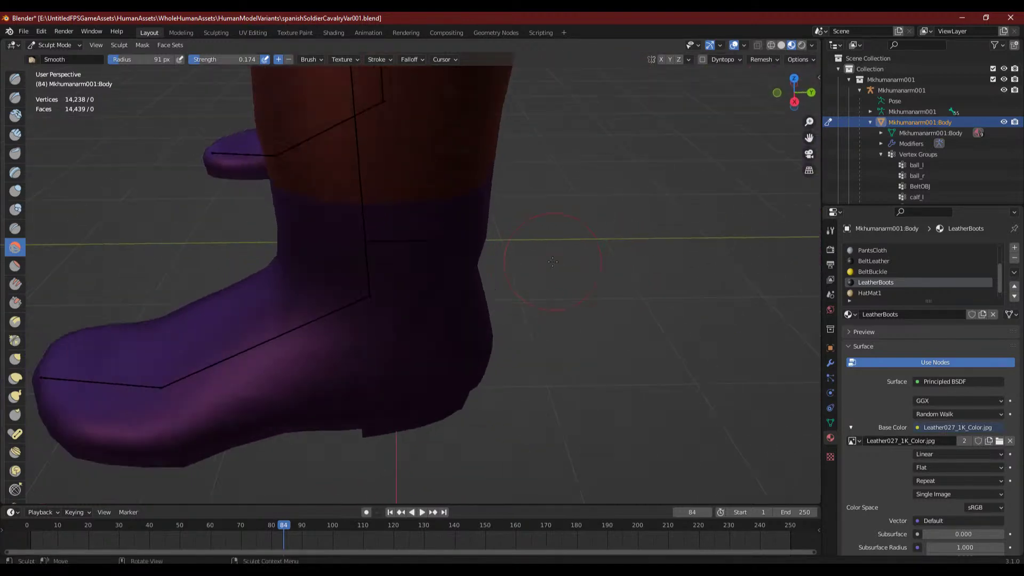
# - Smooth the ankle and lower shaft of the opposite boot with the Smooth brush
pyautogui.scroll(-2, 553, 262)
pyautogui.moveTo(393, 295); pyautogui.dragTo(451, 296, button='middle')
pyautogui.scroll(-2, 450, 296)
pyautogui.moveTo(271, 291); pyautogui.dragTo(316, 297, button='middle')
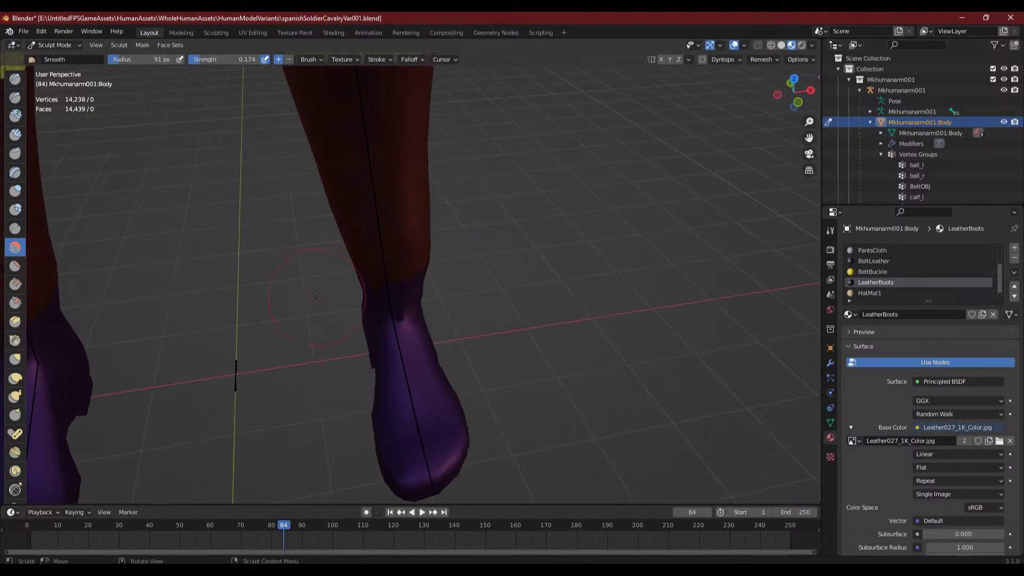
pyautogui.keyDown('shift'); pyautogui.moveTo(216, 295); pyautogui.dragTo(354, 258, button='middle'); pyautogui.keyUp('shift')
pyautogui.scroll(4, 333, 237)
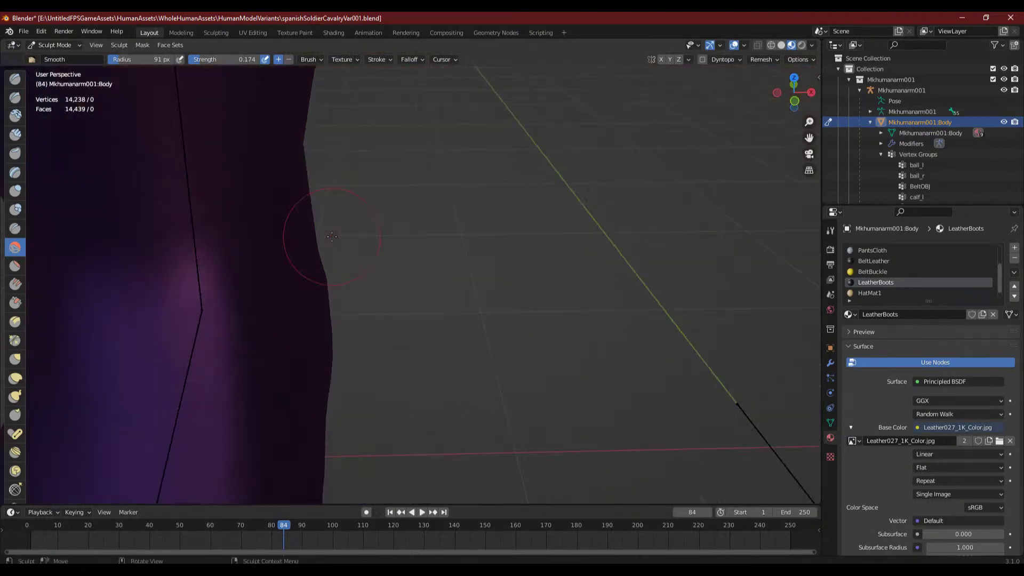
pyautogui.scroll(-1, 271, 263)
pyautogui.moveTo(272, 264); pyautogui.dragTo(303, 293, button='middle')
pyautogui.moveTo(273, 277); pyautogui.dragTo(224, 280)
pyautogui.moveTo(396, 286)
pyautogui.mouseDown(button='middle')
pyautogui.moveTo(377, 329)
pyautogui.moveTo(423, 274)
pyautogui.moveTo(476, 265)
pyautogui.moveTo(417, 251)
pyautogui.moveTo(418, 267)
pyautogui.moveTo(561, 305)
pyautogui.moveTo(597, 288)
pyautogui.moveTo(608, 320)
pyautogui.moveTo(450, 268)
pyautogui.moveTo(549, 263)
pyautogui.moveTo(507, 263)
pyautogui.moveTo(542, 286)
pyautogui.moveTo(336, 231)
pyautogui.moveTo(415, 245)
pyautogui.mouseUp(button='middle')
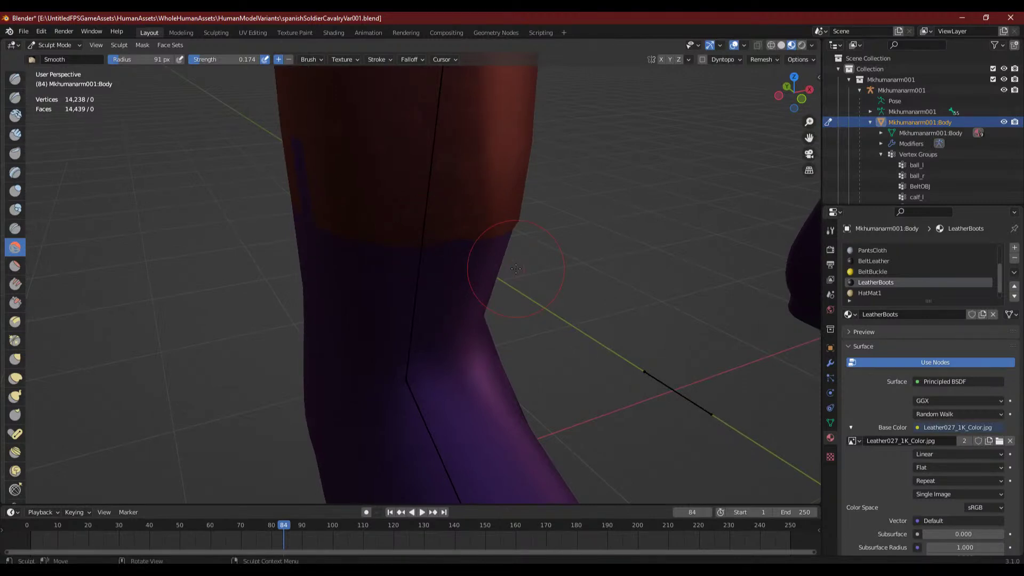
pyautogui.moveTo(526, 279); pyautogui.dragTo(366, 255, button='middle')
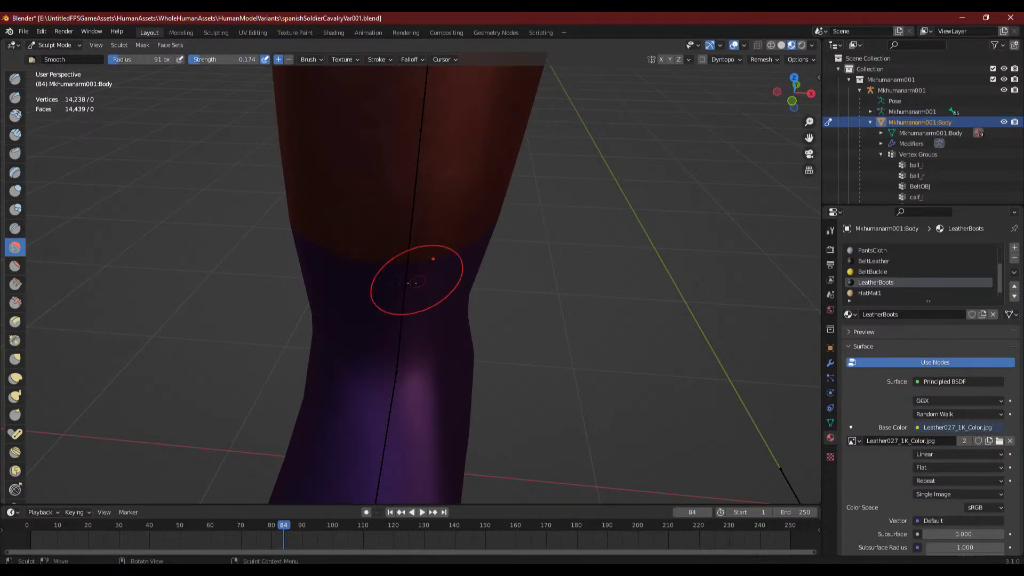
pyautogui.moveTo(411, 279)
pyautogui.mouseDown(button='middle')
pyautogui.moveTo(422, 286)
pyautogui.moveTo(487, 267)
pyautogui.moveTo(480, 298)
pyautogui.moveTo(423, 327)
pyautogui.moveTo(434, 354)
pyautogui.mouseUp(button='middle')
pyautogui.scroll(2, 516, 275)
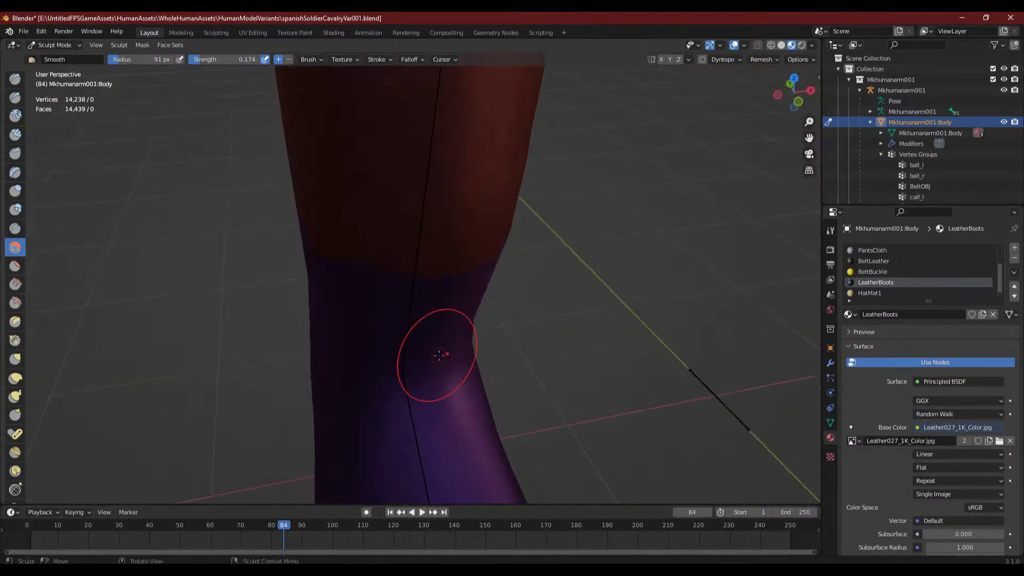
# - Return to Edit Mode and reposition the three connected vertices at the back of the boot's ankle
pyautogui.click(53, 46)
pyautogui.click(56, 69)
pyautogui.scroll(-2, 384, 334)
pyautogui.moveTo(384, 333); pyautogui.dragTo(372, 353, button='middle')
pyautogui.scroll(2, 384, 331)
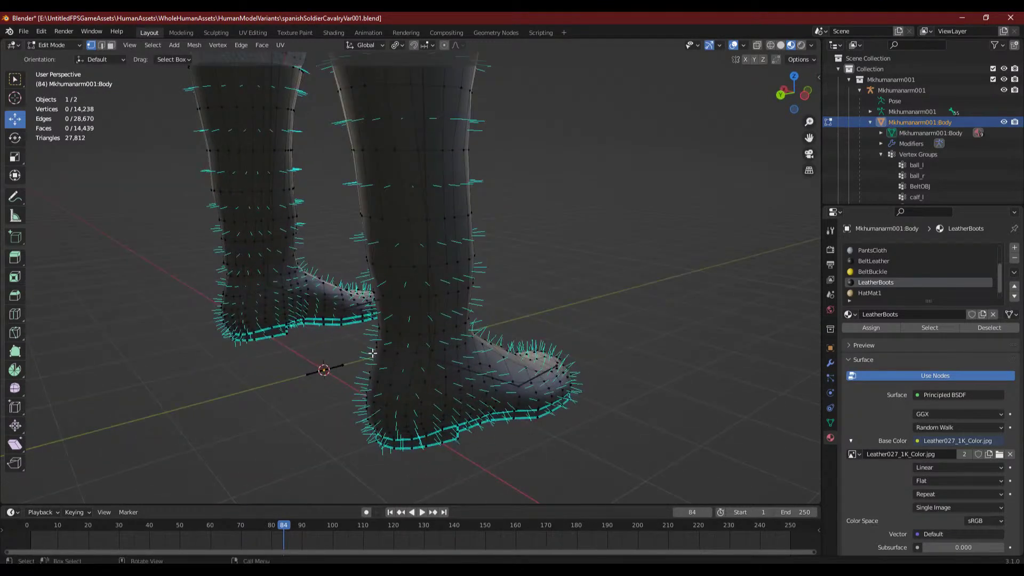
pyautogui.scroll(2, 393, 328)
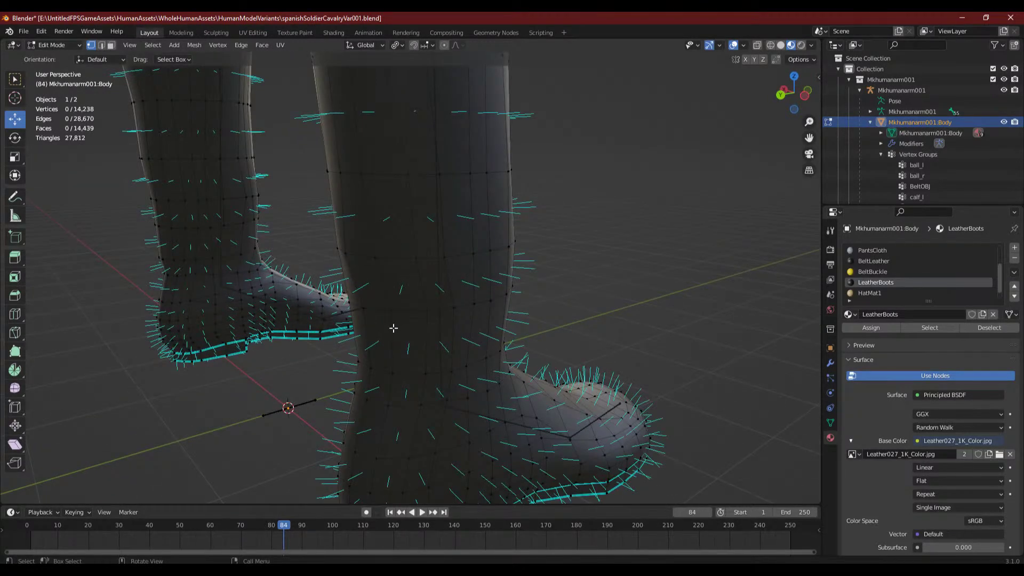
pyautogui.moveTo(394, 327); pyautogui.dragTo(416, 274, button='middle')
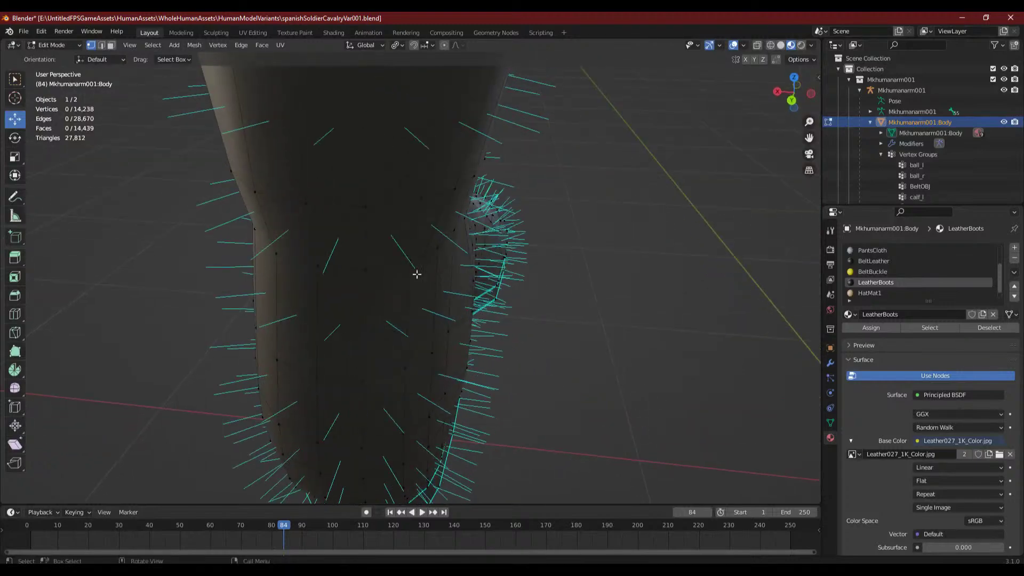
pyautogui.moveTo(269, 244); pyautogui.dragTo(405, 279)
pyautogui.moveTo(406, 279); pyautogui.dragTo(171, 258, button='middle')
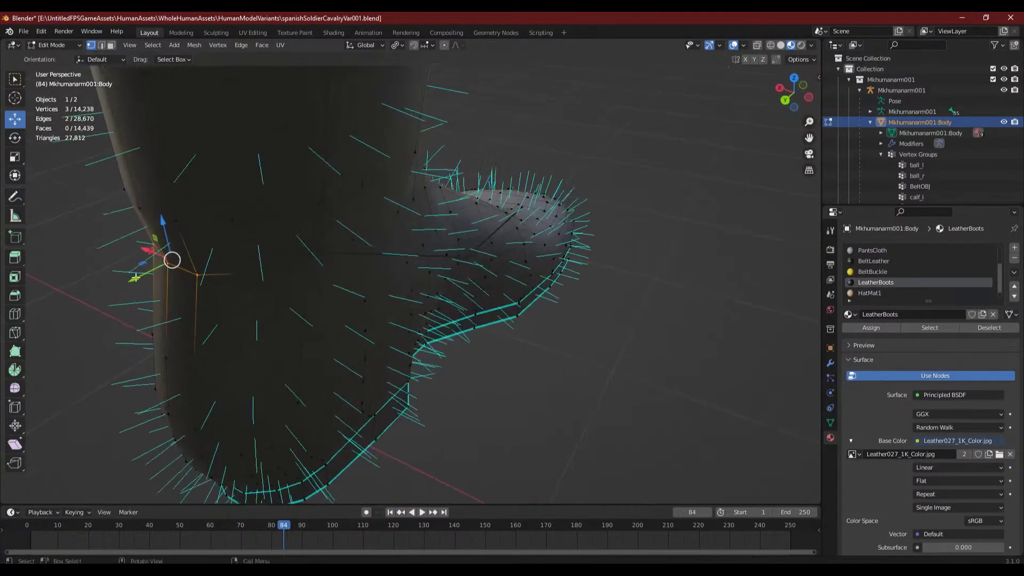
pyautogui.press('g')
pyautogui.moveTo(120, 288); pyautogui.dragTo(120, 288)
pyautogui.click(183, 338)
pyautogui.moveTo(182, 338); pyautogui.dragTo(293, 347, button='middle')
pyautogui.scroll(3, 334, 392)
pyautogui.moveTo(335, 392); pyautogui.dragTo(402, 354, button='middle')
pyautogui.moveTo(407, 334); pyautogui.dragTo(450, 365)
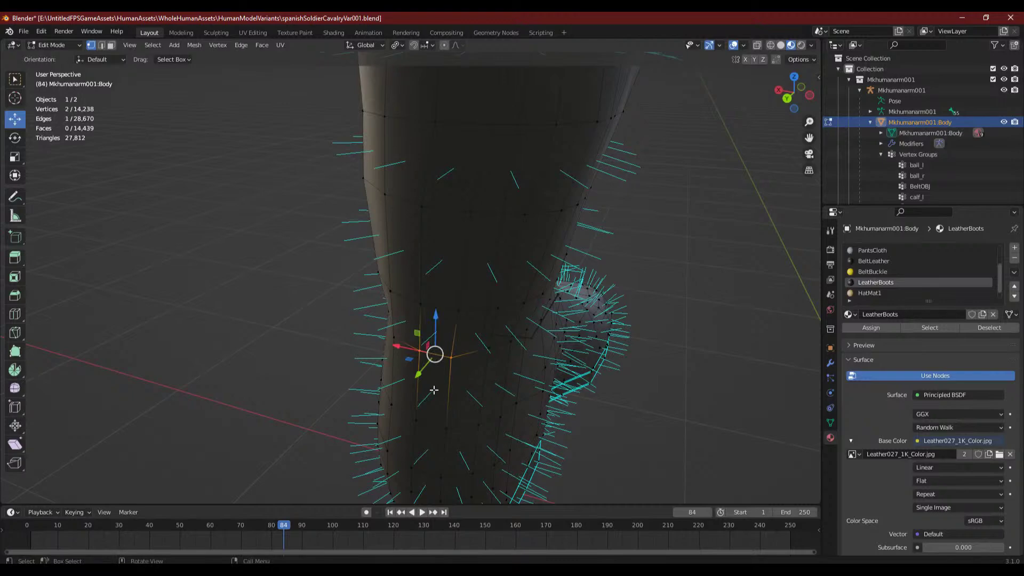
pyautogui.moveTo(434, 390); pyautogui.dragTo(272, 386, button='middle')
pyautogui.click(293, 360)
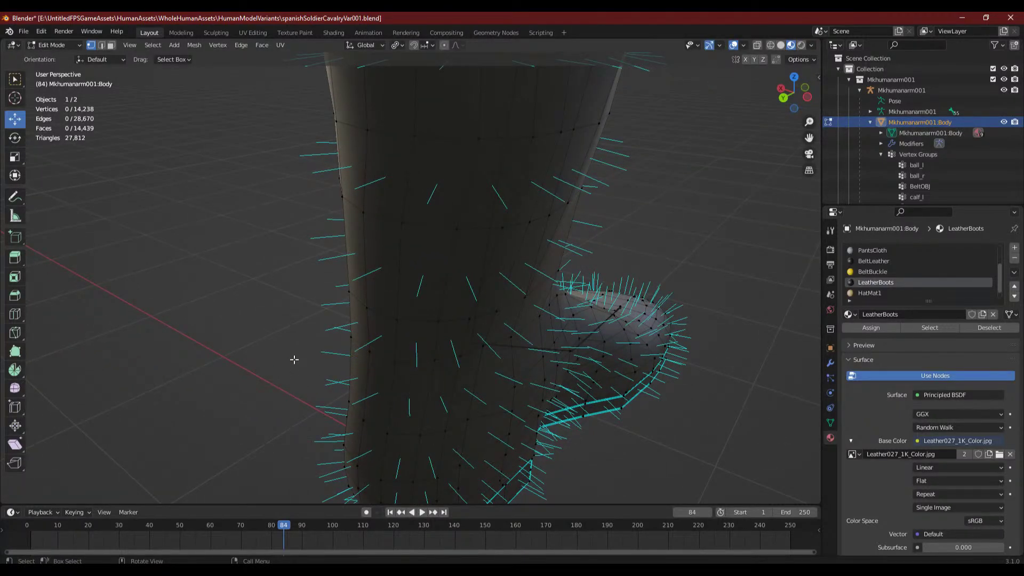
# - Move three neighbouring vertices at the back of the ankle outward along the Y axis, one at a time
pyautogui.moveTo(321, 378); pyautogui.dragTo(271, 372, button='middle')
pyautogui.scroll(2, 264, 358)
pyautogui.click(208, 352)
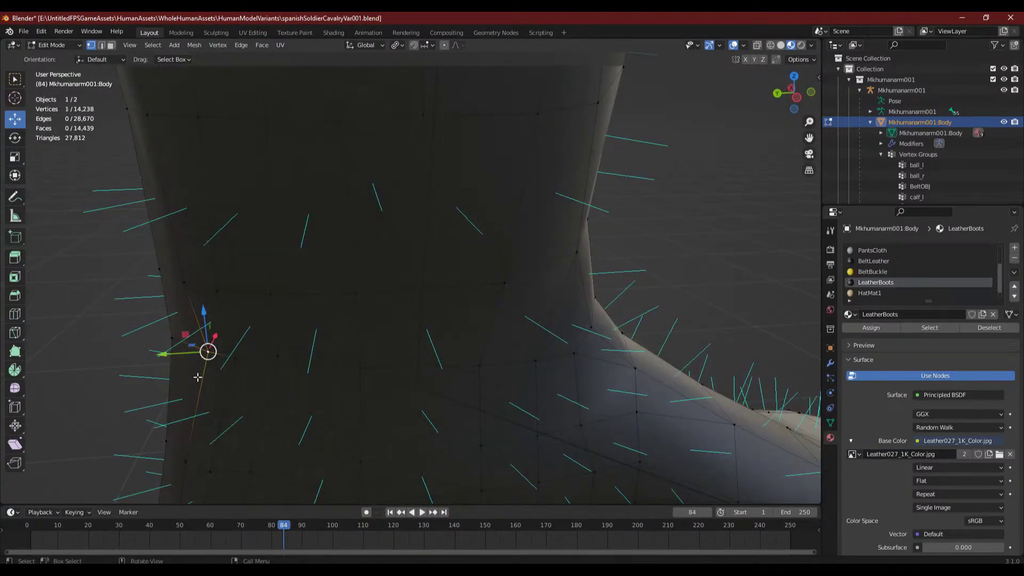
pyautogui.moveTo(172, 355); pyautogui.dragTo(152, 358)
pyautogui.click(235, 359)
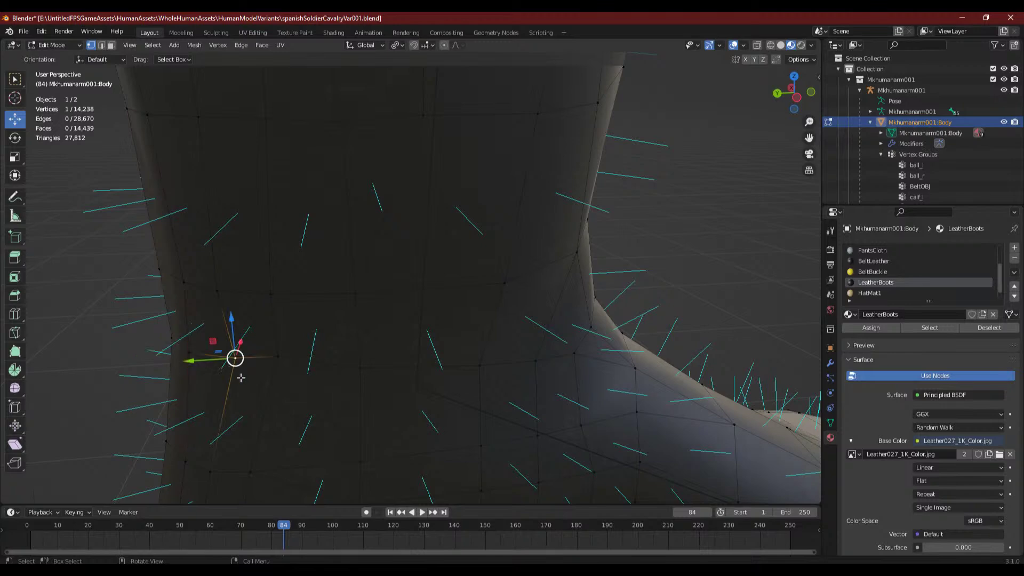
pyautogui.moveTo(283, 392); pyautogui.dragTo(287, 407, button='middle')
pyautogui.moveTo(195, 409); pyautogui.dragTo(178, 410)
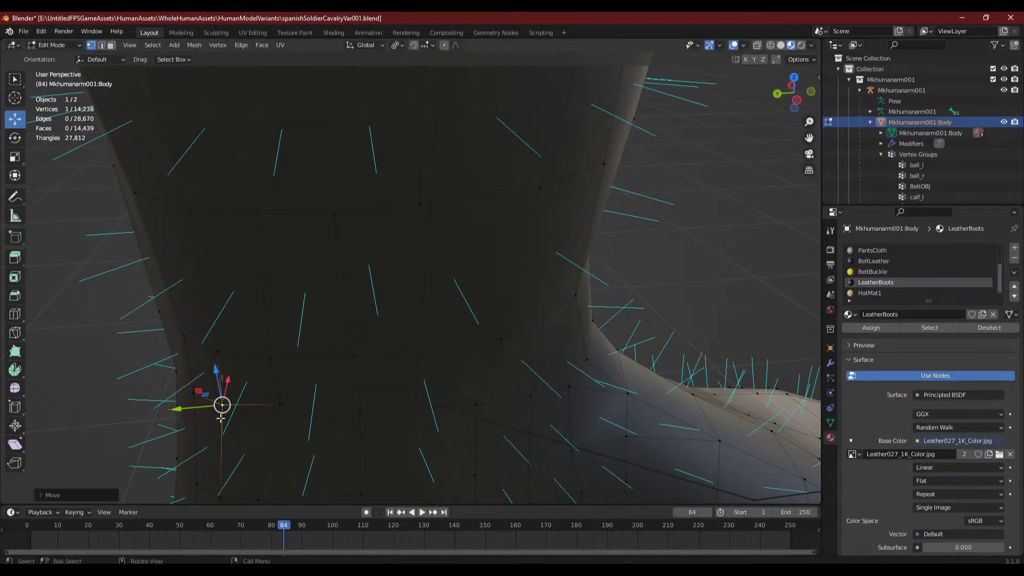
pyautogui.click(276, 416)
pyautogui.moveTo(246, 410); pyautogui.dragTo(233, 411)
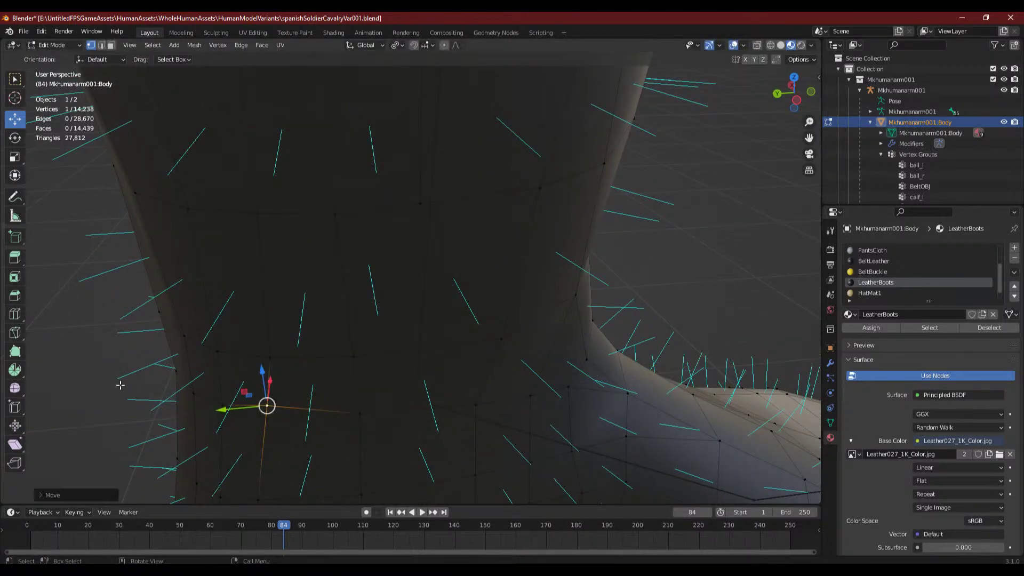
pyautogui.click(119, 362)
# - Adjust the vertices on the other side of the ankle and clear the selection
pyautogui.scroll(-5, 371, 361)
pyautogui.moveTo(425, 372); pyautogui.dragTo(463, 366, button='middle')
pyautogui.scroll(2, 422, 354)
pyautogui.moveTo(400, 348); pyautogui.dragTo(219, 349, button='middle')
pyautogui.click(322, 305)
pyautogui.moveTo(224, 347); pyautogui.dragTo(304, 366)
pyautogui.click(329, 356)
pyautogui.click(578, 359)
# - Slide a vertex on the side of the nearer boot's ankle along its horizontal edge
pyautogui.scroll(-3, 592, 400)
pyautogui.moveTo(594, 404)
pyautogui.mouseDown(button='middle')
pyautogui.moveTo(567, 309)
pyautogui.moveTo(571, 277)
pyautogui.moveTo(587, 389)
pyautogui.mouseUp(button='middle')
pyautogui.click(353, 243)
pyautogui.moveTo(466, 343); pyautogui.dragTo(475, 367, button='middle')
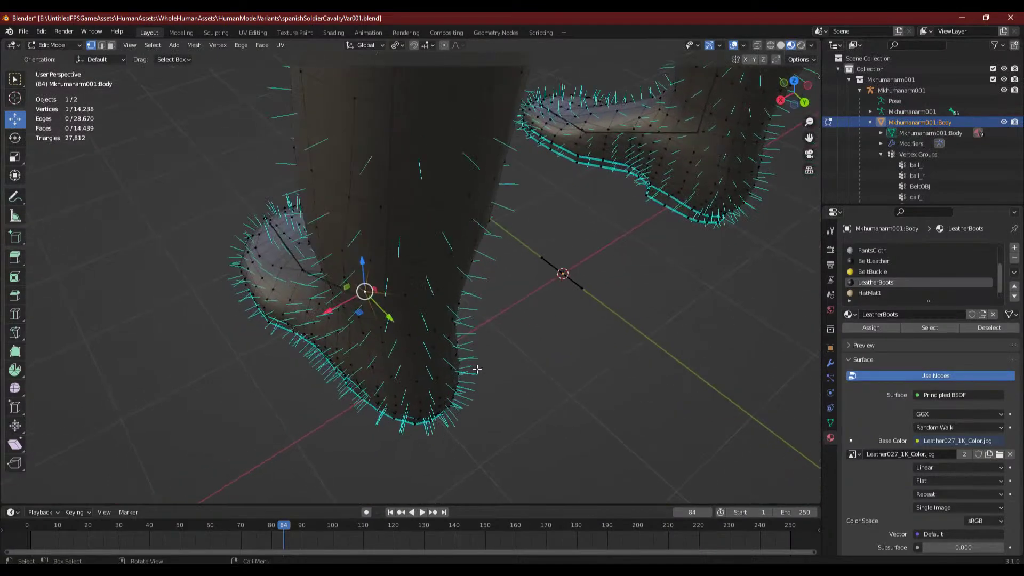
pyautogui.scroll(2, 474, 368)
pyautogui.press('g')
pyautogui.press('g')
pyautogui.click(489, 371)
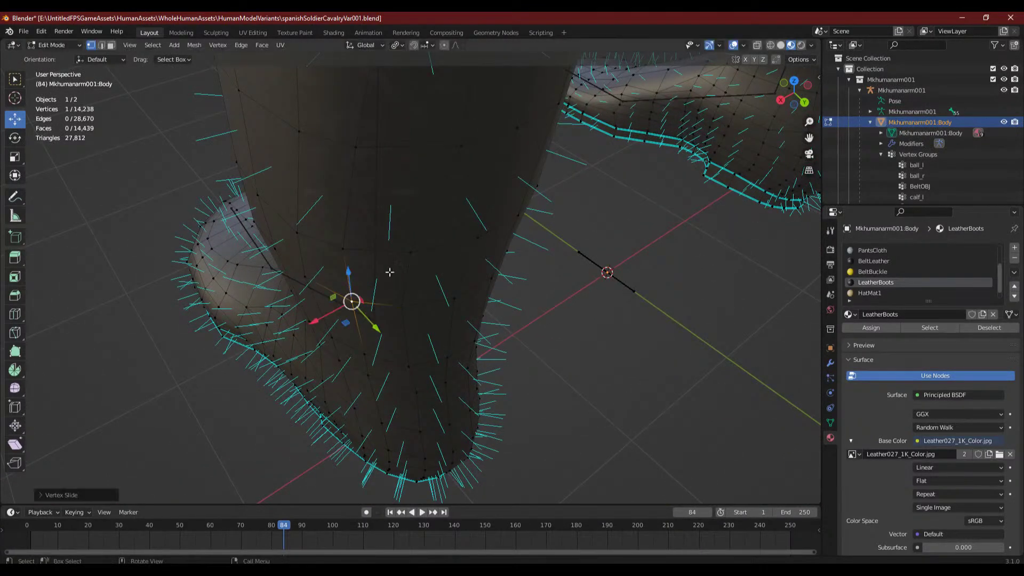
# - Slide the ankle vertex directly above, readjust the first one along its edge, and clear the selection
pyautogui.click(350, 249)
pyautogui.press('g')
pyautogui.press('g')
pyautogui.click(538, 287)
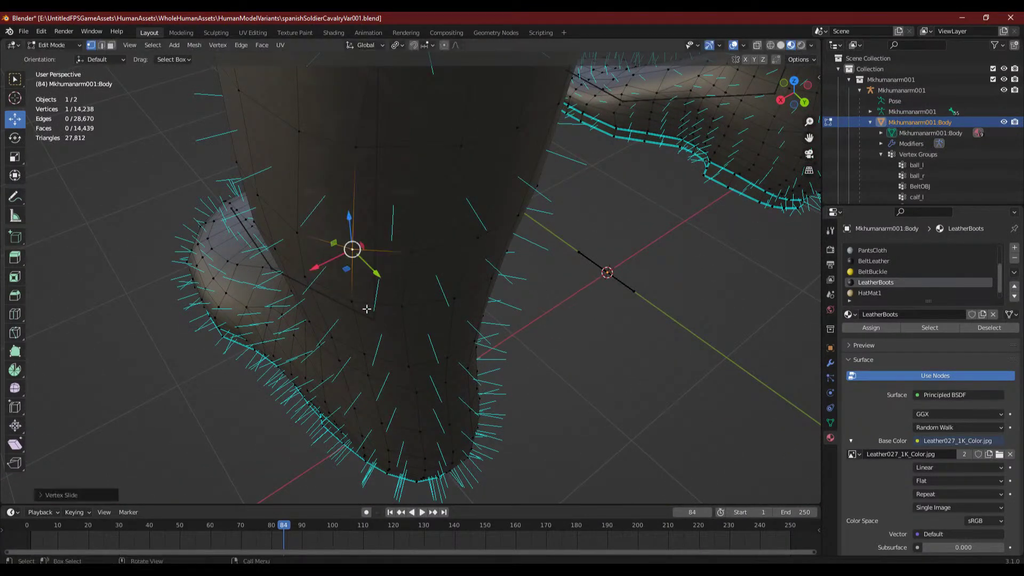
pyautogui.click(354, 299)
pyautogui.press('g')
pyautogui.press('g')
pyautogui.click(484, 337)
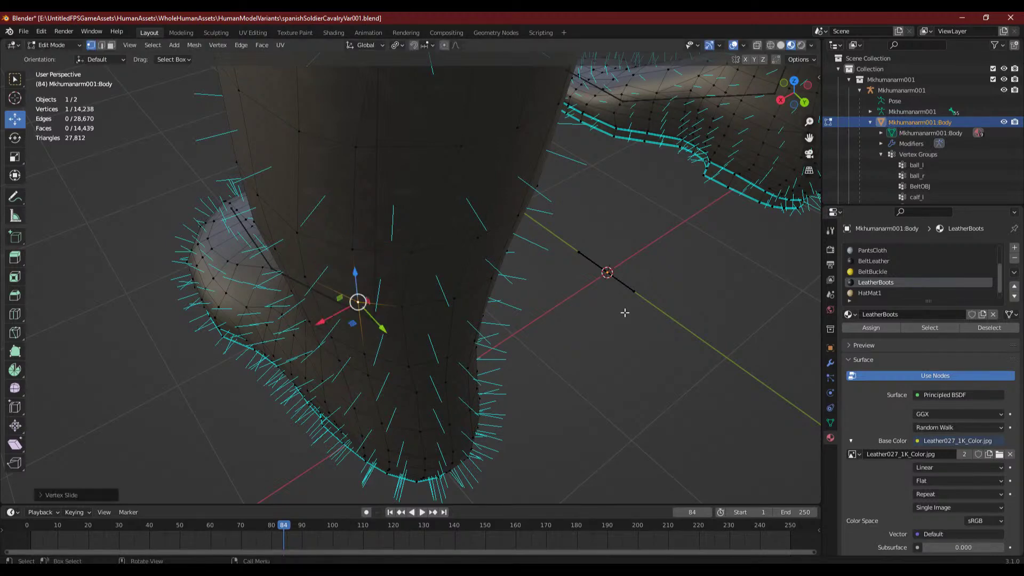
pyautogui.click(625, 313)
# - Try sliding two stacked vertices on the boot's lower shaft toward the heel side, and undo the slides
pyautogui.moveTo(575, 337); pyautogui.dragTo(583, 334, button='middle')
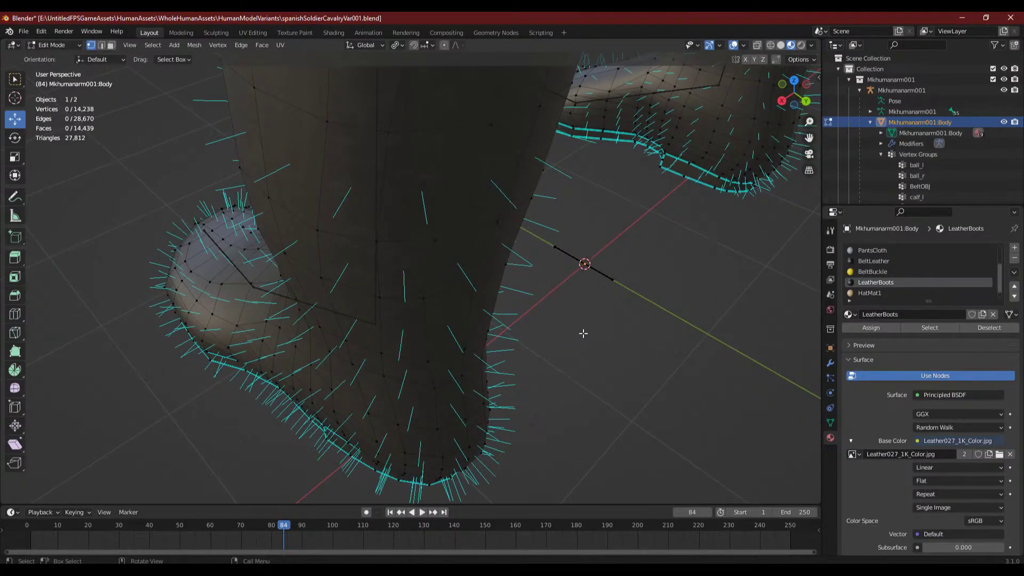
pyautogui.scroll(-3, 583, 334)
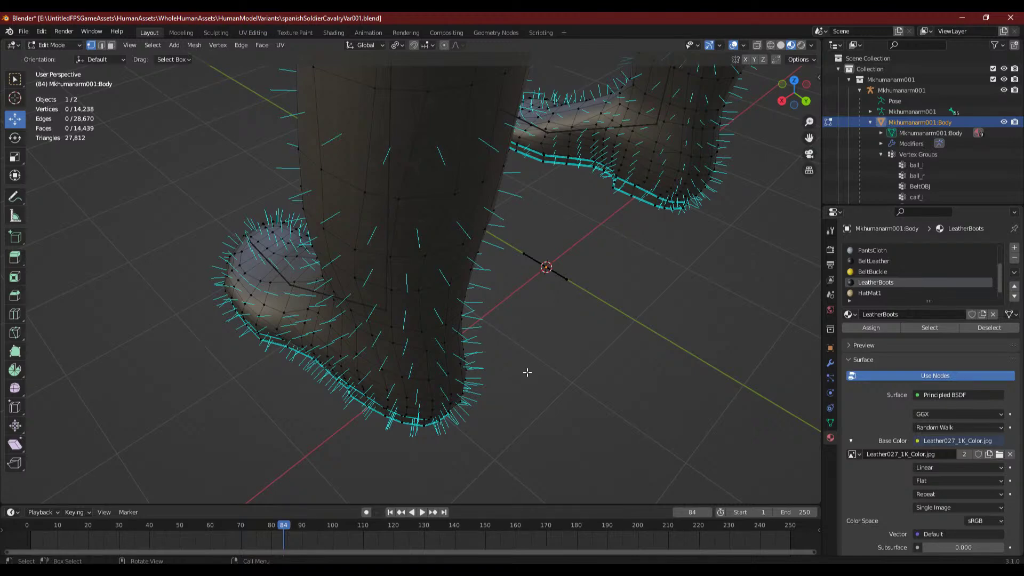
pyautogui.click(357, 246)
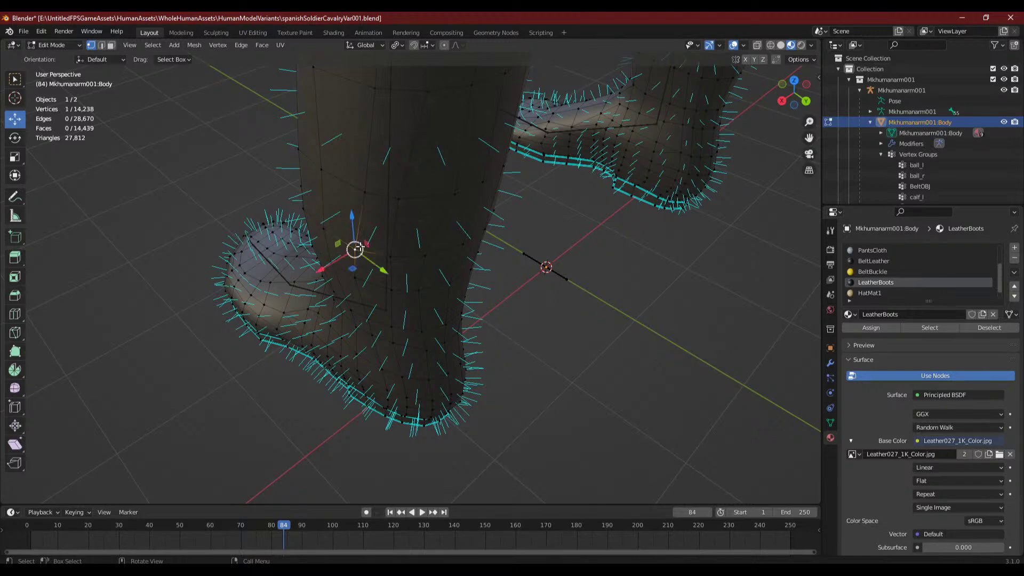
pyautogui.moveTo(400, 316); pyautogui.dragTo(419, 298, button='middle')
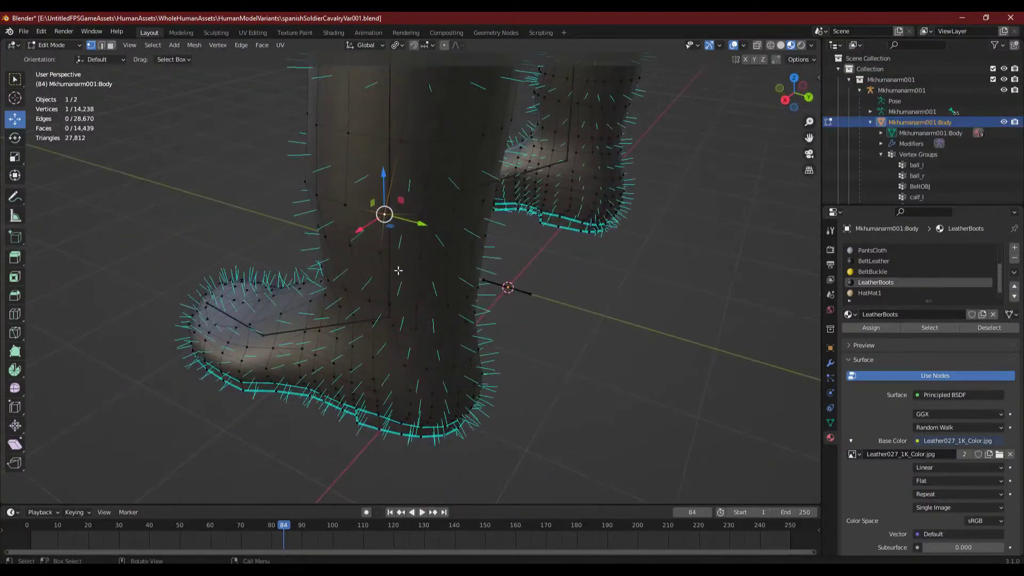
pyautogui.click(387, 259)
pyautogui.scroll(1, 573, 237)
pyautogui.scroll(1, 576, 233)
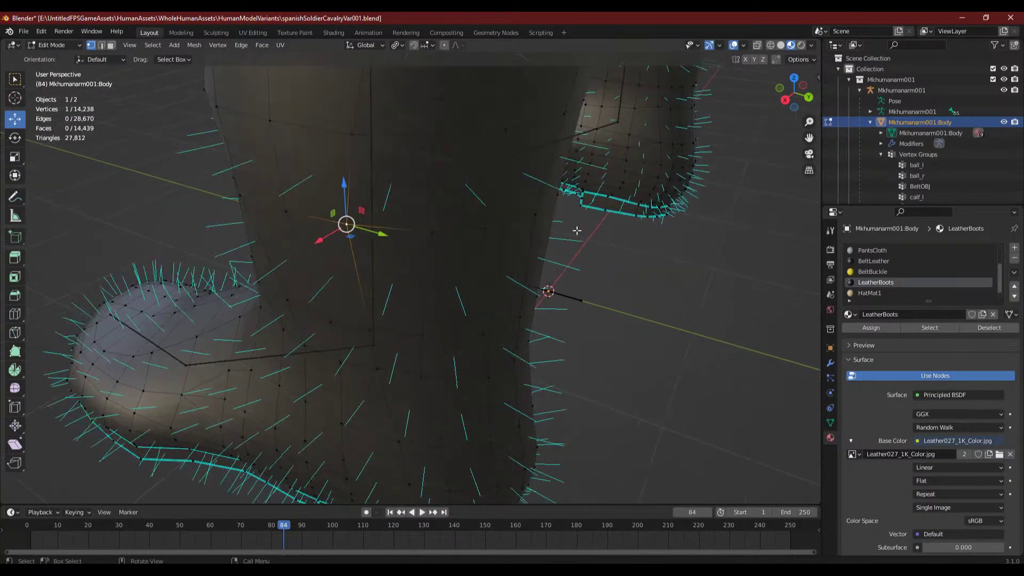
pyautogui.press('g')
pyautogui.press('g')
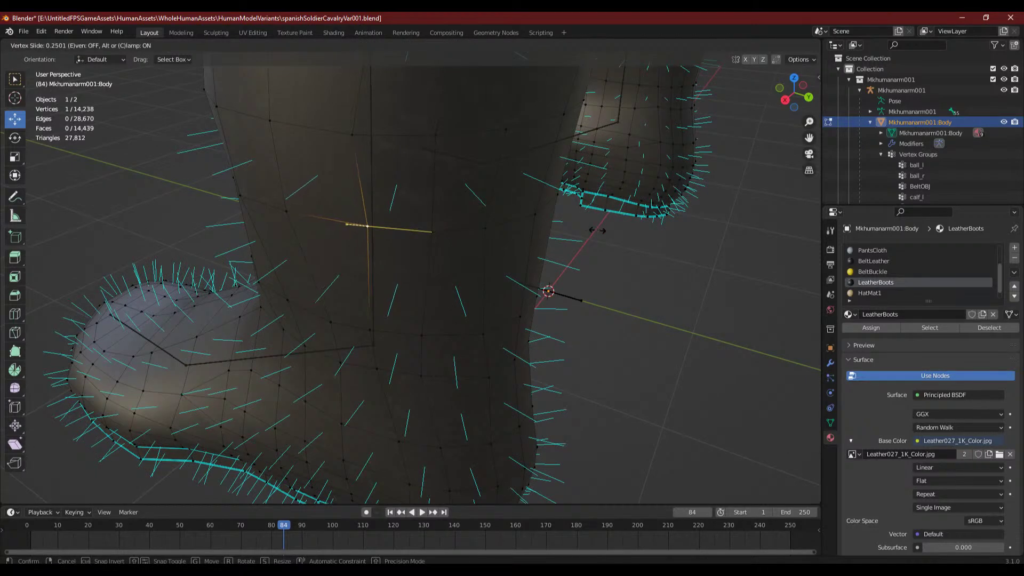
pyautogui.click(348, 142)
pyautogui.press('g')
pyautogui.press('g')
pyautogui.click(520, 191)
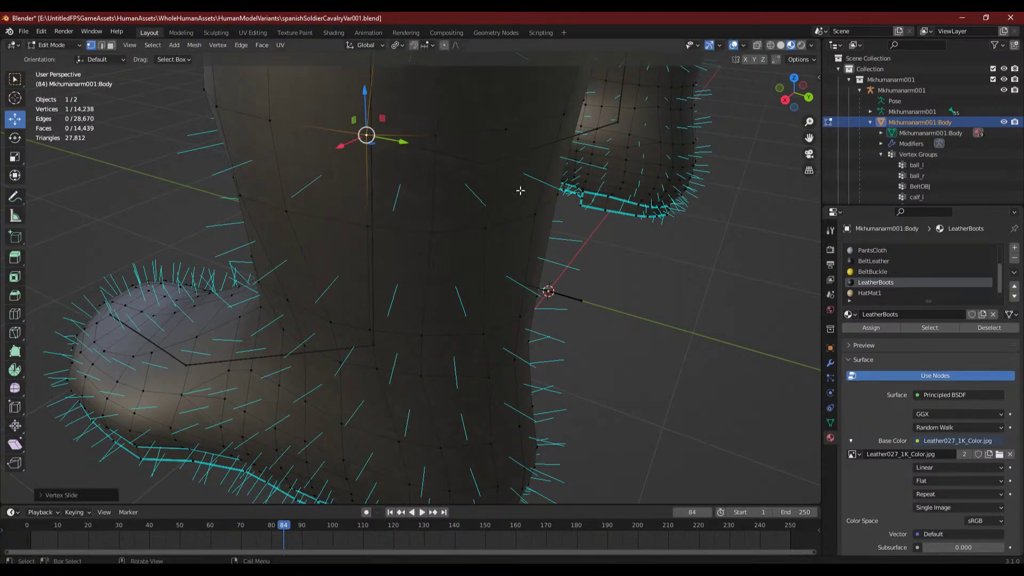
pyautogui.hotkey('ctrl', 'z')
# - Slide the two stacked side vertices above the ankle toward the heel, one at a time
pyautogui.moveTo(354, 252); pyautogui.dragTo(423, 263, button='middle')
pyautogui.press('g')
pyautogui.press('g')
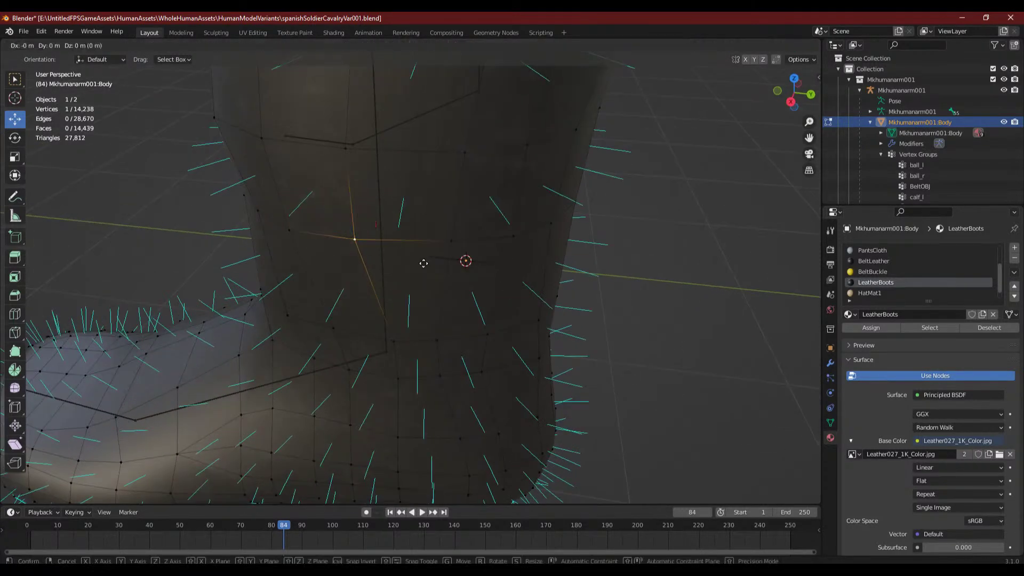
pyautogui.click(445, 264)
pyautogui.click(352, 155)
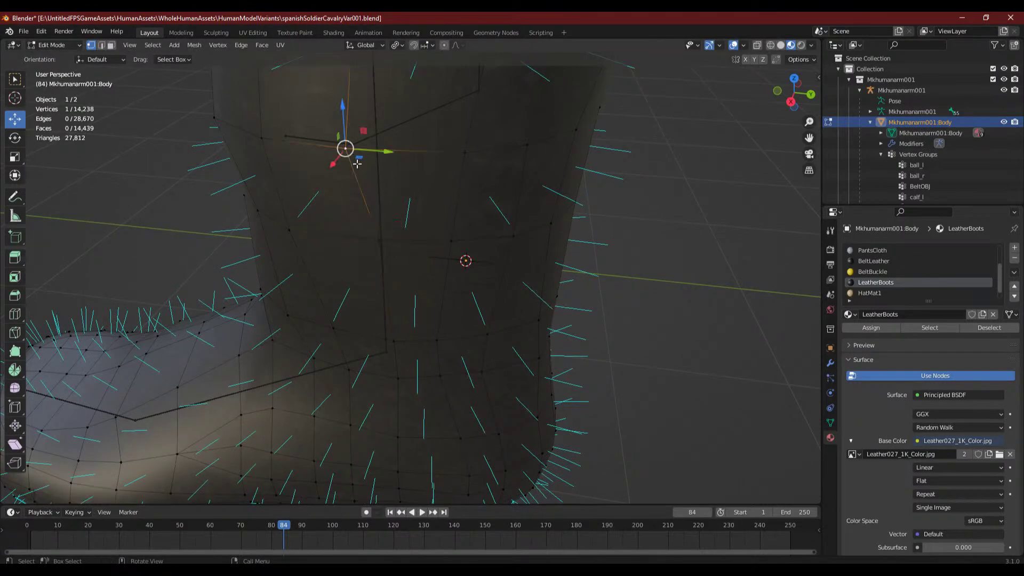
pyautogui.press('g')
pyautogui.press('g')
pyautogui.click(547, 200)
# - Select the upper vertex and its lower neighbour on the shaft's side and slide their shared edge toward the heel
pyautogui.moveTo(547, 200); pyautogui.dragTo(520, 243, button='middle')
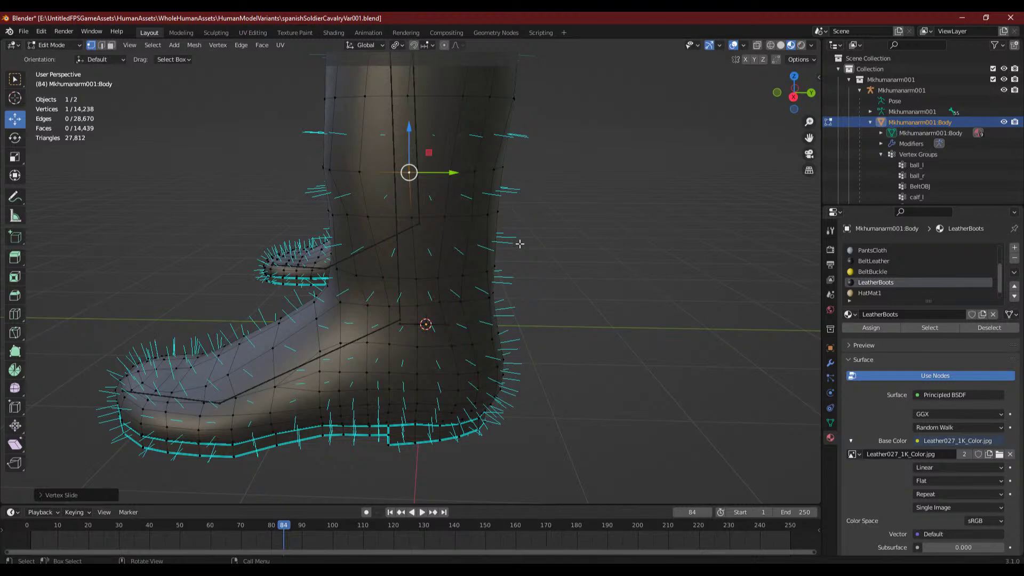
pyautogui.moveTo(367, 256); pyautogui.dragTo(386, 243, button='middle')
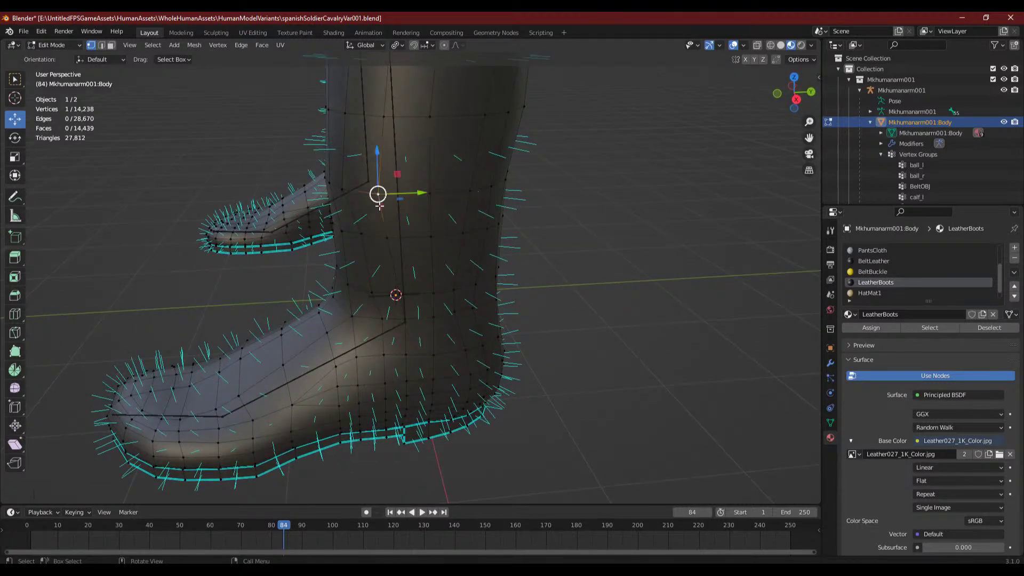
pyautogui.keyDown('shift'); pyautogui.click(387, 239); pyautogui.keyUp('shift')
pyautogui.scroll(2, 434, 248)
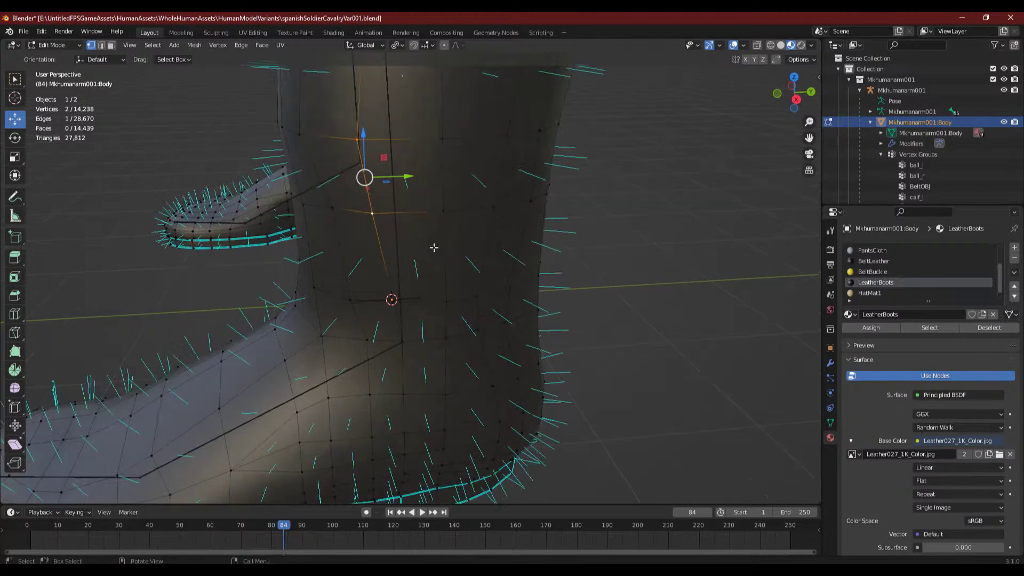
pyautogui.press('g')
pyautogui.press('g')
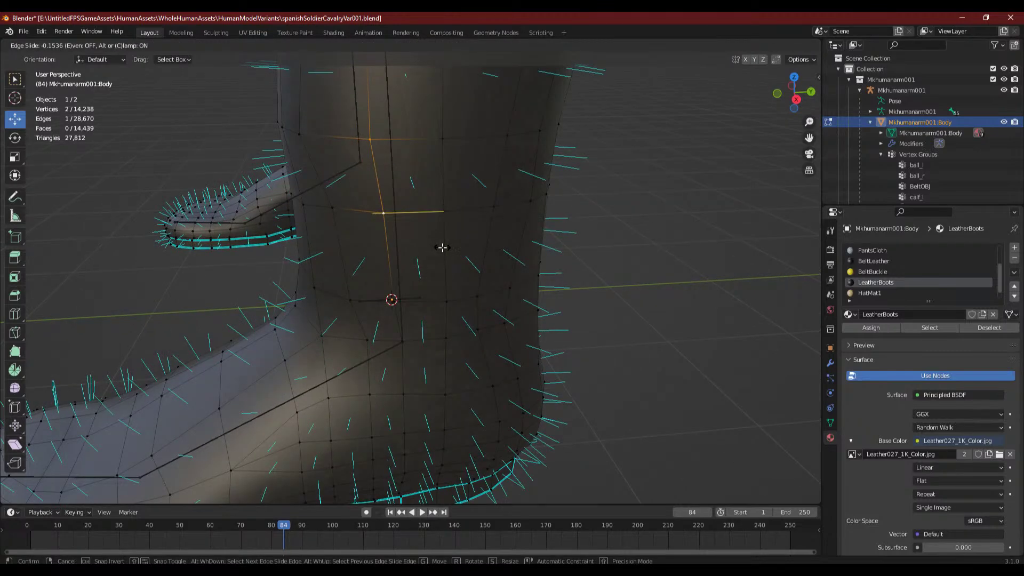
pyautogui.click(442, 247)
# - Slide only the upper vertex of that edge toward the heel in two passes to straighten the vertical edge line
pyautogui.click(369, 139)
pyautogui.press('g')
pyautogui.press('g')
pyautogui.click(430, 203)
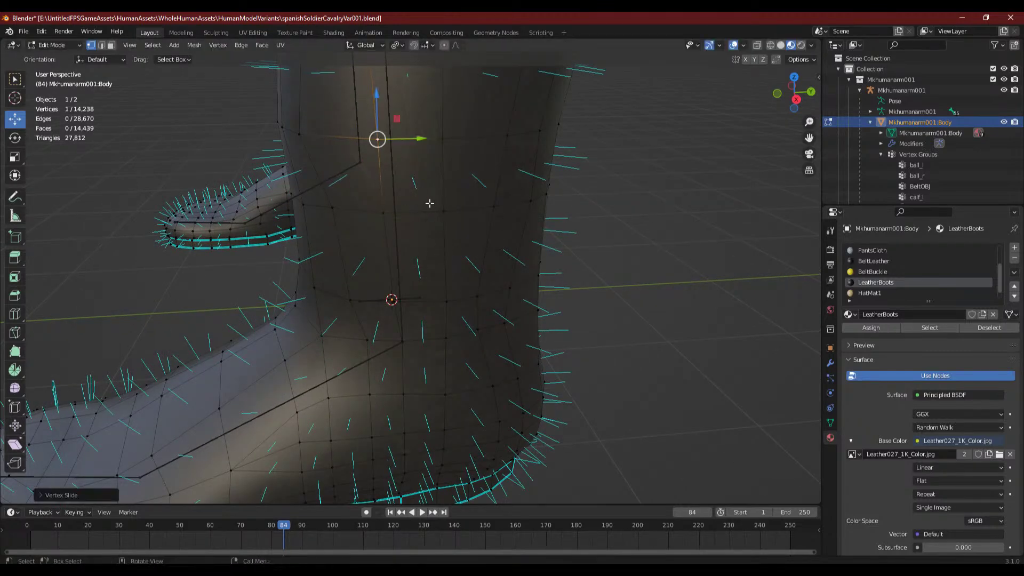
pyautogui.scroll(-2, 697, 245)
pyautogui.moveTo(714, 247); pyautogui.dragTo(446, 248, button='middle')
pyautogui.scroll(3, 481, 249)
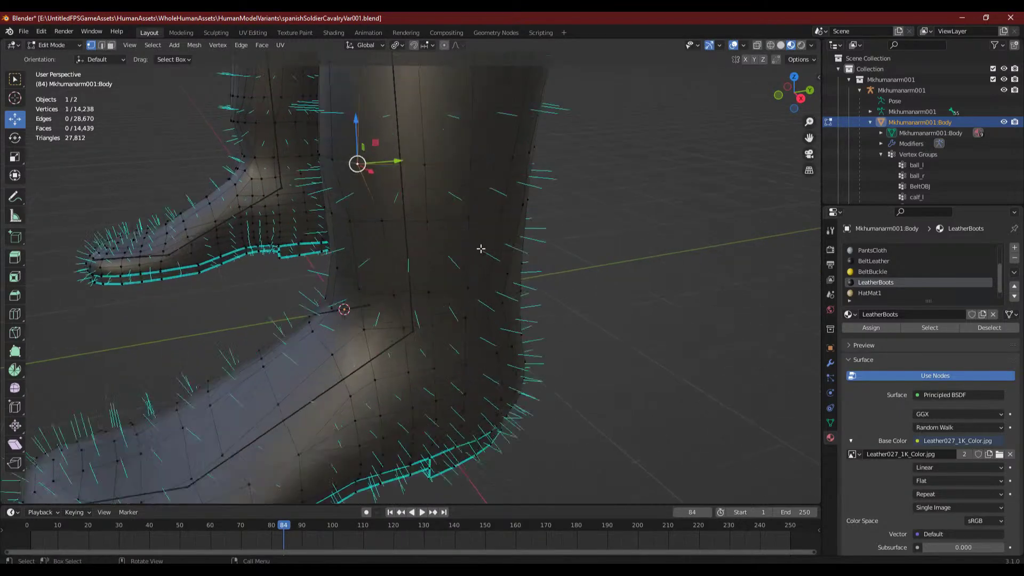
pyautogui.scroll(2, 481, 248)
pyautogui.press('g')
pyautogui.press('g')
pyautogui.click(510, 246)
pyautogui.scroll(-3, 460, 255)
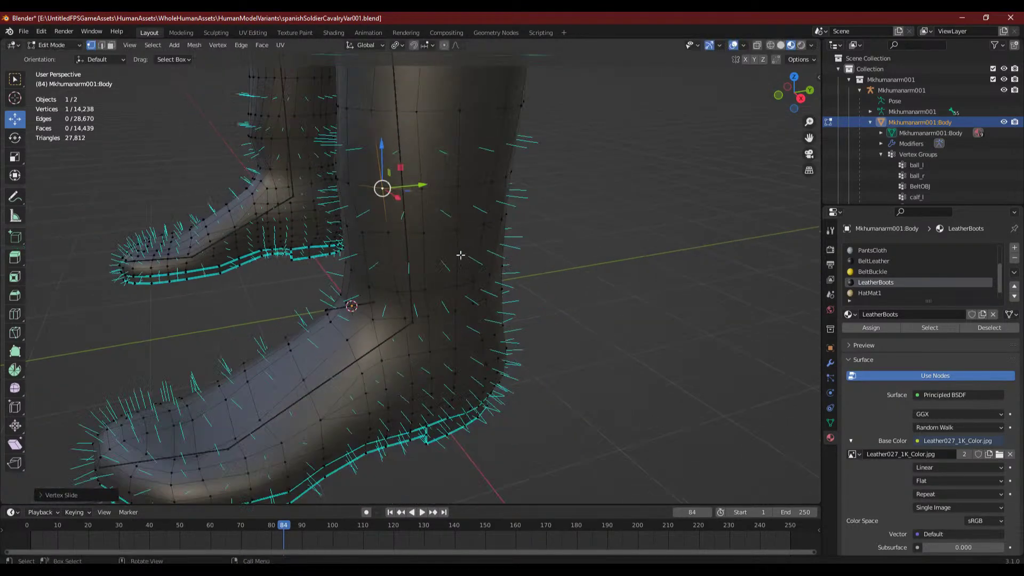
# - Slide the next vertex up the boot shaft along its horizontal edge and clear the selection
pyautogui.moveTo(425, 237); pyautogui.dragTo(453, 243, button='middle')
pyautogui.click(417, 116)
pyautogui.press('g')
pyautogui.press('g')
pyautogui.click(484, 192)
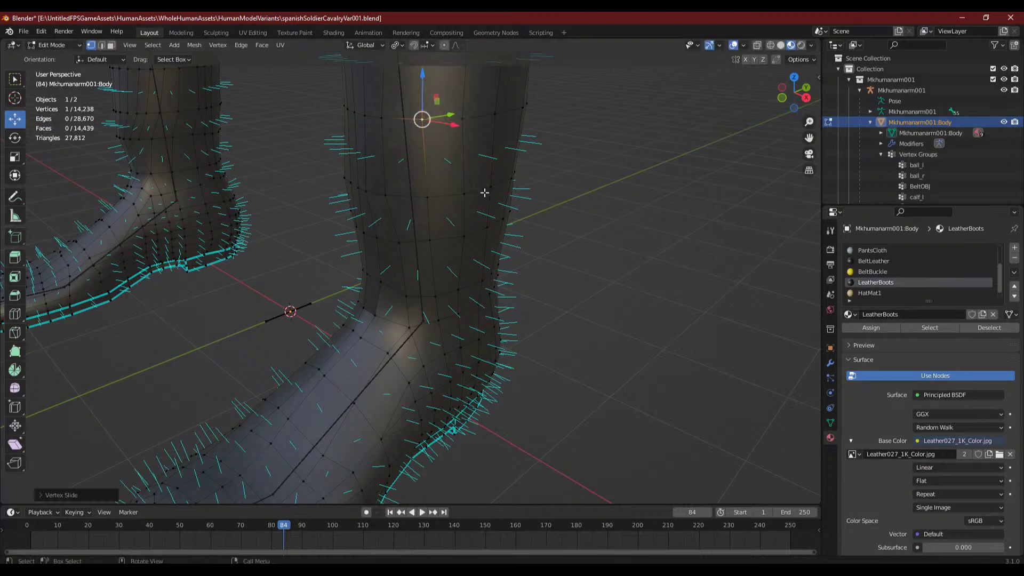
pyautogui.click(607, 242)
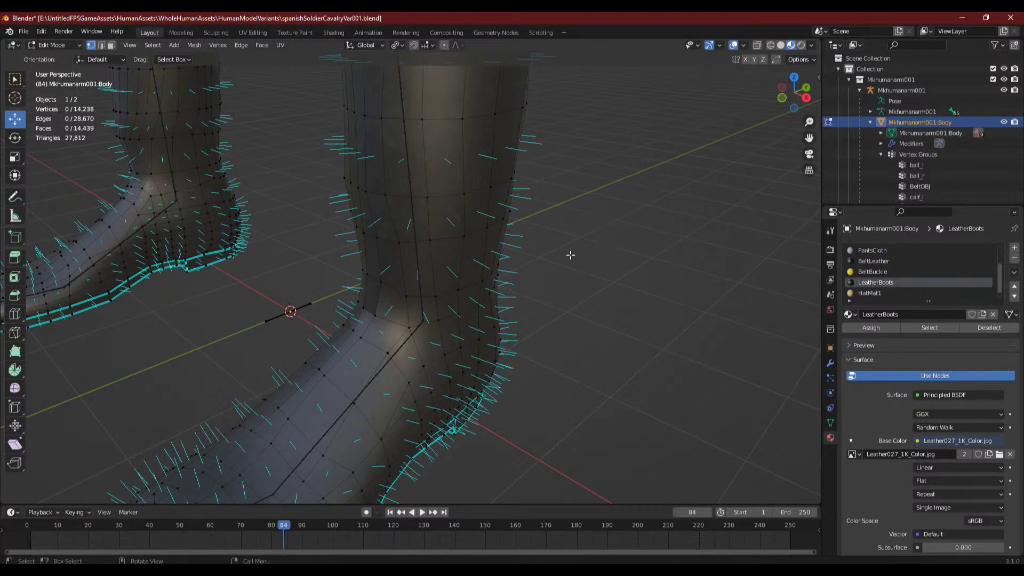
# - Slide two stacked vertices near the shaft's front toward the side seam, one at a time
pyautogui.scroll(5, 546, 245)
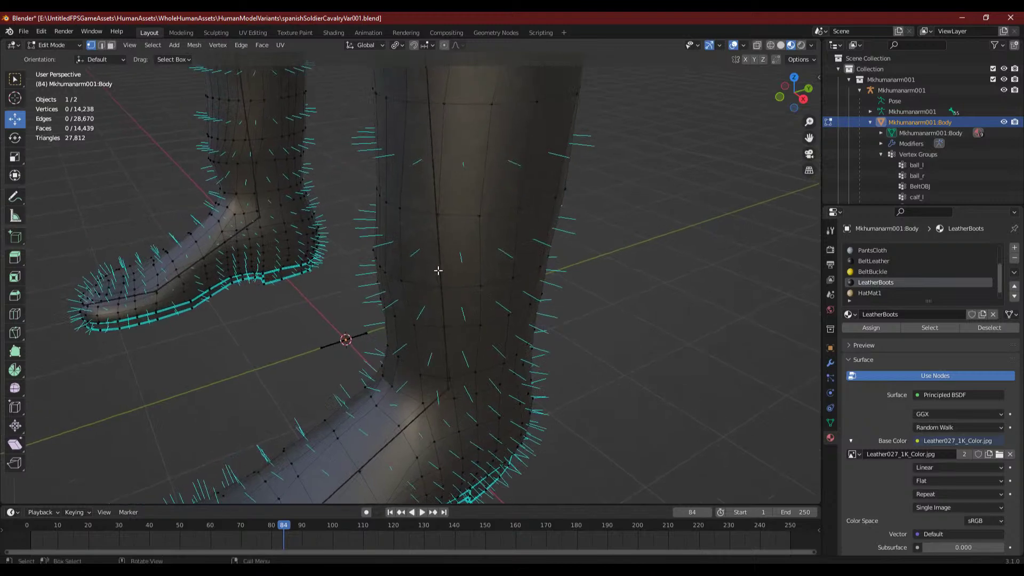
pyautogui.click(390, 283)
pyautogui.press('g')
pyautogui.press('g')
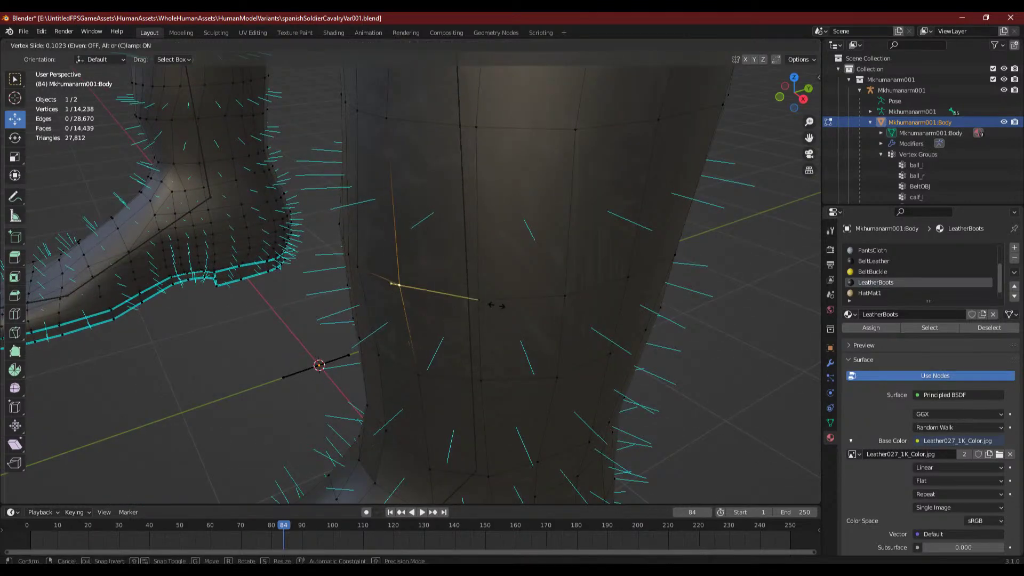
pyautogui.click(500, 305)
pyautogui.click(394, 116)
pyautogui.press('g')
pyautogui.press('g')
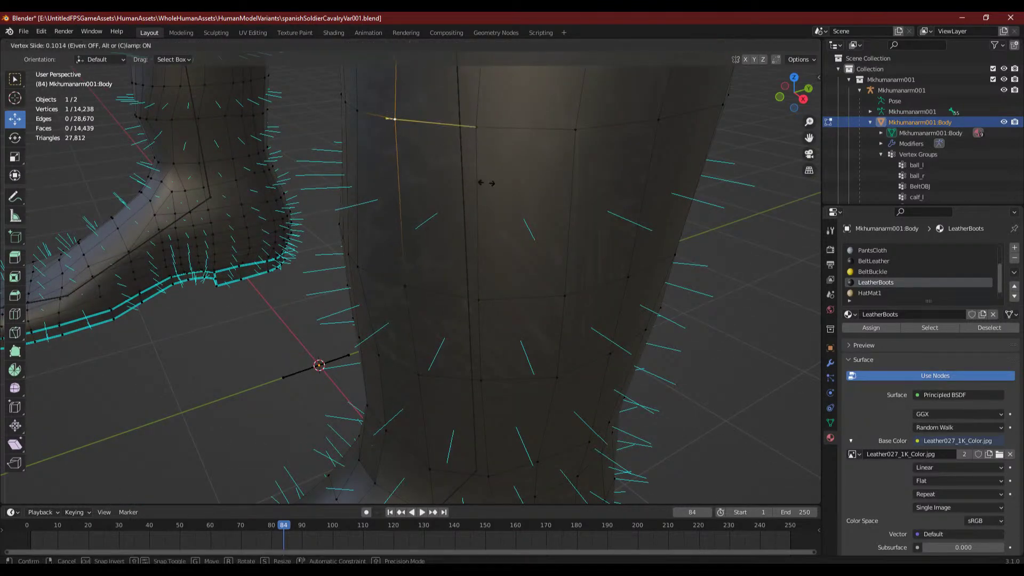
pyautogui.click(496, 184)
# - Slide the lower of these vertices further toward the seam, fine-tune the one beneath it, and clear the selection
pyautogui.click(409, 293)
pyautogui.press('g')
pyautogui.press('g')
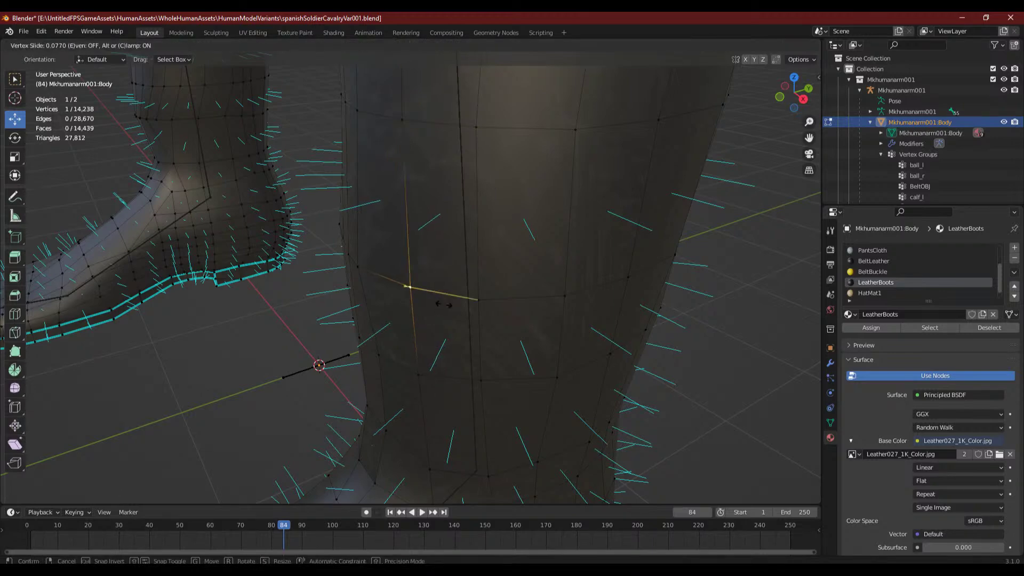
pyautogui.click(442, 305)
pyautogui.click(420, 372)
pyautogui.press('g')
pyautogui.press('g')
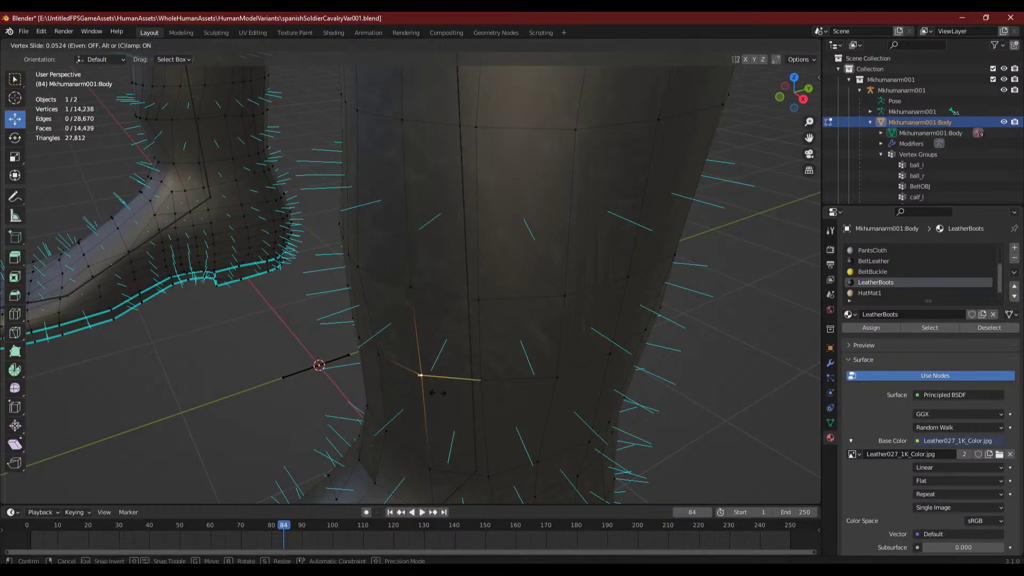
pyautogui.click(438, 393)
pyautogui.click(312, 284)
# - From a more frontal view, slide two stacked vertices beside the shaft's seam along their horizontal edges and clear the selection
pyautogui.moveTo(431, 296); pyautogui.dragTo(462, 288, button='middle')
pyautogui.click(457, 244)
pyautogui.press('g')
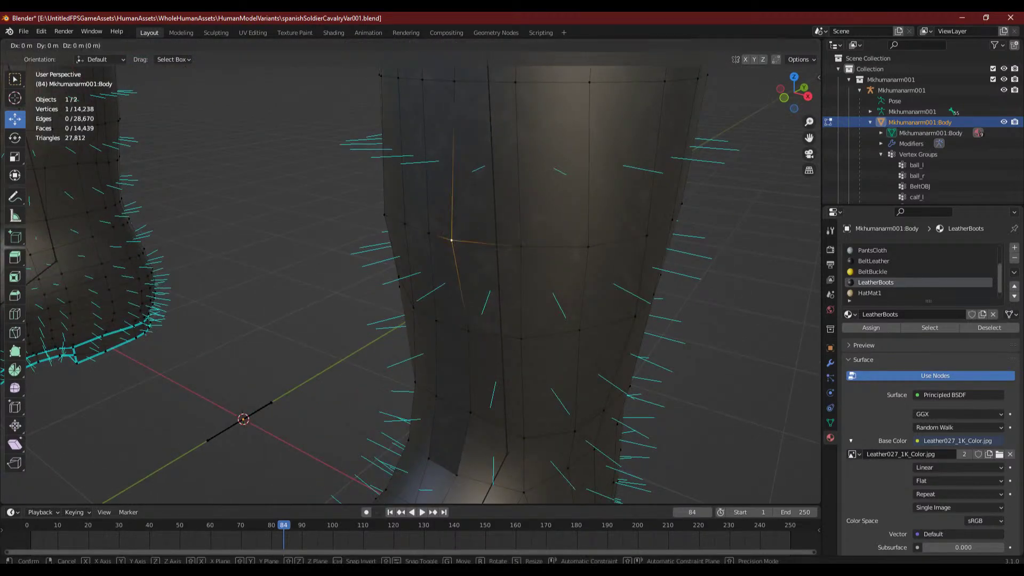
pyautogui.press('g')
pyautogui.click(499, 293)
pyautogui.scroll(-2, 503, 226)
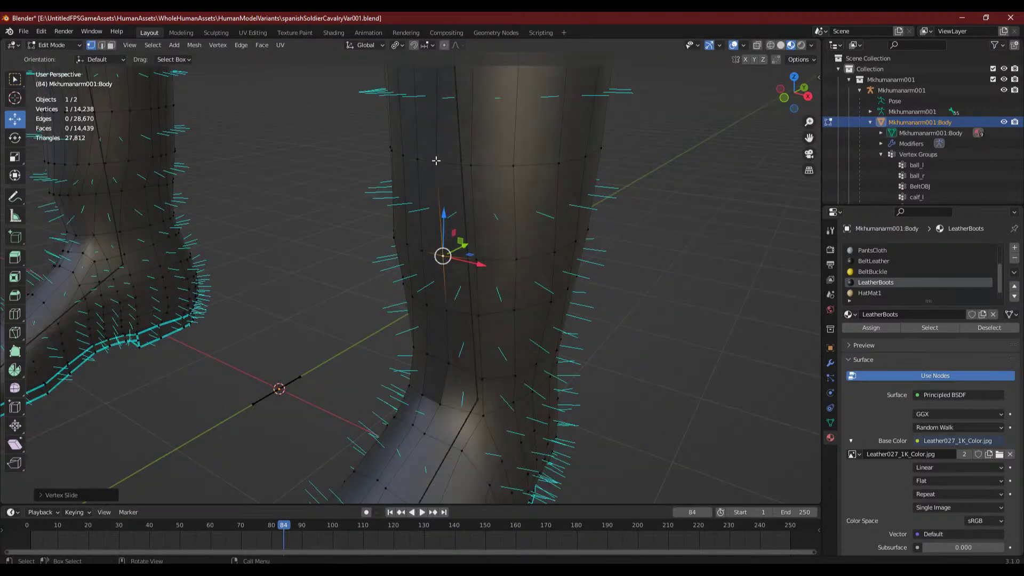
pyautogui.click(436, 161)
pyautogui.press('g')
pyautogui.press('g')
pyautogui.click(516, 205)
pyautogui.click(313, 256)
# - Apply smooth shading to the nine faces at the front of the boot's ankle bend and clear the selection
pyautogui.scroll(-2, 451, 283)
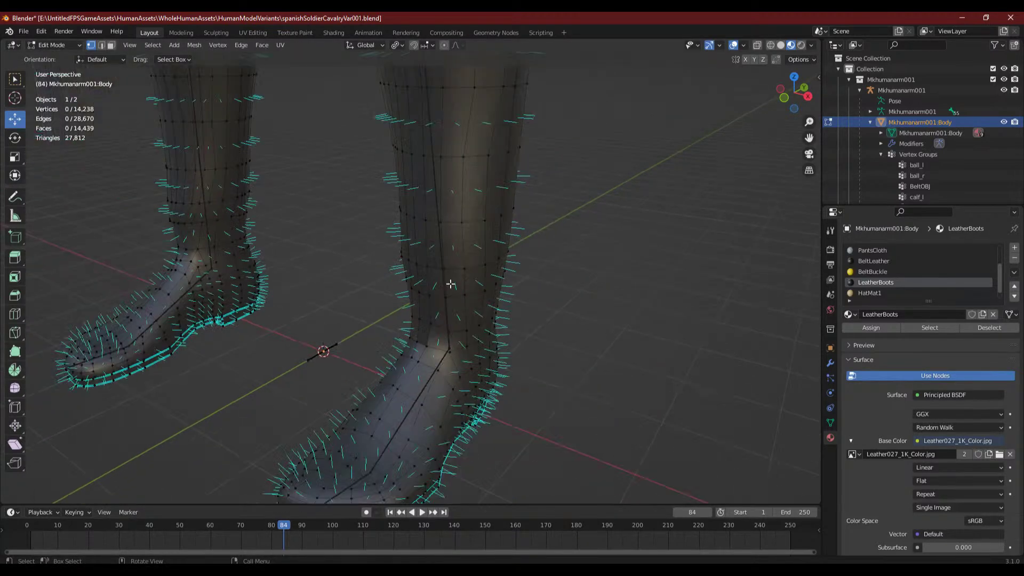
pyautogui.moveTo(450, 284); pyautogui.dragTo(442, 231, button='middle')
pyautogui.scroll(5, 392, 288)
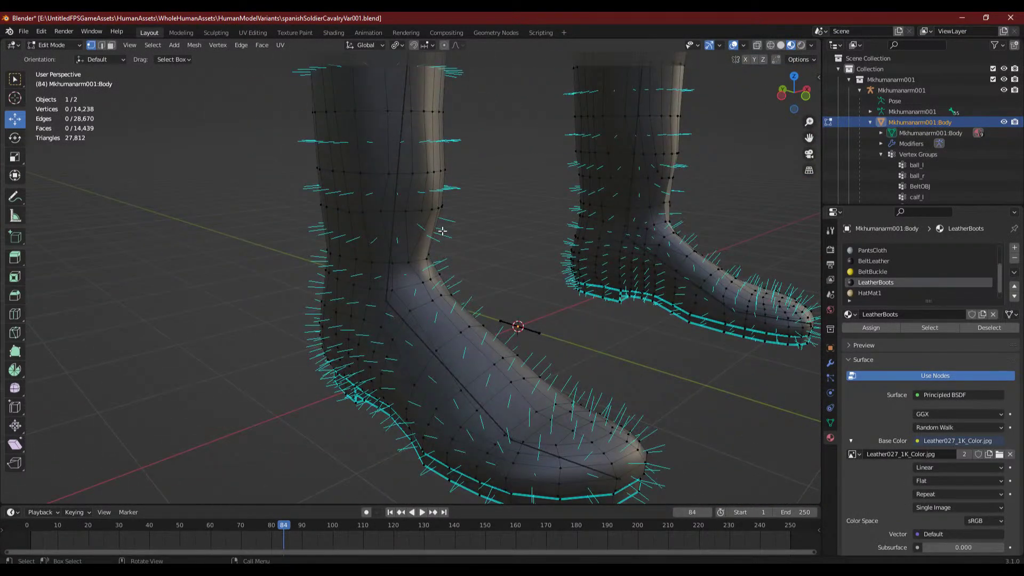
pyautogui.moveTo(431, 258); pyautogui.dragTo(418, 360, button='middle')
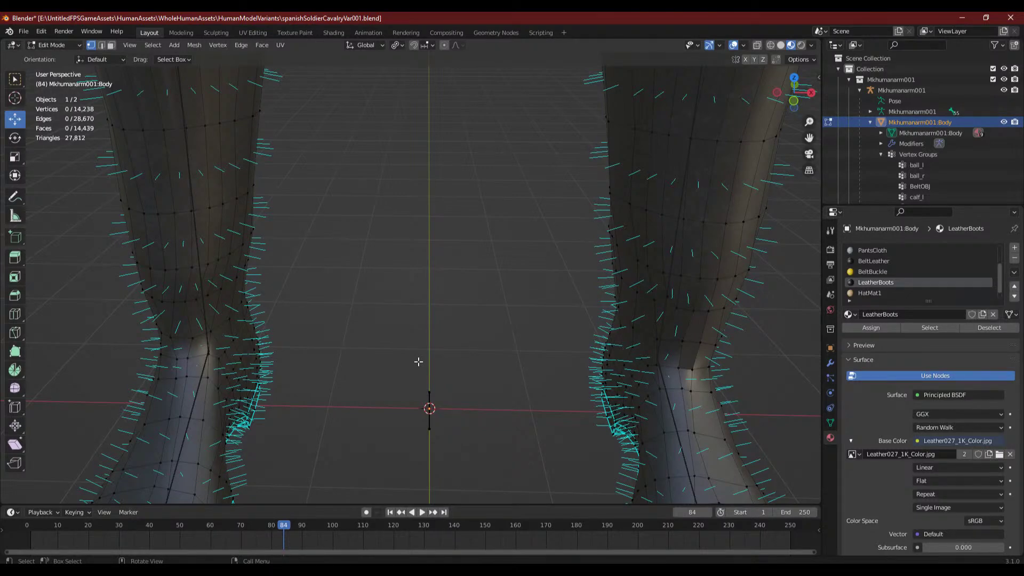
pyautogui.keyDown('shift'); pyautogui.moveTo(404, 345); pyautogui.dragTo(232, 229, button='middle'); pyautogui.keyUp('shift')
pyautogui.keyDown('shift'); pyautogui.moveTo(429, 284); pyautogui.dragTo(377, 333, button='middle'); pyautogui.keyUp('shift')
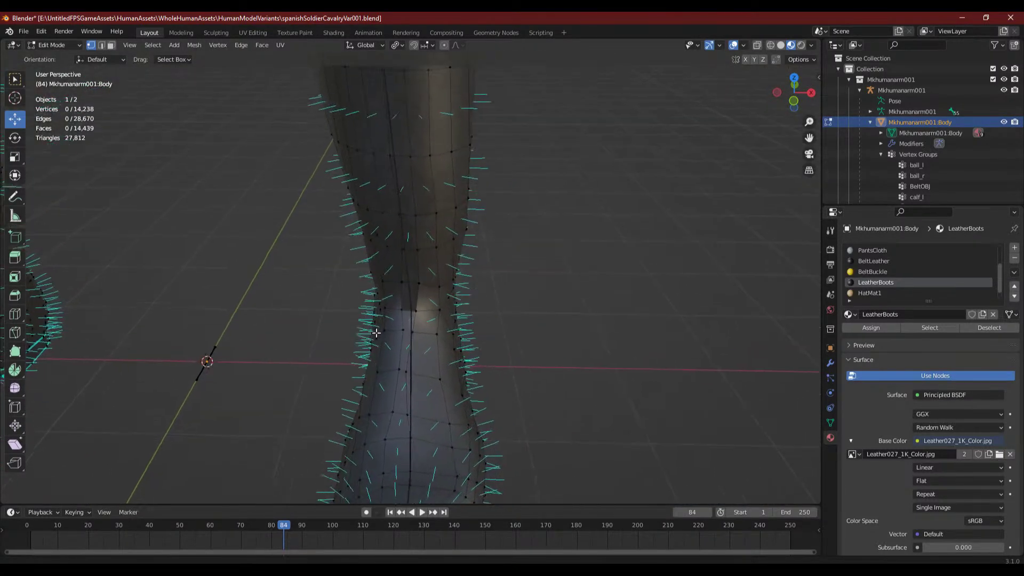
pyautogui.scroll(3, 444, 289)
pyautogui.scroll(-4, 444, 289)
pyautogui.scroll(4, 415, 329)
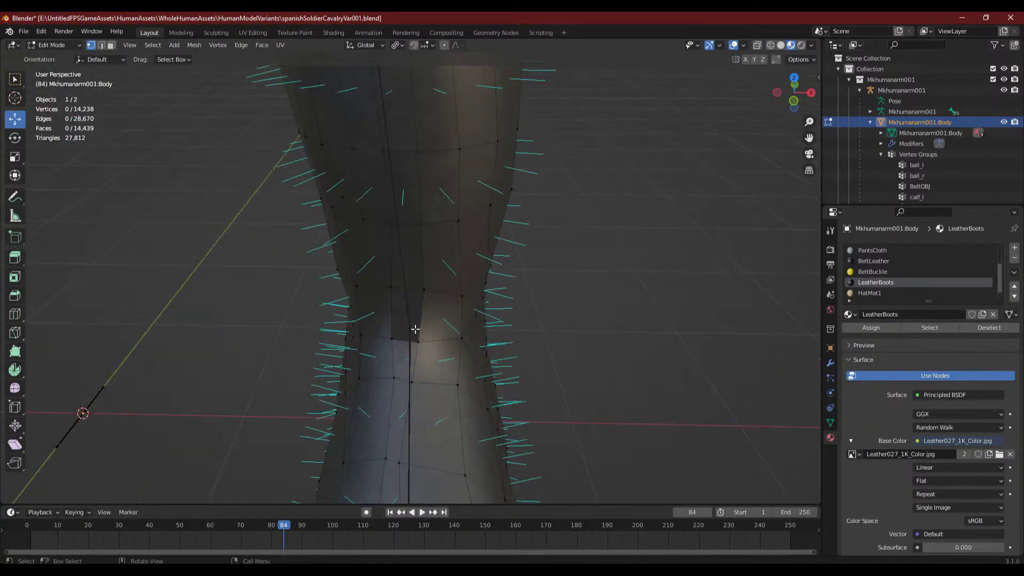
pyautogui.click(111, 45)
pyautogui.moveTo(368, 254); pyautogui.dragTo(456, 358)
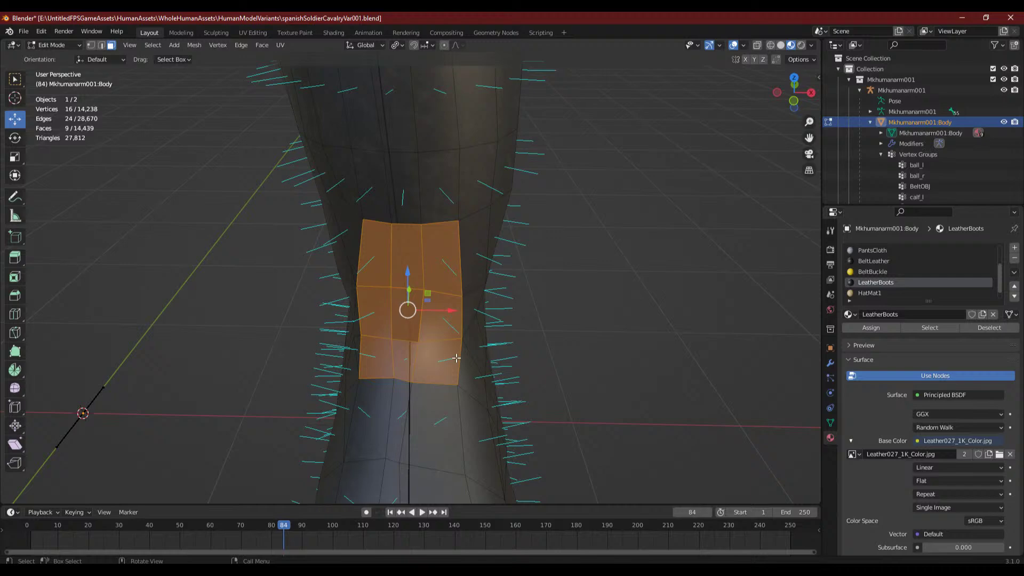
pyautogui.rightClick(407, 344)
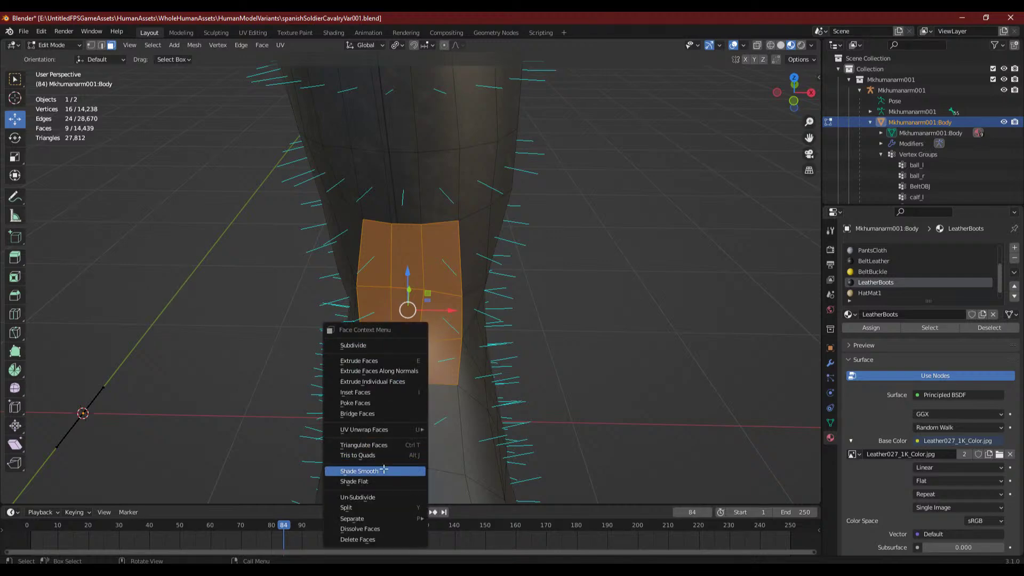
pyautogui.click(383, 469)
pyautogui.click(603, 297)
# - Return to vertex selection and select three neighbouring vertices across the inner front of the other boot's ankle
pyautogui.scroll(-3, 583, 306)
pyautogui.moveTo(406, 315); pyautogui.dragTo(448, 320, button='middle')
pyautogui.keyDown('shift'); pyautogui.moveTo(240, 331); pyautogui.dragTo(542, 184, button='middle'); pyautogui.keyUp('shift')
pyautogui.moveTo(419, 239); pyautogui.dragTo(392, 223, button='middle')
pyautogui.click(91, 45)
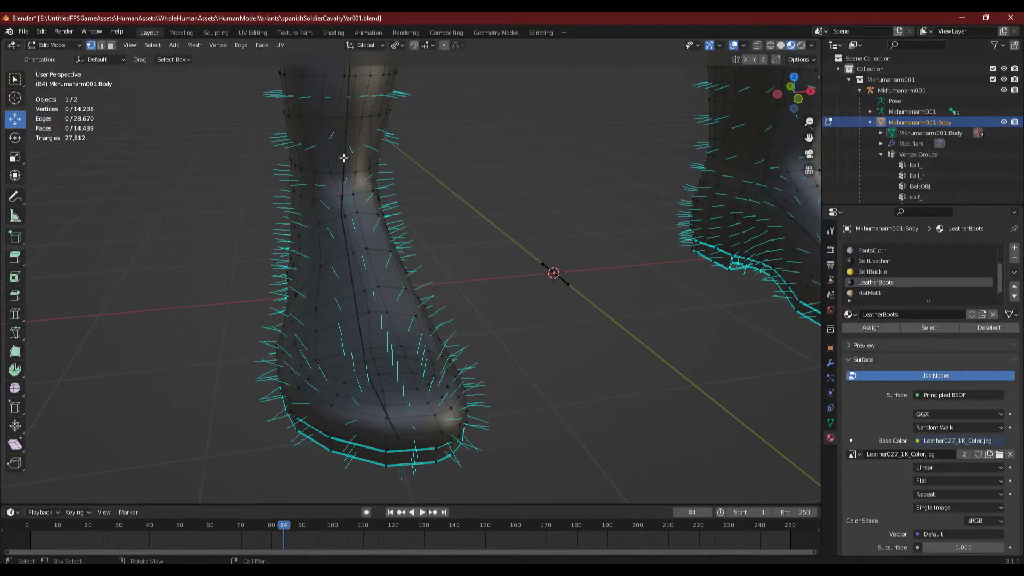
pyautogui.moveTo(344, 157); pyautogui.dragTo(386, 247, button='middle')
pyautogui.scroll(4, 214, 275)
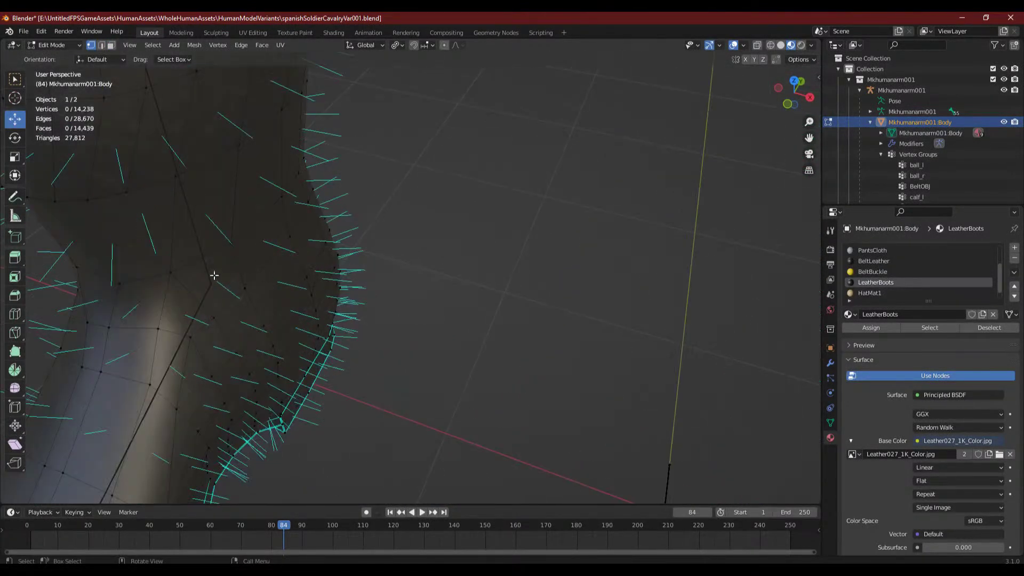
pyautogui.click(169, 269)
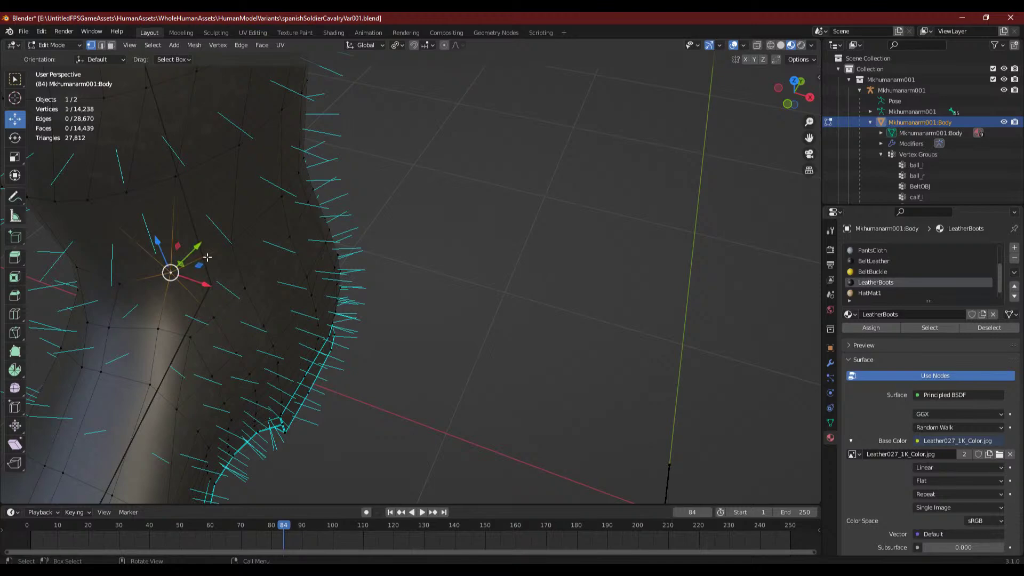
pyautogui.keyDown('shift'); pyautogui.click(231, 238); pyautogui.keyUp('shift')
pyautogui.keyDown('shift'); pyautogui.click(290, 192); pyautogui.keyUp('shift')
# - Extend the selection around the ankle toward the heel to six vertices in one row, and clear it
pyautogui.moveTo(291, 192); pyautogui.dragTo(479, 353, button='middle')
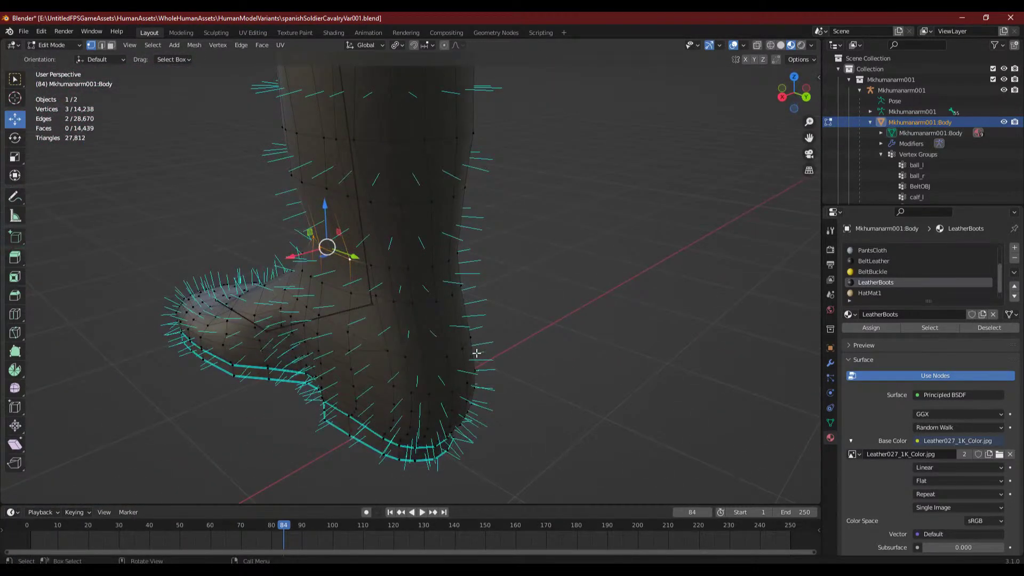
pyautogui.scroll(1, 421, 348)
pyautogui.keyDown('shift'); pyautogui.click(368, 272); pyautogui.keyUp('shift')
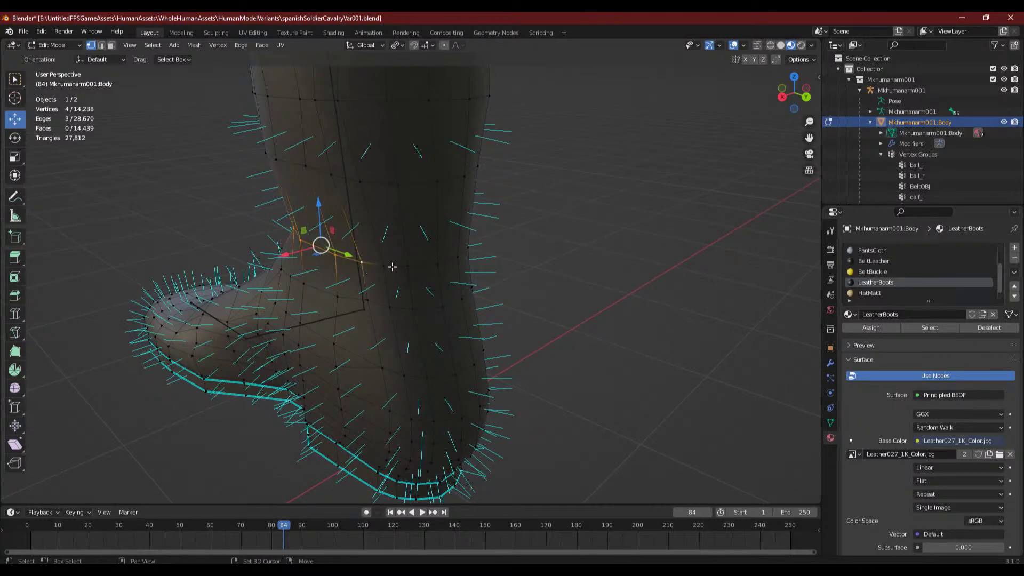
pyautogui.keyDown('shift'); pyautogui.click(392, 267); pyautogui.keyUp('shift')
pyautogui.moveTo(392, 267); pyautogui.dragTo(406, 336, button='middle')
pyautogui.keyDown('shift'); pyautogui.click(381, 287); pyautogui.keyUp('shift')
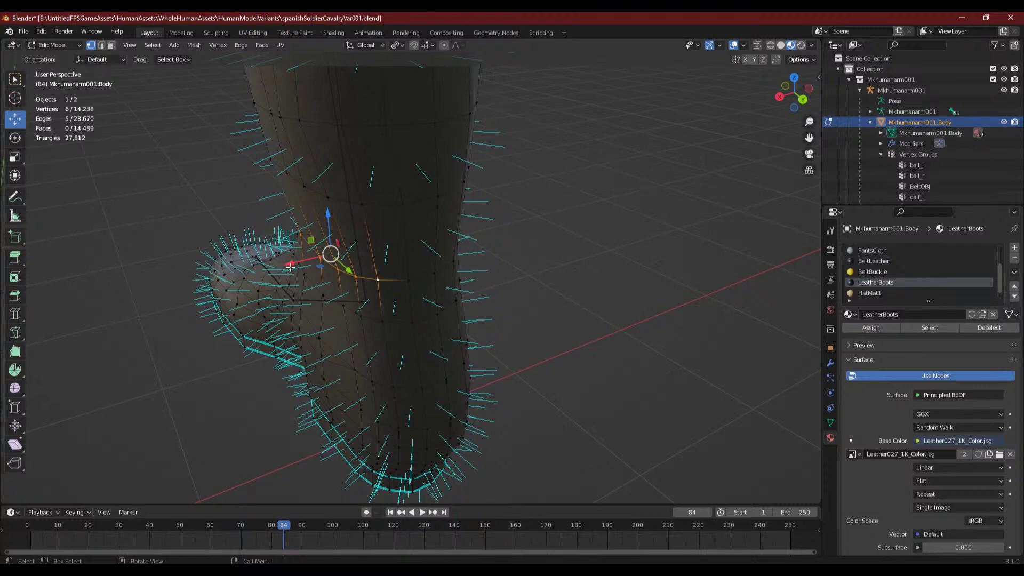
pyautogui.click(647, 256)
# - Examine the boots' ankles and lower shafts from the front, both close up and with the legs in view
pyautogui.moveTo(647, 256)
pyautogui.mouseDown(button='middle')
pyautogui.moveTo(613, 307)
pyautogui.moveTo(598, 274)
pyautogui.moveTo(651, 281)
pyautogui.moveTo(389, 338)
pyautogui.moveTo(467, 350)
pyautogui.mouseUp(button='middle')
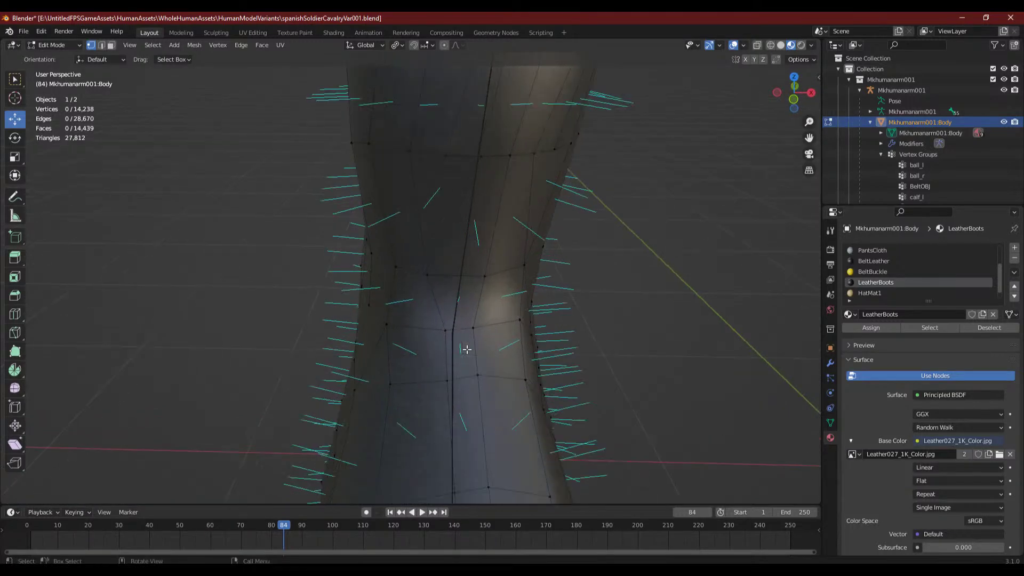
pyautogui.scroll(-8, 467, 349)
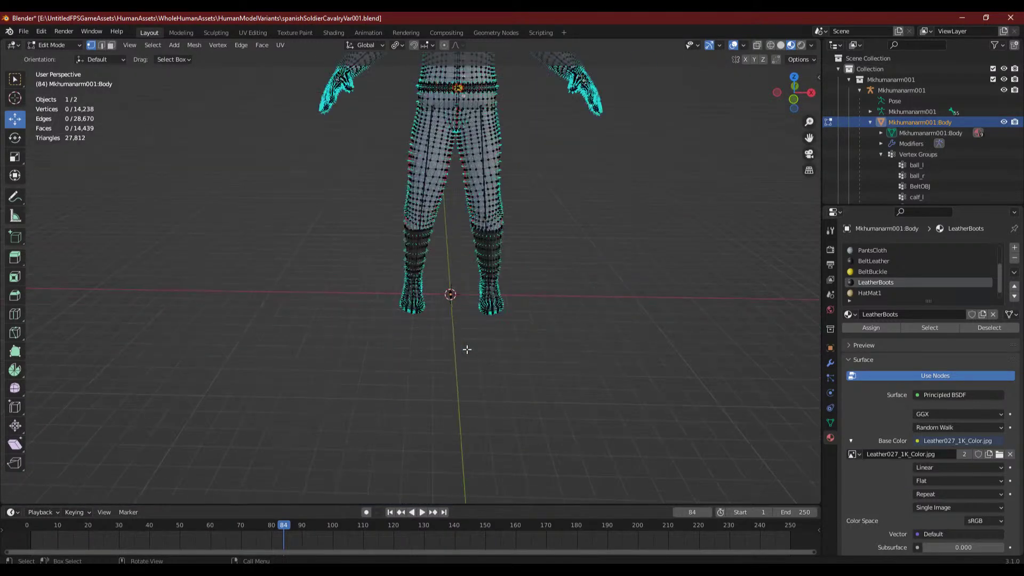
pyautogui.scroll(3, 467, 349)
pyautogui.scroll(4, 467, 350)
pyautogui.scroll(-5, 466, 350)
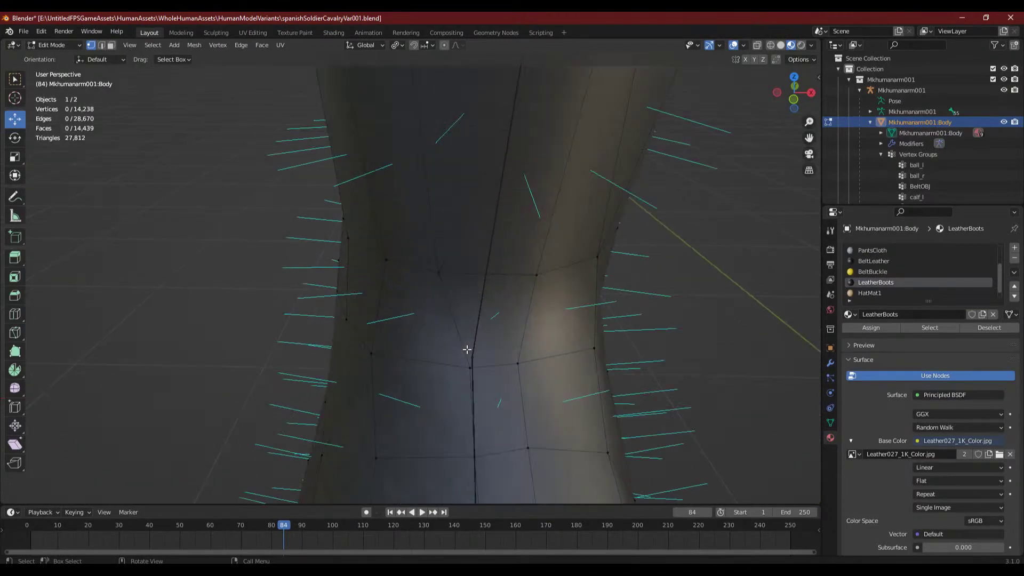
pyautogui.scroll(1, 466, 349)
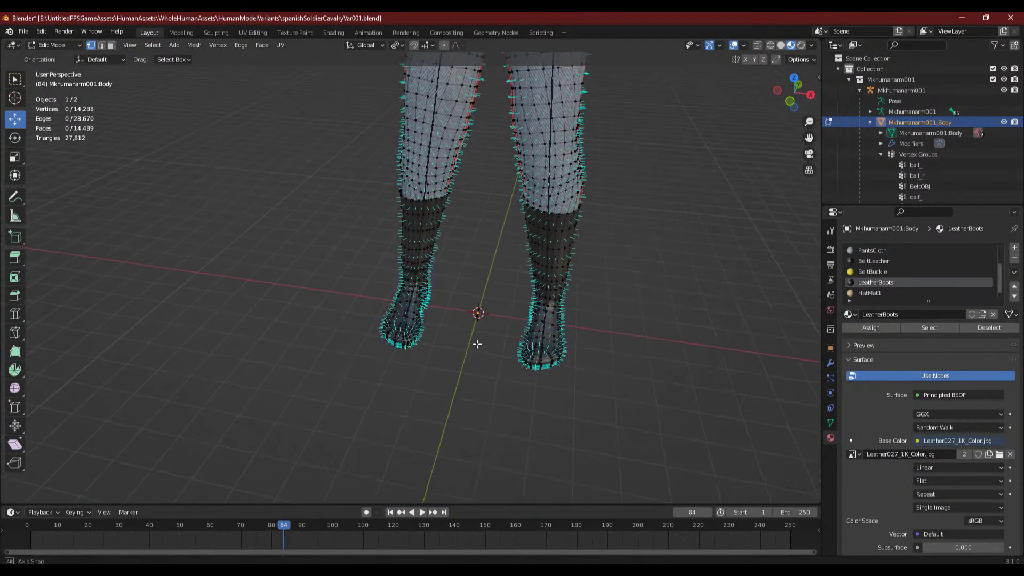
pyautogui.moveTo(467, 349); pyautogui.dragTo(377, 377, button='middle')
pyautogui.scroll(3, 405, 299)
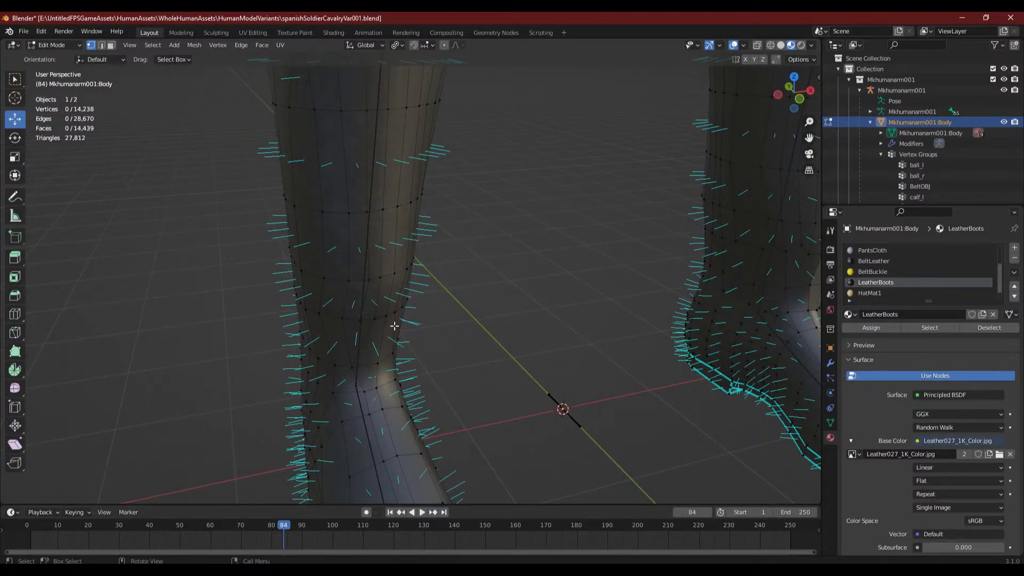
pyautogui.moveTo(395, 327); pyautogui.dragTo(320, 347, button='middle')
pyautogui.scroll(6, 327, 354)
pyautogui.scroll(-3, 333, 354)
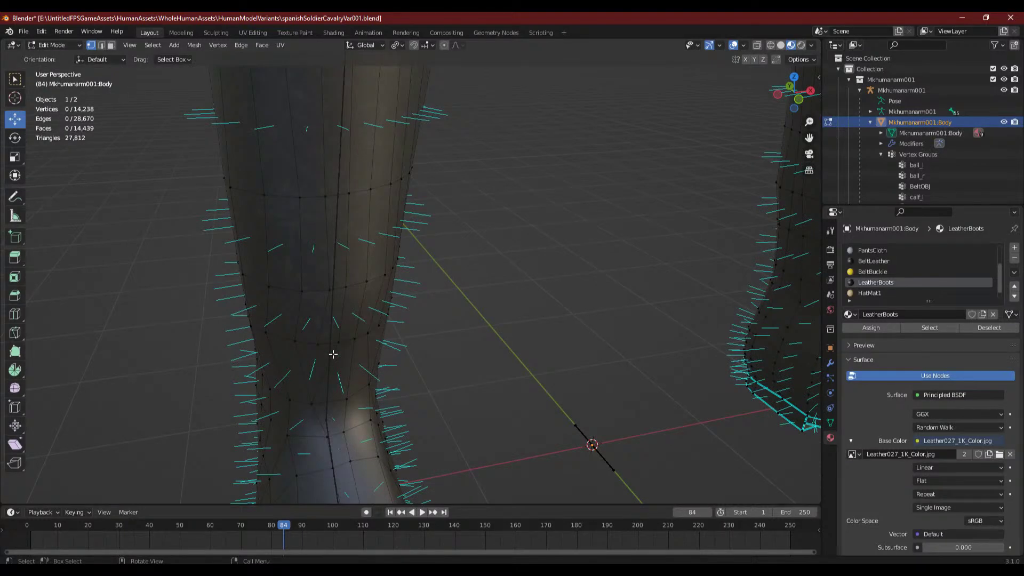
# - Select two adjacent vertices at the ankle bend just above the instep and clear the selection
pyautogui.moveTo(325, 343); pyautogui.dragTo(344, 300, button='middle')
pyautogui.scroll(3, 252, 314)
pyautogui.click(215, 327)
pyautogui.moveTo(320, 343); pyautogui.dragTo(290, 356, button='middle')
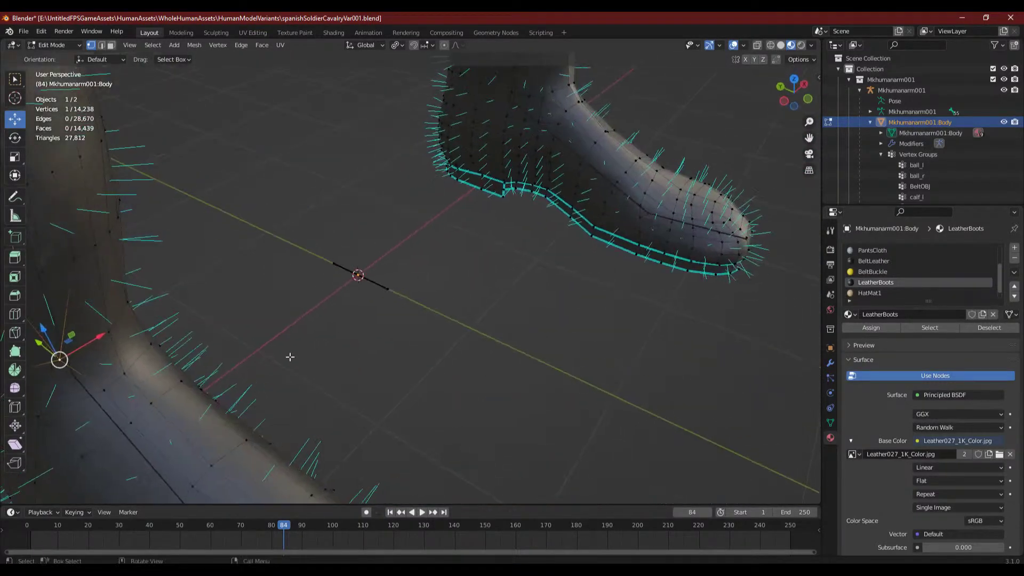
pyautogui.keyDown('shift'); pyautogui.moveTo(155, 331); pyautogui.dragTo(198, 339, button='middle'); pyautogui.keyUp('shift')
pyautogui.click(174, 340)
pyautogui.keyDown('shift'); pyautogui.click(159, 381); pyautogui.keyUp('shift')
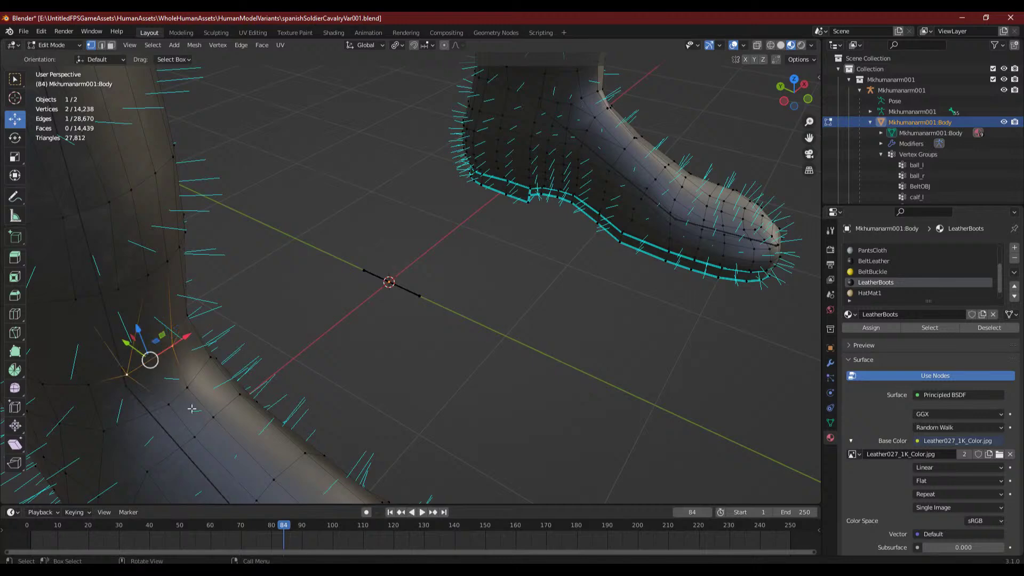
pyautogui.moveTo(159, 382); pyautogui.dragTo(282, 401, button='middle')
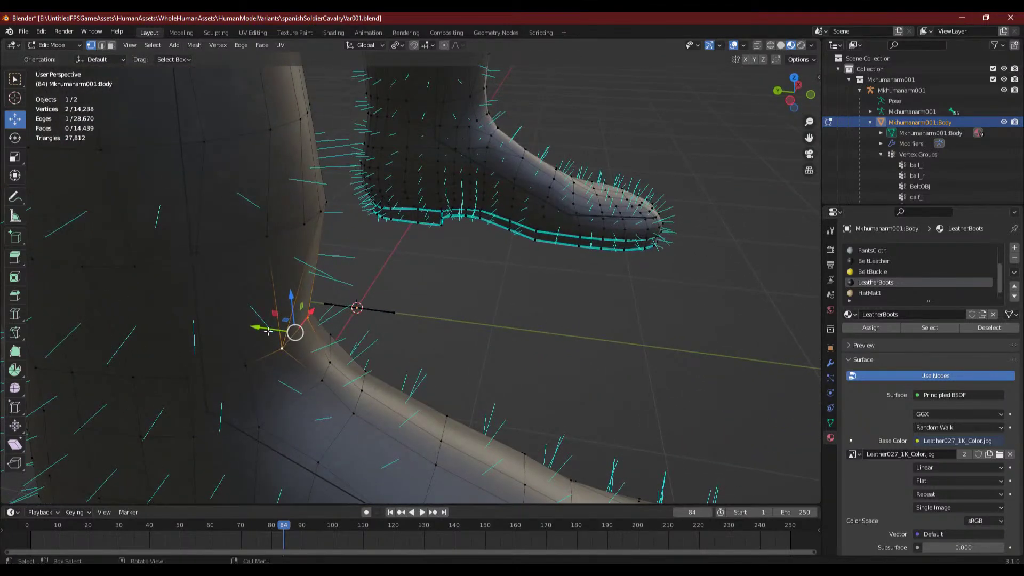
pyautogui.click(425, 304)
# - Examine both boots from above and the trouser hem where it meets the top of the boot shaft
pyautogui.moveTo(425, 304); pyautogui.dragTo(277, 359, button='middle')
pyautogui.scroll(-3, 275, 363)
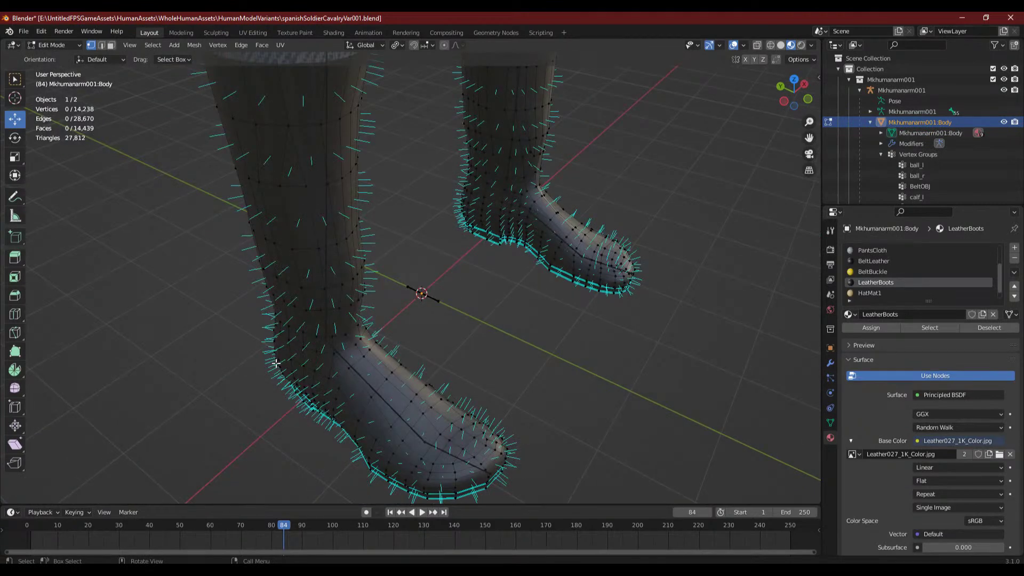
pyautogui.moveTo(482, 294); pyautogui.dragTo(459, 310, button='middle')
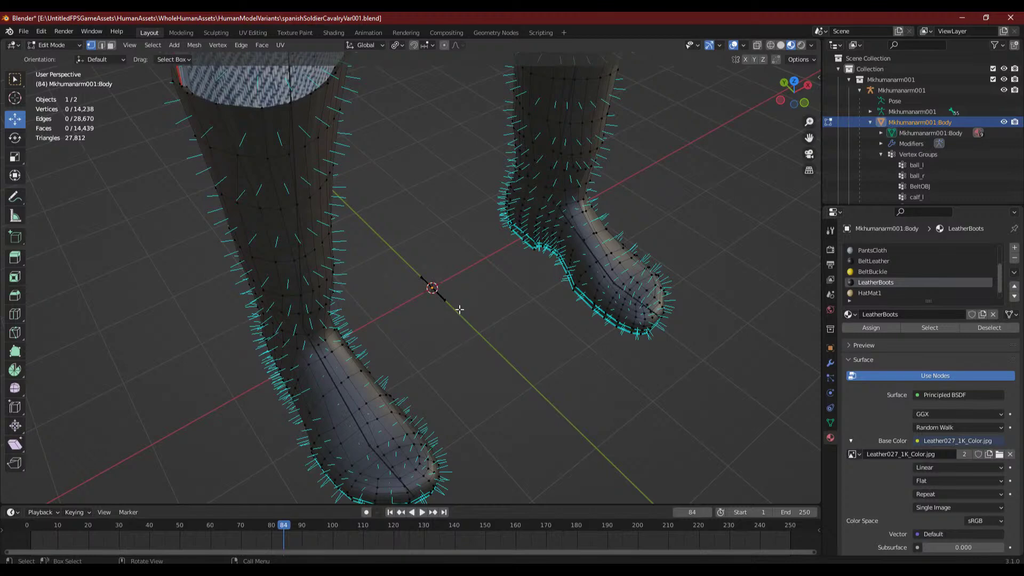
pyautogui.moveTo(468, 308); pyautogui.dragTo(468, 309, button='middle')
pyautogui.moveTo(416, 290); pyautogui.dragTo(361, 364, button='middle')
pyautogui.scroll(5, 361, 363)
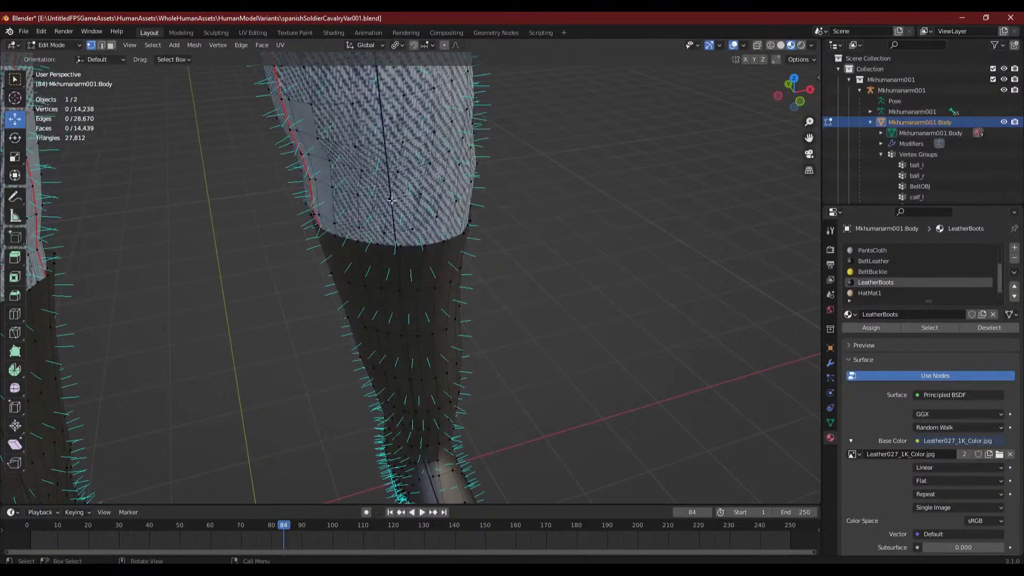
pyautogui.scroll(6, 405, 229)
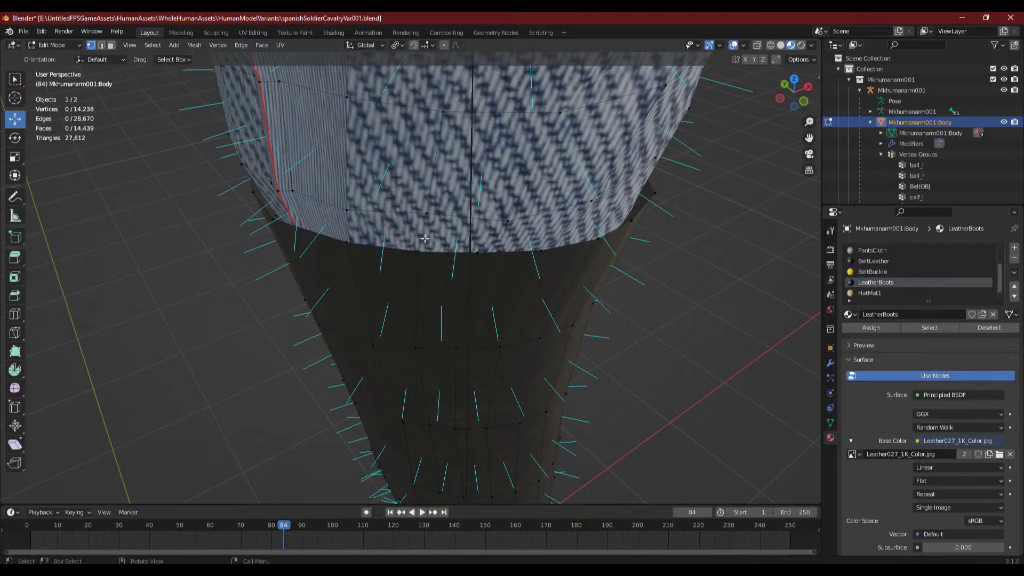
pyautogui.scroll(-3, 424, 239)
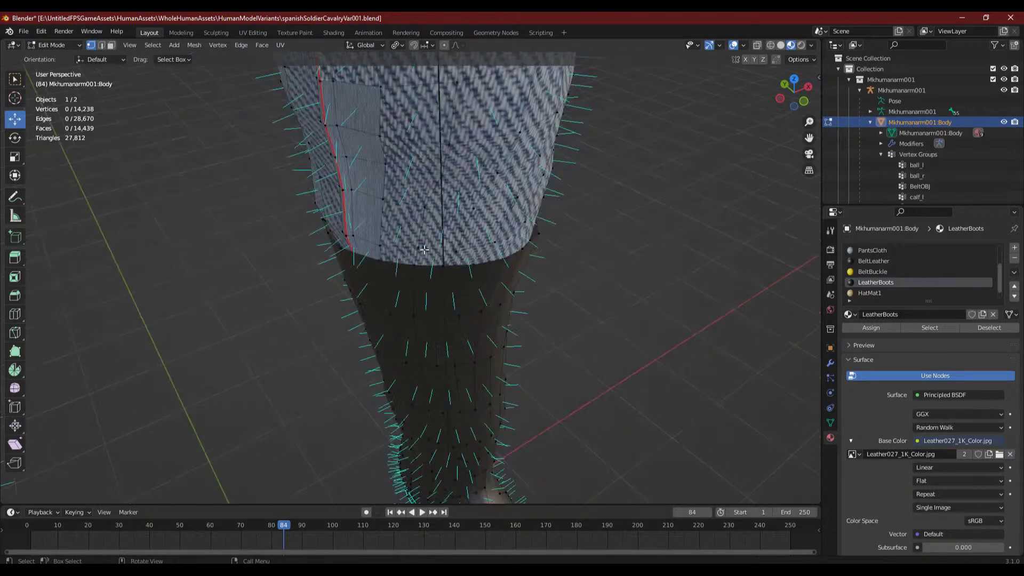
pyautogui.scroll(-3, 425, 268)
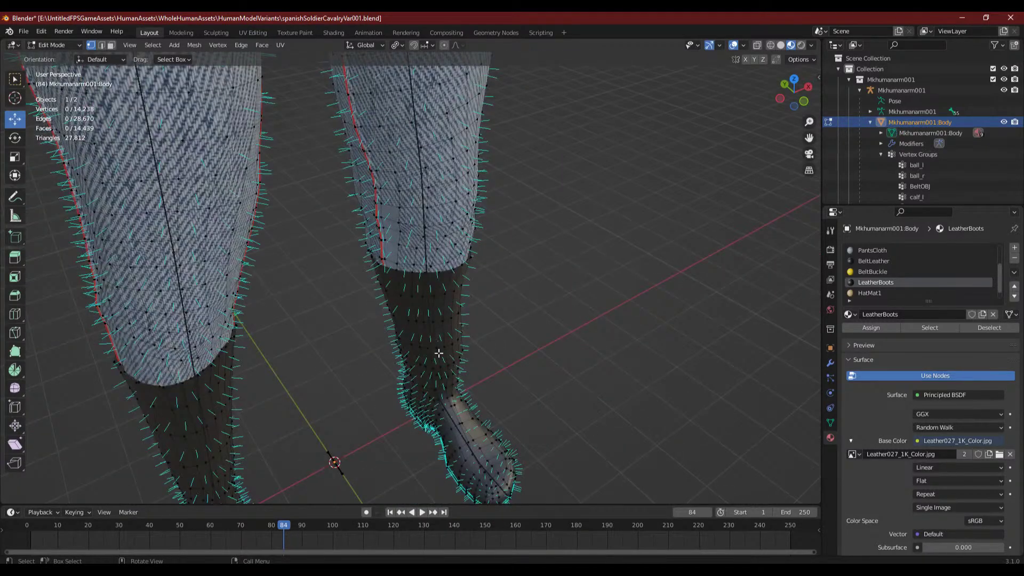
# - Inspect the vertex rows of the upper boot shaft close up below the trouser hem
pyautogui.moveTo(445, 353); pyautogui.dragTo(442, 331, button='middle')
pyautogui.scroll(5, 443, 292)
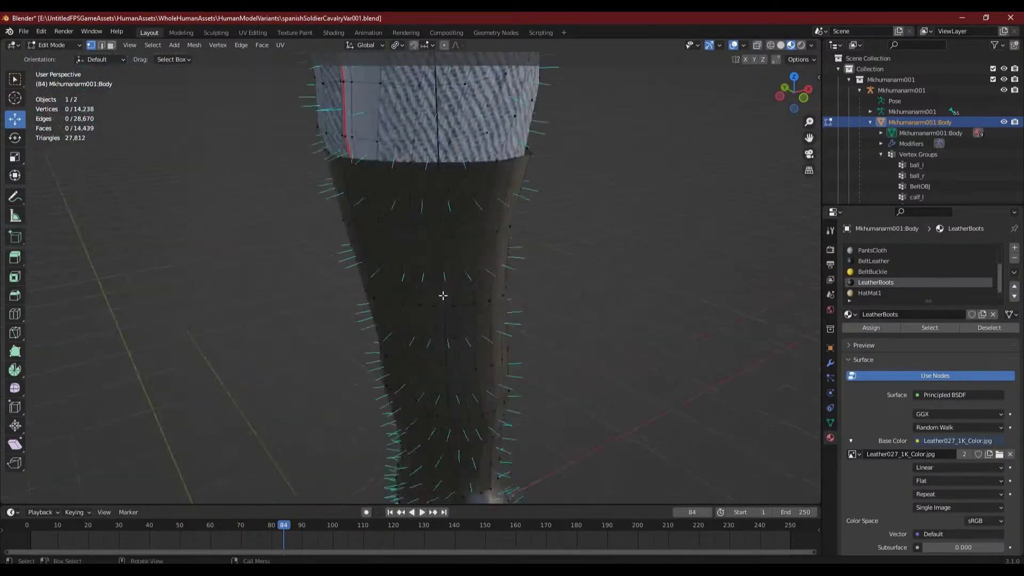
pyautogui.scroll(1, 419, 251)
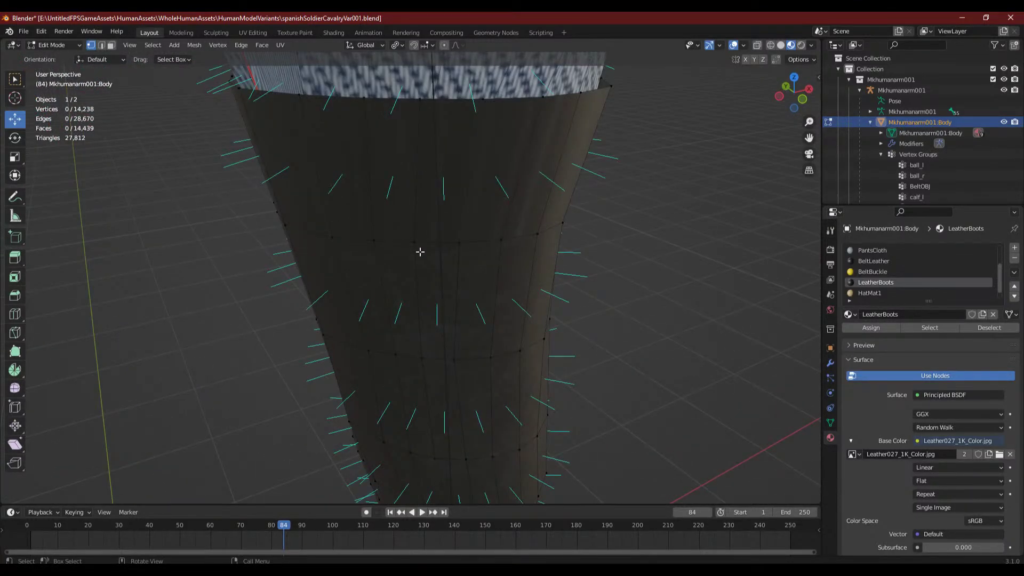
pyautogui.scroll(-3, 422, 254)
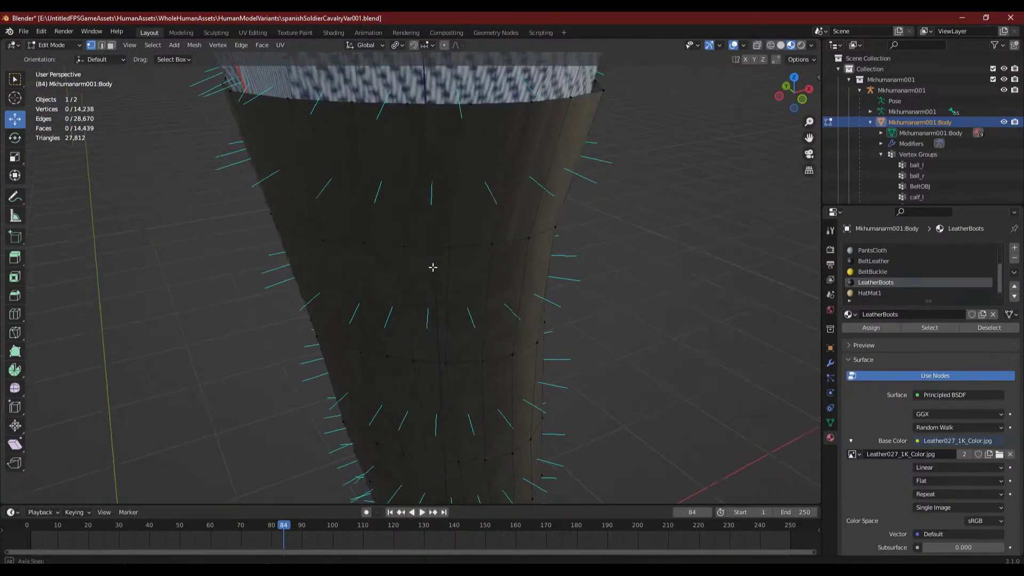
pyautogui.scroll(-1, 425, 272)
pyautogui.keyDown('shift'); pyautogui.moveTo(426, 272); pyautogui.dragTo(549, 290, button='middle'); pyautogui.keyUp('shift')
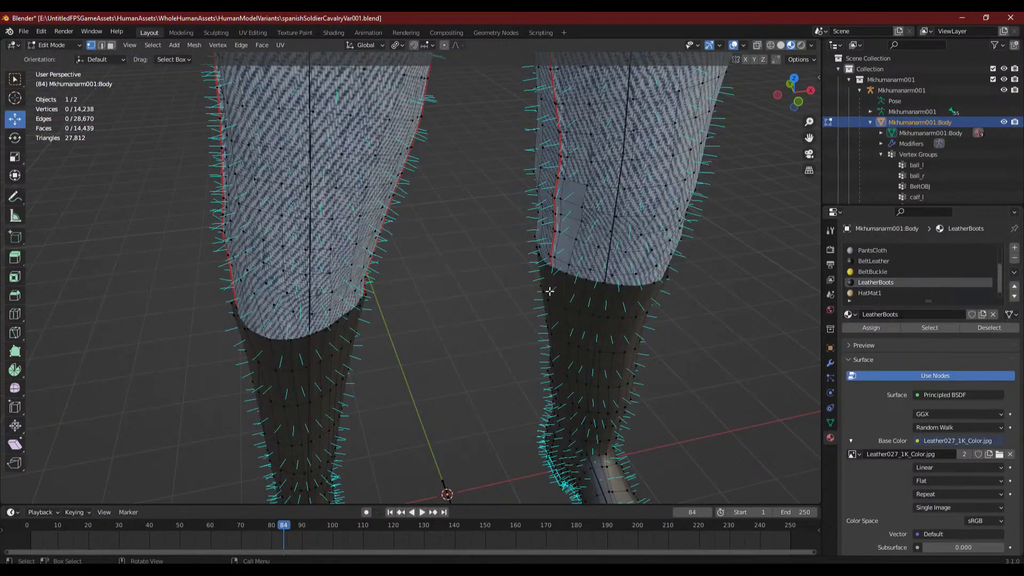
# - Return to Object Mode and show the trousers and boots in front orthographic view
pyautogui.scroll(-4, 530, 302)
pyautogui.moveTo(526, 330); pyautogui.dragTo(510, 301, button='middle')
pyautogui.click(52, 45)
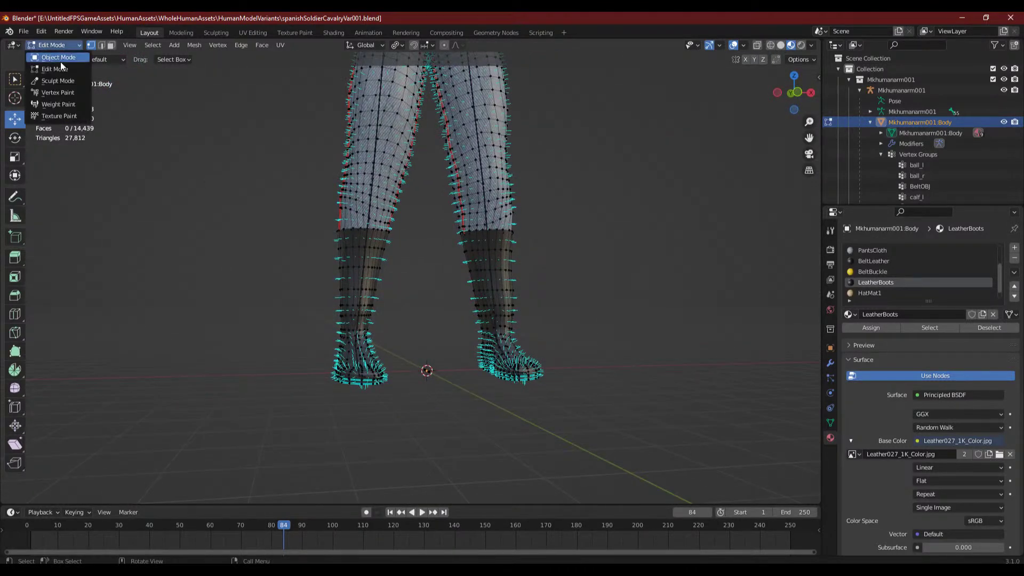
pyautogui.click(54, 56)
pyautogui.press('KP_1')
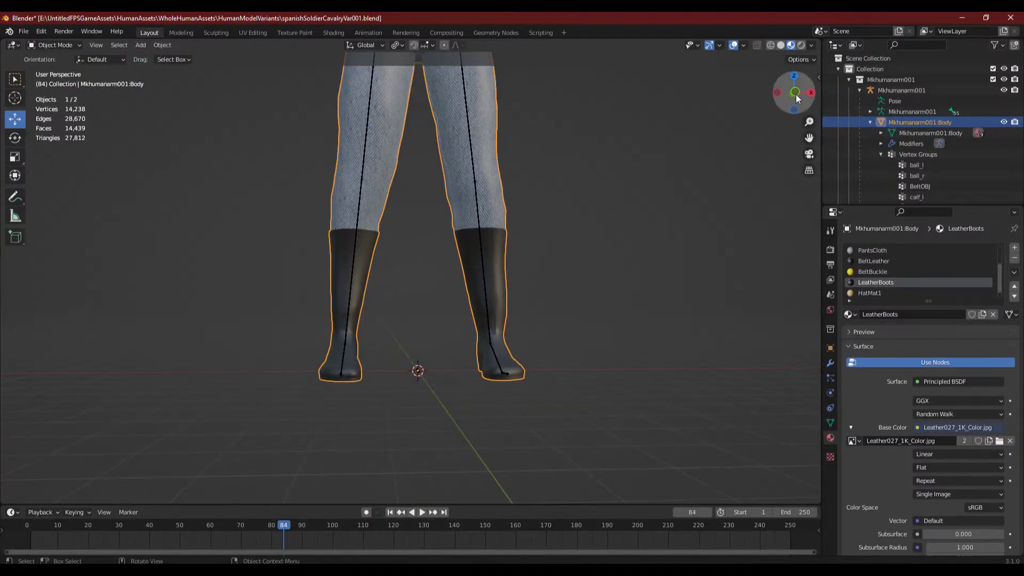
pyautogui.press('KP_5')
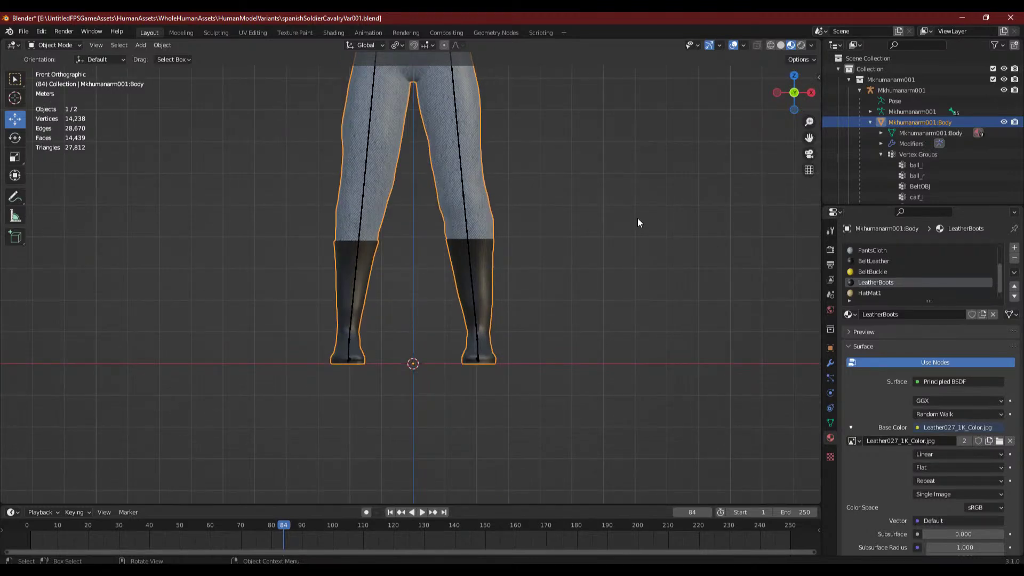
# - Inspect the boots from the side and put the body mesh into Edit Mode near the ankles
pyautogui.moveTo(638, 218); pyautogui.dragTo(744, 227, button='middle')
pyautogui.scroll(4, 447, 187)
pyautogui.keyDown('shift'); pyautogui.moveTo(509, 243); pyautogui.dragTo(445, 223, button='middle'); pyautogui.keyUp('shift')
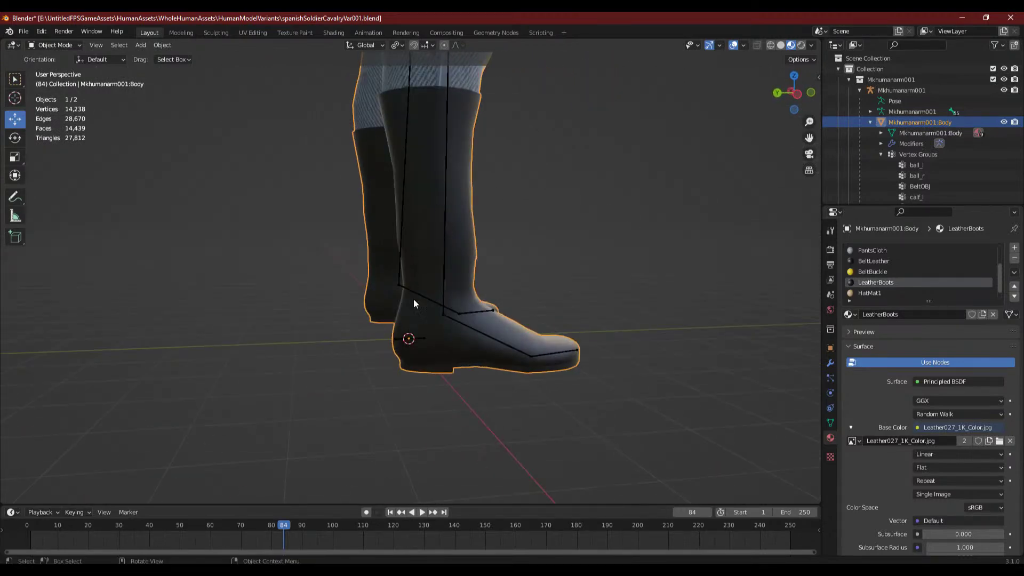
pyautogui.click(56, 46)
pyautogui.click(56, 68)
pyautogui.moveTo(387, 213); pyautogui.dragTo(327, 245, button='middle')
pyautogui.keyDown('shift'); pyautogui.moveTo(329, 316); pyautogui.dragTo(222, 236, button='middle'); pyautogui.keyUp('shift')
pyautogui.scroll(6, 347, 256)
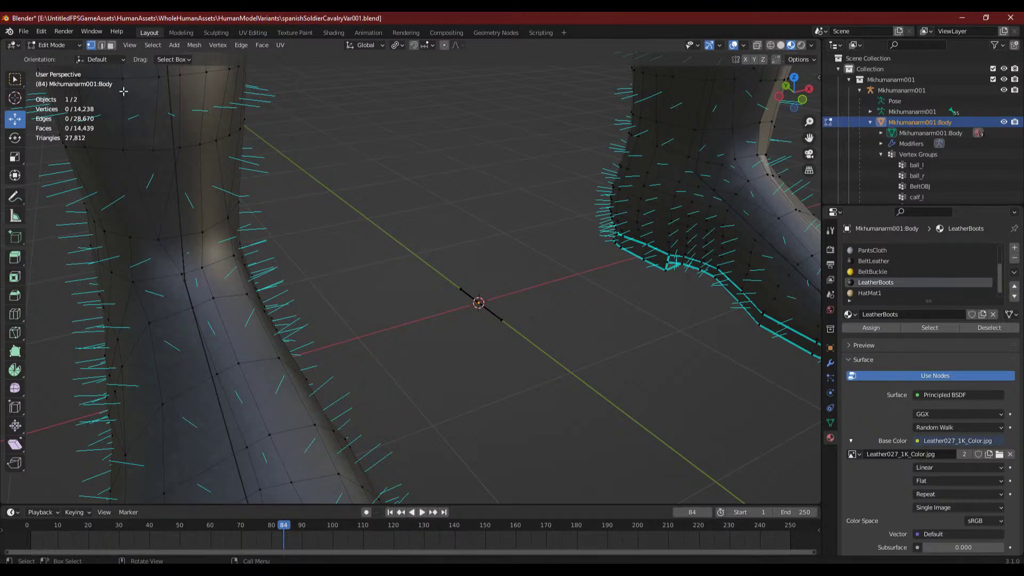
# - Shade smooth a block of nine faces at the front of the boot's ankle bend and clear the selection
pyautogui.click(111, 45)
pyautogui.scroll(-3, 250, 298)
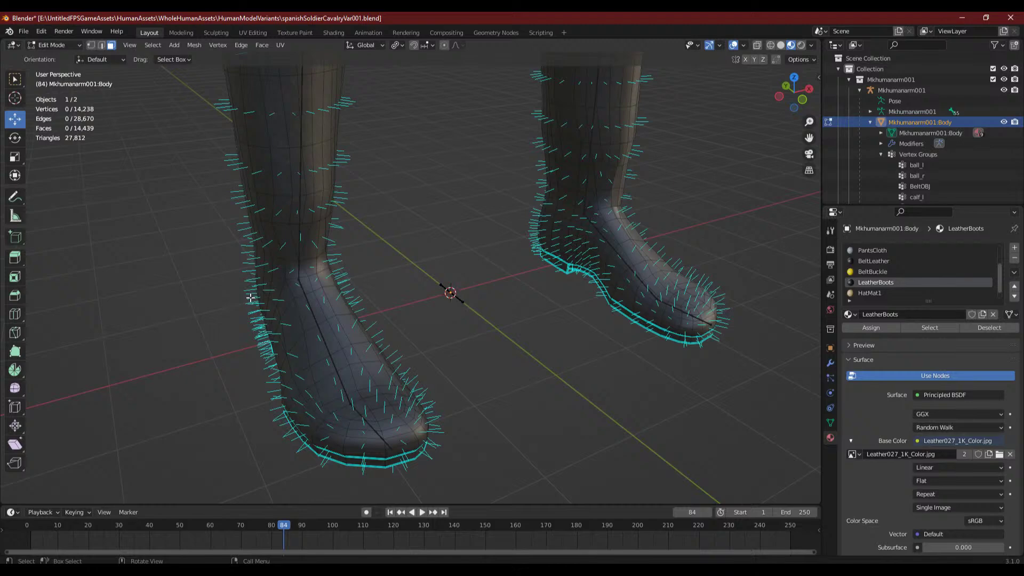
pyautogui.scroll(3, 250, 297)
pyautogui.moveTo(247, 297); pyautogui.dragTo(369, 245, button='middle')
pyautogui.moveTo(392, 193); pyautogui.dragTo(446, 267)
pyautogui.rightClick(422, 251)
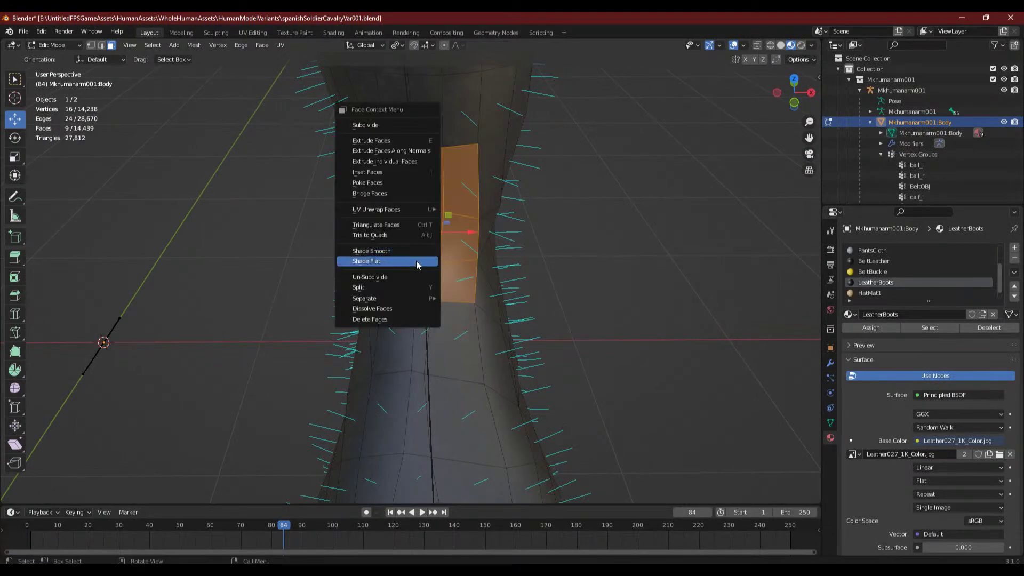
pyautogui.click(407, 251)
pyautogui.click(606, 275)
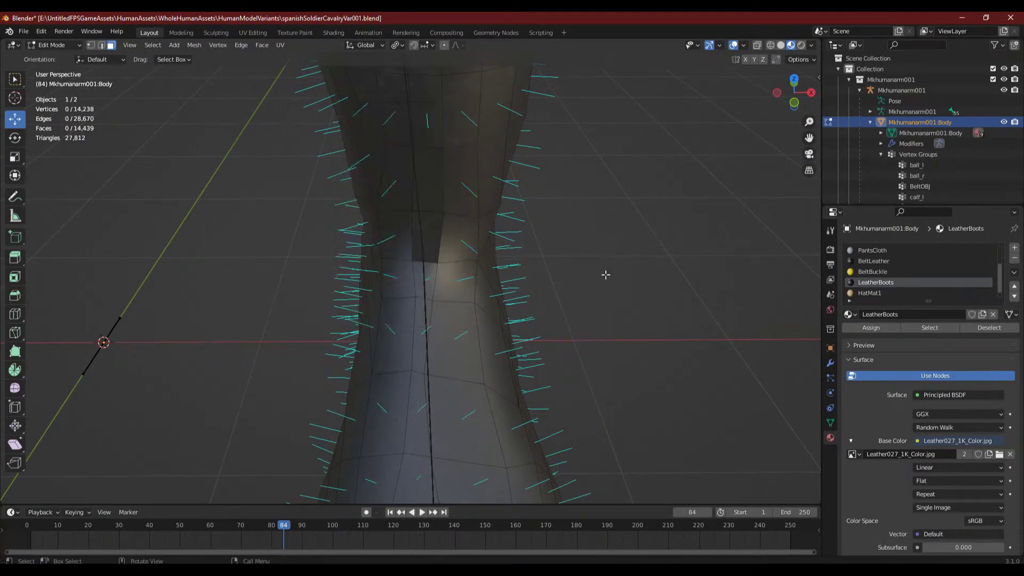
# - Edge-slide the short horizontal edge beneath the dark faces at the front ankle crease very slightly up the boot
pyautogui.click(102, 45)
pyautogui.click(427, 262)
pyautogui.moveTo(533, 306); pyautogui.dragTo(507, 308, button='middle')
pyautogui.scroll(2, 434, 299)
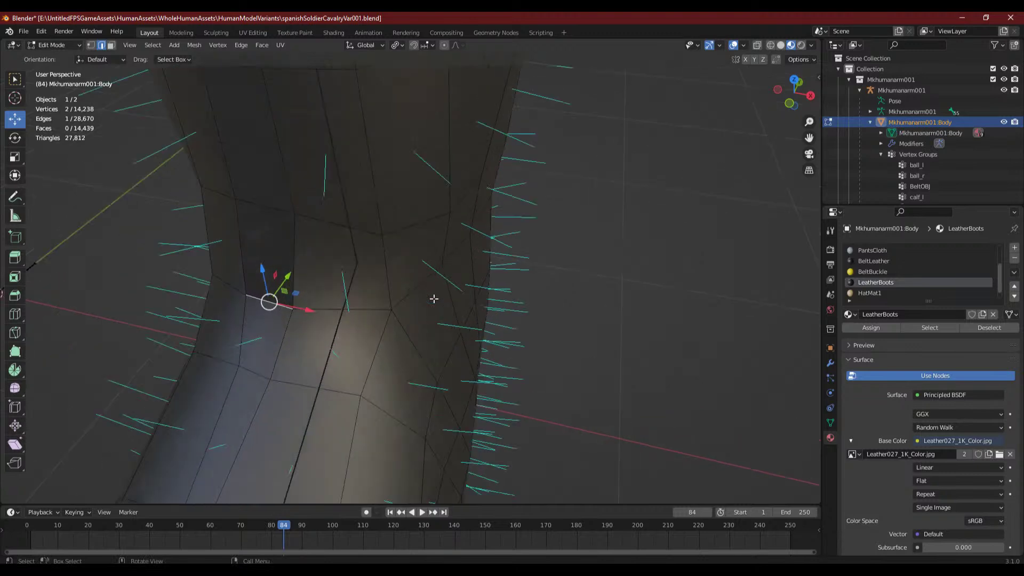
pyautogui.press('g')
pyautogui.press('g')
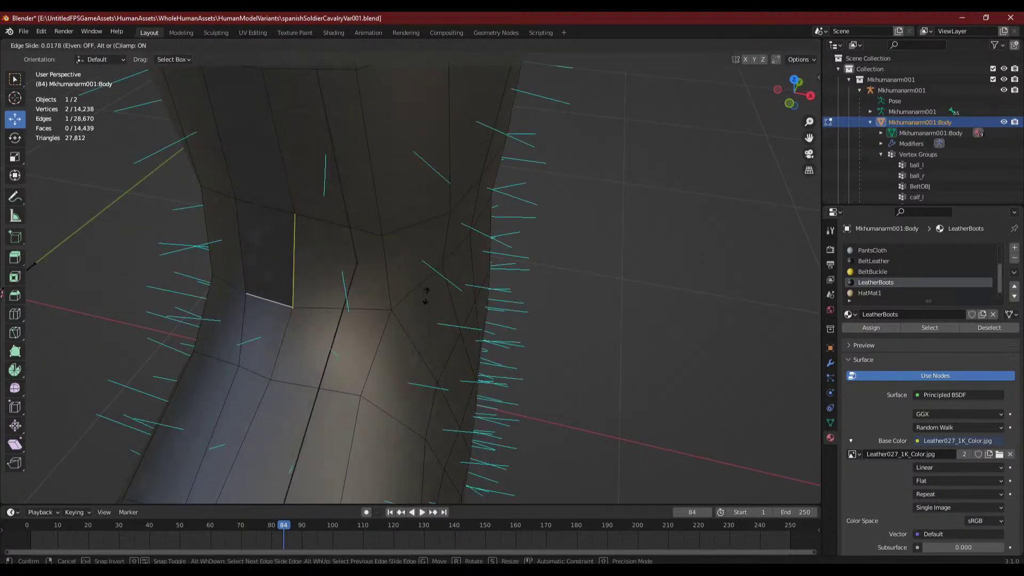
pyautogui.click(424, 295)
# - Move the two vertices at the upper corners of the dark ankle face along the Y axis
pyautogui.click(93, 47)
pyautogui.click(296, 213)
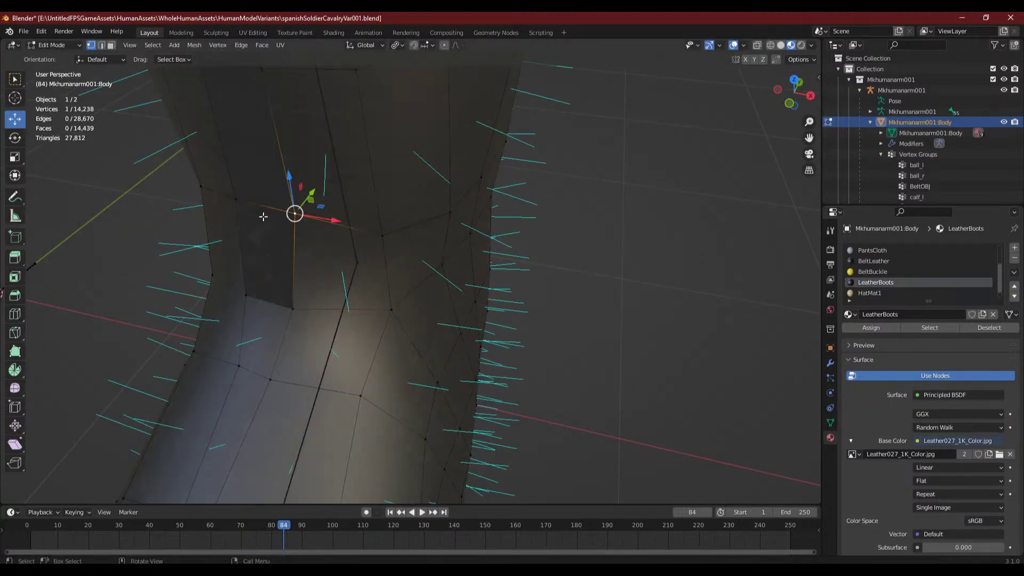
pyautogui.keyDown('shift'); pyautogui.click(238, 202); pyautogui.keyUp('shift')
pyautogui.moveTo(272, 261); pyautogui.dragTo(290, 272, button='middle')
pyautogui.press('g')
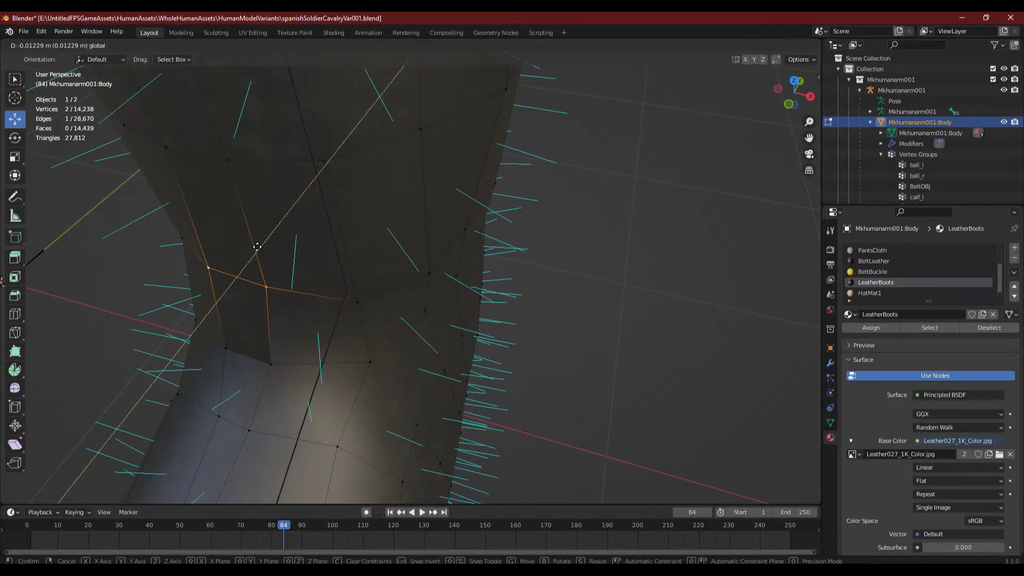
pyautogui.click(280, 339)
pyautogui.click(273, 360)
pyautogui.keyDown('shift'); pyautogui.click(224, 353); pyautogui.keyUp('shift')
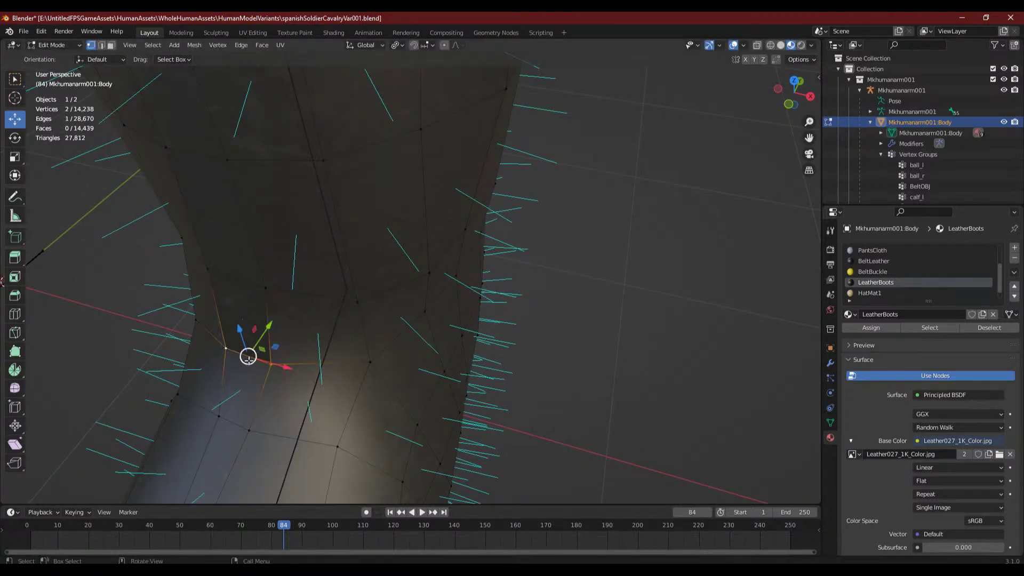
pyautogui.press('g')
pyautogui.press('g')
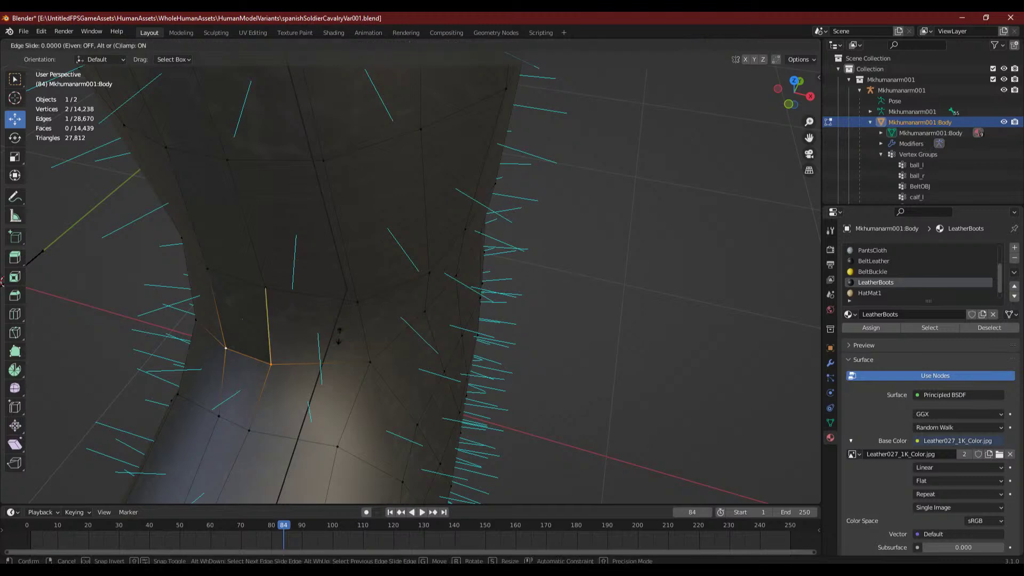
pyautogui.rightClick(320, 362)
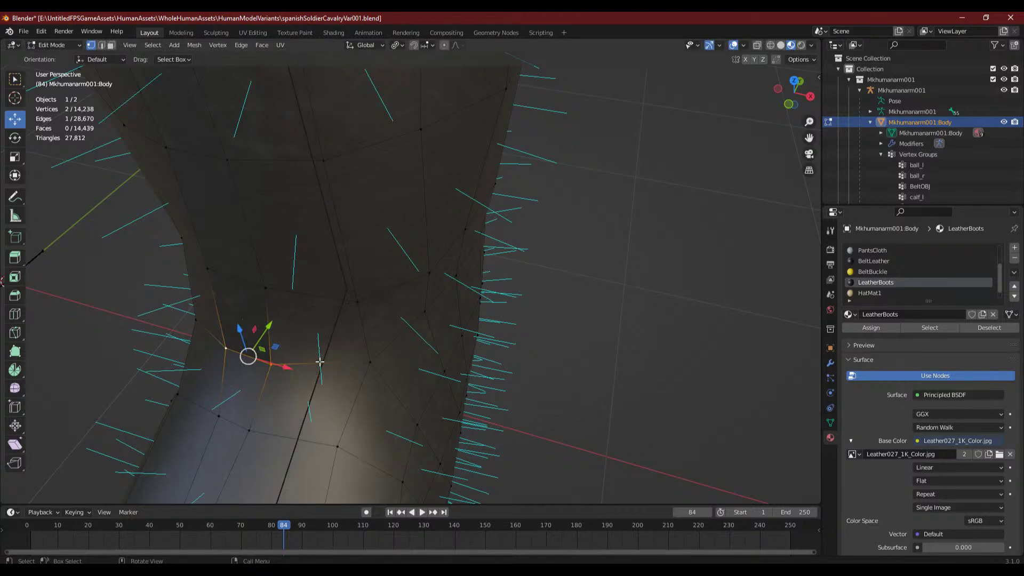
# - Examine the dark faces at the front ankle crease from several angles, with face selection active
pyautogui.scroll(-4, 320, 362)
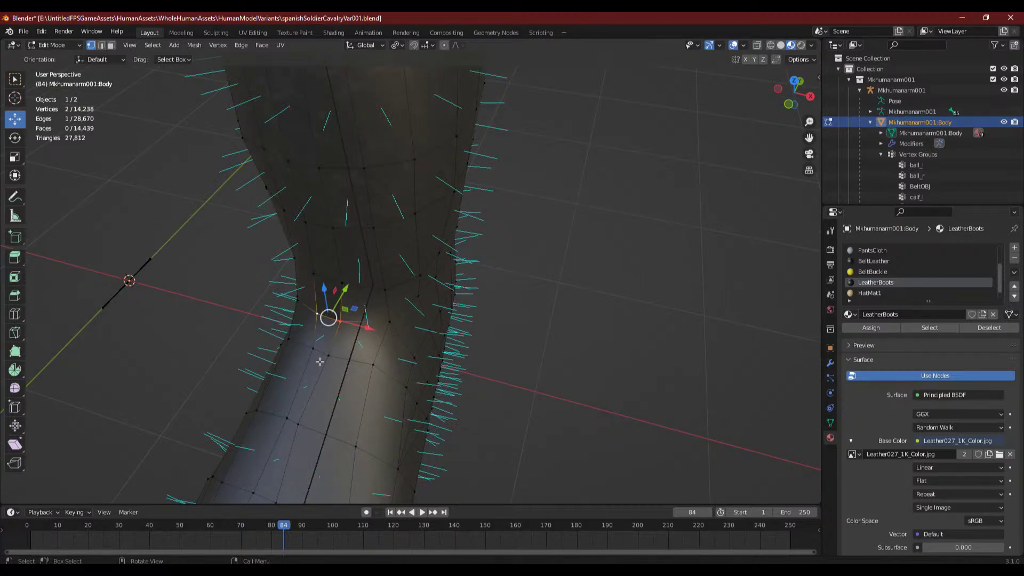
pyautogui.moveTo(320, 362); pyautogui.dragTo(408, 373, button='middle')
pyautogui.scroll(-3, 408, 372)
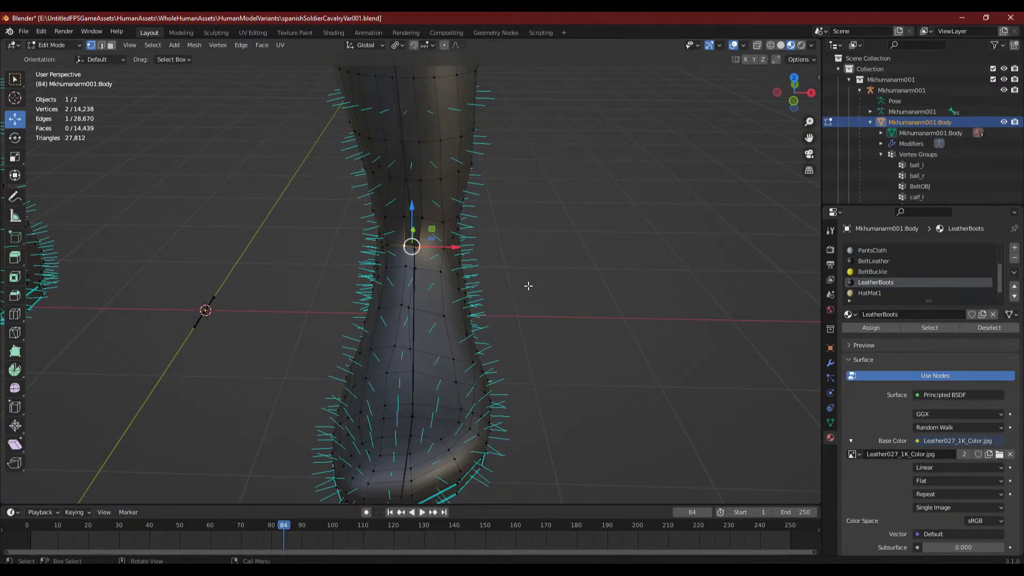
pyautogui.scroll(5, 528, 285)
pyautogui.moveTo(509, 291); pyautogui.dragTo(503, 285, button='middle')
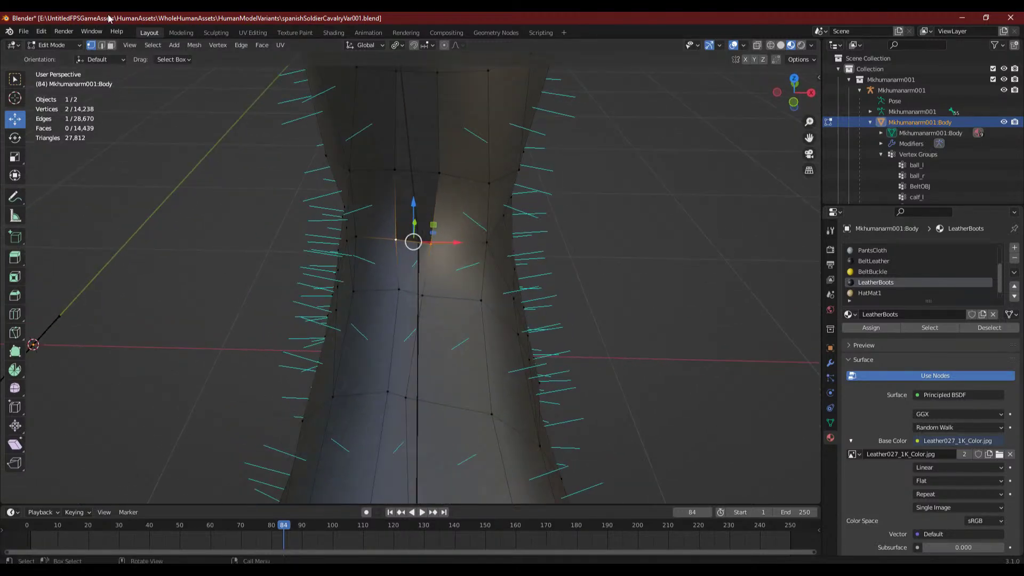
pyautogui.click(112, 45)
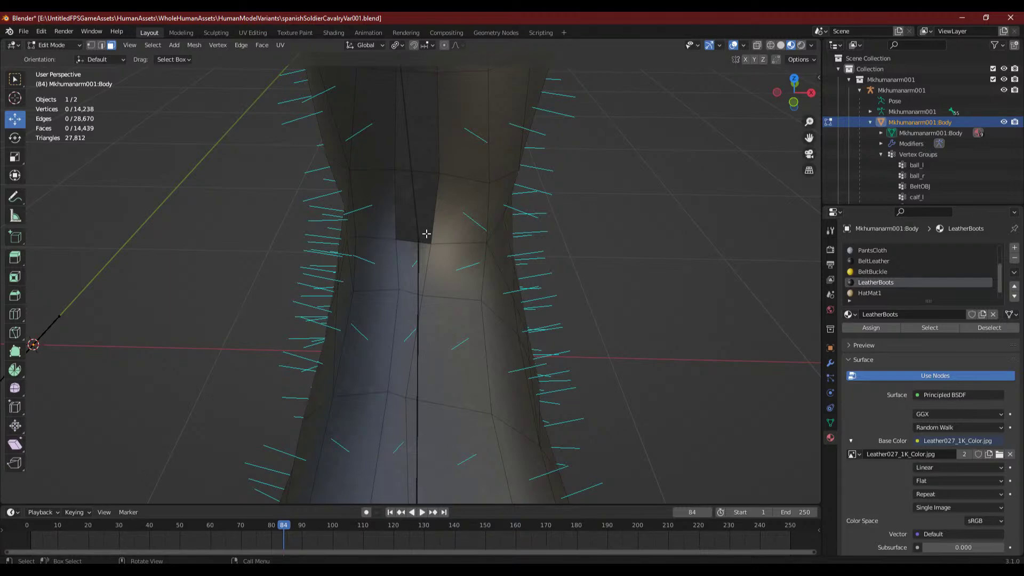
pyautogui.scroll(-5, 427, 234)
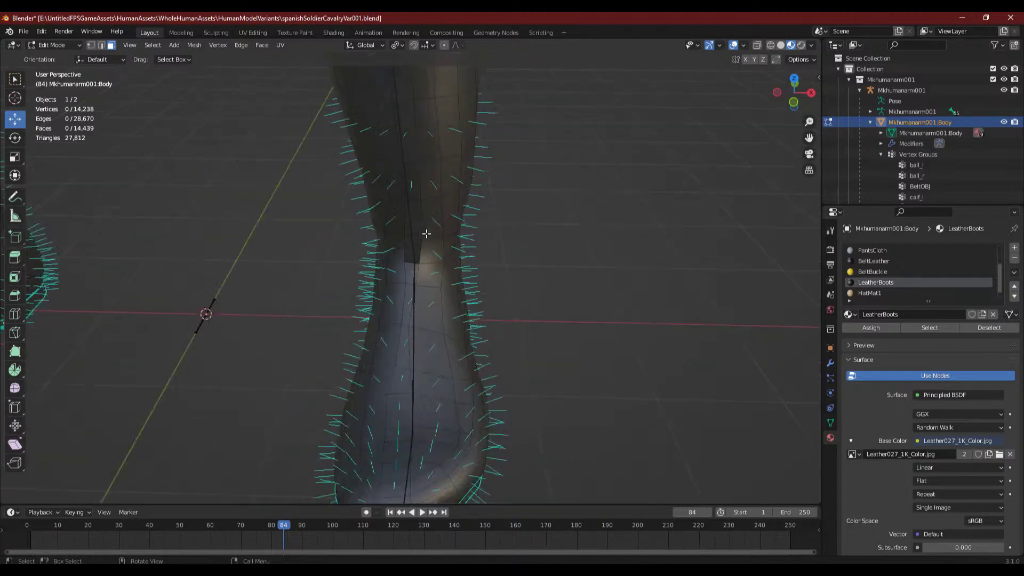
pyautogui.moveTo(420, 242); pyautogui.dragTo(333, 304, button='middle')
pyautogui.scroll(5, 483, 234)
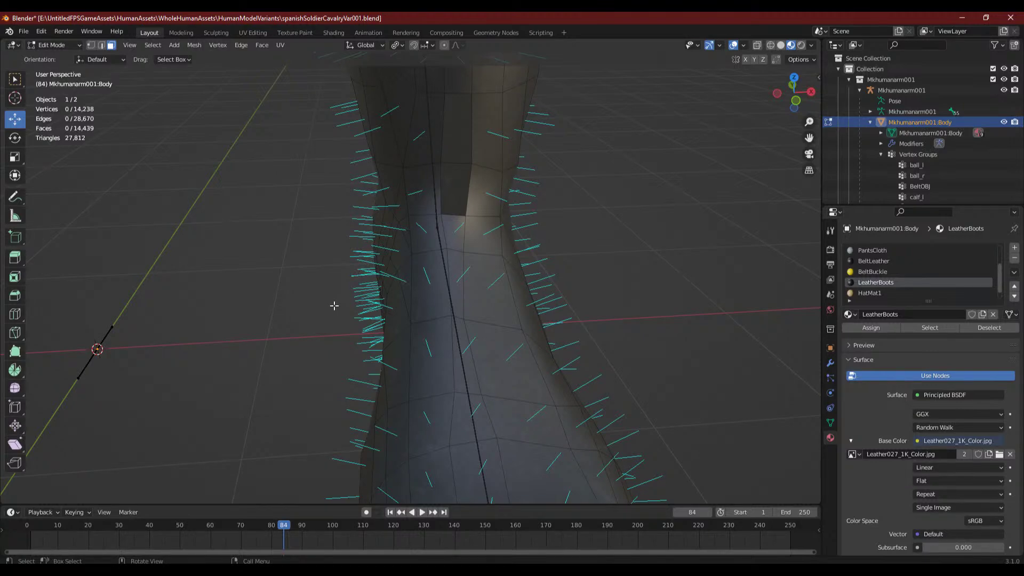
pyautogui.moveTo(391, 297); pyautogui.dragTo(451, 271, button='middle')
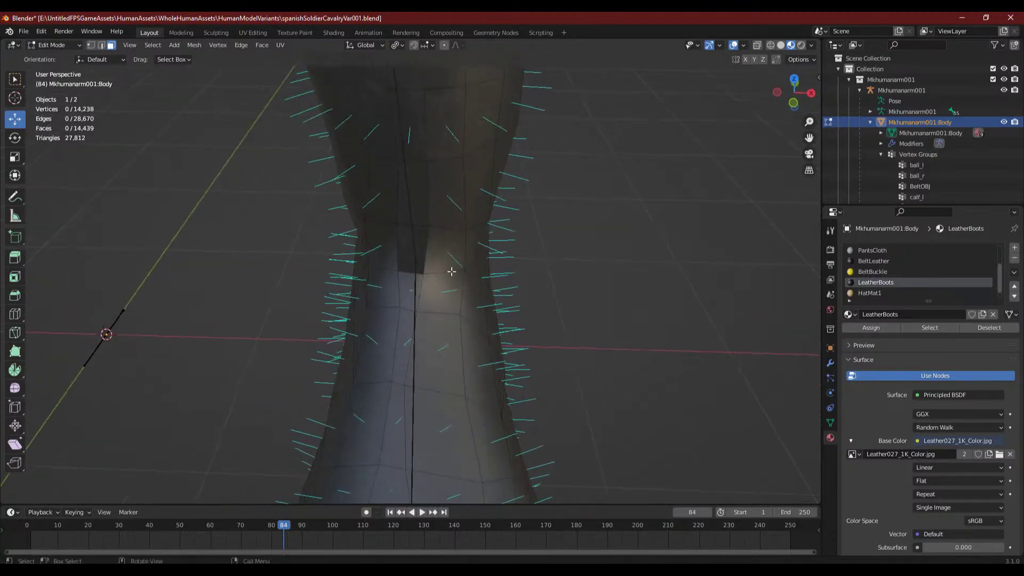
# - Shade smooth the block of six faces just above the front ankle crease and clear the selection
pyautogui.moveTo(386, 209); pyautogui.dragTo(446, 248)
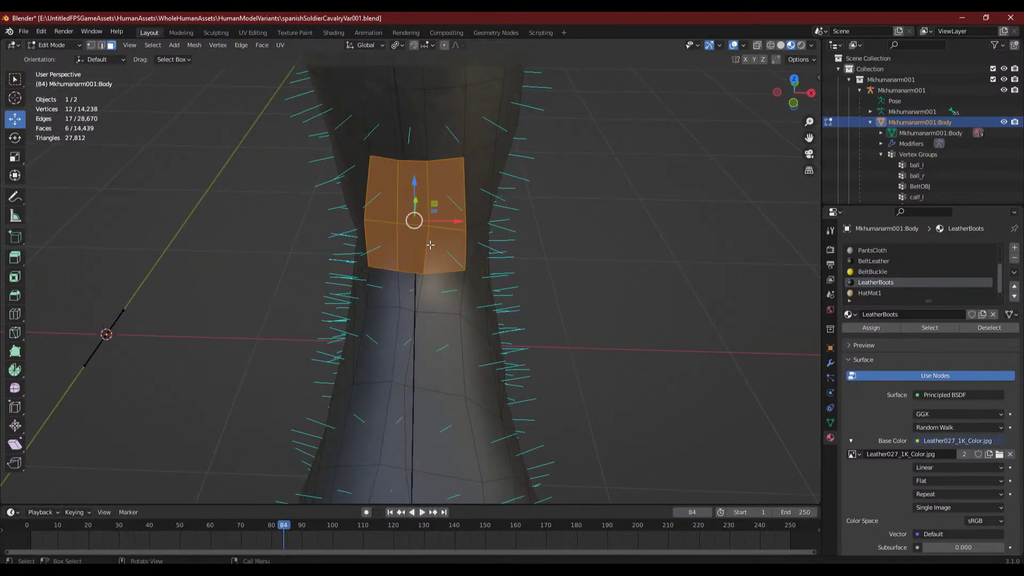
pyautogui.rightClick(430, 248)
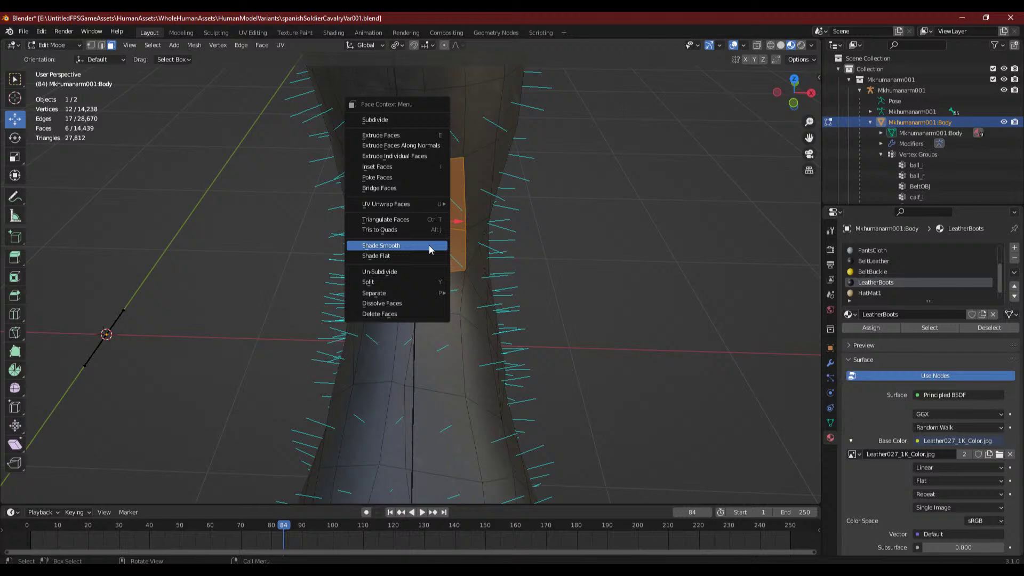
pyautogui.click(430, 246)
pyautogui.hotkey('alt', 'a')
# - Check the front of the boot in Object Mode and return to Edit Mode
pyautogui.moveTo(506, 246); pyautogui.dragTo(593, 234, button='middle')
pyautogui.click(53, 45)
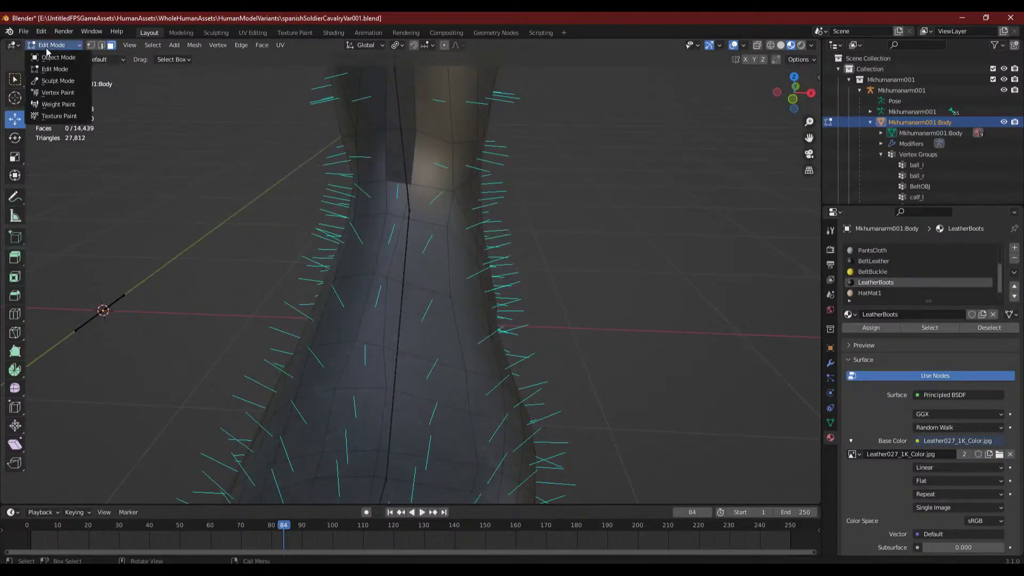
pyautogui.click(51, 48)
pyautogui.moveTo(310, 174); pyautogui.dragTo(28, 55, button='middle')
pyautogui.scroll(-3, 271, 204)
pyautogui.click(53, 45)
pyautogui.click(48, 56)
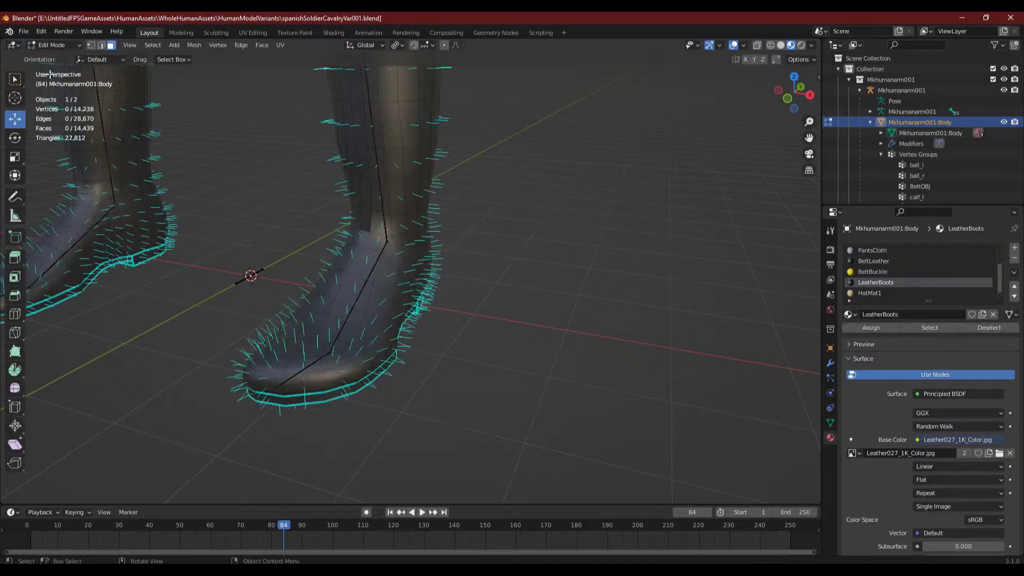
# - Nudge the two upper corner vertices of the dark ankle face slightly forward along the Y axis
pyautogui.scroll(4, 304, 171)
pyautogui.moveTo(338, 194); pyautogui.dragTo(326, 234, button='middle')
pyautogui.click(90, 45)
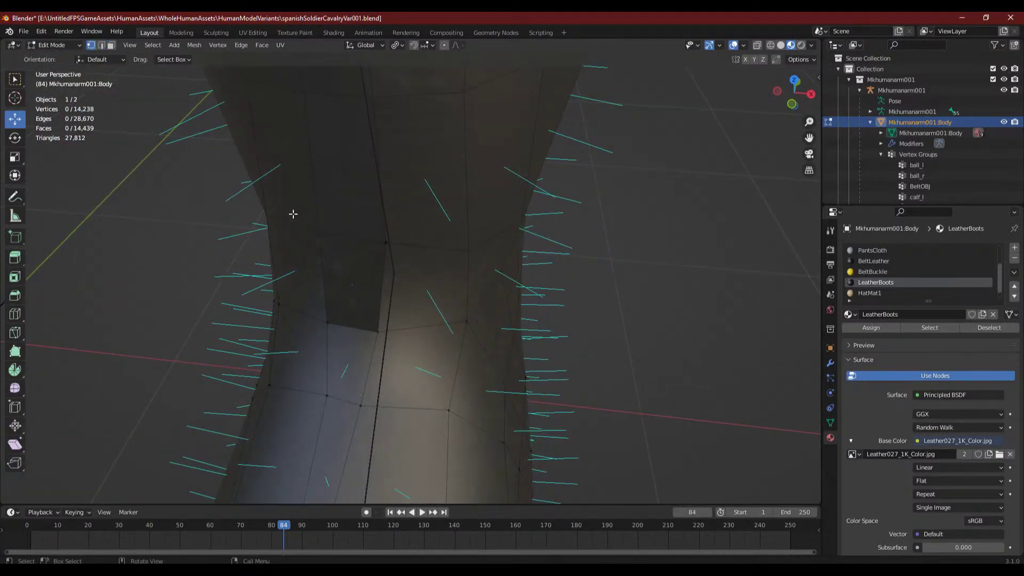
pyautogui.click(319, 233)
pyautogui.keyDown('shift'); pyautogui.click(384, 242); pyautogui.keyUp('shift')
pyautogui.moveTo(361, 213); pyautogui.dragTo(359, 218)
# - Nudge the two lower corner vertices of the dark ankle face slightly forward along Y and clear the selection
pyautogui.click(328, 323)
pyautogui.keyDown('shift'); pyautogui.click(378, 335); pyautogui.keyUp('shift')
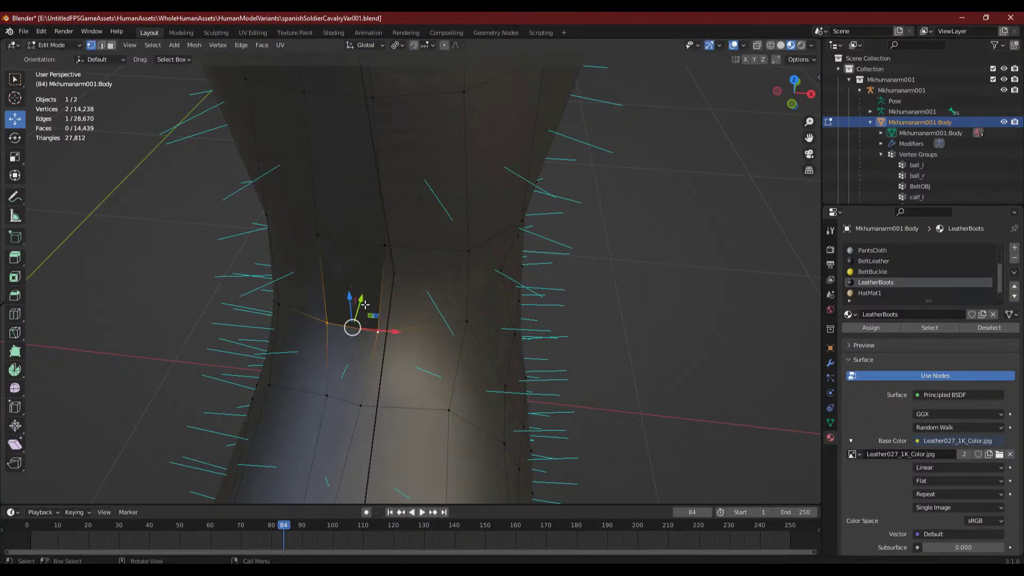
pyautogui.moveTo(363, 306); pyautogui.dragTo(360, 306)
pyautogui.hotkey('alt', 'a')
# - From an angled view, pull the same two crease vertices a little further forward along Y and deselect them
pyautogui.moveTo(414, 292); pyautogui.dragTo(334, 322, button='middle')
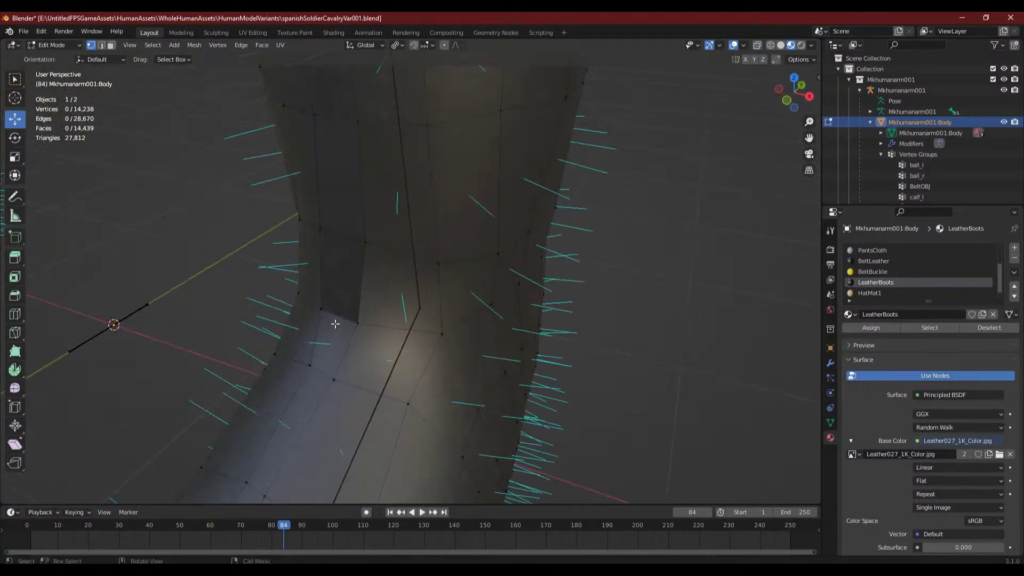
pyautogui.click(321, 310)
pyautogui.keyDown('shift'); pyautogui.click(357, 323); pyautogui.keyUp('shift')
pyautogui.moveTo(357, 297); pyautogui.dragTo(354, 300)
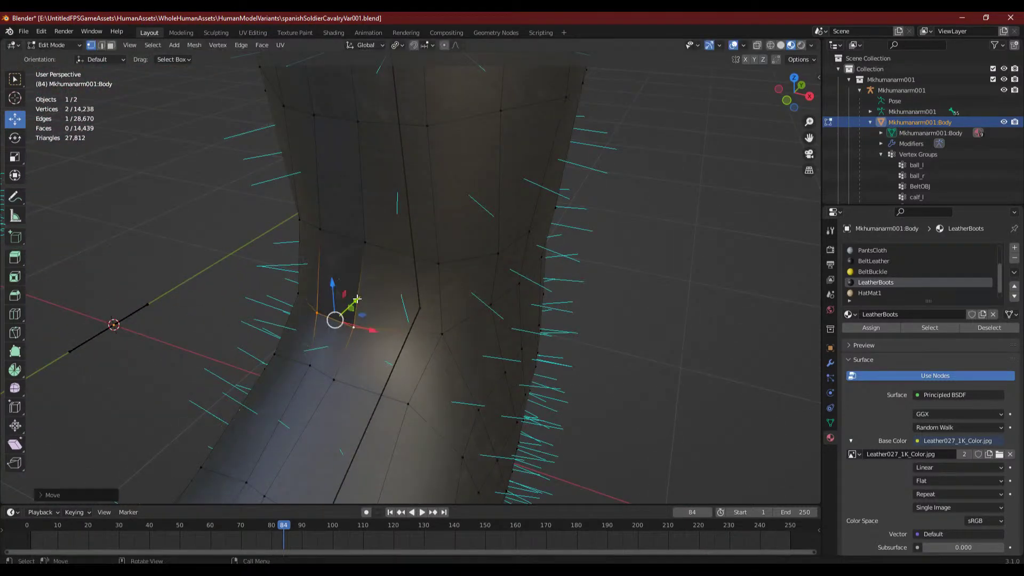
pyautogui.hotkey('alt', 'a')
# - Vertex-slide one upper corner vertex of the dark ankle face slightly down its vertical edge toward the crease
pyautogui.moveTo(393, 296); pyautogui.dragTo(413, 263, button='middle')
pyautogui.click(411, 253)
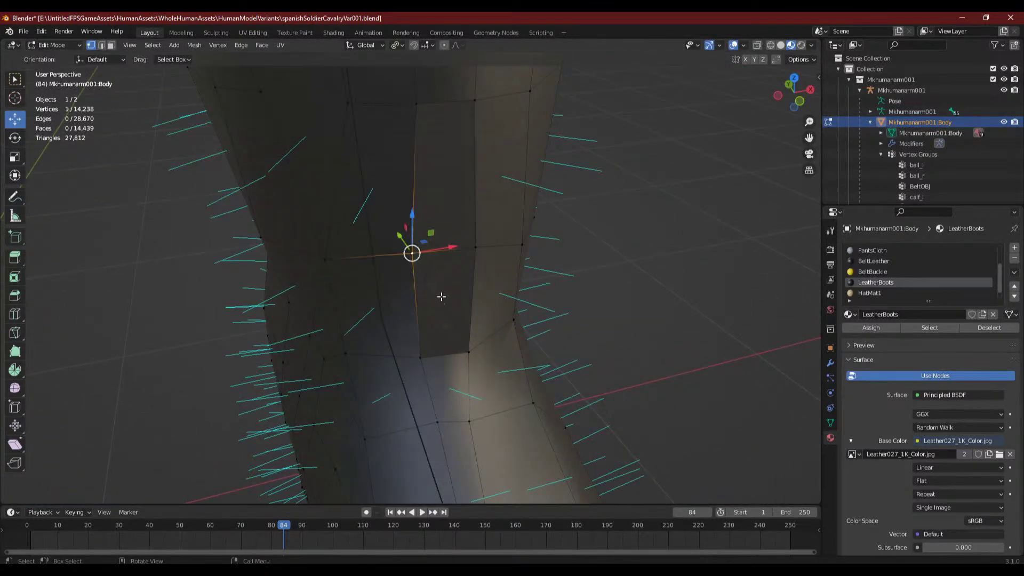
pyautogui.hotkey('shift', 'v')
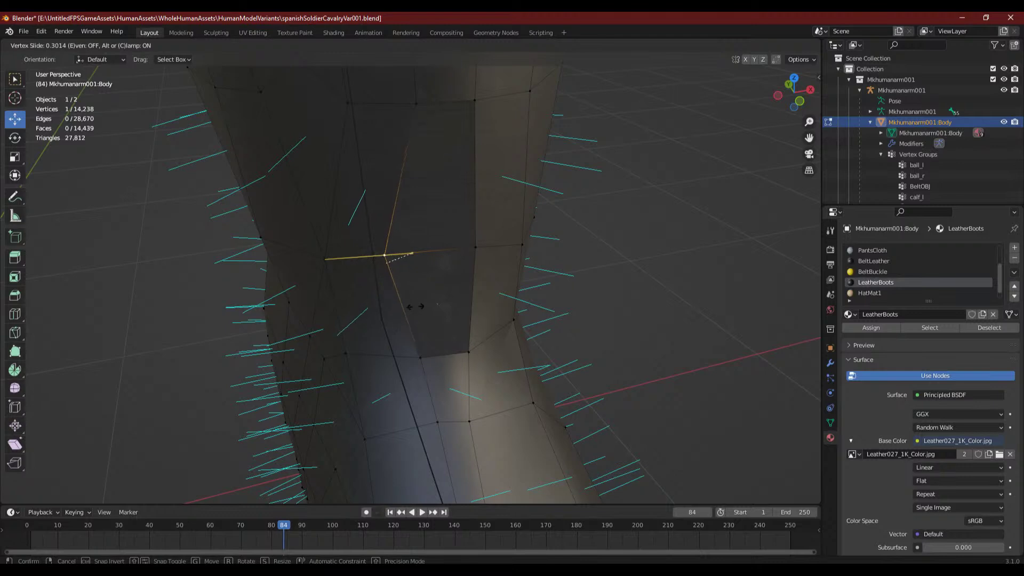
pyautogui.click(436, 308)
# - Examine the ankle crease shading in Object Mode from several angles and return to Edit Mode with nothing selected
pyautogui.click(38, 47)
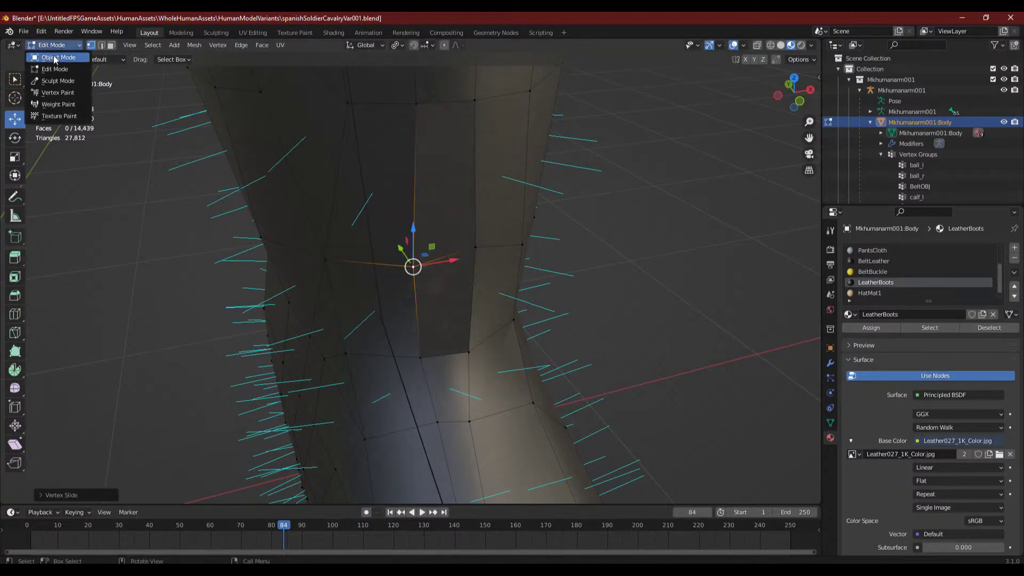
pyautogui.click(50, 57)
pyautogui.moveTo(316, 236)
pyautogui.mouseDown(button='middle')
pyautogui.moveTo(366, 239)
pyautogui.moveTo(395, 224)
pyautogui.moveTo(315, 243)
pyautogui.moveTo(322, 249)
pyautogui.mouseUp(button='middle')
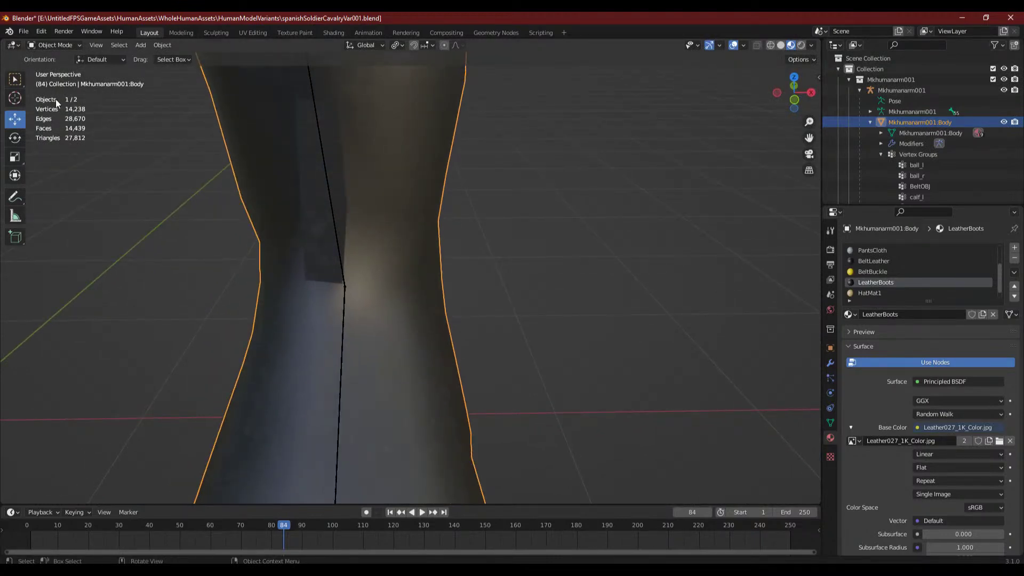
pyautogui.scroll(-3, 140, 110)
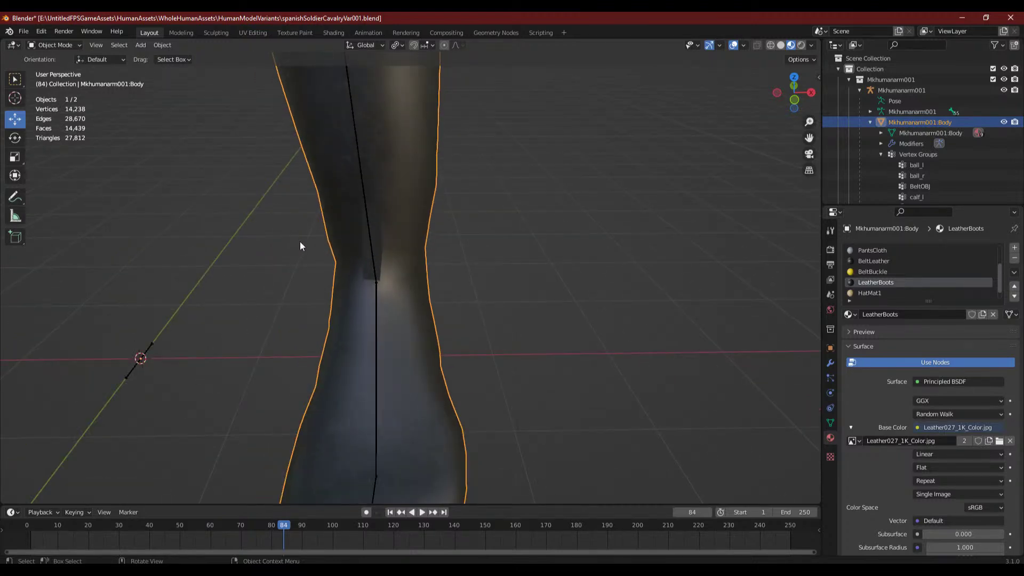
pyautogui.moveTo(363, 256); pyautogui.dragTo(446, 273, button='middle')
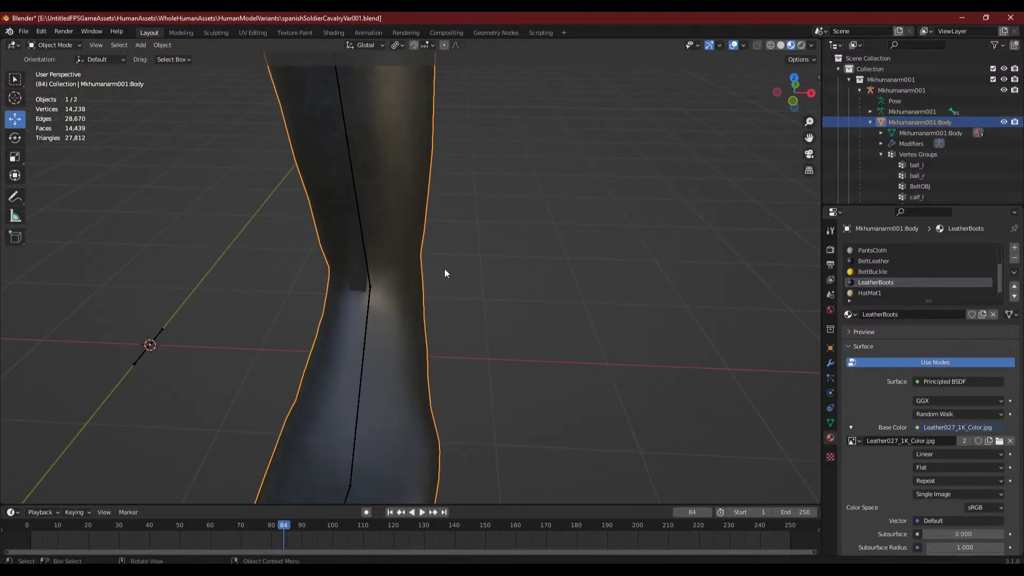
pyautogui.click(59, 49)
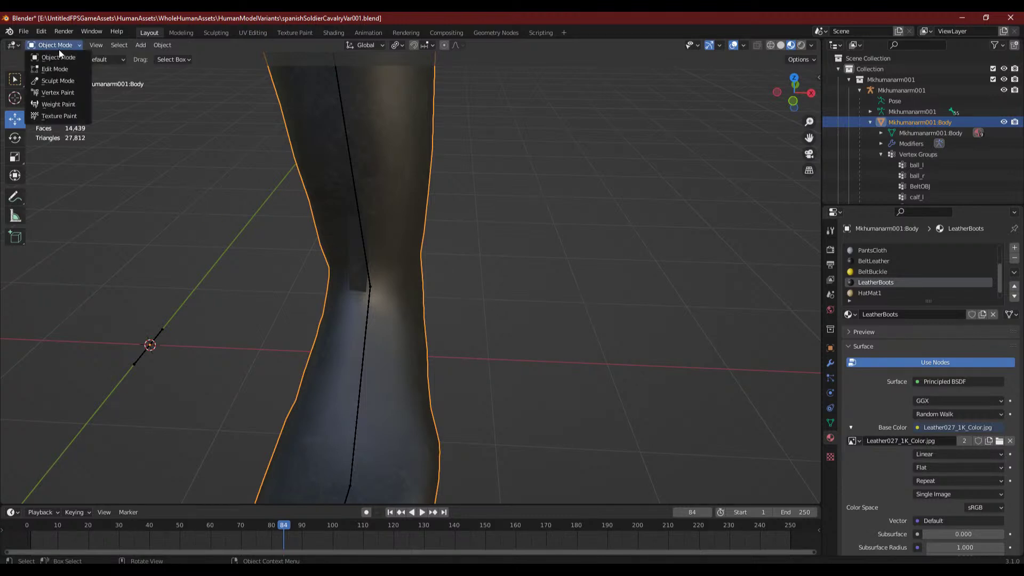
pyautogui.click(69, 70)
pyautogui.click(514, 284)
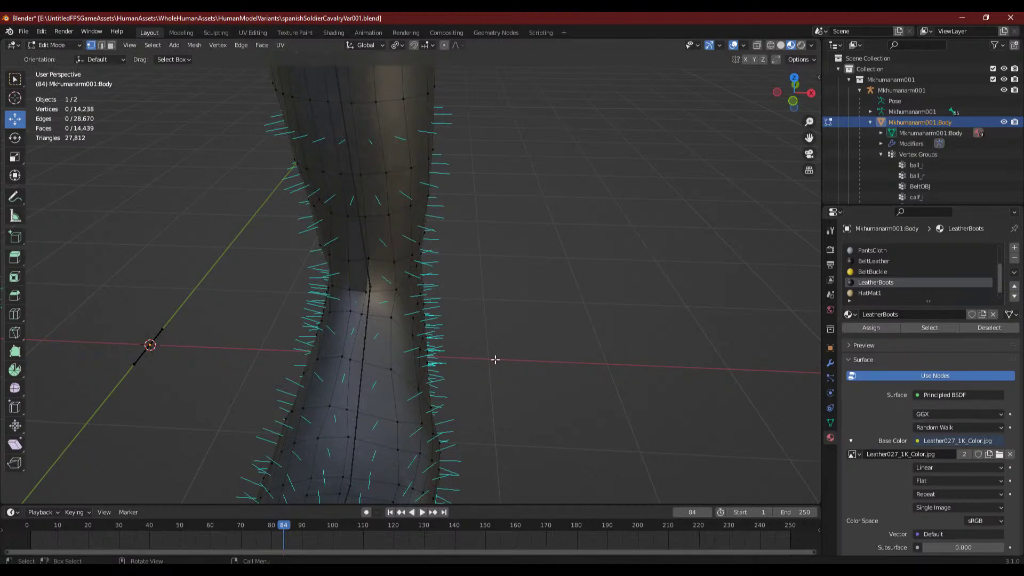
# - Vertex-slide the upper corner vertex of the dark ankle face beside the centre seam slightly toward the opposite upper corner and deselect it
pyautogui.moveTo(494, 359)
pyautogui.mouseDown(button='middle')
pyautogui.moveTo(485, 324)
pyautogui.moveTo(498, 354)
pyautogui.mouseUp(button='middle')
pyautogui.scroll(3, 471, 331)
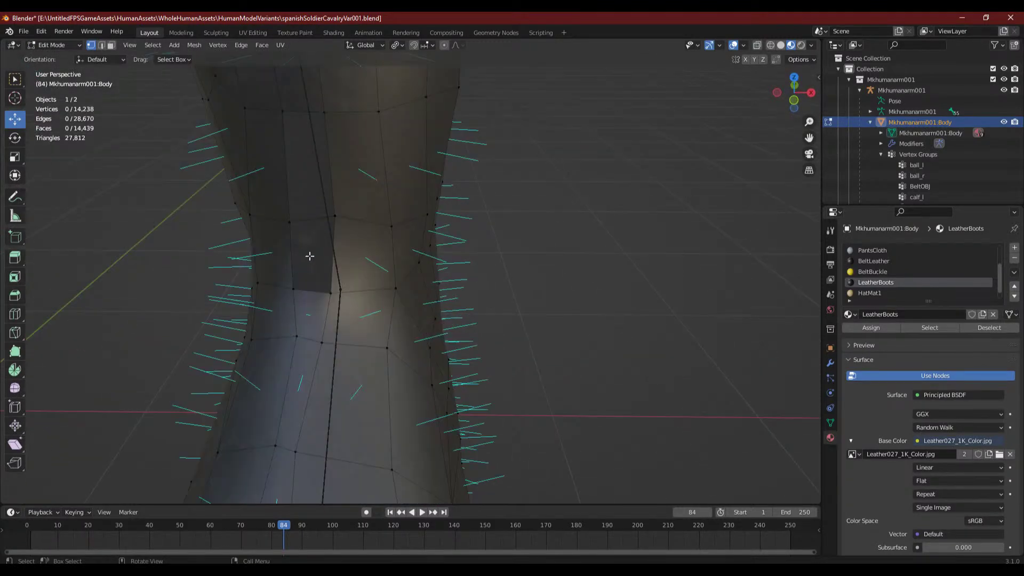
pyautogui.click(347, 226)
pyautogui.press('g')
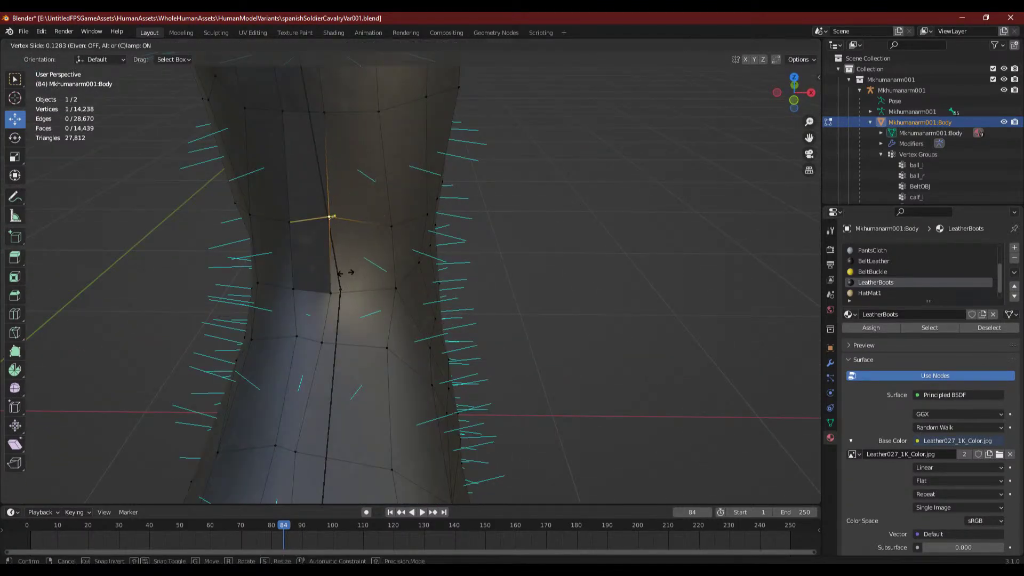
pyautogui.click(347, 278)
pyautogui.click(609, 268)
# - Delete the two tapered four-vertex faces on either side of the boot shaft just above the ankle
pyautogui.moveTo(610, 267); pyautogui.dragTo(525, 306, button='middle')
pyautogui.scroll(-3, 524, 305)
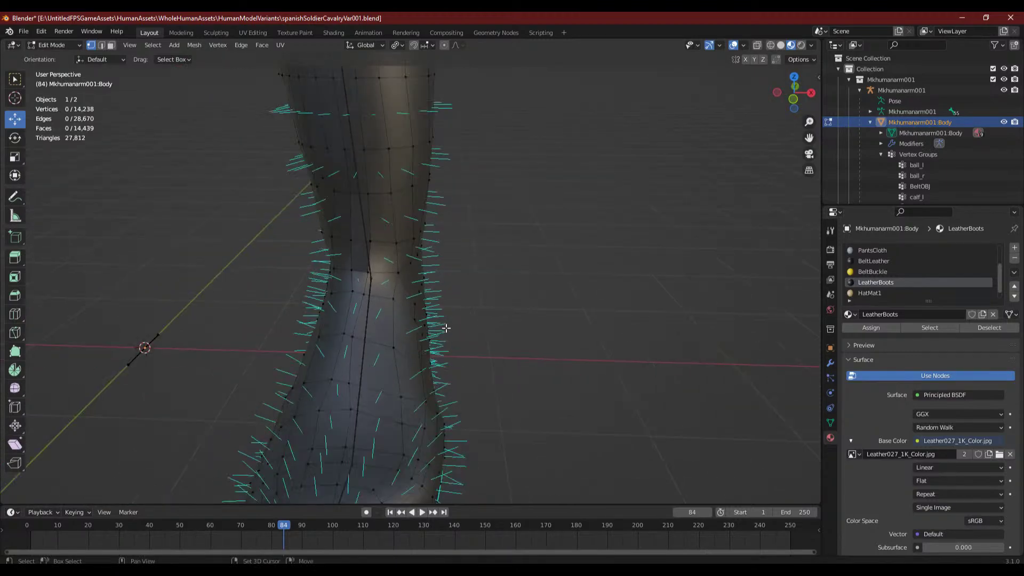
pyautogui.keyDown('shift'); pyautogui.moveTo(446, 328); pyautogui.dragTo(731, 313, button='middle'); pyautogui.keyUp('shift')
pyautogui.keyDown('shift'); pyautogui.moveTo(315, 312); pyautogui.dragTo(496, 362, button='middle'); pyautogui.keyUp('shift')
pyautogui.scroll(4, 272, 259)
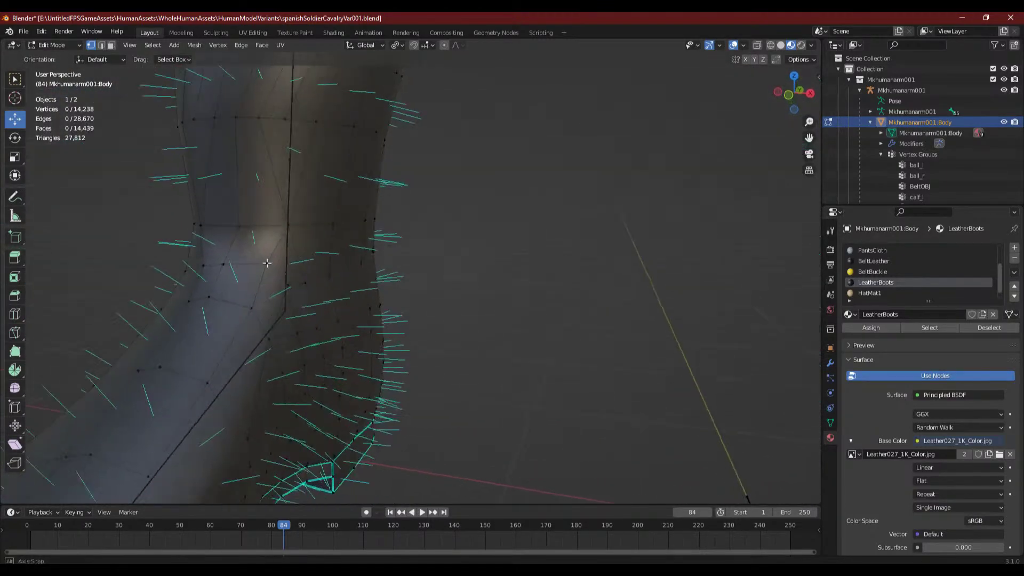
pyautogui.moveTo(270, 258); pyautogui.dragTo(296, 363, button='middle')
pyautogui.scroll(3, 299, 312)
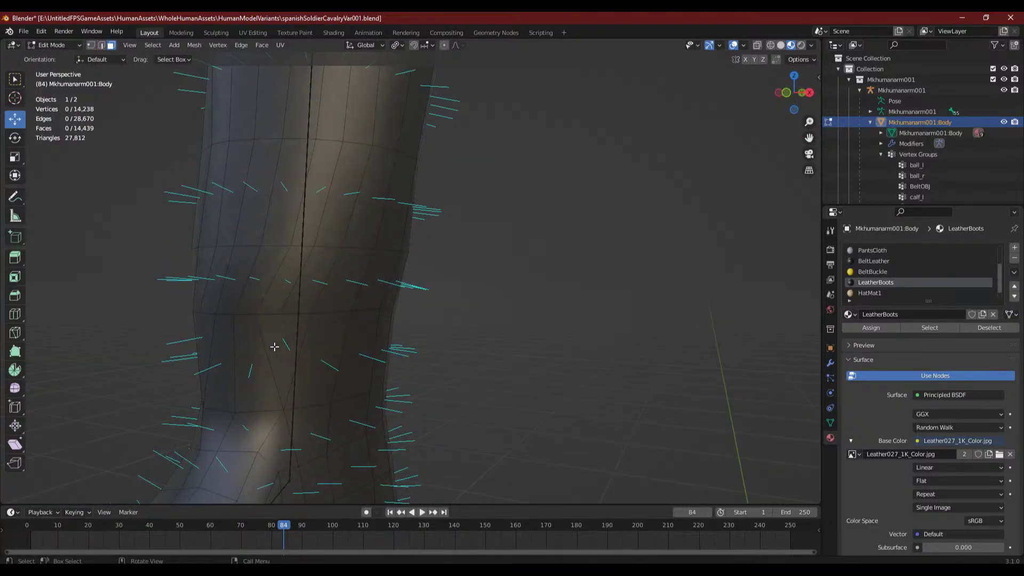
pyautogui.press('x')
pyautogui.click(274, 347)
pyautogui.moveTo(256, 395); pyautogui.dragTo(322, 389, button='middle')
pyautogui.click(359, 322)
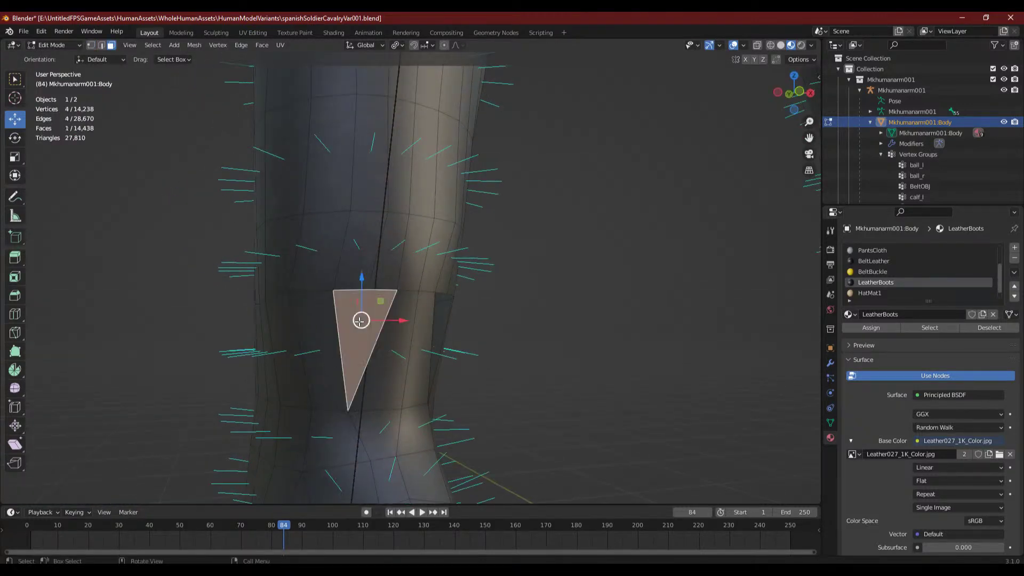
pyautogui.press('x')
pyautogui.click(359, 322)
# - Try to refill the first tapered gap with a single face from its three upper vertices and its lower point
pyautogui.click(92, 45)
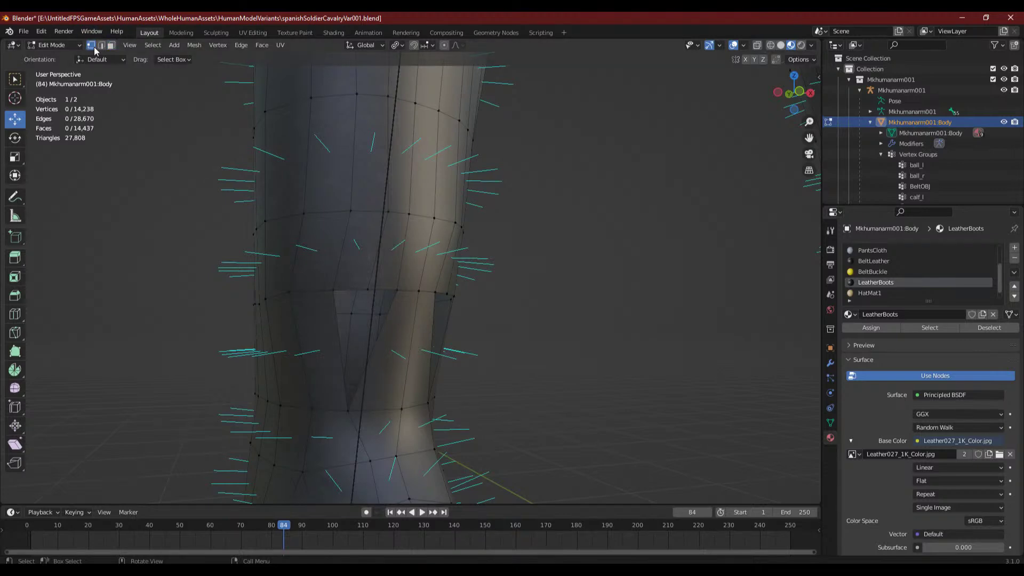
pyautogui.click(333, 290)
pyautogui.keyDown('shift'); pyautogui.click(347, 410); pyautogui.keyUp('shift')
pyautogui.keyDown('shift'); pyautogui.click(368, 290); pyautogui.keyUp('shift')
pyautogui.keyDown('shift'); pyautogui.click(400, 287); pyautogui.keyUp('shift')
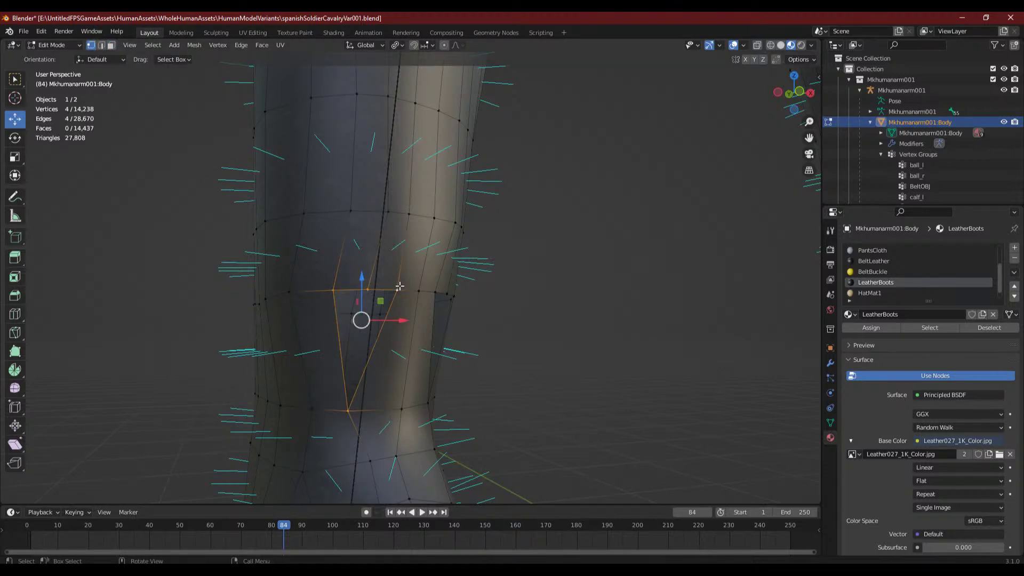
pyautogui.press('f')
# - Try to refill the gap on the shaft's other side with a single four-vertex face and clear the selection
pyautogui.moveTo(399, 287); pyautogui.dragTo(347, 294, button='middle')
pyautogui.click(268, 297)
pyautogui.keyDown('shift'); pyautogui.click(293, 399); pyautogui.keyUp('shift')
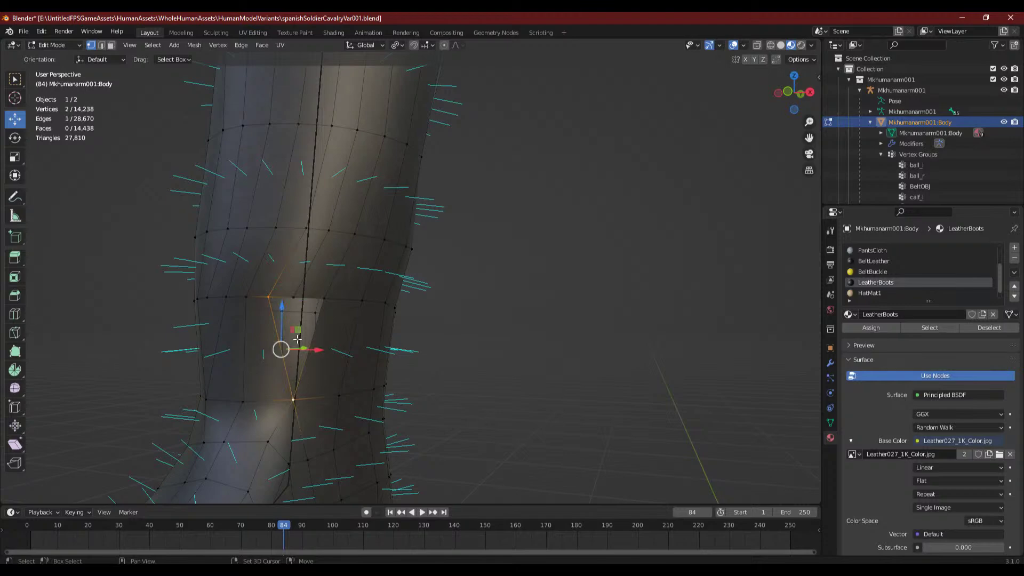
pyautogui.keyDown('shift'); pyautogui.click(296, 300); pyautogui.keyUp('shift')
pyautogui.keyDown('shift'); pyautogui.click(323, 301); pyautogui.keyUp('shift')
pyautogui.press('f')
pyautogui.click(560, 293)
# - Select both refilled tapered faces on the boot shaft and delete them again
pyautogui.moveTo(425, 363); pyautogui.dragTo(204, 114, button='middle')
pyautogui.scroll(8, 384, 285)
pyautogui.click(352, 241)
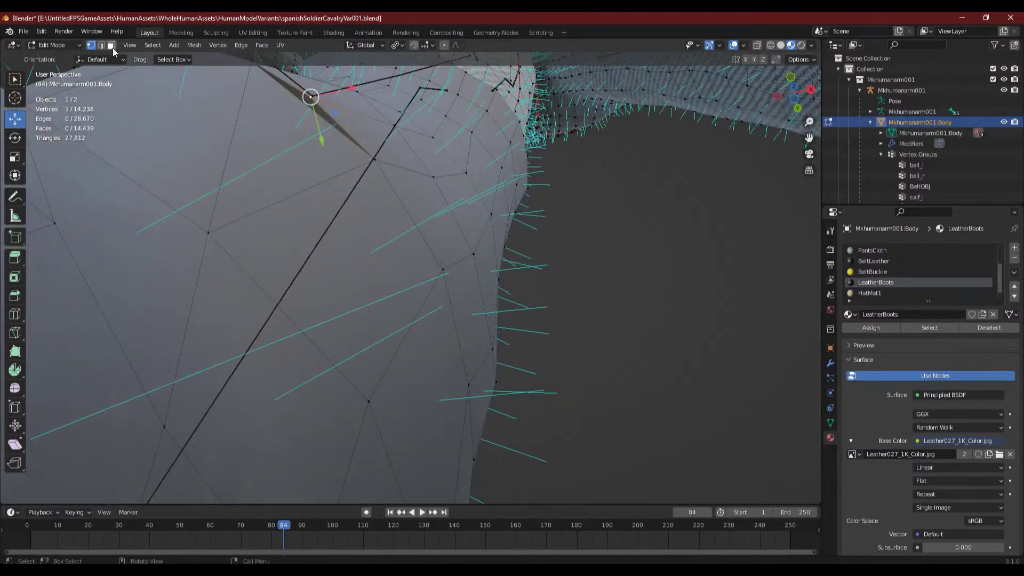
pyautogui.click(112, 47)
pyautogui.click(291, 182)
pyautogui.moveTo(291, 192); pyautogui.dragTo(329, 254, button='middle')
pyautogui.keyDown('shift'); pyautogui.click(302, 310); pyautogui.keyUp('shift')
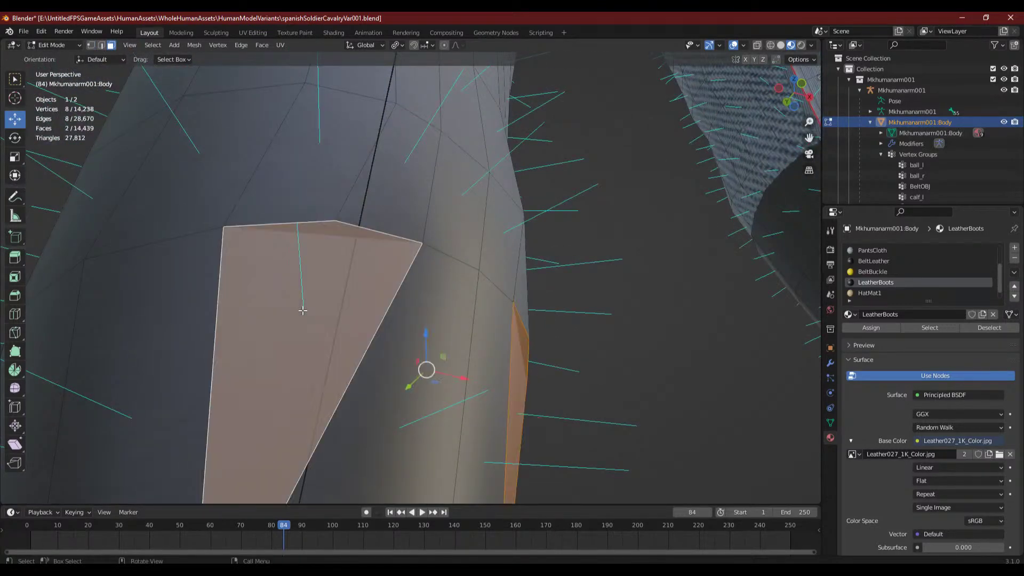
pyautogui.press('x')
pyautogui.click(302, 311)
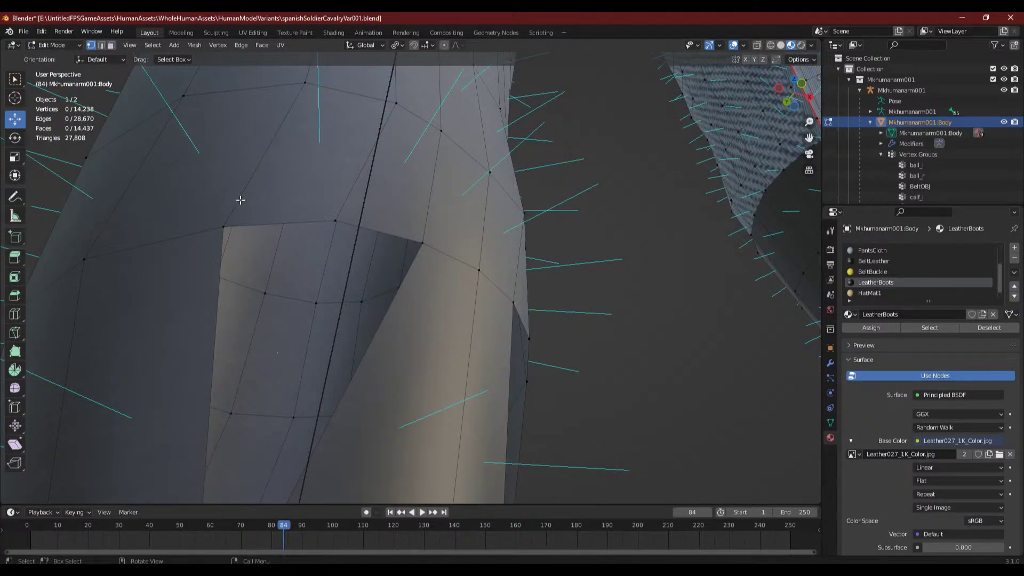
# - Fill the first tapered gap with two triangular faces that share the lower point and the middle upper vertex
pyautogui.scroll(-2, 240, 200)
pyautogui.click(276, 245)
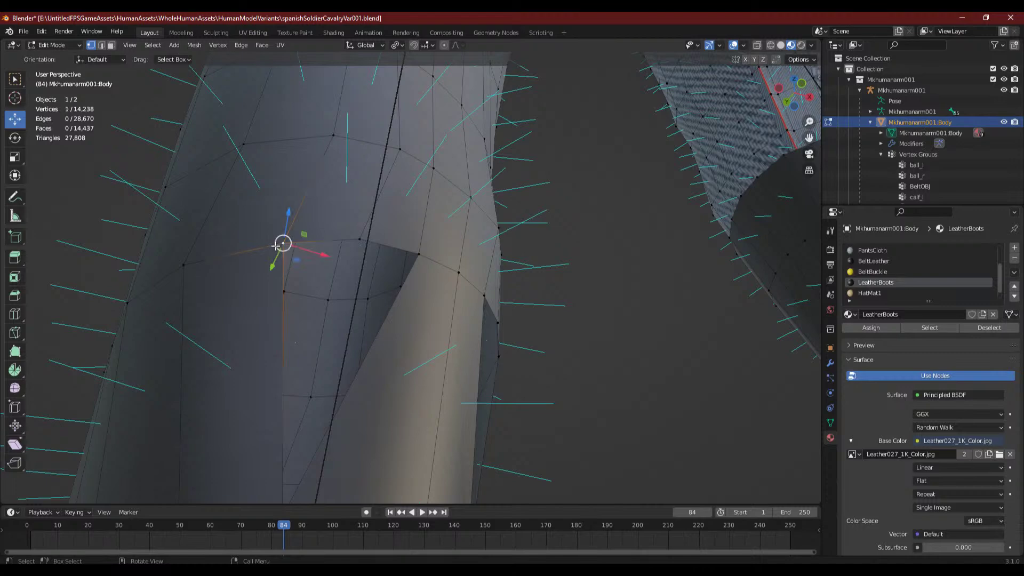
pyautogui.moveTo(365, 228); pyautogui.dragTo(370, 251, button='middle')
pyautogui.keyDown('ctrl'); pyautogui.click(350, 389); pyautogui.keyUp('ctrl')
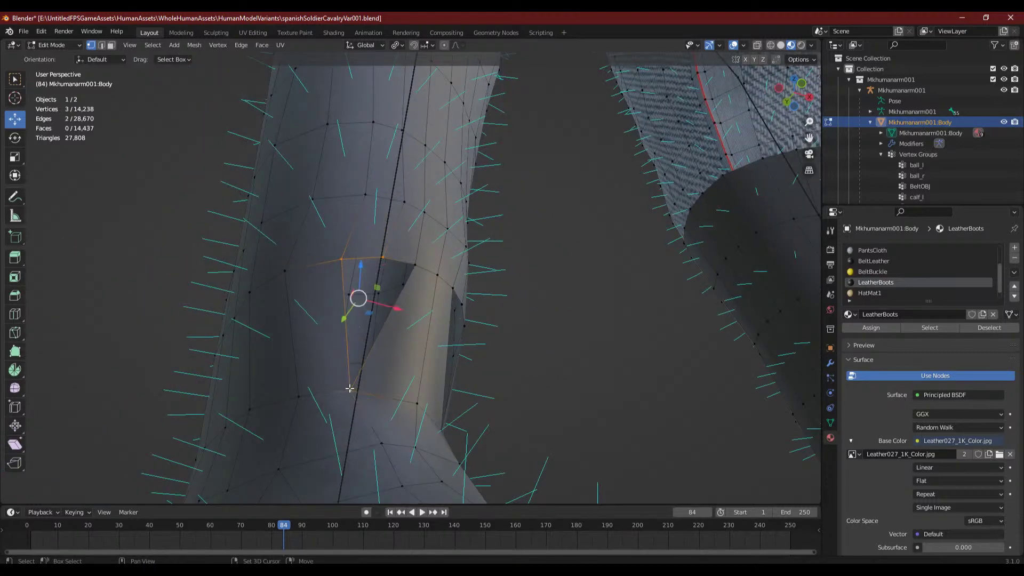
pyautogui.press('f')
pyautogui.click(349, 389)
pyautogui.keyDown('shift'); pyautogui.click(384, 256); pyautogui.keyUp('shift')
pyautogui.keyDown('shift'); pyautogui.click(414, 264); pyautogui.keyUp('shift')
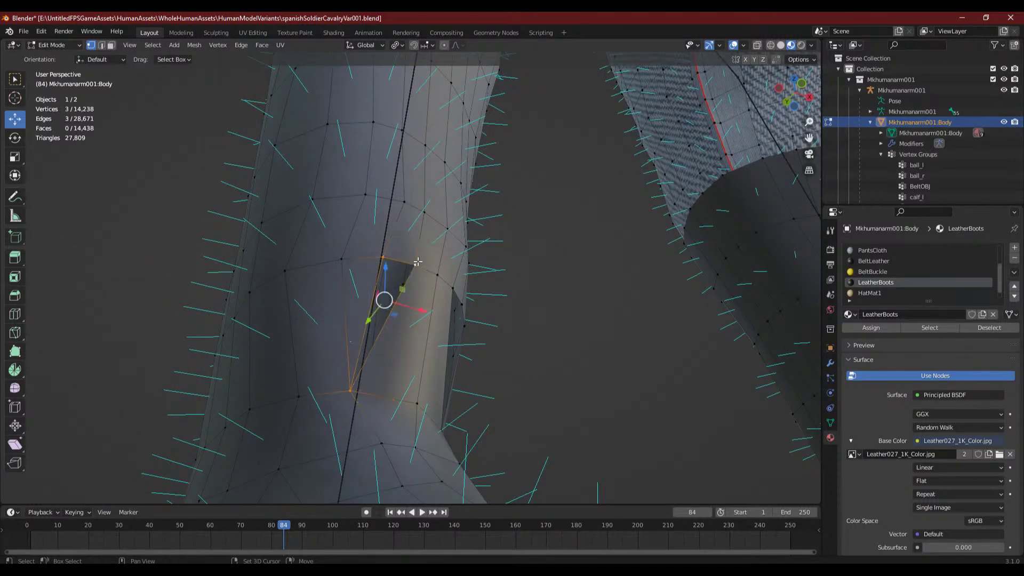
pyautogui.press('f')
# - Fill the tapered gap on the other side of the shaft with two triangular faces and clear the selection
pyautogui.moveTo(481, 303); pyautogui.dragTo(411, 311, button='middle')
pyautogui.click(301, 326)
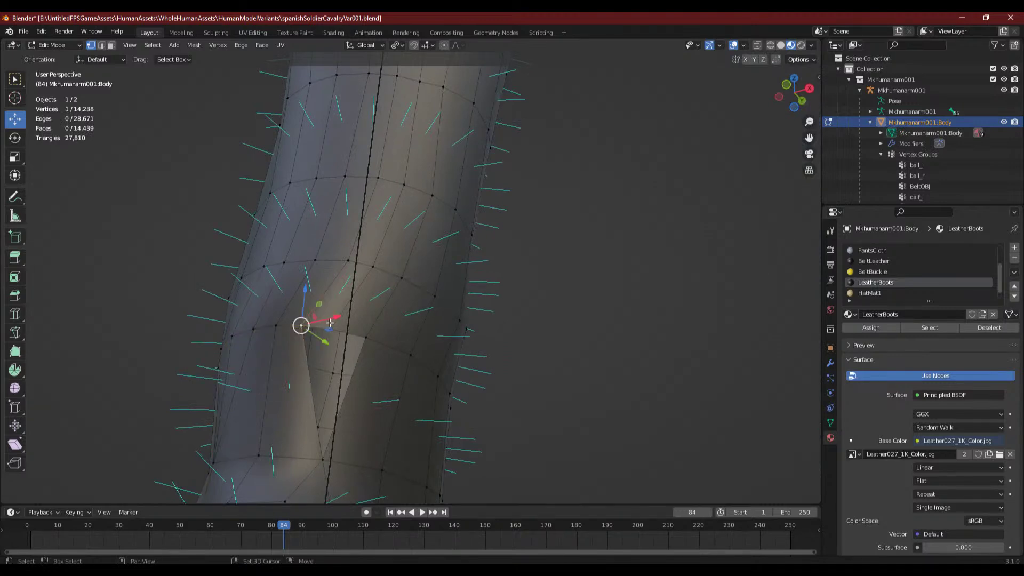
pyautogui.keyDown('shift'); pyautogui.click(329, 329); pyautogui.keyUp('shift')
pyautogui.keyDown('shift'); pyautogui.click(319, 463); pyautogui.keyUp('shift')
pyautogui.press('f')
pyautogui.click(321, 461)
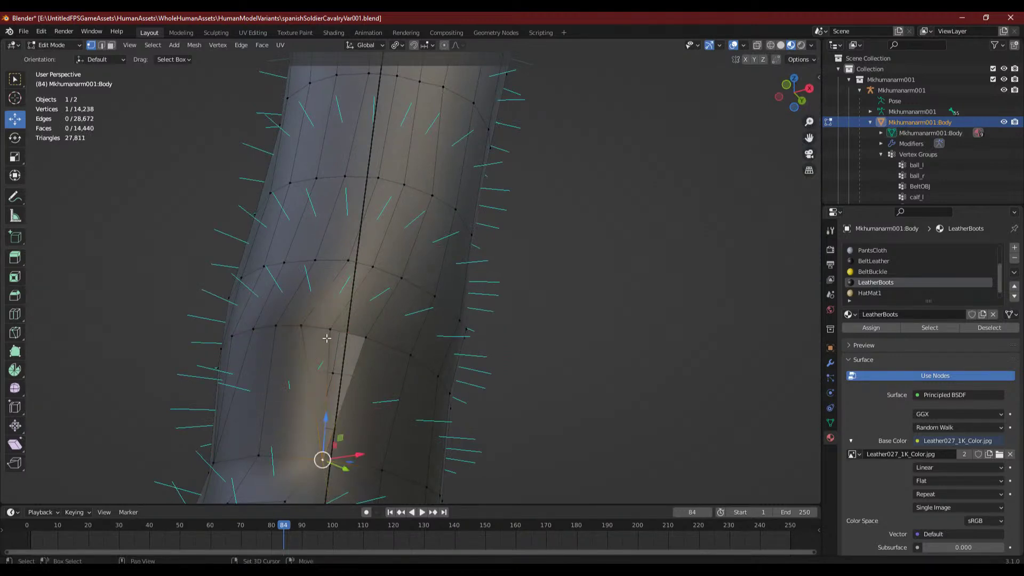
pyautogui.keyDown('shift'); pyautogui.click(330, 330); pyautogui.keyUp('shift')
pyautogui.keyDown('shift'); pyautogui.click(366, 338); pyautogui.keyUp('shift')
pyautogui.press('f')
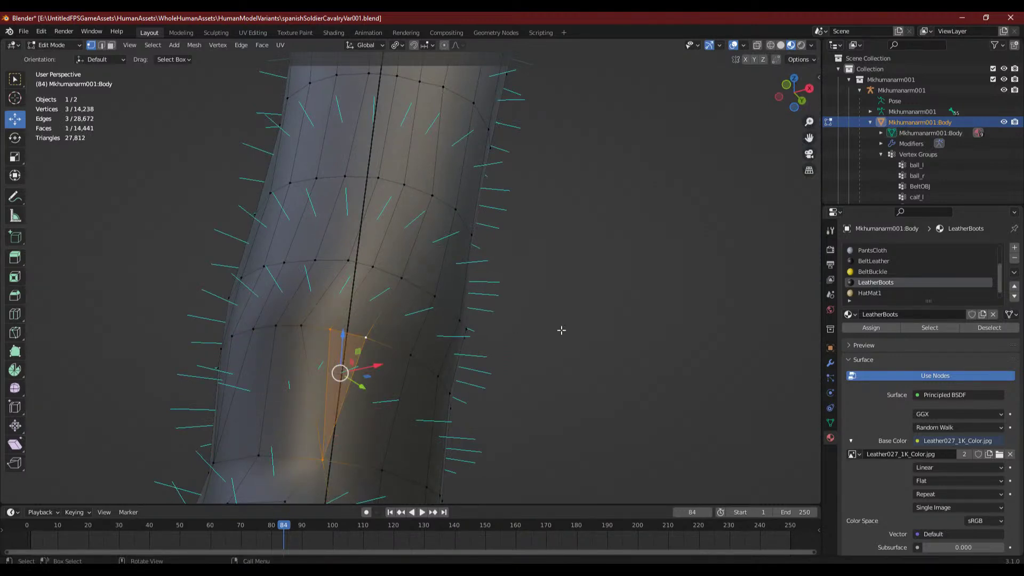
pyautogui.click(562, 330)
# - Vertex-slide the dark ankle face's upper corner vertex by the seam about 0.11 along its horizontal edge, away from the dark face
pyautogui.moveTo(517, 336); pyautogui.dragTo(368, 352, button='middle')
pyautogui.keyDown('shift'); pyautogui.moveTo(233, 398); pyautogui.dragTo(352, 274, button='middle'); pyautogui.keyUp('shift')
pyautogui.moveTo(288, 315); pyautogui.dragTo(348, 319, button='middle')
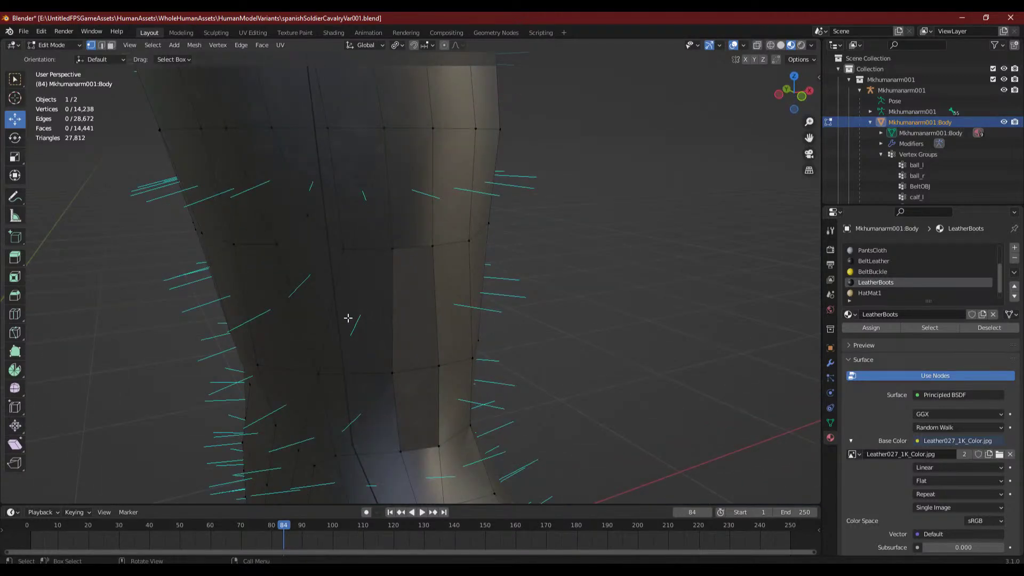
pyautogui.scroll(-2, 352, 316)
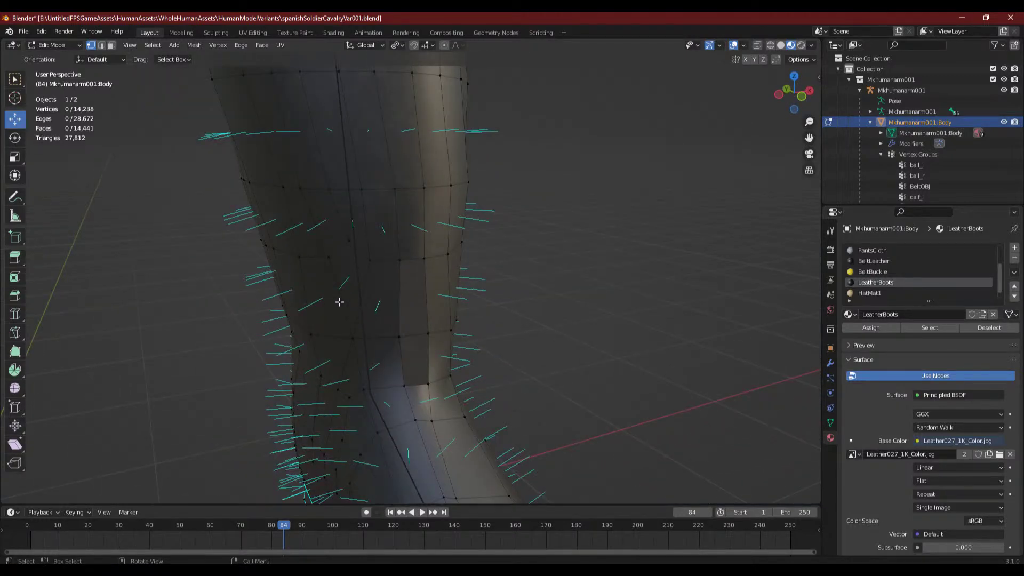
pyautogui.click(343, 235)
pyautogui.moveTo(485, 291); pyautogui.dragTo(437, 242, button='middle')
pyautogui.scroll(3, 385, 288)
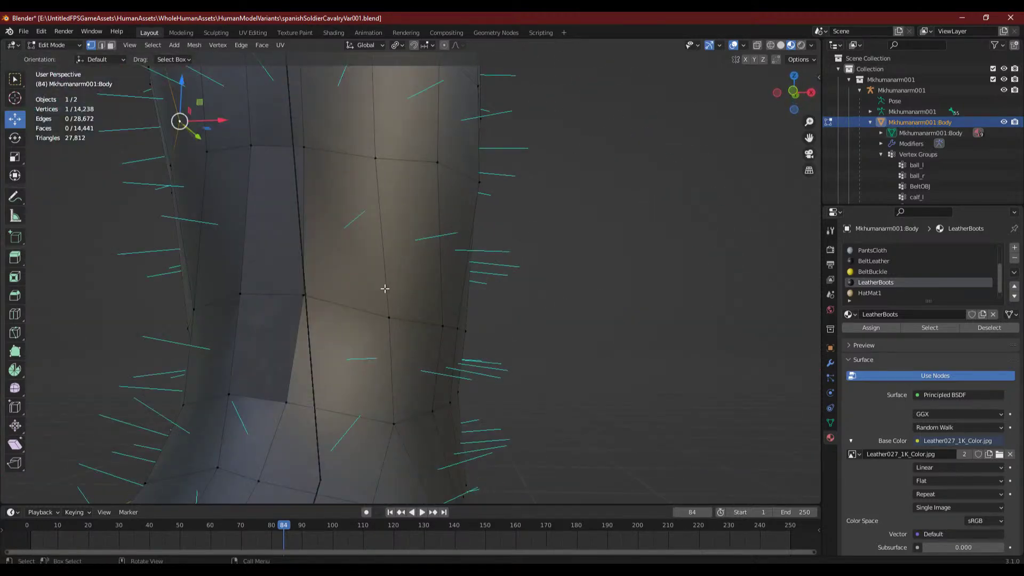
pyautogui.click(325, 305)
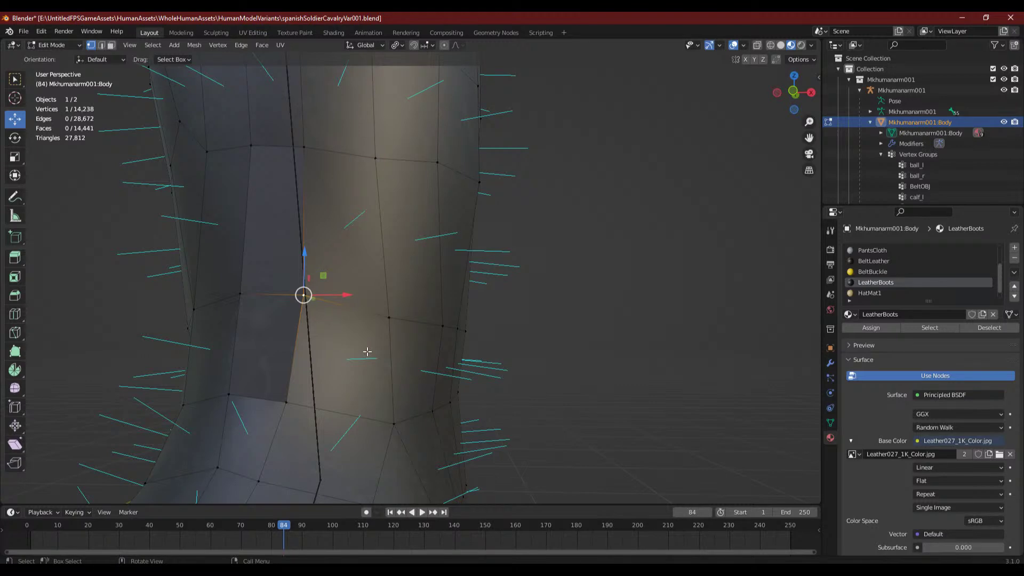
pyautogui.press('g')
pyautogui.press('g')
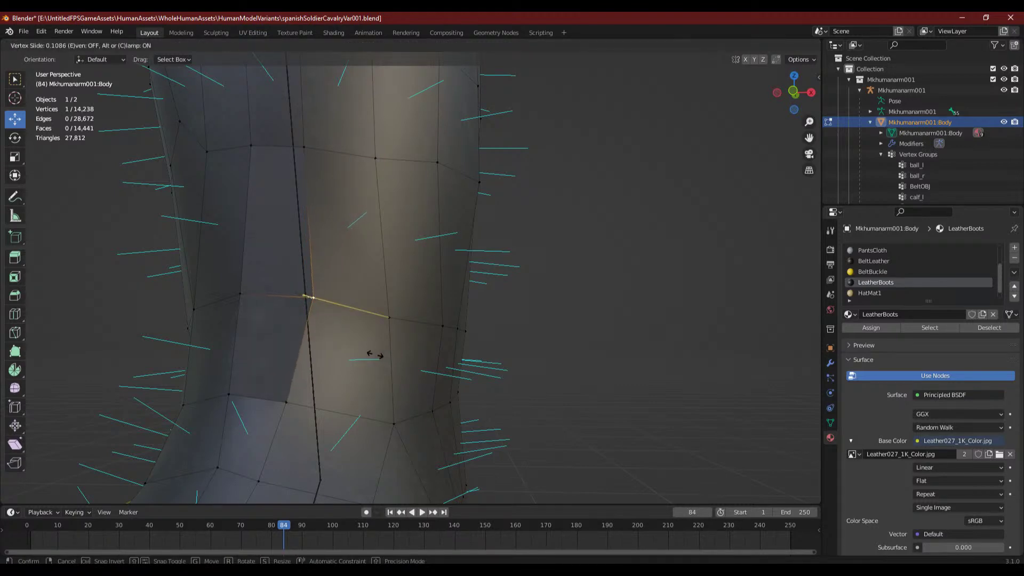
pyautogui.click(366, 354)
pyautogui.scroll(-2, 295, 133)
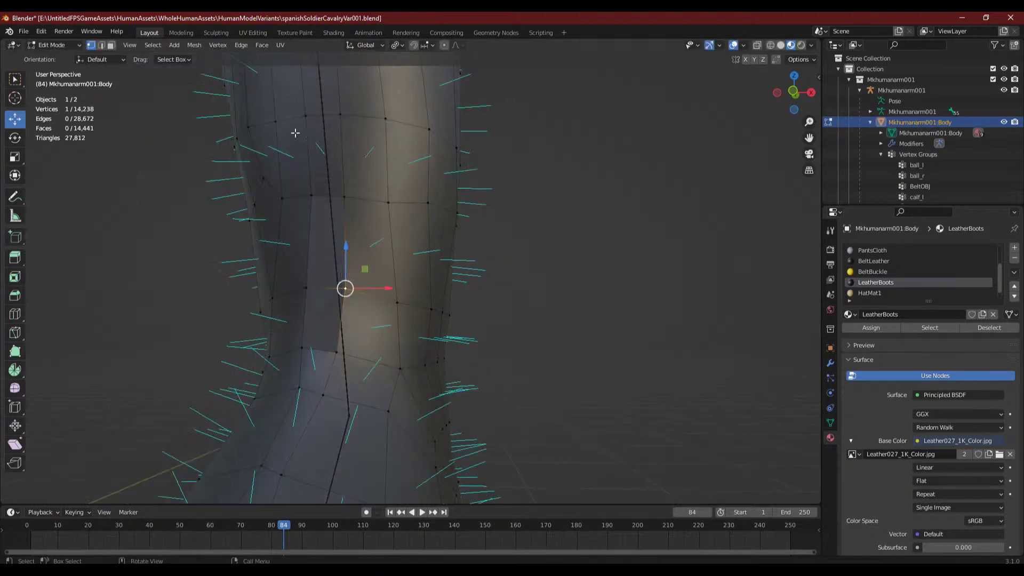
# - Move the dark ankle face's other upper corner vertex slightly along the Y axis
pyautogui.click(111, 46)
pyautogui.moveTo(308, 270); pyautogui.dragTo(331, 401, button='middle')
pyautogui.click(315, 287)
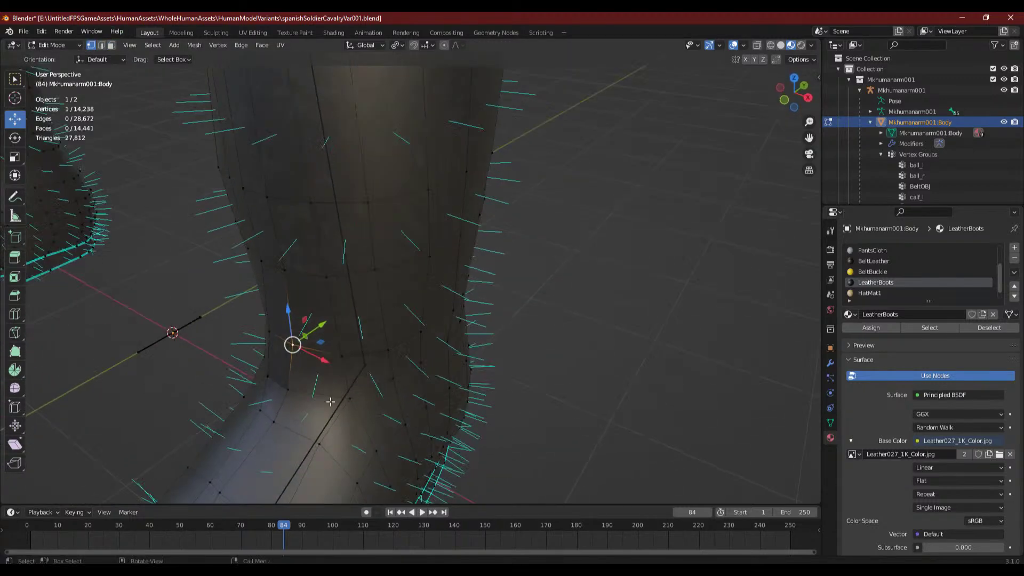
pyautogui.keyDown('shift'); pyautogui.moveTo(262, 435); pyautogui.dragTo(476, 290, button='middle'); pyautogui.keyUp('shift')
pyautogui.scroll(2, 411, 338)
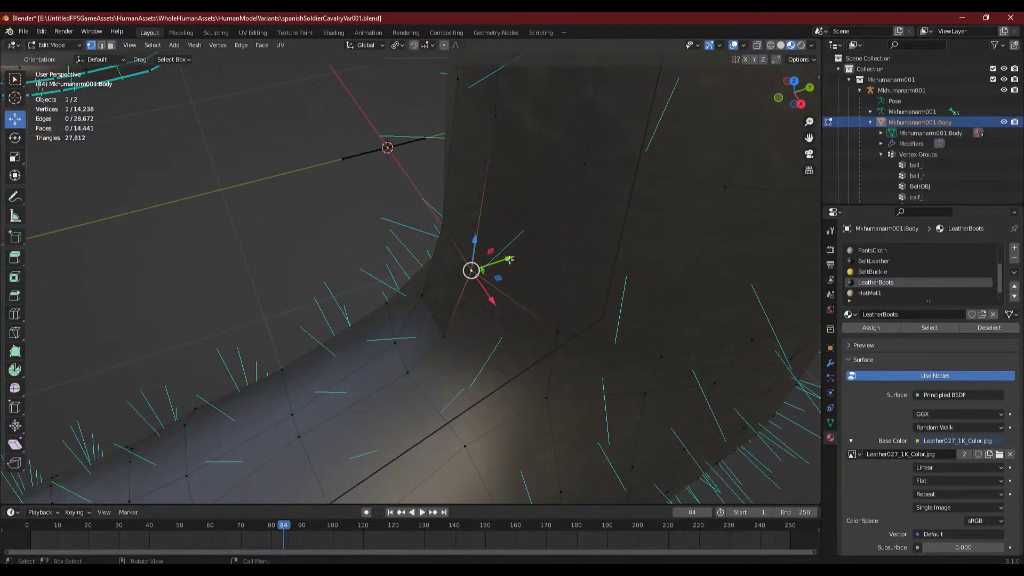
pyautogui.moveTo(509, 260)
pyautogui.mouseDown()
pyautogui.moveTo(480, 266)
pyautogui.moveTo(521, 256)
pyautogui.mouseUp()
pyautogui.moveTo(521, 256); pyautogui.dragTo(459, 234, button='middle')
# - Inspect the ankle shading in Object Mode, return to Edit Mode and undo the corner vertex's Y move
pyautogui.click(54, 45)
pyautogui.click(51, 56)
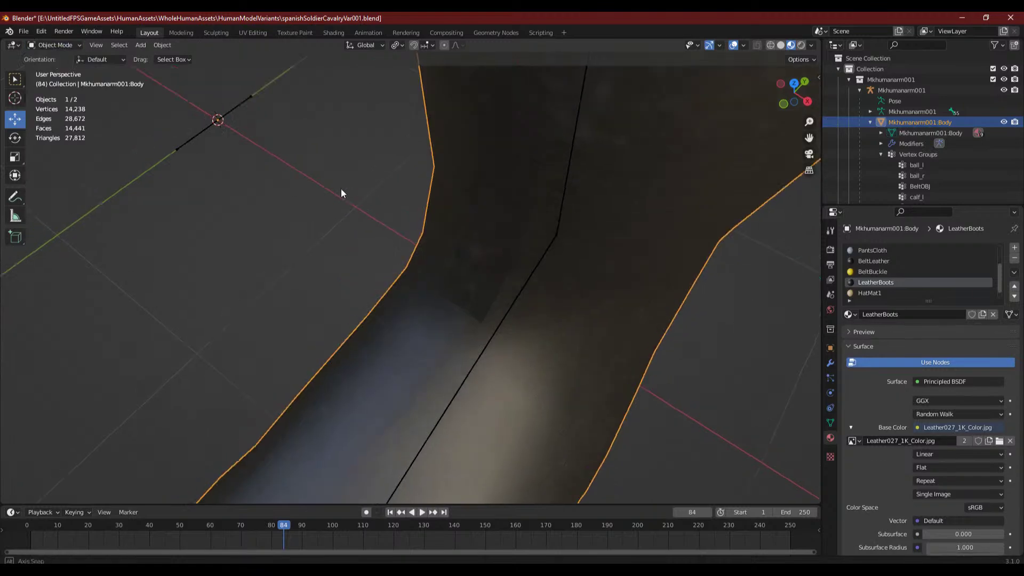
pyautogui.moveTo(341, 189); pyautogui.dragTo(313, 180, button='middle')
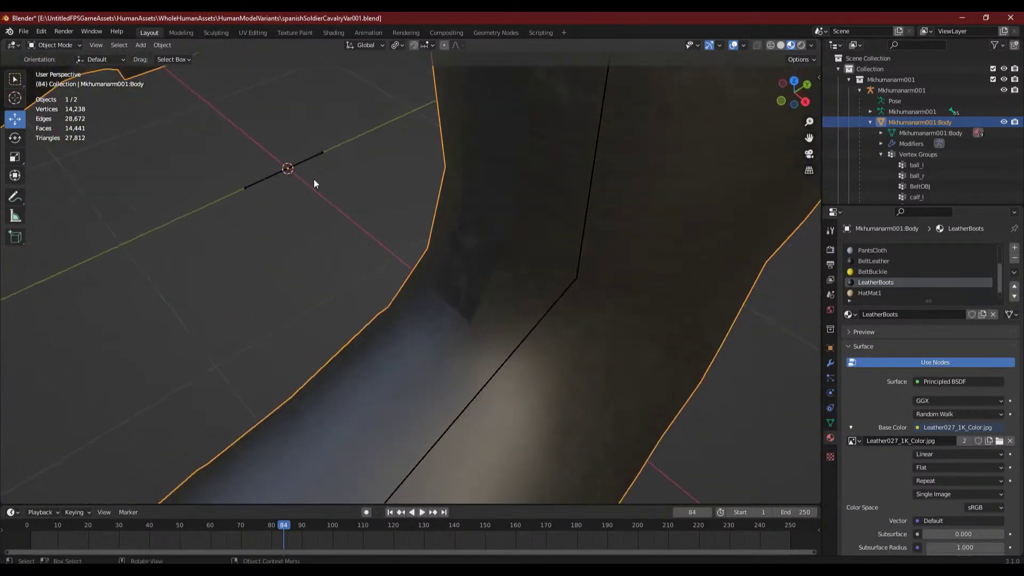
pyautogui.click(60, 45)
pyautogui.click(57, 69)
pyautogui.moveTo(296, 272); pyautogui.dragTo(332, 261, button='middle')
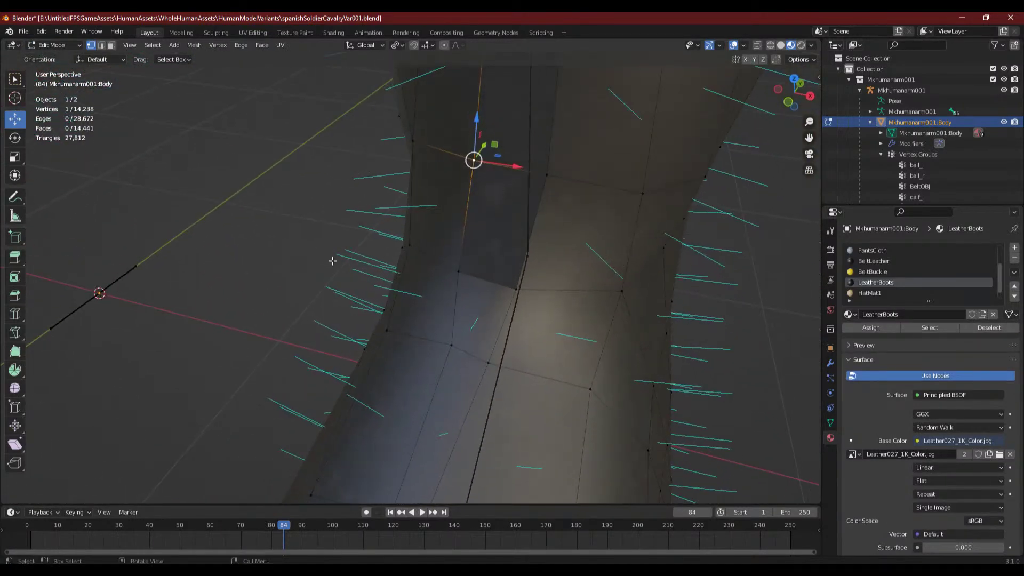
pyautogui.hotkey('ctrl', 'z')
pyautogui.hotkey('ctrl', 'z')
pyautogui.hotkey('ctrl', 'z')
pyautogui.hotkey('ctrl', 'z')
pyautogui.hotkey('ctrl', 'z')
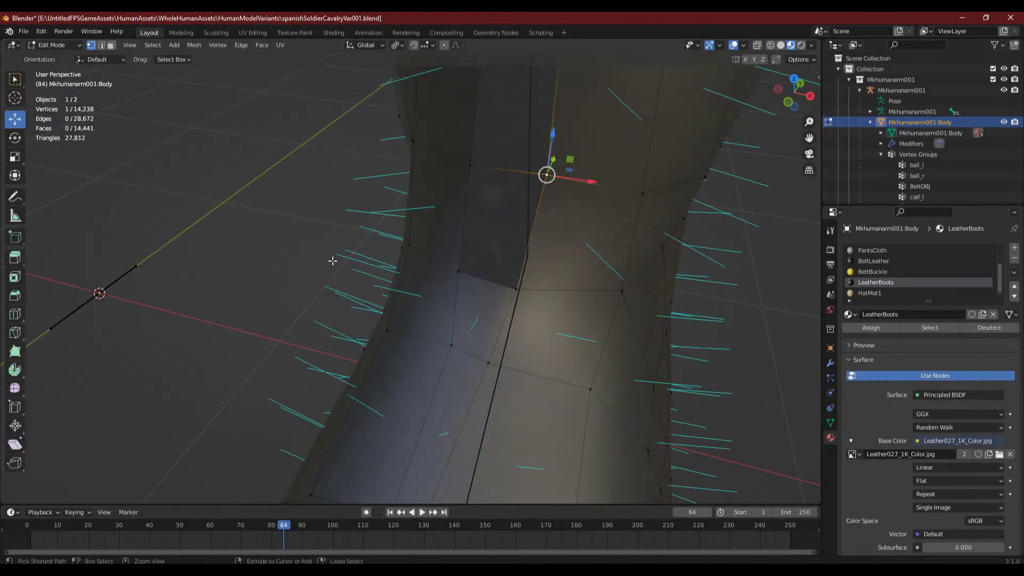
# - Subdivide the three horizontal edges across the dark ankle face and the face above it
pyautogui.moveTo(333, 260); pyautogui.dragTo(271, 224, button='middle')
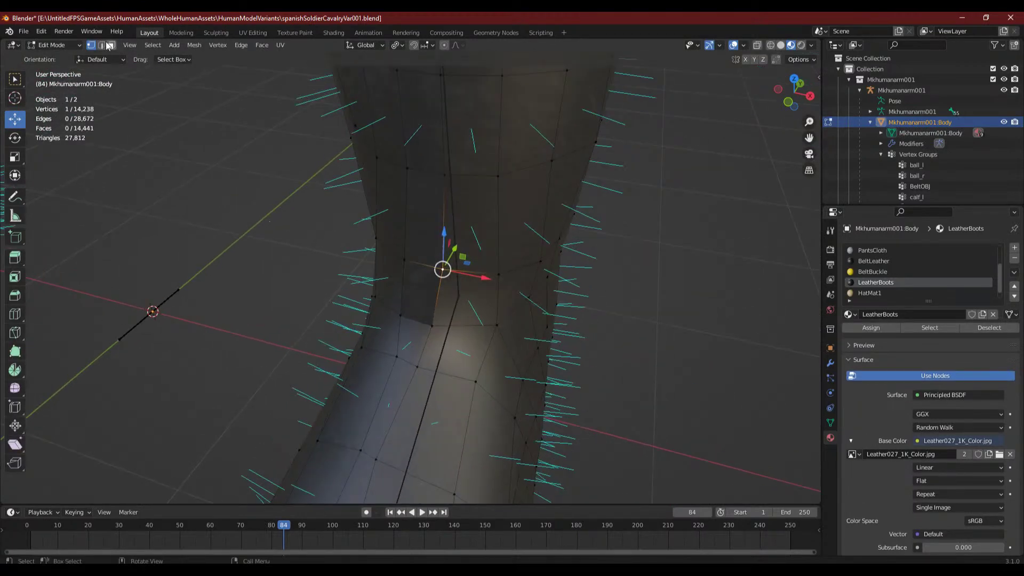
pyautogui.click(103, 45)
pyautogui.click(427, 173)
pyautogui.keyDown('shift'); pyautogui.click(422, 265); pyautogui.keyUp('shift')
pyautogui.keyDown('shift'); pyautogui.click(414, 319); pyautogui.keyUp('shift')
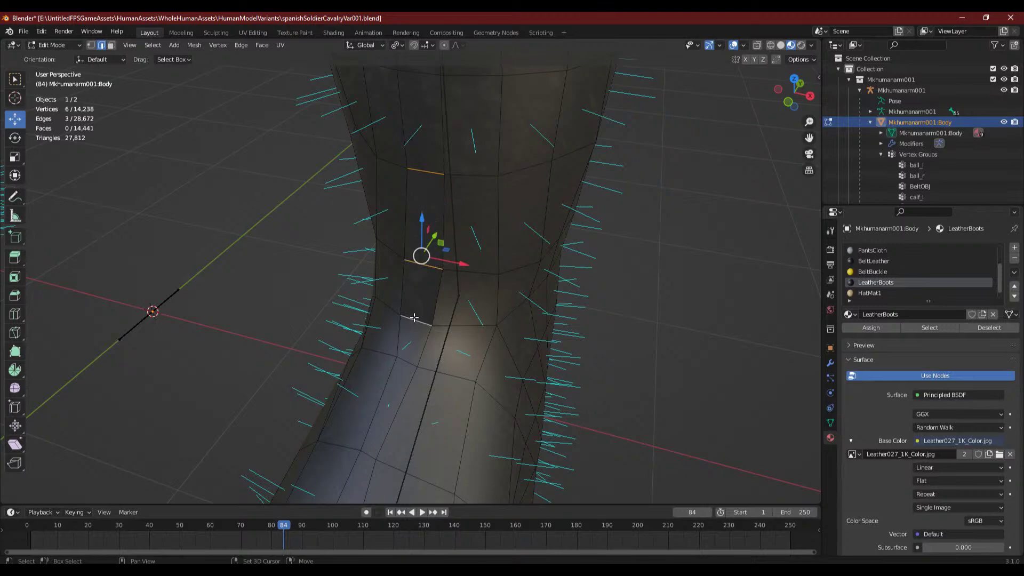
pyautogui.rightClick(414, 317)
pyautogui.click(376, 246)
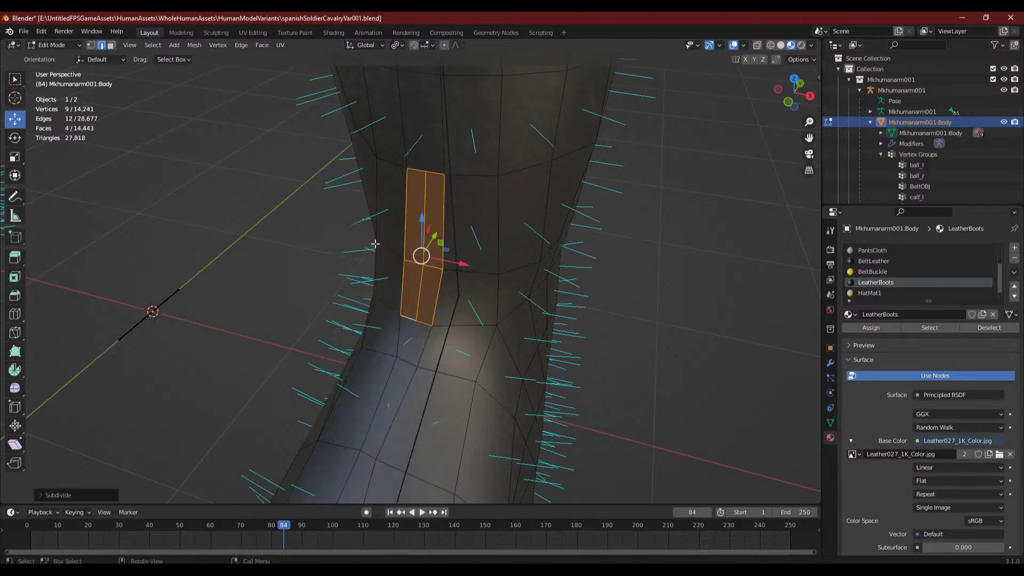
pyautogui.click(91, 45)
pyautogui.click(425, 170)
pyautogui.keyDown('ctrl'); pyautogui.click(414, 322); pyautogui.keyUp('ctrl')
pyautogui.moveTo(414, 321); pyautogui.dragTo(346, 251, button='middle')
pyautogui.press('g')
pyautogui.press('Escape')
pyautogui.hotkey('alt', 'a')
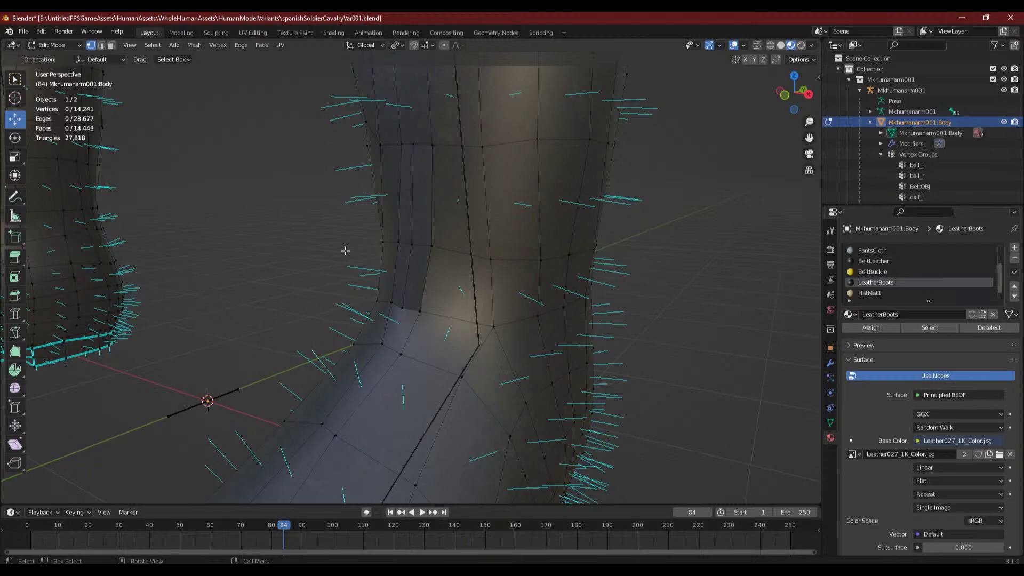
# - Shade smooth the block of six front faces just above the boot's ankle crease
pyautogui.click(111, 45)
pyautogui.moveTo(512, 277); pyautogui.dragTo(478, 235, button='middle')
pyautogui.moveTo(418, 213); pyautogui.dragTo(472, 267)
pyautogui.rightClick(429, 269)
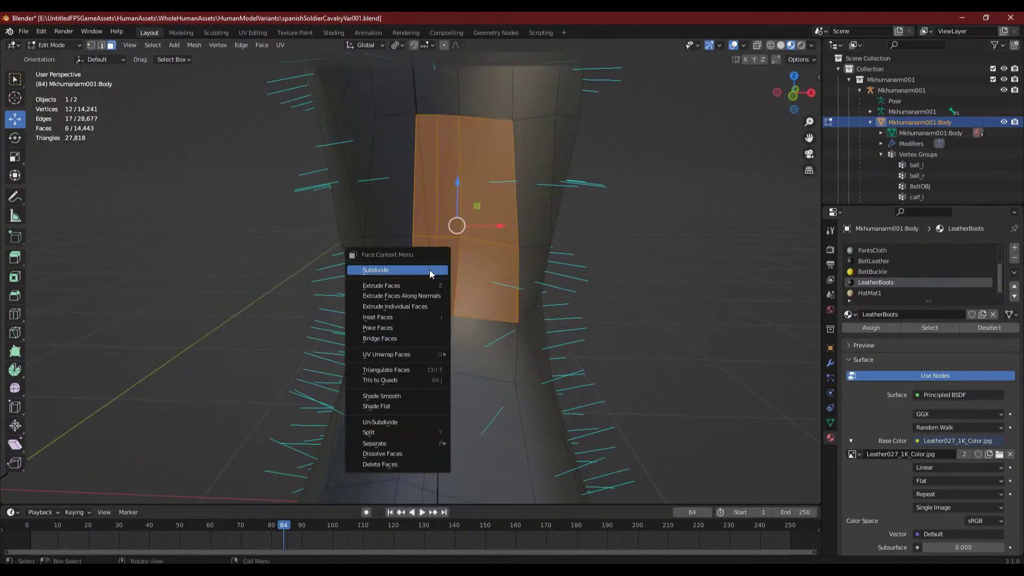
pyautogui.click(381, 396)
pyautogui.click(290, 292)
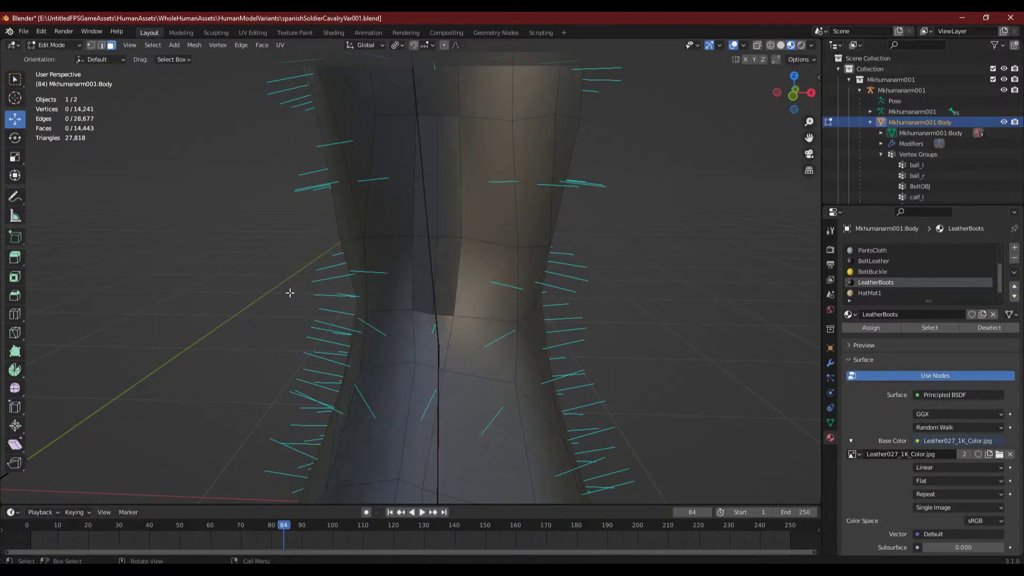
# - Inspect the ankle shading in Object Mode from several angles and return to Edit Mode
pyautogui.moveTo(290, 293); pyautogui.dragTo(320, 342, button='middle')
pyautogui.click(51, 46)
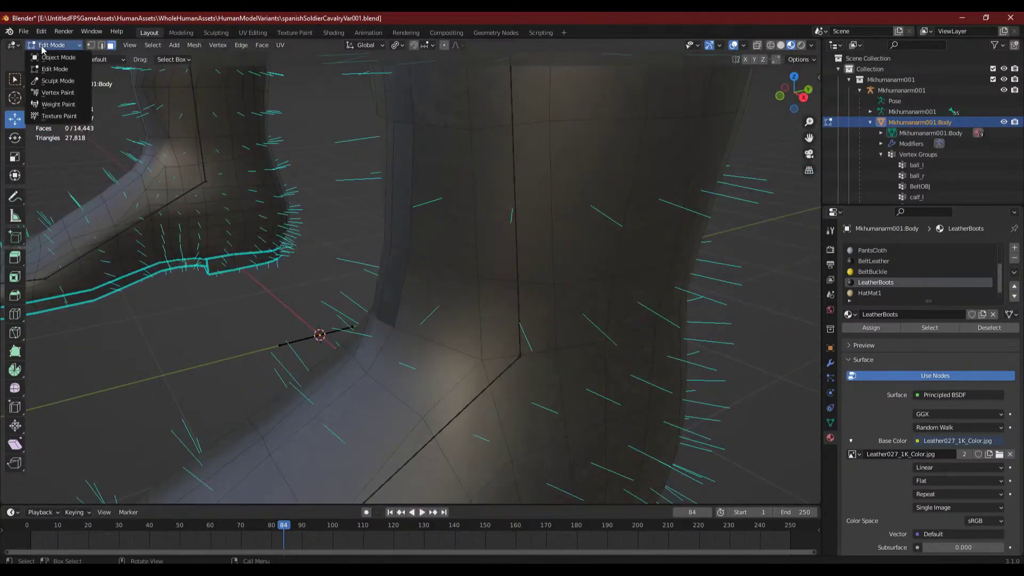
pyautogui.click(56, 57)
pyautogui.moveTo(341, 160); pyautogui.dragTo(415, 245, button='middle')
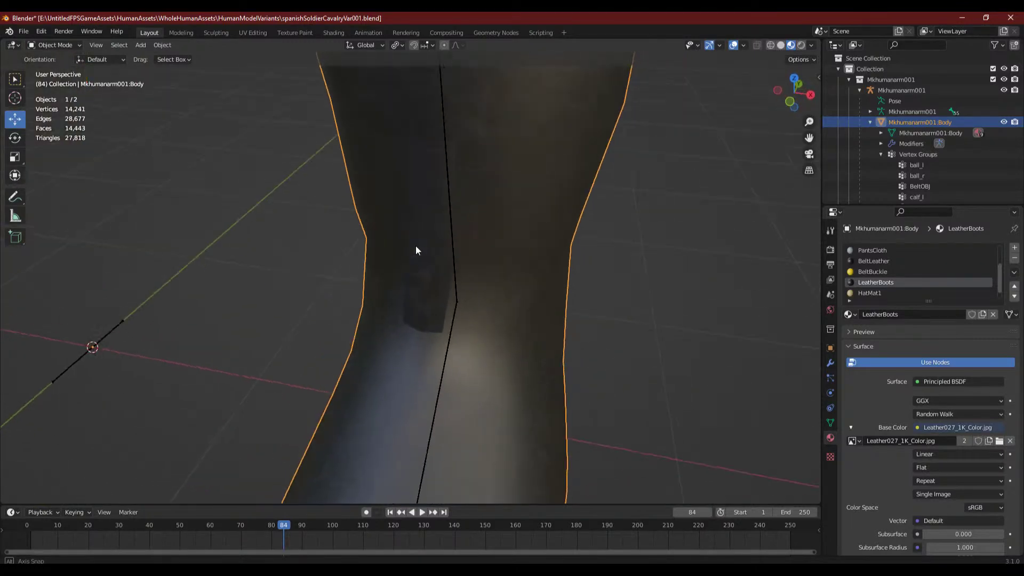
pyautogui.click(53, 45)
pyautogui.click(55, 69)
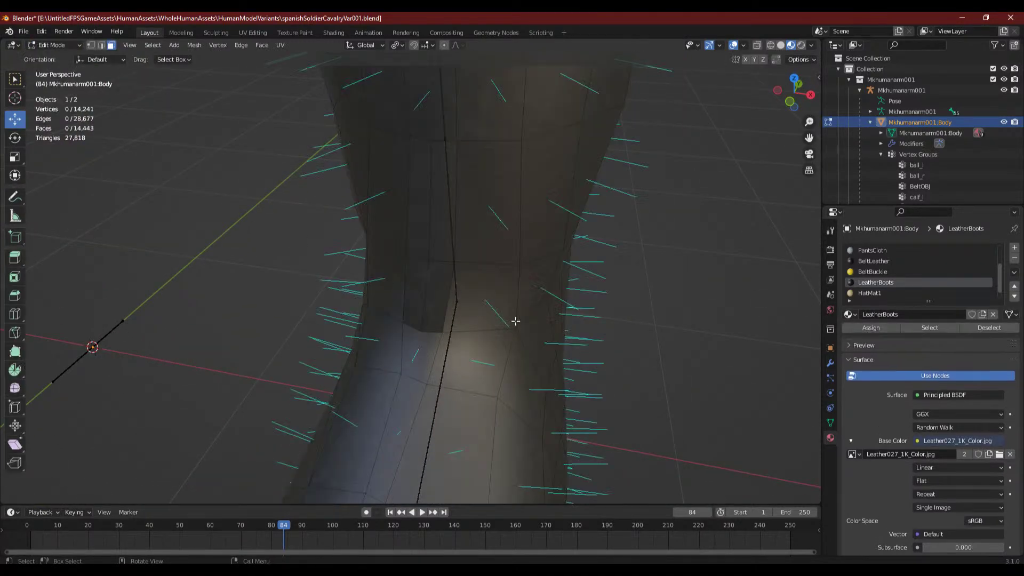
# - Delete the five-sided face just below the subdivided front strip and the face directly above the strip
pyautogui.moveTo(516, 320); pyautogui.dragTo(427, 357, button='middle')
pyautogui.click(411, 337)
pyautogui.press('x')
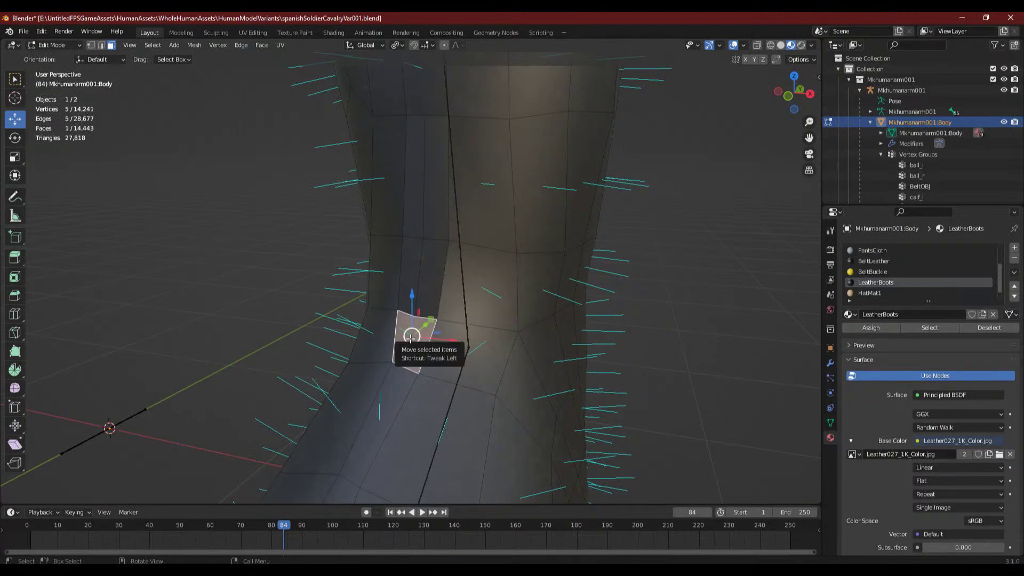
pyautogui.click(410, 338)
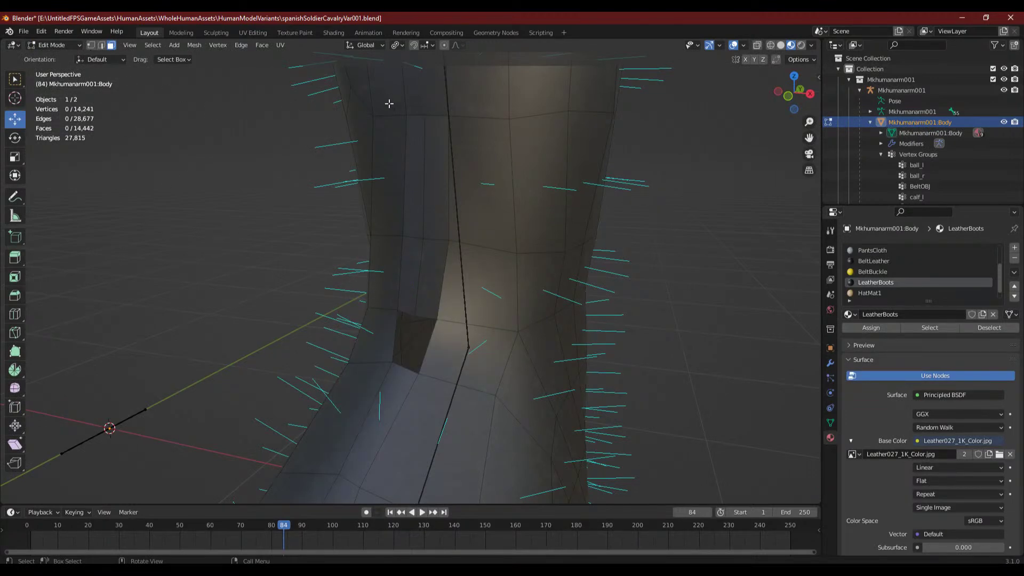
pyautogui.click(434, 99)
pyautogui.press('x')
pyautogui.click(434, 98)
# - Fill the hole above the subdivided strip with a quad and a triangle joined to the strip's middle vertex
pyautogui.moveTo(380, 151); pyautogui.dragTo(184, 132, button='middle')
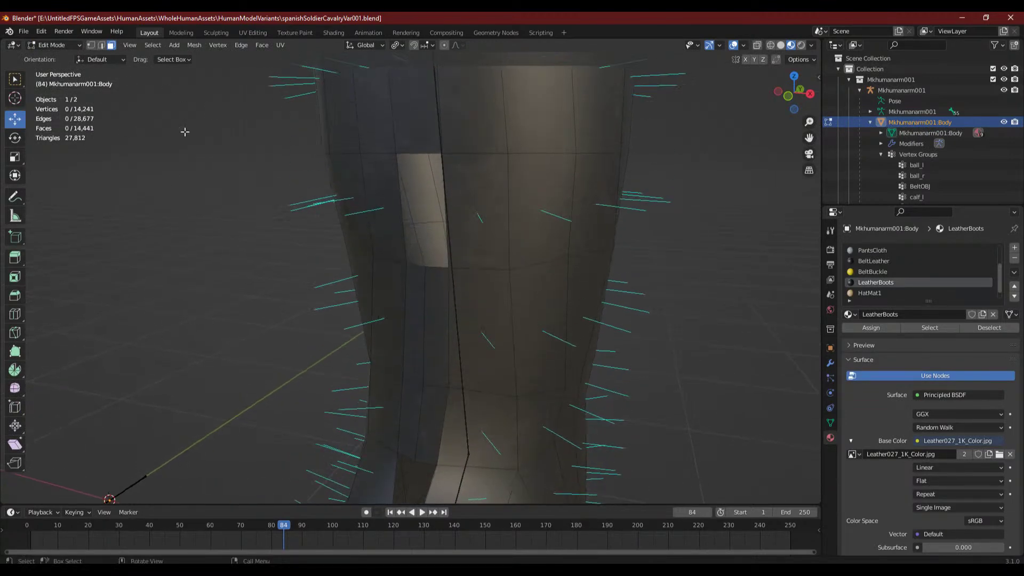
pyautogui.click(91, 45)
pyautogui.click(395, 152)
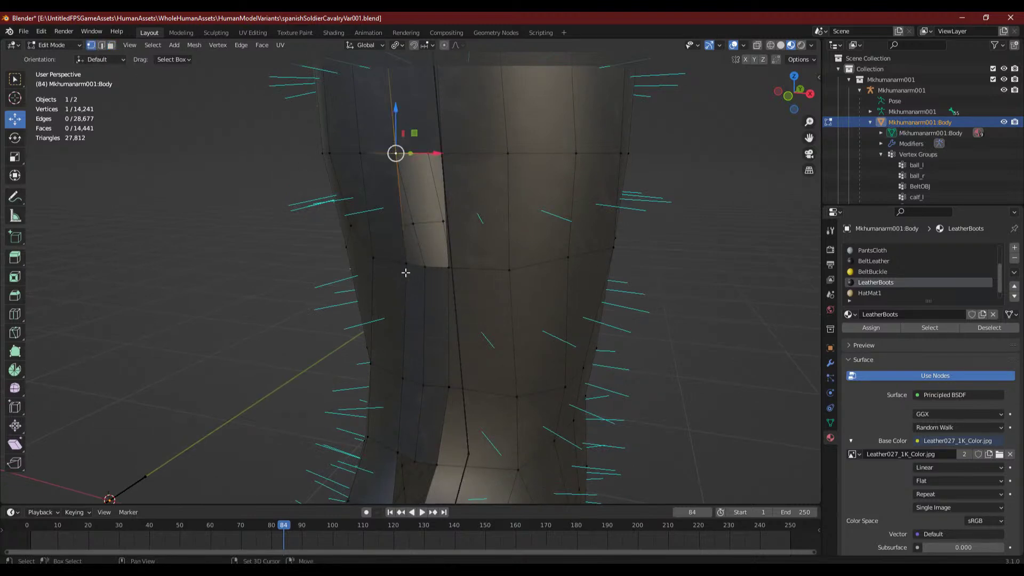
pyautogui.keyDown('shift'); pyautogui.click(405, 270); pyautogui.keyUp('shift')
pyautogui.keyDown('shift'); pyautogui.click(425, 271); pyautogui.keyUp('shift')
pyautogui.keyDown('shift'); pyautogui.click(447, 149); pyautogui.keyUp('shift')
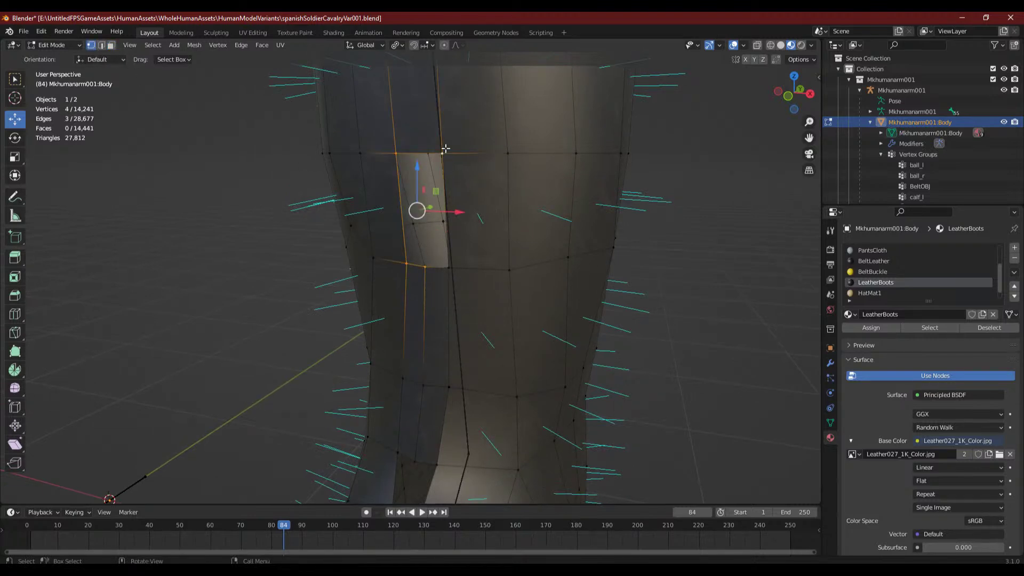
pyautogui.press('f')
pyautogui.click(446, 149)
pyautogui.keyDown('shift'); pyautogui.click(424, 269); pyautogui.keyUp('shift')
pyautogui.keyDown('shift'); pyautogui.click(447, 268); pyautogui.keyUp('shift')
pyautogui.press('f')
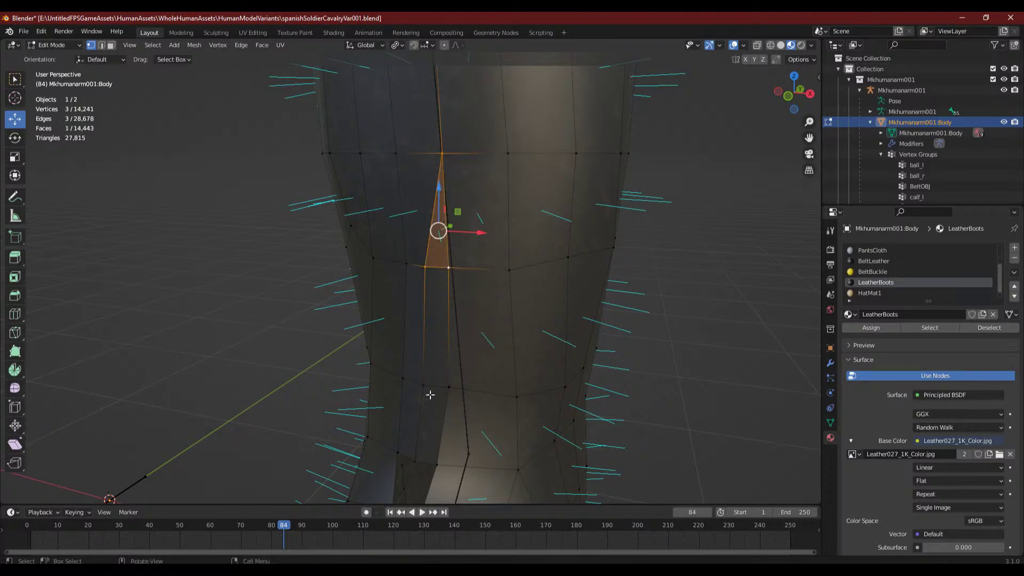
# - Fill the hole below the strip at the ankle crease with a triangle and an adjoining quad
pyautogui.moveTo(430, 393); pyautogui.dragTo(414, 221, button='middle')
pyautogui.click(396, 197)
pyautogui.keyDown('shift'); pyautogui.click(376, 242); pyautogui.keyUp('shift')
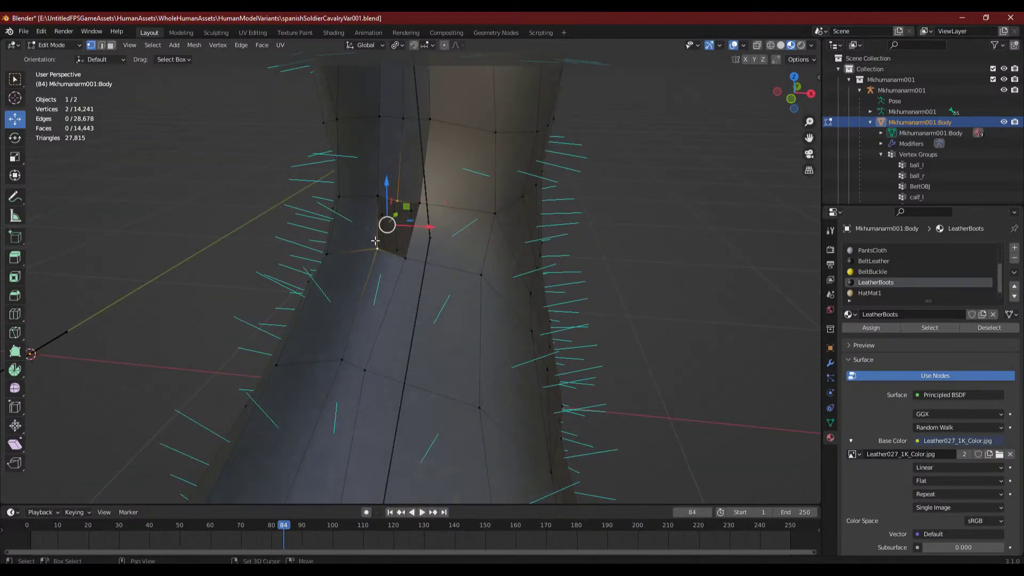
pyautogui.keyDown('shift'); pyautogui.click(376, 197); pyautogui.keyUp('shift')
pyautogui.press('f')
pyautogui.click(375, 197)
pyautogui.click(374, 252)
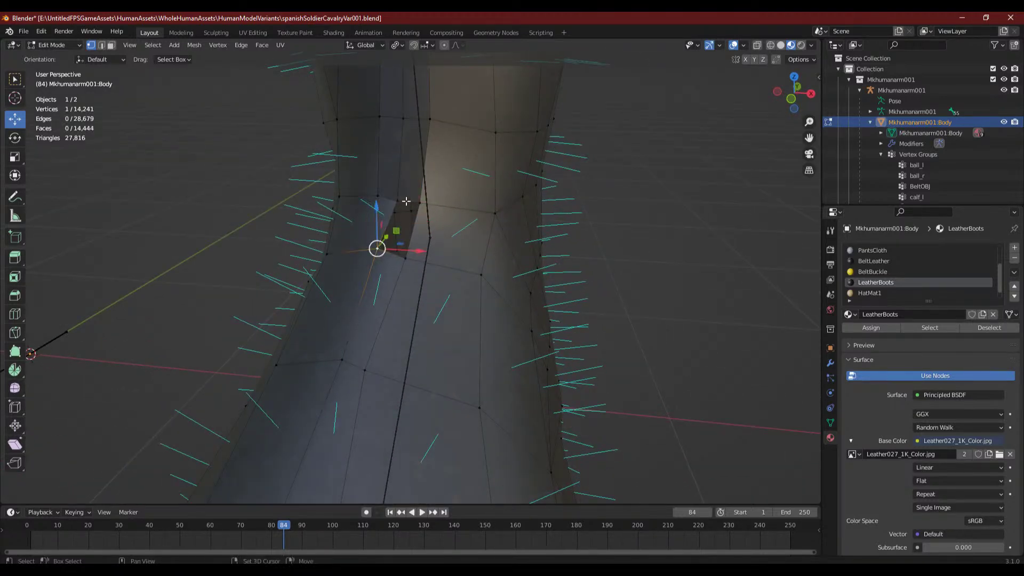
pyautogui.keyDown('shift'); pyautogui.click(402, 201); pyautogui.keyUp('shift')
pyautogui.keyDown('shift'); pyautogui.click(429, 198); pyautogui.keyUp('shift')
pyautogui.press('f')
pyautogui.click(405, 258)
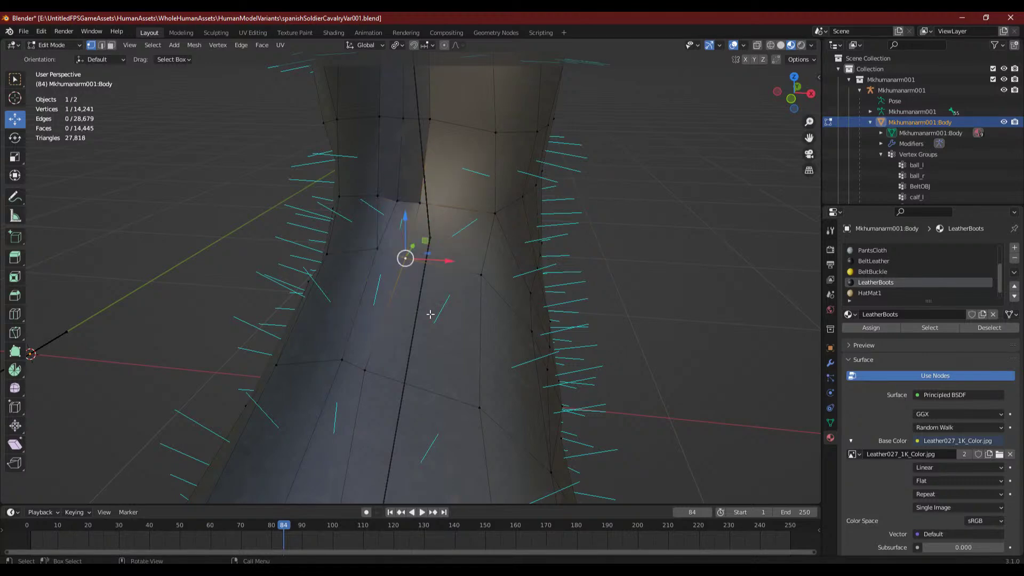
# - Examine the rebuilt faces and shading along the front of the ankle and lower shin from several angles
pyautogui.moveTo(406, 259); pyautogui.dragTo(402, 288, button='middle')
pyautogui.click(384, 232)
pyautogui.moveTo(384, 233); pyautogui.dragTo(416, 298, button='middle')
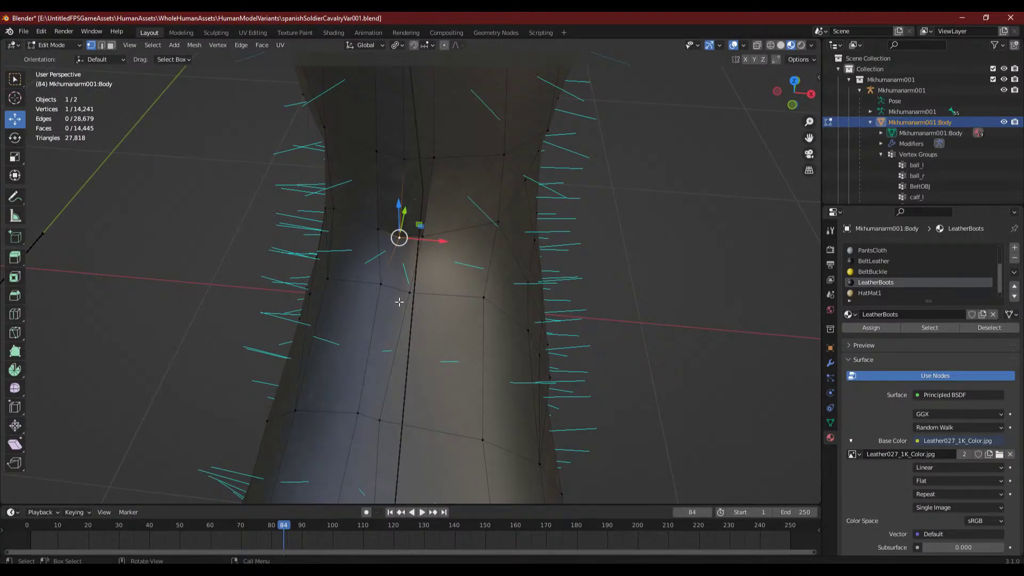
pyautogui.moveTo(398, 301); pyautogui.dragTo(497, 228, button='middle')
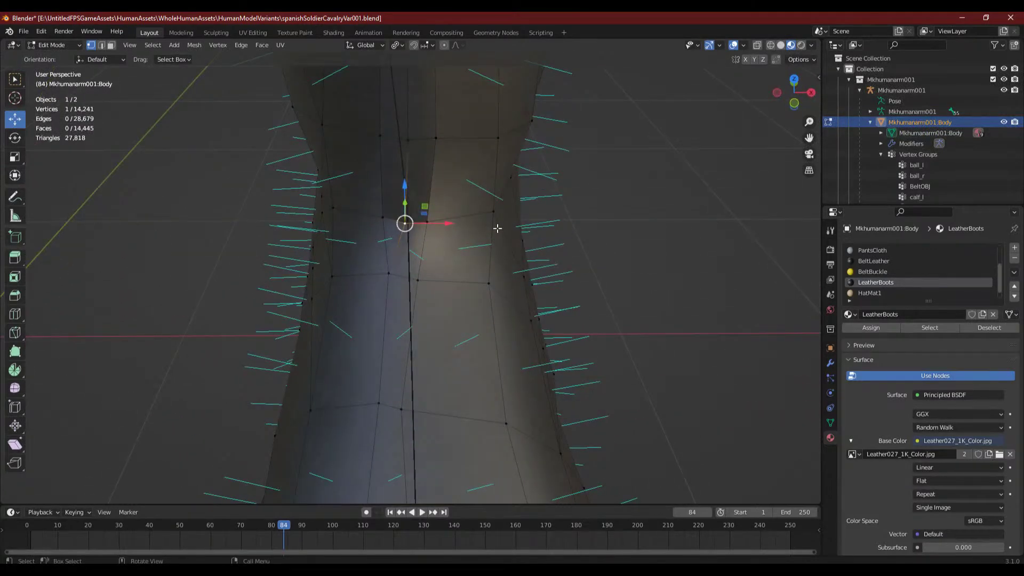
pyautogui.click(112, 47)
pyautogui.moveTo(369, 120); pyautogui.dragTo(451, 162)
pyautogui.keyDown('shift'); pyautogui.moveTo(404, 212); pyautogui.dragTo(415, 296, button='middle'); pyautogui.keyUp('shift')
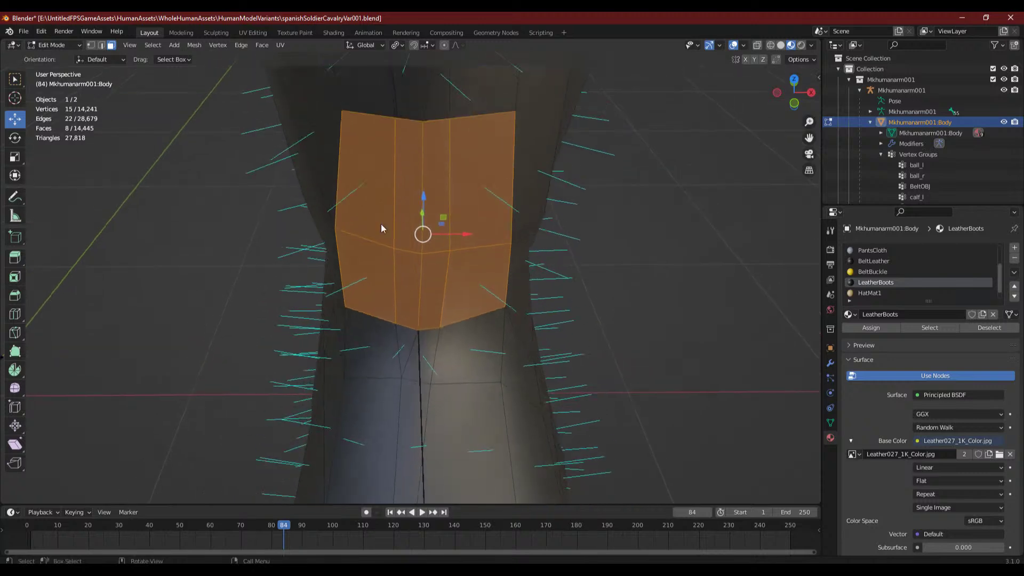
pyautogui.rightClick(381, 228)
pyautogui.press('Escape')
pyautogui.press('h')
pyautogui.moveTo(251, 263); pyautogui.dragTo(347, 255, button='middle')
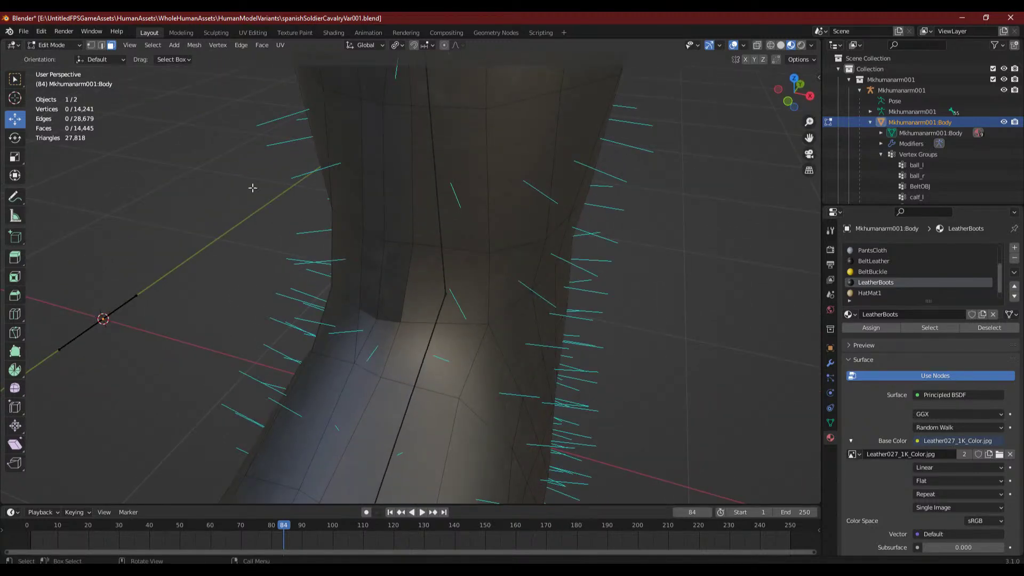
pyautogui.click(90, 44)
pyautogui.moveTo(393, 210); pyautogui.dragTo(397, 249, button='middle')
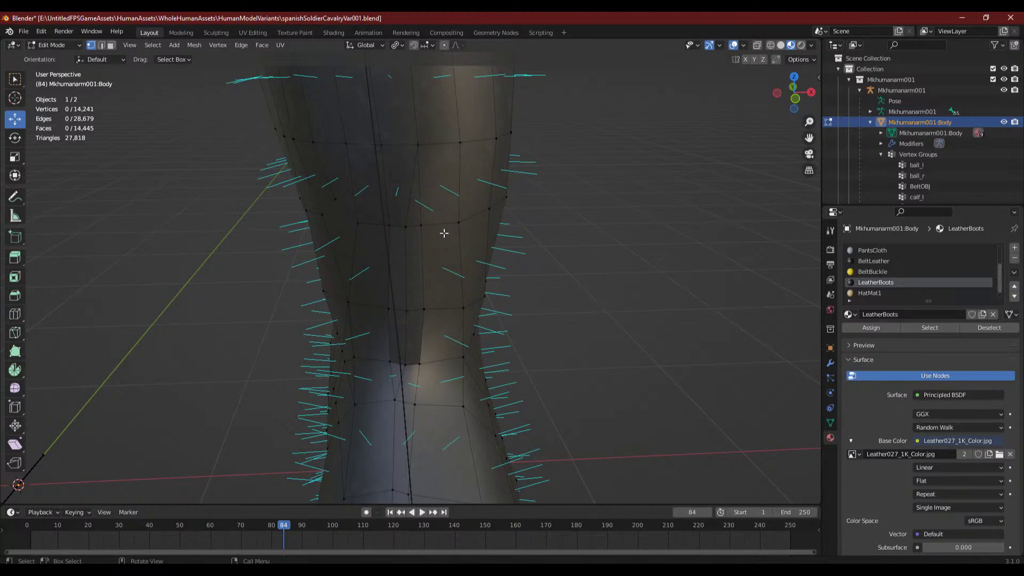
pyautogui.moveTo(444, 319); pyautogui.dragTo(436, 350, button='middle')
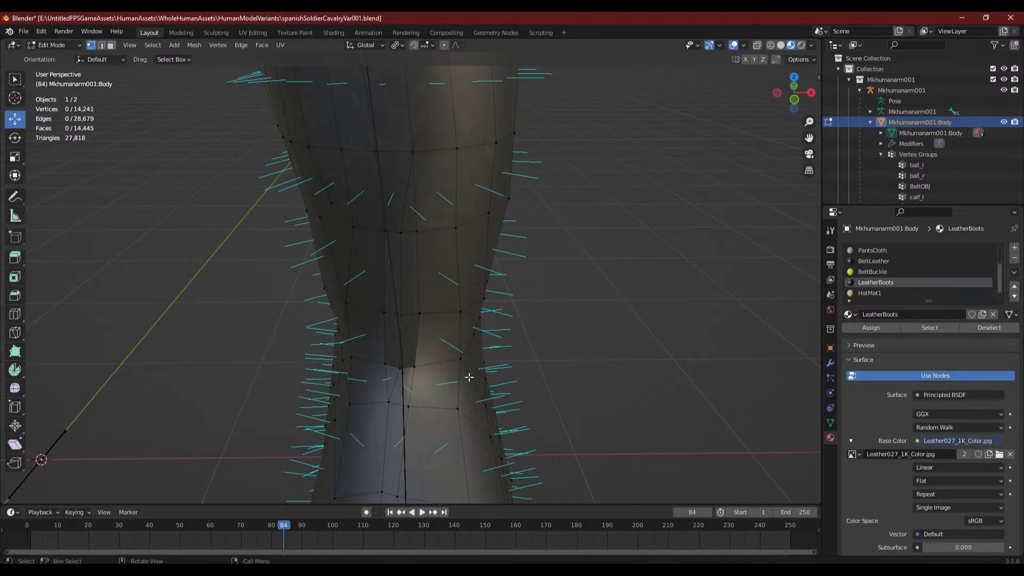
pyautogui.click(415, 152)
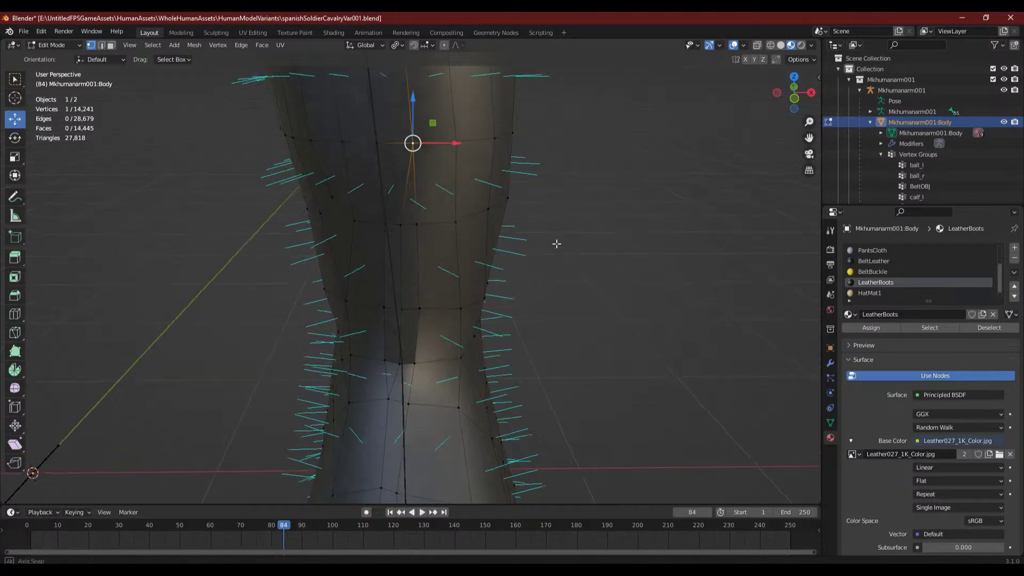
pyautogui.moveTo(555, 242); pyautogui.dragTo(299, 240, button='middle')
pyautogui.click(111, 45)
pyautogui.moveTo(349, 279); pyautogui.dragTo(298, 288, button='middle')
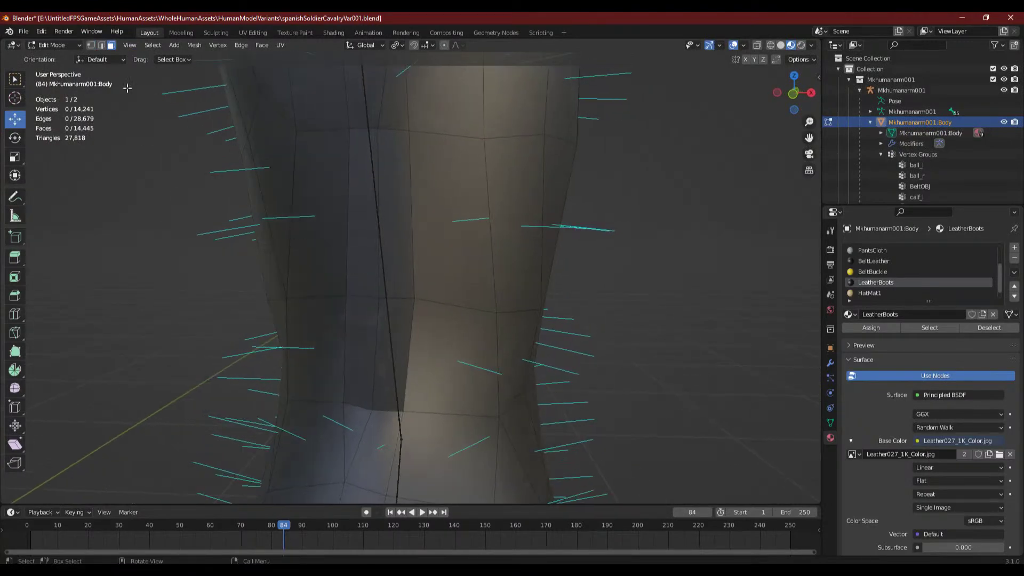
# - Edge-slide the single vertical edge bordering the front strip just above the crease slightly away from the strip
pyautogui.click(91, 45)
pyautogui.click(414, 298)
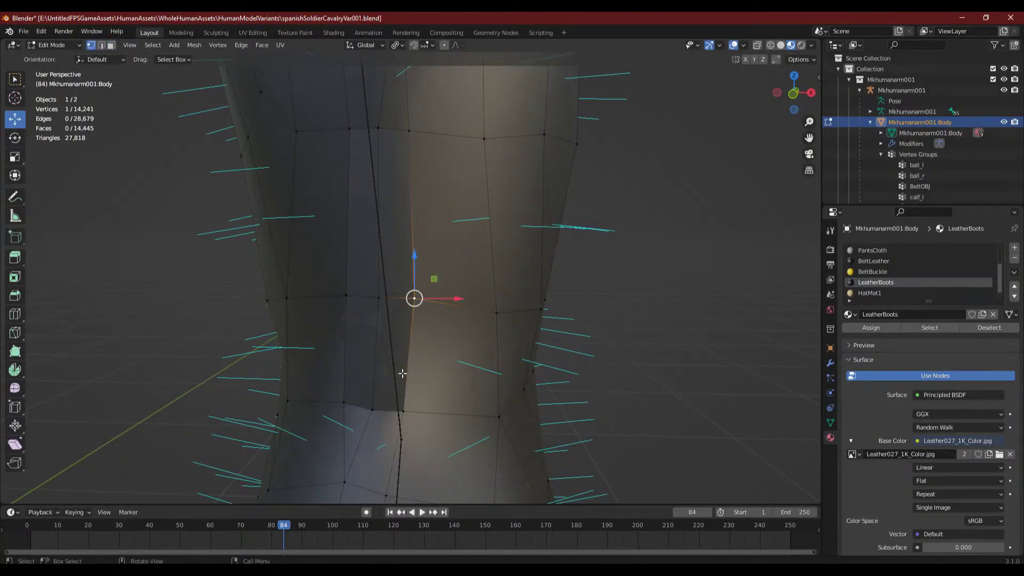
pyautogui.keyDown('shift'); pyautogui.click(376, 408); pyautogui.keyUp('shift')
pyautogui.moveTo(376, 409); pyautogui.dragTo(455, 368, button='middle')
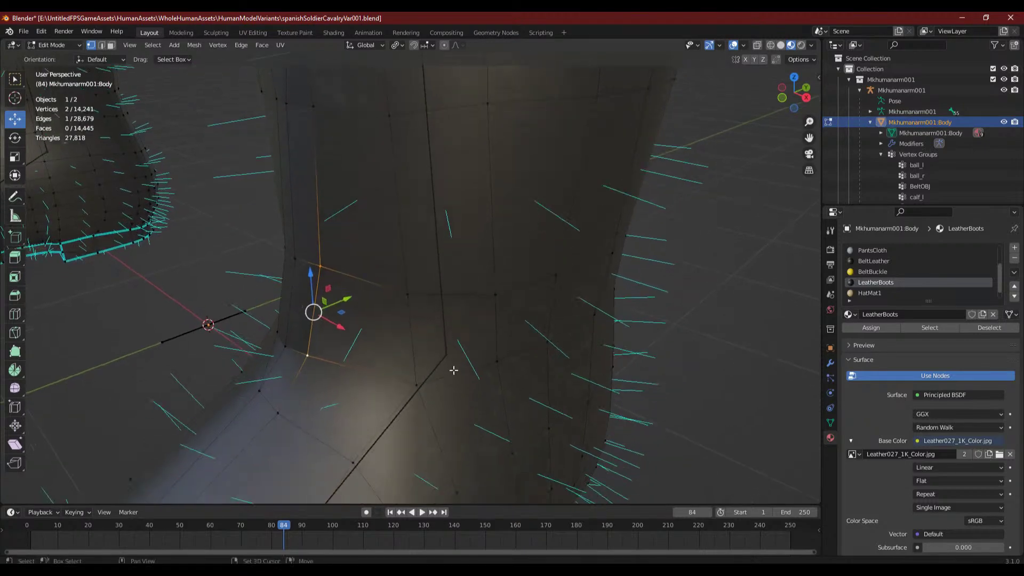
pyautogui.press('g')
pyautogui.press('g')
pyautogui.click(455, 371)
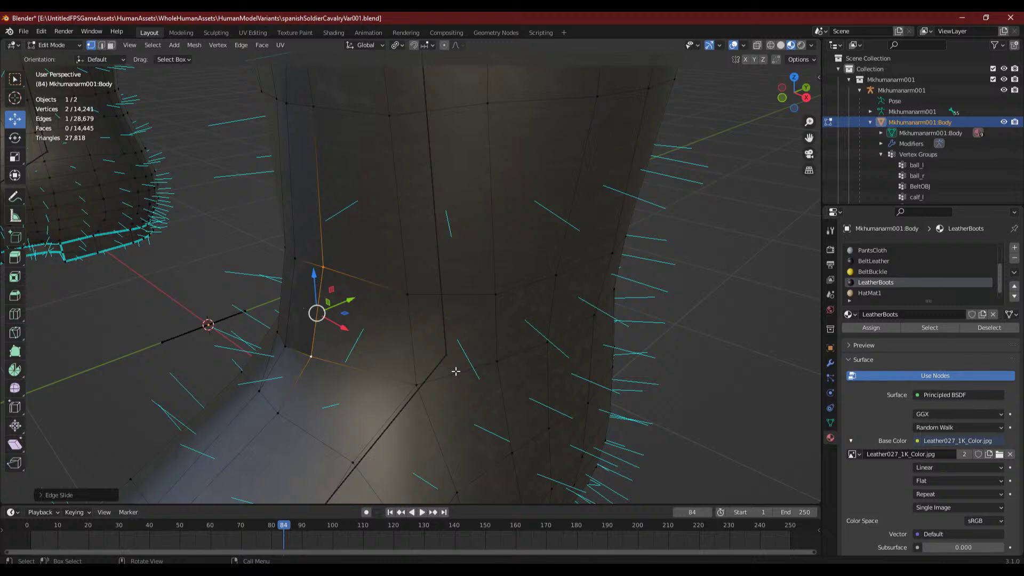
# - Add the vertex above to the selected border edge and edge-slide the resulting three-vertex line
pyautogui.moveTo(454, 371)
pyautogui.keyDown('shift'); pyautogui.mouseDown(button='middle')
pyautogui.moveTo(443, 352)
pyautogui.moveTo(464, 386)
pyautogui.mouseUp(button='middle'); pyautogui.keyUp('shift')
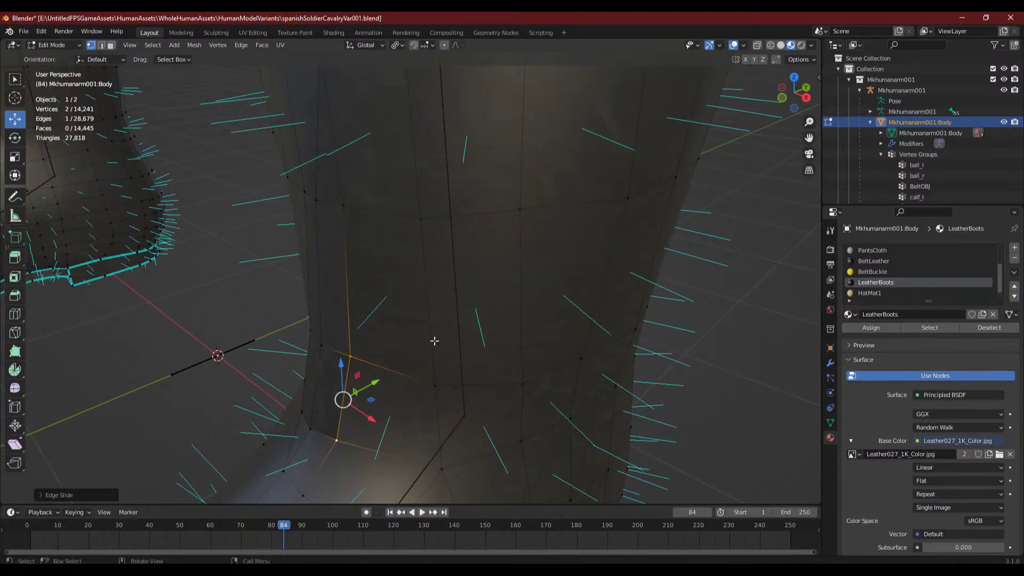
pyautogui.keyDown('shift'); pyautogui.click(342, 204); pyautogui.keyUp('shift')
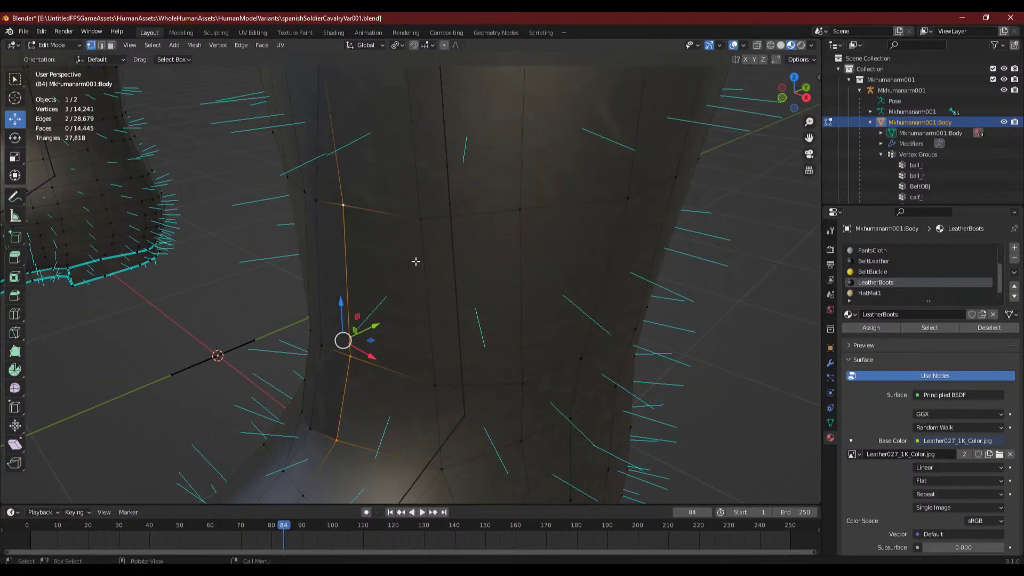
pyautogui.press('f')
pyautogui.hotkey('ctrl', 'z')
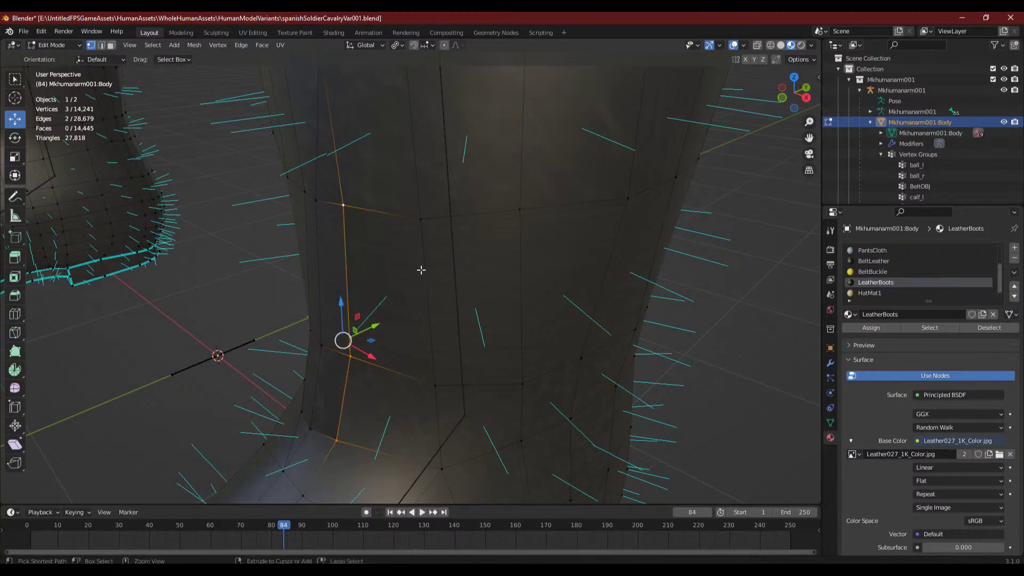
pyautogui.press('g')
pyautogui.press('g')
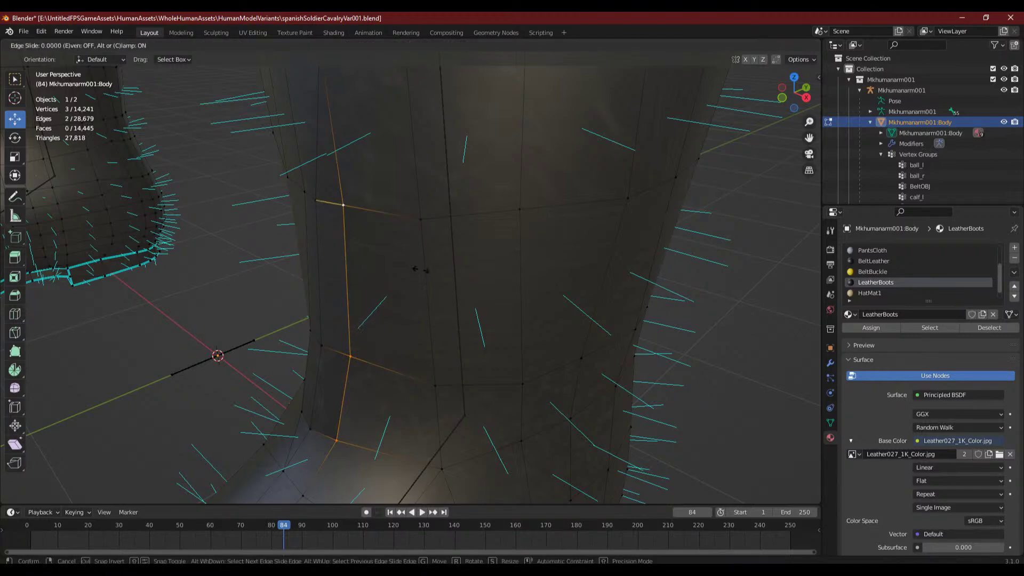
pyautogui.click(423, 272)
pyautogui.click(493, 321)
# - Edge-slide the three-vertex line on the front strip's opposite border slightly away from the middle column
pyautogui.moveTo(494, 321); pyautogui.dragTo(528, 314, button='middle')
pyautogui.click(349, 190)
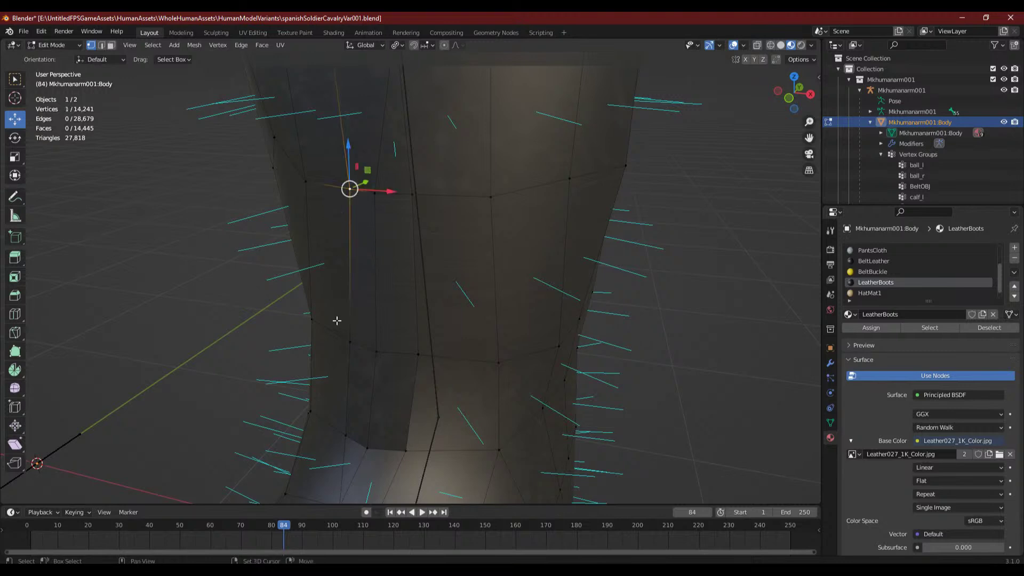
pyautogui.keyDown('shift'); pyautogui.click(348, 340); pyautogui.keyUp('shift')
pyautogui.keyDown('shift'); pyautogui.click(346, 434); pyautogui.keyUp('shift')
pyautogui.moveTo(350, 429); pyautogui.dragTo(516, 398, button='middle')
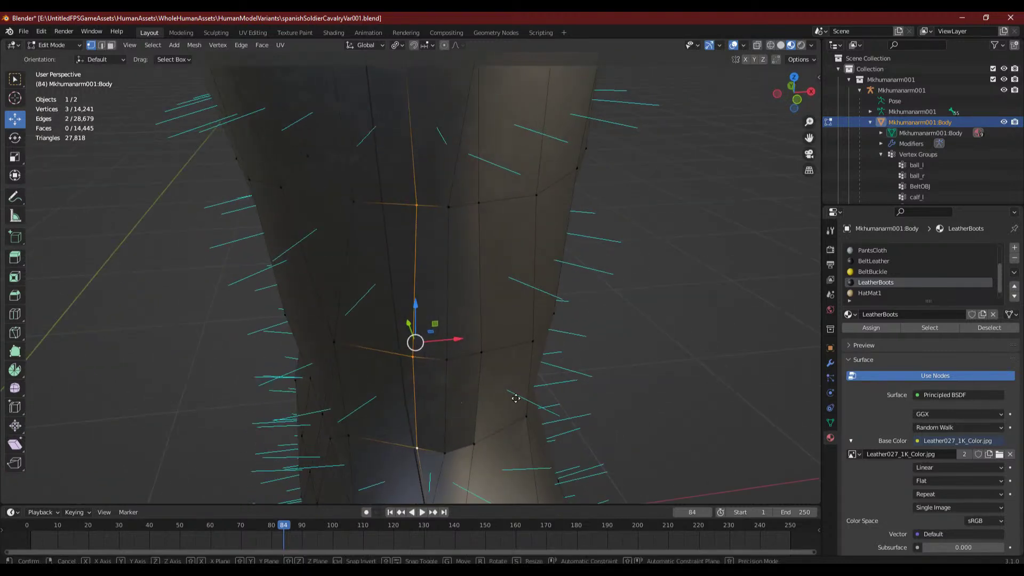
pyautogui.press('g')
pyautogui.press('g')
pyautogui.click(507, 394)
# - Move the three vertices of the front strip's middle column slightly along the Y axis
pyautogui.click(447, 205)
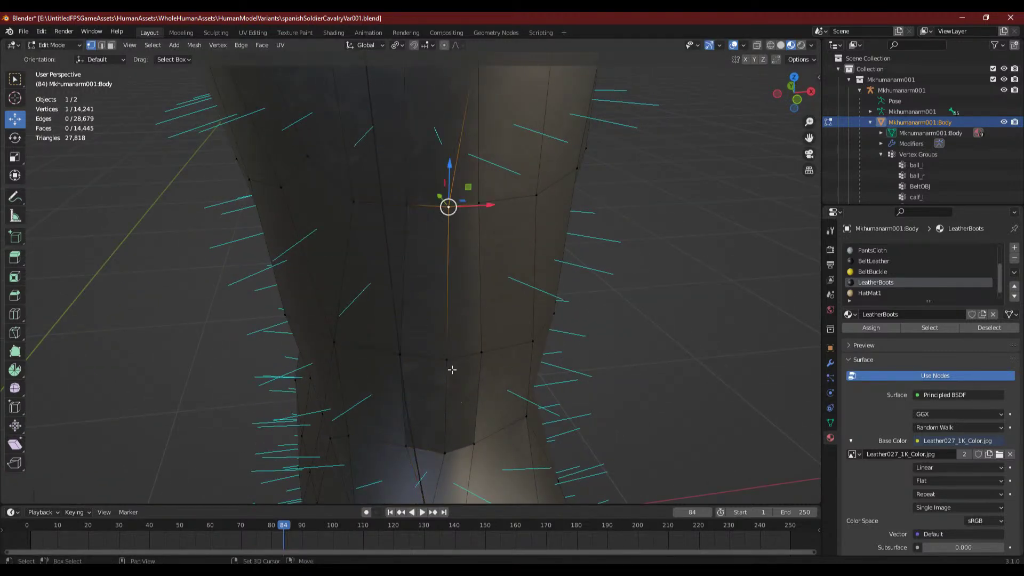
pyautogui.keyDown('shift'); pyautogui.click(446, 359); pyautogui.keyUp('shift')
pyautogui.keyDown('shift'); pyautogui.click(444, 452); pyautogui.keyUp('shift')
pyautogui.moveTo(444, 452); pyautogui.dragTo(415, 442, button='middle')
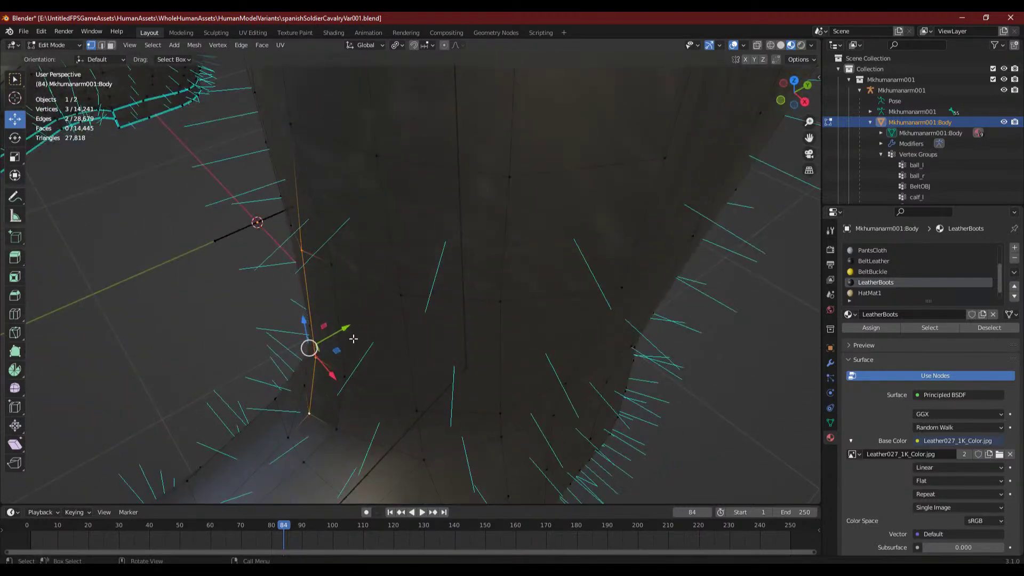
pyautogui.moveTo(347, 327); pyautogui.dragTo(351, 332)
pyautogui.click(404, 375)
# - Check the shading of the boot's front ankle in Object Mode, and return to Edit Mode
pyautogui.moveTo(405, 376); pyautogui.dragTo(476, 400, button='middle')
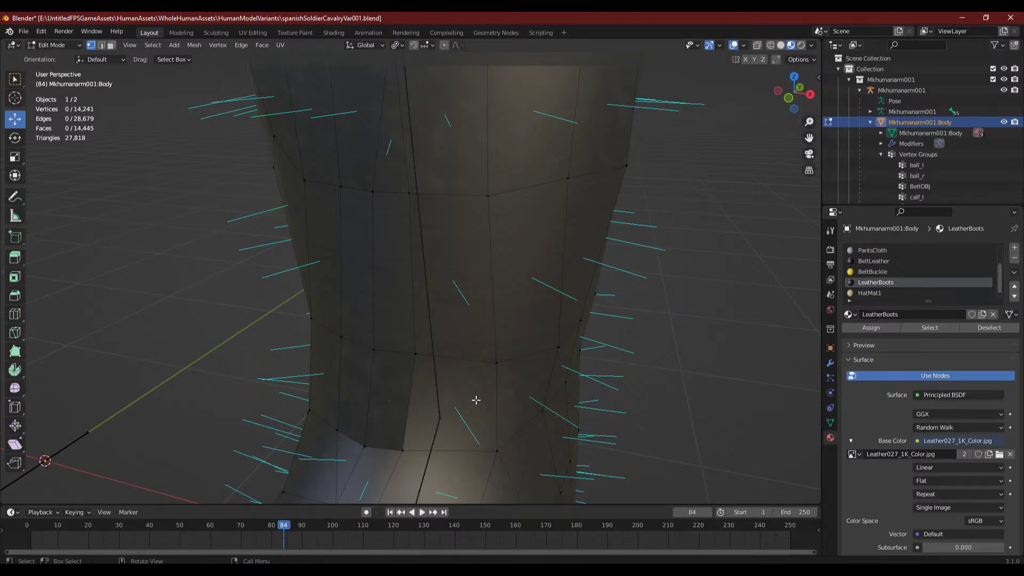
pyautogui.moveTo(477, 400); pyautogui.dragTo(408, 365, button='middle')
pyautogui.click(56, 46)
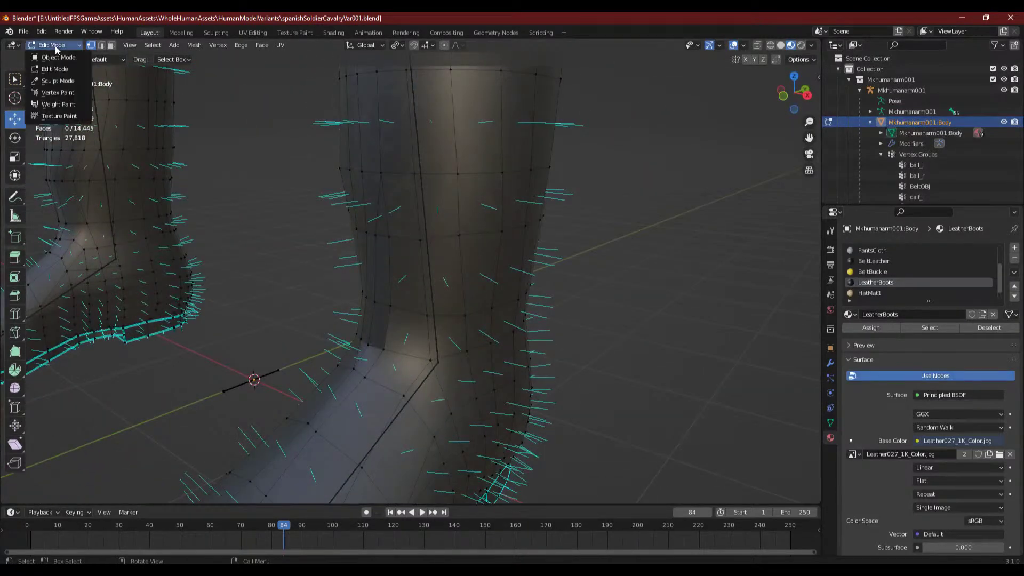
pyautogui.click(58, 57)
pyautogui.moveTo(210, 151); pyautogui.dragTo(121, 66, button='middle')
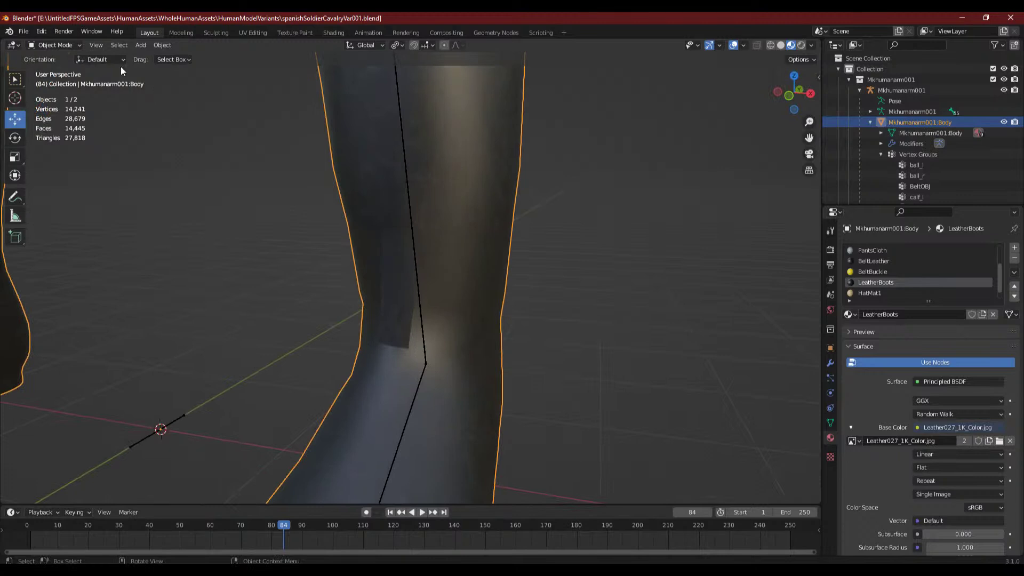
pyautogui.click(56, 46)
pyautogui.click(55, 69)
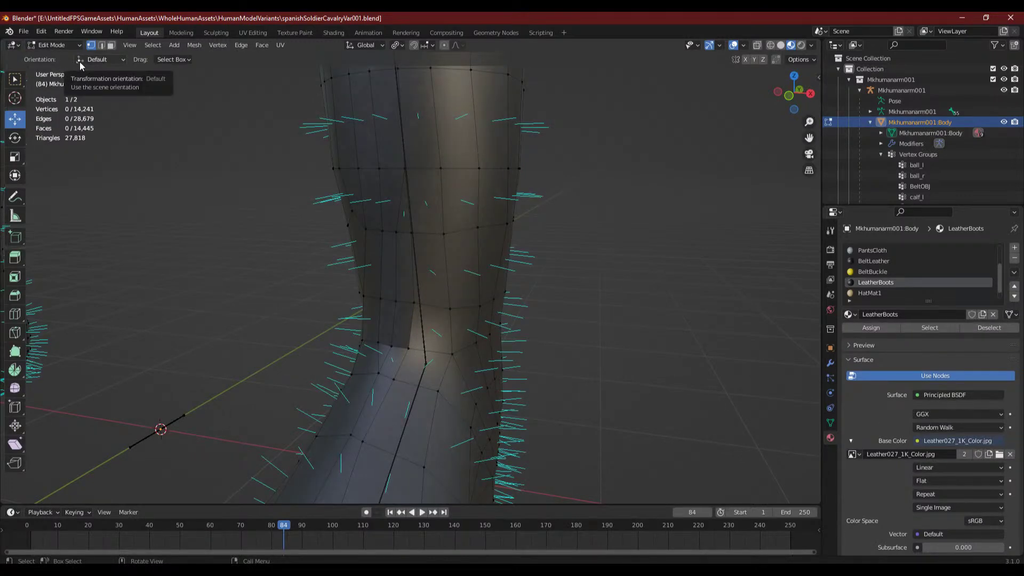
pyautogui.click(110, 45)
pyautogui.scroll(5, 394, 279)
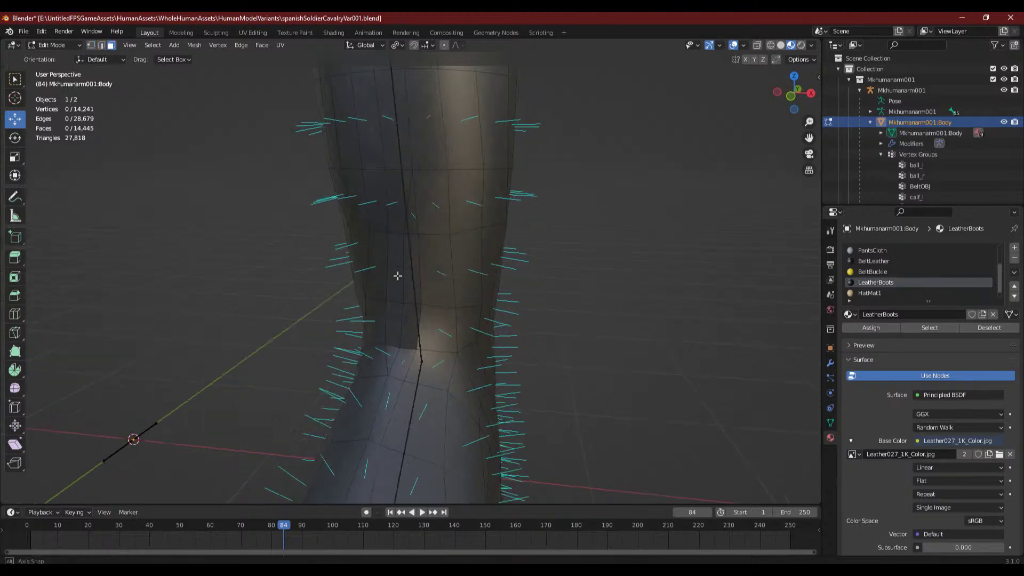
pyautogui.scroll(1, 421, 298)
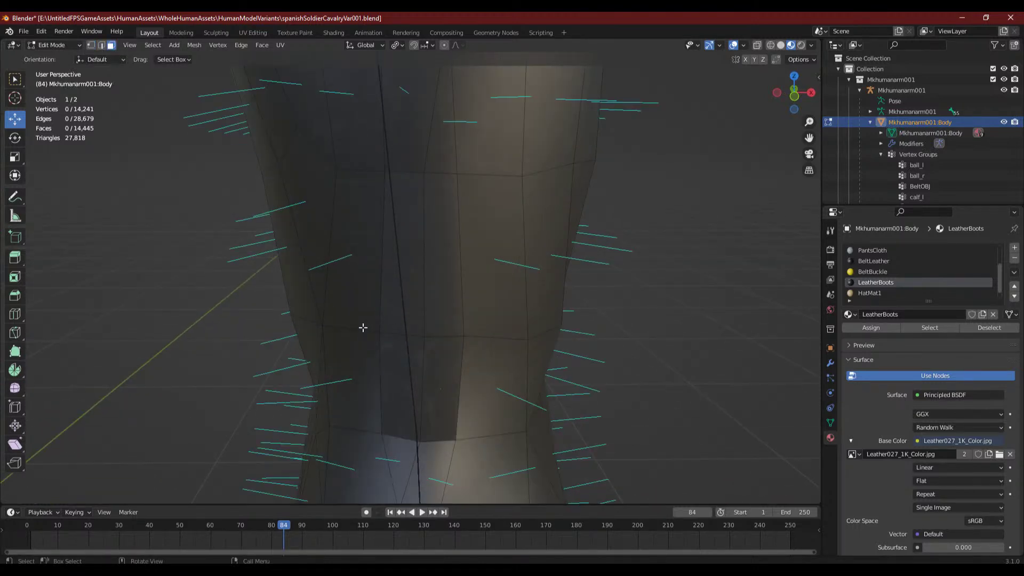
pyautogui.moveTo(343, 309); pyautogui.dragTo(508, 380)
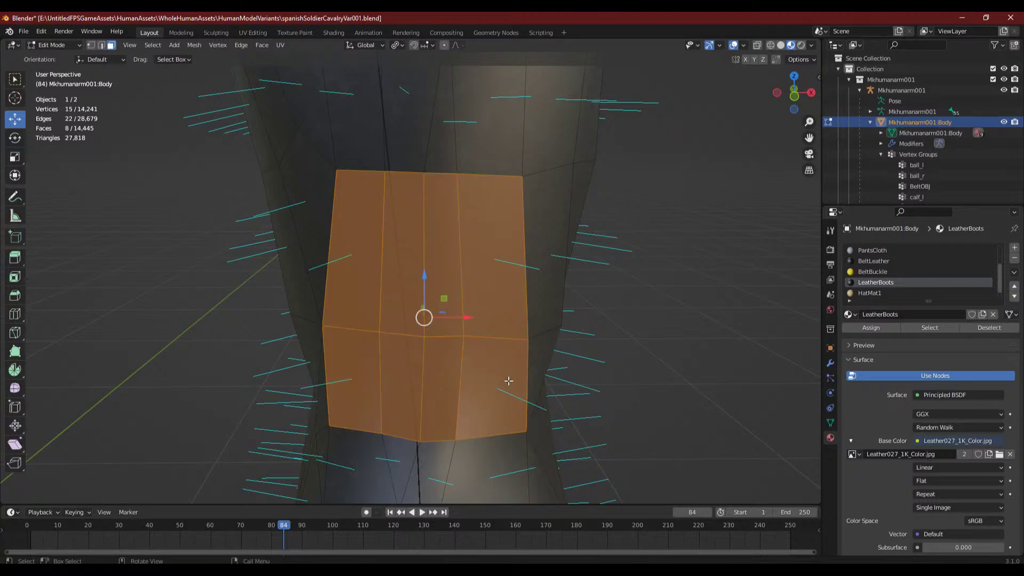
pyautogui.rightClick(378, 298)
pyautogui.click(378, 297)
pyautogui.hotkey('alt', 'a')
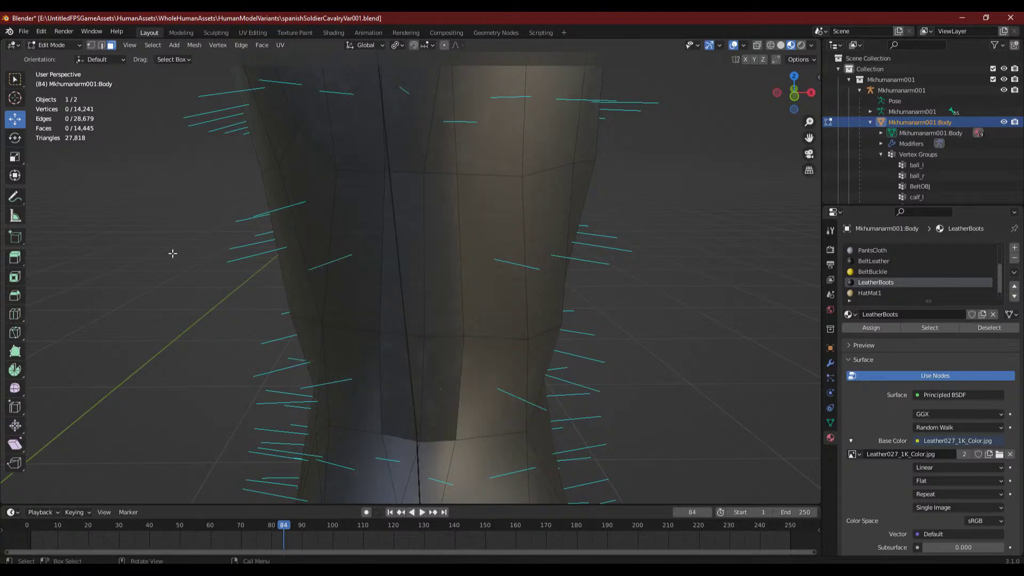
# - Compare the ankle and crease shading of both boots in Object Mode, and return to Edit Mode
pyautogui.click(59, 45)
pyautogui.click(59, 57)
pyautogui.moveTo(339, 255); pyautogui.dragTo(366, 229, button='middle')
pyautogui.click(49, 46)
pyautogui.click(53, 66)
pyautogui.scroll(-5, 366, 229)
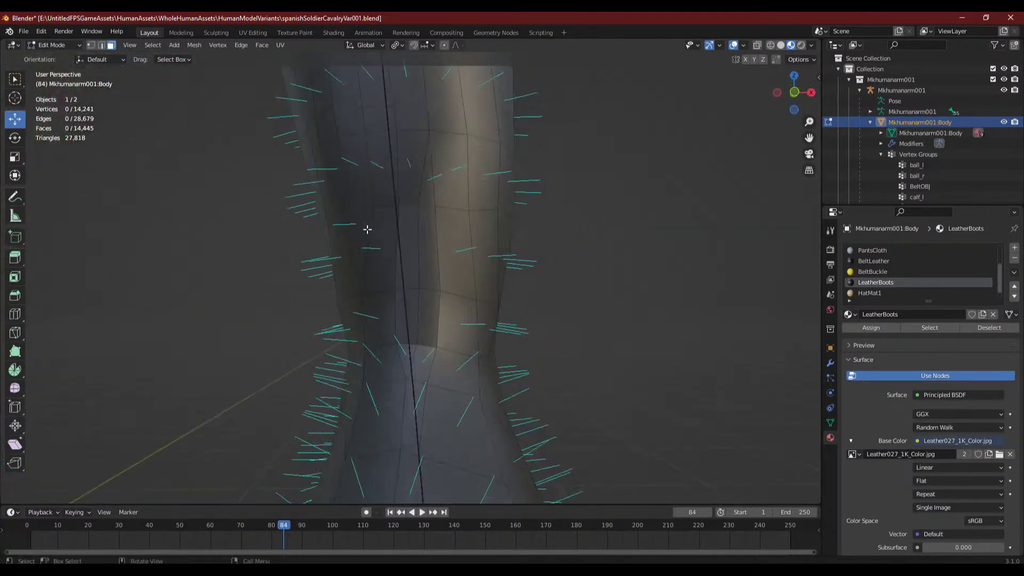
pyautogui.keyDown('shift'); pyautogui.moveTo(258, 316); pyautogui.dragTo(584, 321, button='middle'); pyautogui.keyUp('shift')
pyautogui.scroll(4, 584, 321)
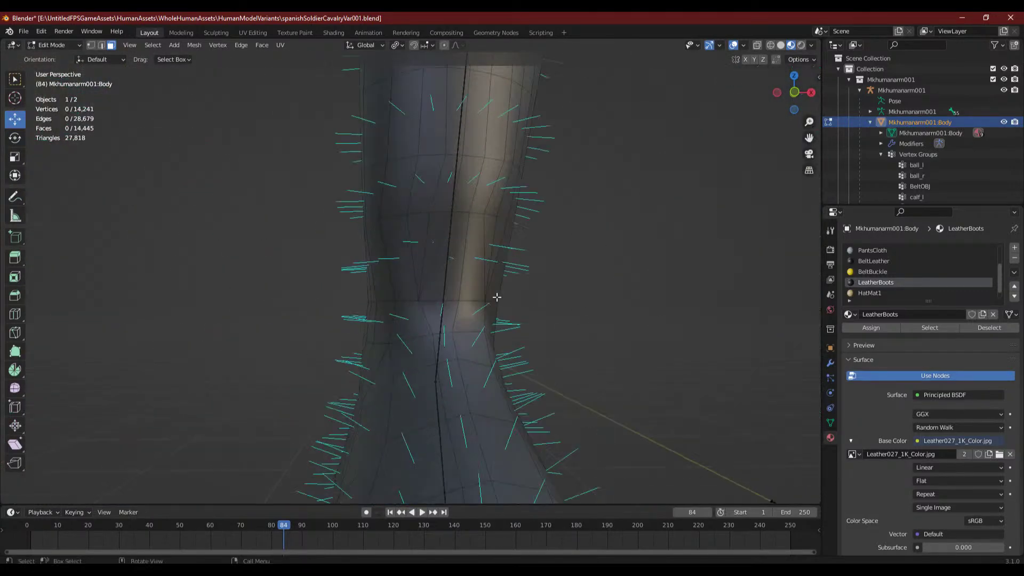
pyautogui.moveTo(490, 297); pyautogui.dragTo(464, 303, button='middle')
pyautogui.click(49, 45)
pyautogui.click(56, 59)
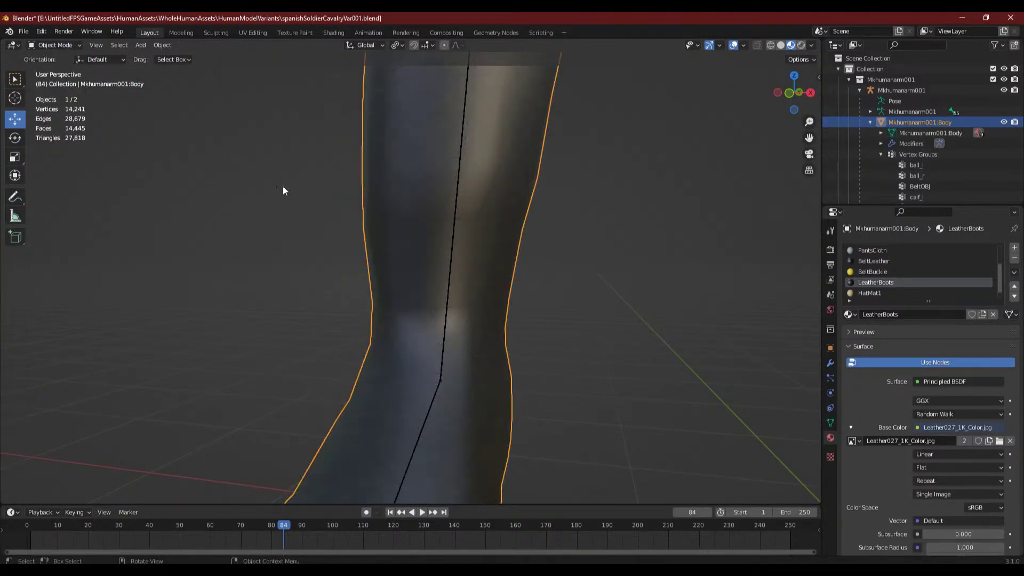
pyautogui.moveTo(426, 277); pyautogui.dragTo(565, 306, button='middle')
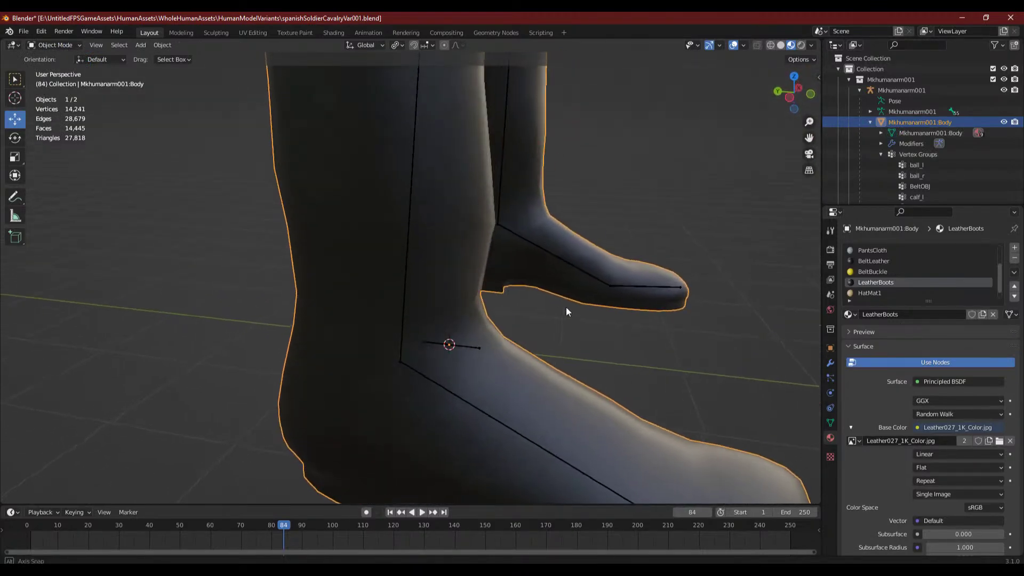
pyautogui.click(37, 47)
pyautogui.click(47, 69)
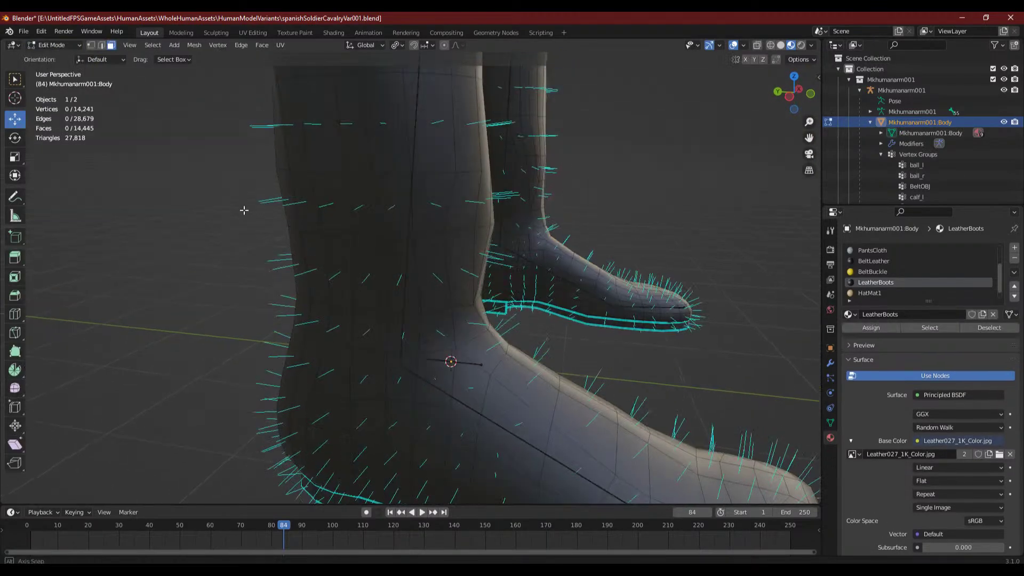
# - In vertex selection mode, select six vertices across the front of the ankle above the crease and move them slightly inward along the Y axis
pyautogui.moveTo(66, 92); pyautogui.dragTo(66, 92, button='middle')
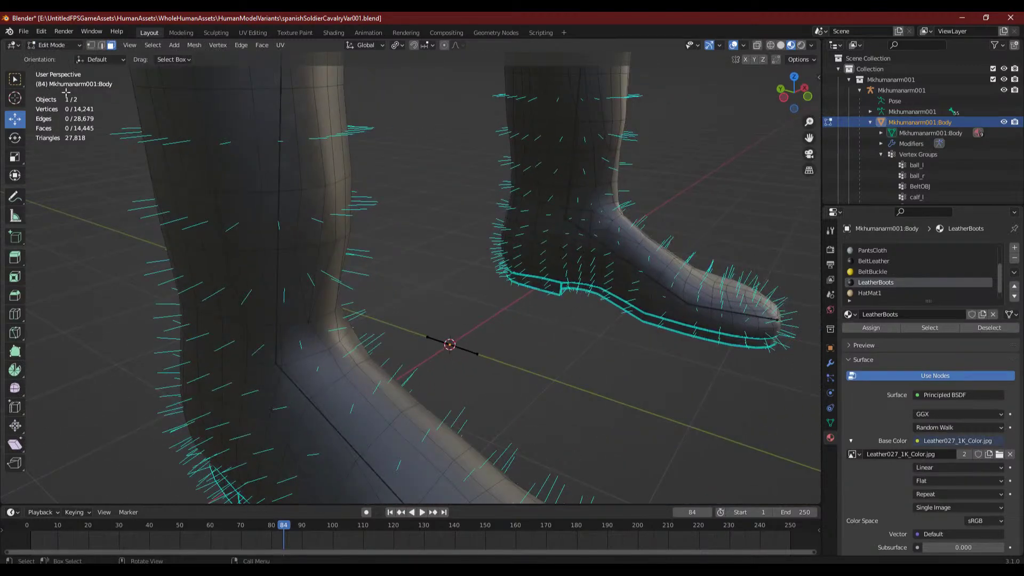
pyautogui.click(90, 46)
pyautogui.scroll(1, 332, 256)
pyautogui.moveTo(331, 256); pyautogui.dragTo(249, 237, button='middle')
pyautogui.moveTo(253, 189); pyautogui.dragTo(380, 216)
pyautogui.moveTo(380, 216); pyautogui.dragTo(277, 269, button='middle')
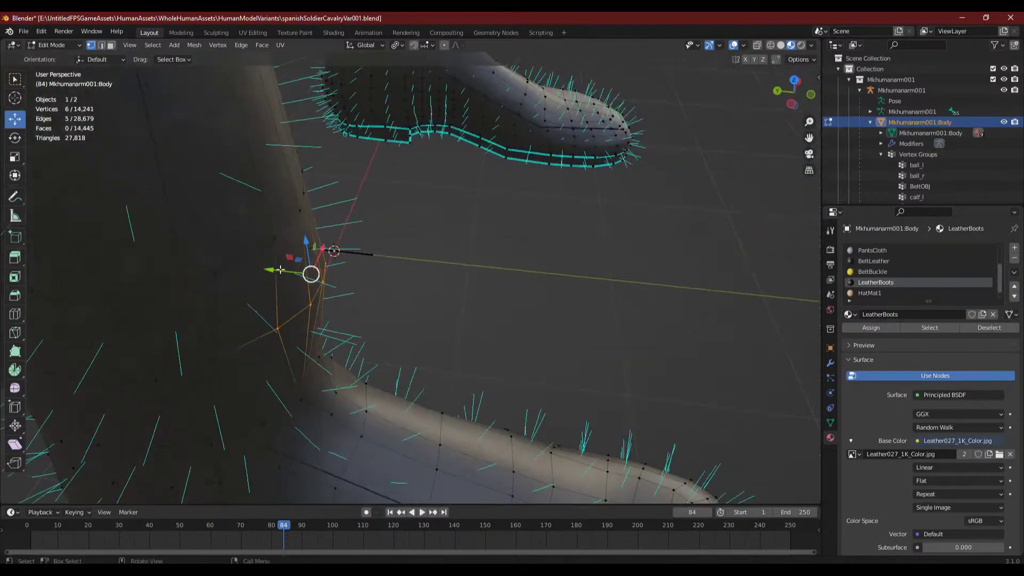
pyautogui.press('g')
pyautogui.press('y')
pyautogui.click(251, 272)
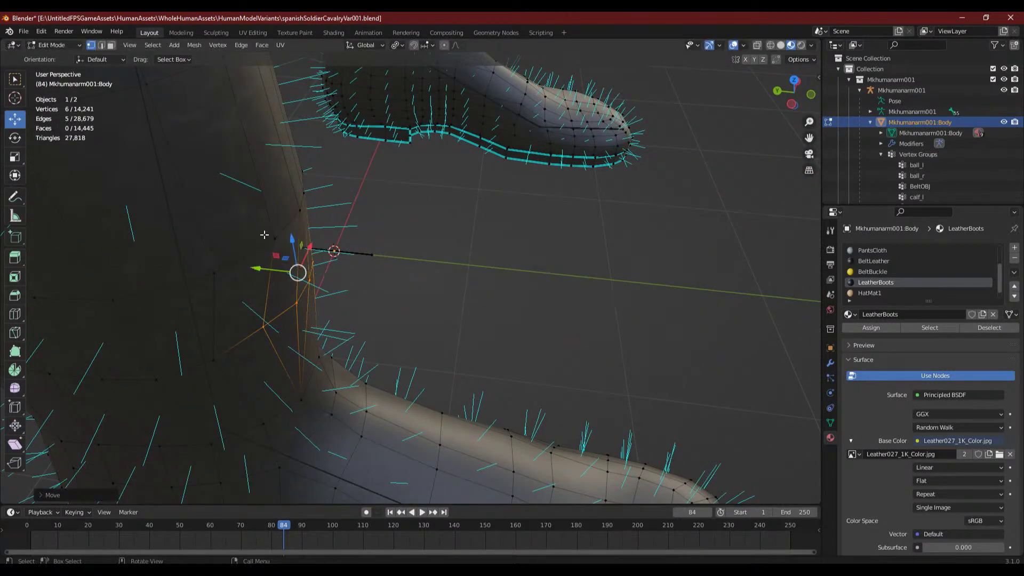
# - Select six vertices across the front of the next ring up the shin, adjust their position slightly, and deselect them
pyautogui.moveTo(264, 235); pyautogui.dragTo(243, 299, button='middle')
pyautogui.moveTo(221, 249); pyautogui.dragTo(370, 294)
pyautogui.moveTo(370, 294); pyautogui.dragTo(373, 213, button='middle')
pyautogui.keyDown('shift'); pyautogui.moveTo(373, 213); pyautogui.dragTo(416, 233); pyautogui.keyUp('shift')
pyautogui.moveTo(393, 263); pyautogui.dragTo(354, 255, button='middle')
pyautogui.press('g')
pyautogui.click(322, 202)
pyautogui.press('g')
pyautogui.click(357, 253)
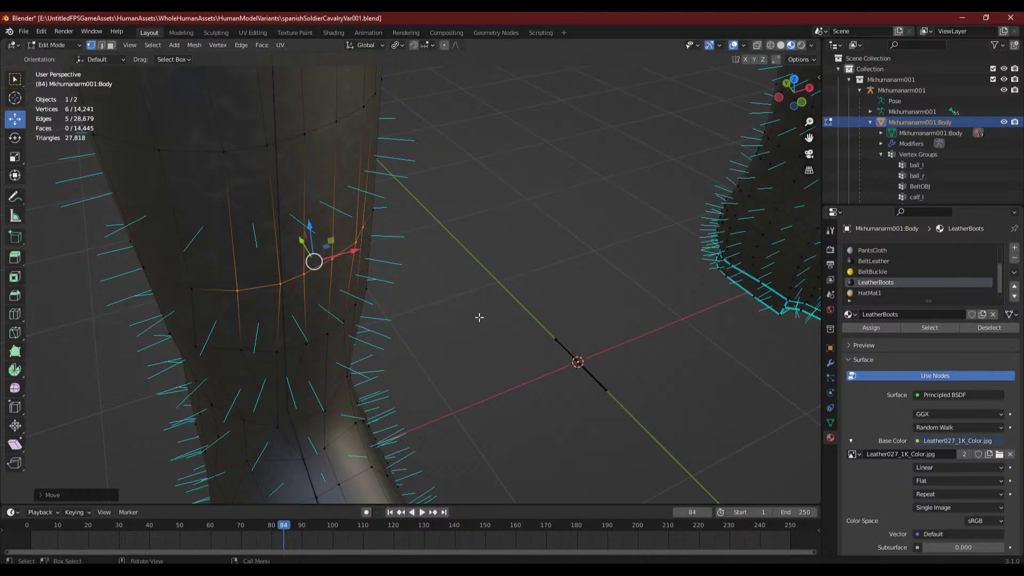
pyautogui.click(480, 317)
# - Vertex-slide one vertex beside the shin's front strip and the vertex directly above it slightly outward
pyautogui.moveTo(480, 318); pyautogui.dragTo(286, 265, button='middle')
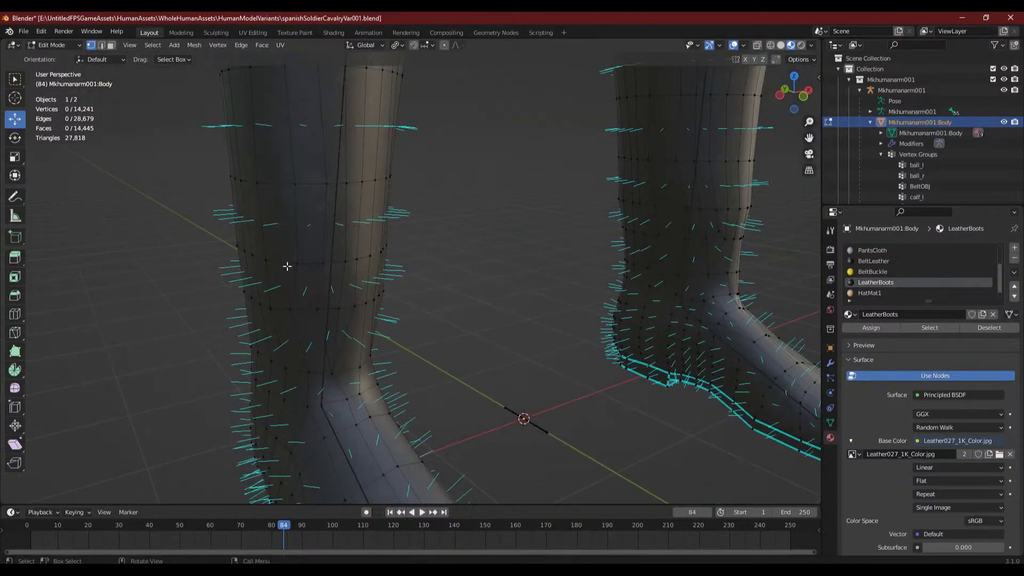
pyautogui.click(290, 264)
pyautogui.moveTo(414, 293); pyautogui.dragTo(411, 290, button='middle')
pyautogui.hotkey('shift', 'v')
pyautogui.click(404, 292)
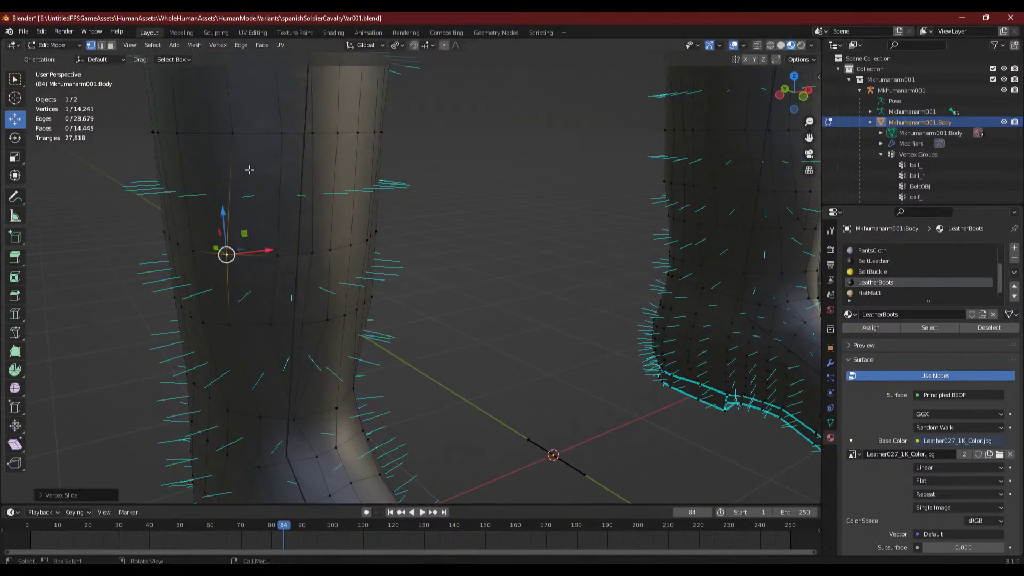
pyautogui.click(231, 130)
pyautogui.hotkey('shift', 'v')
pyautogui.click(347, 225)
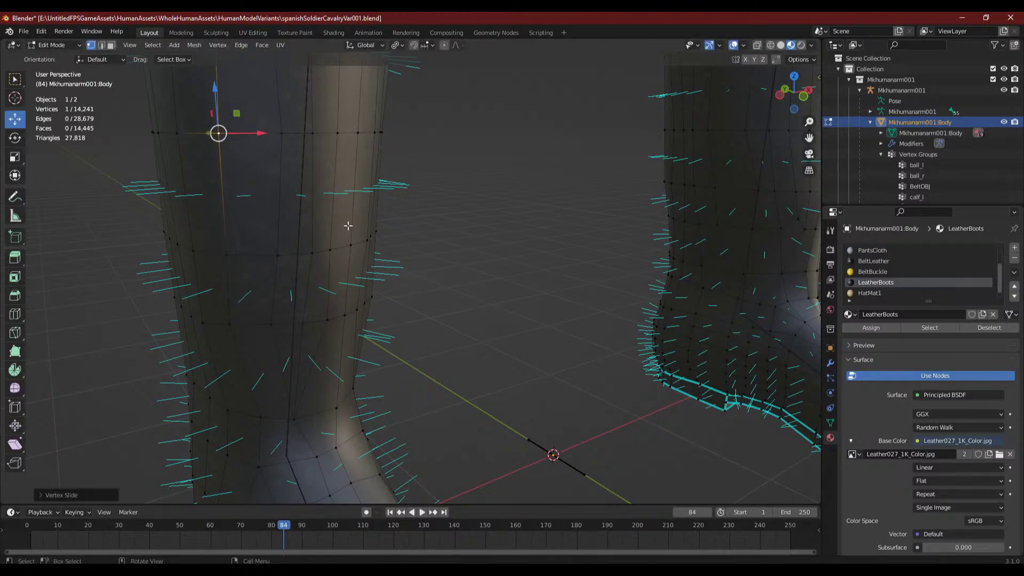
# - Vertex-slide the column's lower vertex slightly toward the front strip, readjust the vertex above it, and clear the selection
pyautogui.click(230, 327)
pyautogui.hotkey('shift', 'v')
pyautogui.click(255, 349)
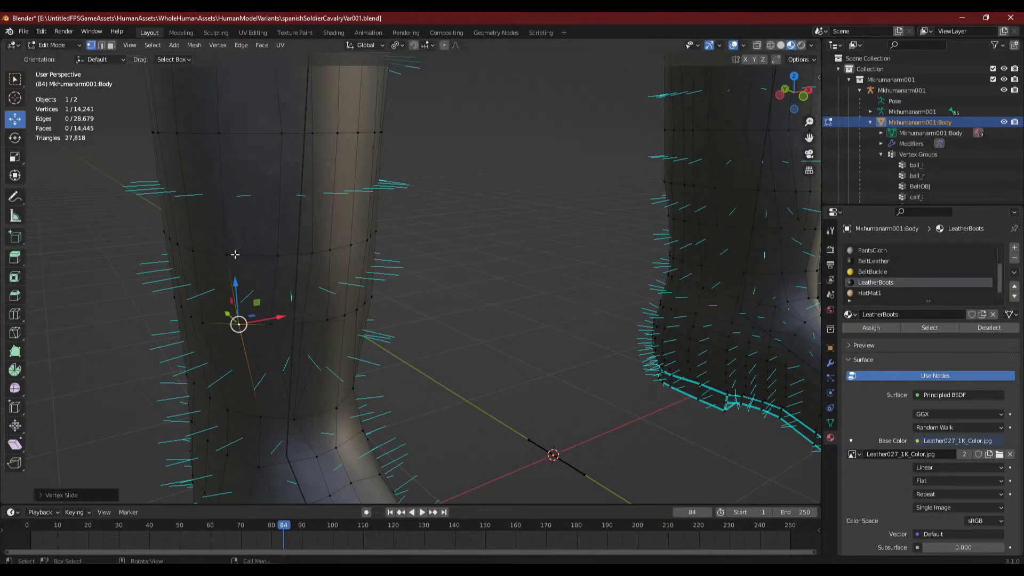
pyautogui.click(229, 255)
pyautogui.hotkey('shift', 'v')
pyautogui.click(532, 253)
pyautogui.click(407, 277)
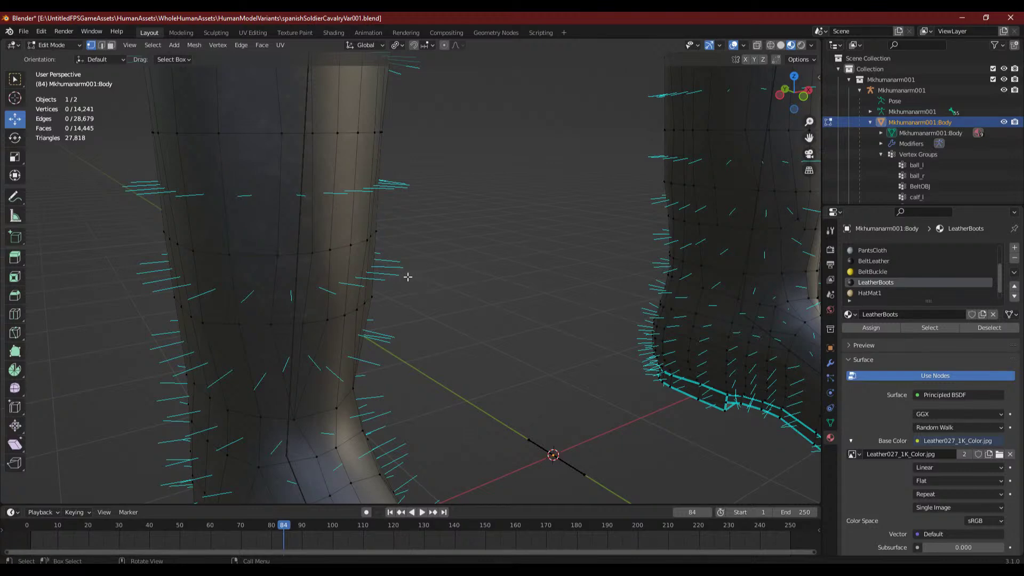
# - Select four vertices across the back of the boot's lower calf ring and move them slightly along the Y axis
pyautogui.scroll(-1, 407, 277)
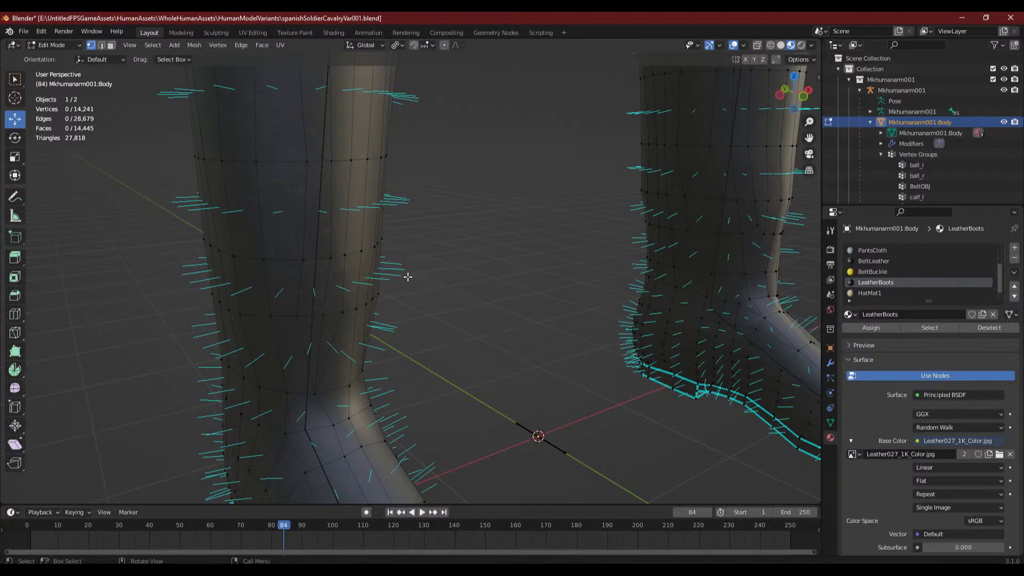
pyautogui.scroll(-5, 408, 277)
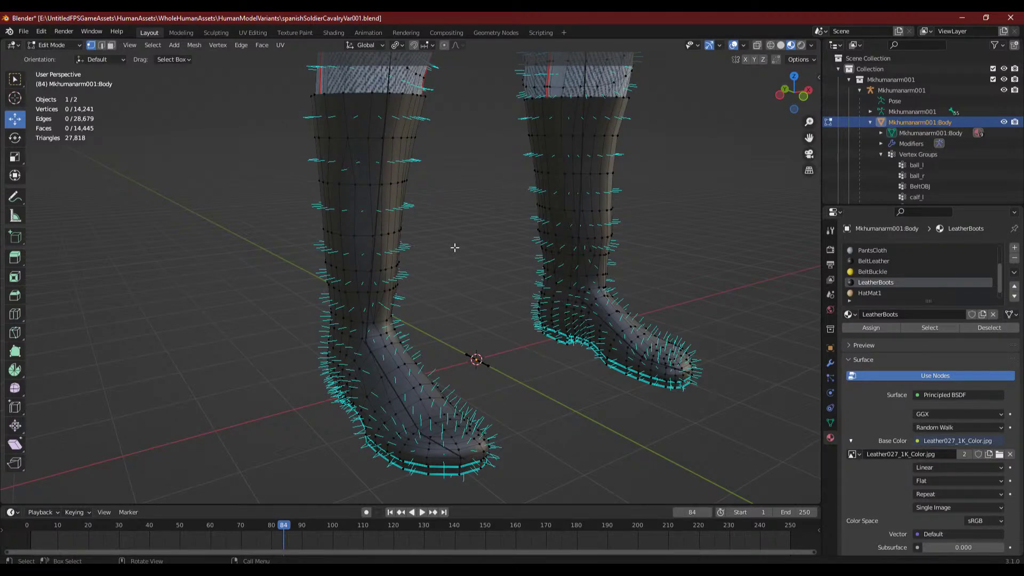
pyautogui.scroll(4, 454, 248)
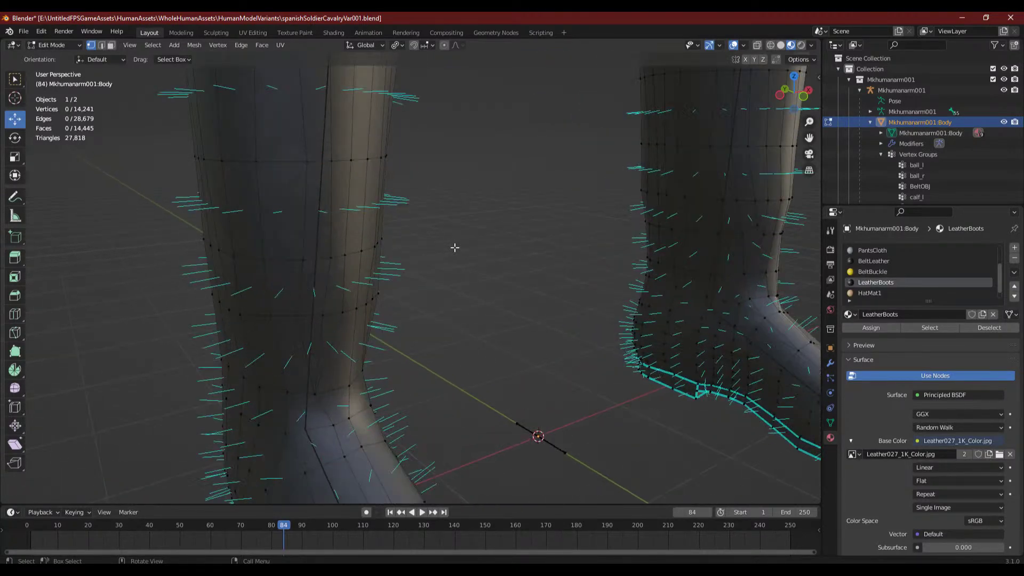
pyautogui.moveTo(331, 336); pyautogui.dragTo(397, 317, button='middle')
pyautogui.scroll(4, 433, 327)
pyautogui.moveTo(415, 299); pyautogui.dragTo(541, 338)
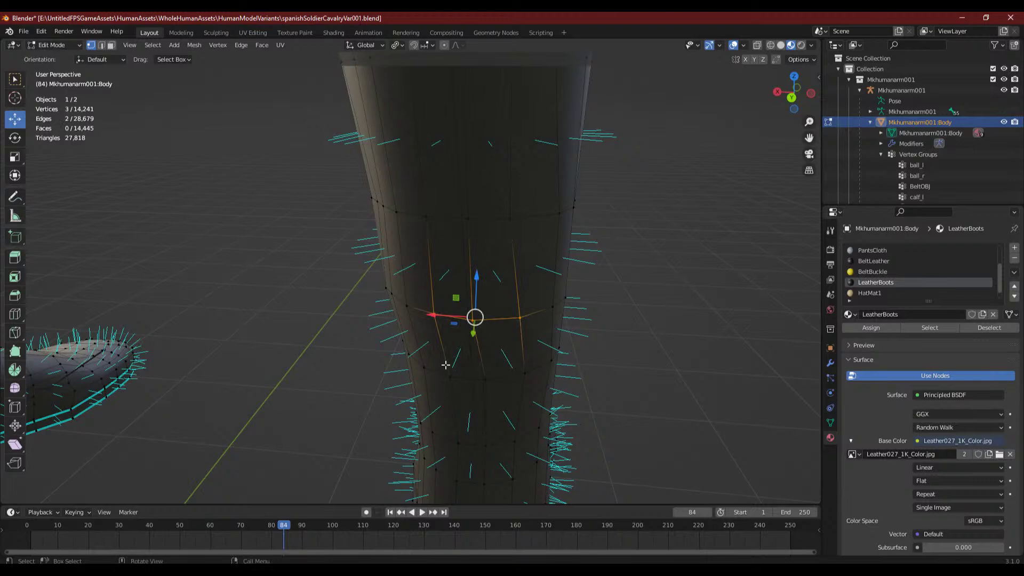
pyautogui.moveTo(541, 338); pyautogui.dragTo(467, 369, button='middle')
pyautogui.keyDown('shift'); pyautogui.click(469, 316); pyautogui.keyUp('shift')
pyautogui.moveTo(469, 316); pyautogui.dragTo(531, 404, button='middle')
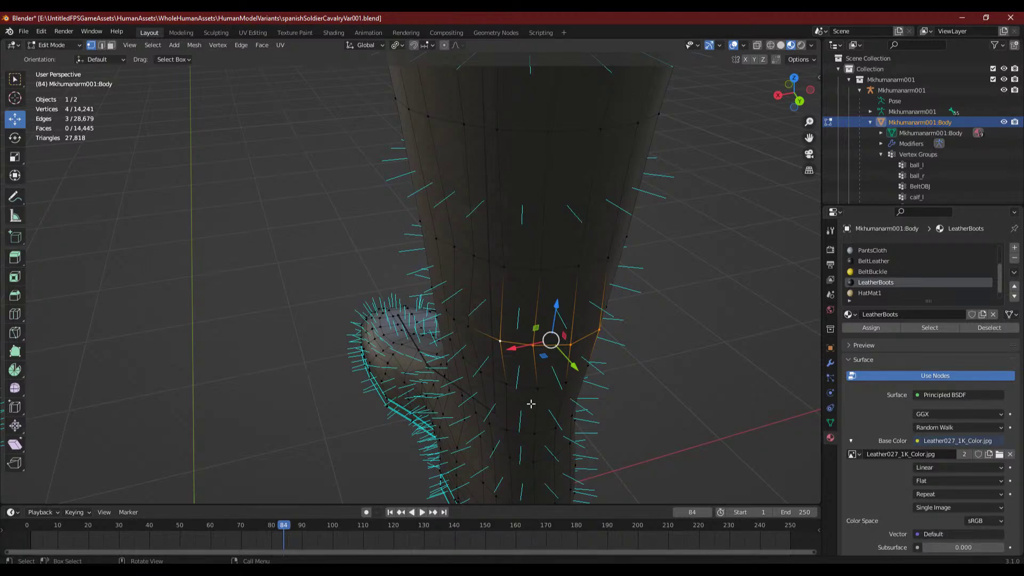
pyautogui.moveTo(531, 403); pyautogui.dragTo(242, 330, button='middle')
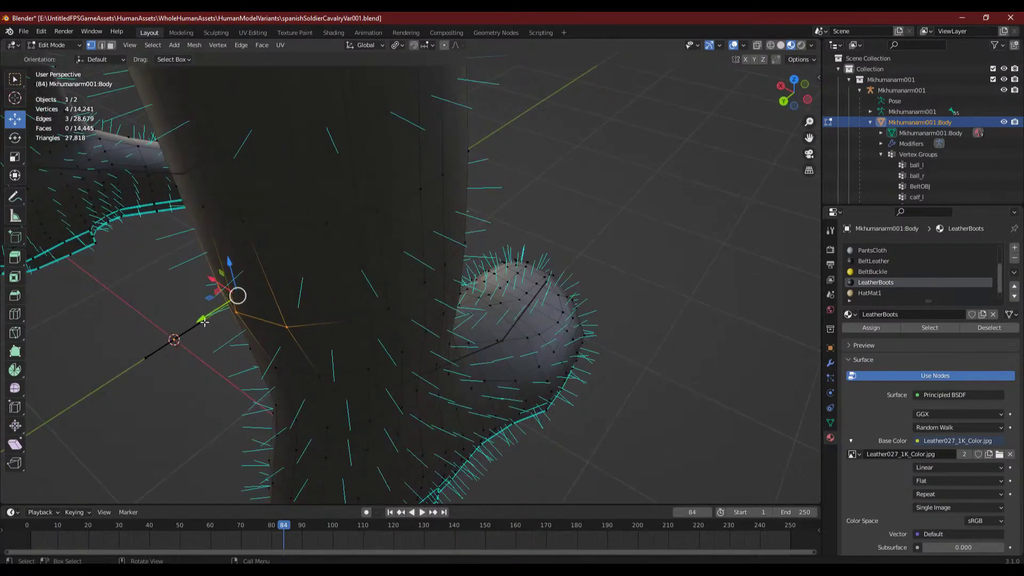
pyautogui.press('g')
pyautogui.press('y')
pyautogui.moveTo(207, 317); pyautogui.dragTo(212, 319)
pyautogui.click(202, 363)
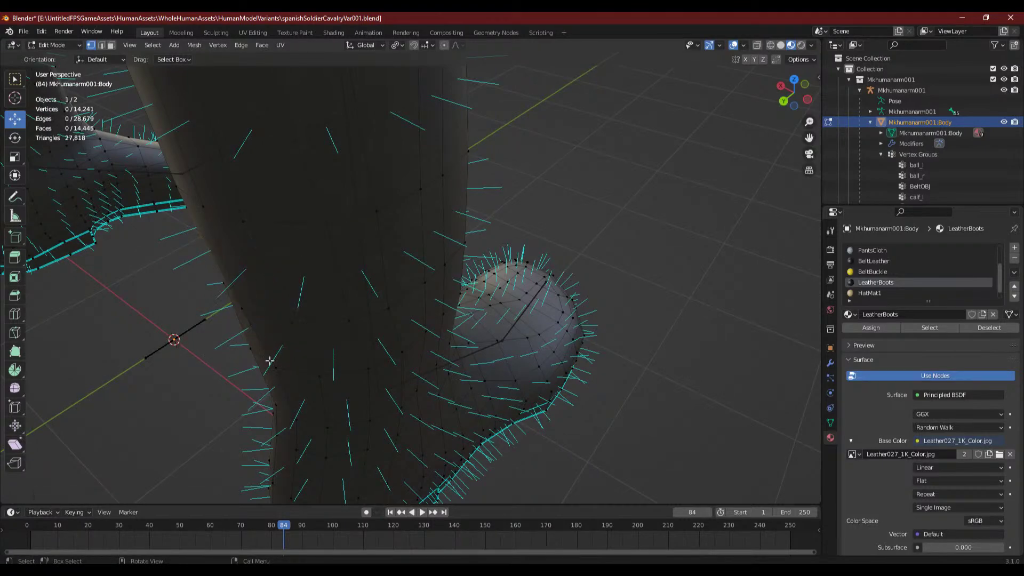
# - Examine the reshaped shins and ankles of both boots from the side, front and above
pyautogui.moveTo(303, 358); pyautogui.dragTo(404, 335, button='middle')
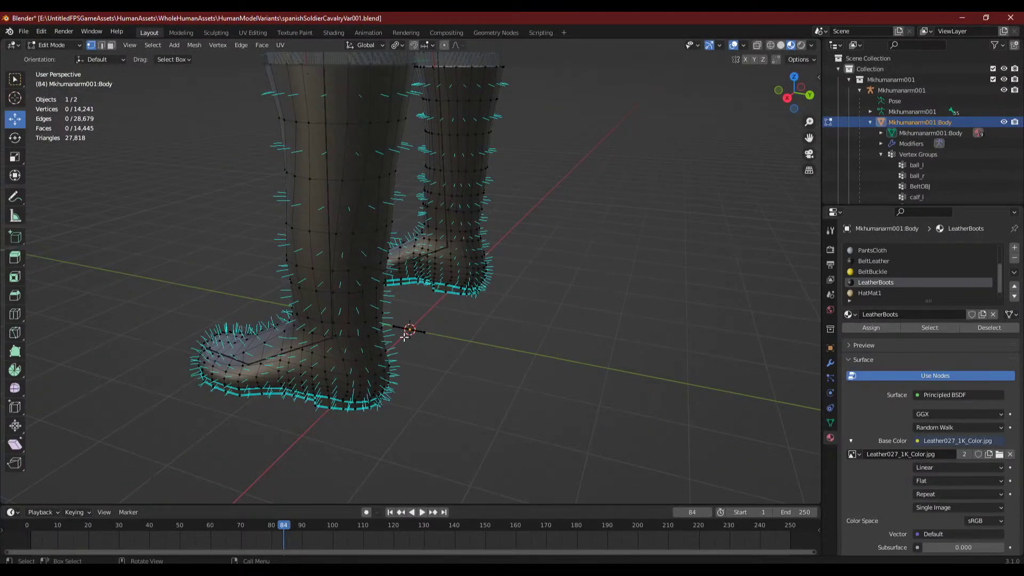
pyautogui.moveTo(399, 344); pyautogui.dragTo(539, 345, button='middle')
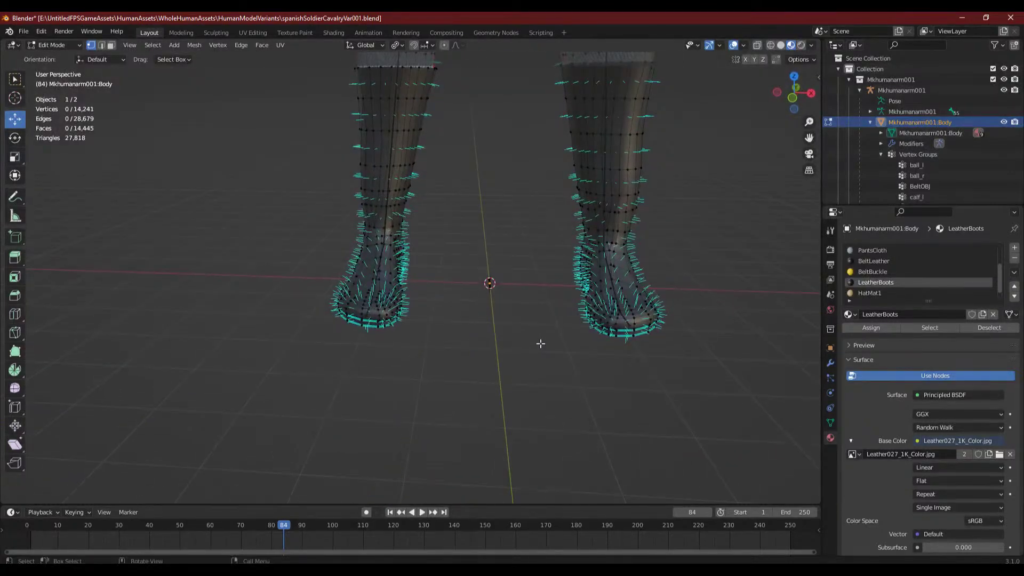
pyautogui.scroll(6, 495, 264)
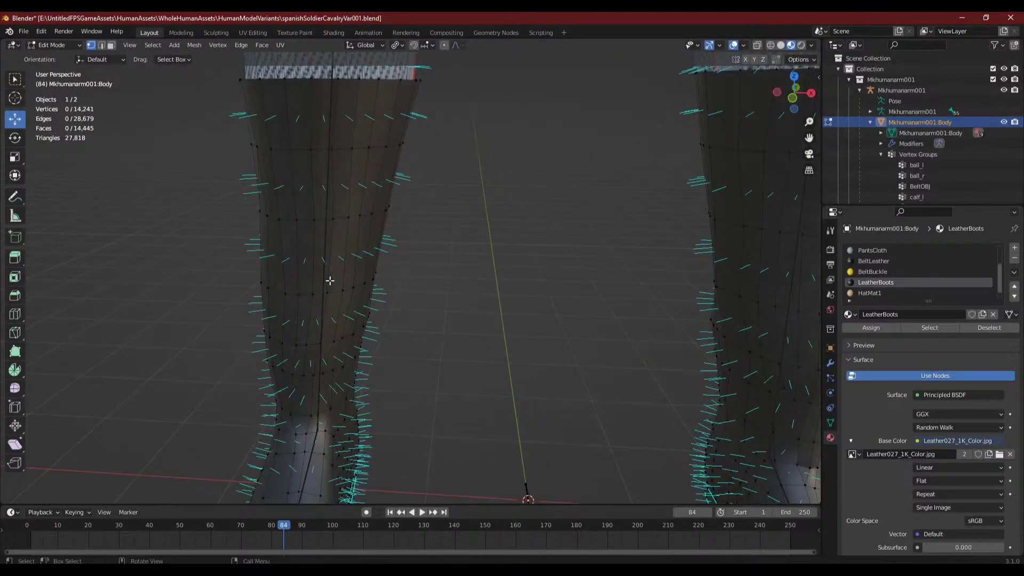
pyautogui.scroll(-8, 329, 280)
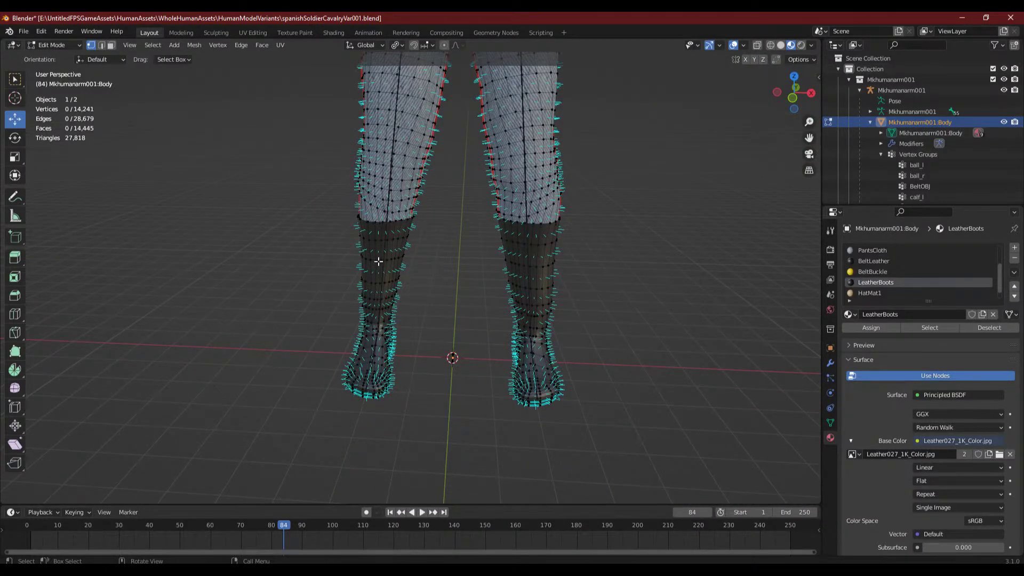
pyautogui.scroll(8, 378, 261)
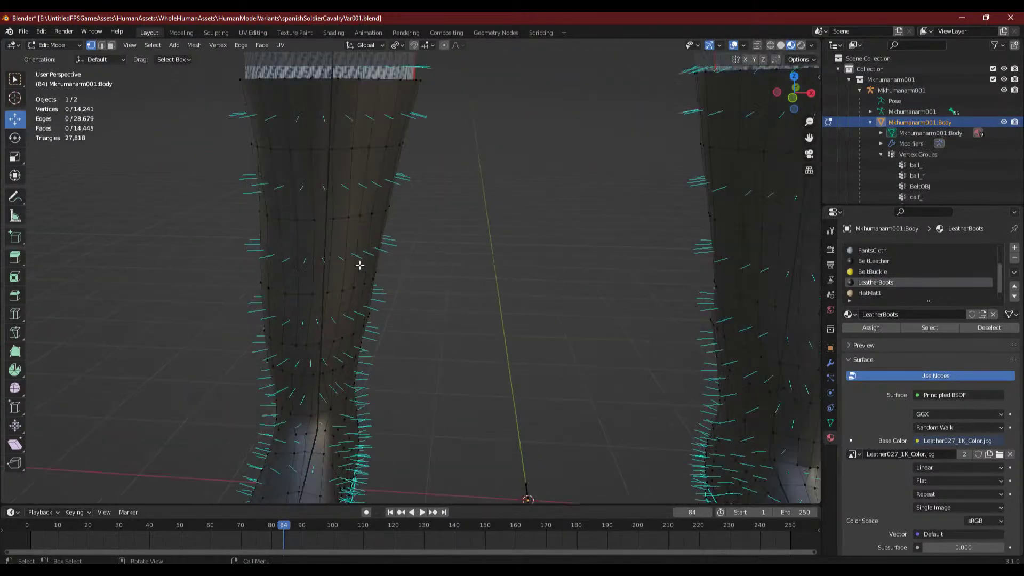
pyautogui.moveTo(360, 265); pyautogui.dragTo(379, 294, button='middle')
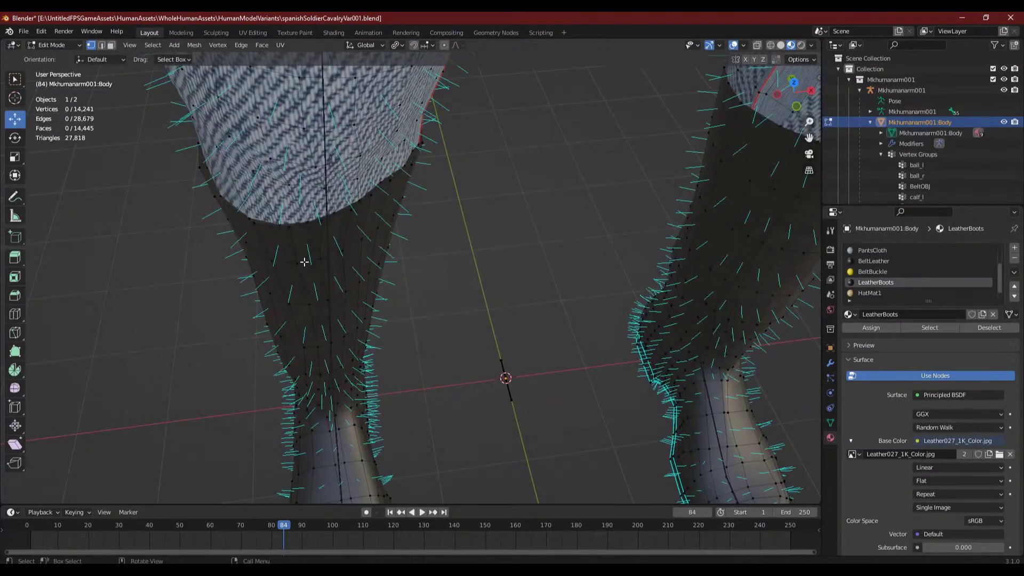
# - Select the edge loop around the top rim of the leather boot, just below the denim trouser leg
pyautogui.moveTo(304, 258); pyautogui.dragTo(353, 270, button='middle')
pyautogui.scroll(2, 353, 271)
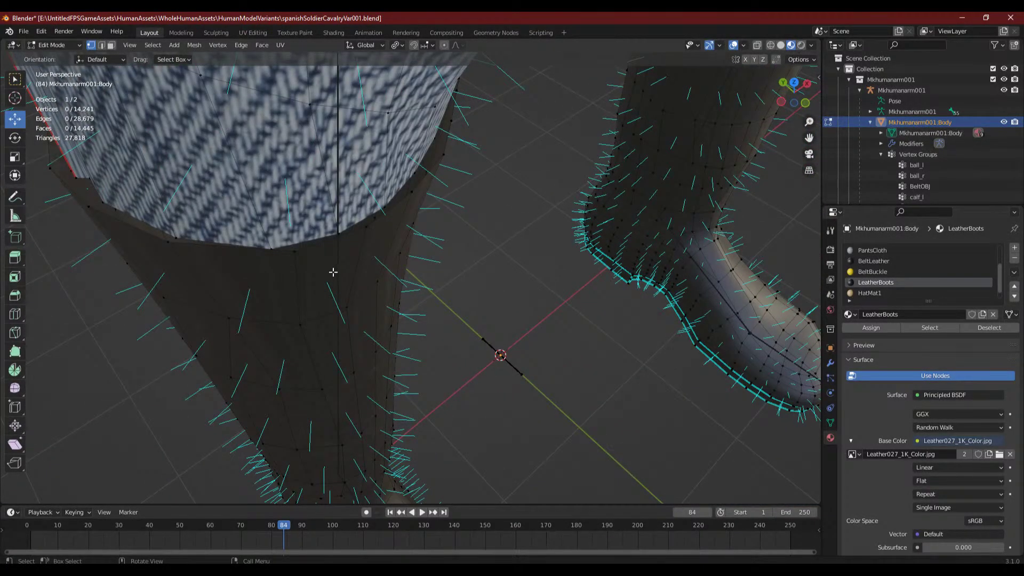
pyautogui.scroll(-5, 332, 272)
pyautogui.moveTo(357, 311); pyautogui.dragTo(305, 290, button='middle')
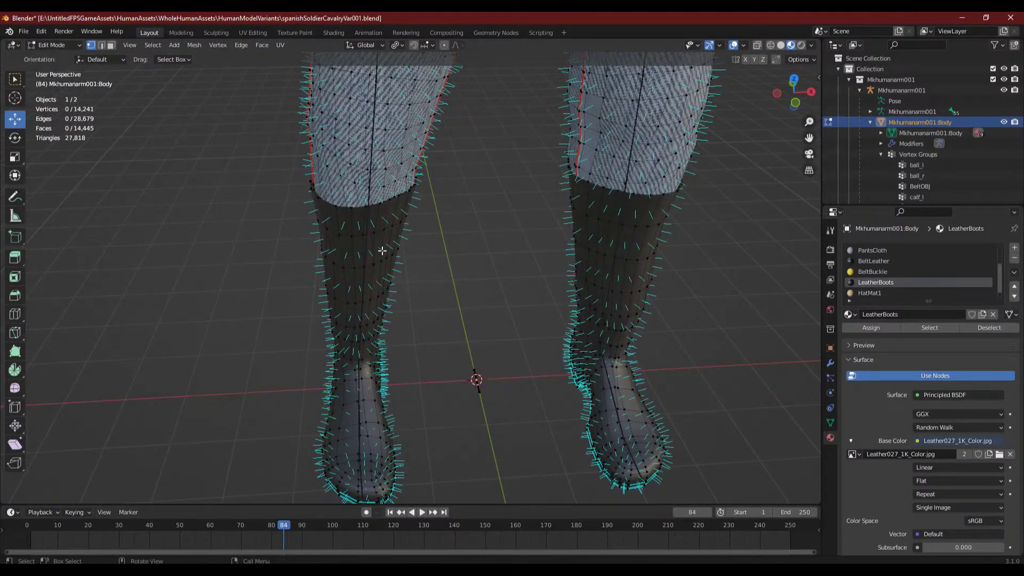
pyautogui.scroll(6, 368, 251)
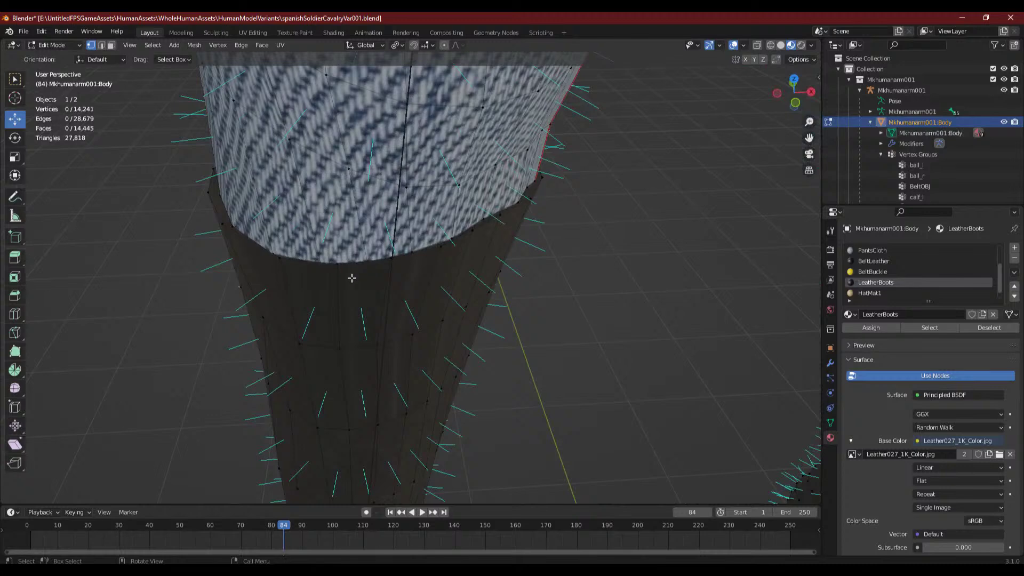
pyautogui.keyDown('alt'); pyautogui.click(331, 278); pyautogui.keyUp('alt')
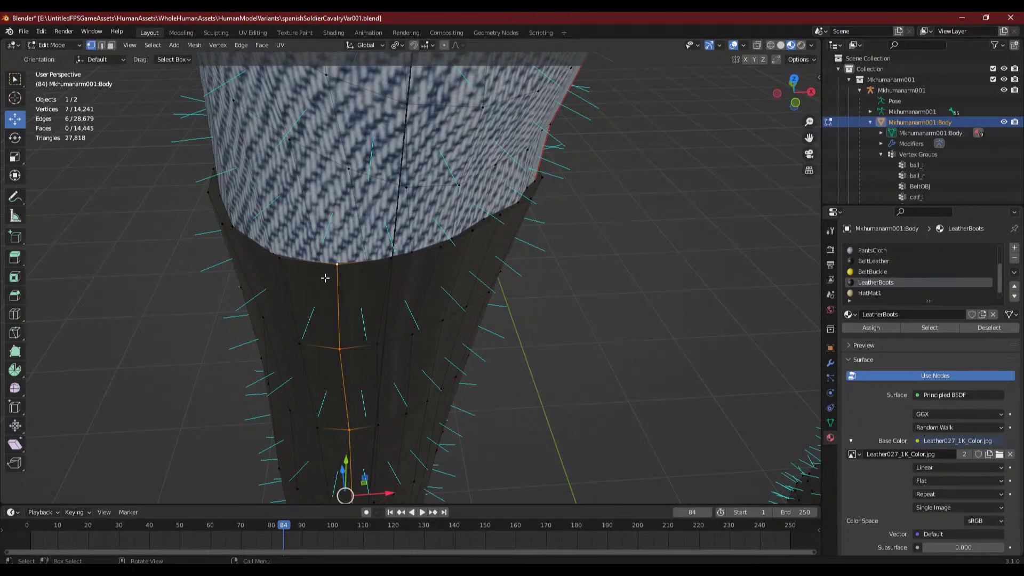
pyautogui.keyDown('alt'); pyautogui.click(299, 268); pyautogui.keyUp('alt')
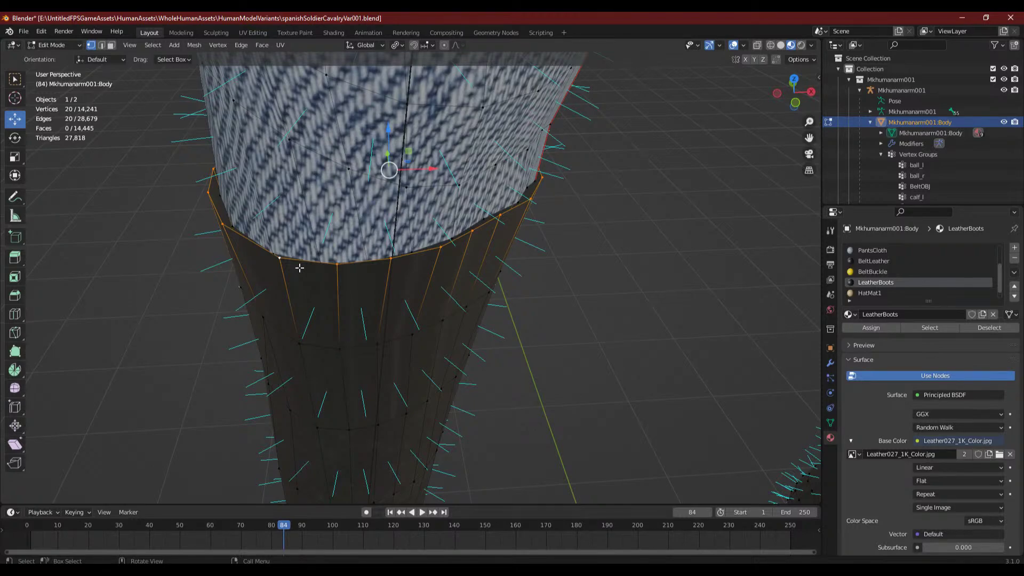
pyautogui.scroll(-3, 299, 267)
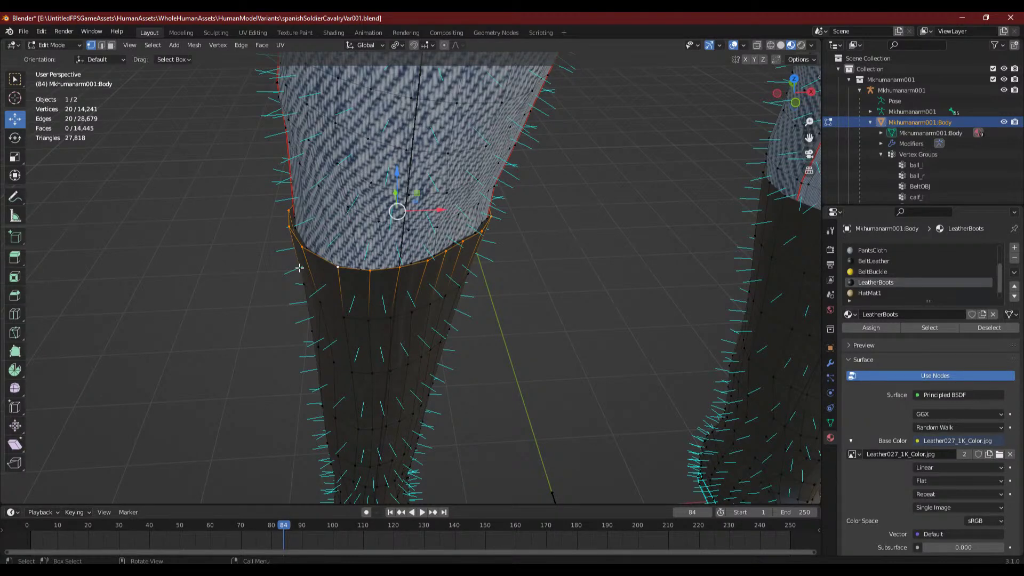
# - Switch to Chrome, close the Castillo San Felipe map tab, and search Google for "trail of tears" in a new tab
pyautogui.click(319, 572)
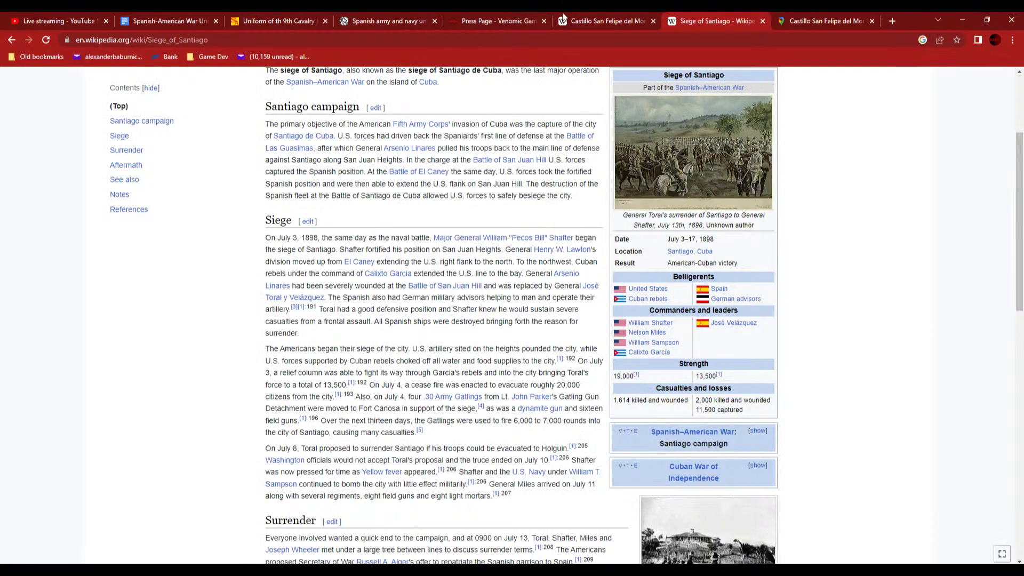
pyautogui.click(871, 20)
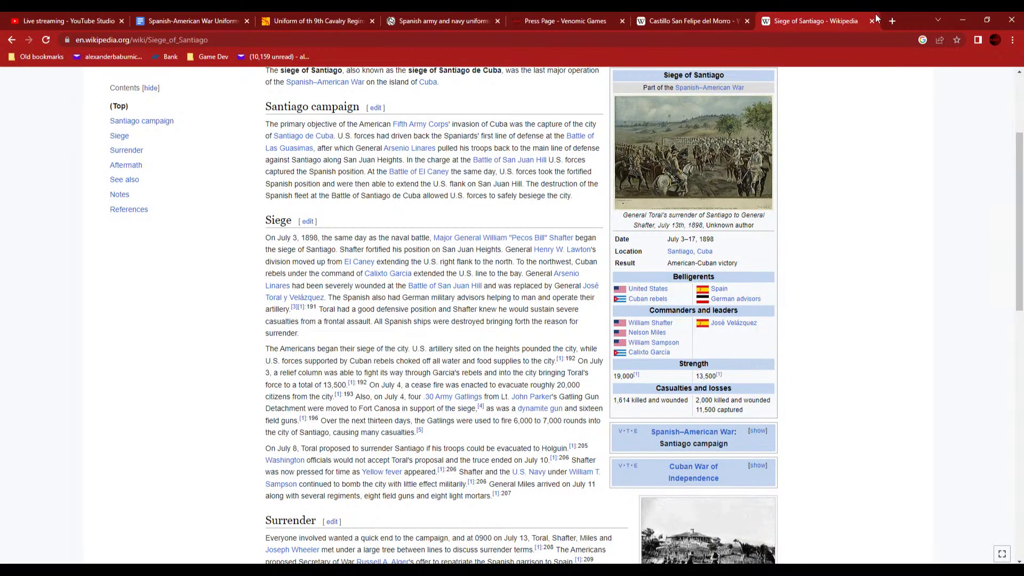
pyautogui.click(890, 17)
pyautogui.write('trail of tears')
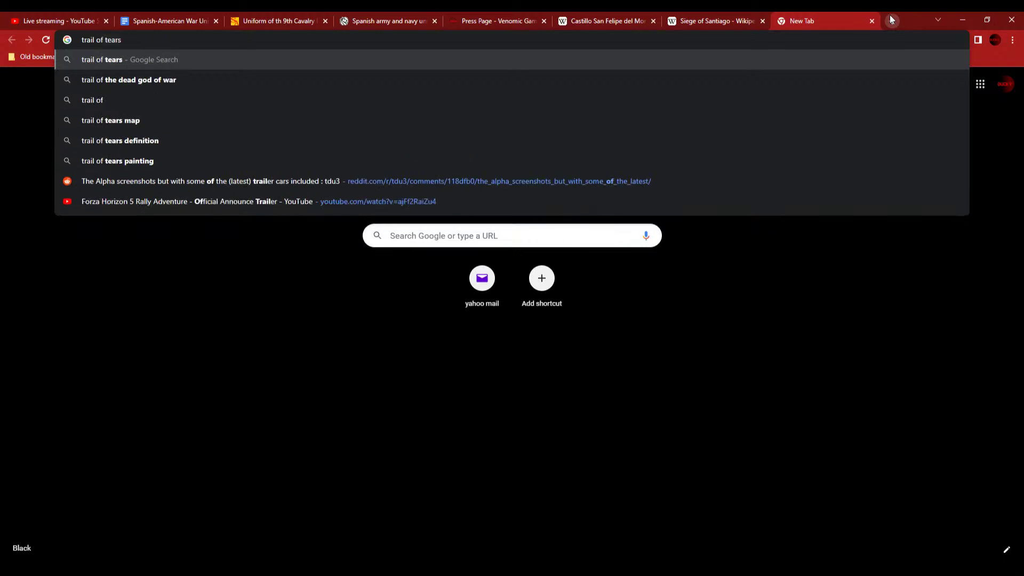
pyautogui.press('Return')
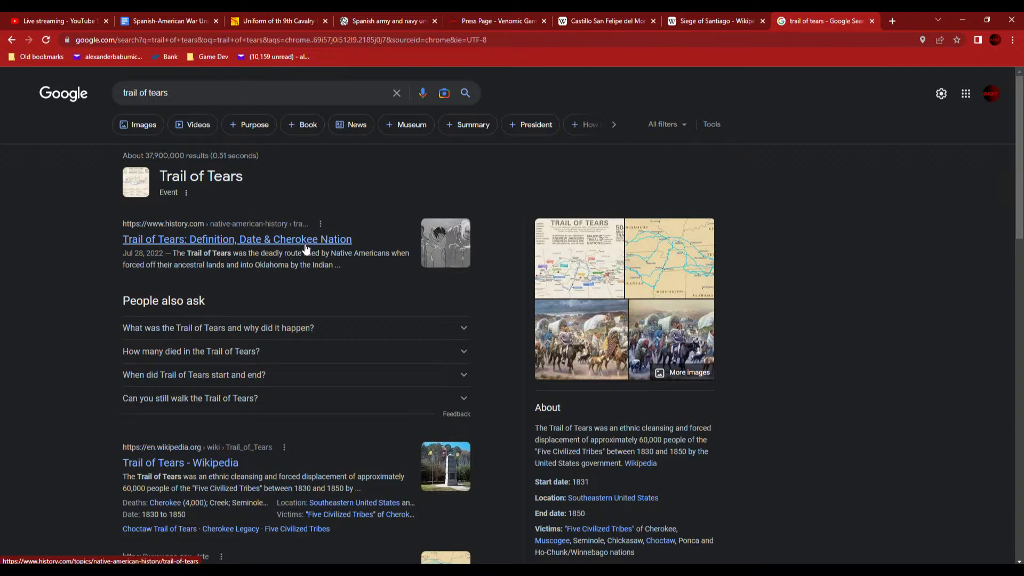
# - Open the Wikipedia article on the Trail of Tears and read its introduction
pyautogui.click(221, 462)
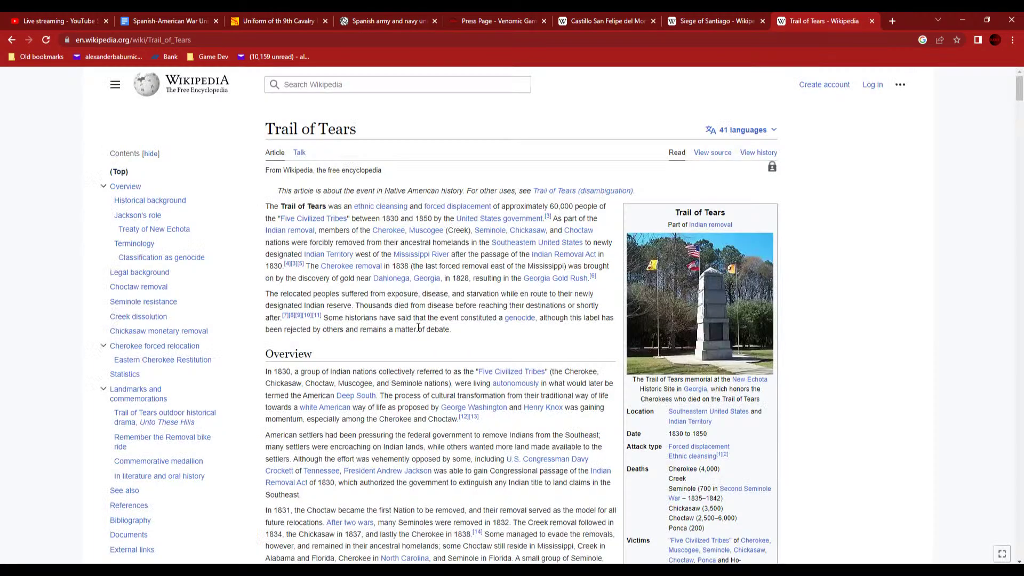
pyautogui.scroll(-3, 418, 327)
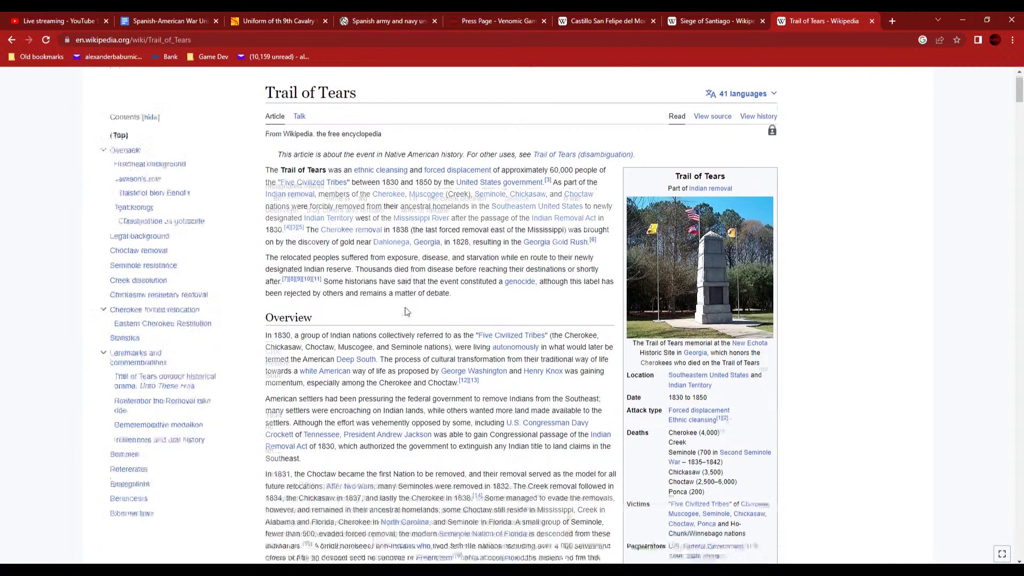
pyautogui.scroll(3, 408, 312)
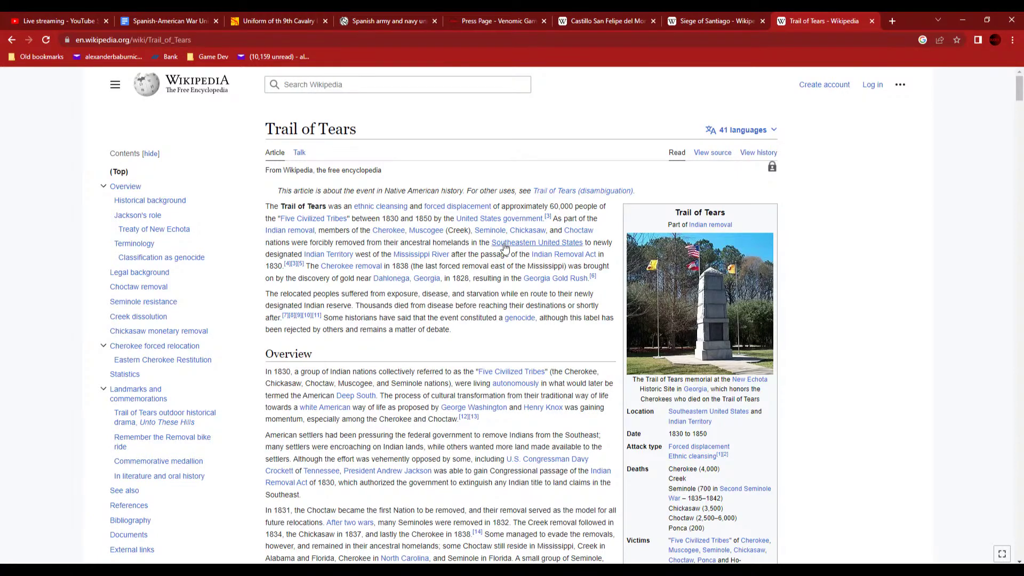
pyautogui.moveTo(515, 249)
# - Switch back to Blender, clear the boot rim selection, and inspect both boots from behind
pyautogui.hotkey('alt', 'Tab')
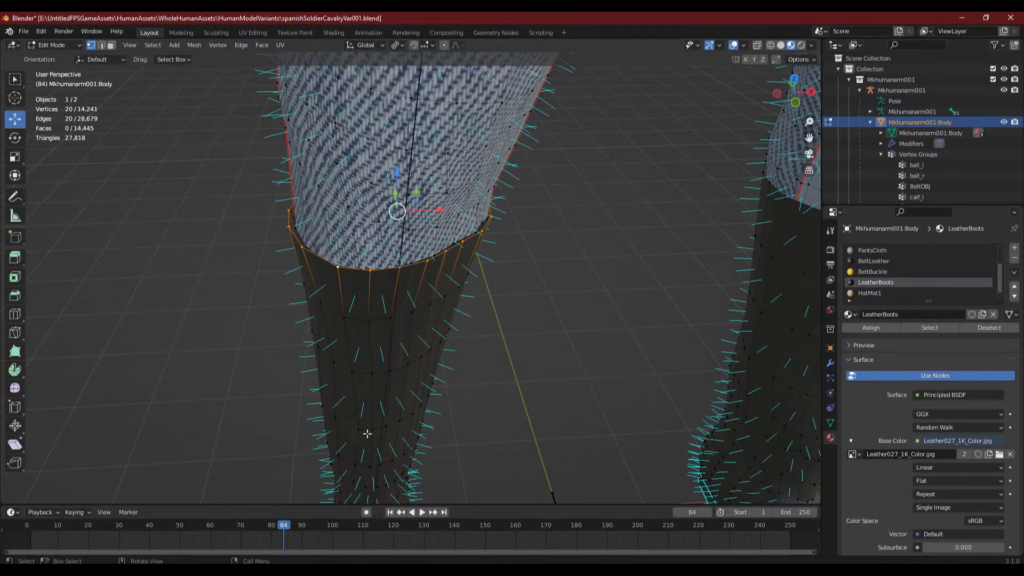
pyautogui.hotkey('alt', 'a')
pyautogui.moveTo(498, 370); pyautogui.dragTo(691, 386, button='middle')
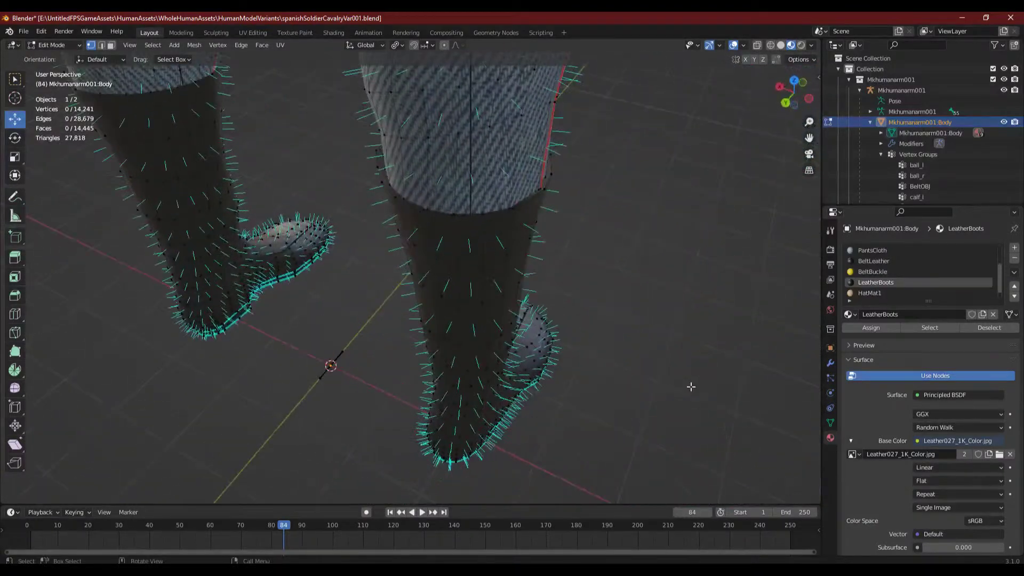
pyautogui.moveTo(380, 247); pyautogui.dragTo(448, 238, button='middle')
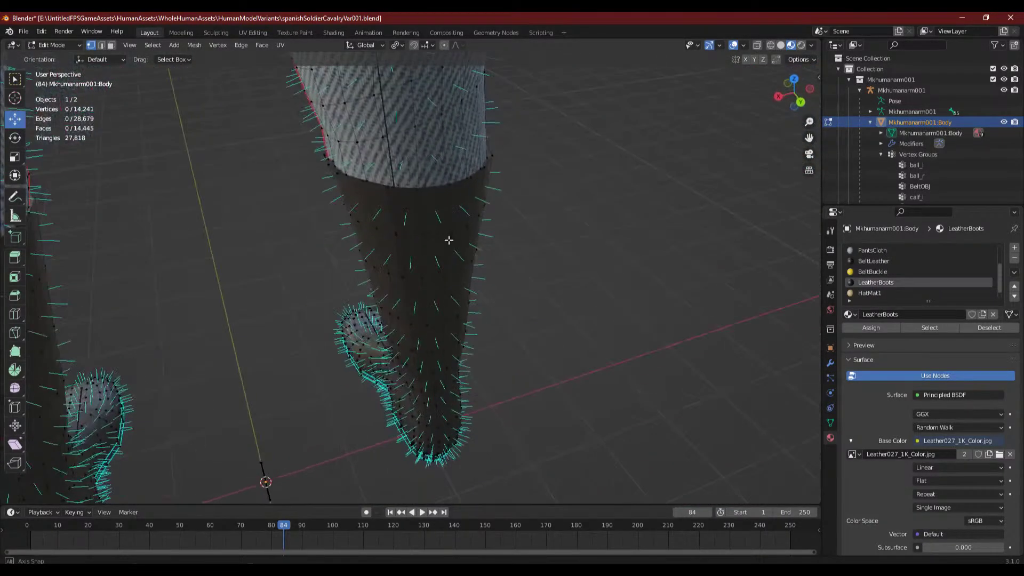
# - Switch to Chrome and look through the Spanish-American War Weapons document down to the artillery table's final rows
pyautogui.hotkey('alt', 'Tab')
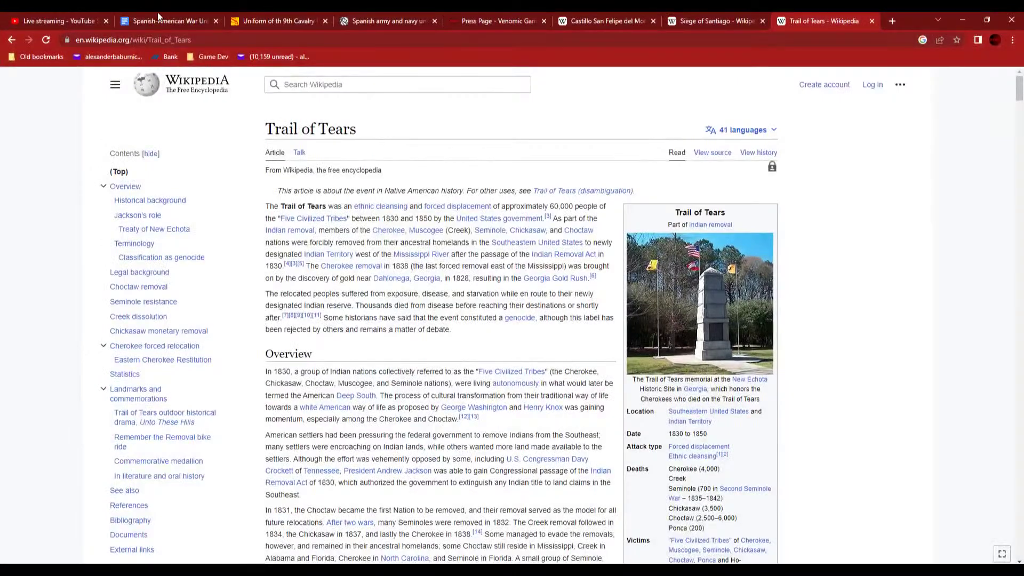
pyautogui.click(169, 19)
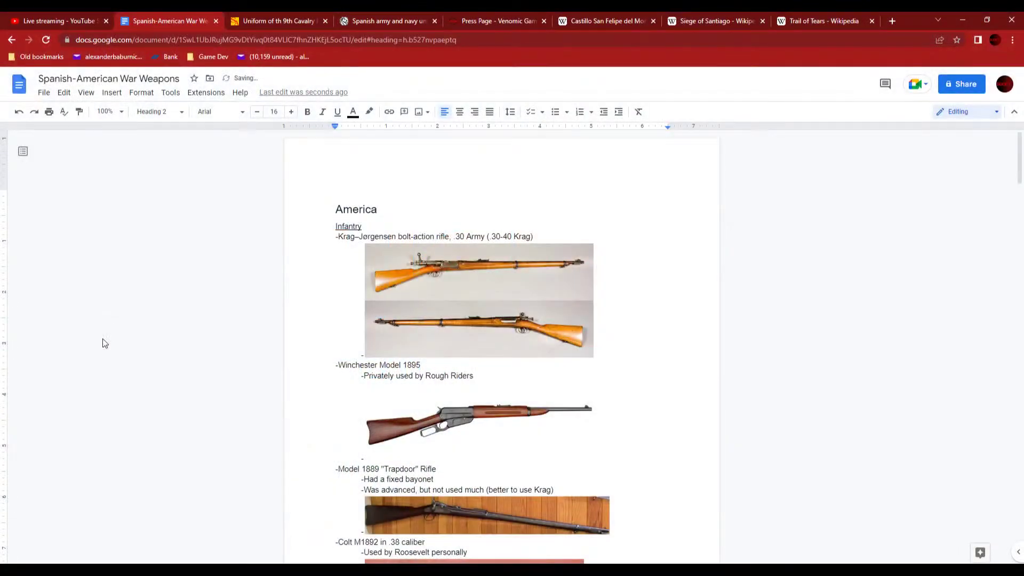
pyautogui.scroll(-5, 236, 335)
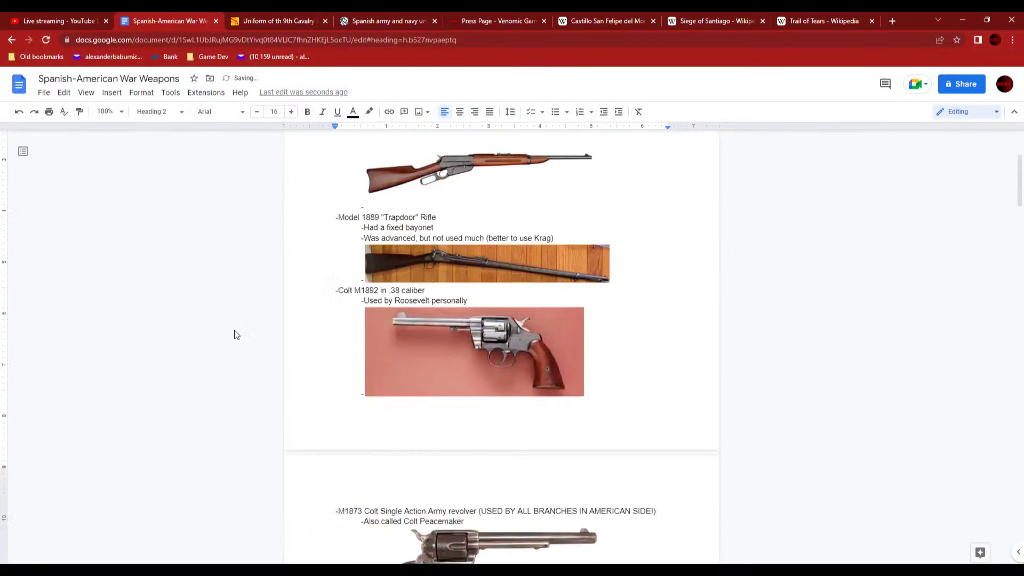
pyautogui.scroll(-20, 290, 334)
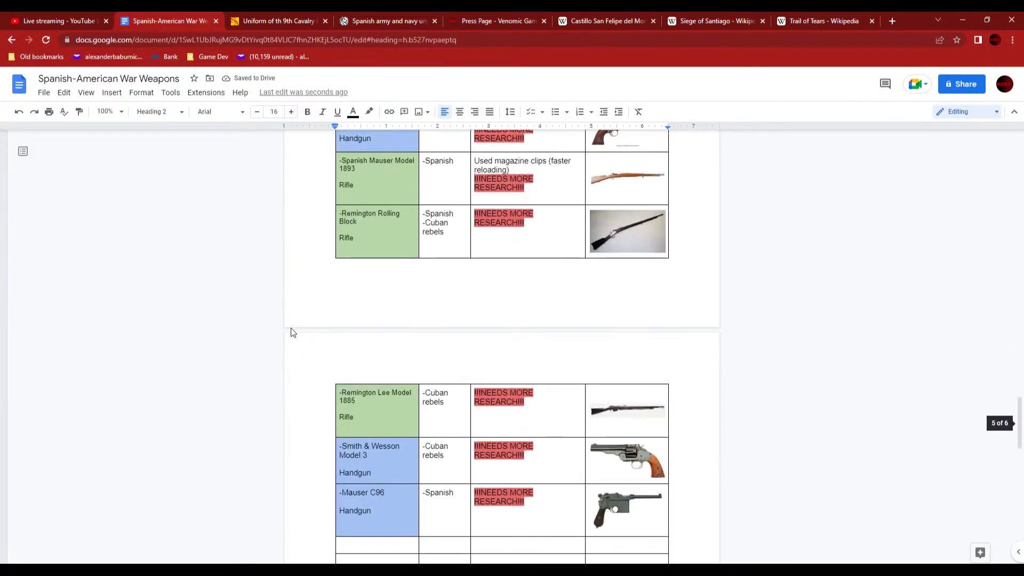
pyautogui.scroll(-15, 291, 332)
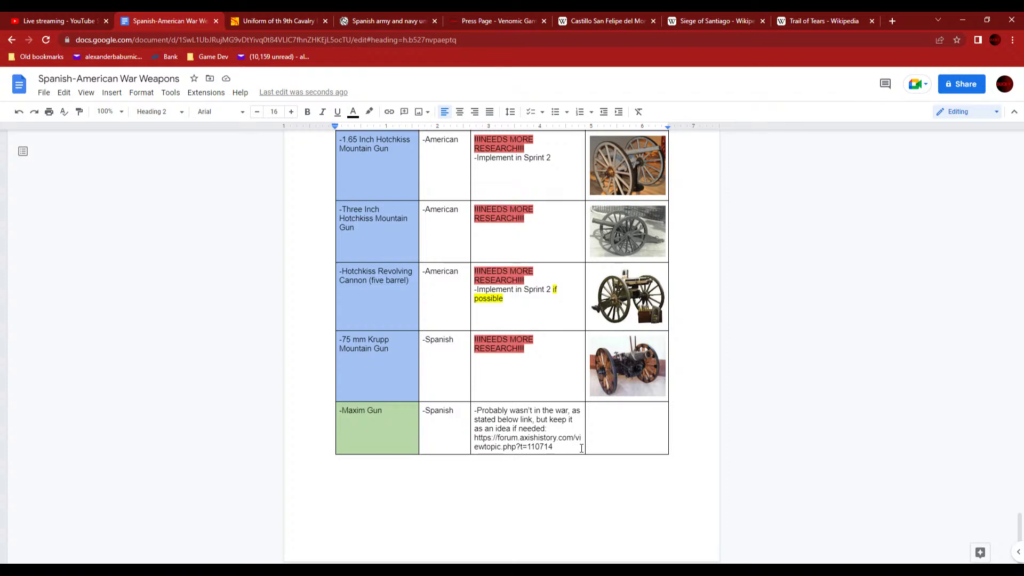
pyautogui.scroll(1, 521, 425)
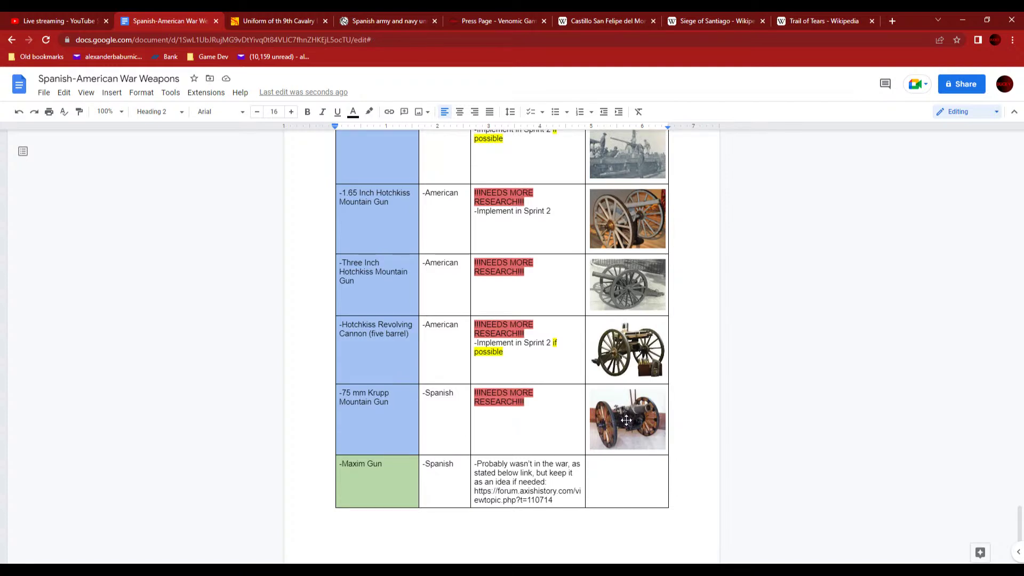
# - Copy the name "75 mm Krupp Mountain Gun" from its row in the artillery table
pyautogui.rightClick(628, 425)
pyautogui.click(256, 412)
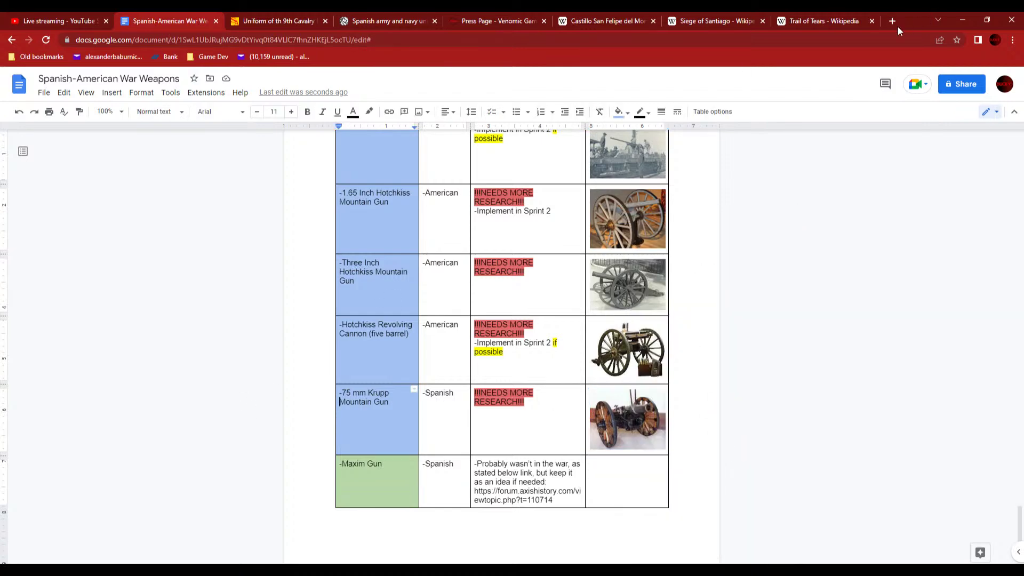
pyautogui.tripleClick(345, 395)
pyautogui.hotkey('ctrl', 'c')
pyautogui.rightClick(382, 407)
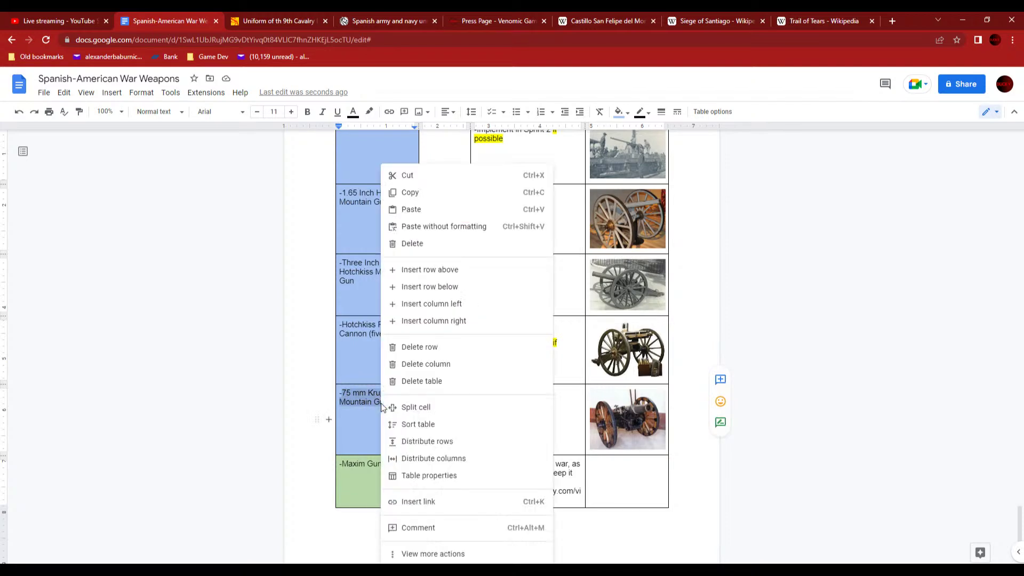
pyautogui.click(410, 192)
pyautogui.click(340, 280)
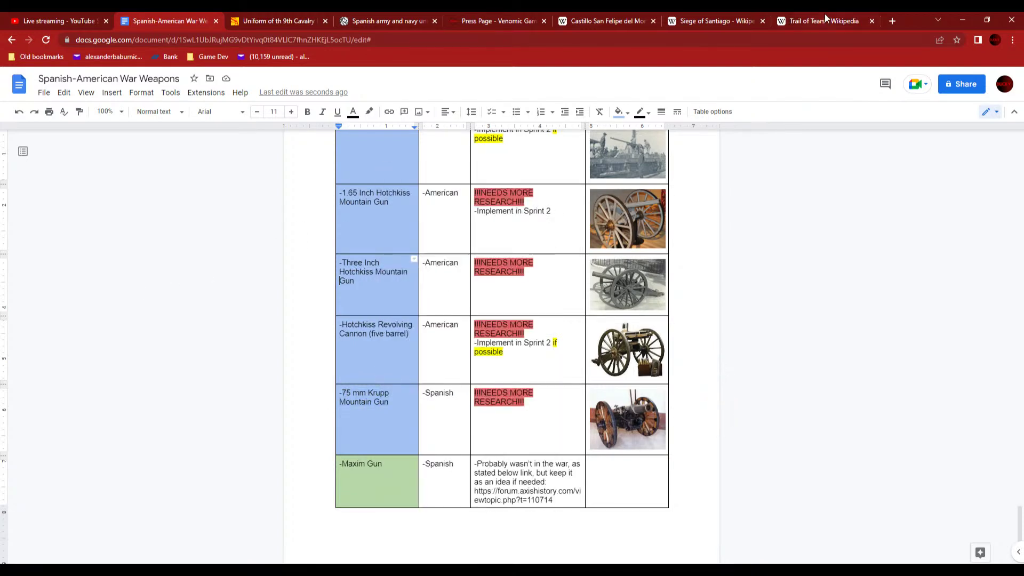
# - Search Google for the copied 75 mm Krupp Mountain Gun name and close the three open Wikipedia tabs
pyautogui.click(894, 18)
pyautogui.rightClick(675, 38)
pyautogui.click(705, 107)
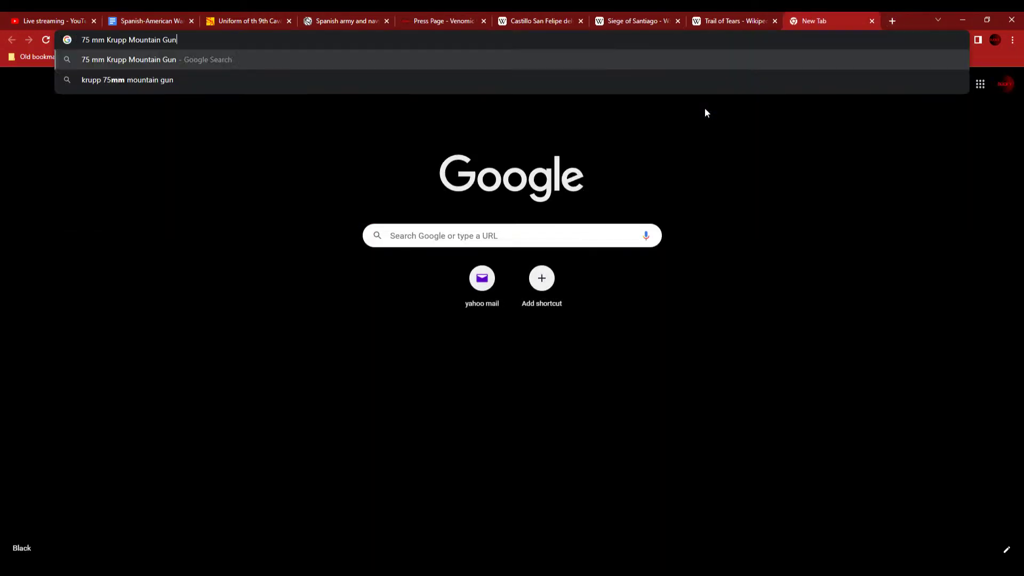
pyautogui.press('Return')
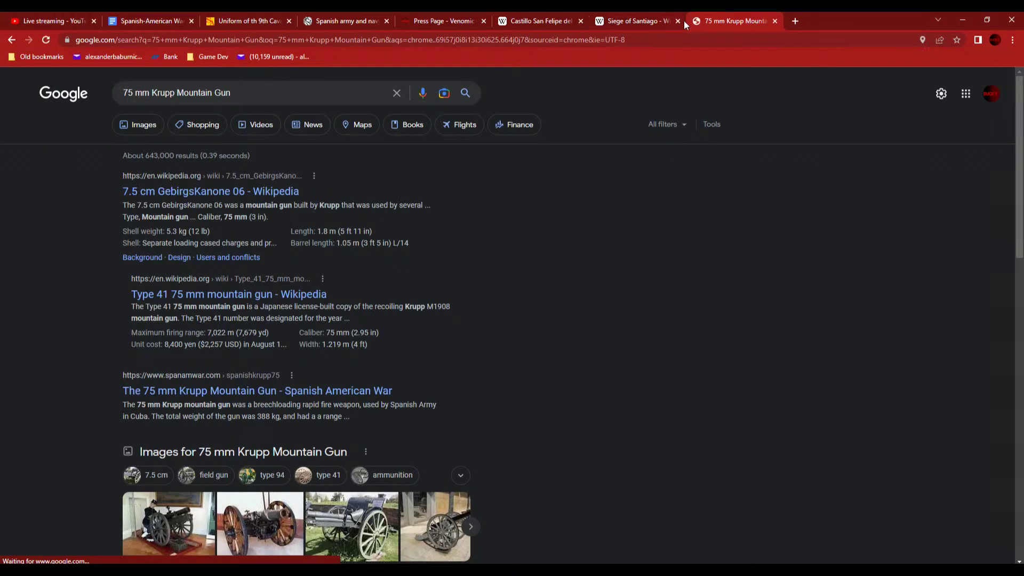
pyautogui.click(677, 21)
pyautogui.click(581, 23)
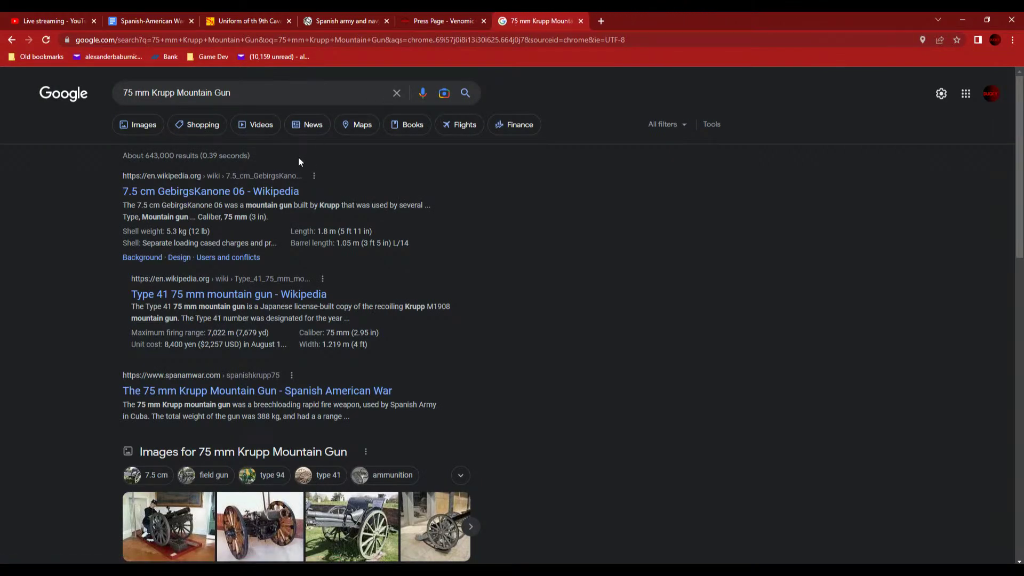
# - View the cannon photo from Wikipedia's 7.5 cm GebirgsKanone 06 article at full size, and close its tab
pyautogui.click(278, 190)
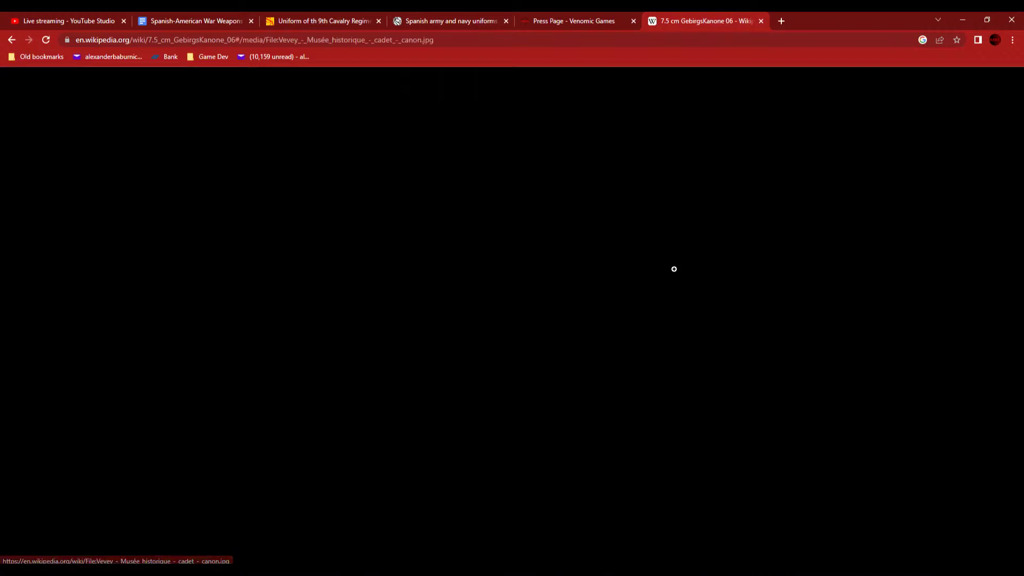
pyautogui.click(674, 272)
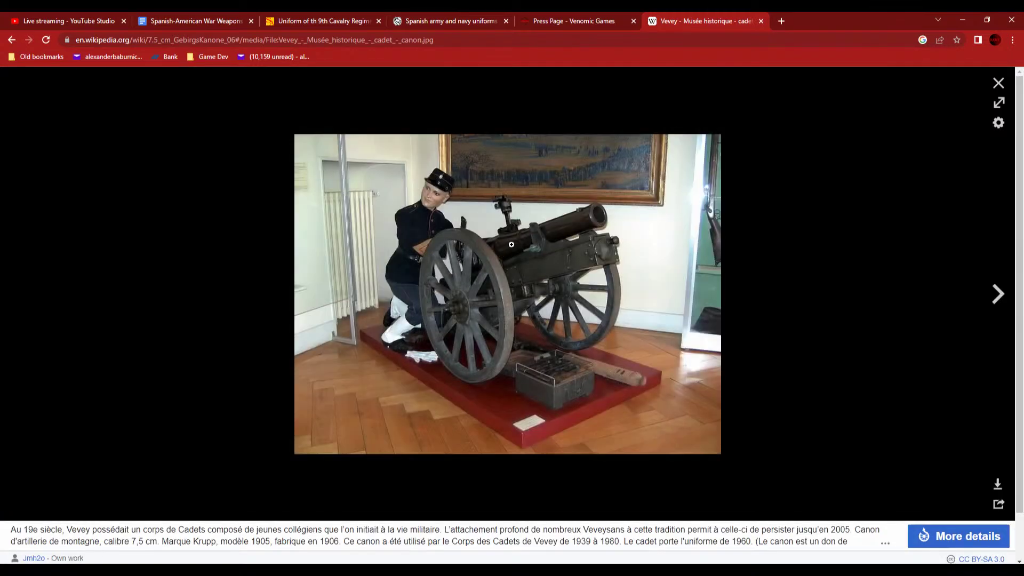
pyautogui.click(562, 240)
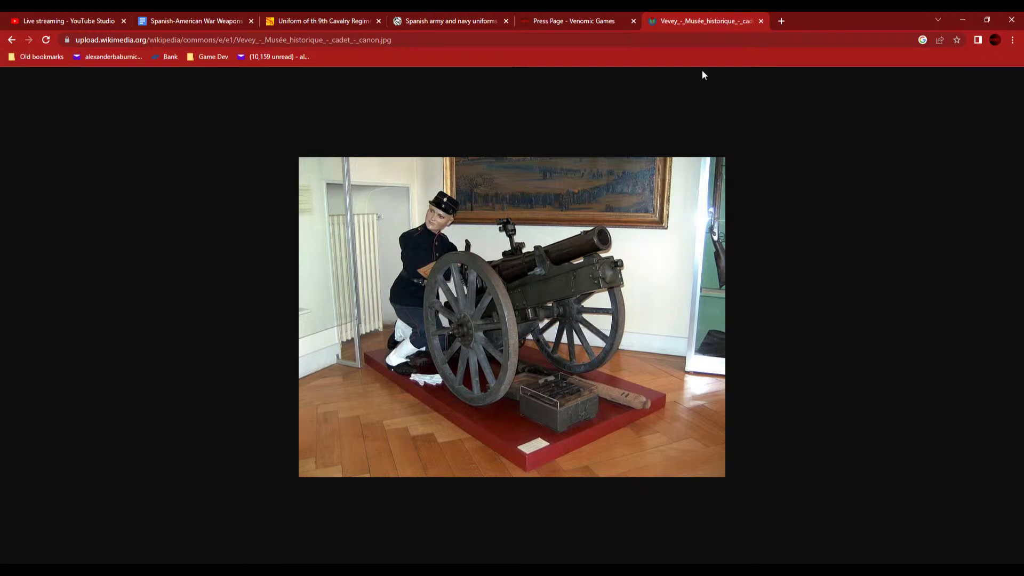
pyautogui.click(761, 21)
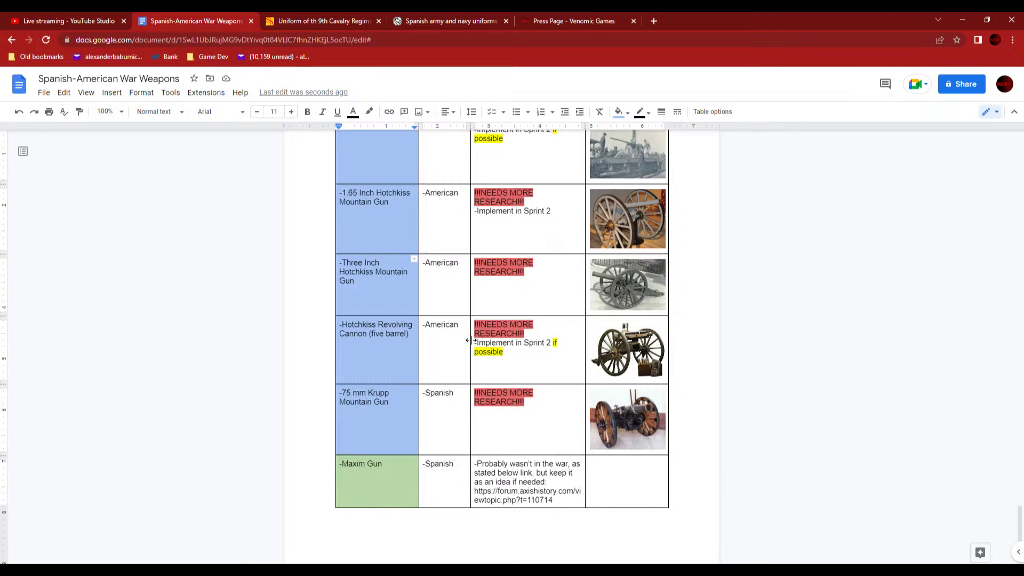
# - Review the artillery table's entries, from the Colt-Browning M1895 Machine Gun to the Maxim Gun
pyautogui.scroll(6, 470, 340)
pyautogui.scroll(-3, 469, 340)
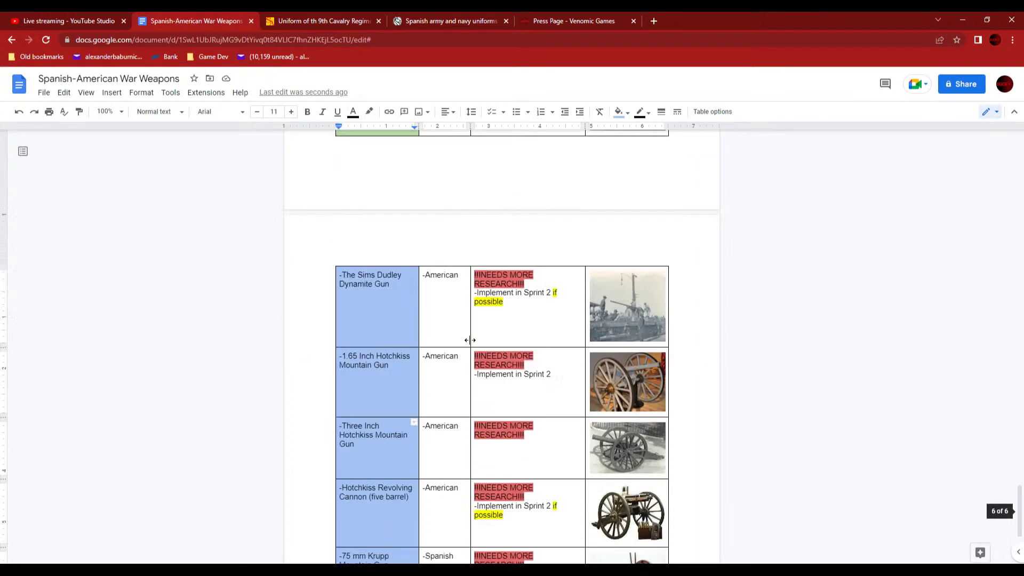
pyautogui.scroll(-2, 470, 340)
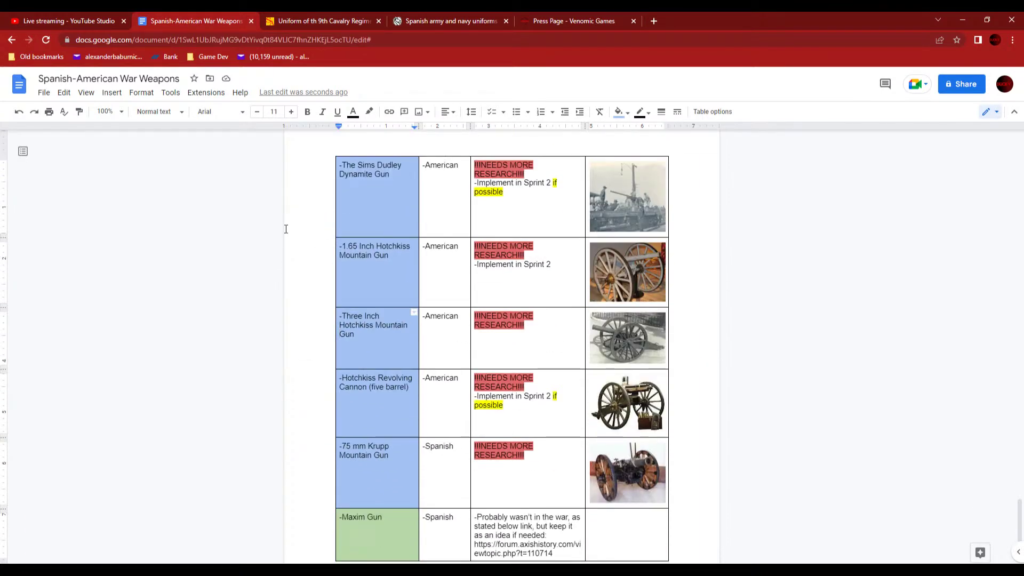
pyautogui.scroll(6, 286, 229)
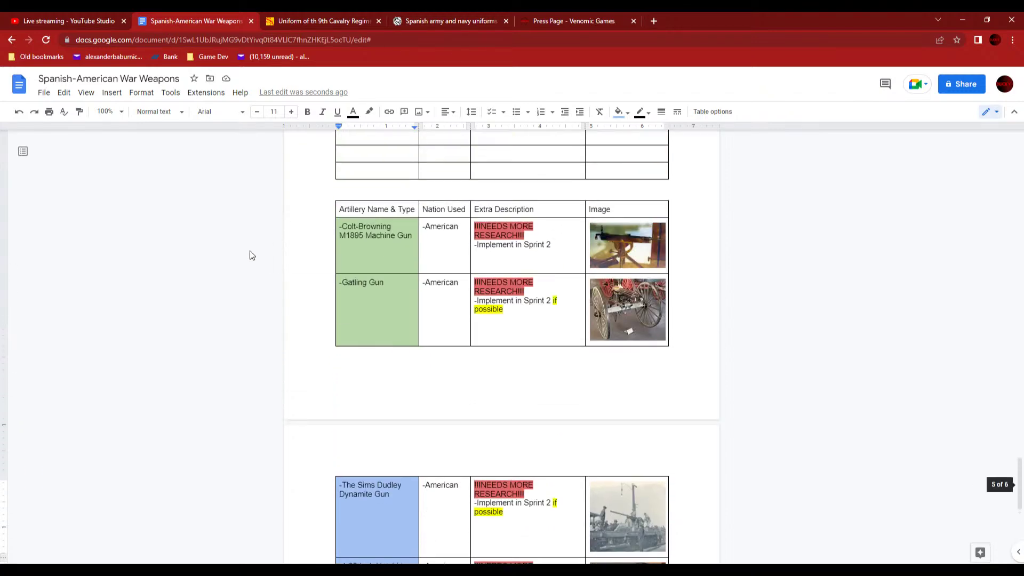
# - Copy the name "The Sims Dudley Dynamite Gun" from its row in the artillery table and search Google for it in a new tab
pyautogui.scroll(-4, 252, 255)
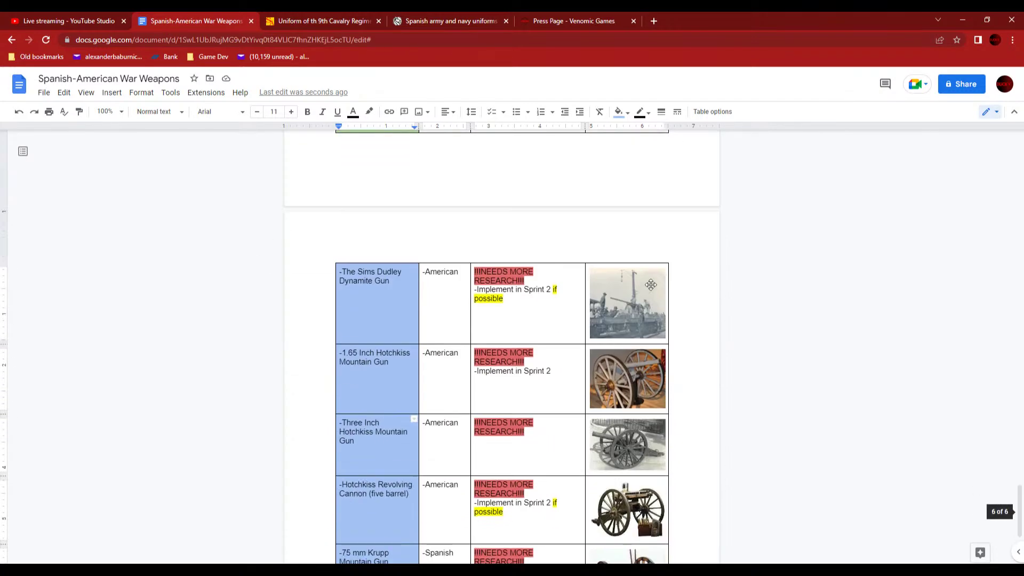
pyautogui.rightClick(351, 273)
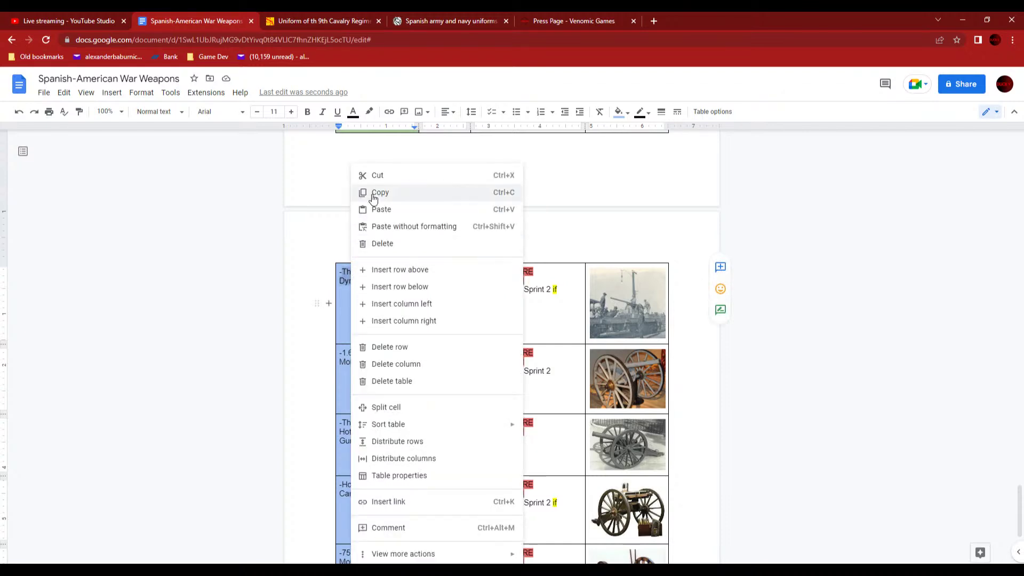
pyautogui.click(373, 192)
pyautogui.click(654, 21)
pyautogui.rightClick(652, 39)
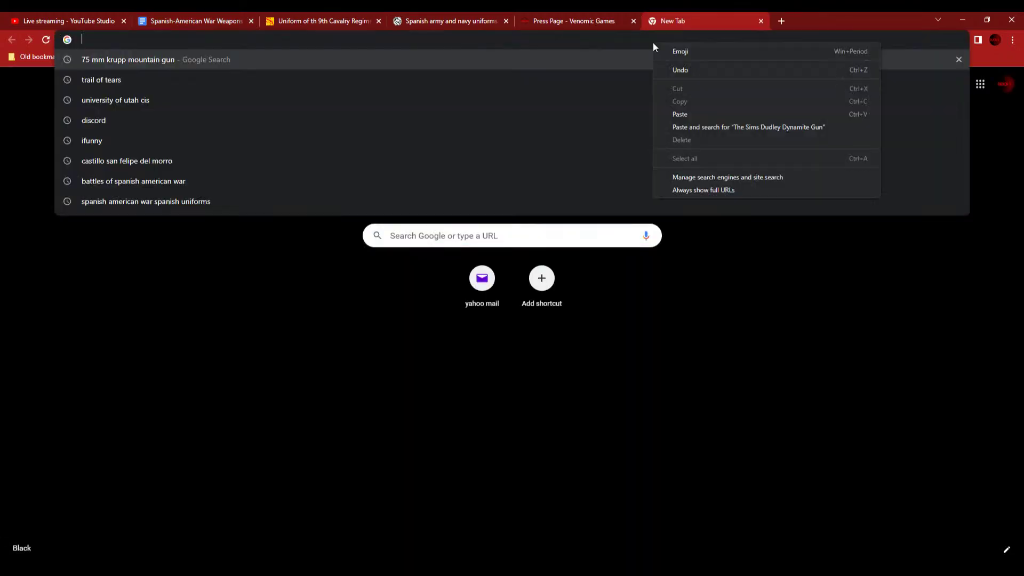
pyautogui.click(673, 112)
pyautogui.press('Return')
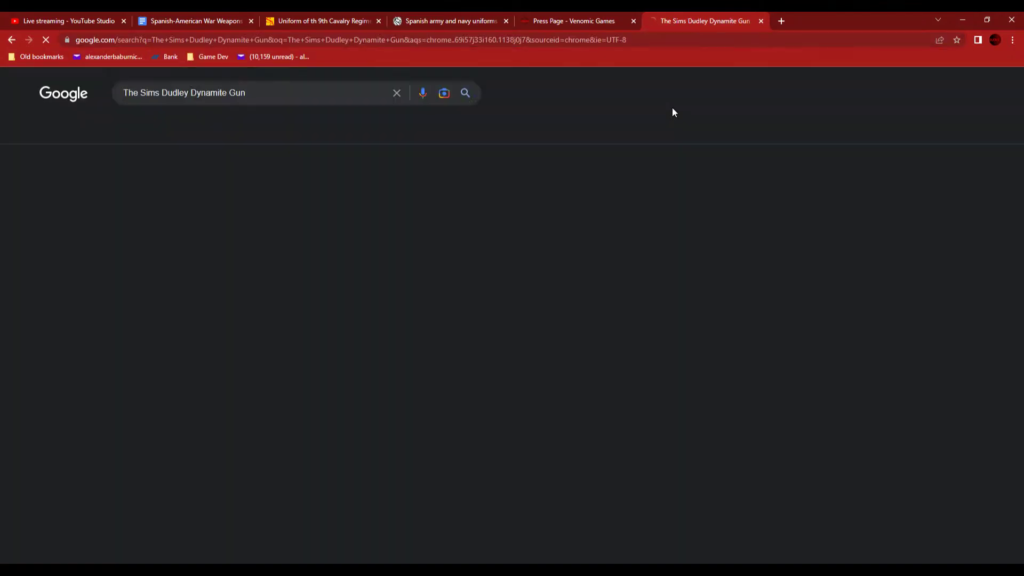
# - Look through the image results for the dynamite gun, previewing the Wikimedia Commons drawing and the 3D Warehouse model
pyautogui.click(148, 128)
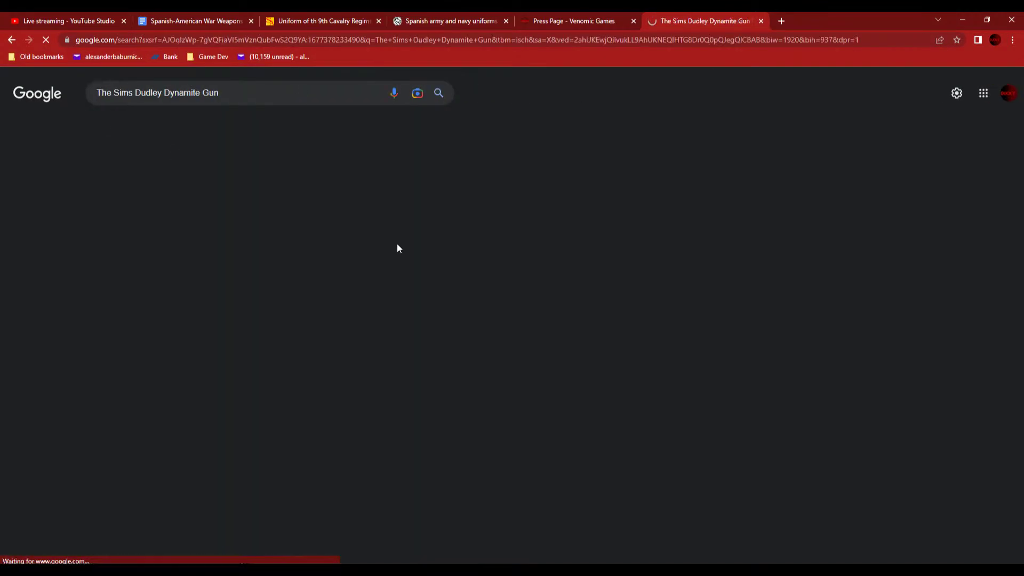
pyautogui.click(91, 258)
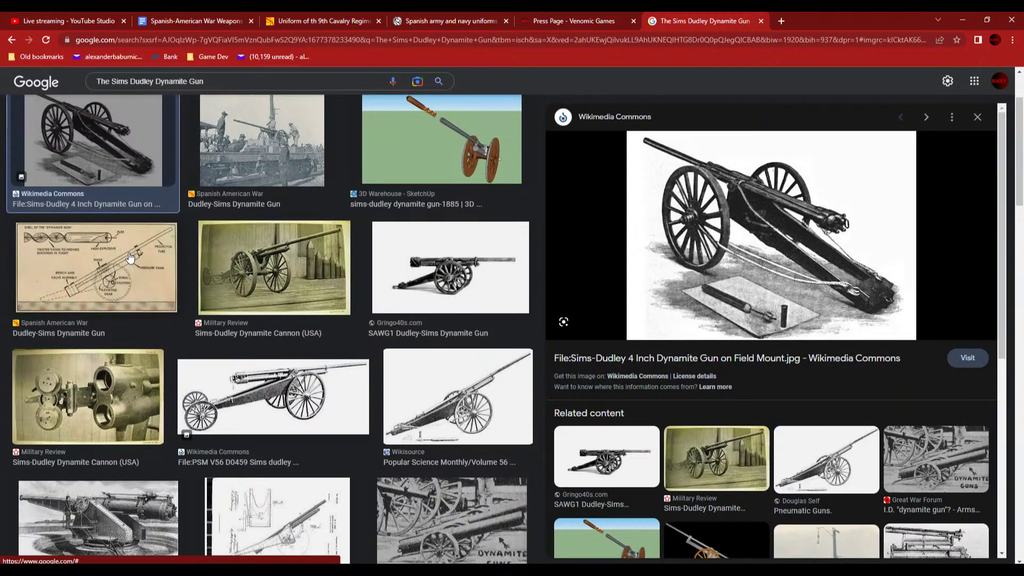
pyautogui.click(386, 163)
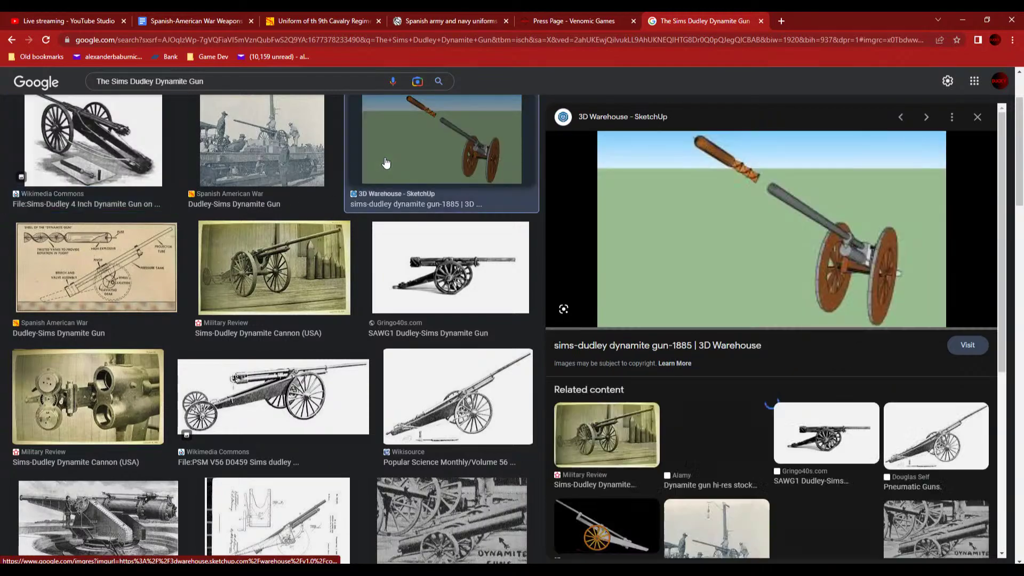
pyautogui.scroll(-5, 387, 163)
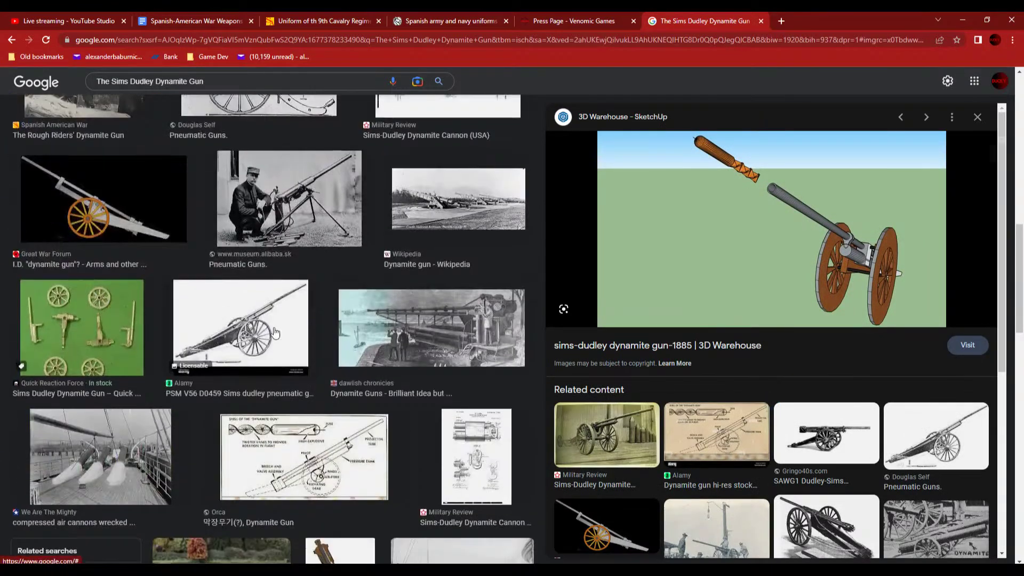
pyautogui.scroll(8, 180, 287)
pyautogui.scroll(1, 181, 287)
# - Preview the Spanish American War site's Dudley-Sims Dynamite Gun photo, open its source page and close that tab
pyautogui.click(223, 246)
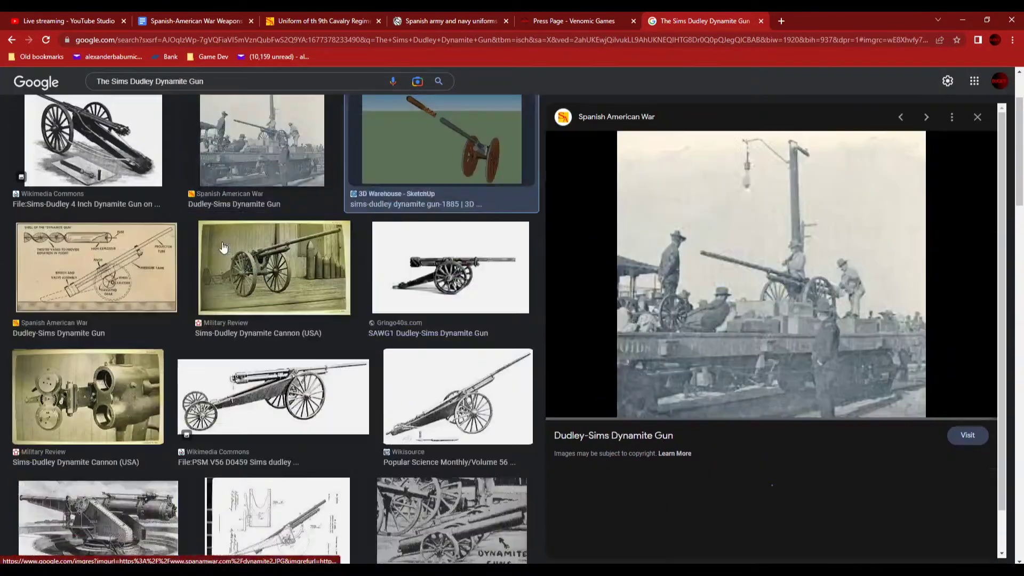
pyautogui.click(648, 440)
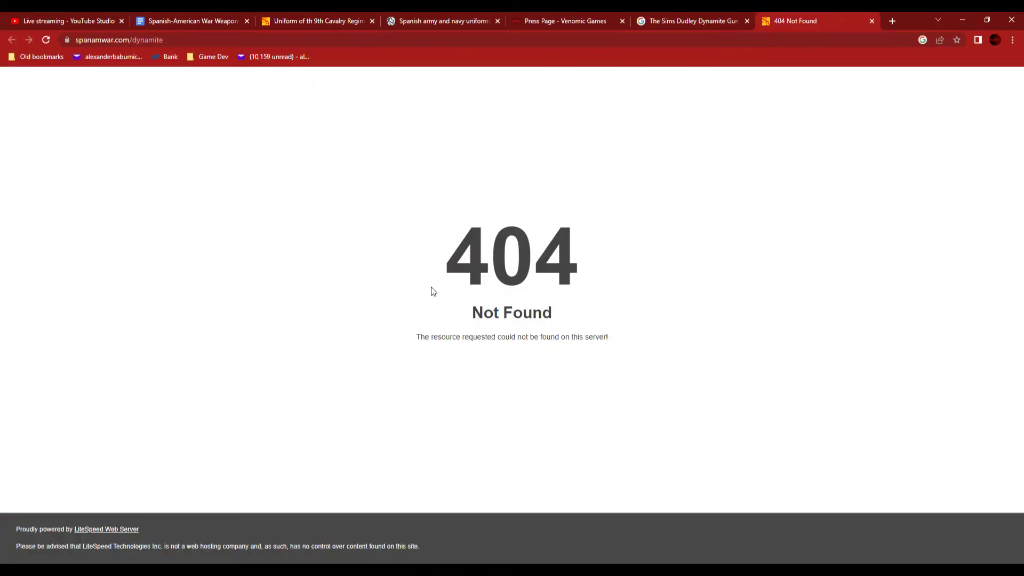
pyautogui.click(871, 20)
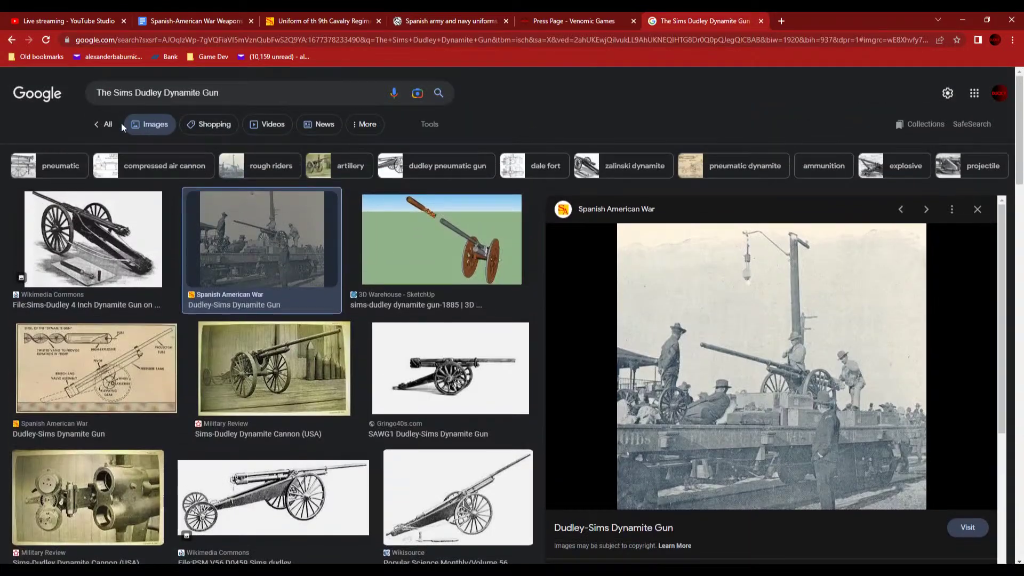
# - Return to the full web results for the Sims Dudley Dynamite Gun and look through them
pyautogui.click(109, 123)
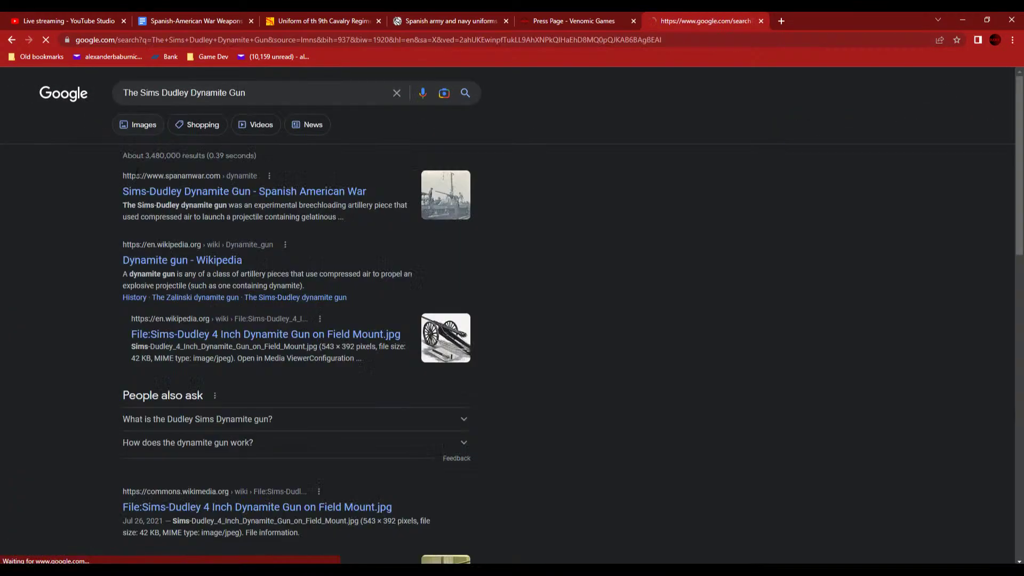
pyautogui.scroll(-4, 216, 300)
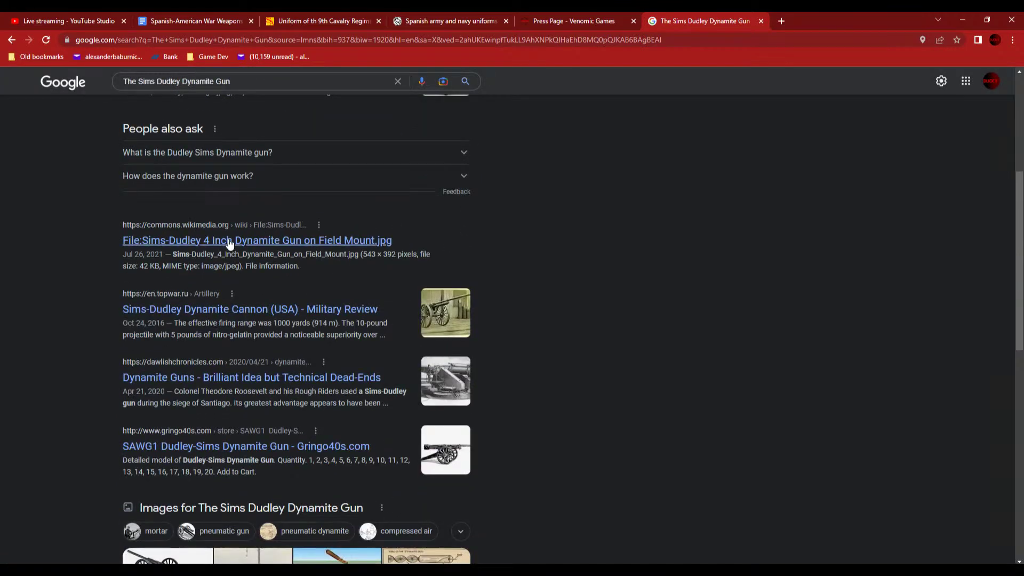
pyautogui.scroll(-7, 229, 254)
pyautogui.scroll(-5, 228, 254)
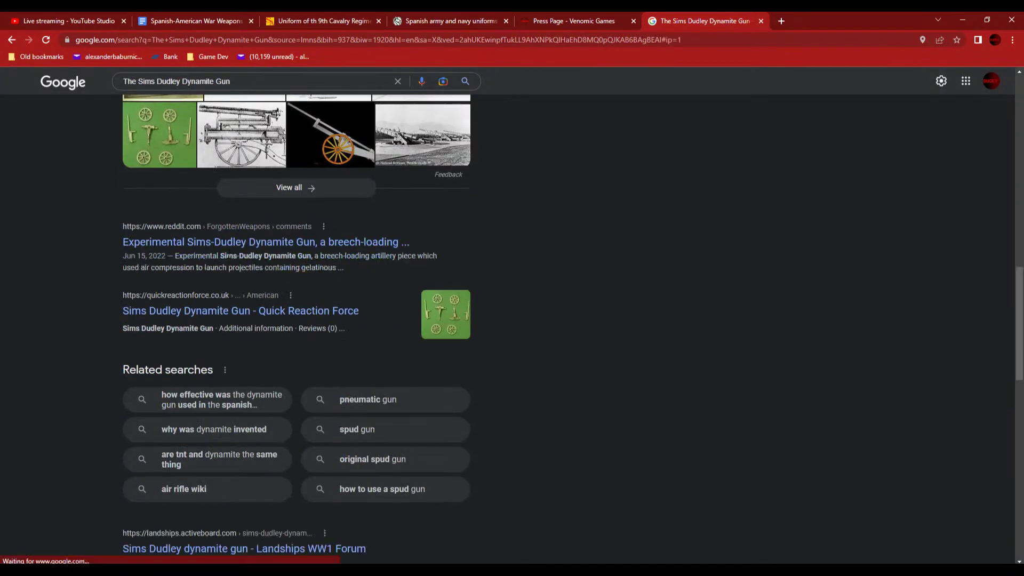
pyautogui.scroll(15, 228, 254)
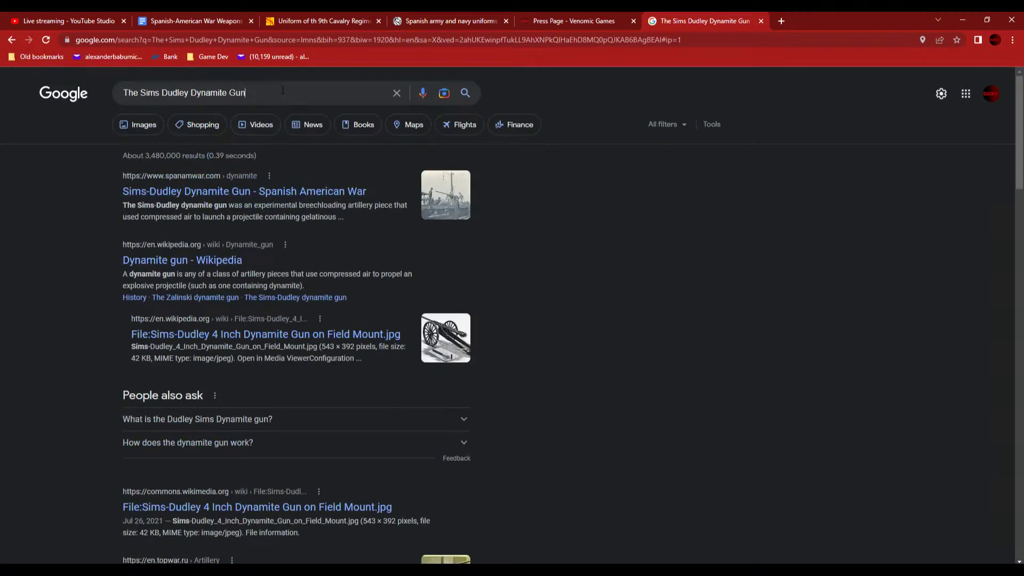
pyautogui.click(283, 91)
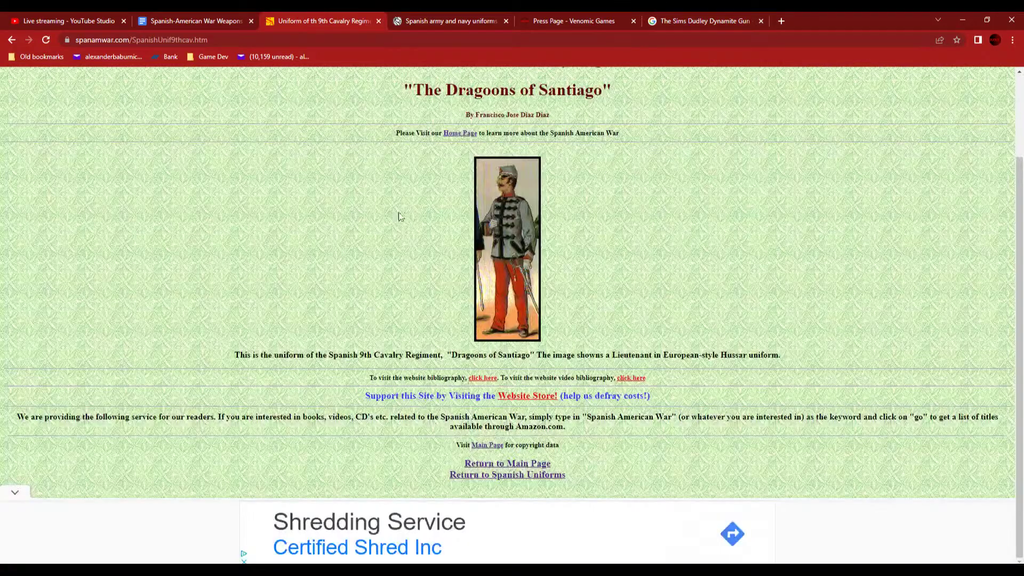
# - Go from the 9th Cavalry uniform page to the Spanish American War site's home page and look through its section links
pyautogui.click(461, 133)
pyautogui.scroll(-5, 264, 305)
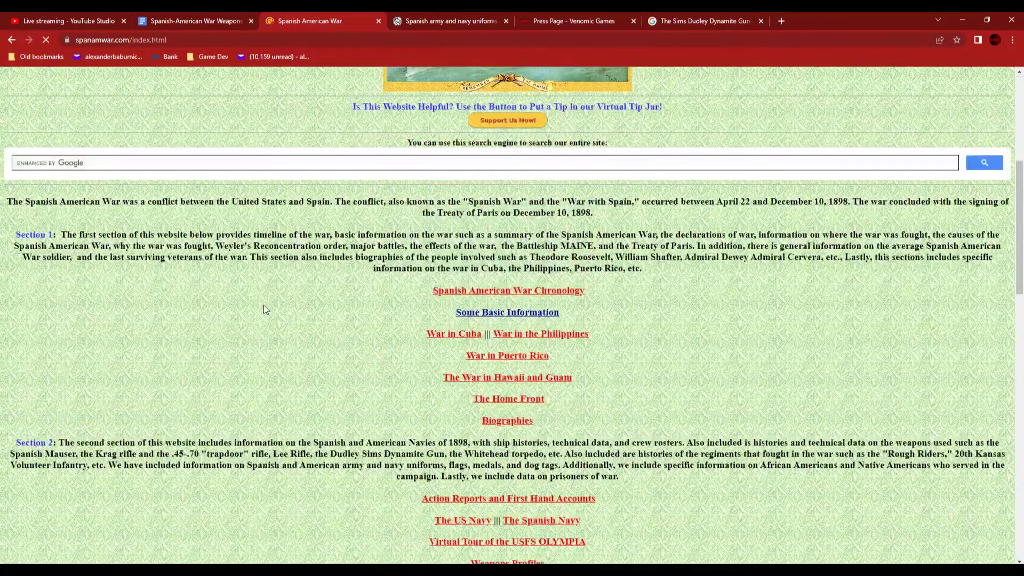
pyautogui.scroll(-7, 264, 305)
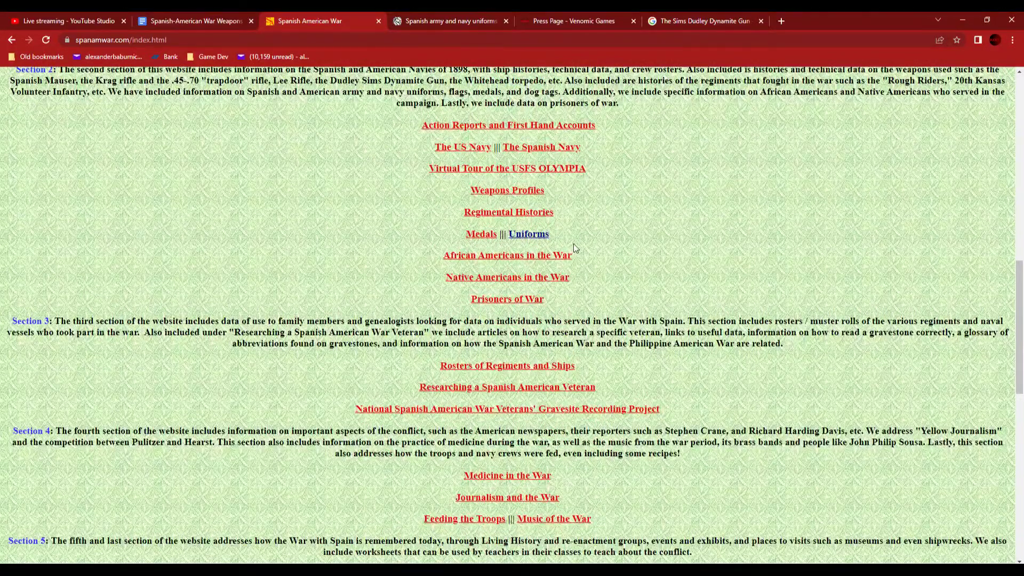
pyautogui.scroll(5, 576, 178)
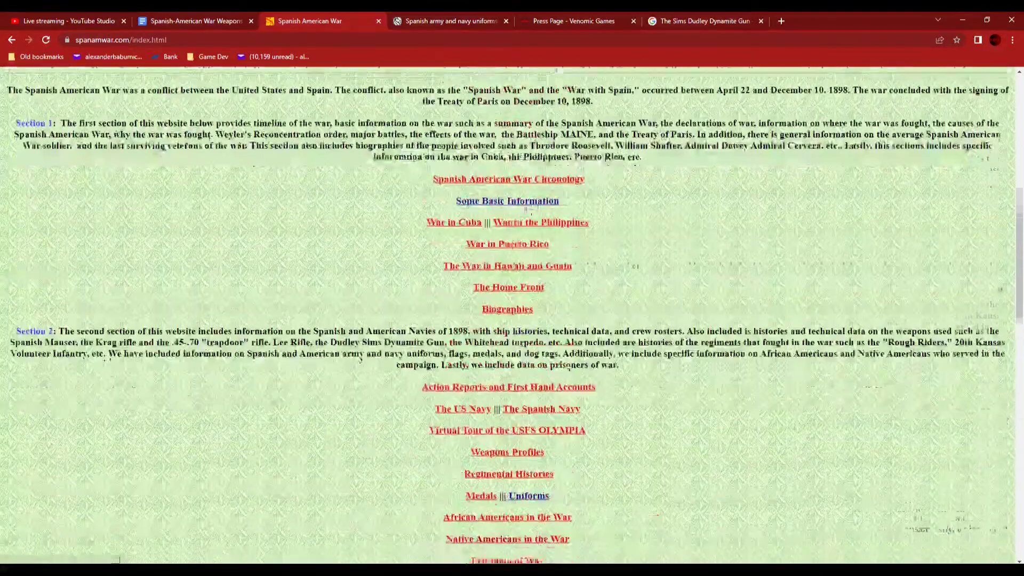
pyautogui.scroll(-6, 534, 296)
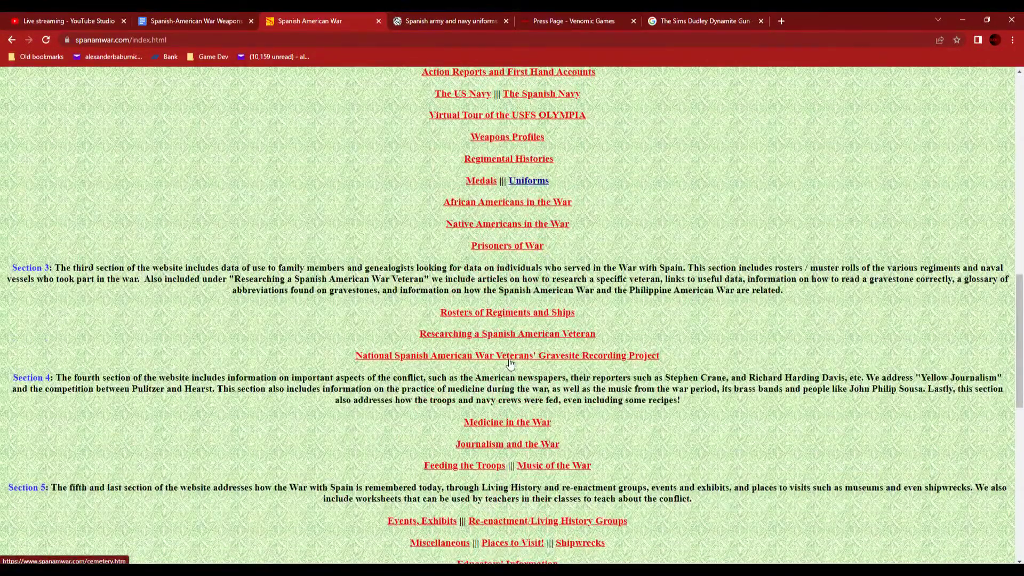
pyautogui.scroll(-3, 510, 363)
pyautogui.scroll(2, 501, 366)
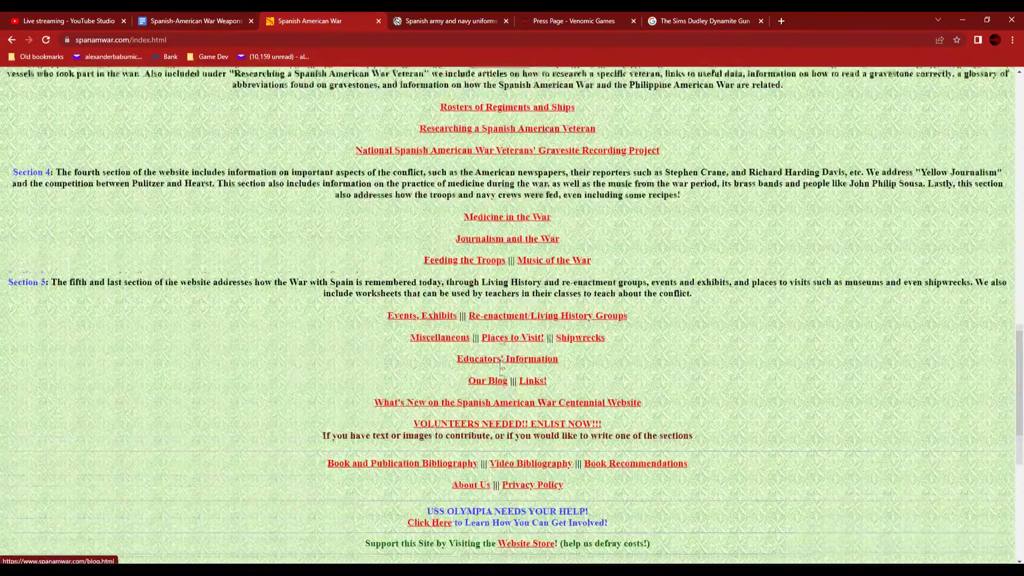
pyautogui.scroll(5, 500, 362)
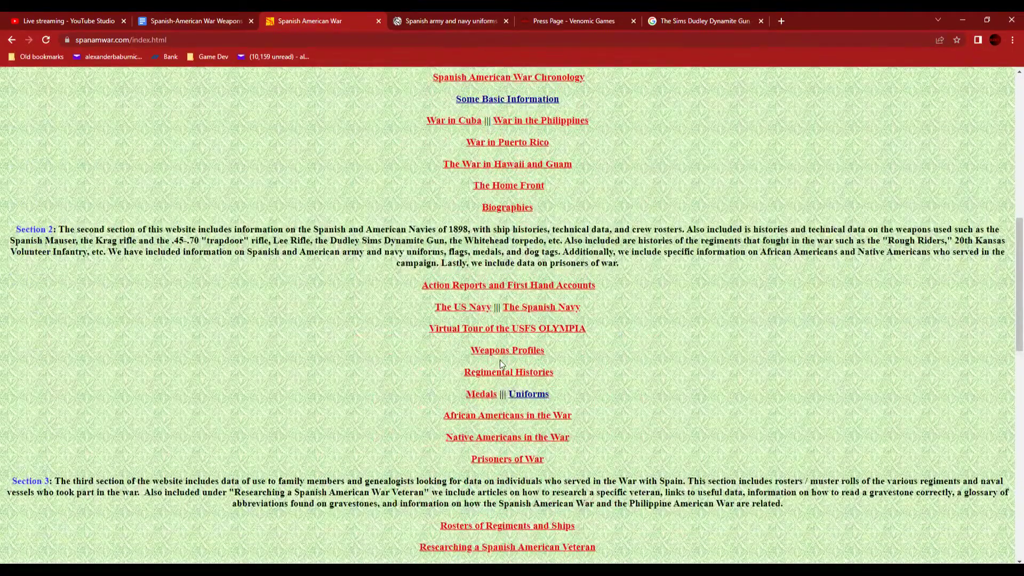
# - Open the Sims-Dudley Dynamite Gun article from the site's Weapons Profiles and read down to its technical notes
pyautogui.click(502, 352)
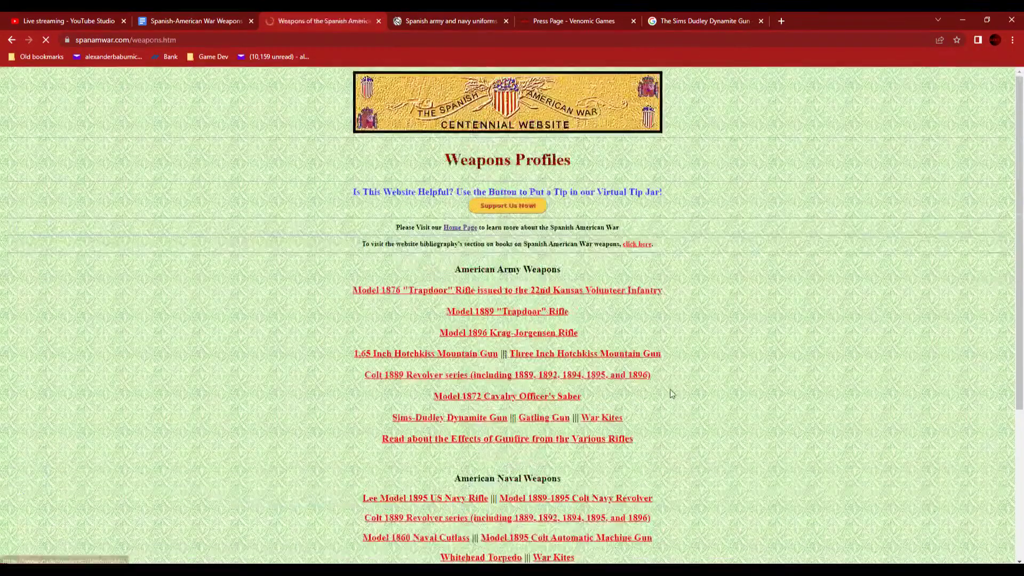
pyautogui.scroll(-2, 638, 366)
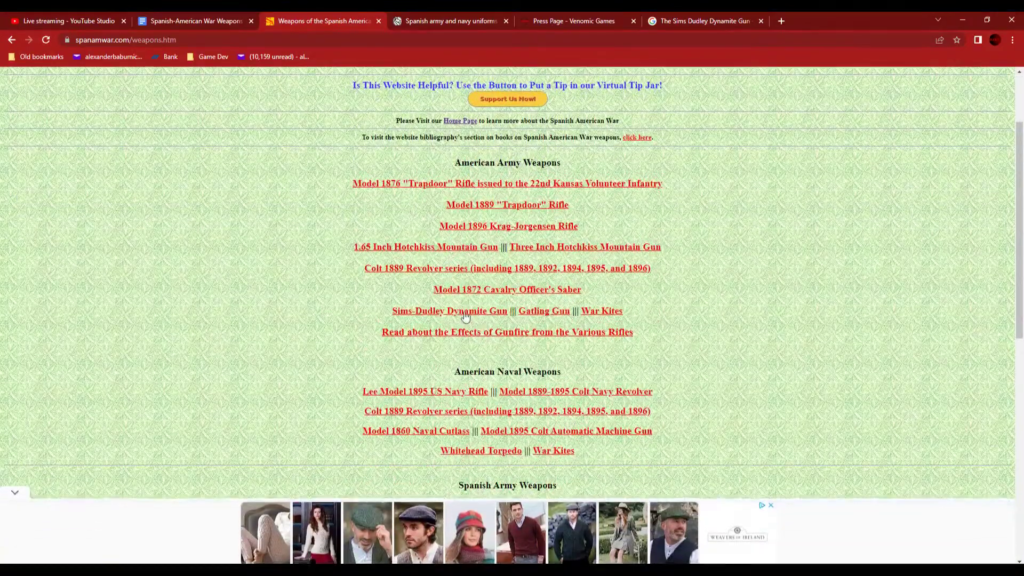
pyautogui.click(437, 309)
pyautogui.scroll(-15, 770, 344)
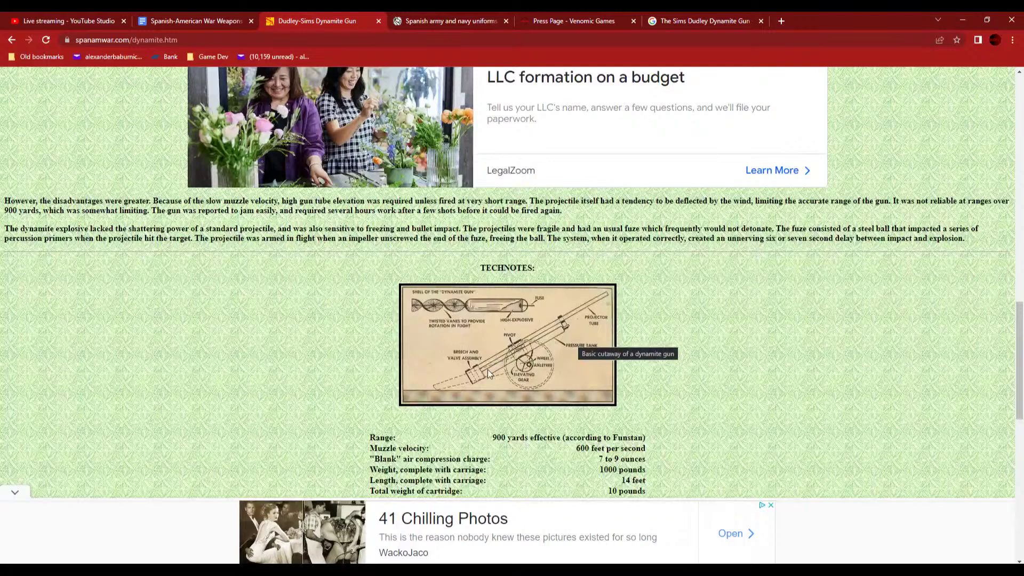
# - Return to Google's image results for the Sims Dudley Dynamite Gun and preview the Pneumatic Guns photo and the Dudley-Sims railcar photo
pyautogui.click(675, 13)
pyautogui.click(601, 157)
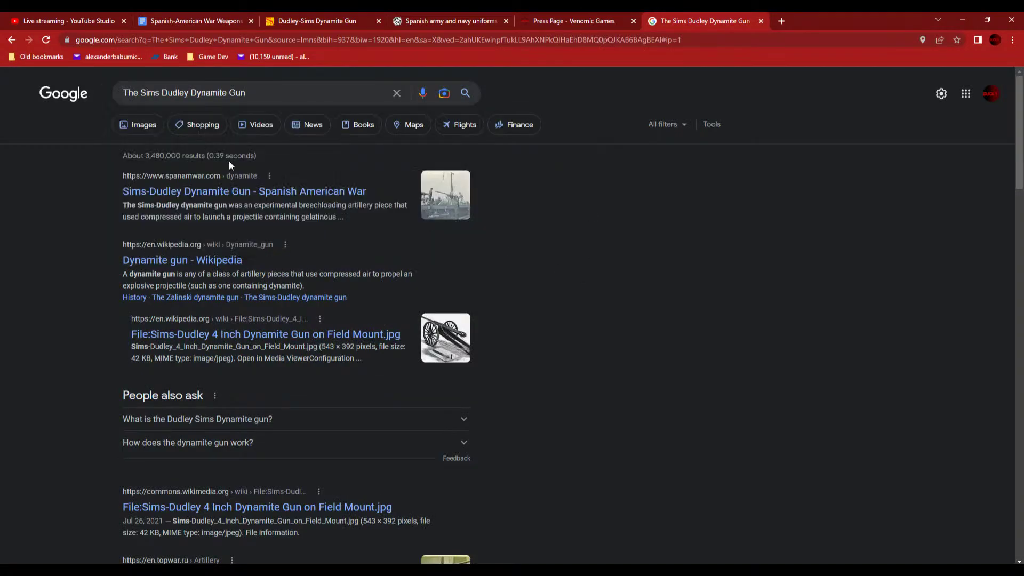
pyautogui.click(144, 124)
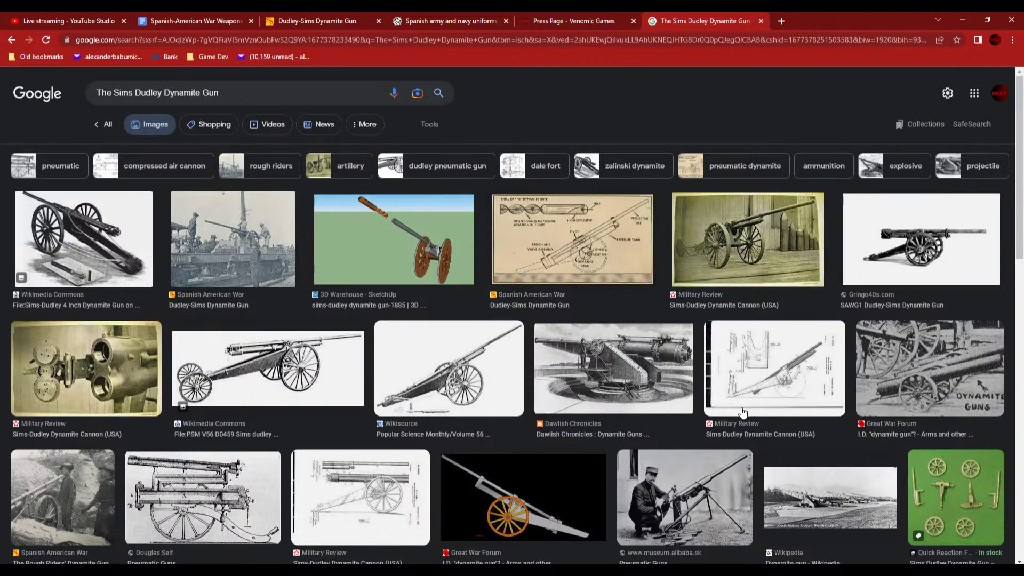
pyautogui.scroll(-3, 741, 411)
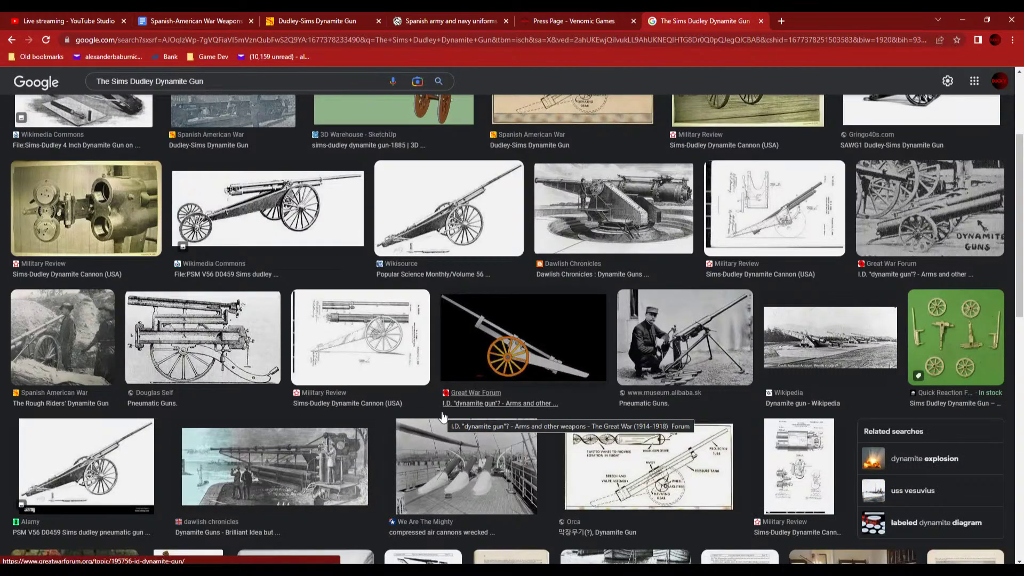
pyautogui.click(674, 380)
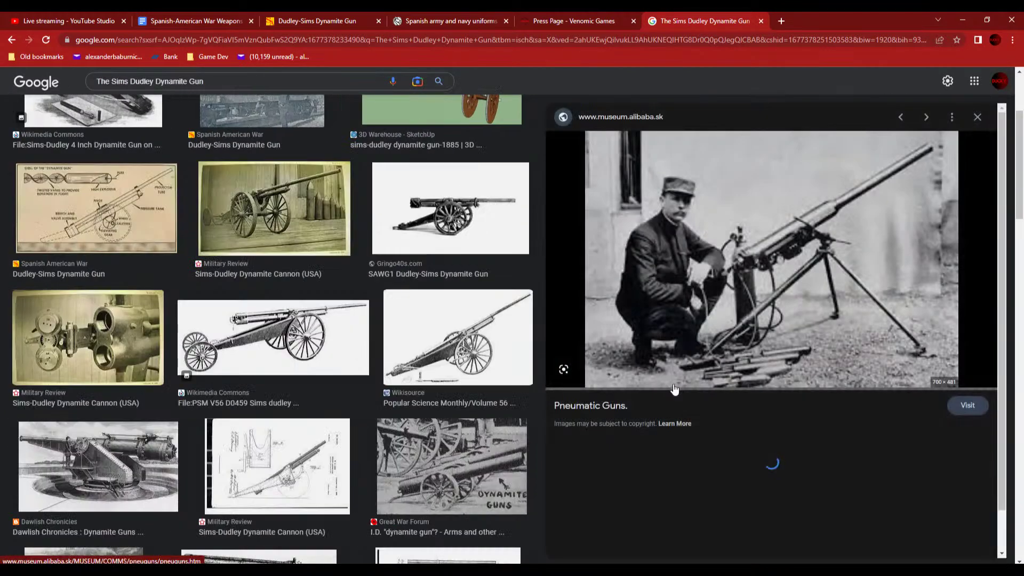
pyautogui.click(977, 117)
pyautogui.scroll(3, 320, 374)
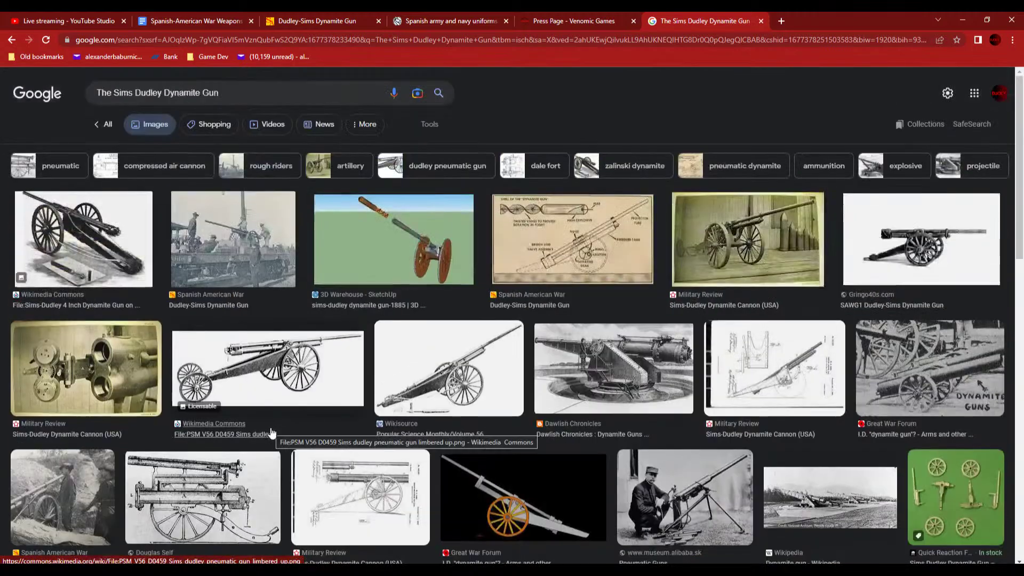
pyautogui.click(233, 264)
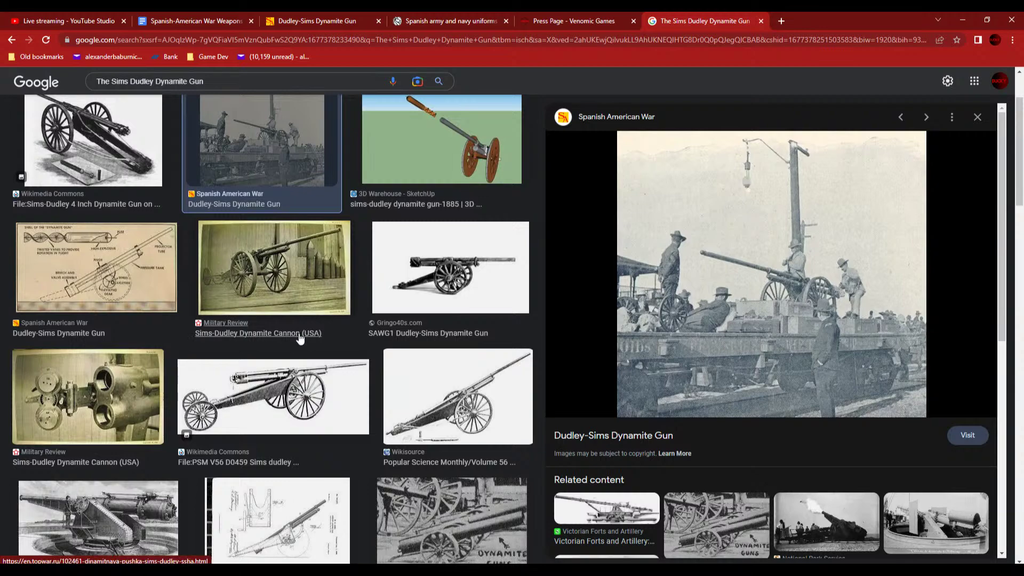
pyautogui.scroll(2, 355, 322)
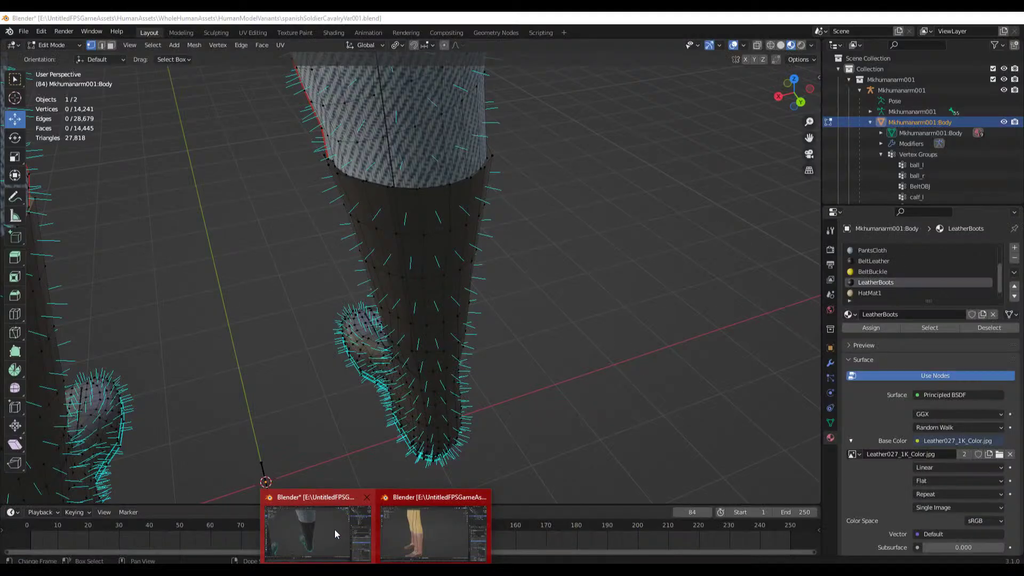
# - Switch to the Blender window with spanishSoldierCavalryVar001.blend and examine the leather boots and trouser cuffs from the front, sides and back
pyautogui.click(332, 529)
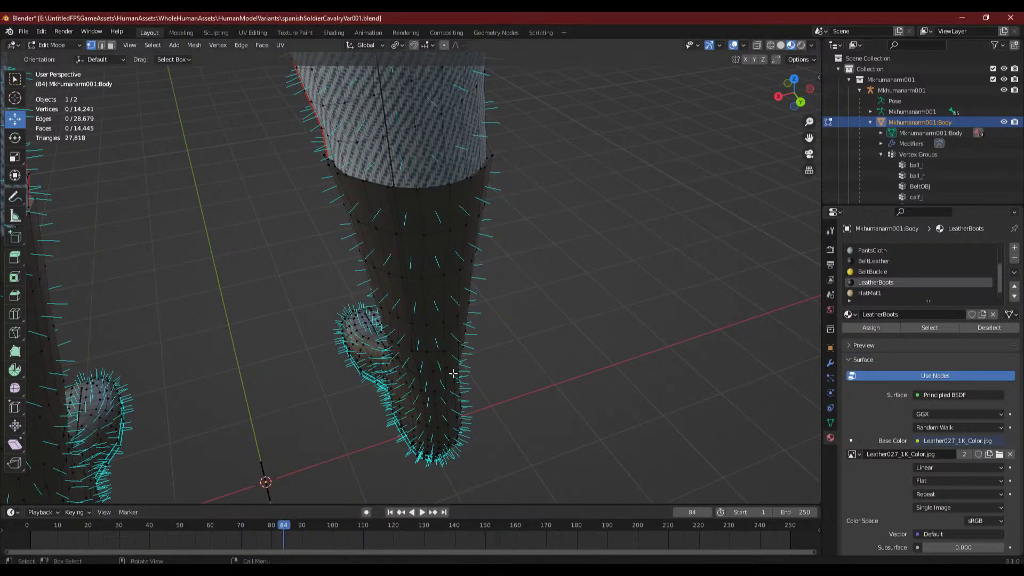
pyautogui.moveTo(450, 372); pyautogui.dragTo(639, 337, button='middle')
pyautogui.scroll(-5, 440, 350)
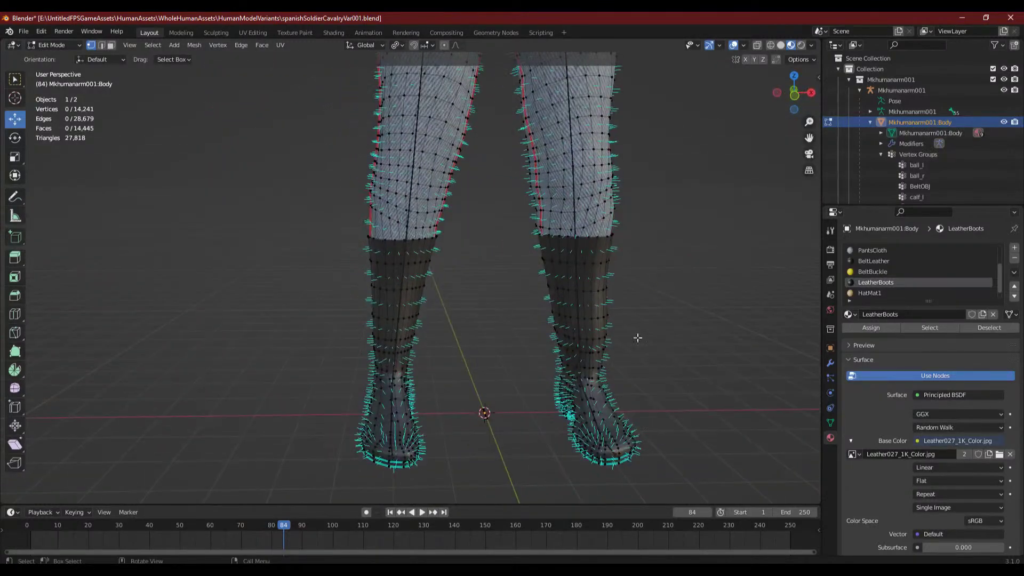
pyautogui.scroll(4, 426, 347)
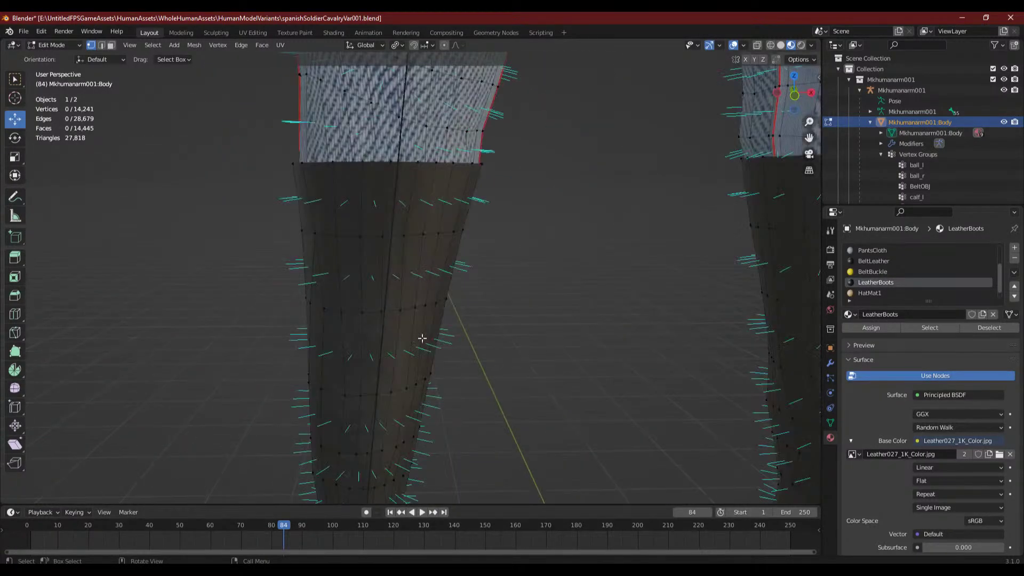
pyautogui.scroll(-4, 423, 338)
pyautogui.moveTo(439, 354); pyautogui.dragTo(547, 347, button='middle')
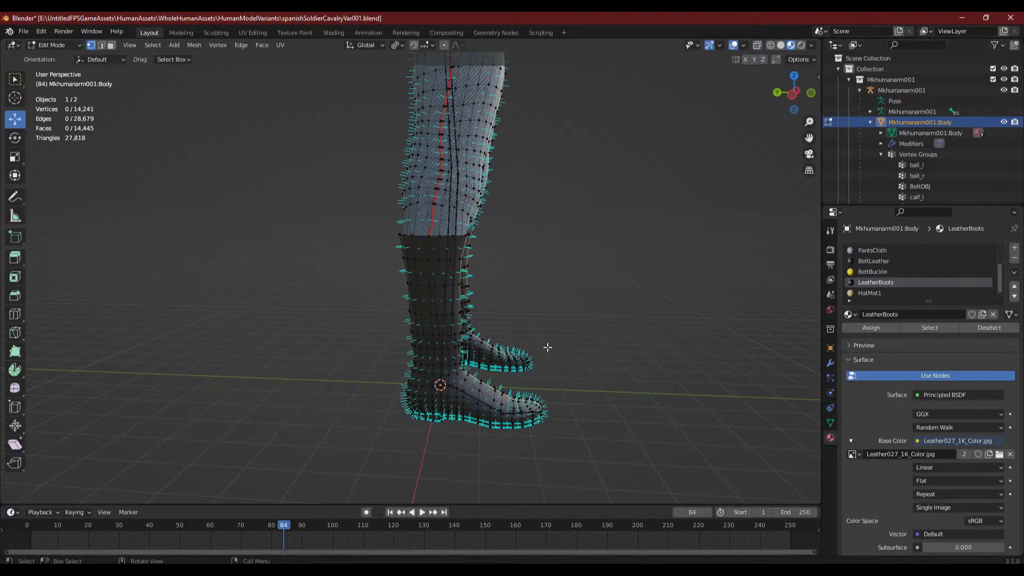
pyautogui.moveTo(548, 348); pyautogui.dragTo(485, 414, button='middle')
pyautogui.scroll(5, 454, 314)
pyautogui.scroll(5, 457, 312)
pyautogui.moveTo(457, 312); pyautogui.dragTo(434, 325, button='middle')
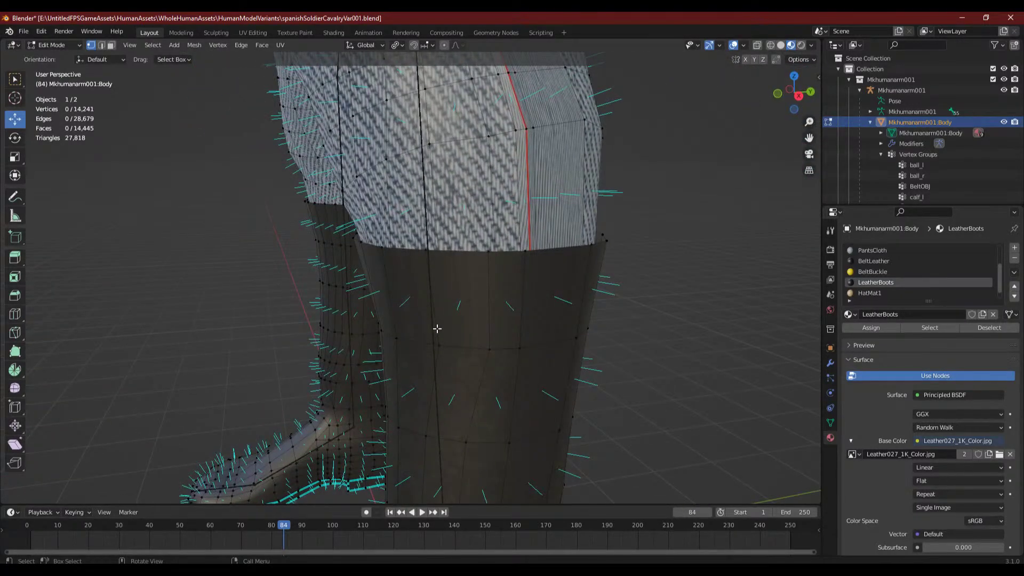
pyautogui.scroll(-5, 437, 328)
pyautogui.moveTo(438, 329); pyautogui.dragTo(663, 334, button='middle')
pyautogui.scroll(-4, 664, 334)
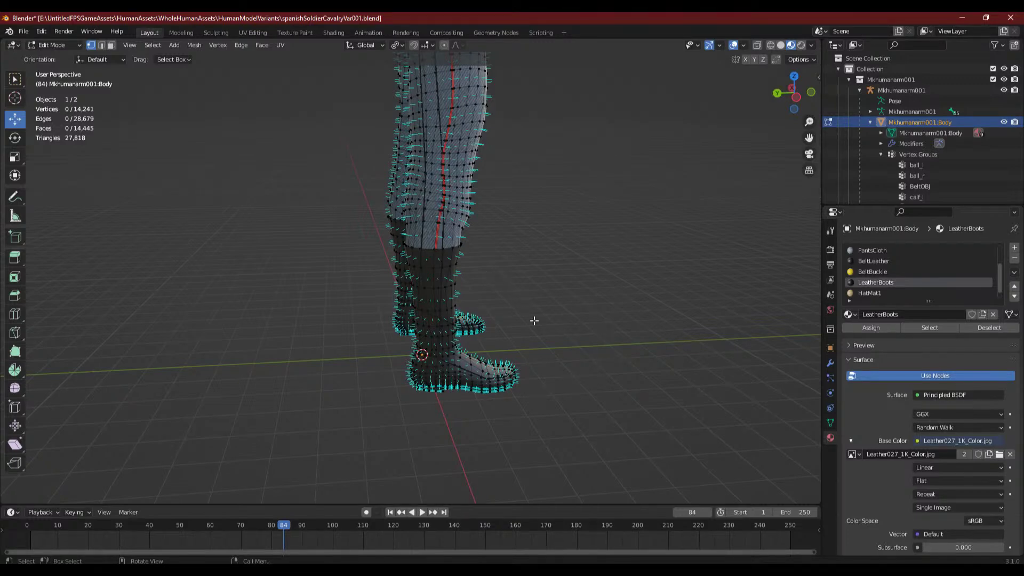
pyautogui.moveTo(552, 347); pyautogui.dragTo(383, 355, button='middle')
pyautogui.scroll(3, 496, 333)
pyautogui.scroll(-3, 383, 354)
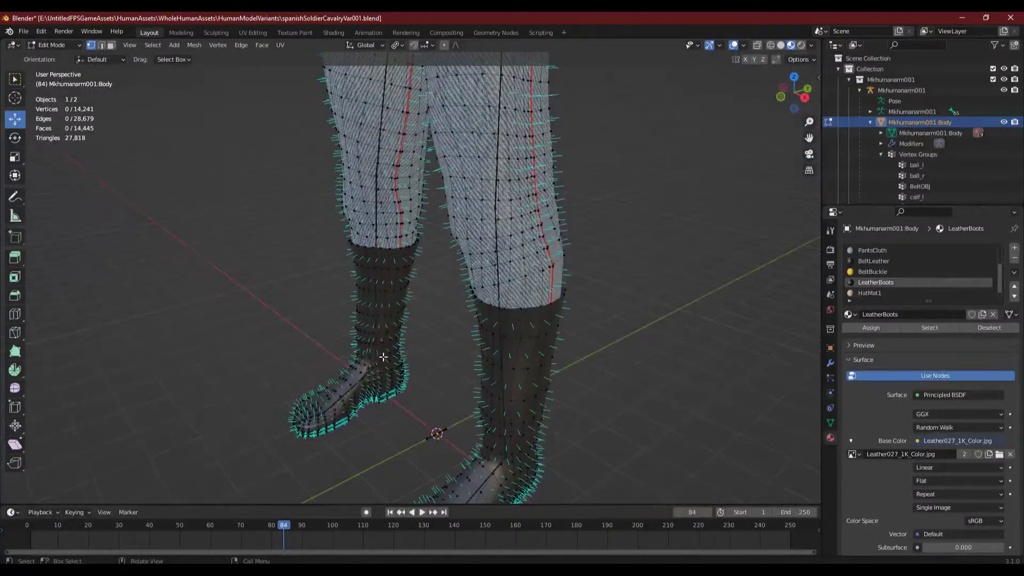